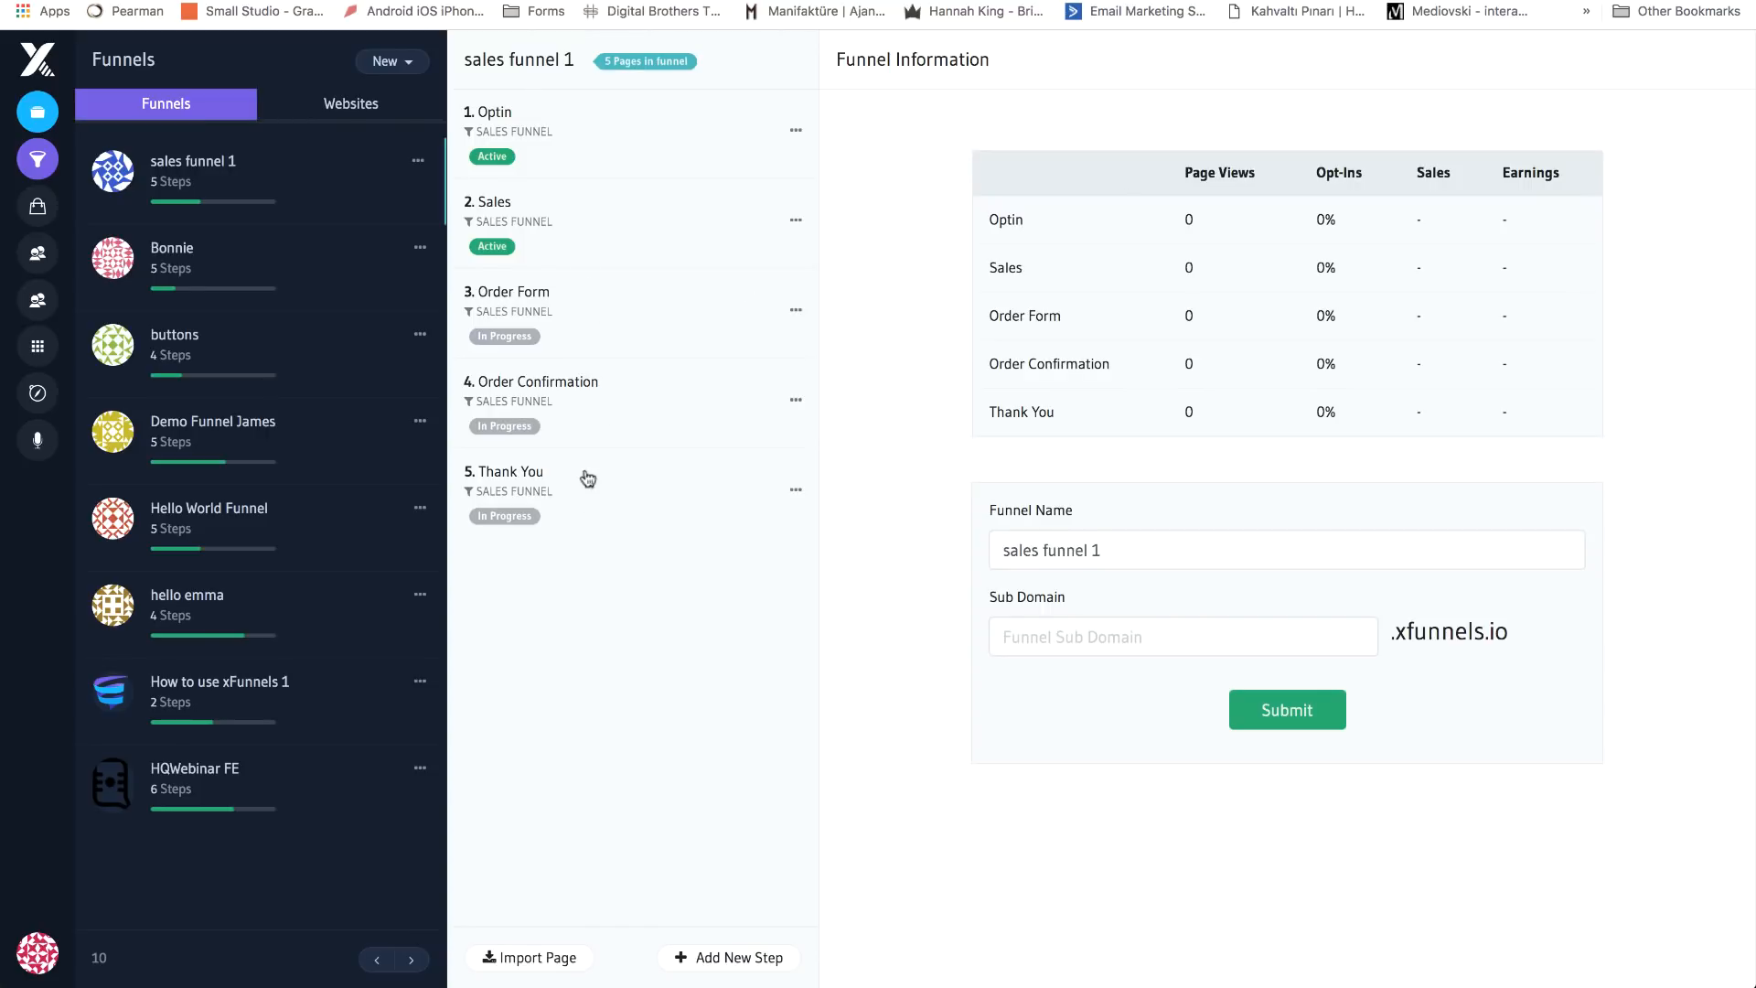
- Assign the blank template to Variant A of the Order Form step in sales funnel 1
click(566, 319)
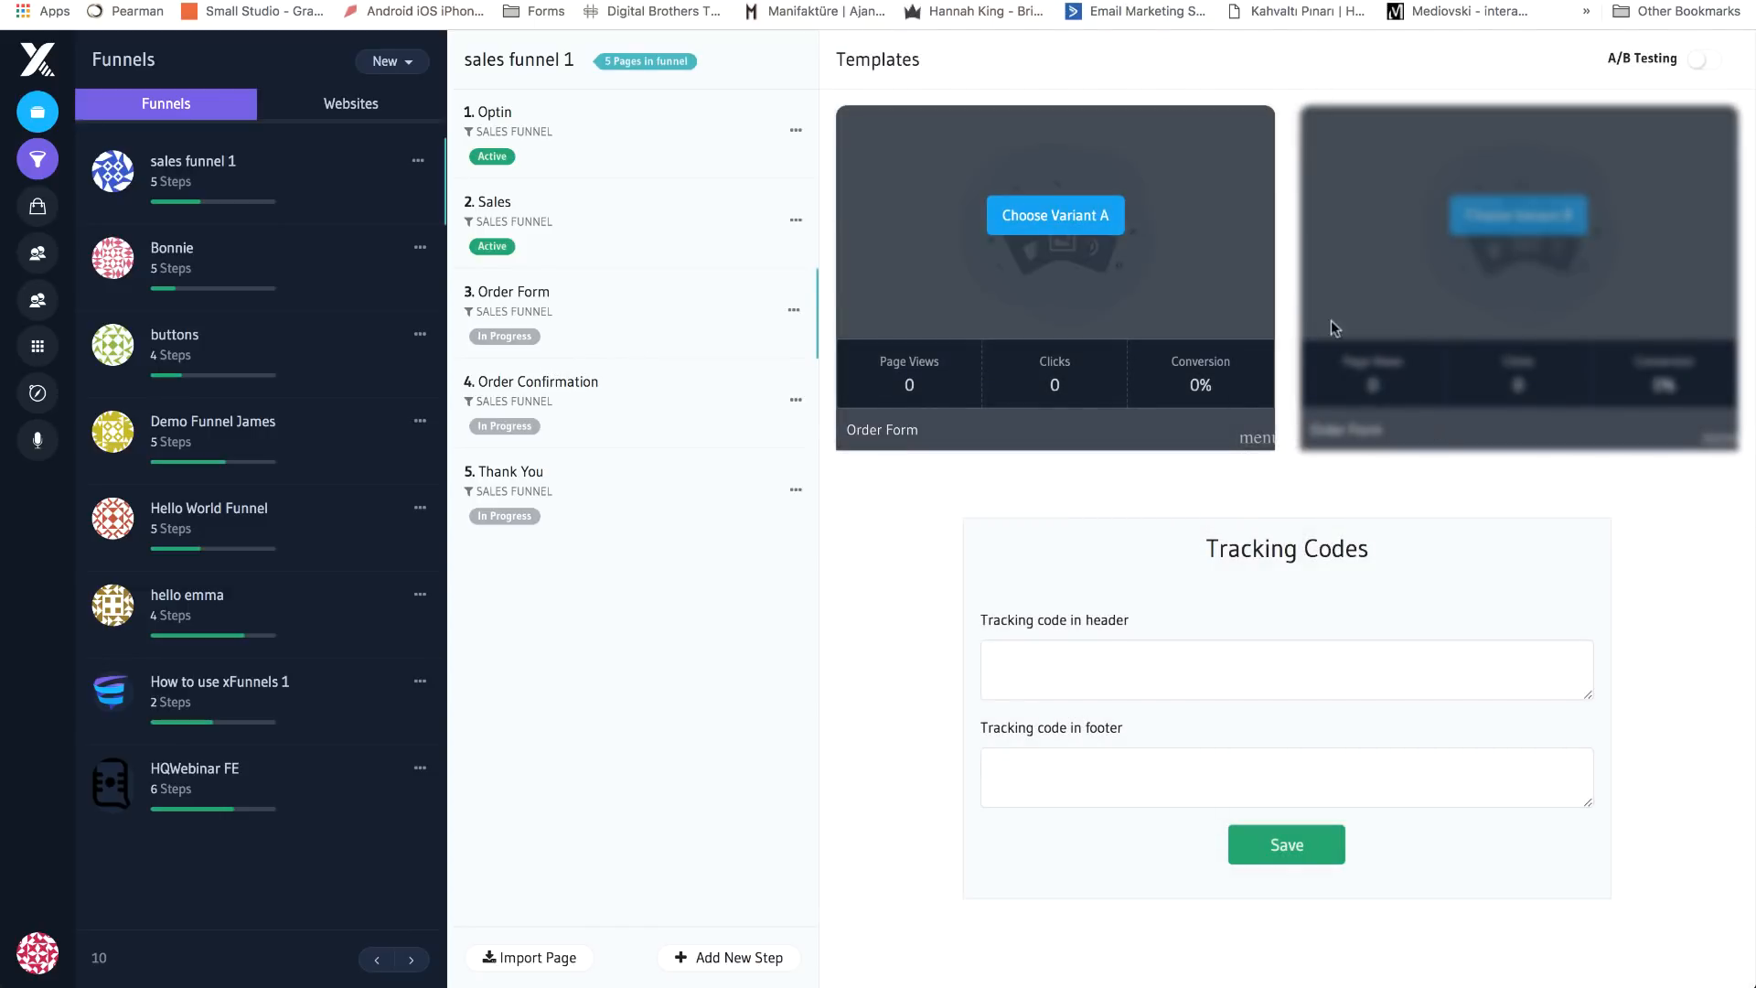
click(1079, 221)
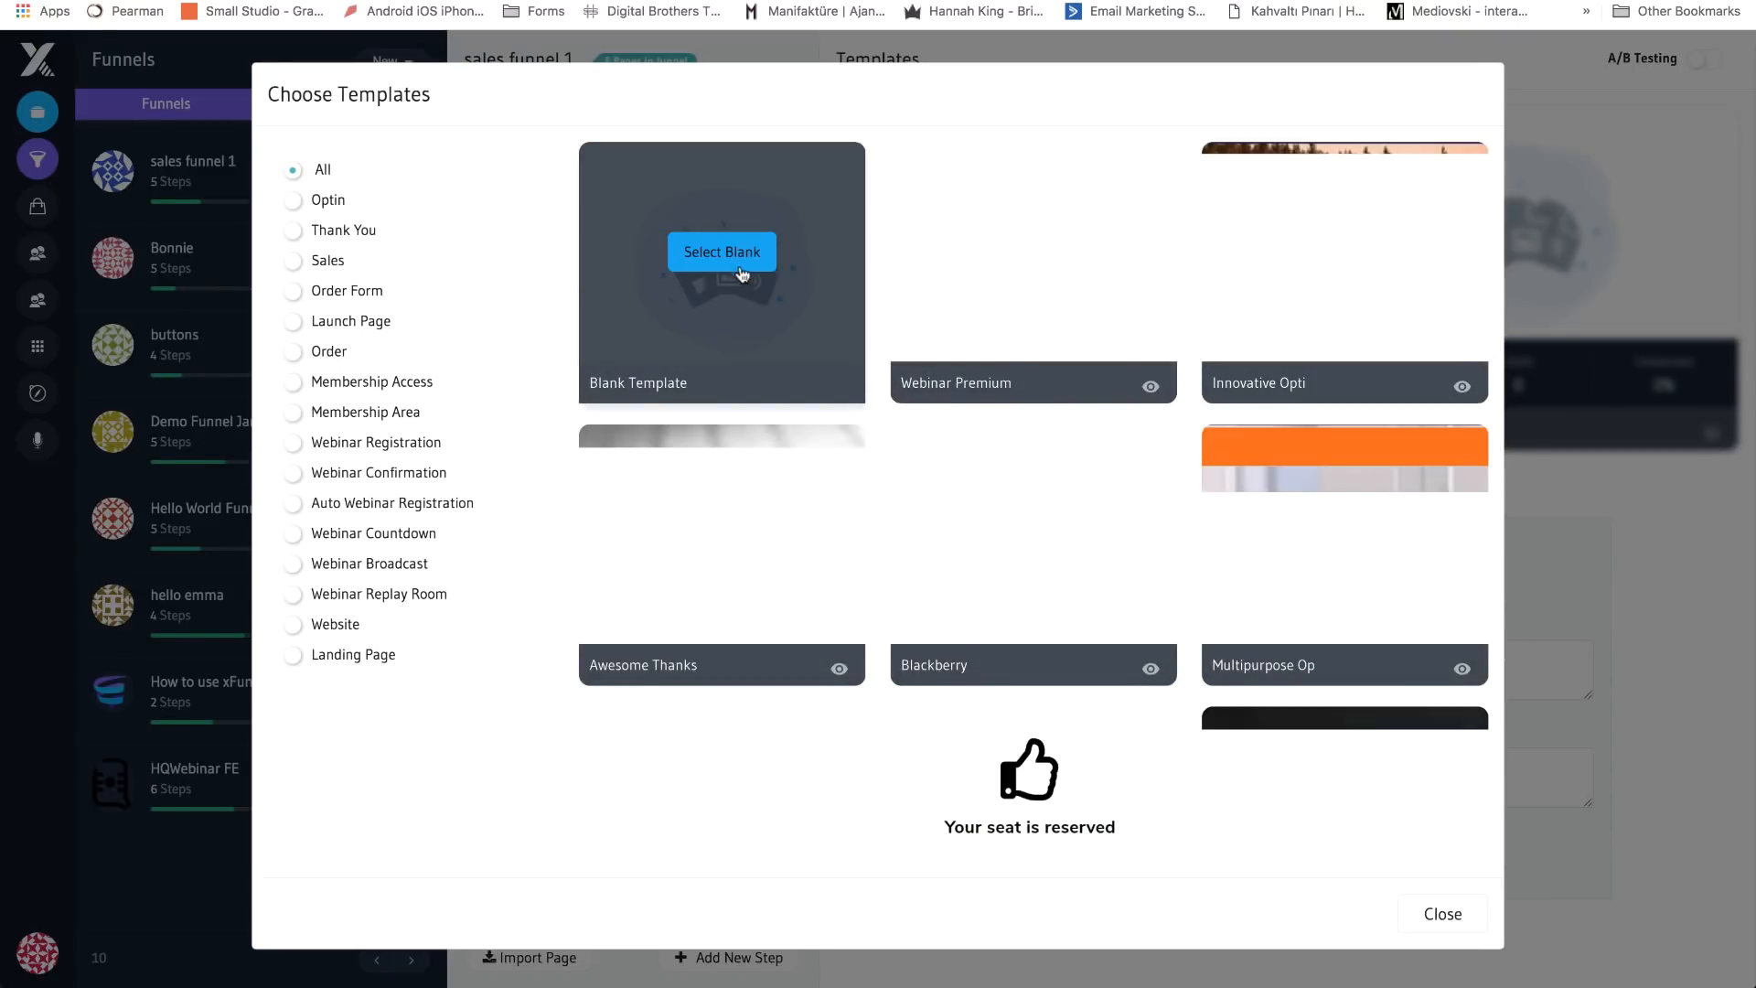
click(718, 247)
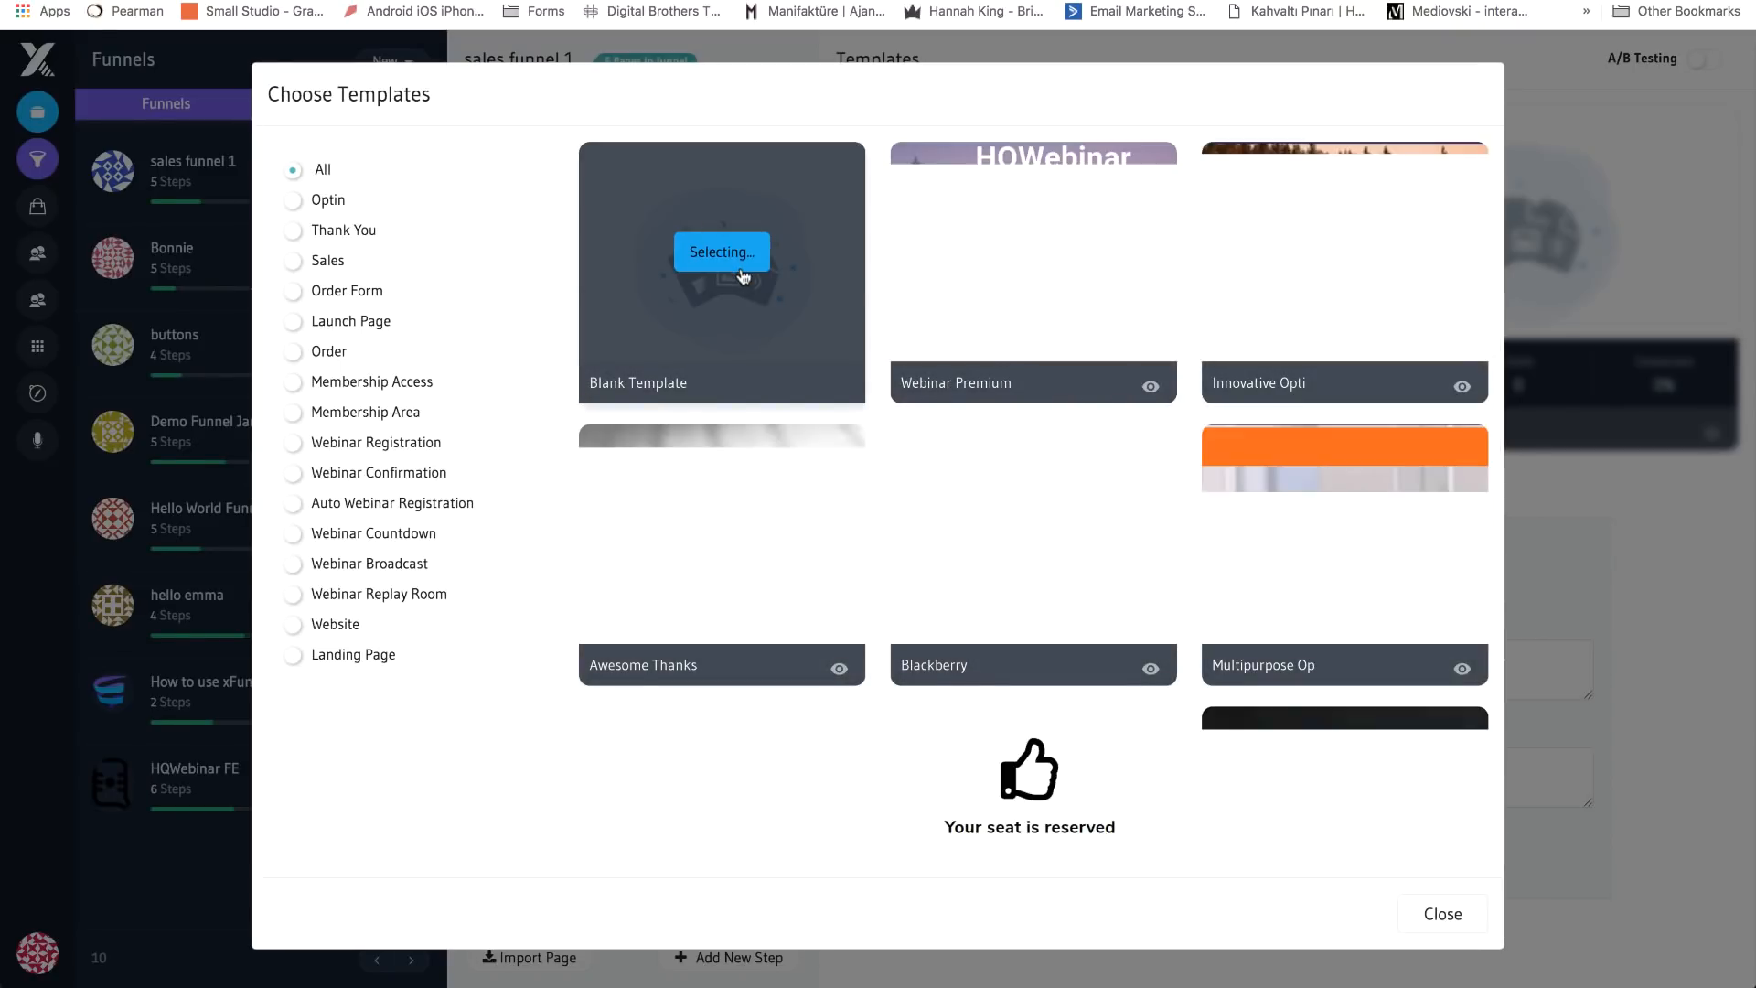
click(823, 347)
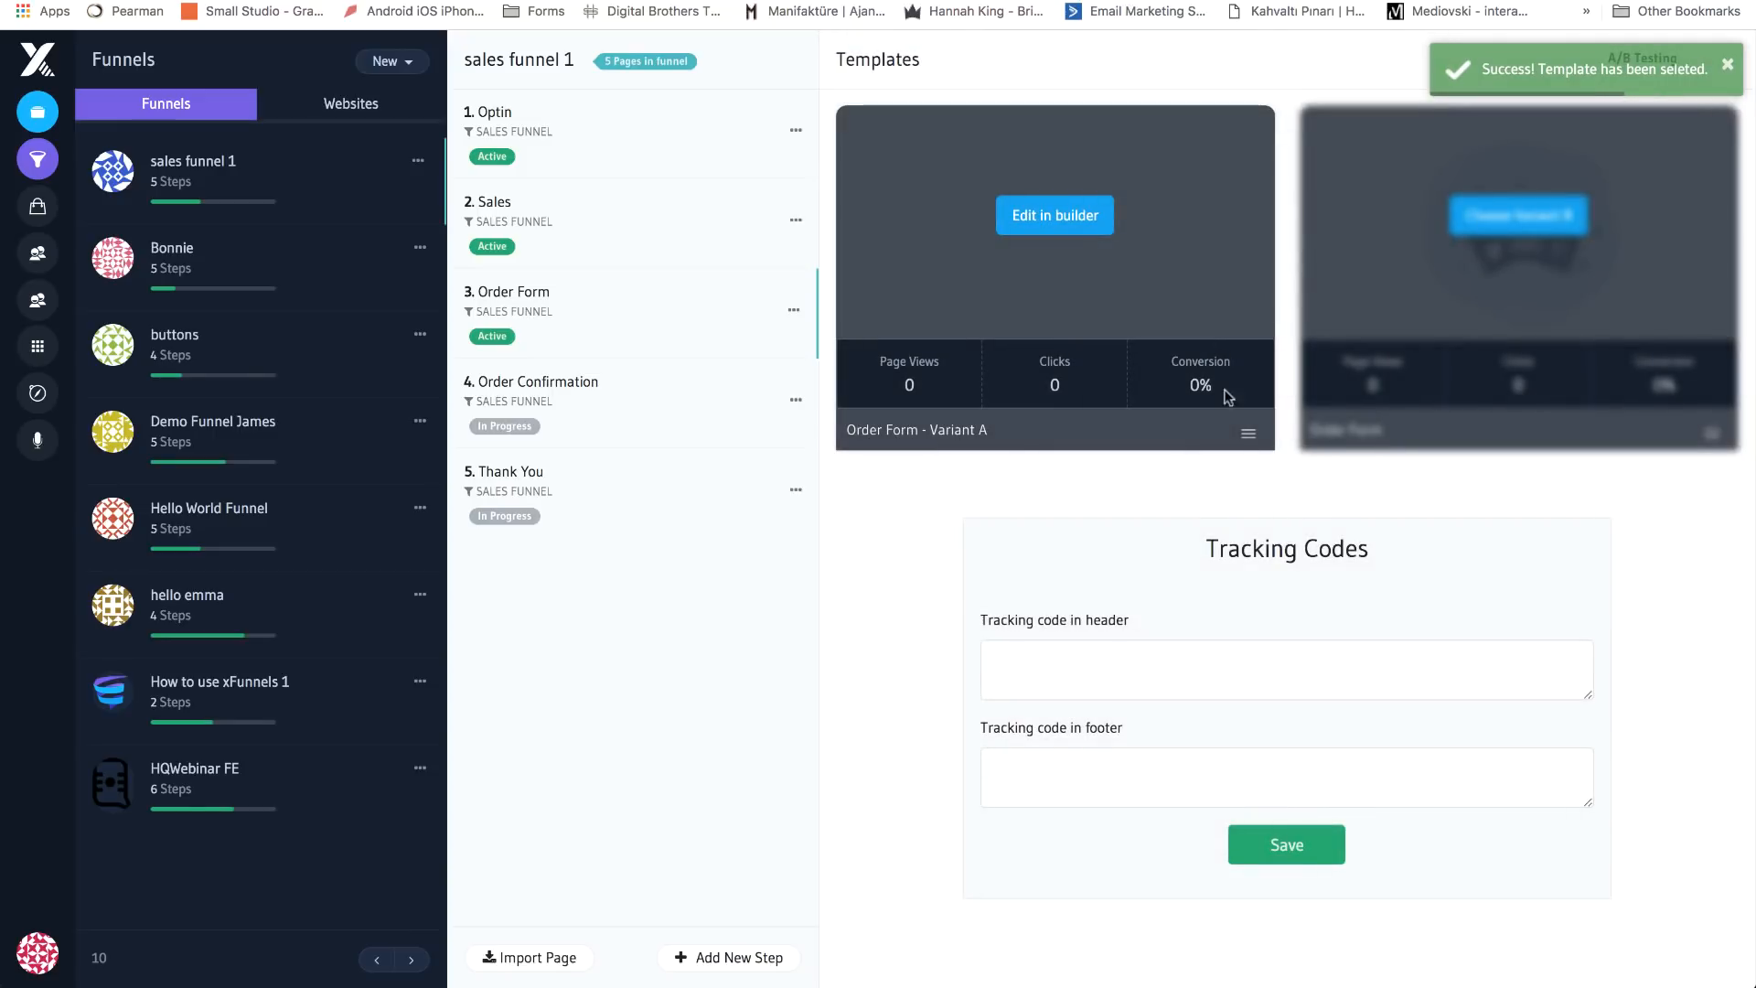
- Review the alternative templates offered for the order form's Variant A, keeping the blank one
click(1247, 433)
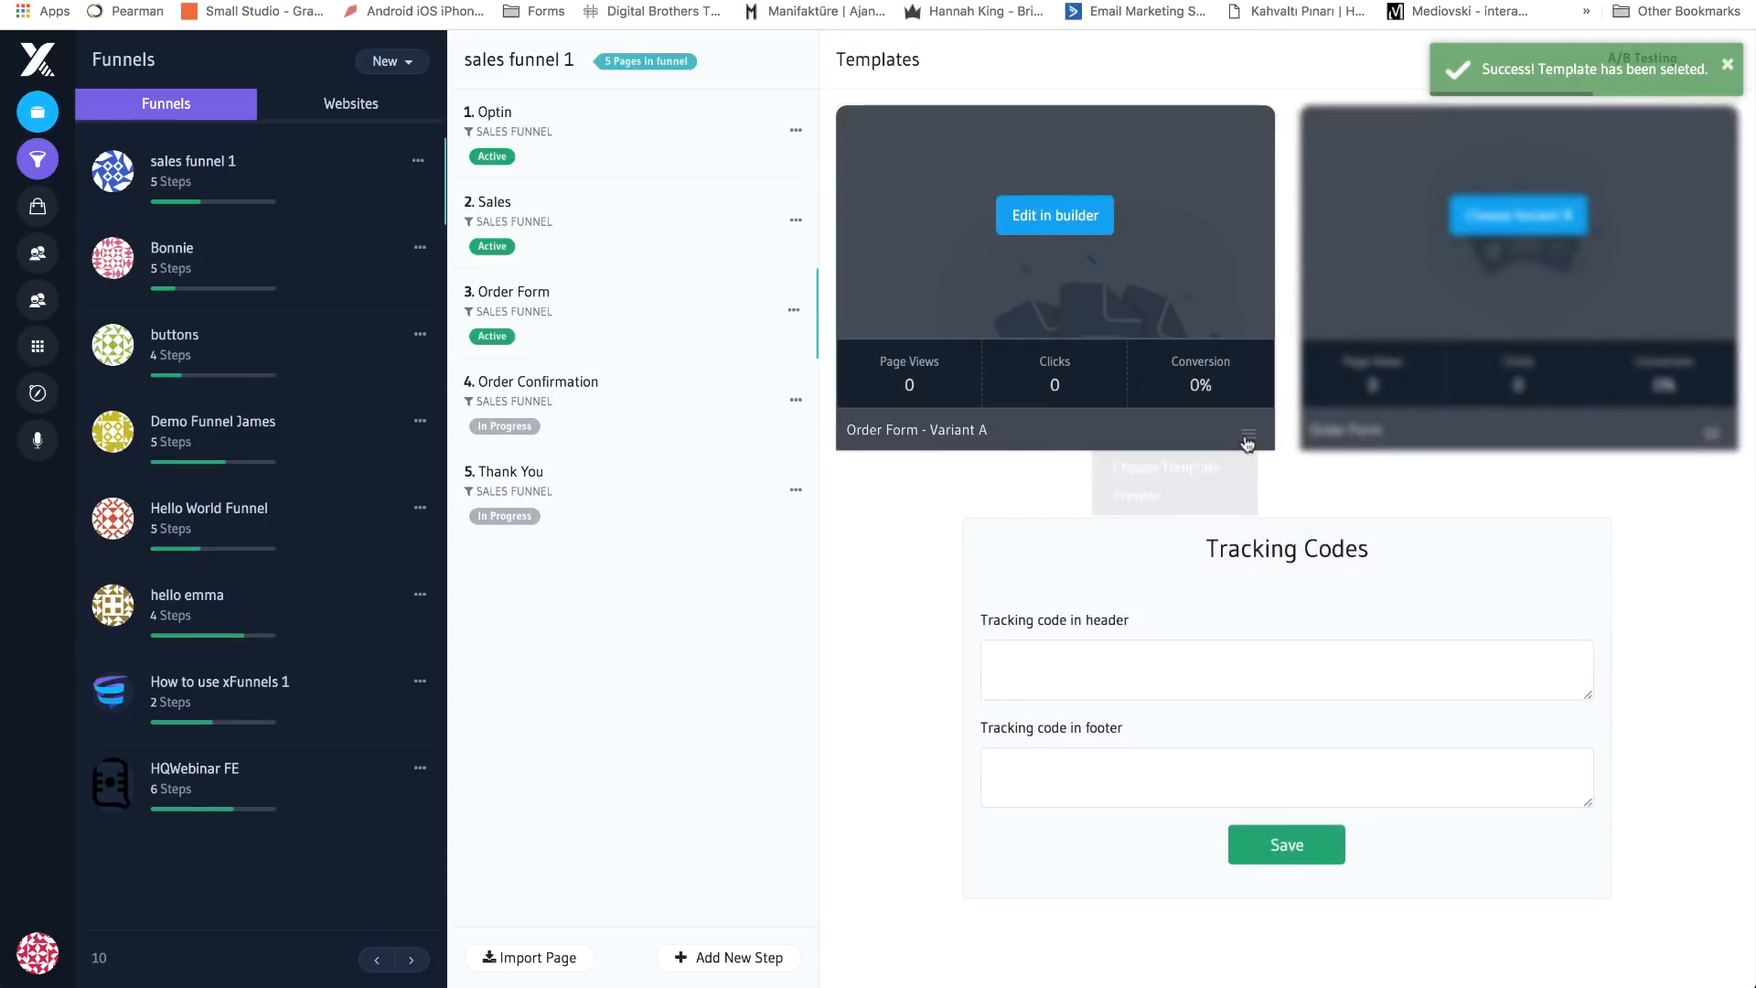
click(1171, 470)
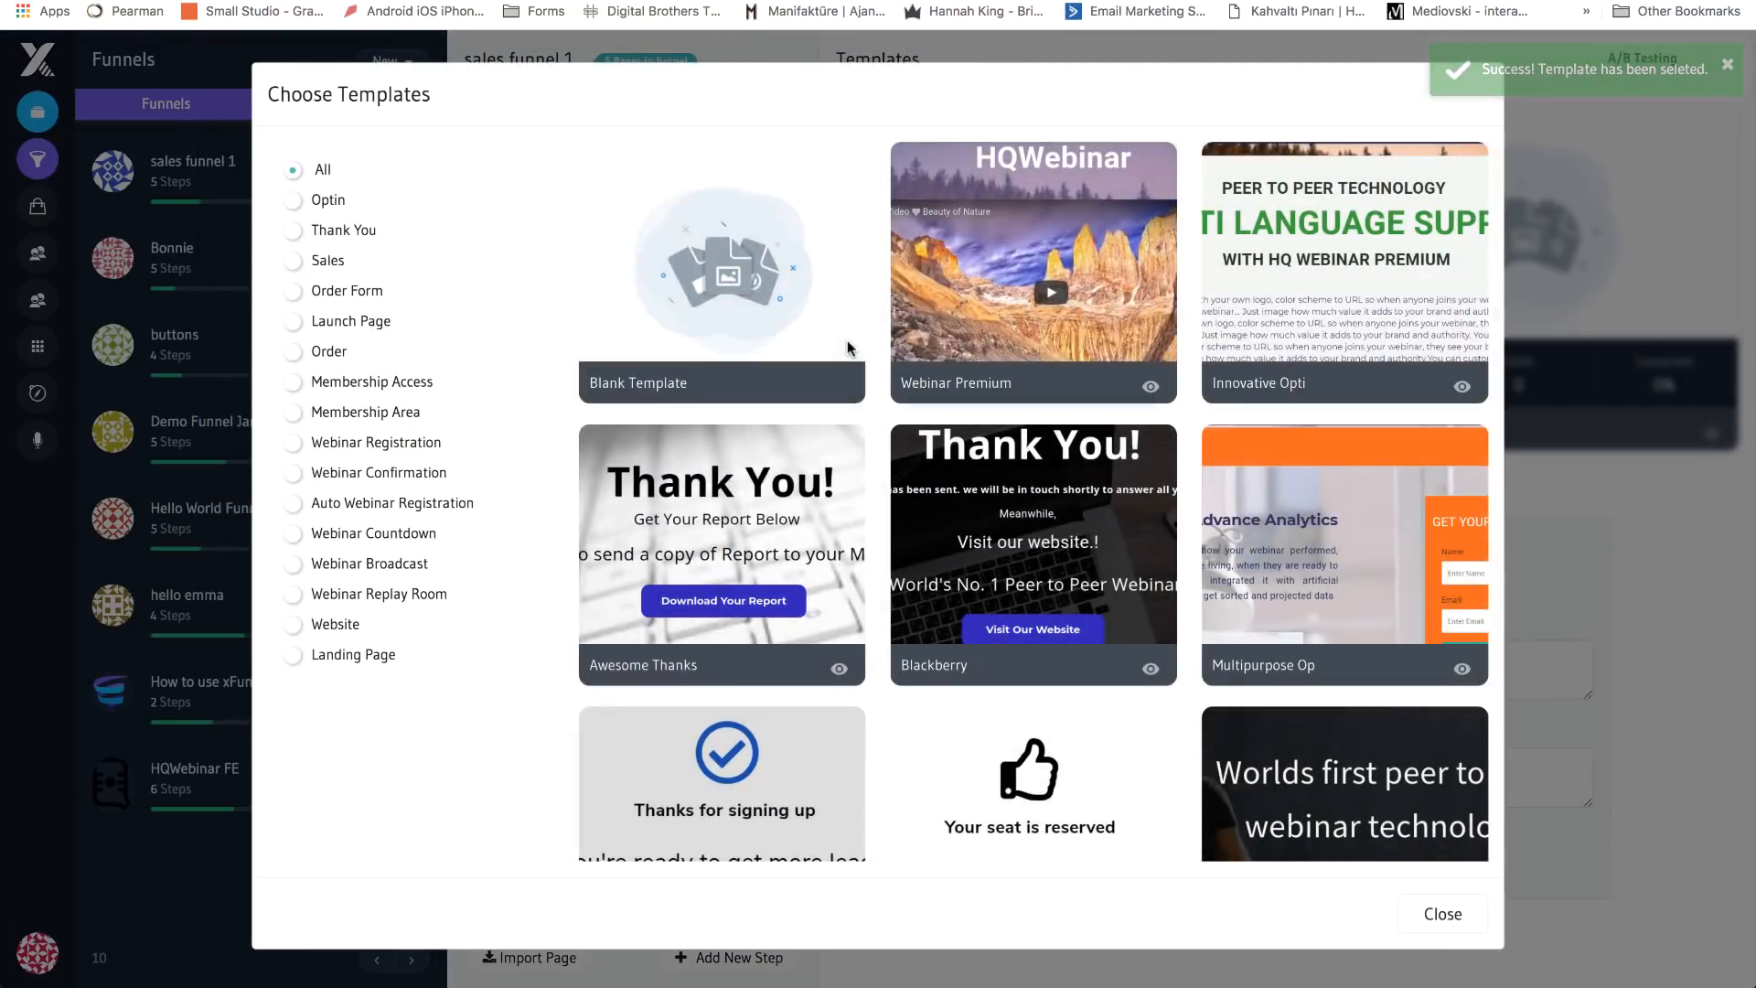
mouse_move(847, 340)
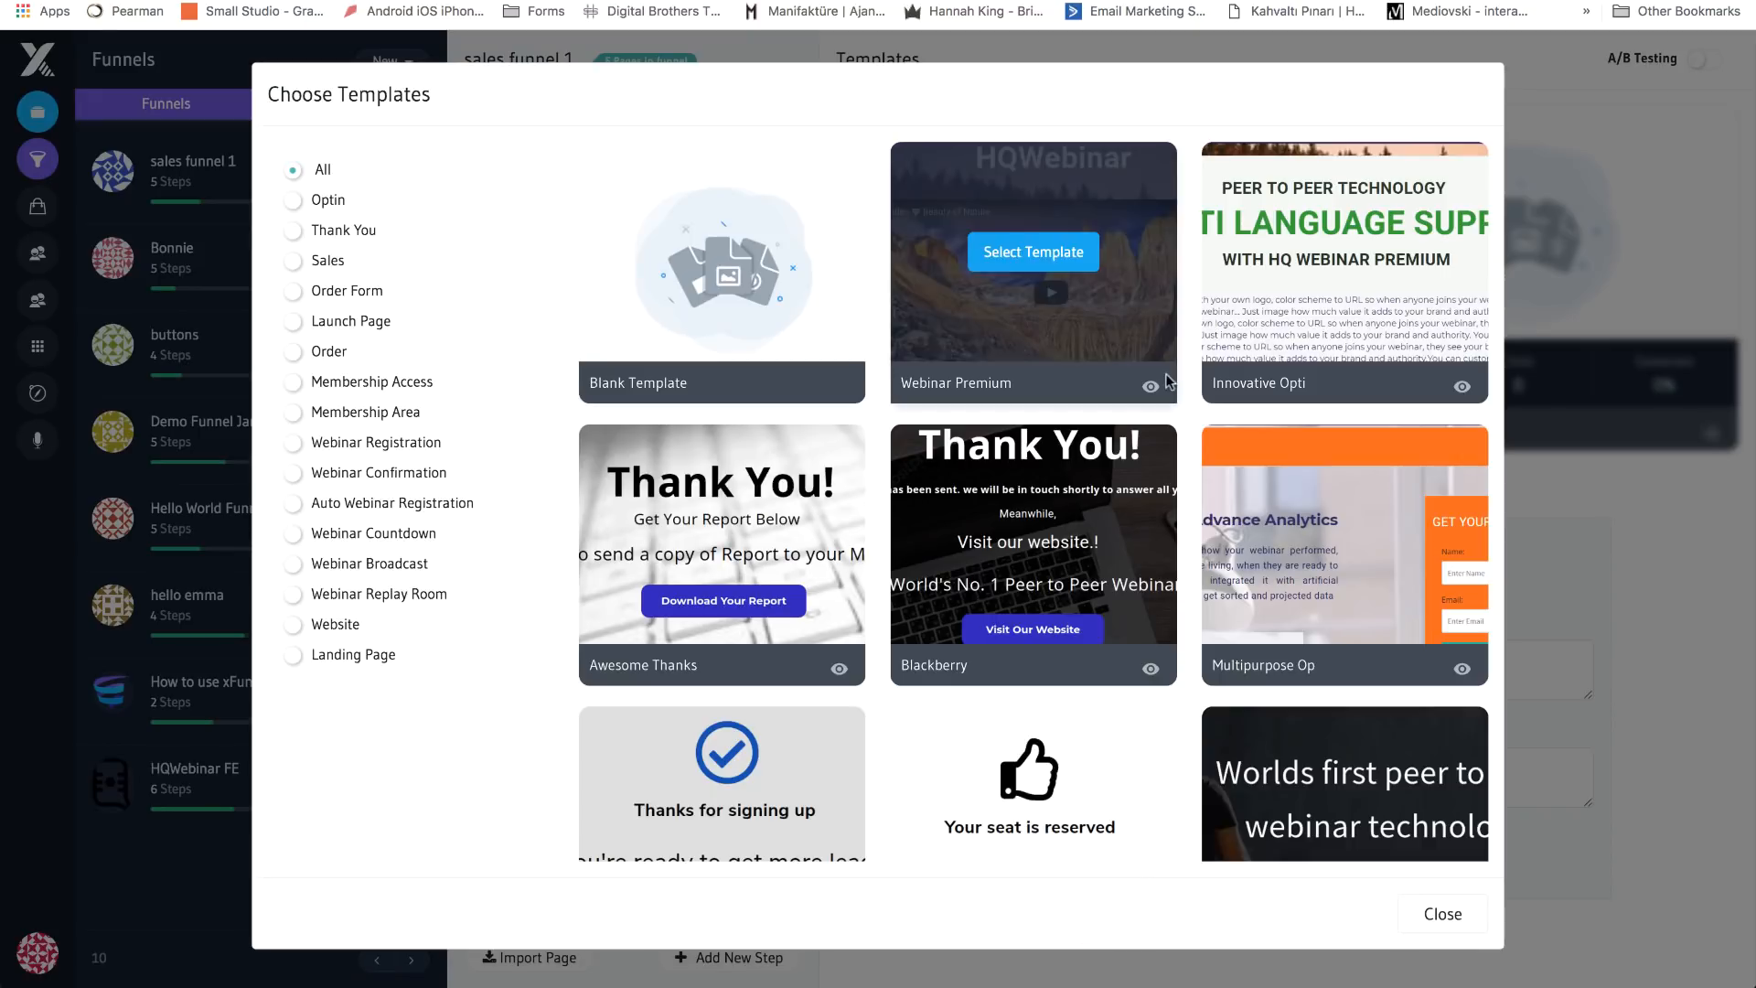
click(1438, 908)
- Open the order form's Variant A in the builder and stretch the first blank block to about double its height
mouse_move(1079, 258)
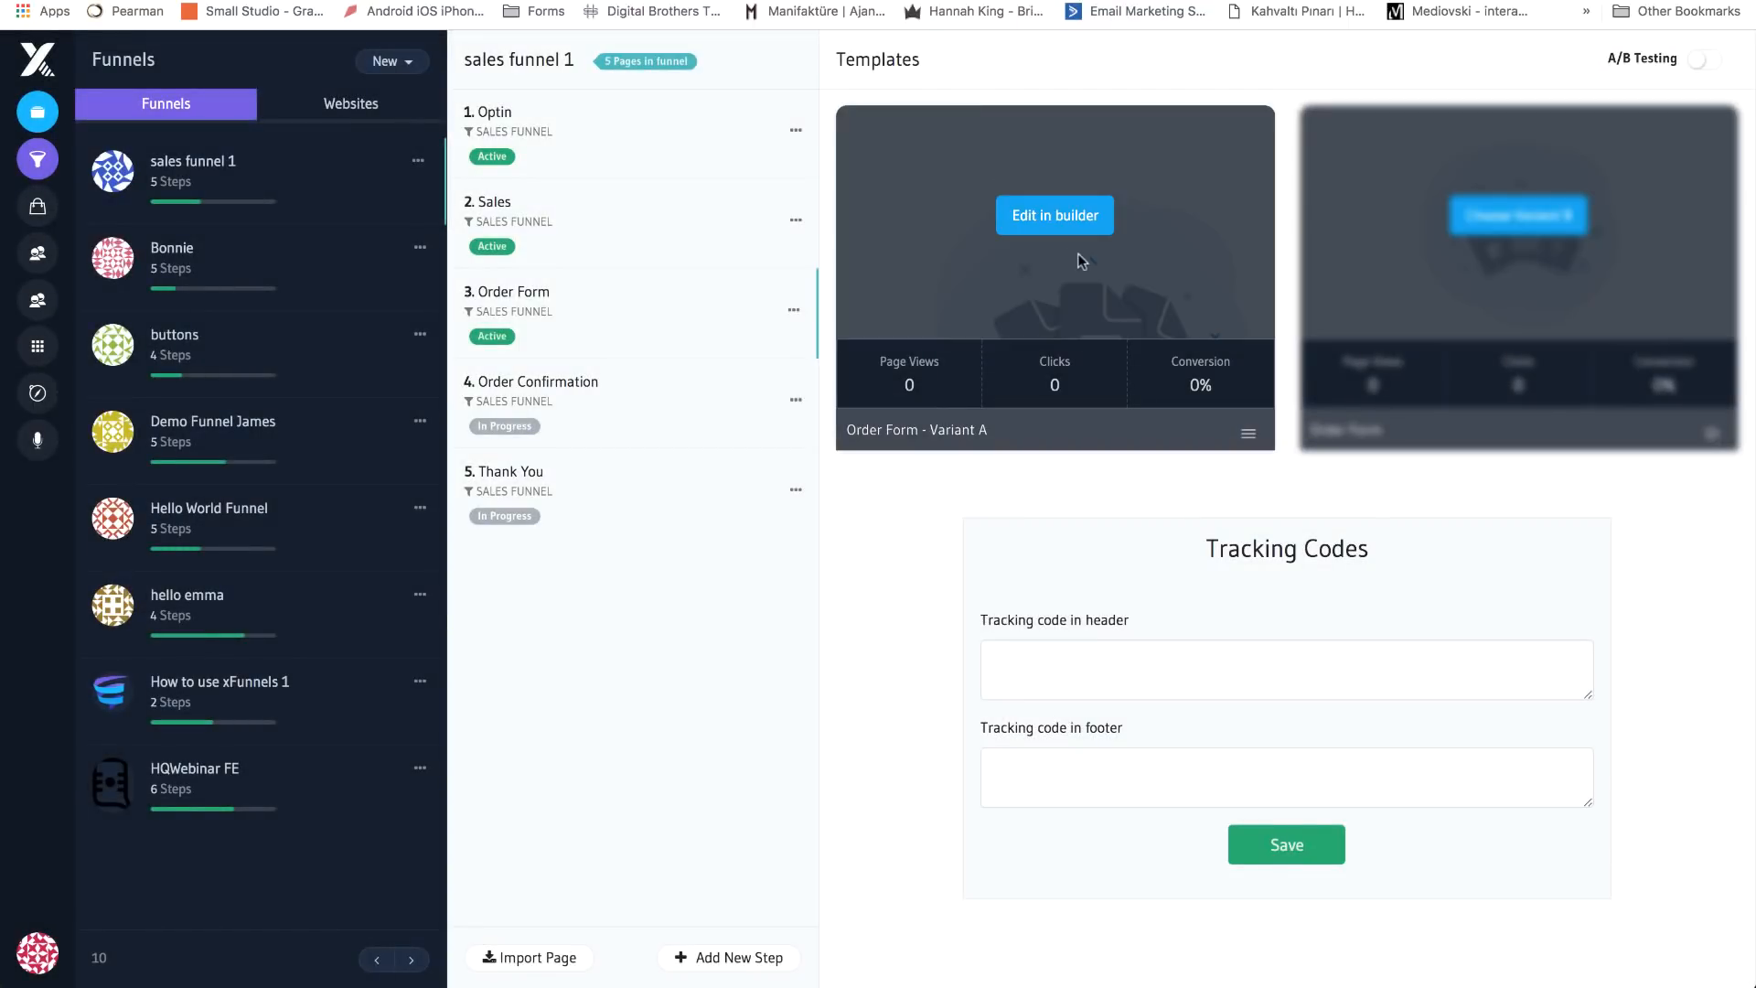
click(1089, 216)
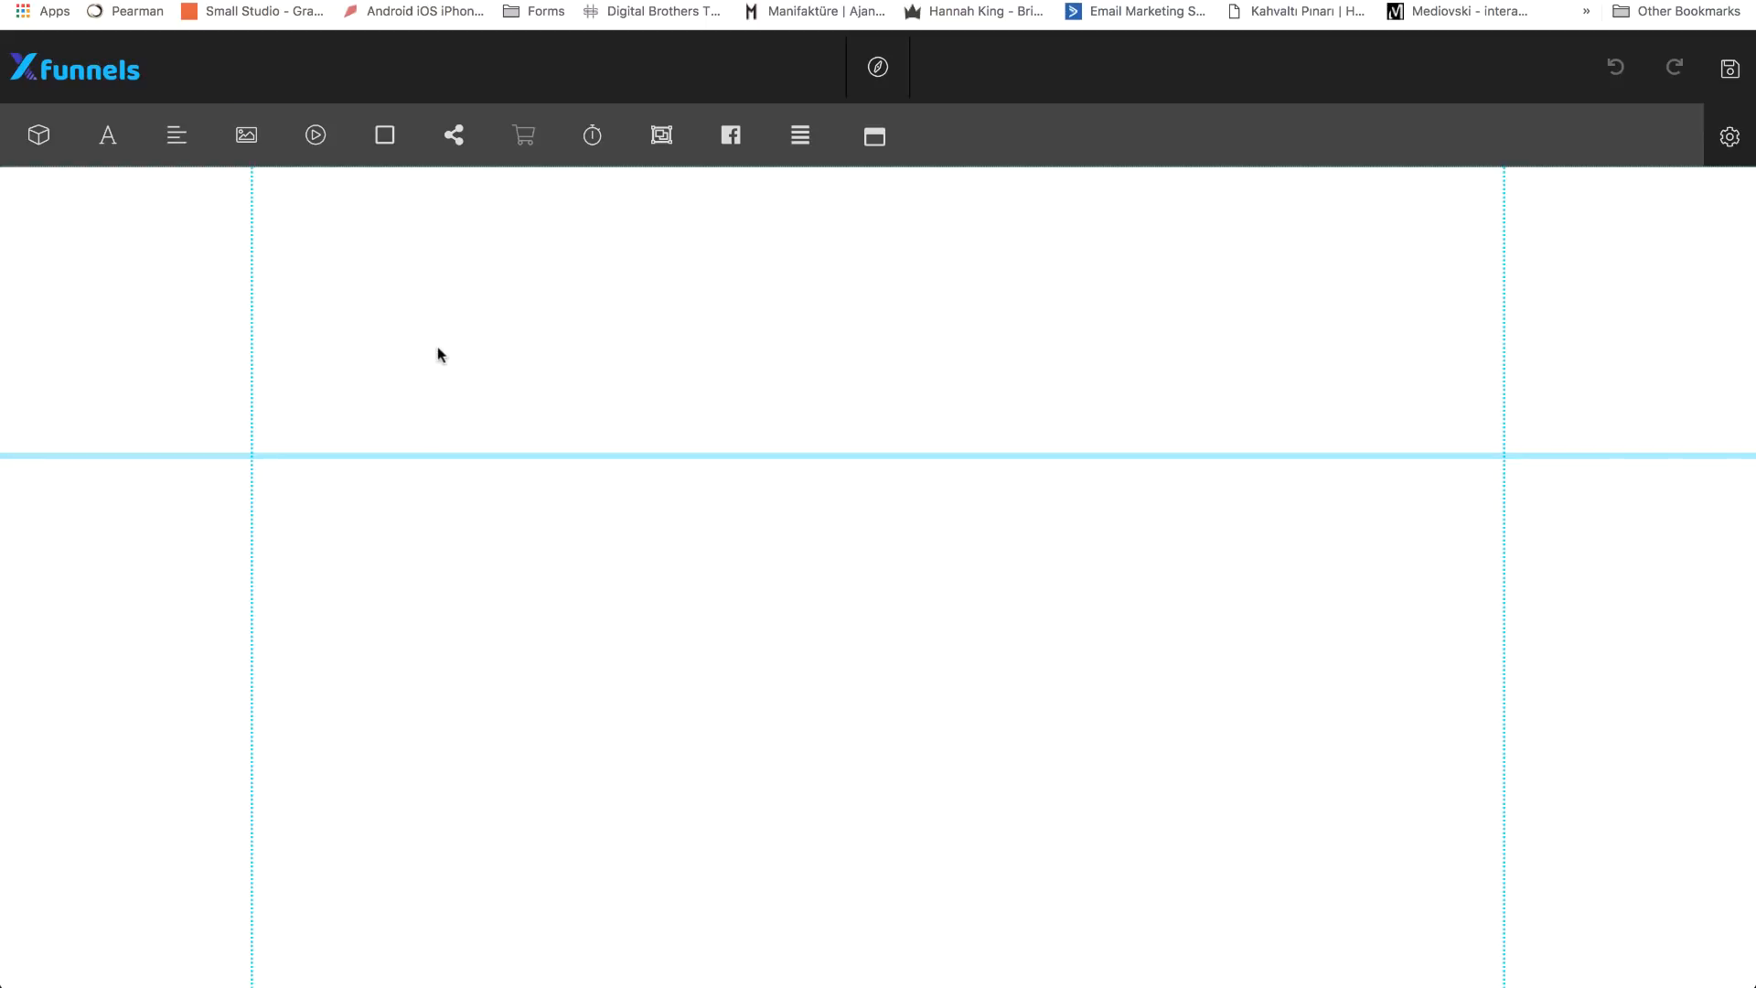
mouse_move(404, 345)
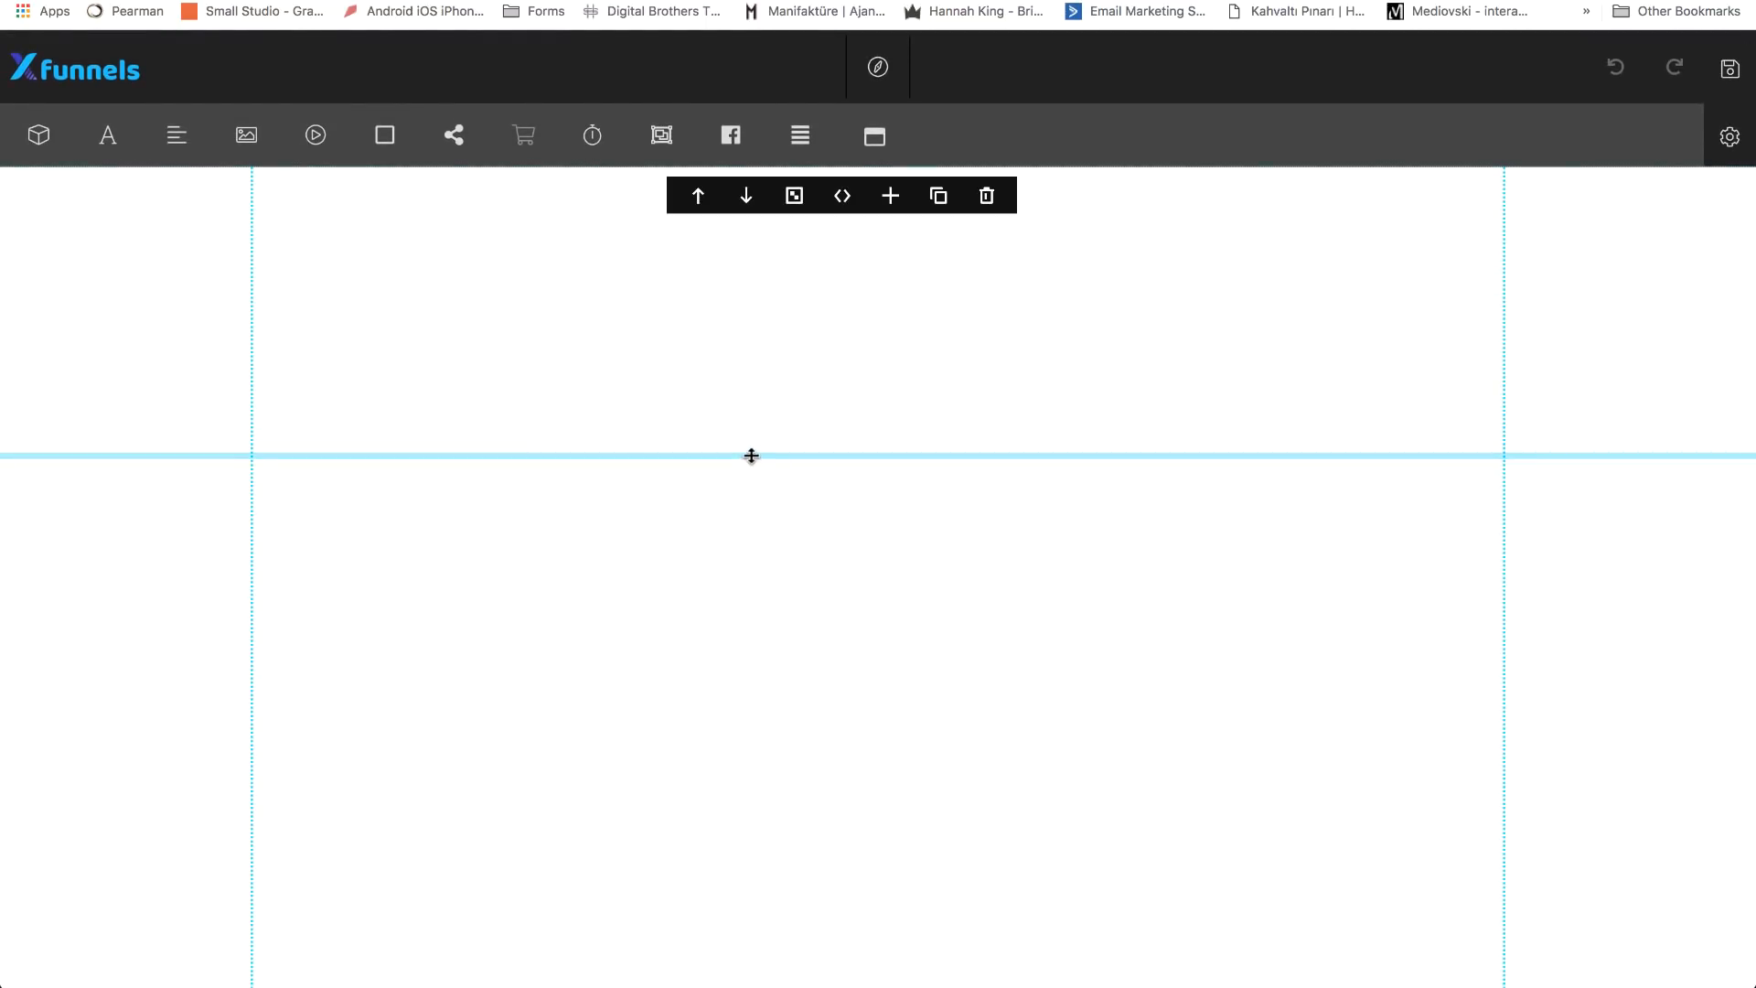
drag(749, 456, 749, 752)
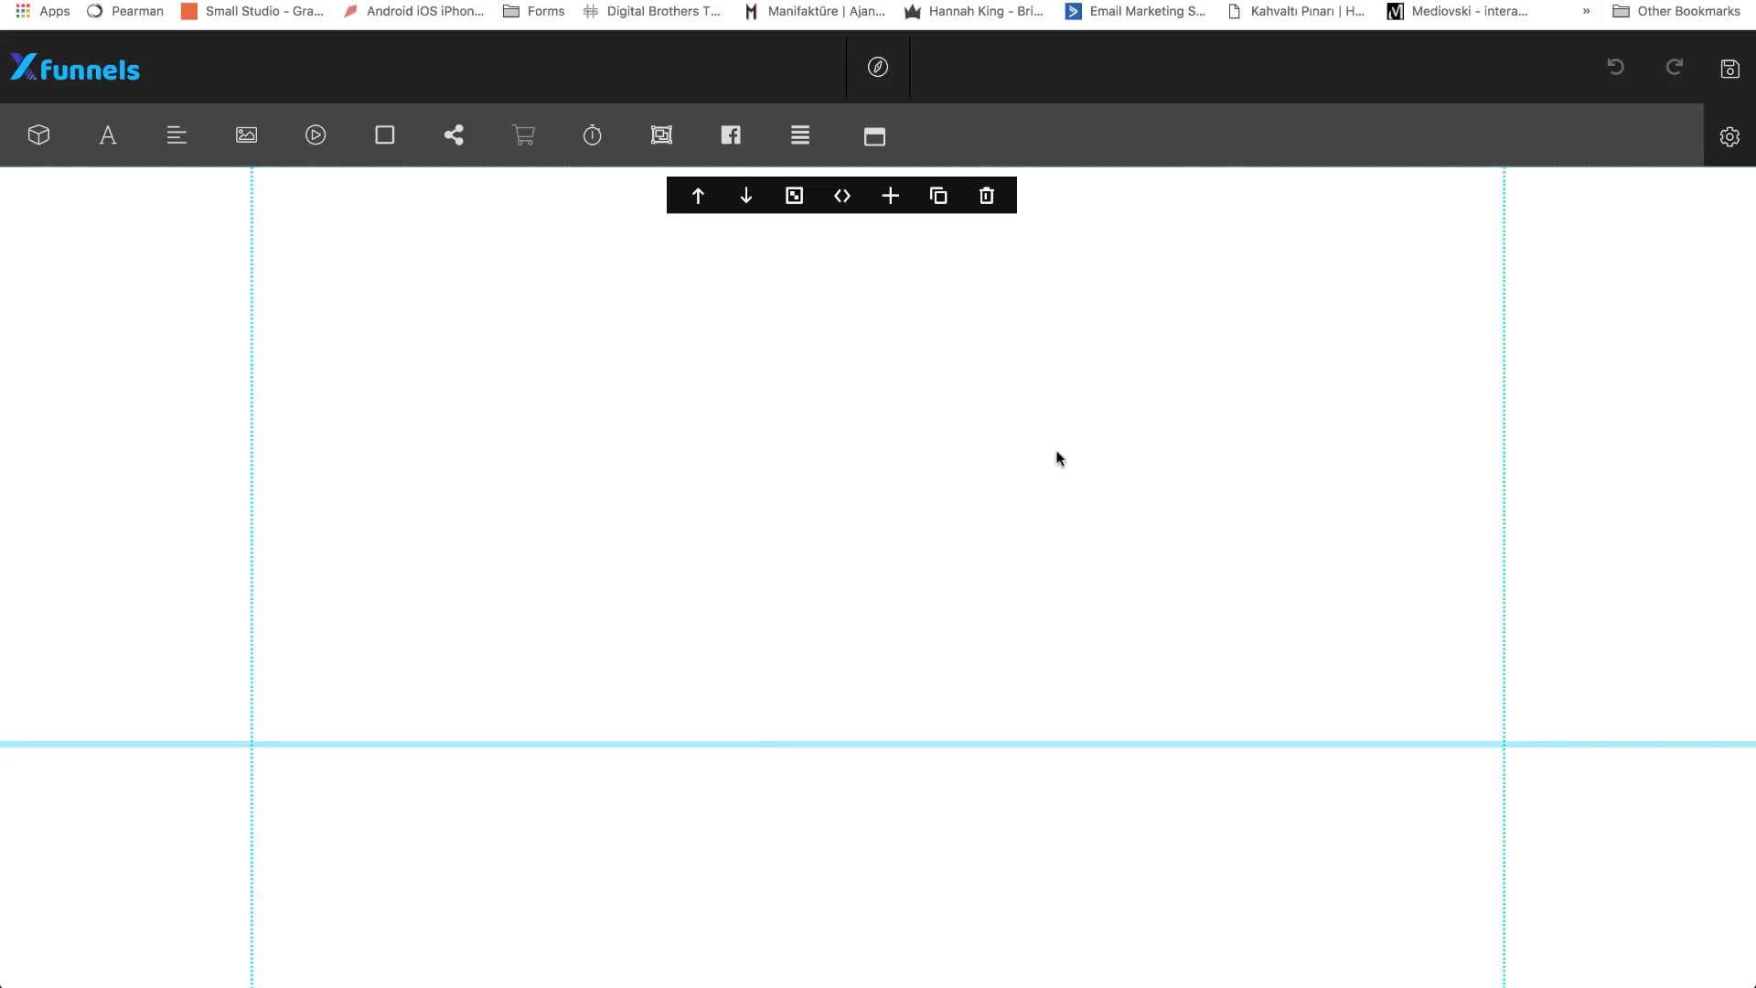
- Search the stock images for "spa" to find a background picture for the enlarged block
click(793, 195)
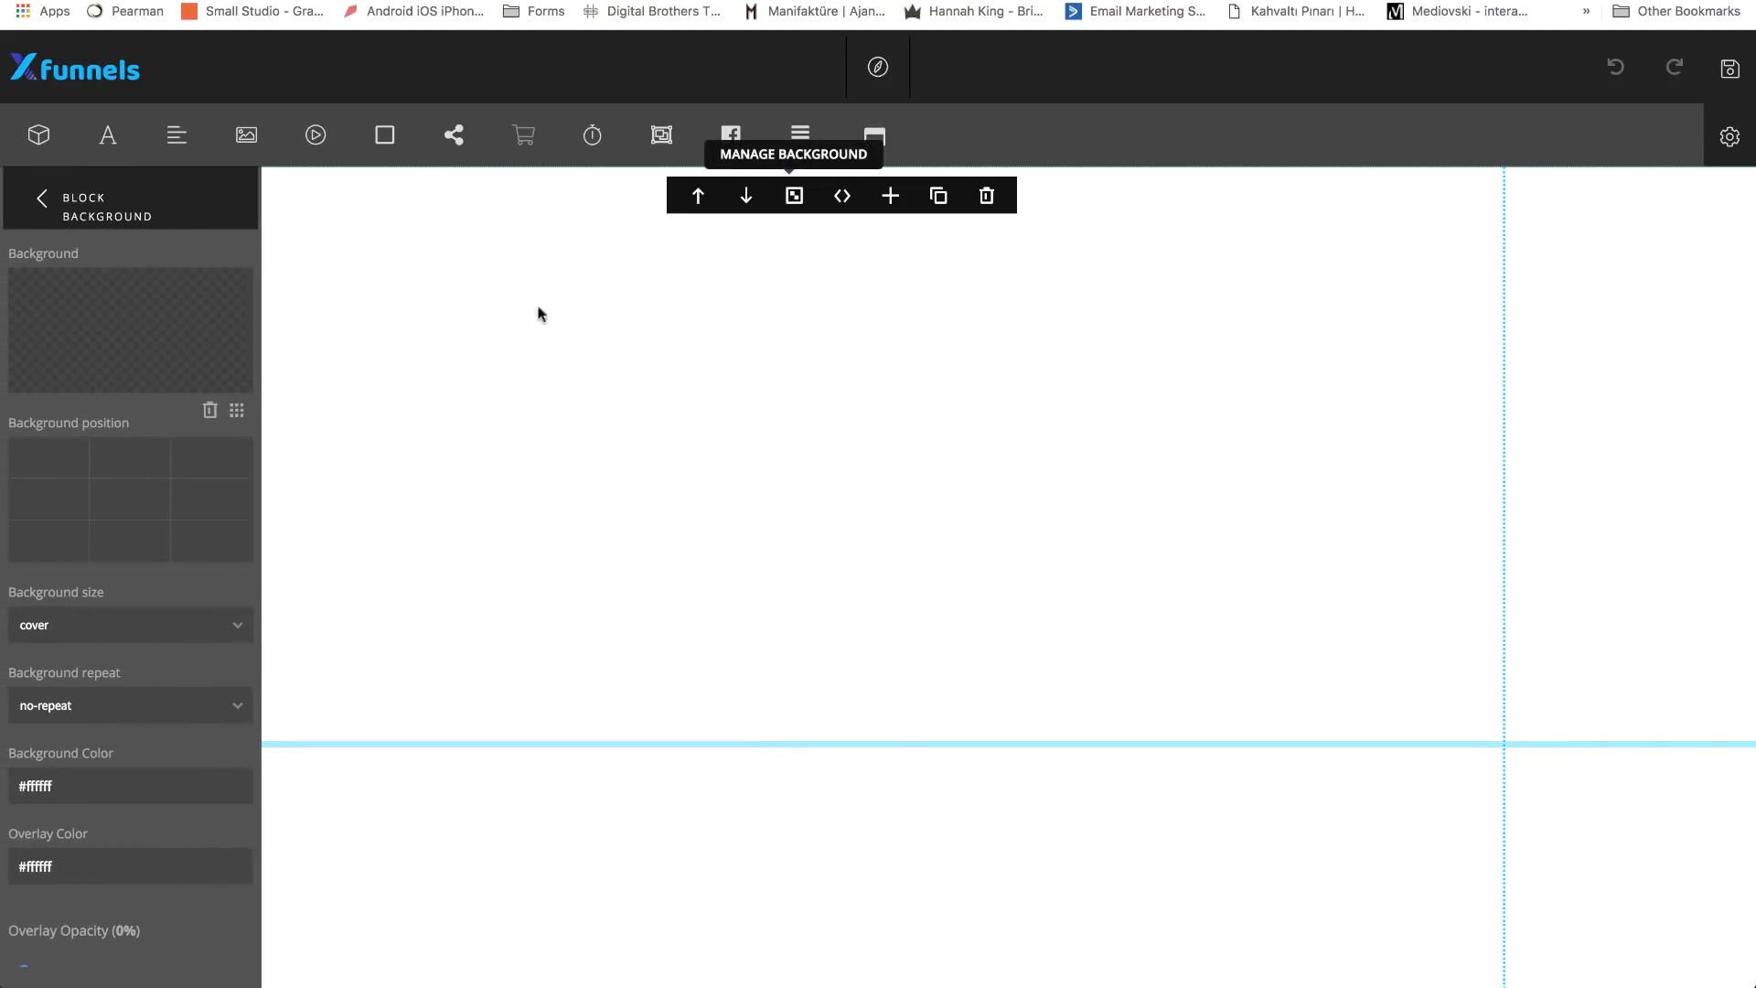
click(28, 199)
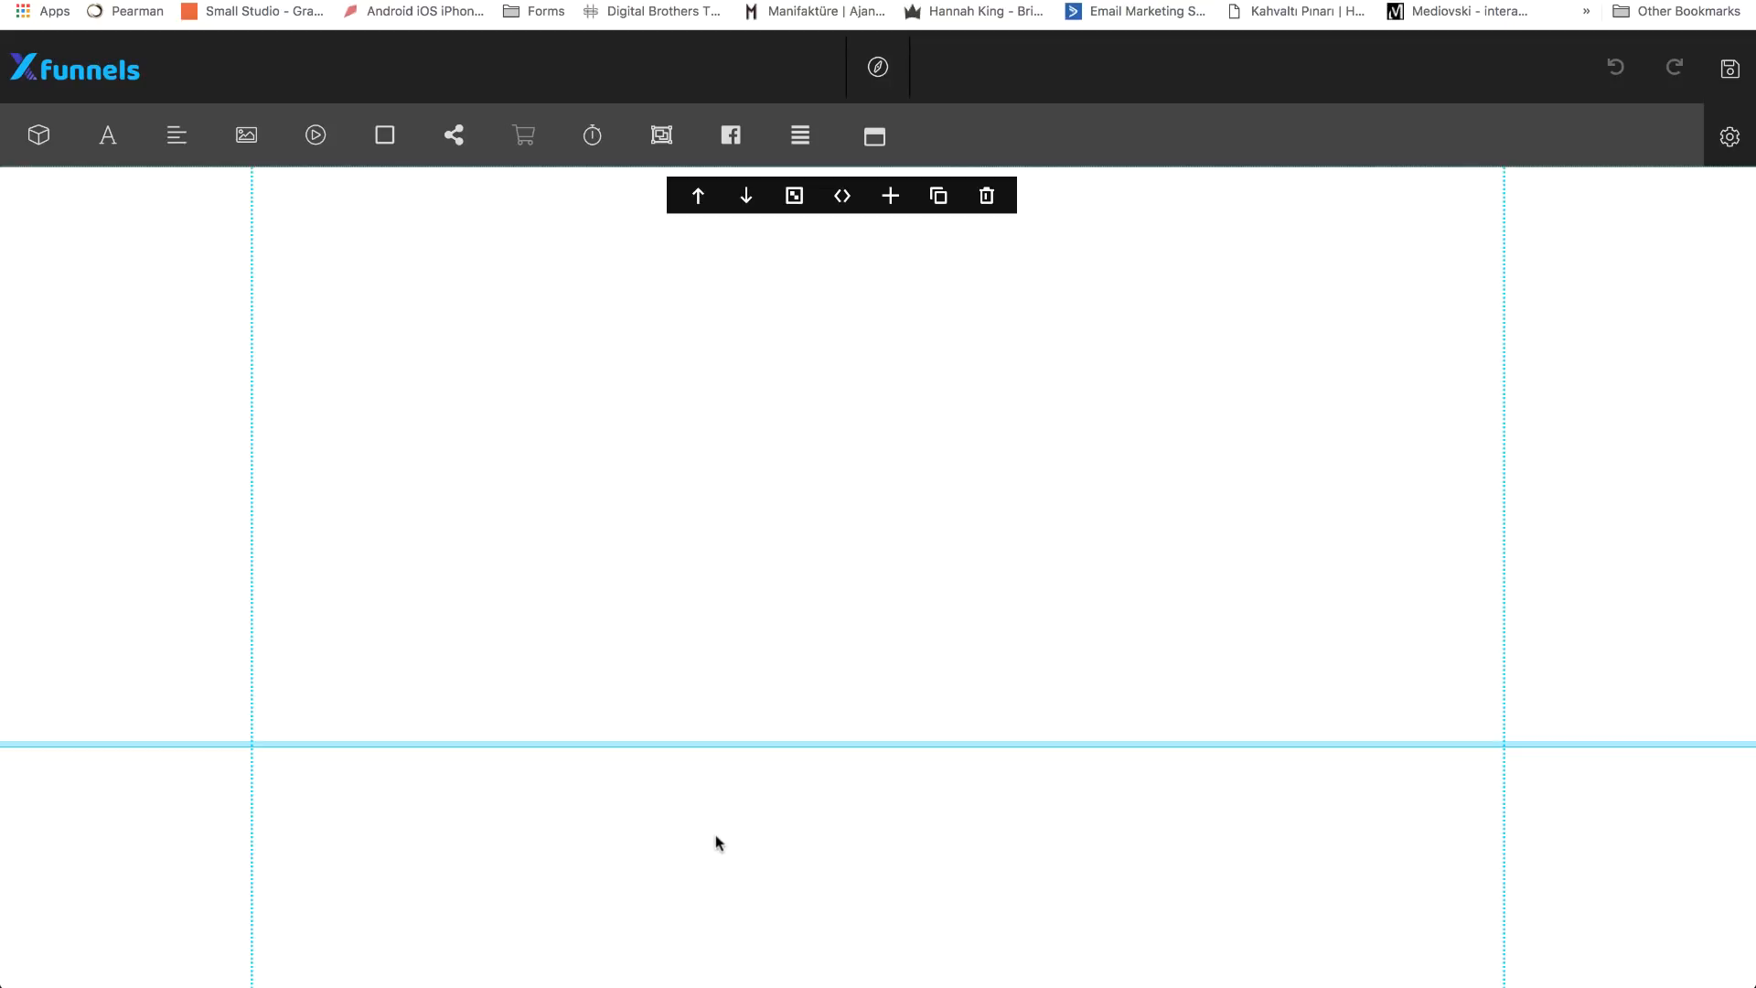
click(794, 196)
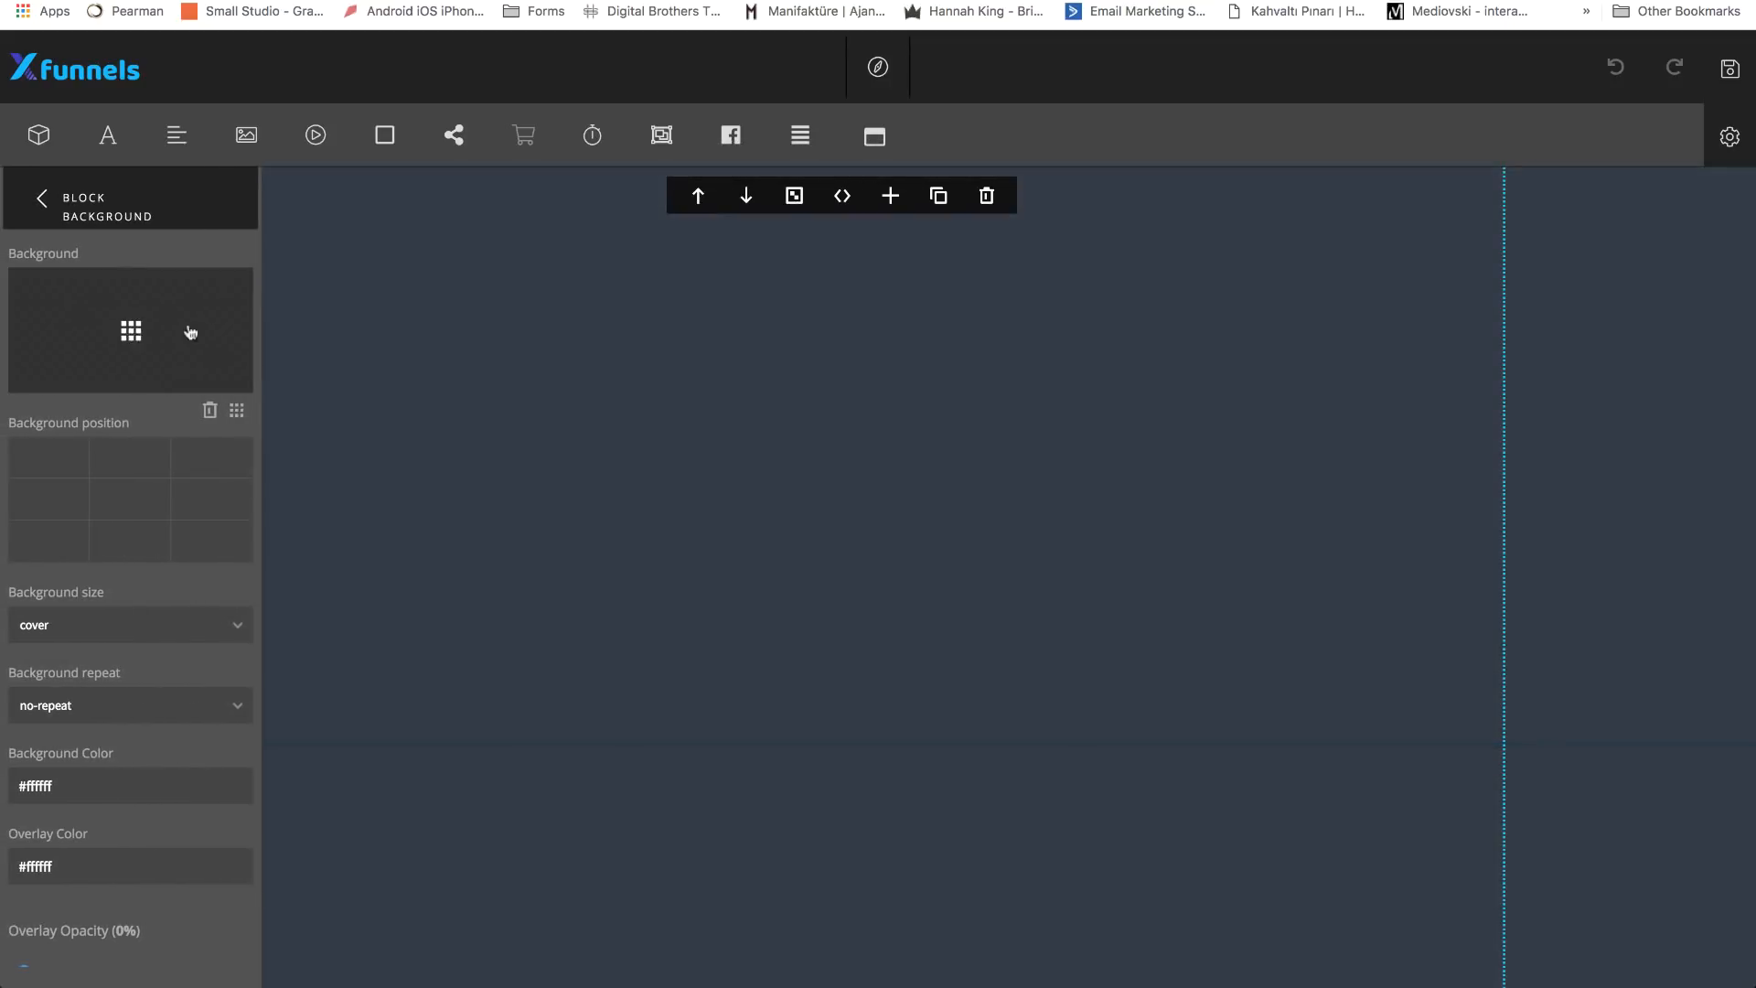
click(190, 332)
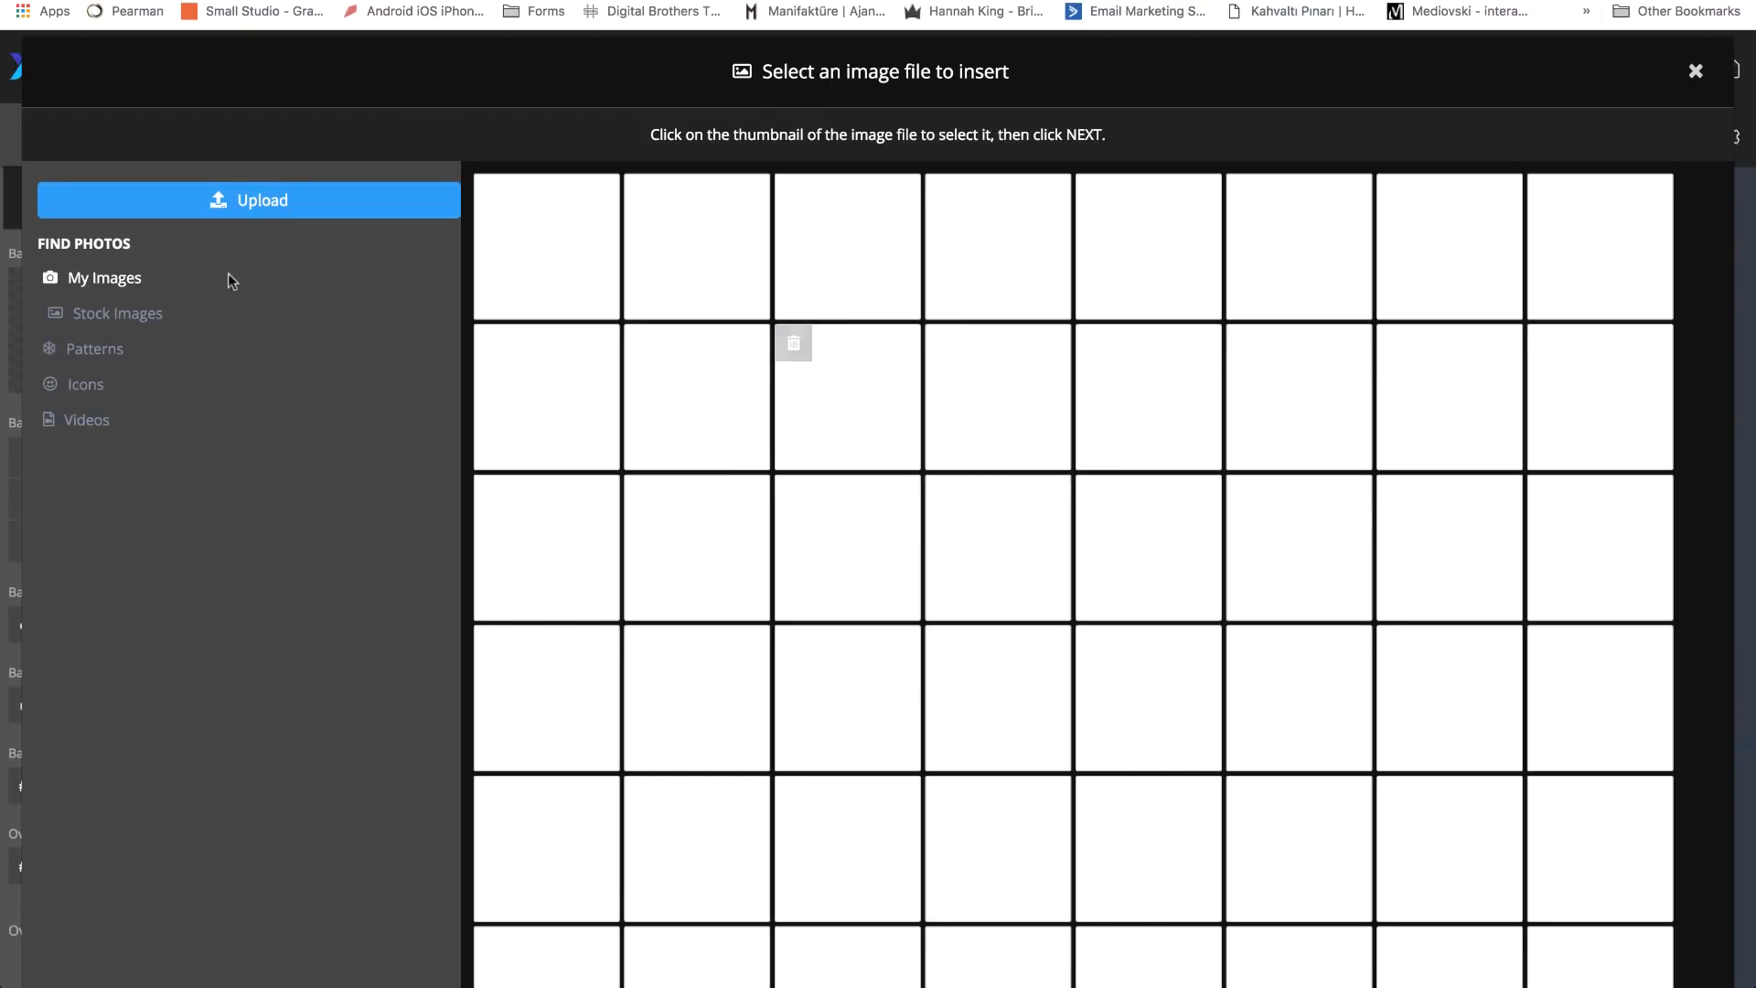
click(162, 320)
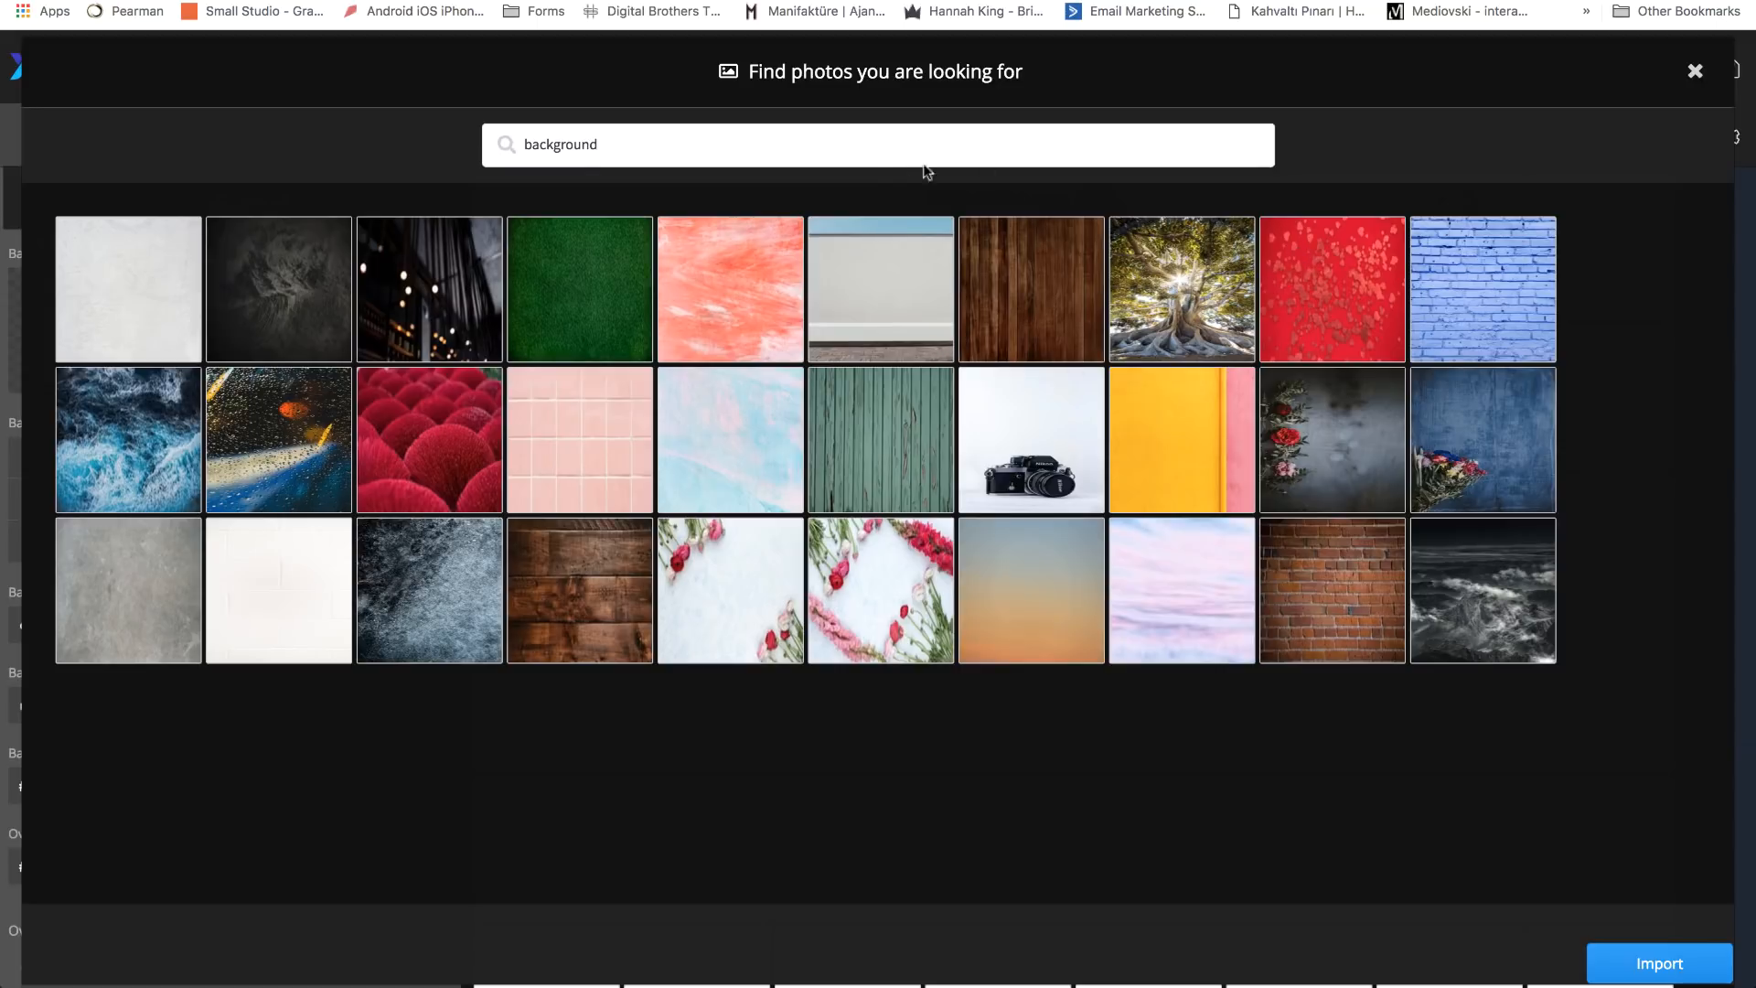
click(888, 148)
key(super+a)
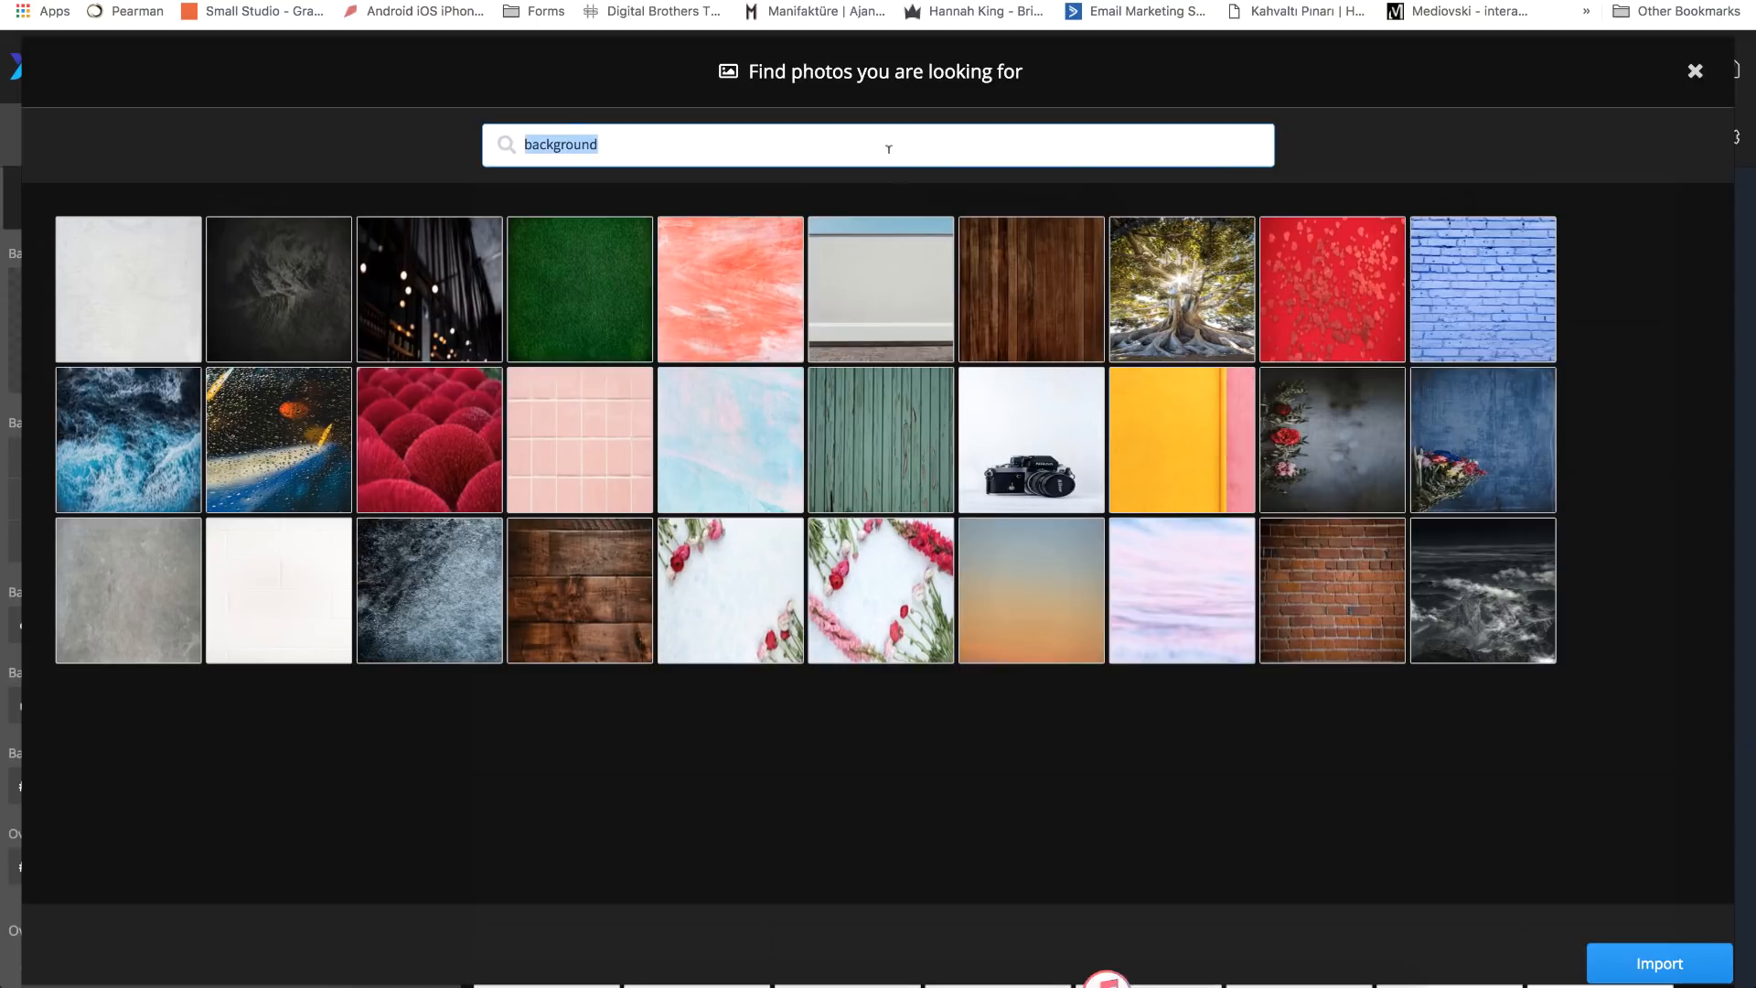
key(BackSpace)
text(spa)
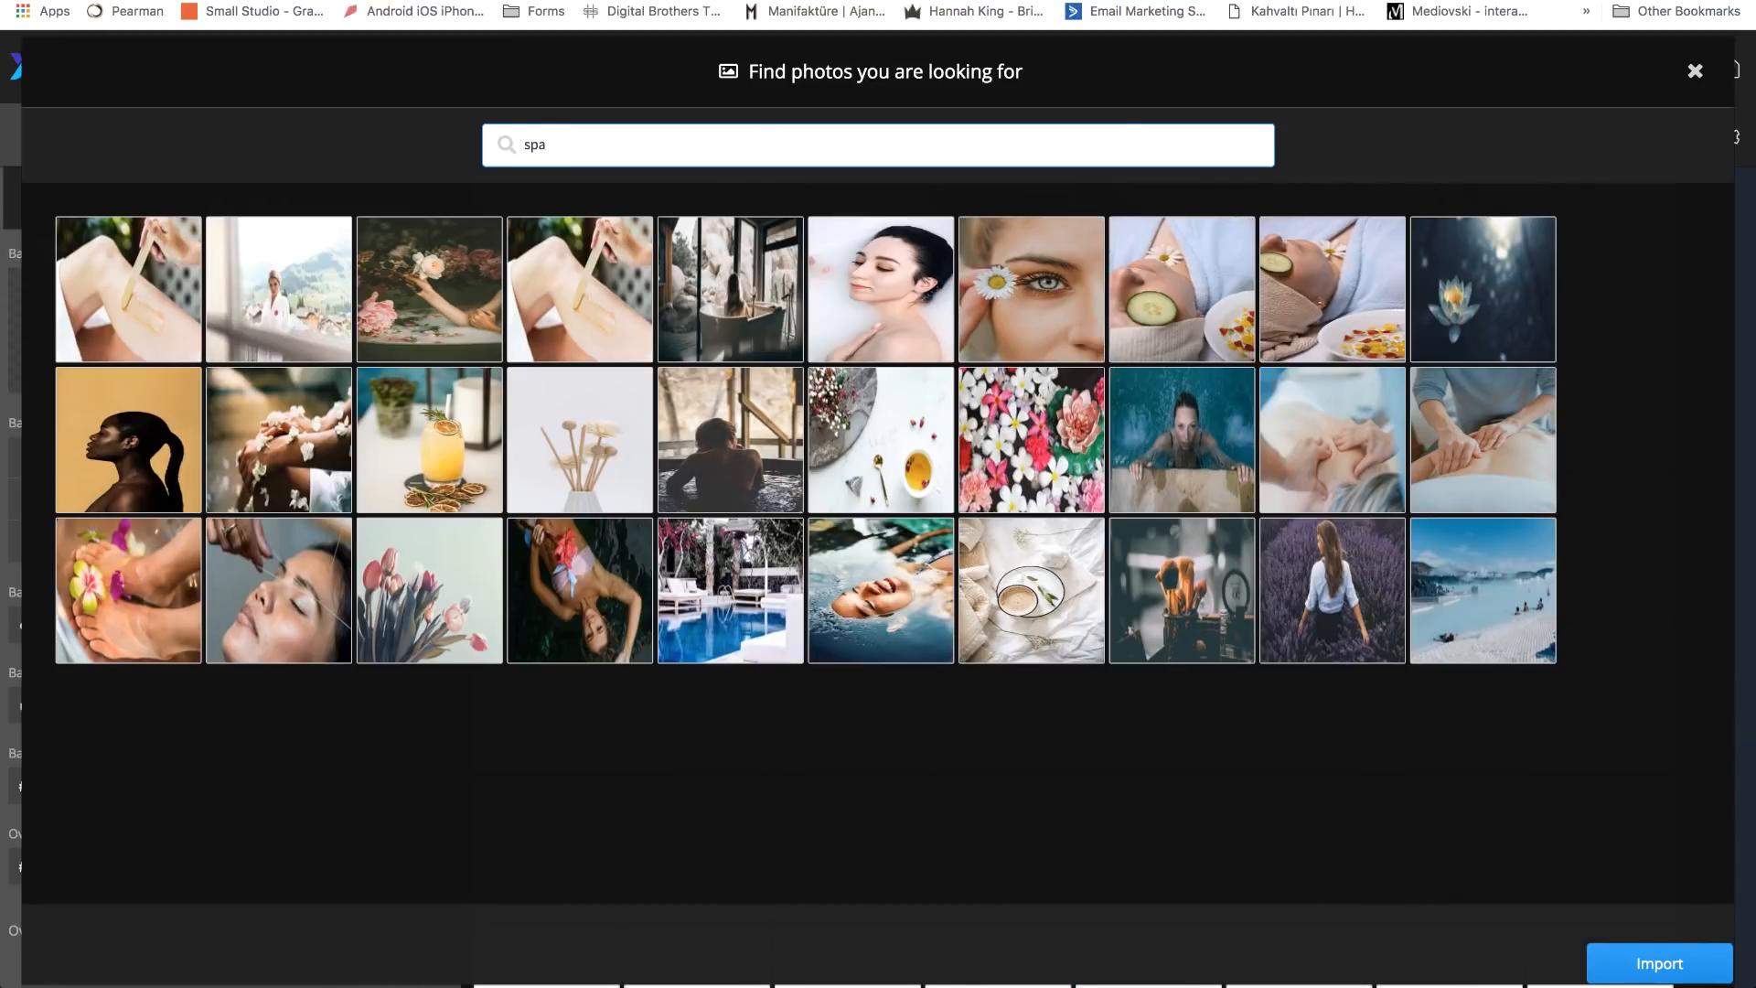
- Import the photo of an arm holding a white rose as the block background, with an enlarged, recentred crop
click(428, 292)
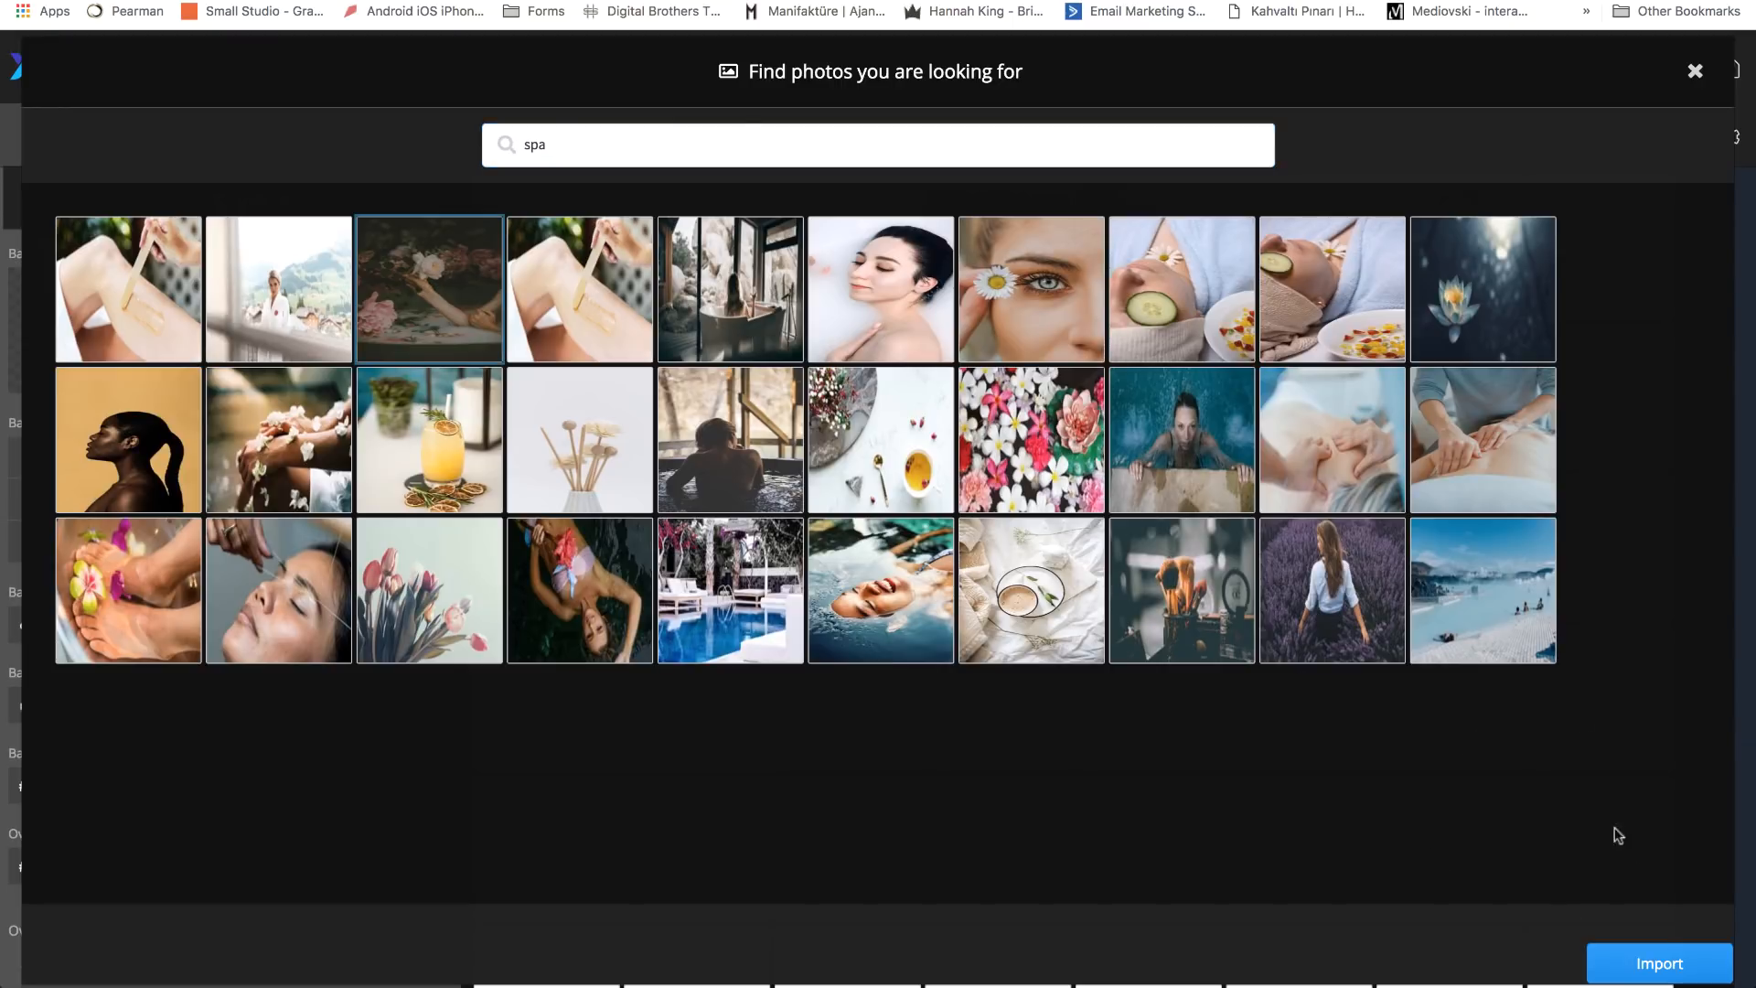
click(1649, 965)
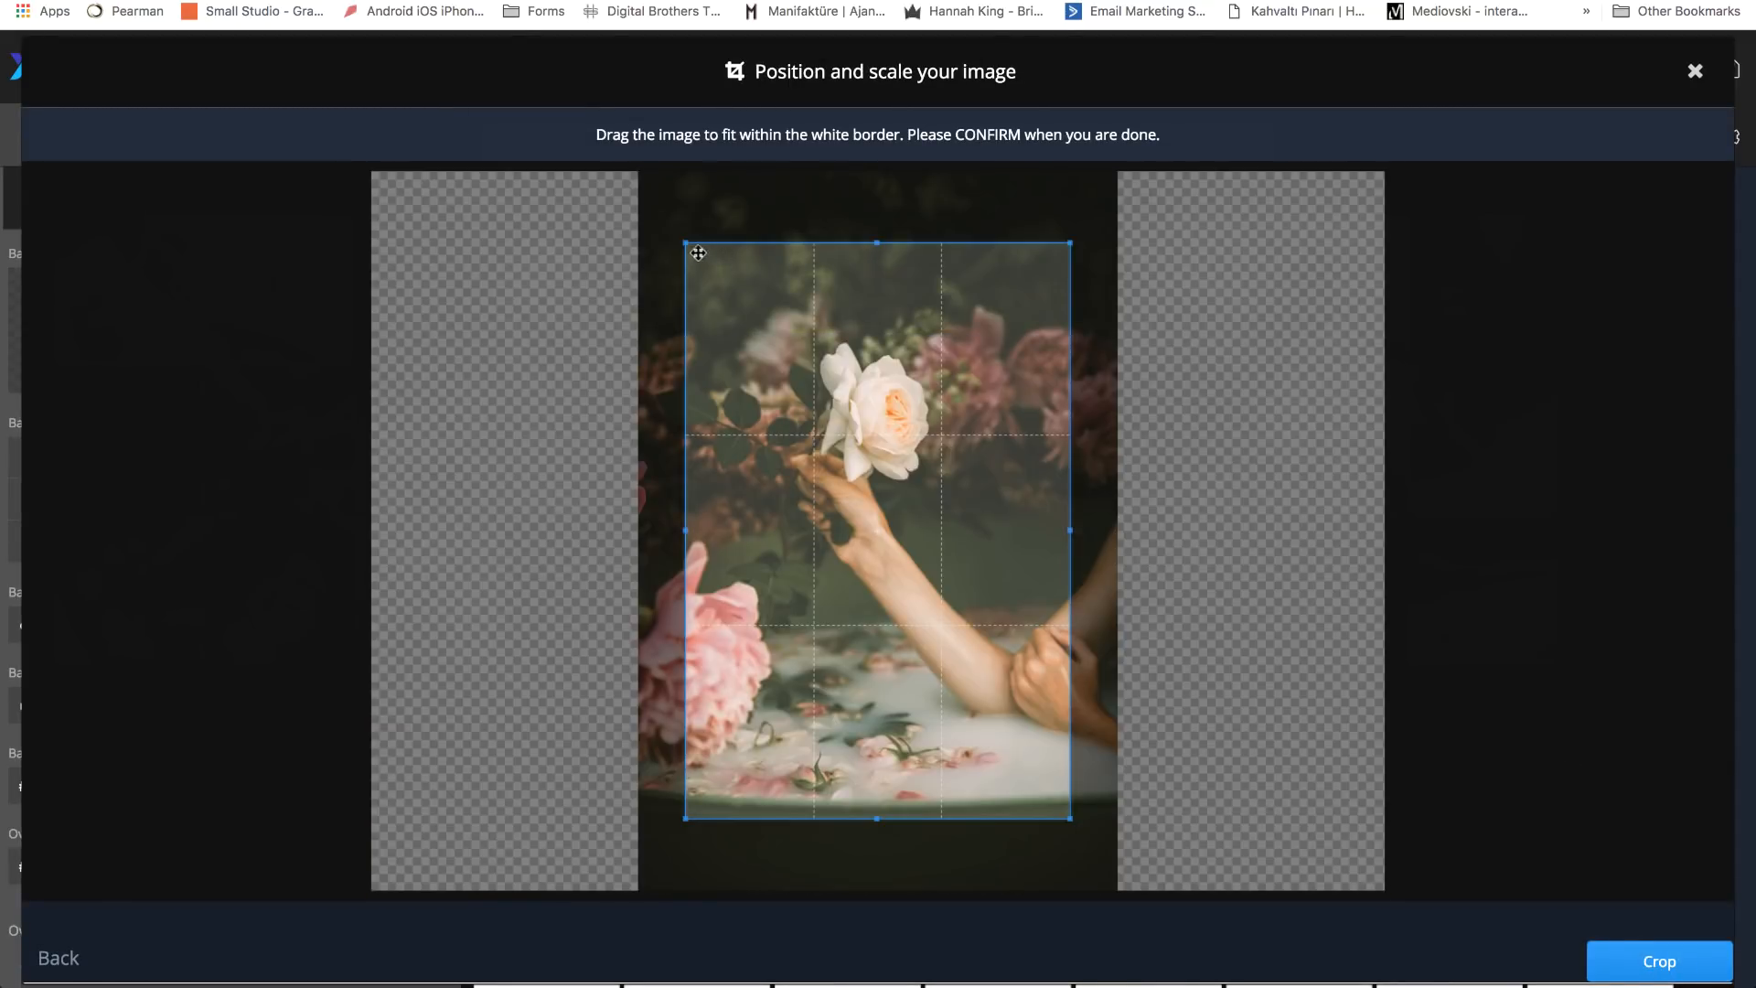
drag(686, 243, 639, 207)
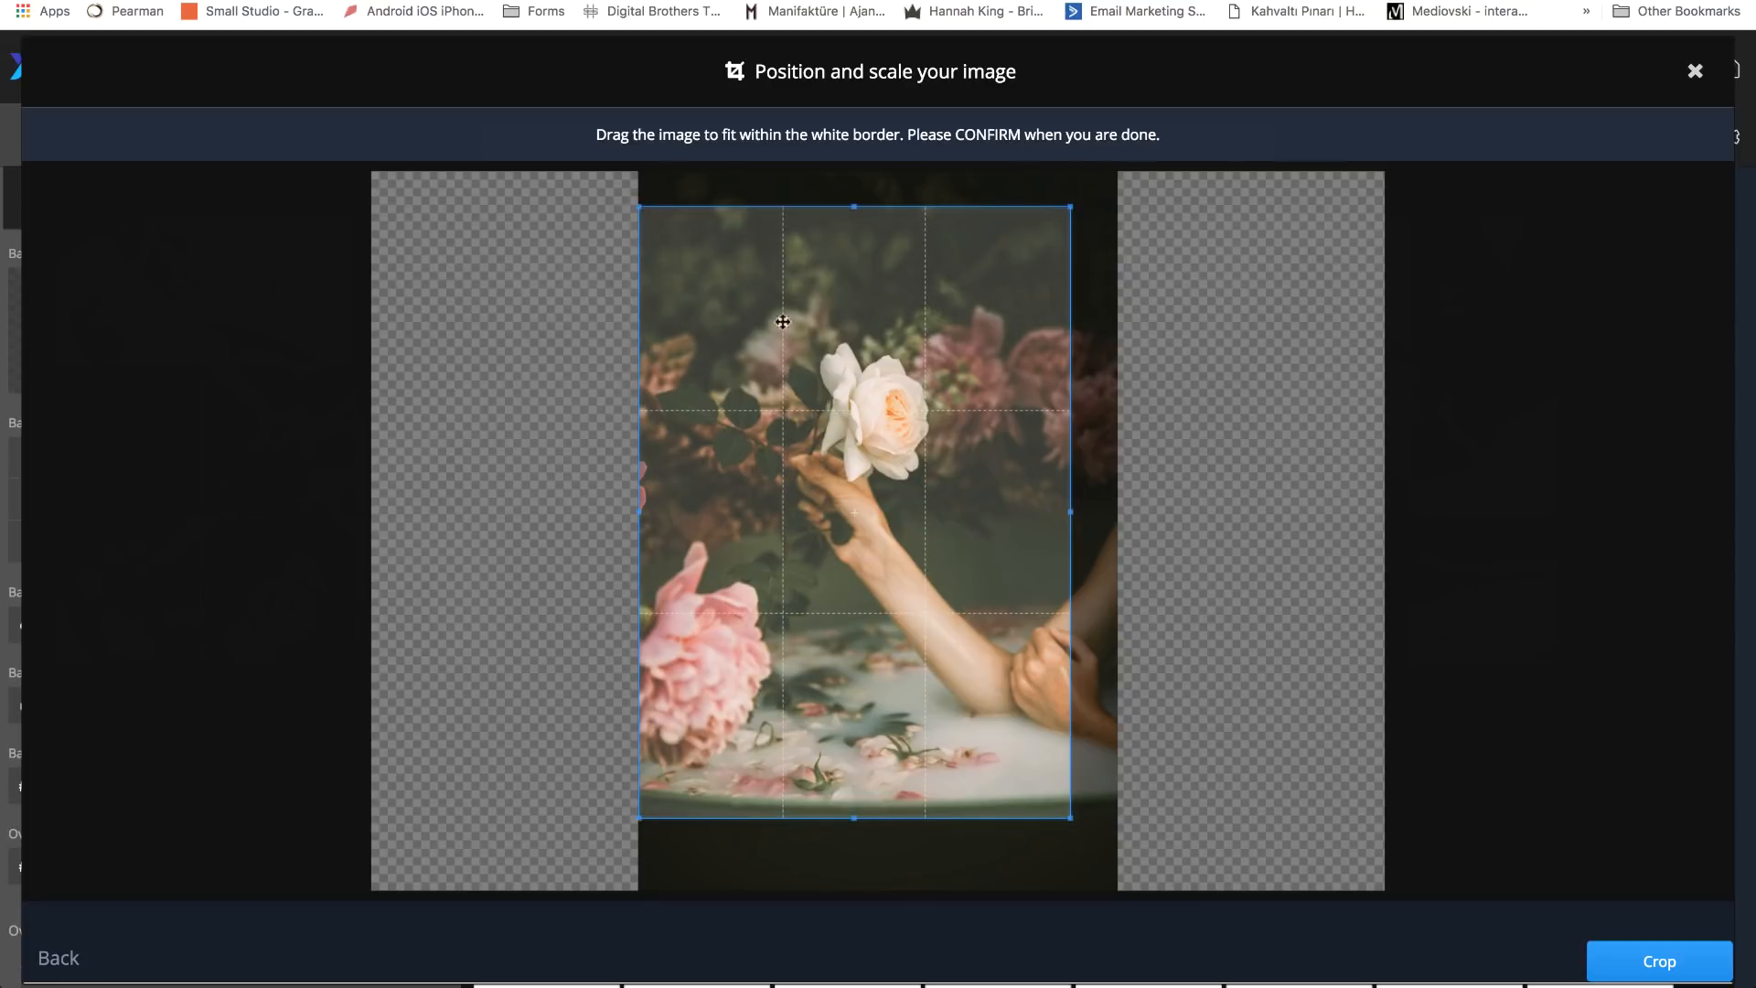
drag(842, 359, 864, 395)
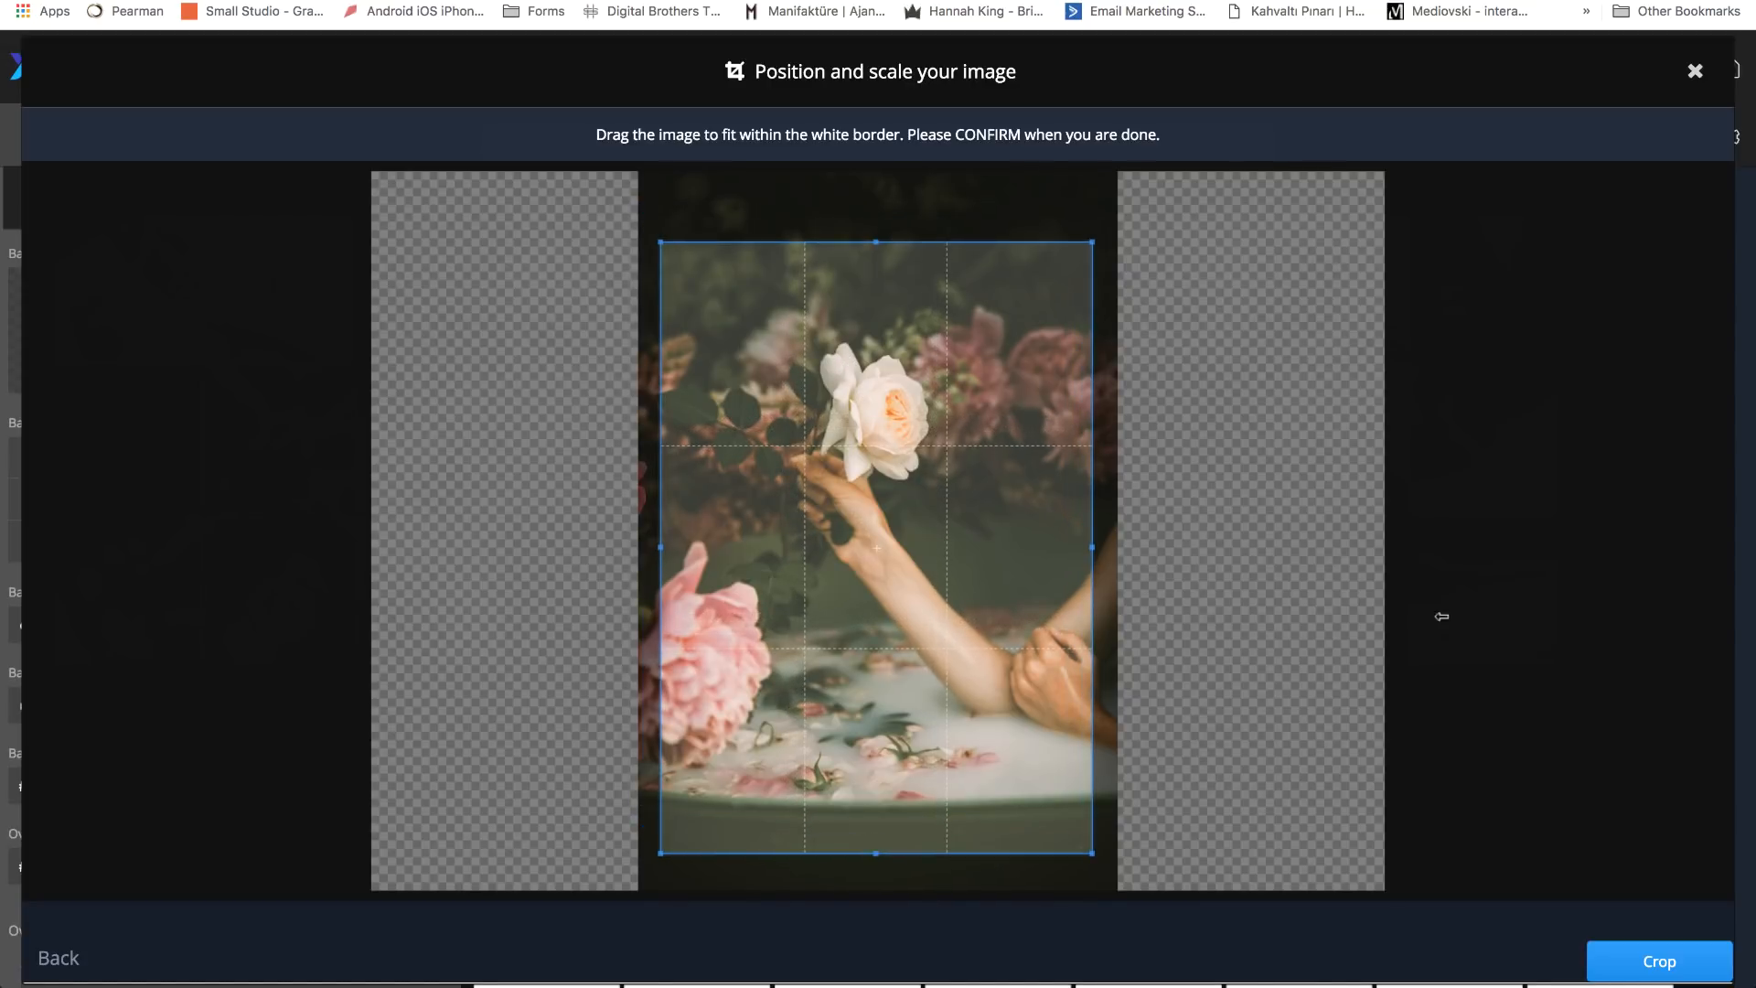
click(1723, 961)
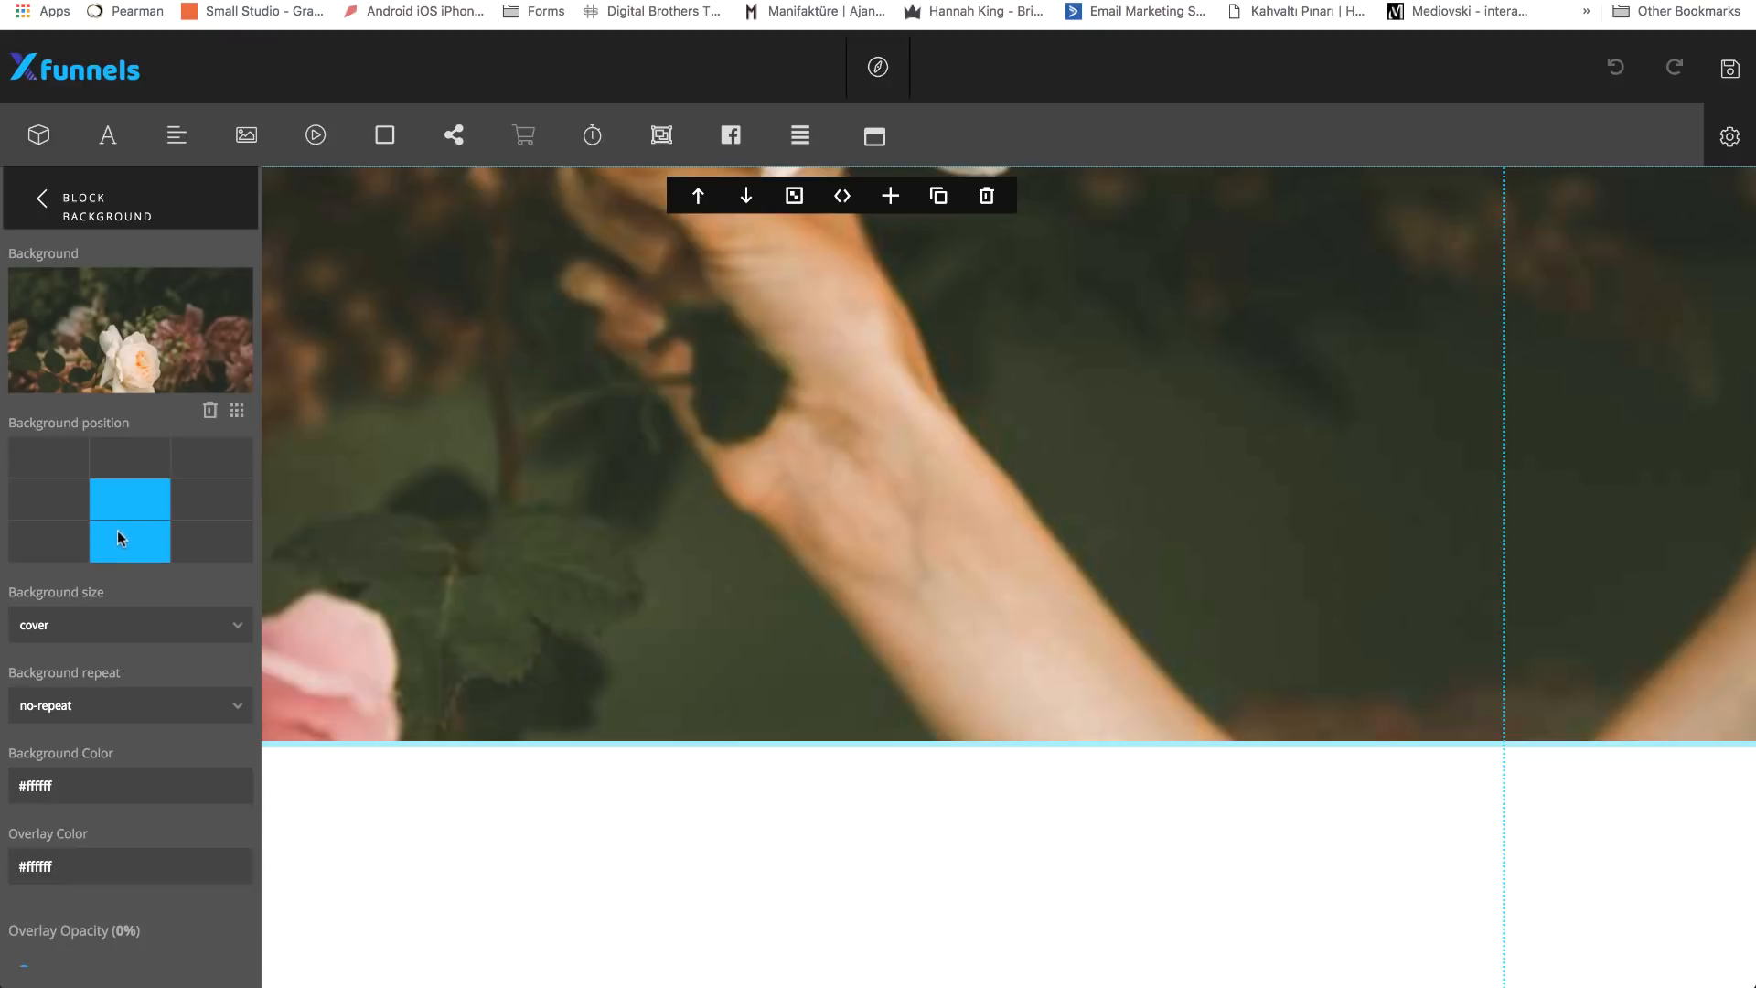
- Anchor the block's background image to its upper-left corner
click(118, 536)
click(71, 463)
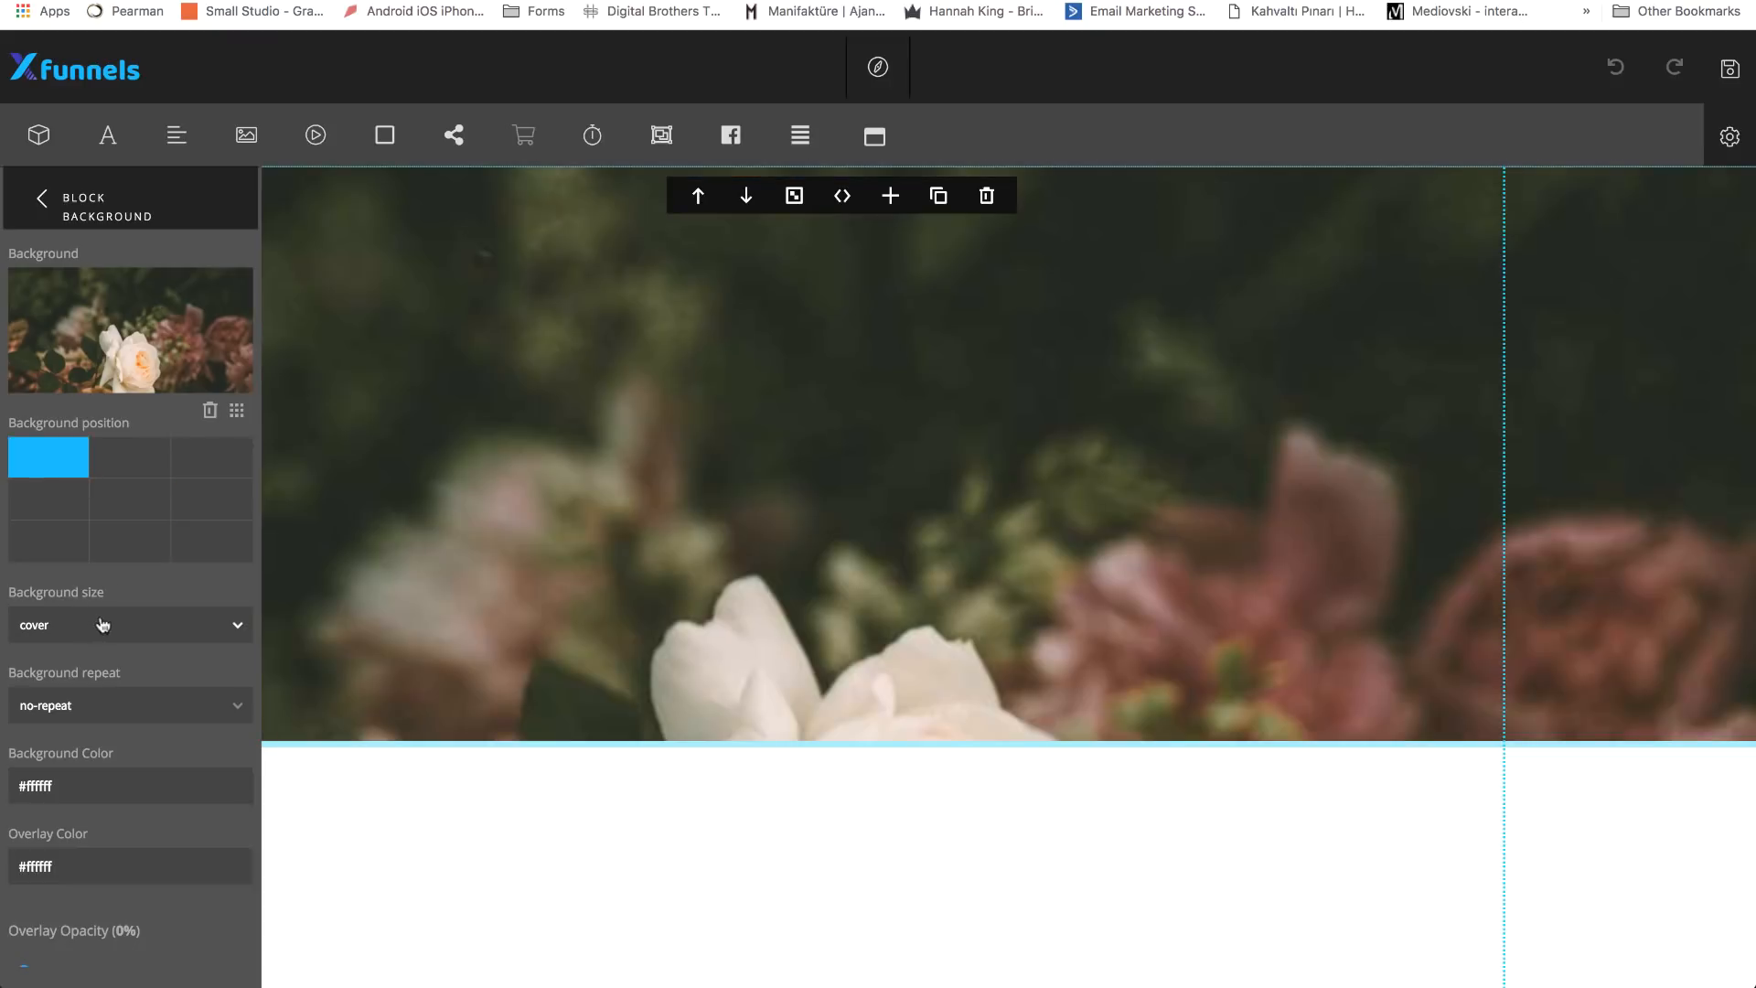
- Give the block background a brown overlay of rgb(138, 80, 12) at 25% opacity and close its settings
scroll(109, 728, down, 3)
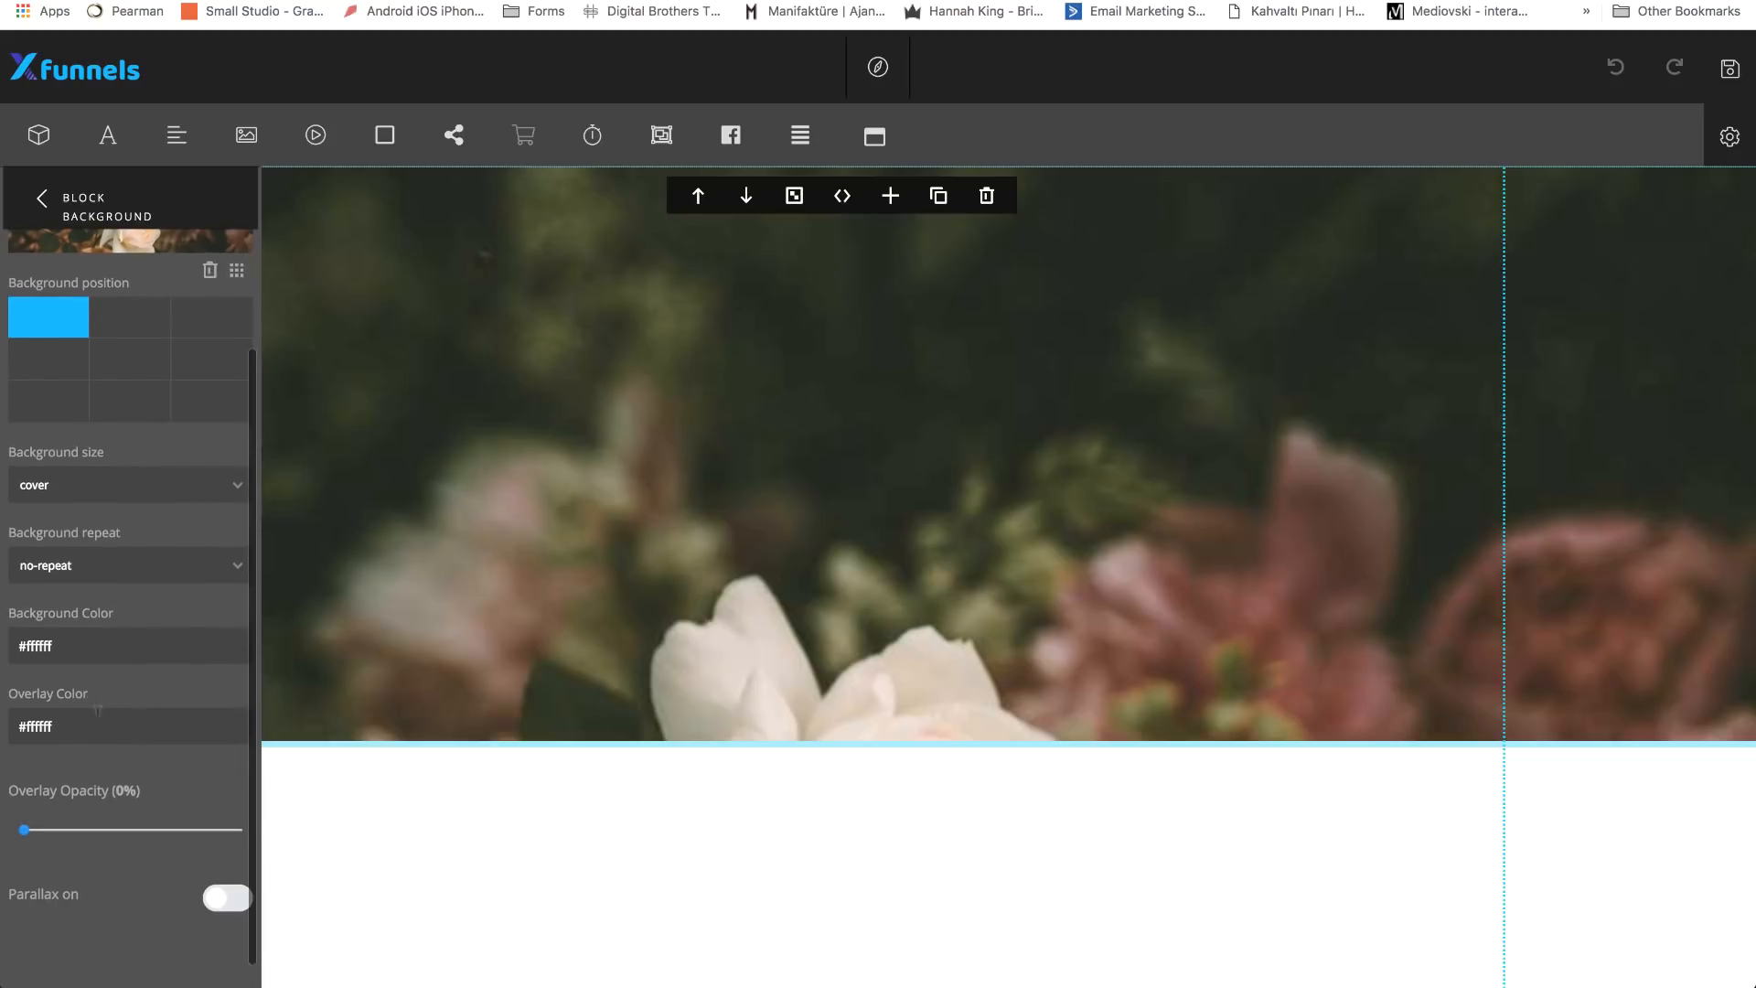
click(98, 712)
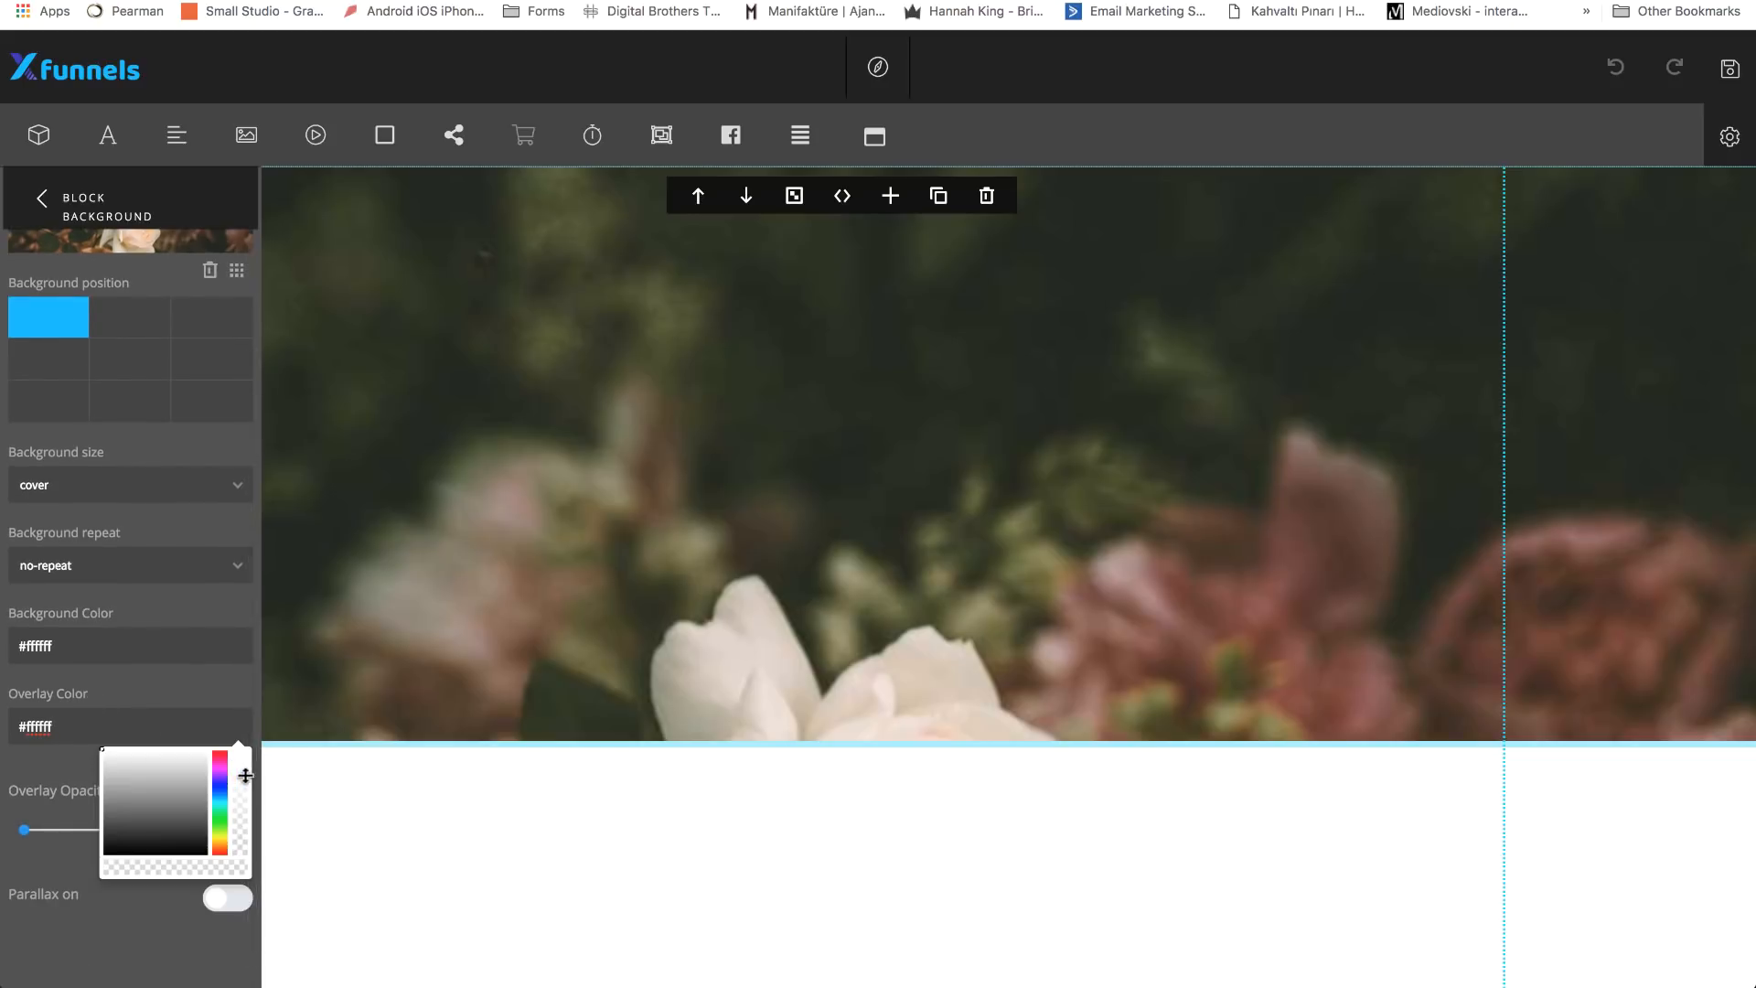
click(228, 764)
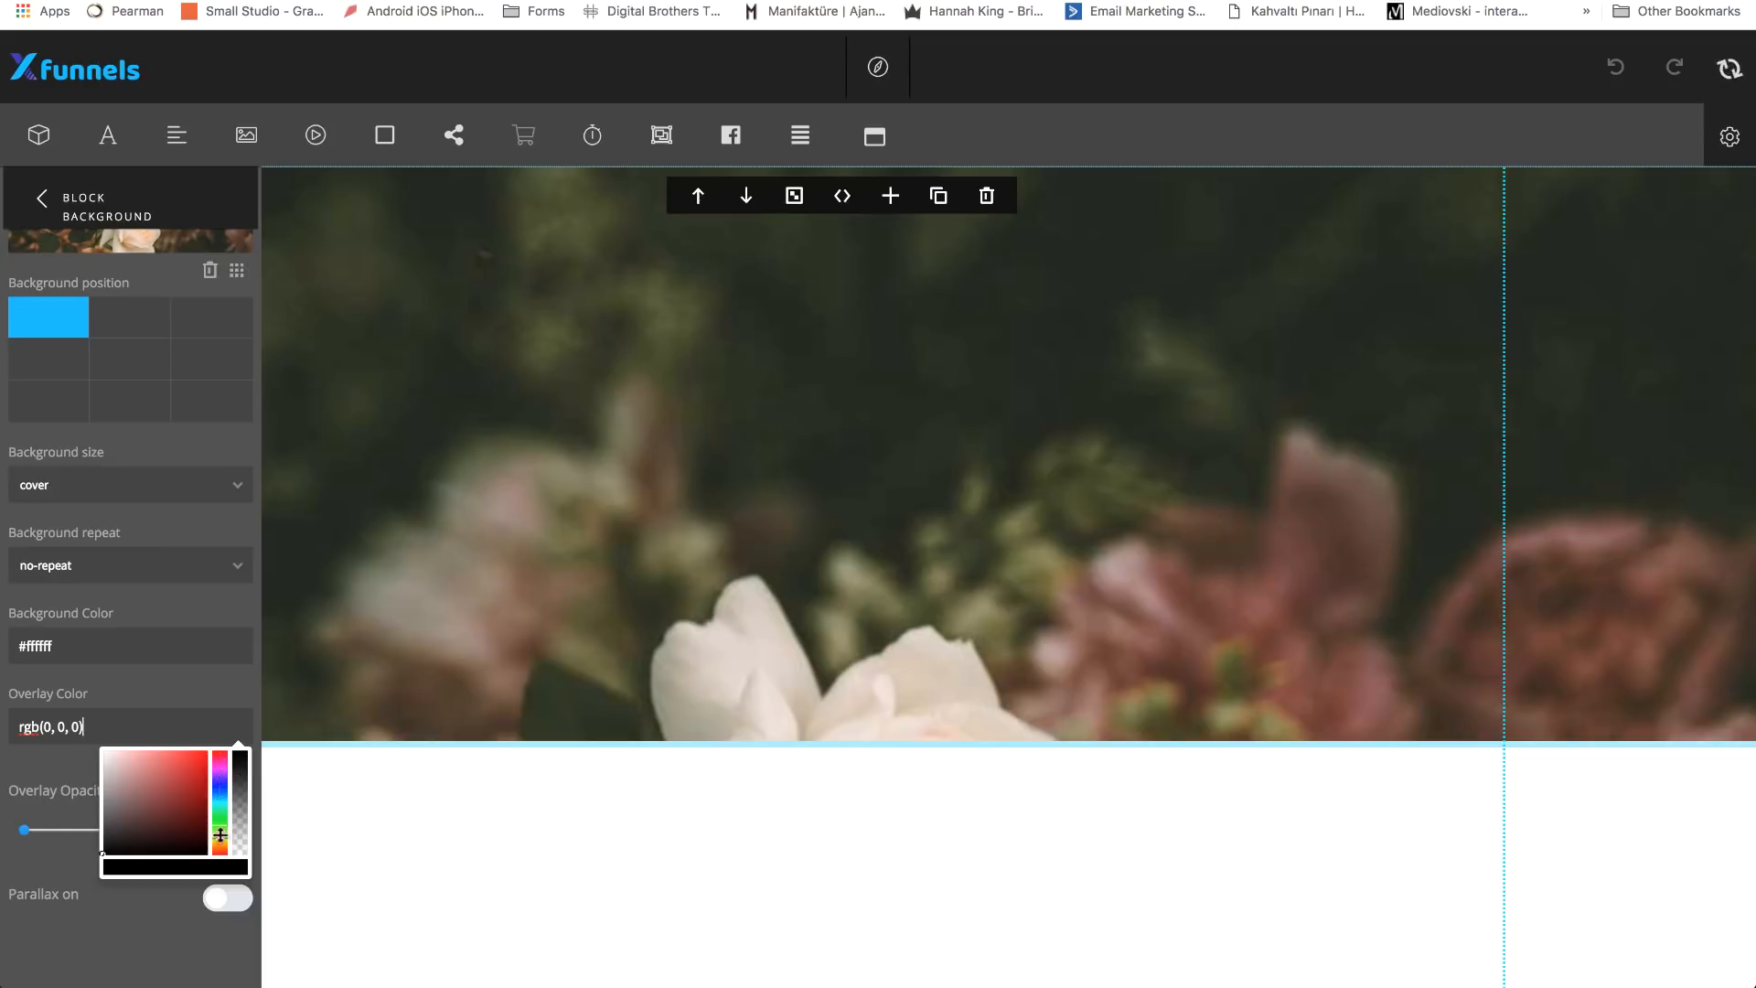
drag(200, 782, 225, 834)
drag(224, 820, 225, 808)
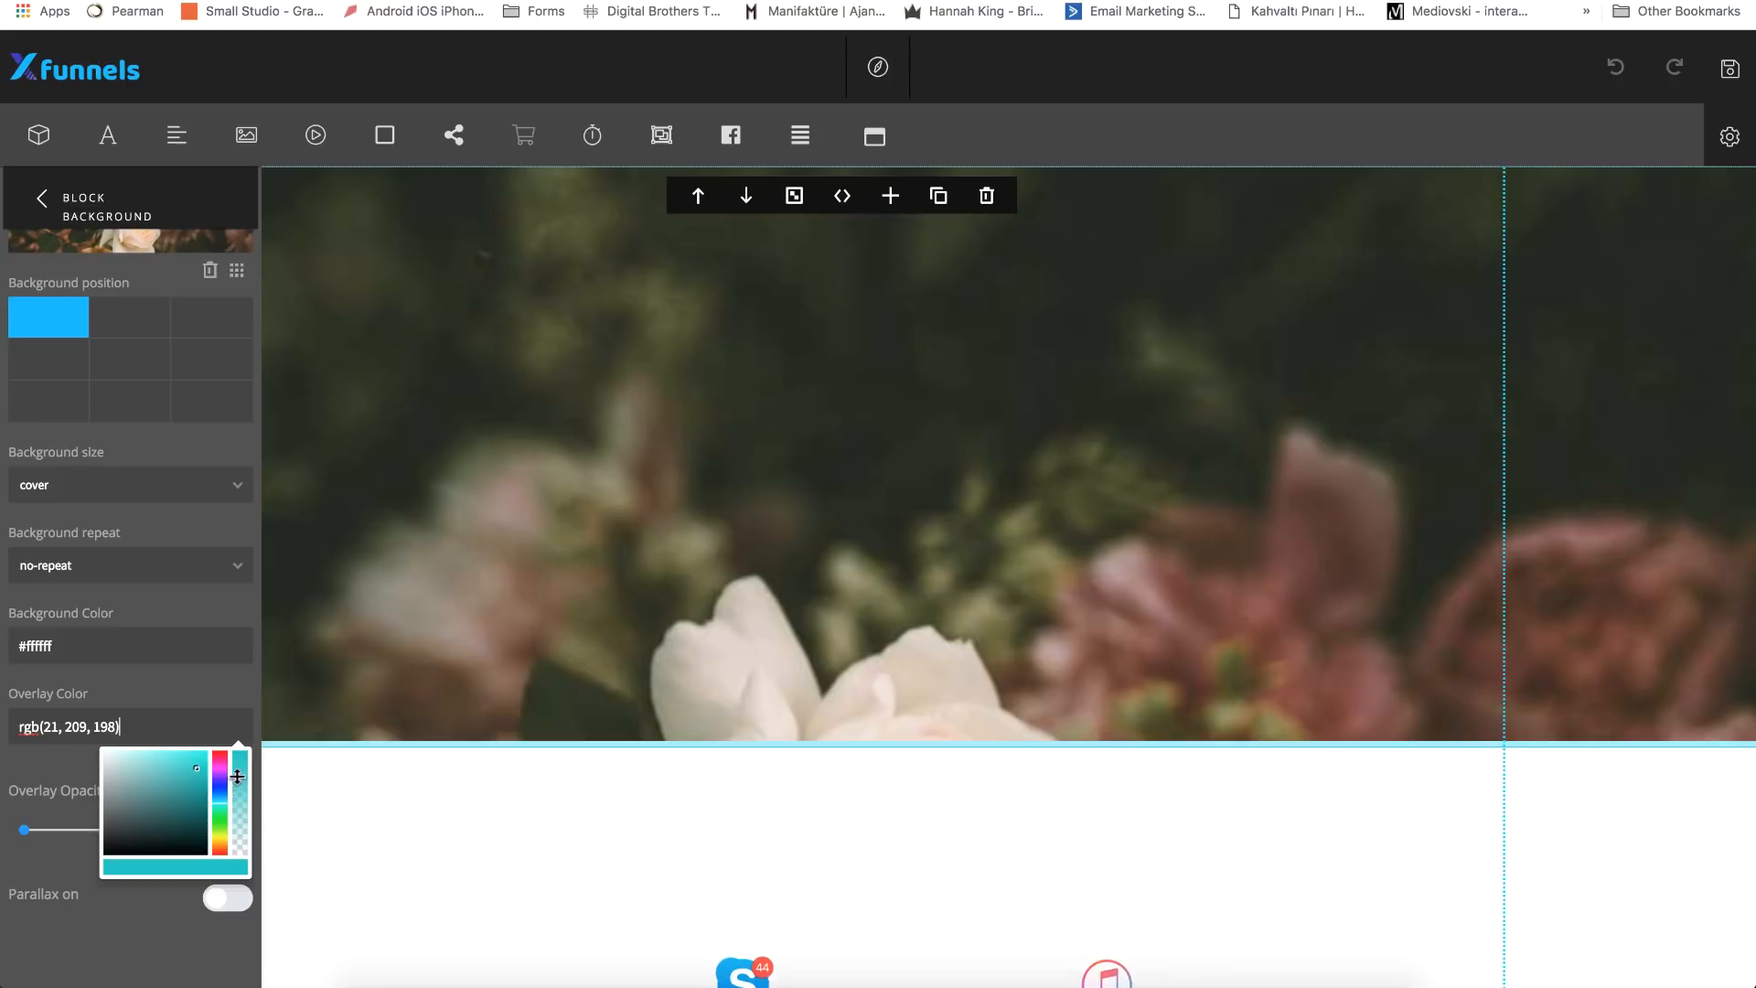
drag(238, 766, 250, 715)
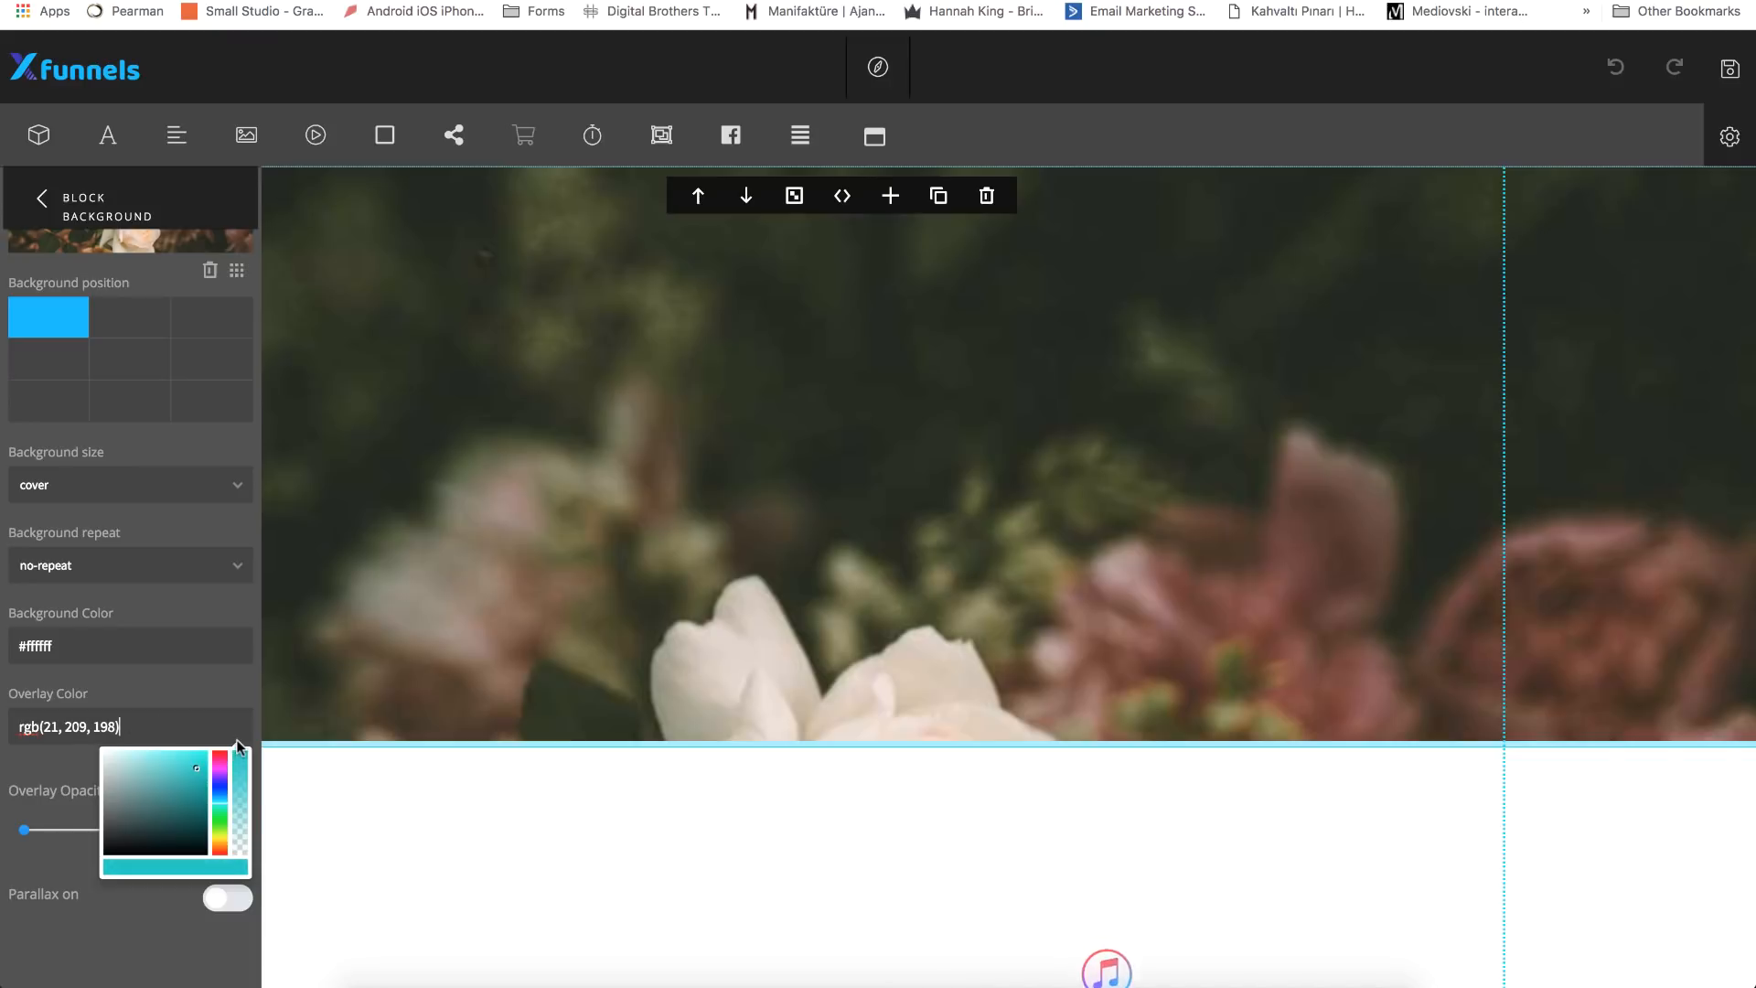
drag(214, 789, 219, 846)
drag(199, 783, 192, 801)
click(194, 697)
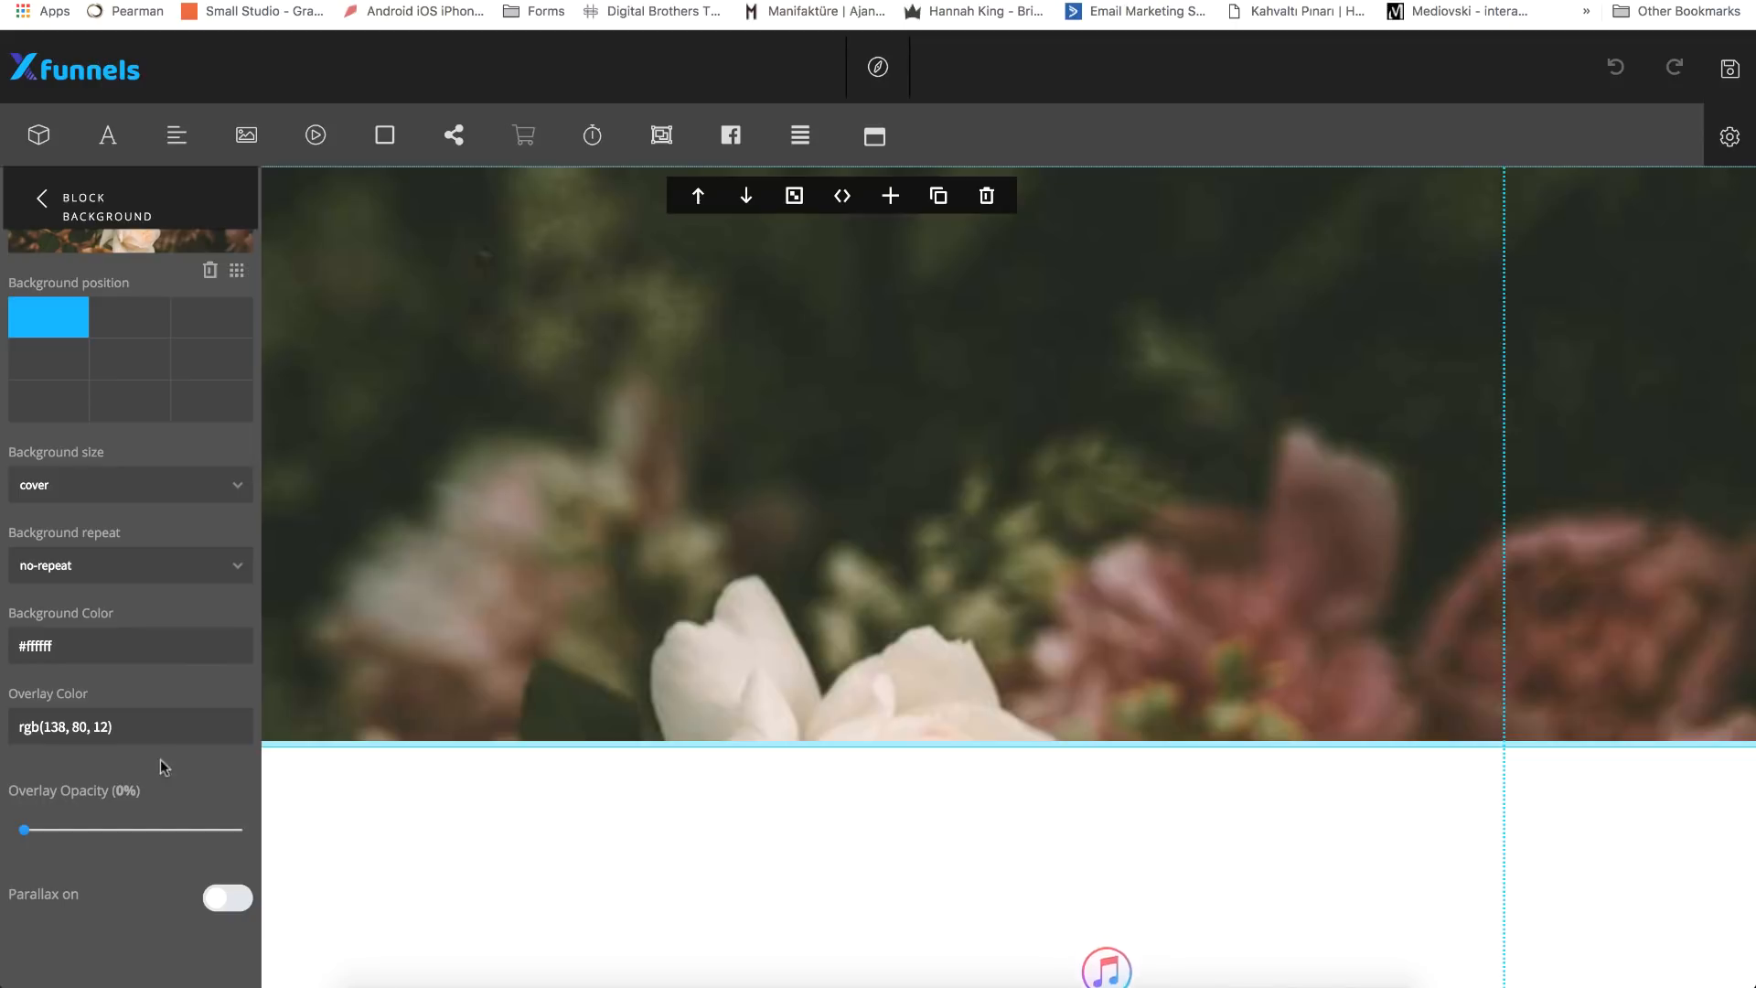
drag(27, 834, 77, 837)
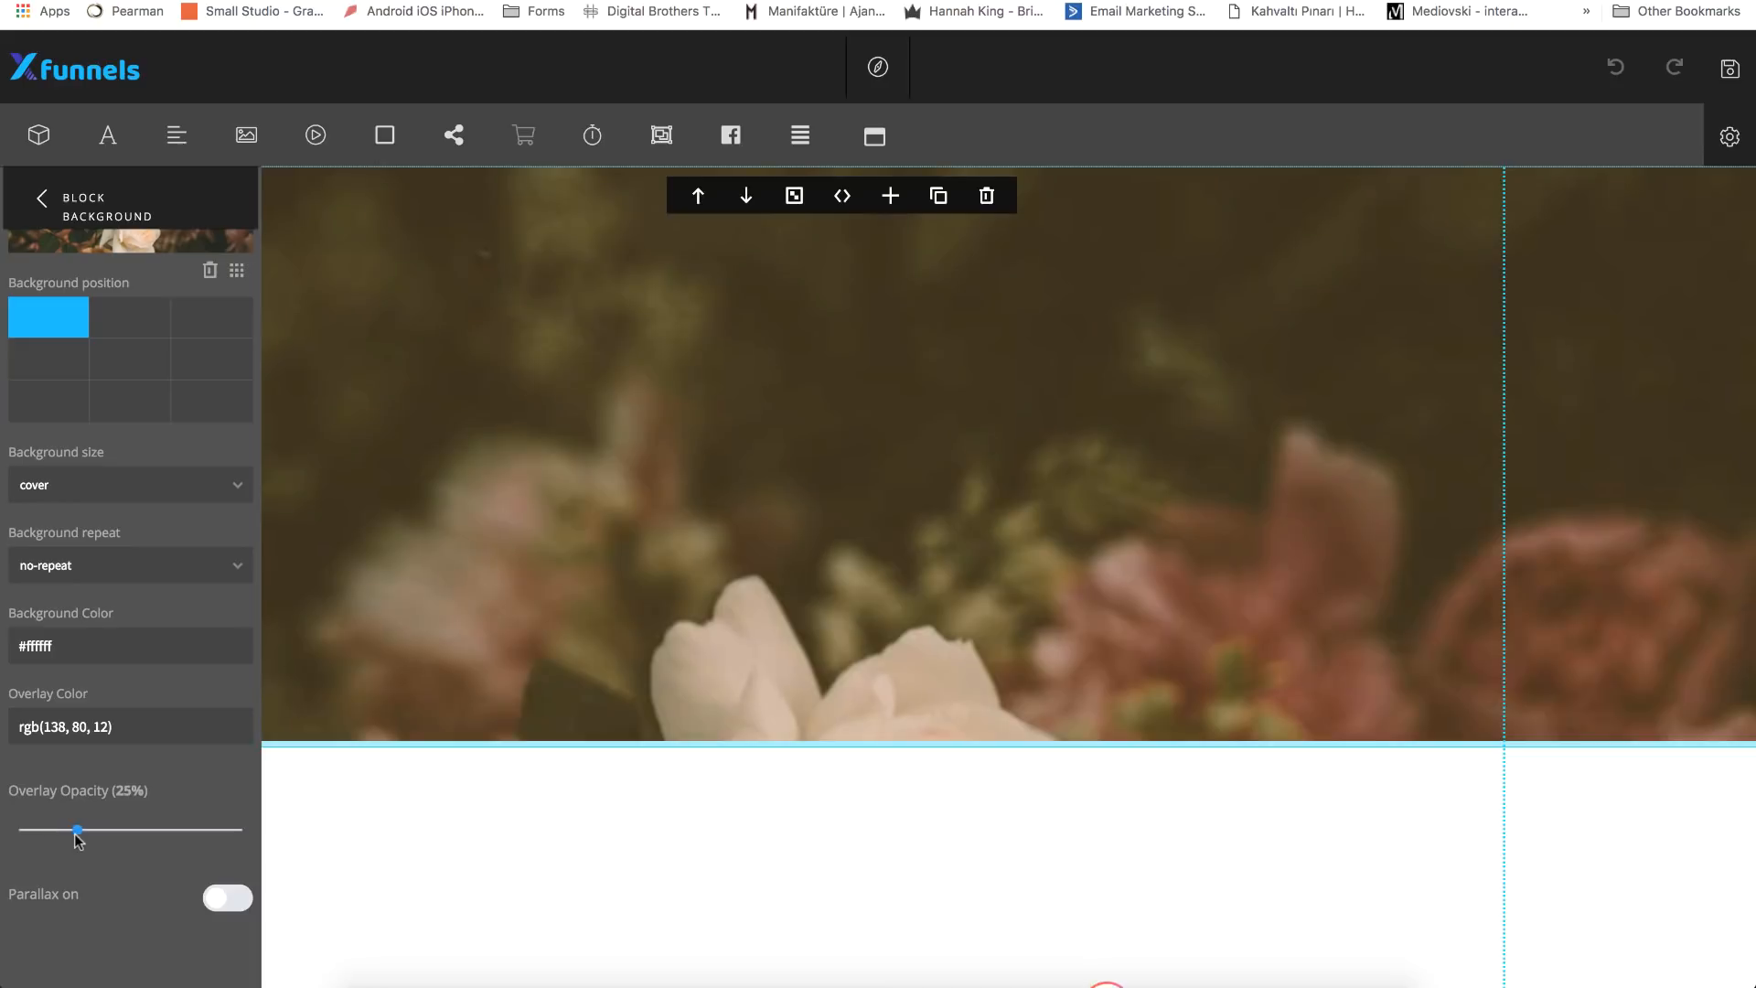
click(42, 199)
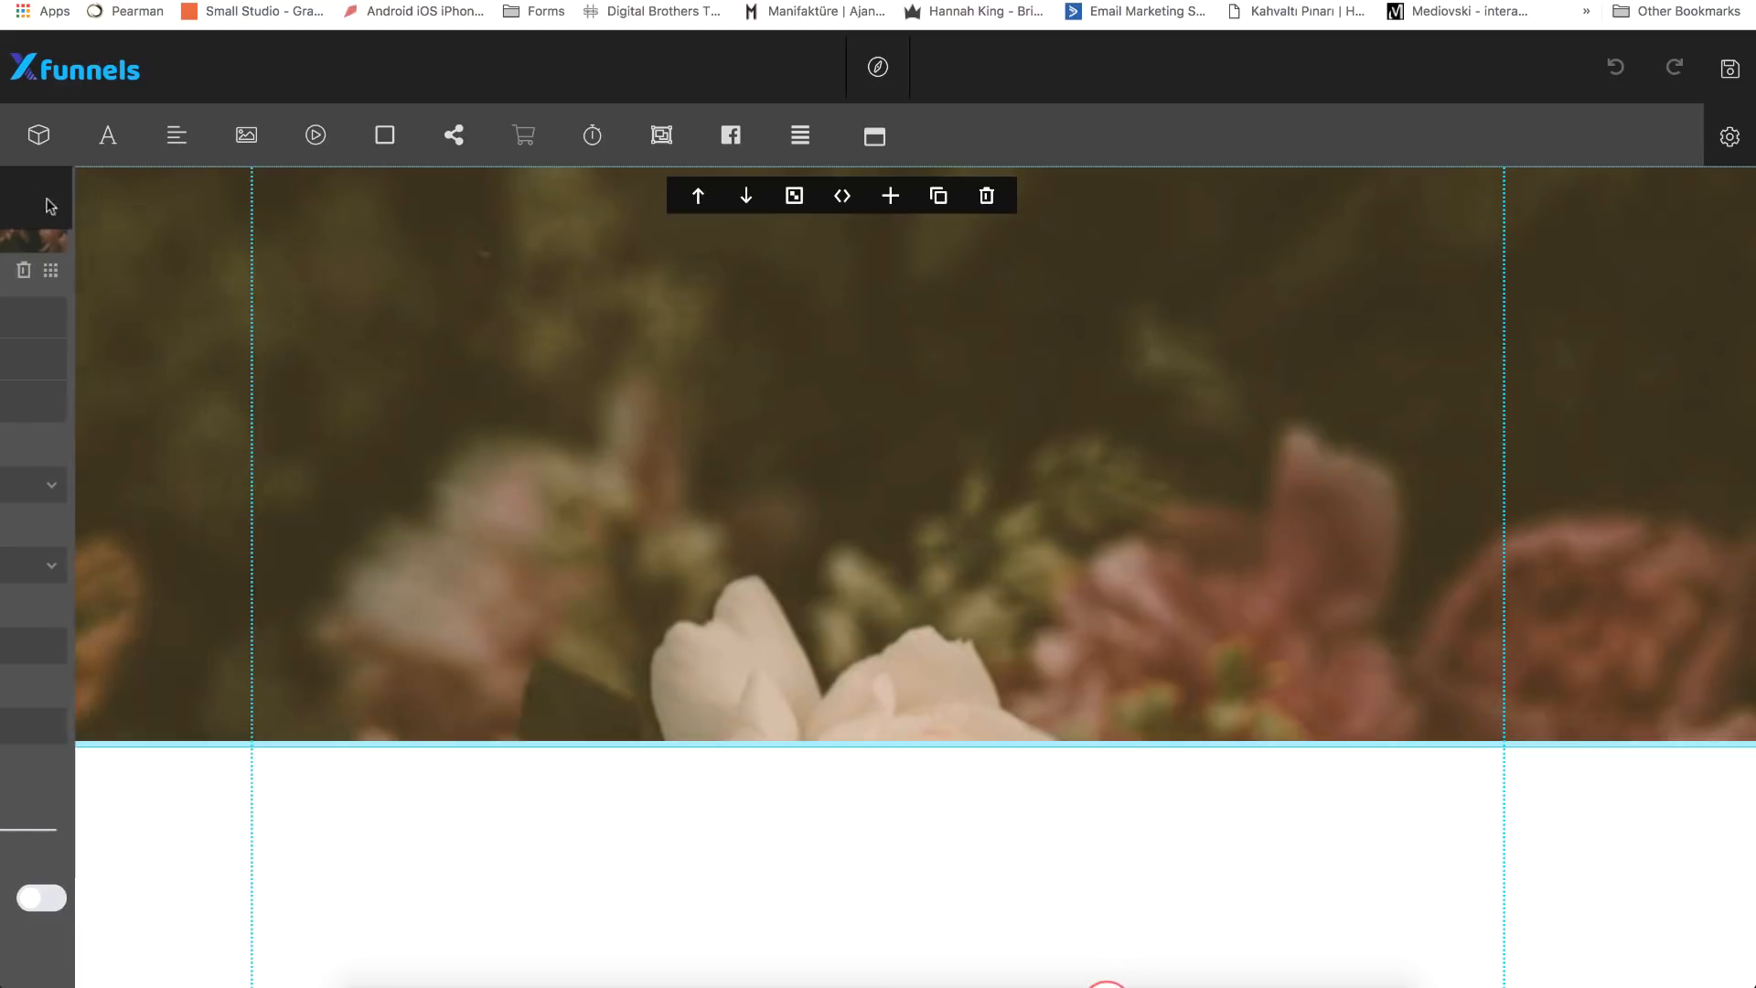
- Move the flower-image block down one place, below the blank block
click(747, 201)
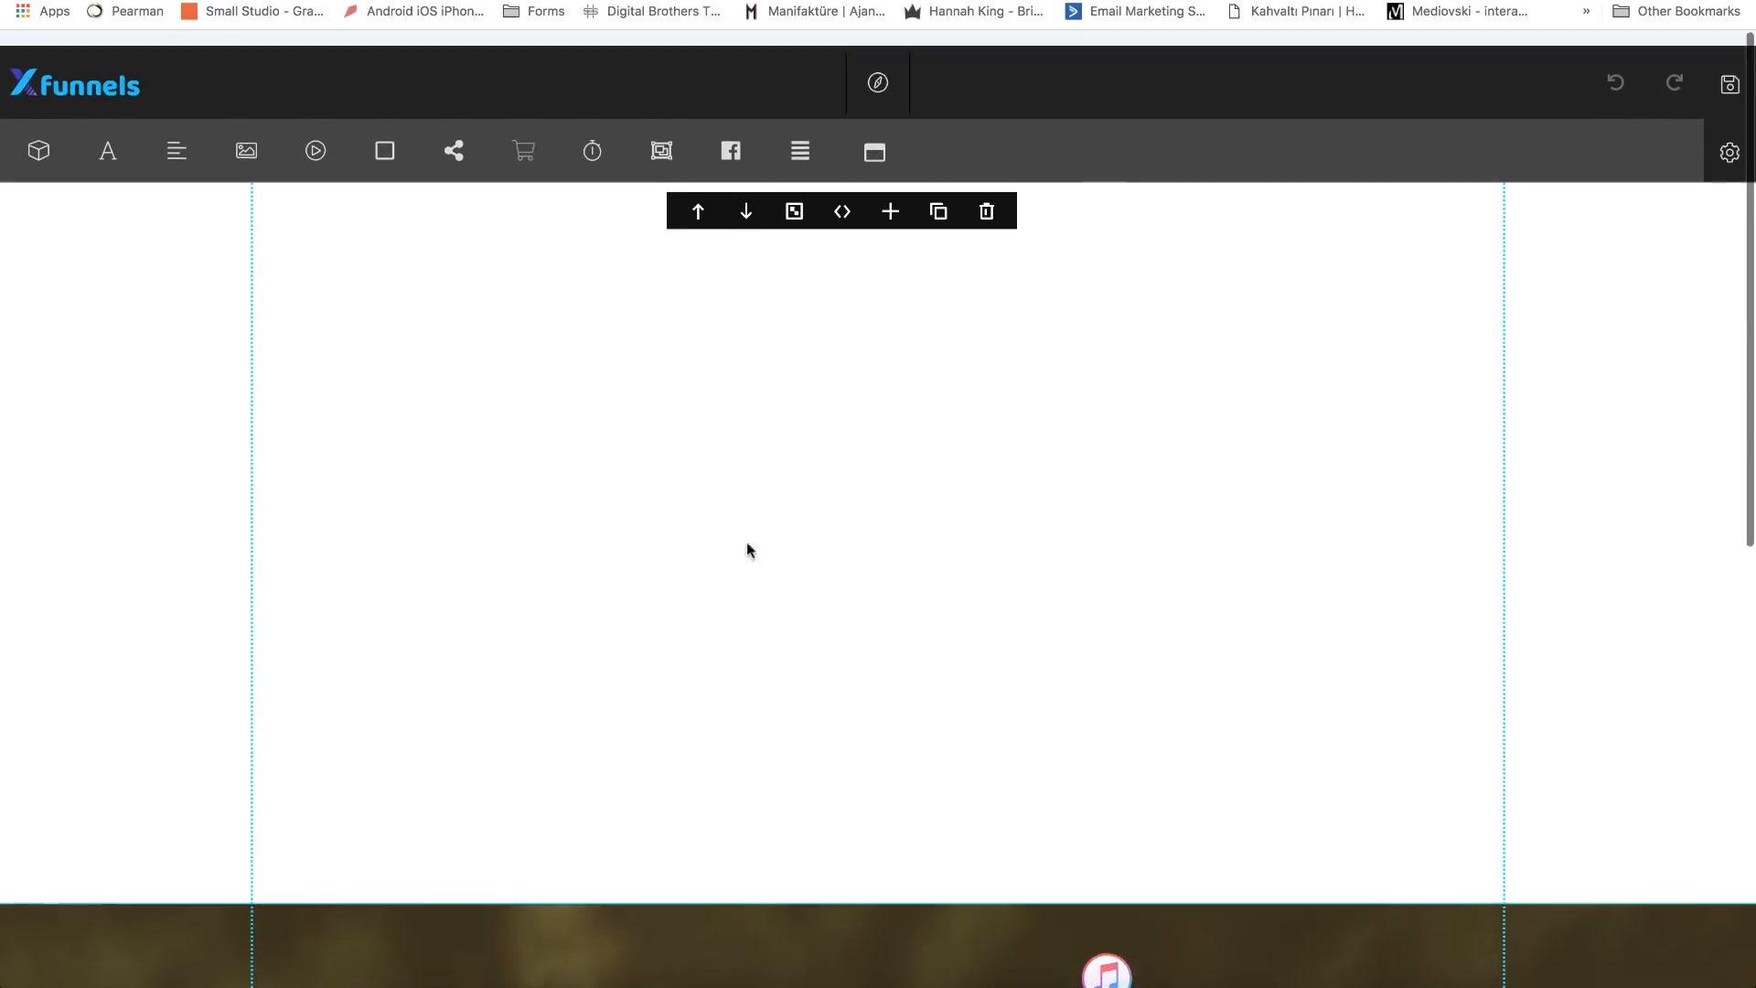
scroll(760, 447, down, 9)
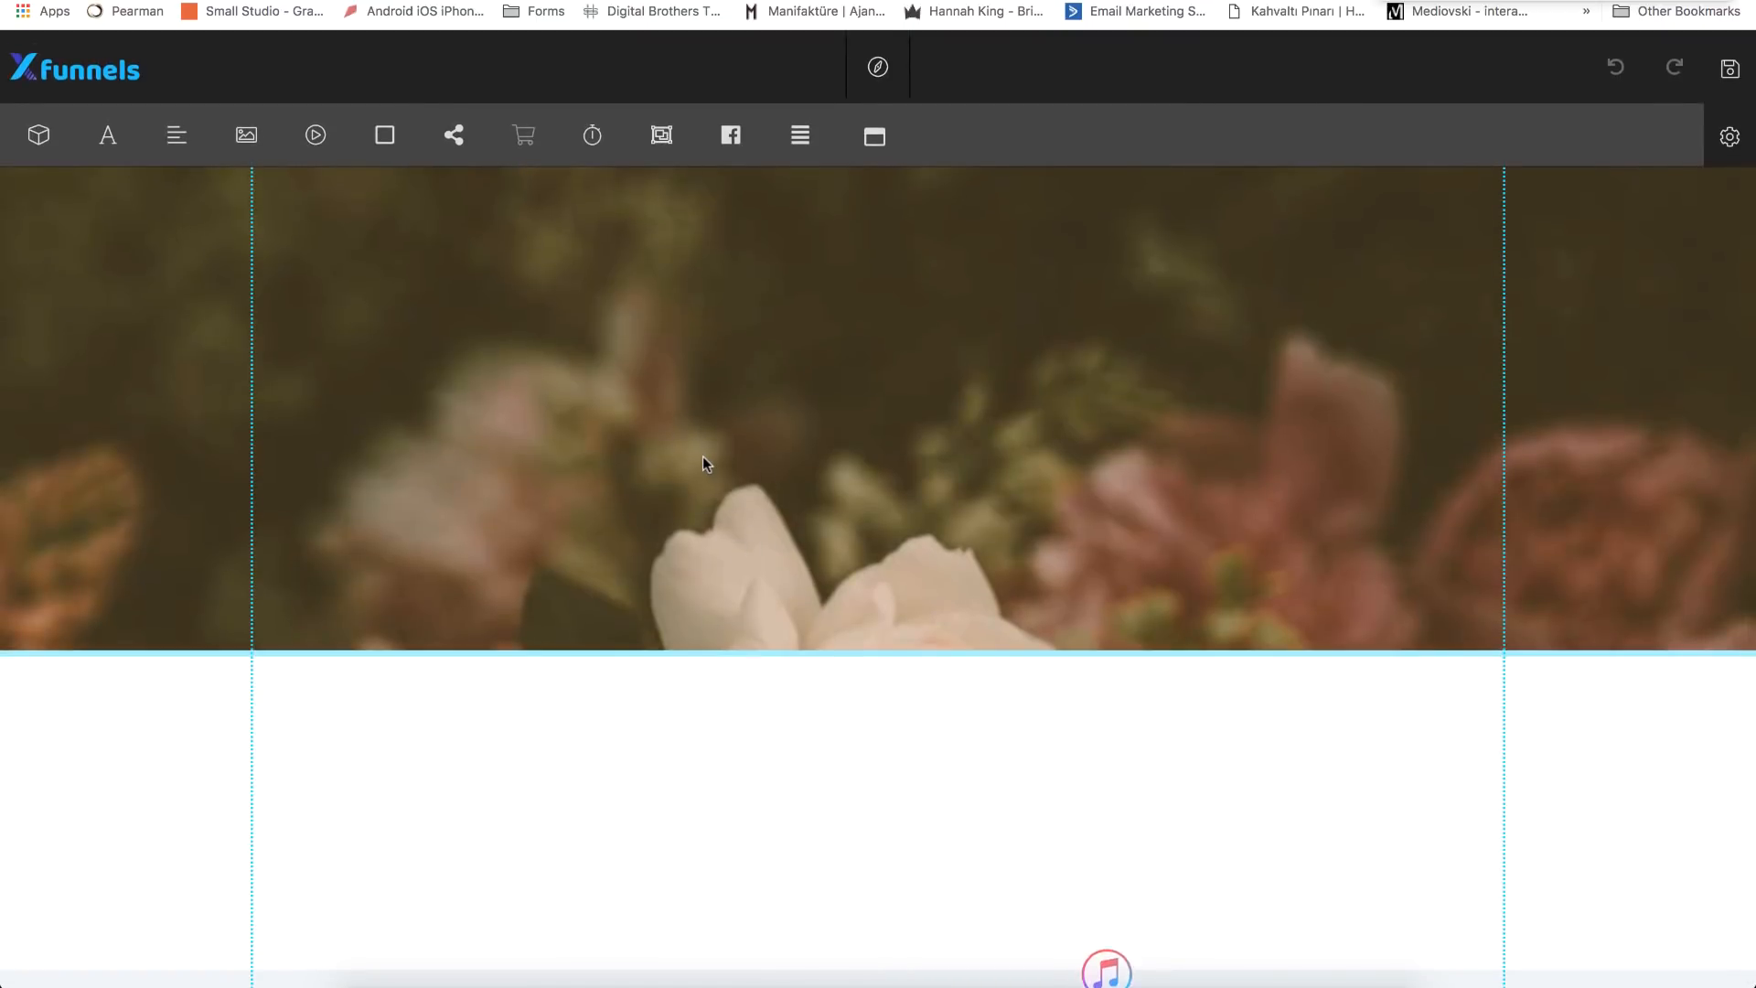
scroll(815, 458, up, 3)
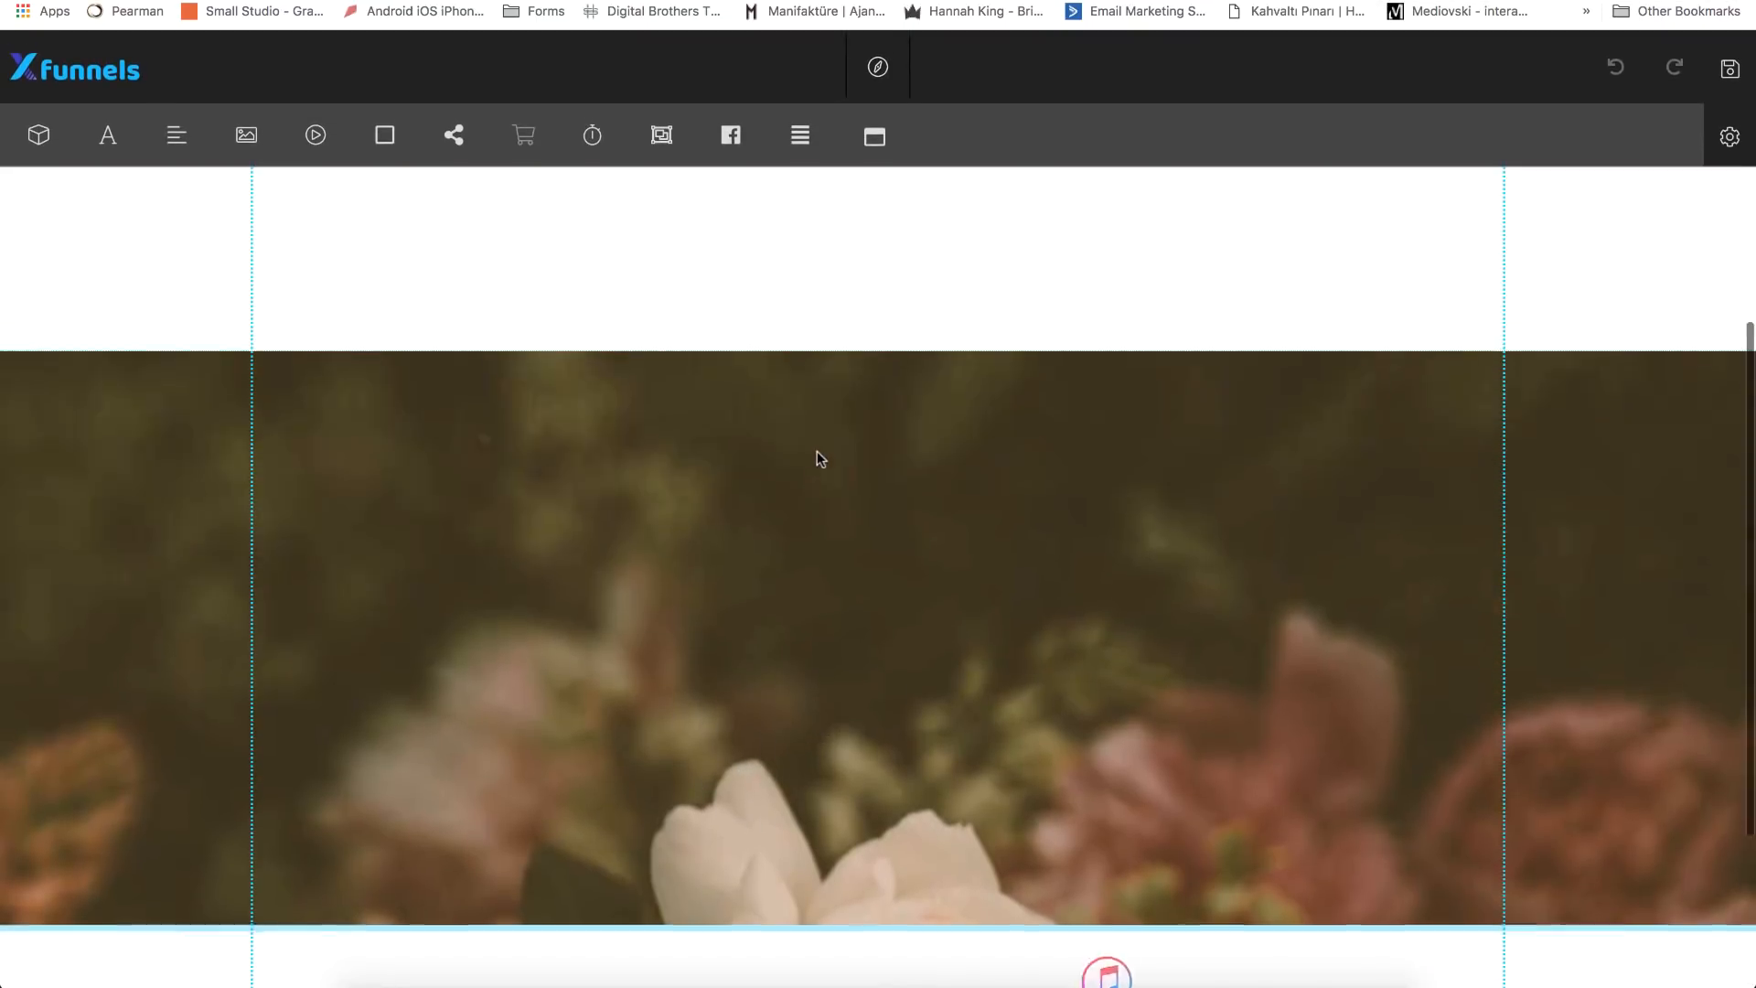
- Move the flower-image block up one place, above the blank block
scroll(816, 457, up, 6)
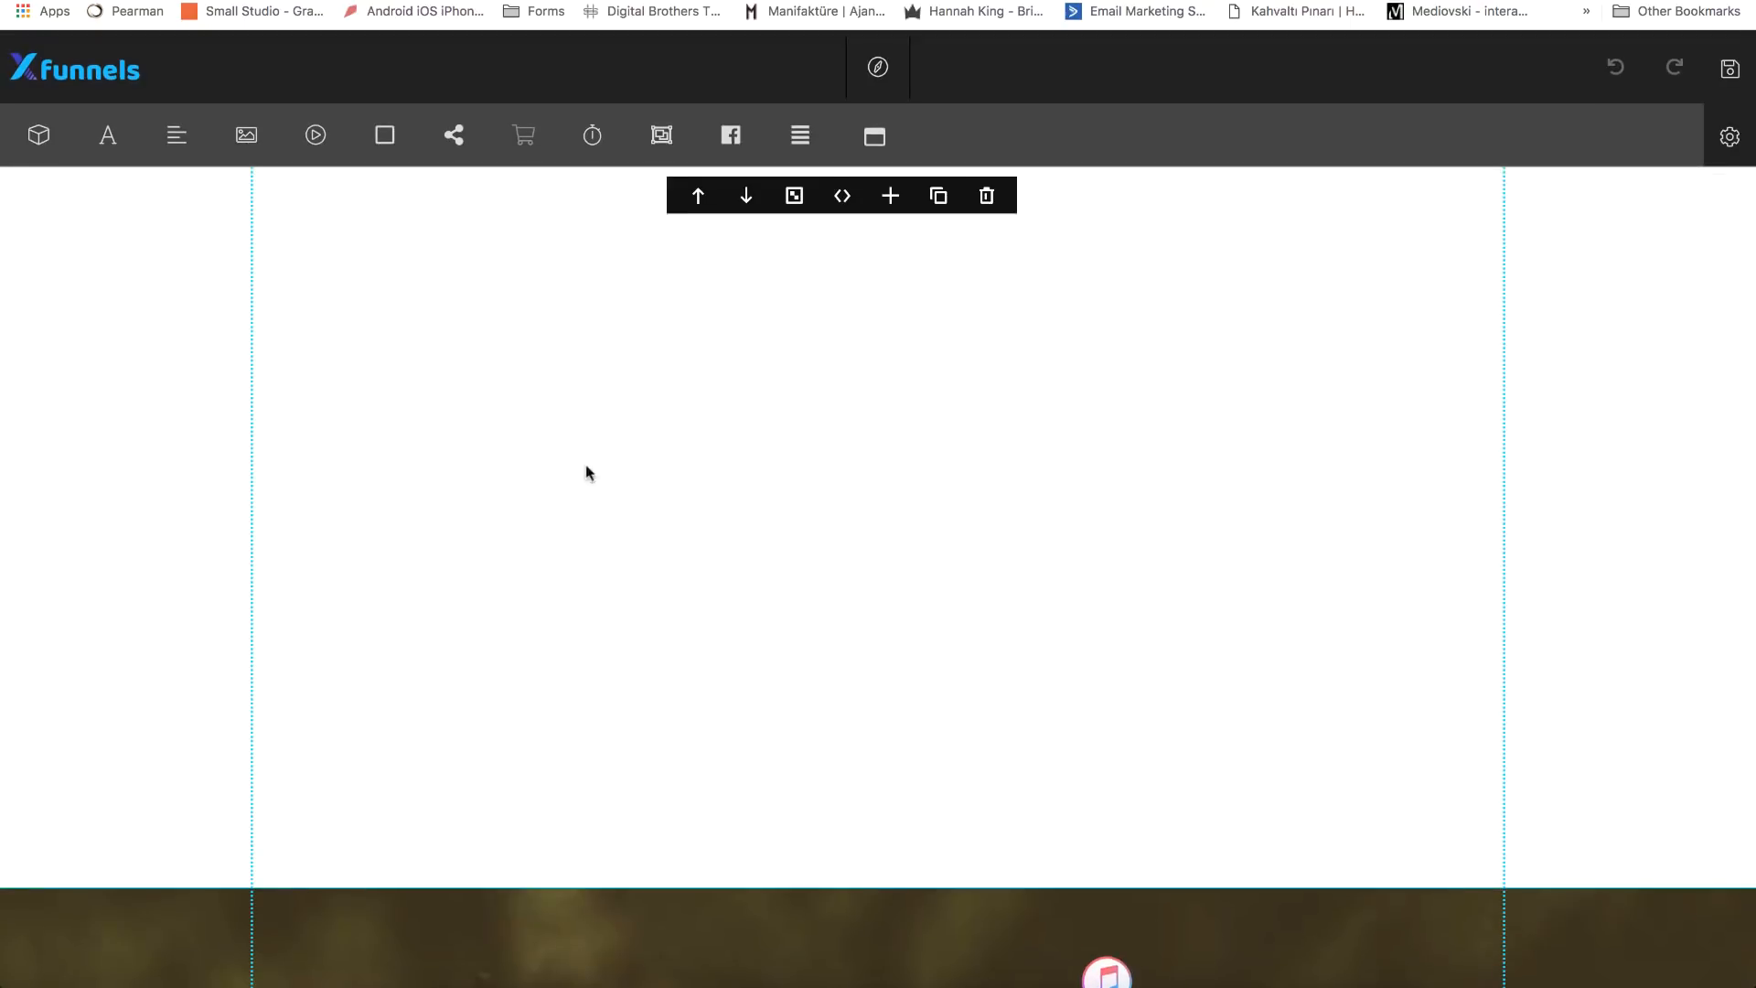
mouse_move(597, 927)
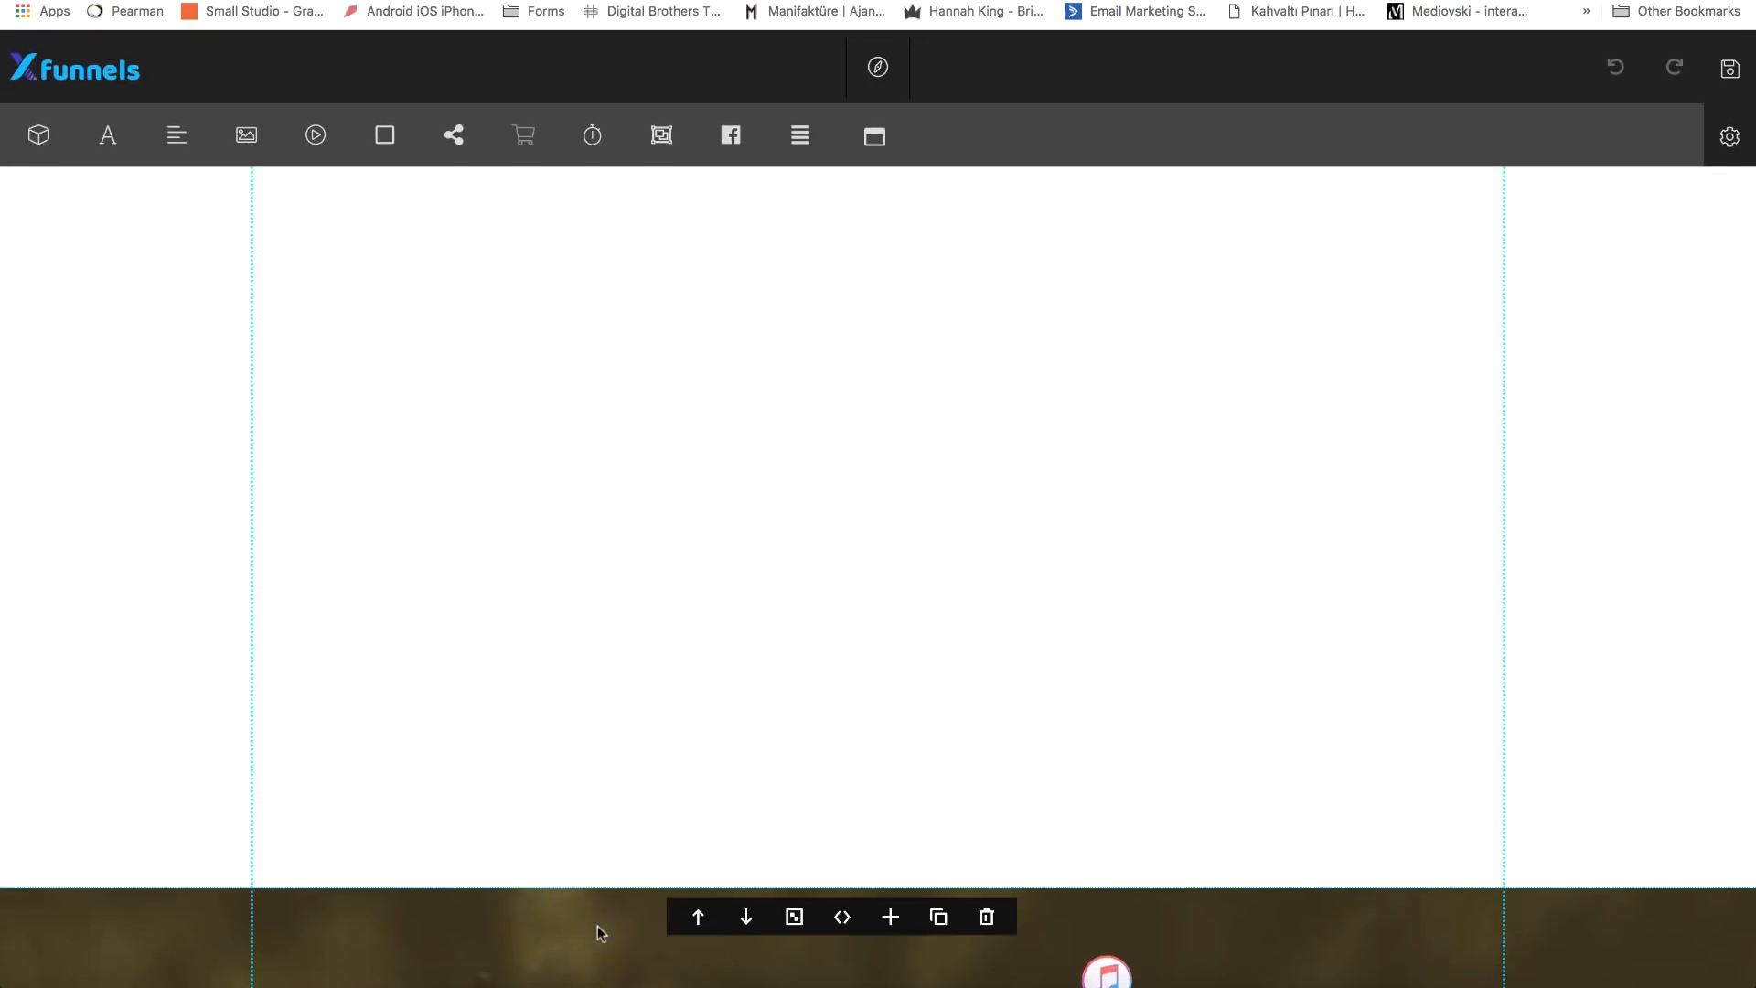
click(696, 921)
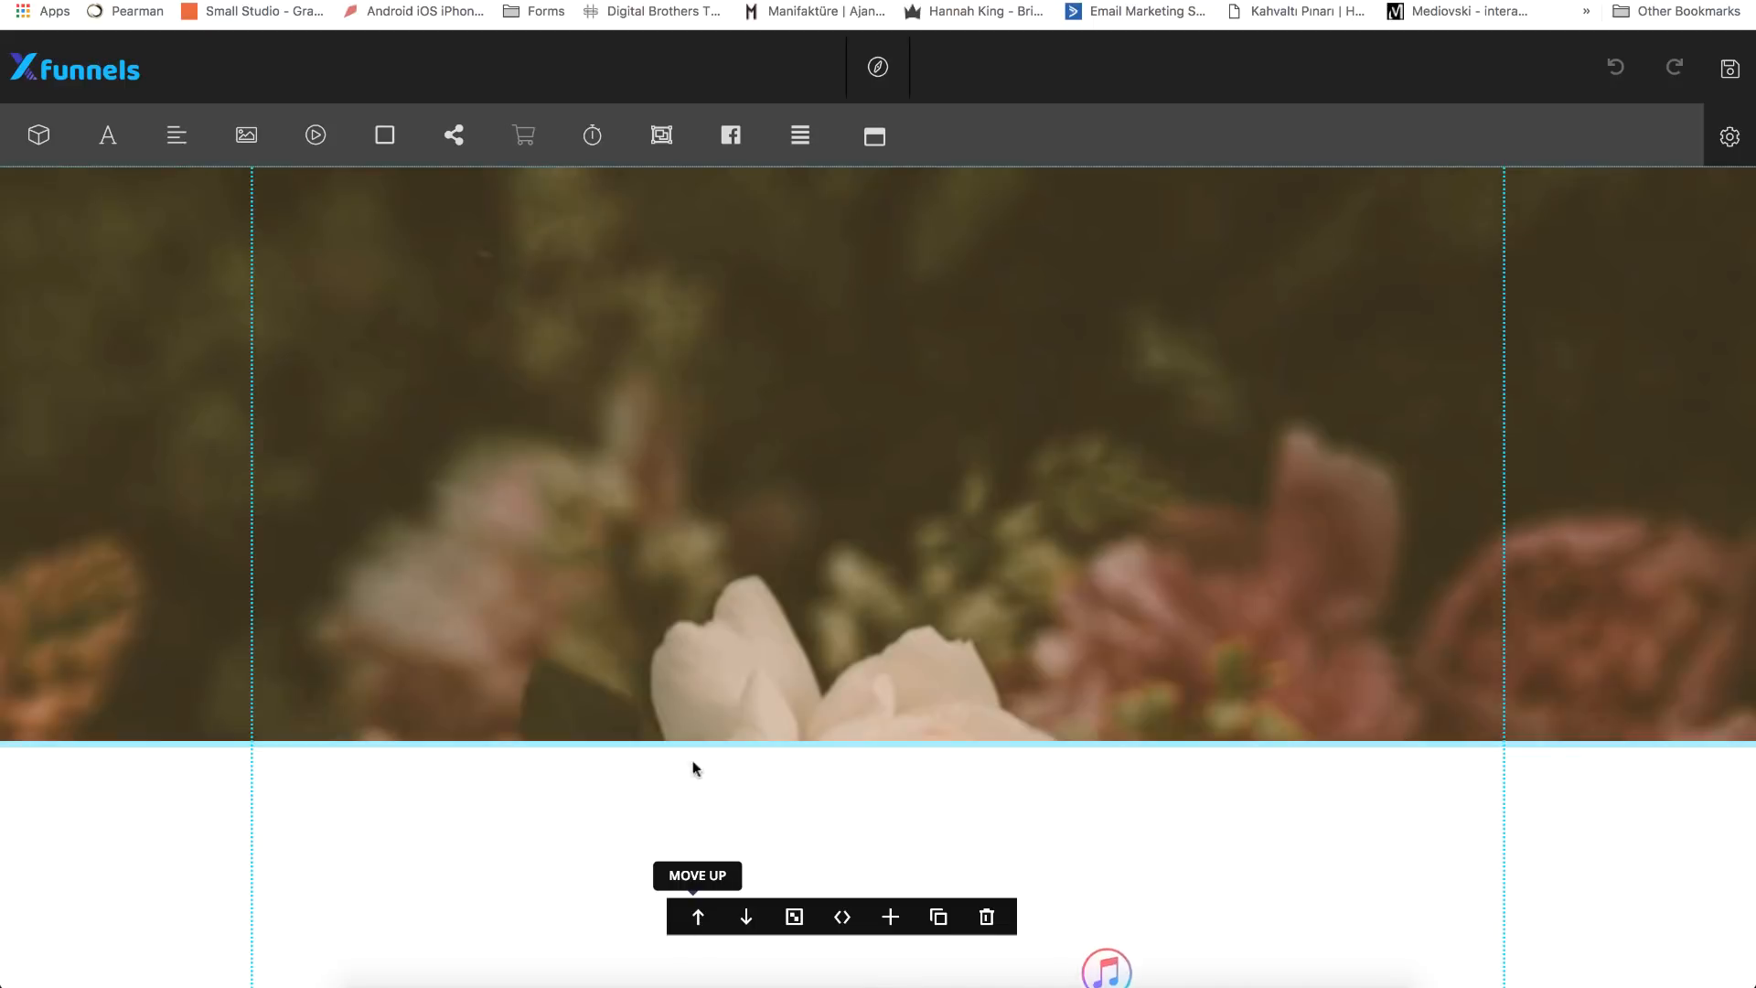
- Delete the surplus blank block at the end of the page
scroll(694, 586, down, 4)
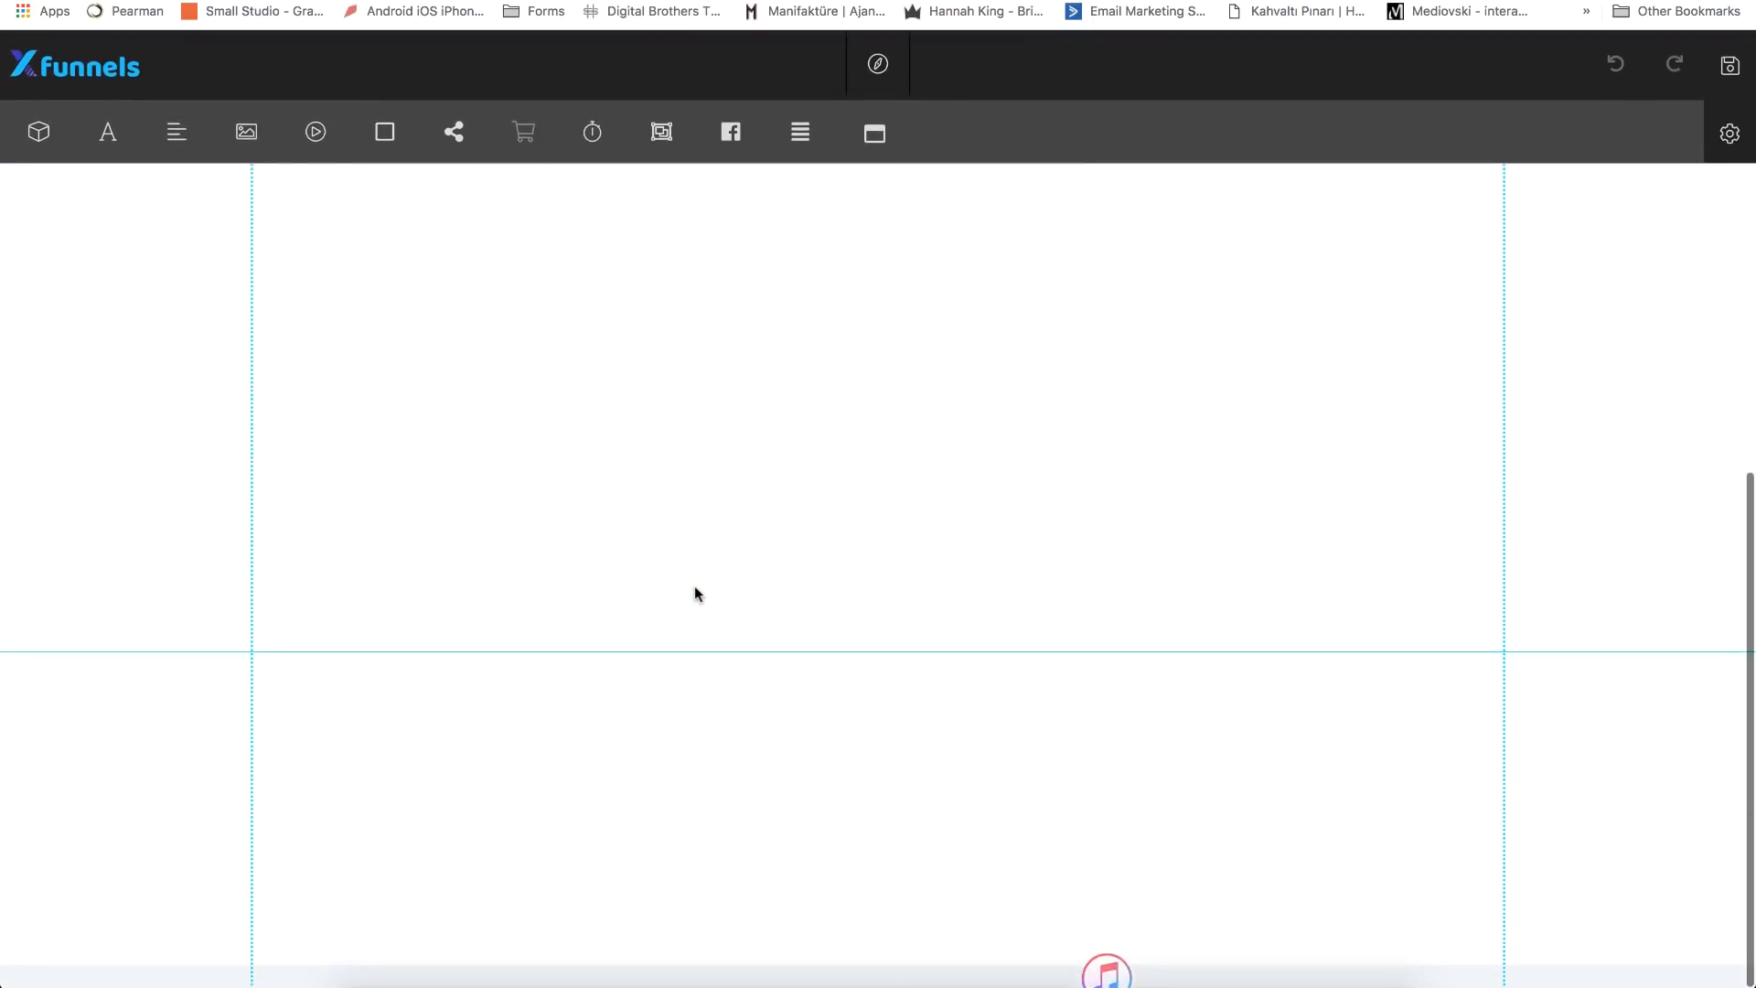
scroll(694, 586, up, 9)
mouse_move(1033, 437)
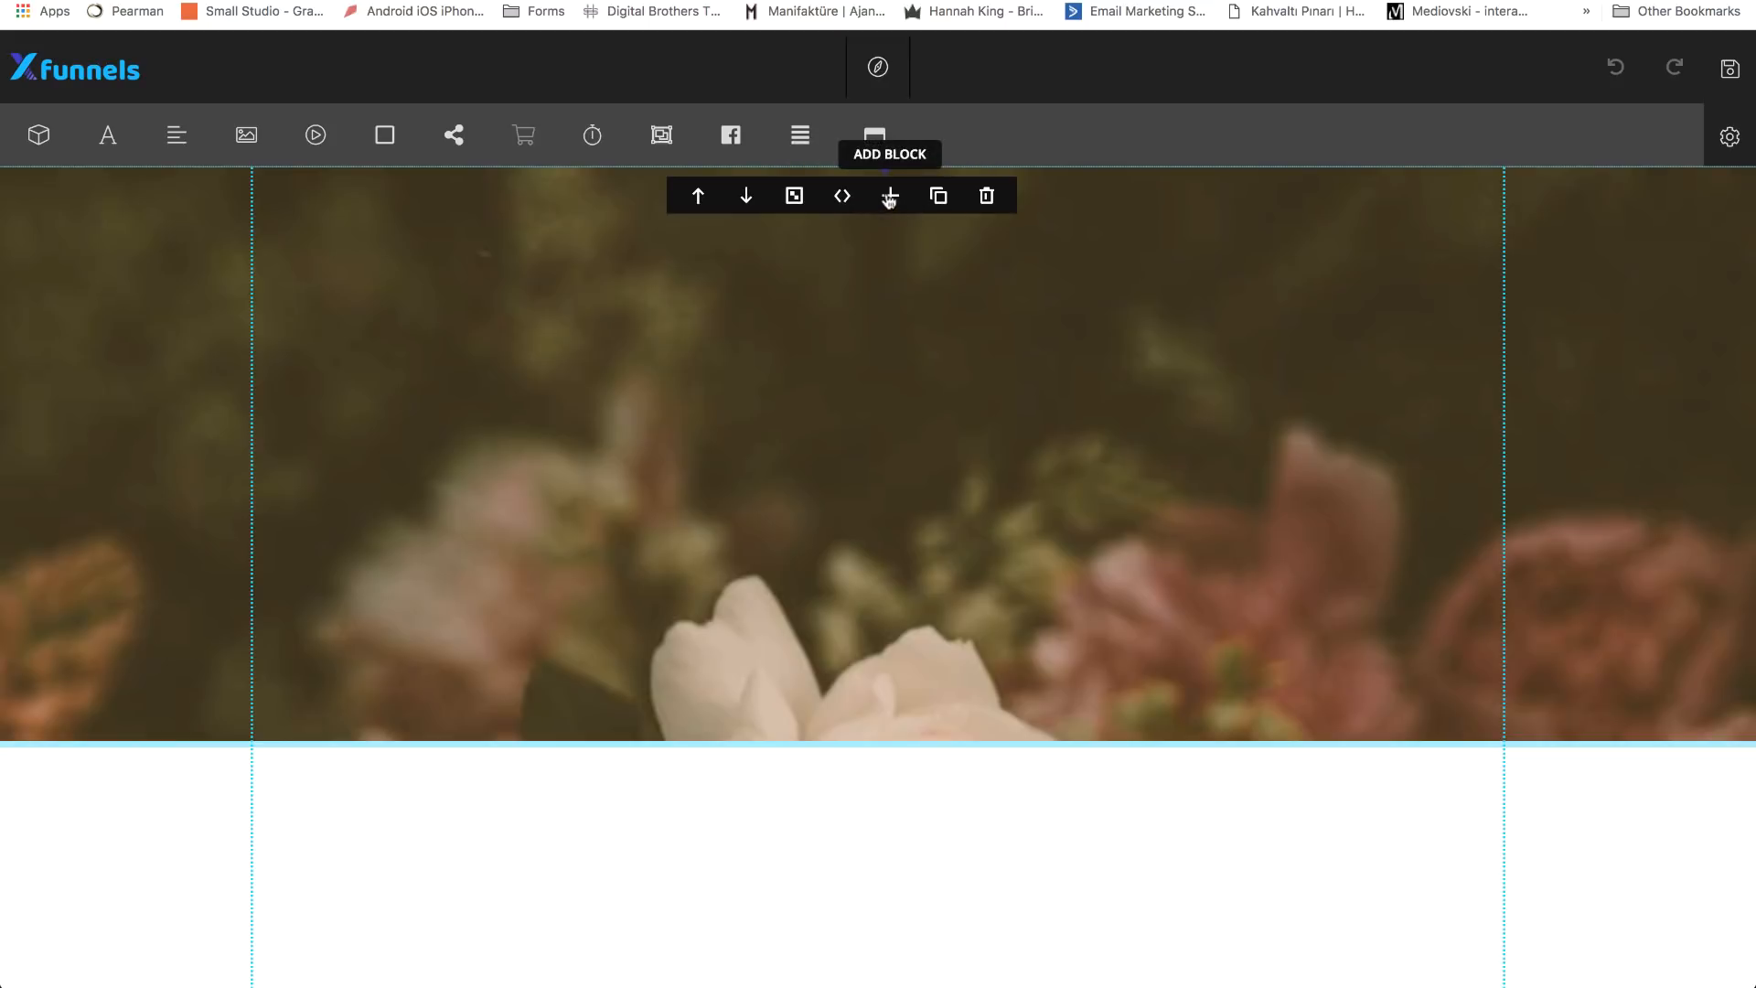
click(987, 196)
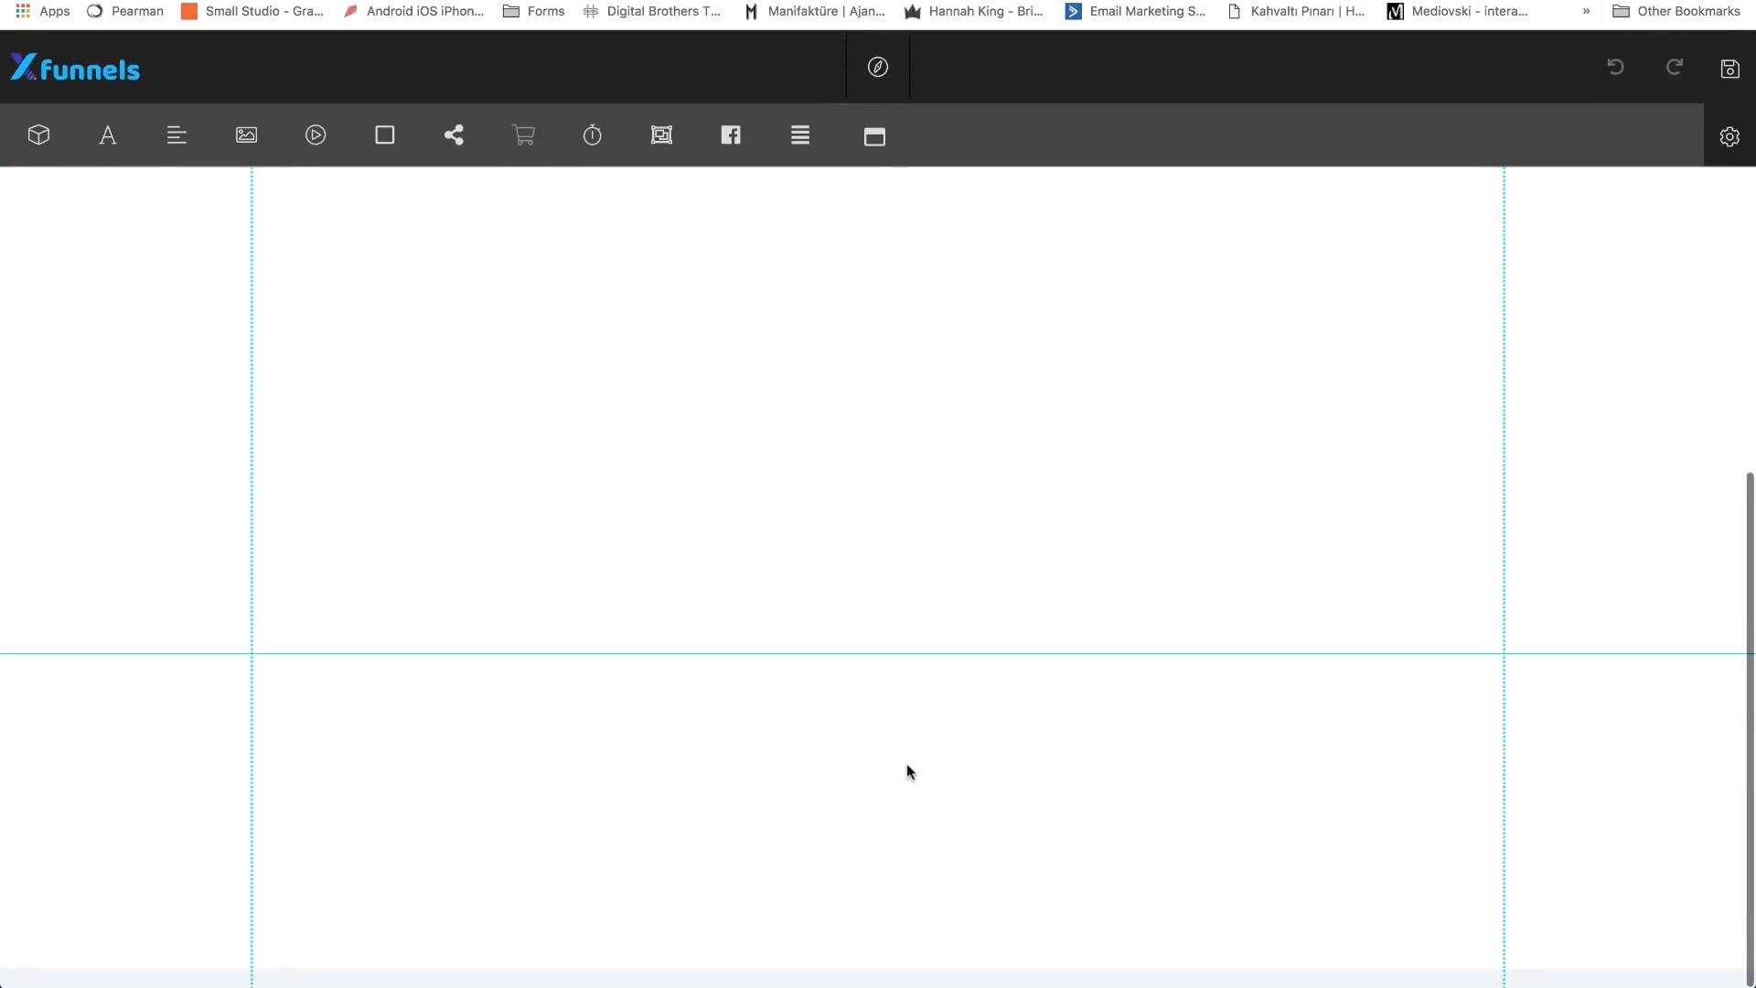
click(987, 685)
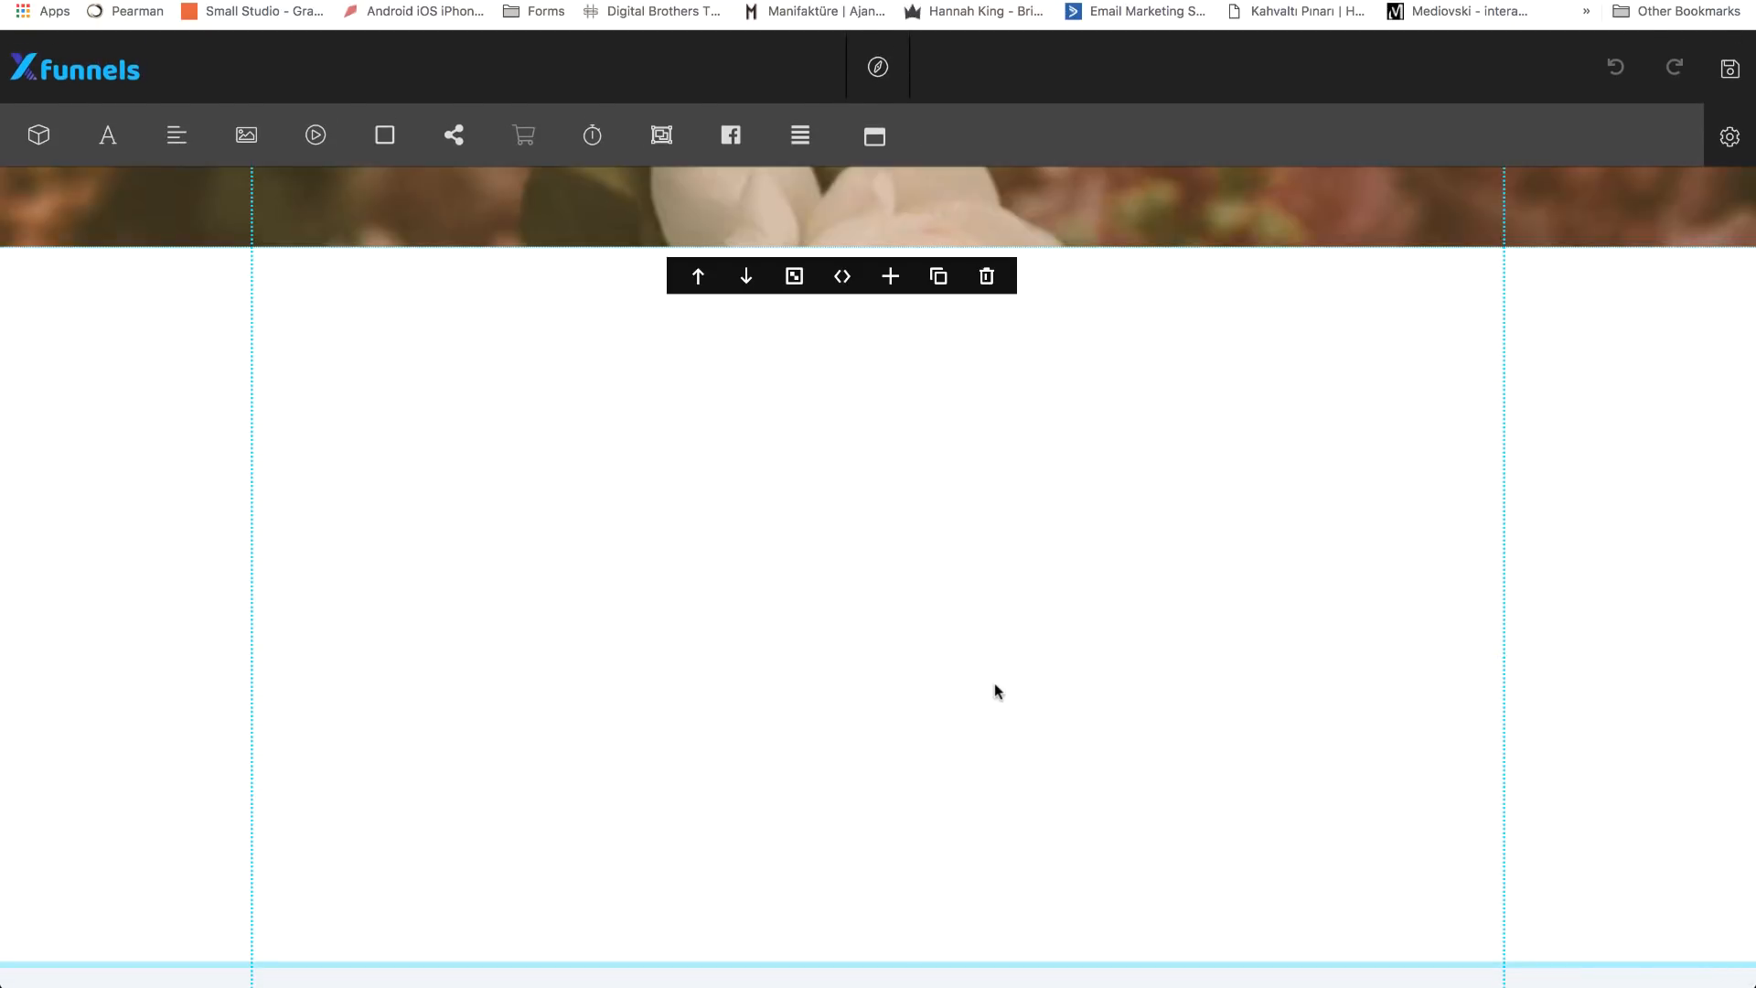
- Make the flower-image block slightly taller by extending its lower edge
scroll(867, 591, up, 5)
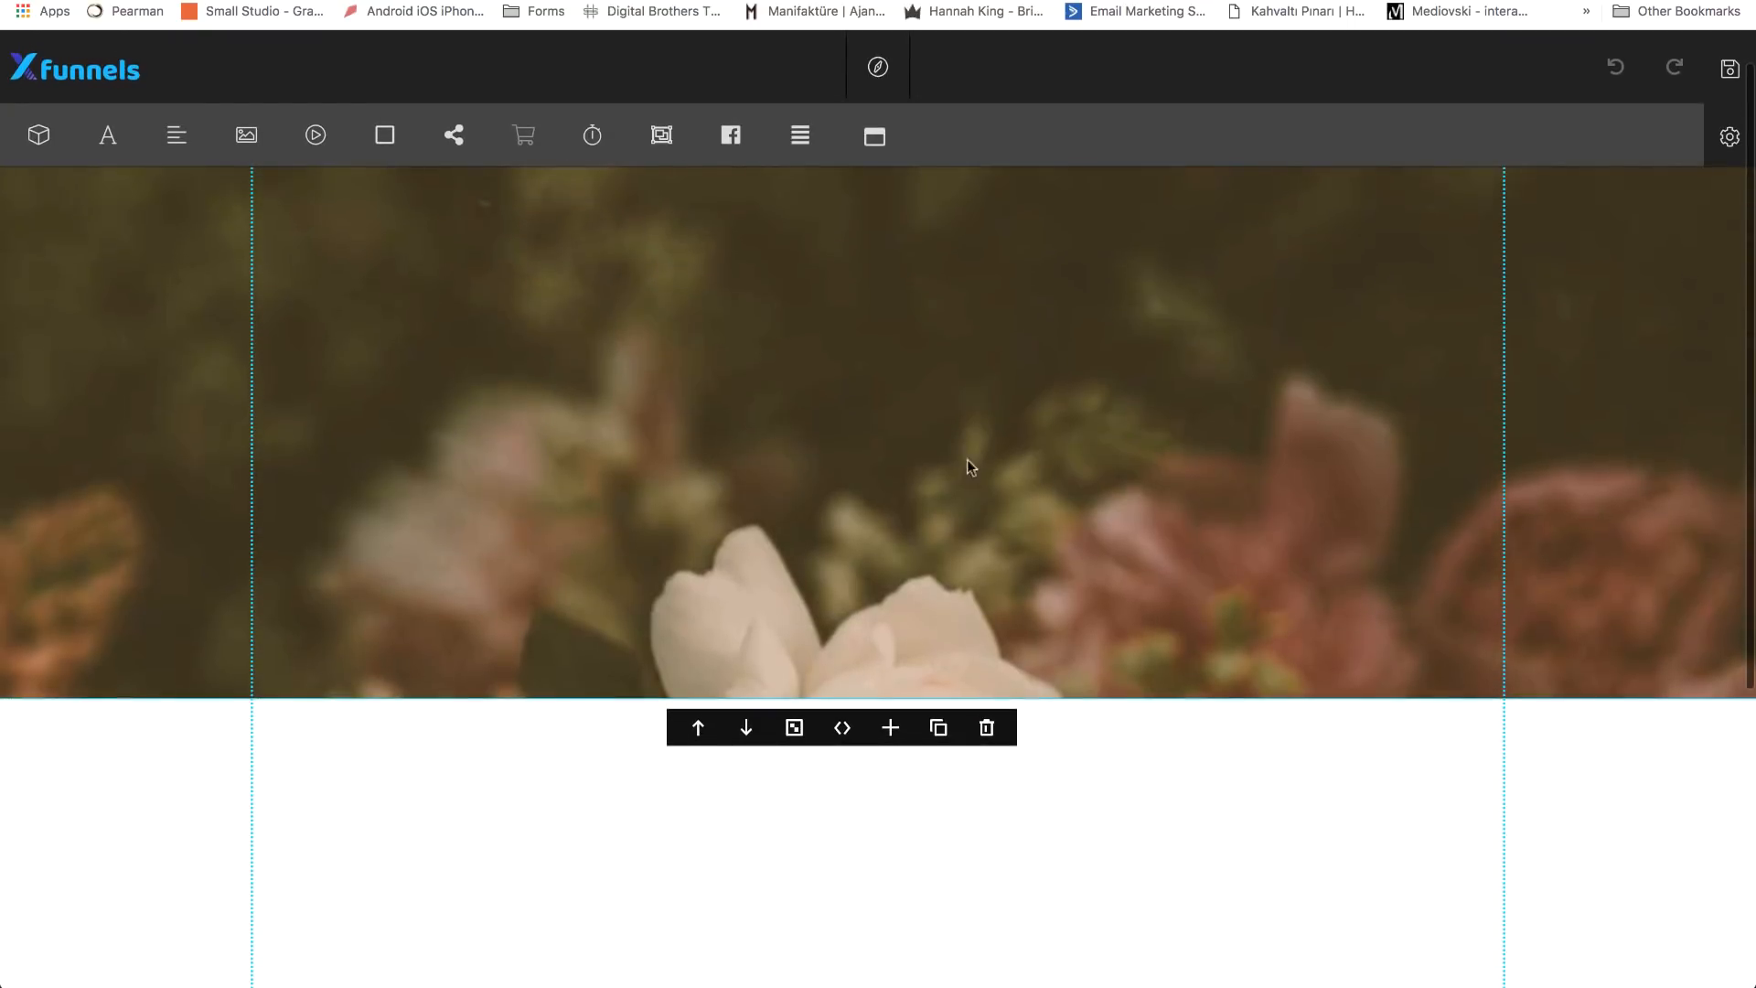
scroll(1006, 411, down, 3)
scroll(1063, 344, down, 3)
scroll(1103, 448, up, 5)
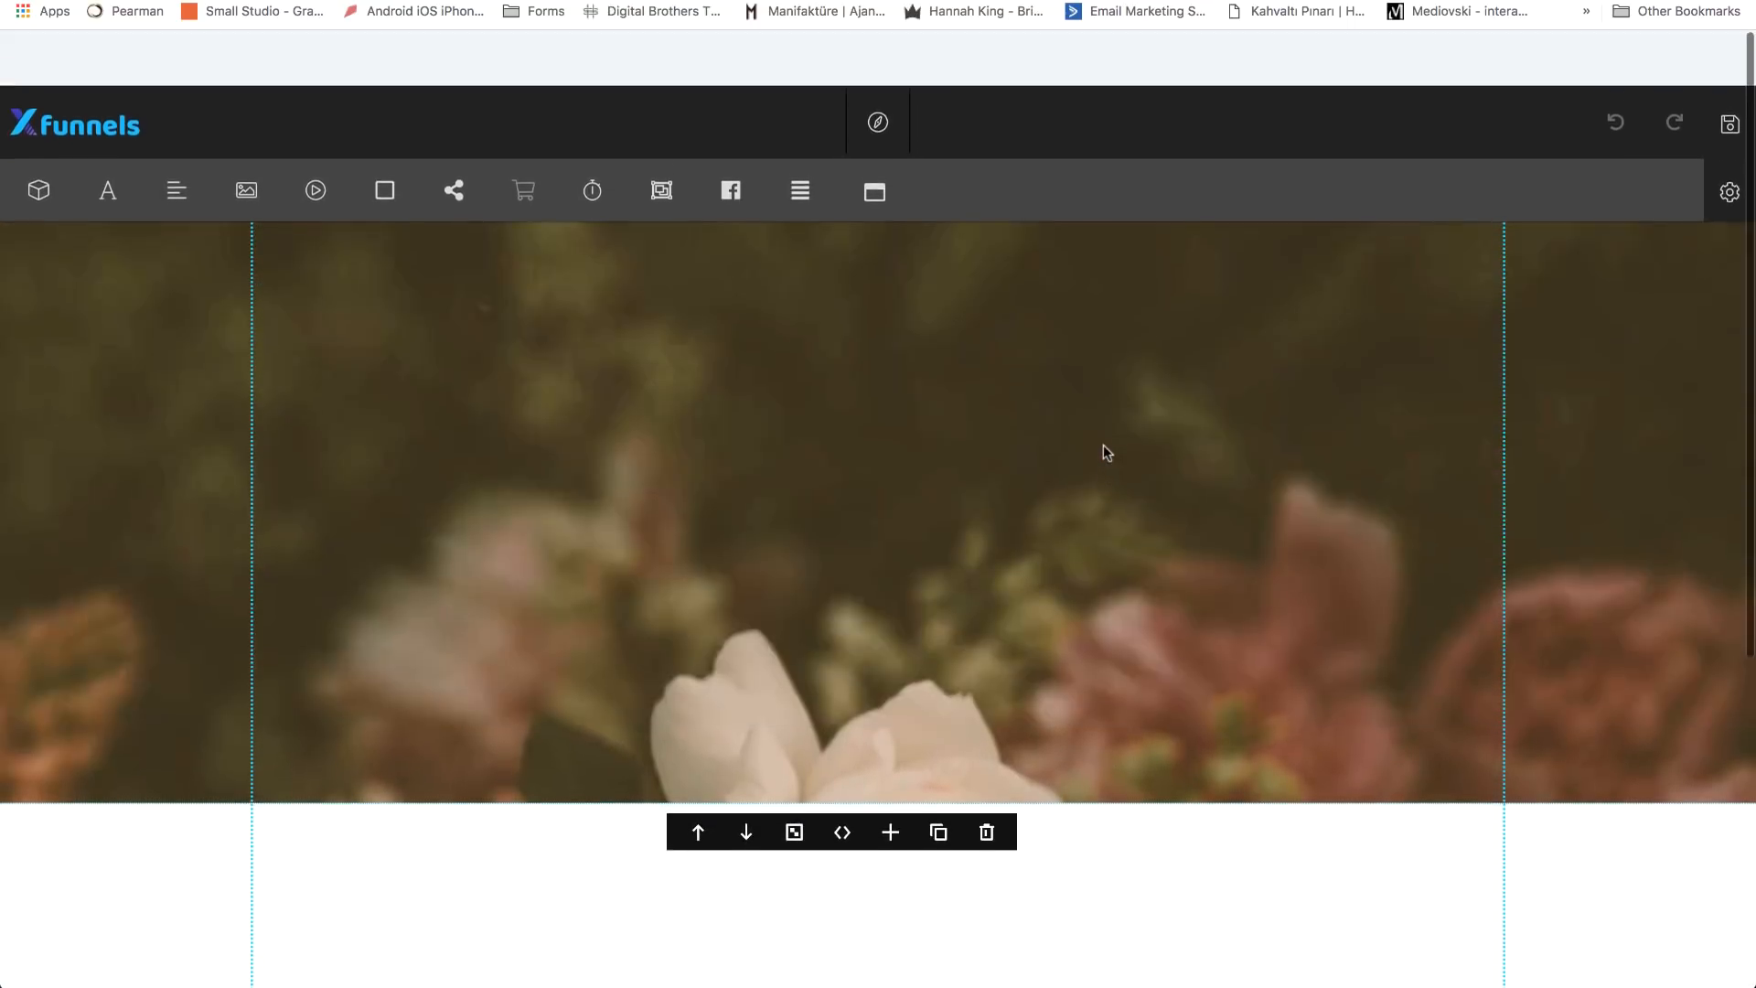
scroll(1103, 444, down, 5)
scroll(1103, 457, up, 6)
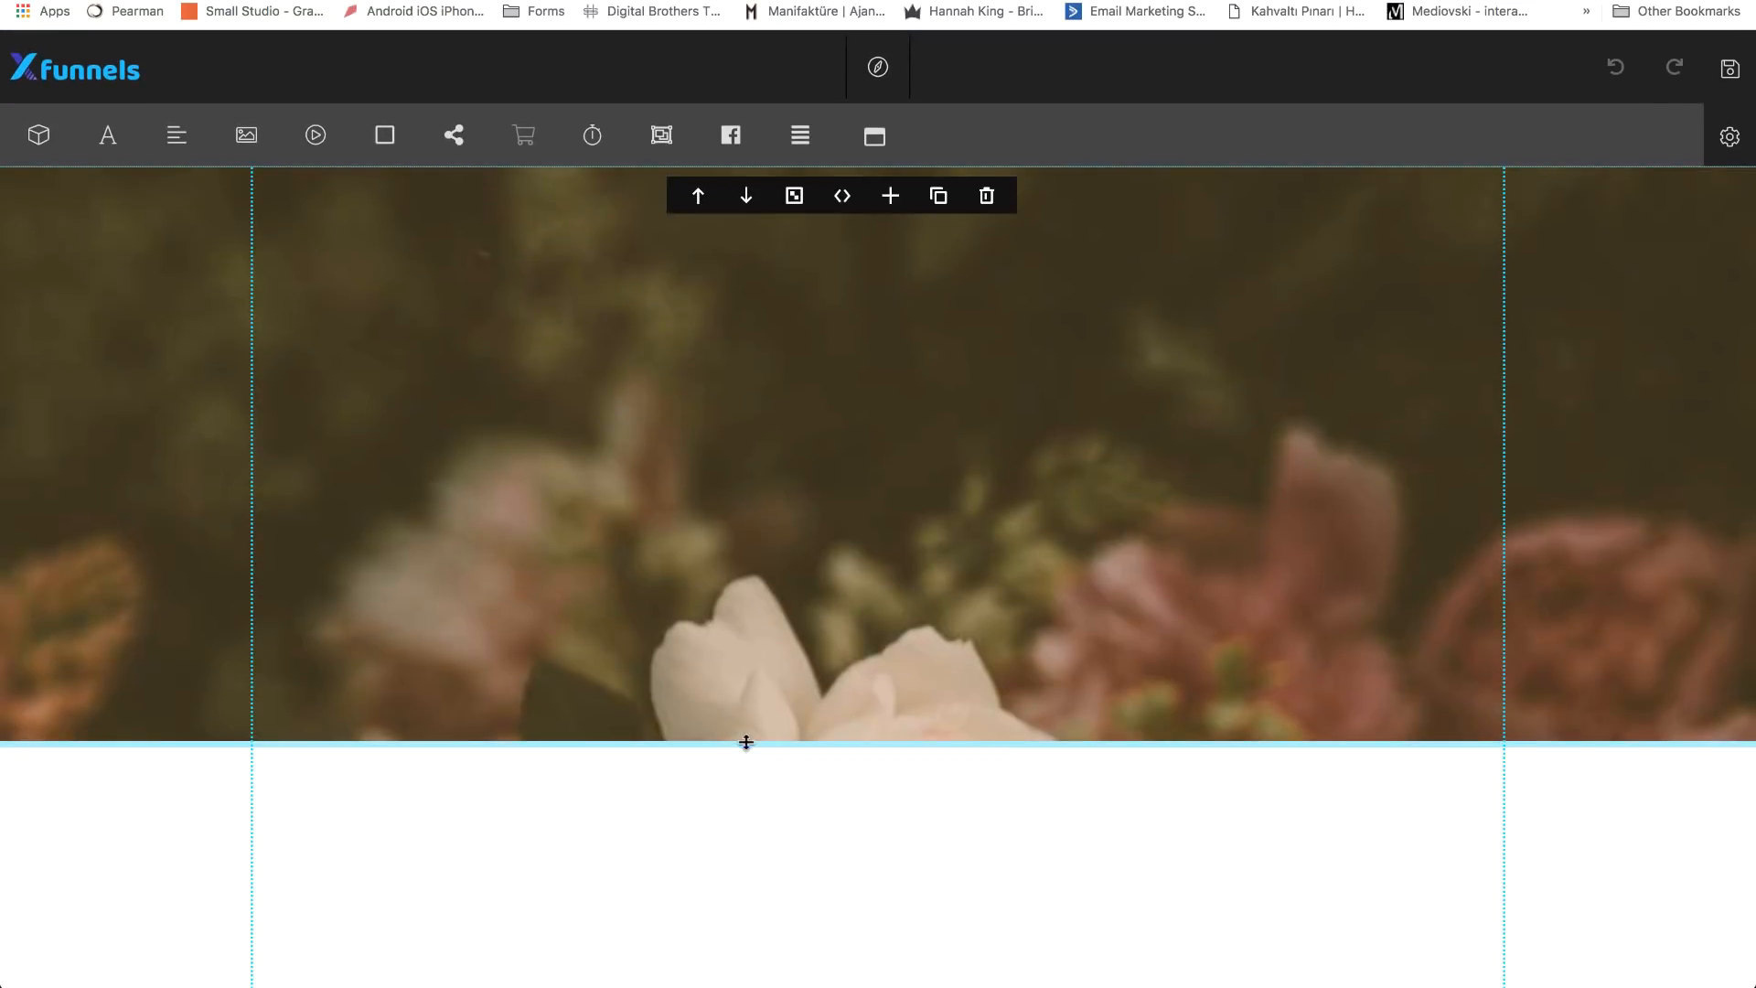
drag(780, 746, 780, 766)
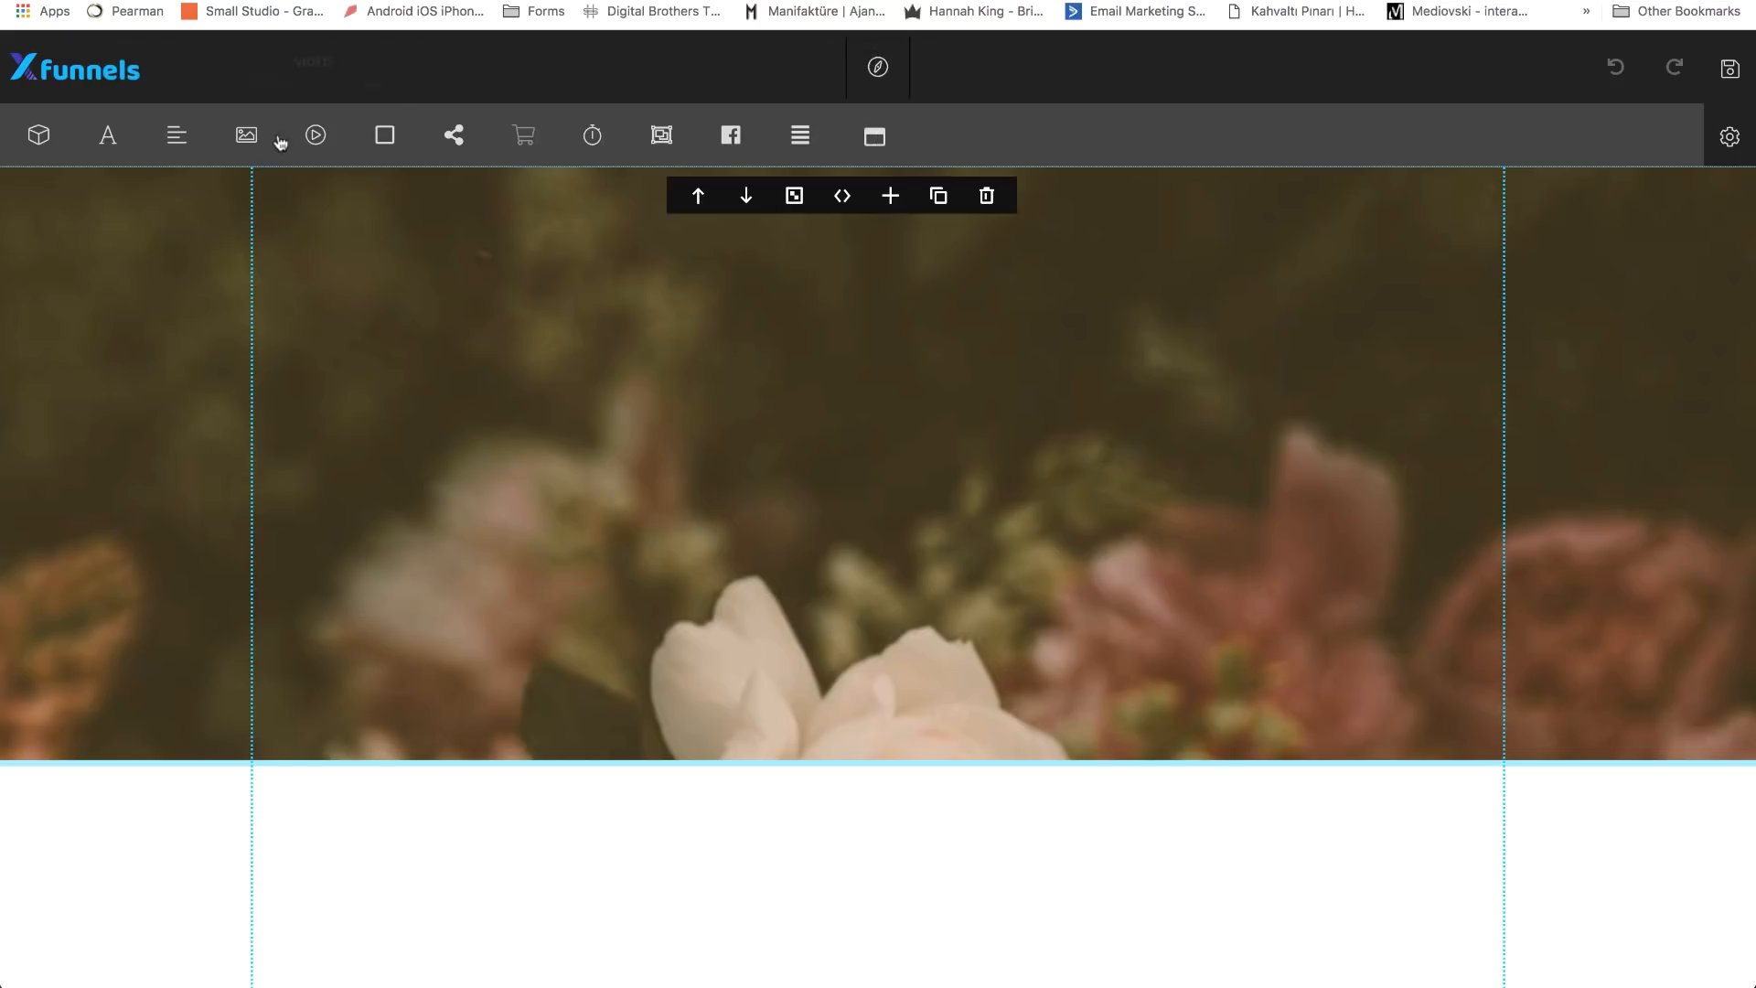
- Add a headline element and move it near the upper edge of the flower-image block
click(108, 142)
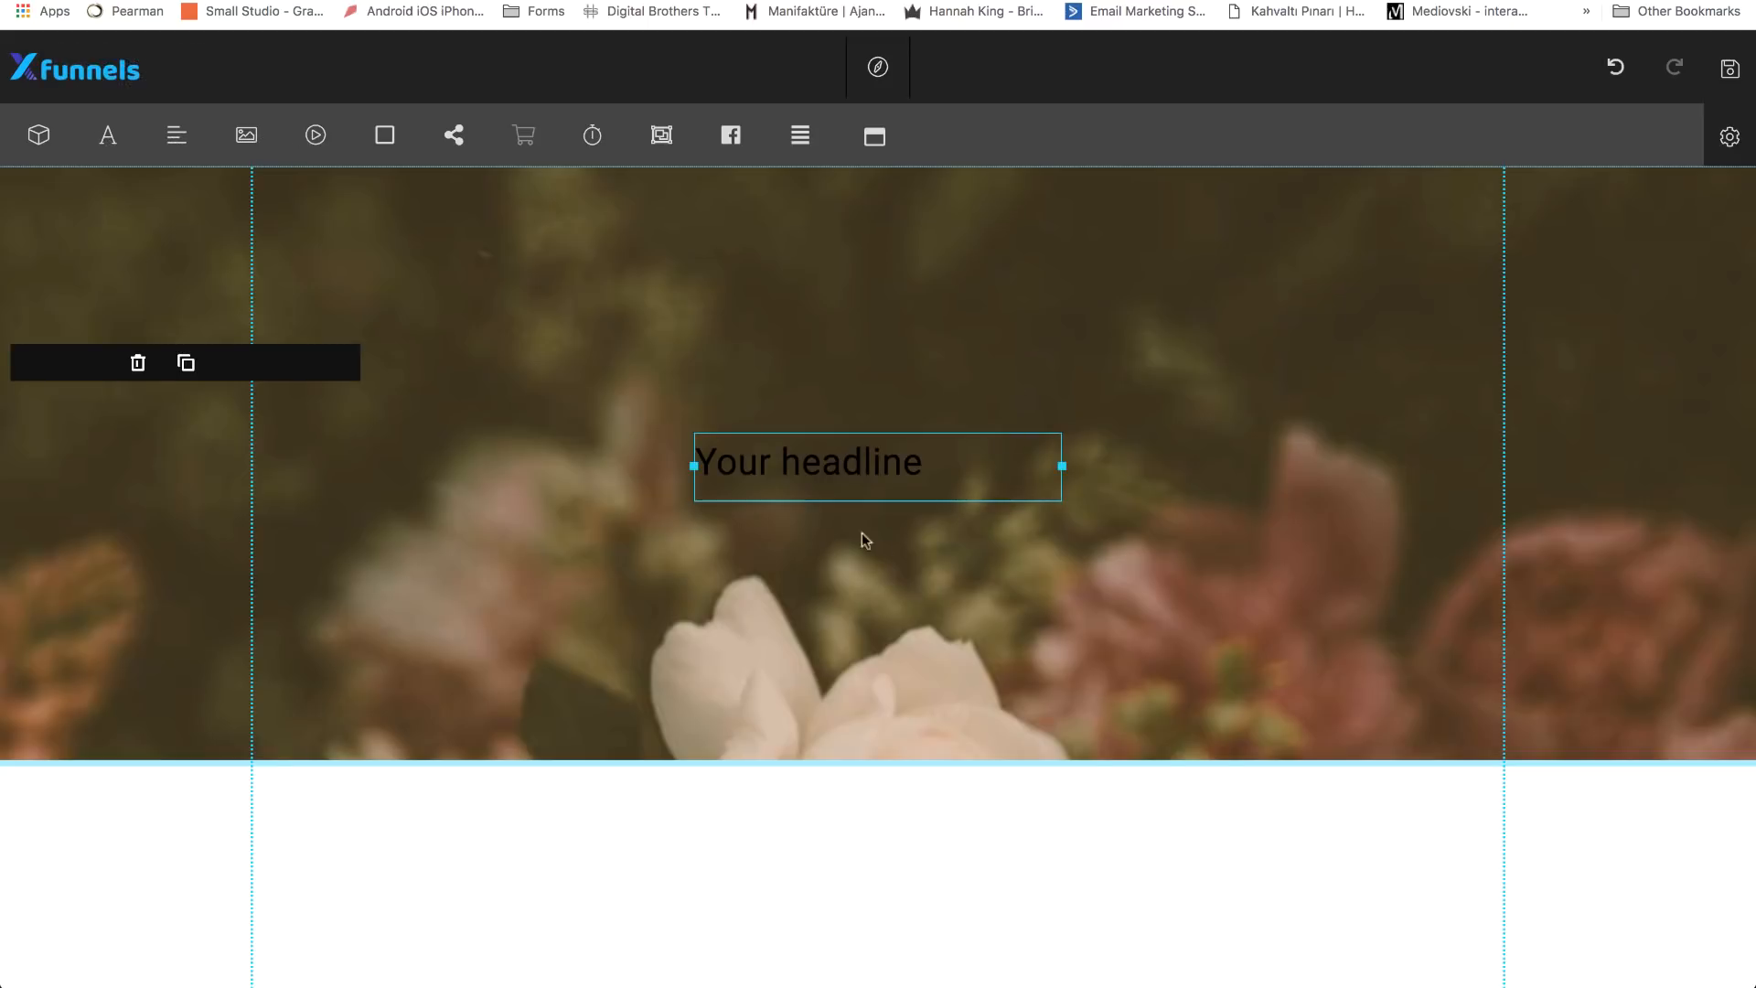
click(854, 463)
drag(854, 463, 849, 263)
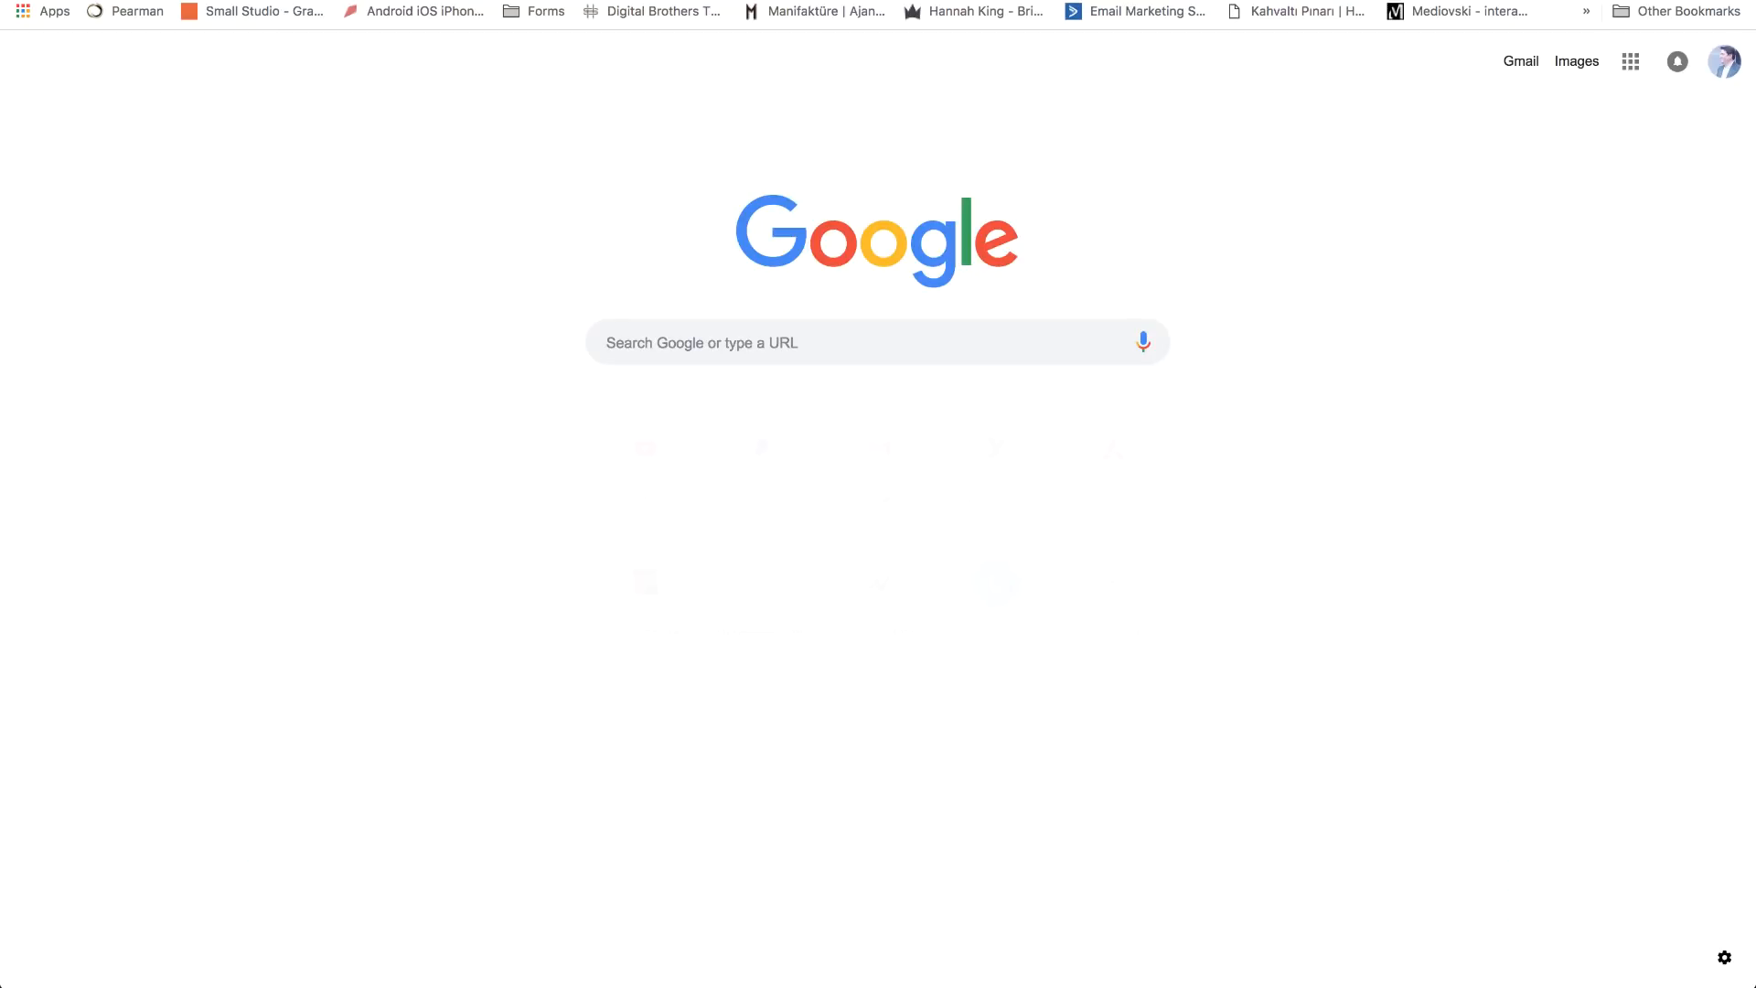
- Open hqwebinar.com/preview in a new browser tab and select the headline text at the beginning of the page
text(hq webinar)
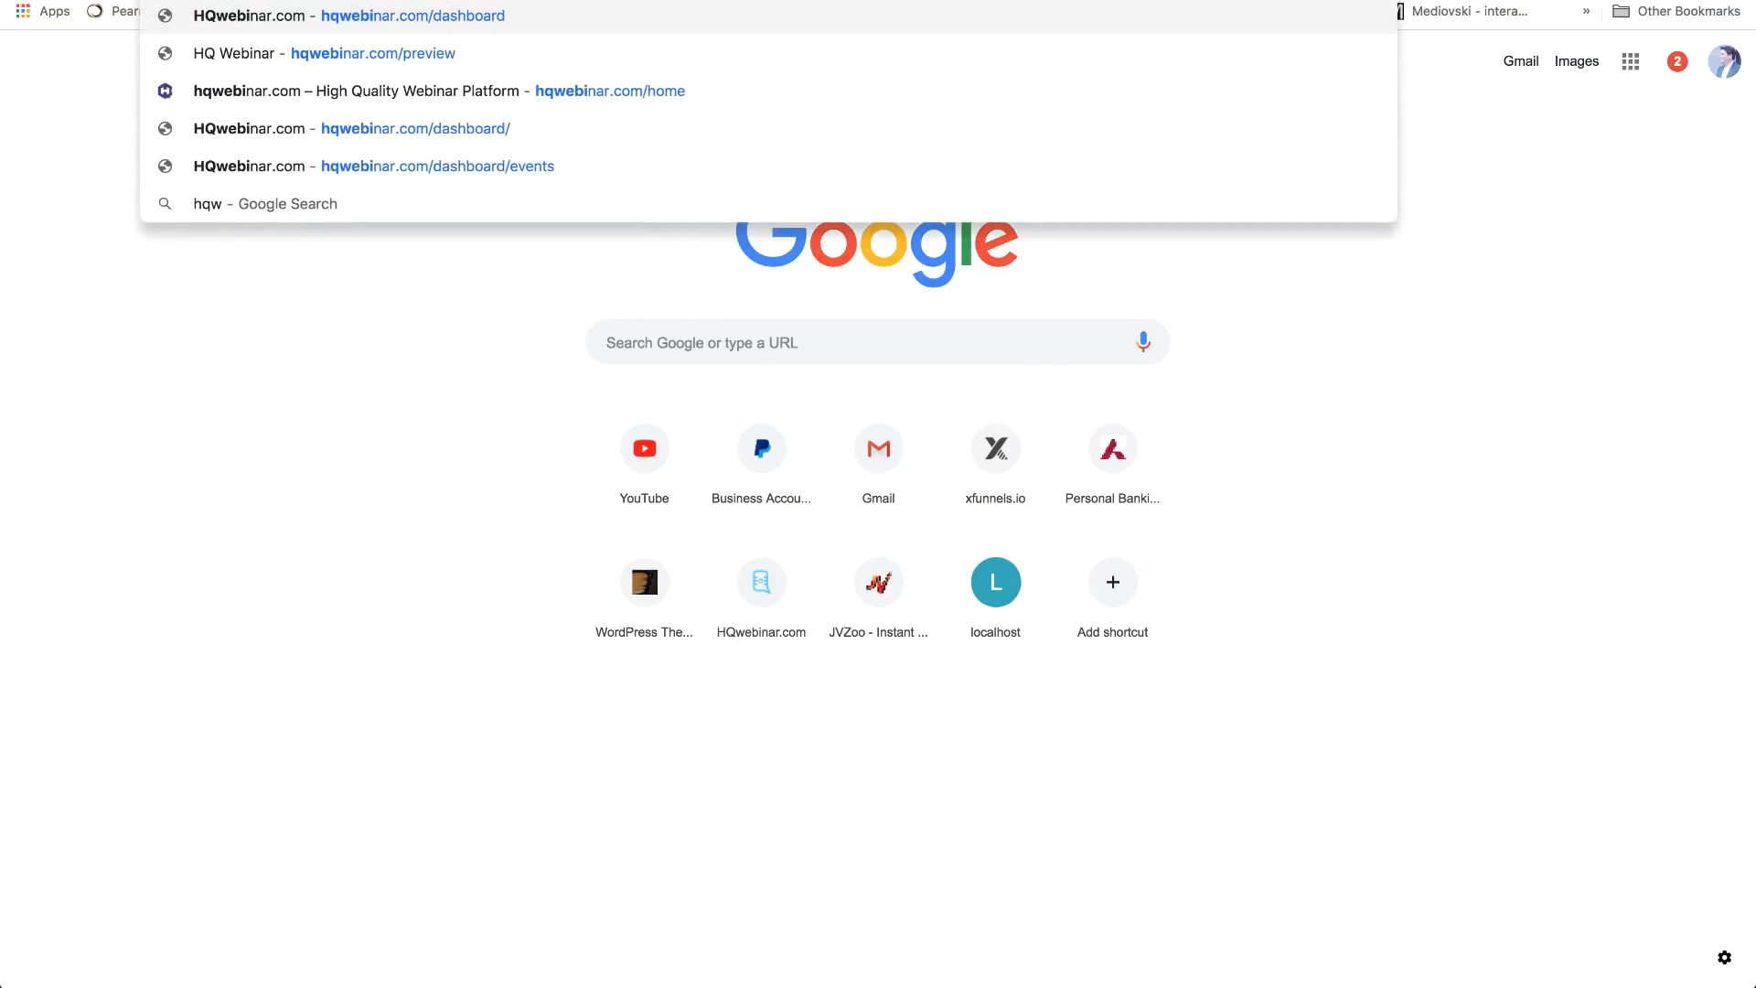
key(Down)
key(Up)
key(BackSpace)
key(BackSpace)
key(BackSpace)
key(BackSpace)
key(BackSpace)
key(BackSpace)
key(BackSpace)
key(BackSpace)
key(BackSpace)
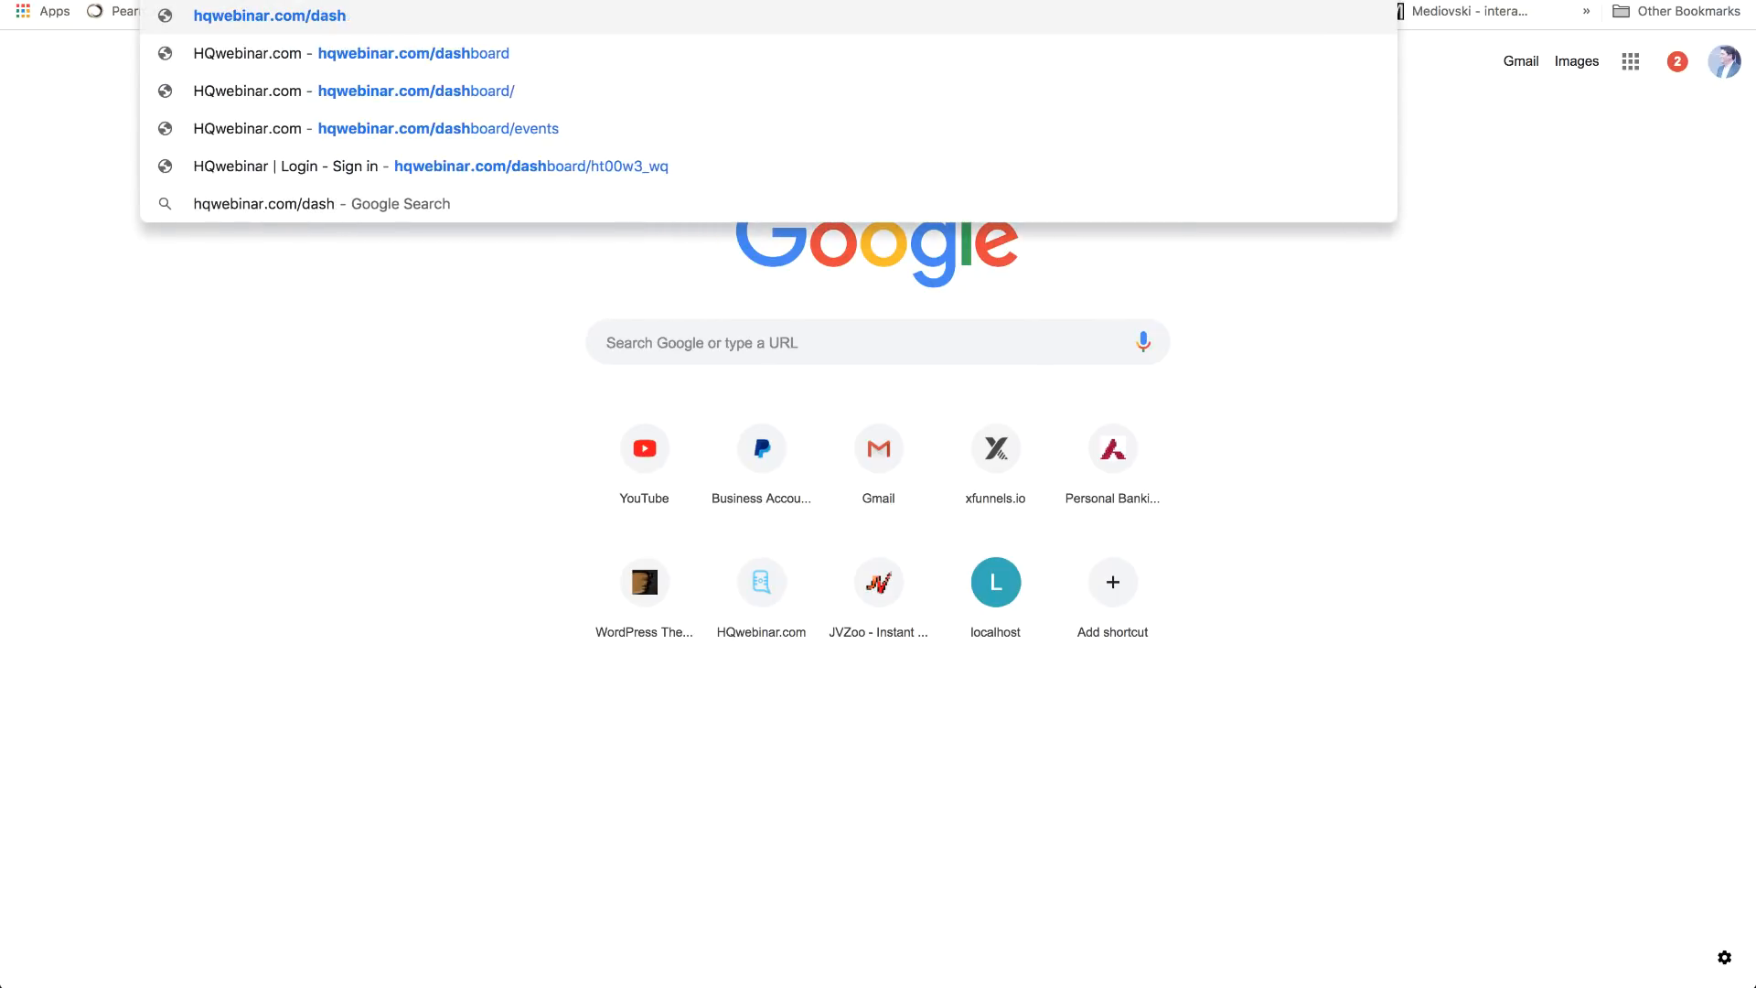
text(preview)
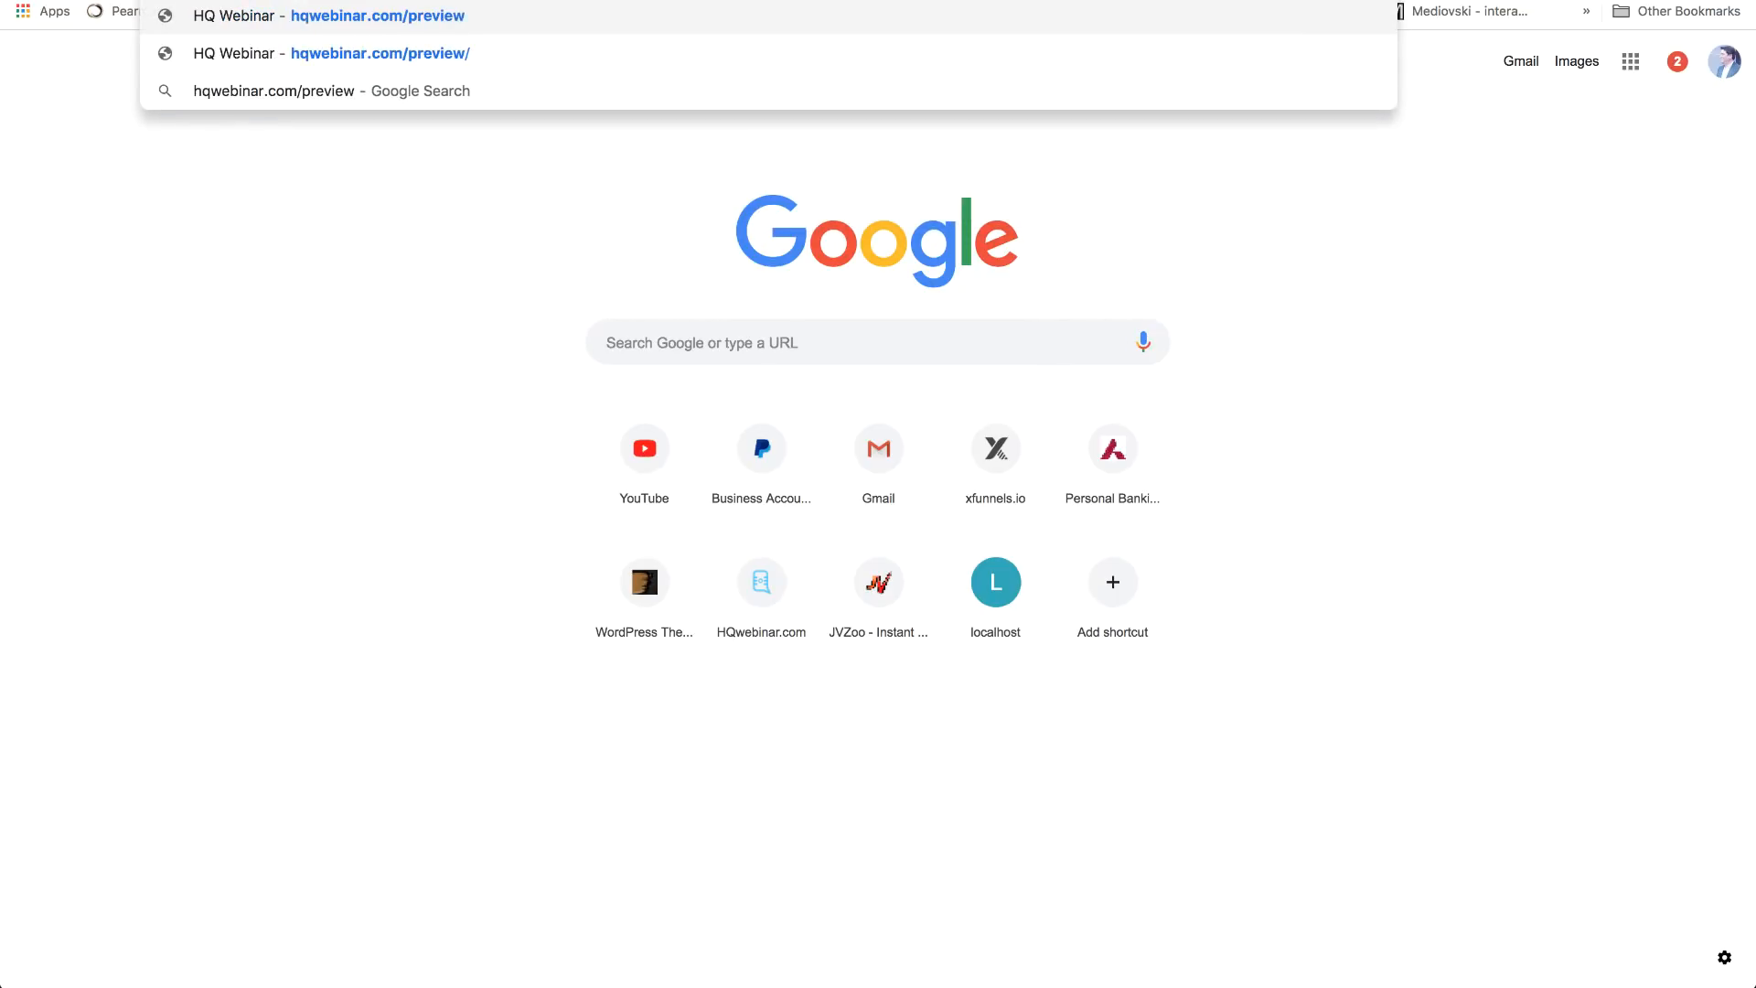
key(Return)
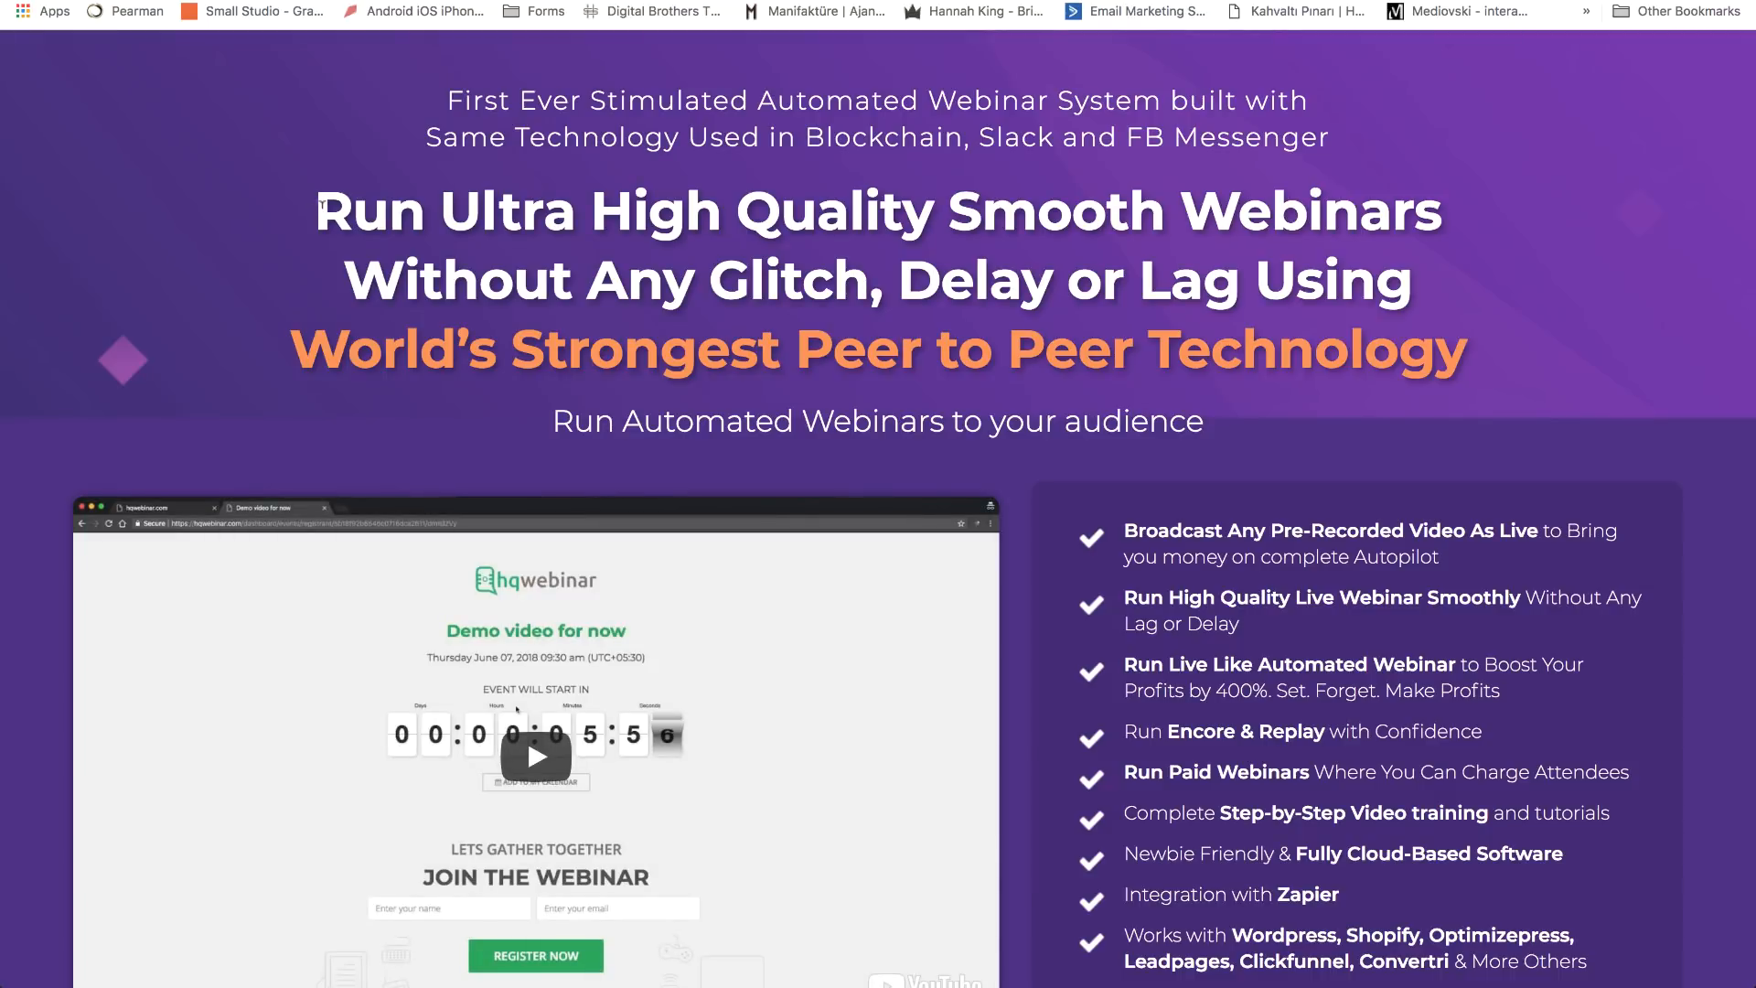
drag(446, 100, 1337, 443)
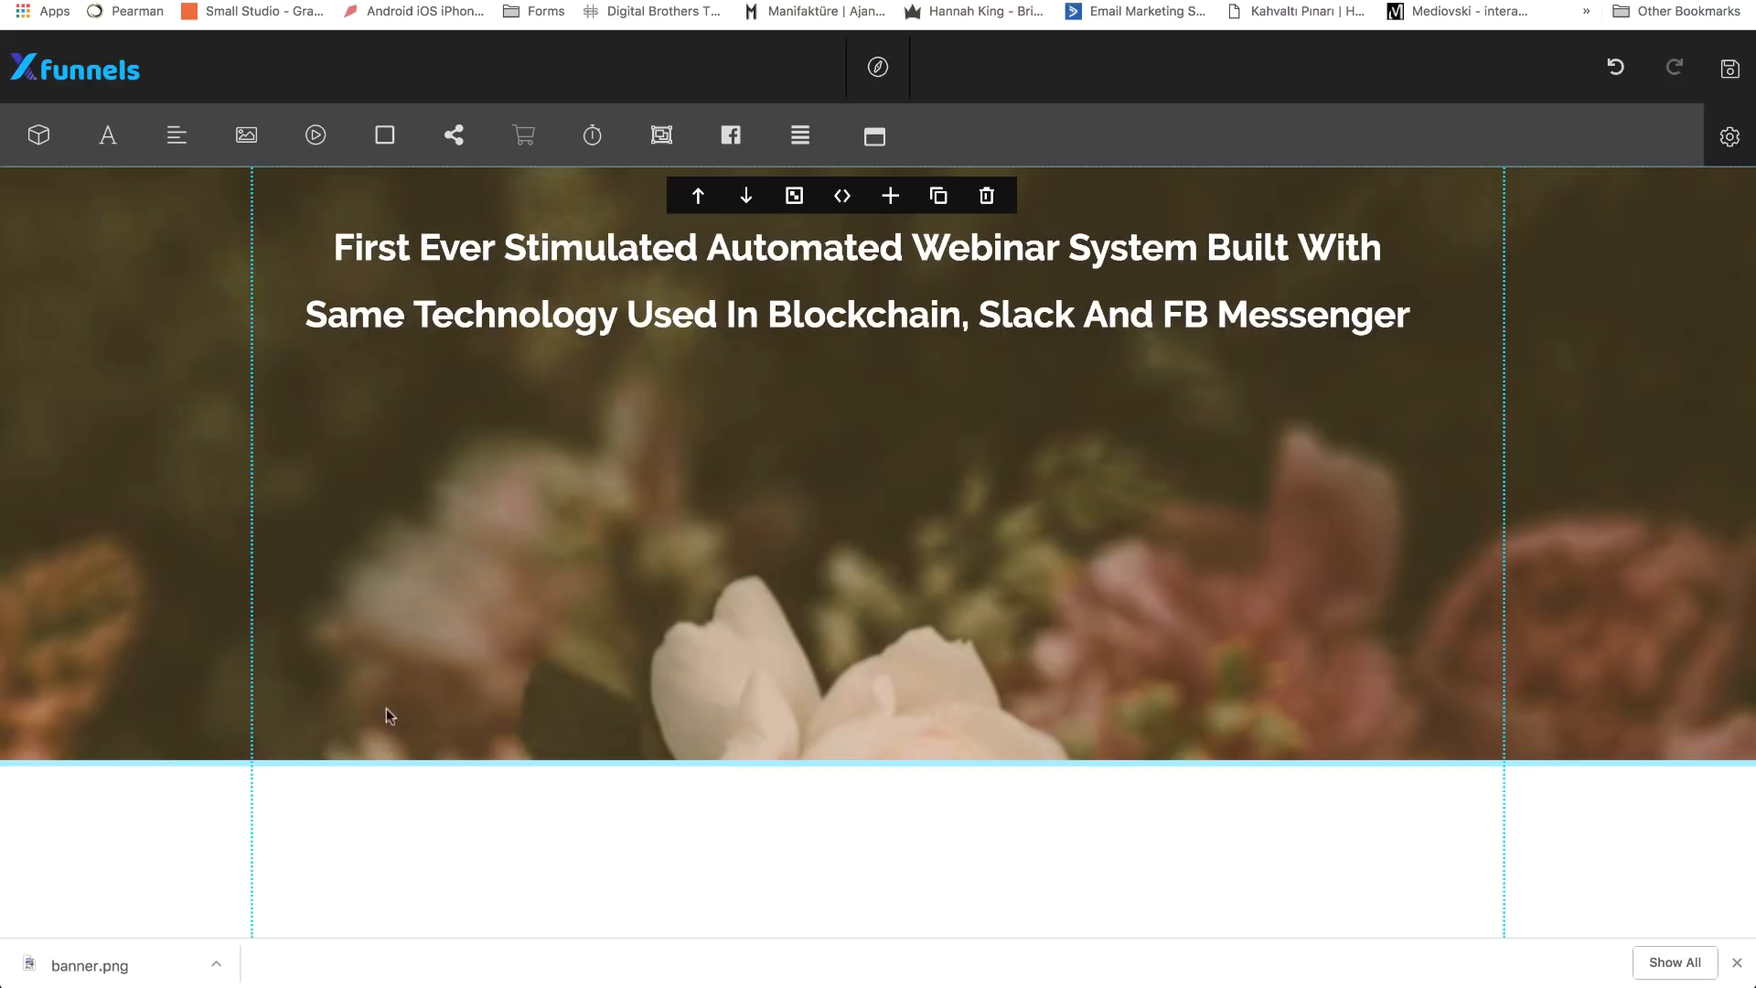
scroll(453, 646, down, 2)
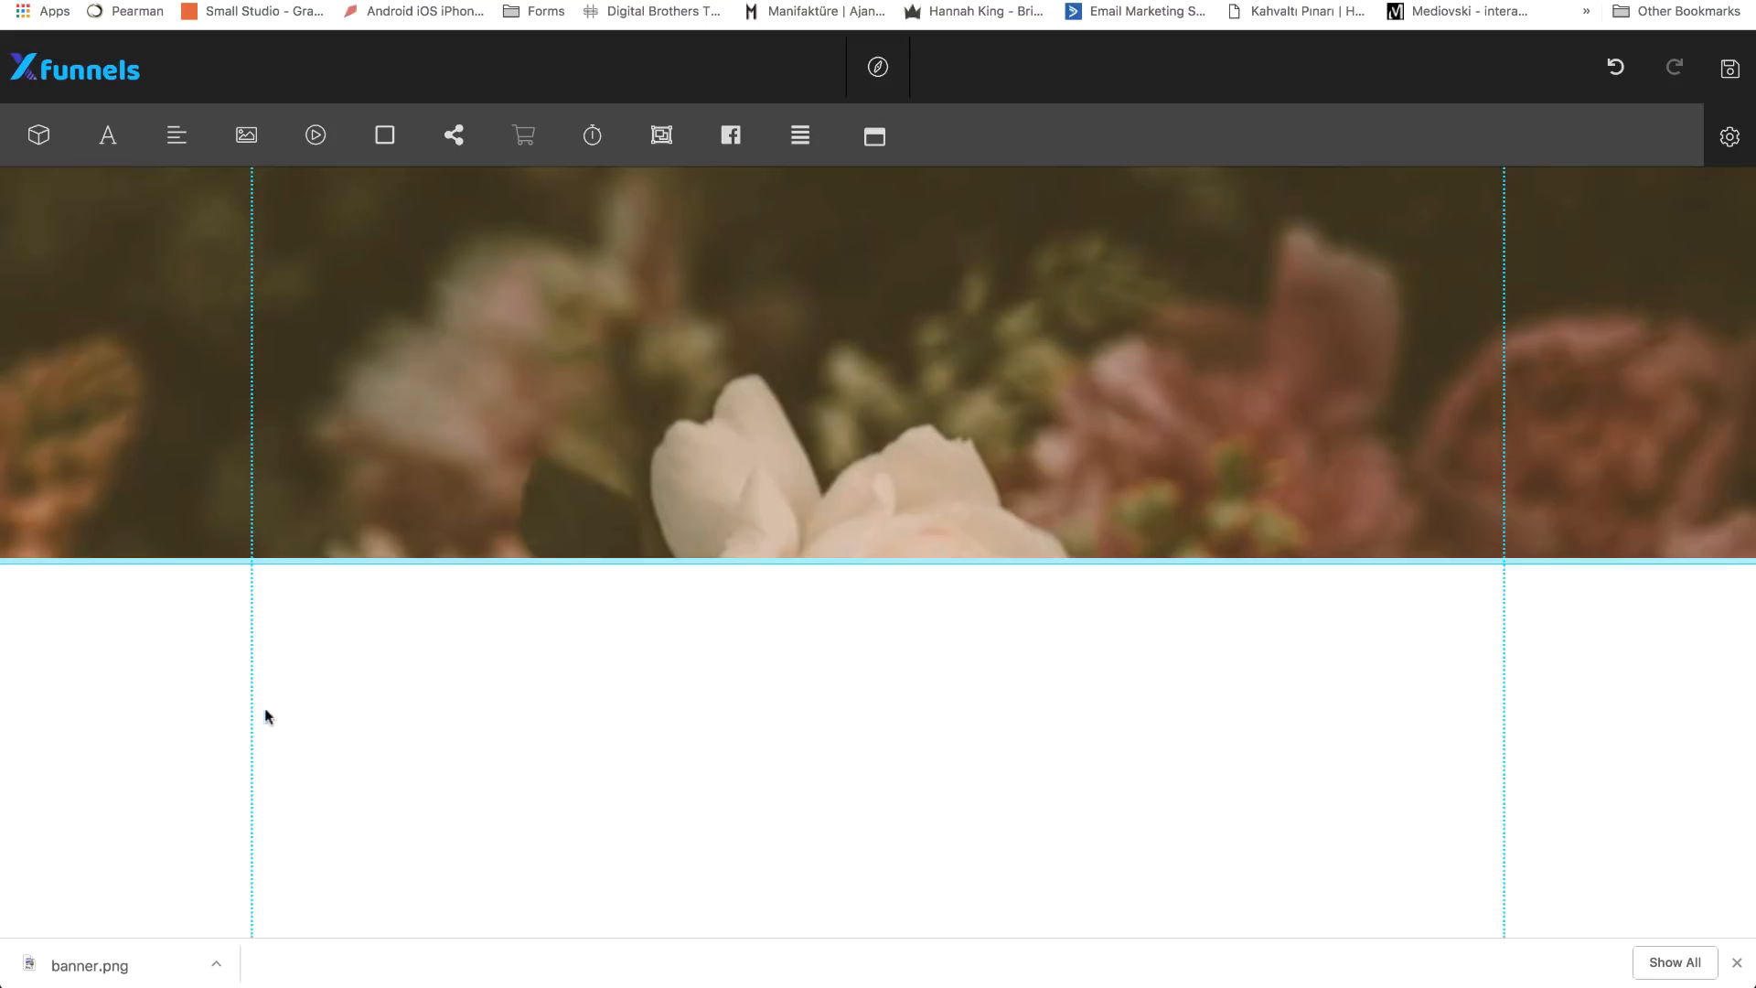
click(519, 768)
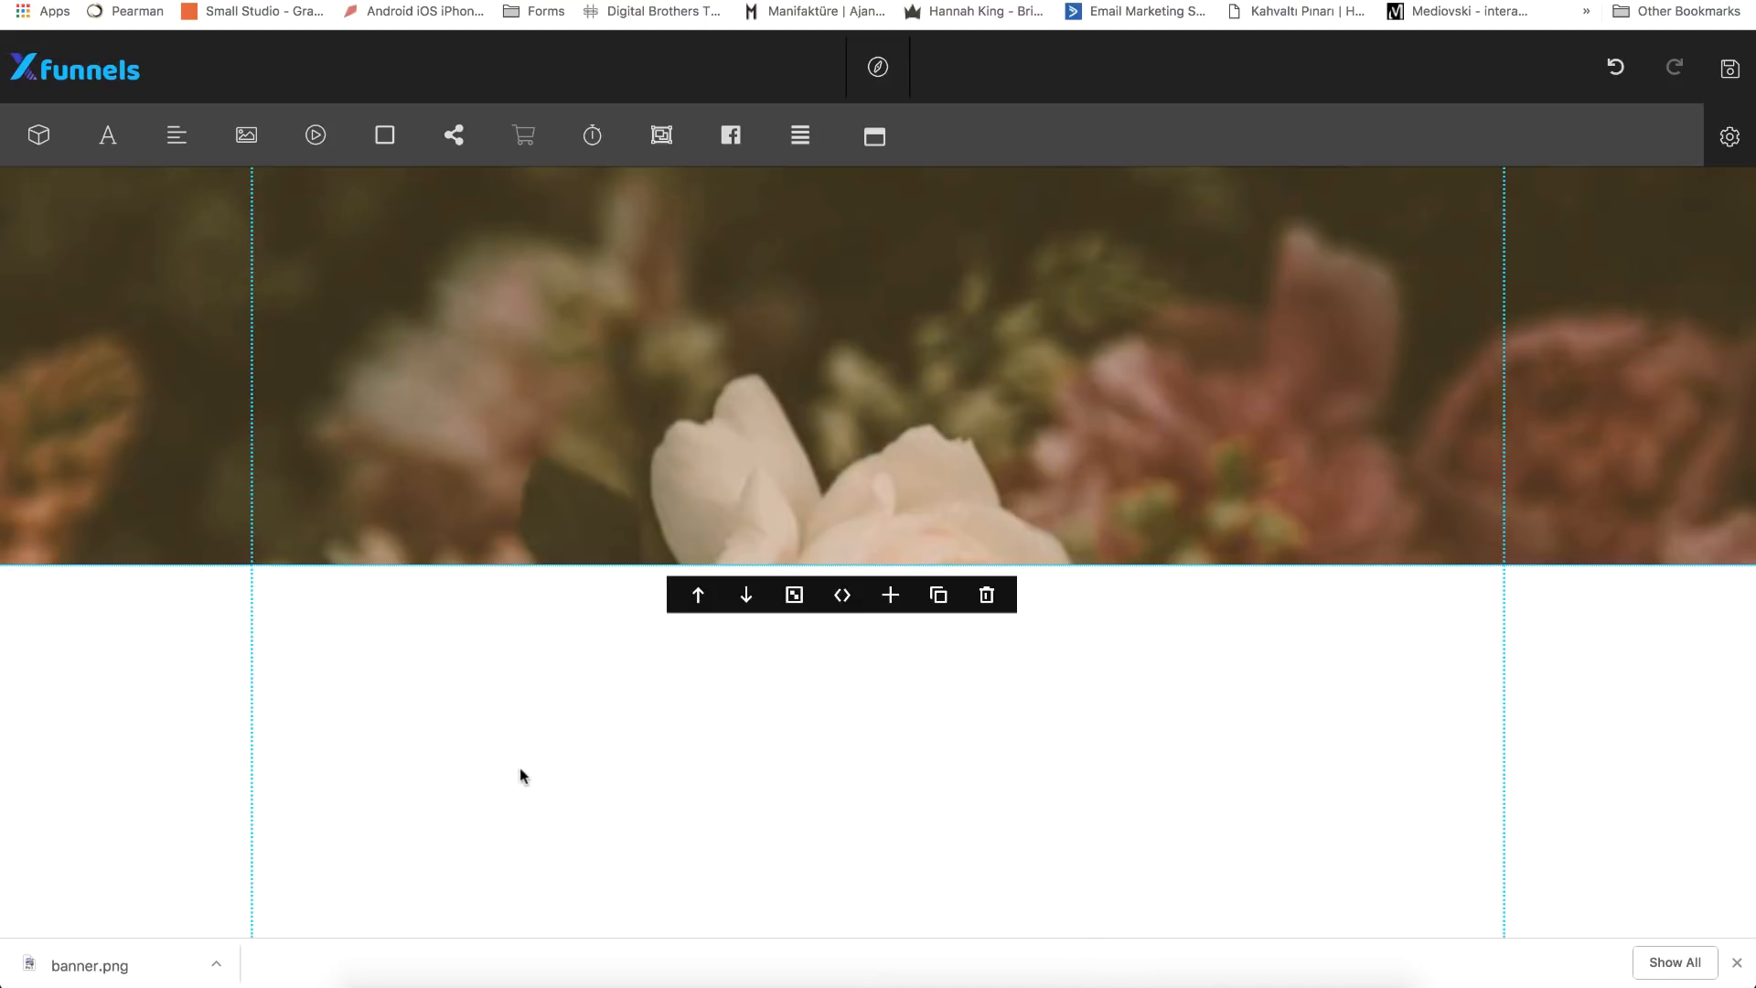
scroll(662, 707, up, 2)
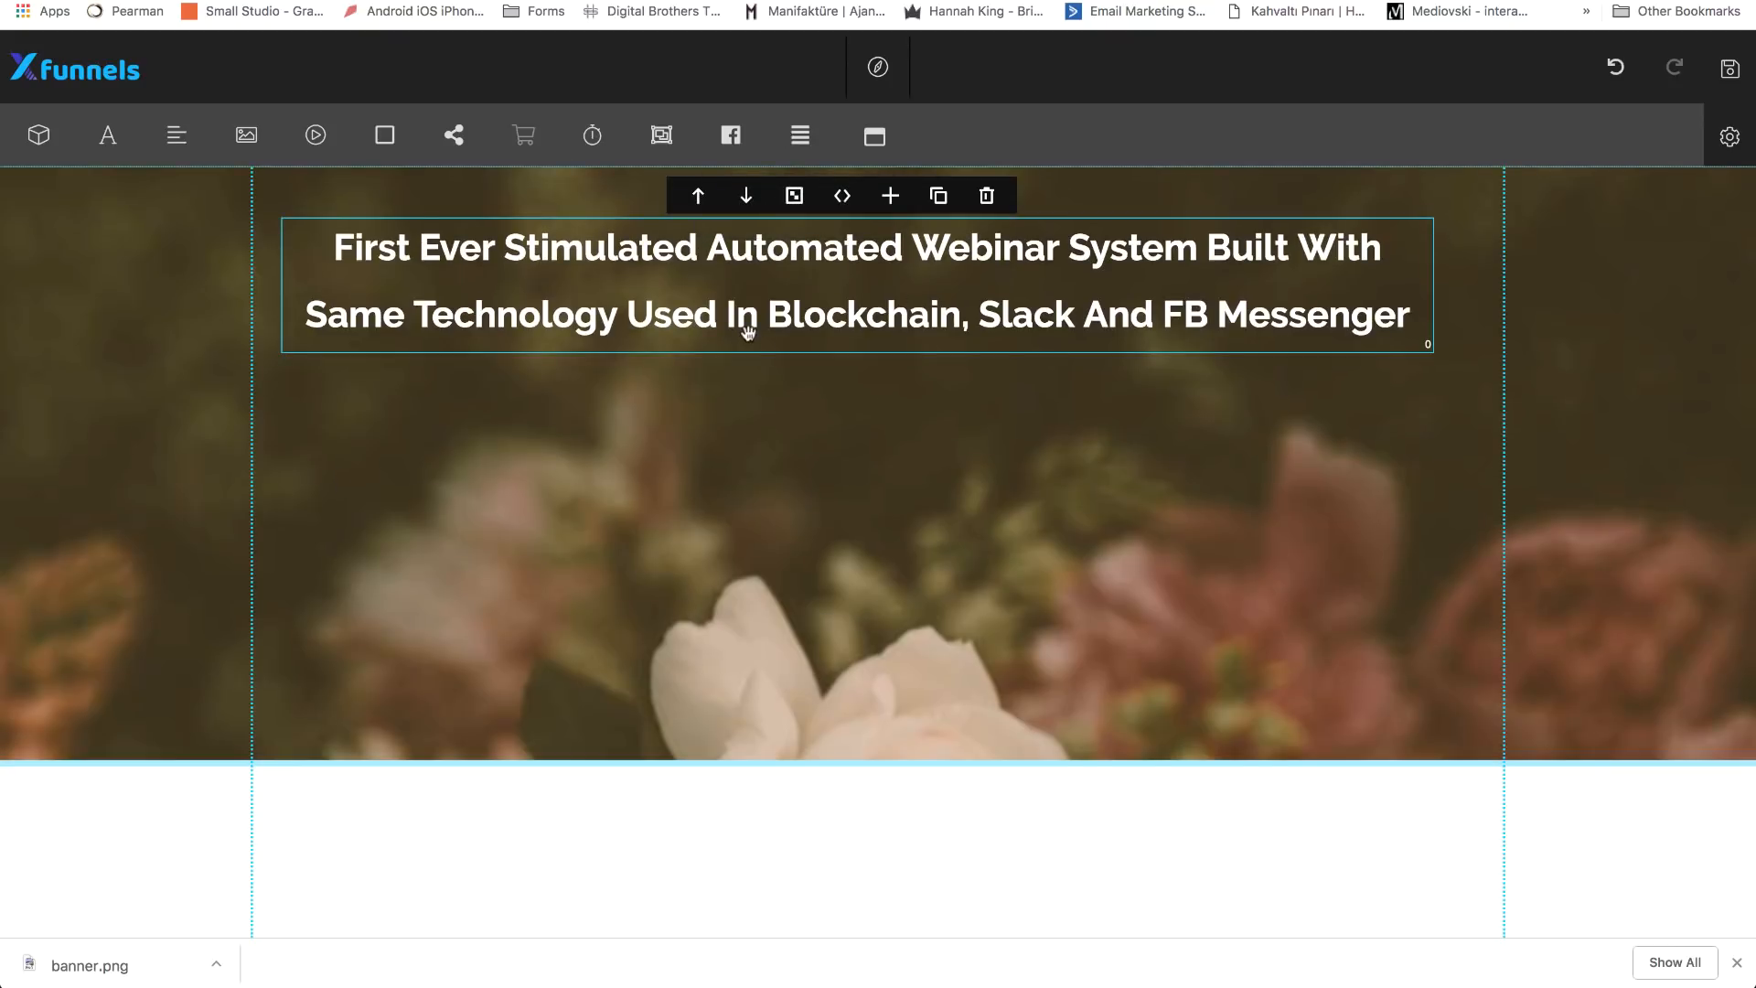
- Upload banner.png from the Desktop as the new background image of the headline block
click(803, 200)
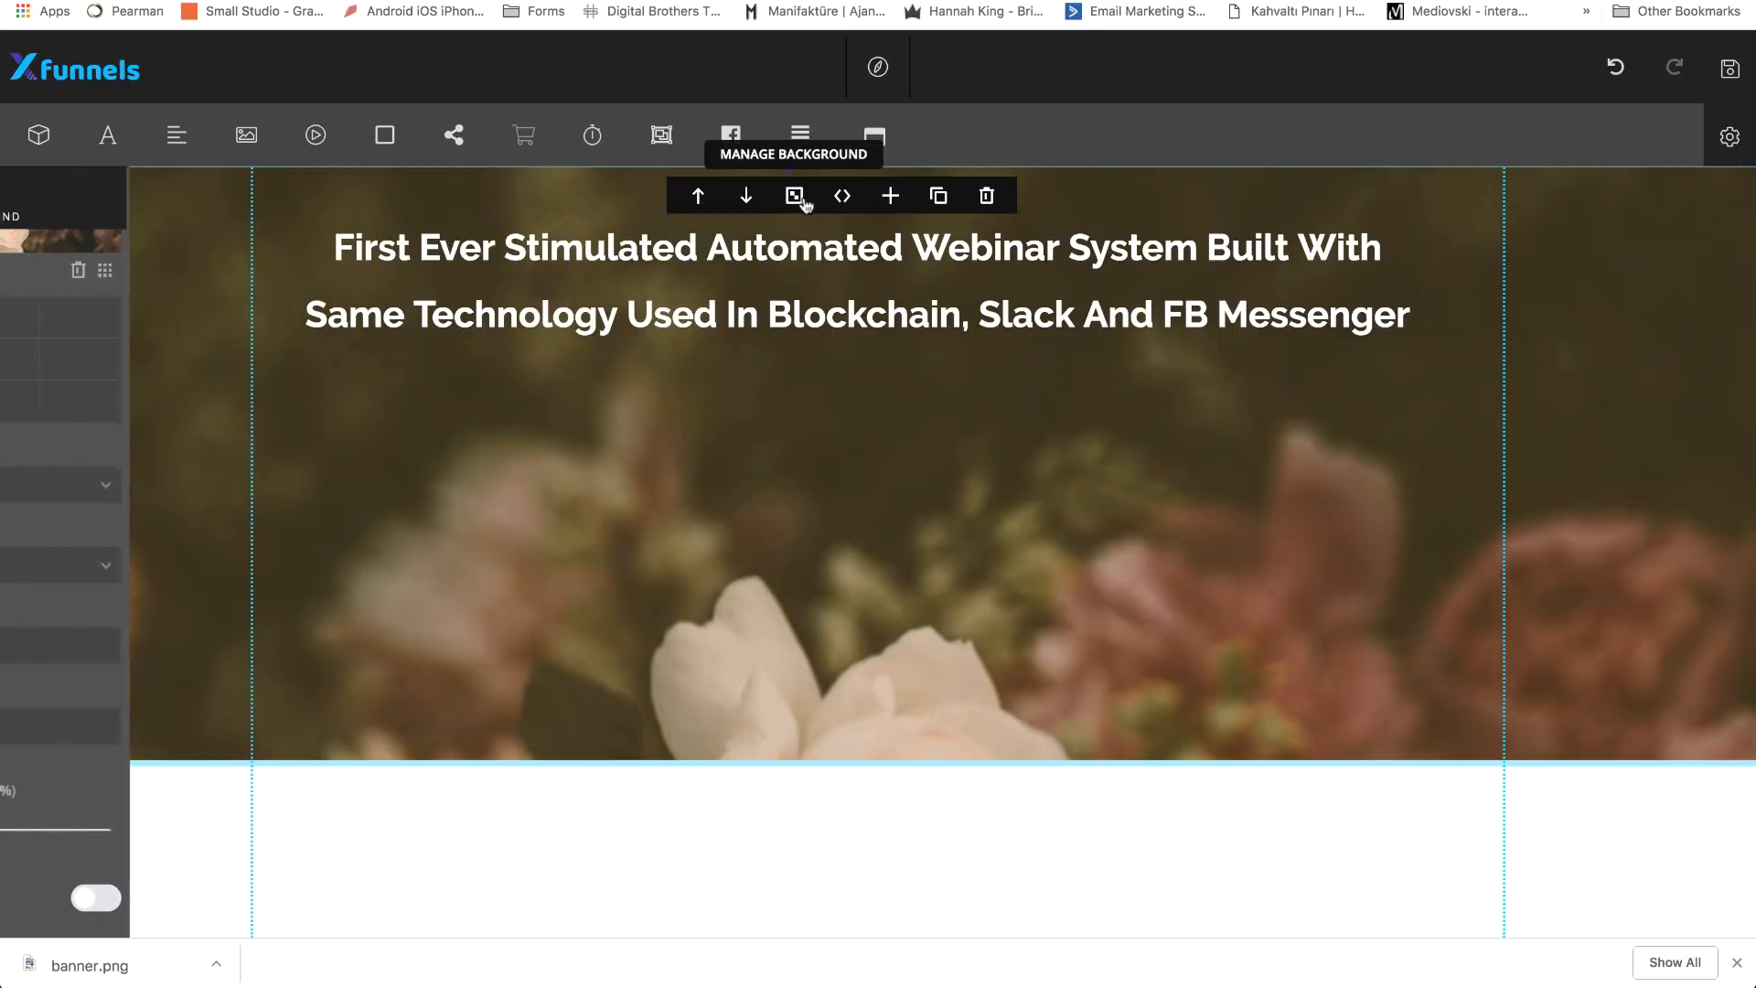
click(137, 332)
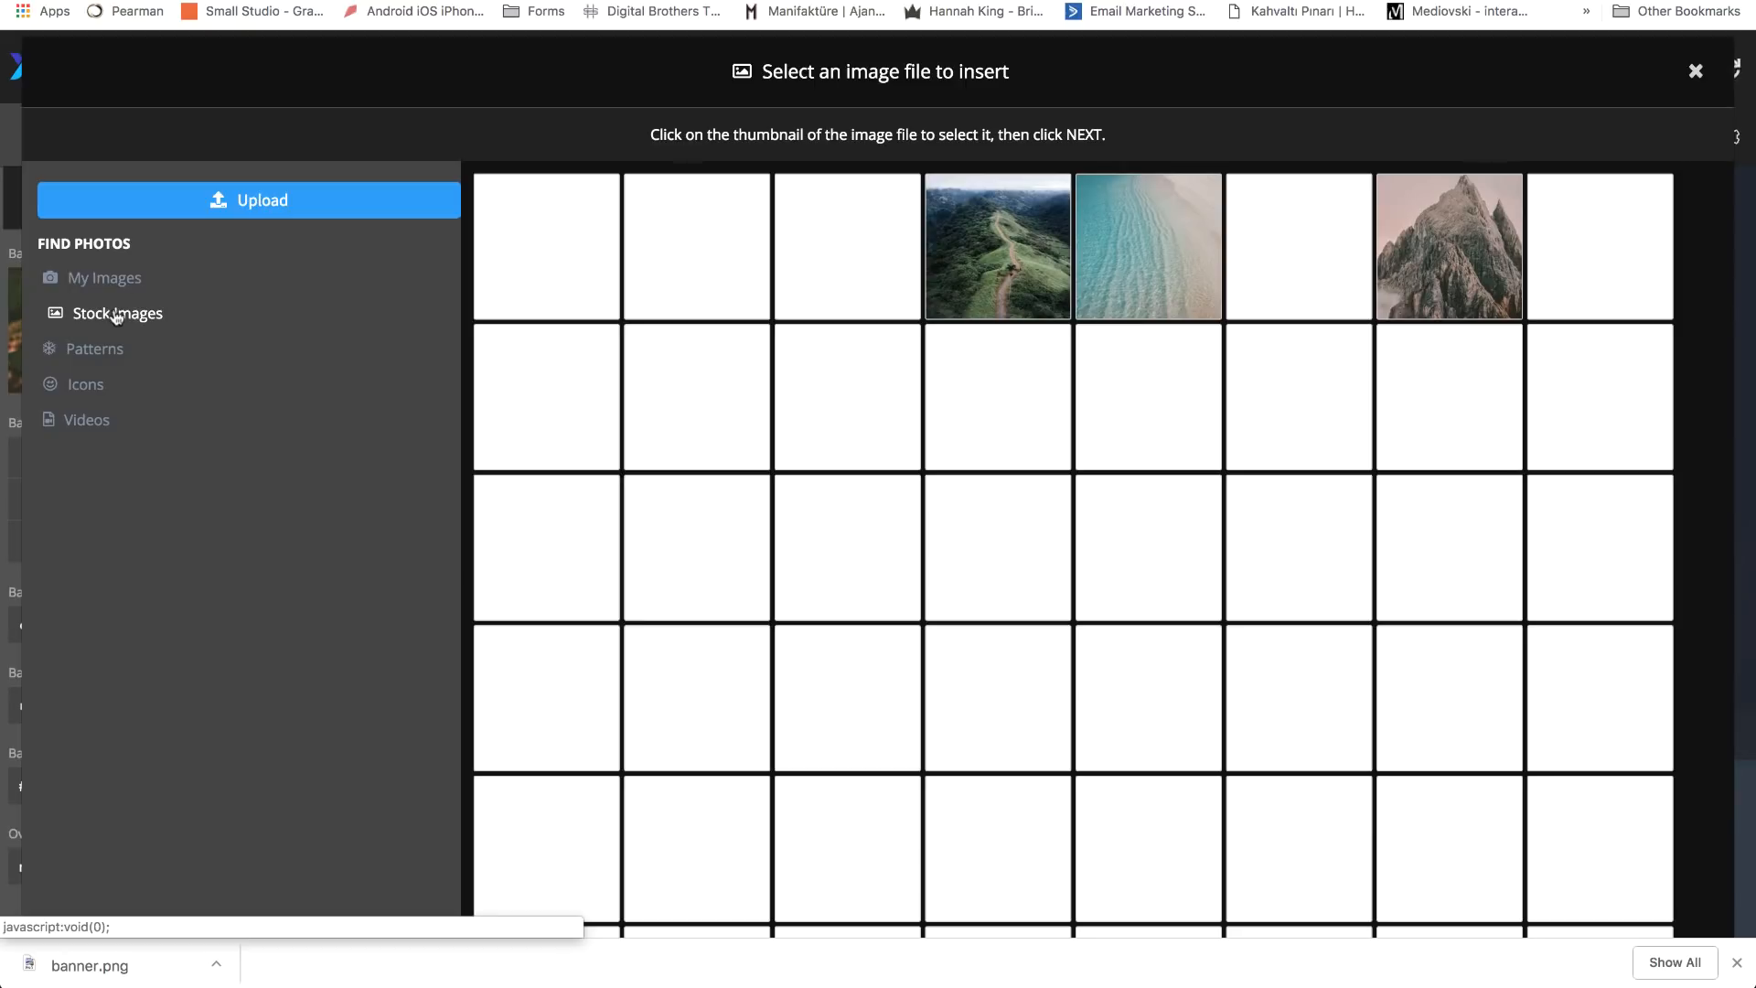
click(179, 205)
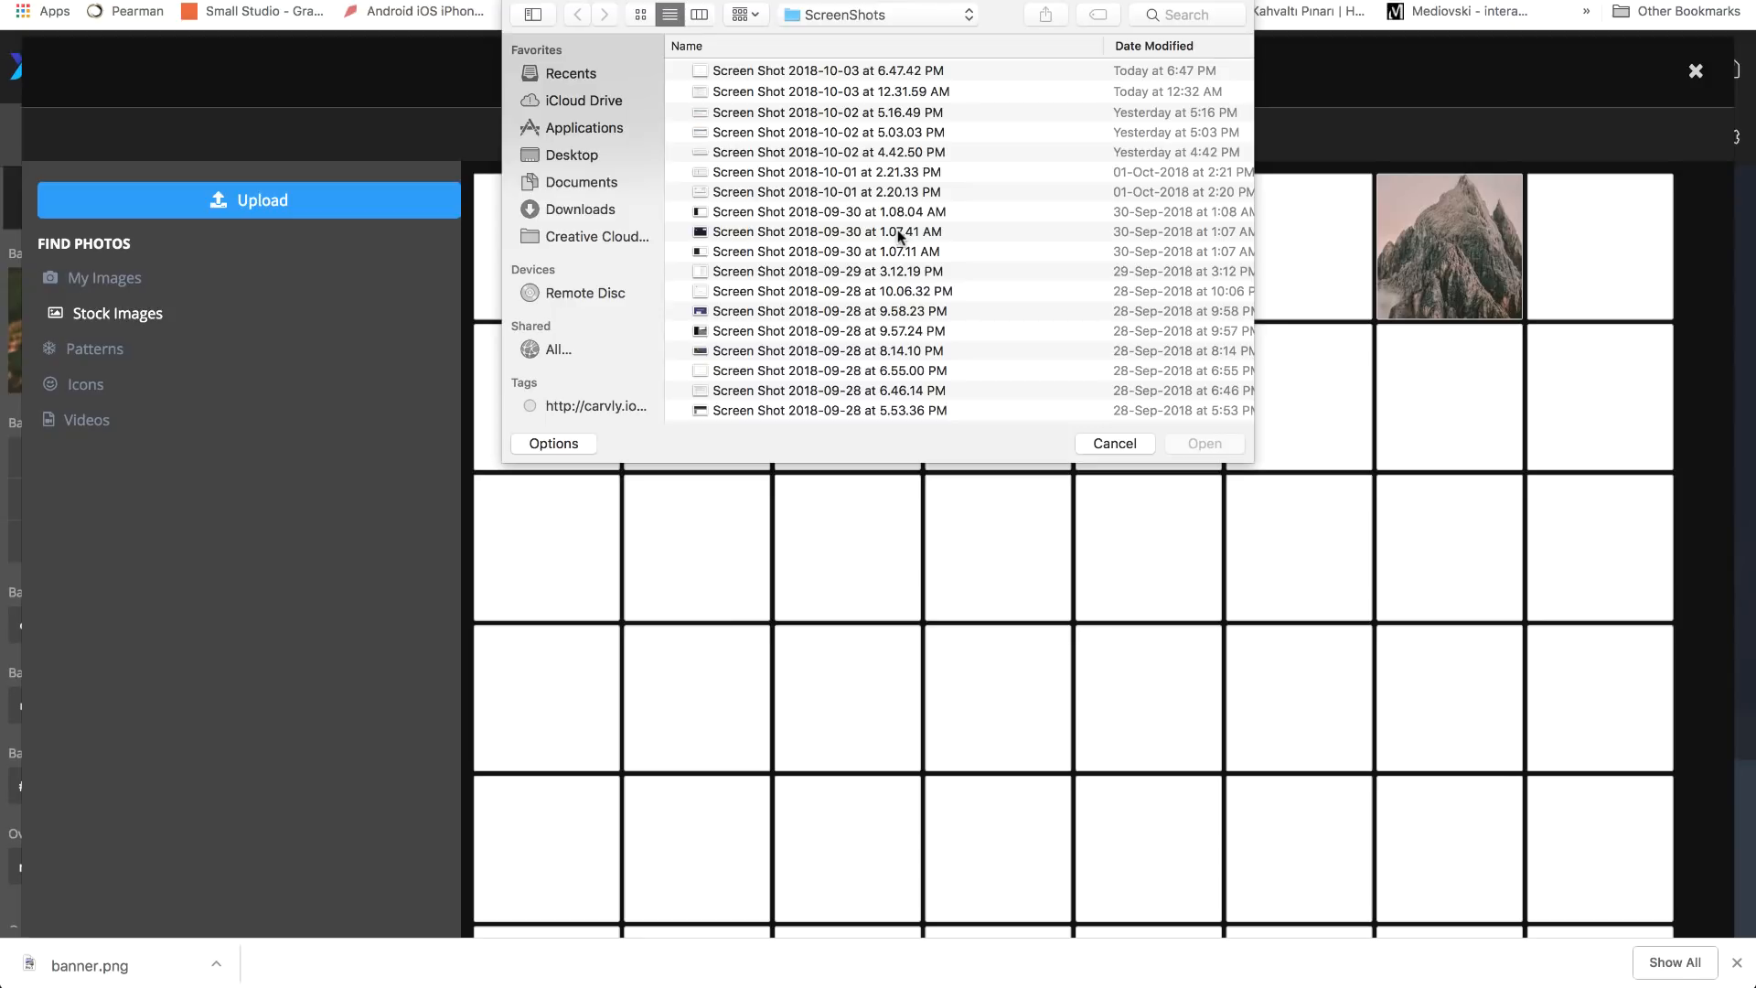
click(614, 152)
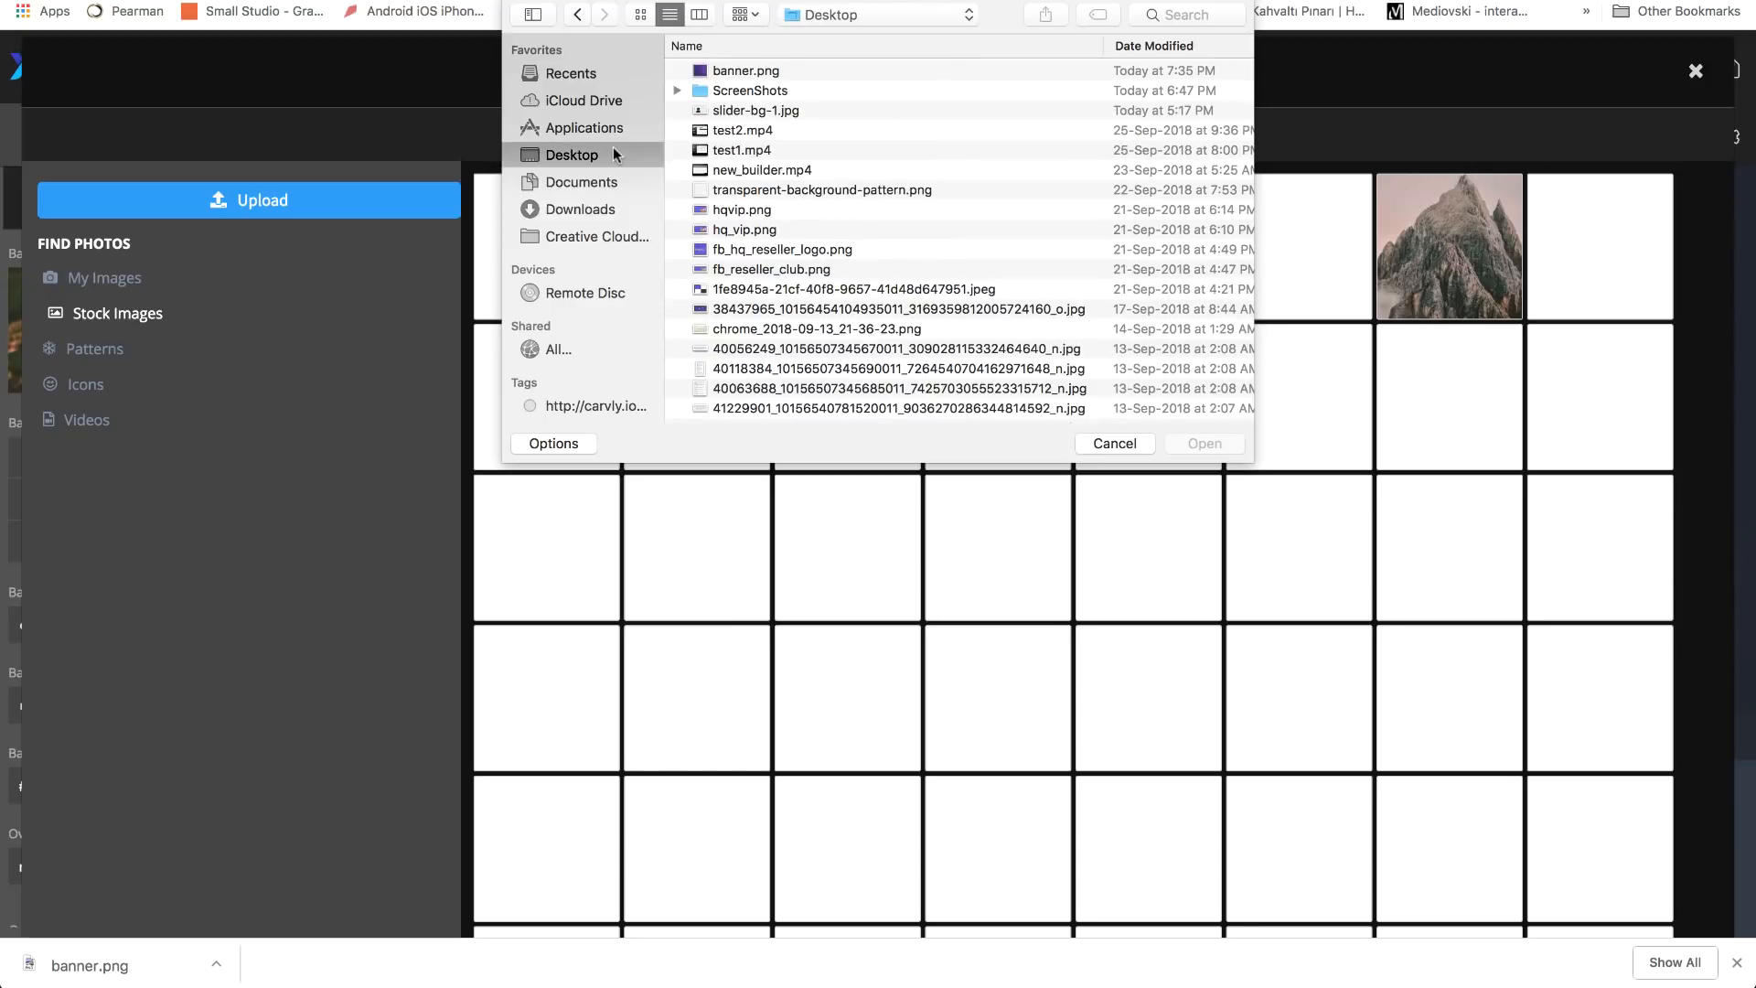
click(746, 73)
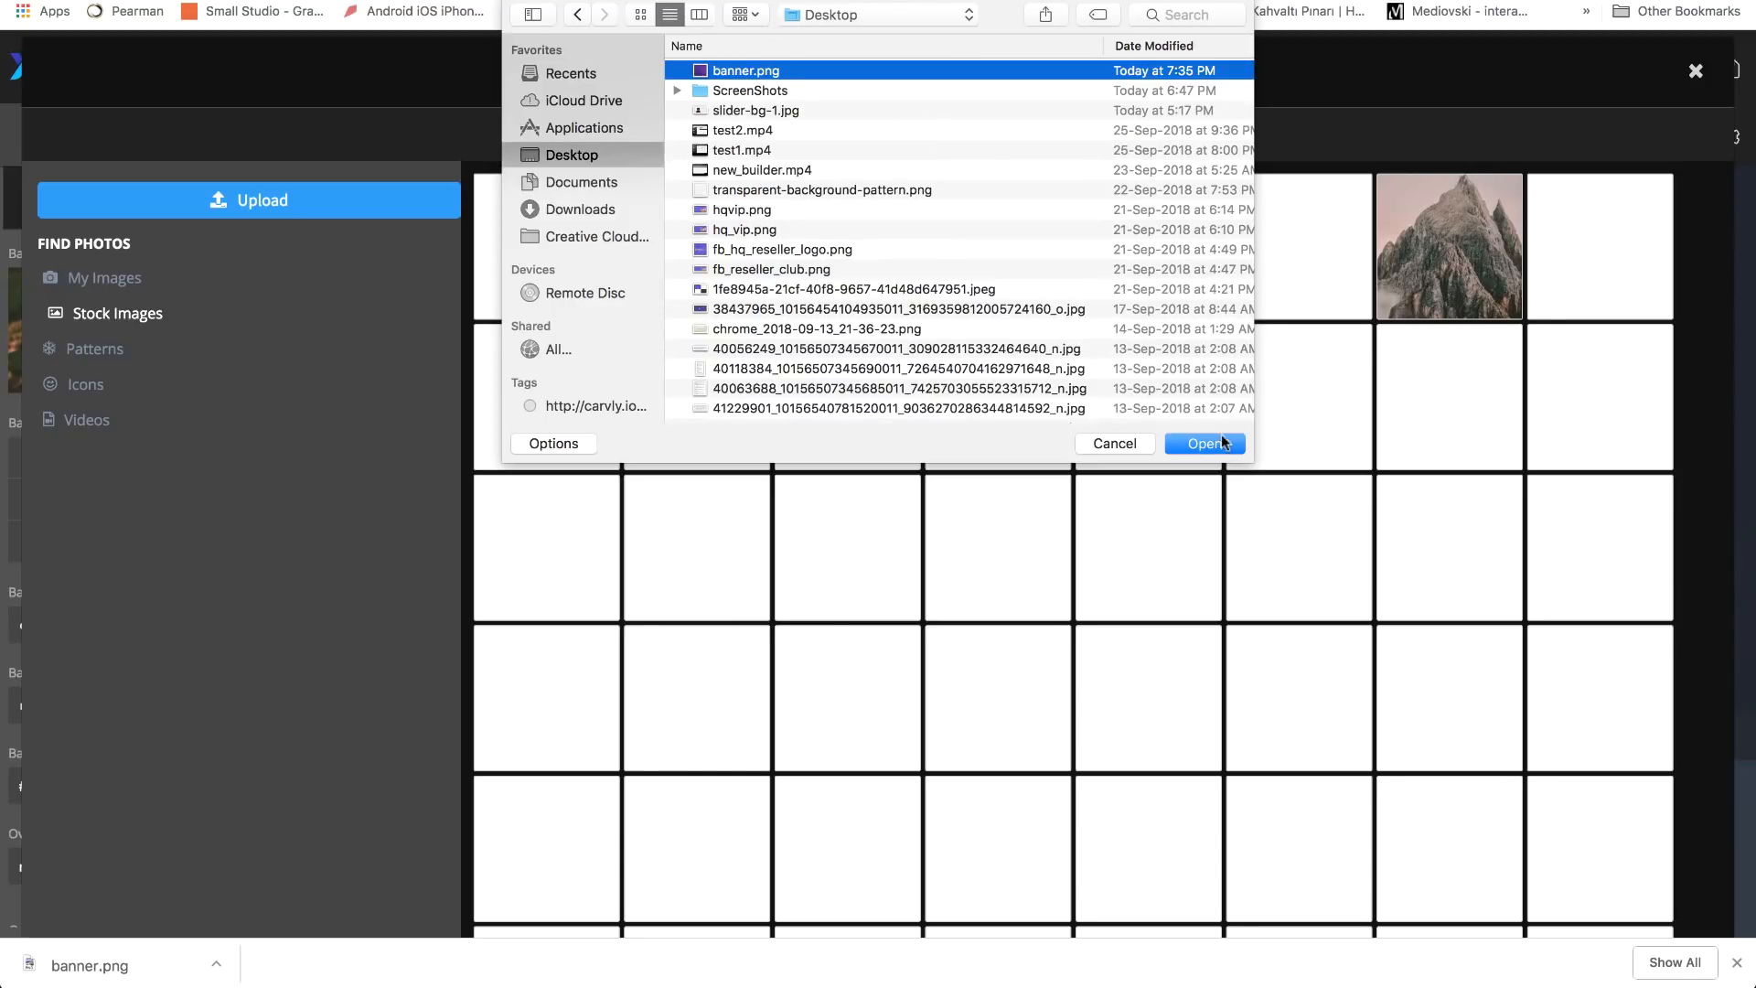
click(1209, 443)
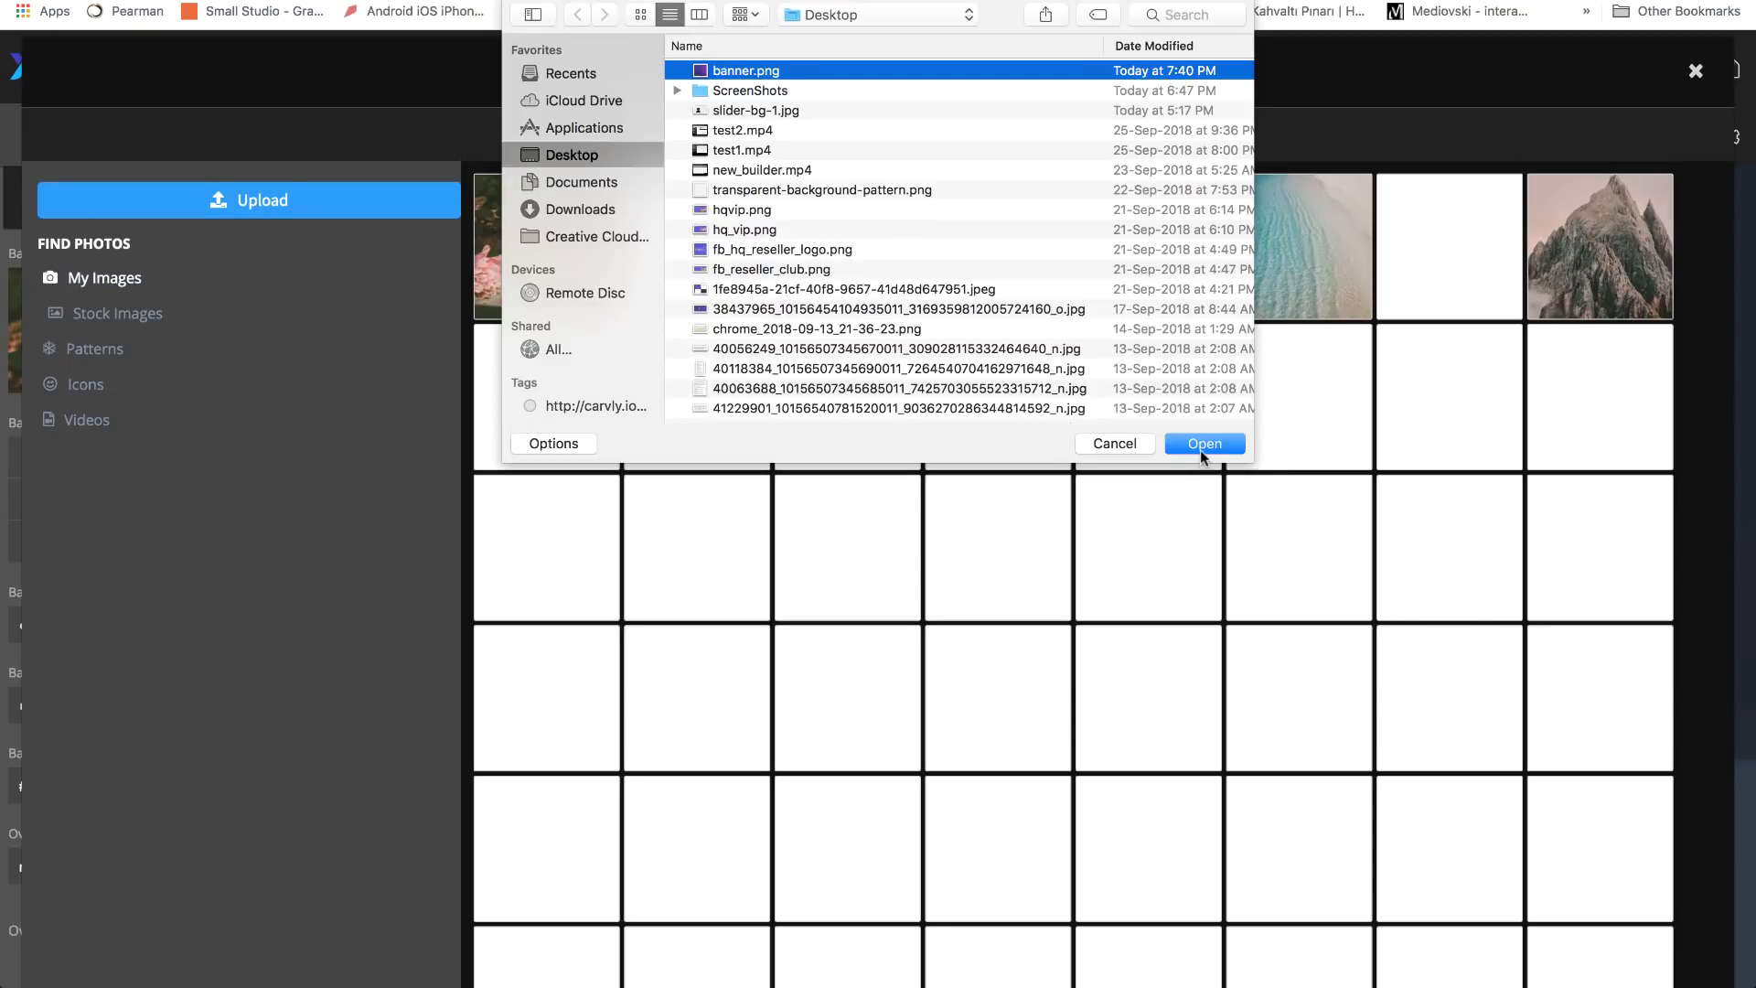
click(1200, 448)
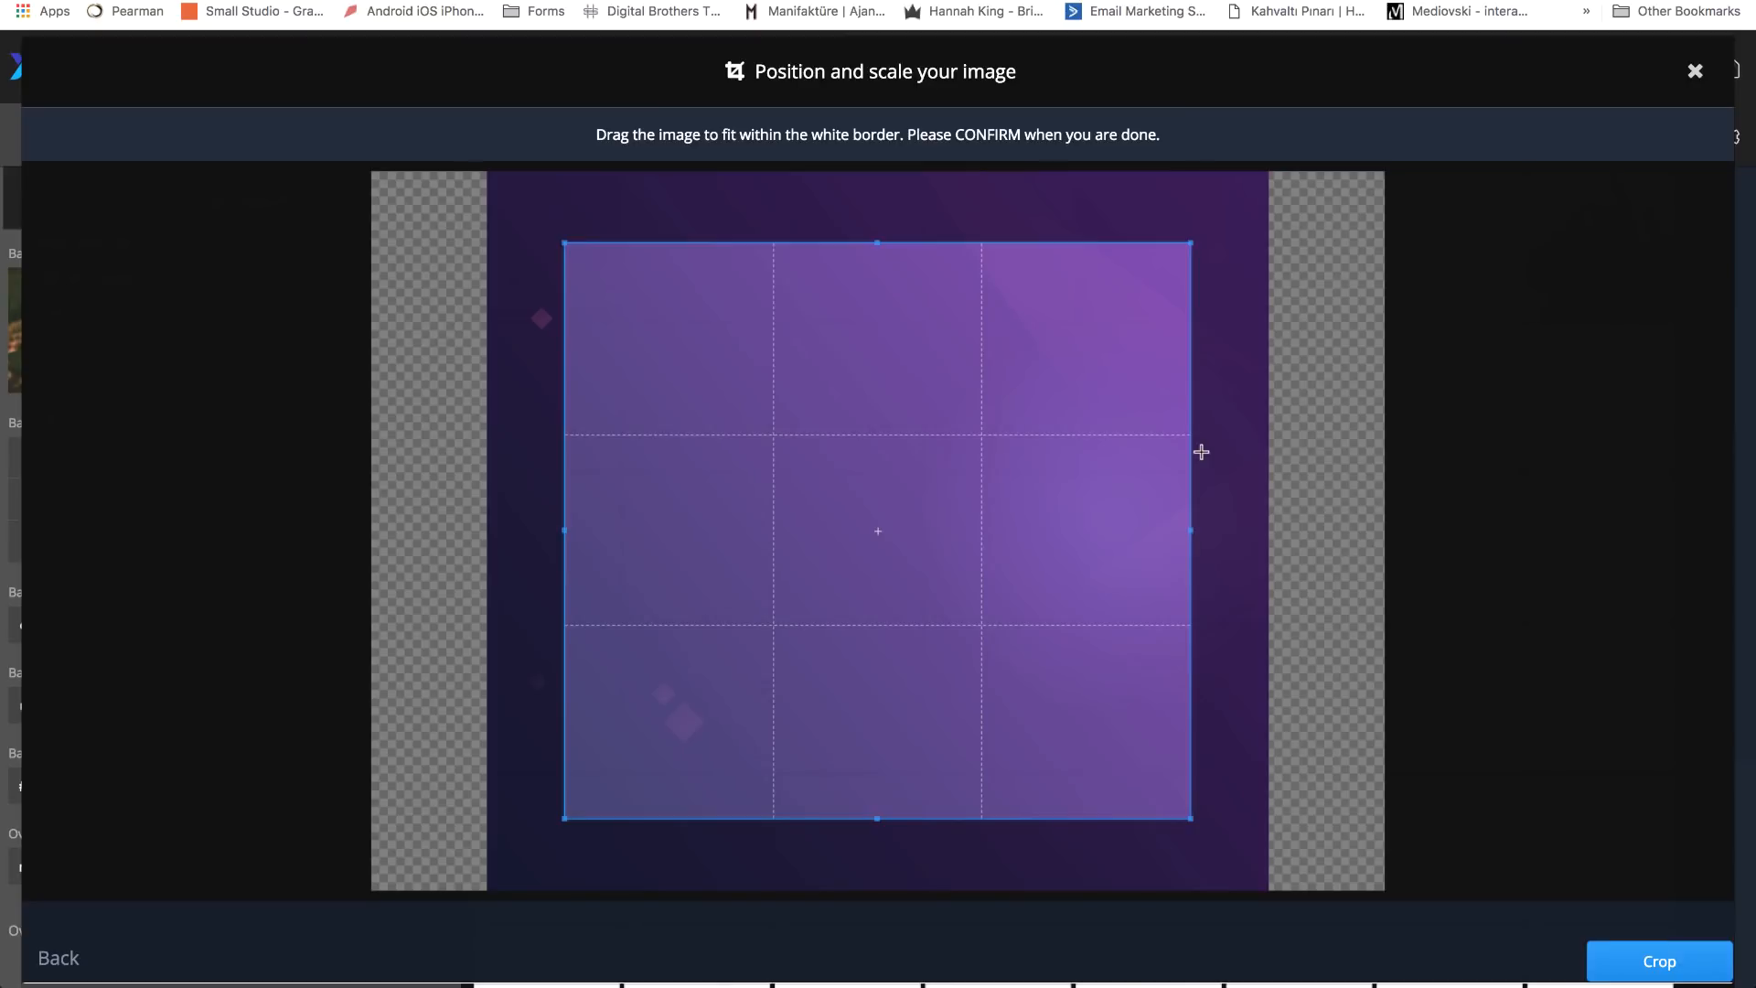
- Enlarge the crop to cover nearly the whole purple banner, apply it and close the block background settings
drag(1015, 499, 947, 442)
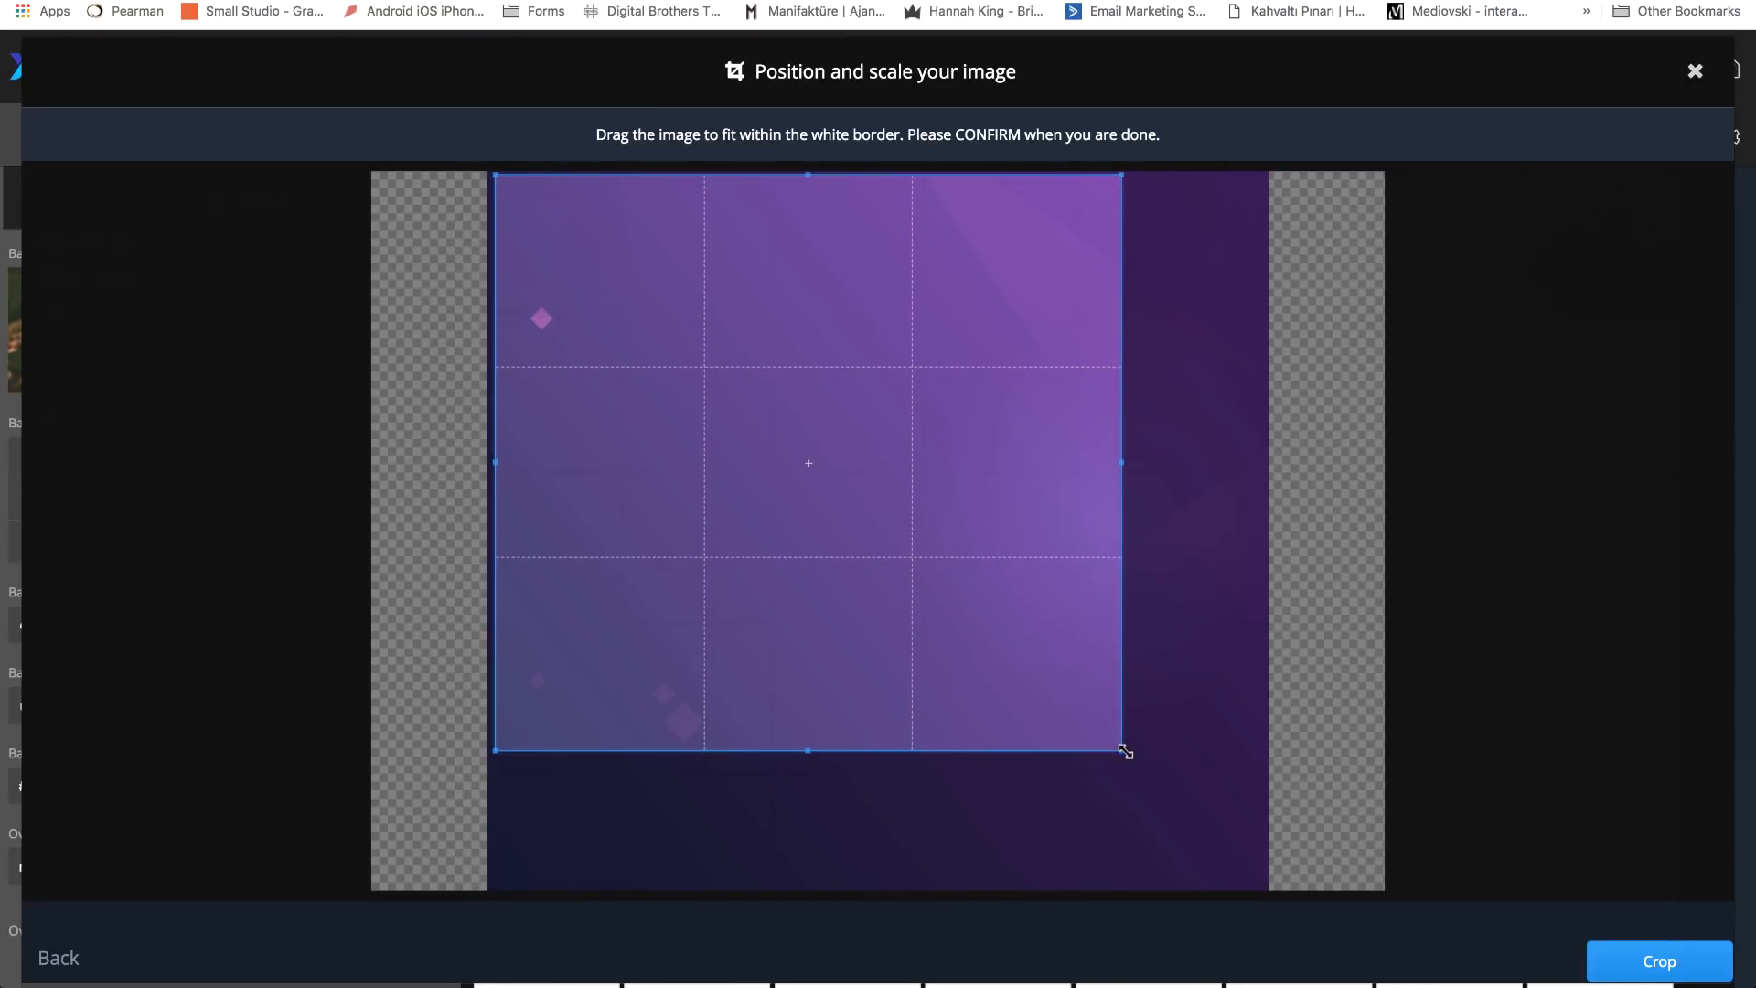
drag(1125, 751, 1262, 879)
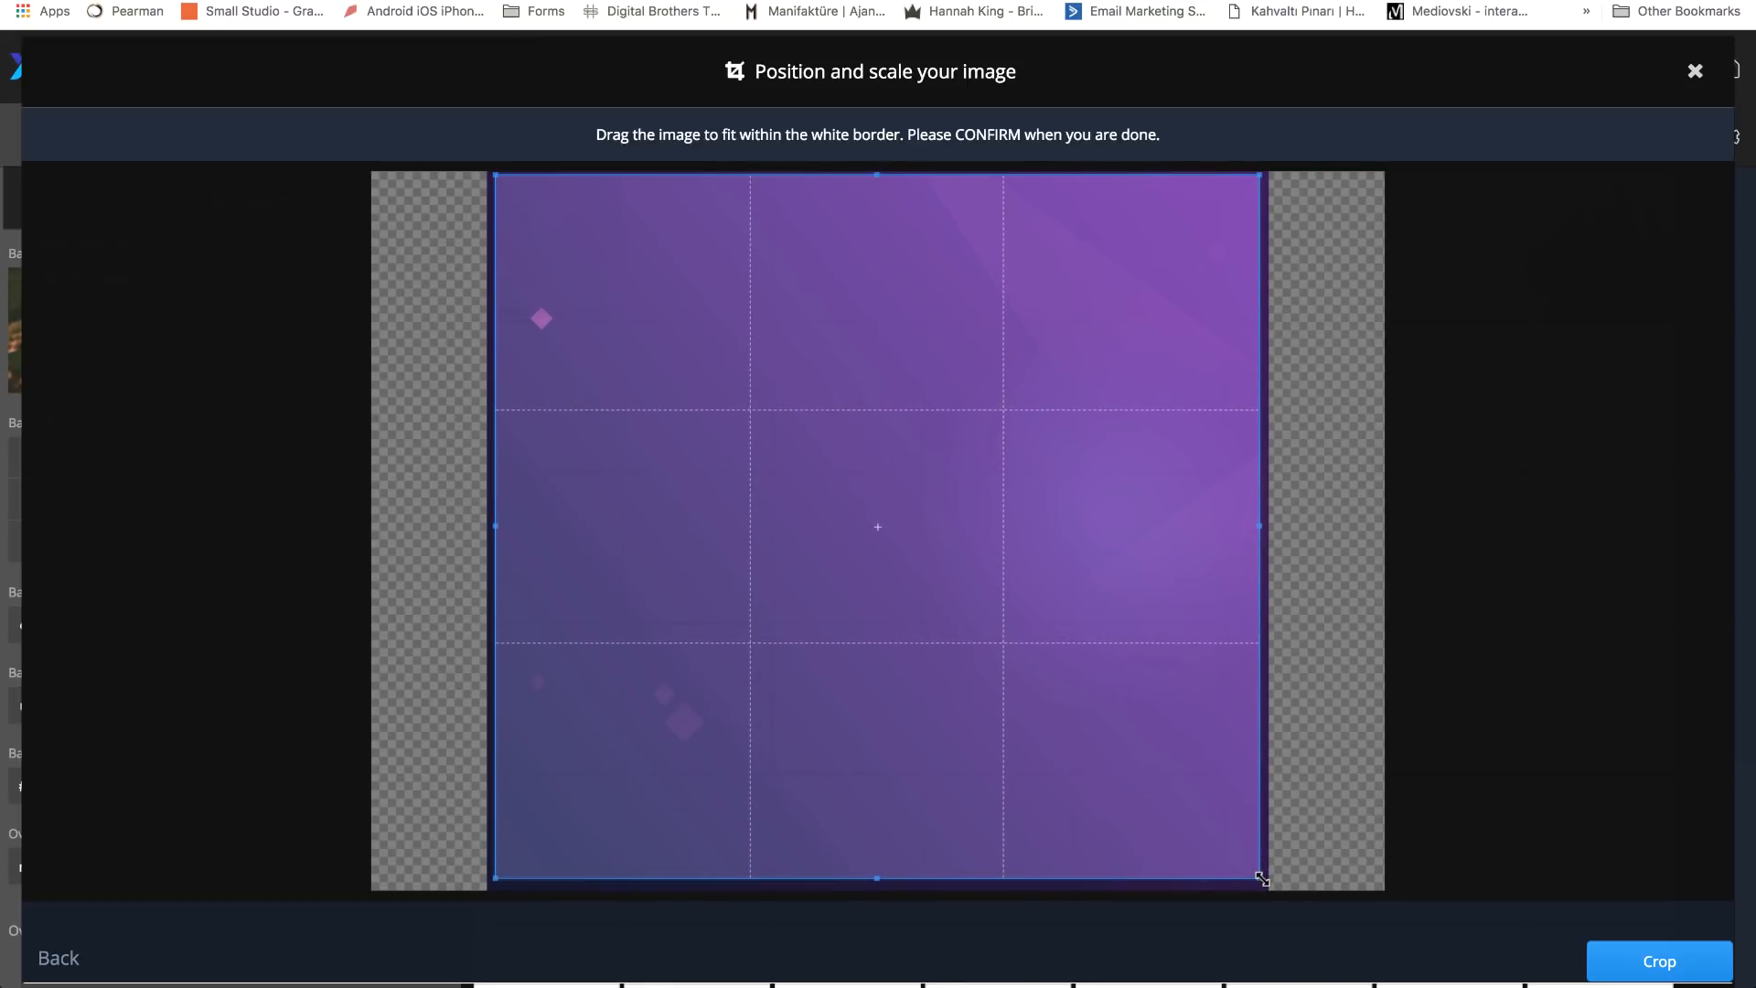
drag(1236, 803, 1329, 834)
click(1624, 977)
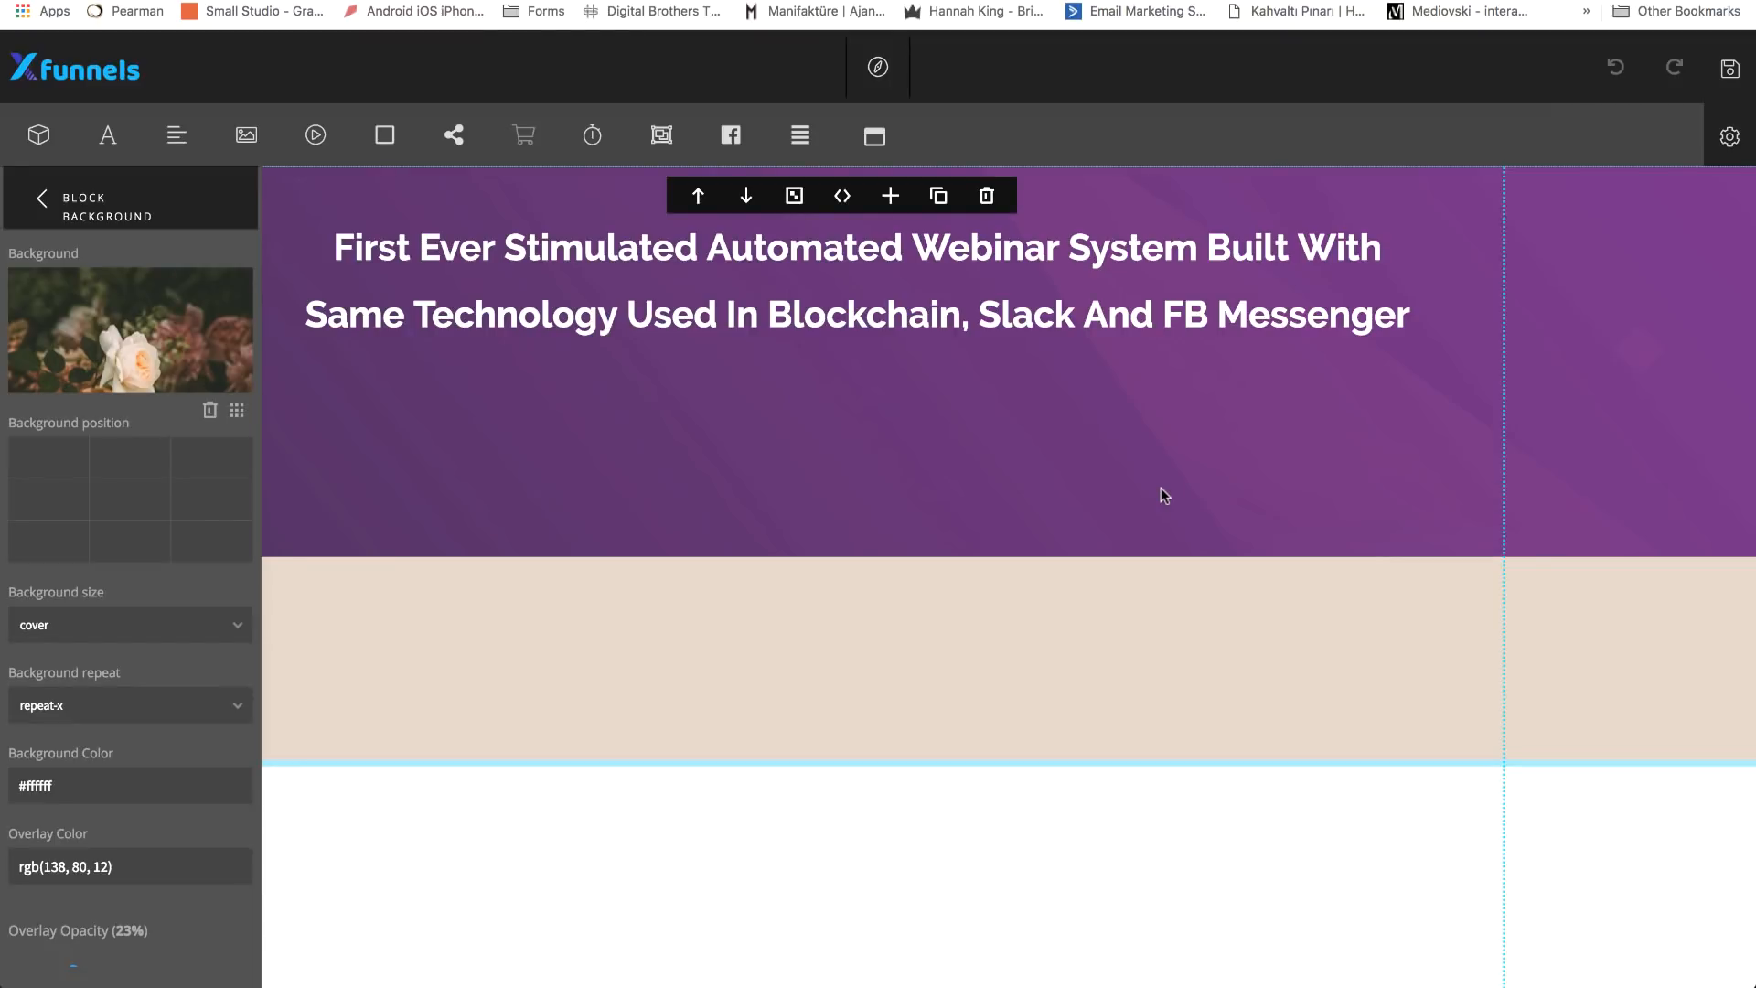
click(48, 197)
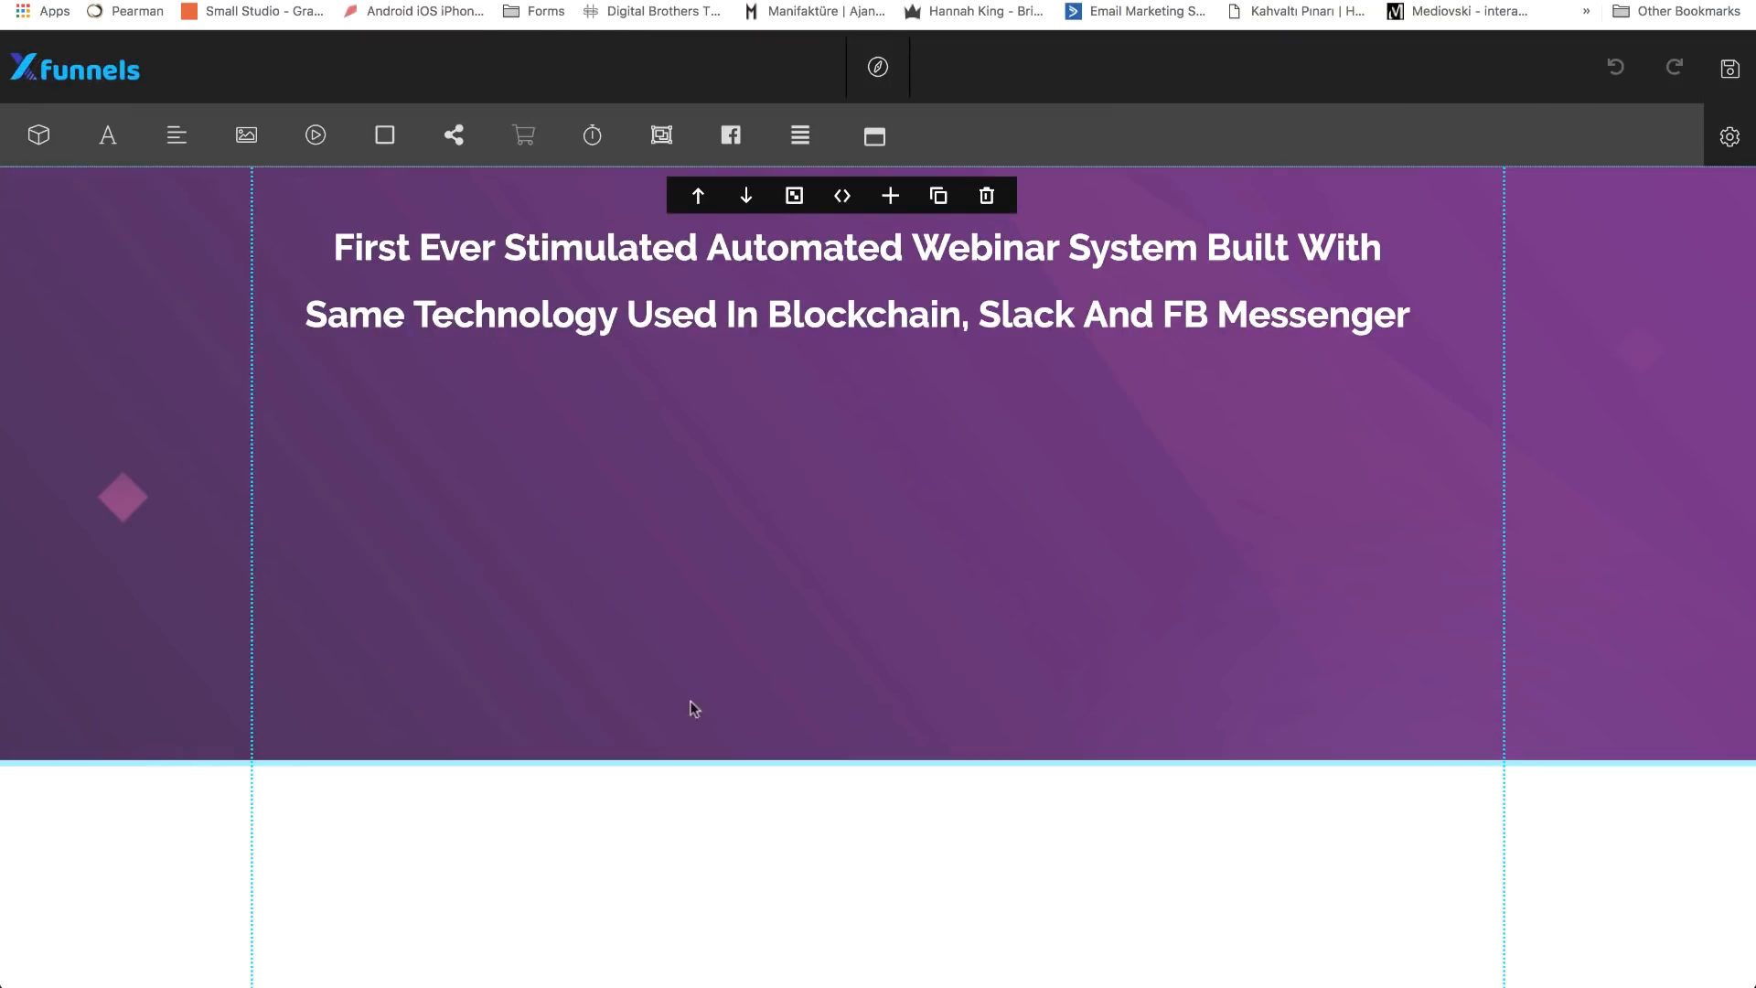
- Make the purple banner block taller by extending its lower edge further down the page
drag(755, 763, 753, 924)
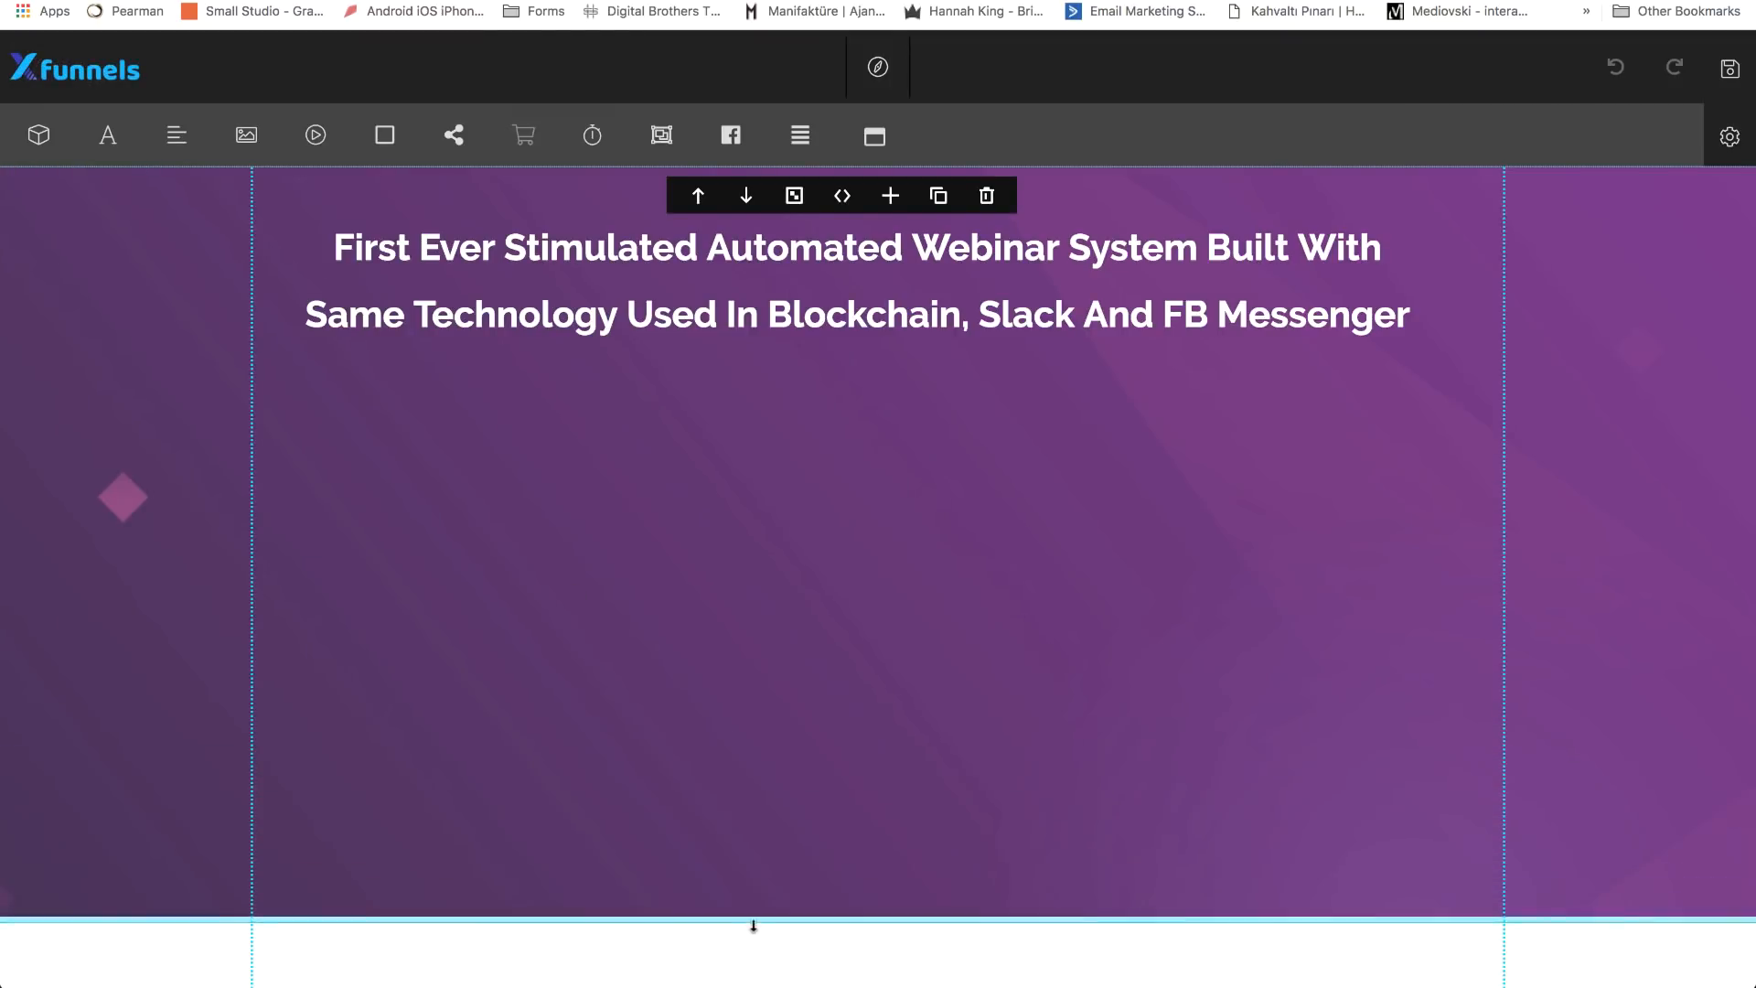
scroll(838, 729, down, 3)
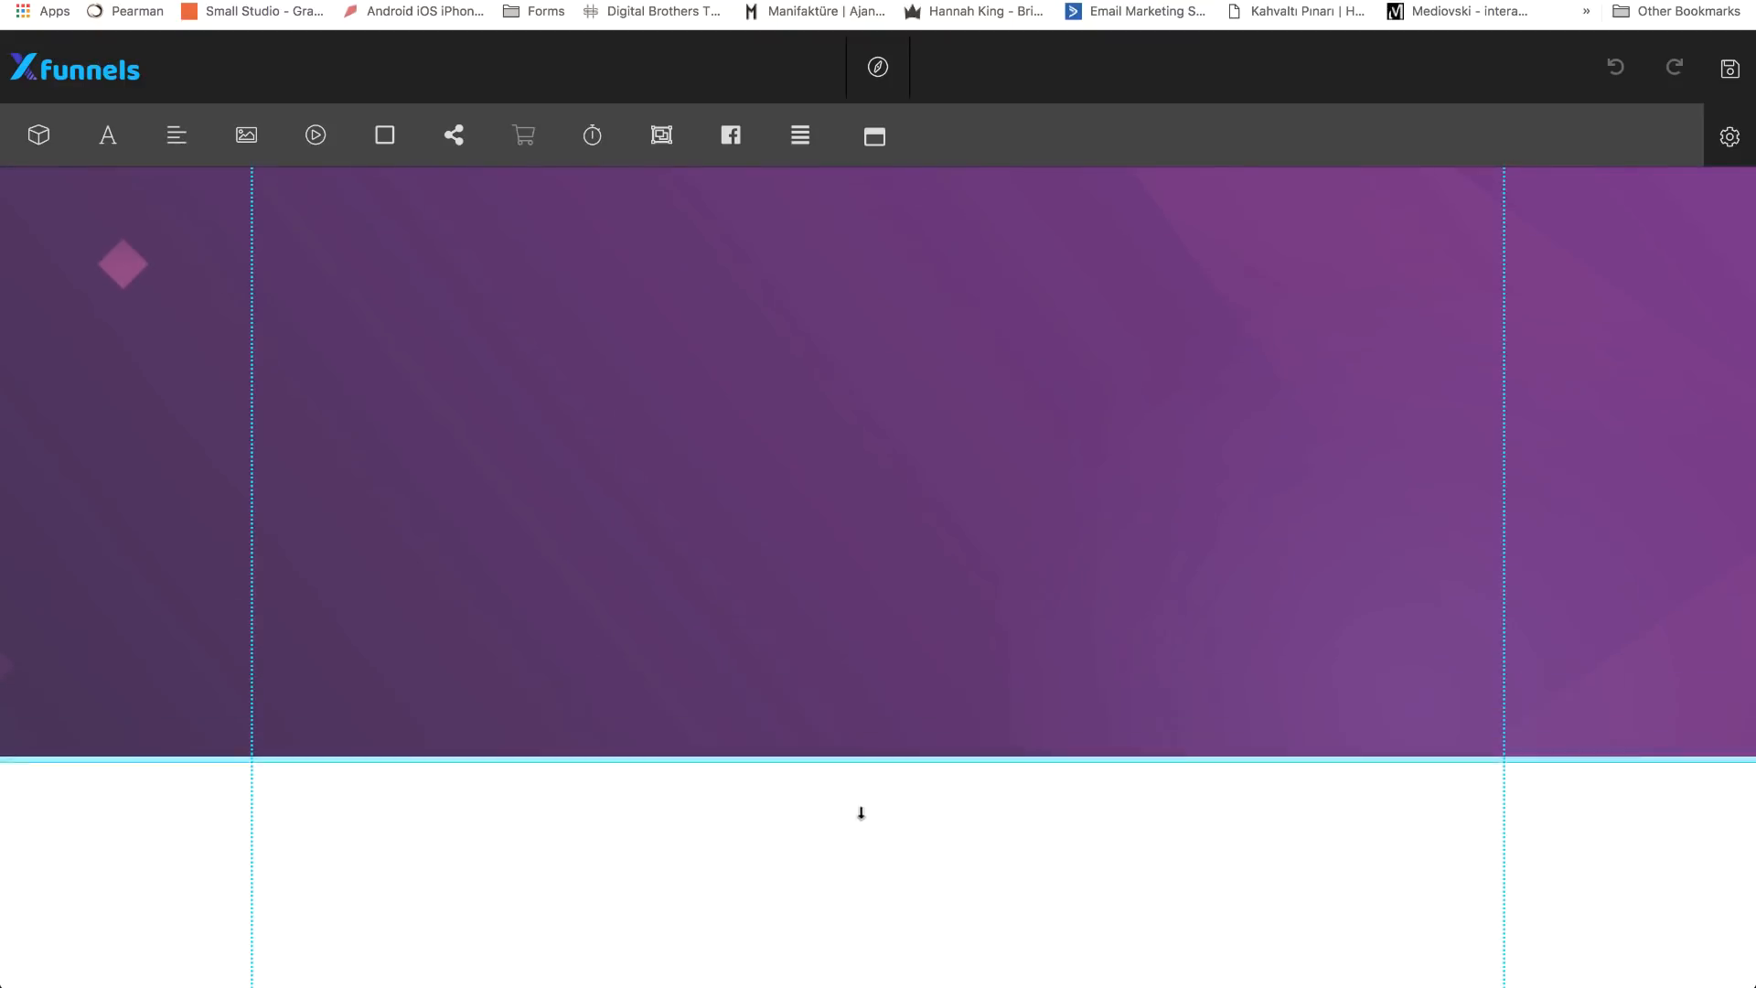
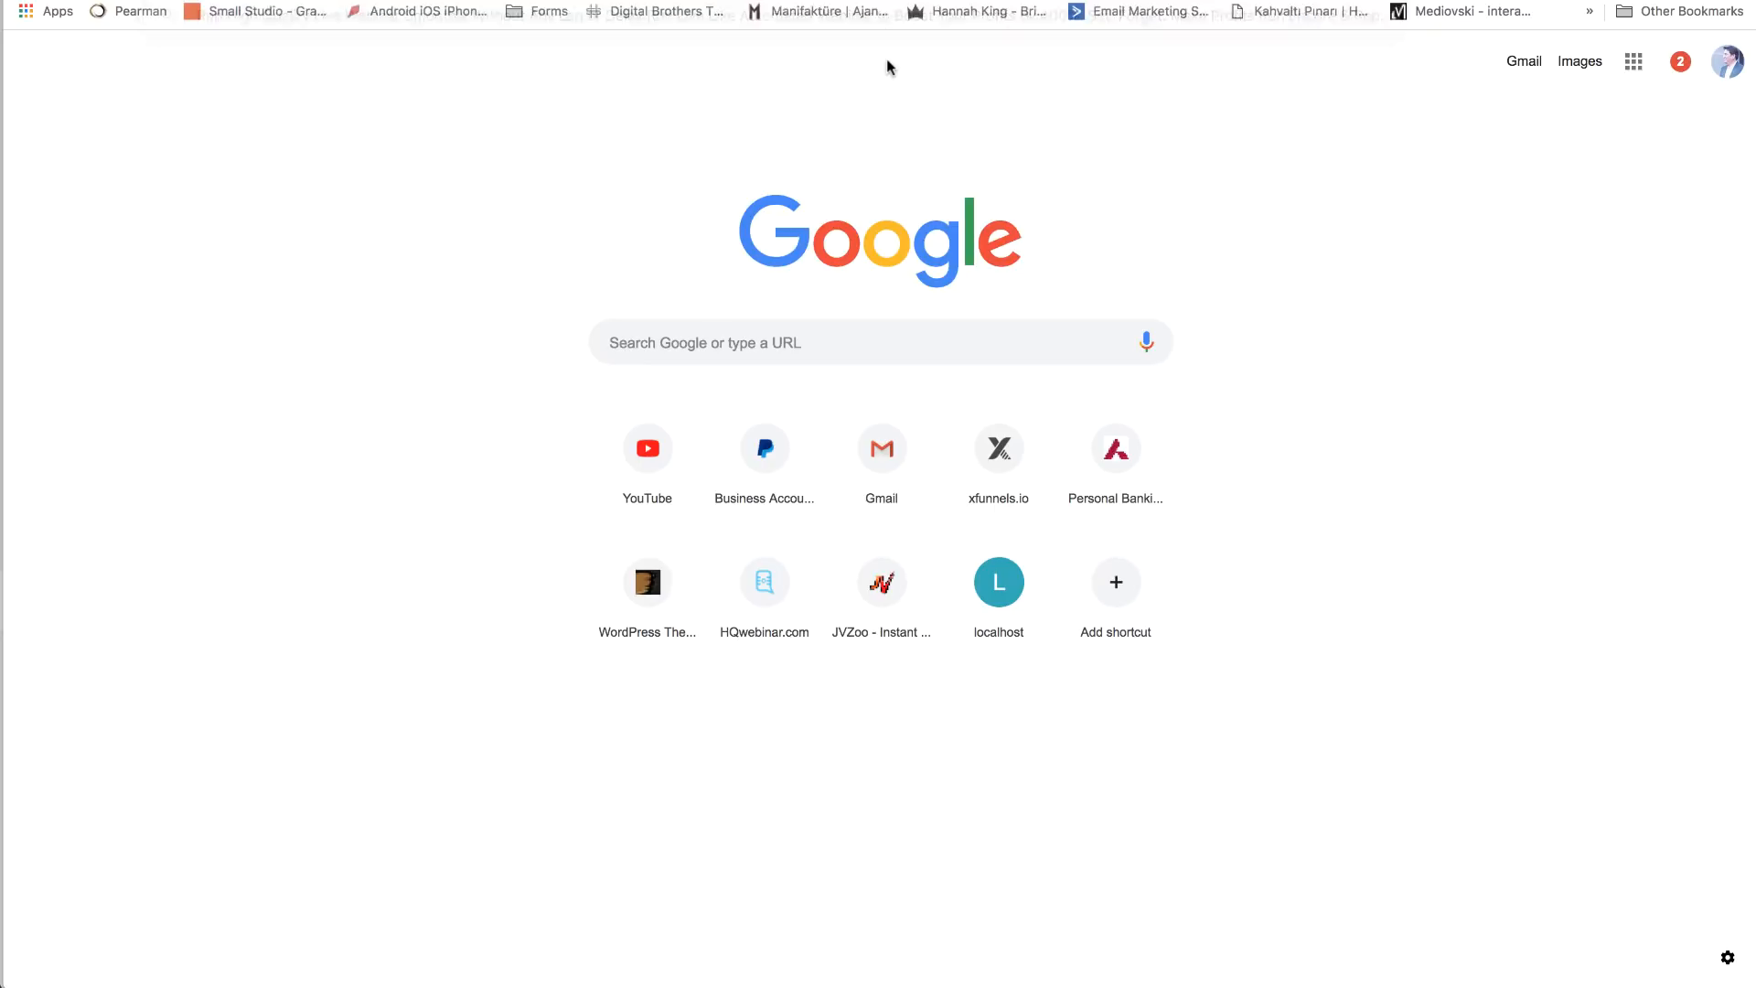
- Switch to Sublime Text and replace the open document's content with the copied list of webinar feature lines
key(super+Tab)
key(super+a)
text(Run High Quality Live Webinar Smoothly Without Any Lag or Delay Run Live Like Automated Webinar to Boost Your Profits by 400%. Set. Forget. Make Profits Run Encore & Replay with Confidence Run Paid Webinars Where You Can Charge Attendees Complete Step-by-Step Video training and tutorials Newbie Friendly & Fully Cloud-Based Software Integration with Zapier)
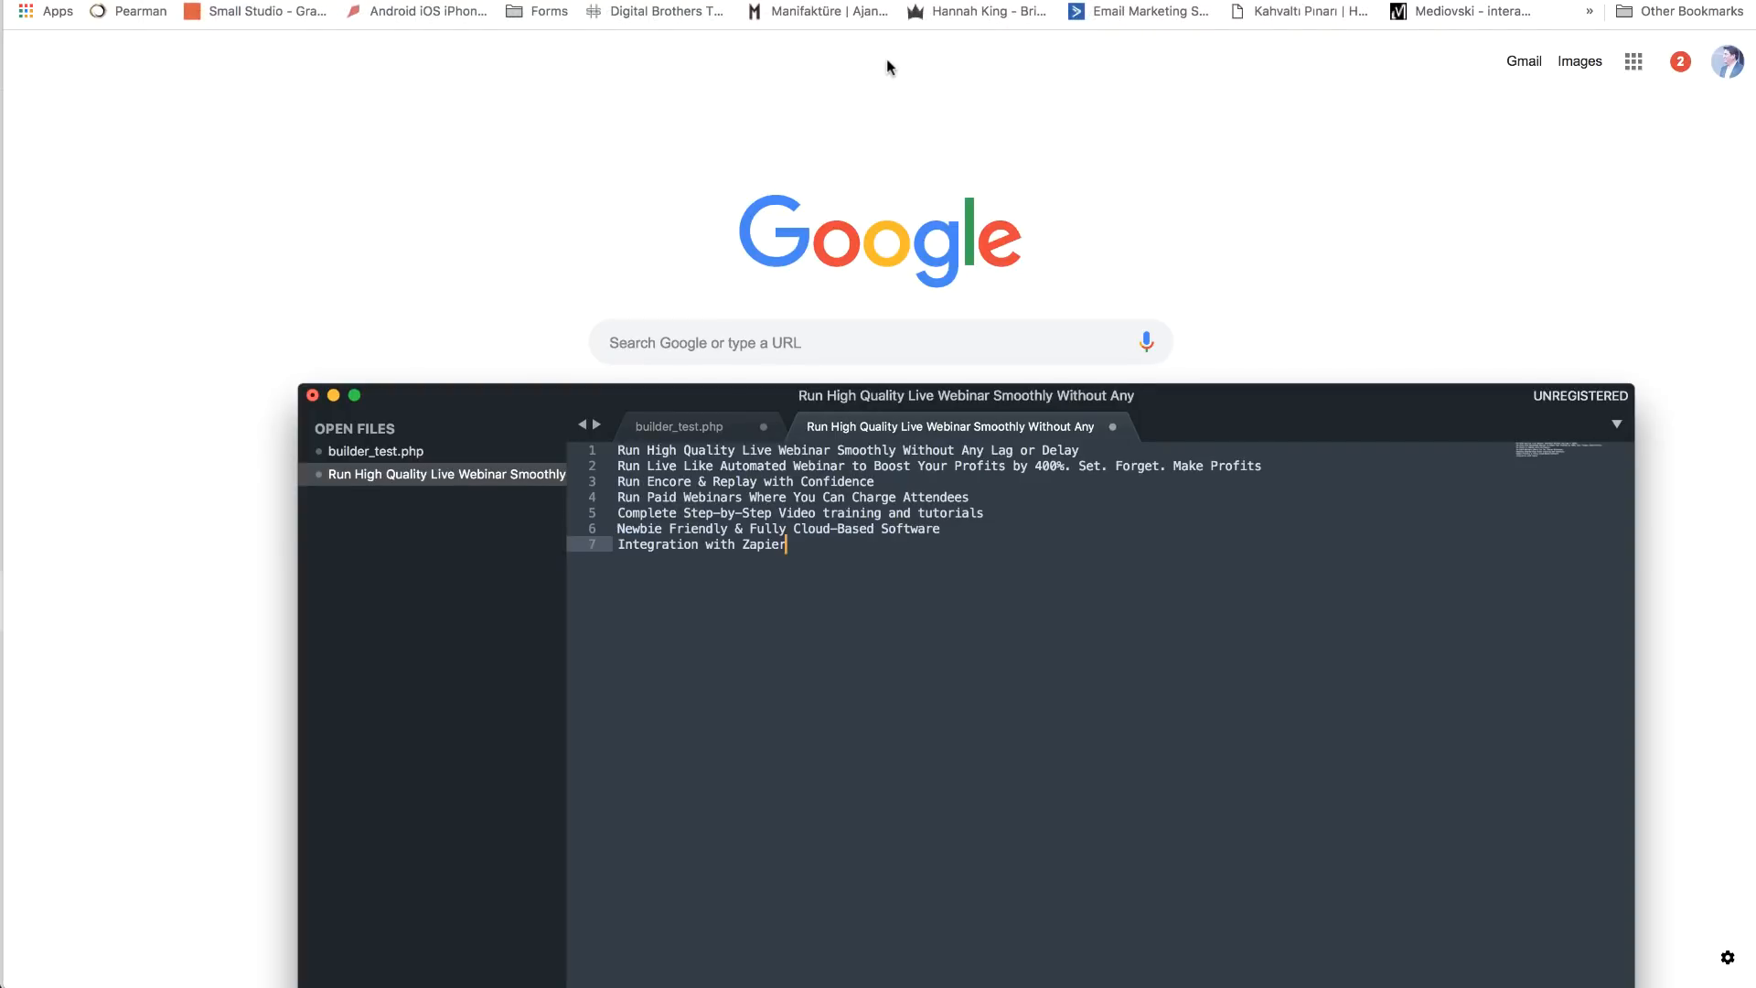
- Select the first line of the text document, "Run High Quality Live Webinar Smoothly Without Any Lag or Delay"
click(1112, 454)
key(super+shift+Left)
key(super+x)
key(super+z)
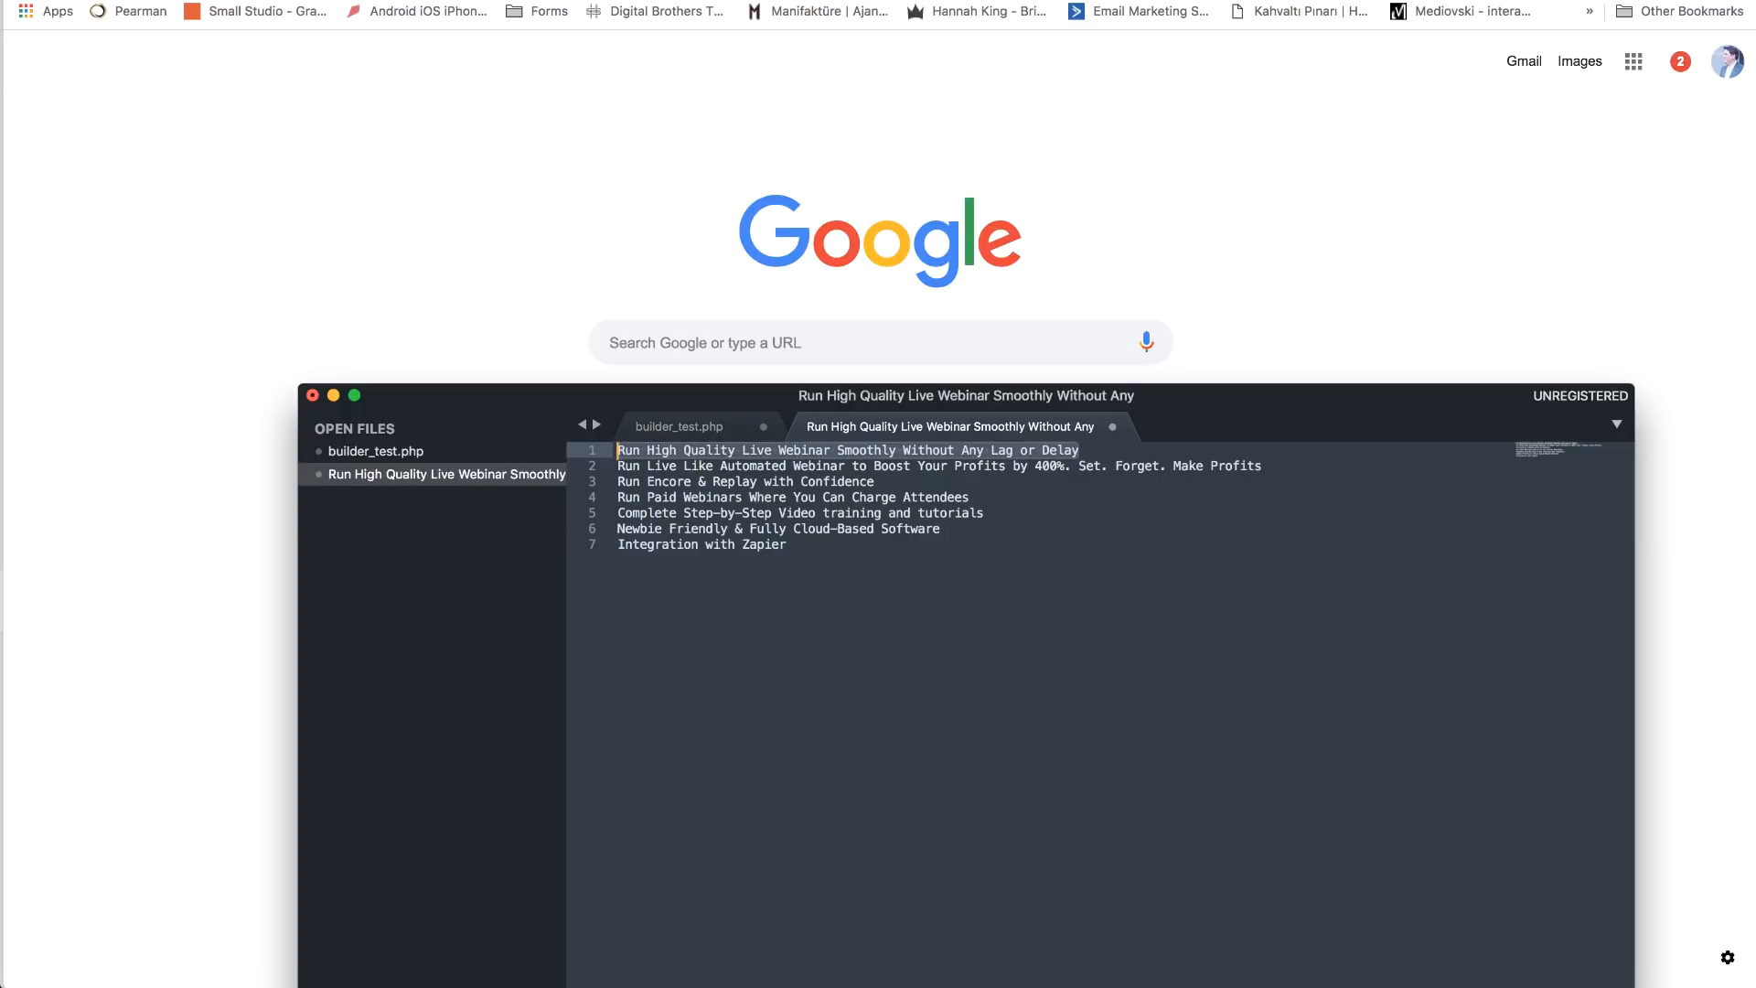
click(1078, 465)
key(Up)
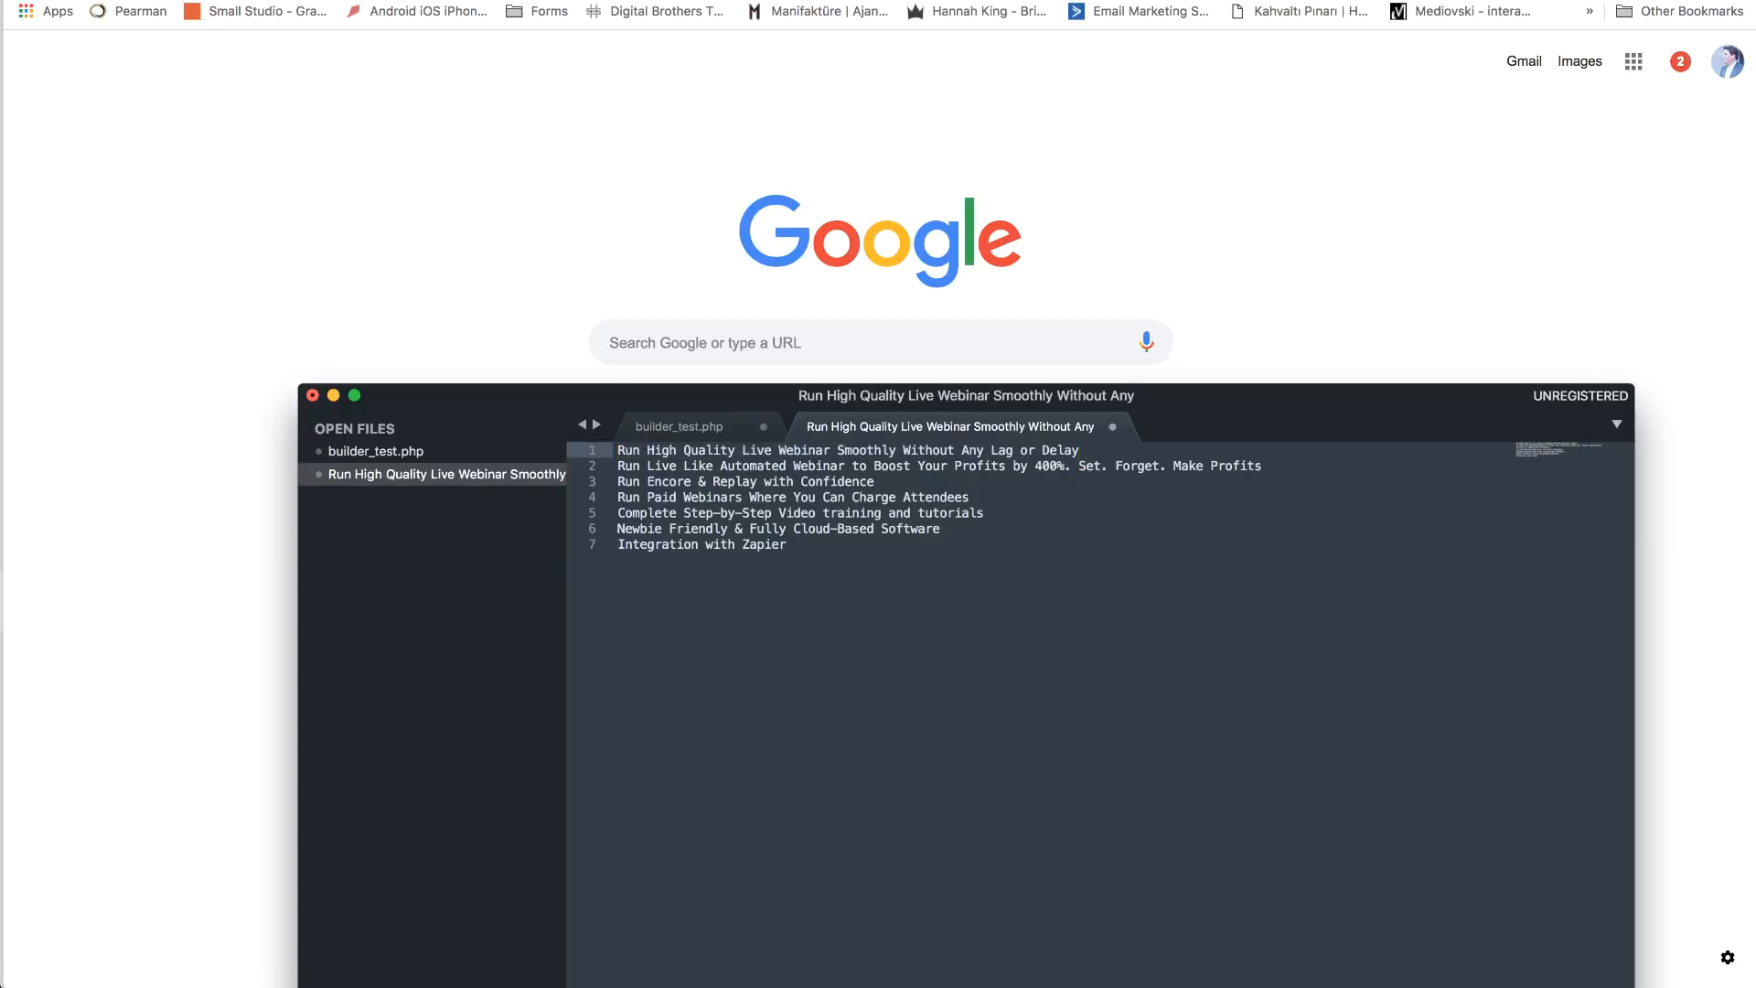
key(super+shift+Left)
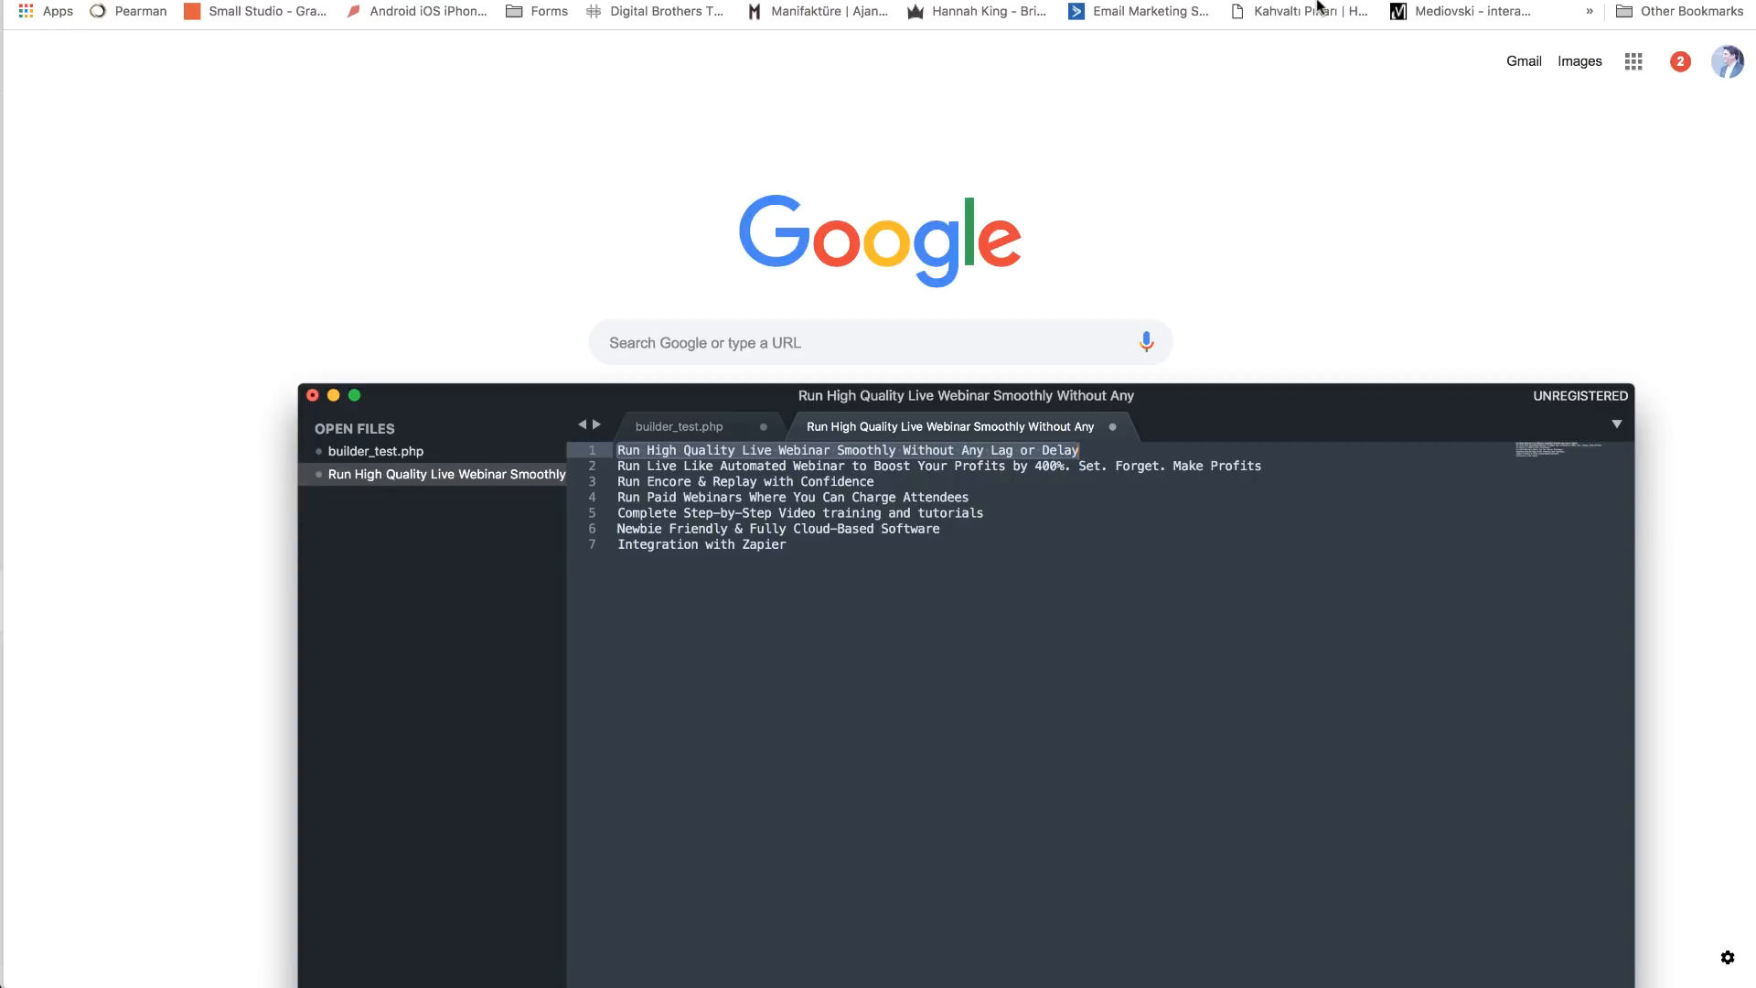
key(super+Tab)
key(super+l)
key(super+v)
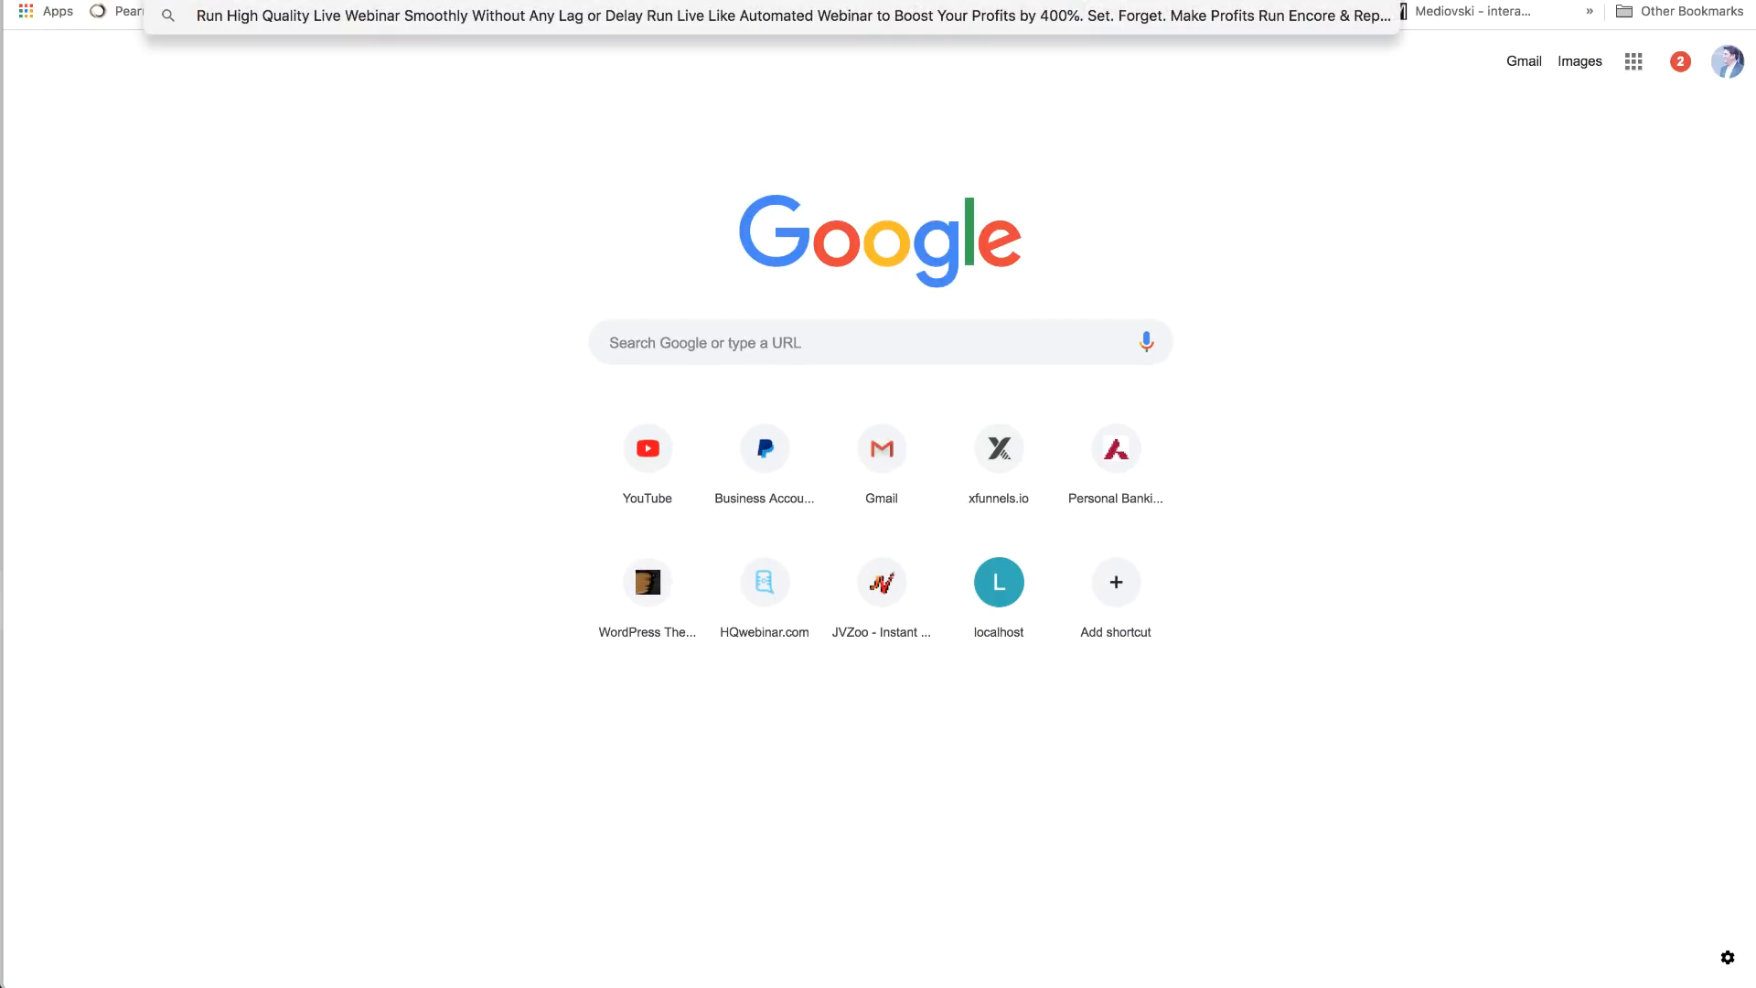
key(Escape)
- Copy the selected first line, check it in the browser's address bar, and paste it as the second bullet in the Xfunnels list
key(super+Tab)
key(super+Tab)
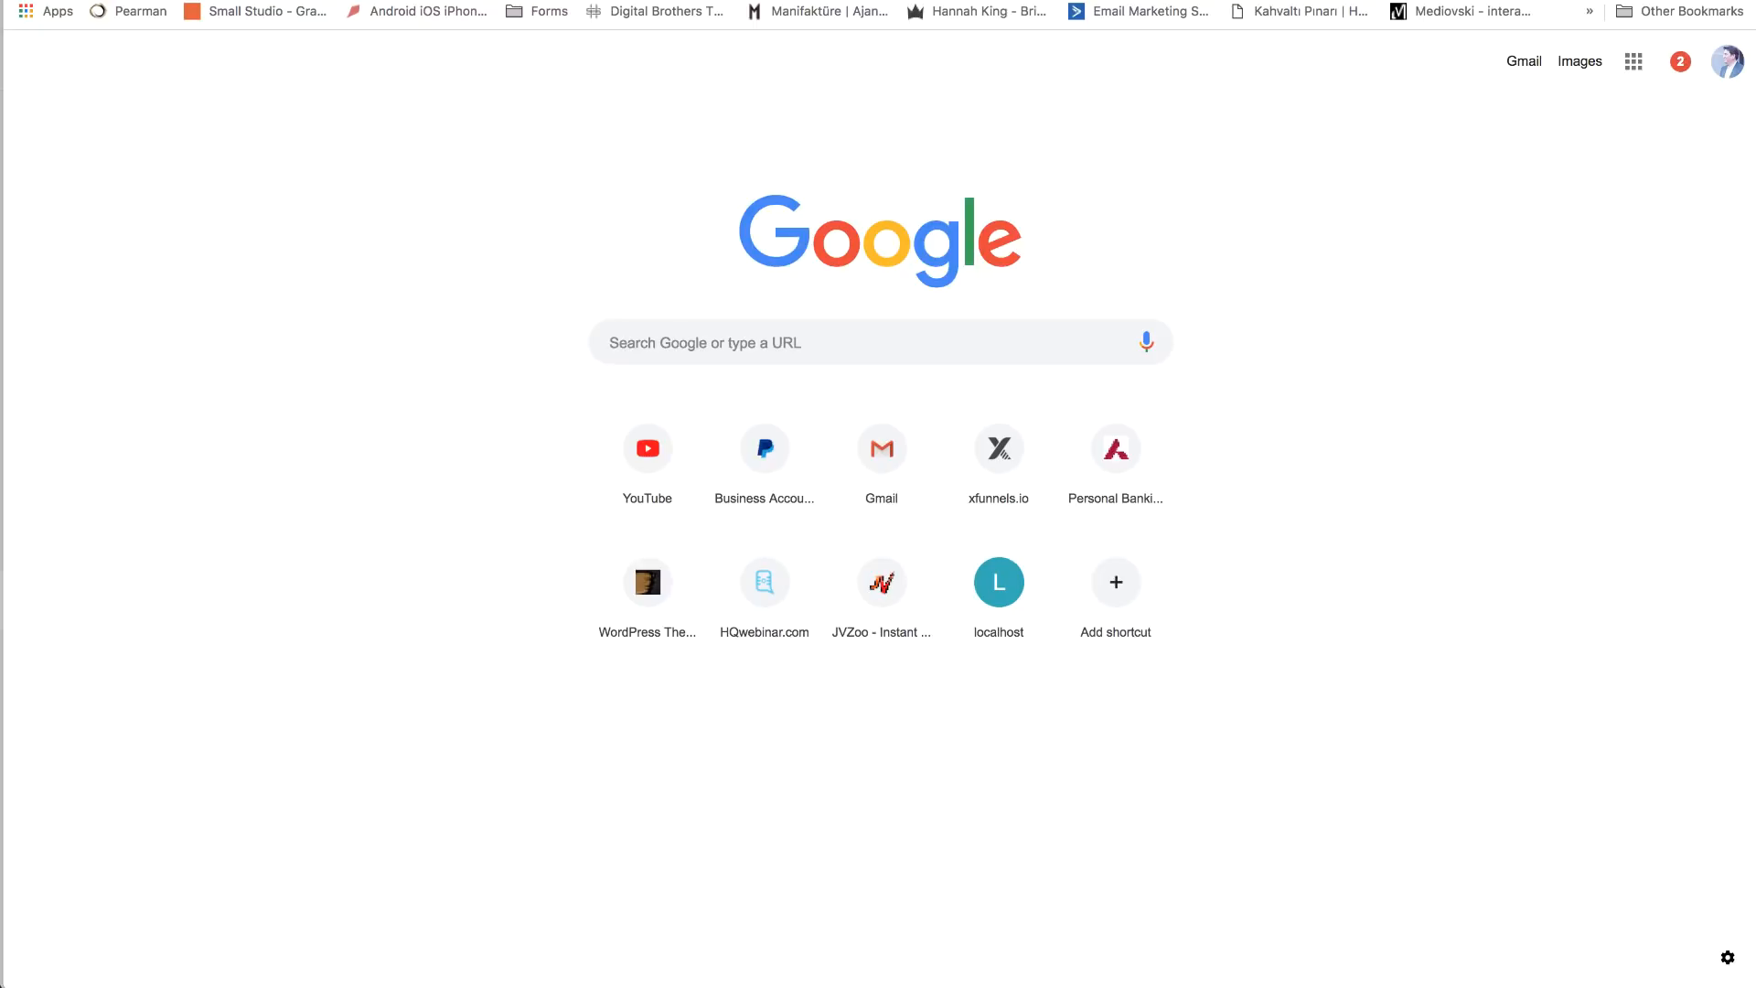
key(super+l)
key(super+v)
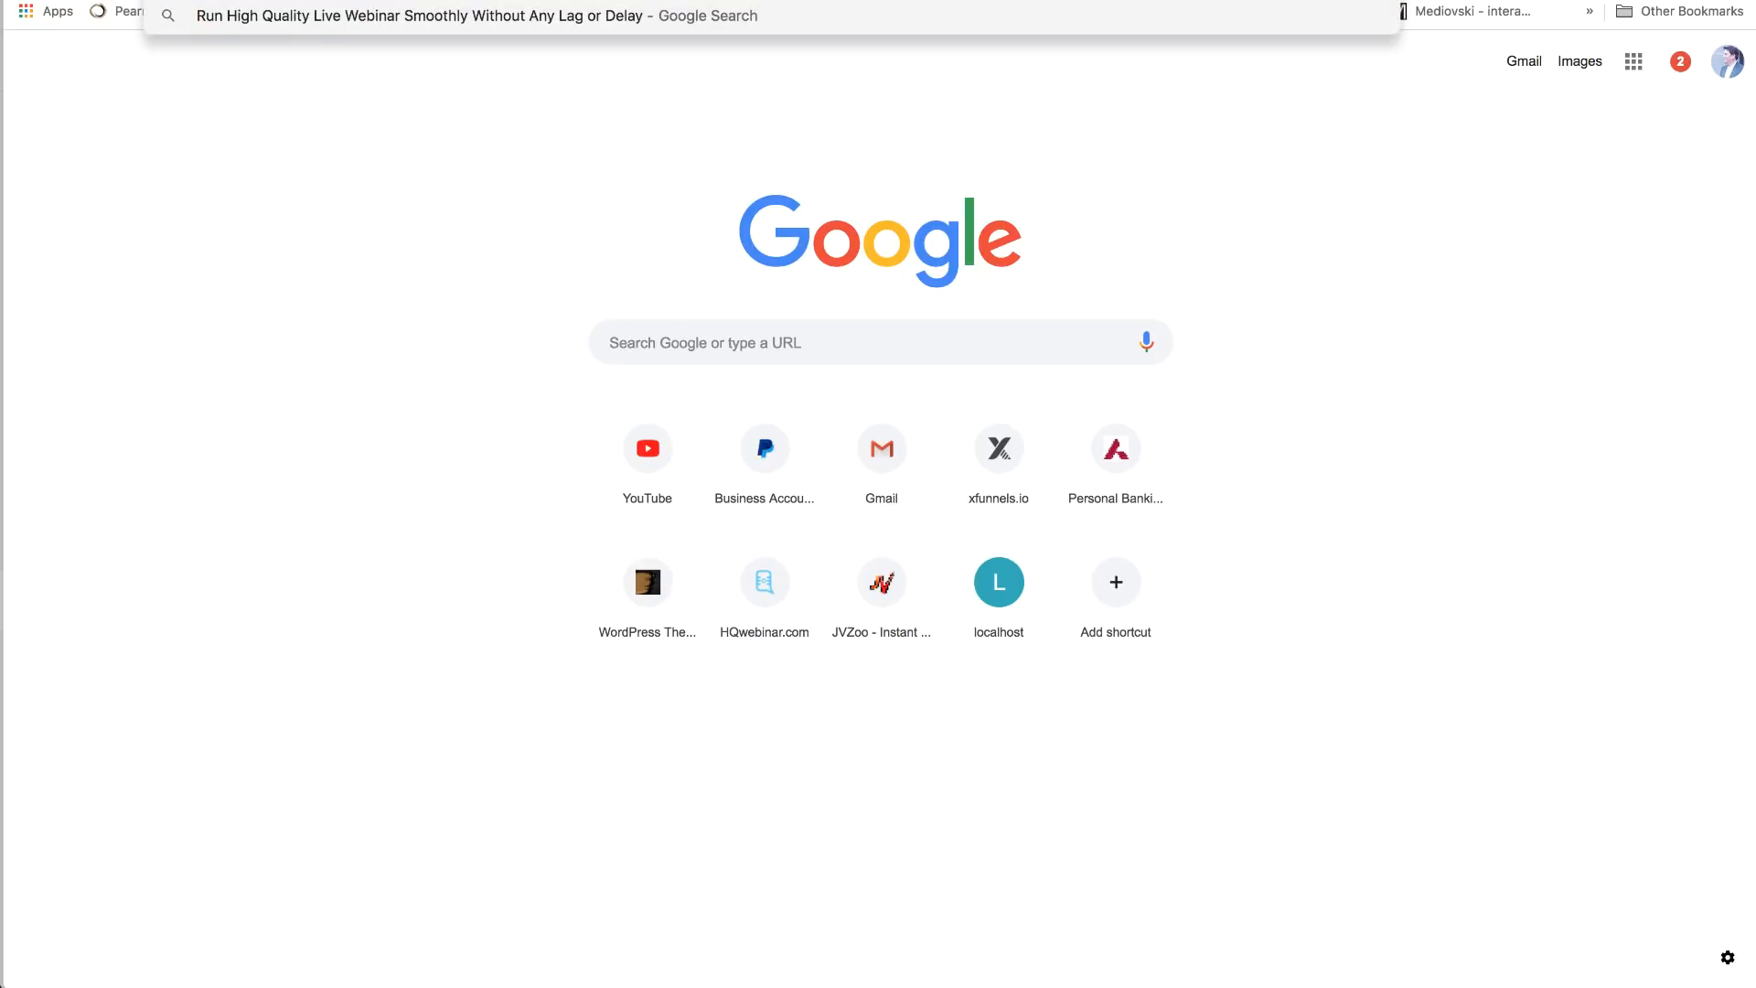
click(1360, 153)
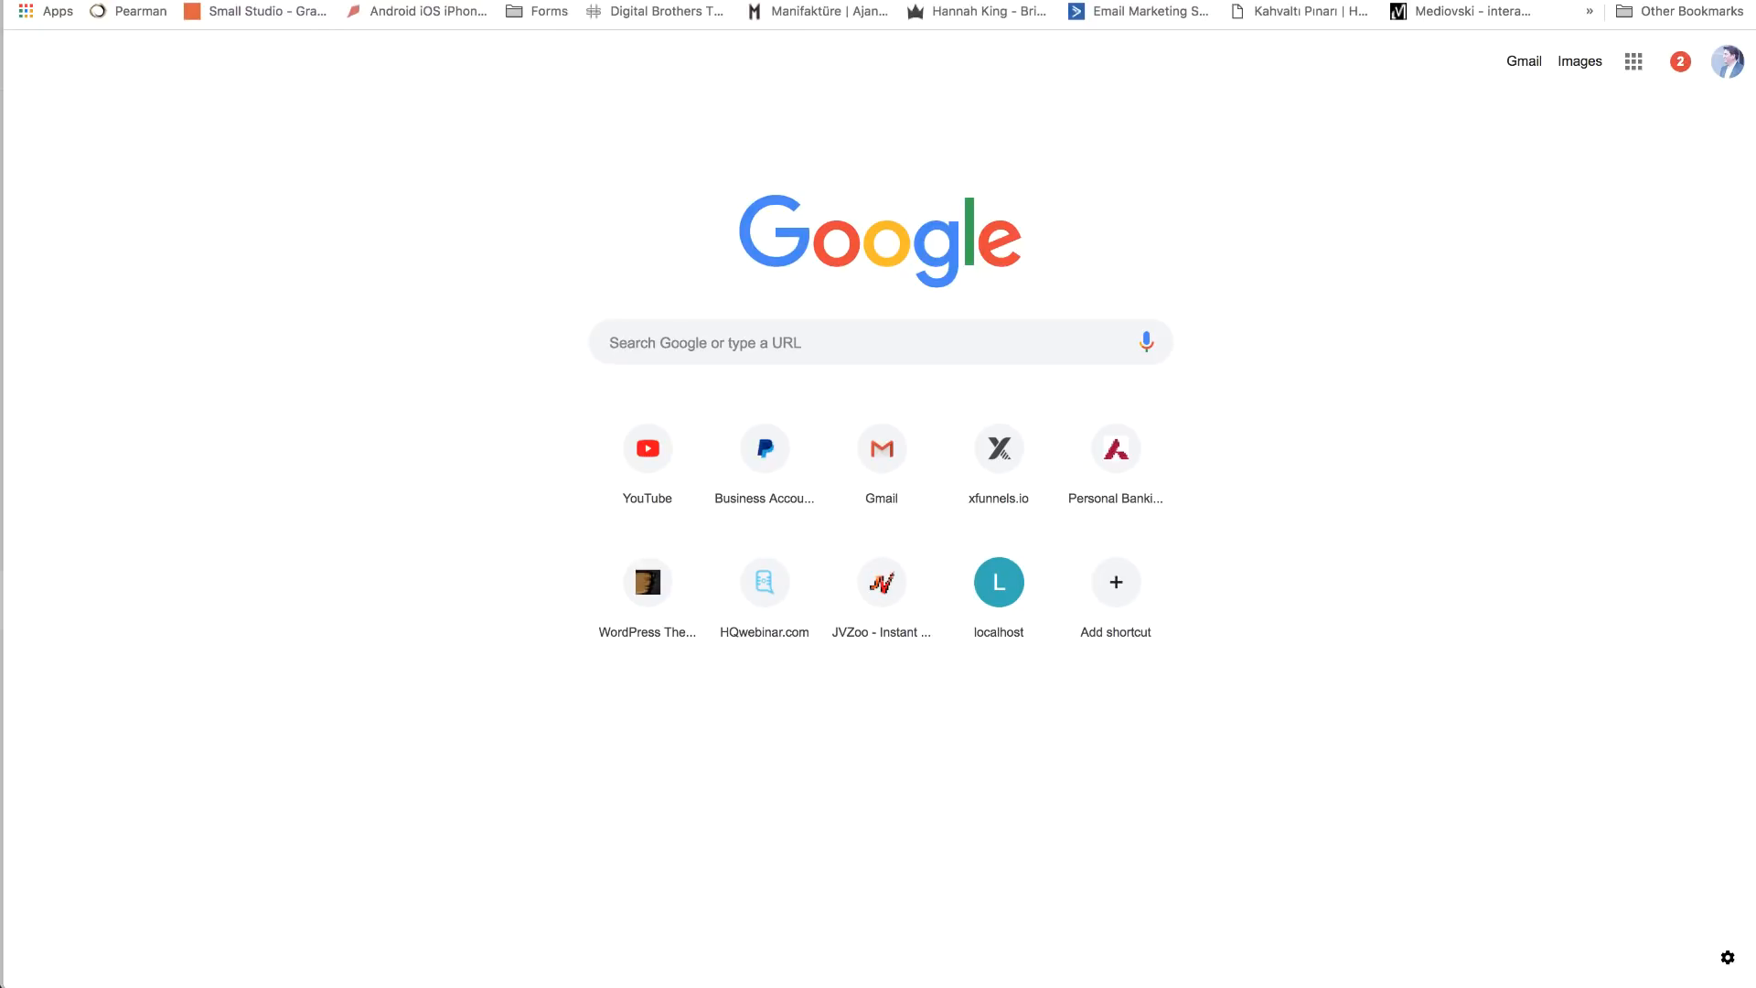
key(super+w)
key(super+v)
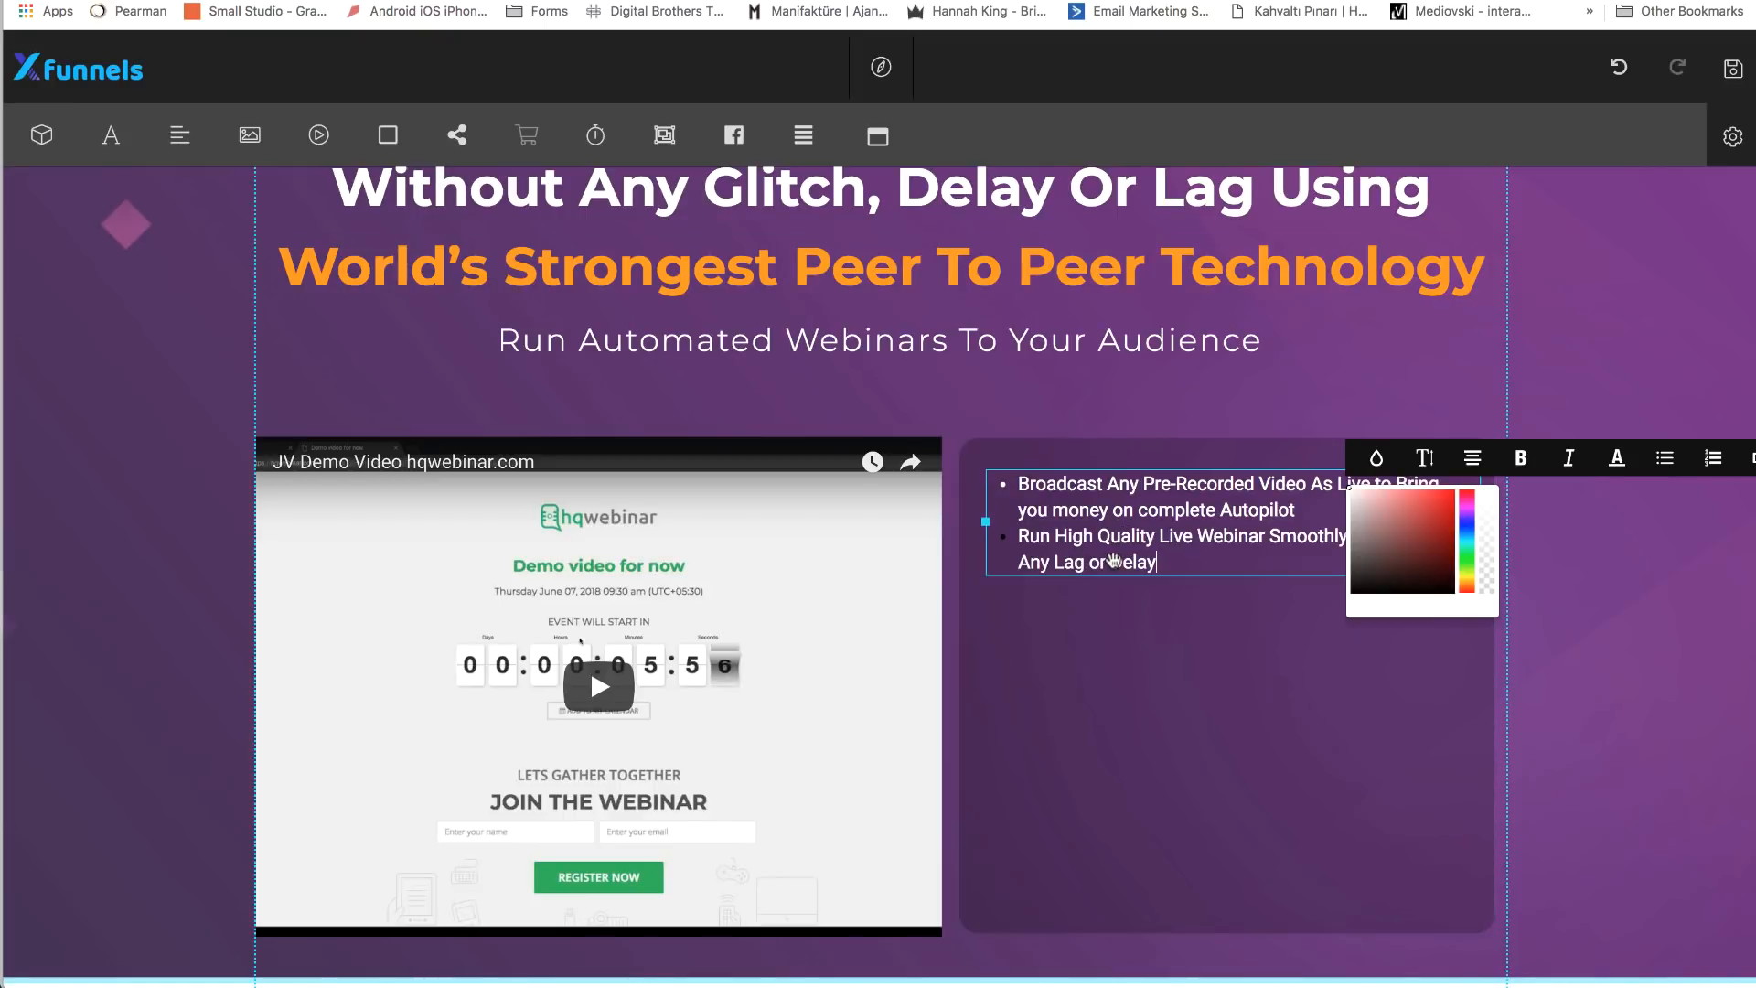
- Add the document's second line, "Run Live Like Automated Webinar to Boost Your Profits by 400%. Set. Forget. Make Profits", as the third bullet
key(Return)
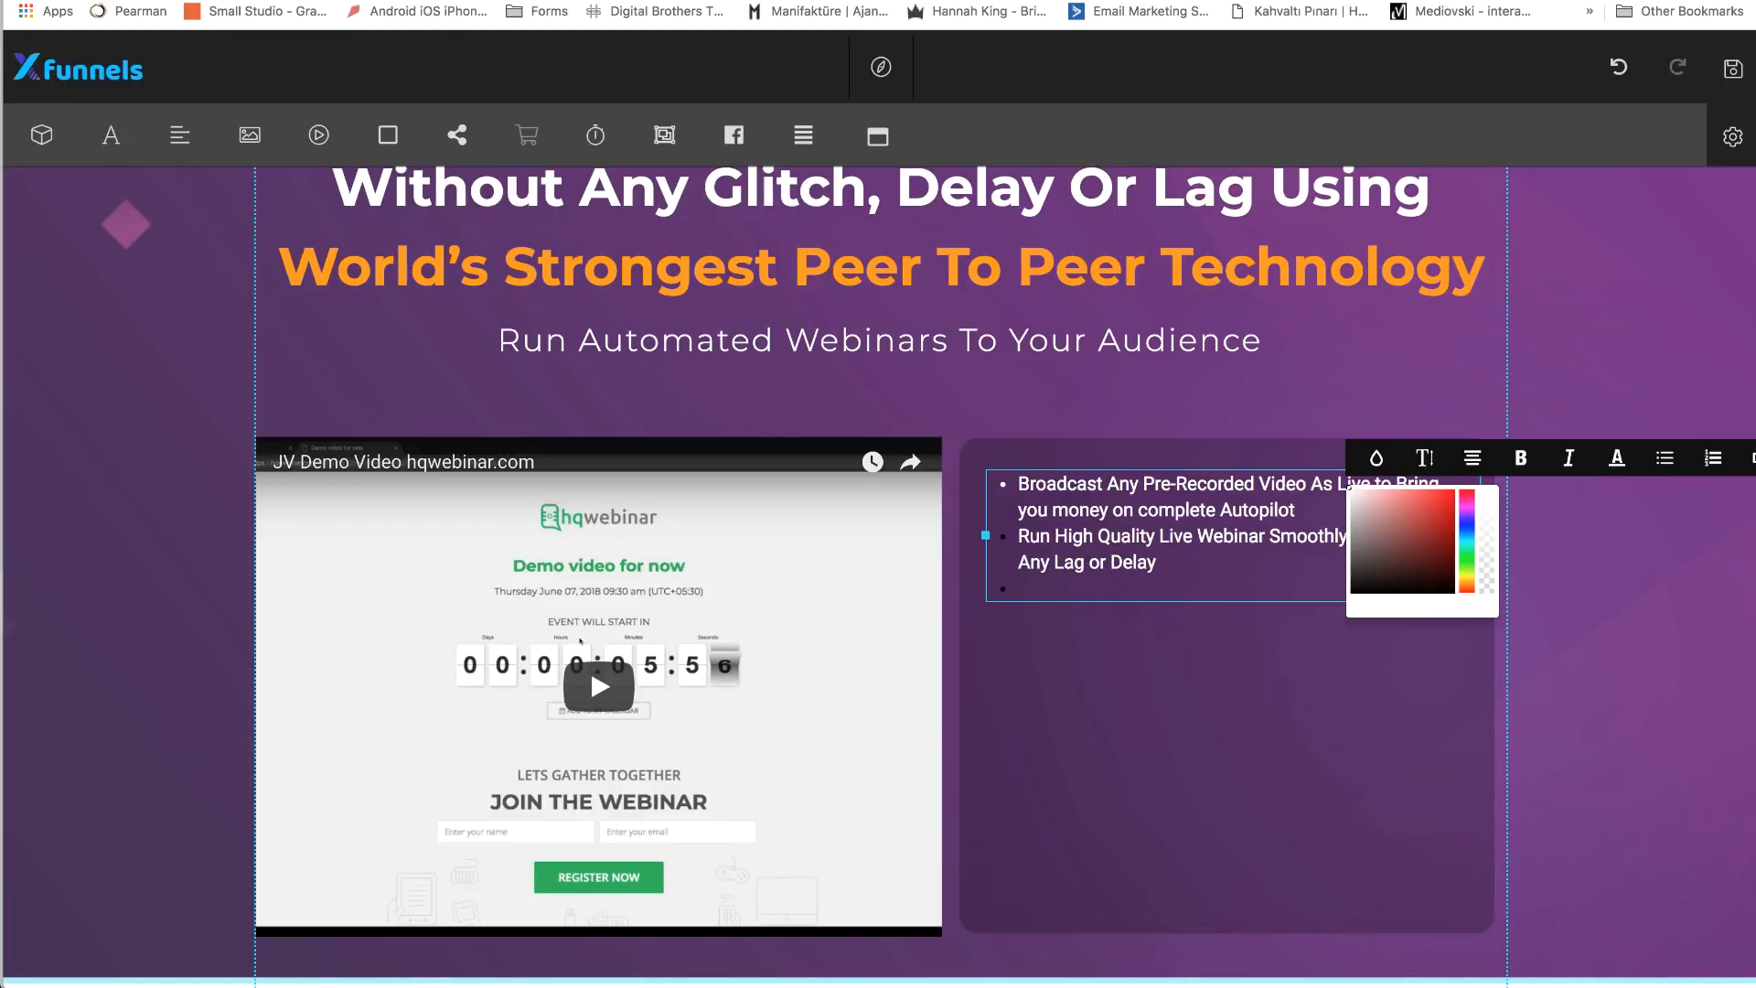
key(super+Tab)
triple_click(1082, 472)
key(super+c)
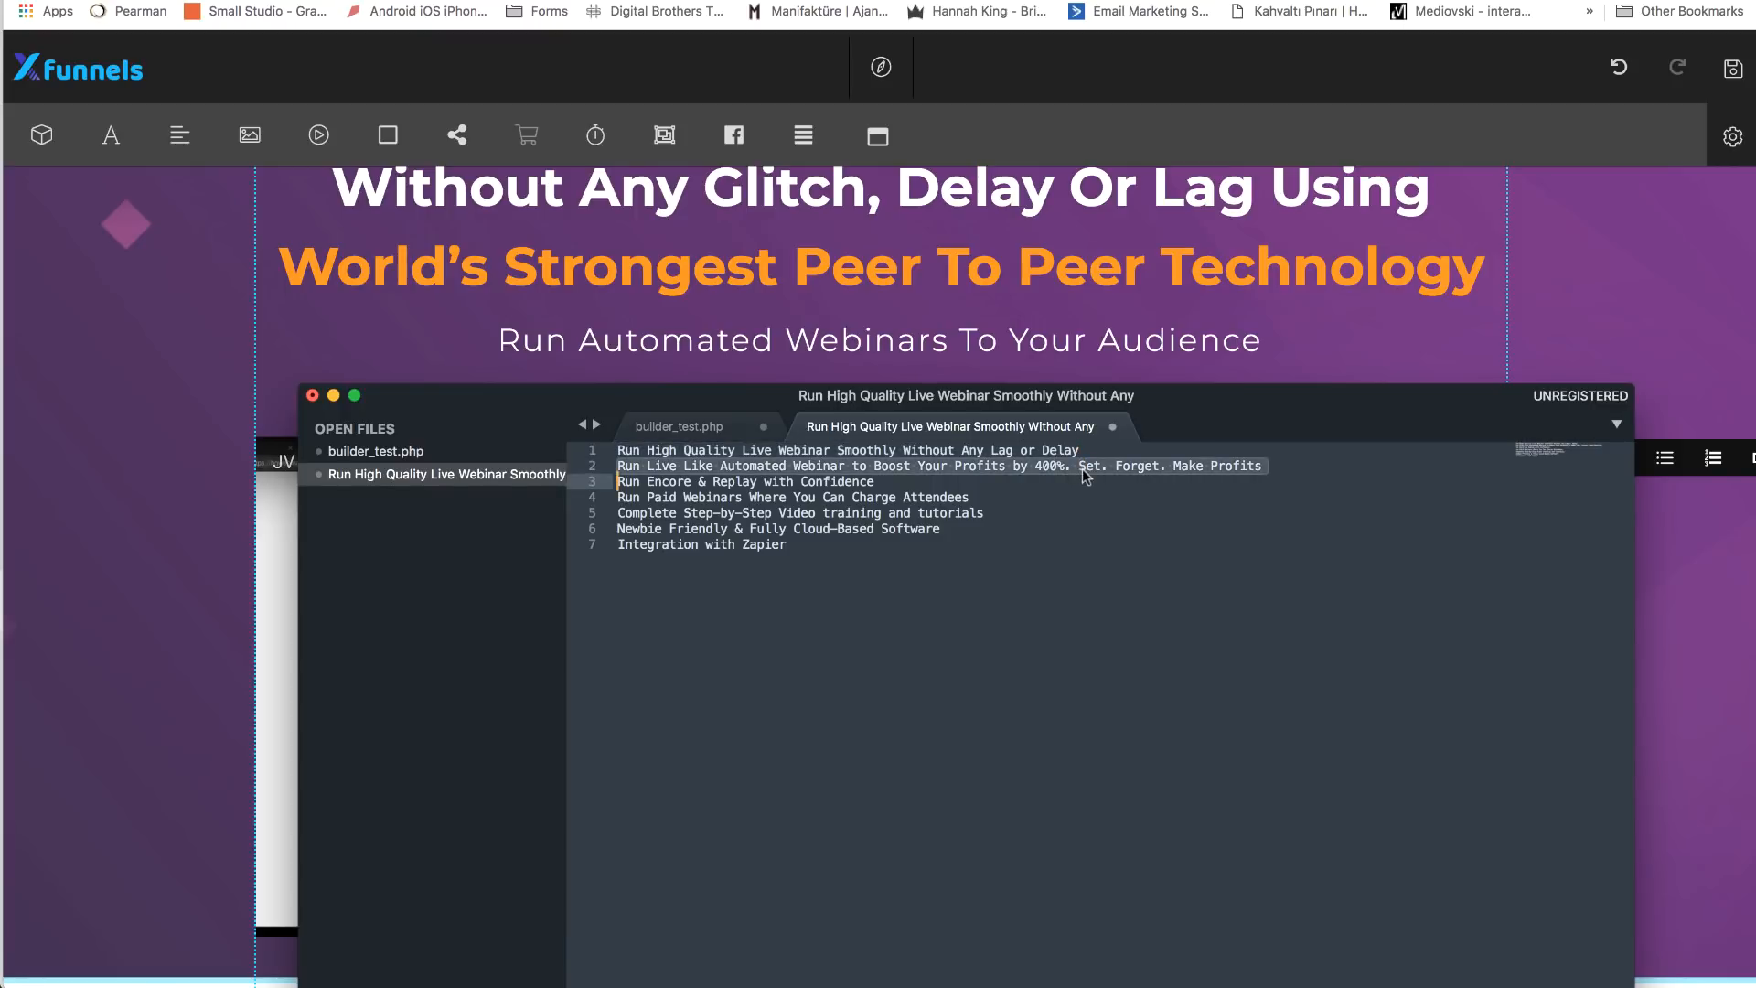
key(super+Tab)
key(super+t)
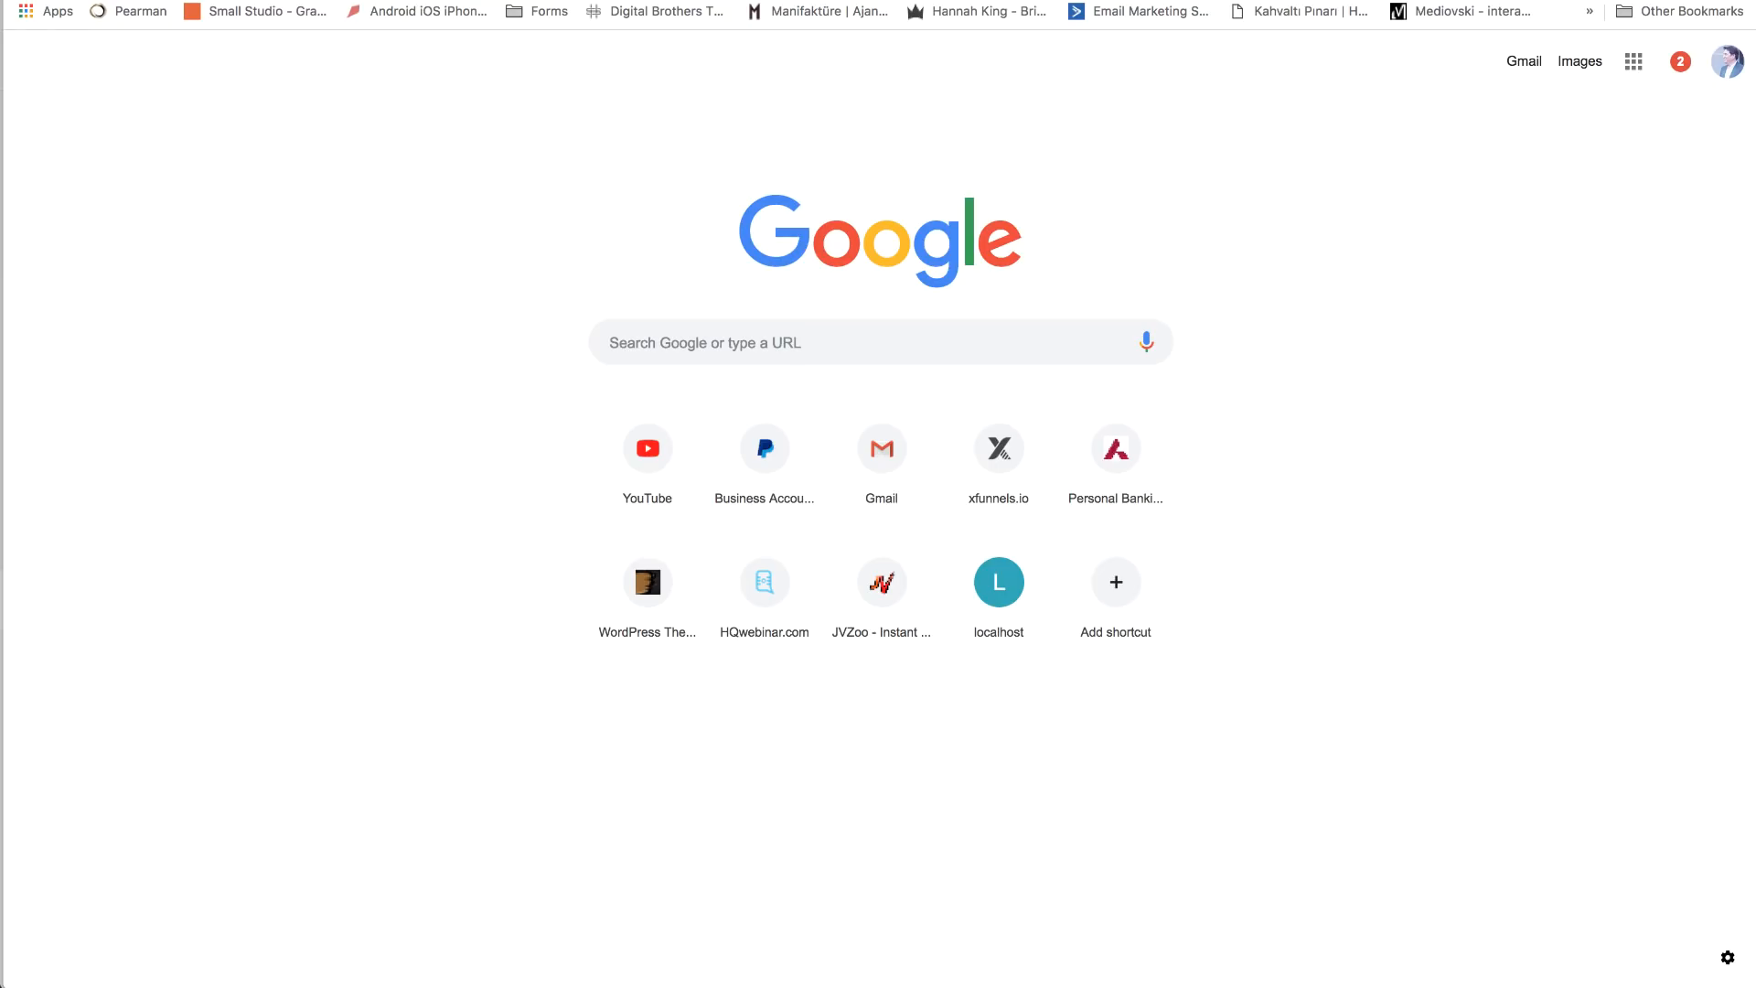
key(super+v)
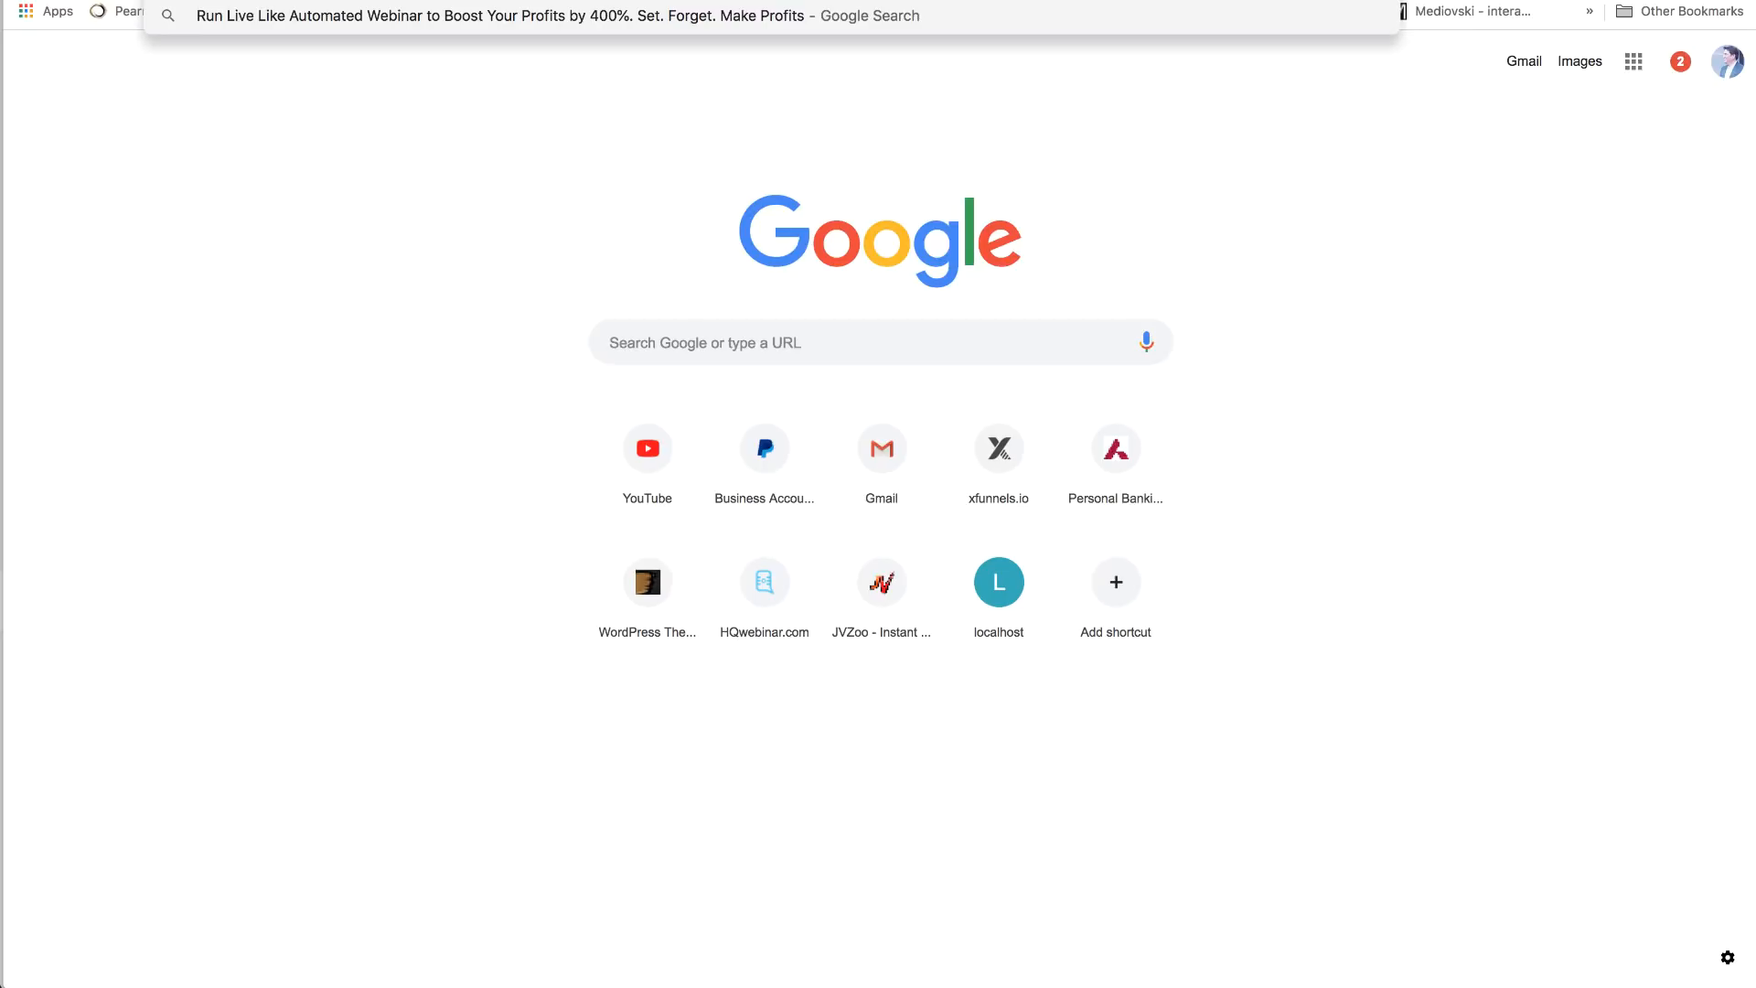
key(super+w)
key(super+v)
- Copy the third line, "Run Encore & Replay with Confidence", from Sublime Text and paste it into a new browser tab's address bar
key(shift+Return)
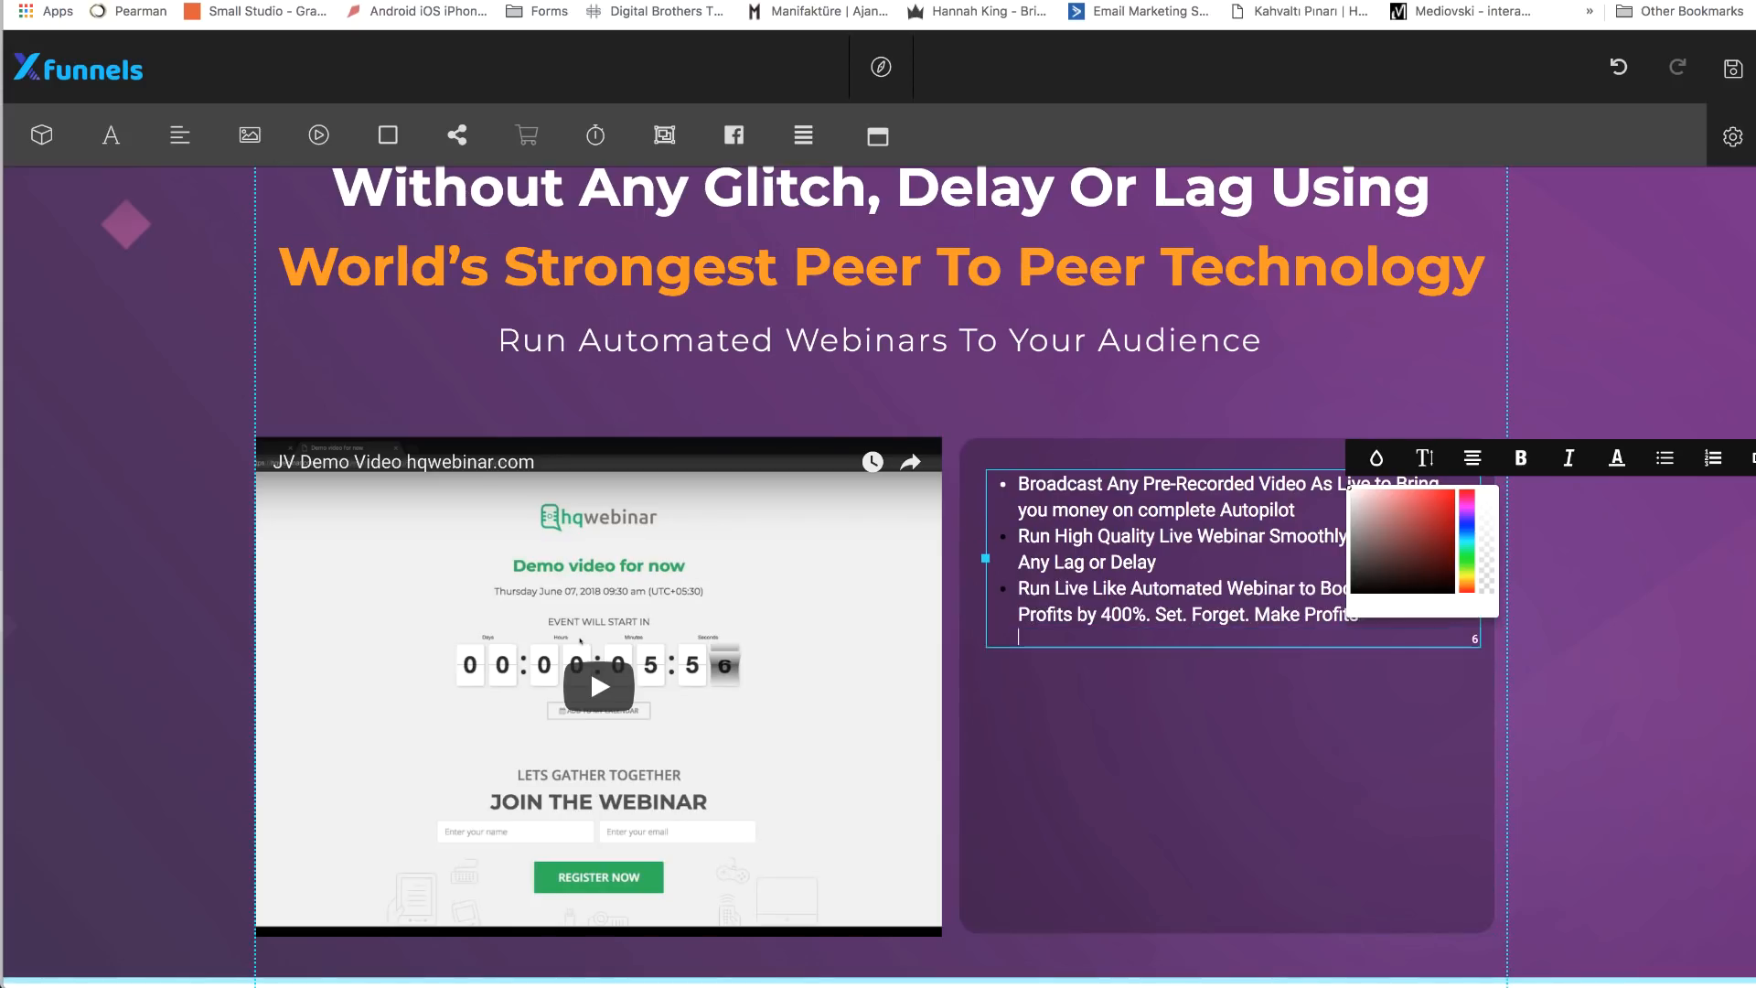
key(super+Tab)
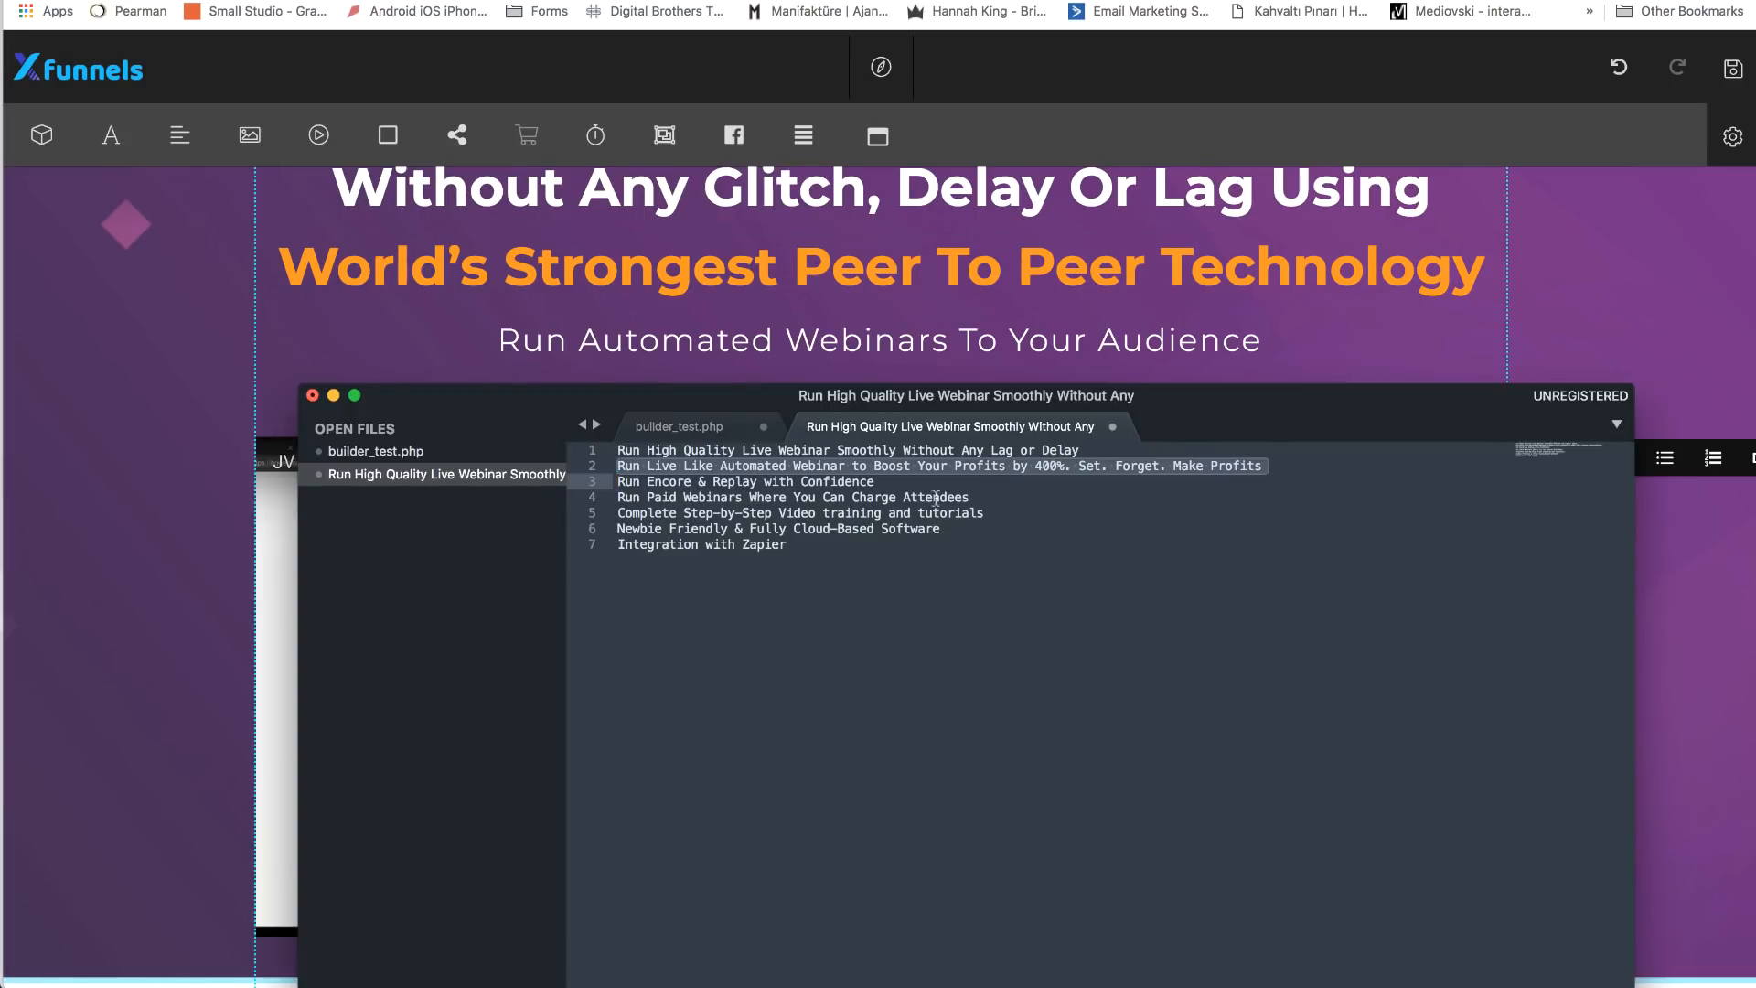
key(Right)
key(shift+super+Right)
key(super+c)
key(super+Tab)
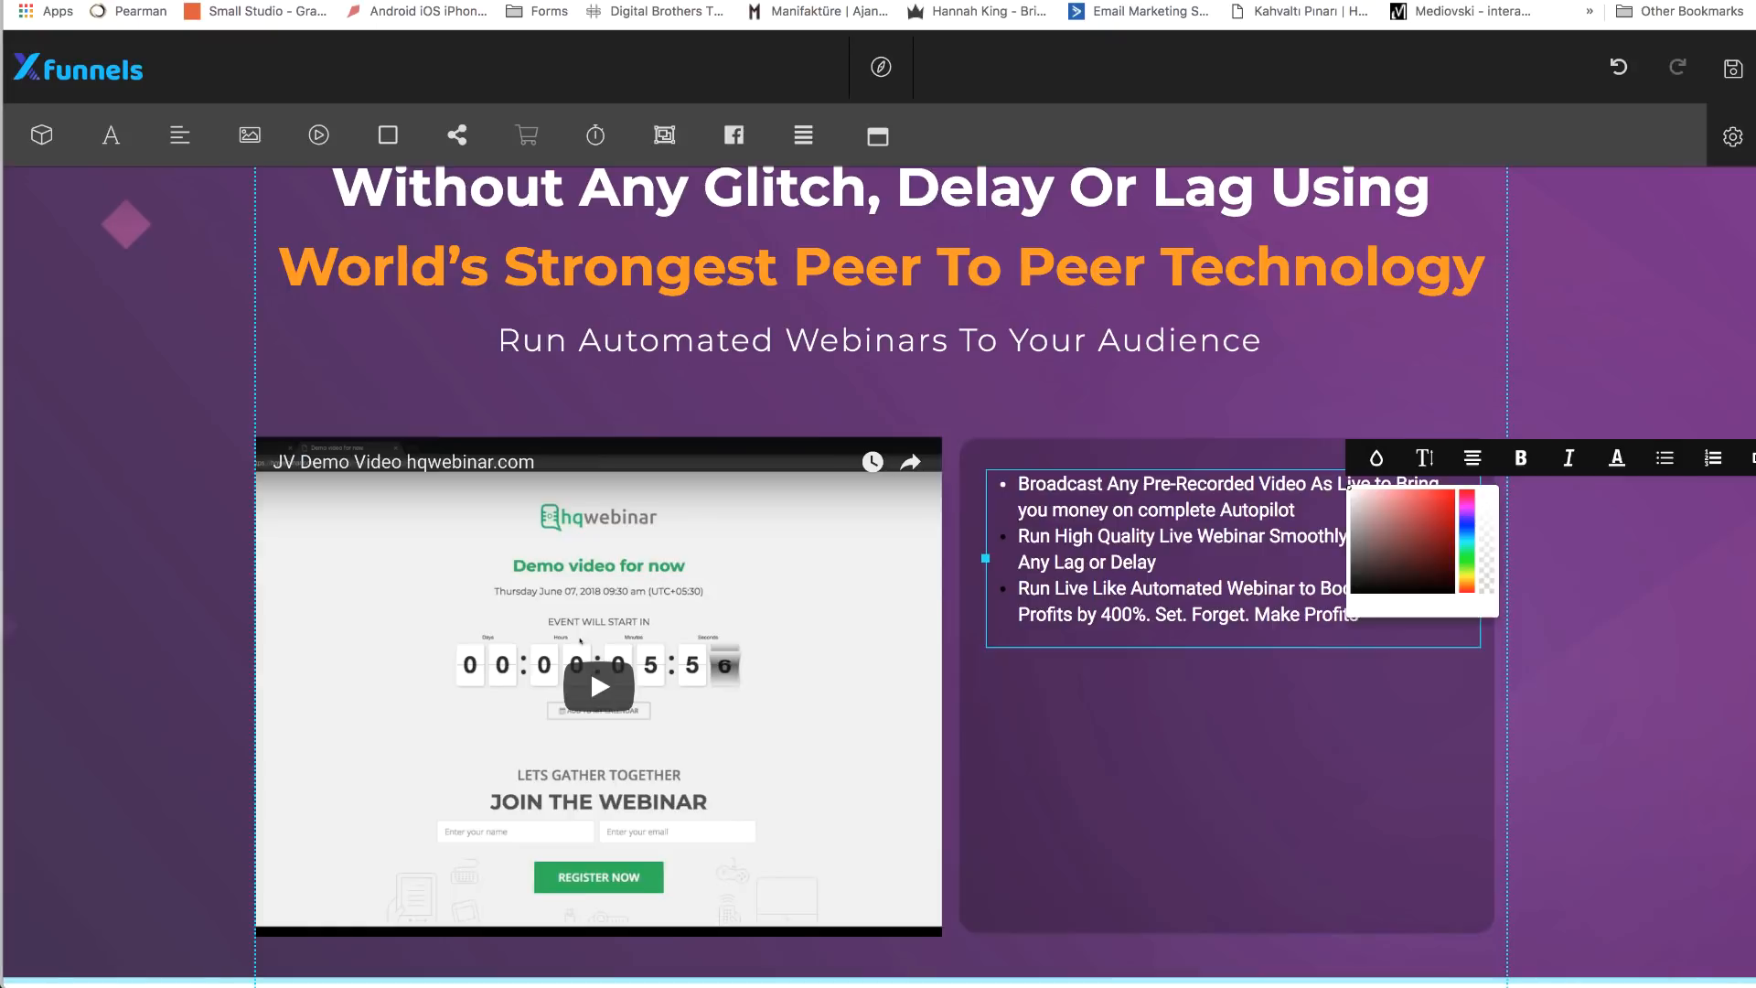
key(super+Tab)
key(super+Tab)
key(super+t)
key(super+v)
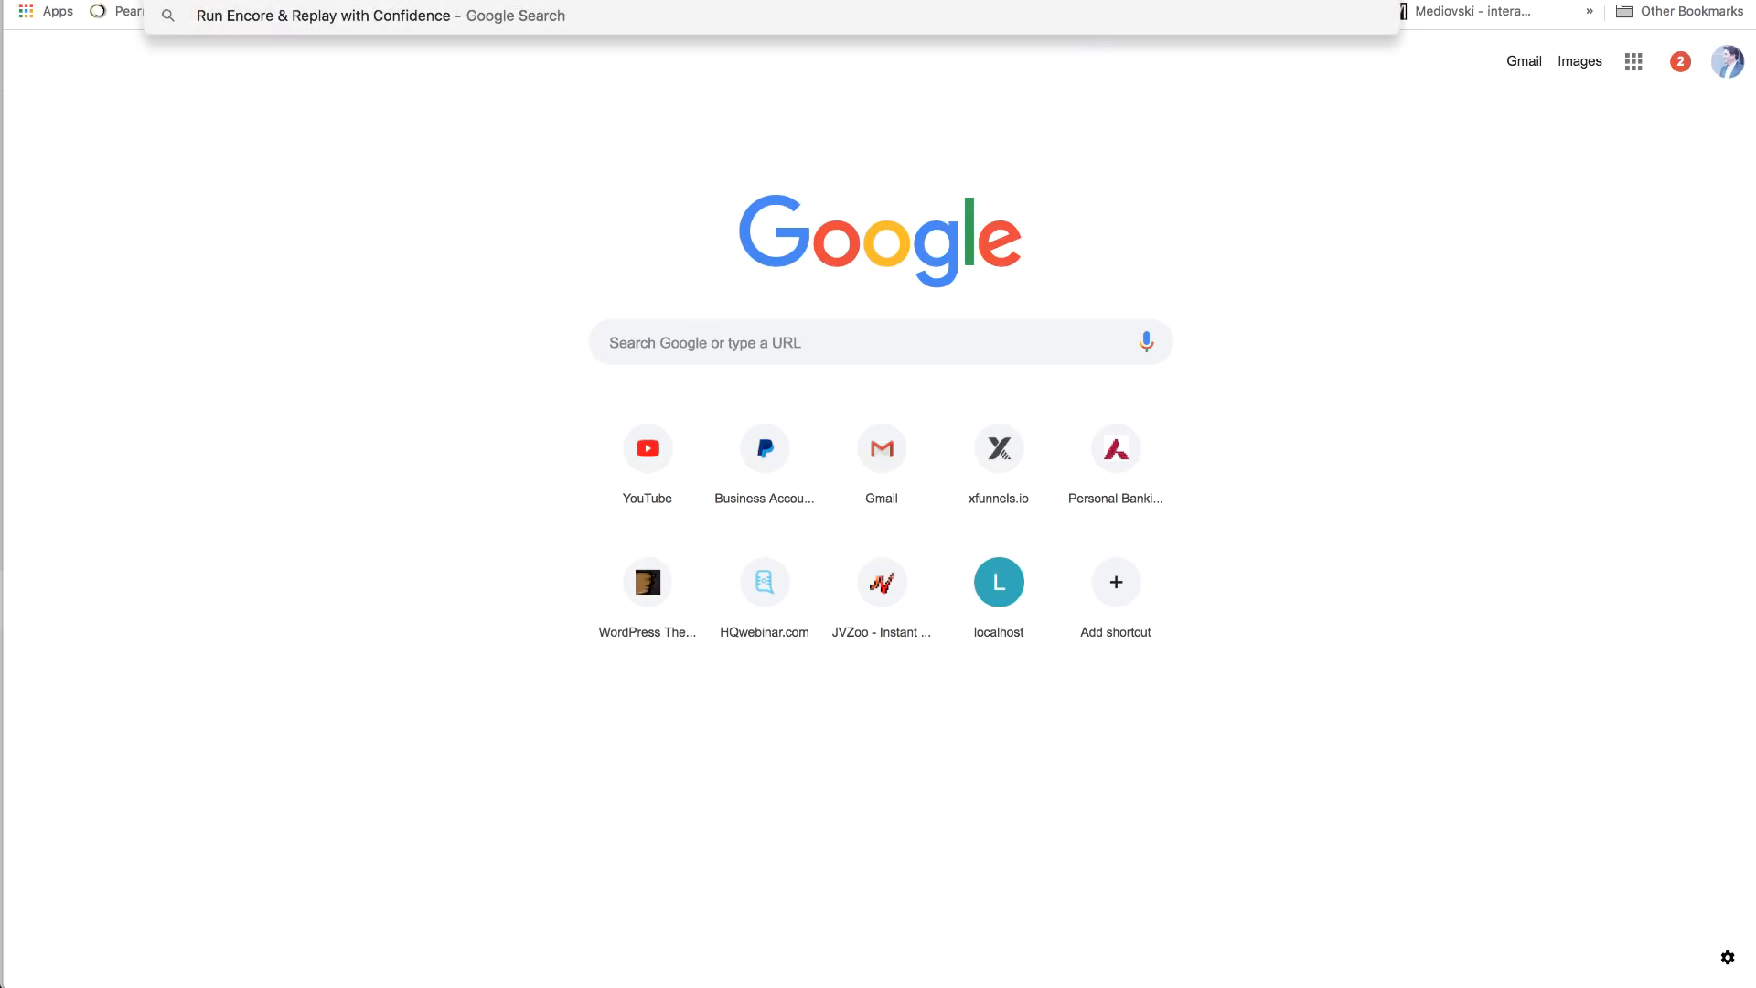
- Return to the page builder and insert "Run Encore & Replay with Confidence" as the fourth bullet, removing the extra blank line
key(super+Tab)
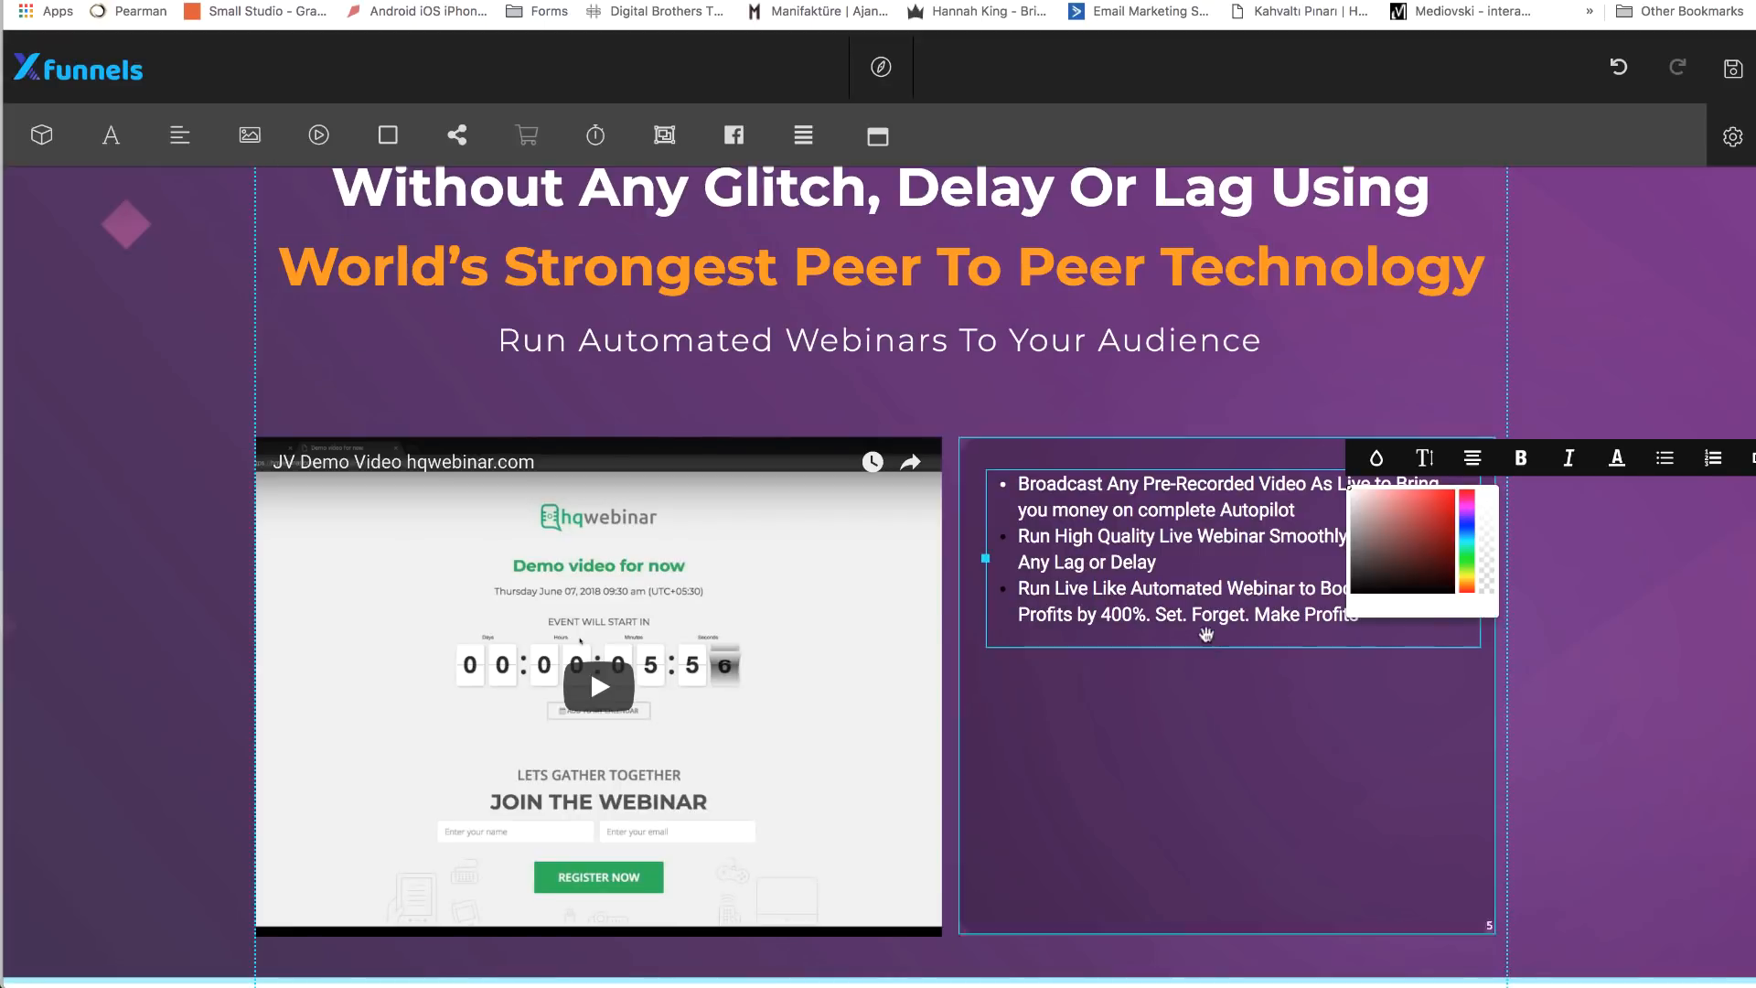
key(Return)
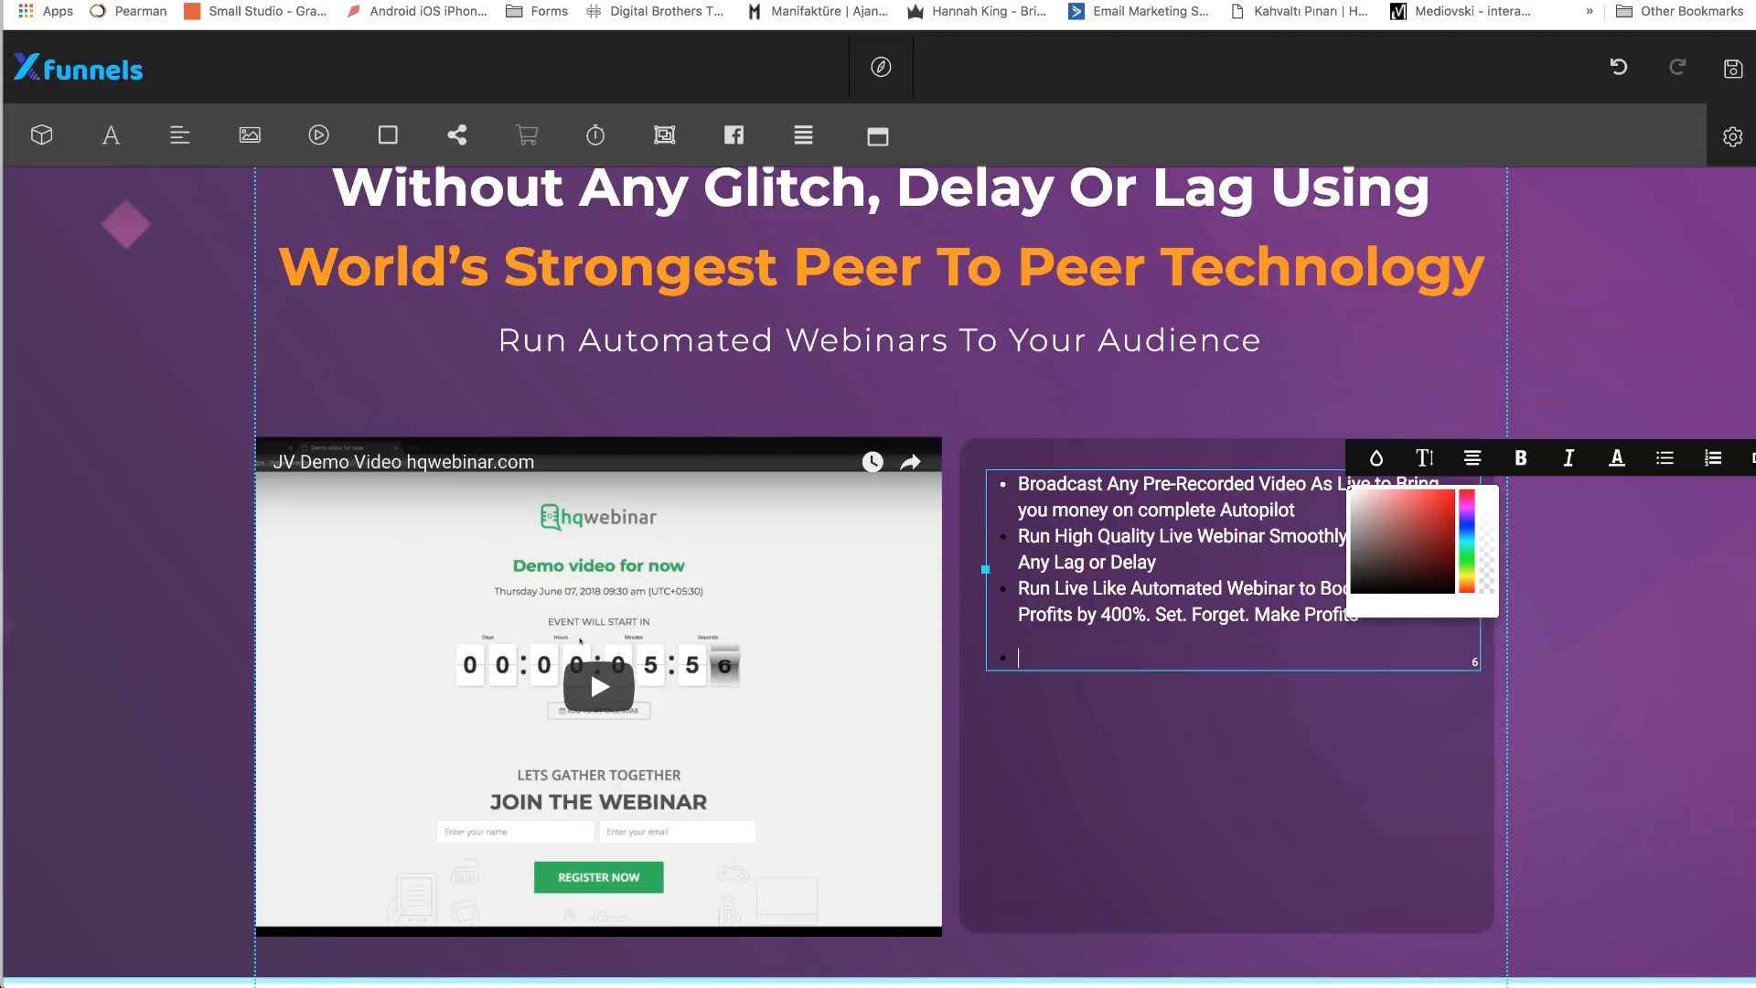
key(BackSpace)
key(Return)
text(Run Encore & Replay with Confidence)
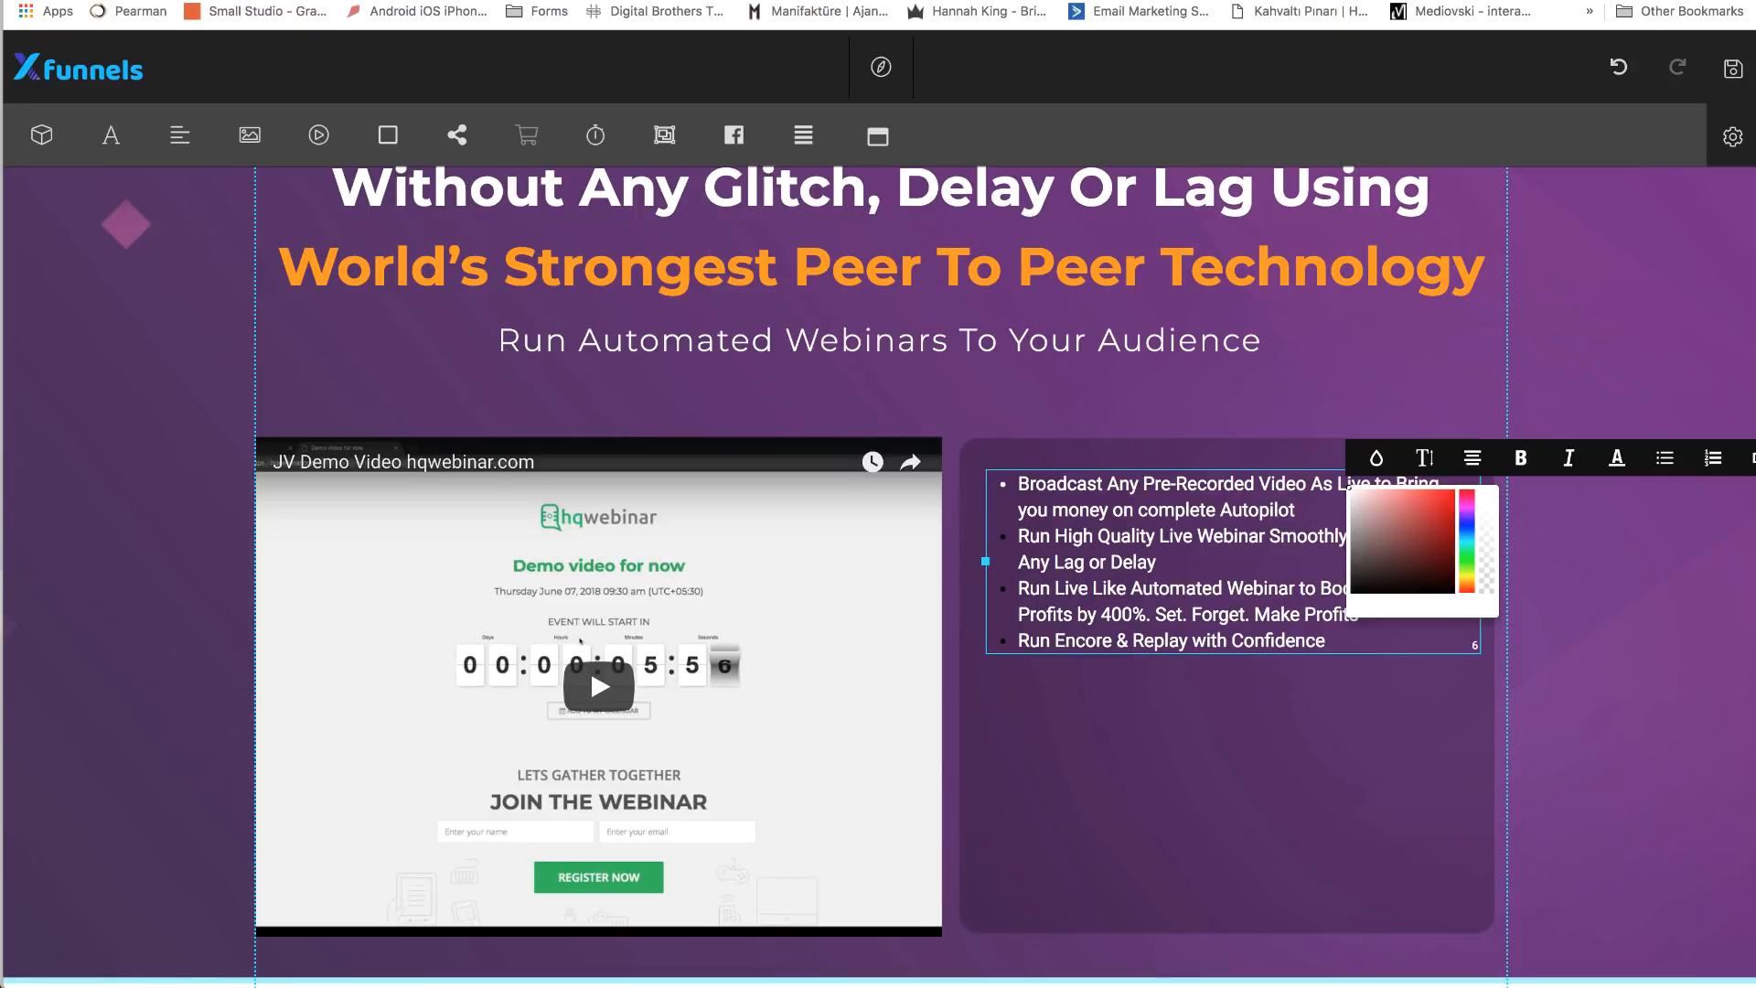
- Copy "Run Paid Webinars Where You Can Charge Attendees" from Sublime Text and insert it as the fifth bullet of the list
key(super+Tab)
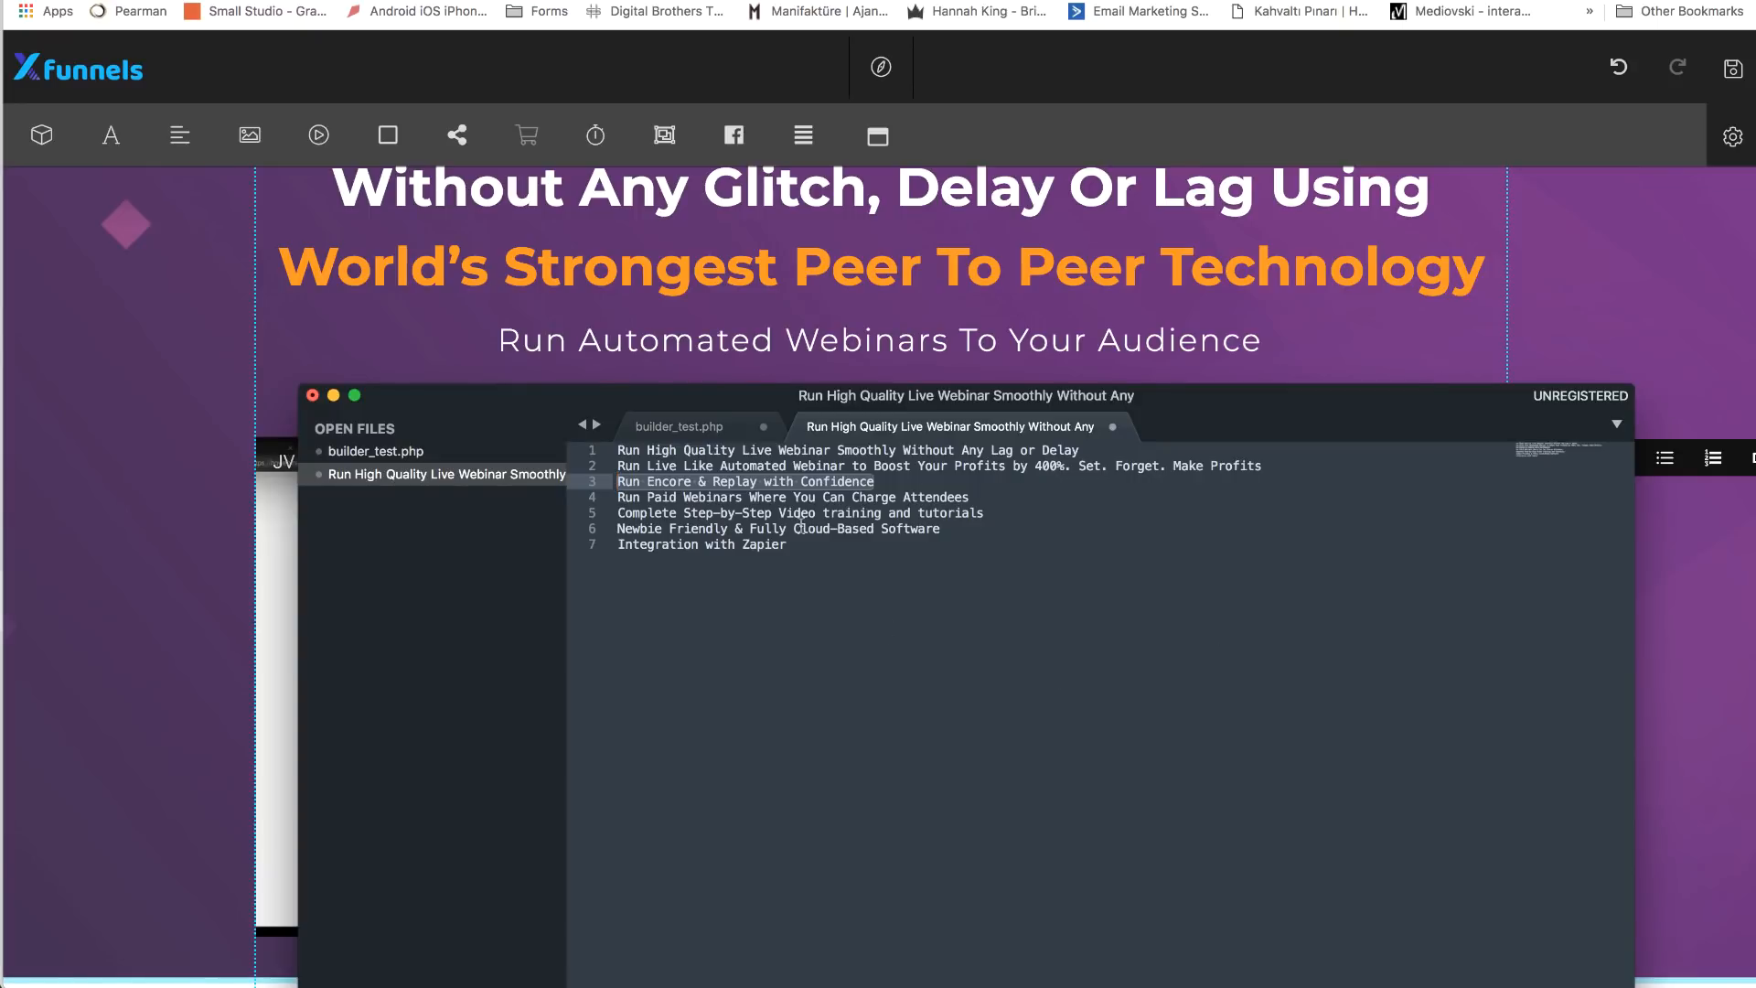
double_click(905, 496)
triple_click(905, 496)
key(super+c)
key(super+Tab)
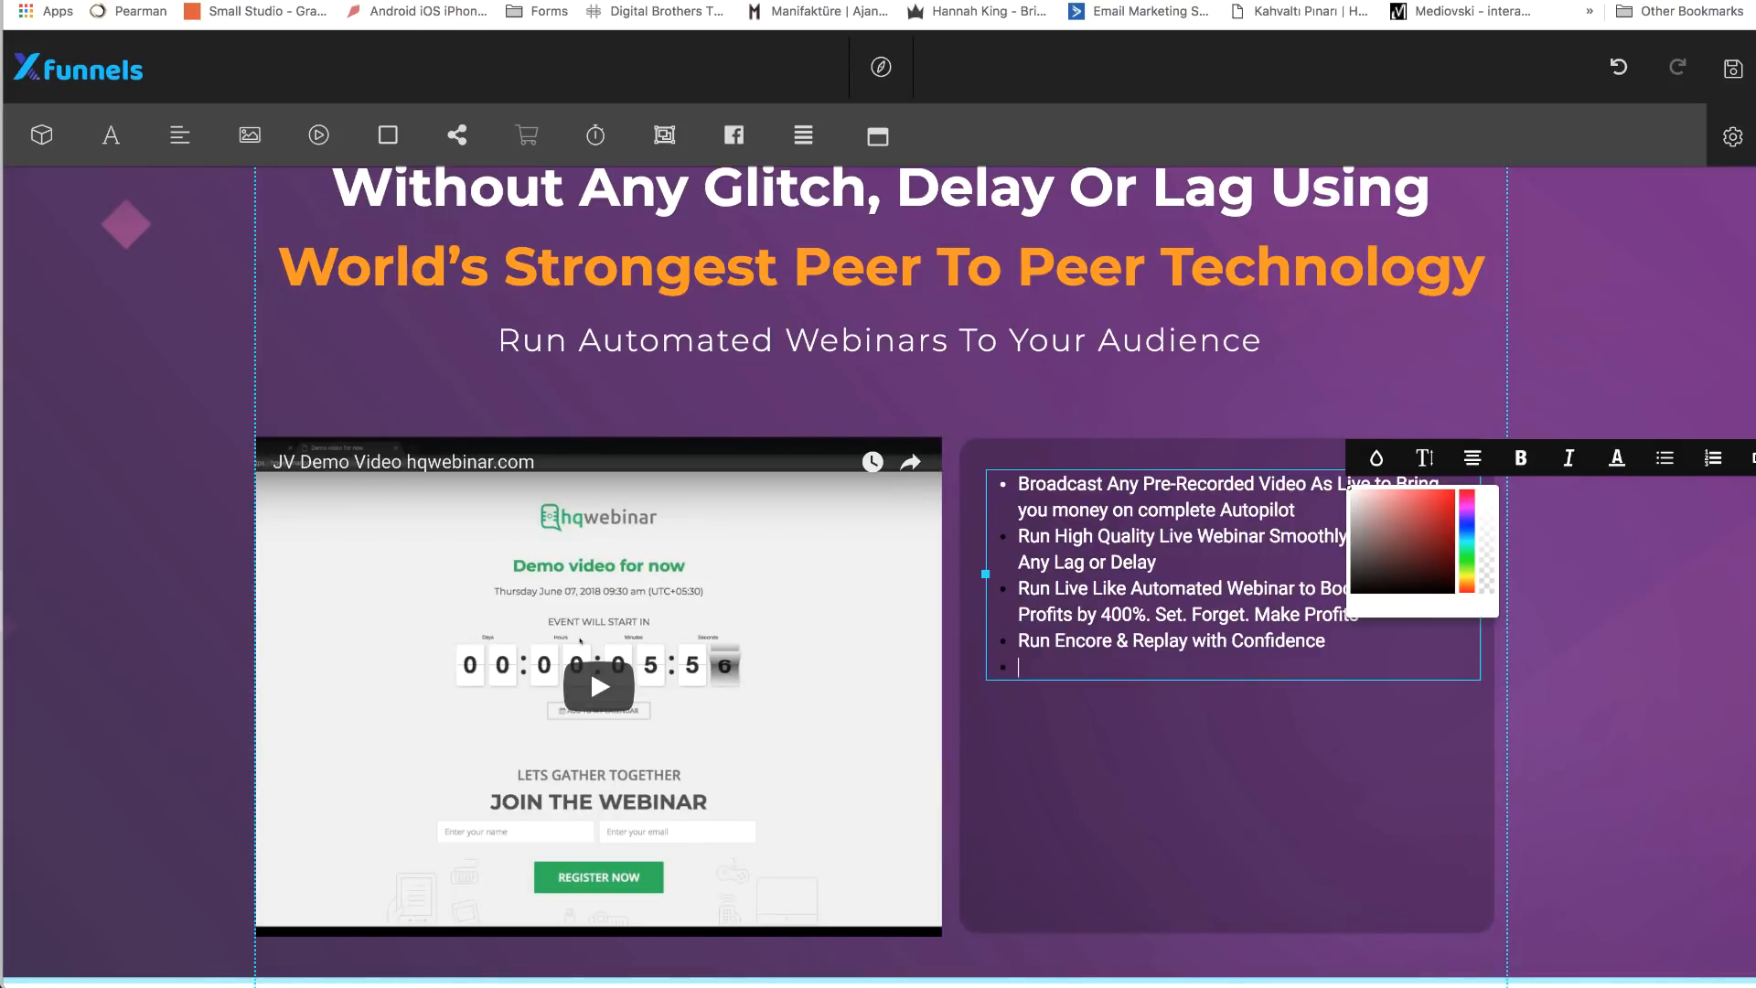
key(super+t)
key(super+v)
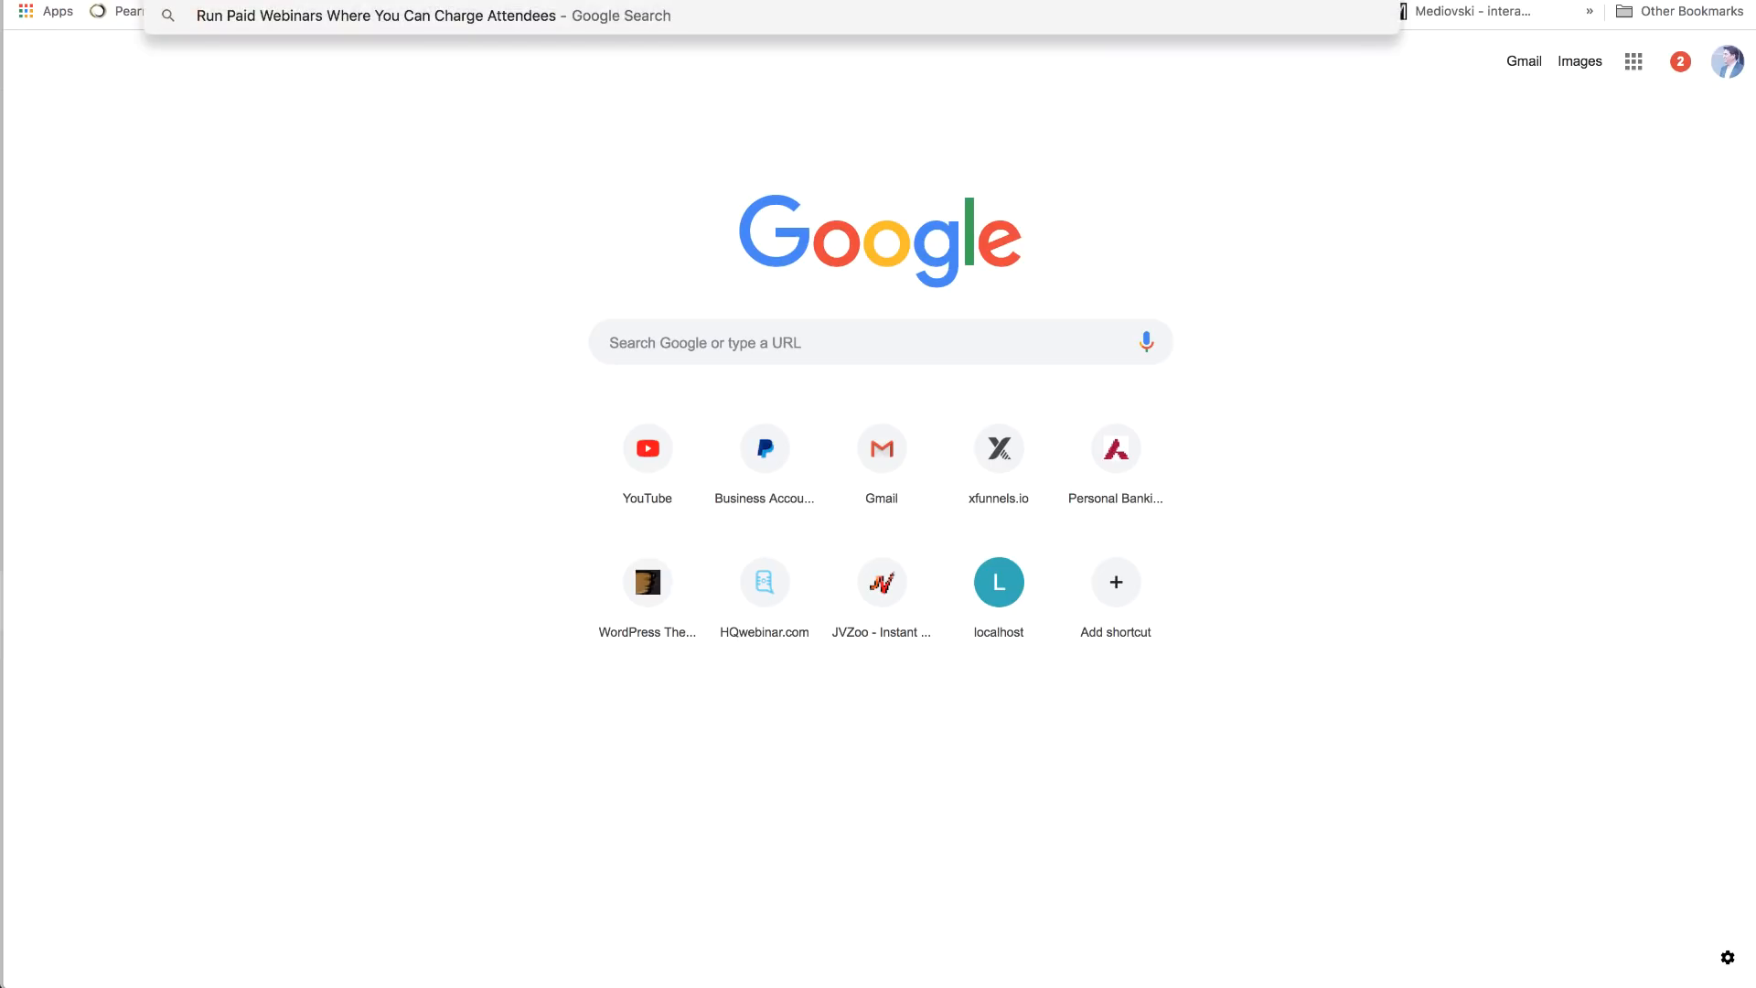
key(super+w)
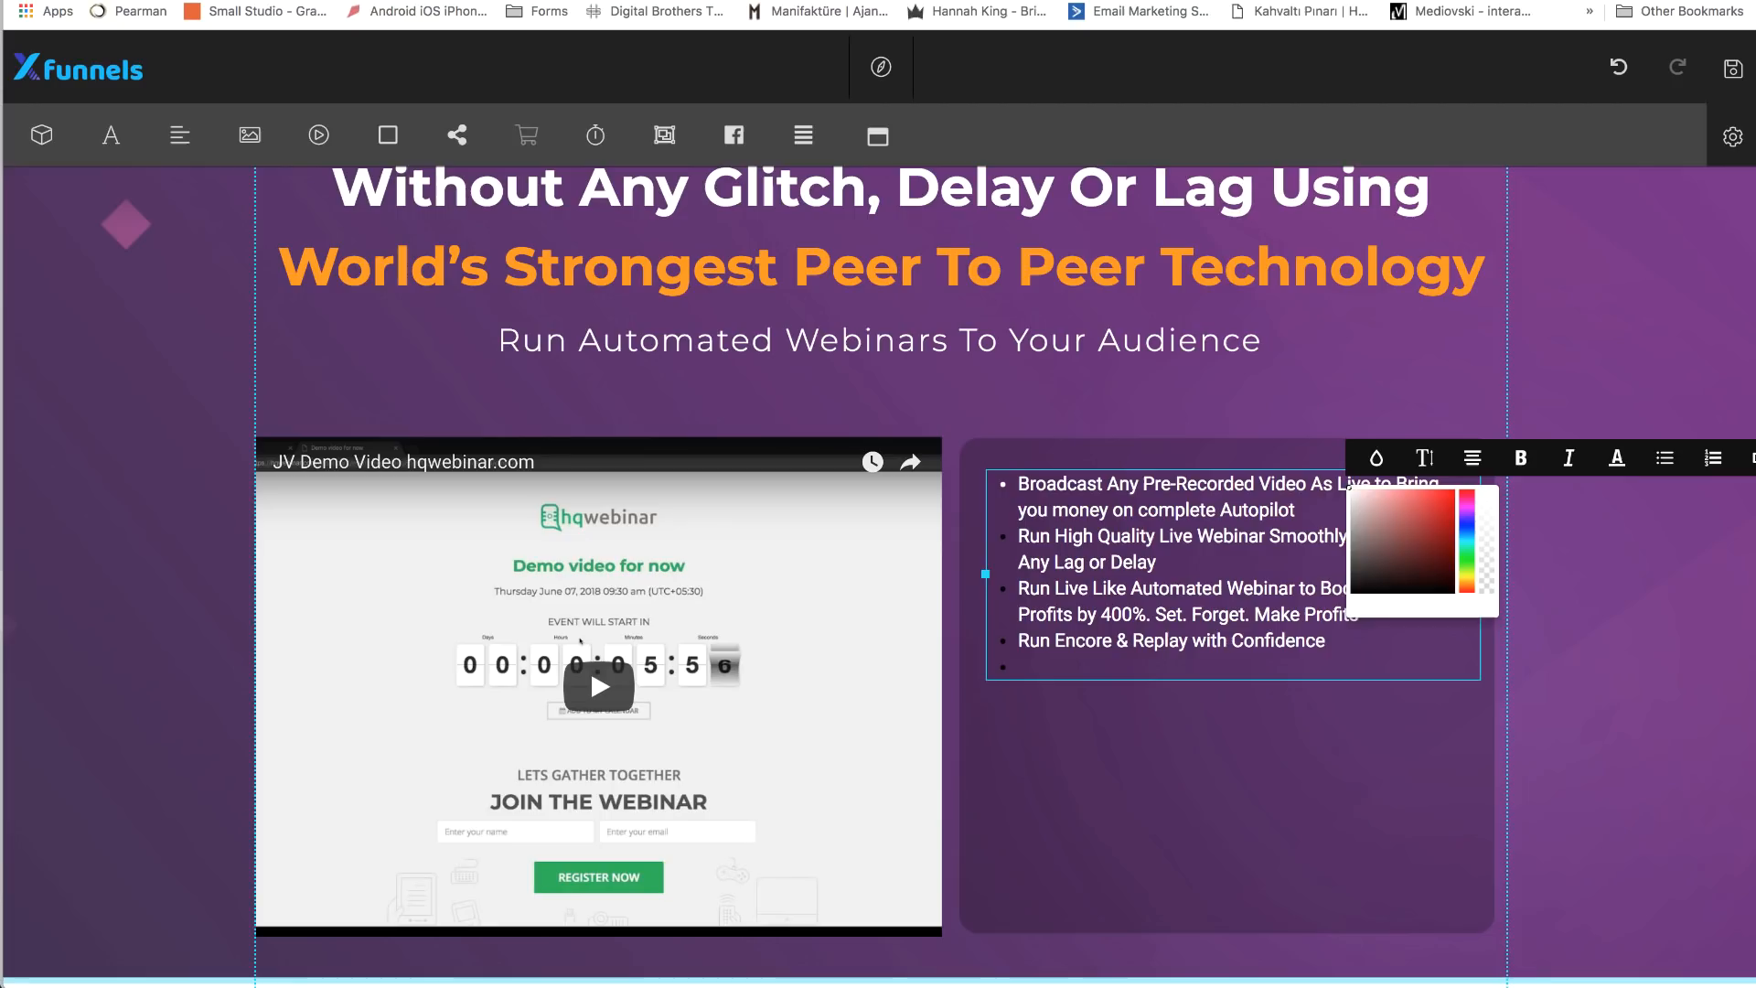
key(super+v)
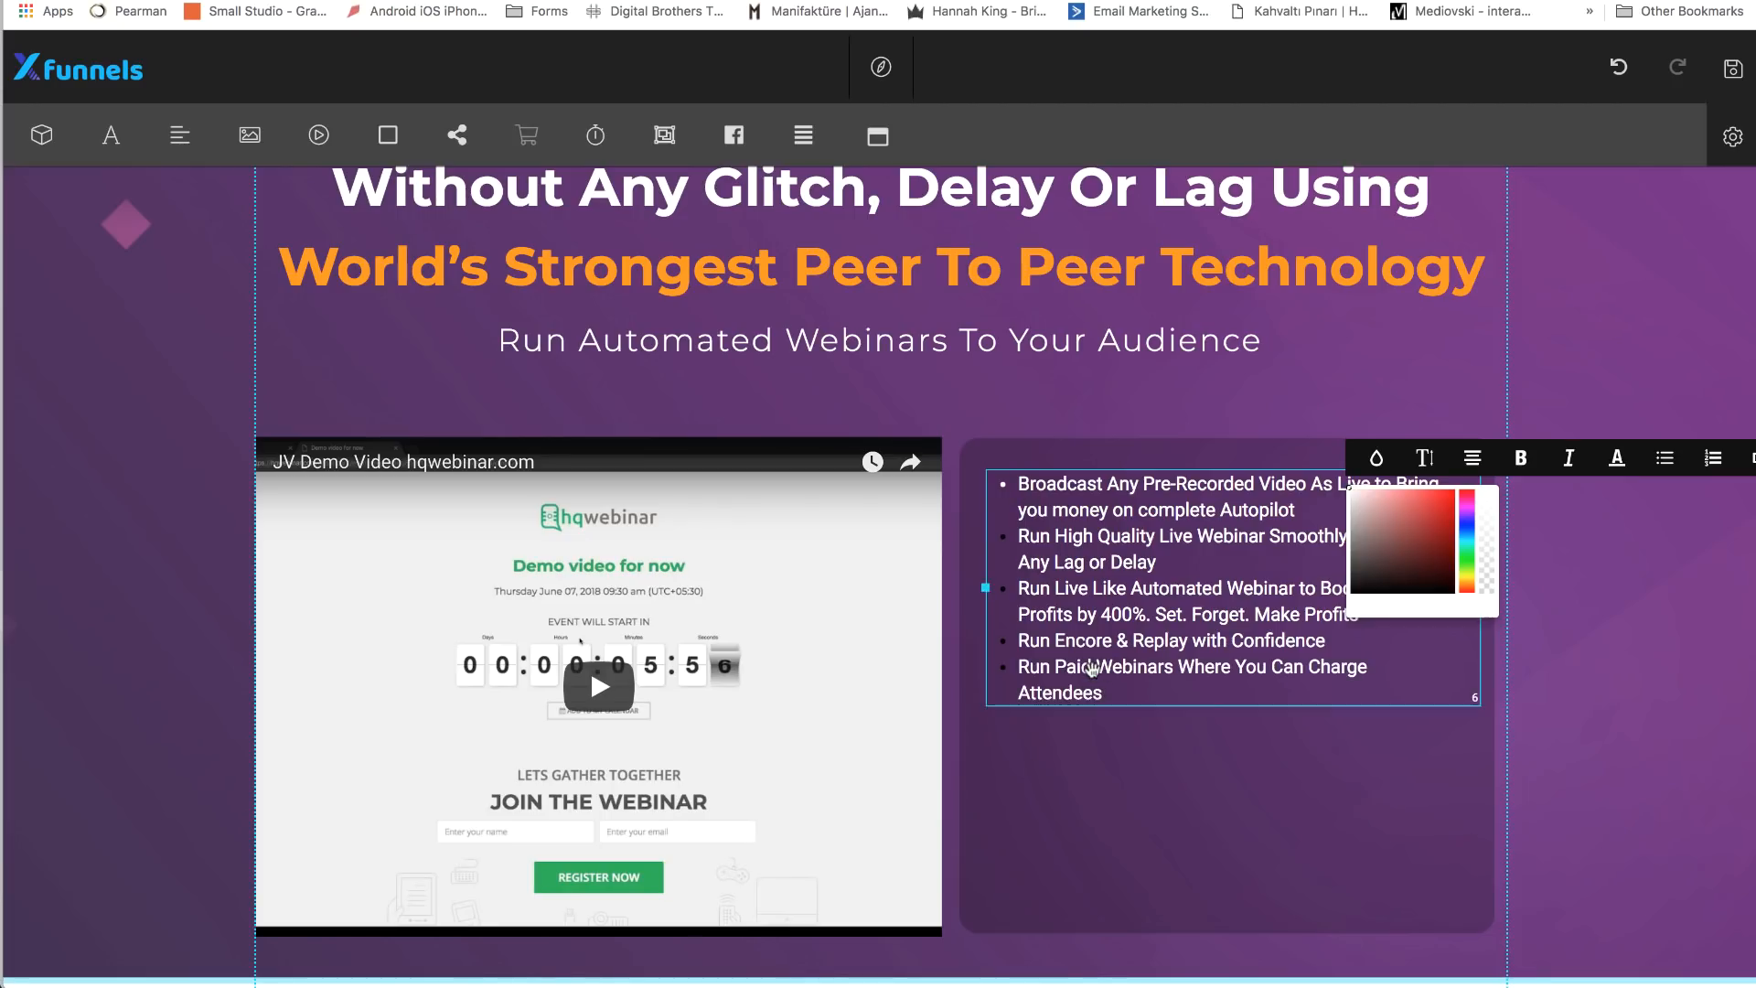
- Copy "Complete Step-by-Step Video training and tutorials" from Sublime Text and insert it as the sixth bullet of the list
key(Return)
key(super+Tab)
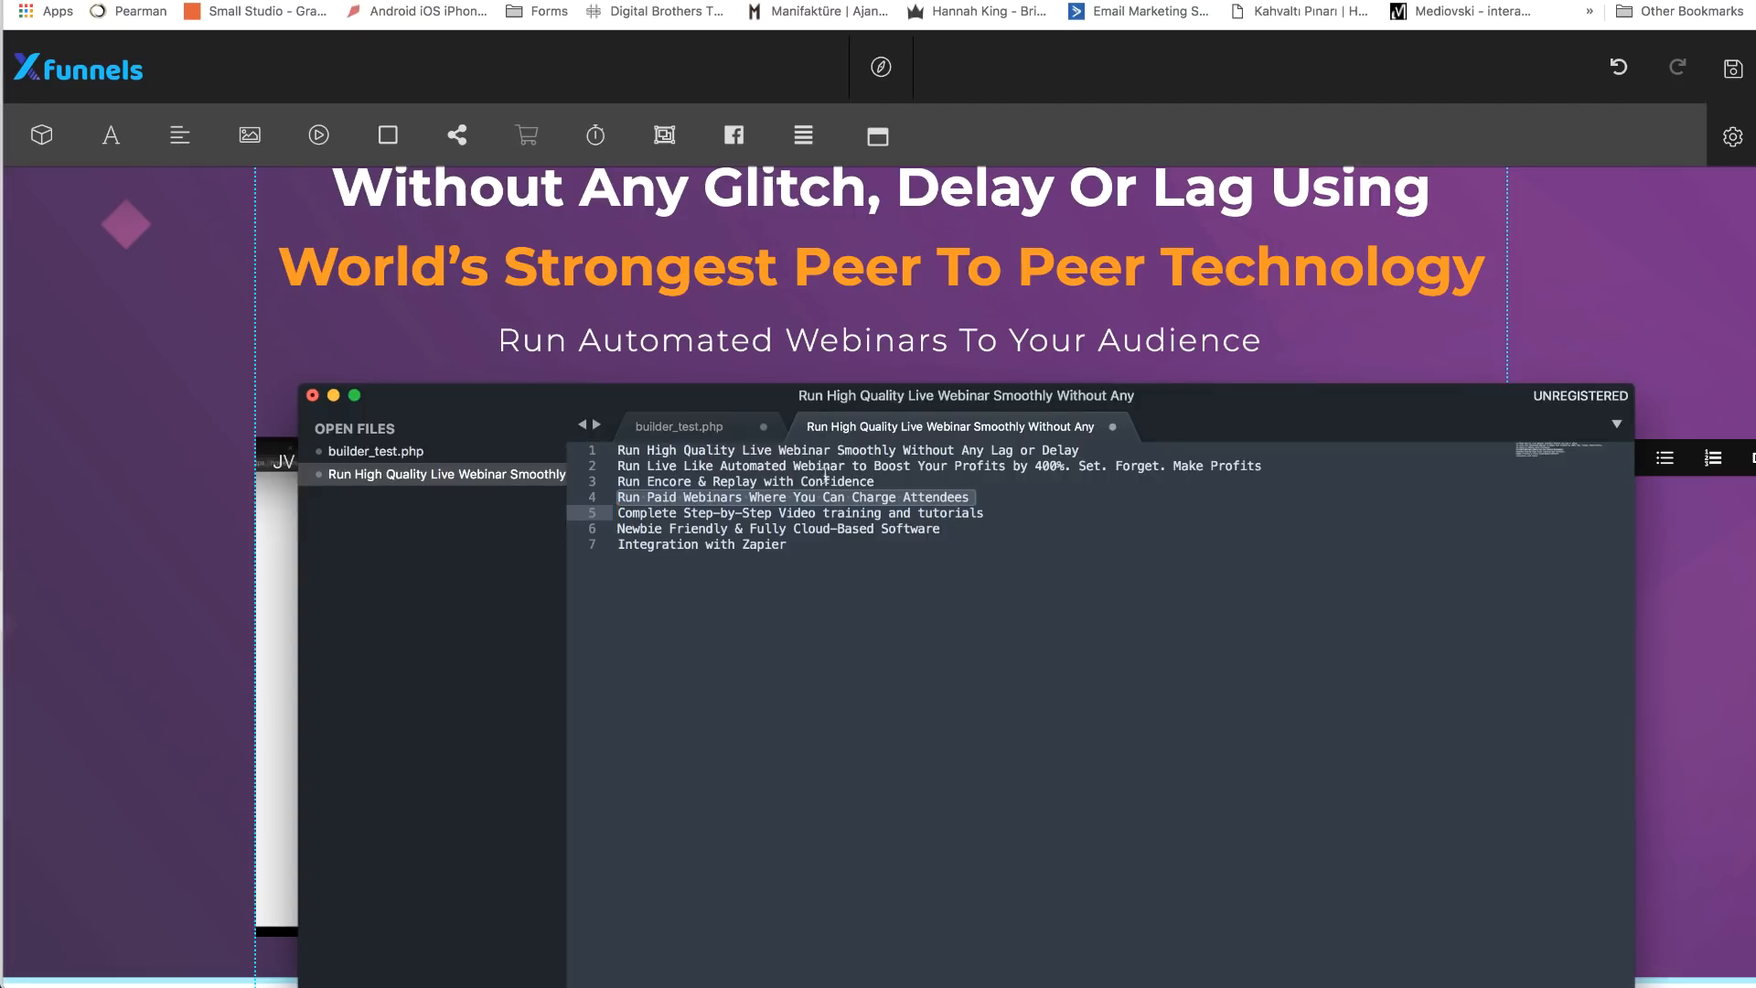
triple_click(812, 513)
key(super+c)
key(super+Tab)
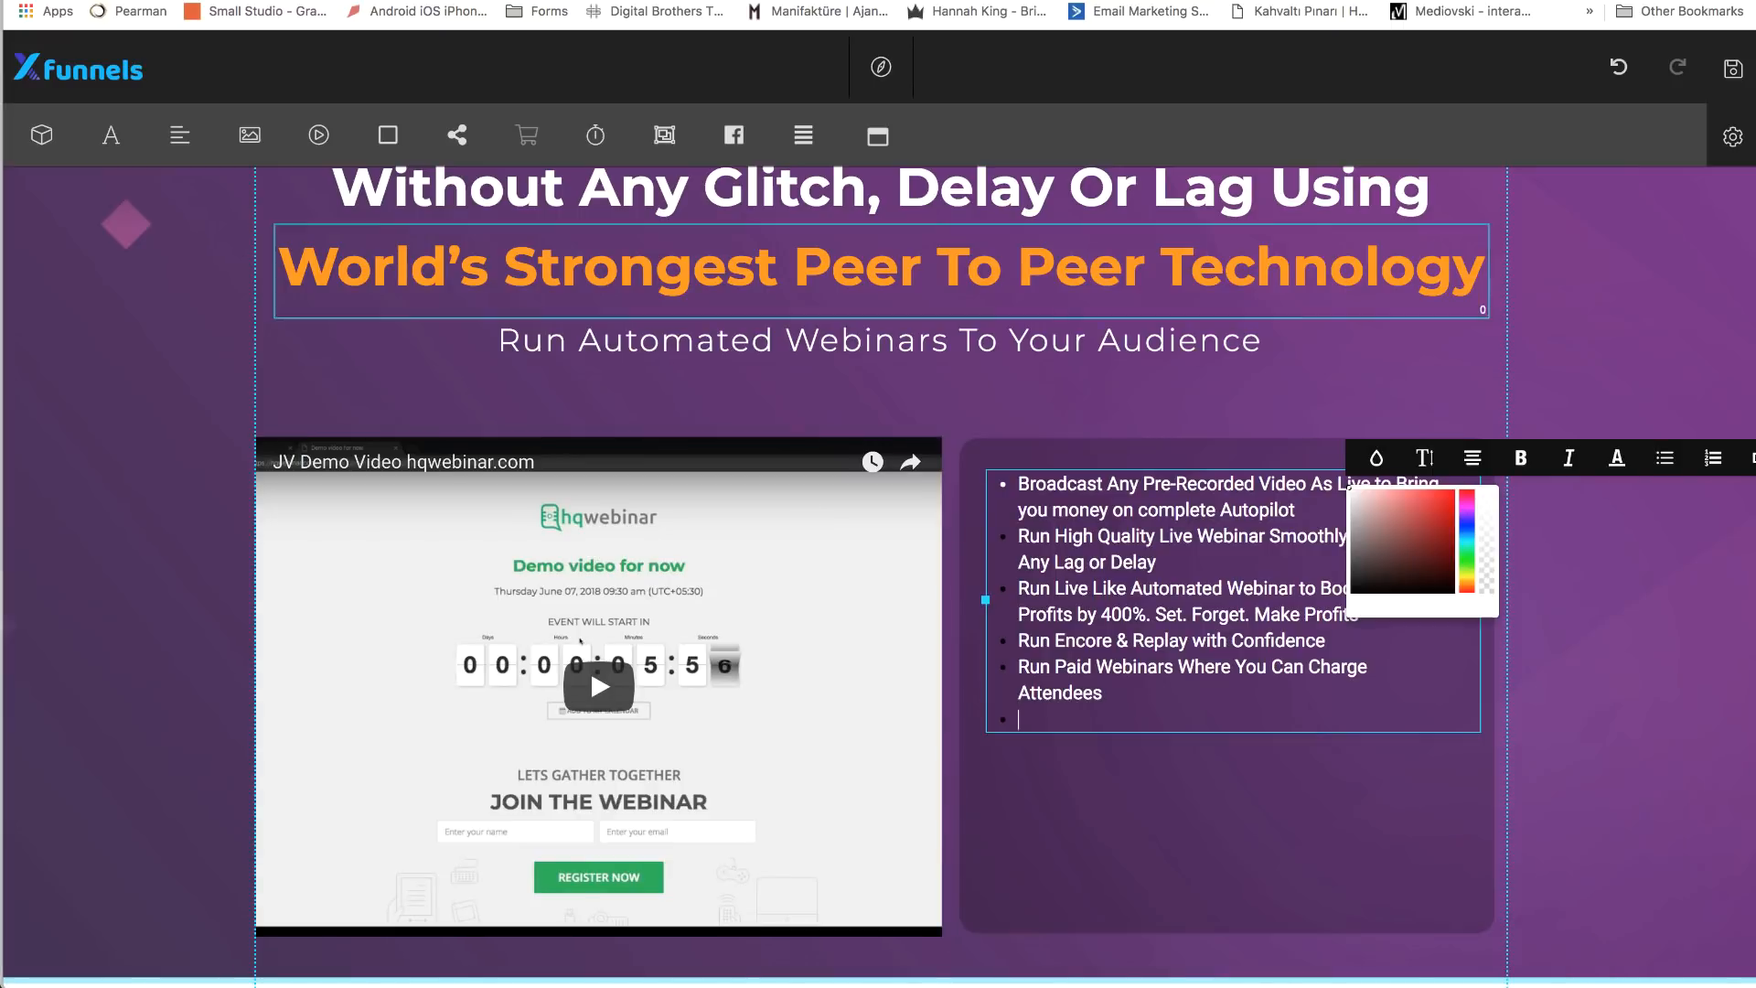
key(super+t)
key(super+v)
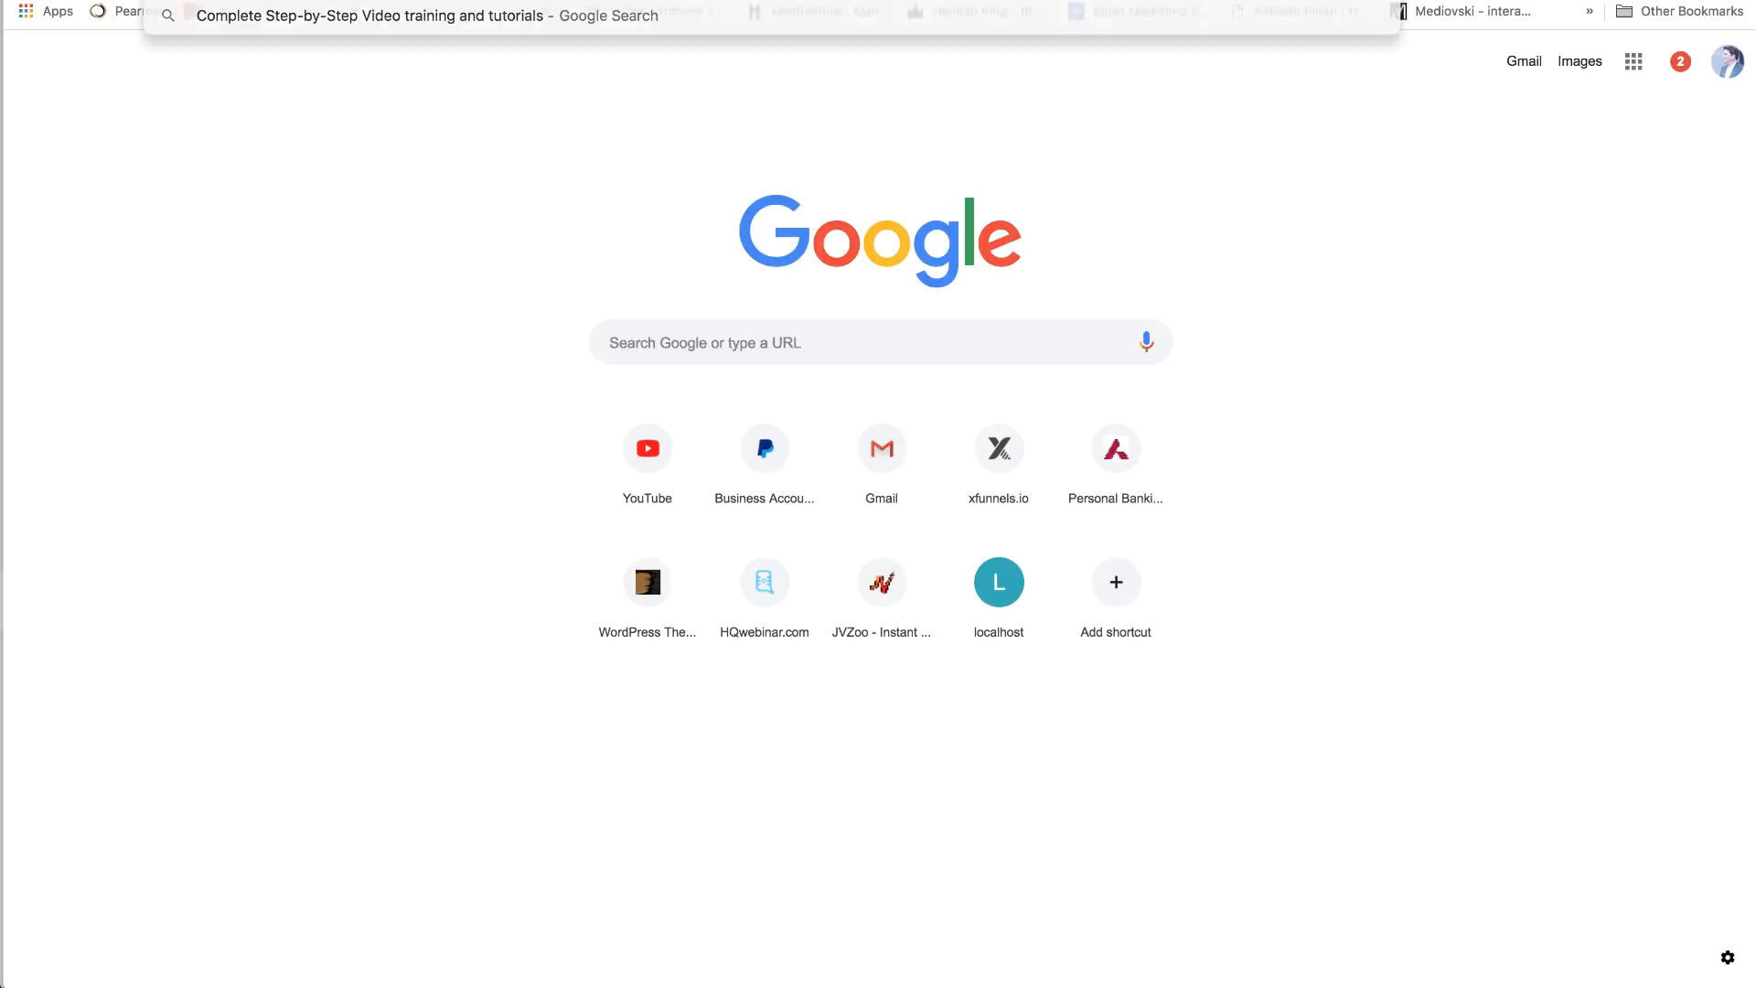
key(super+w)
key(super+v)
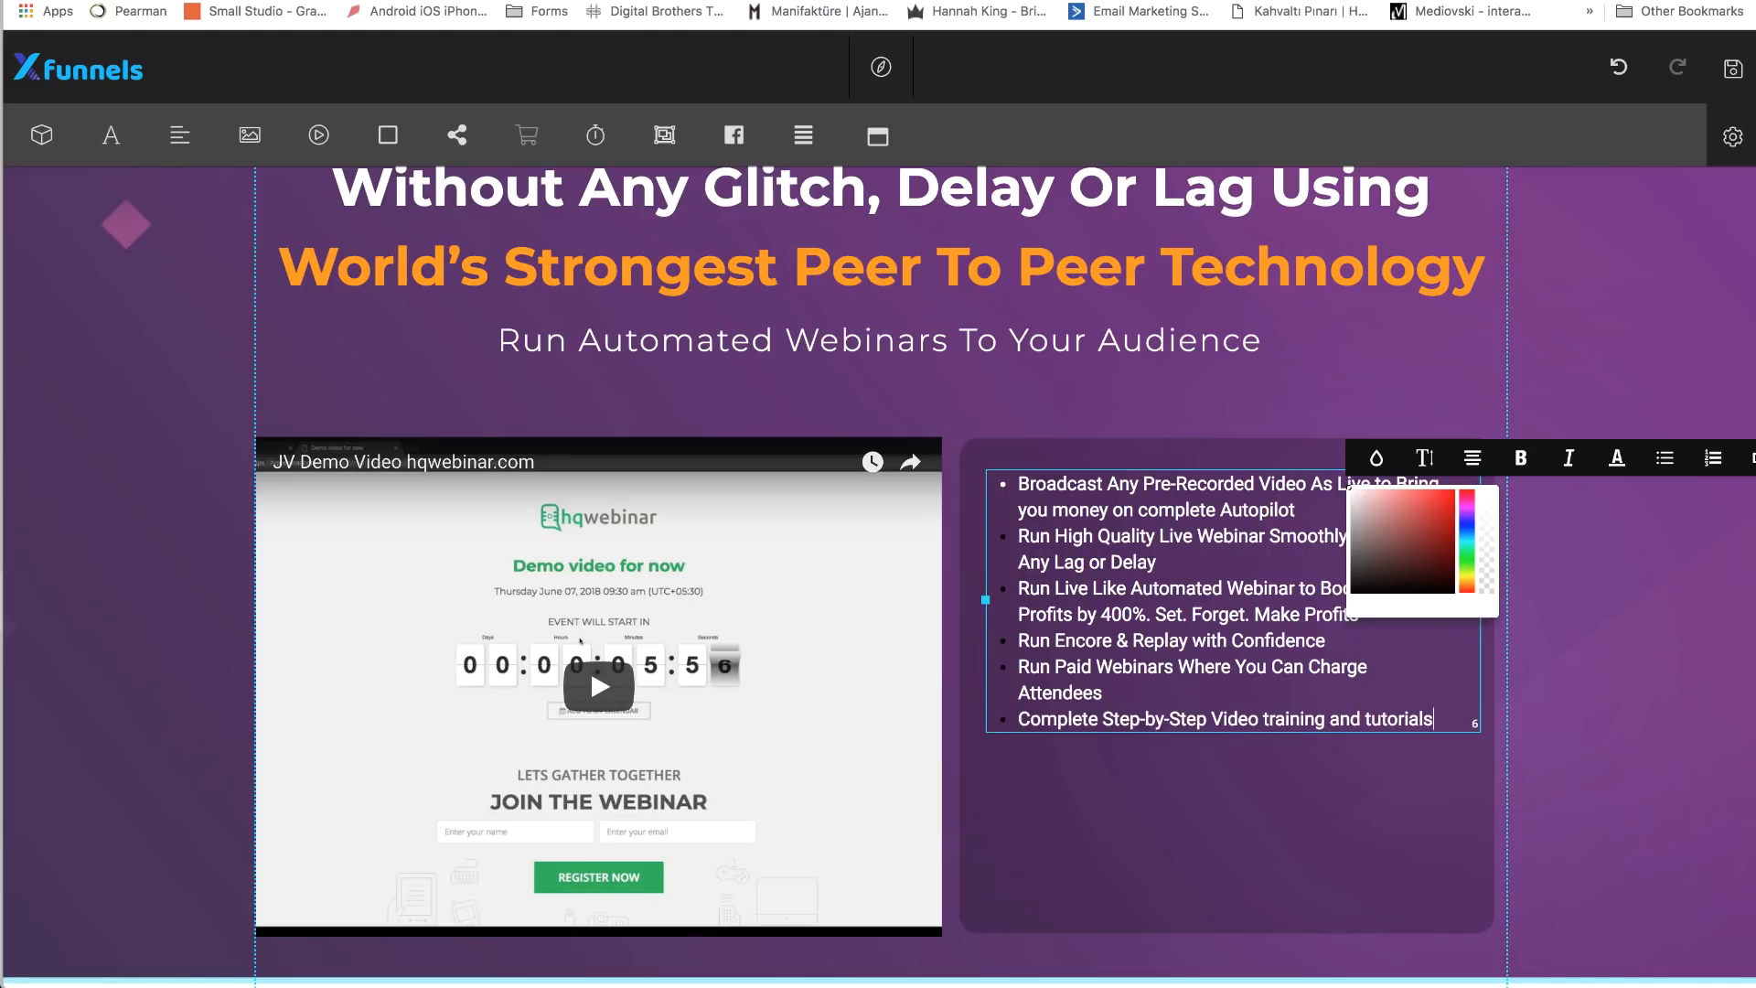
- Copy "Newbie Friendly & Fully Cloud-Based Software" from Sublime Text and insert it as the seventh bullet of the list
key(super+Tab)
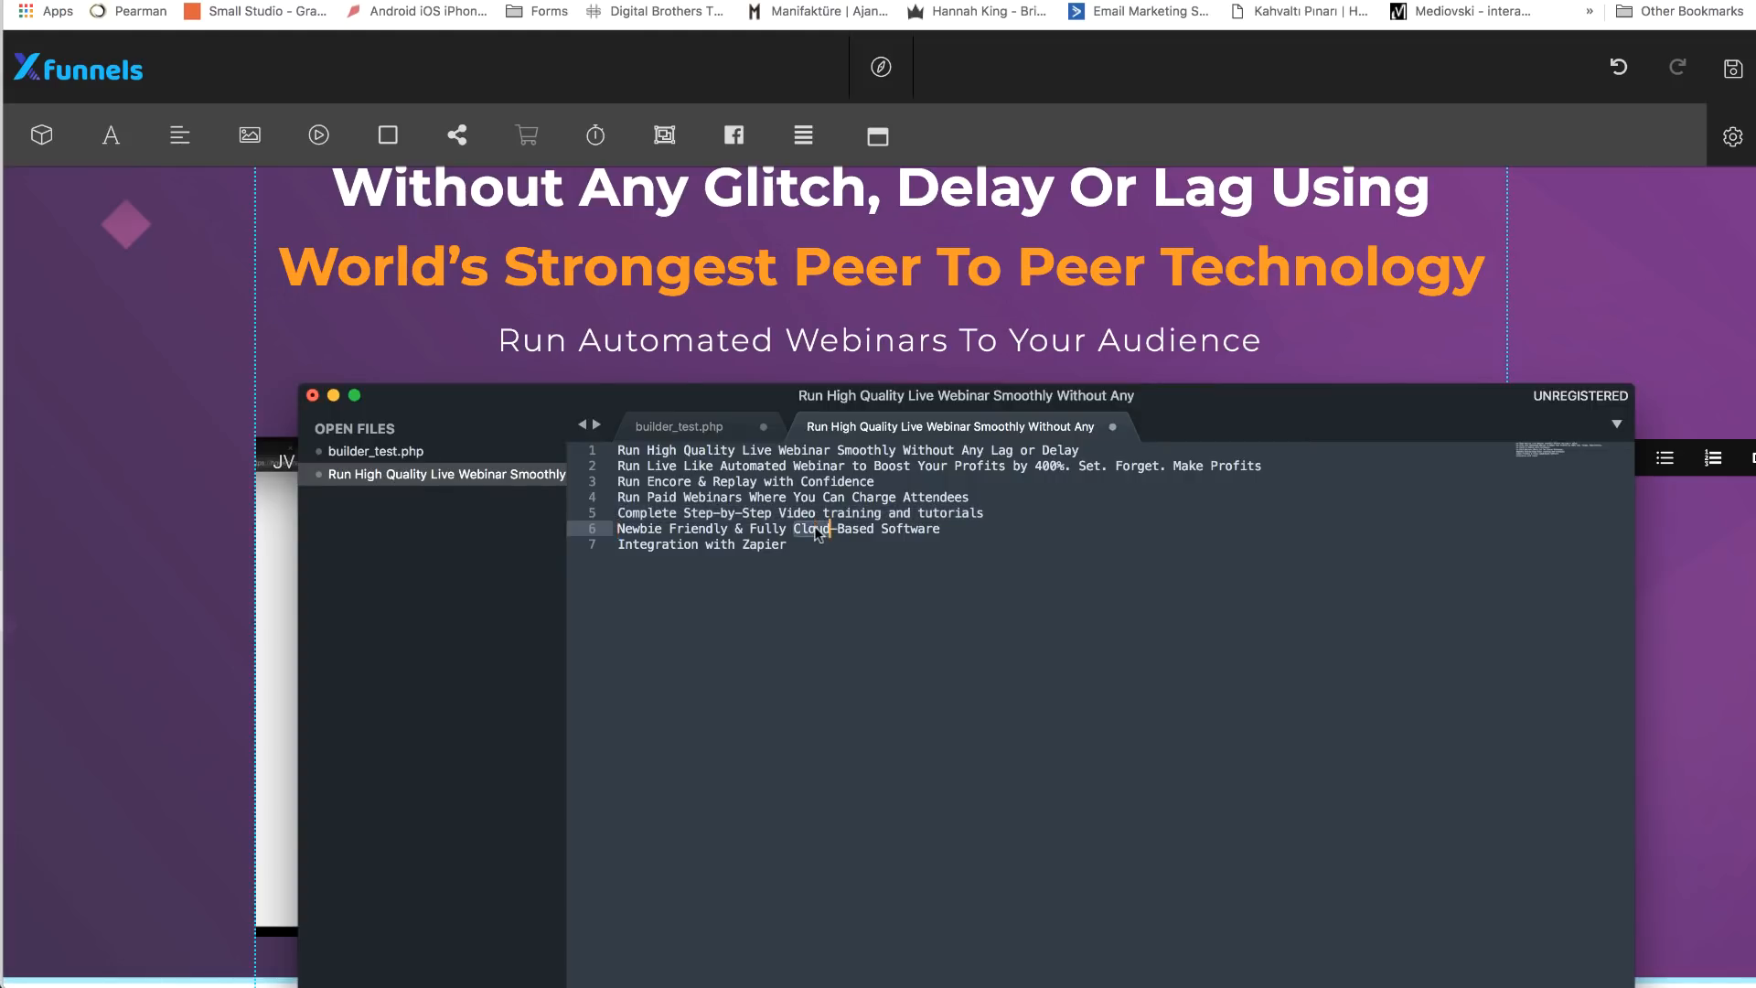
triple_click(814, 528)
key(super+Tab)
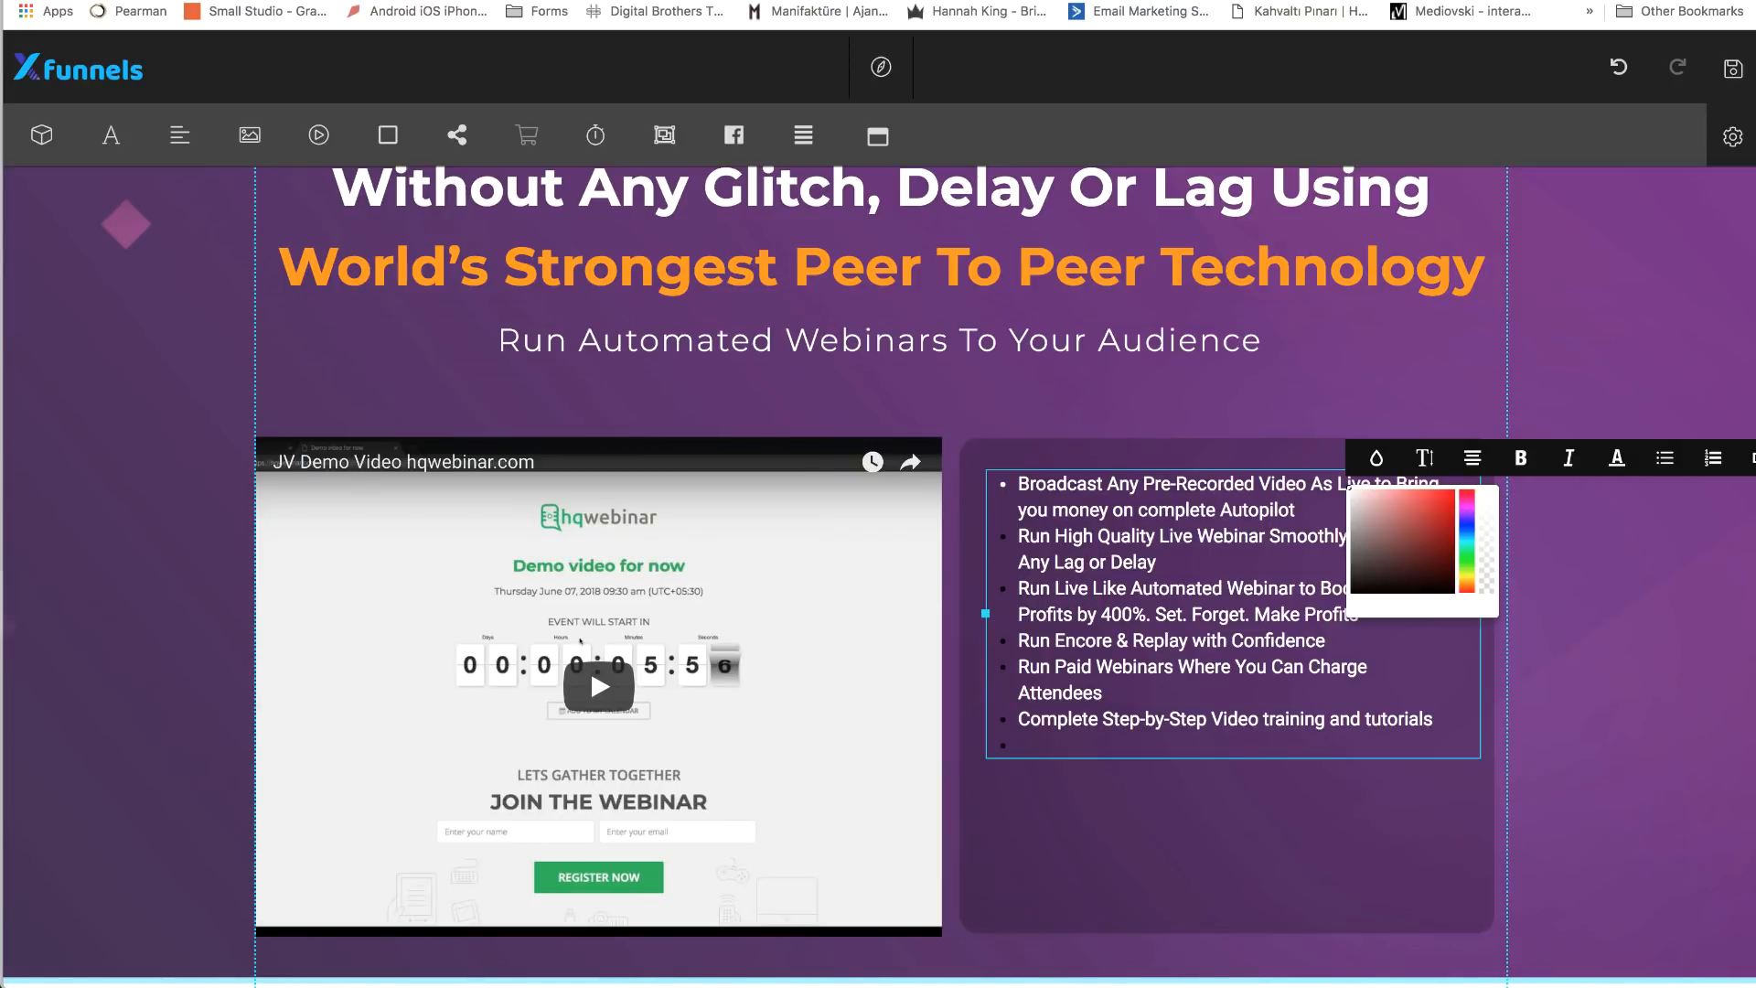
key(super+t)
key(super+v)
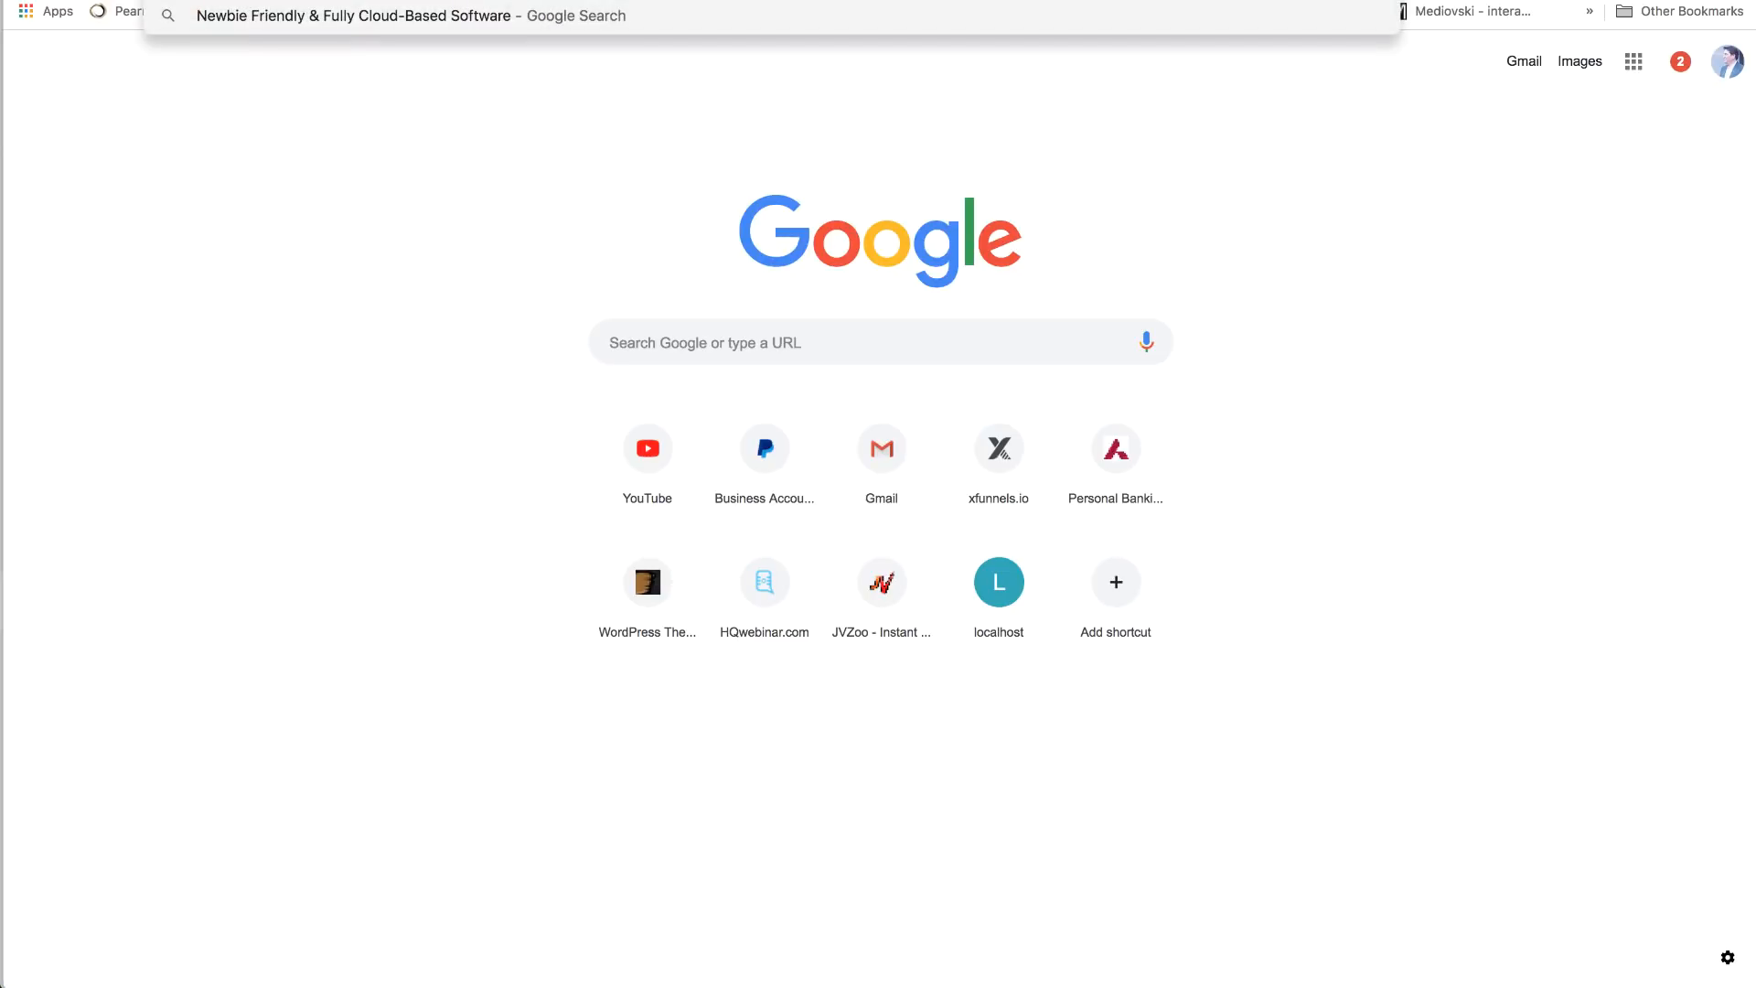
key(super+w)
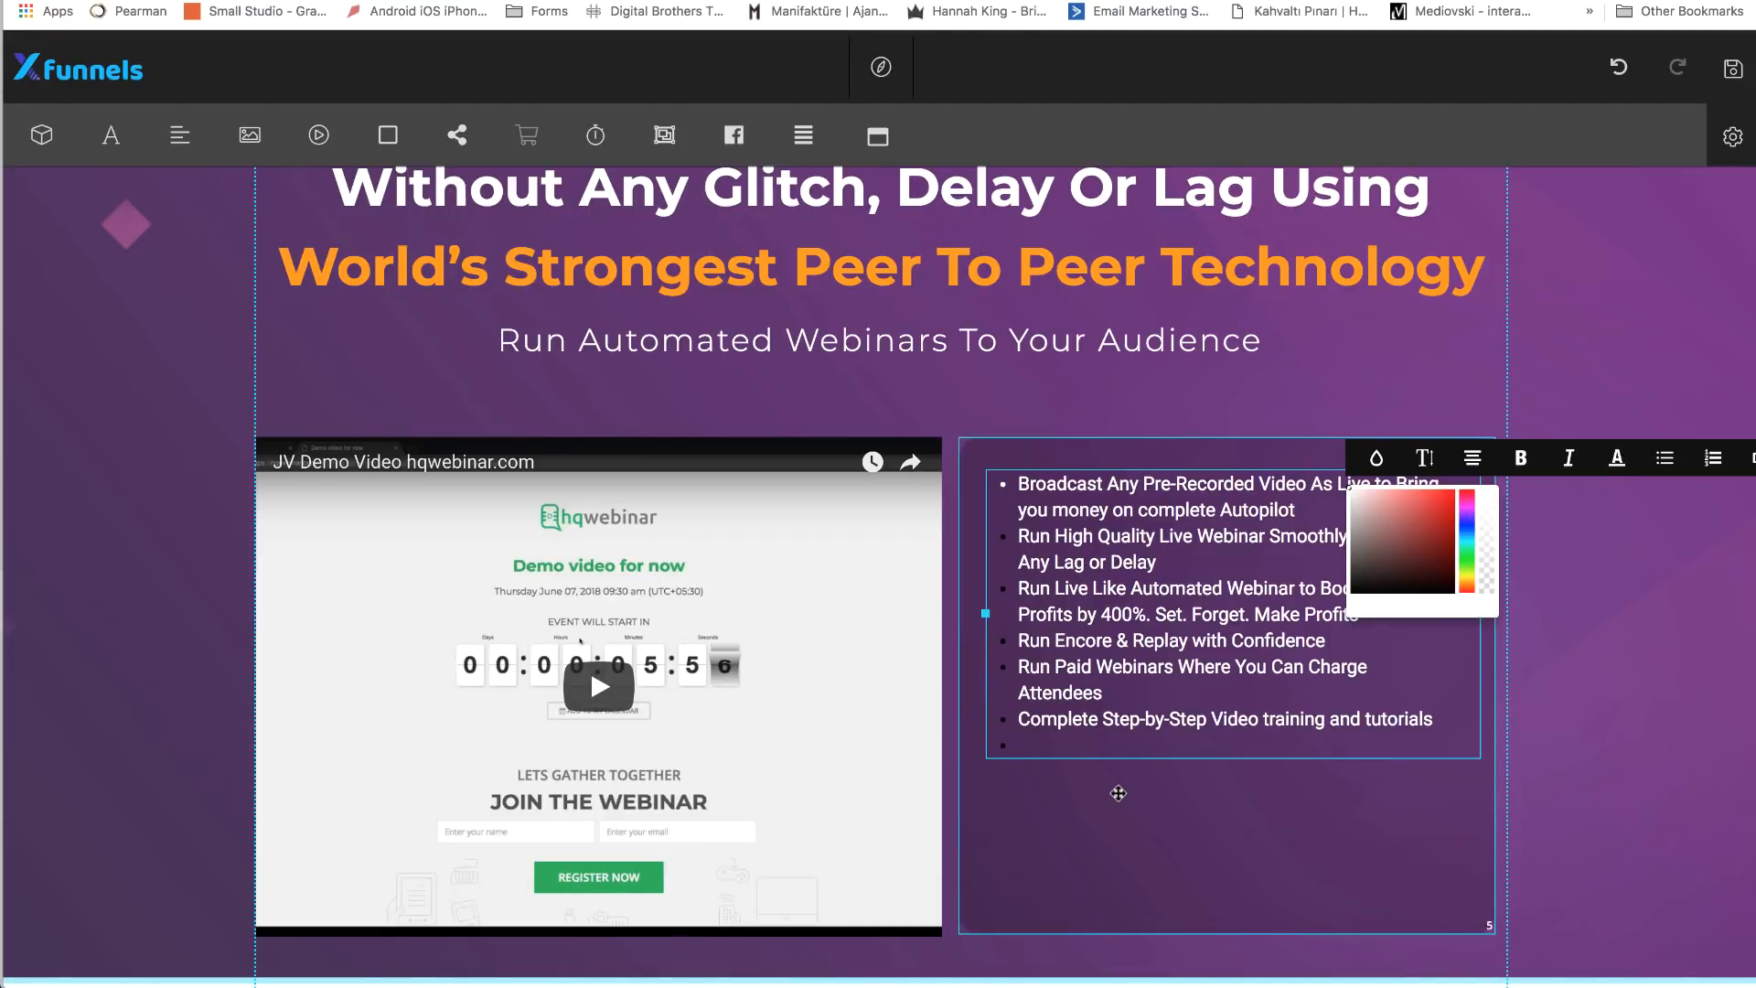
key(super+v)
- Copy "Integration with Zapier" from Sublime Text, insert it as the eighth bullet of the list, and finish the text editing
key(super+Tab)
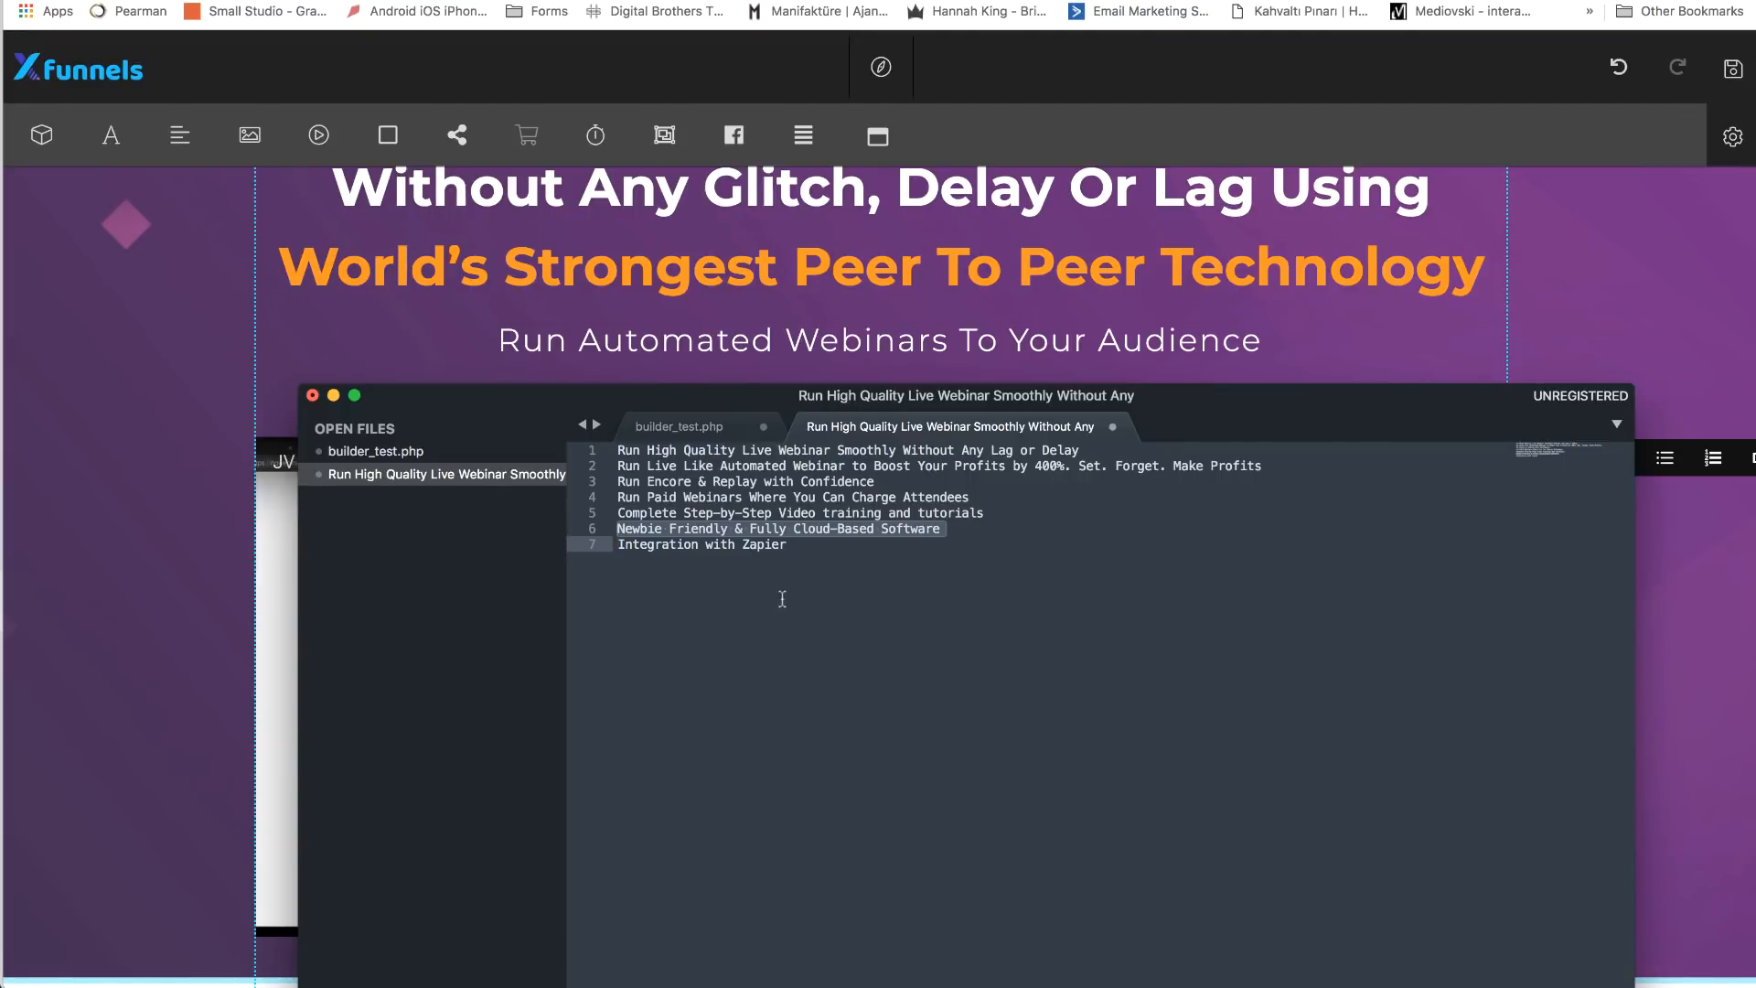
triple_click(766, 546)
key(super+c)
key(super+Tab)
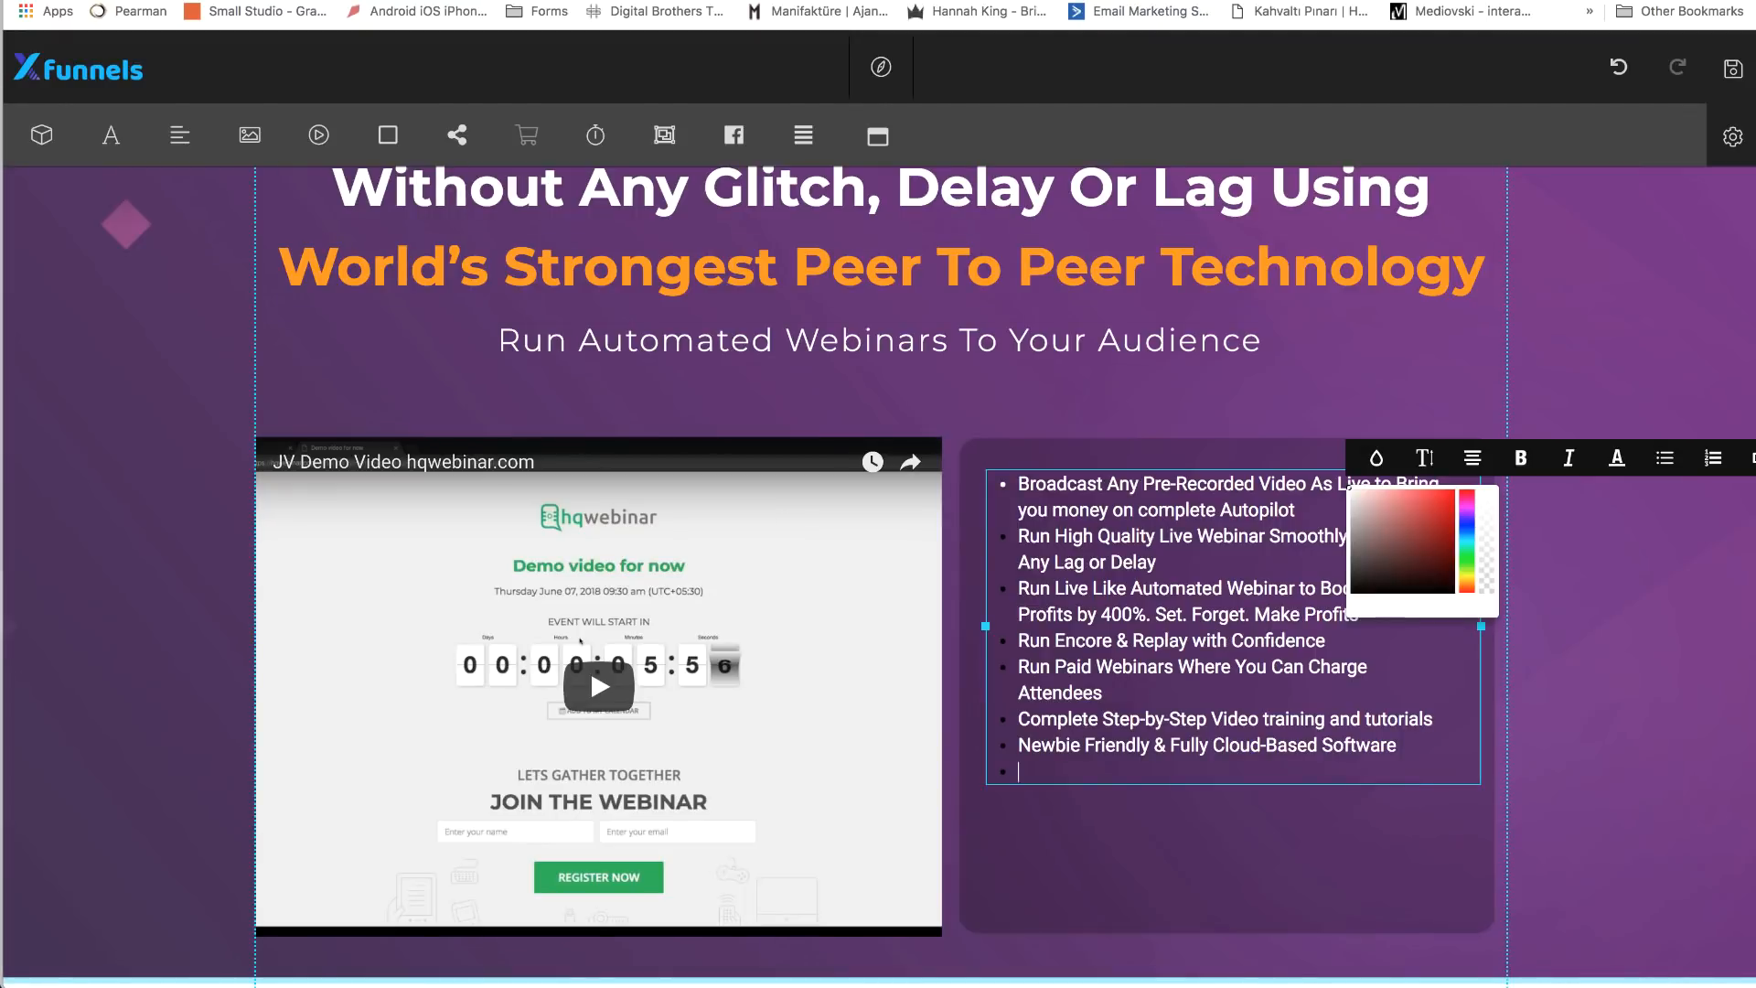
key(super+t)
key(super+v)
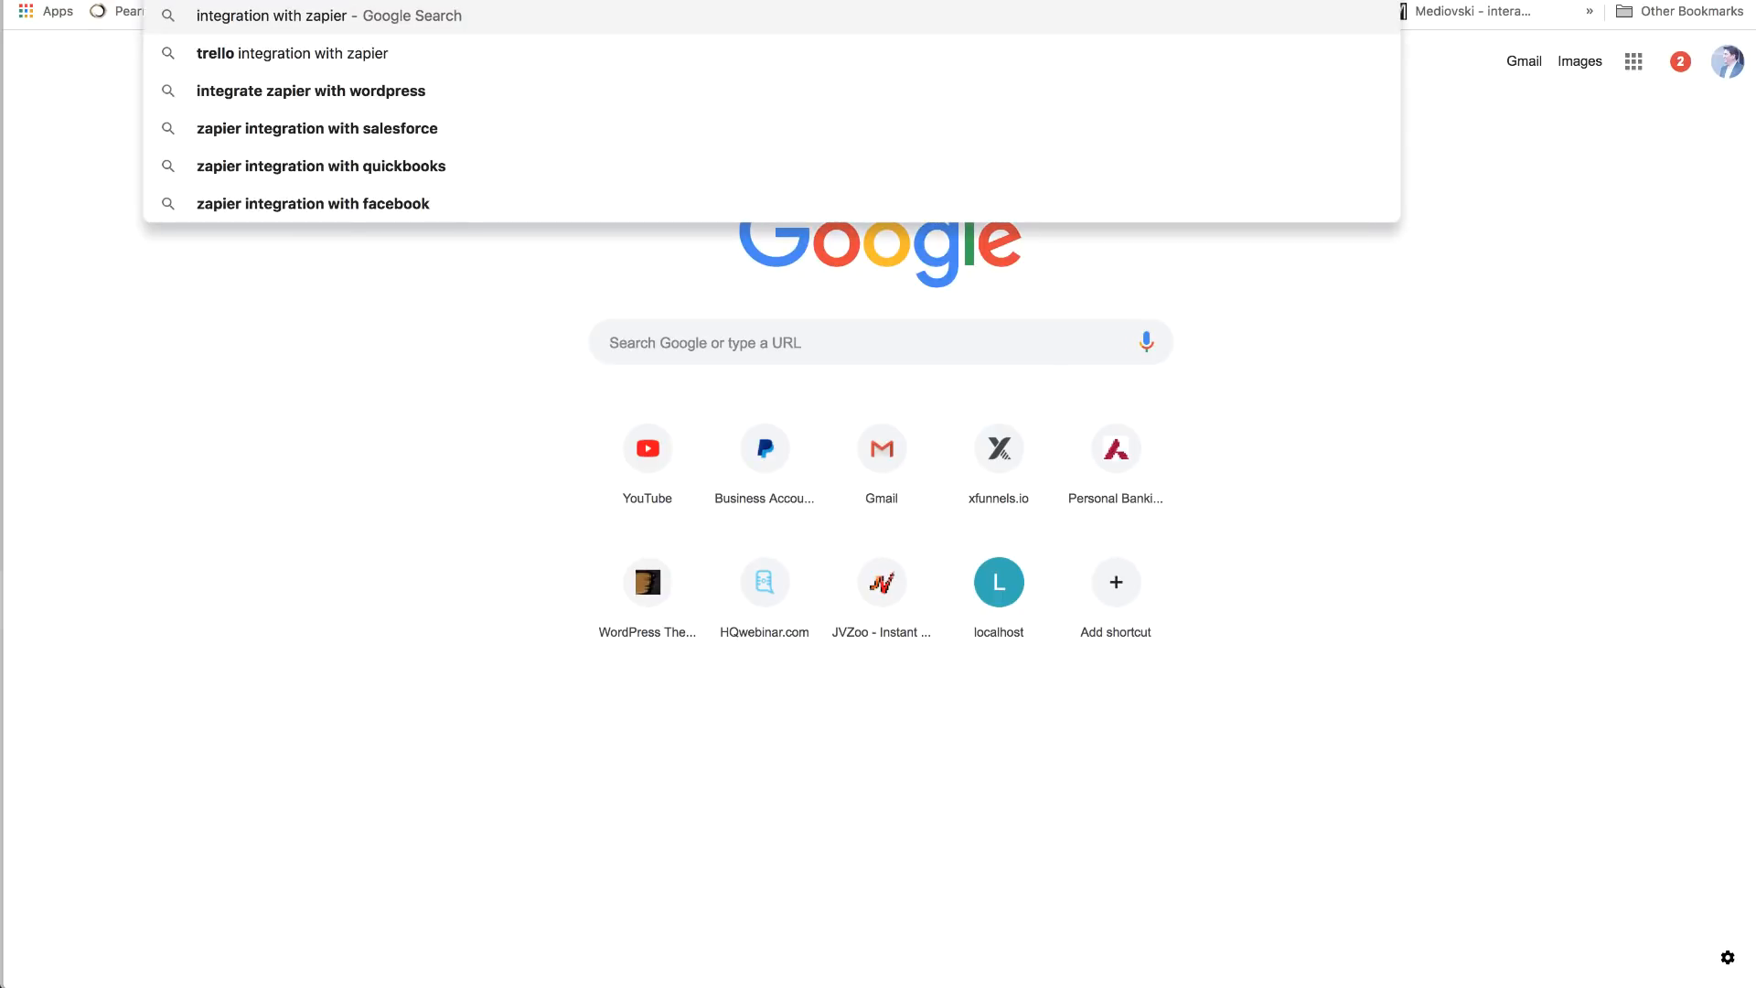
key(super+w)
key(Return)
key(super+v)
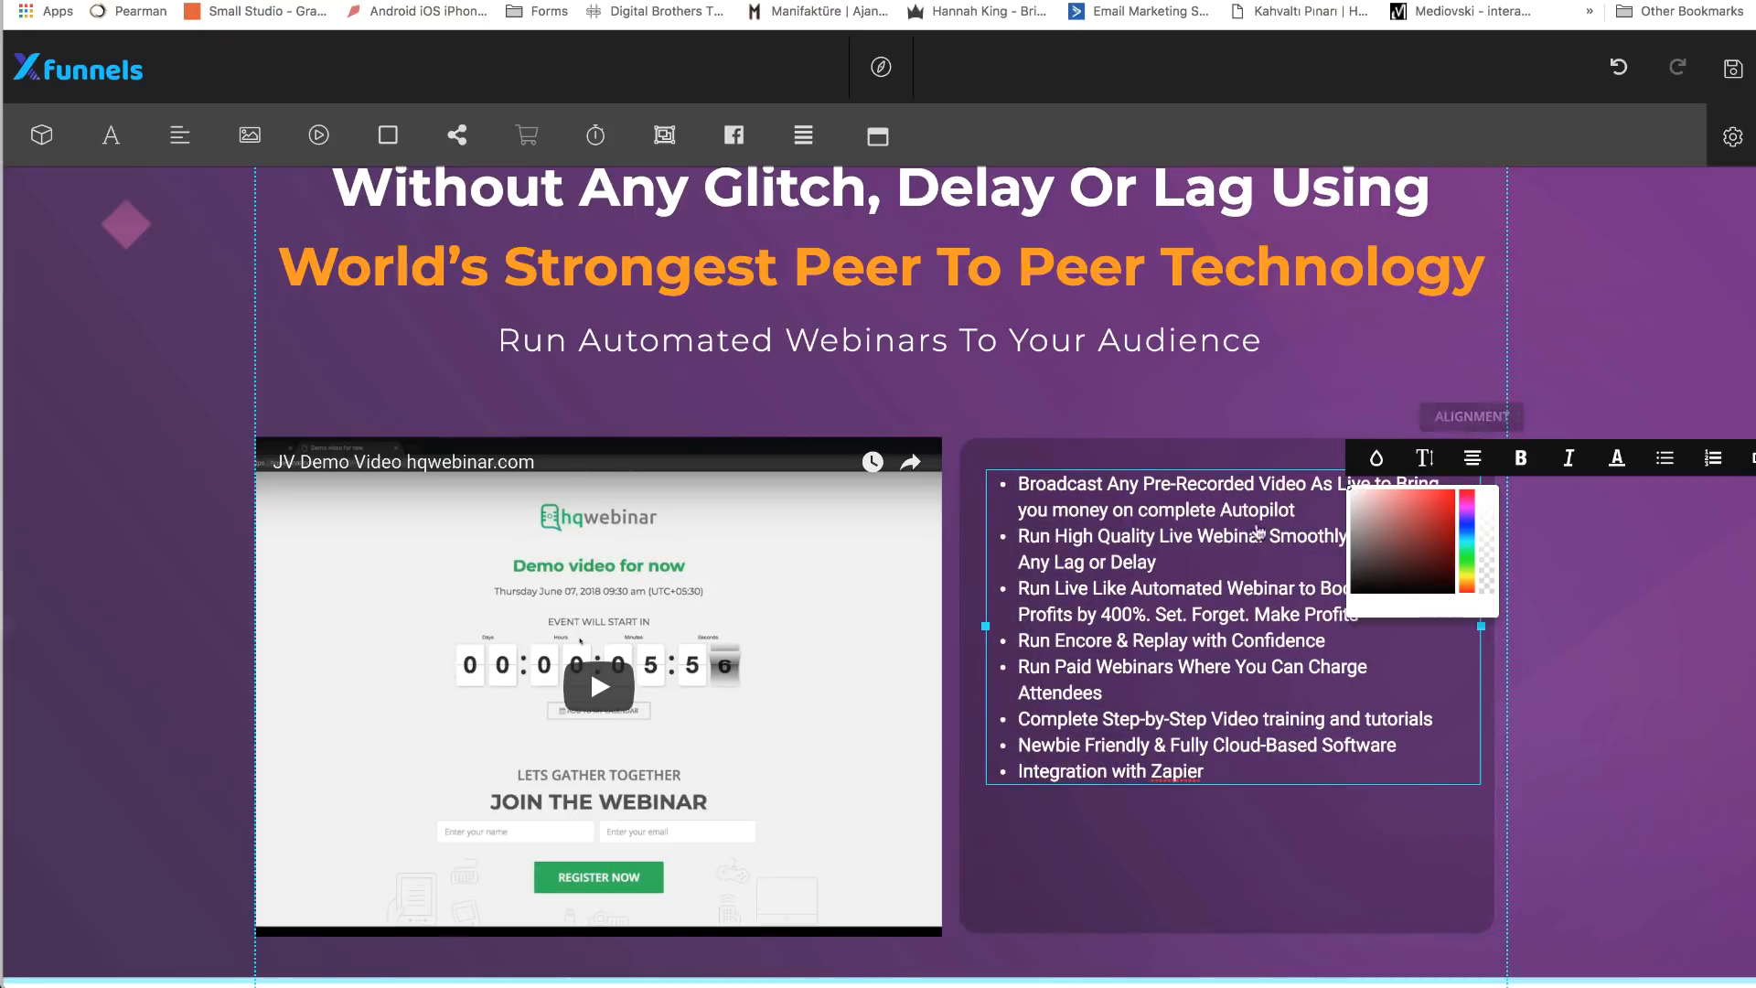
drag(1258, 534, 1157, 562)
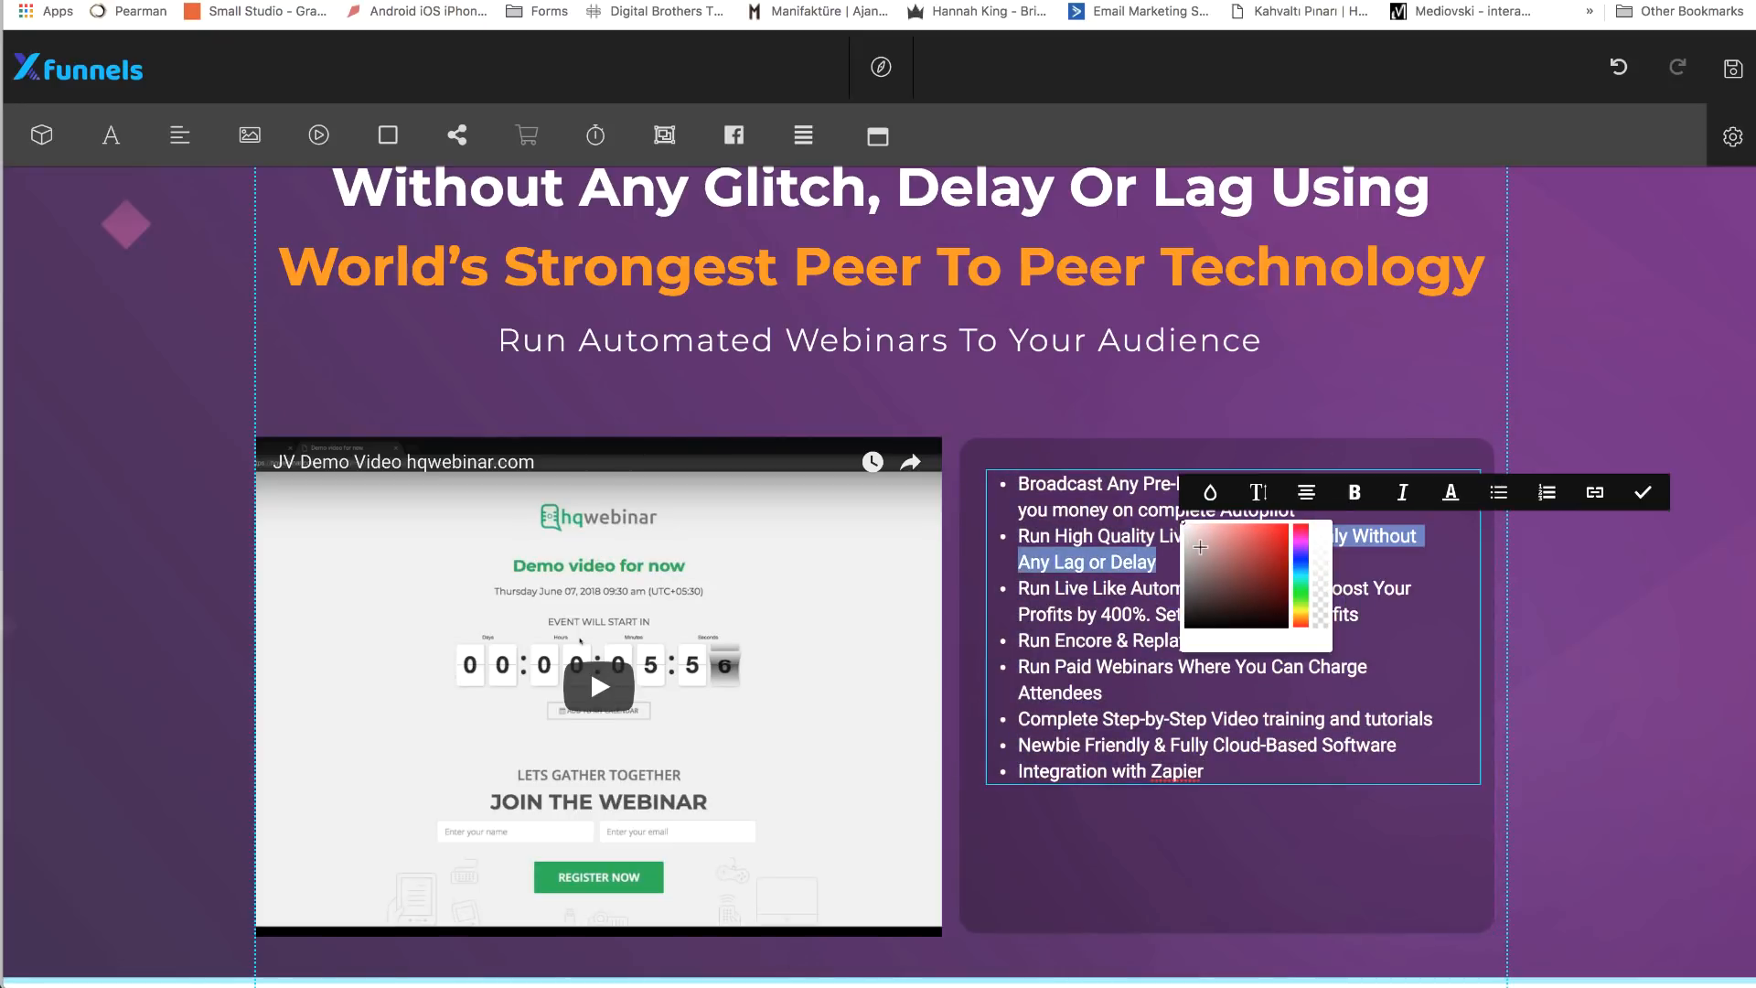
click(1646, 494)
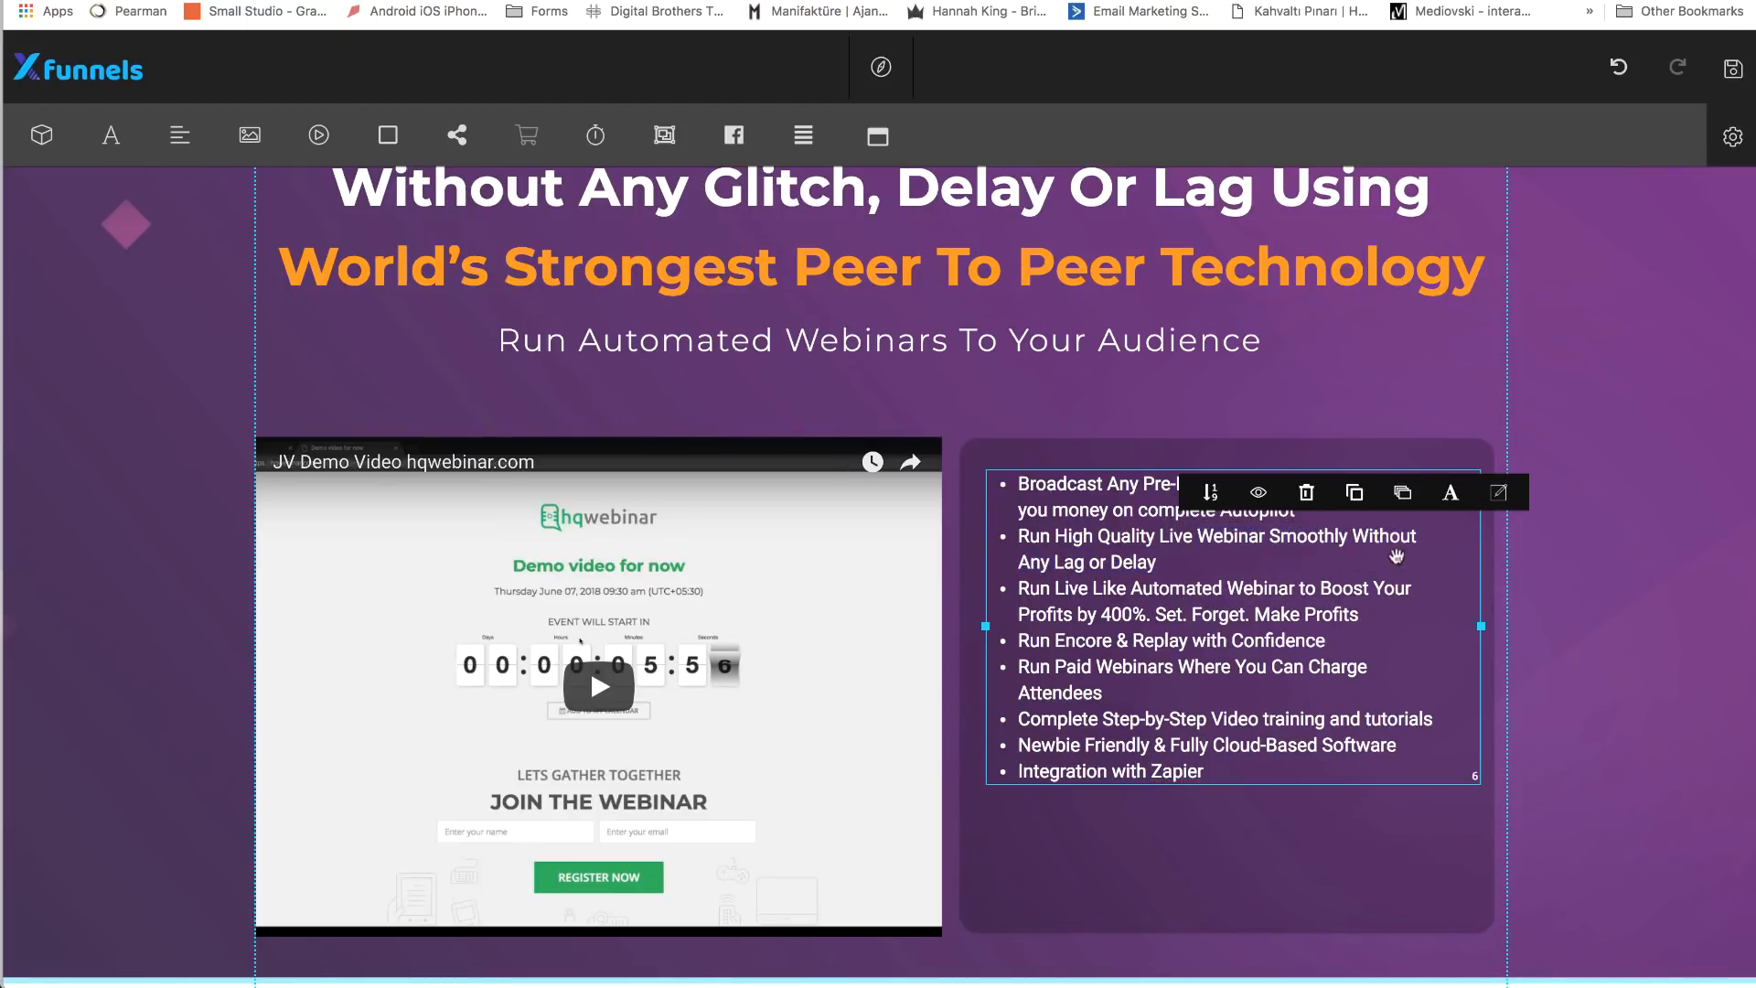
- Set the bullet list's line height to 2 and shift the list slightly up and left within its dark box
click(1237, 857)
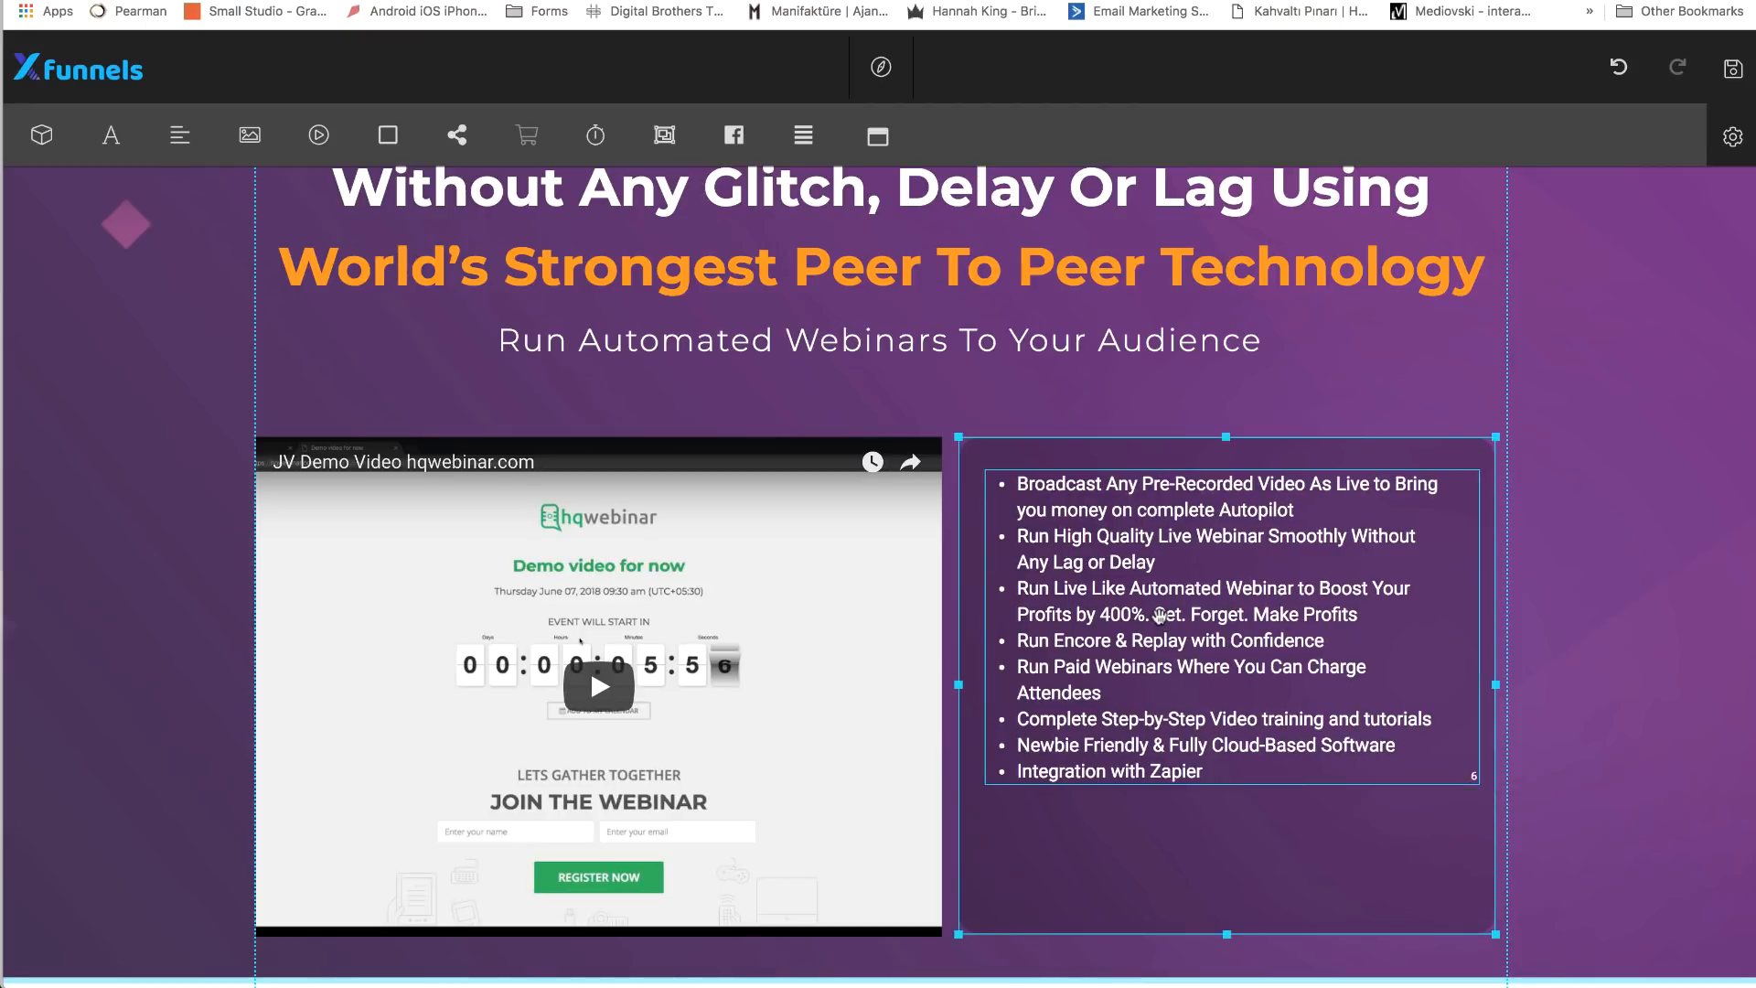
click(1259, 386)
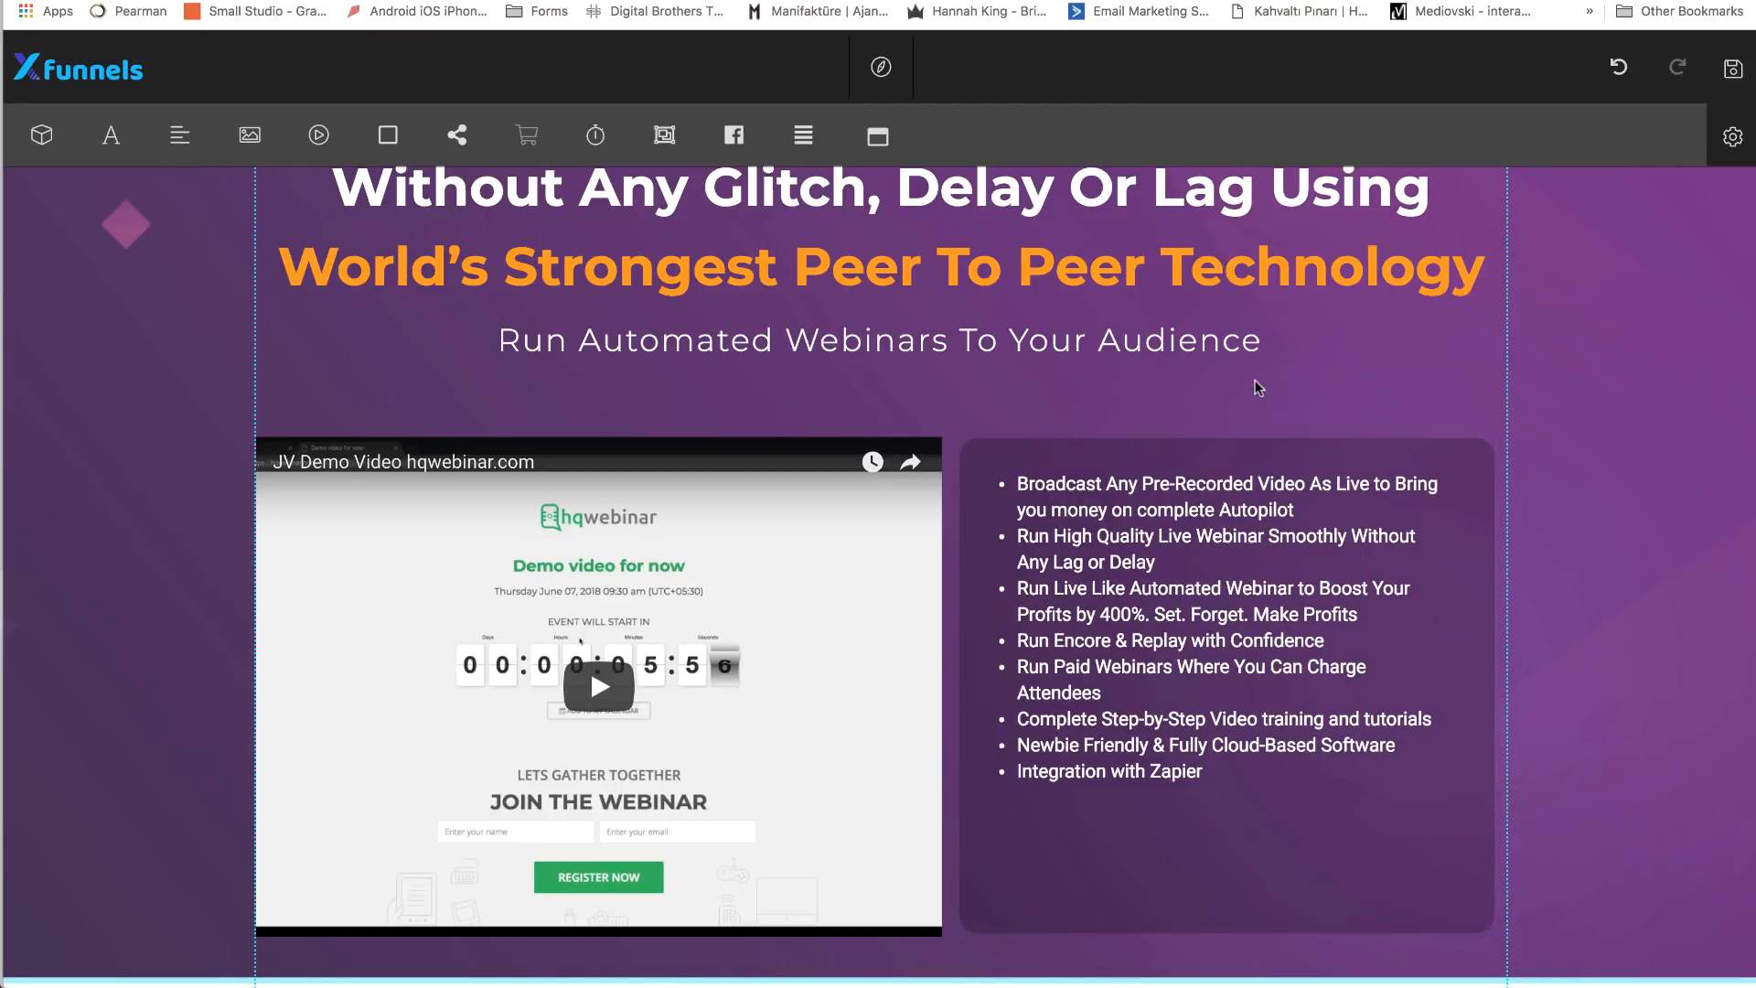
click(1091, 555)
click(1341, 501)
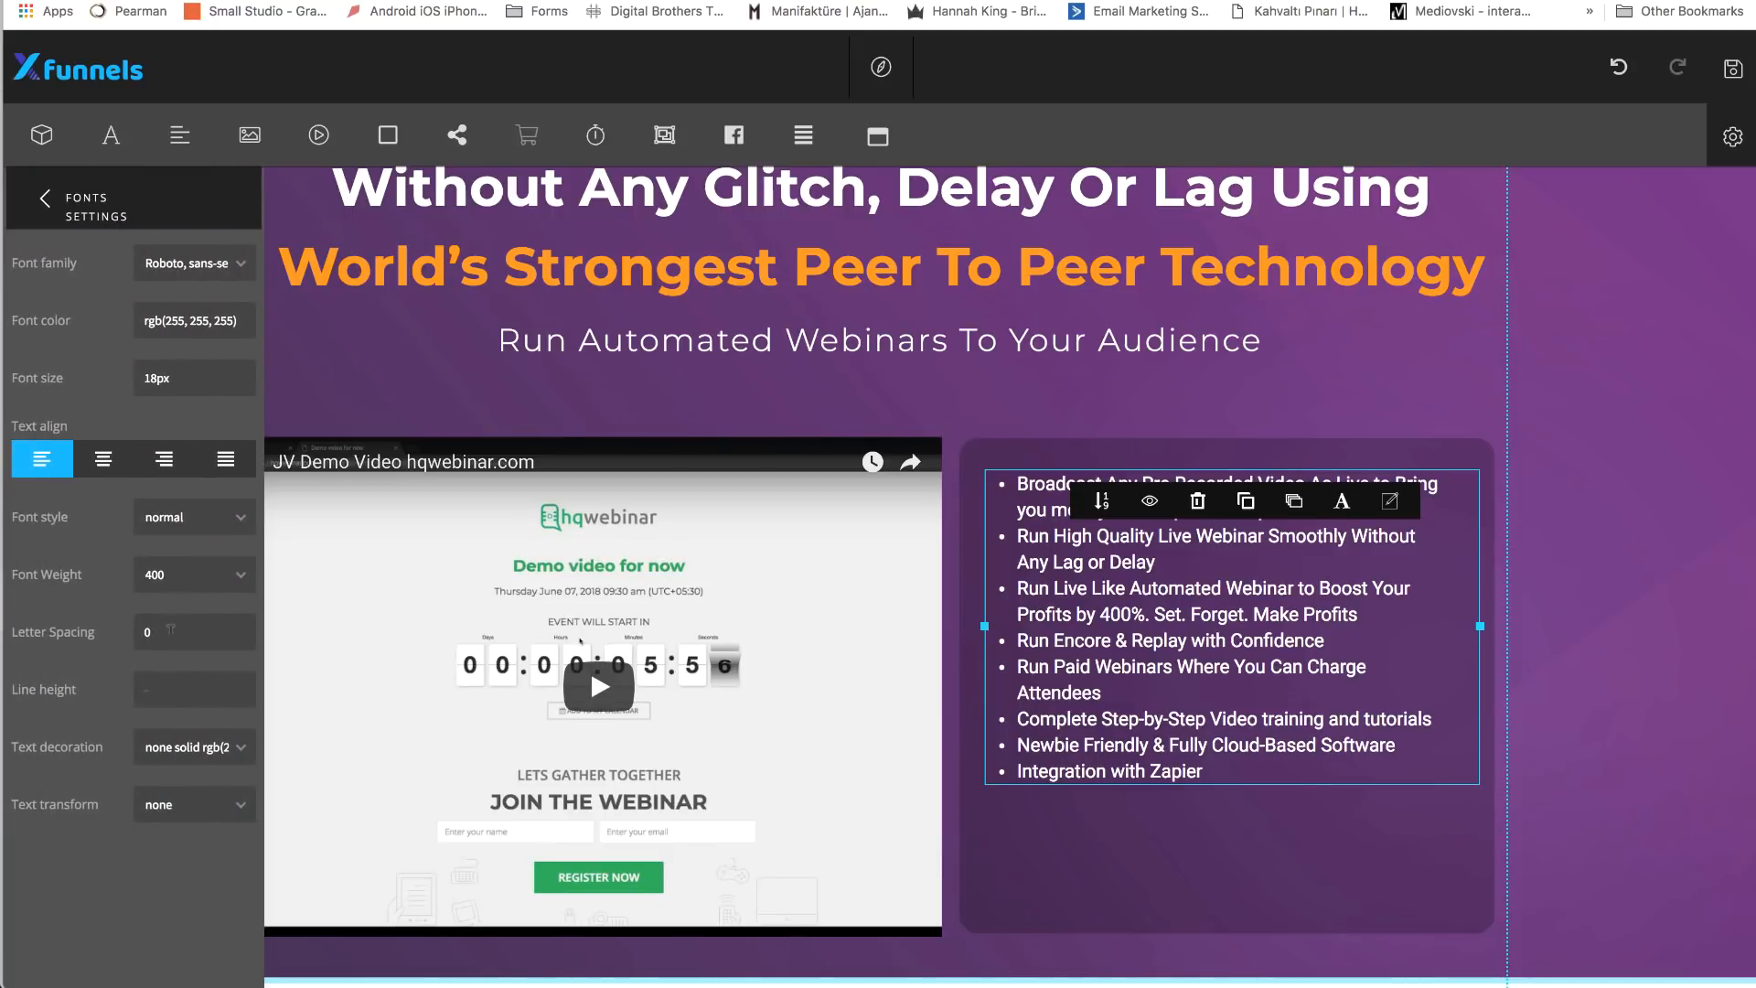
text(2)
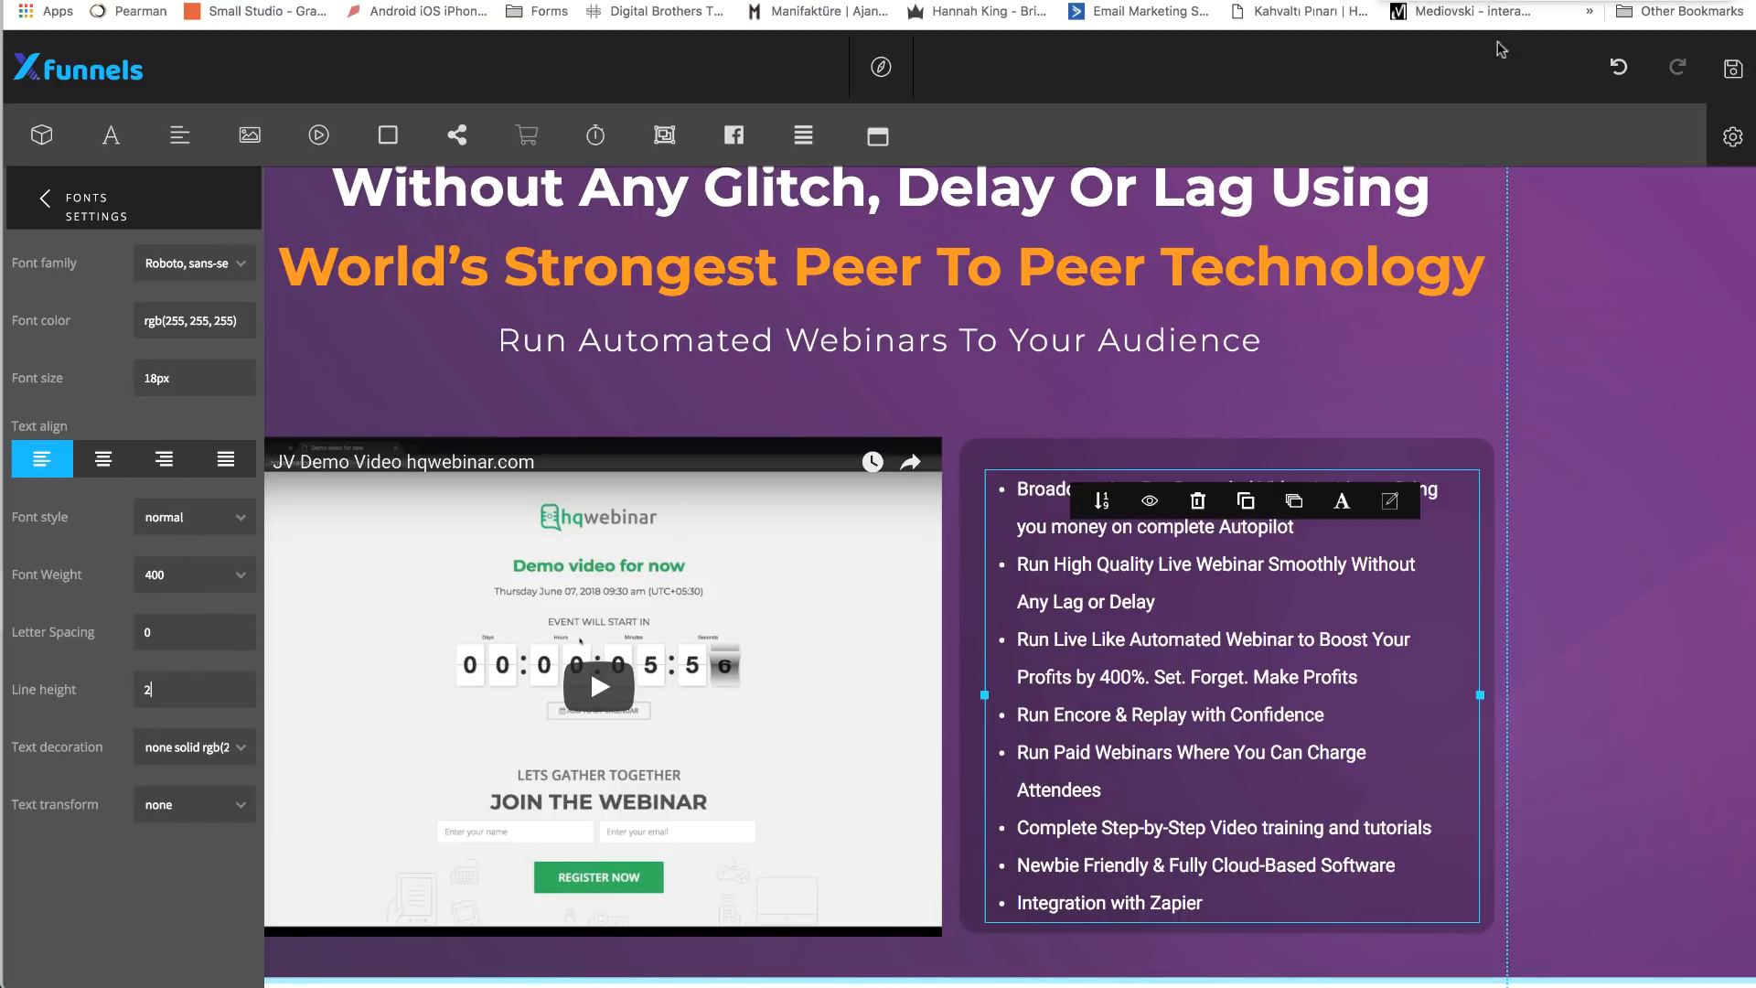
click(43, 211)
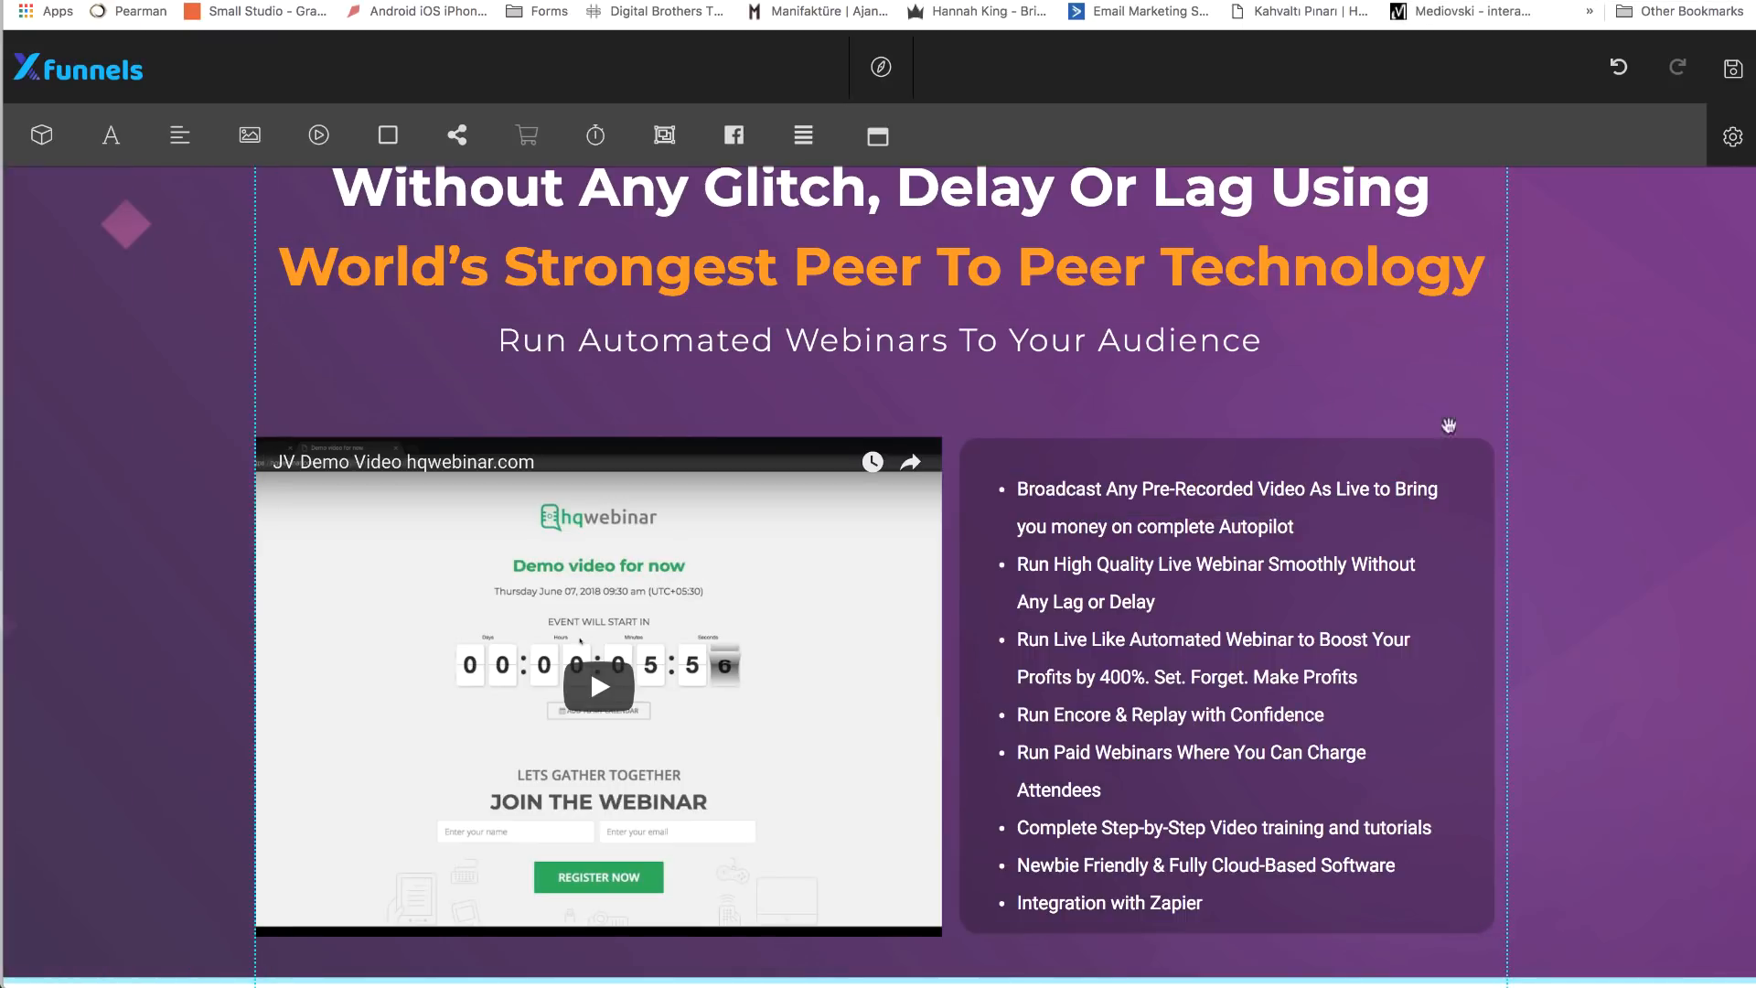
click(1168, 559)
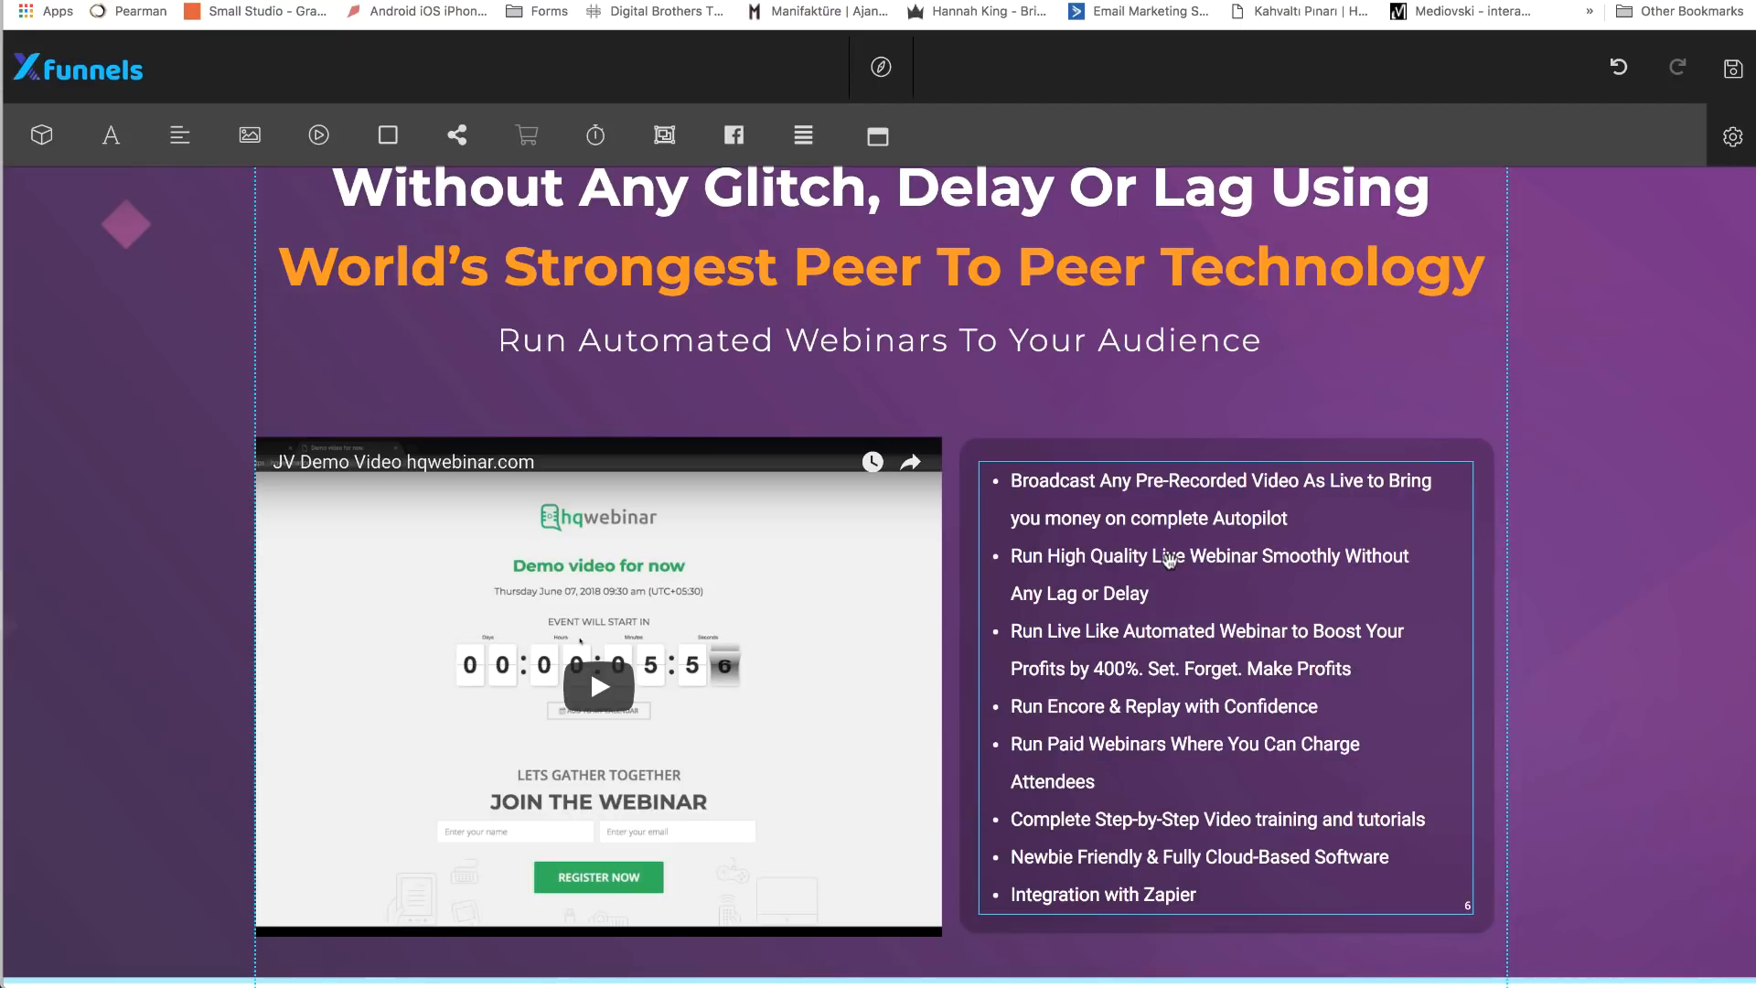
click(1560, 364)
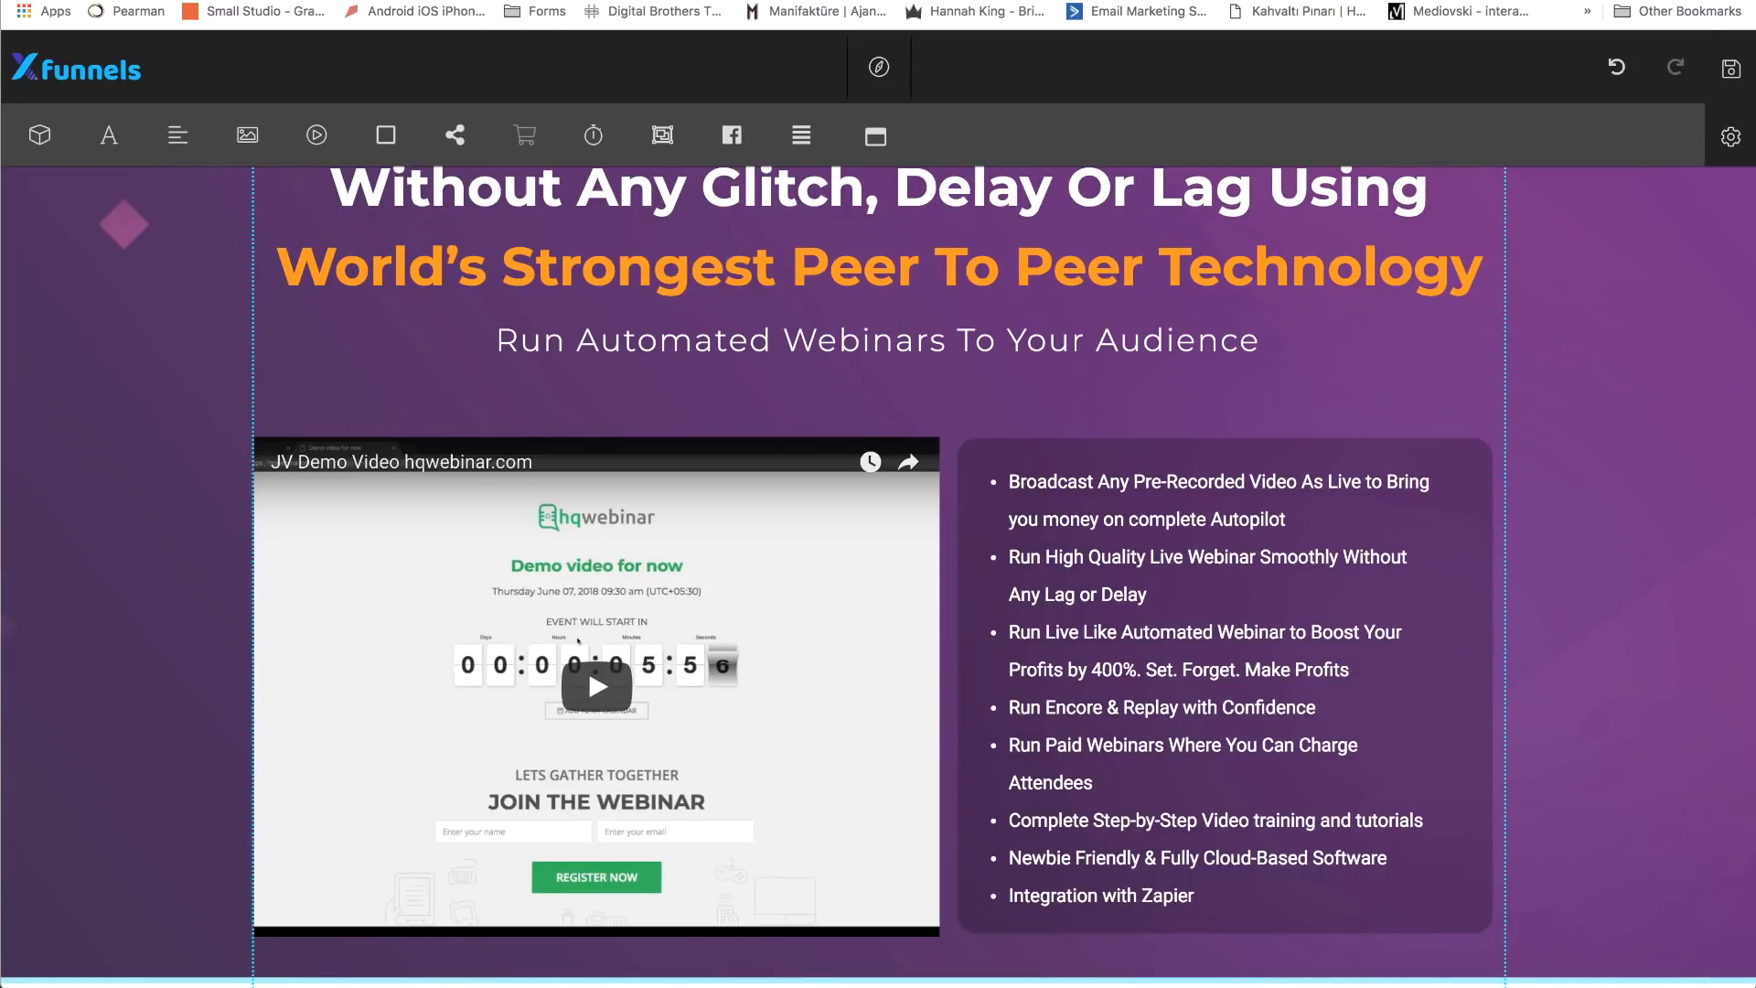
- Clear away the Terminal, Skype and Finder windows behind the browser, restoring the browser window to full width
drag(1754, 73, 967, 73)
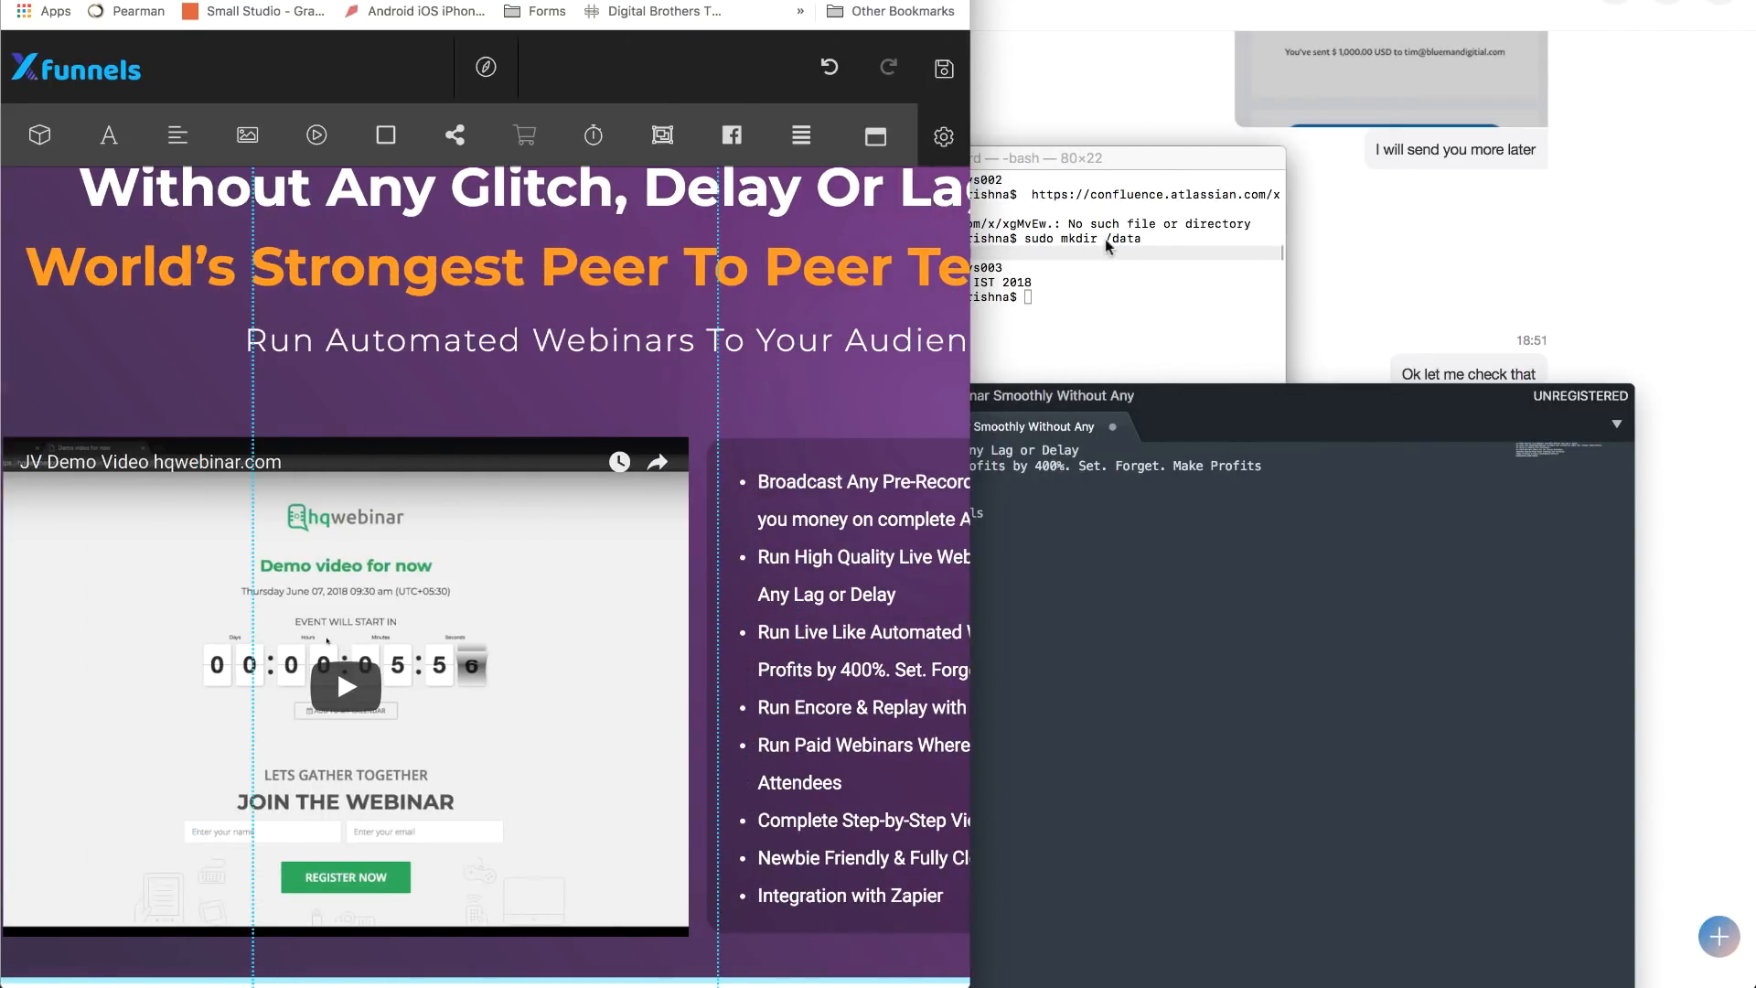
click(1125, 155)
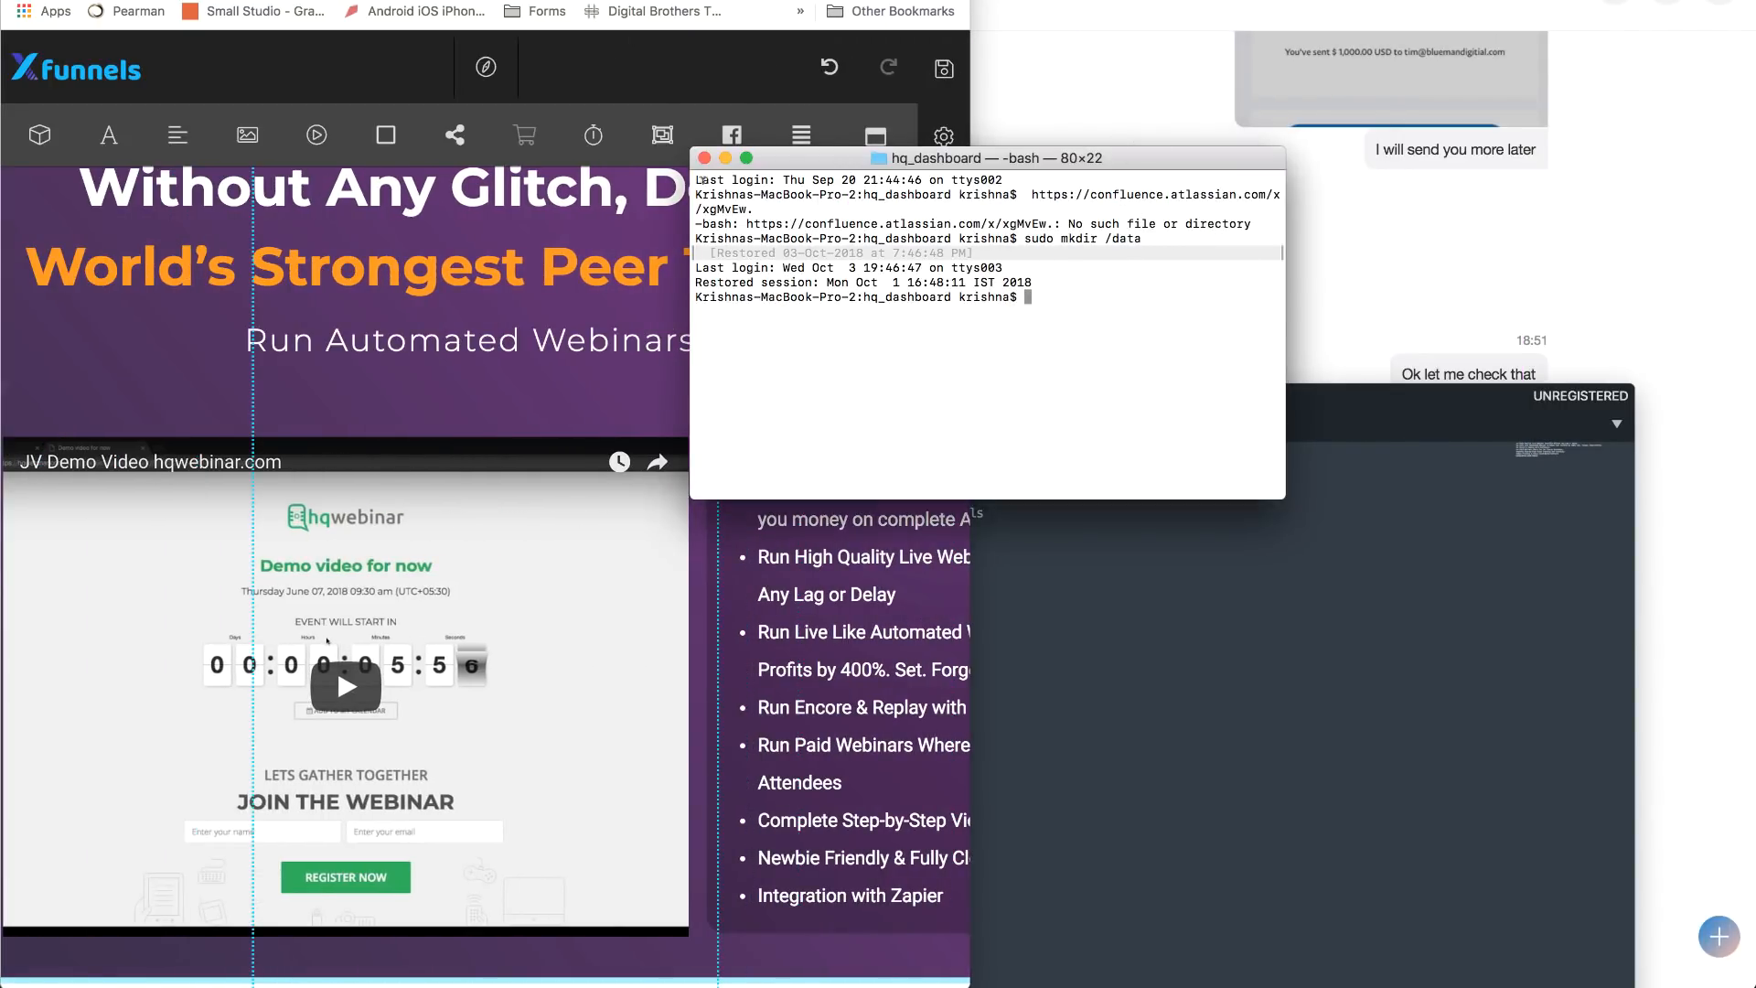
key(super+Tab)
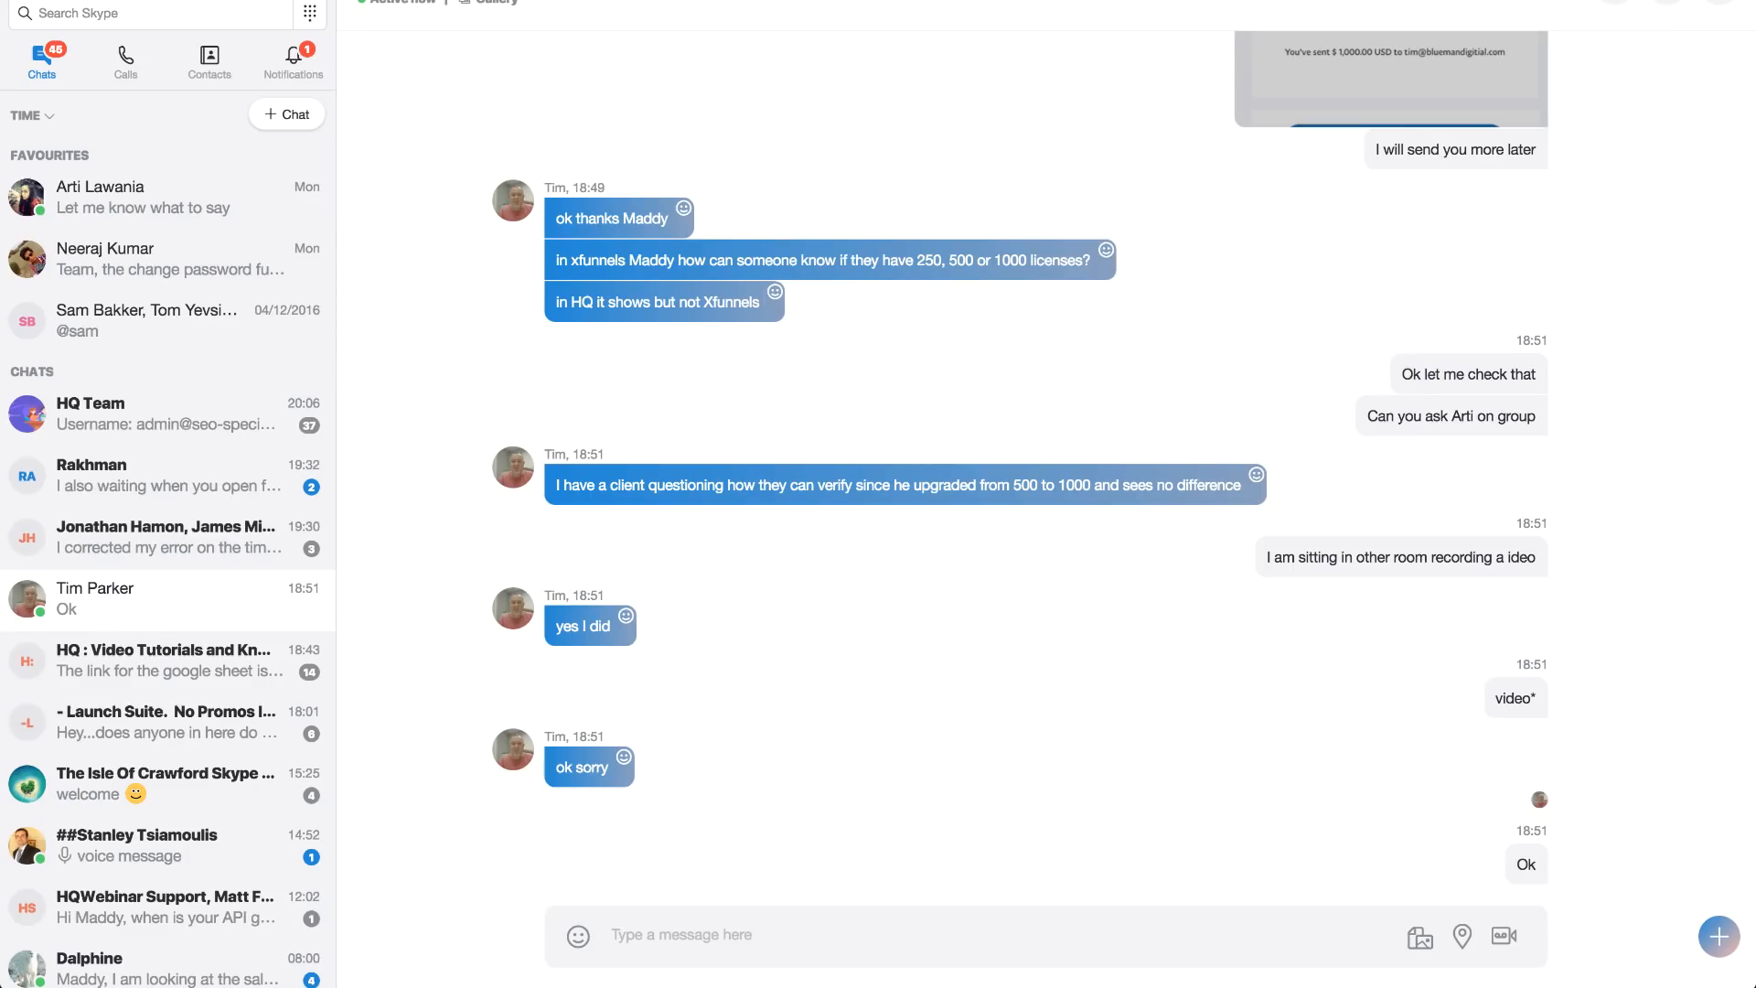
key(super+m)
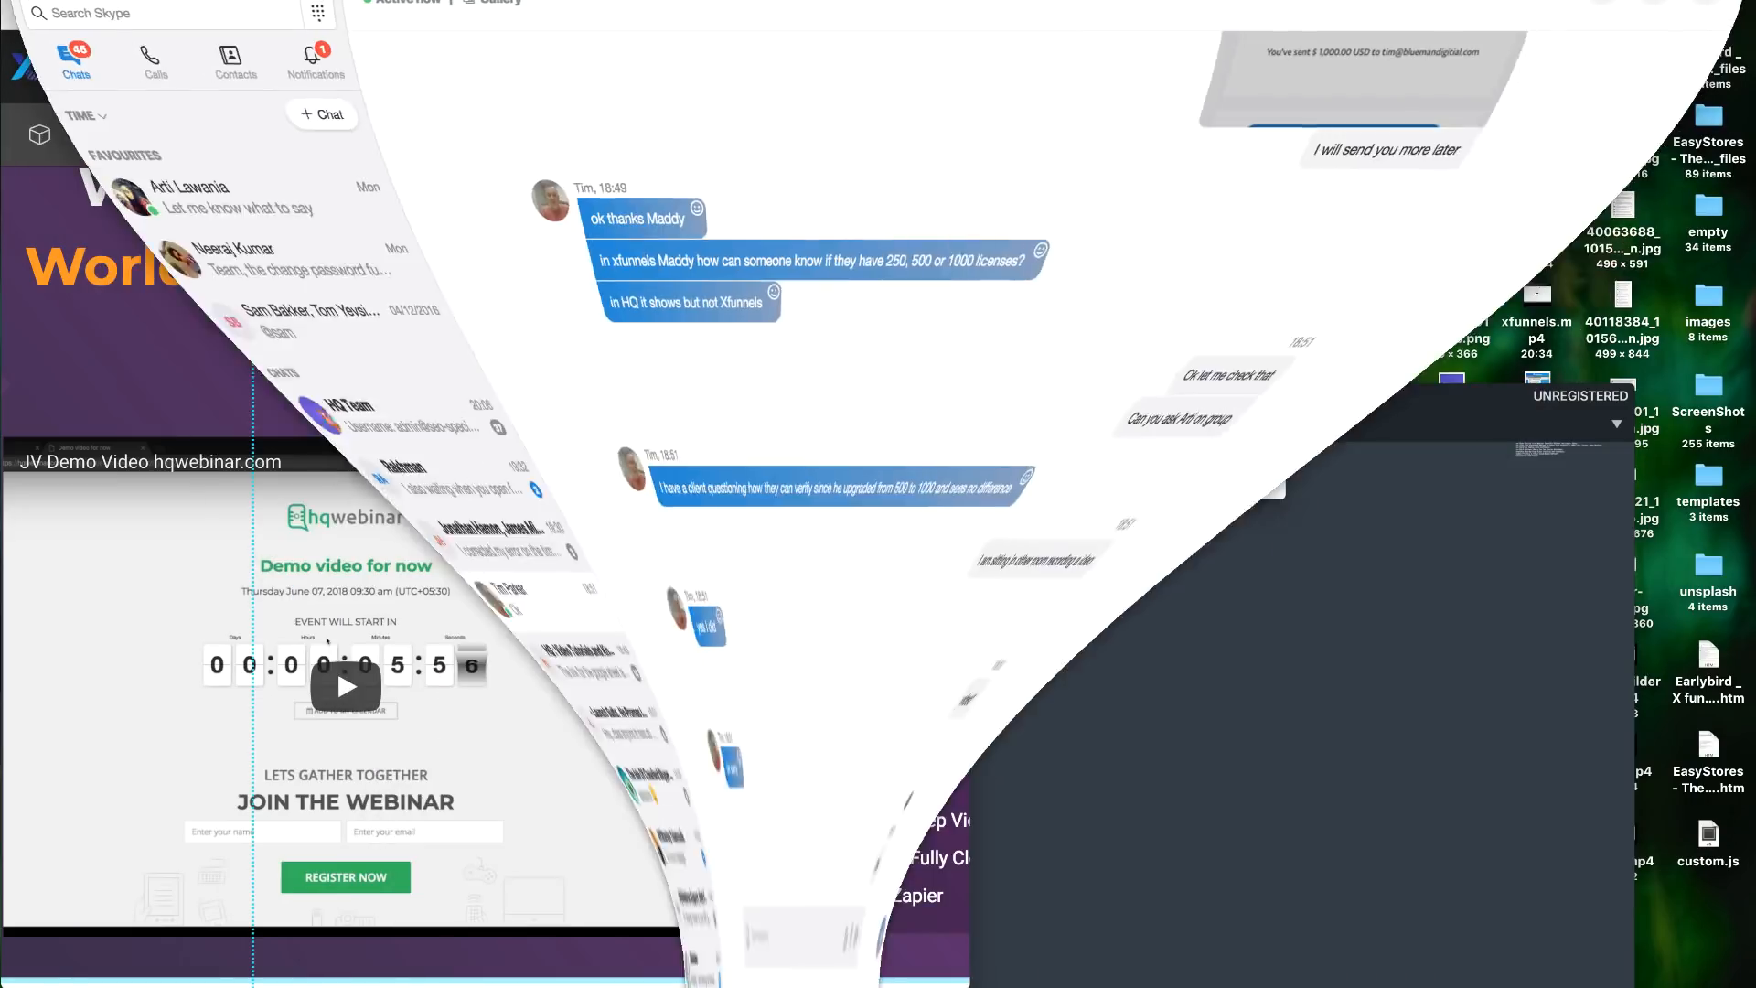
click(725, 157)
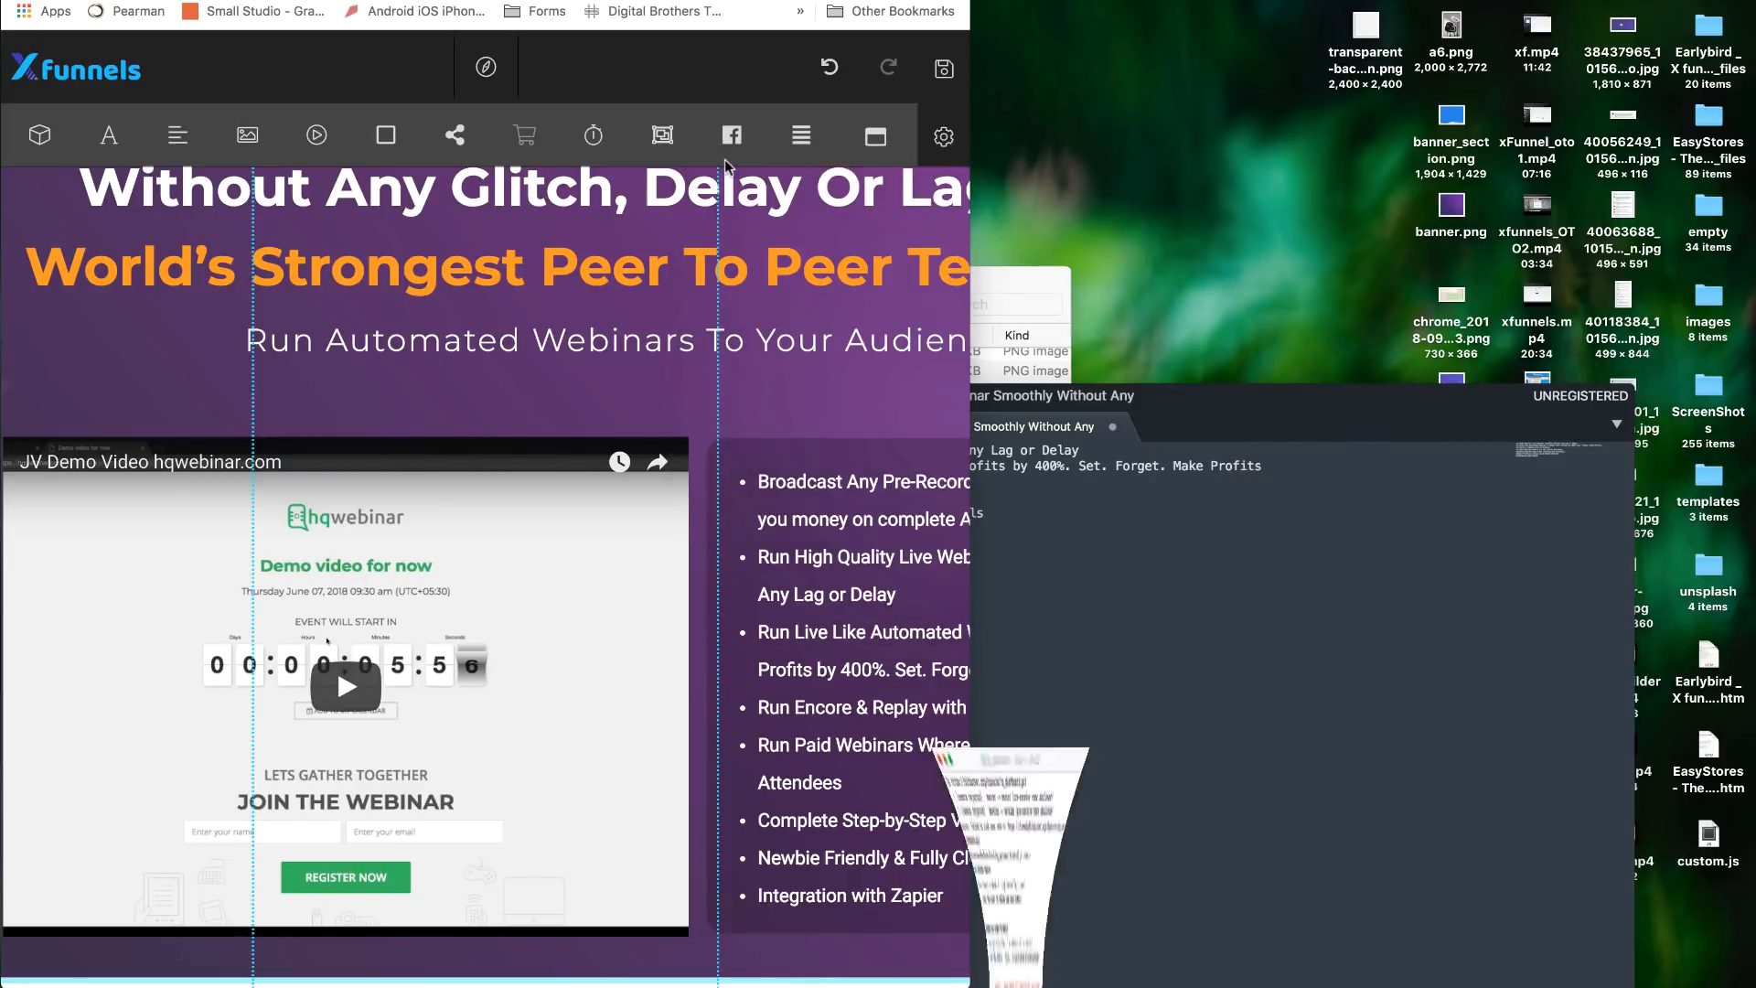
click(1023, 293)
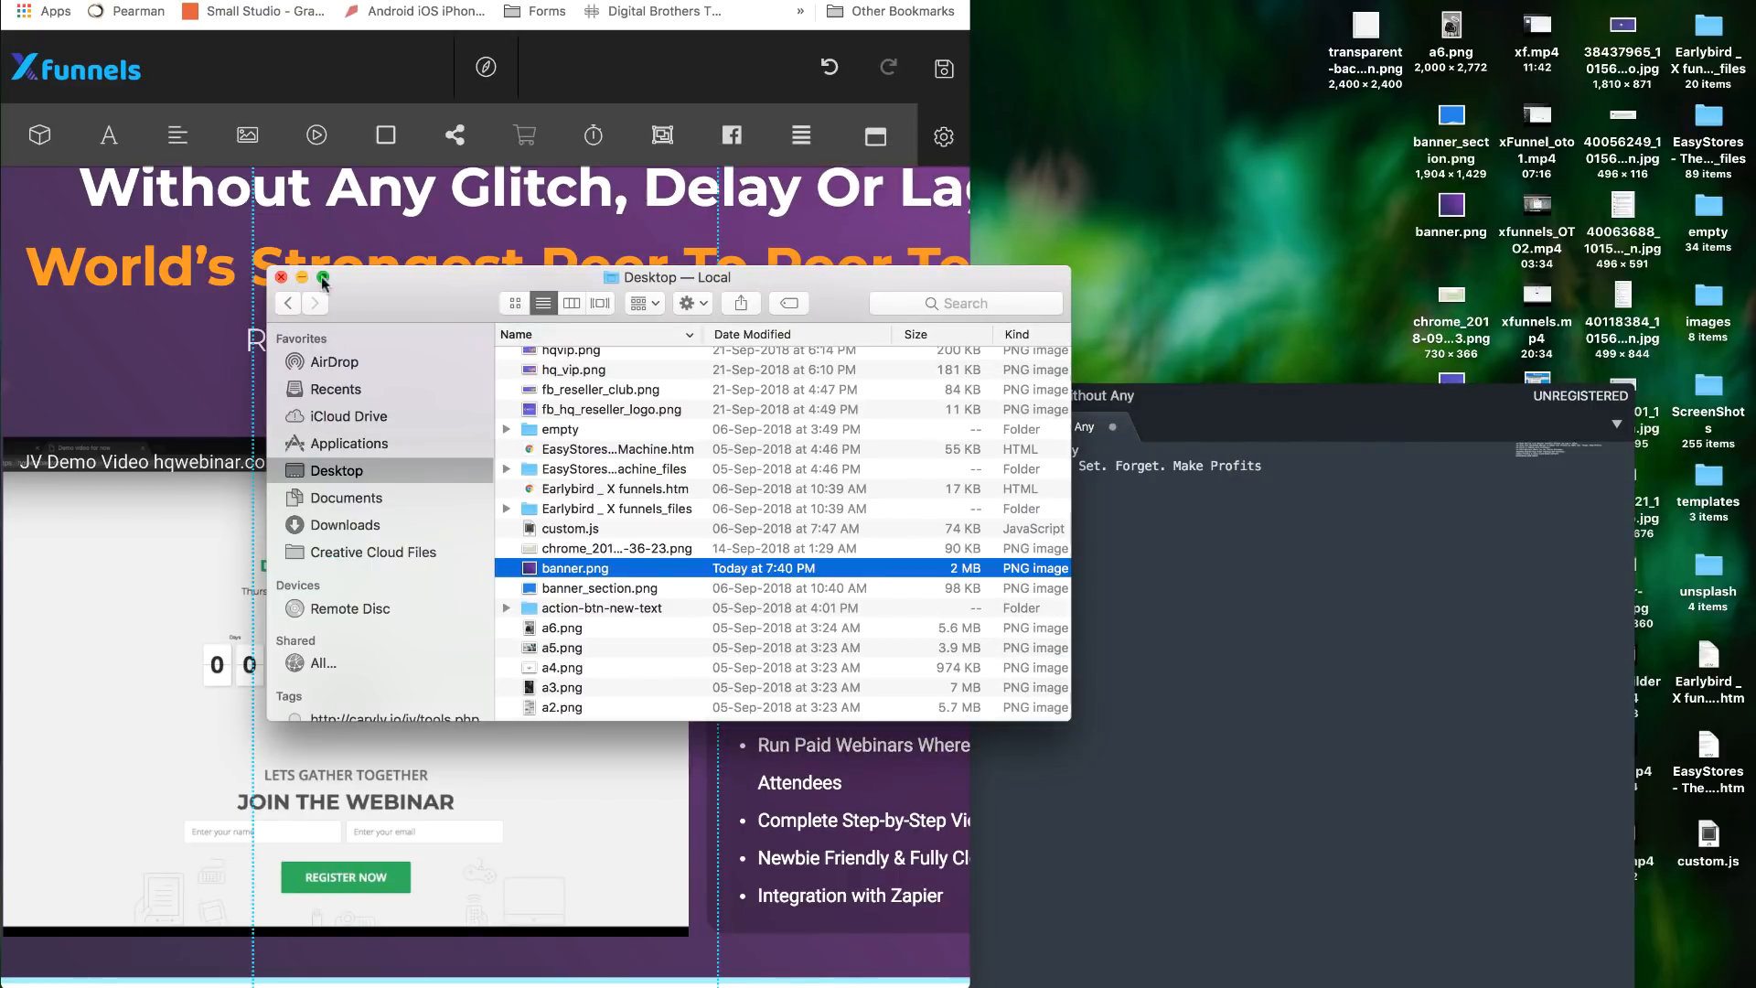
click(275, 276)
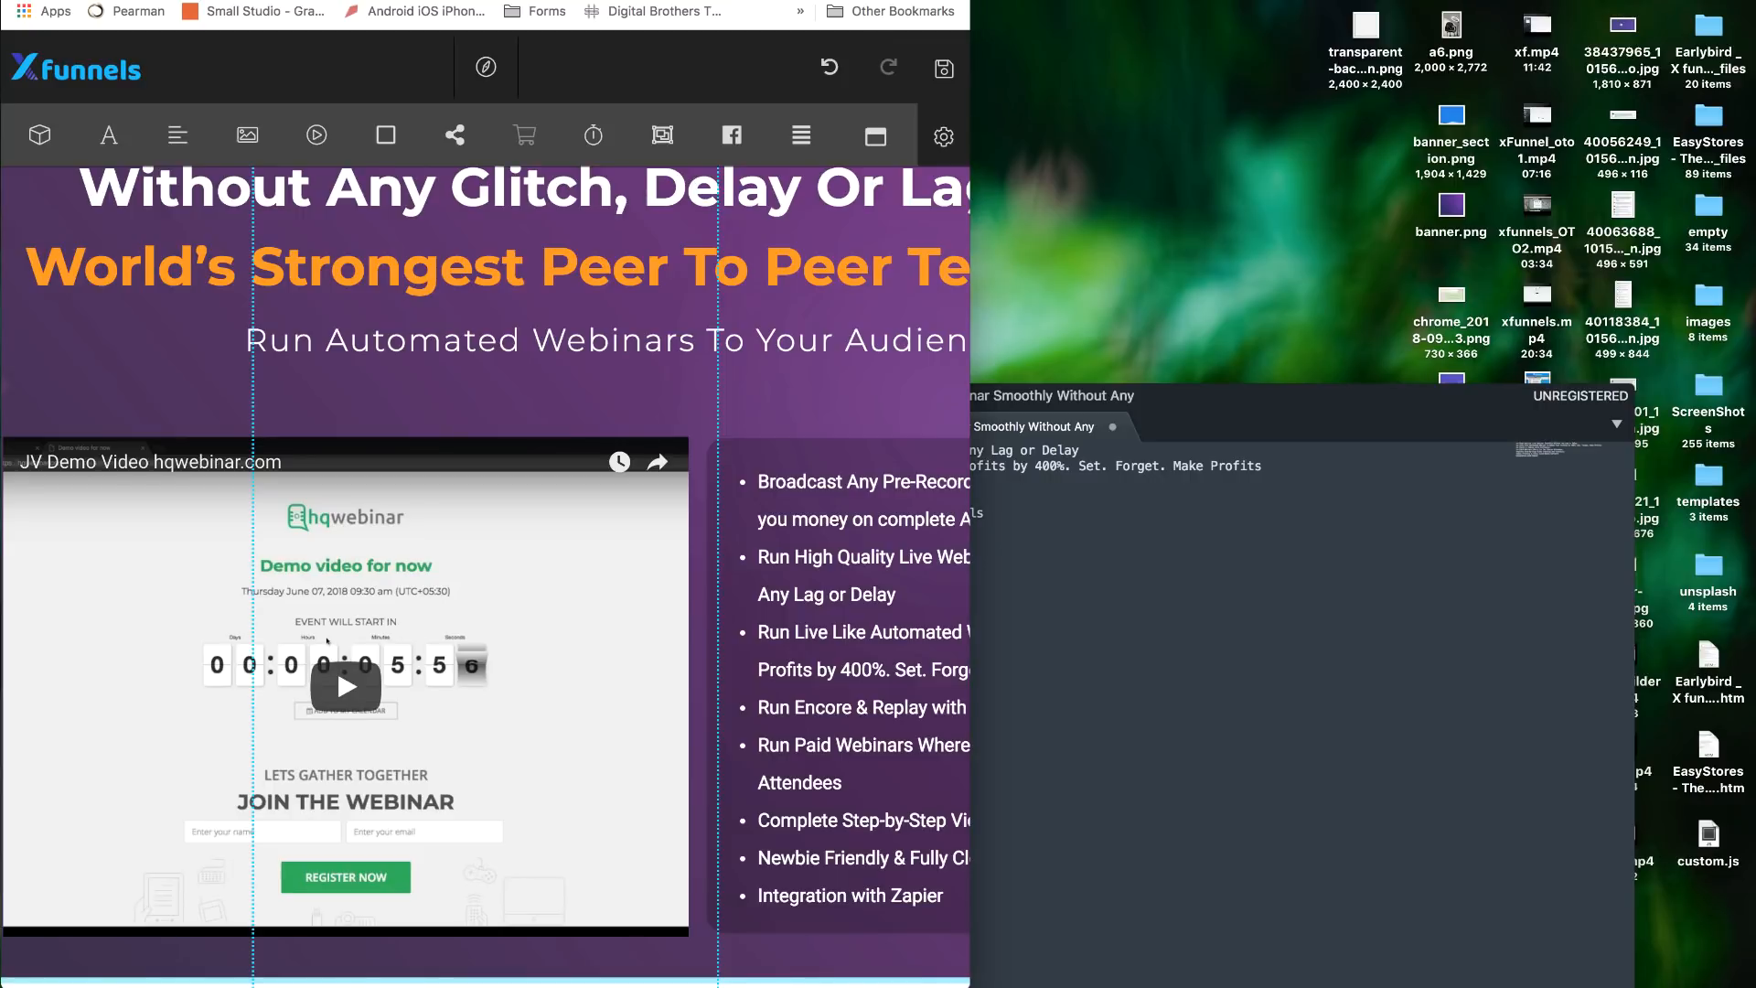
drag(970, 366, 1753, 366)
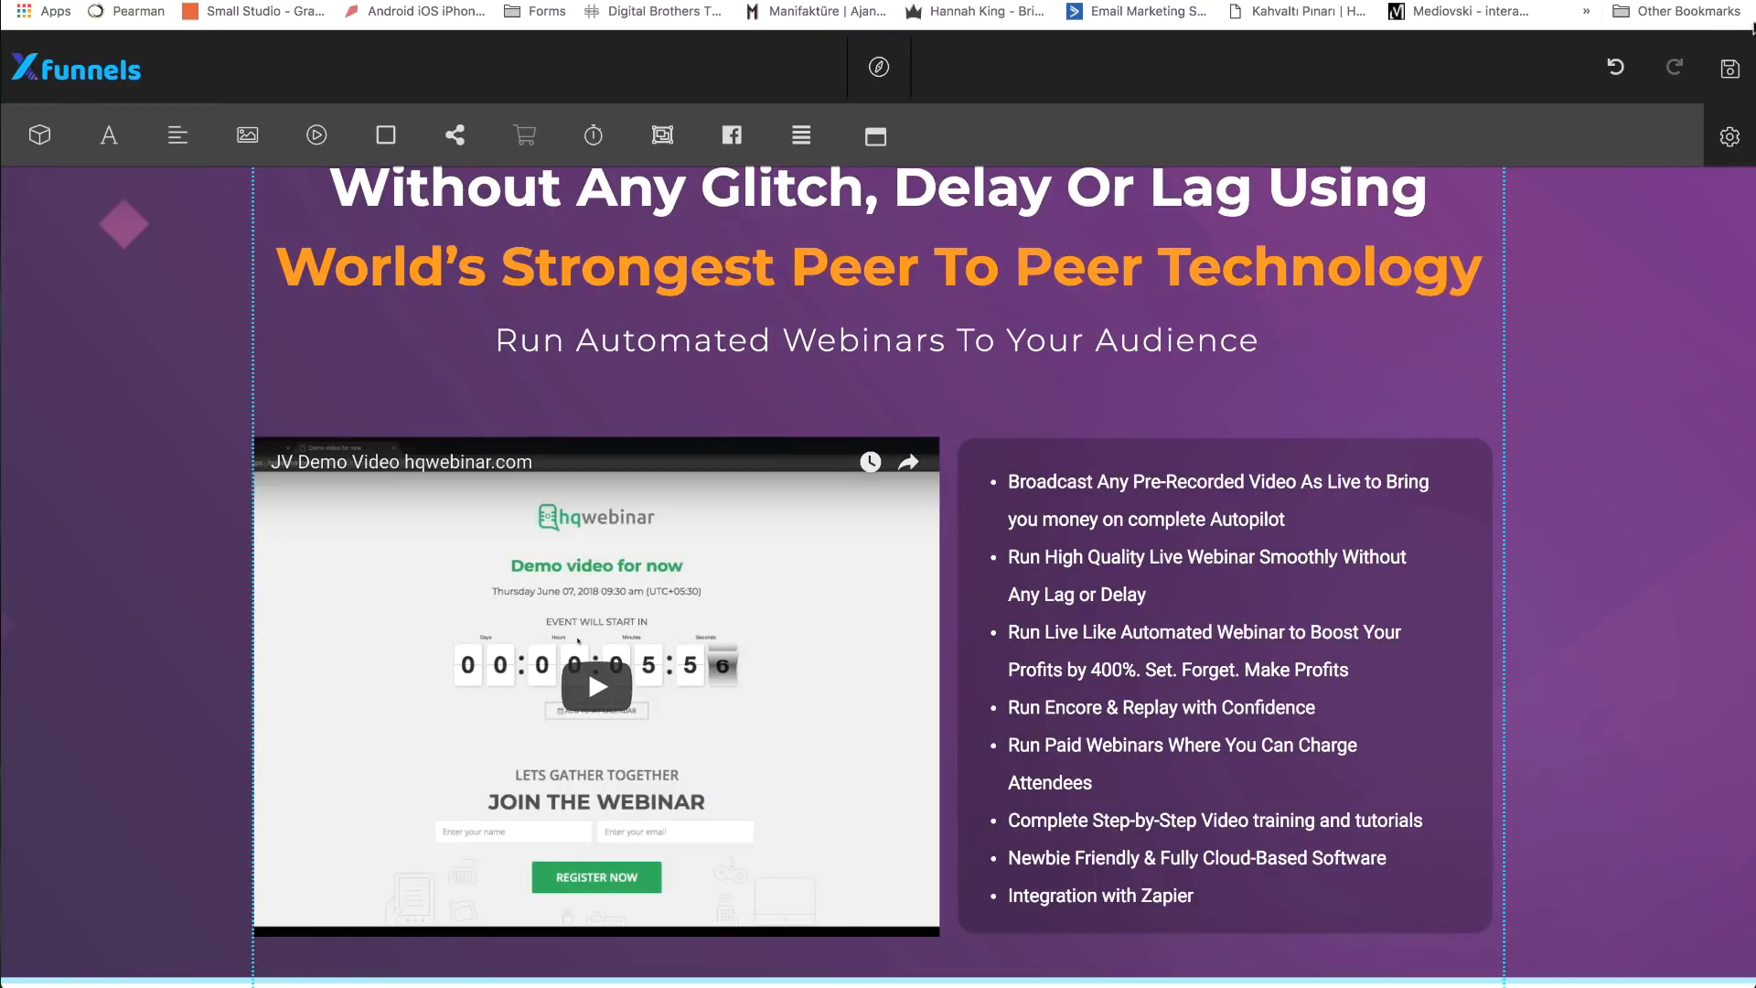
- Save the page and open its preview in a browser window narrowed to mobile width
click(1729, 68)
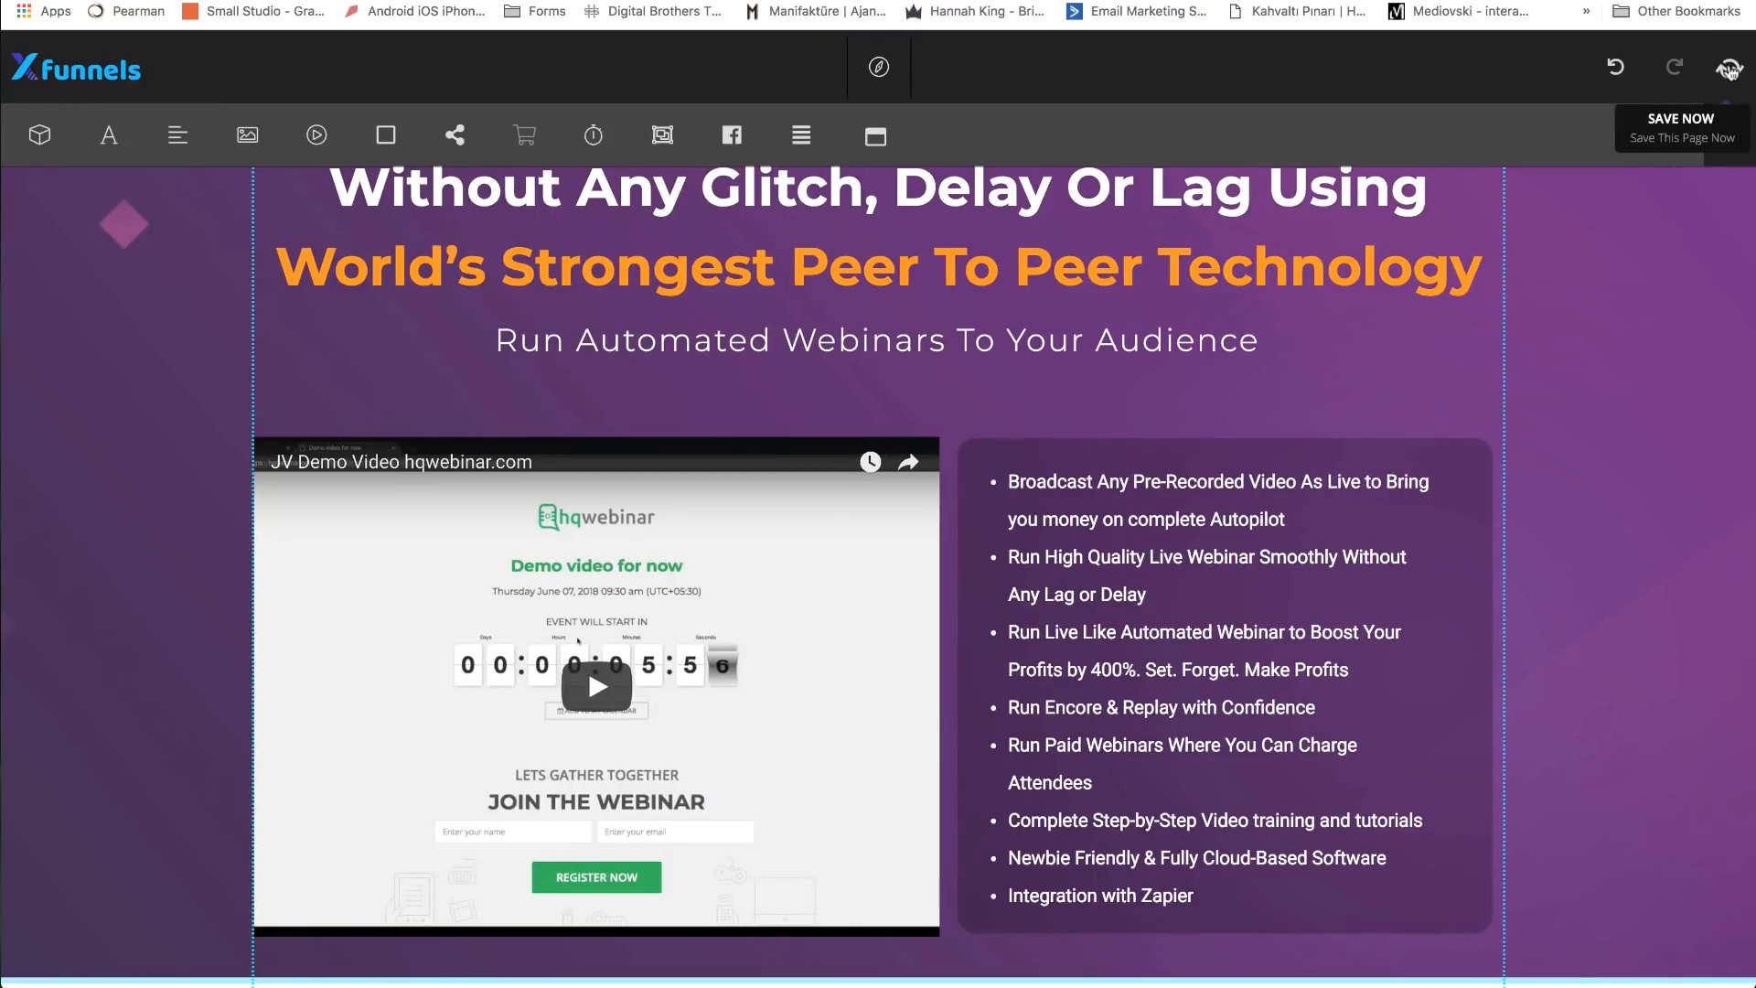
click(878, 71)
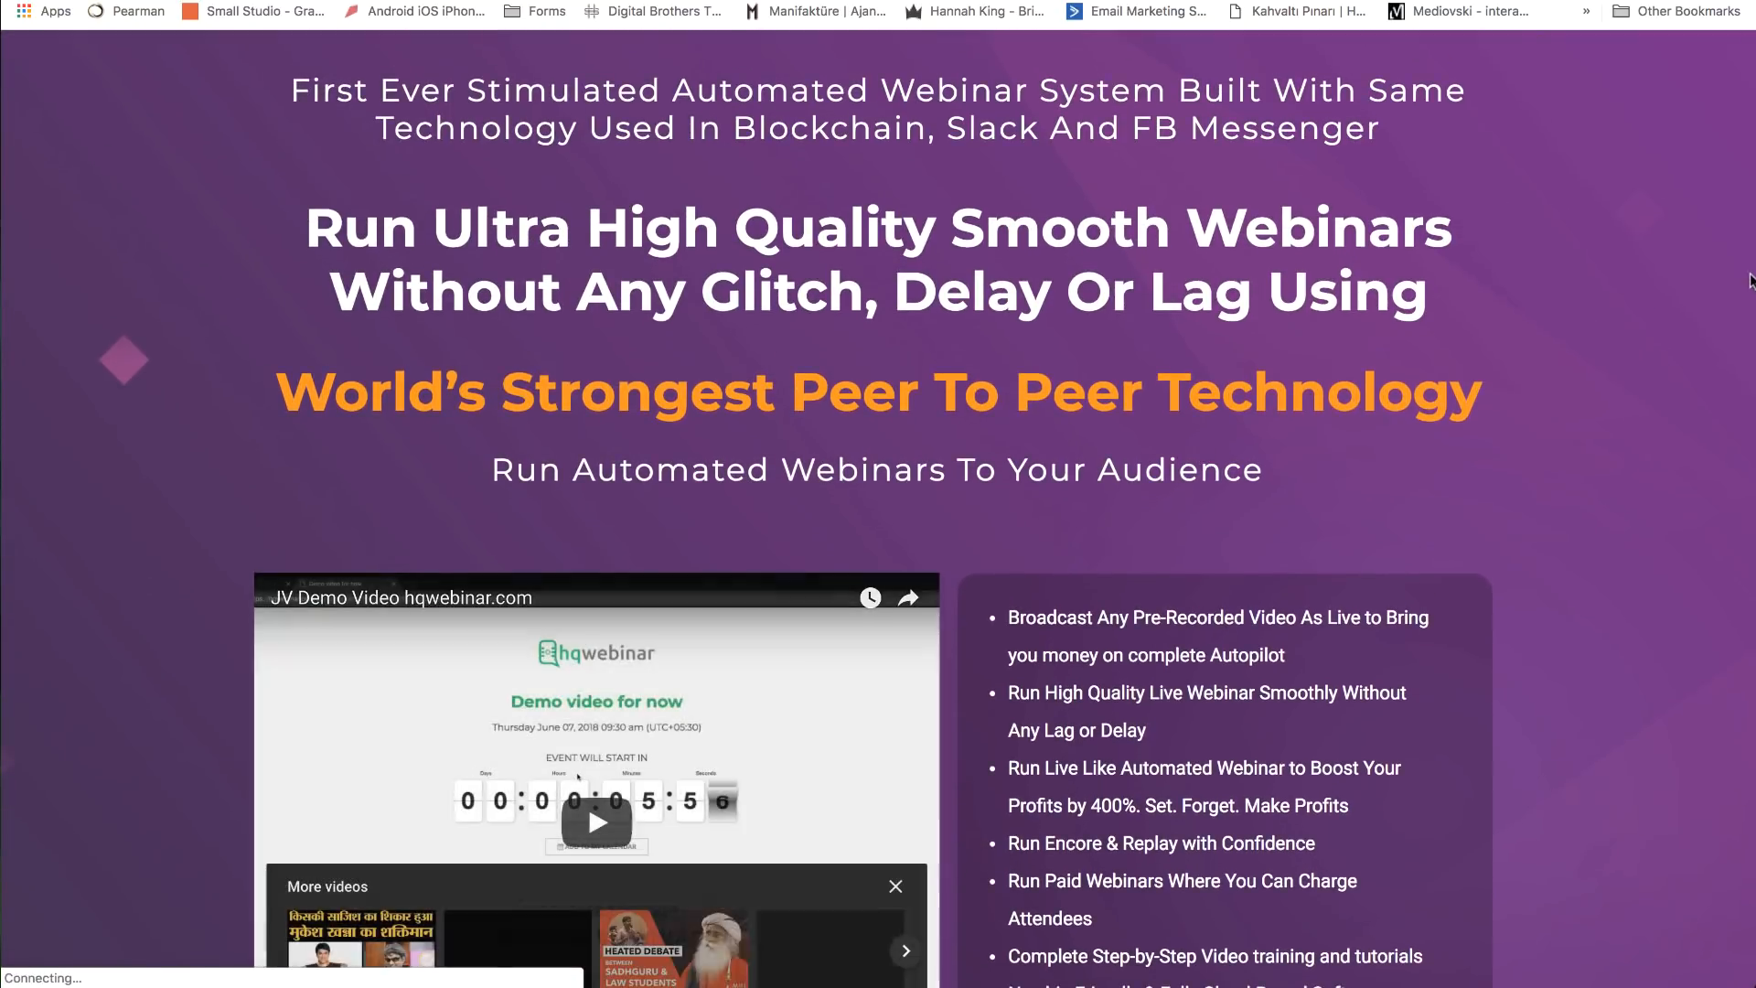
drag(1754, 316, 565, 356)
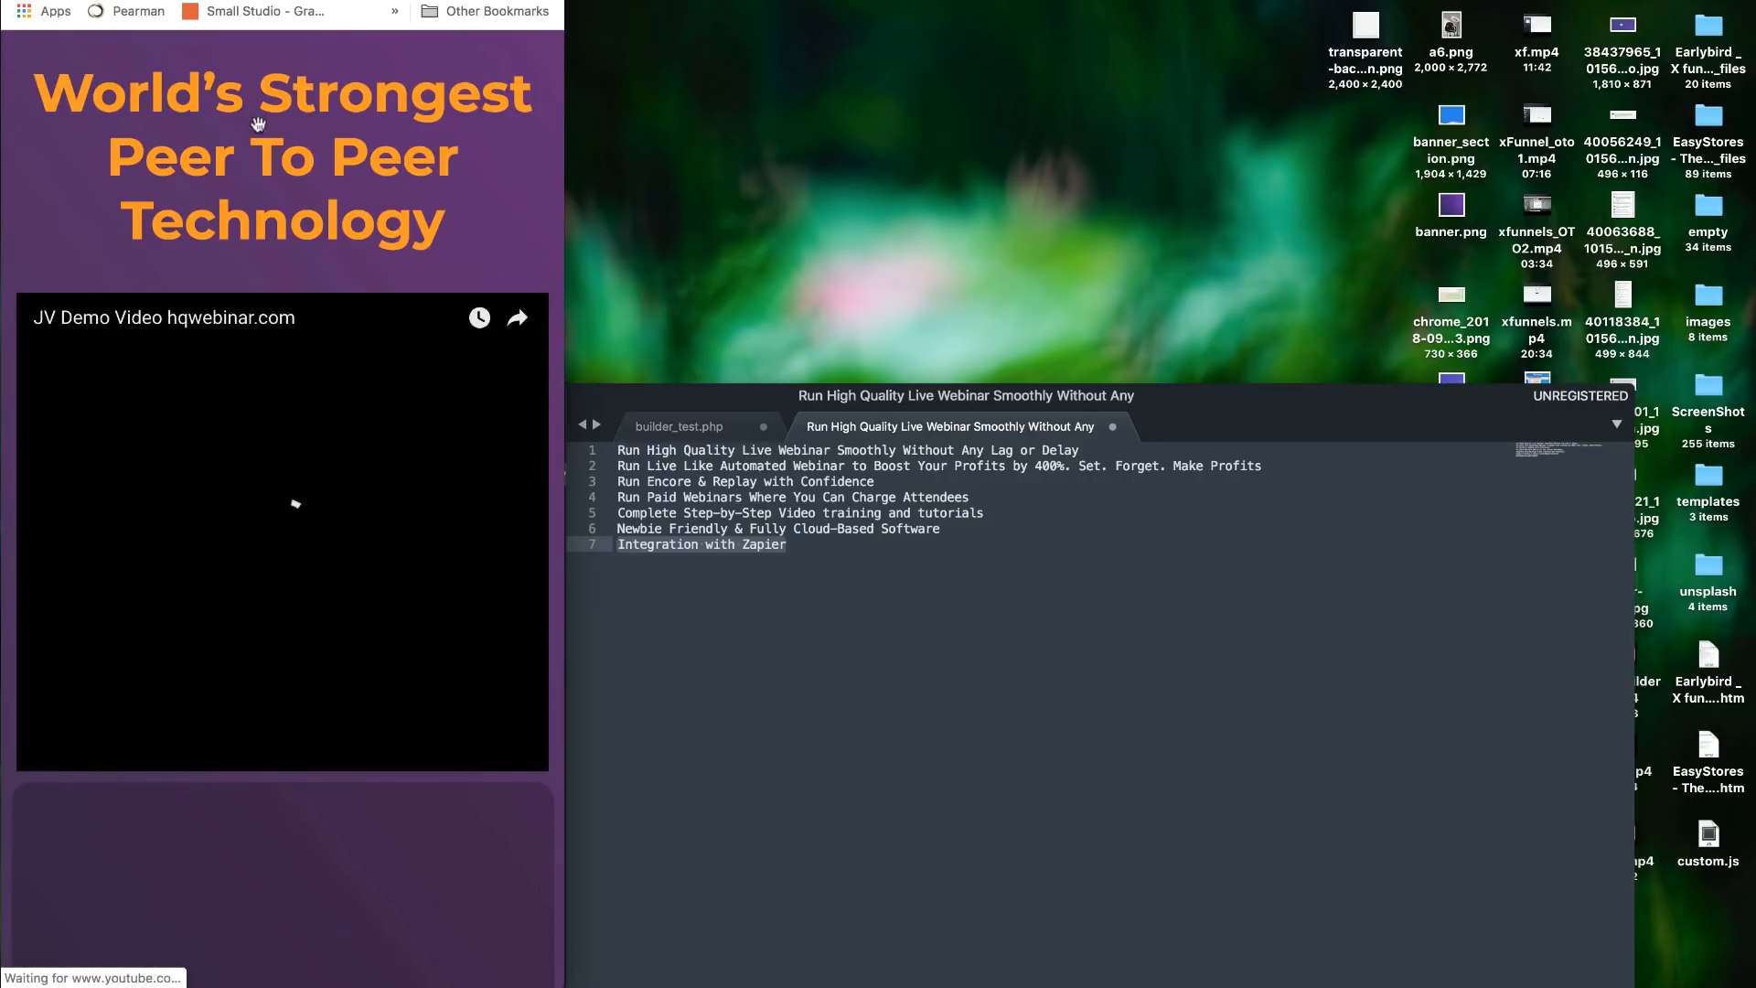
- Examine how the video, dark box and bullet list stack in the narrow preview, and return to the full-width page builder
scroll(336, 274, down, 15)
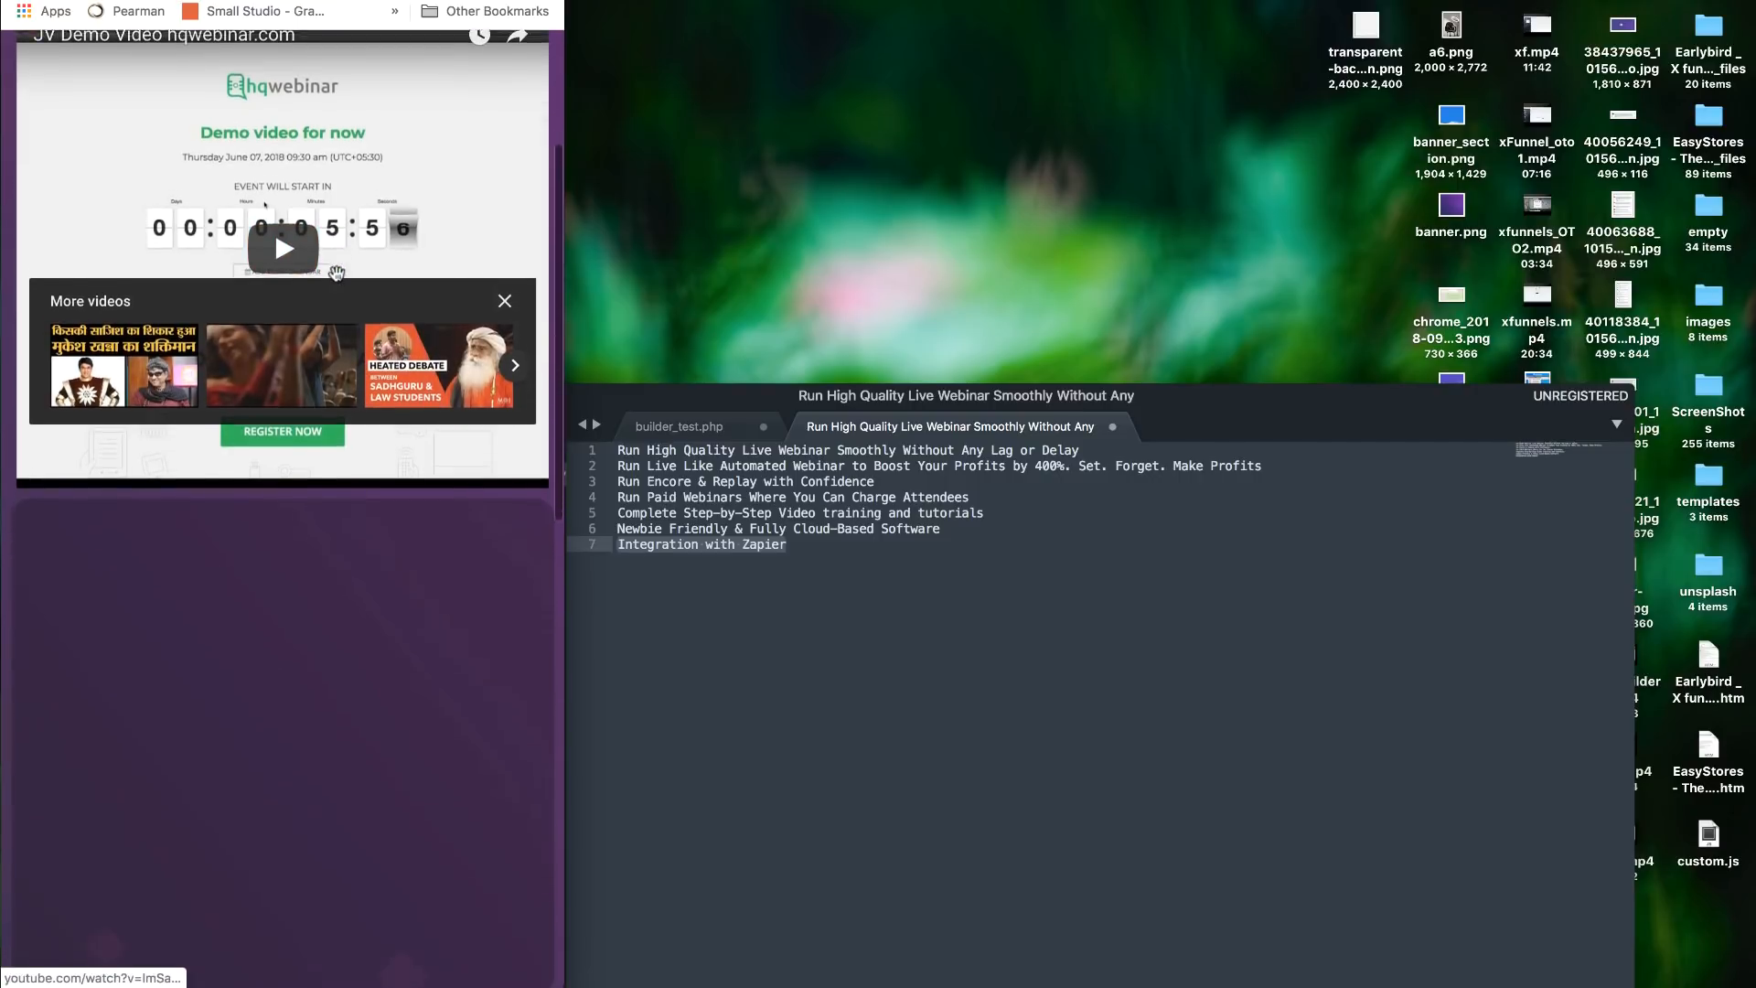
scroll(336, 275, up, 15)
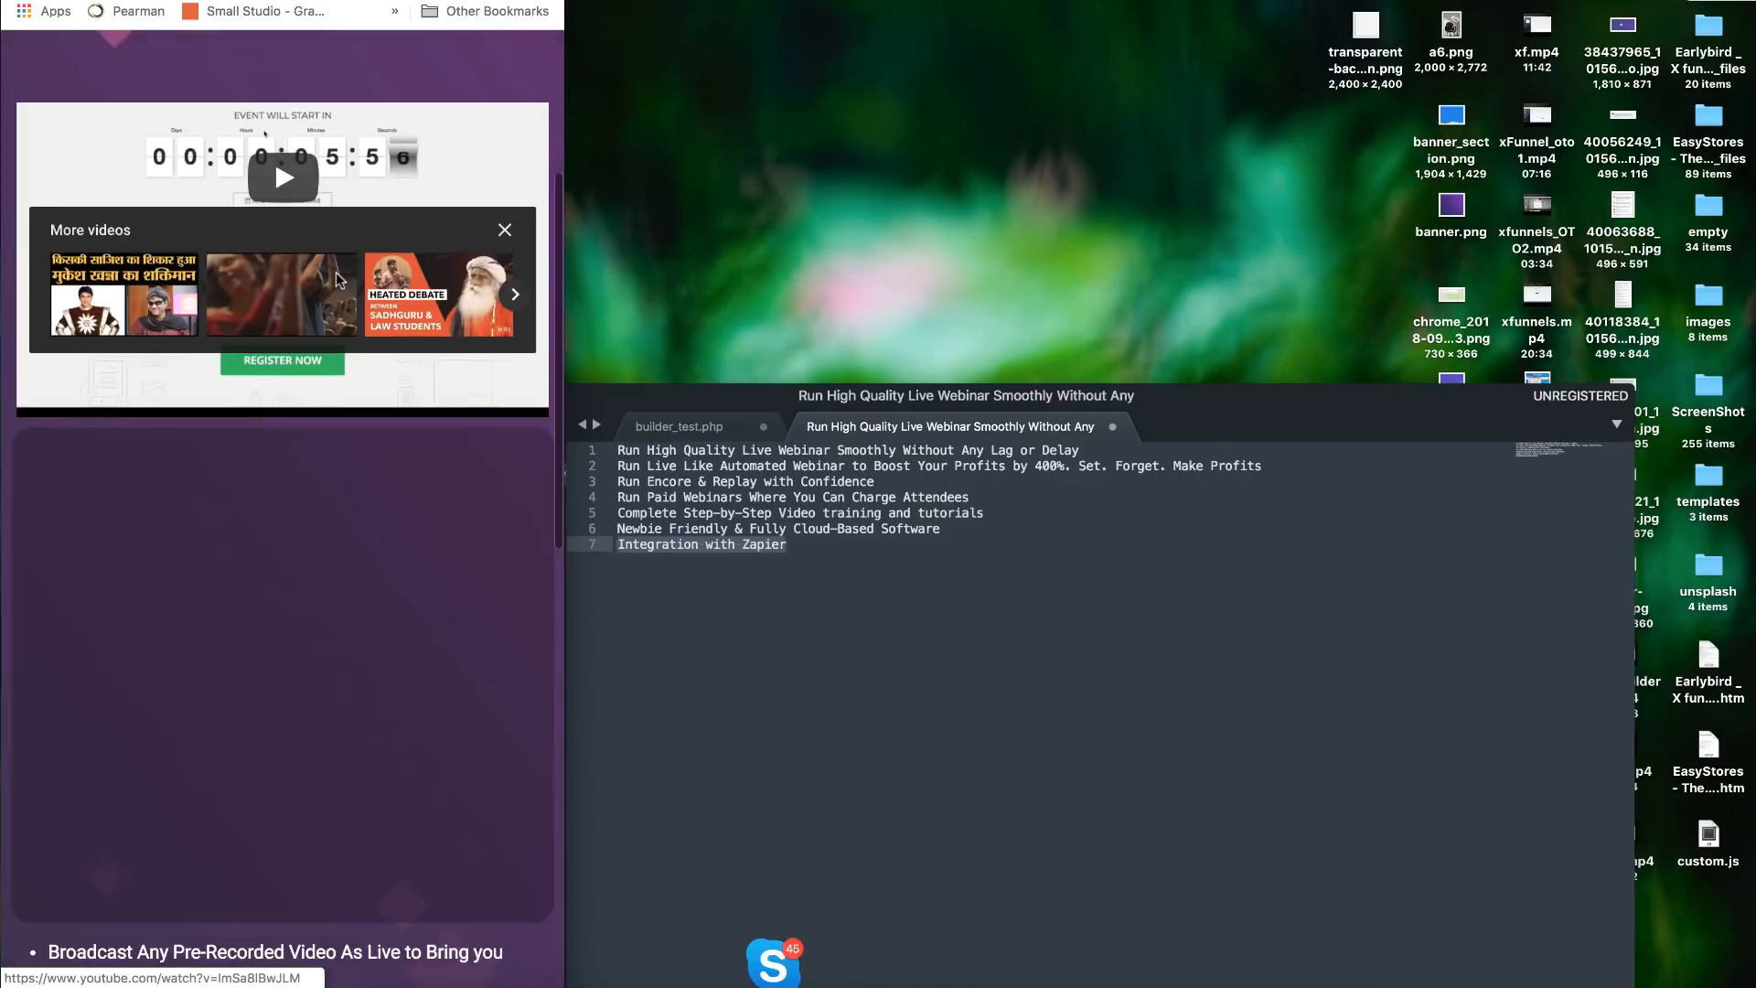
scroll(297, 600, down, 10)
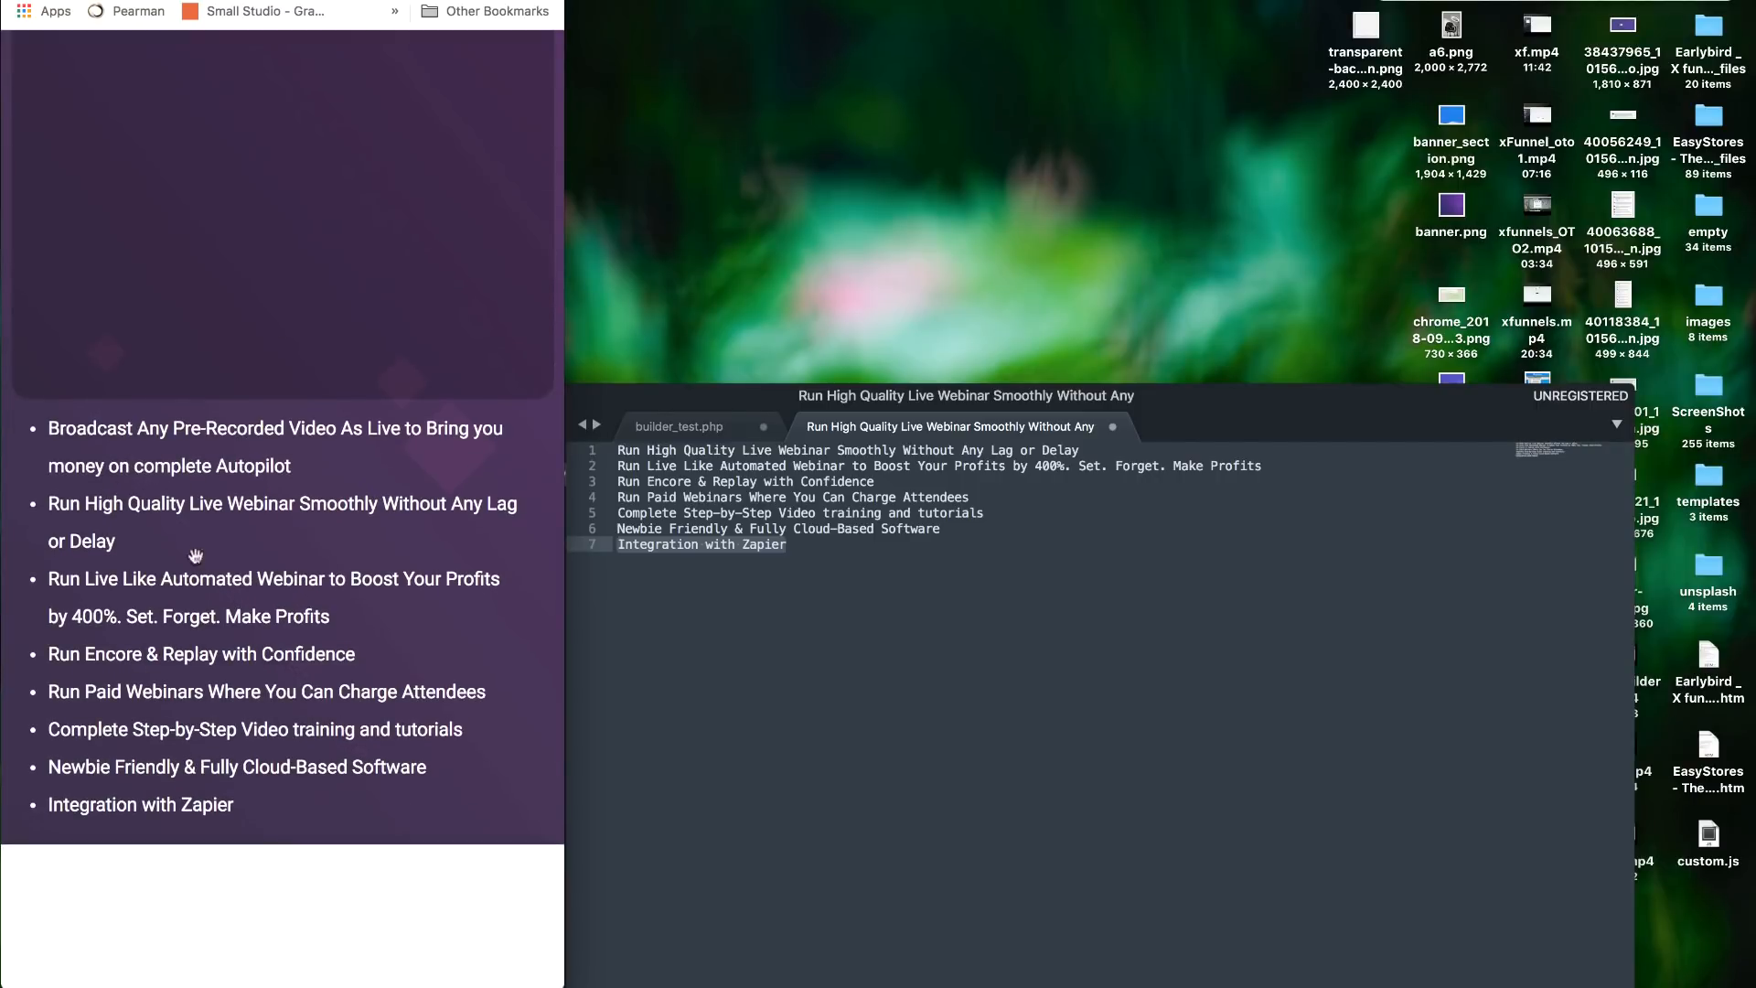
scroll(245, 249, up, 3)
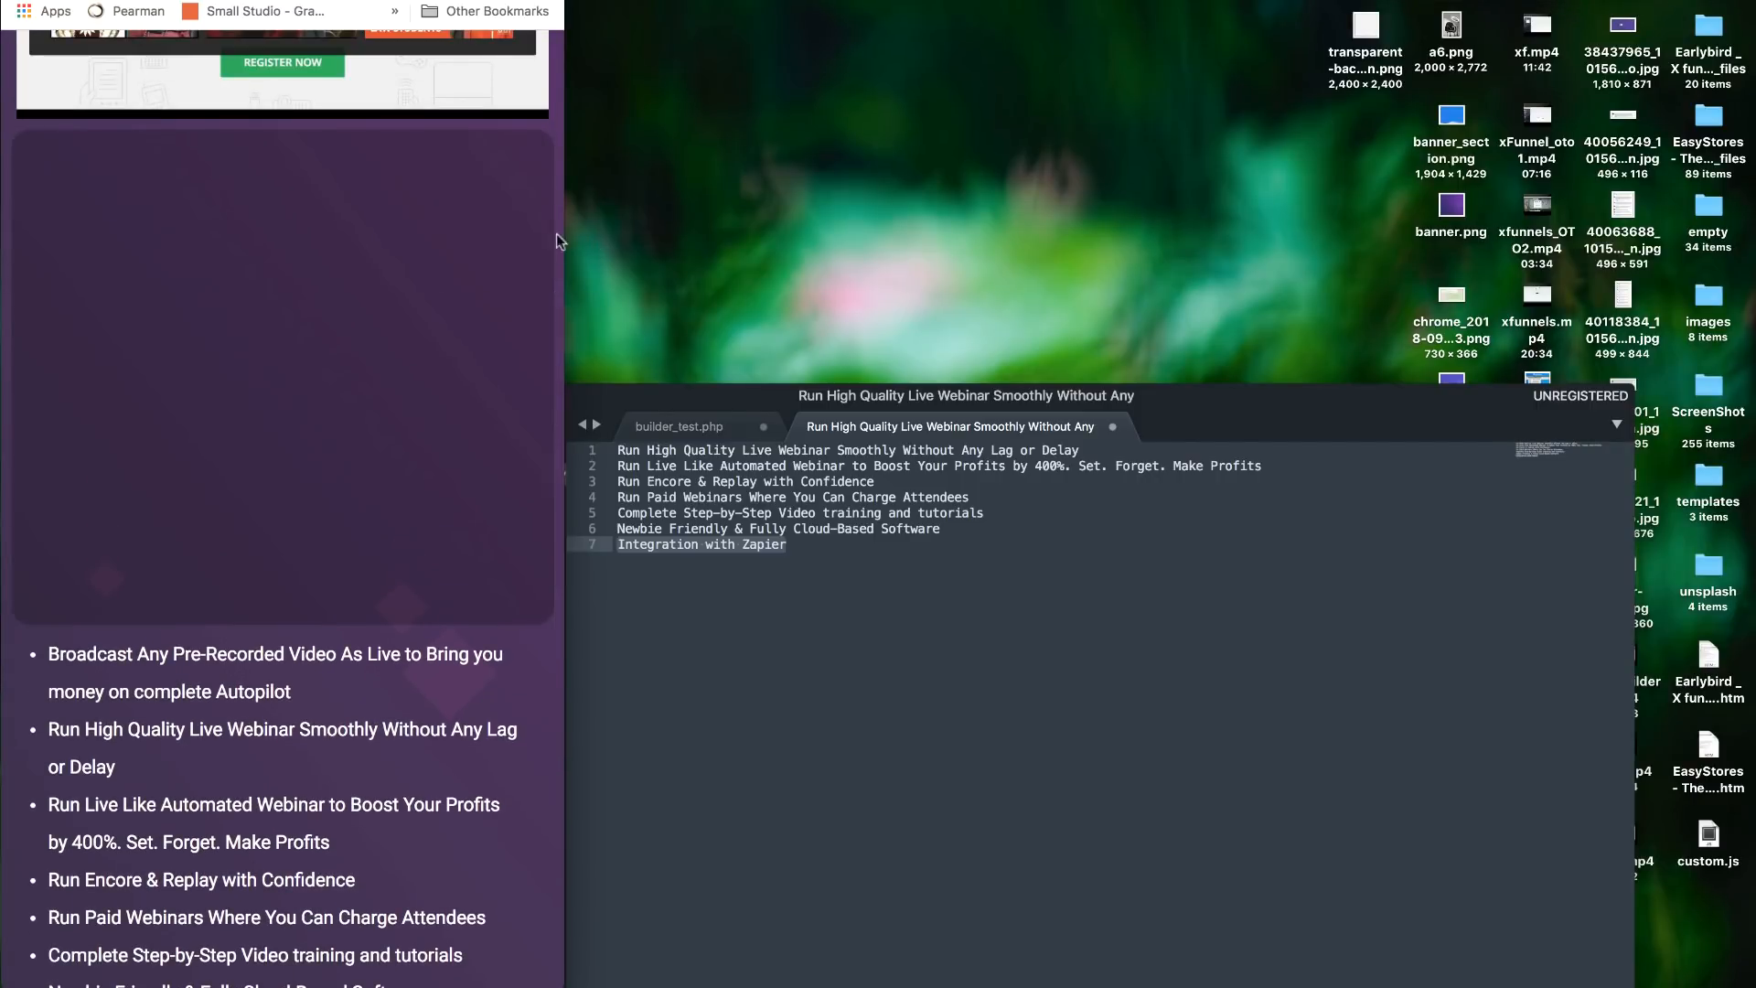
scroll(514, 265, up, 5)
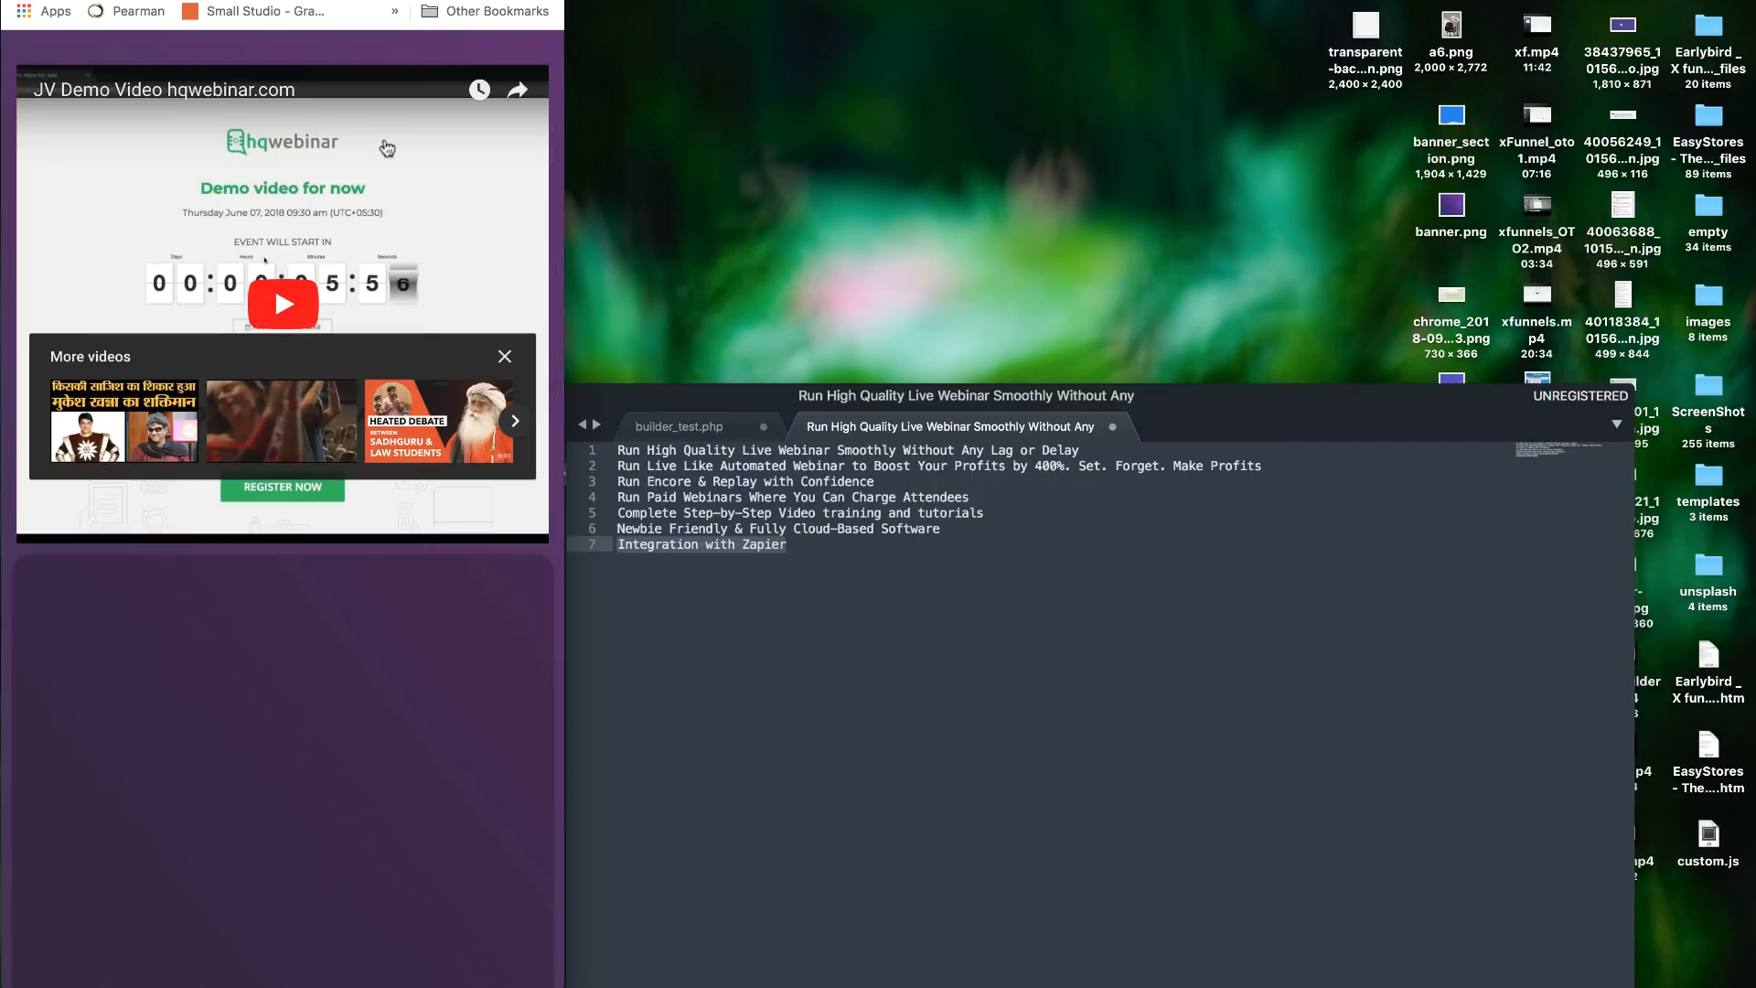
scroll(380, 141, up, 3)
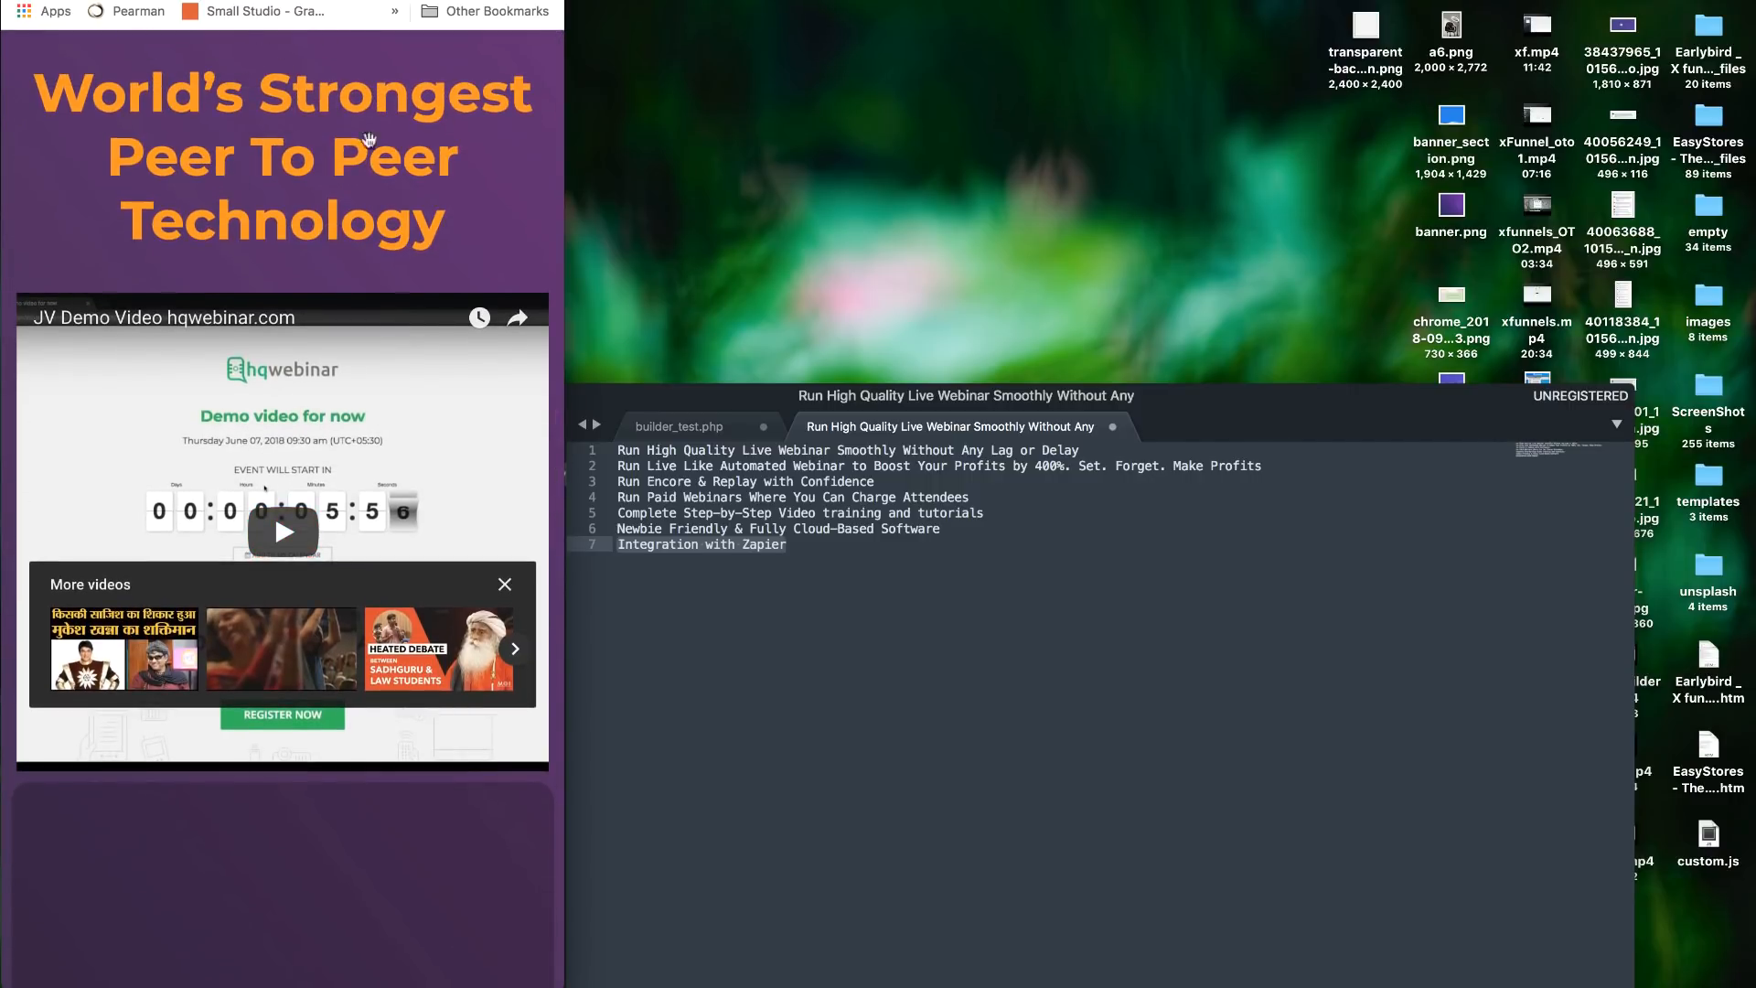
scroll(328, 163, down, 10)
scroll(327, 163, up, 10)
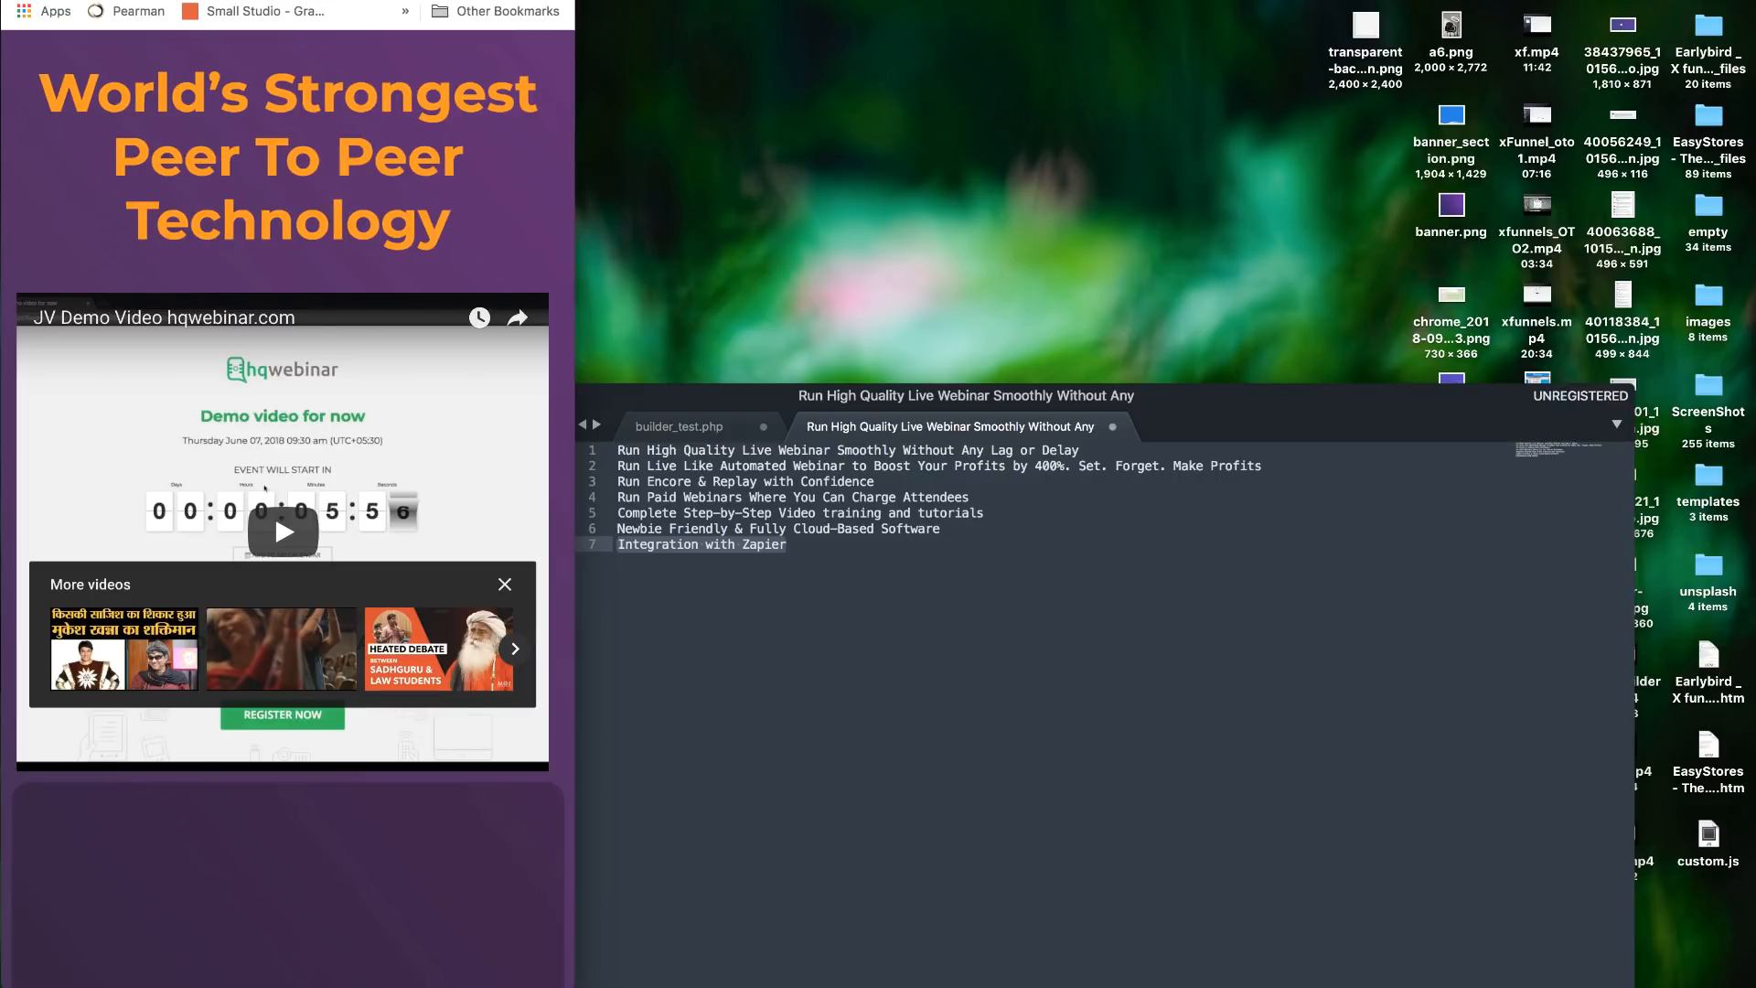
key(ctrl+alt+Return)
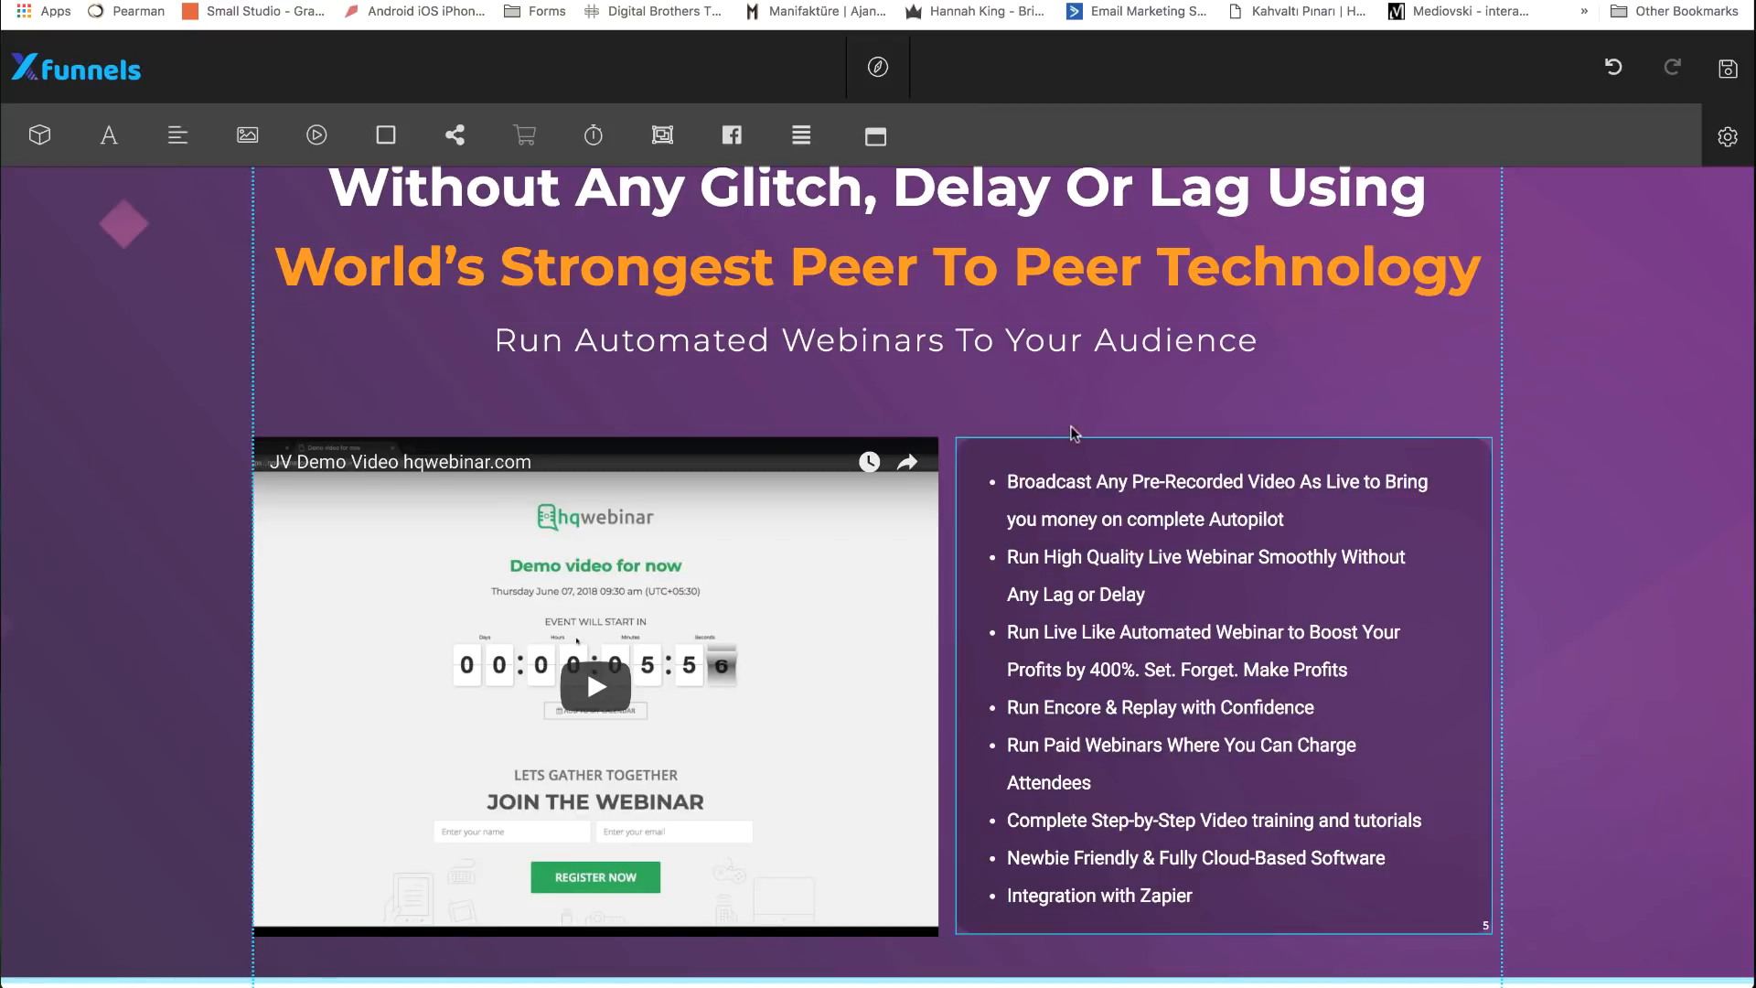
- Group the bullet list with the dark background box beside the video
click(1067, 548)
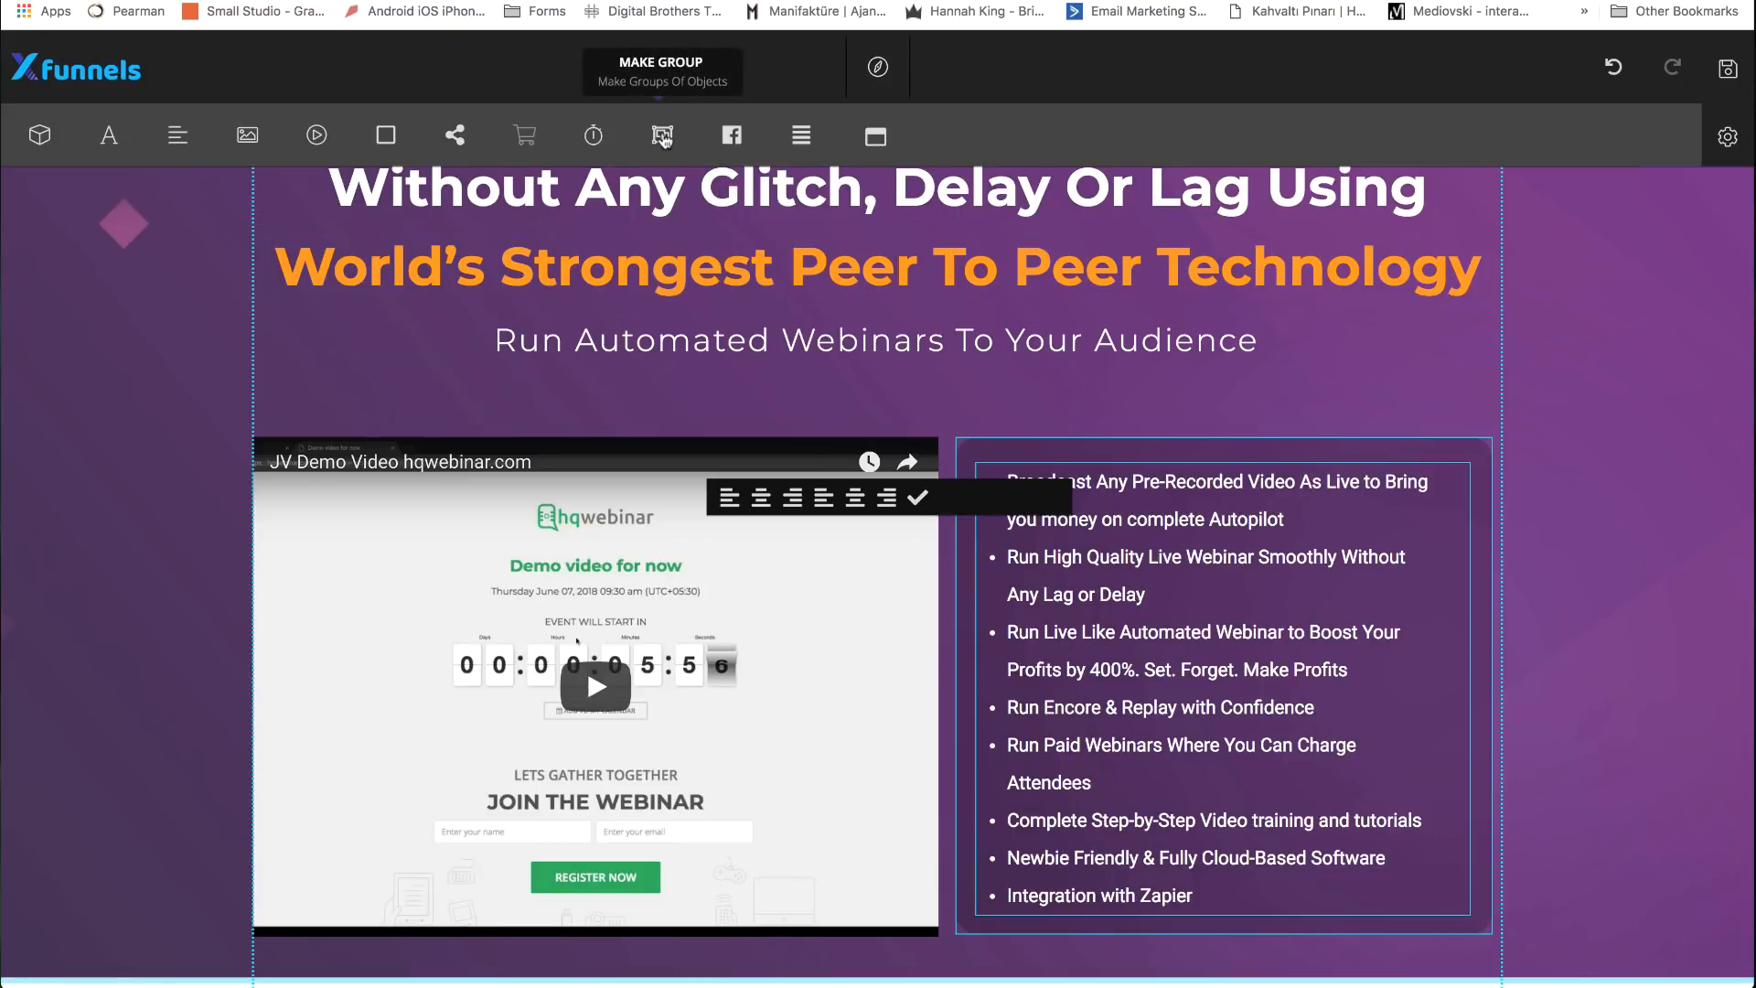
click(662, 135)
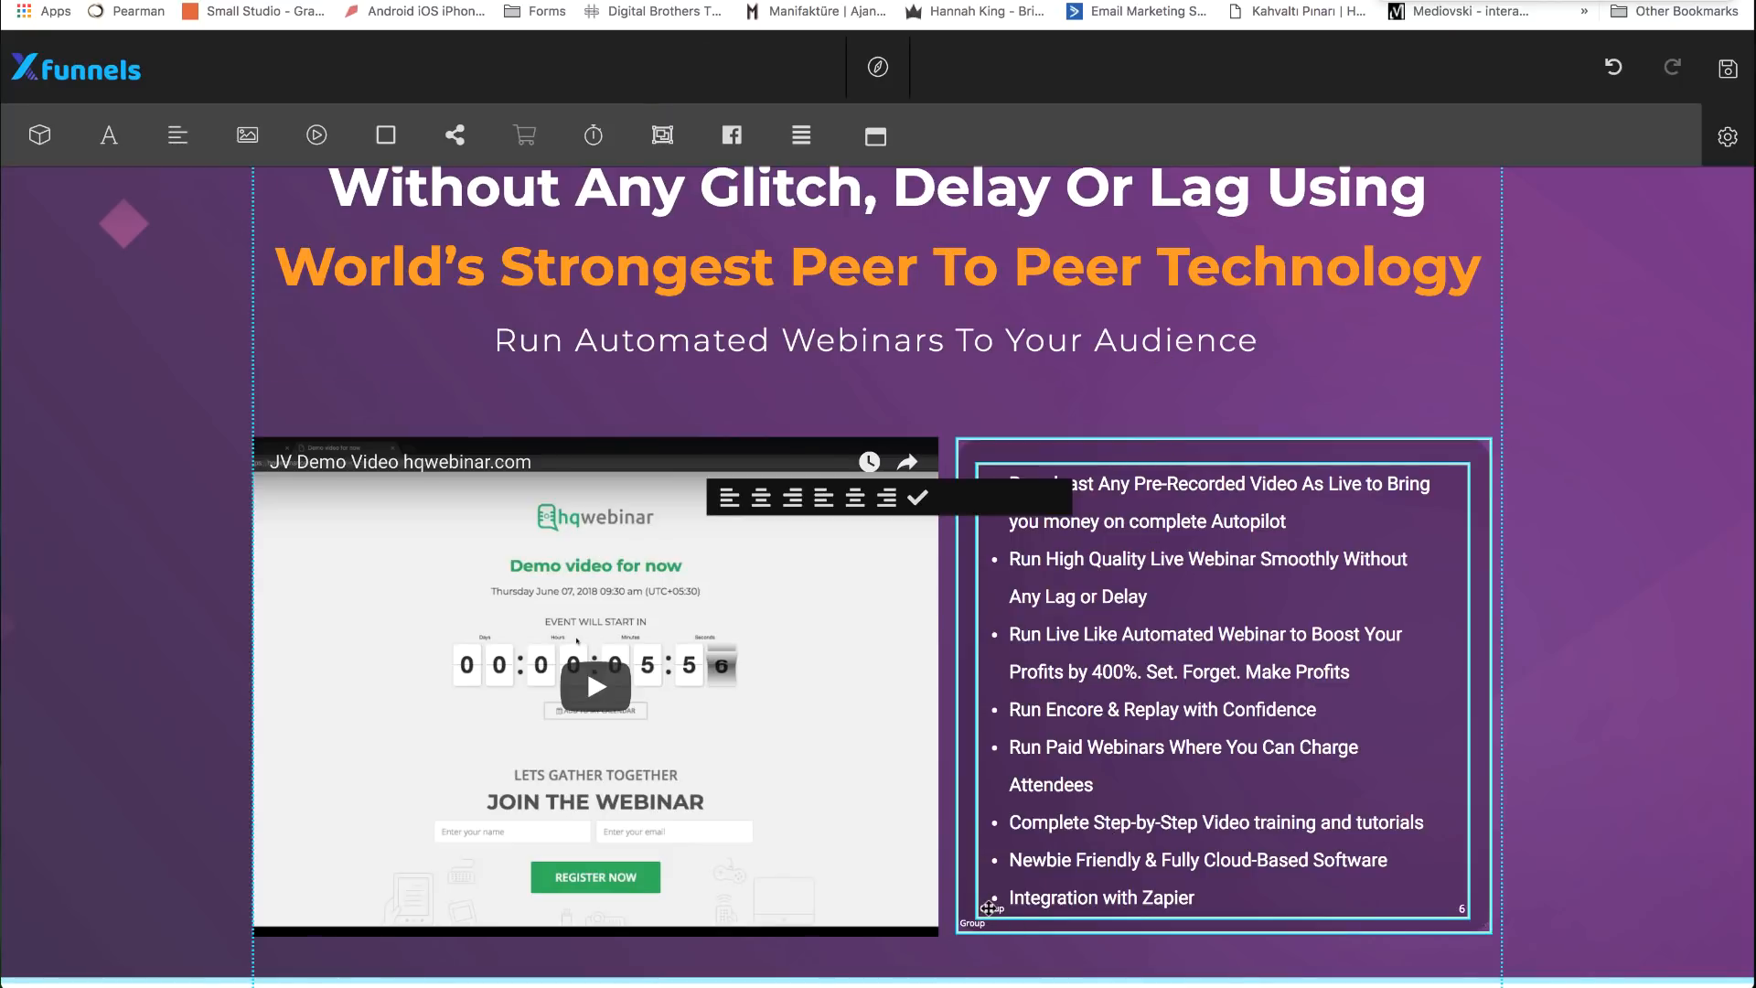
click(1146, 386)
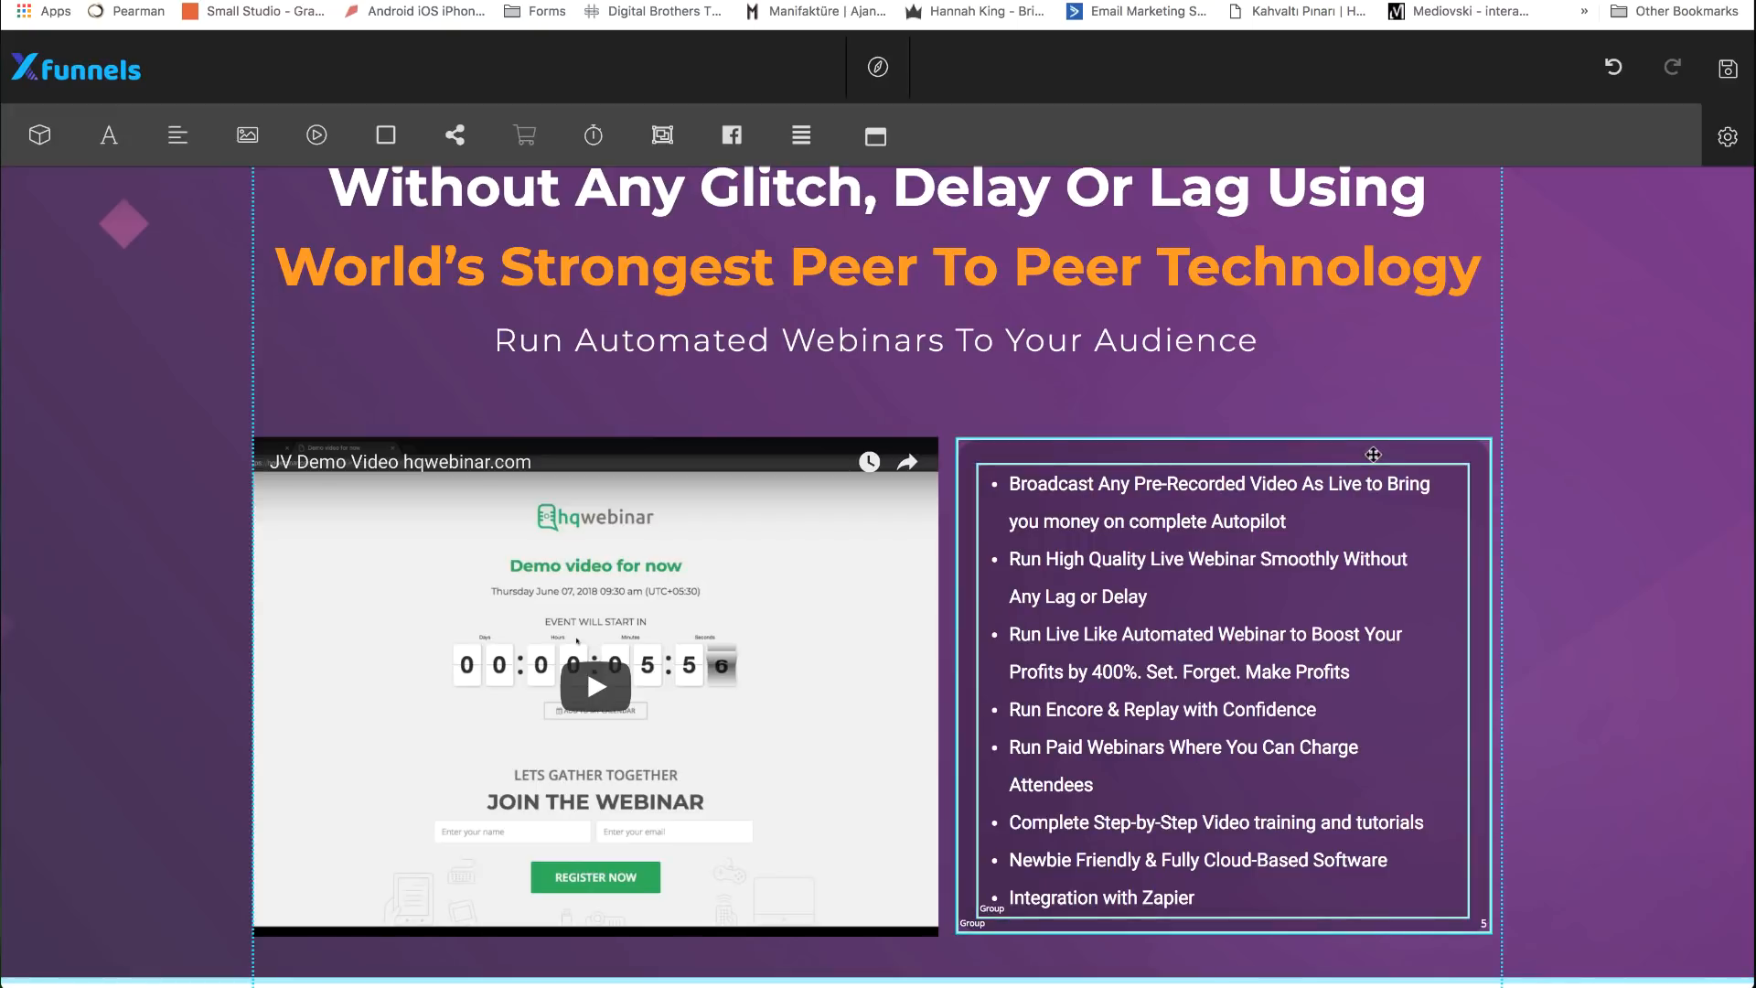
- Nudge the grouped bullet box beside the video slightly and save the page
mouse_move(1393, 428)
mouse_down()
mouse_move(1383, 402)
mouse_move(1545, 361)
mouse_move(1568, 438)
mouse_move(1376, 455)
mouse_up()
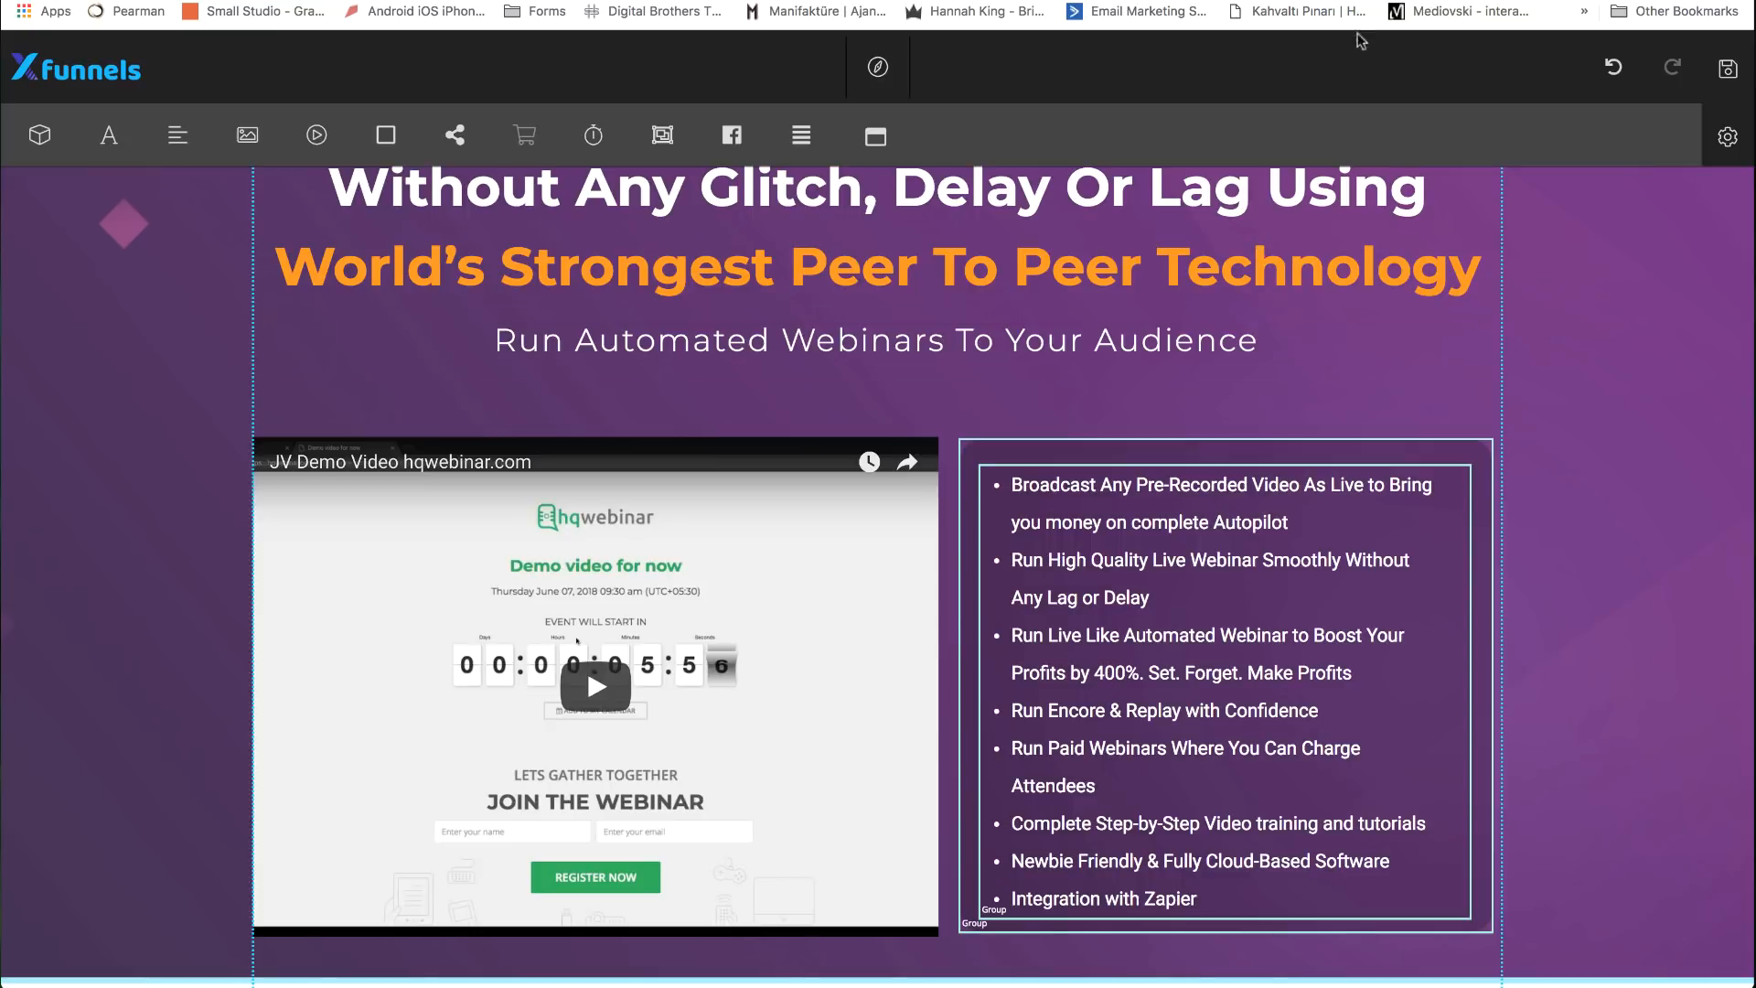
click(1728, 68)
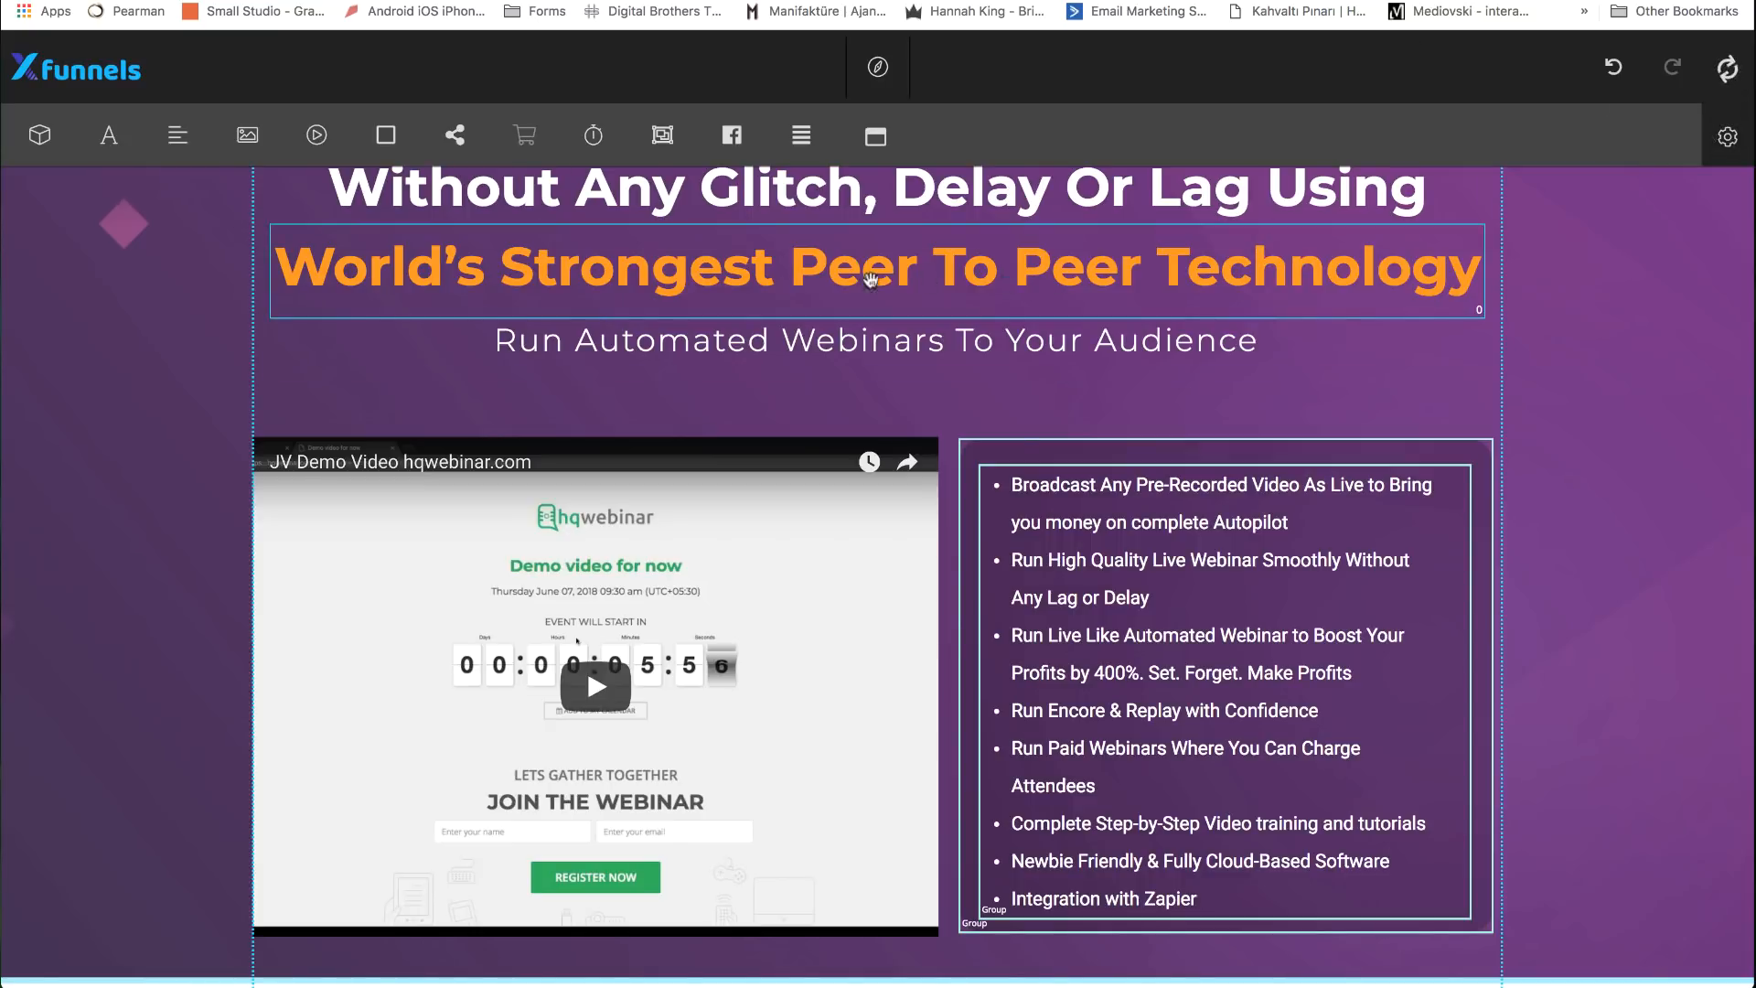
- Turn off desktop visibility for the opening "First Ever Stimulated Automated Webinar System" text and apply it
scroll(853, 274, up, 2)
scroll(853, 287, up, 2)
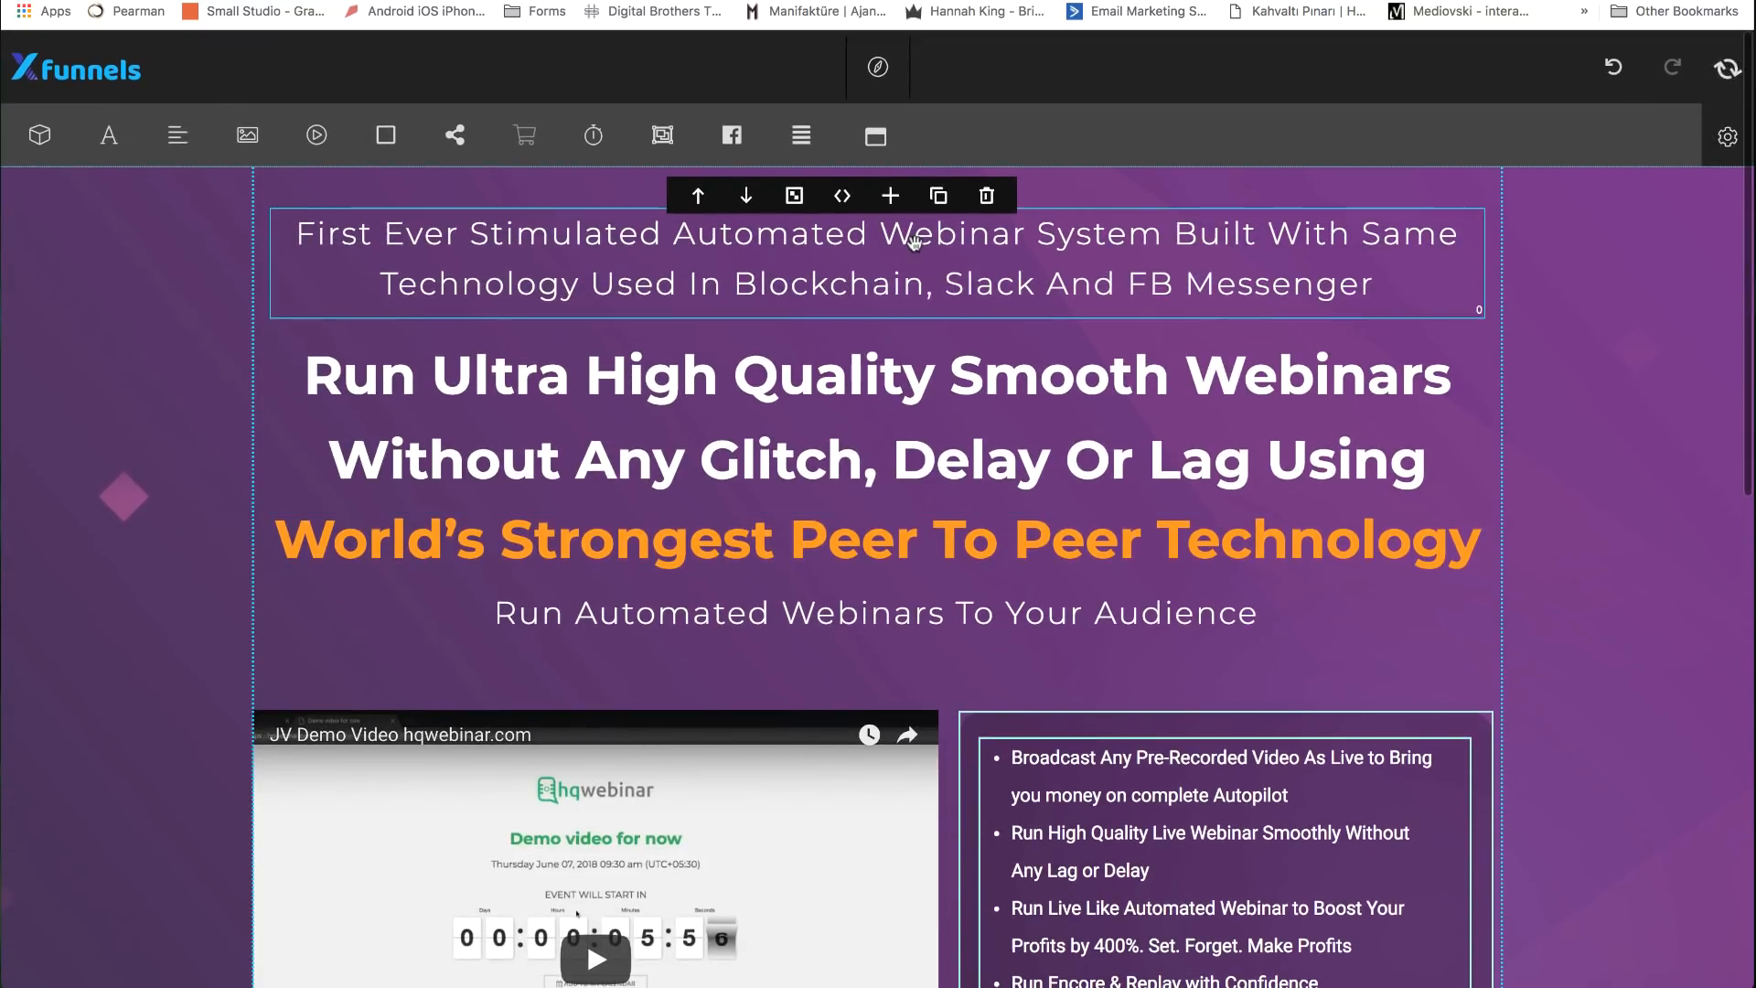
click(972, 190)
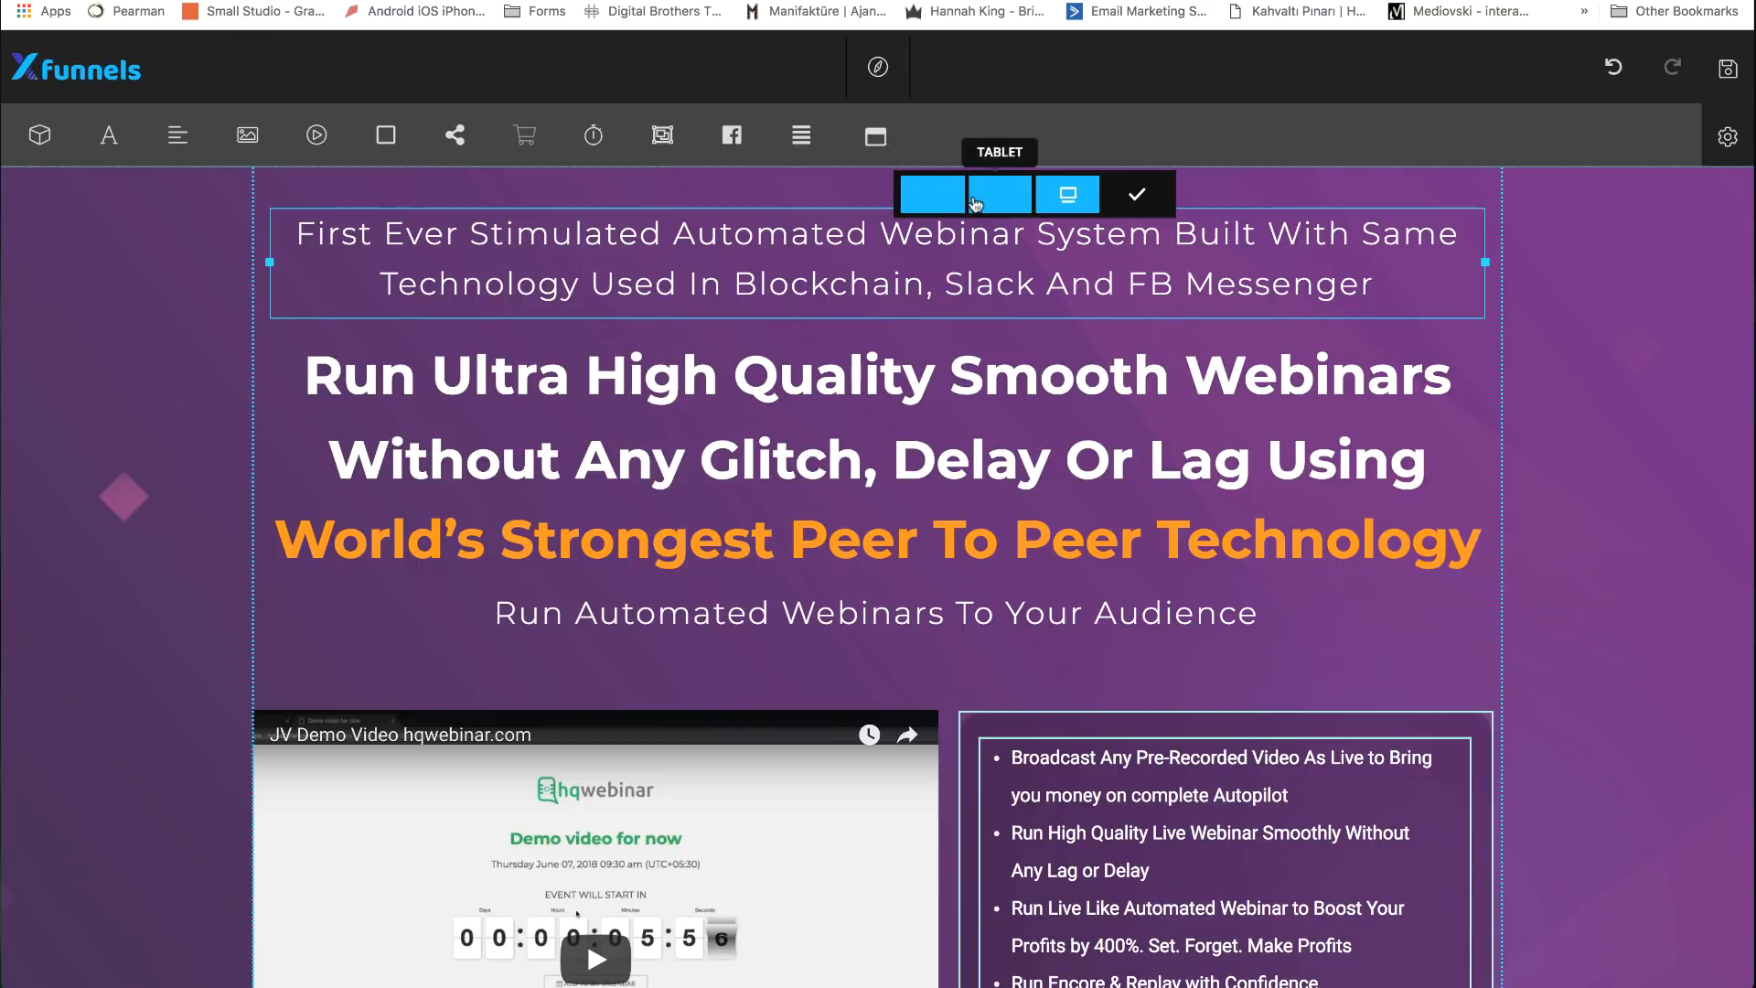
click(1063, 201)
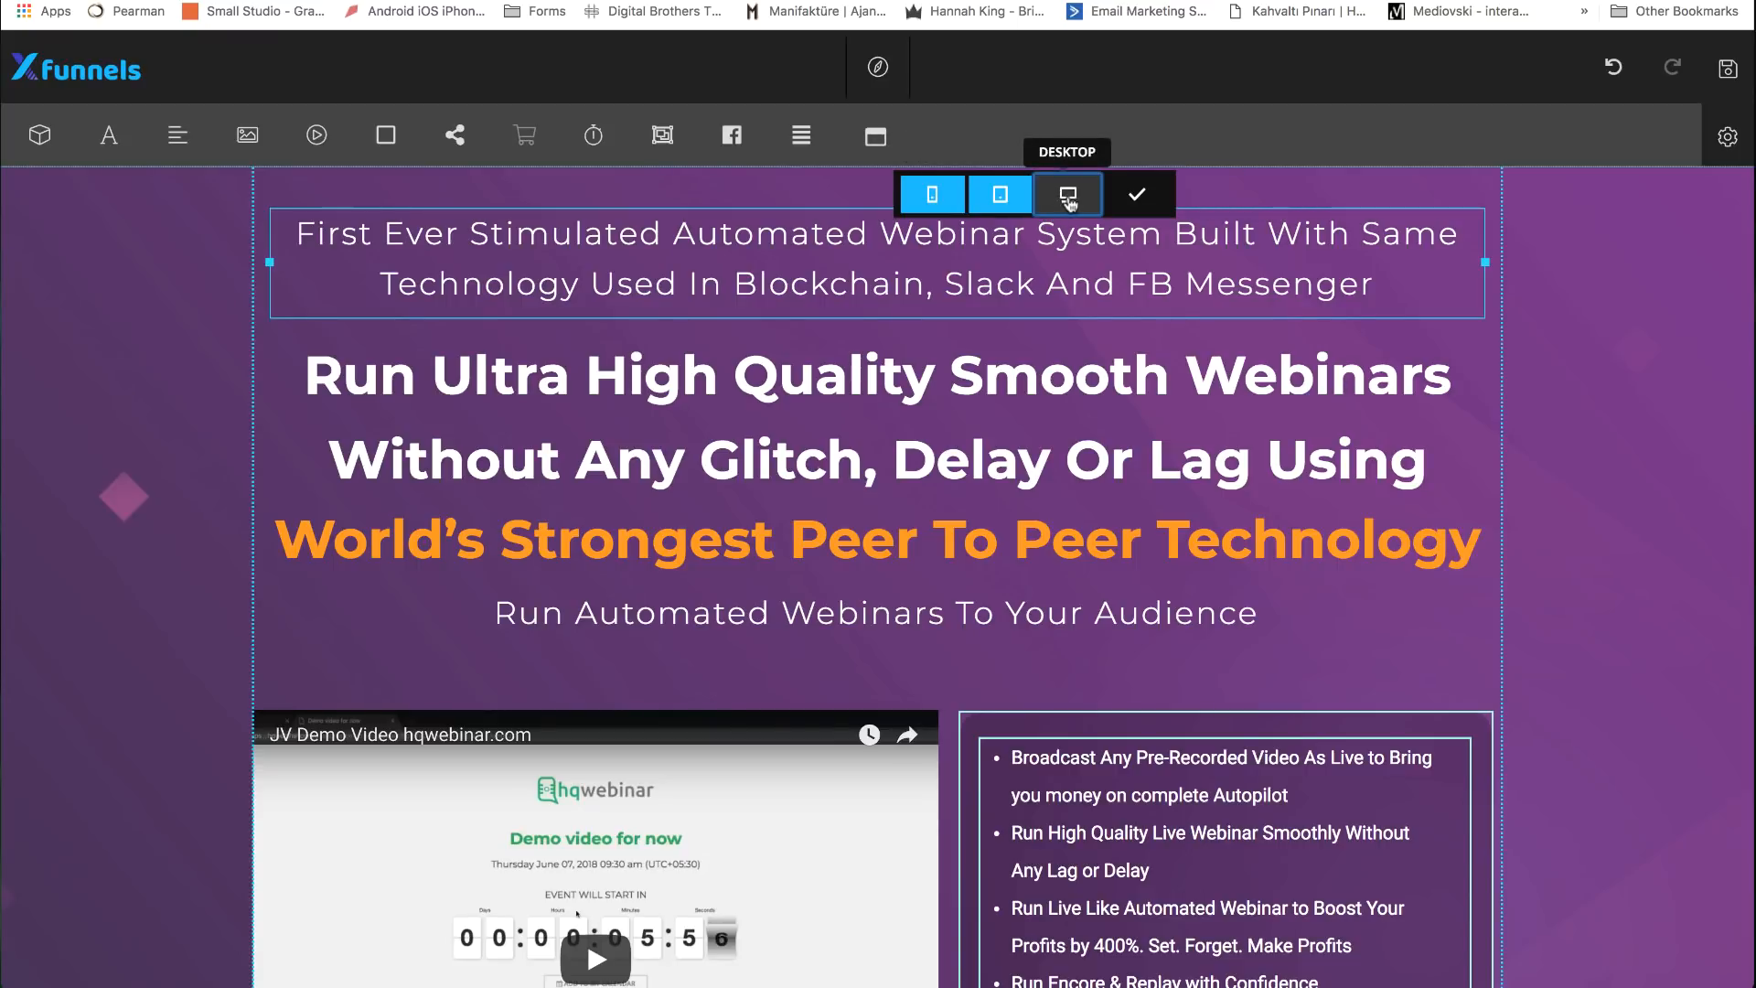
click(1138, 194)
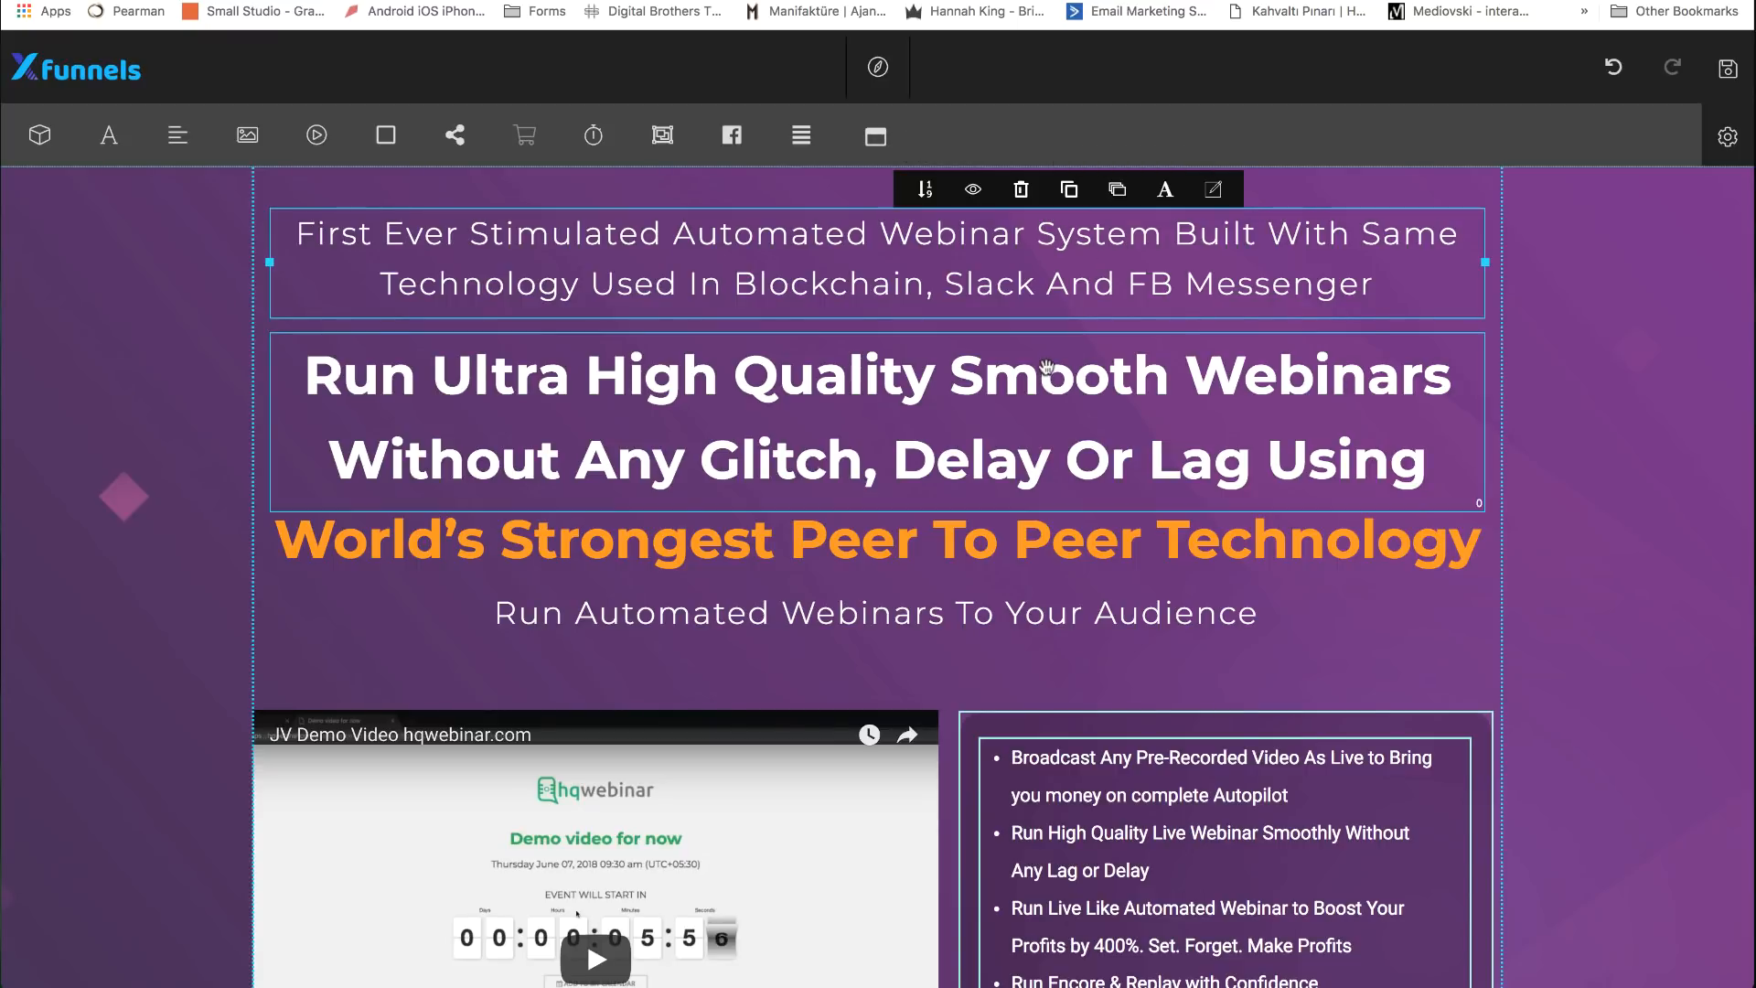
- Toggle mobile, tablet and desktop visibility of the "Run Ultra High Quality Smooth Webinars" heading off and back on, and apply it
click(1047, 366)
click(1102, 314)
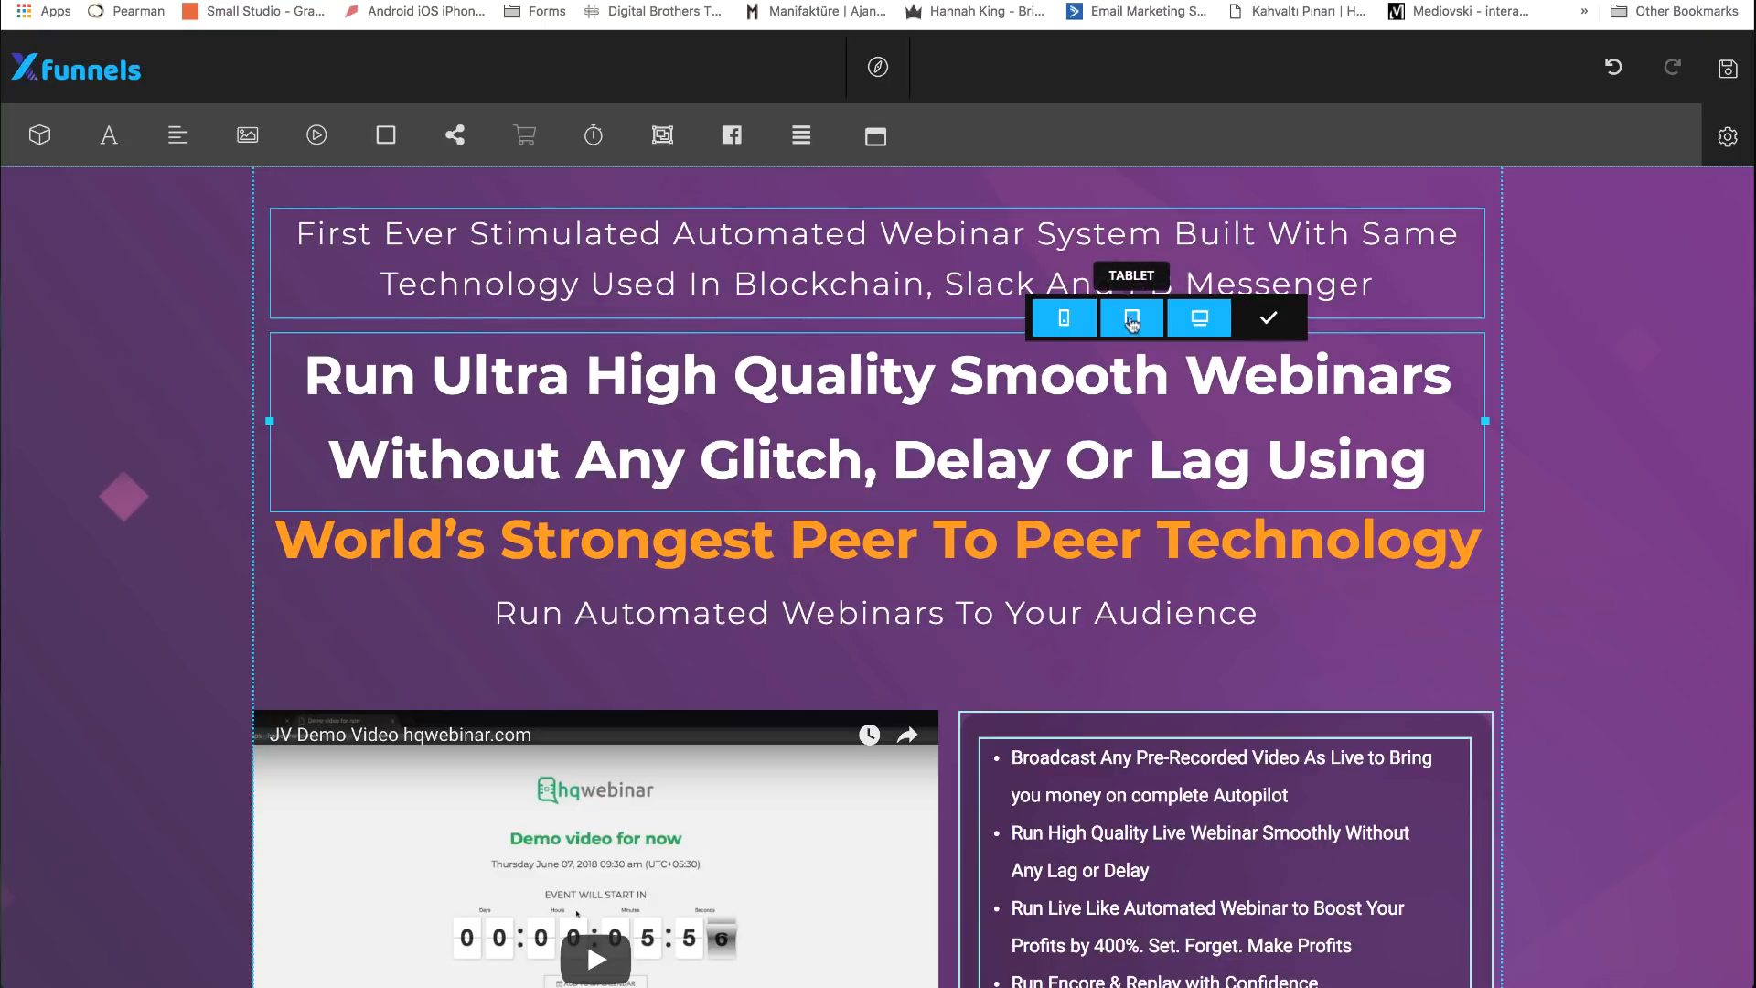
click(1064, 324)
click(1064, 324)
click(1132, 325)
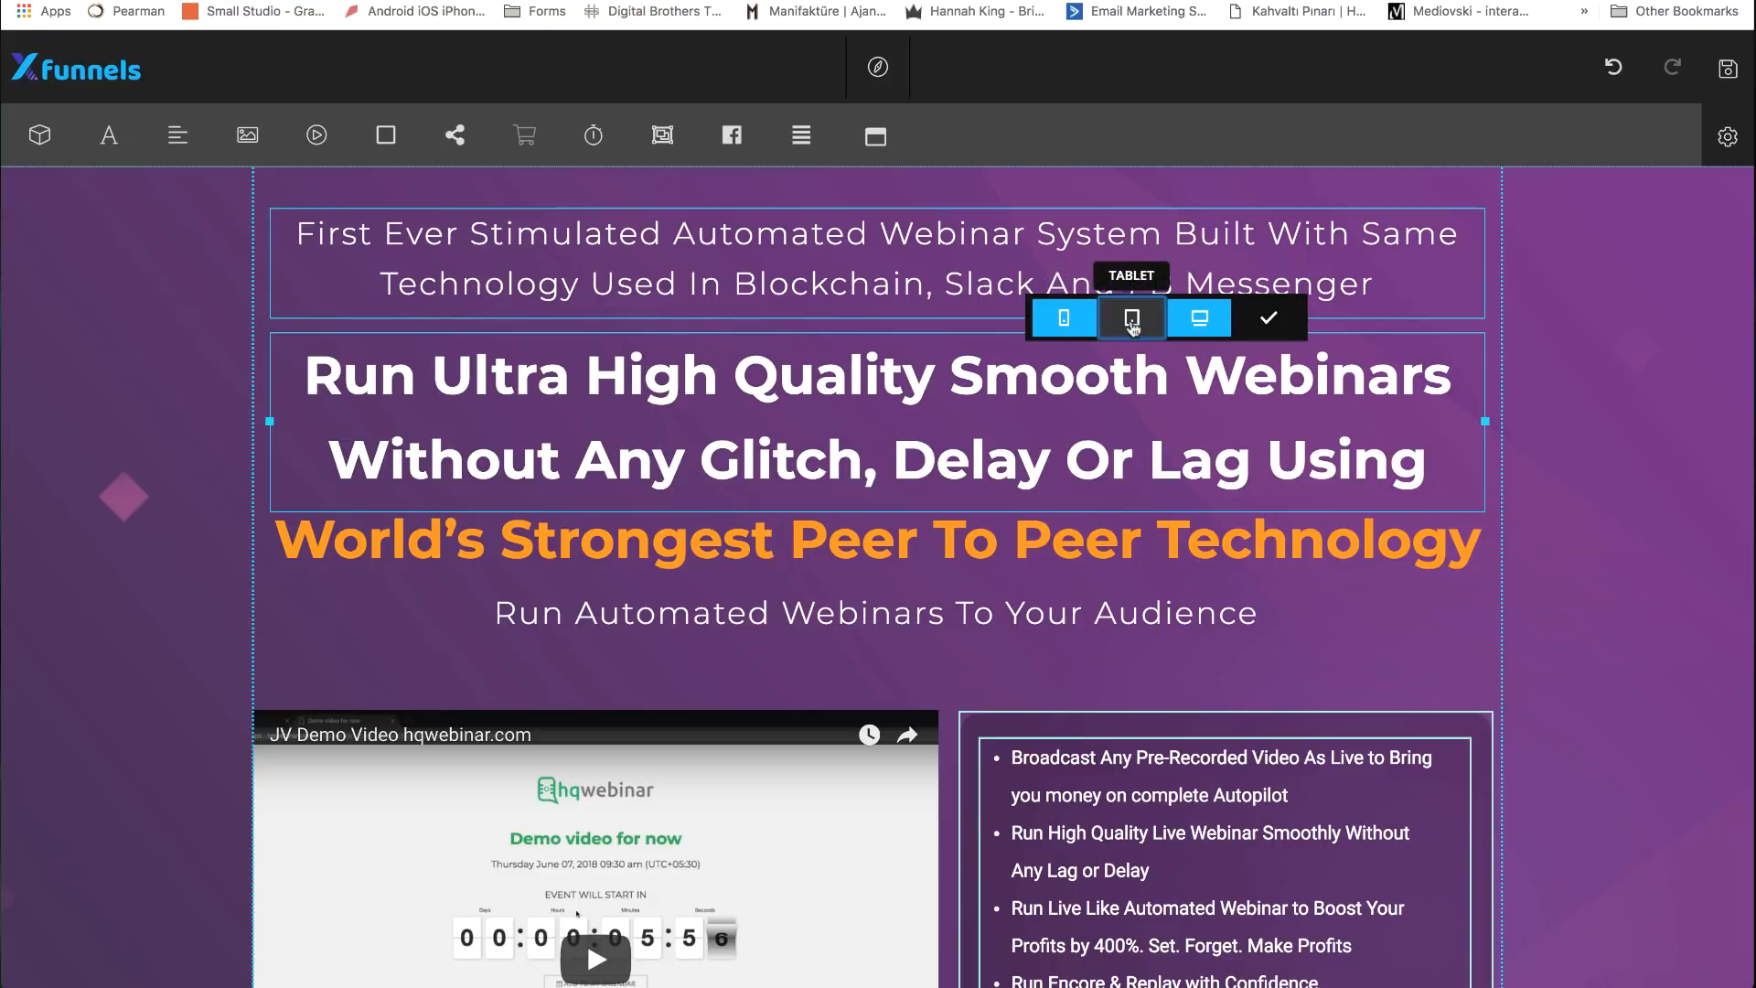
click(1132, 325)
click(1193, 322)
click(1193, 322)
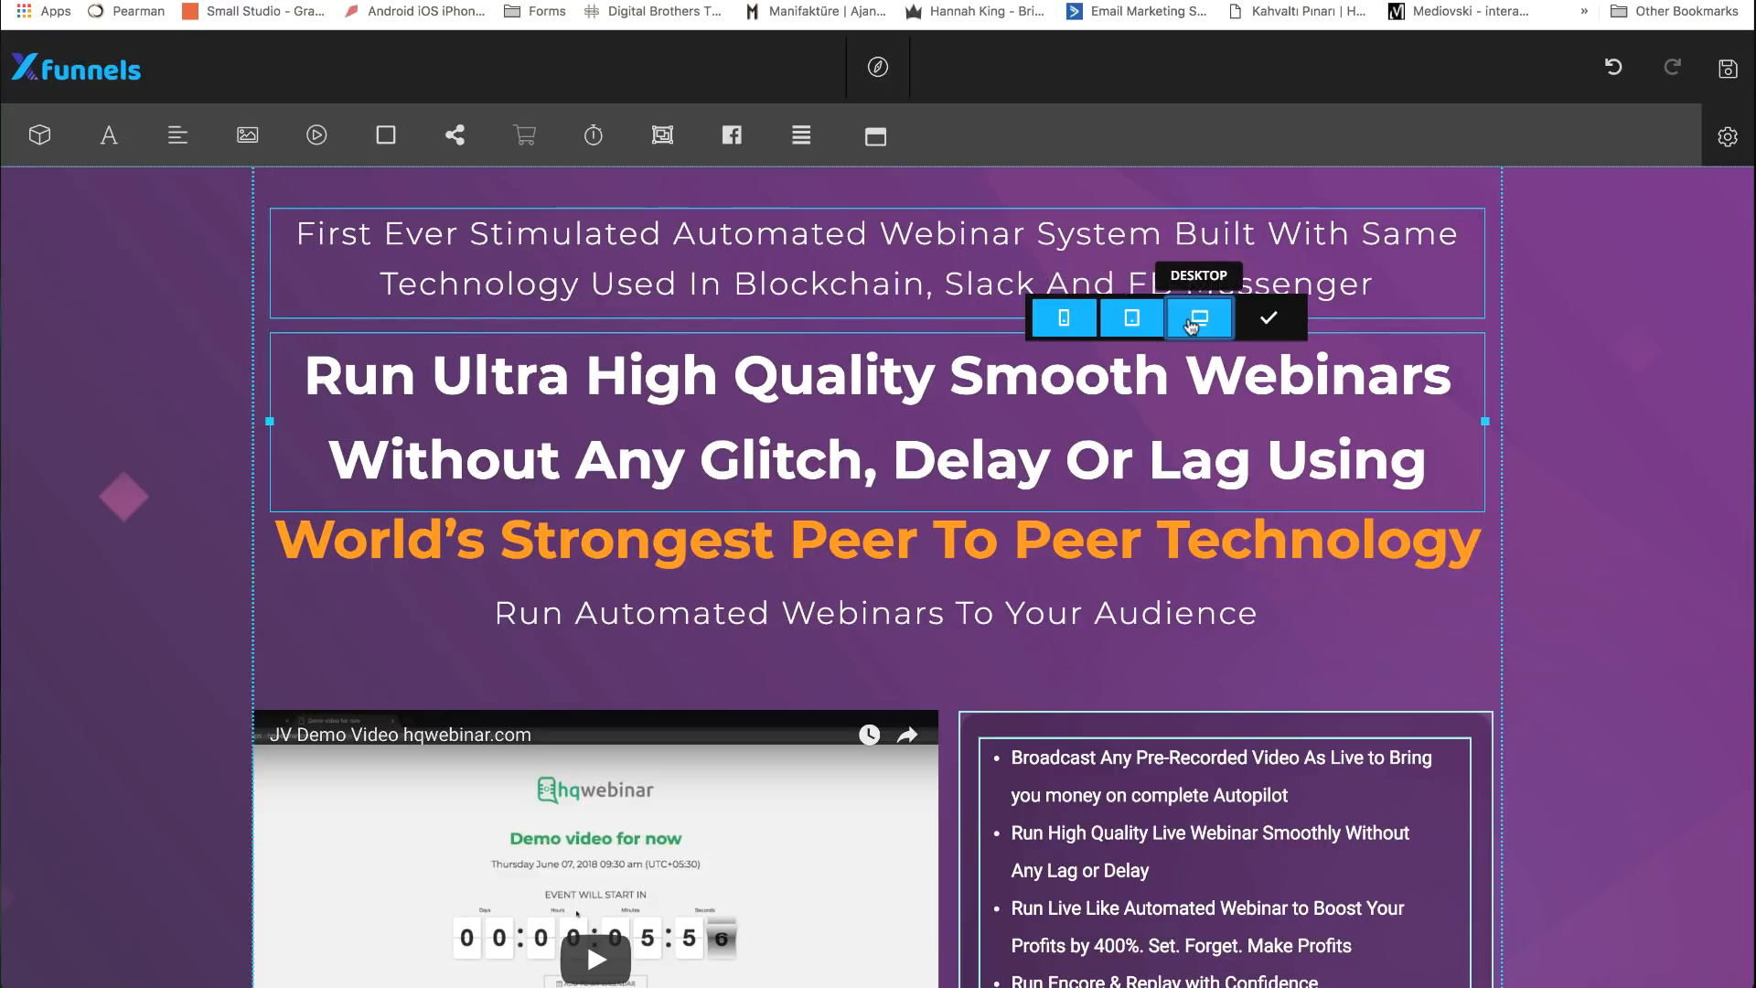
click(1266, 321)
- Reopen the object visibility of the opening "First Ever Stimulated" text and switch desktop off
click(967, 239)
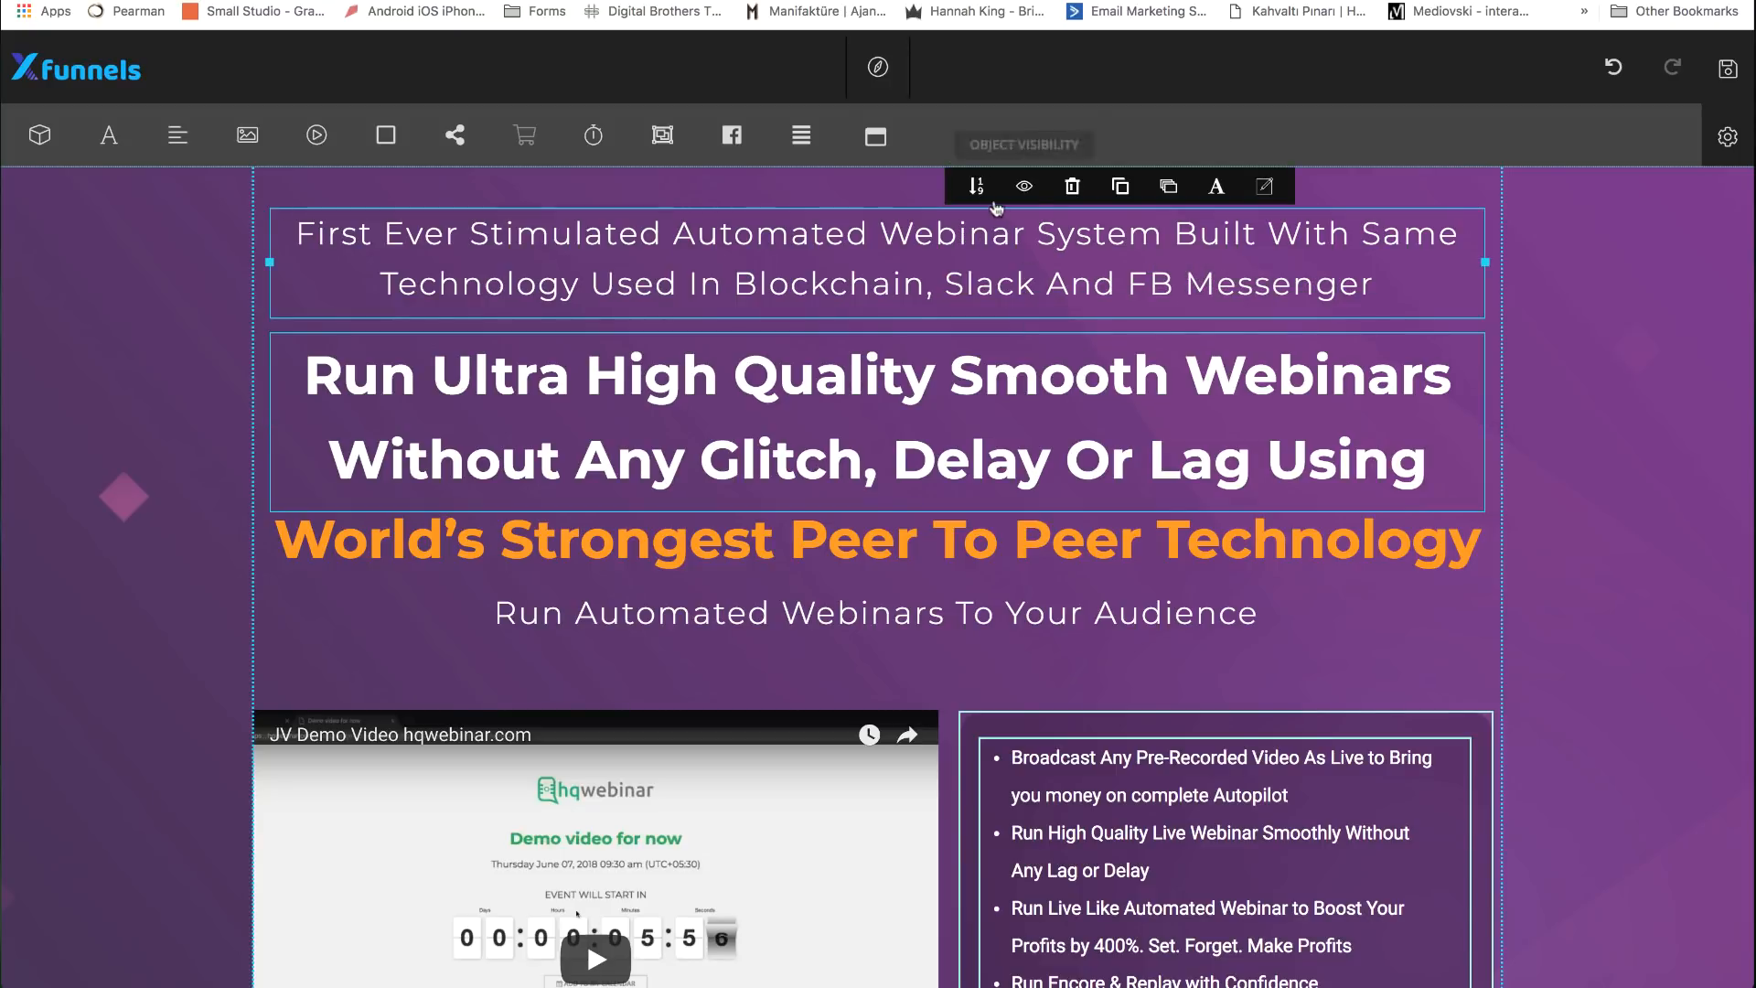
click(1024, 186)
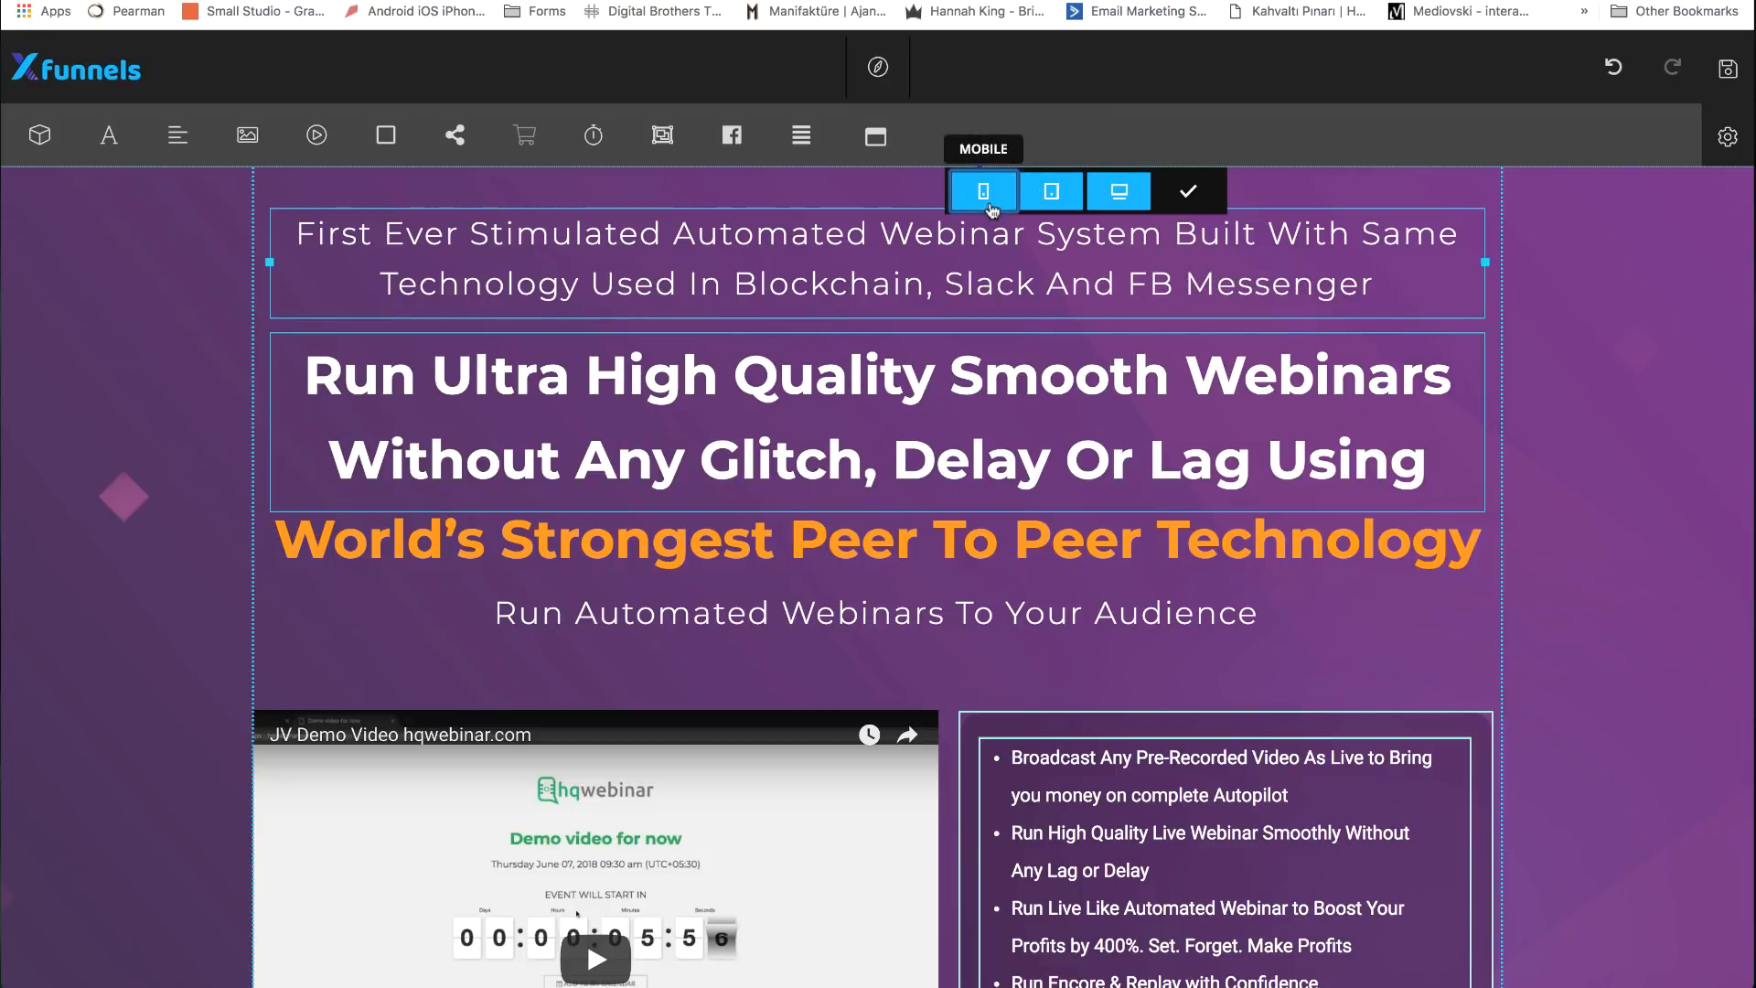
click(1123, 188)
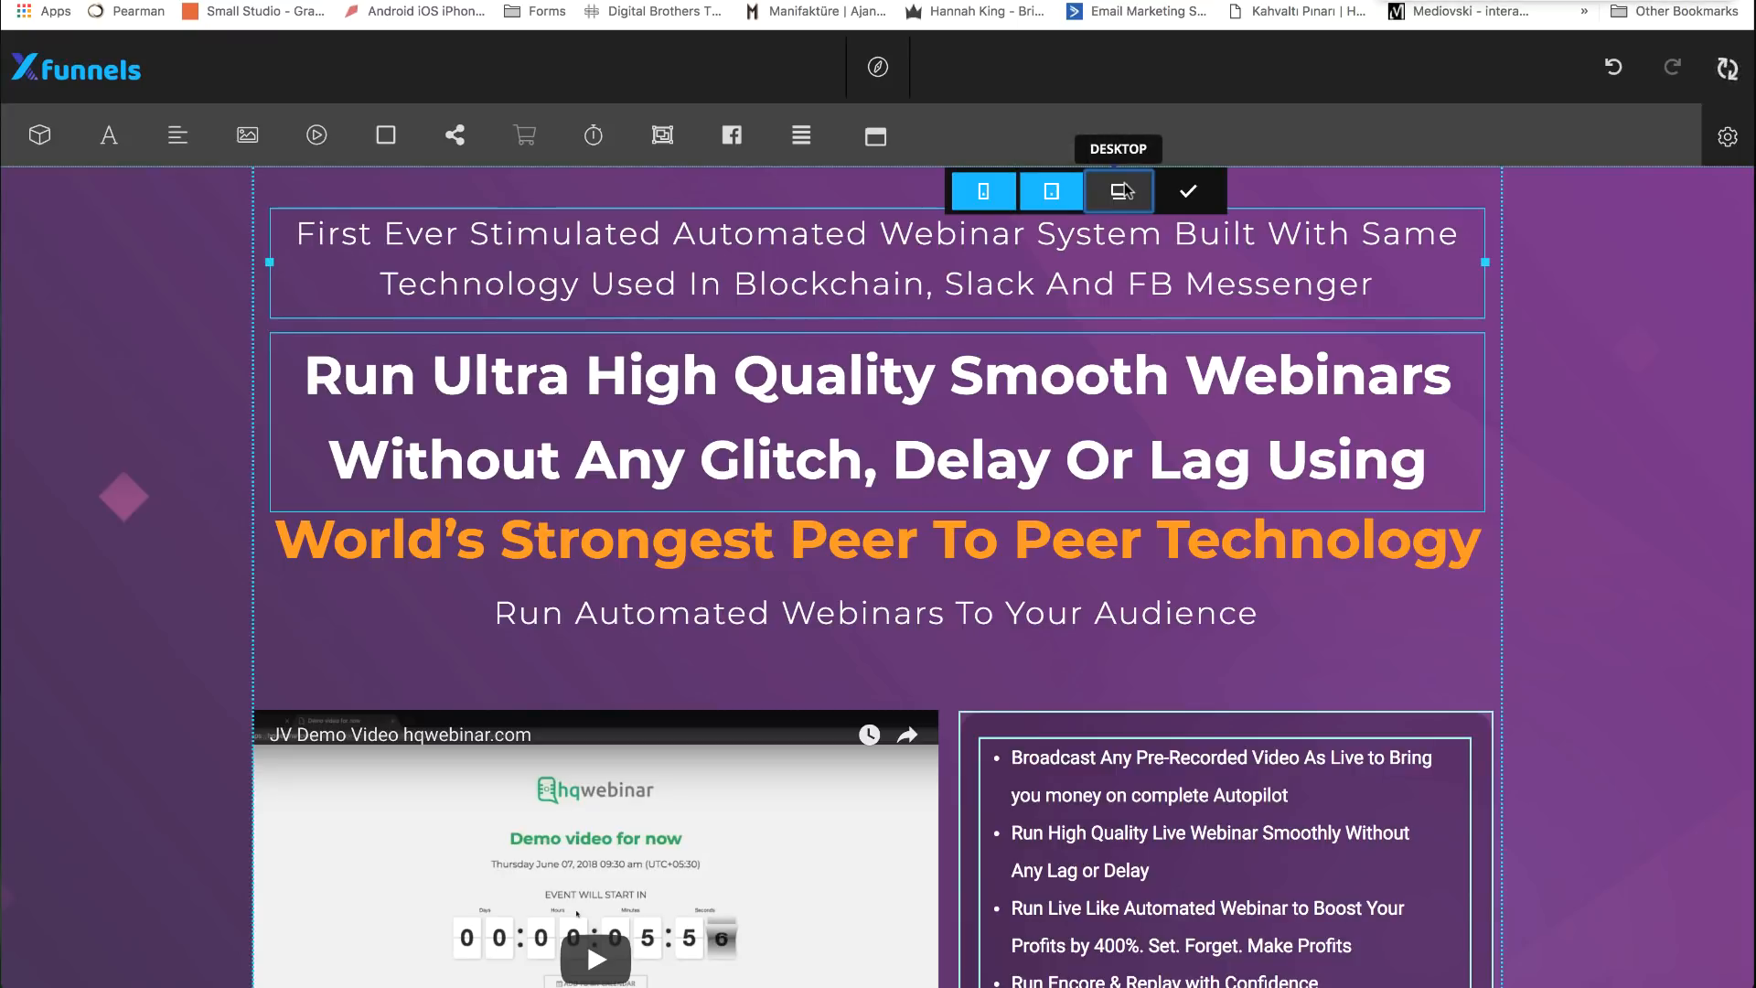
click(1188, 190)
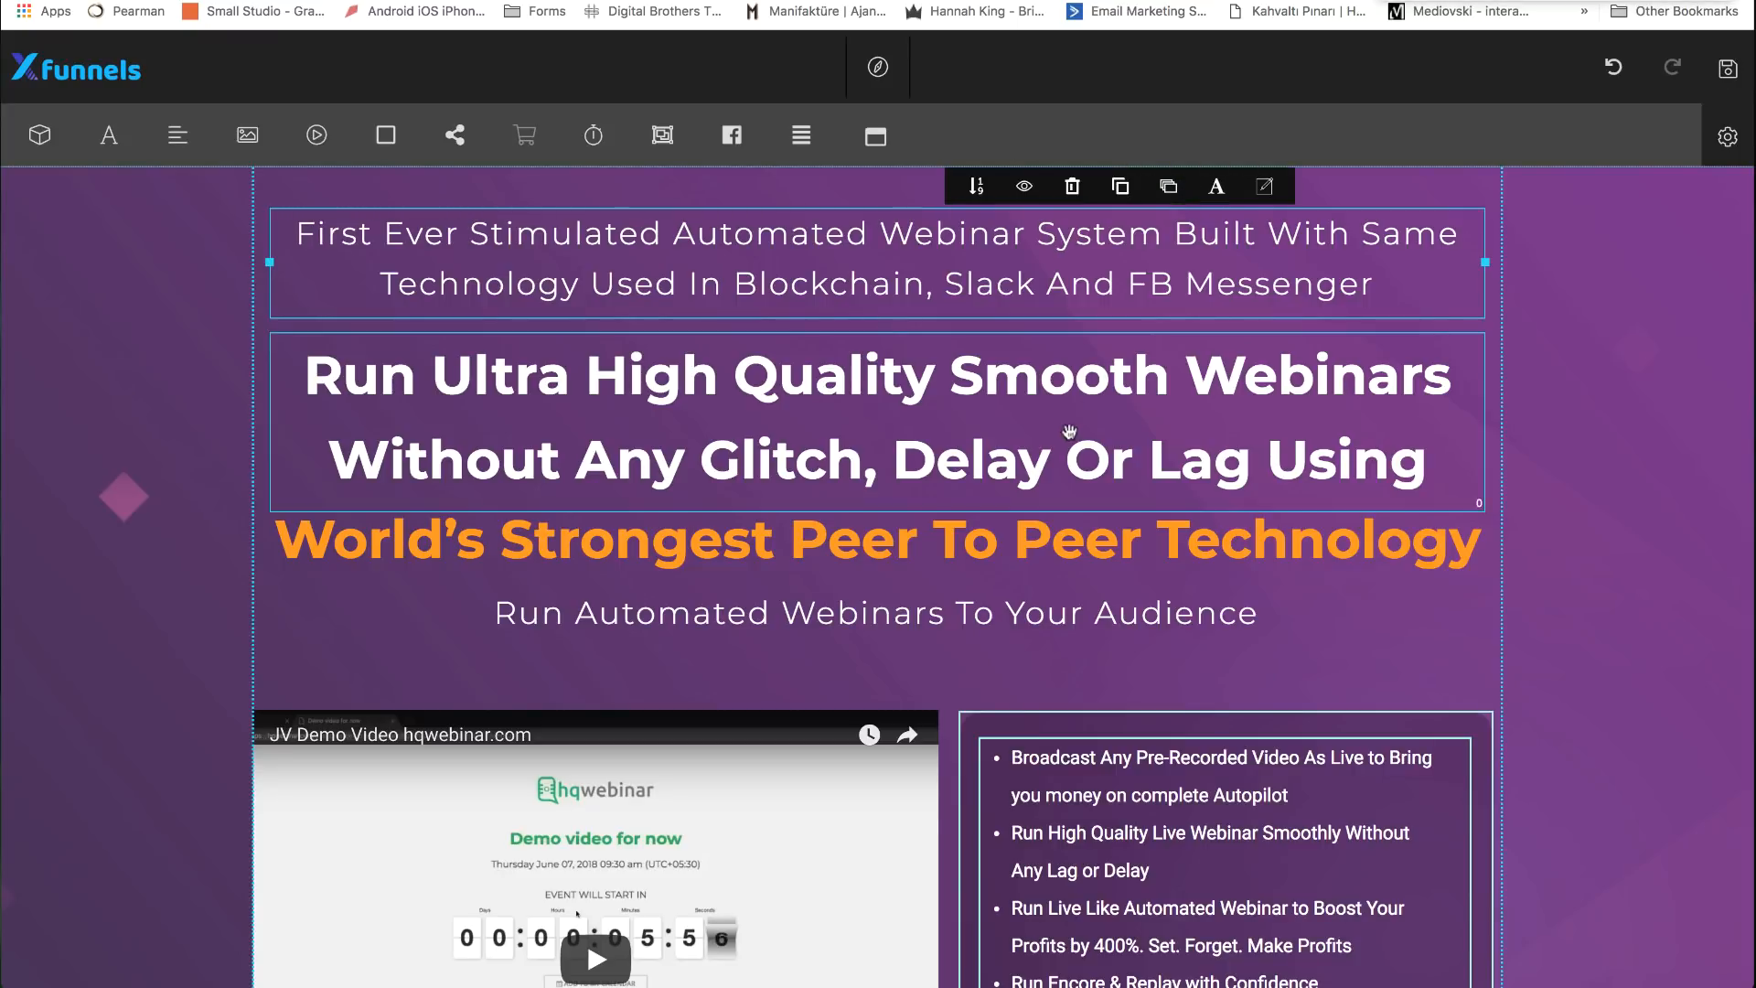
- Turn off tablet visibility for the orange "World's Strongest Peer To Peer Technology" heading and save the page
click(1059, 549)
click(1122, 518)
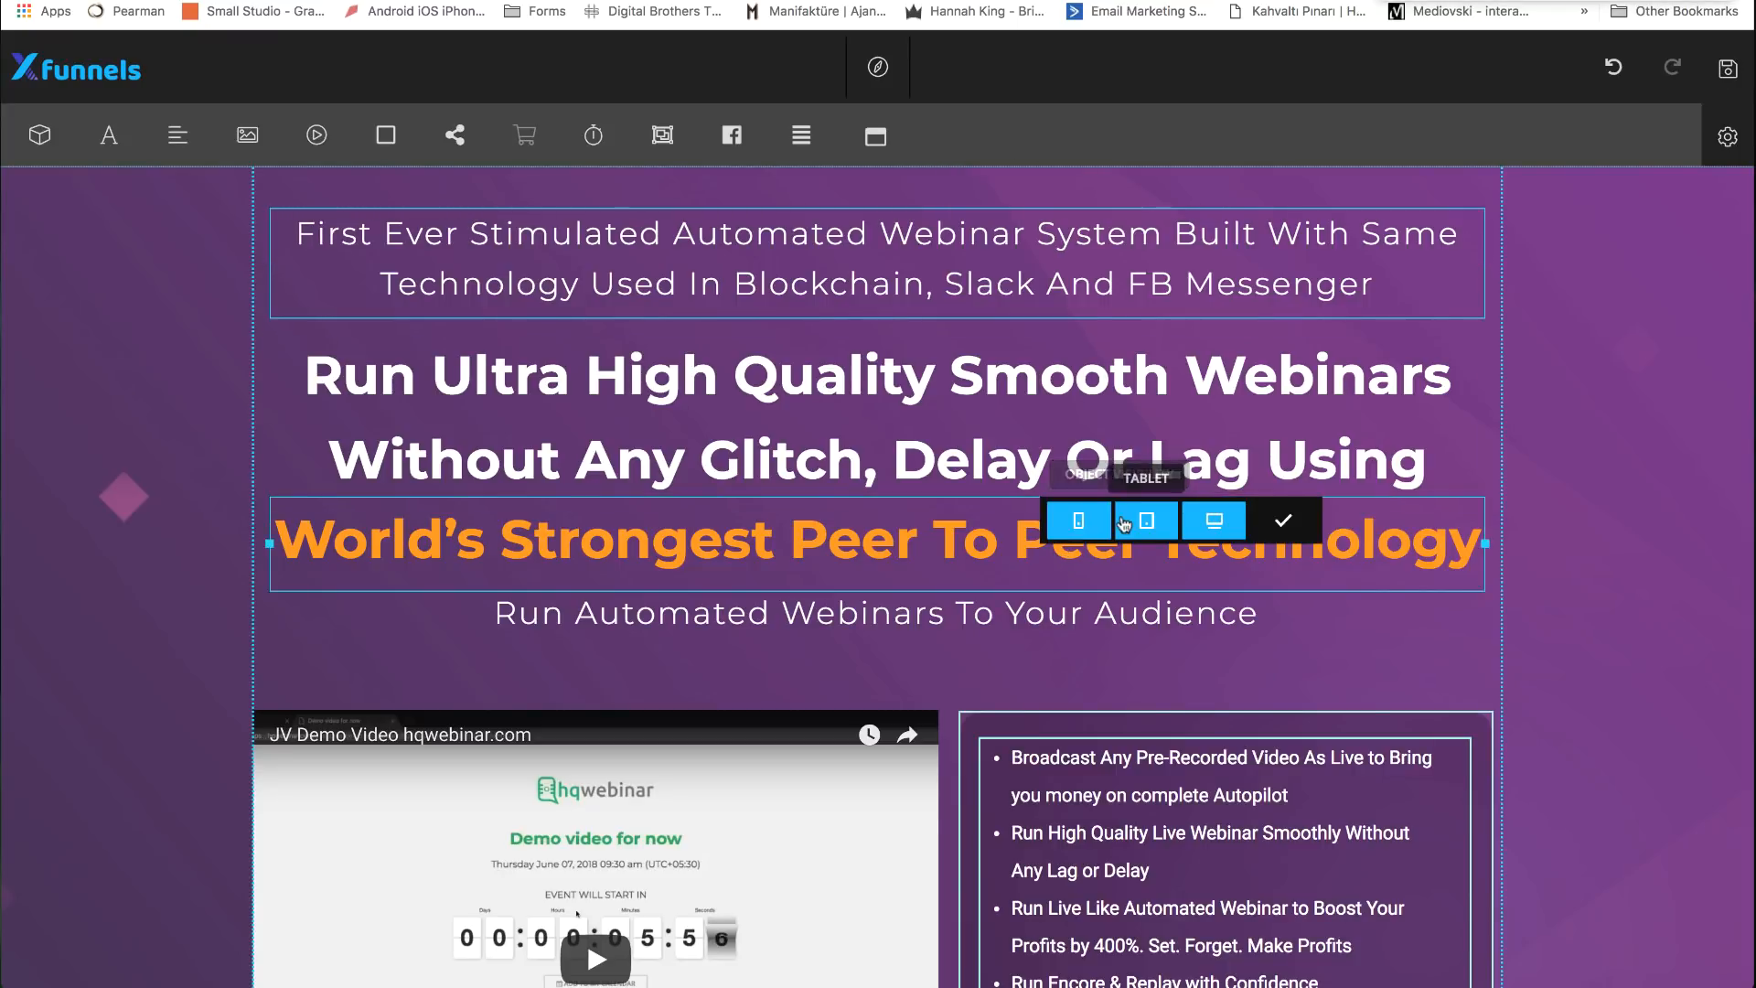
click(1143, 524)
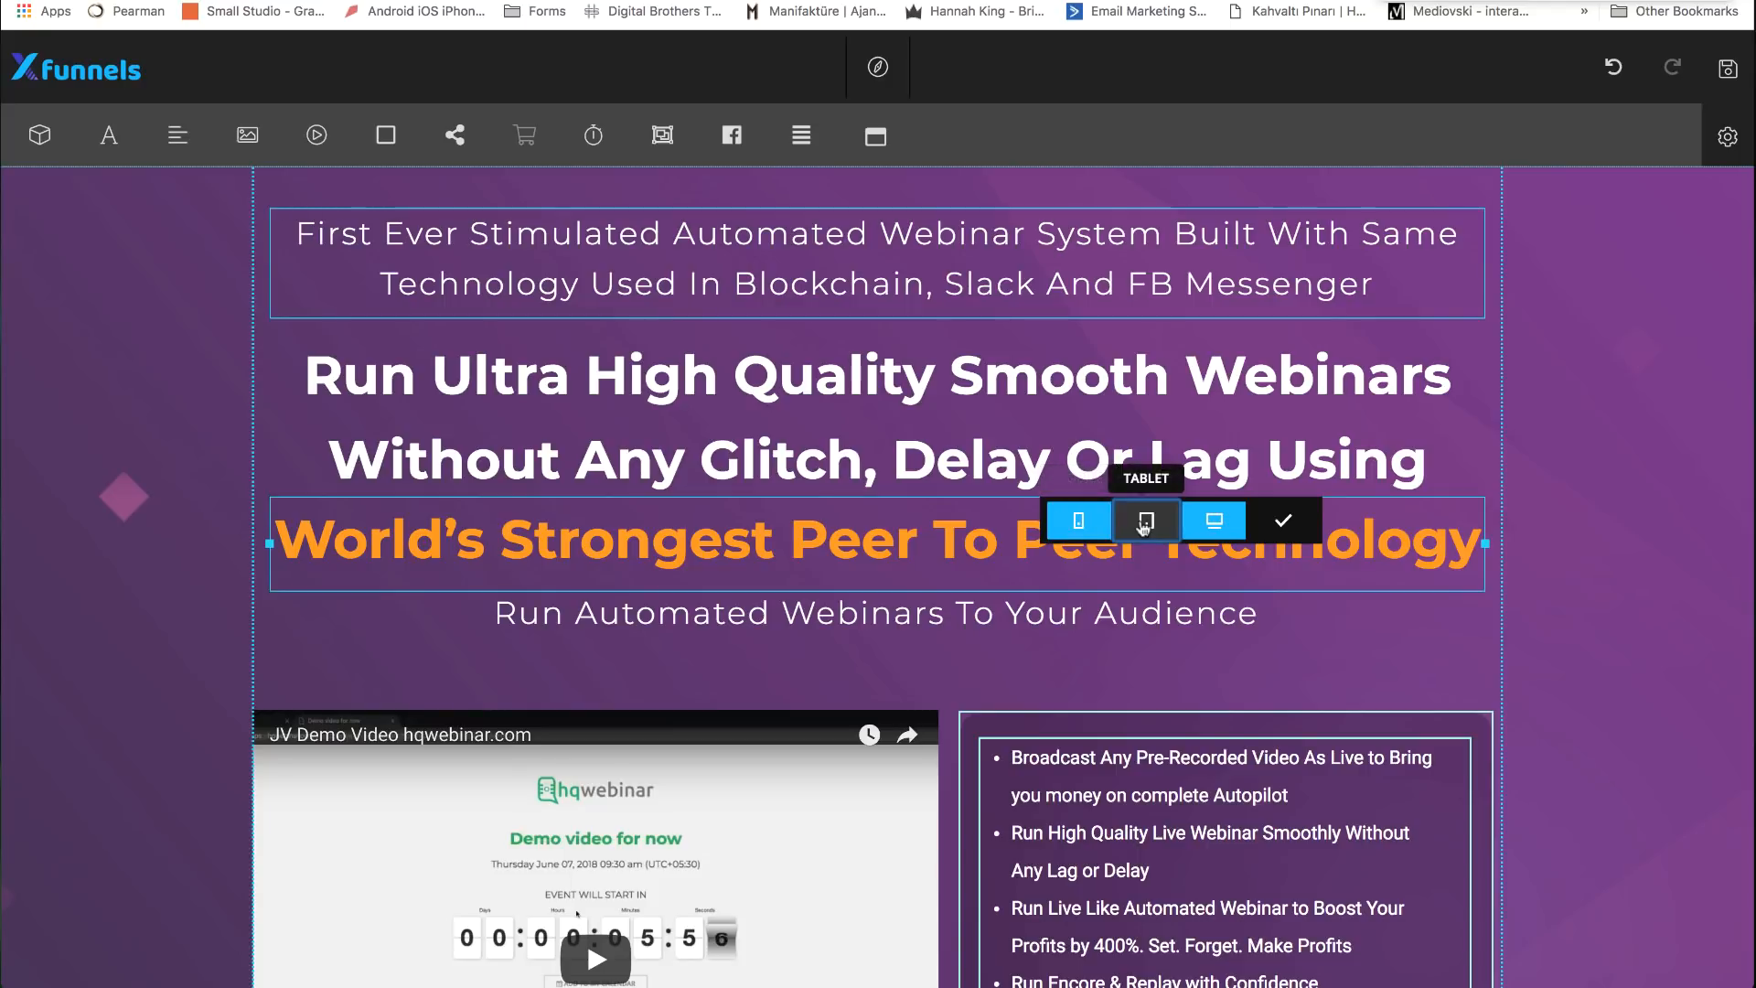
click(1279, 522)
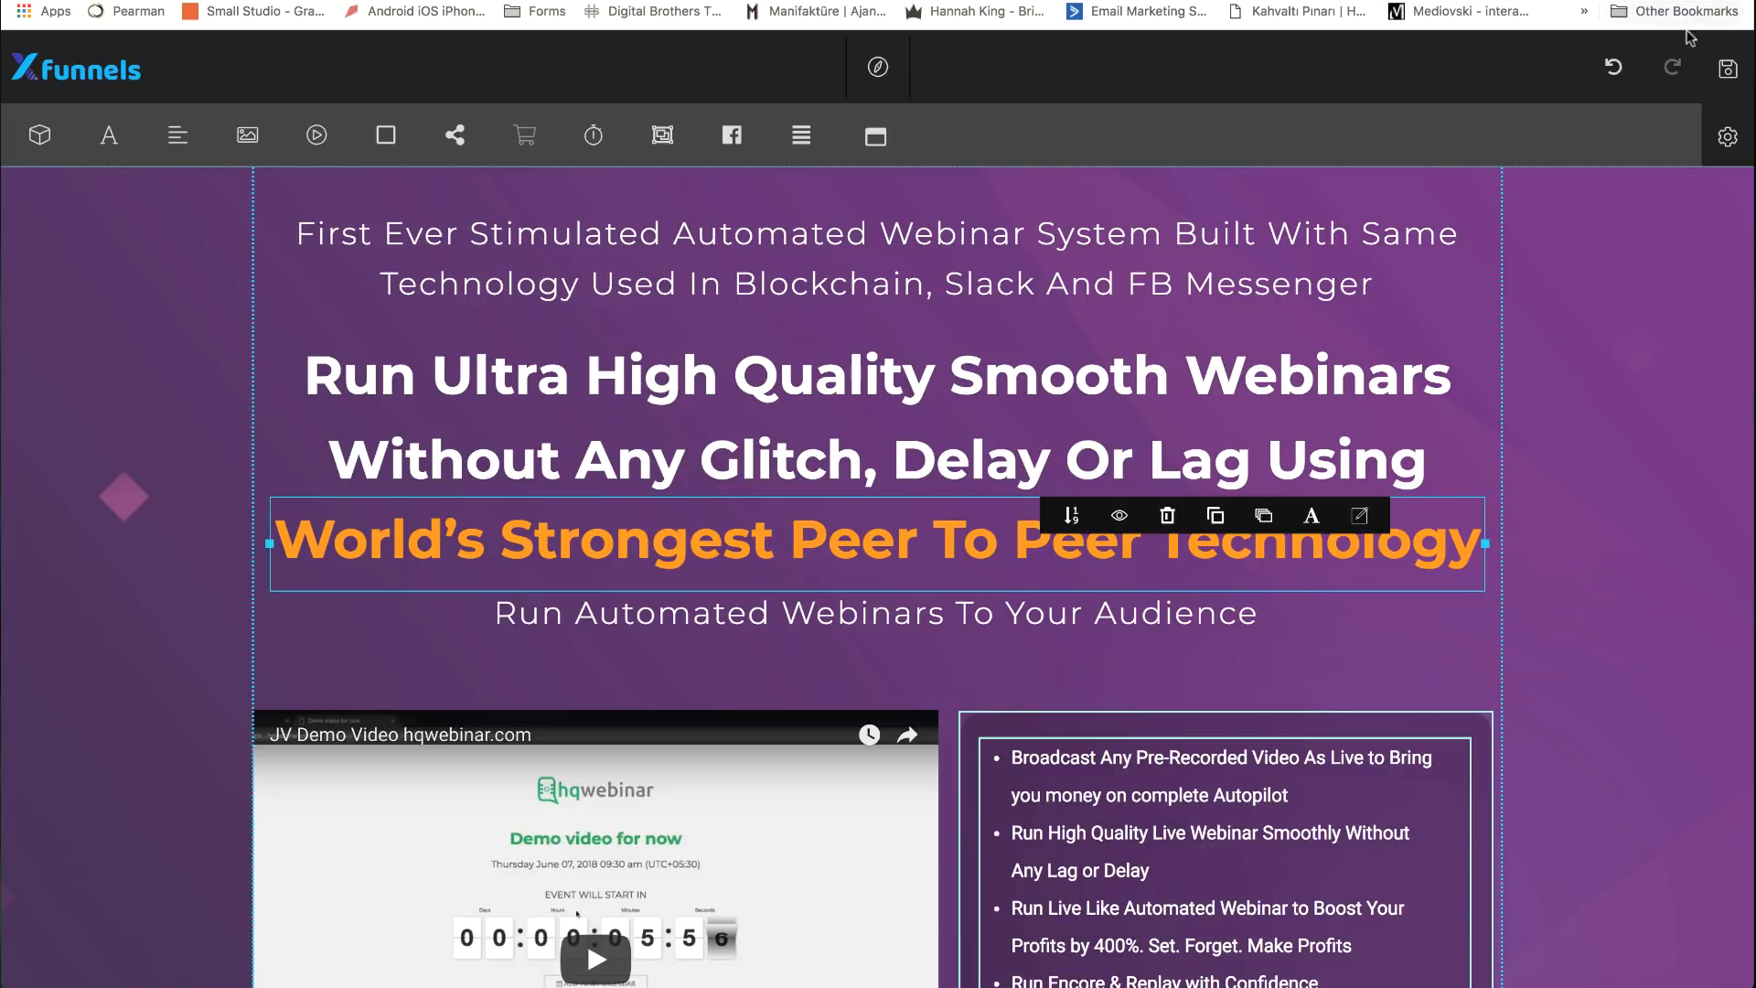
click(1729, 71)
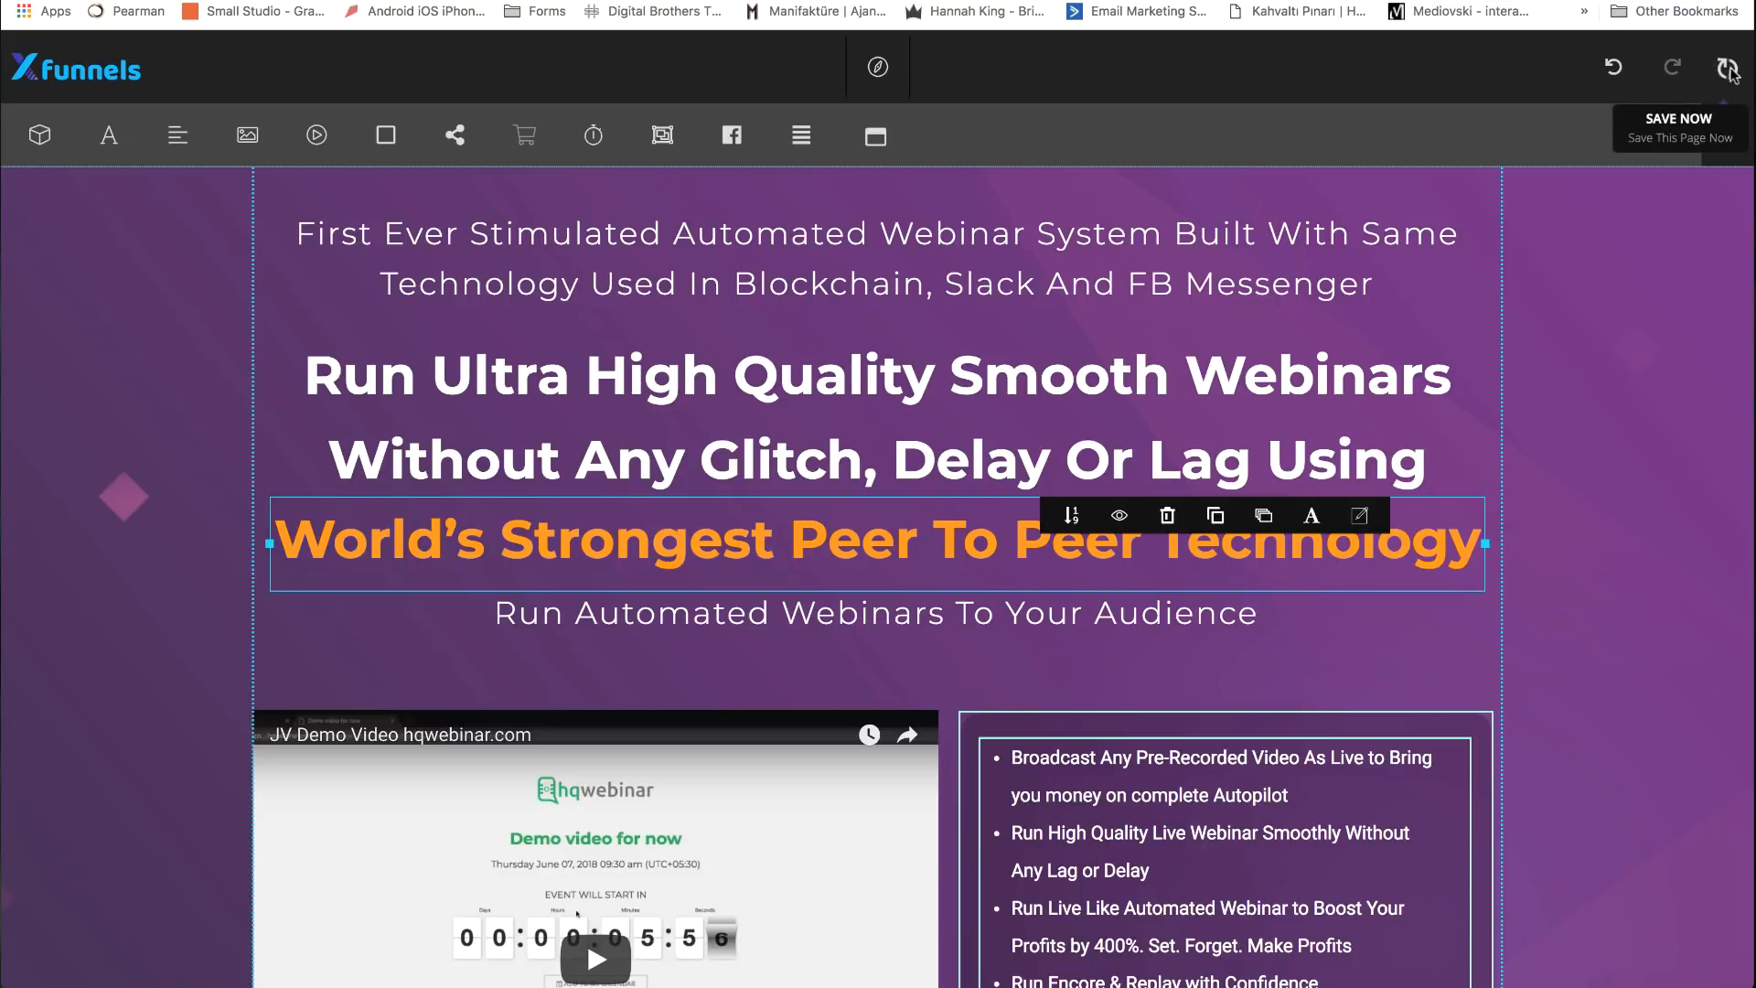
- Check the page preview reloaded at mobile width, examining the heading, video and bullet box, and restore the browser to full width
mouse_move(549, 956)
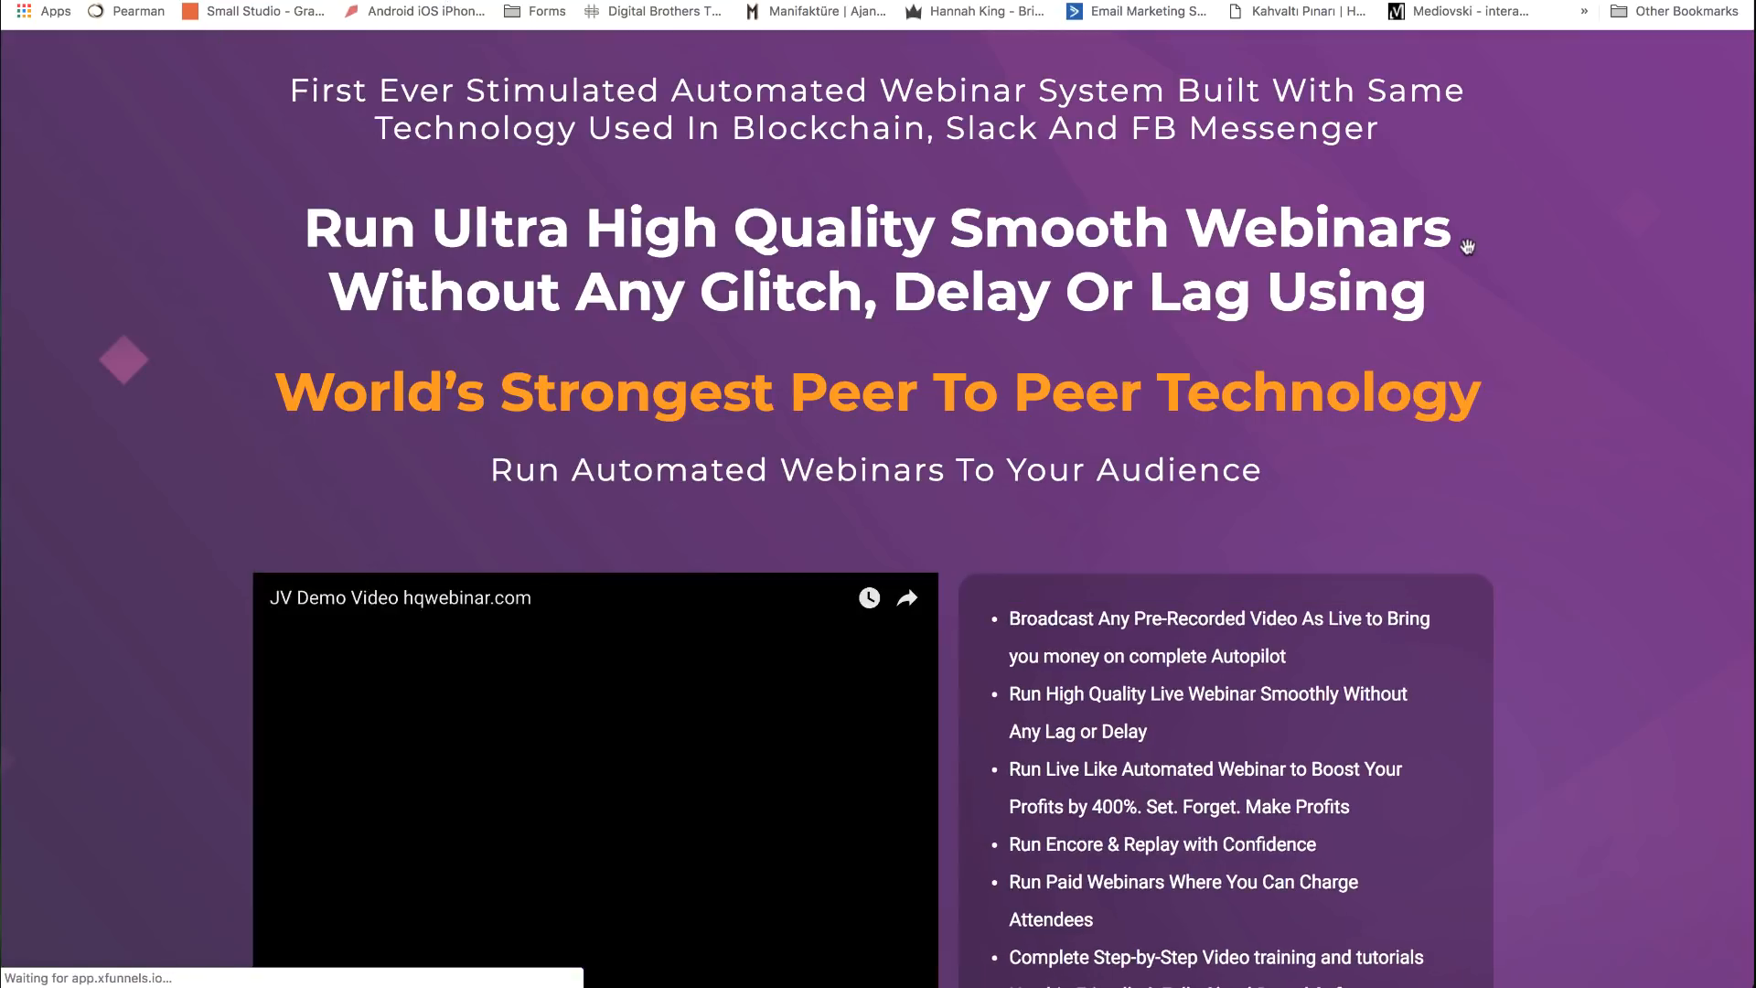
scroll(1622, 453, down, 3)
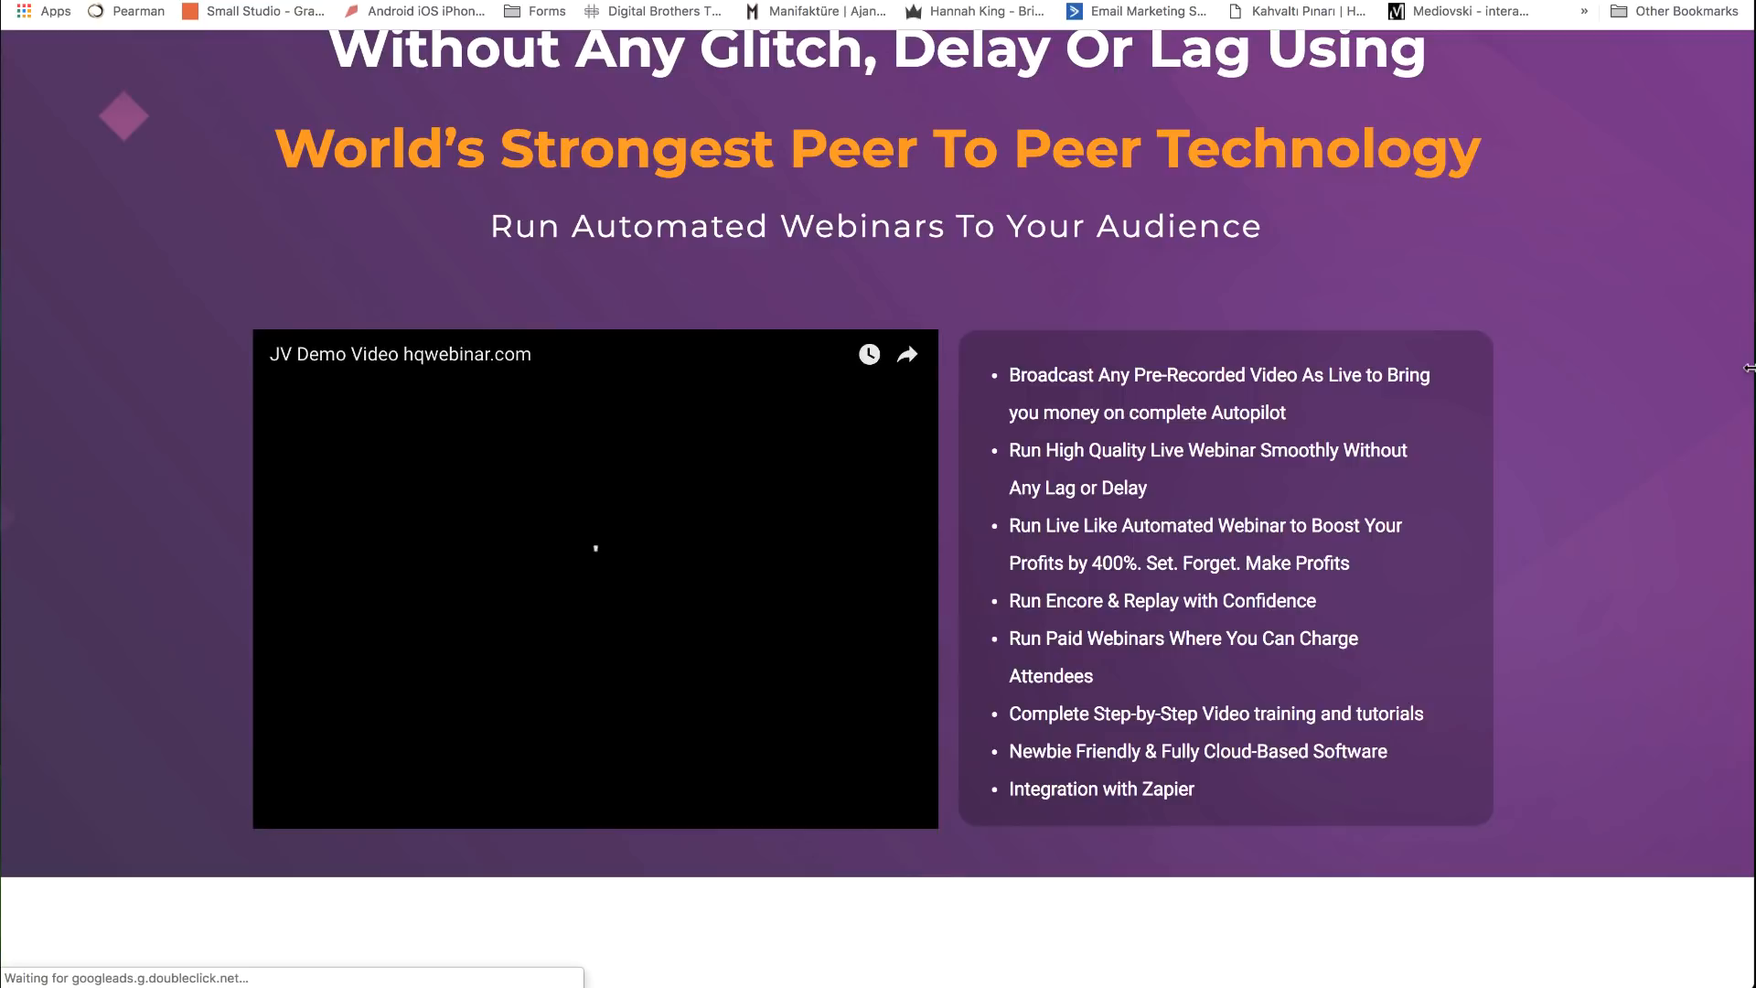
drag(1754, 420, 564, 436)
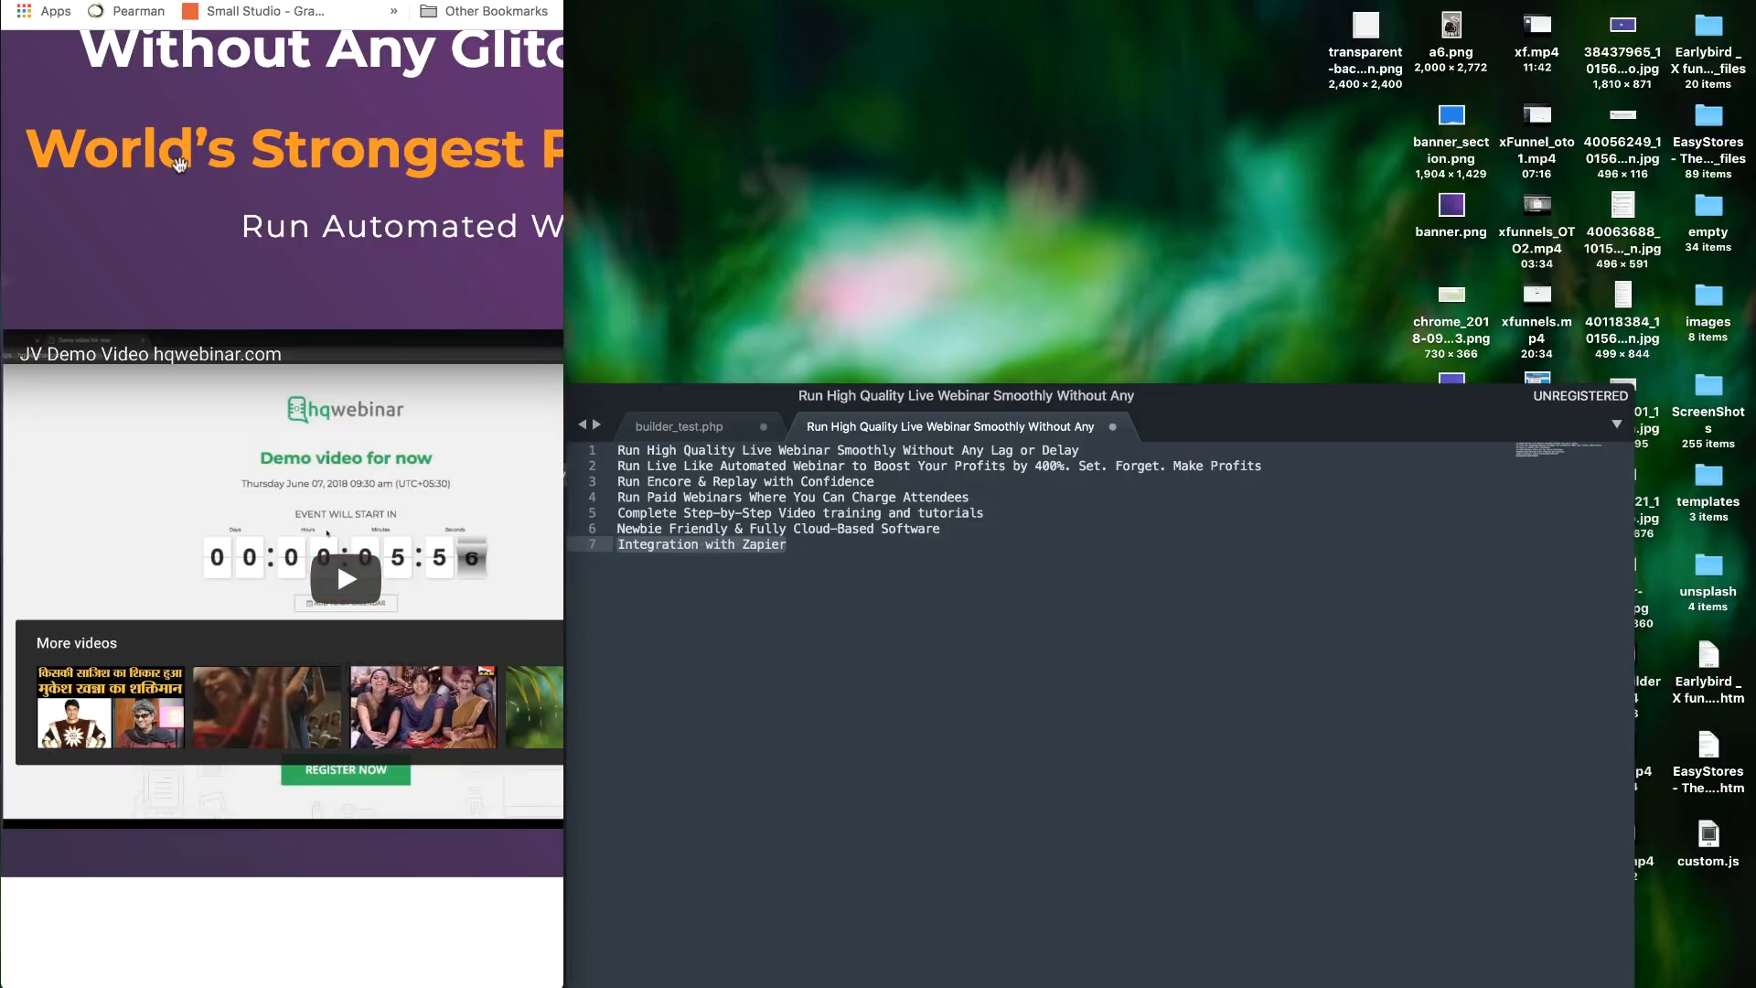
key(super+r)
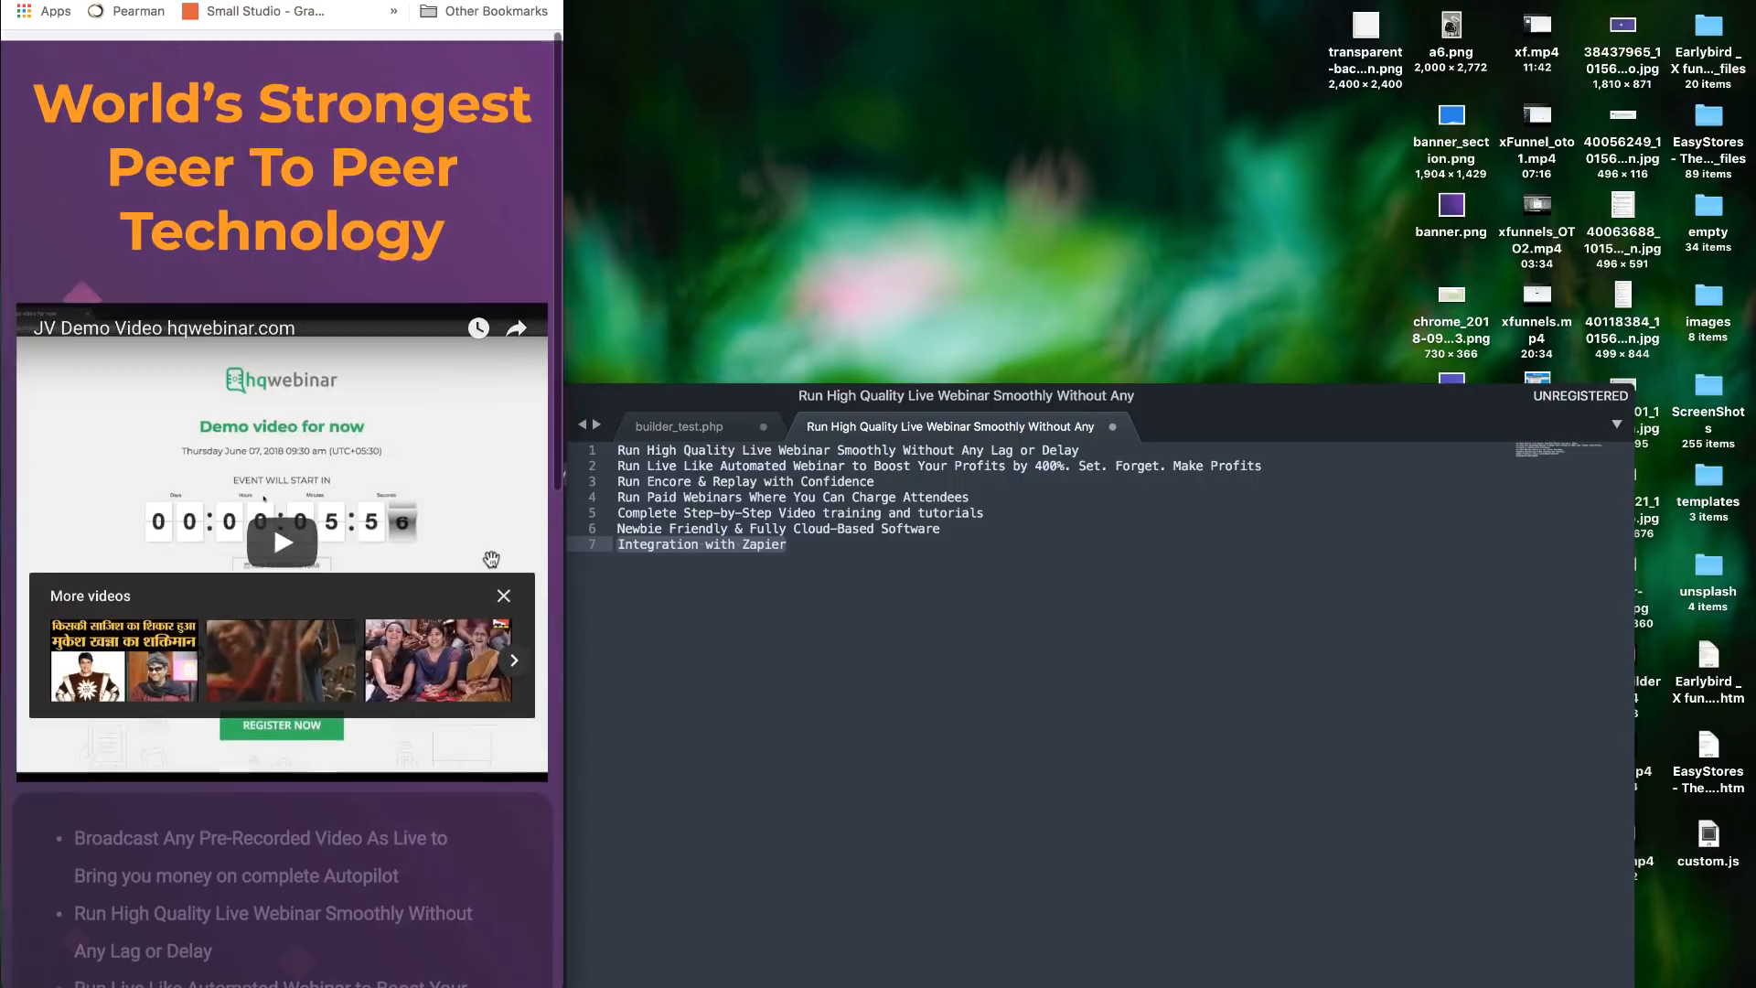
scroll(442, 231, down, 5)
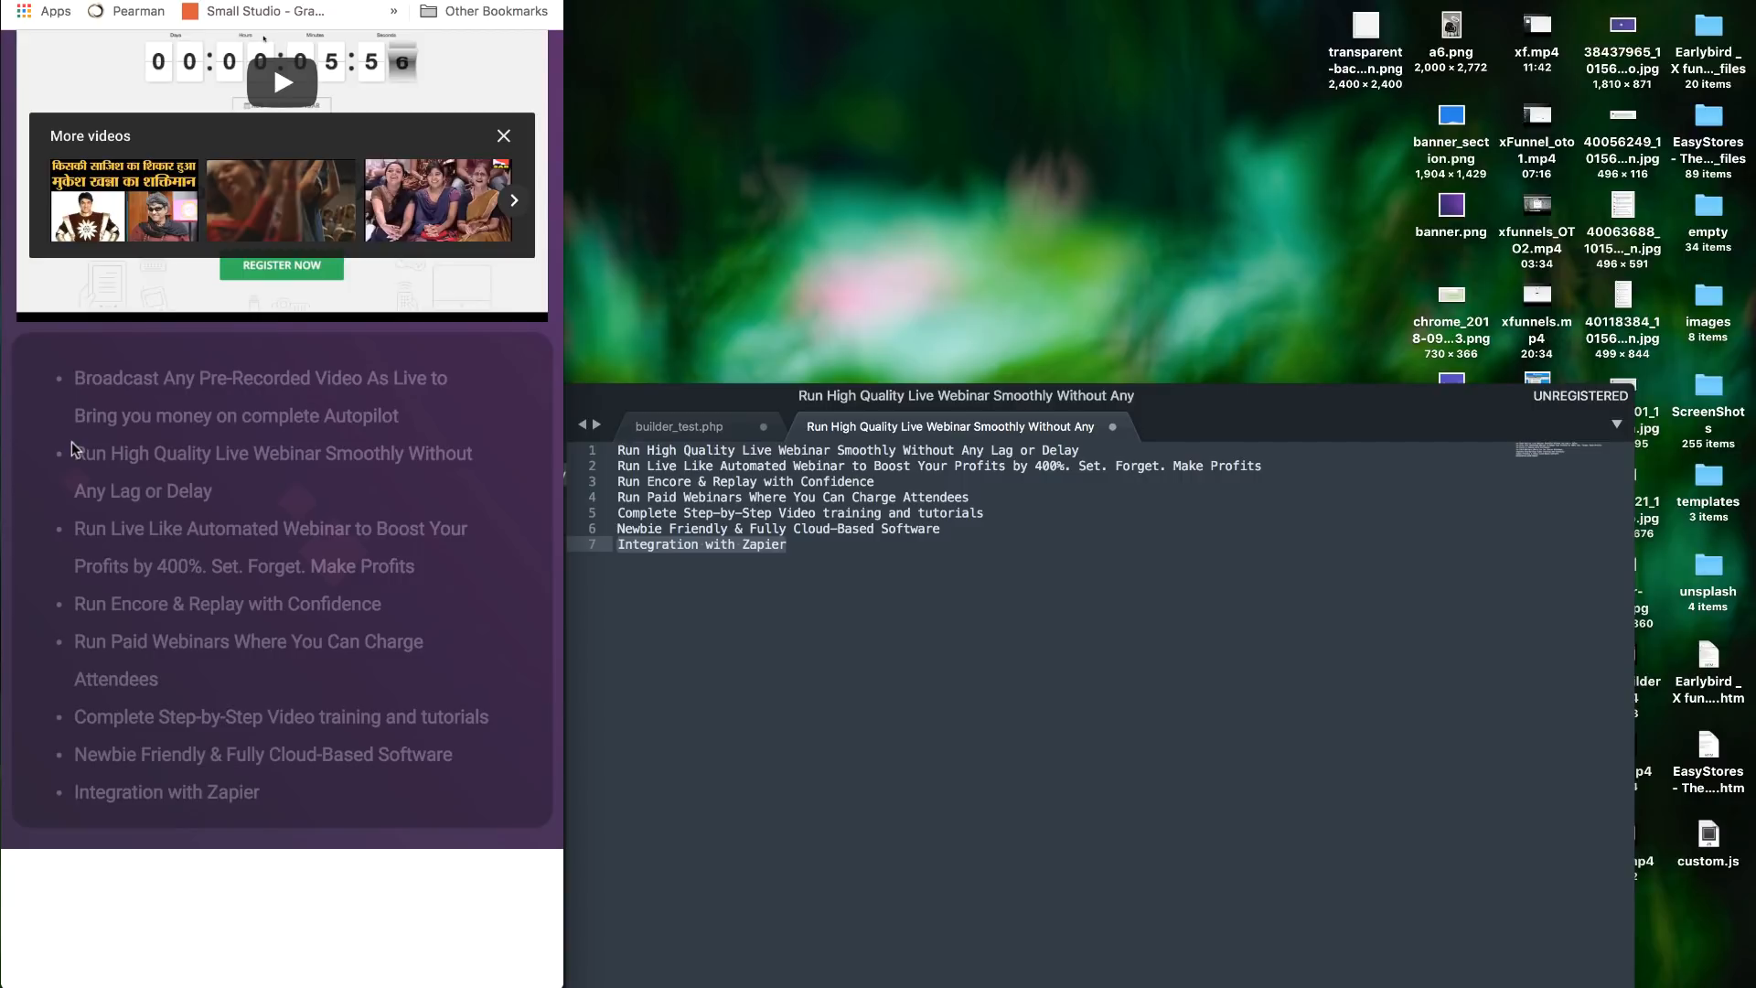
scroll(71, 441, up, 5)
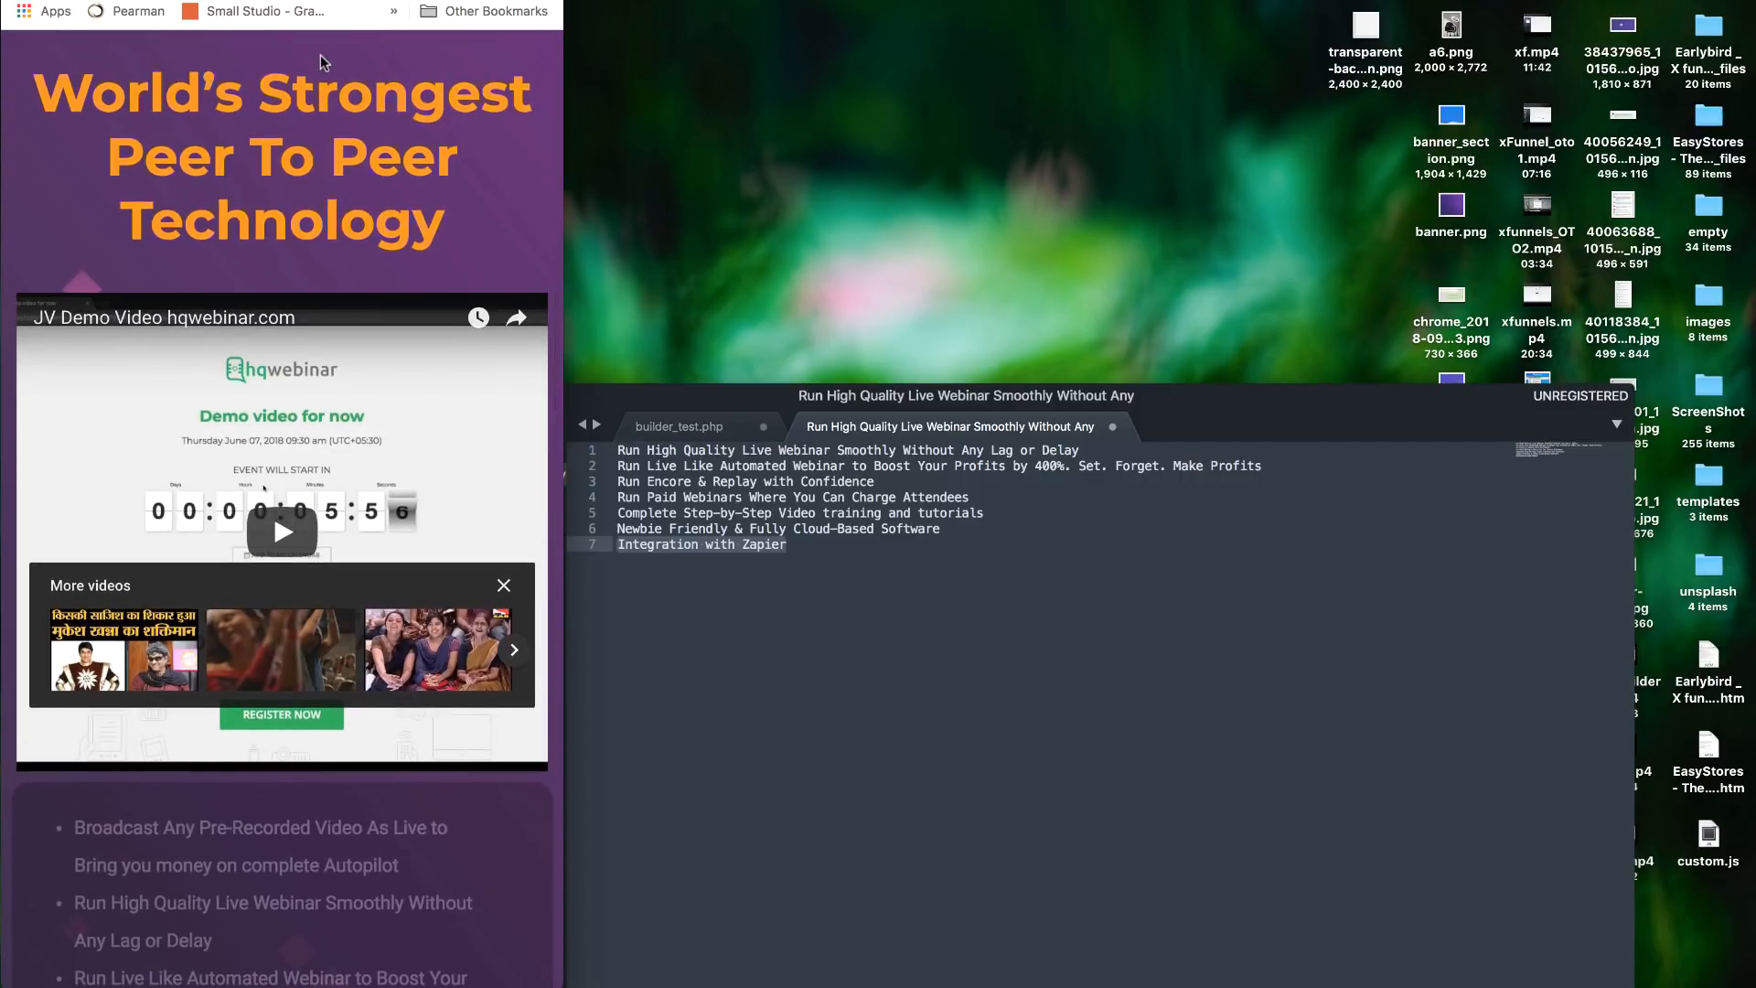
drag(564, 55, 1755, 55)
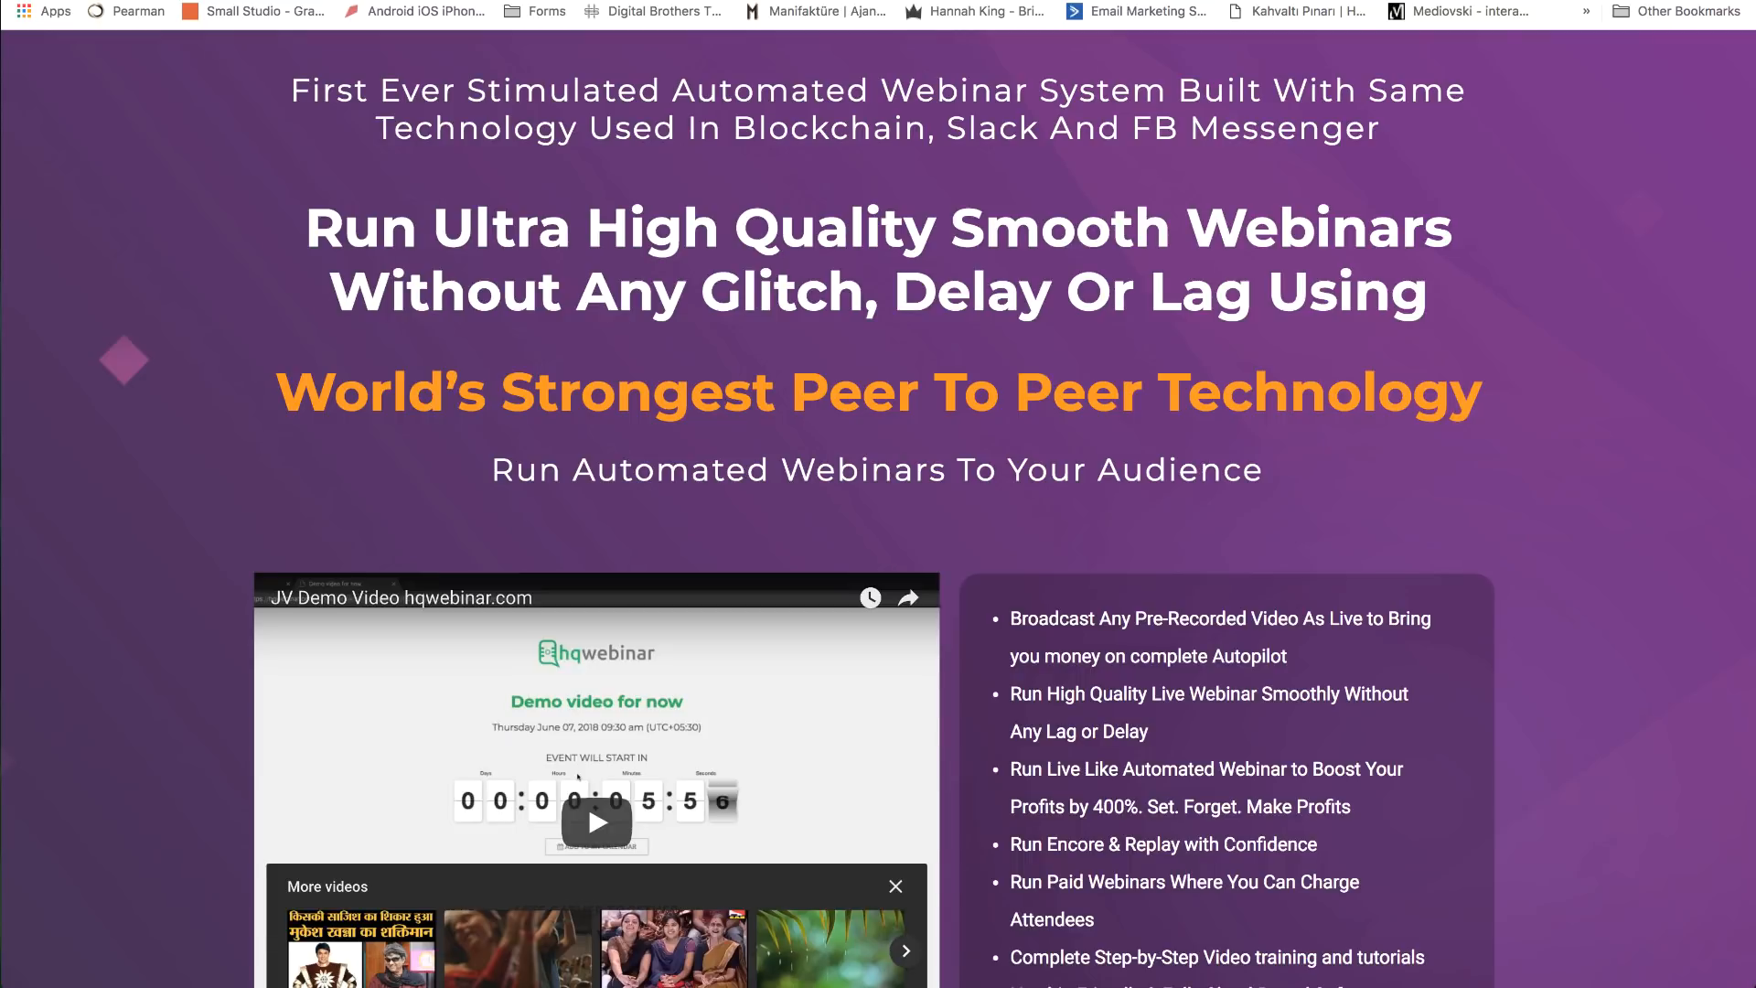
- Inspect the preview in DevTools, enable device emulation as Pixel 2 XL and reload the page
right_click(1548, 147)
click(1602, 347)
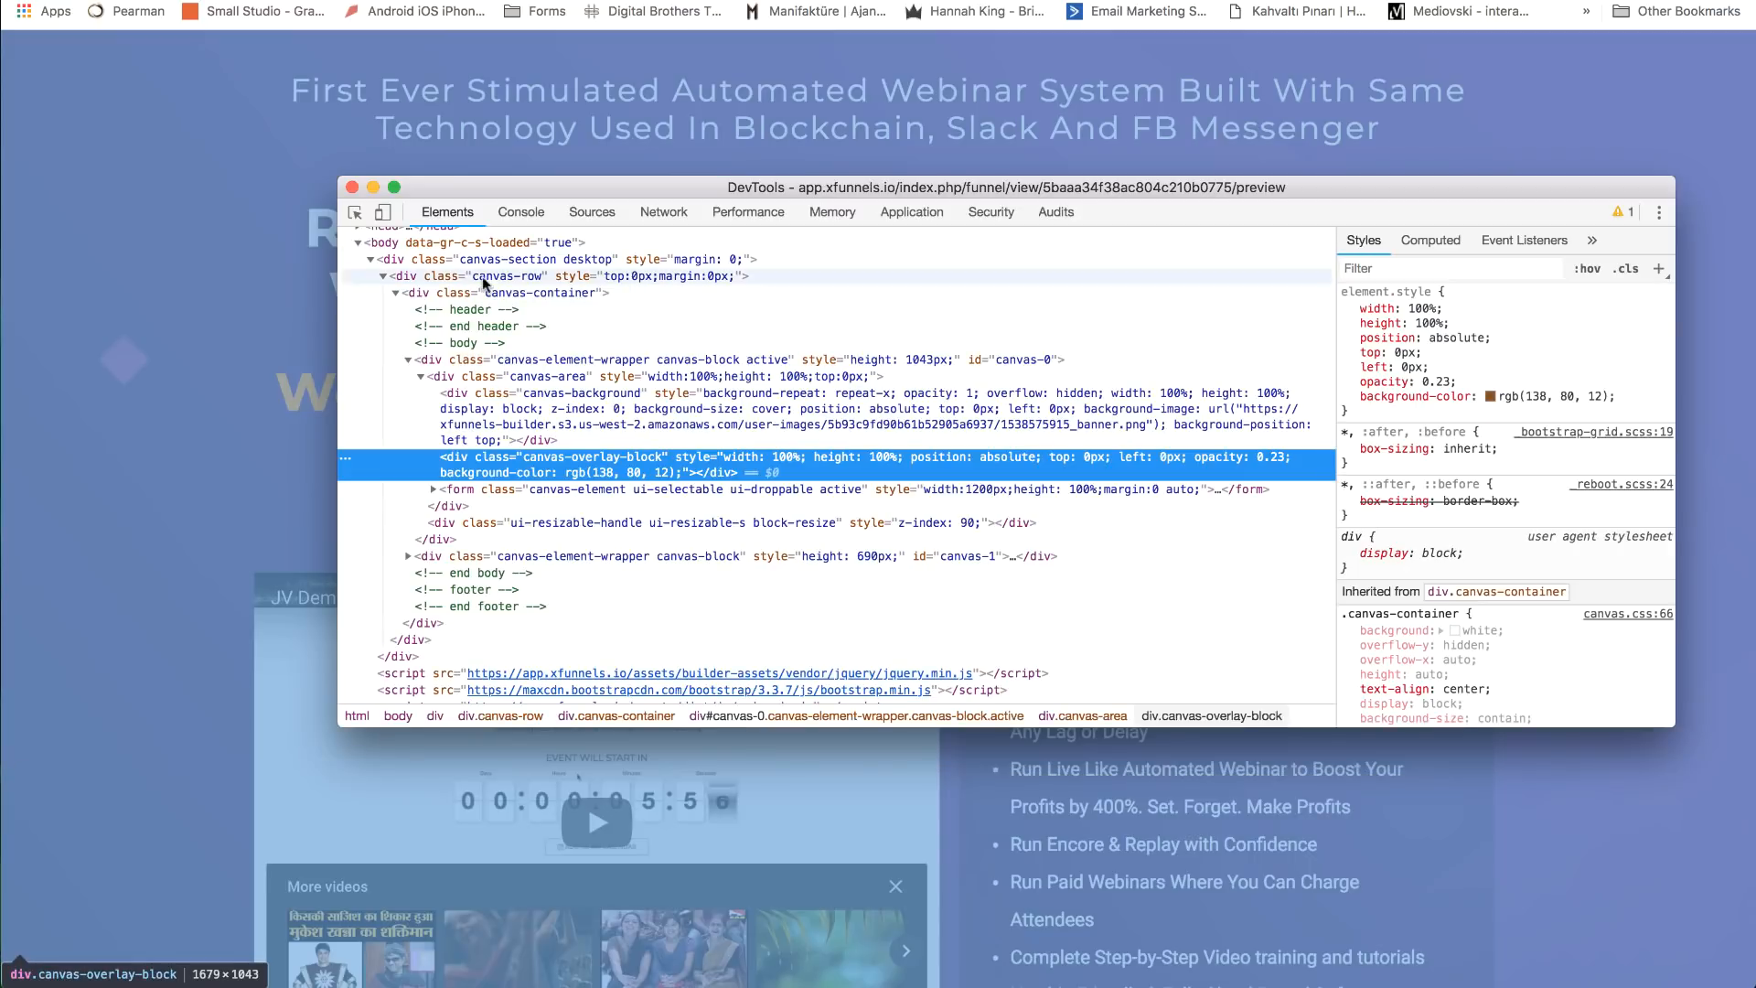
drag(487, 195, 1366, 243)
click(974, 271)
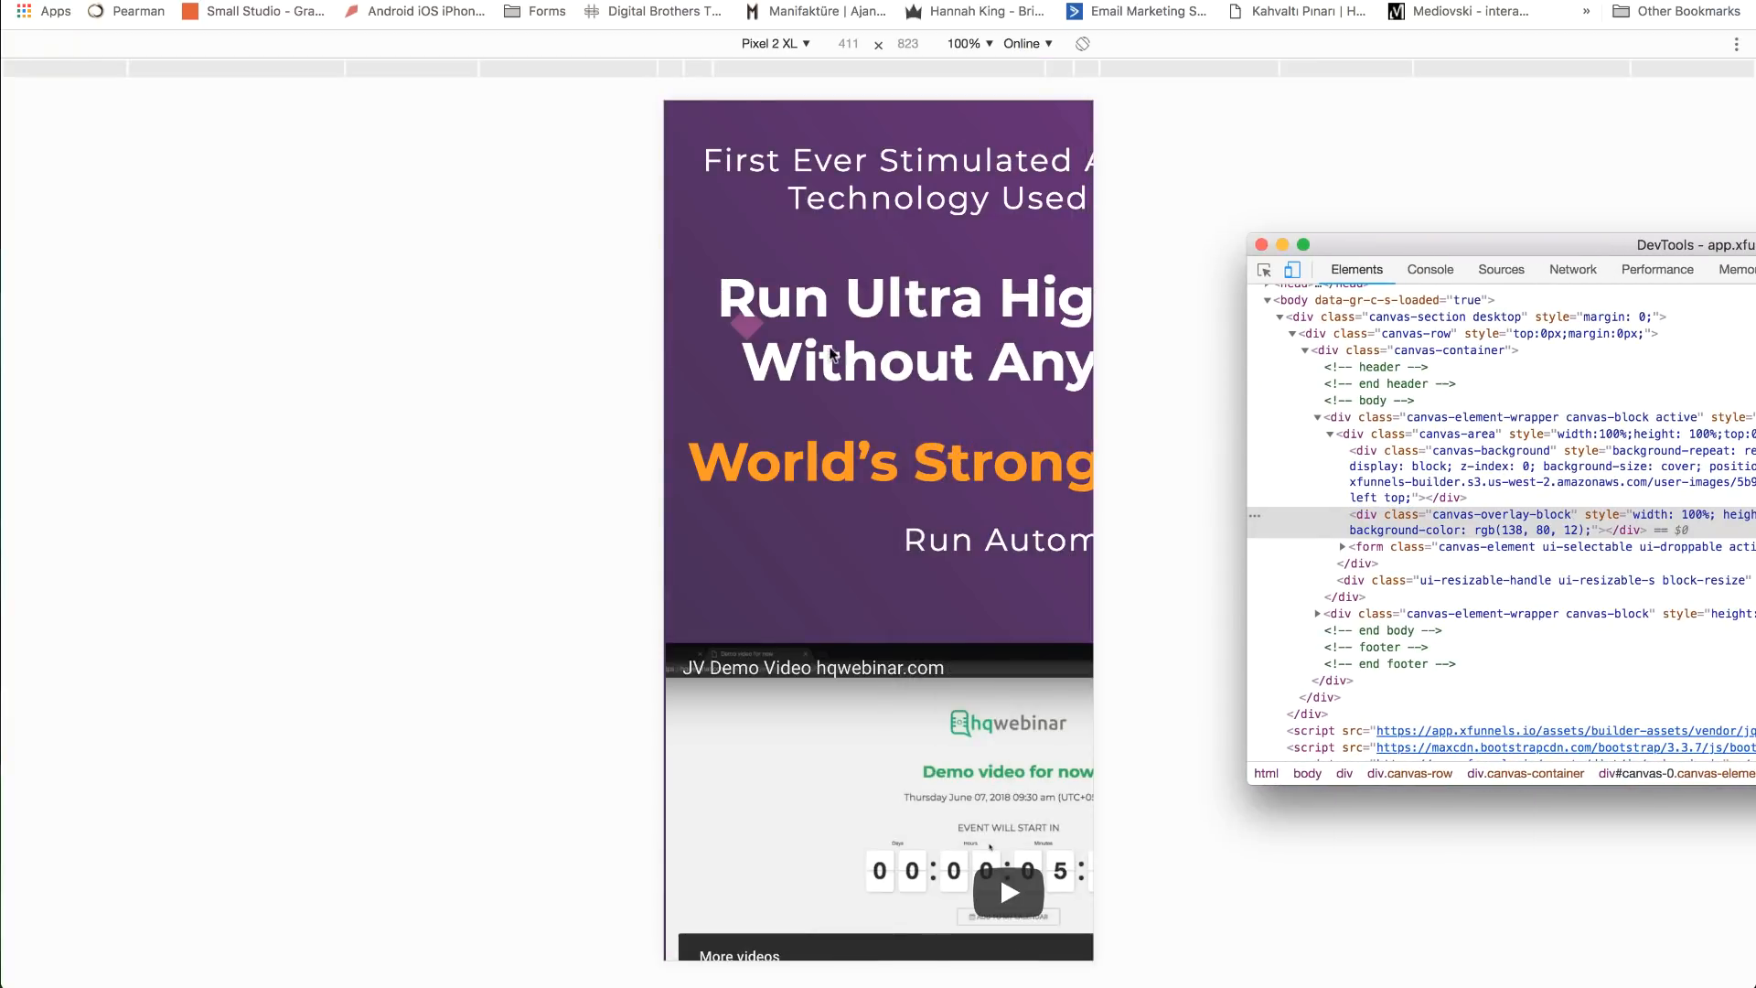
click(746, 325)
key(super+r)
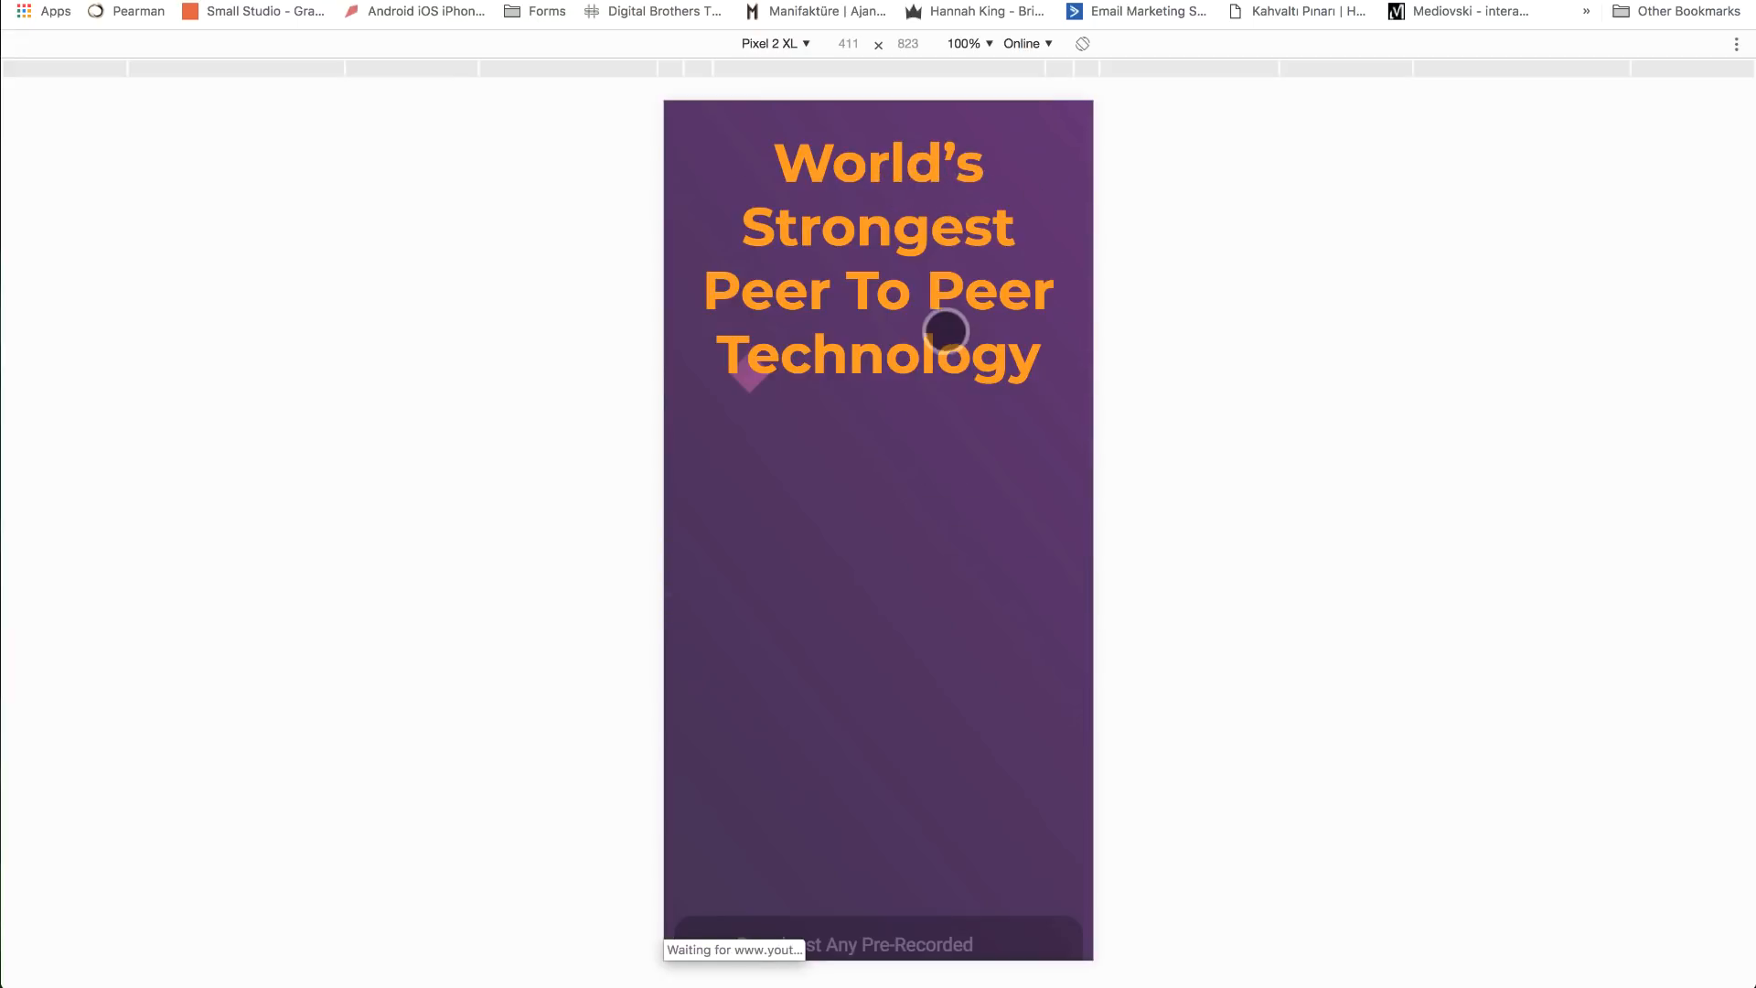
- Compare the preview as Galaxy S5 and Pixel 2 XL, examine how the bullet list fits its dark box, and return to the page builder
click(794, 51)
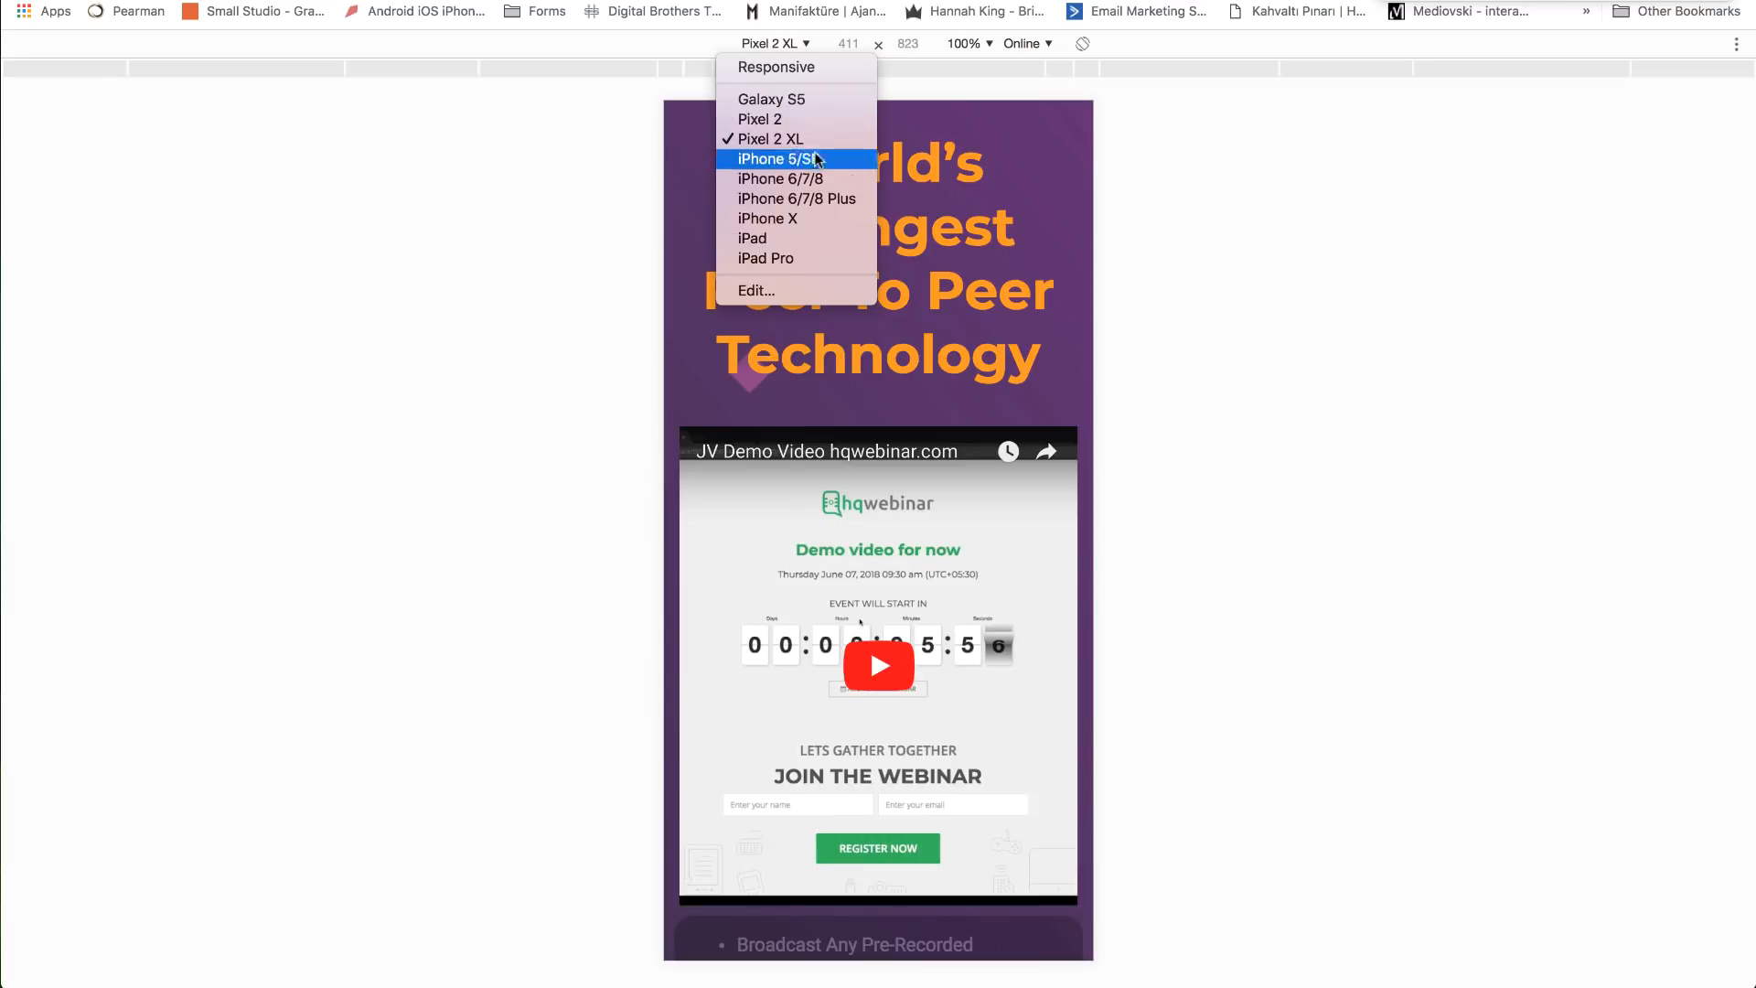
click(786, 99)
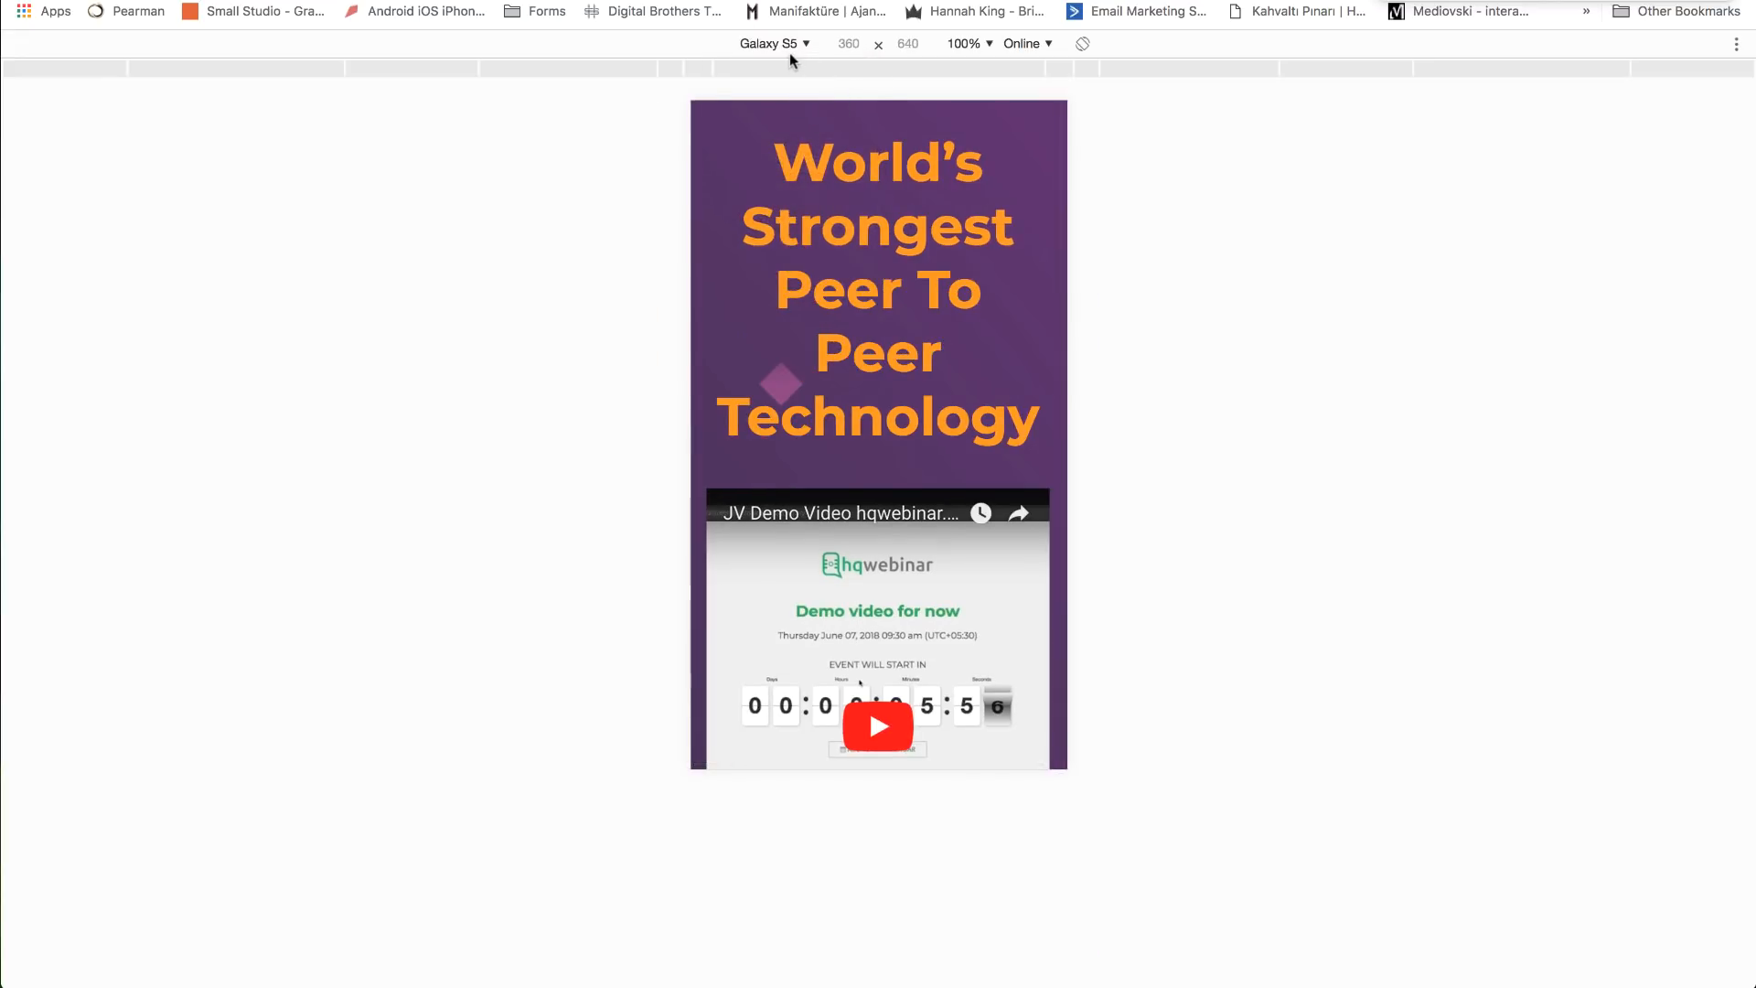
click(790, 55)
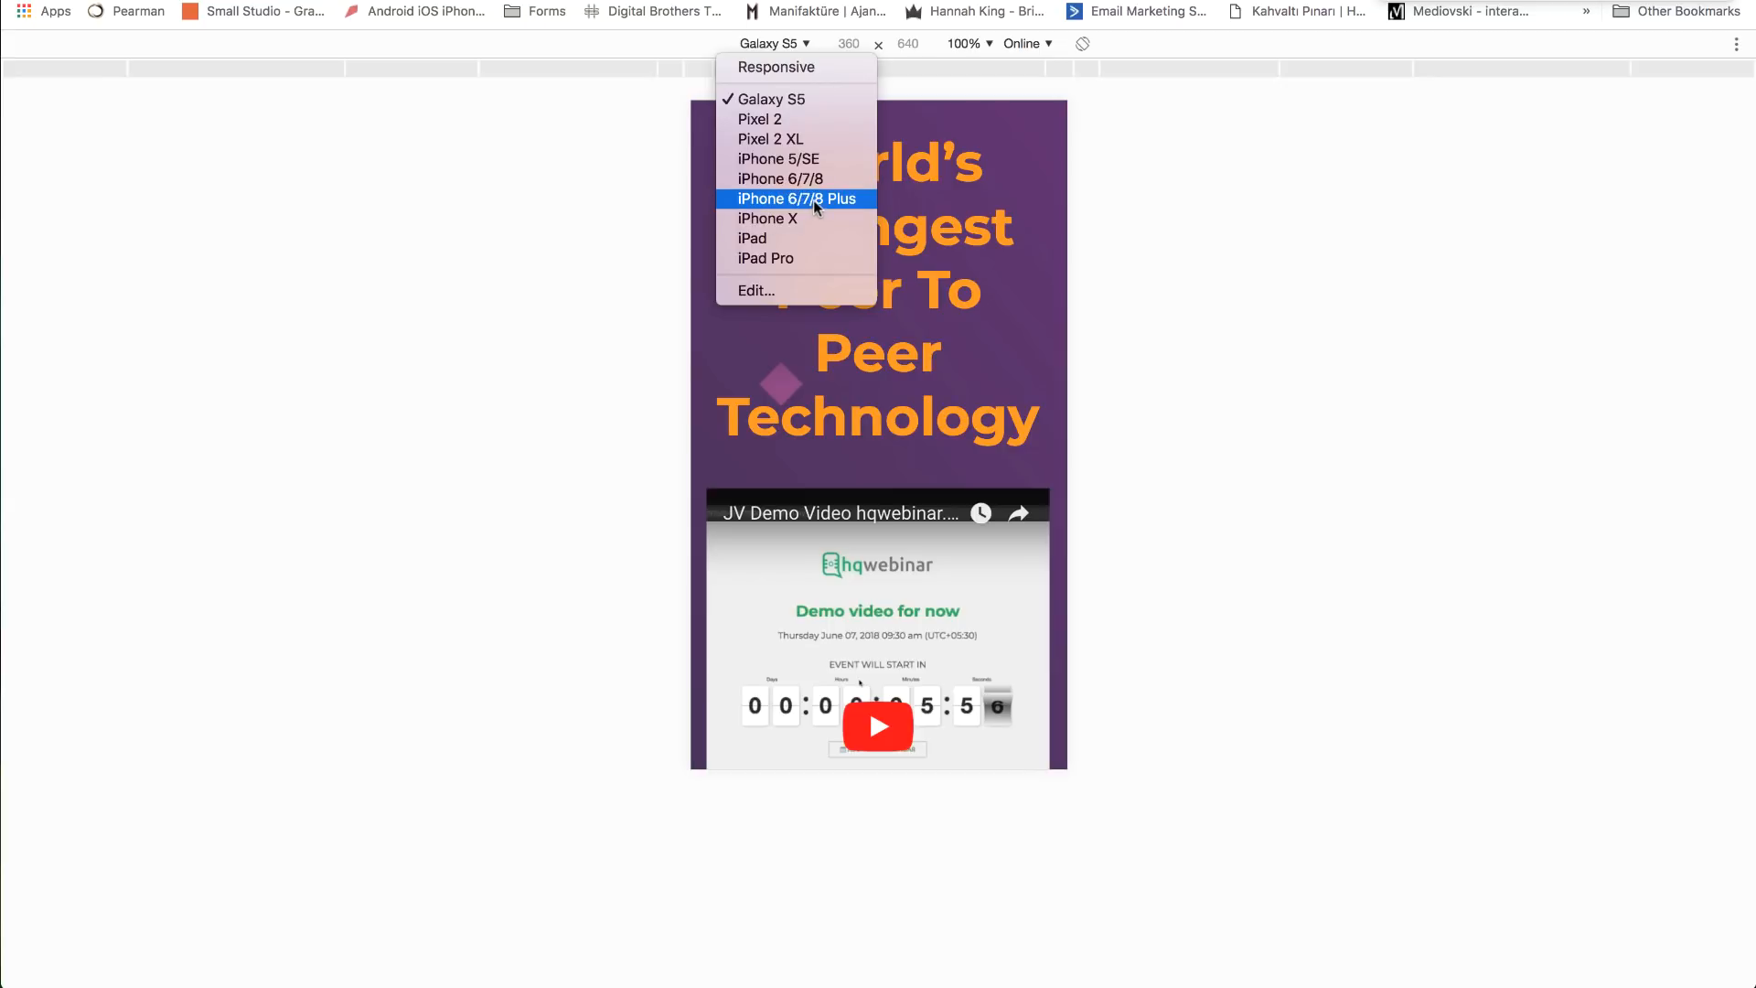
click(824, 140)
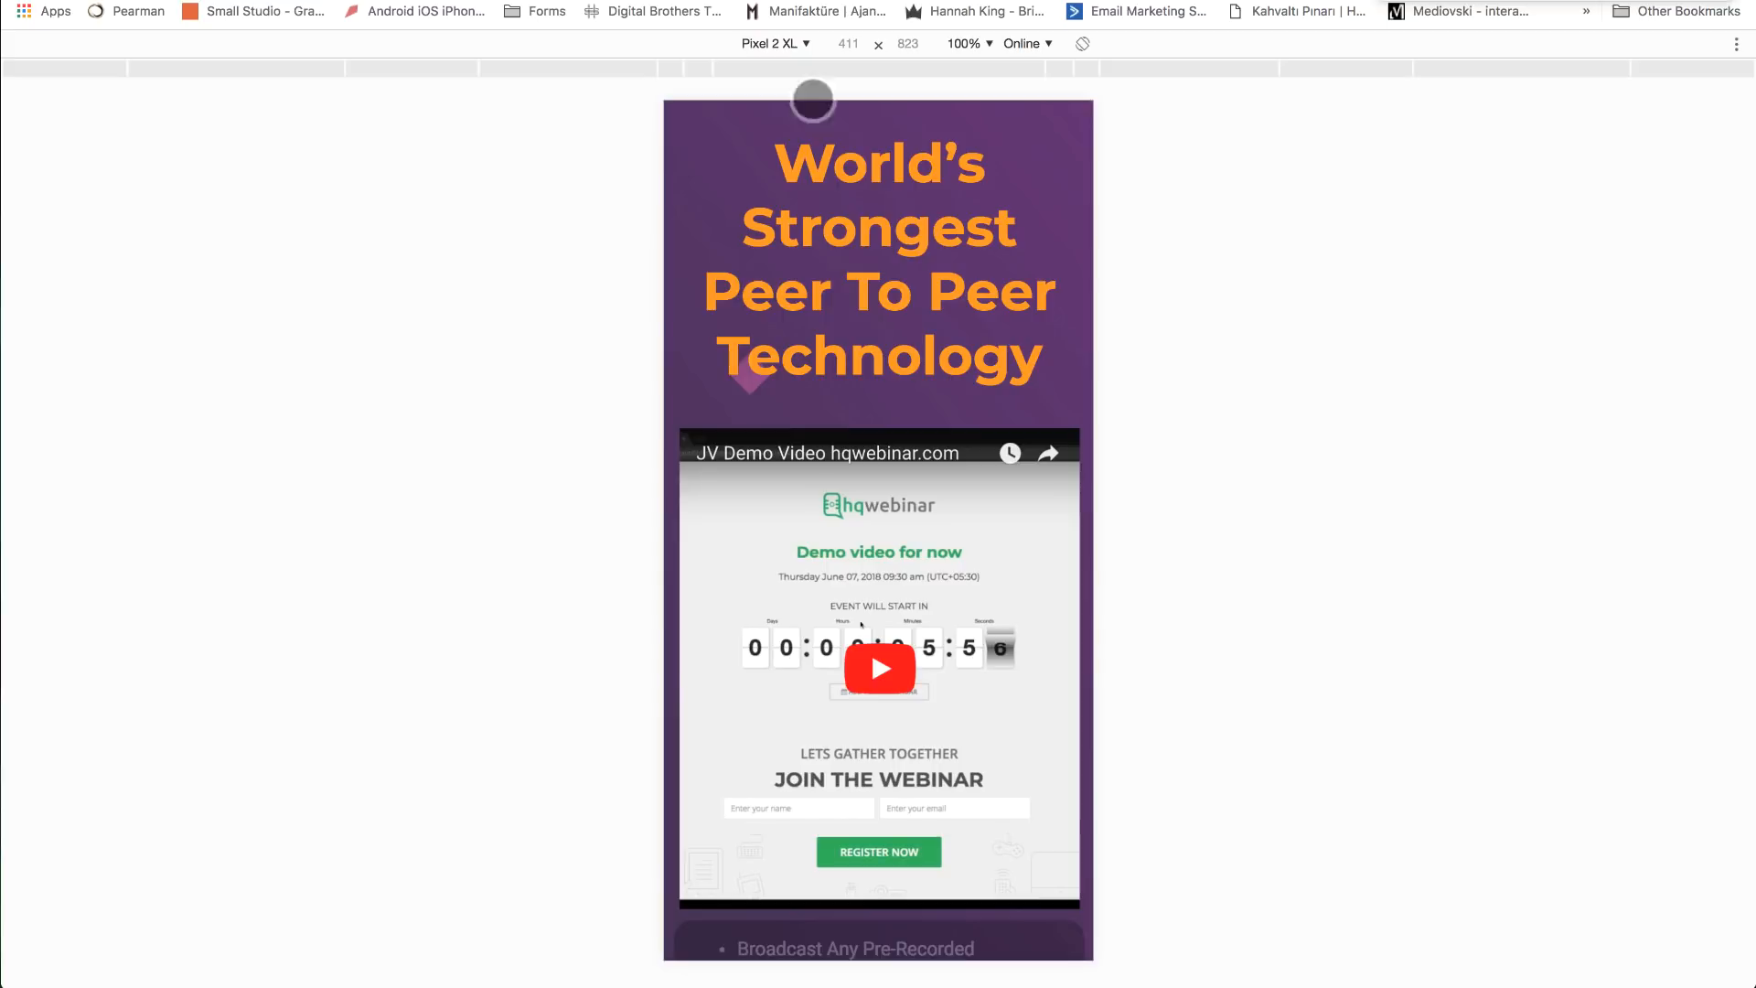
scroll(867, 296, down, 2)
scroll(869, 302, down, 8)
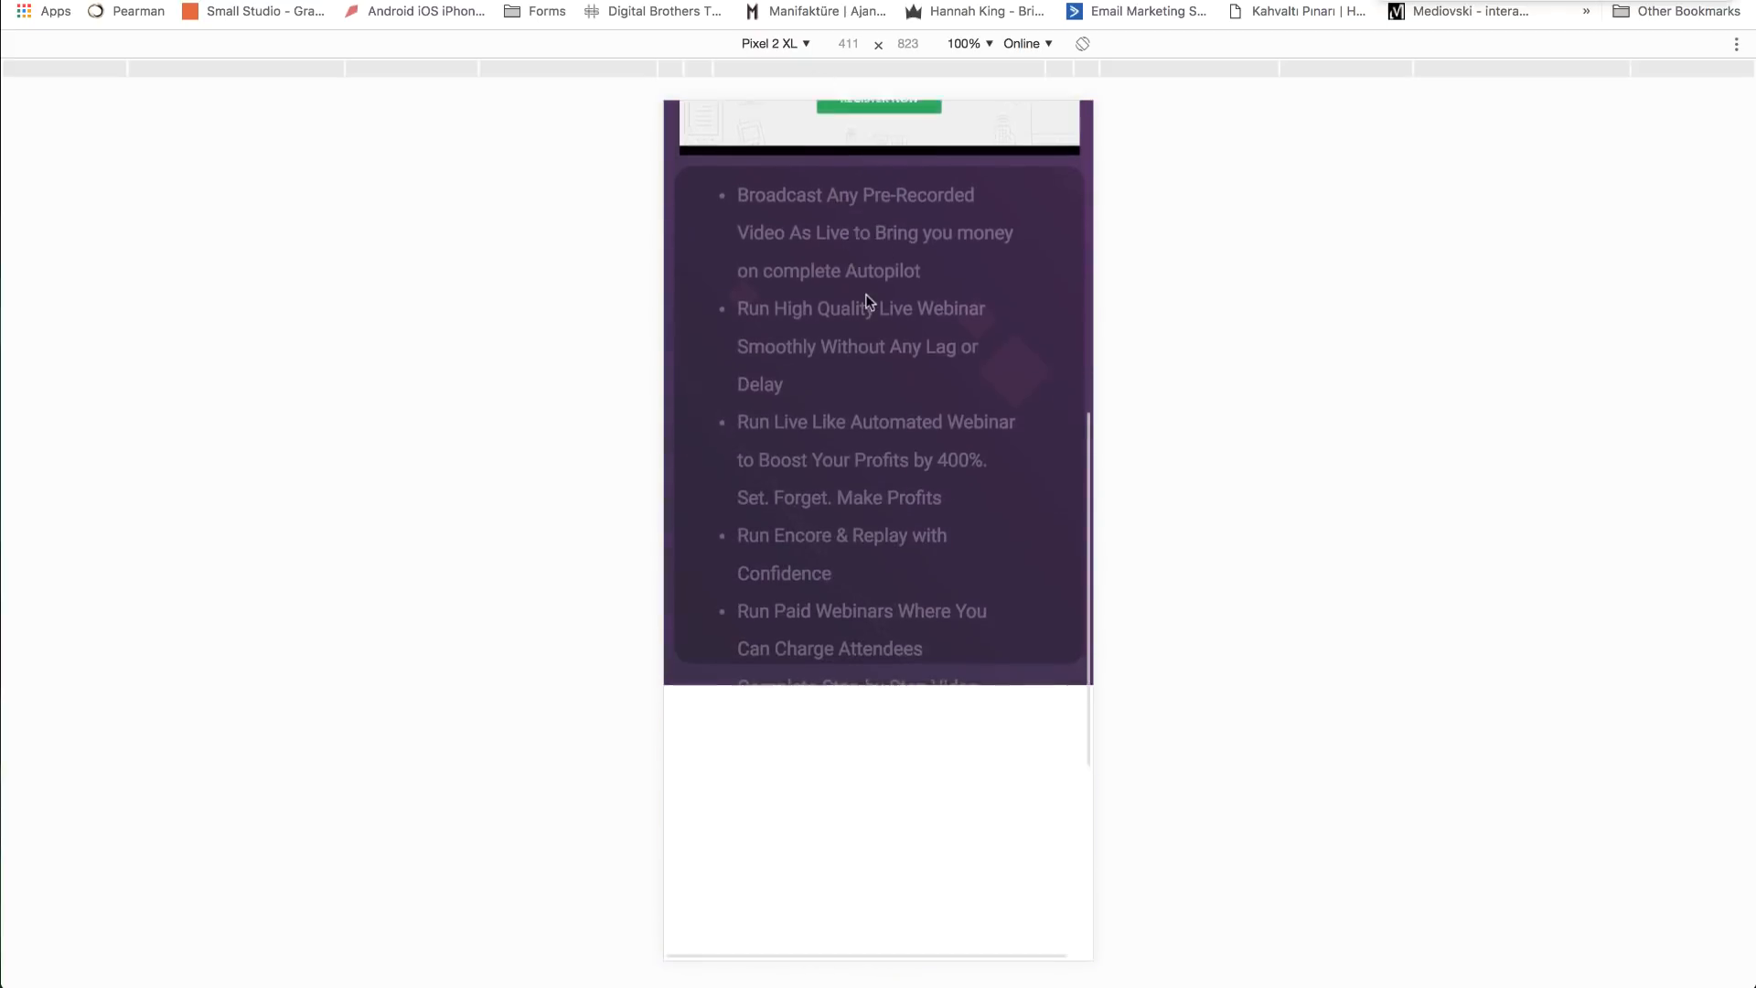
scroll(868, 301, up, 2)
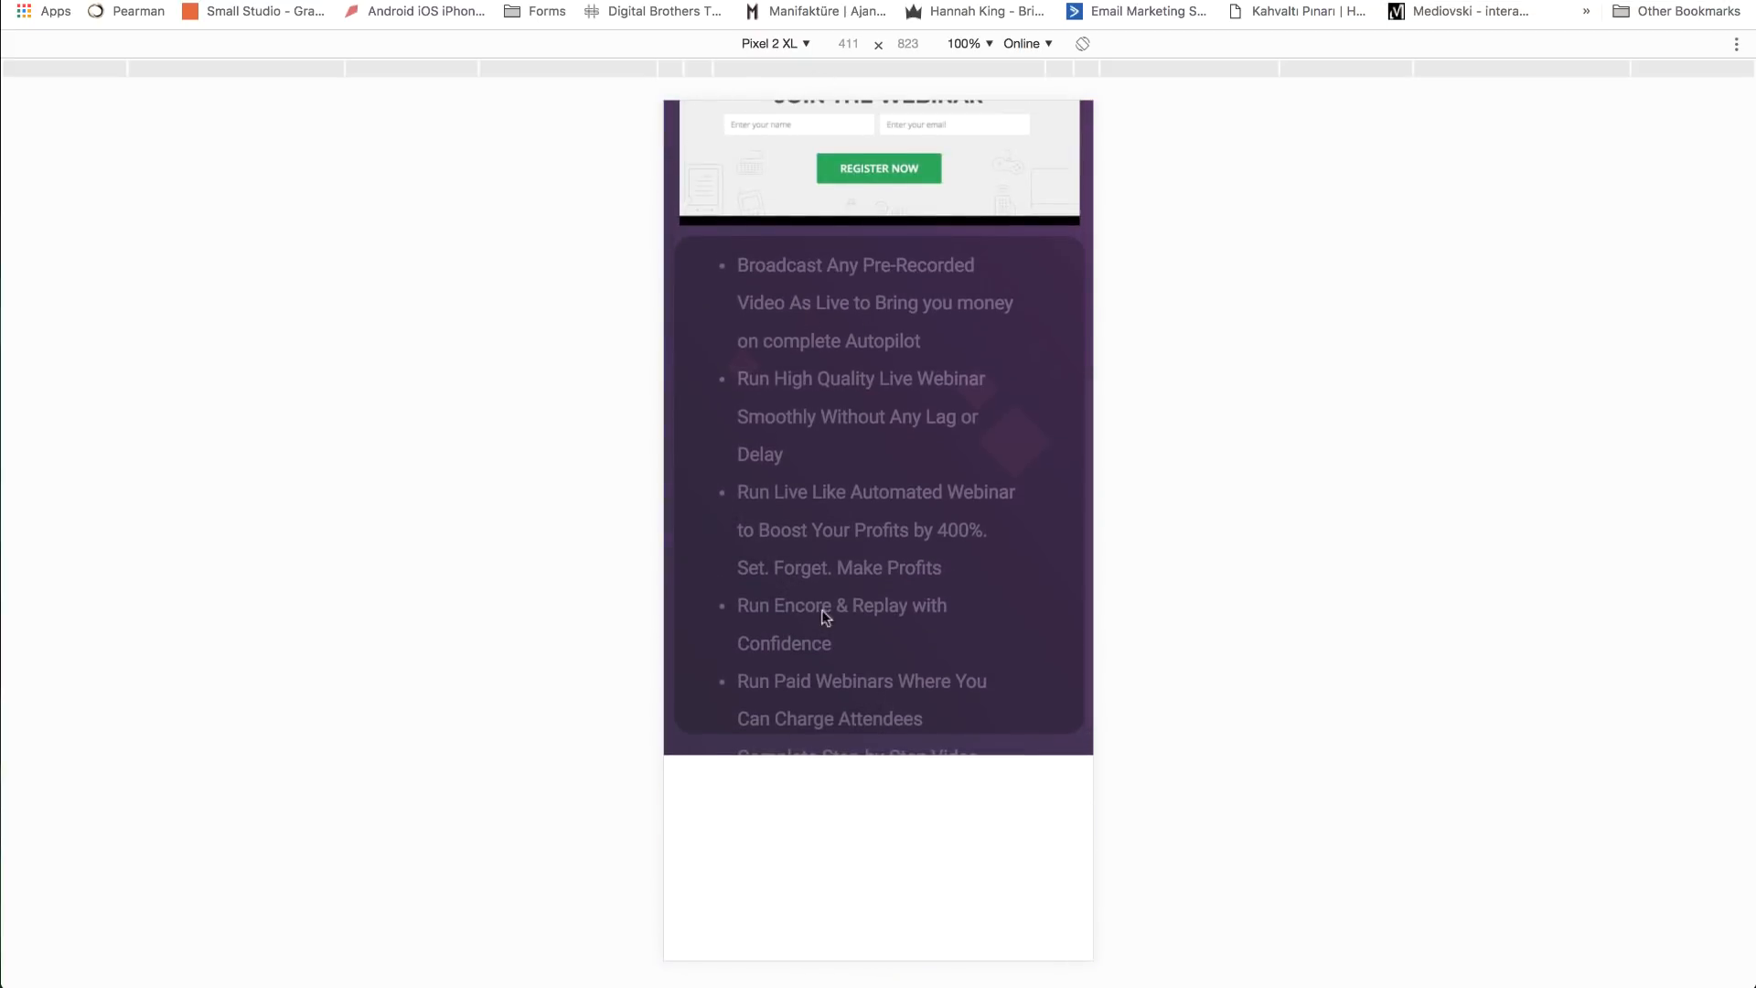
scroll(850, 531, up, 10)
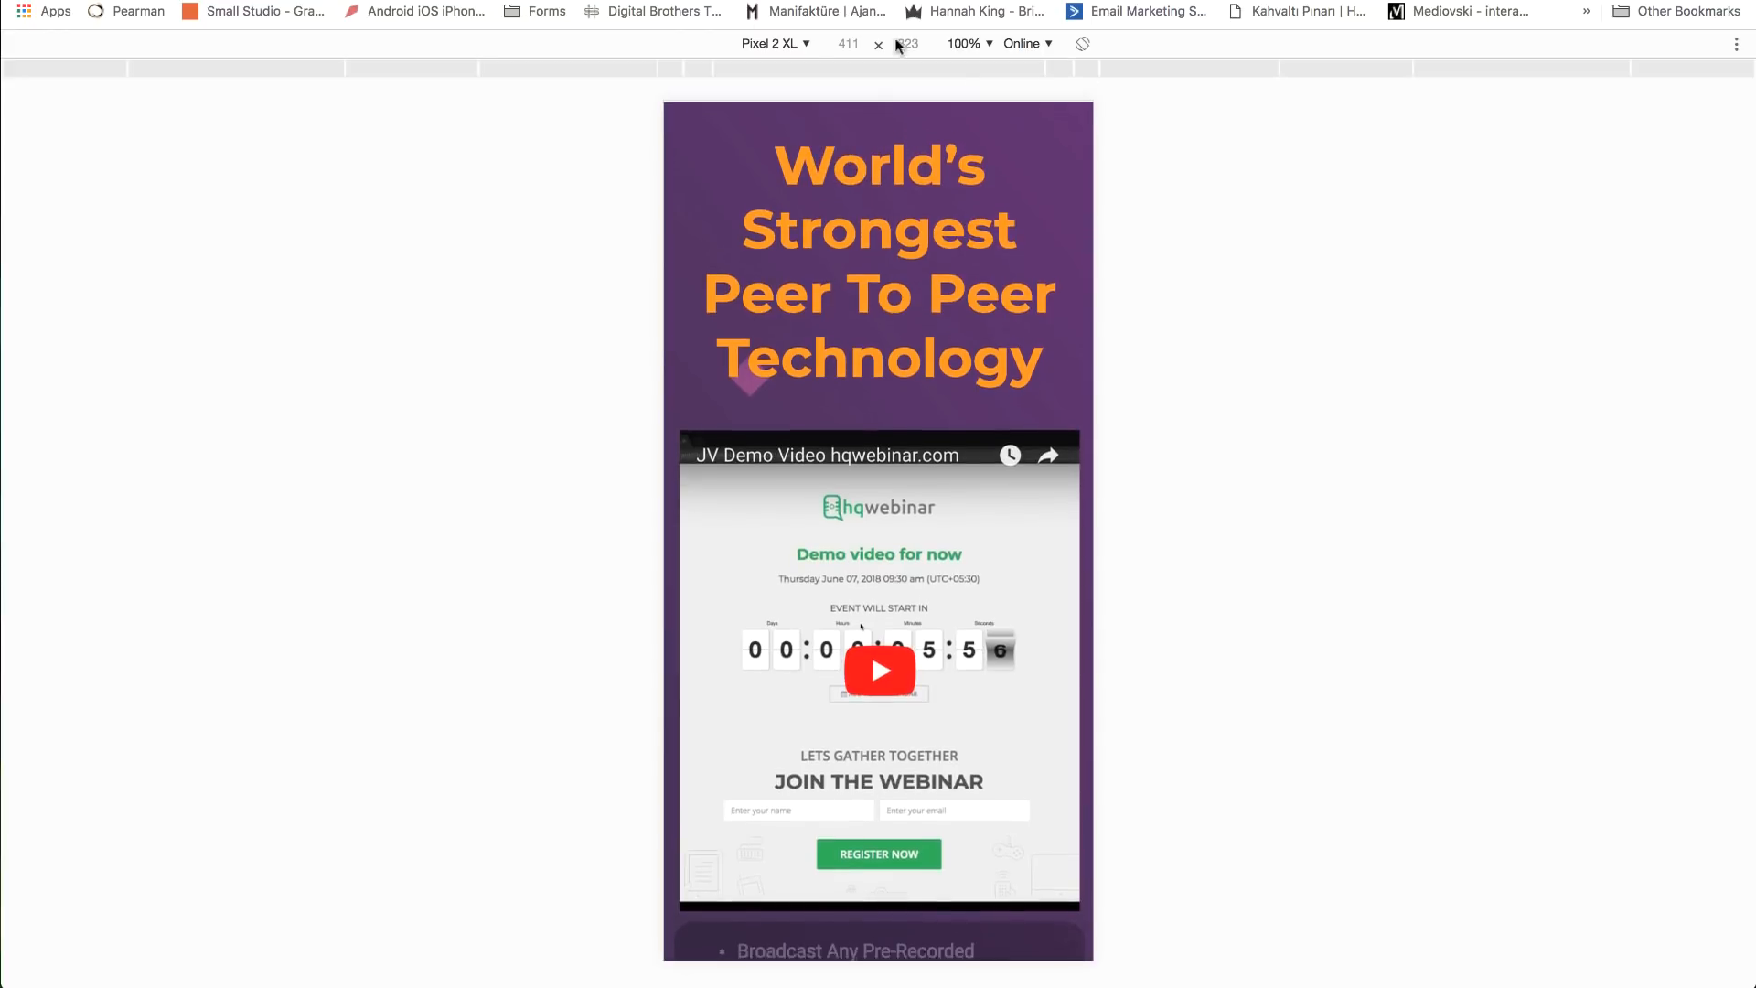
key(ctrl+w)
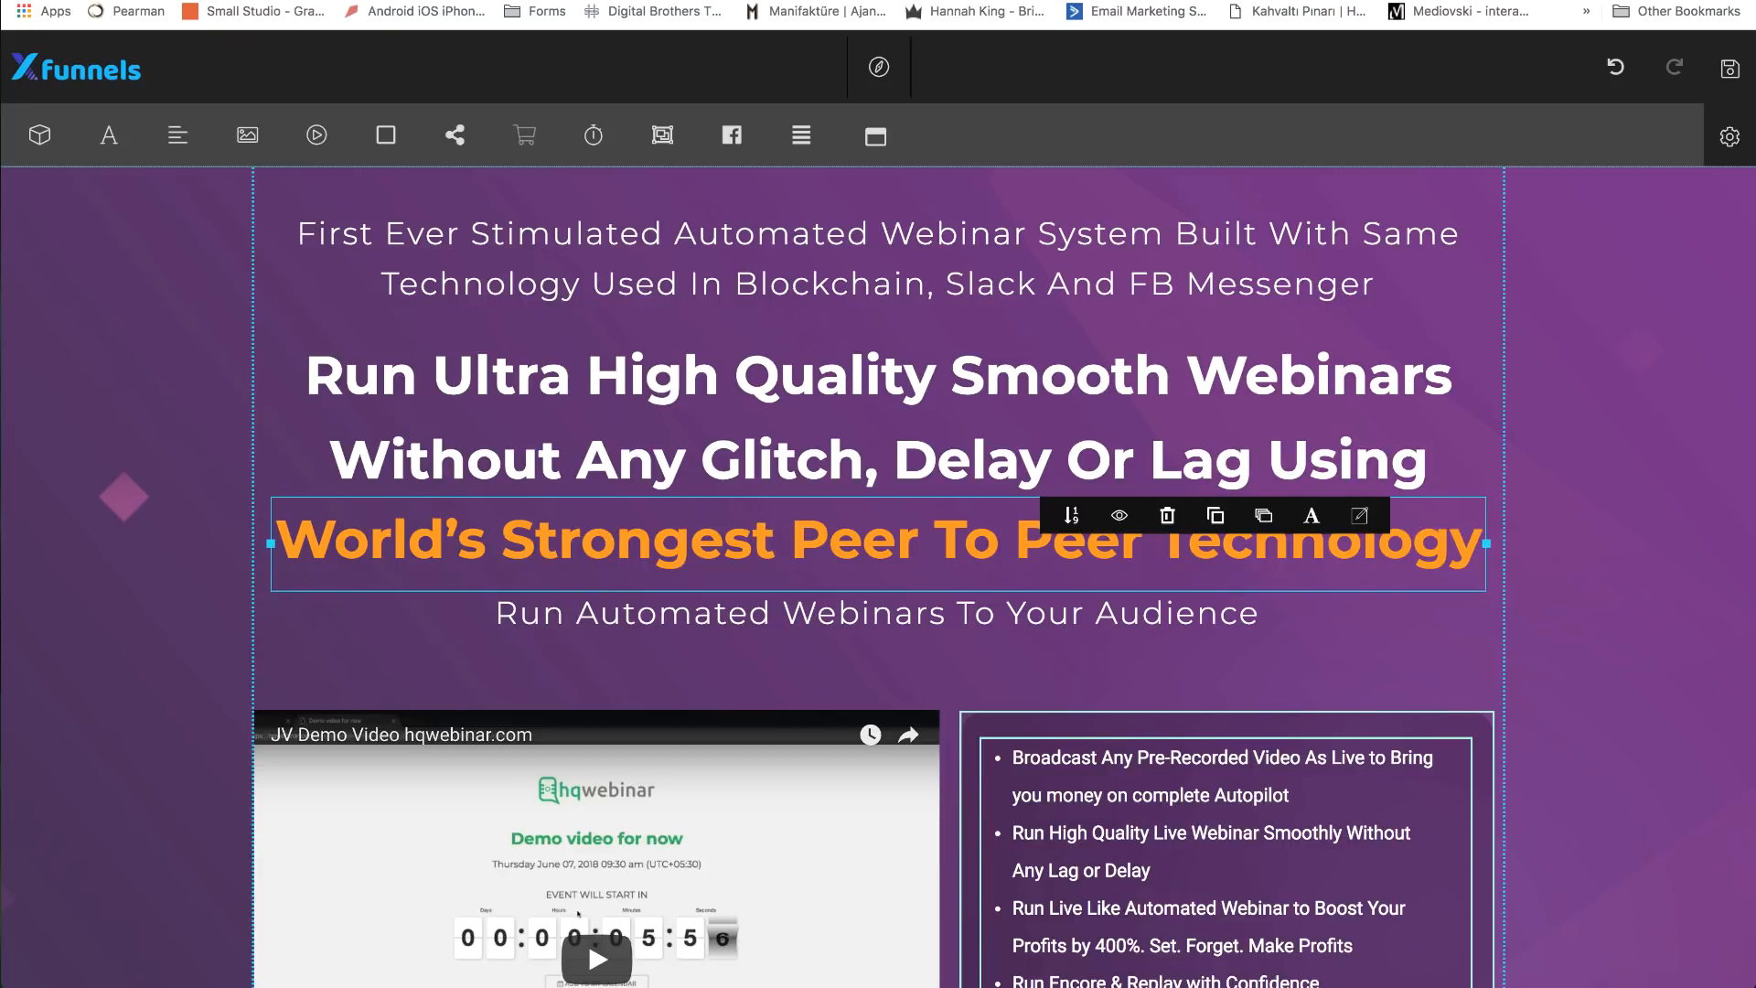
- Examine the text order in the Pixel 2 XL preview and compare it with the banner layout in the page builder
key(ctrl+Tab)
scroll(927, 568, down, 2)
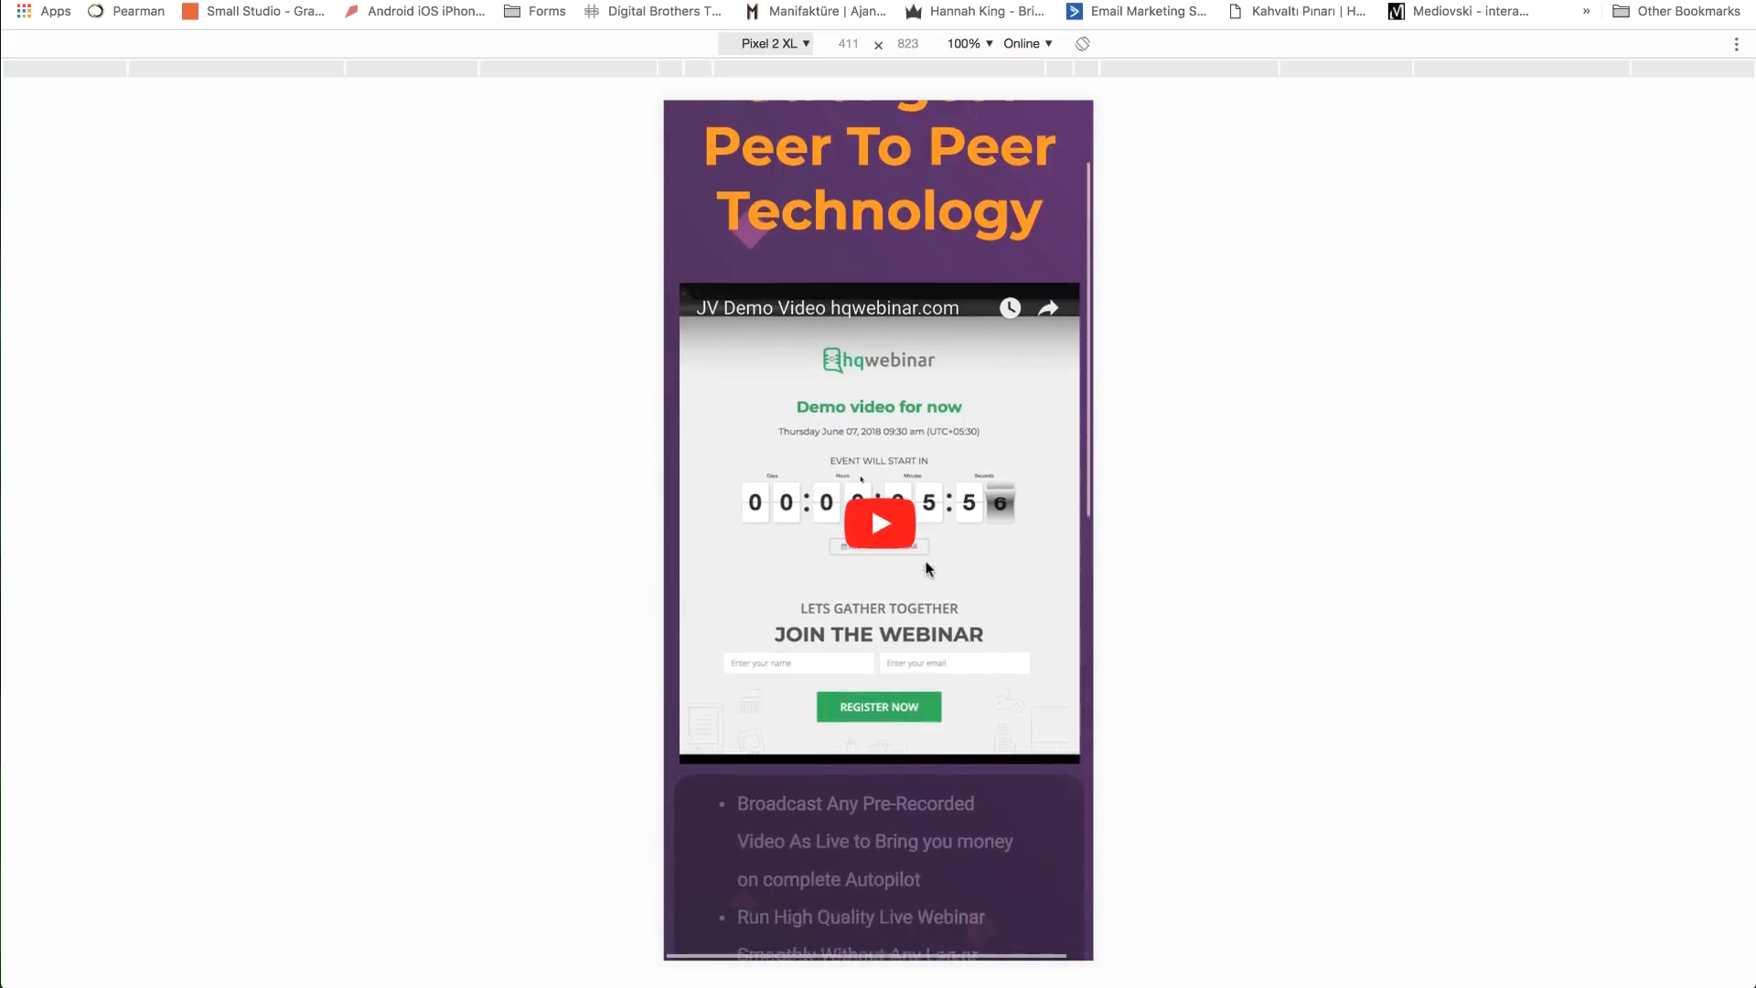
scroll(928, 564, up, 2)
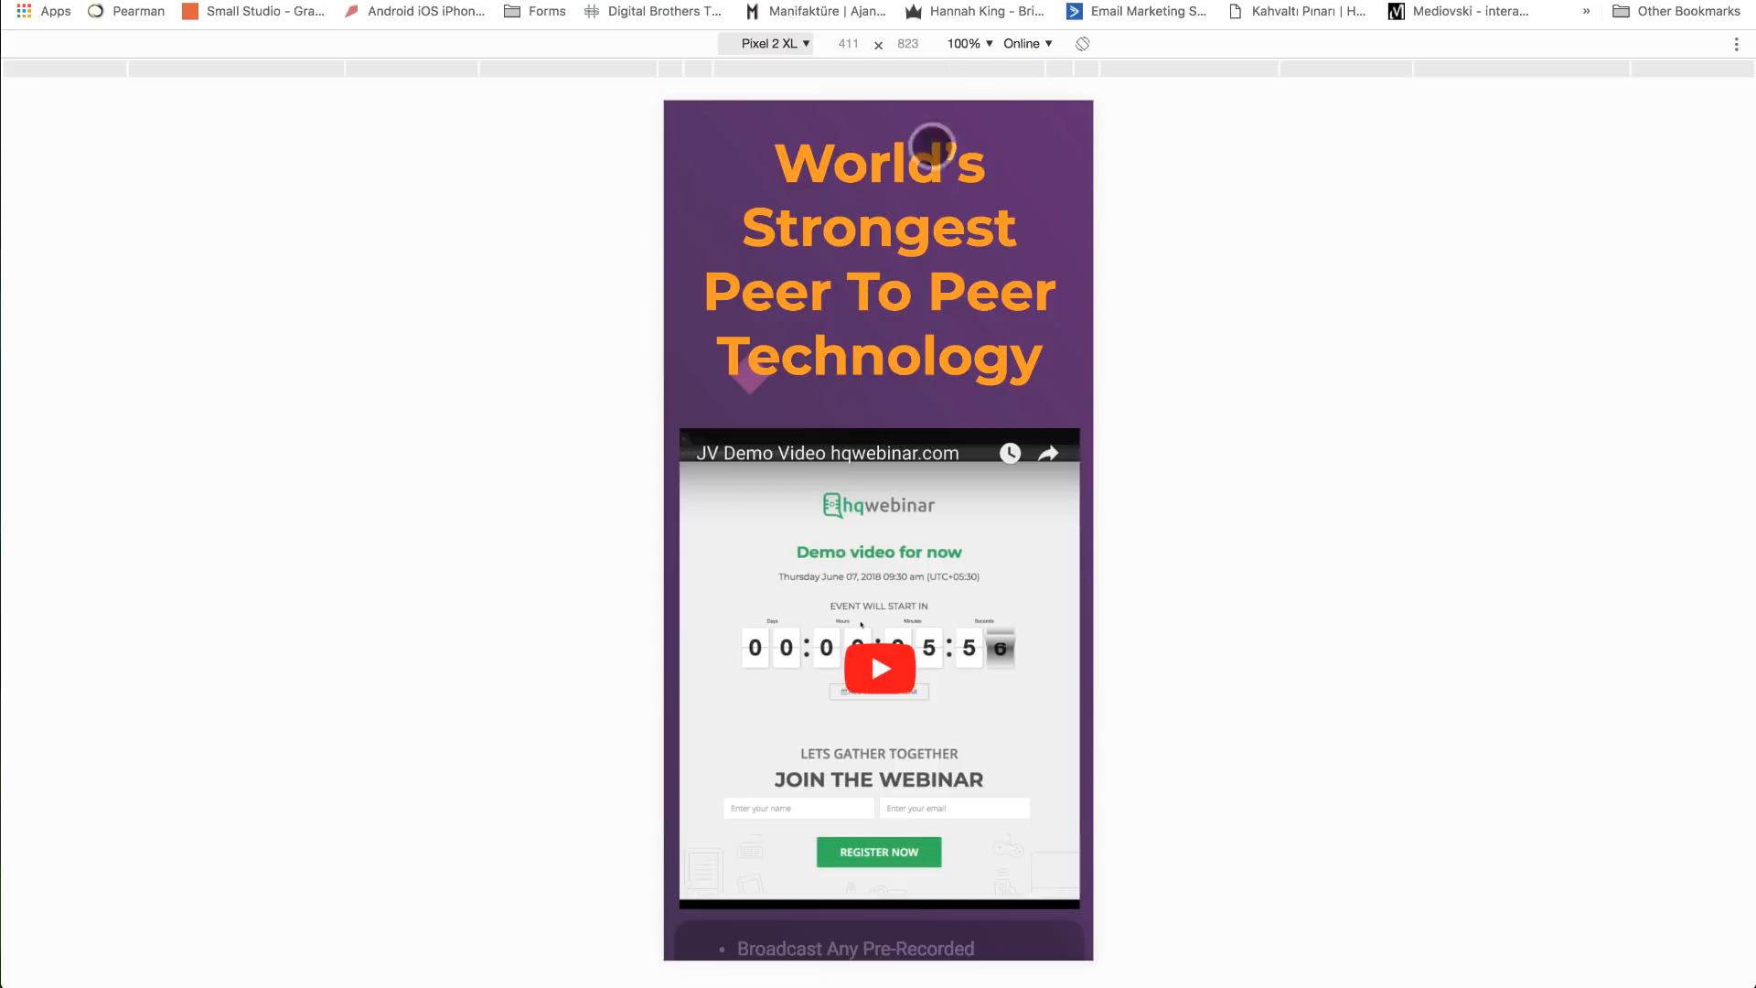
key(ctrl+Tab)
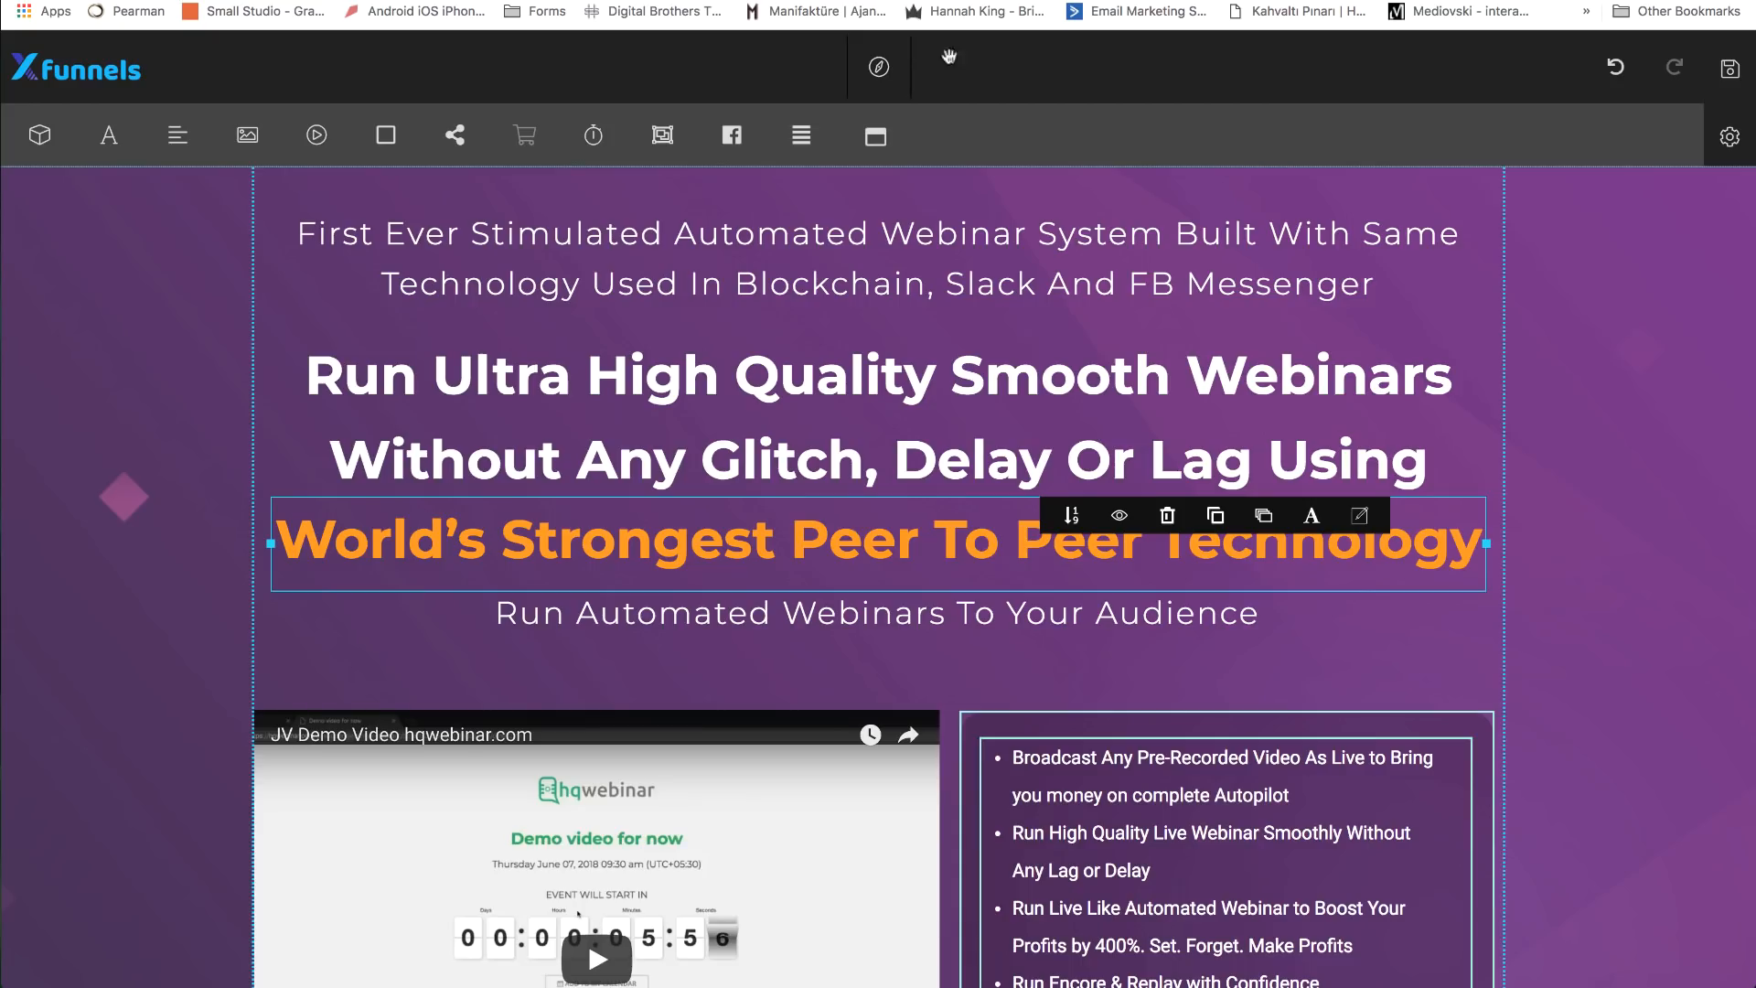
scroll(208, 552, down, 4)
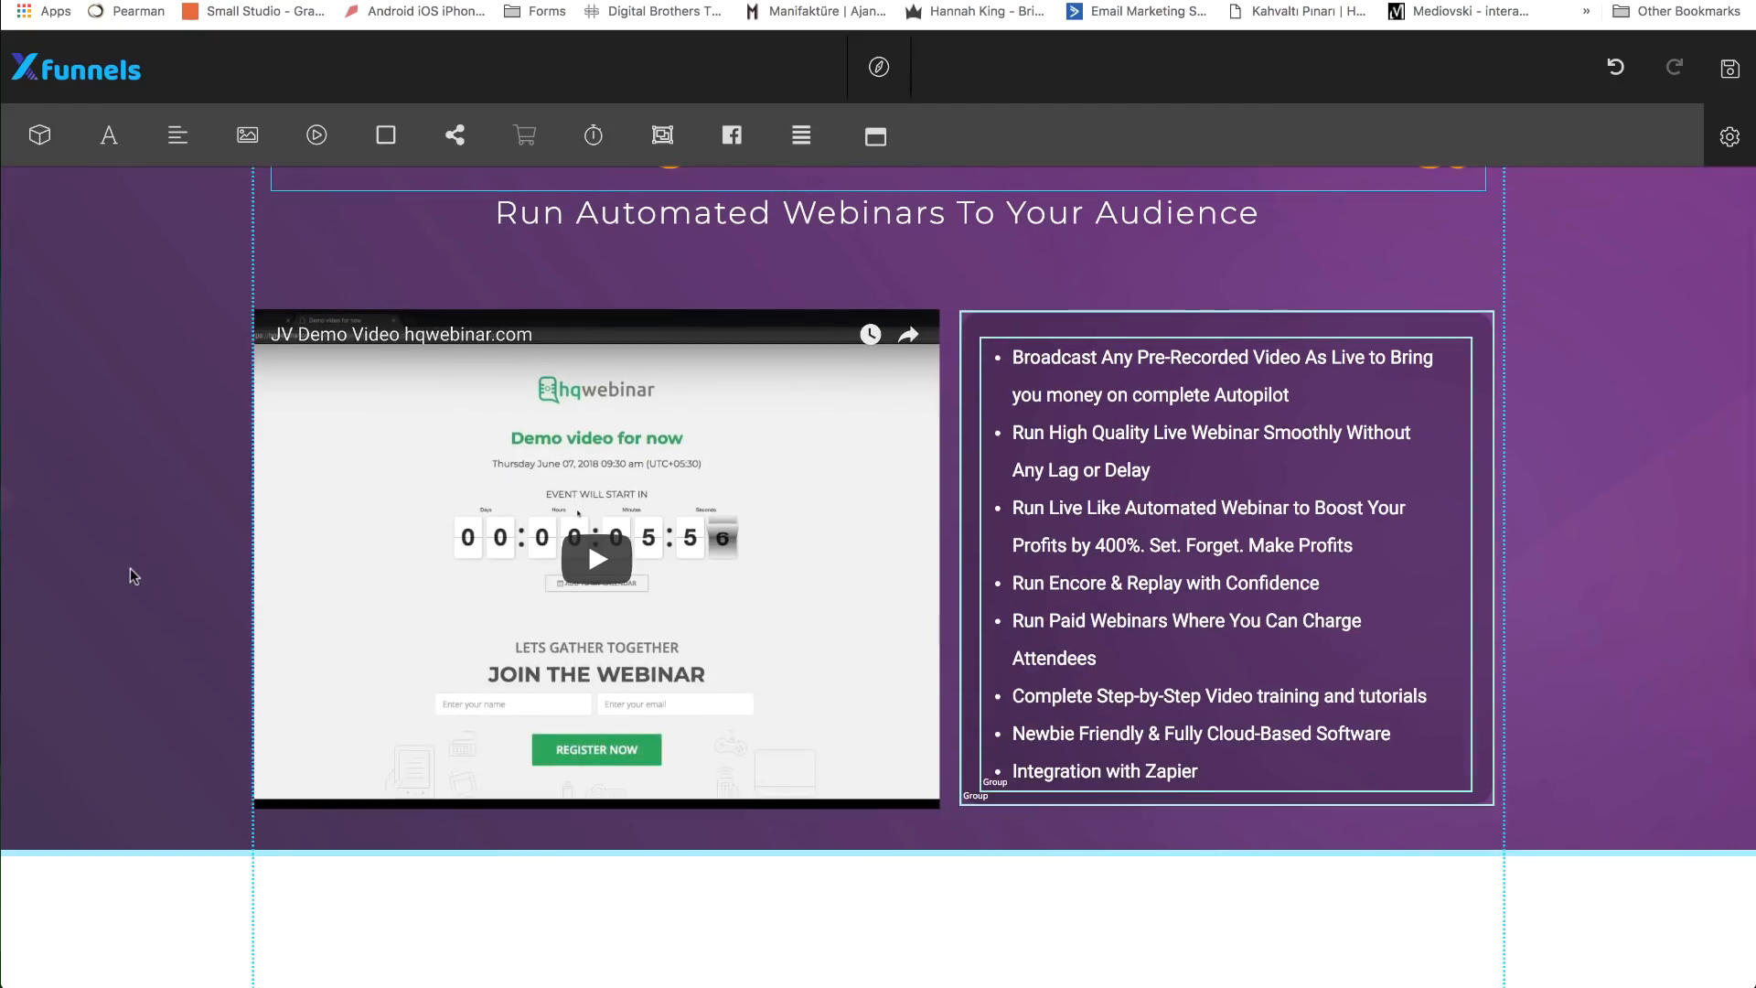
scroll(192, 535, down, 3)
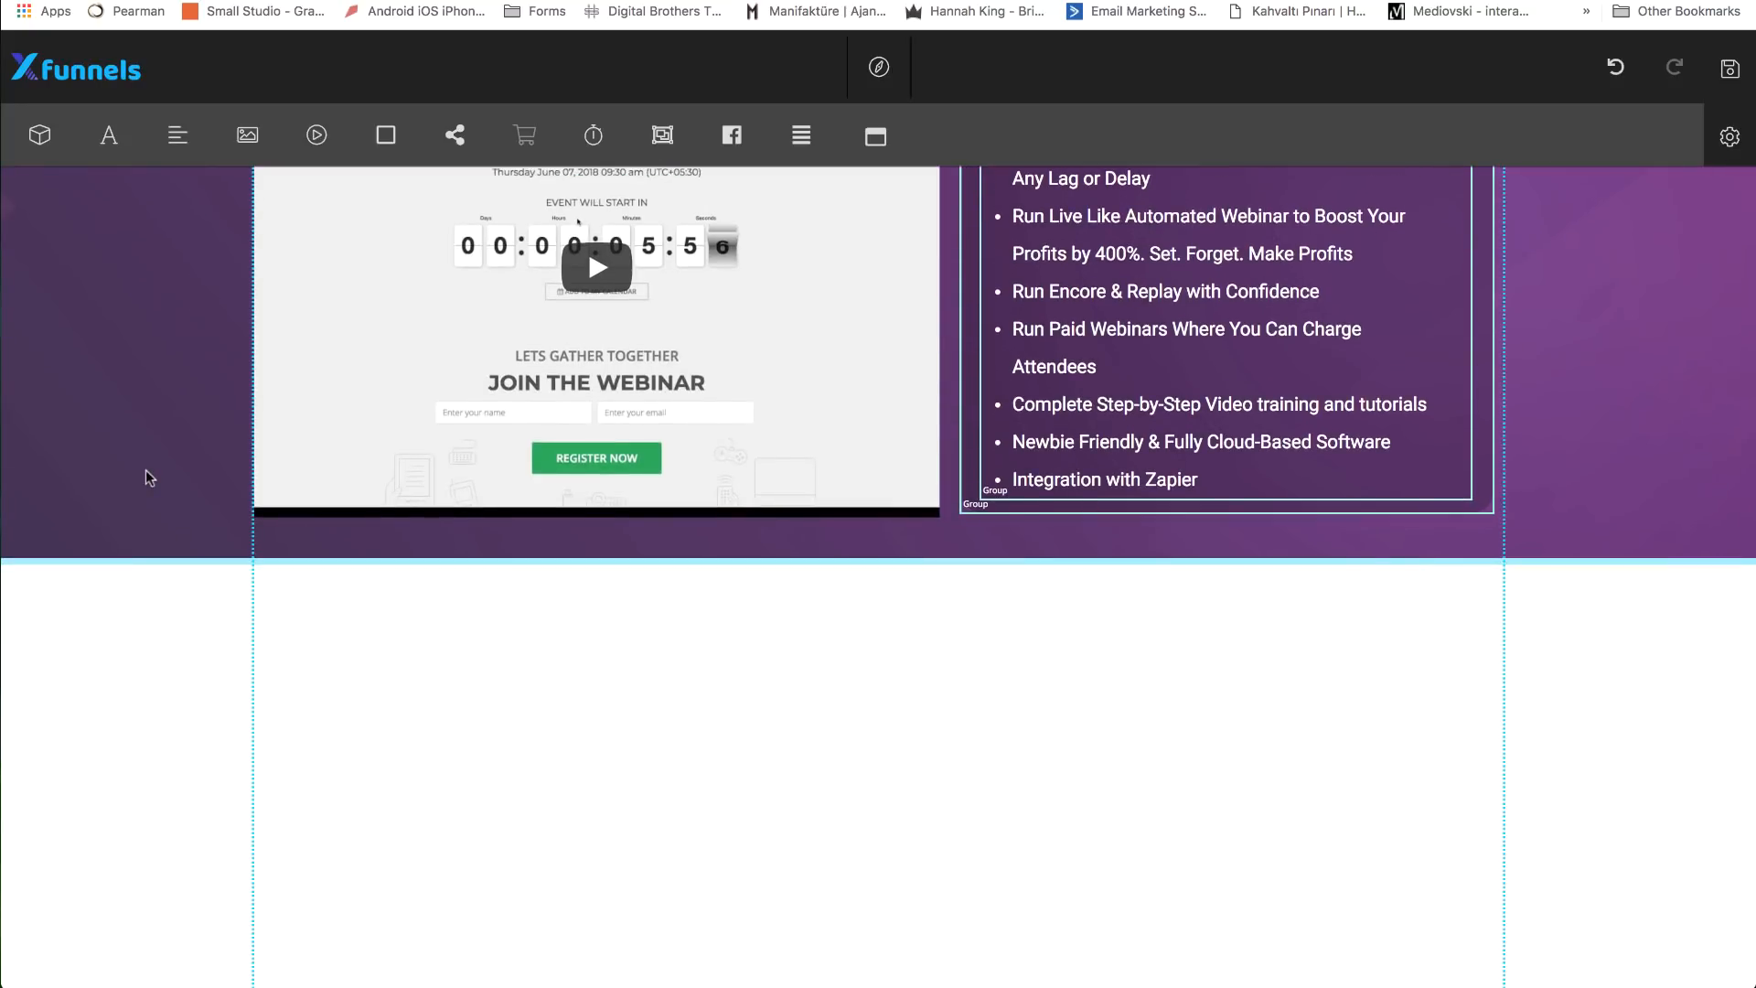
scroll(148, 523, up, 7)
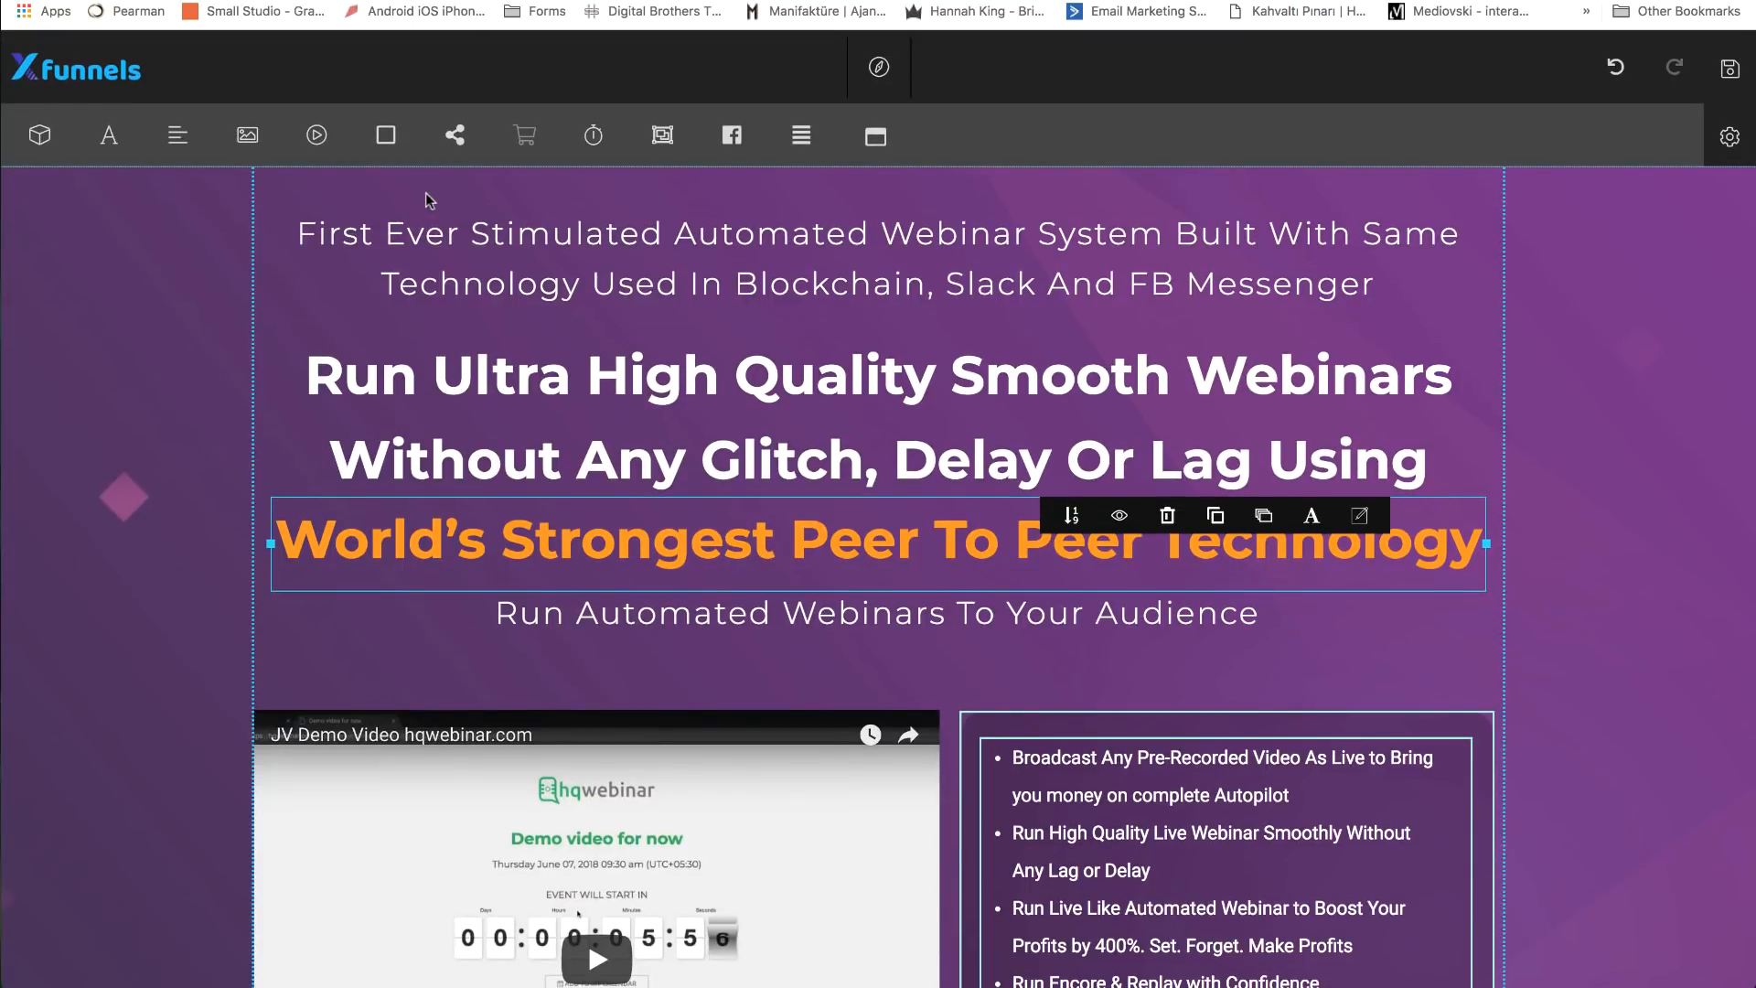
- Index the top "First Ever Stimulated" text as 0 and the white "Run Ultra High Quality" heading as 1
click(538, 240)
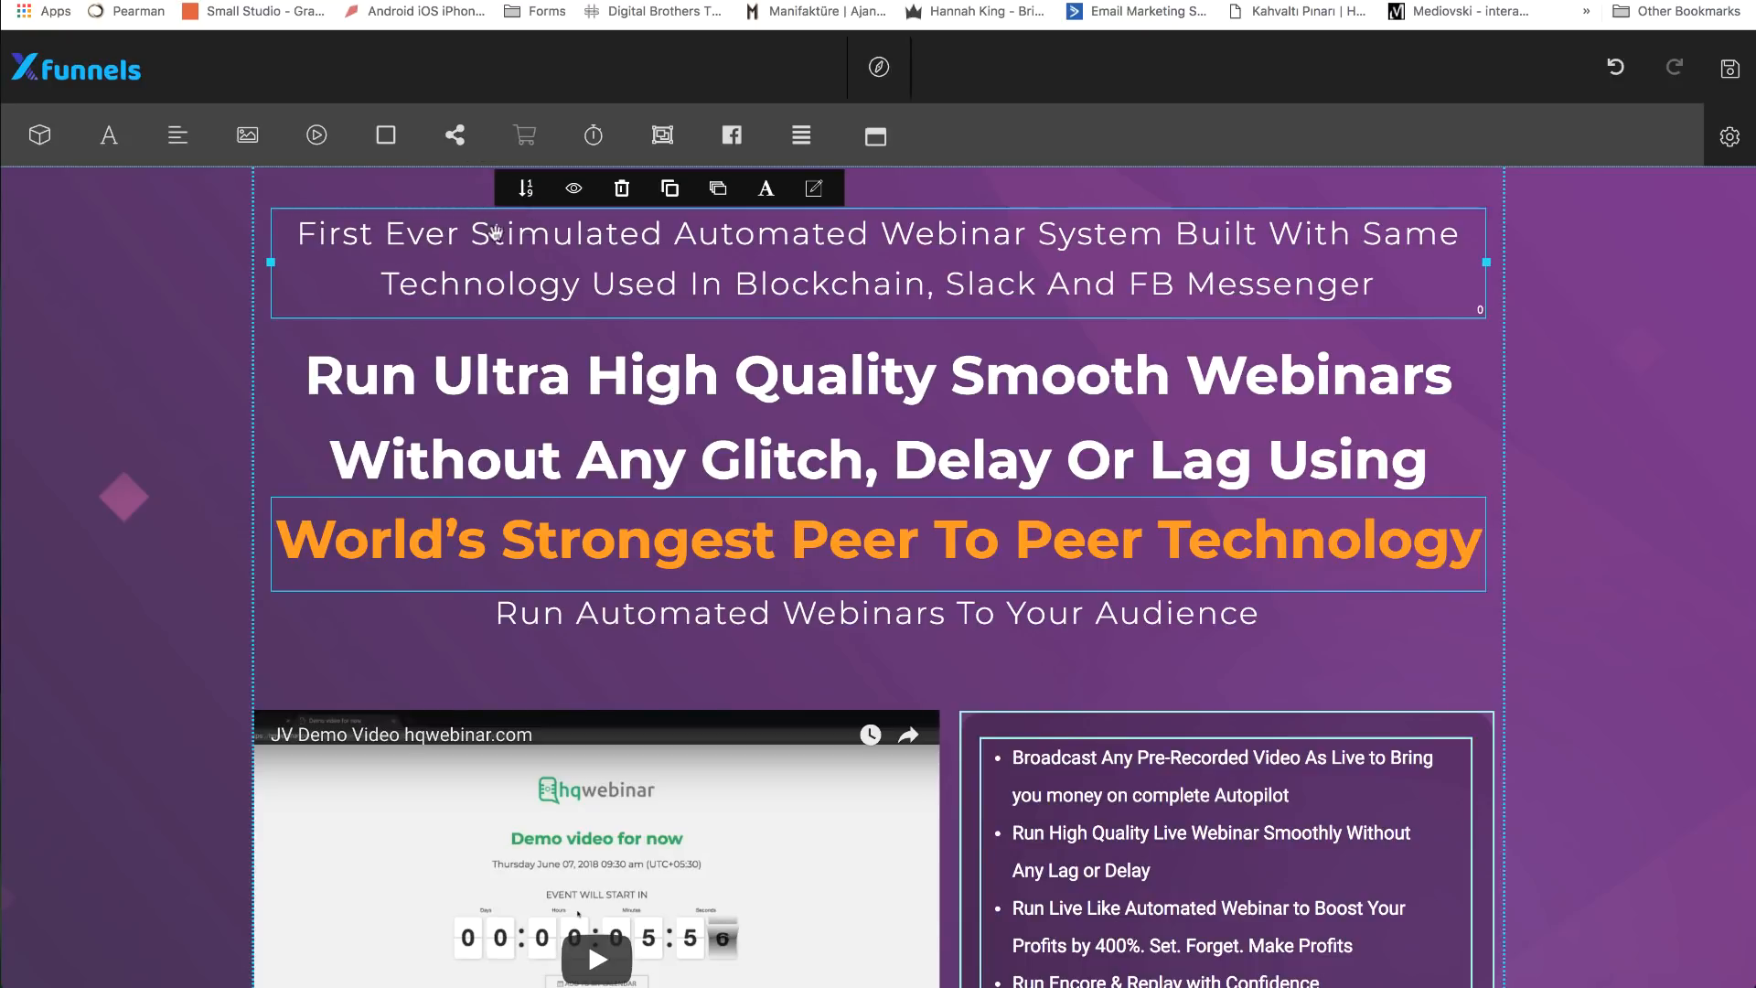
click(526, 189)
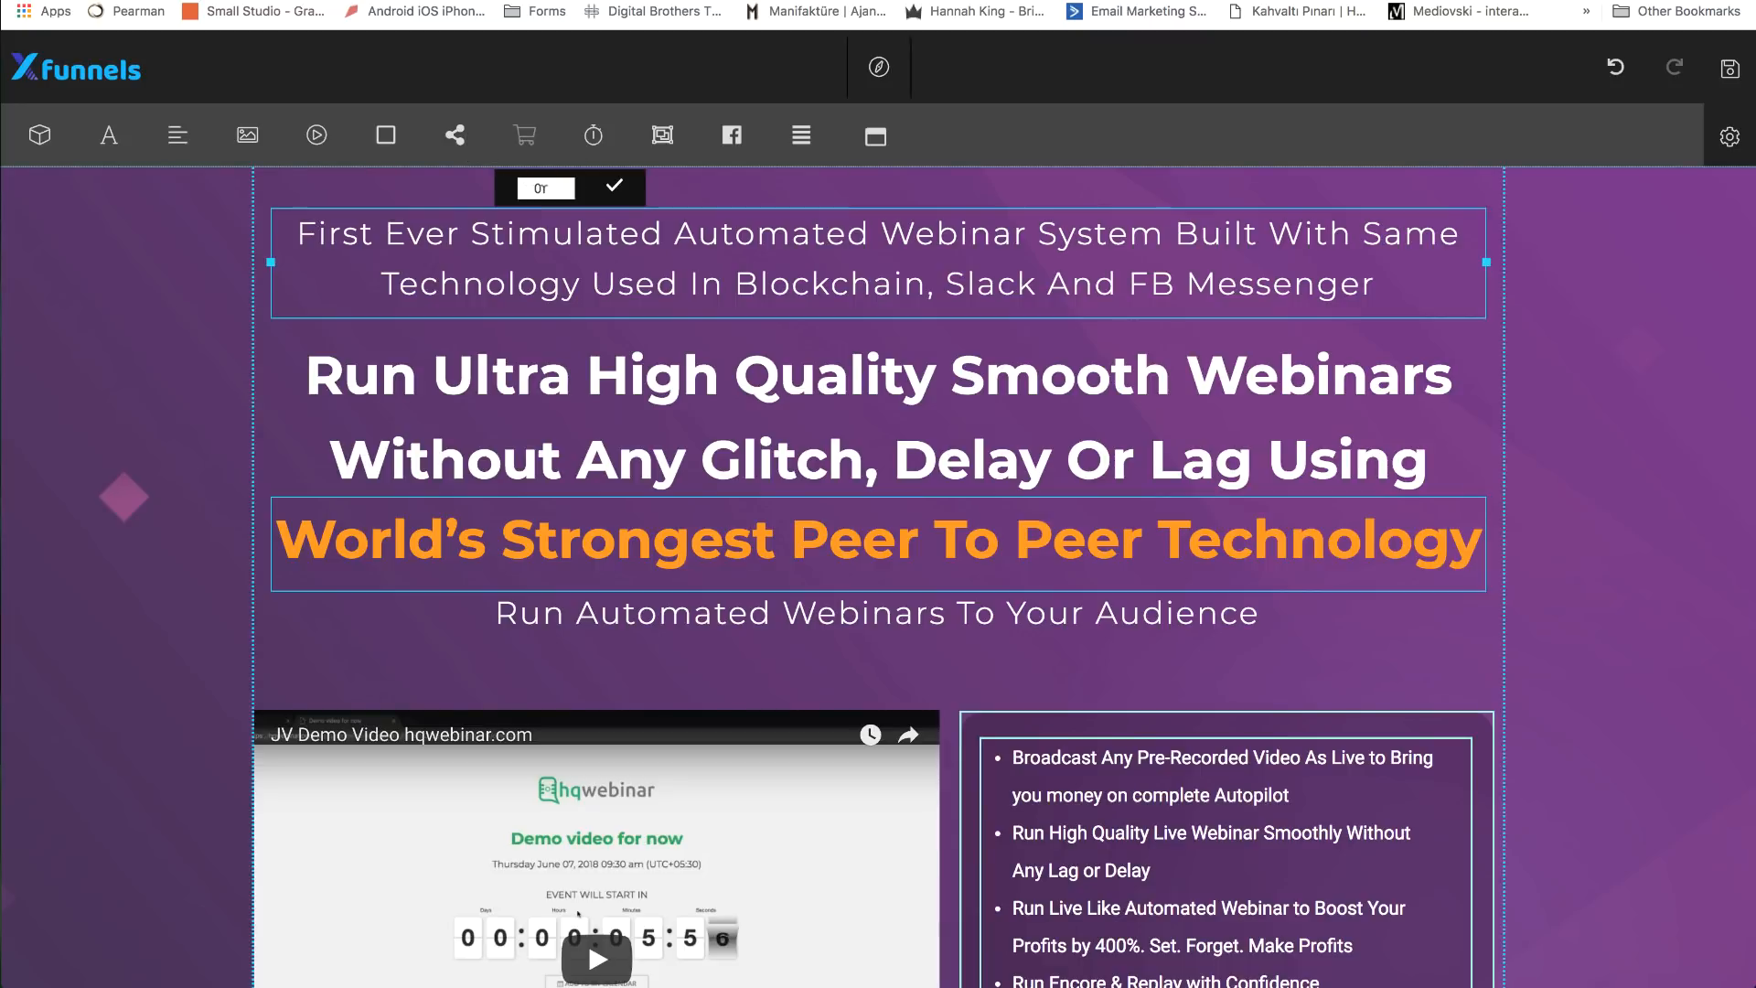
click(614, 186)
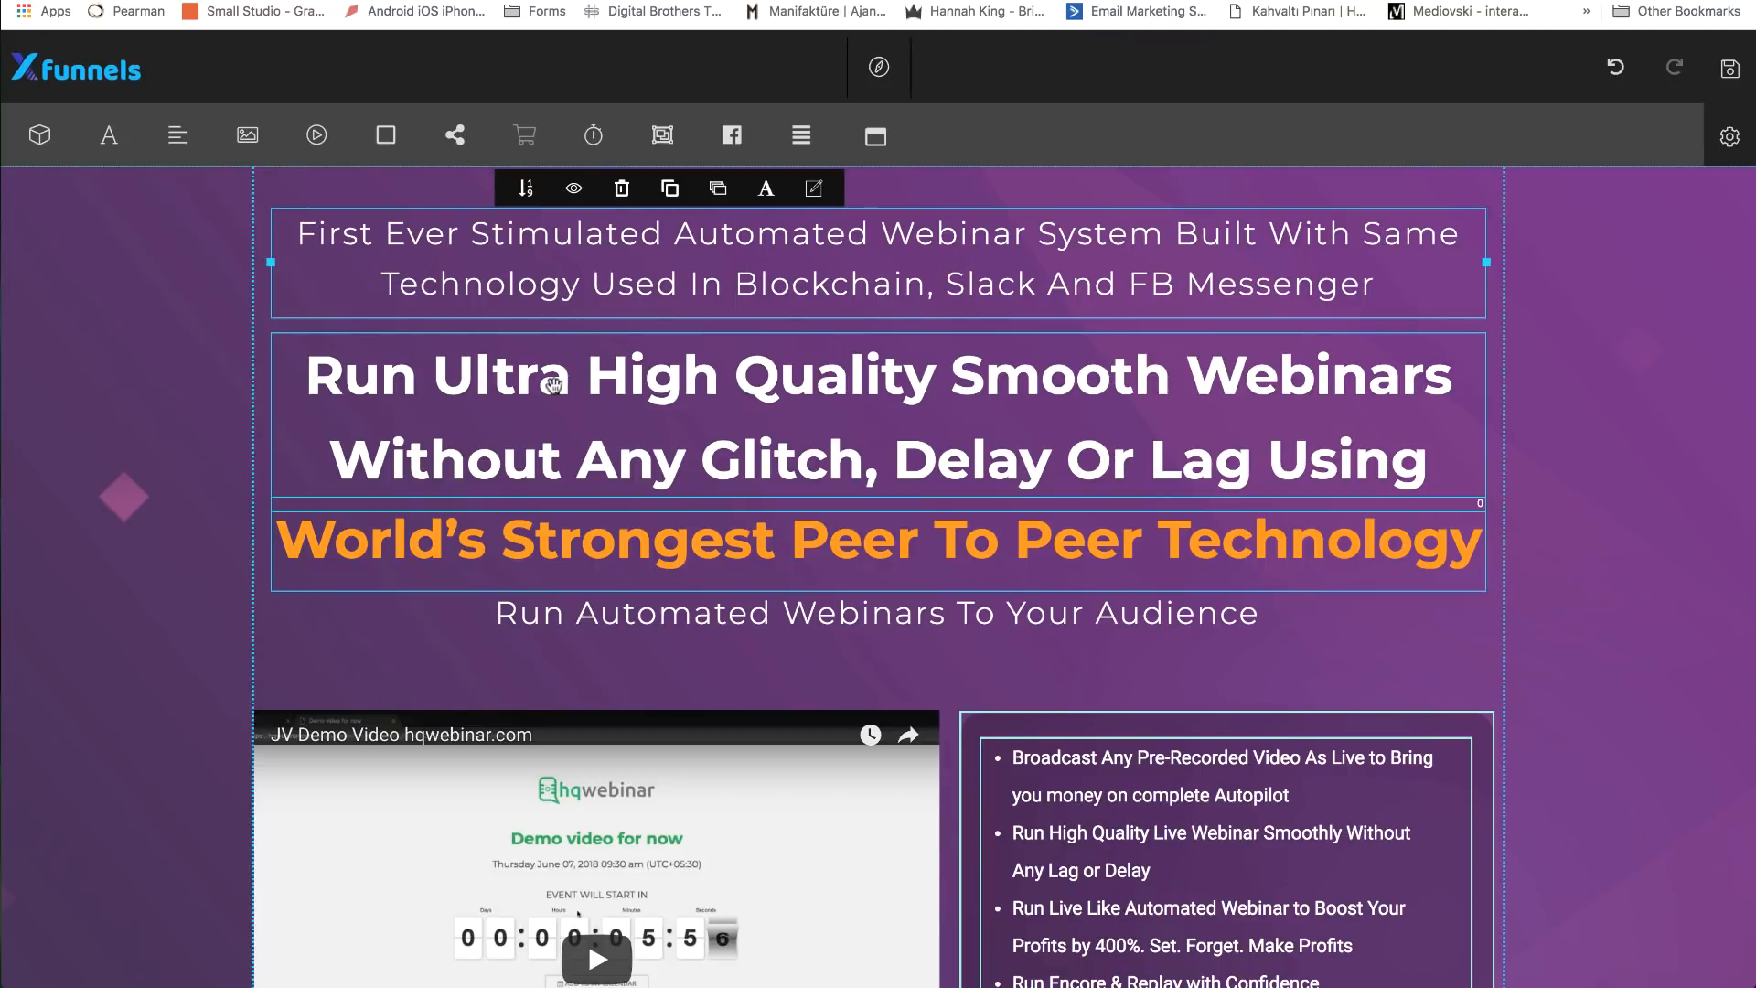
click(554, 385)
click(564, 331)
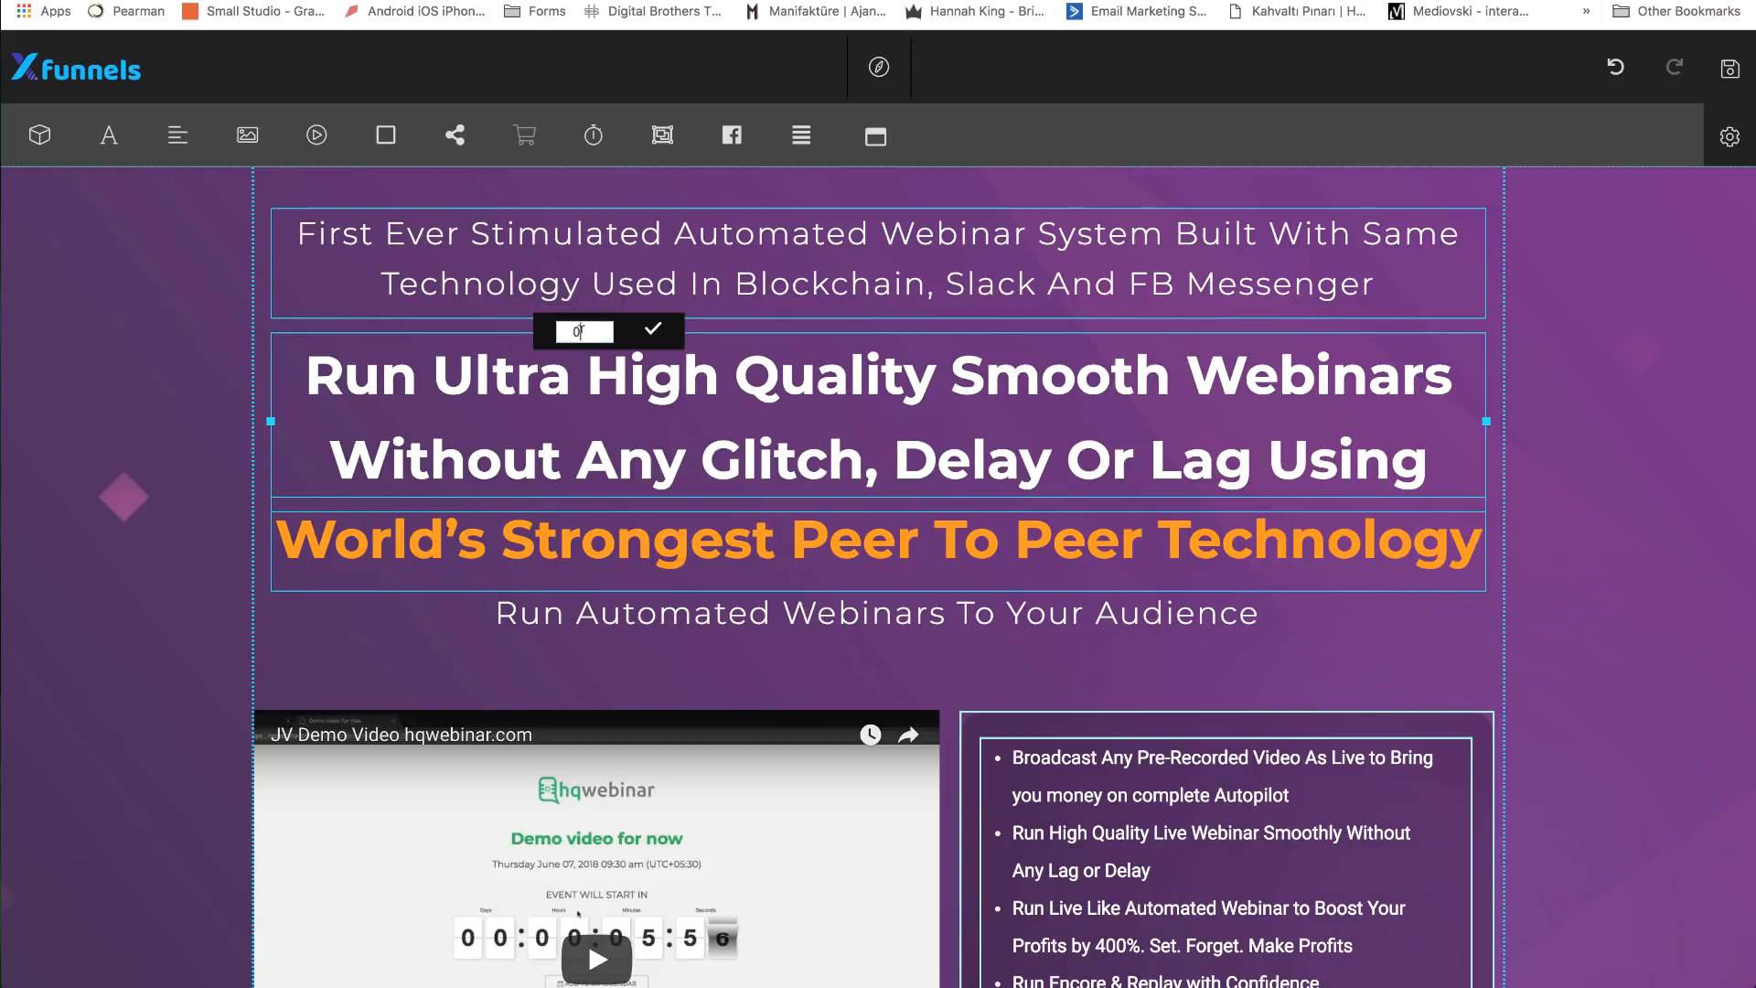
text(1)
click(652, 329)
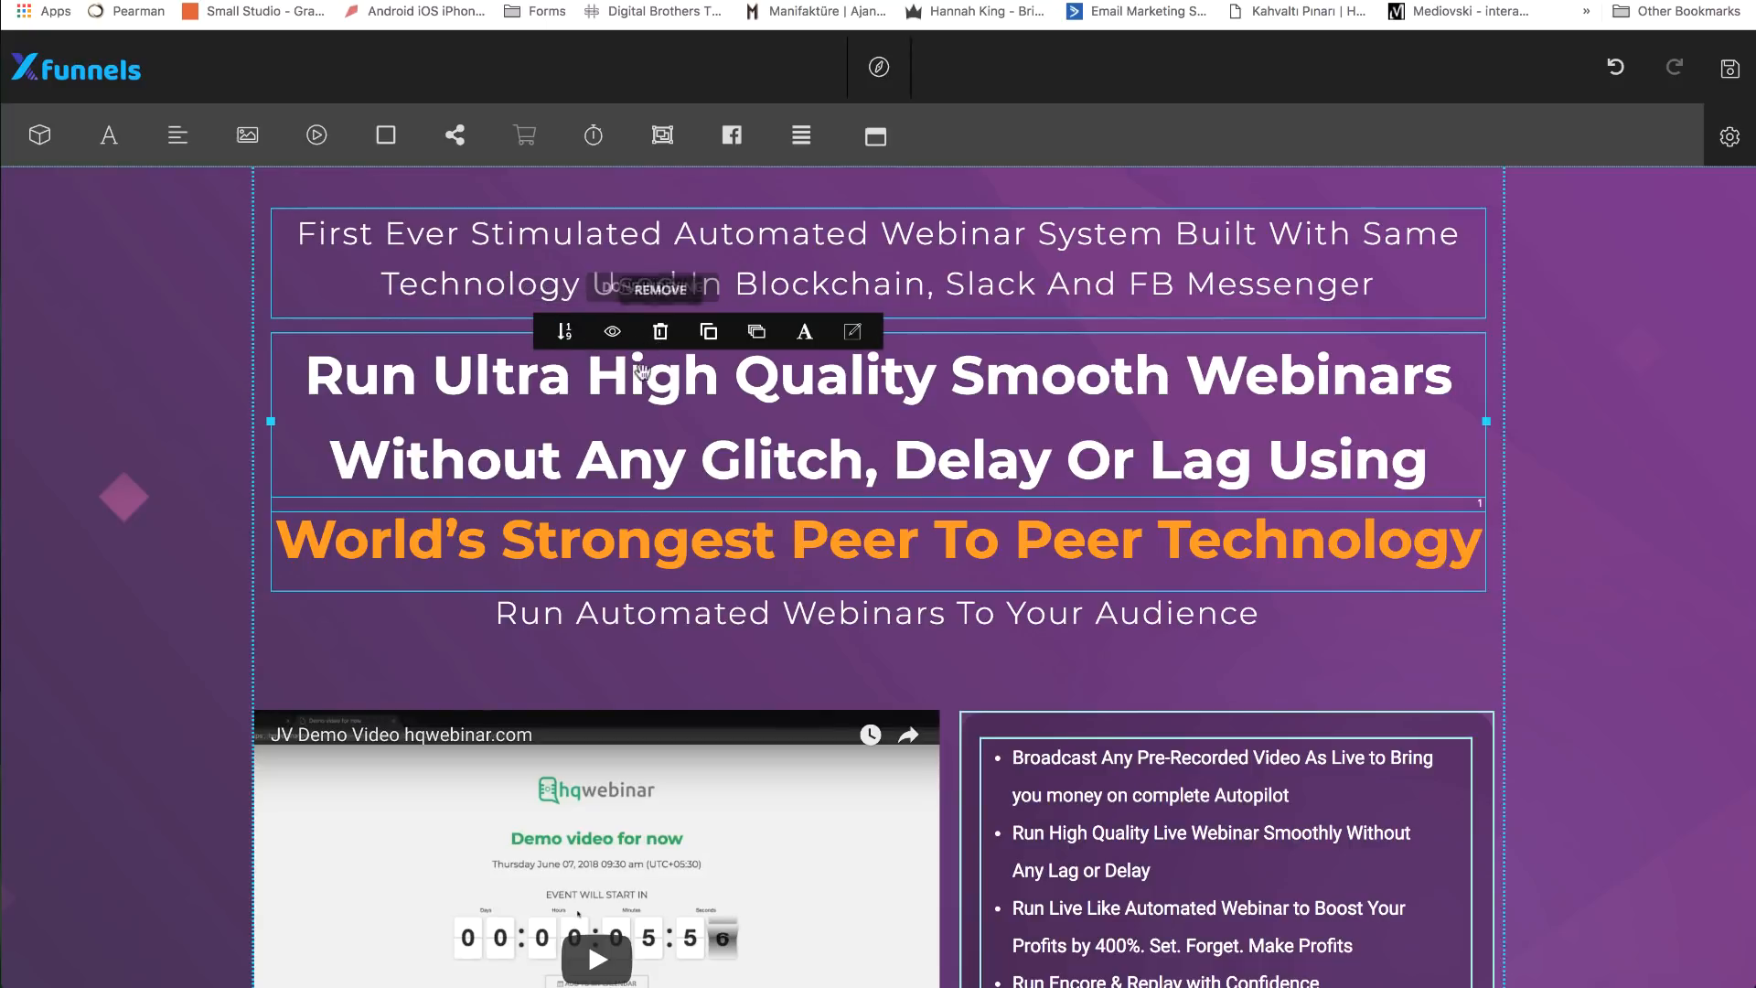
- Set the orange "World's Strongest" heading's index to 2 and reindex the "Run Automated Webinars To Your Audience" line beneath it
click(609, 547)
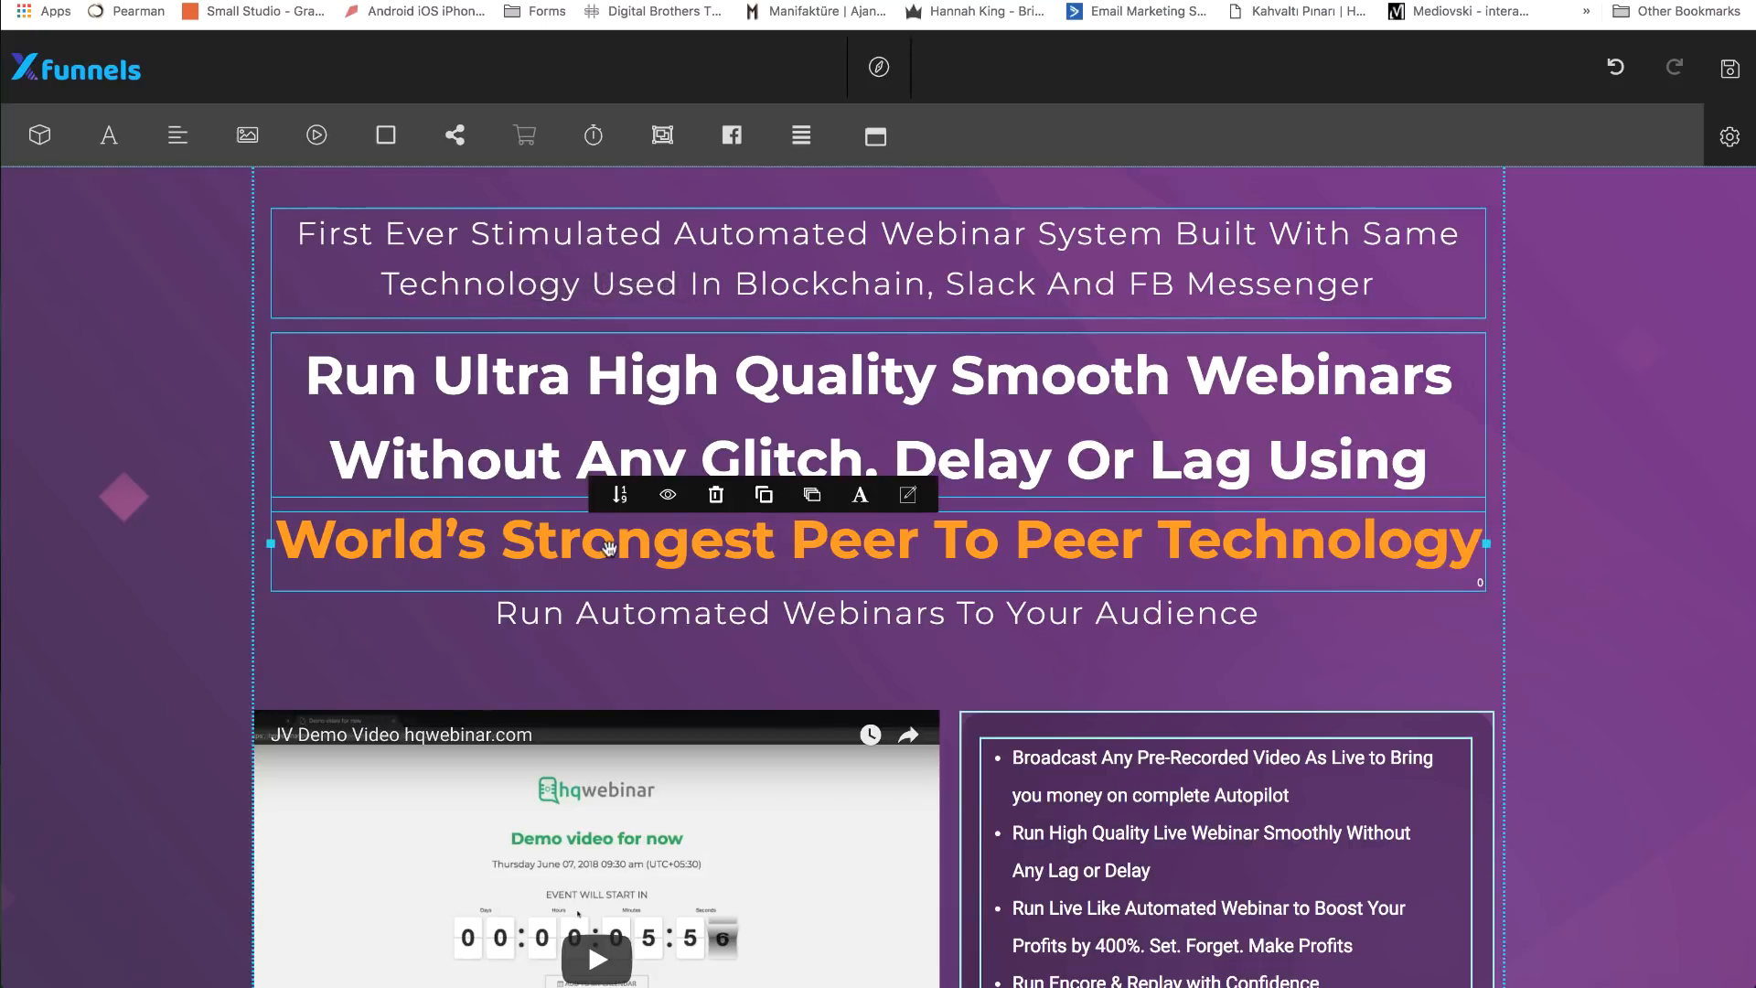
click(620, 493)
text(2)
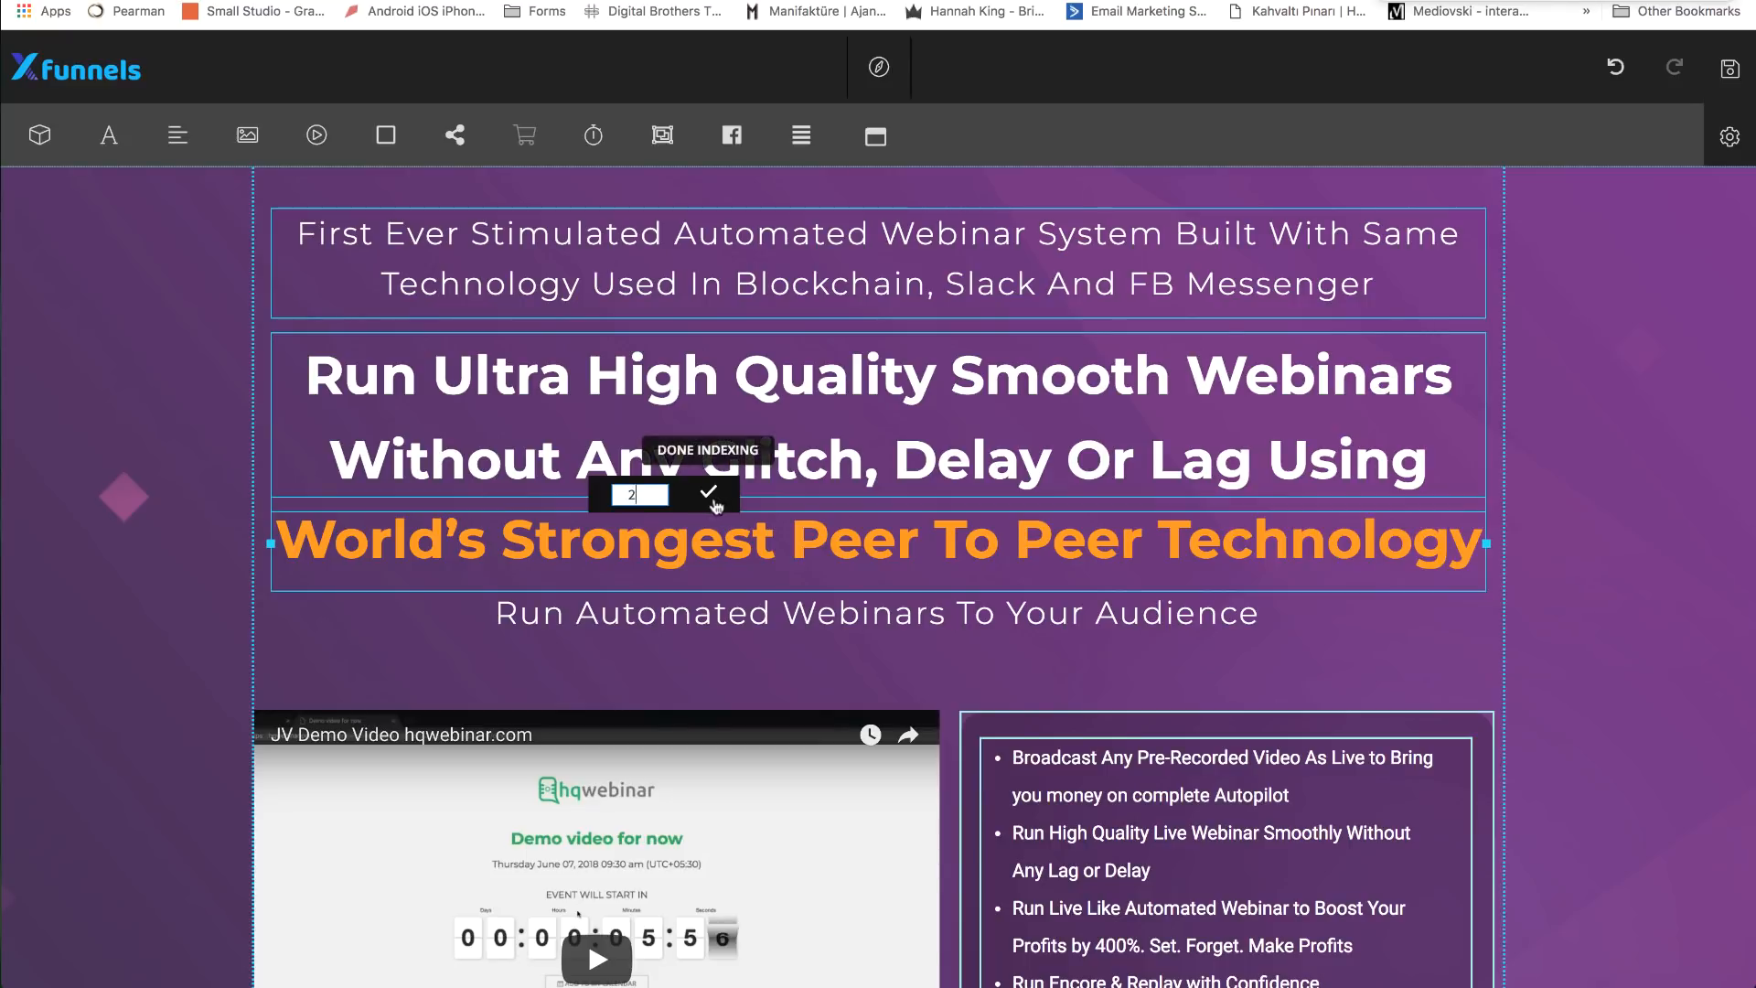
click(714, 501)
click(700, 622)
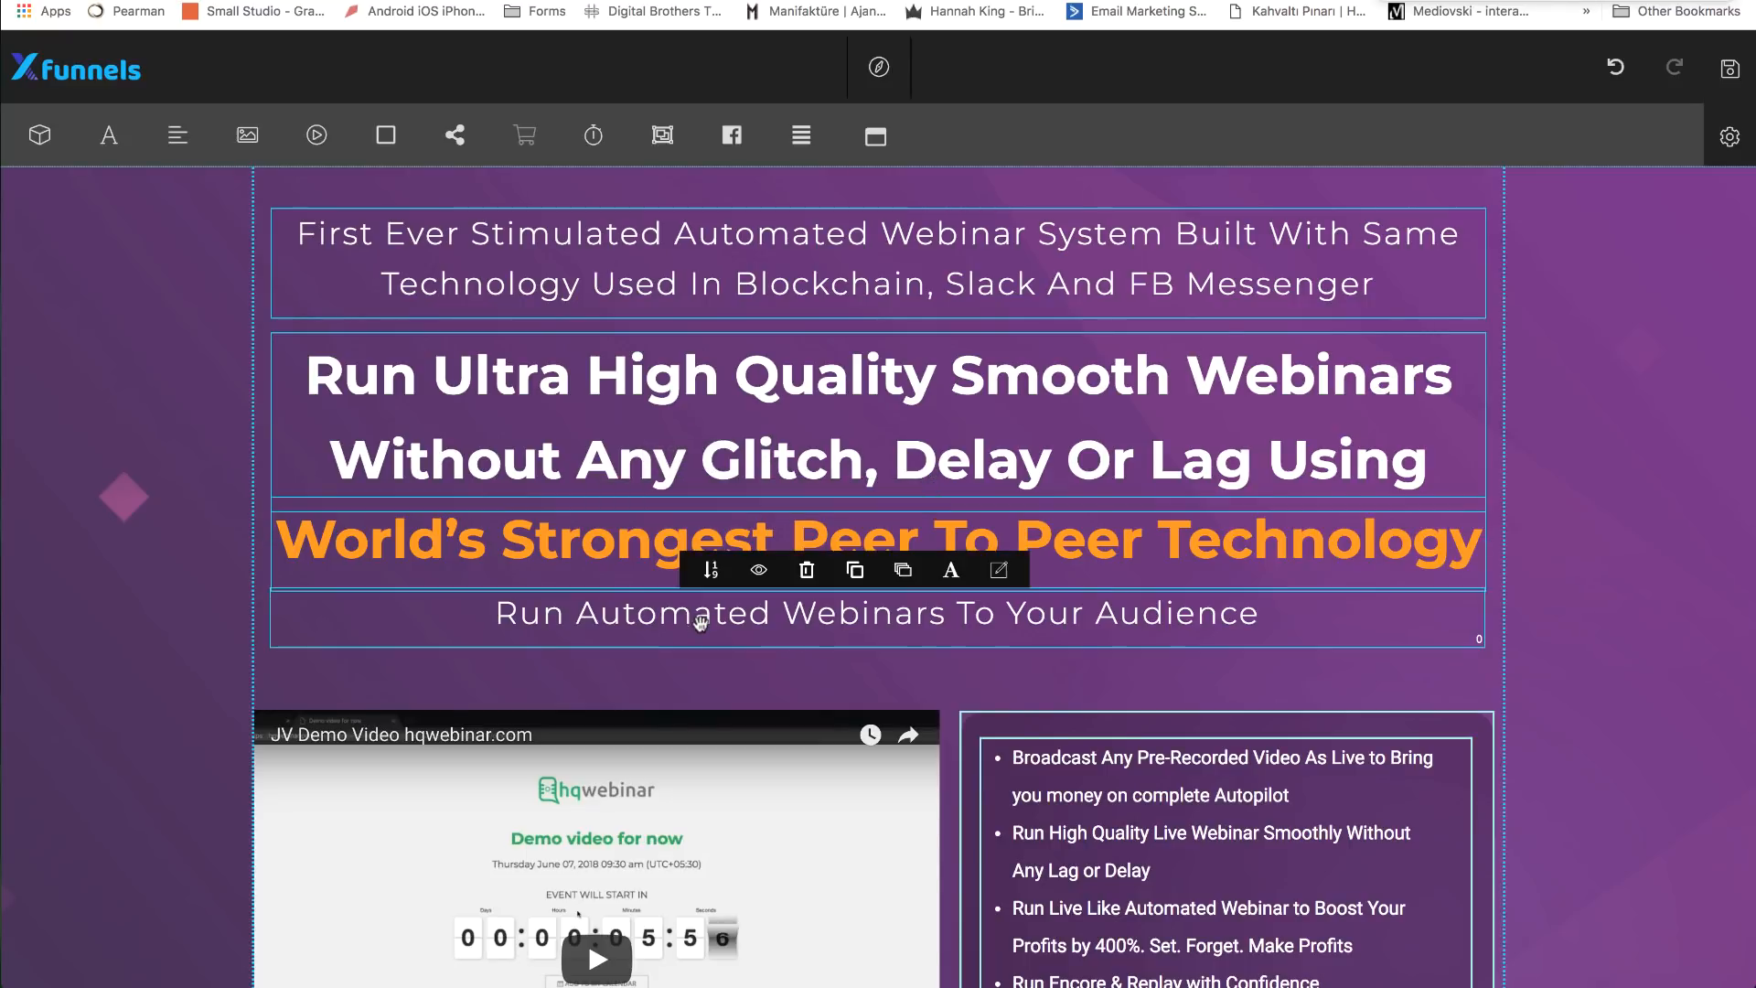
click(711, 569)
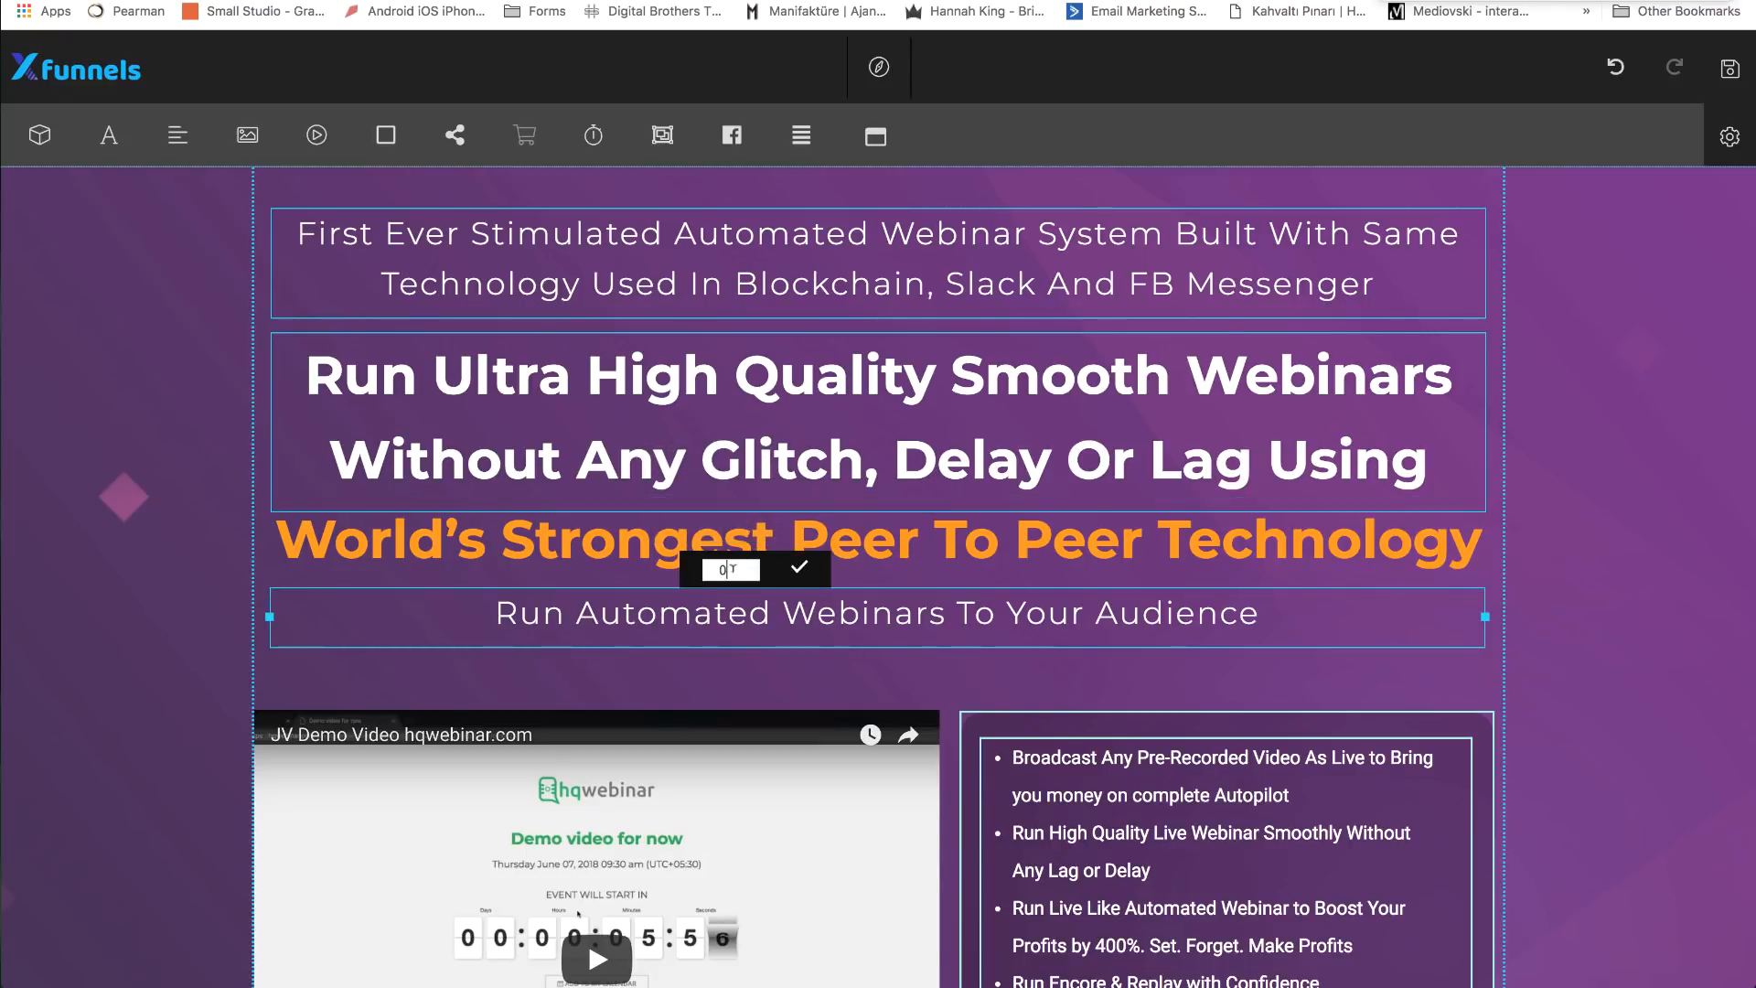
click(792, 573)
- Set the video's index to 4, reindex the outer bullet box group and save the page
click(769, 721)
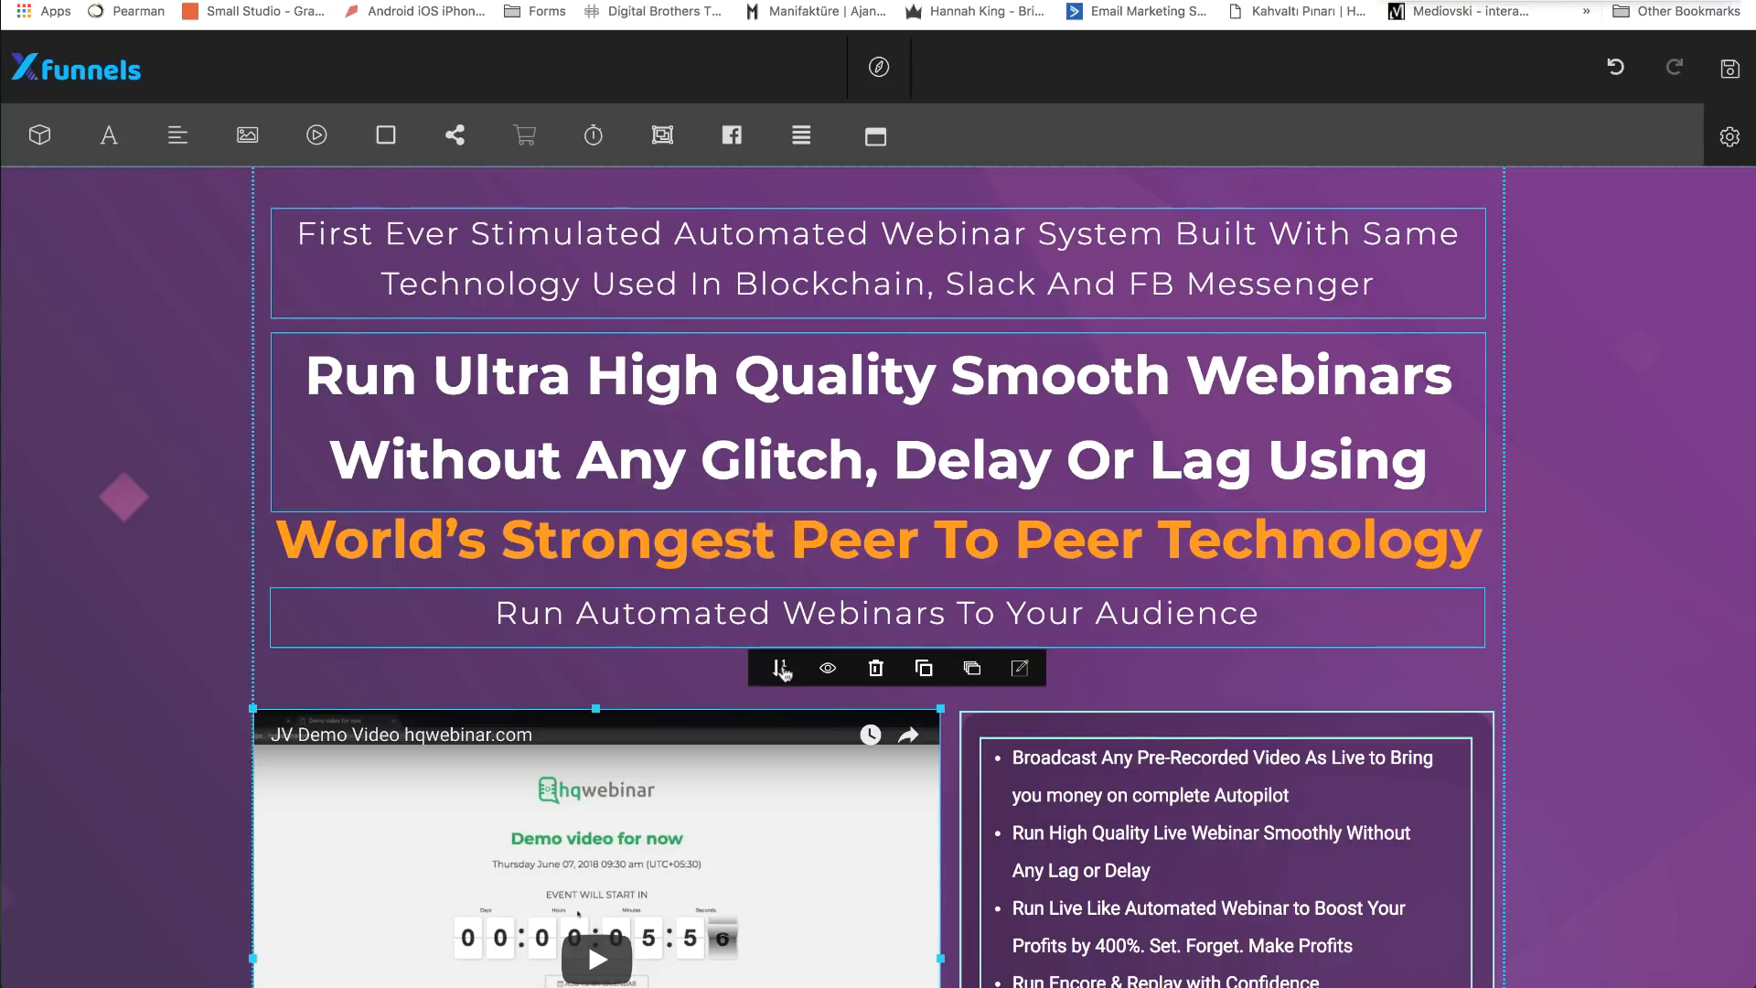
click(778, 666)
text(4)
click(864, 670)
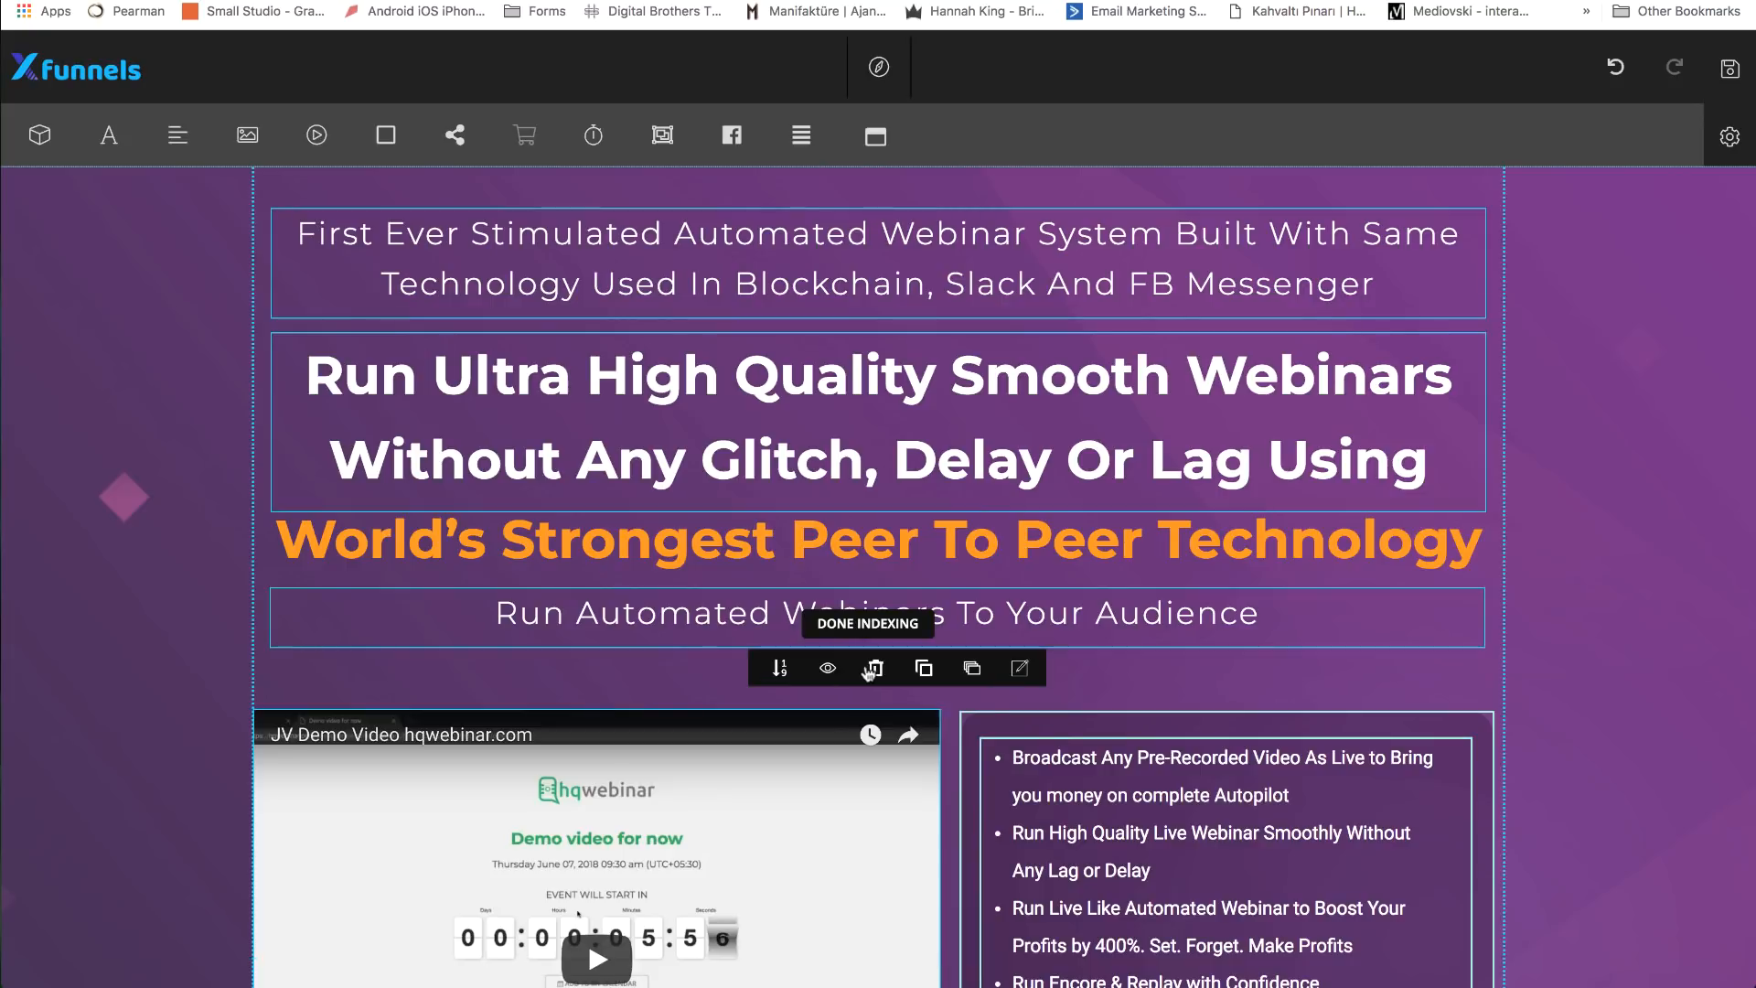
click(1040, 717)
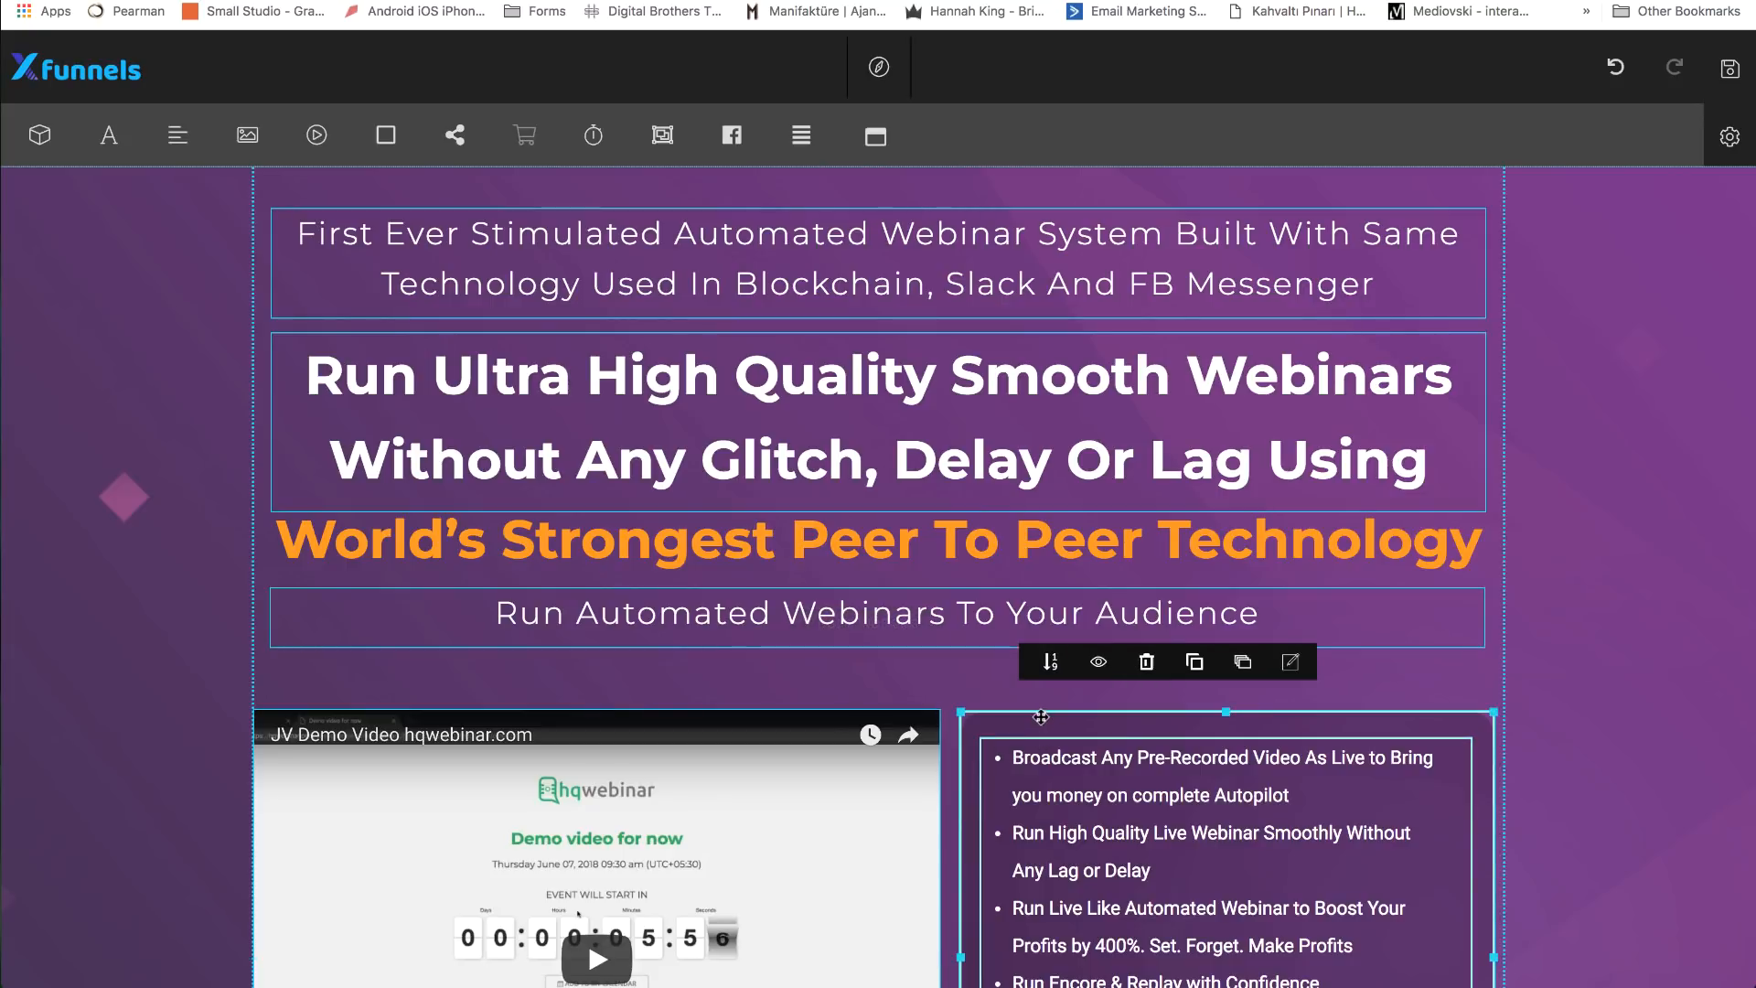
click(1051, 661)
click(1134, 662)
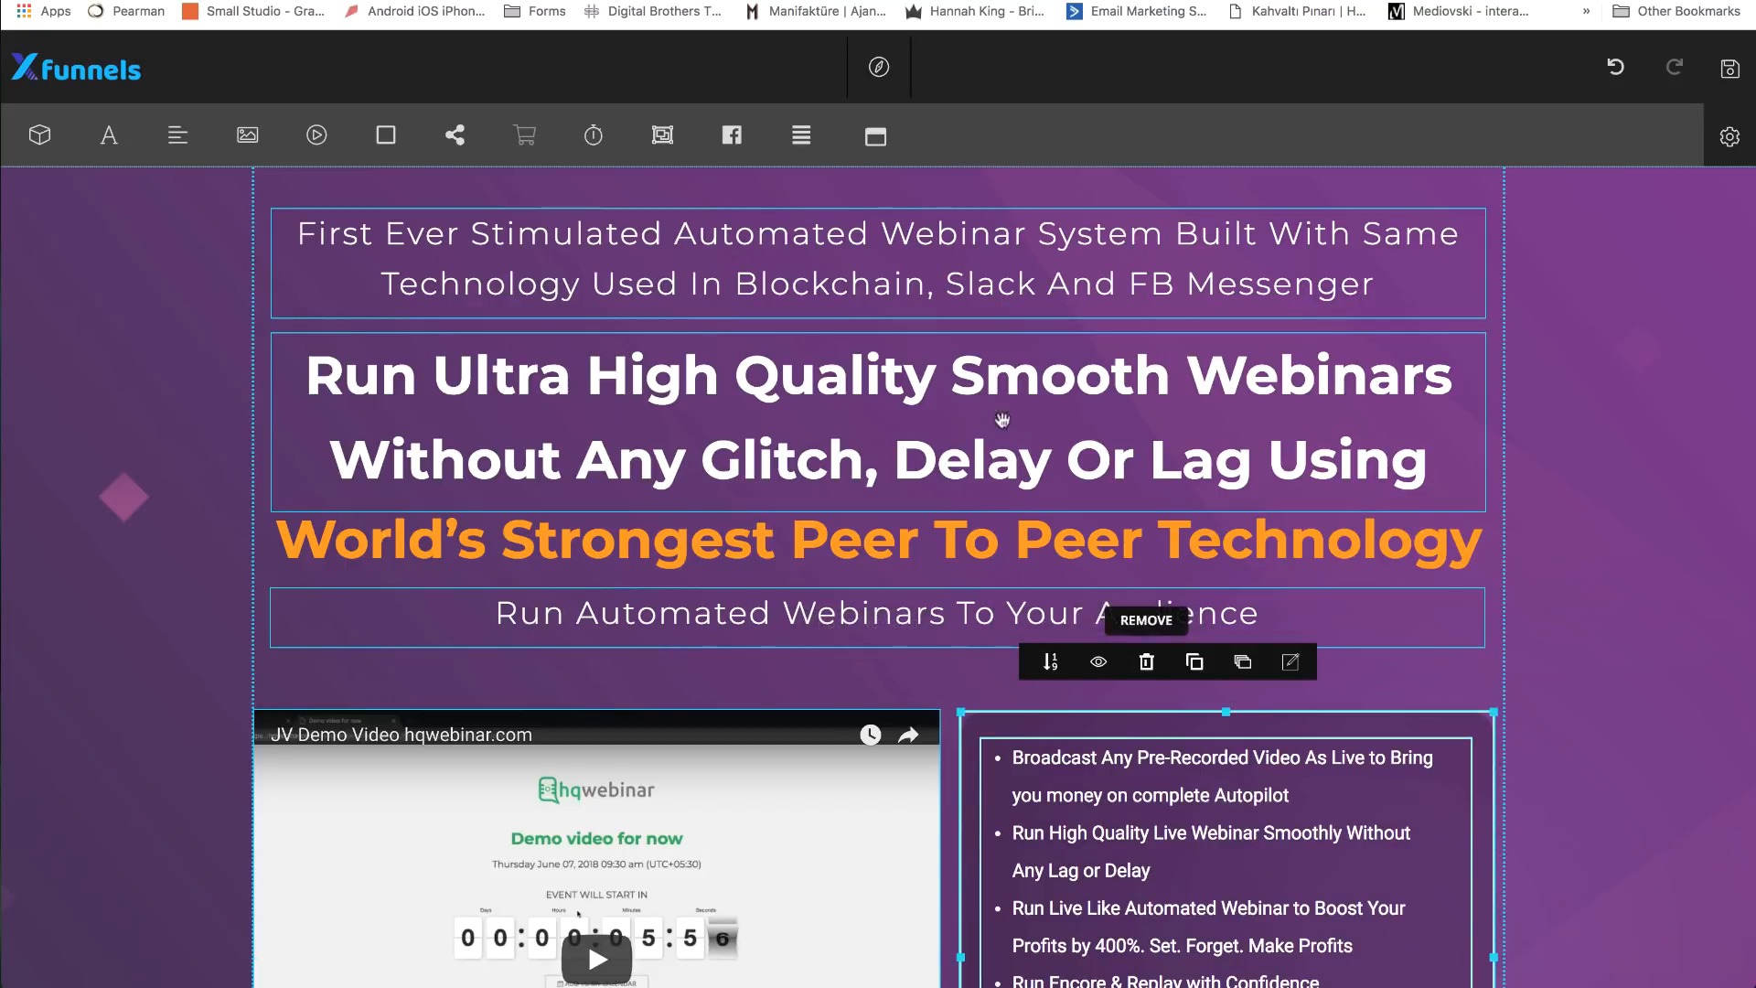
click(1729, 68)
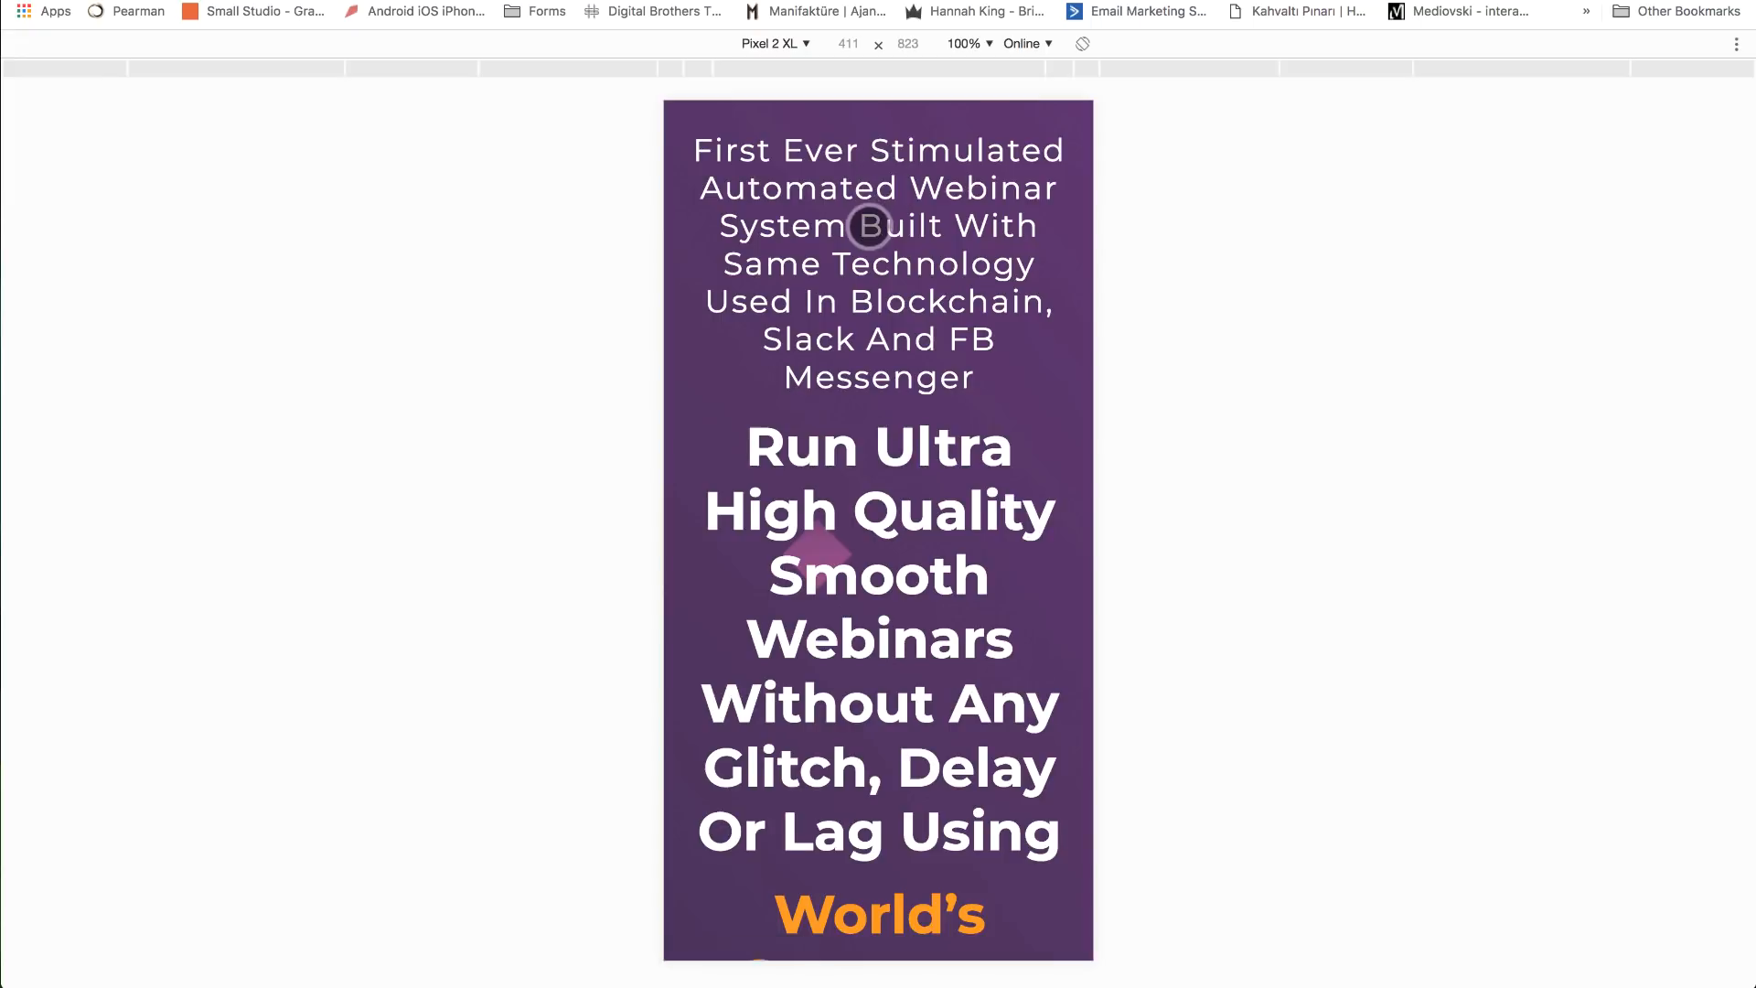
- Check the Pixel 2 XL preview from the headings through the video to the bullet box, and review the emulated device choice
scroll(867, 224, down, 4)
scroll(869, 224, down, 9)
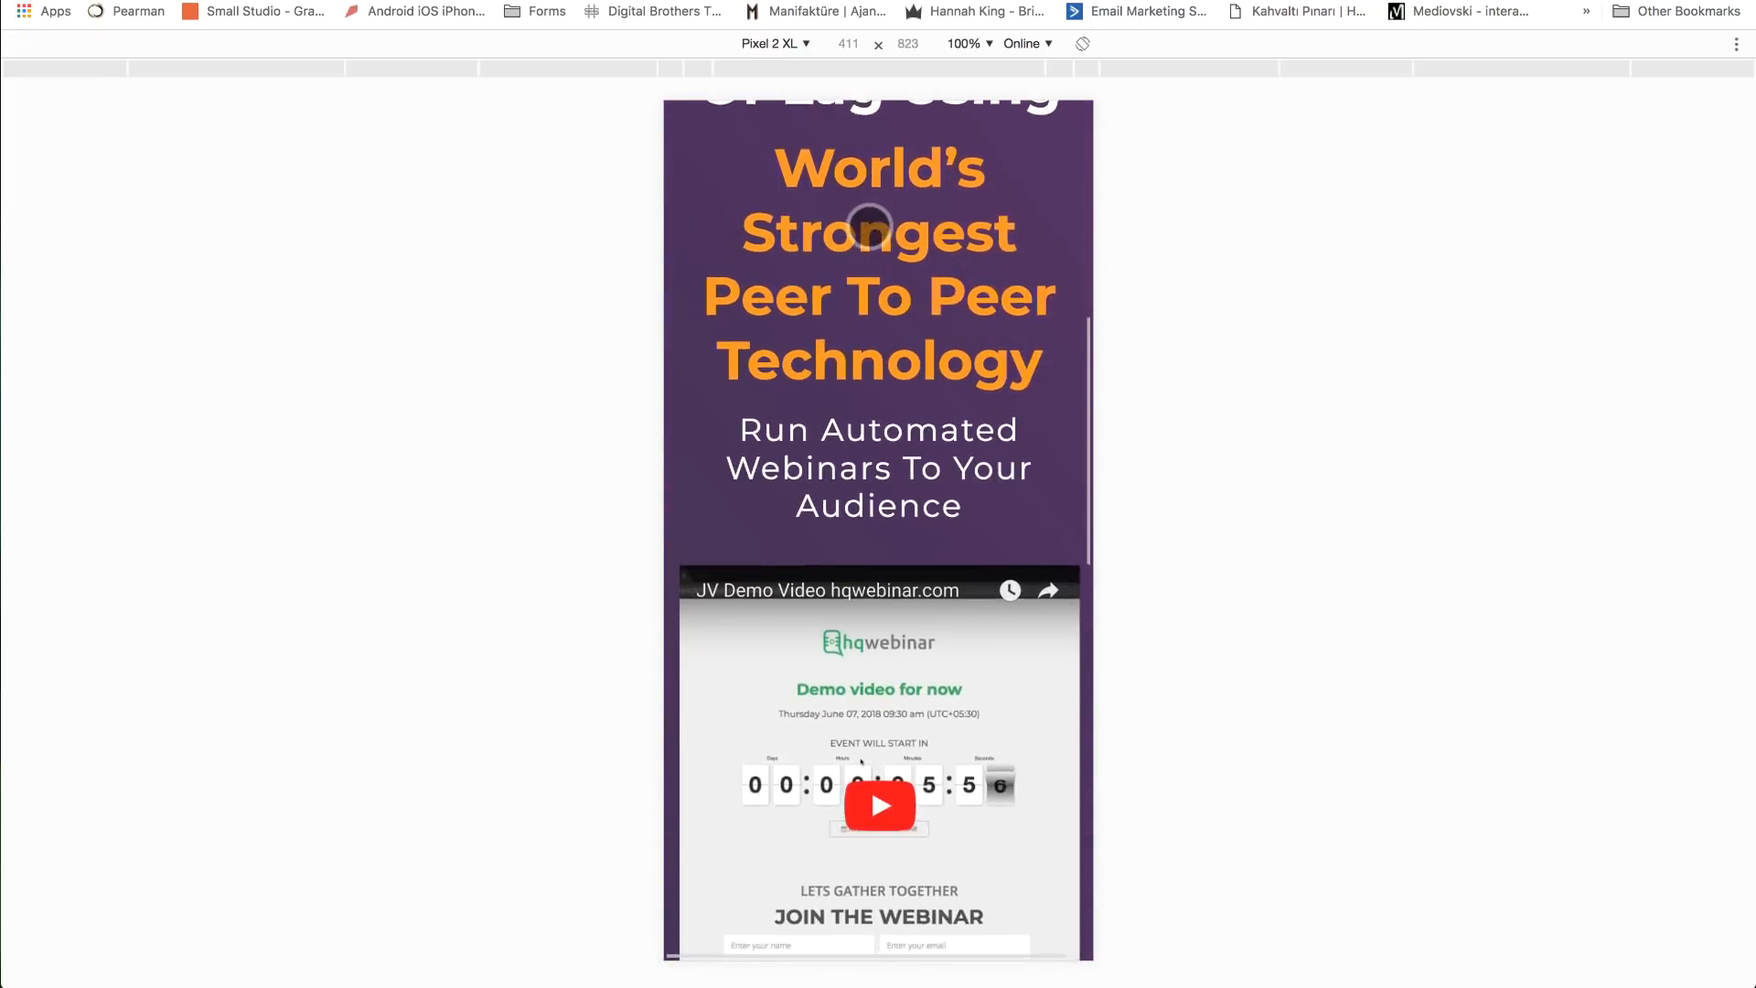
scroll(869, 225, down, 4)
scroll(868, 227, up, 18)
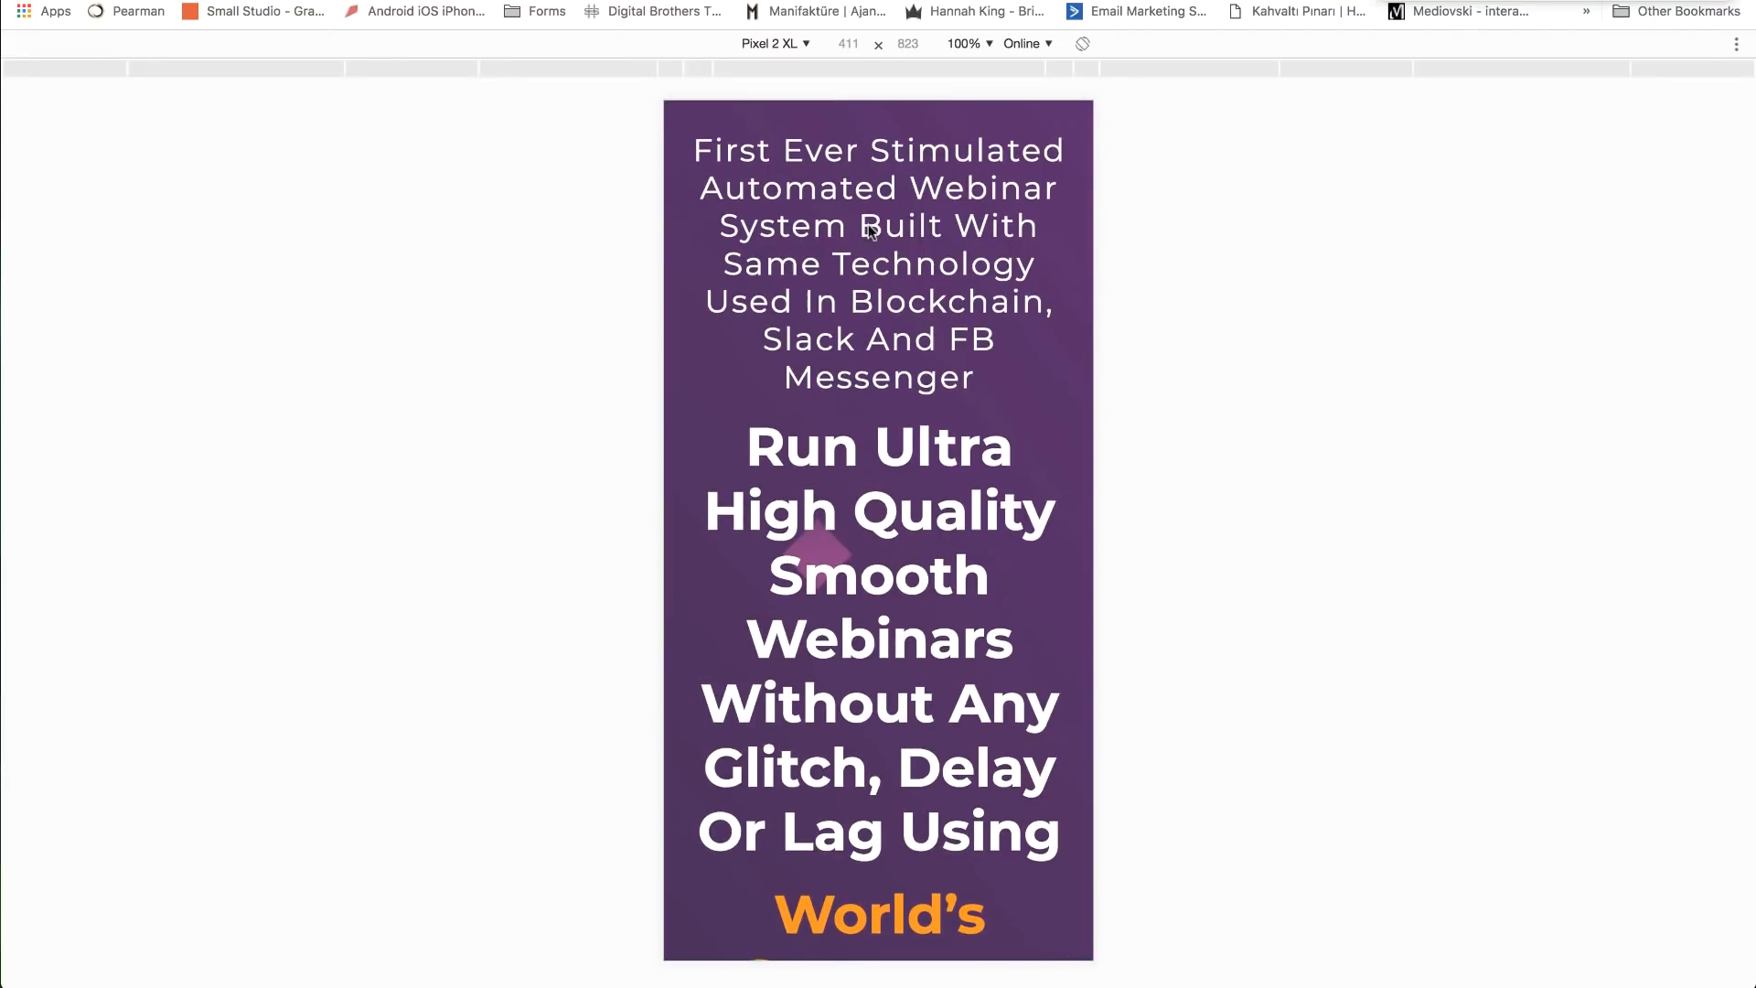
scroll(942, 337, down, 7)
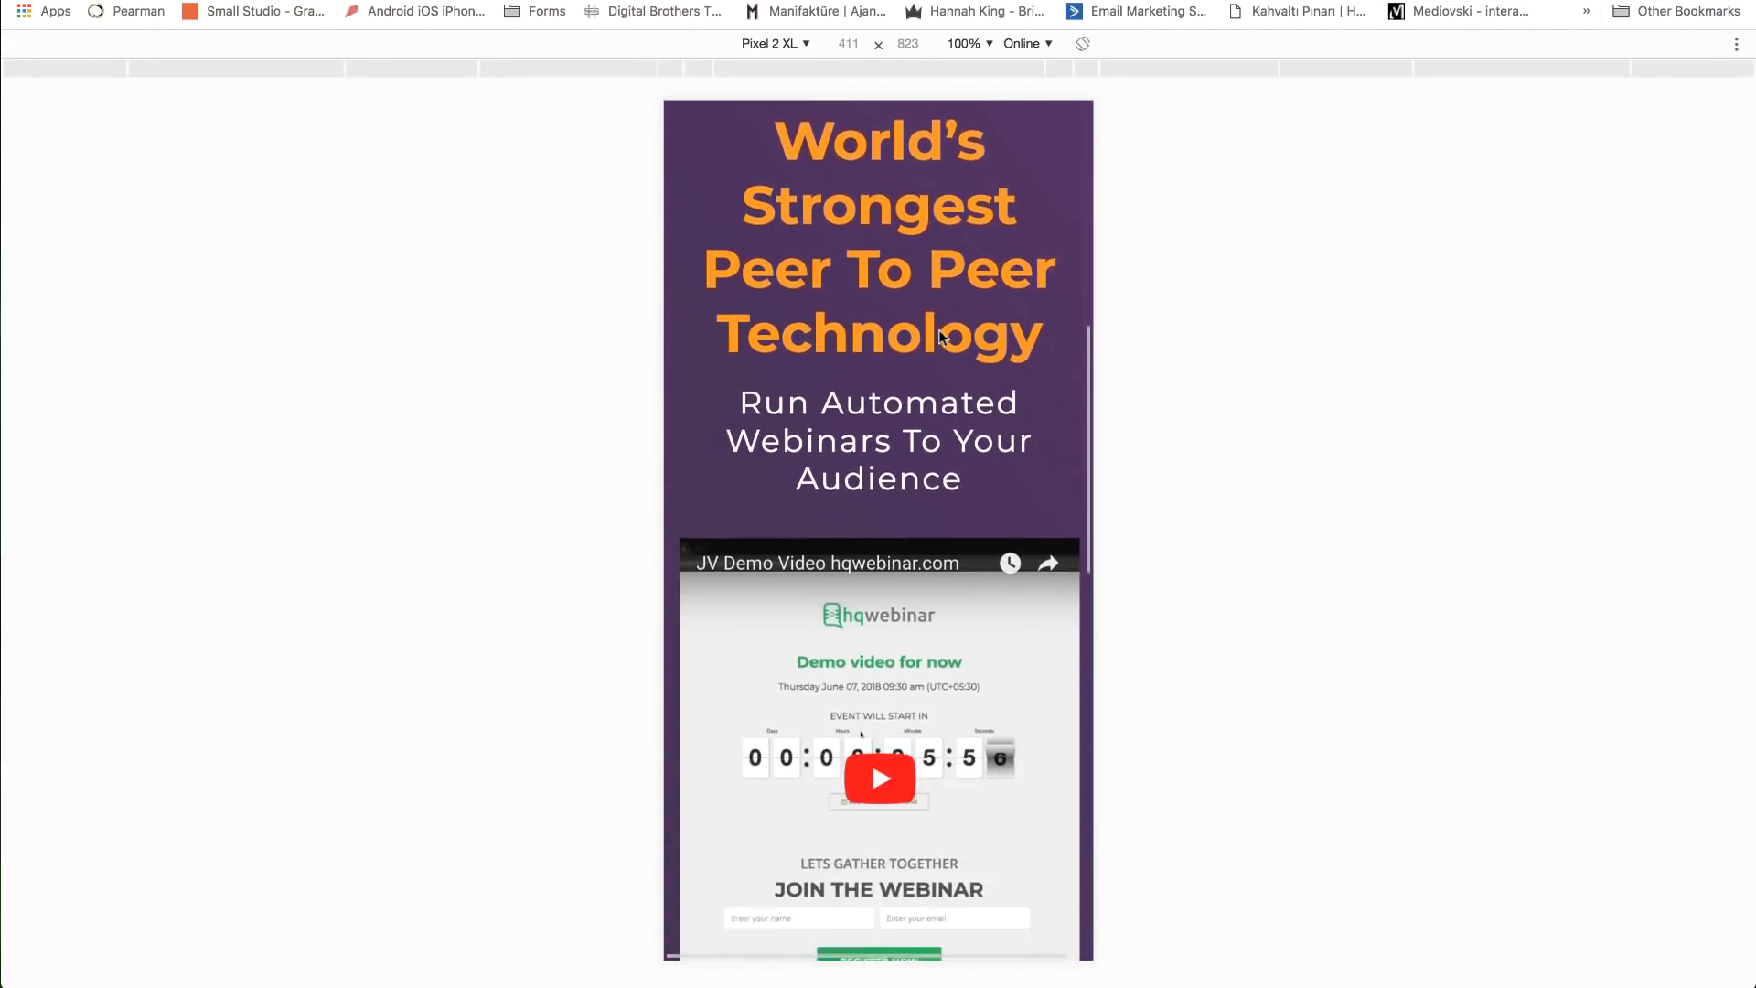
scroll(941, 337, up, 9)
scroll(942, 336, down, 9)
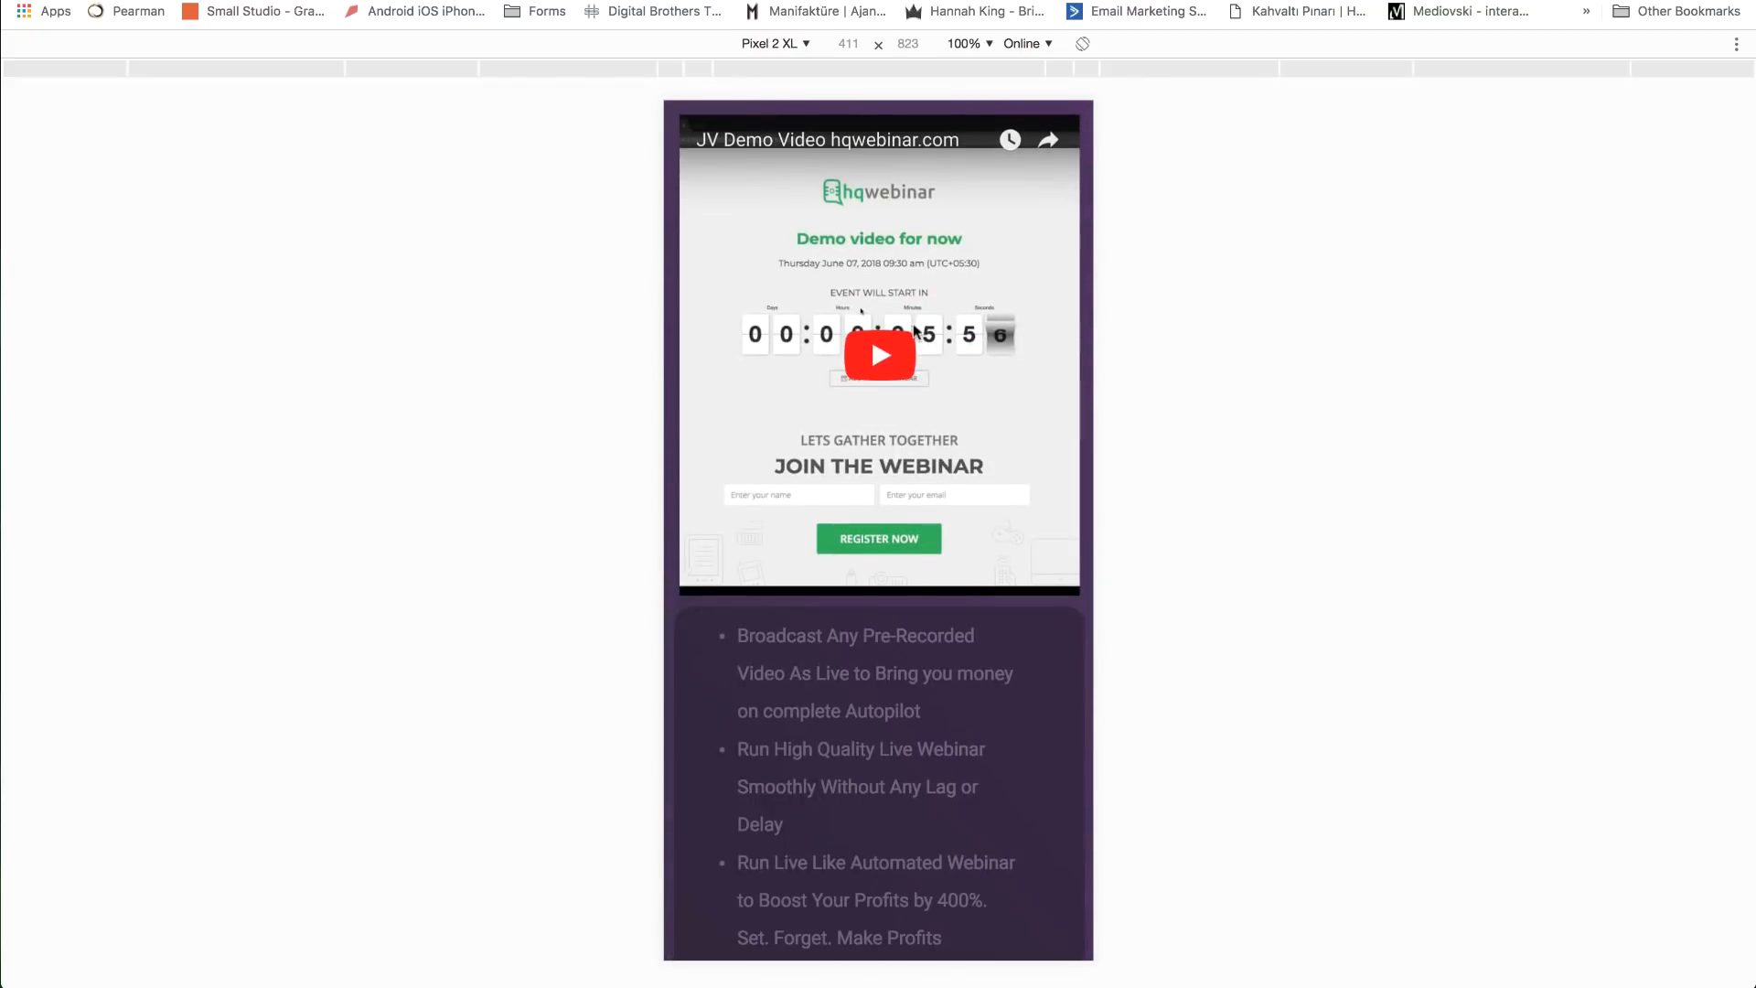
scroll(869, 583, down, 3)
scroll(870, 584, up, 2)
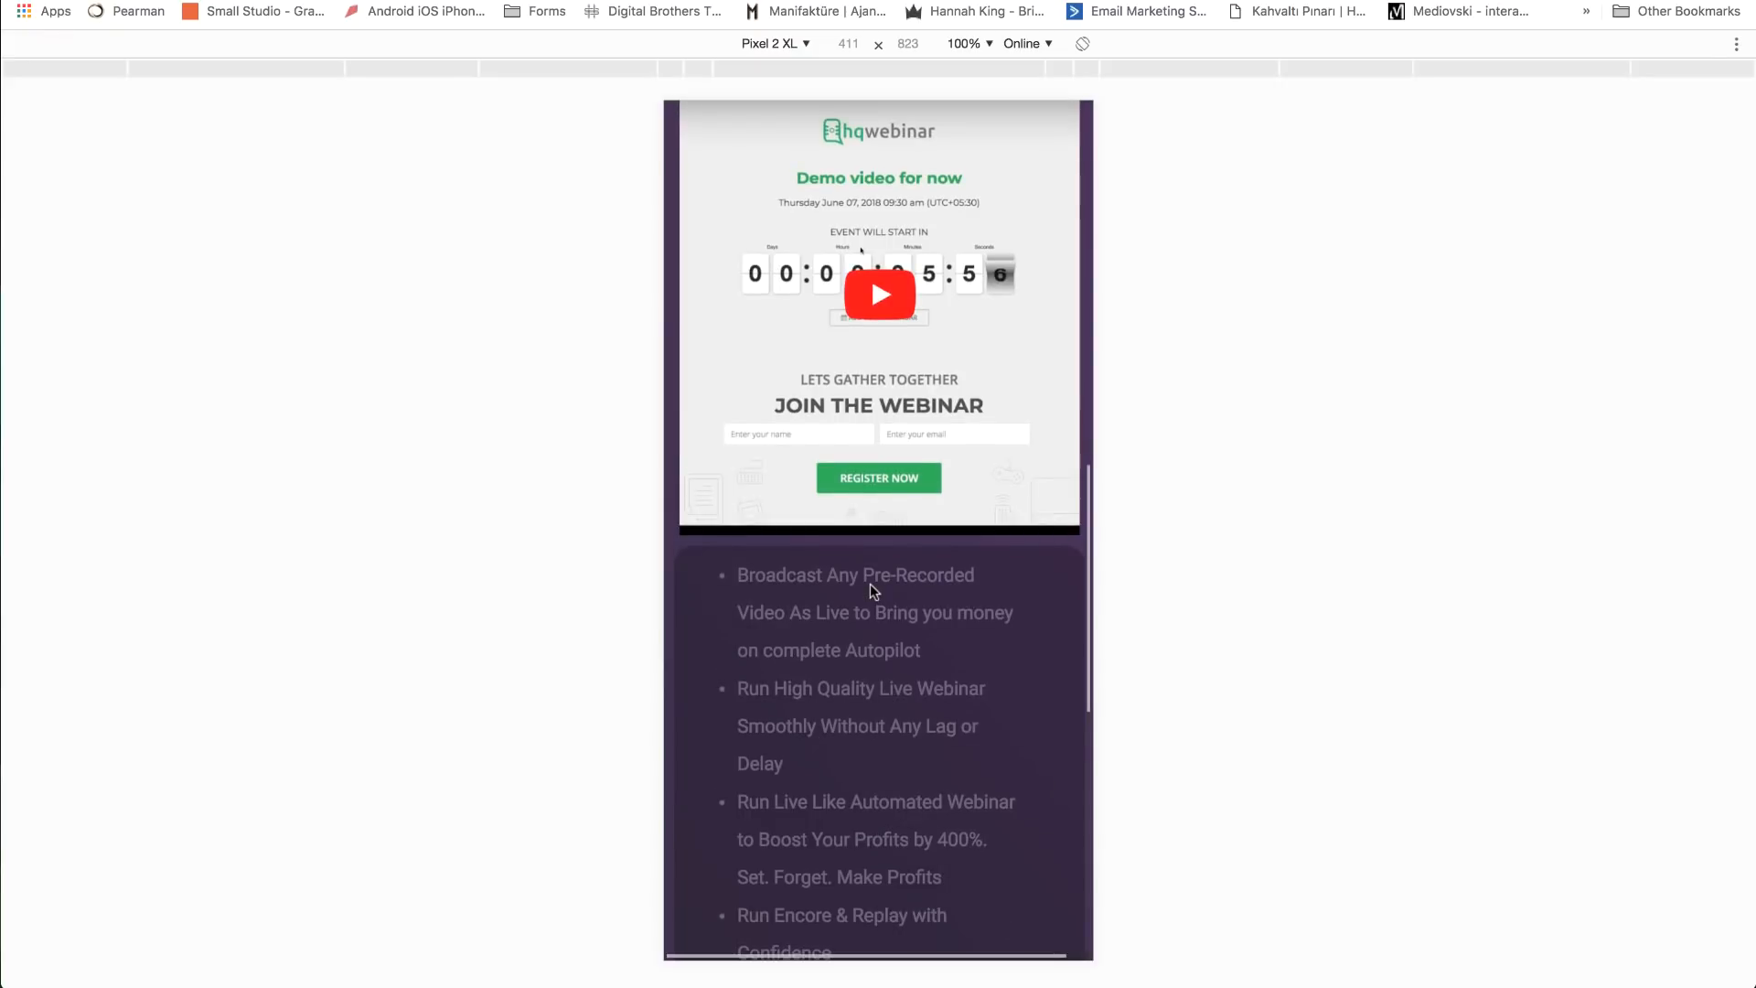
scroll(870, 583, down, 2)
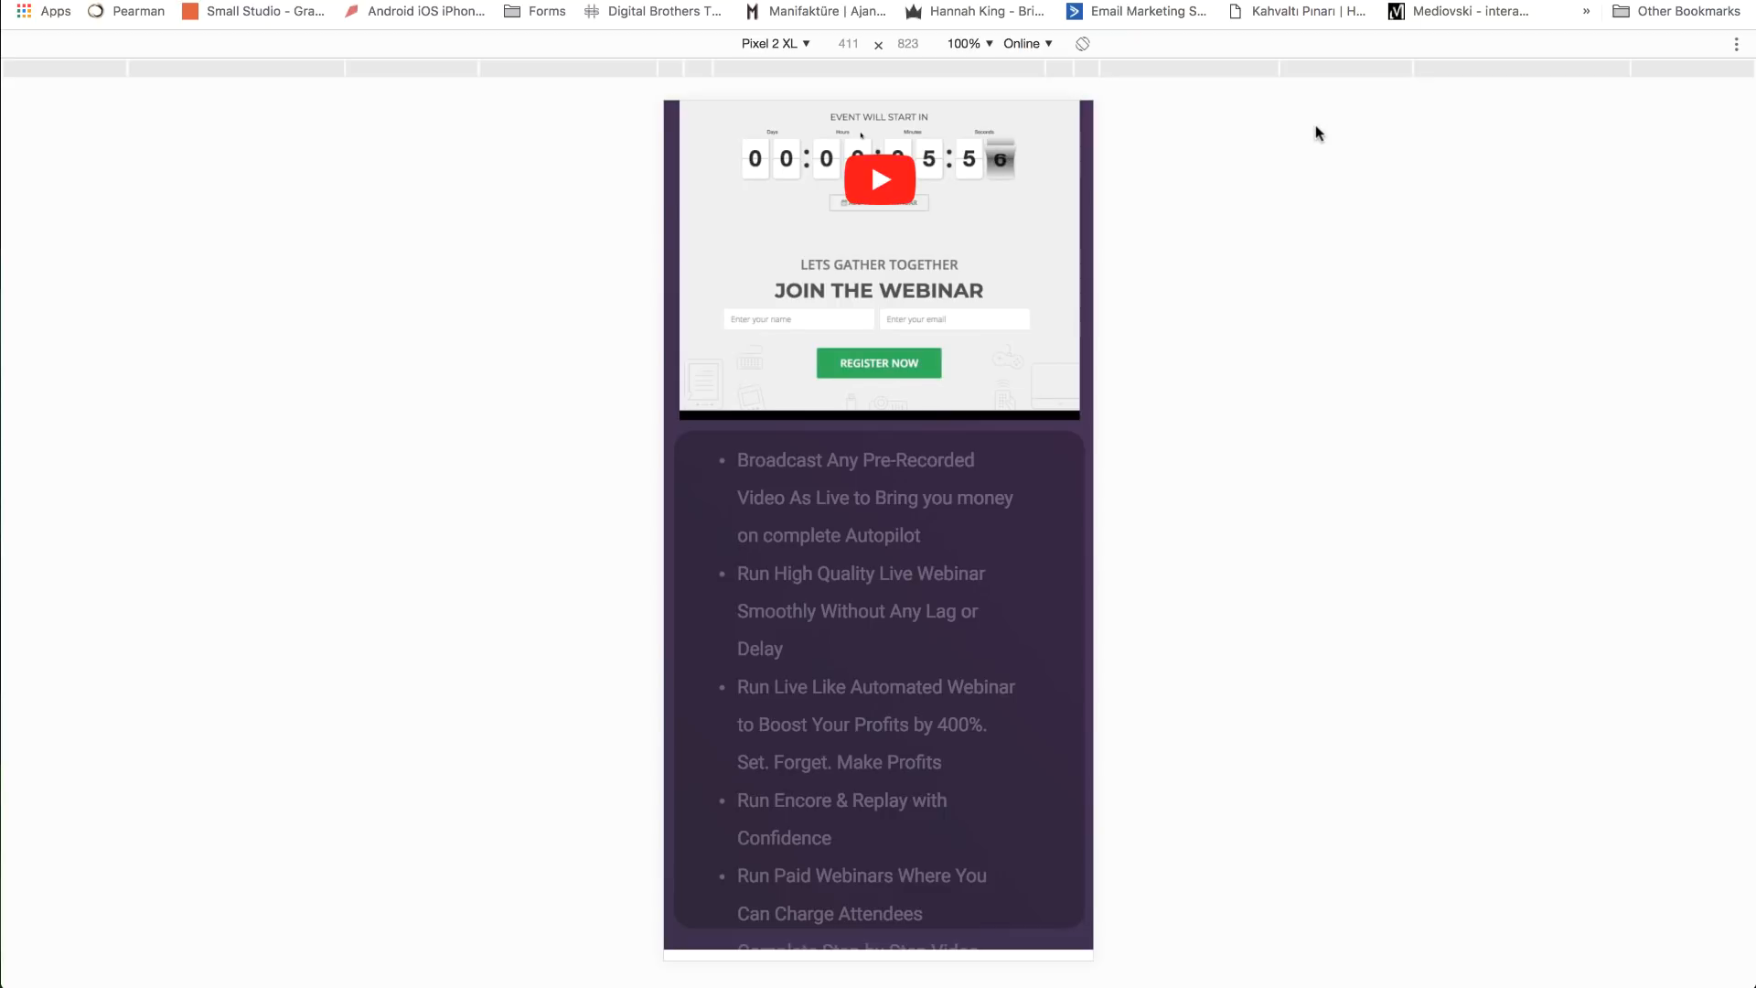
click(776, 43)
click(769, 66)
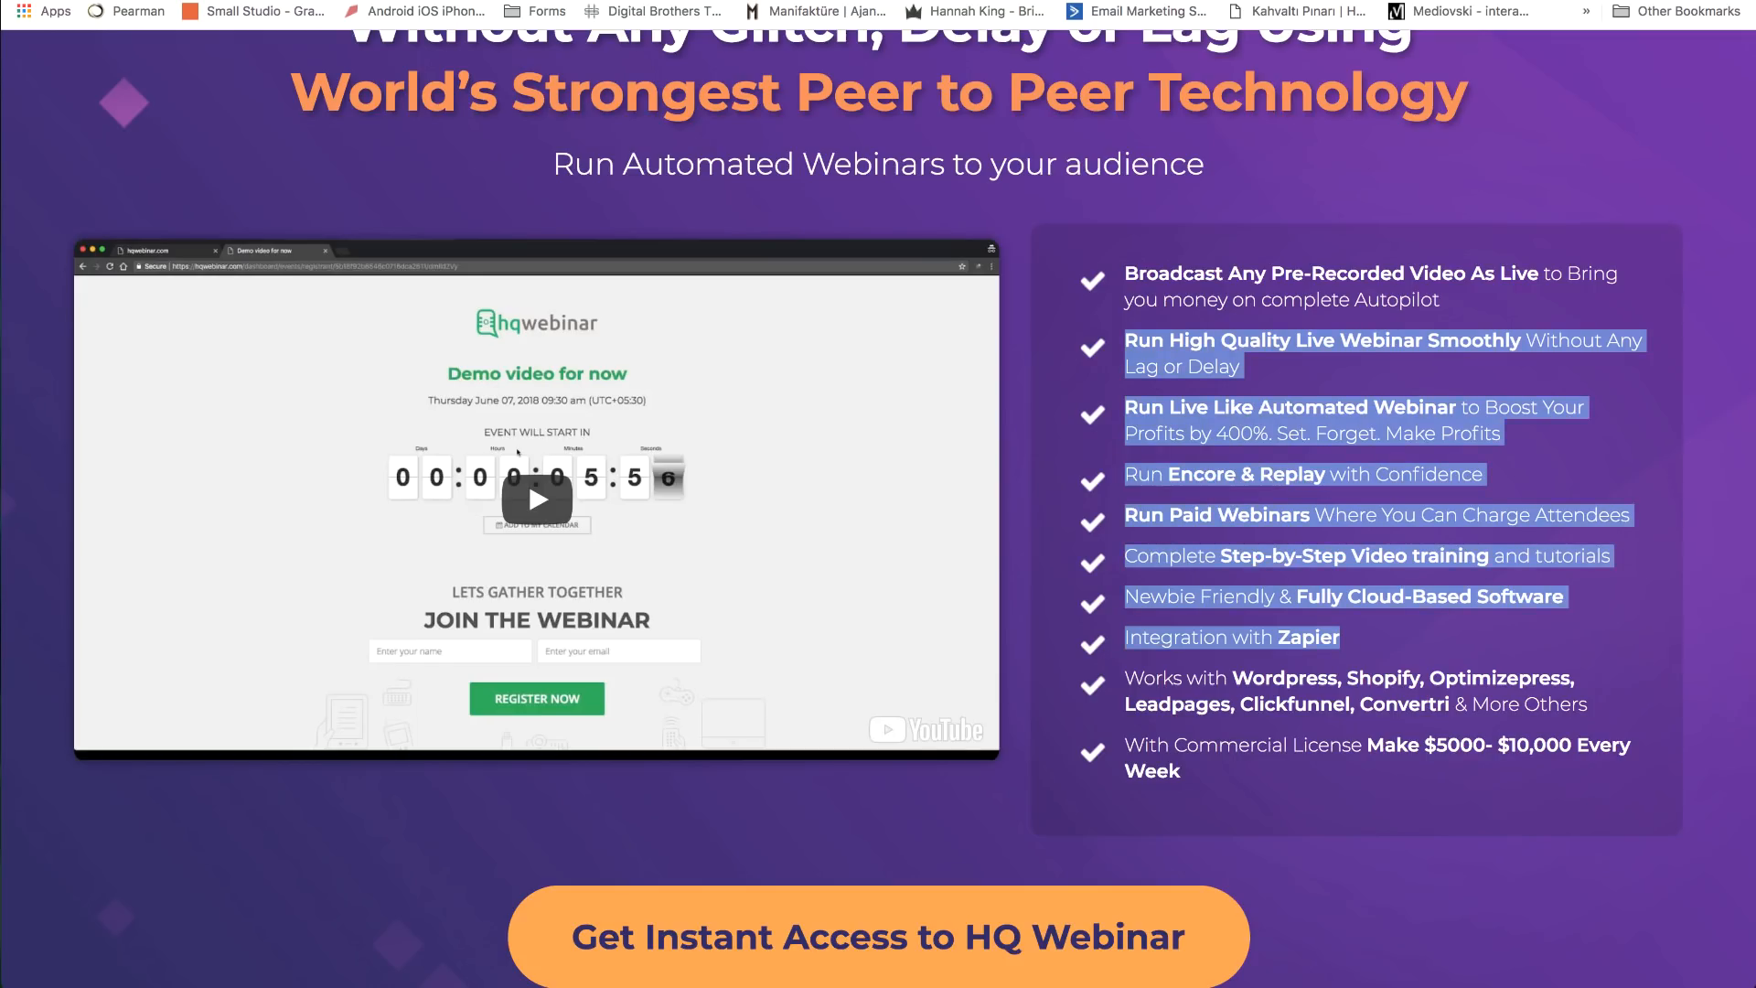
- Check the area below the bullet list on the HQ Webinar page and extend the builder's purple banner section downward
click(1098, 223)
scroll(978, 410, down, 4)
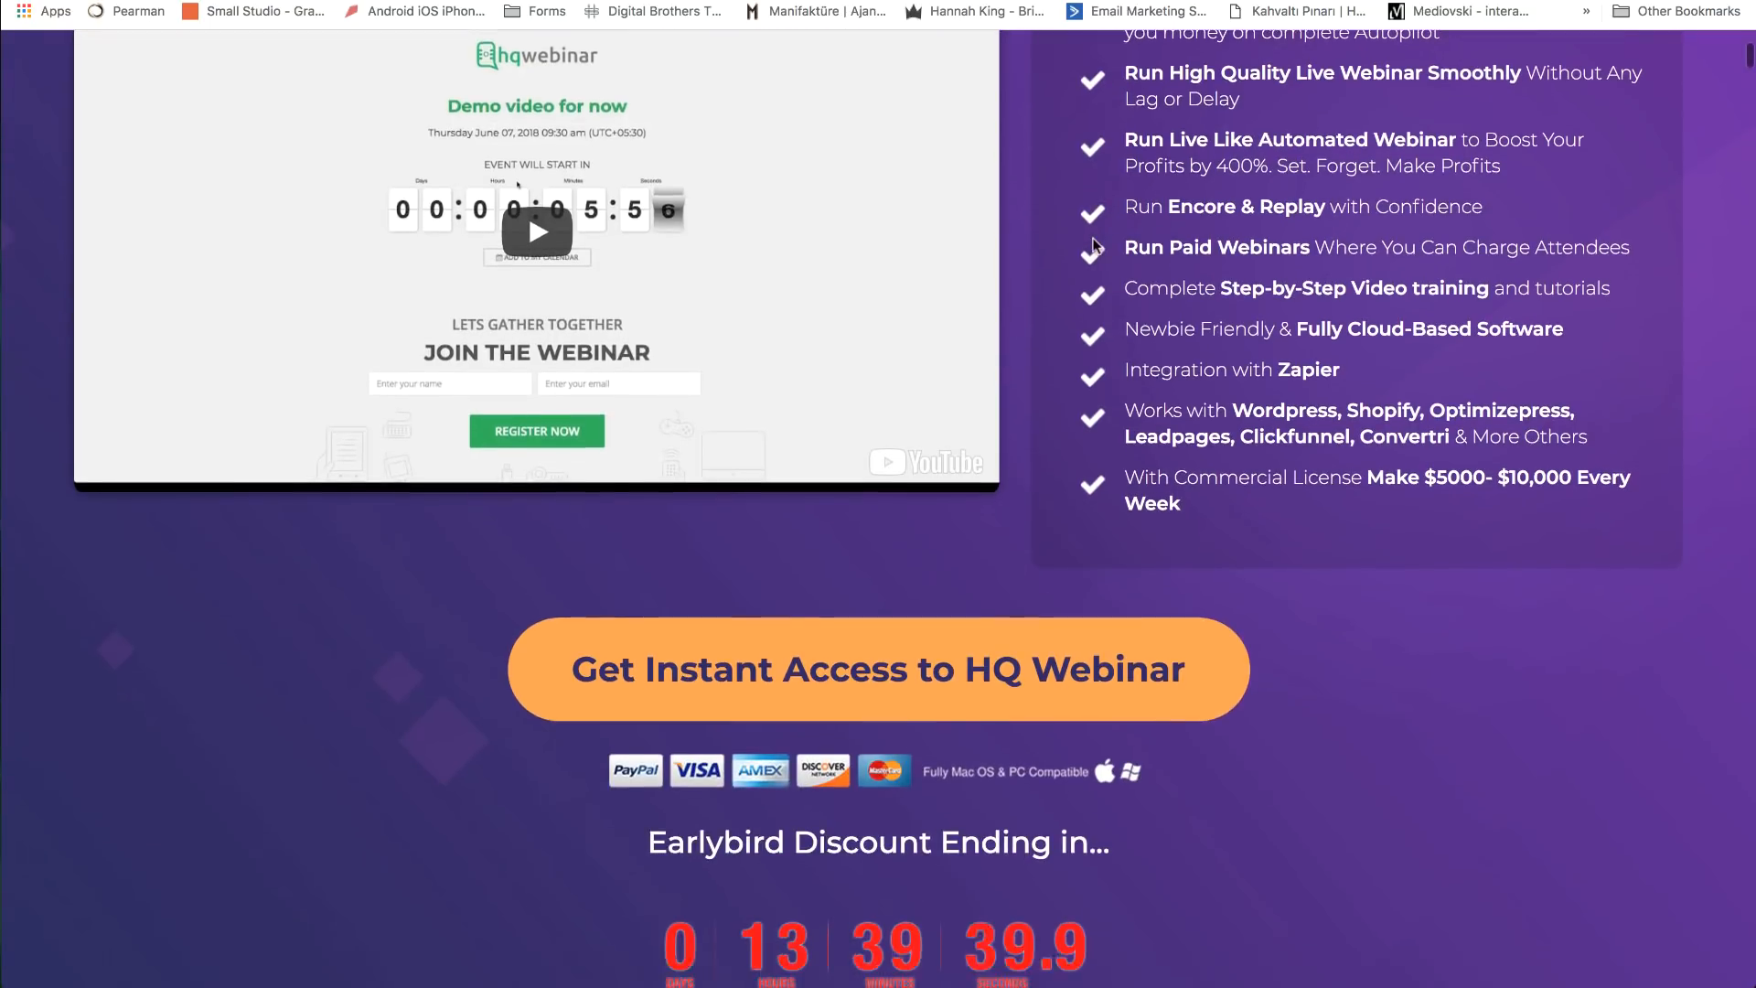
scroll(838, 503, down, 1)
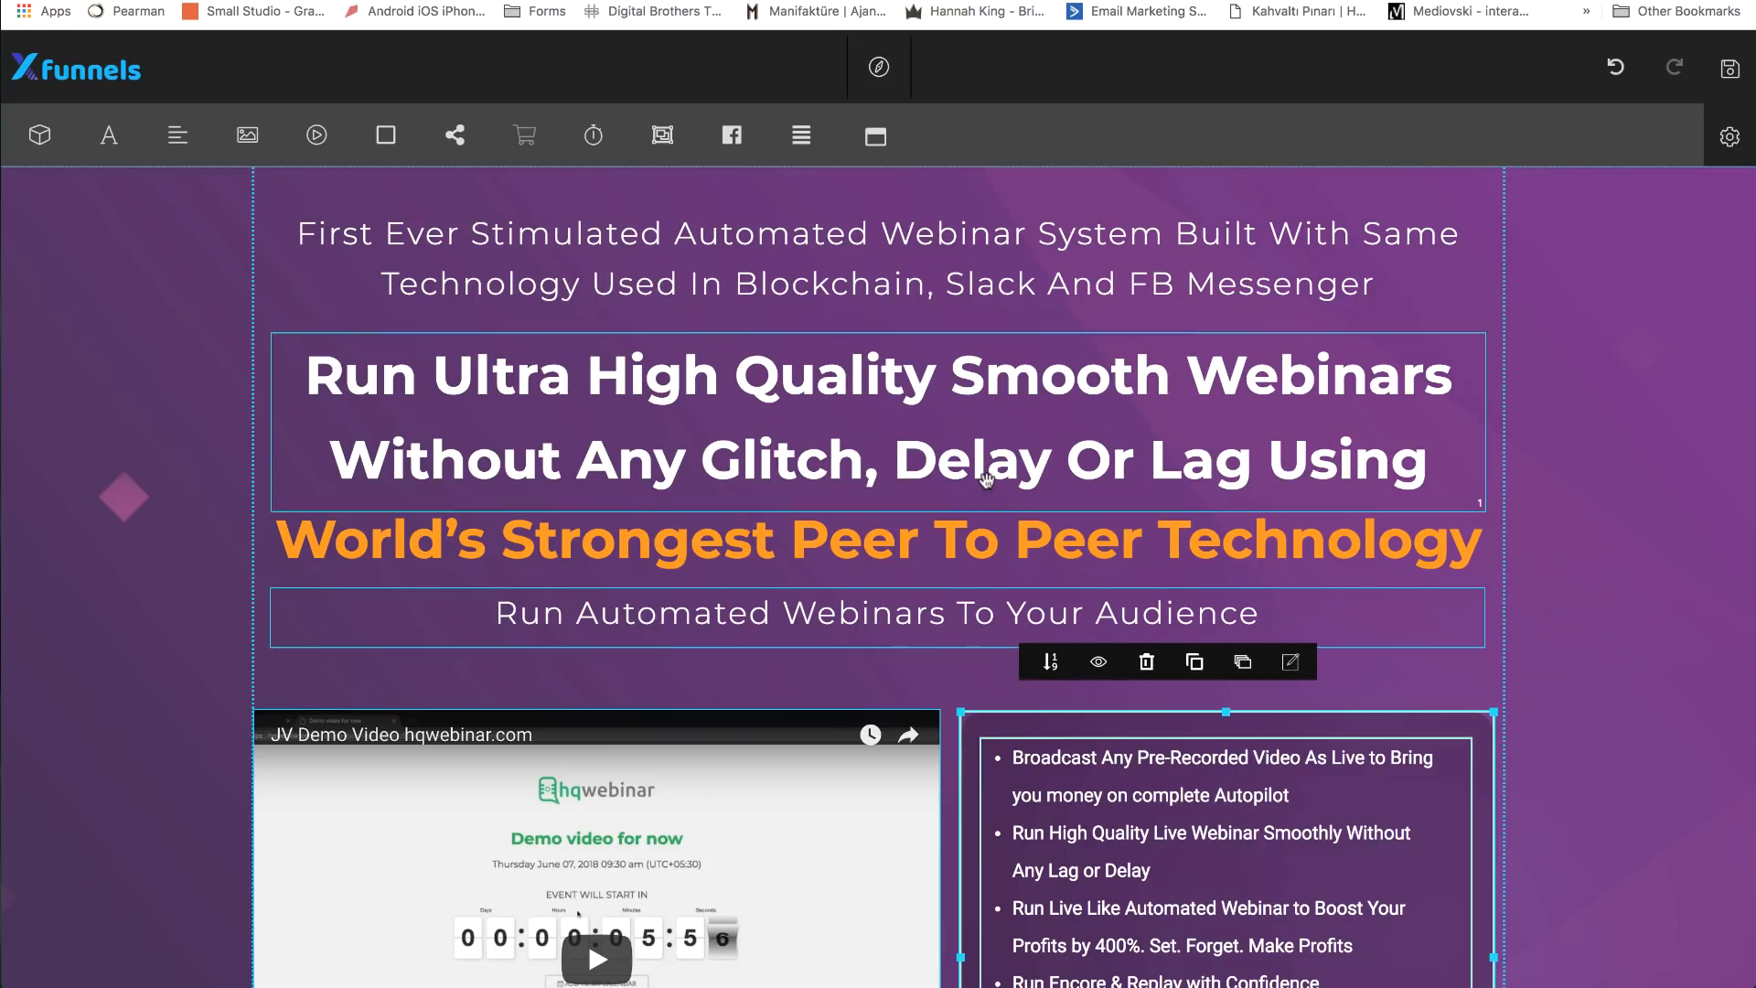
scroll(1043, 715, down, 5)
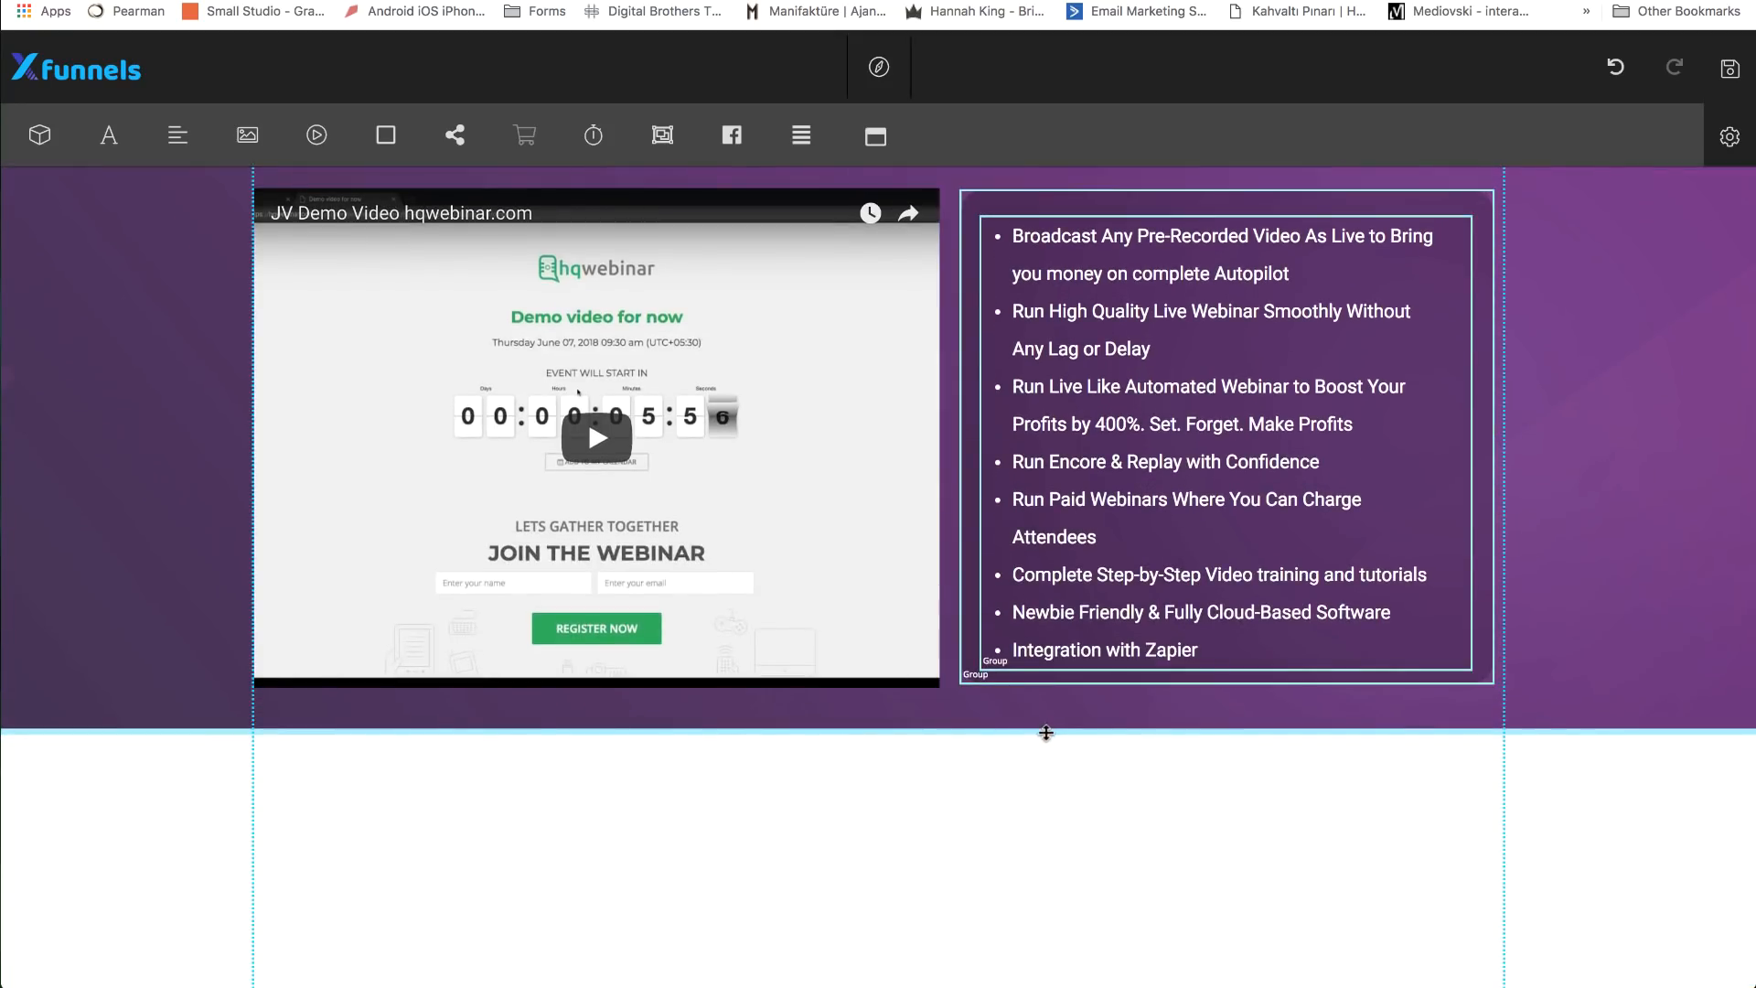
drag(1046, 733, 1049, 958)
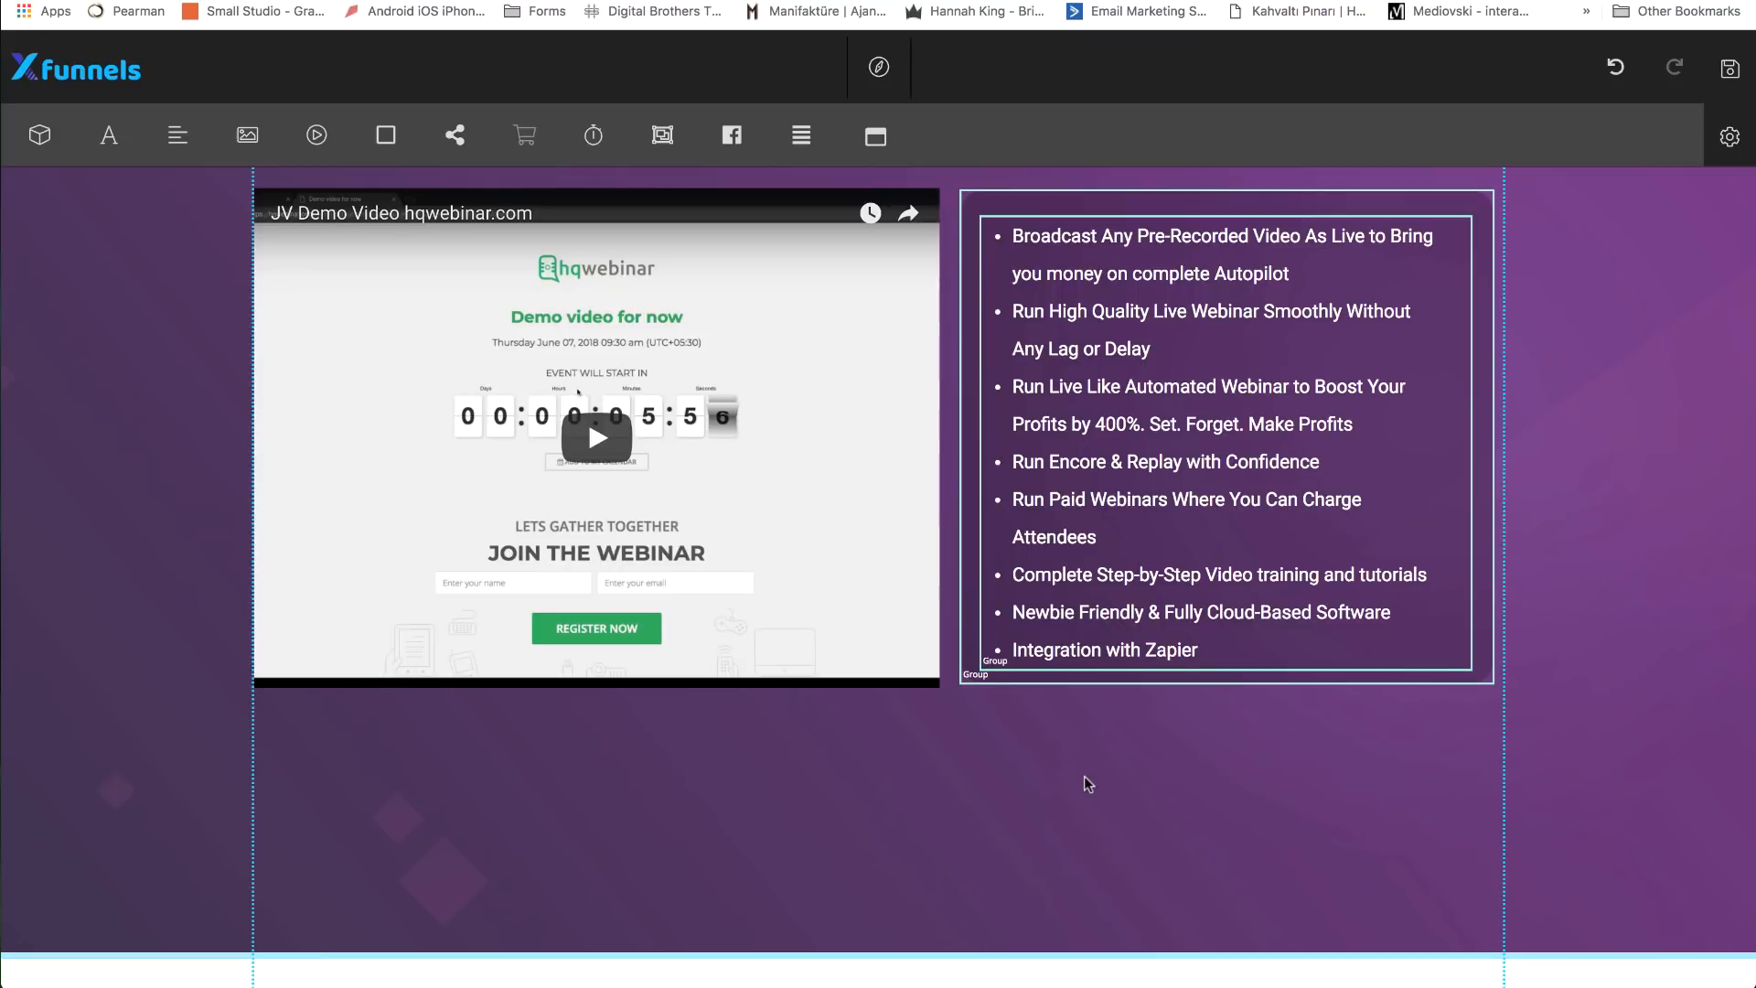
scroll(1085, 784, down, 3)
drag(1070, 725, 1073, 860)
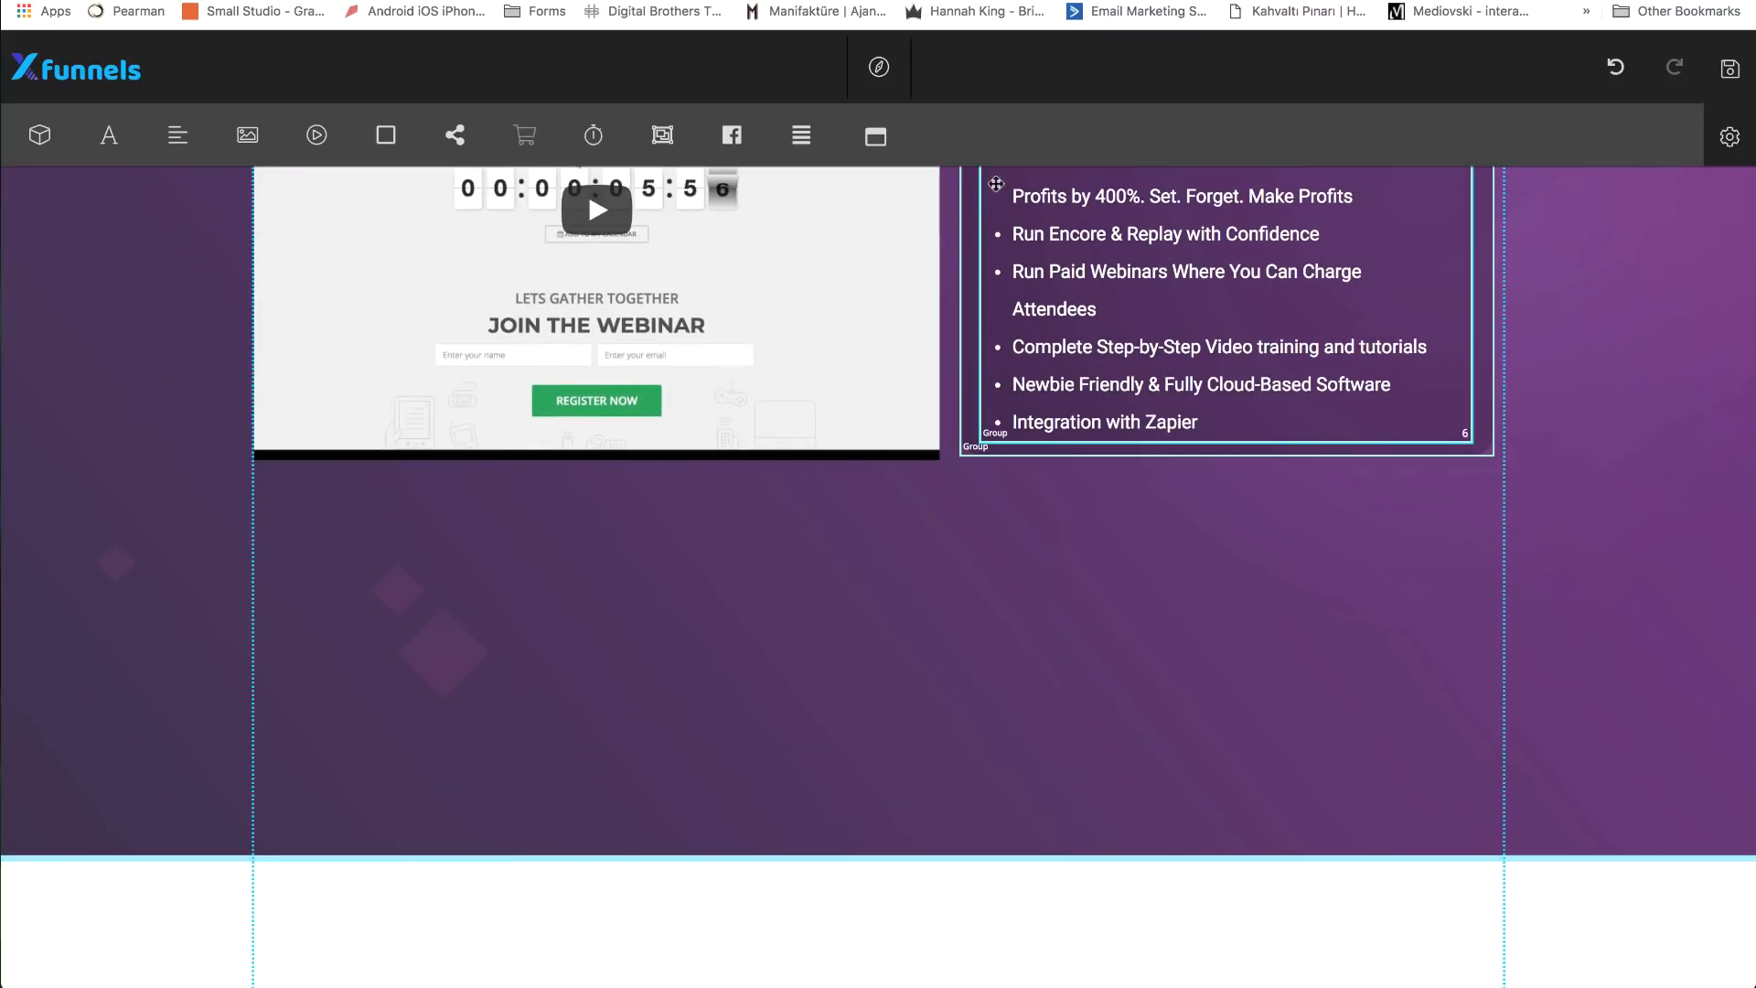
- Add a Submit button to the banner and place it centred below the video and bullet box
click(876, 136)
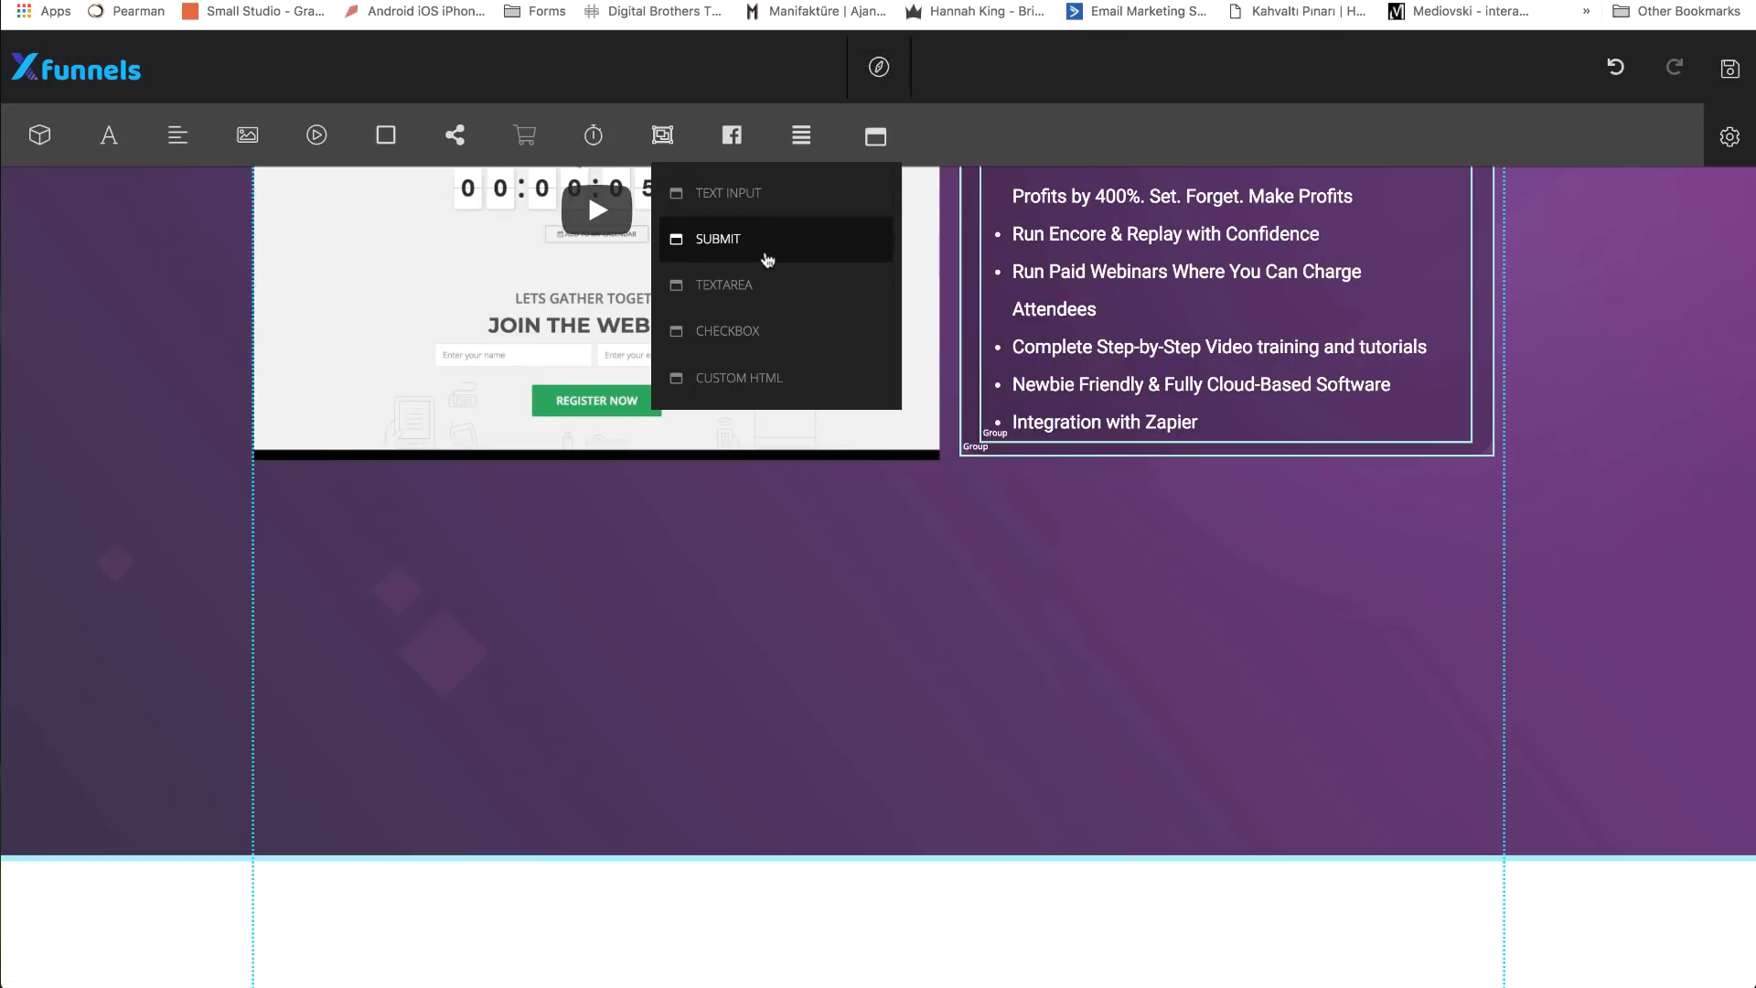
click(766, 259)
scroll(797, 557, up, 10)
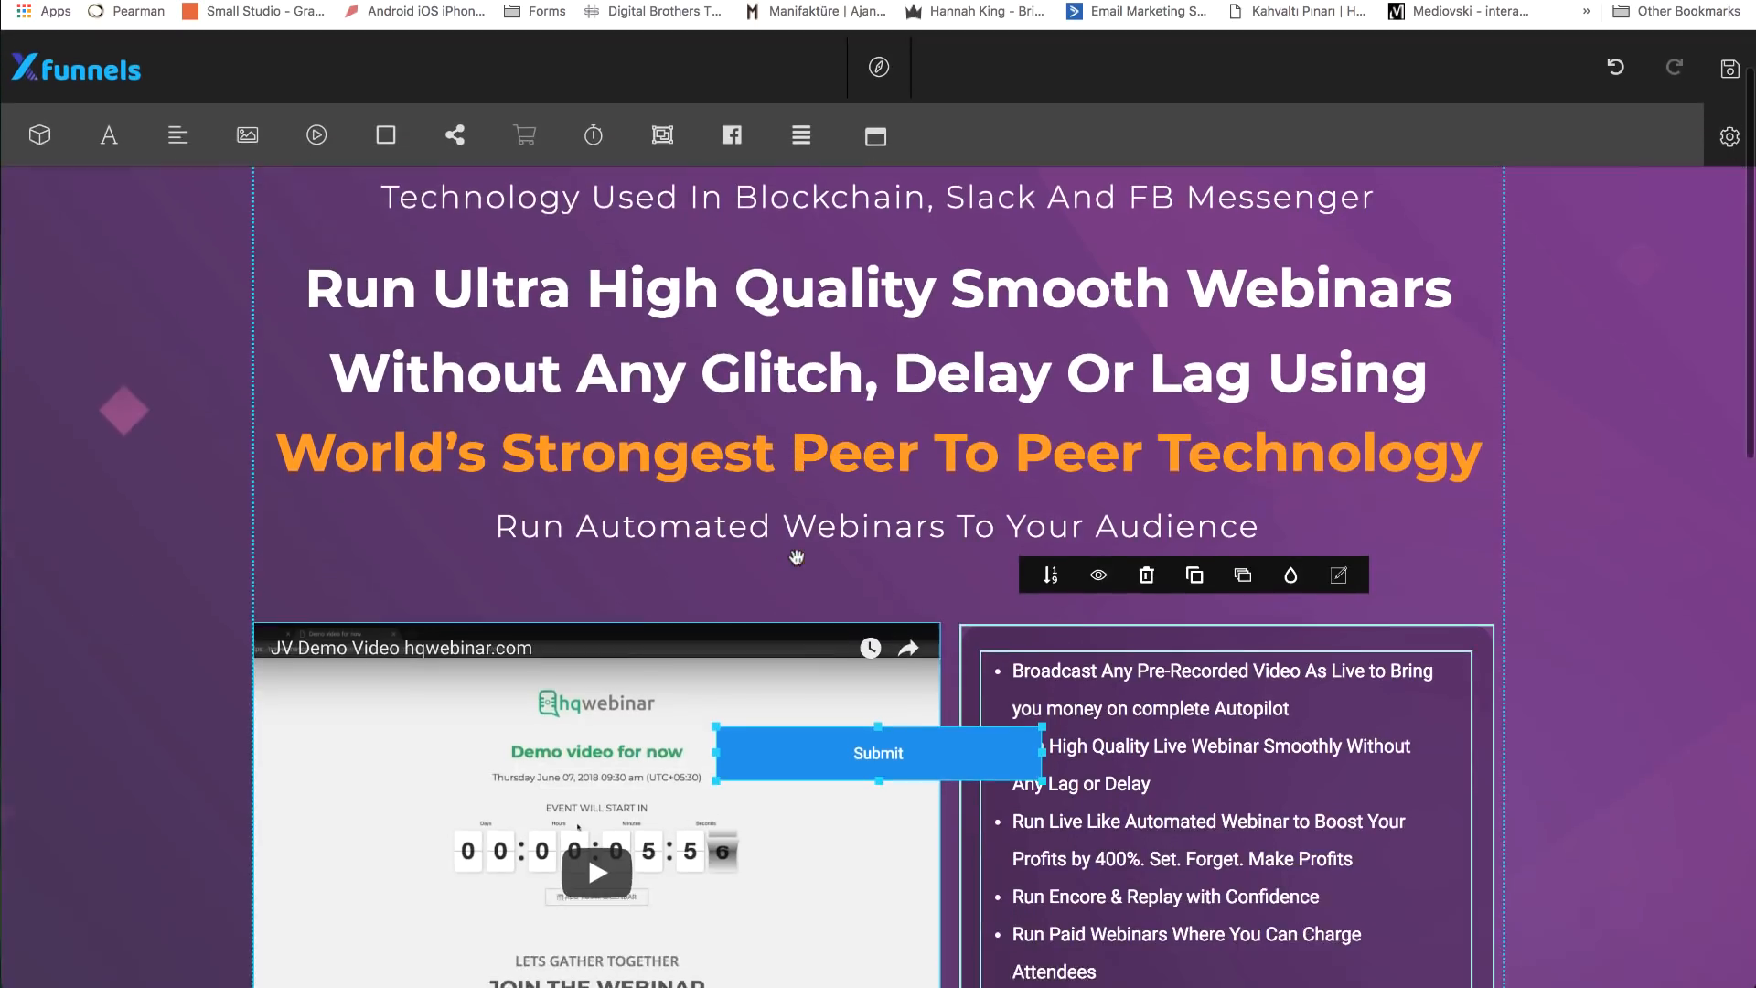
scroll(796, 557, down, 6)
scroll(796, 557, down, 1)
drag(842, 340, 774, 798)
scroll(775, 800, down, 5)
drag(858, 510, 927, 496)
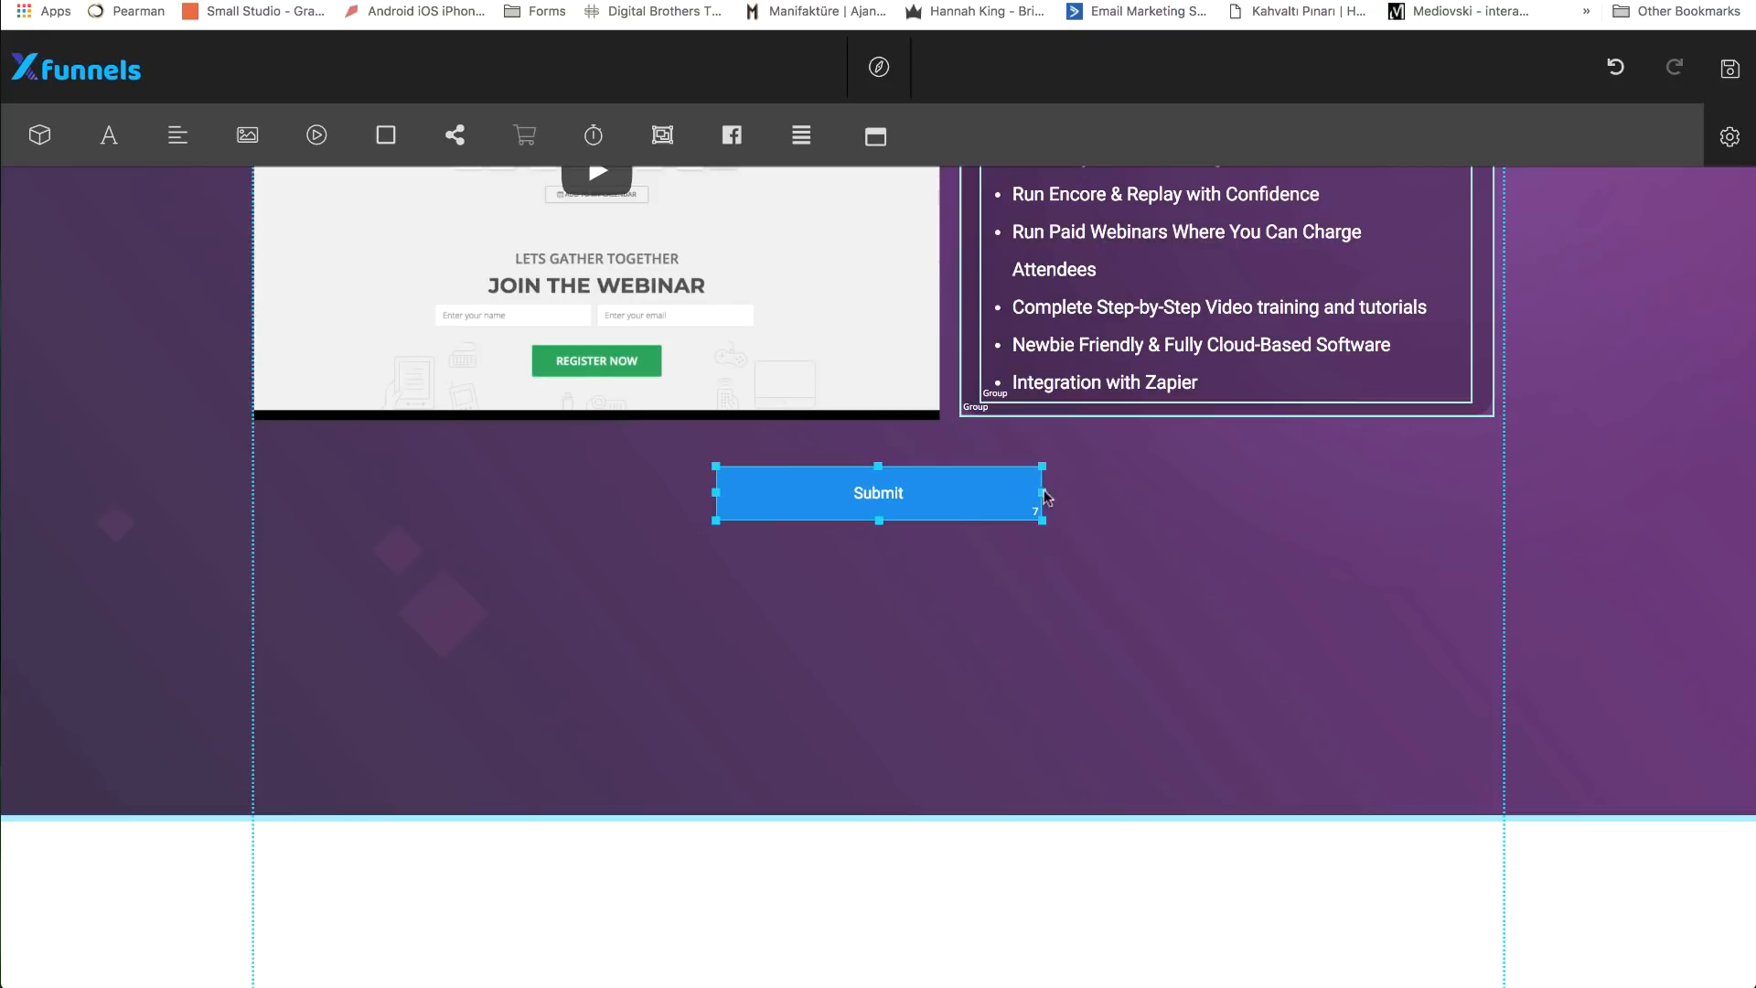
- Widen the Submit button on both sides, increase its height and keep it centred below the video and bullet box
drag(1044, 494, 1296, 478)
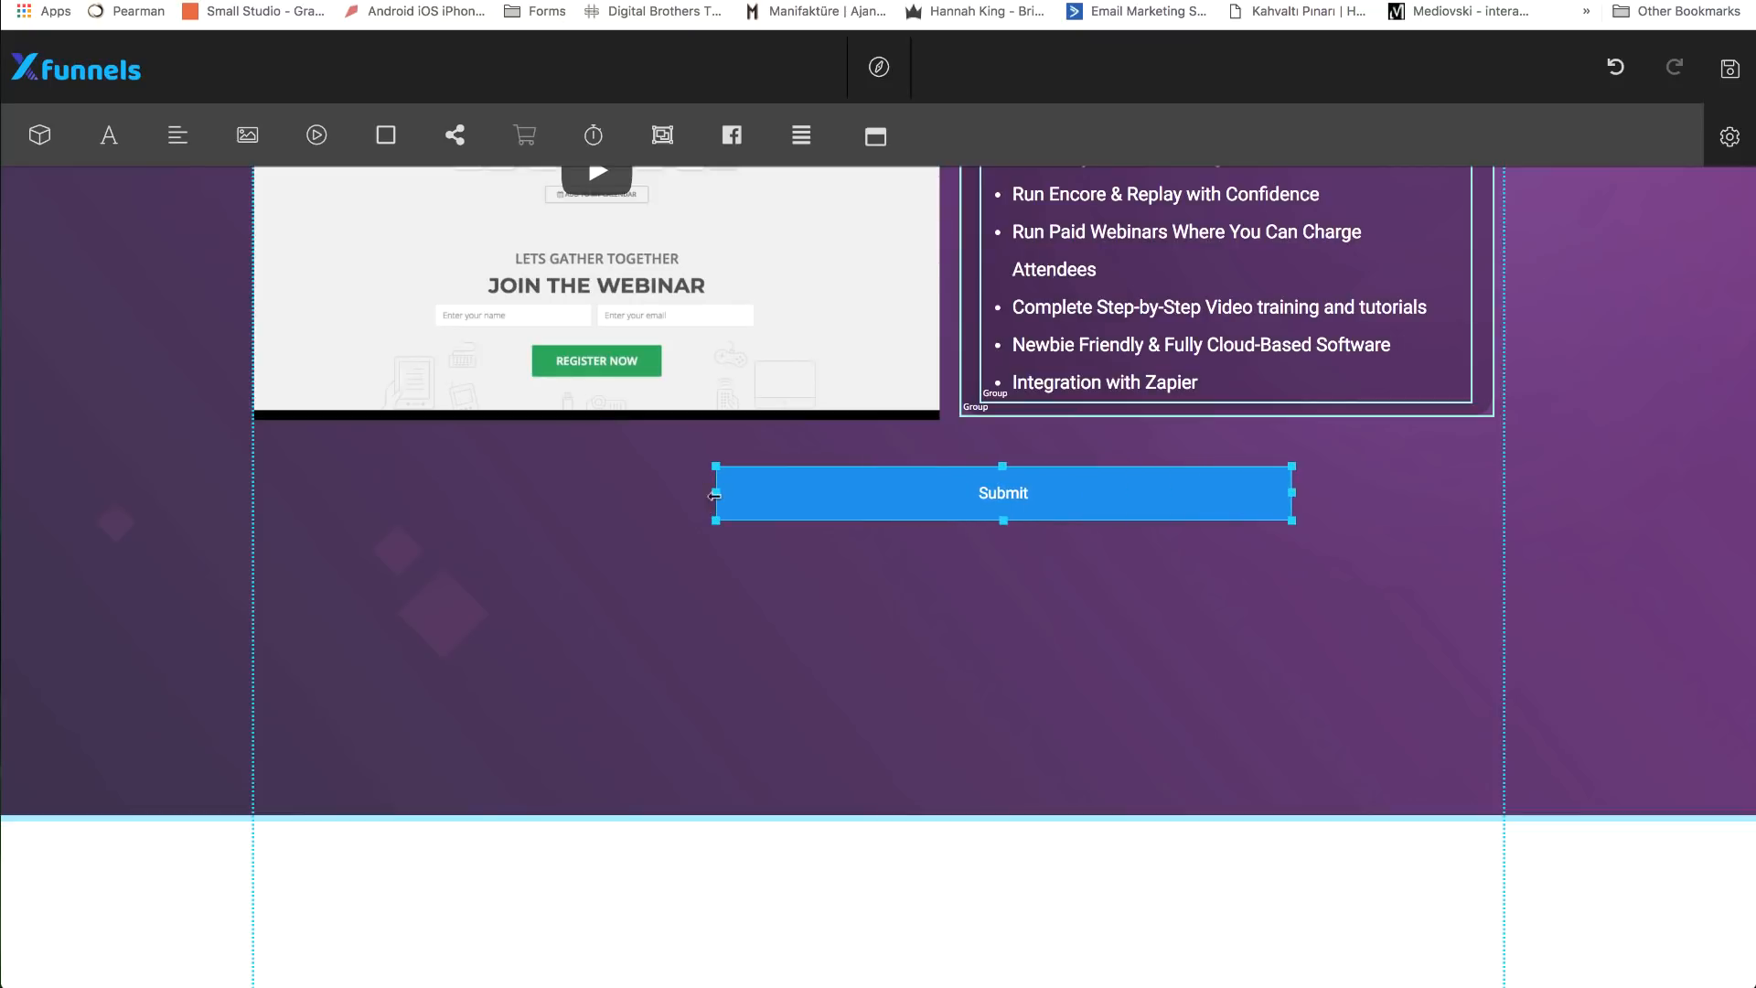
drag(688, 492, 510, 494)
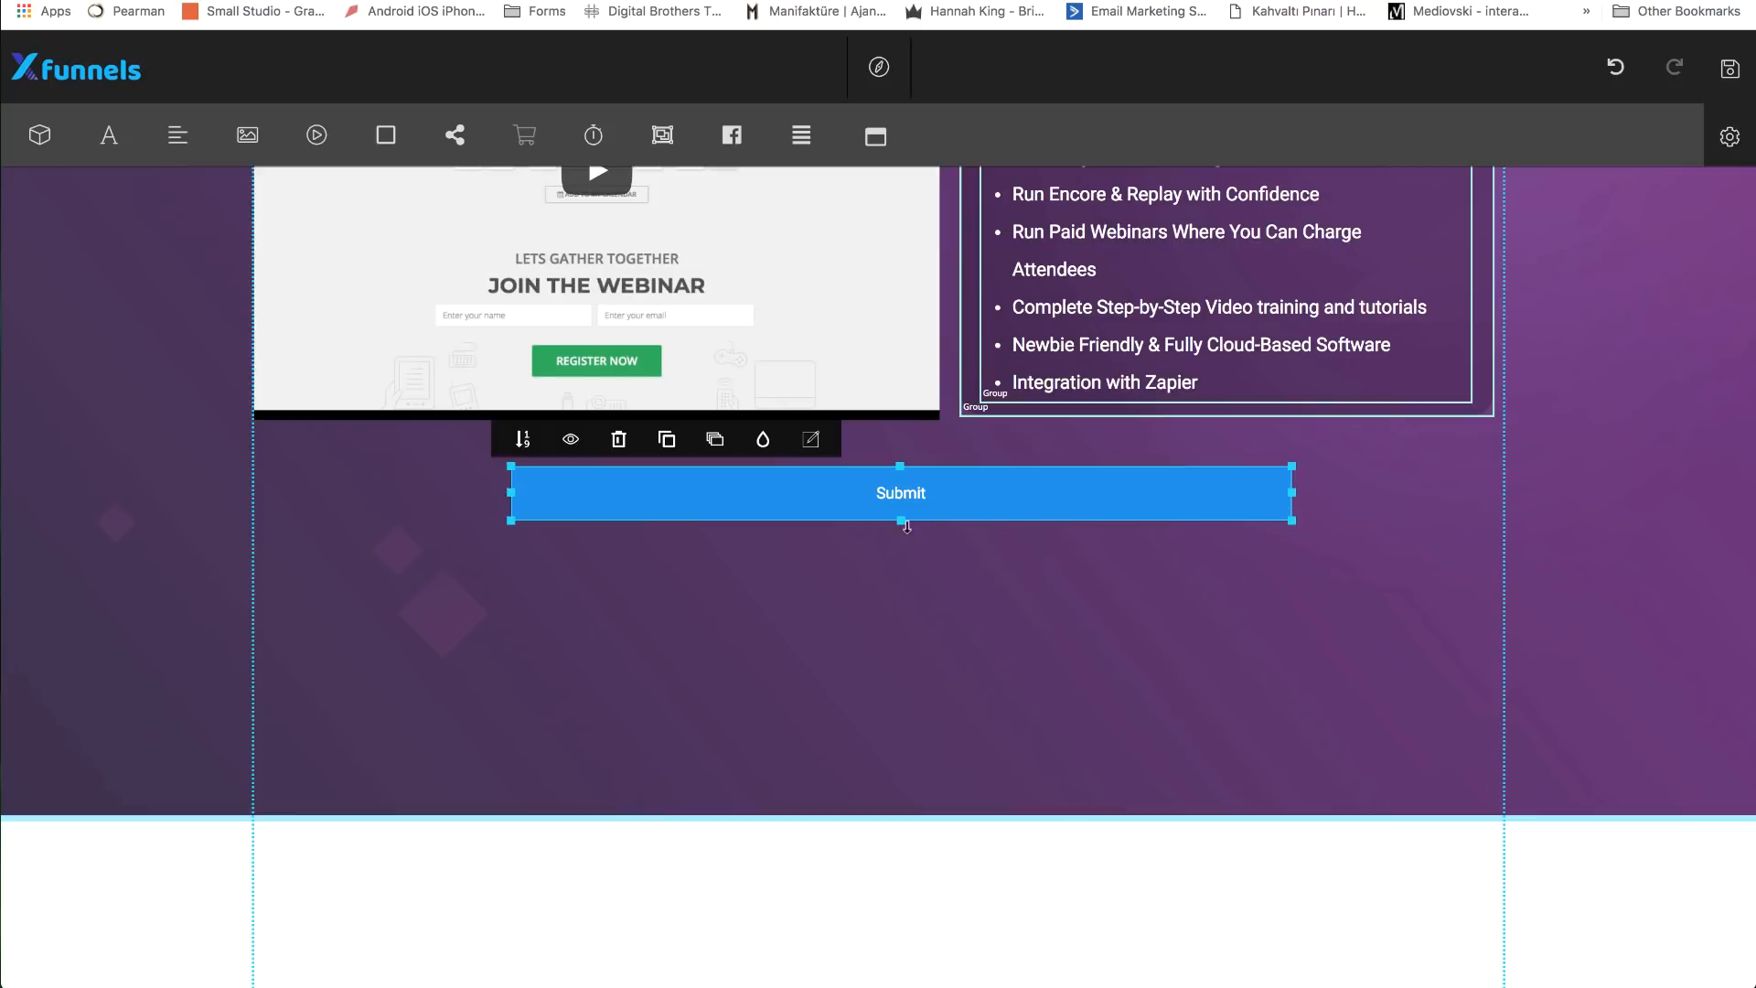
drag(954, 489, 882, 562)
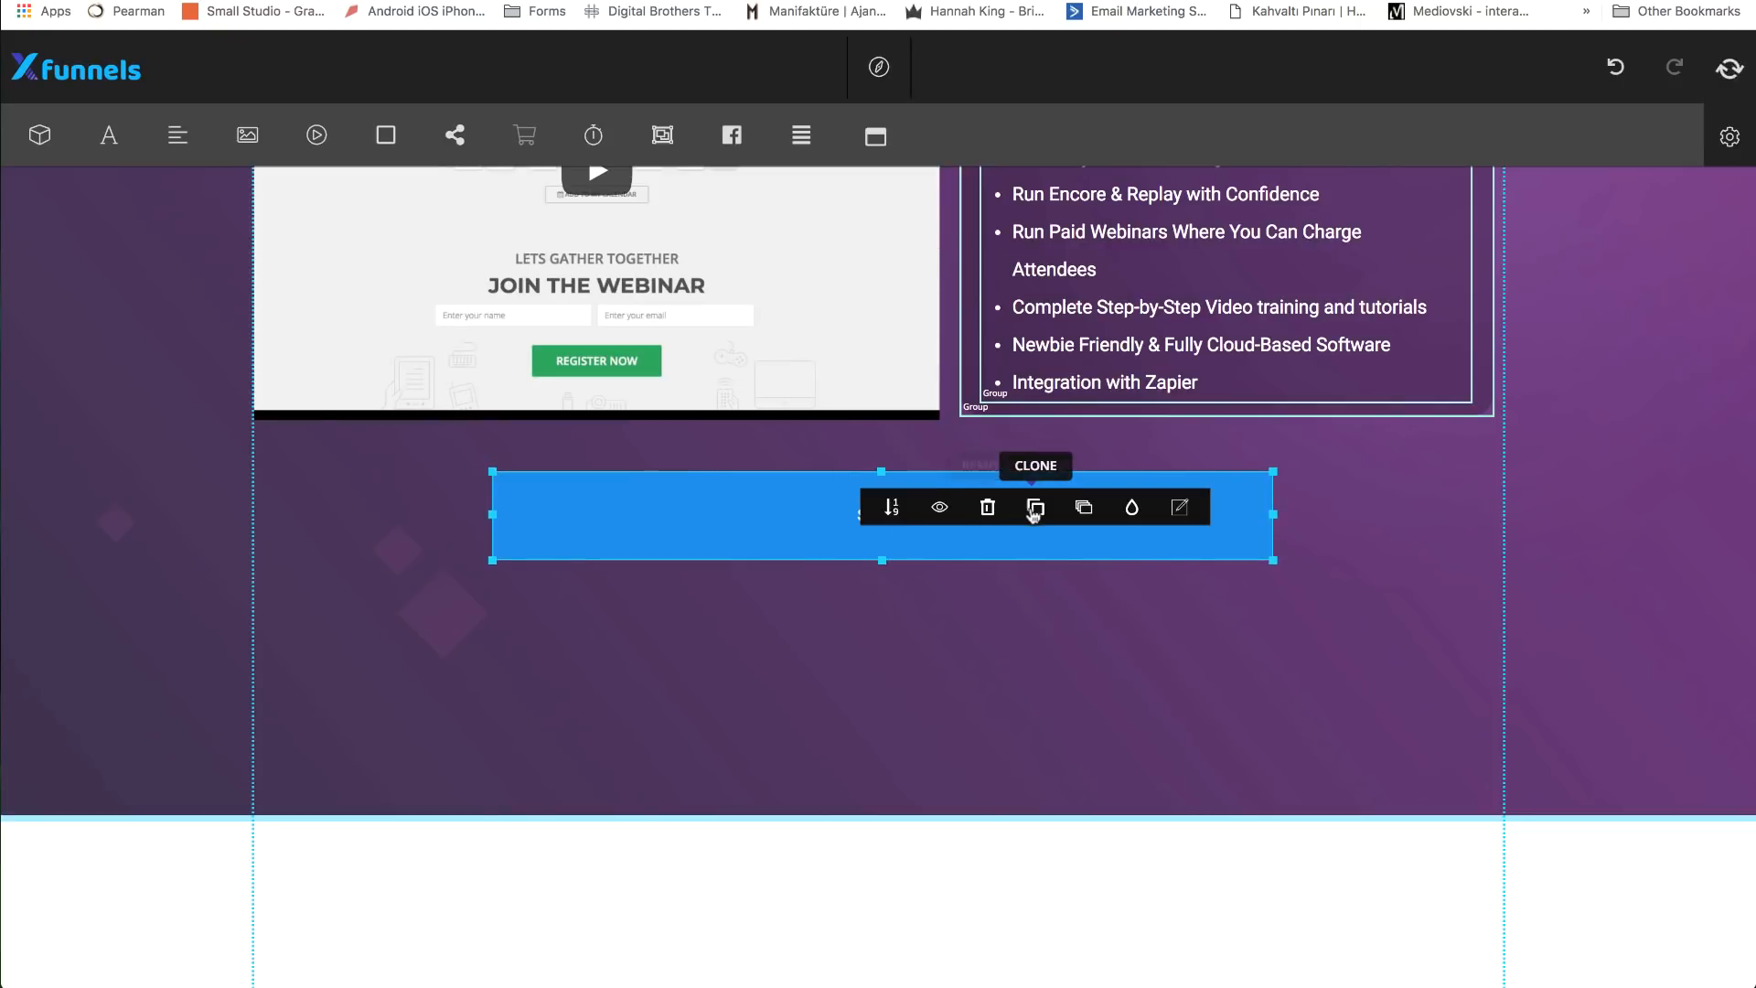
- Apply the 3D and Pill effects to the Submit button's style
click(1134, 508)
scroll(82, 640, down, 3)
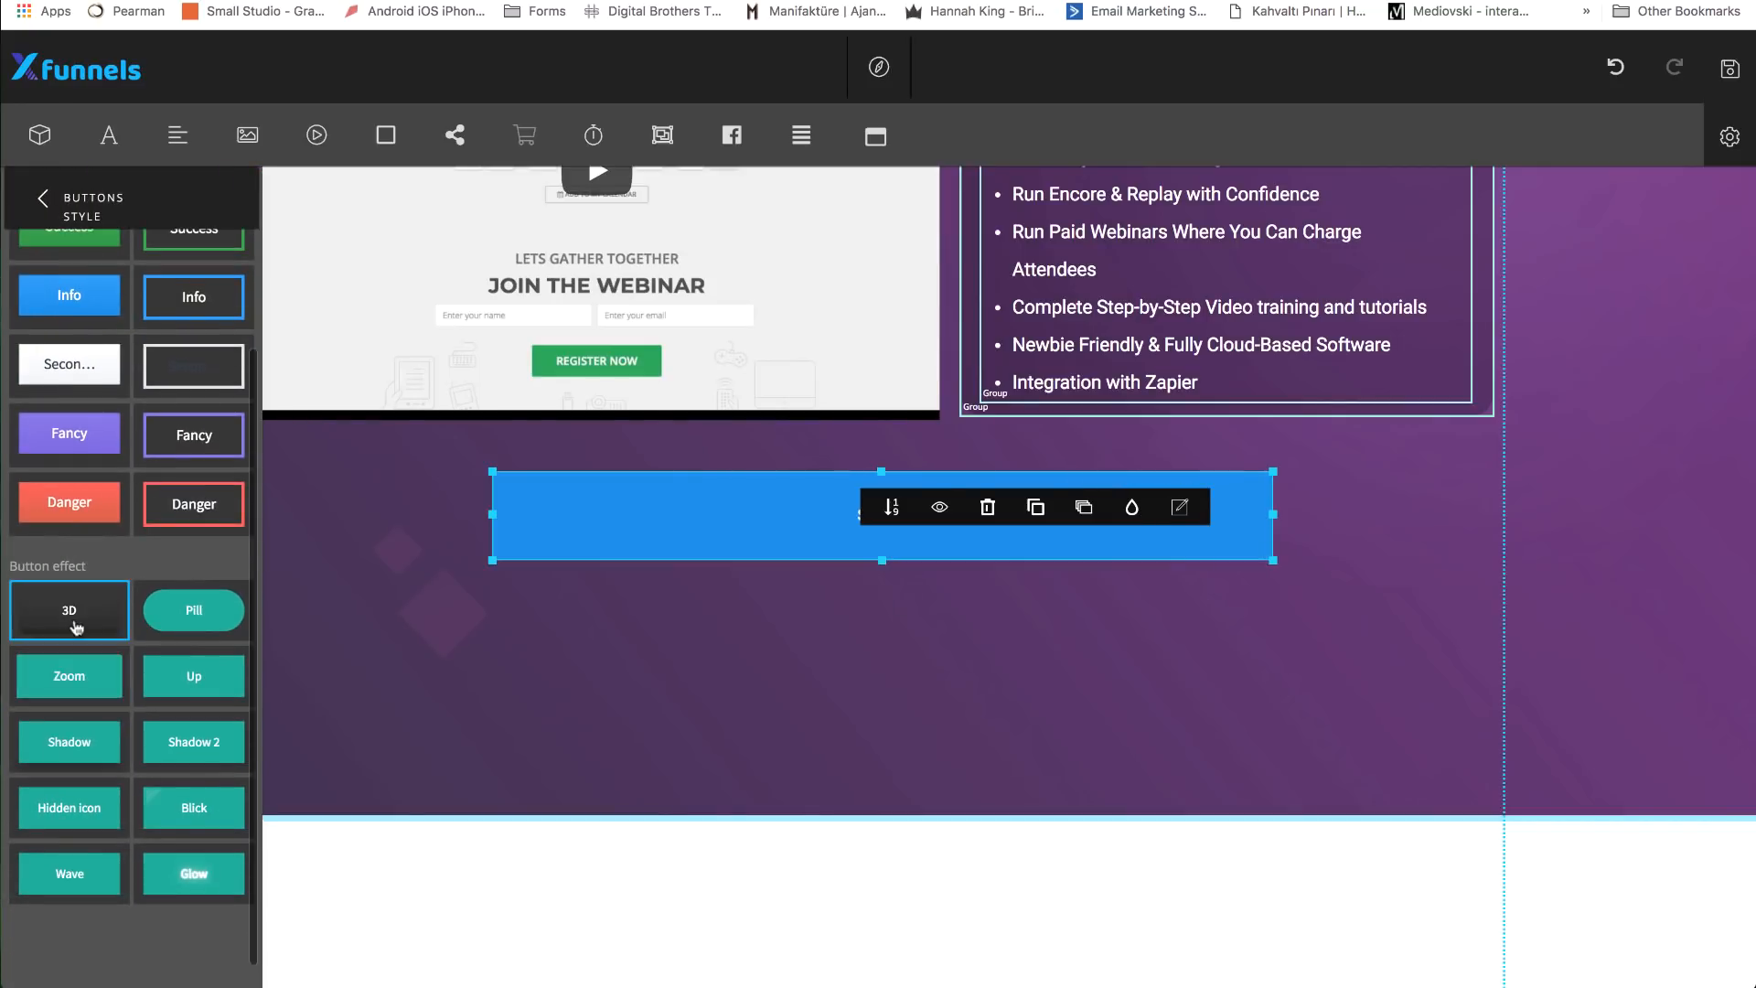
click(77, 628)
click(176, 615)
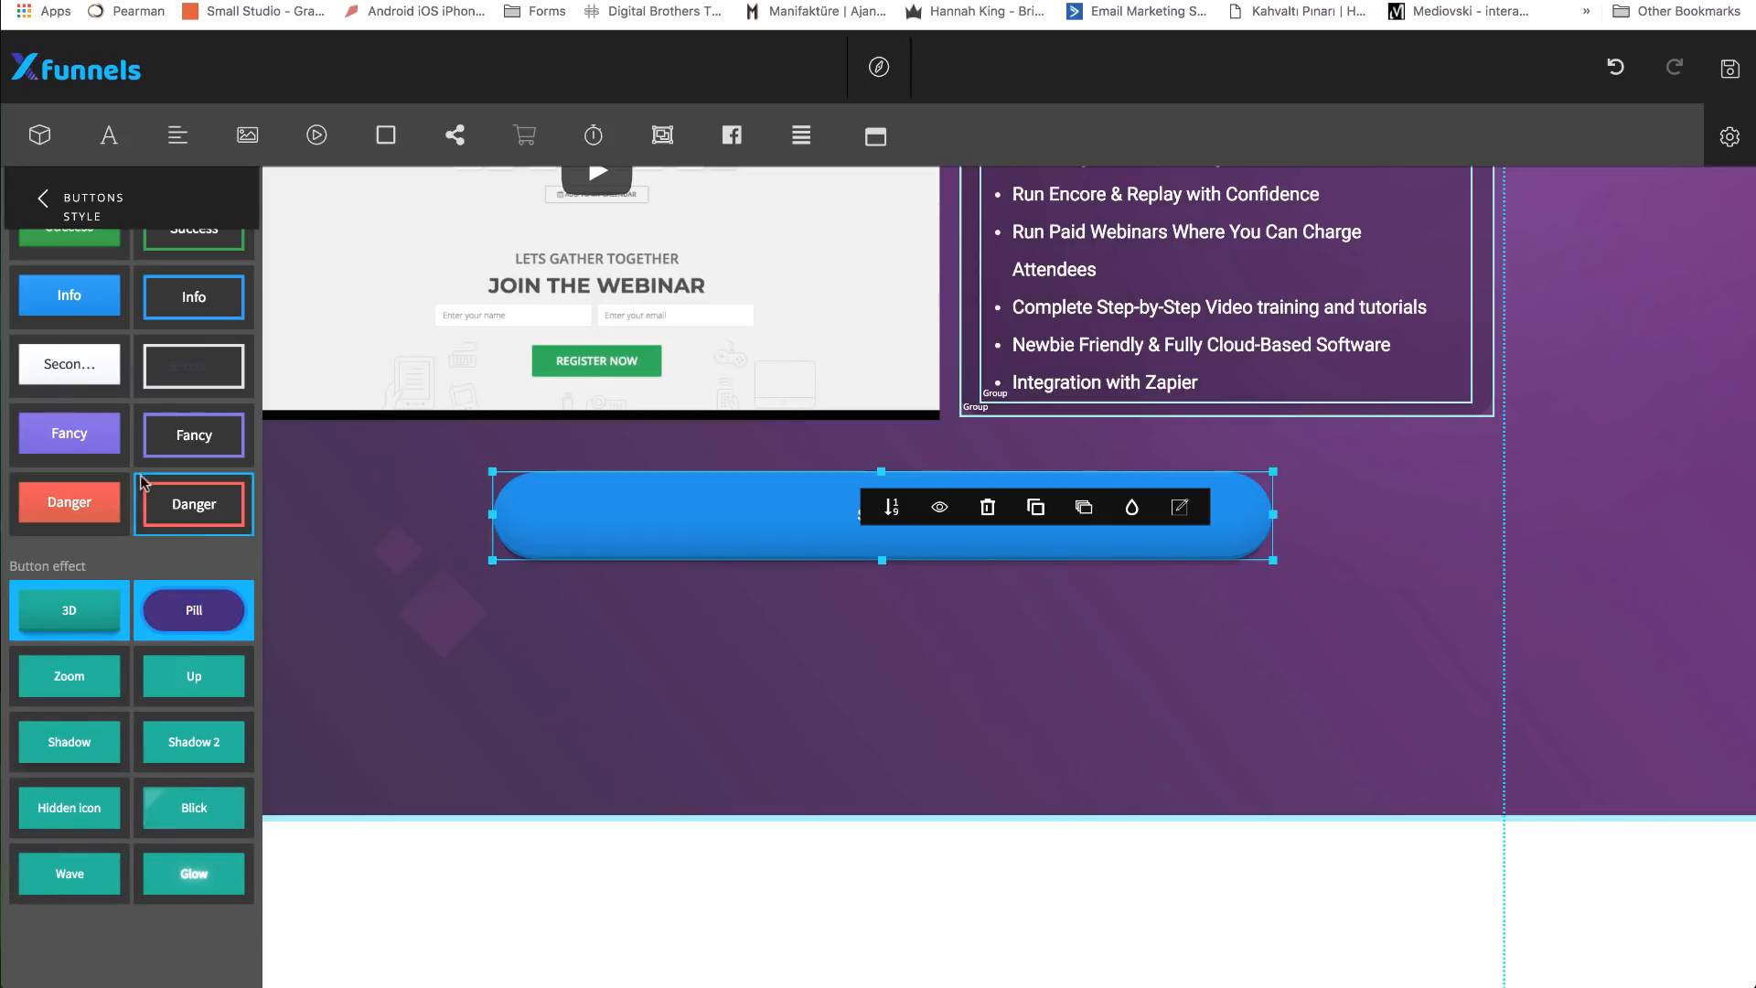
- Try the Shadow 2 effect on the Submit button and remove it again
scroll(139, 470, up, 5)
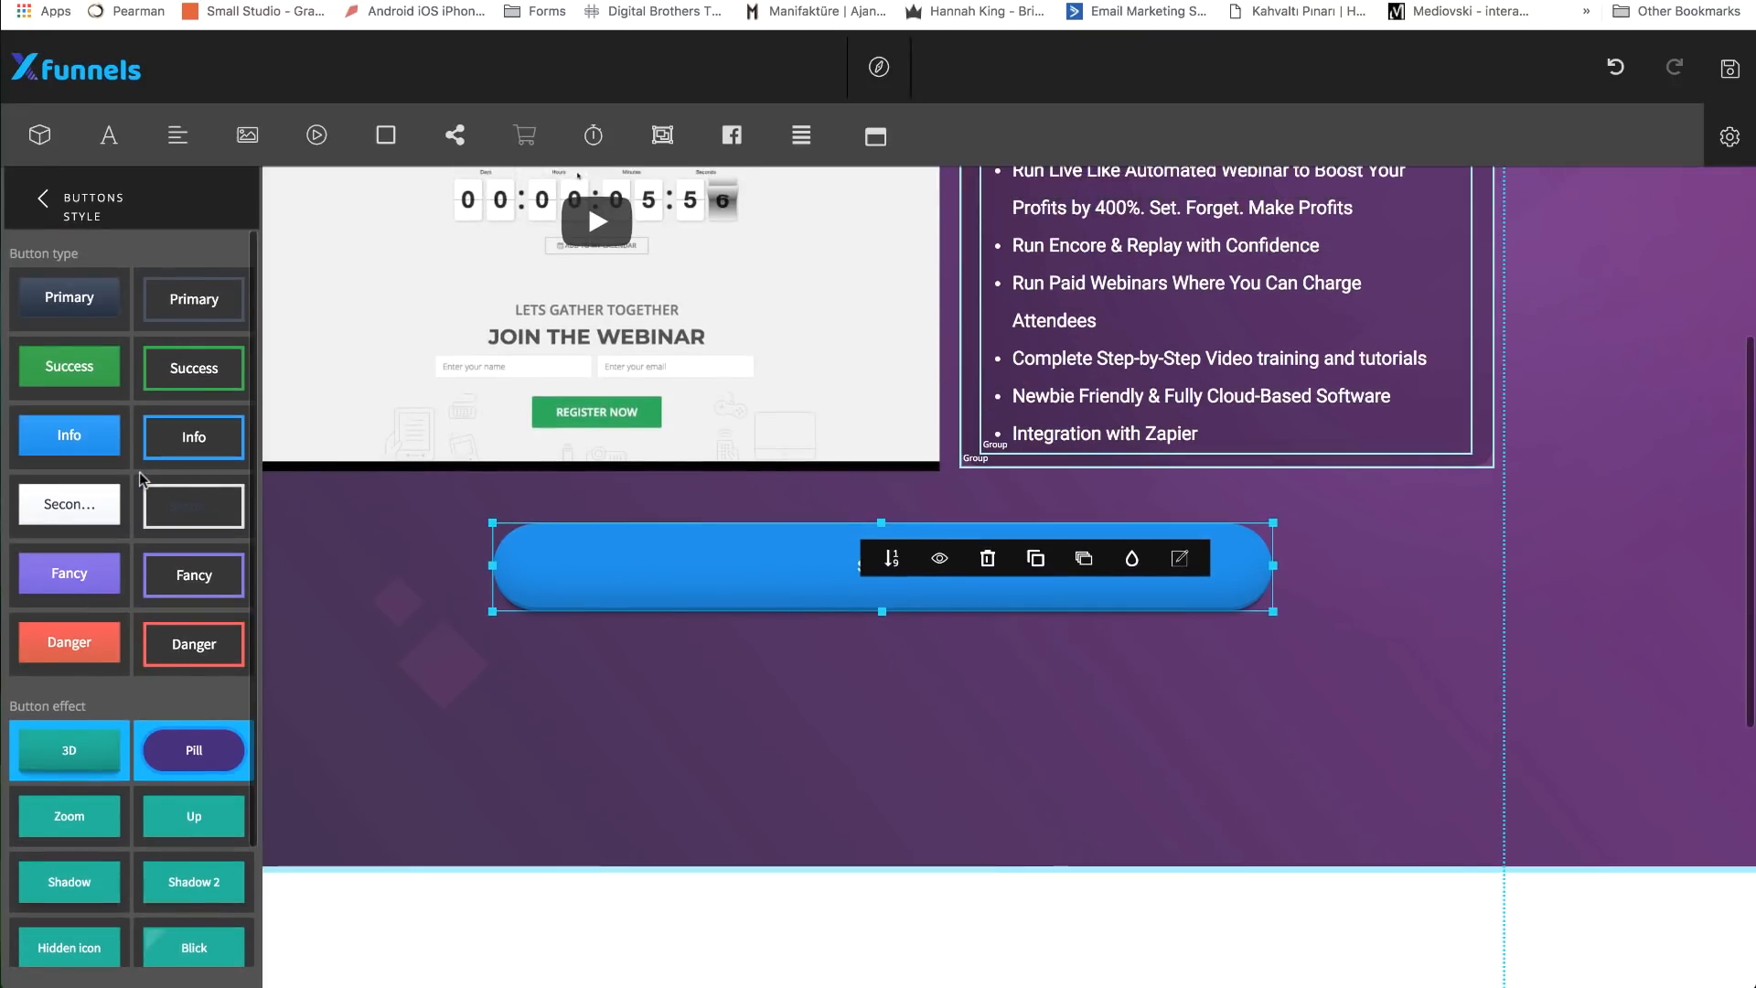
scroll(155, 640, down, 2)
click(183, 796)
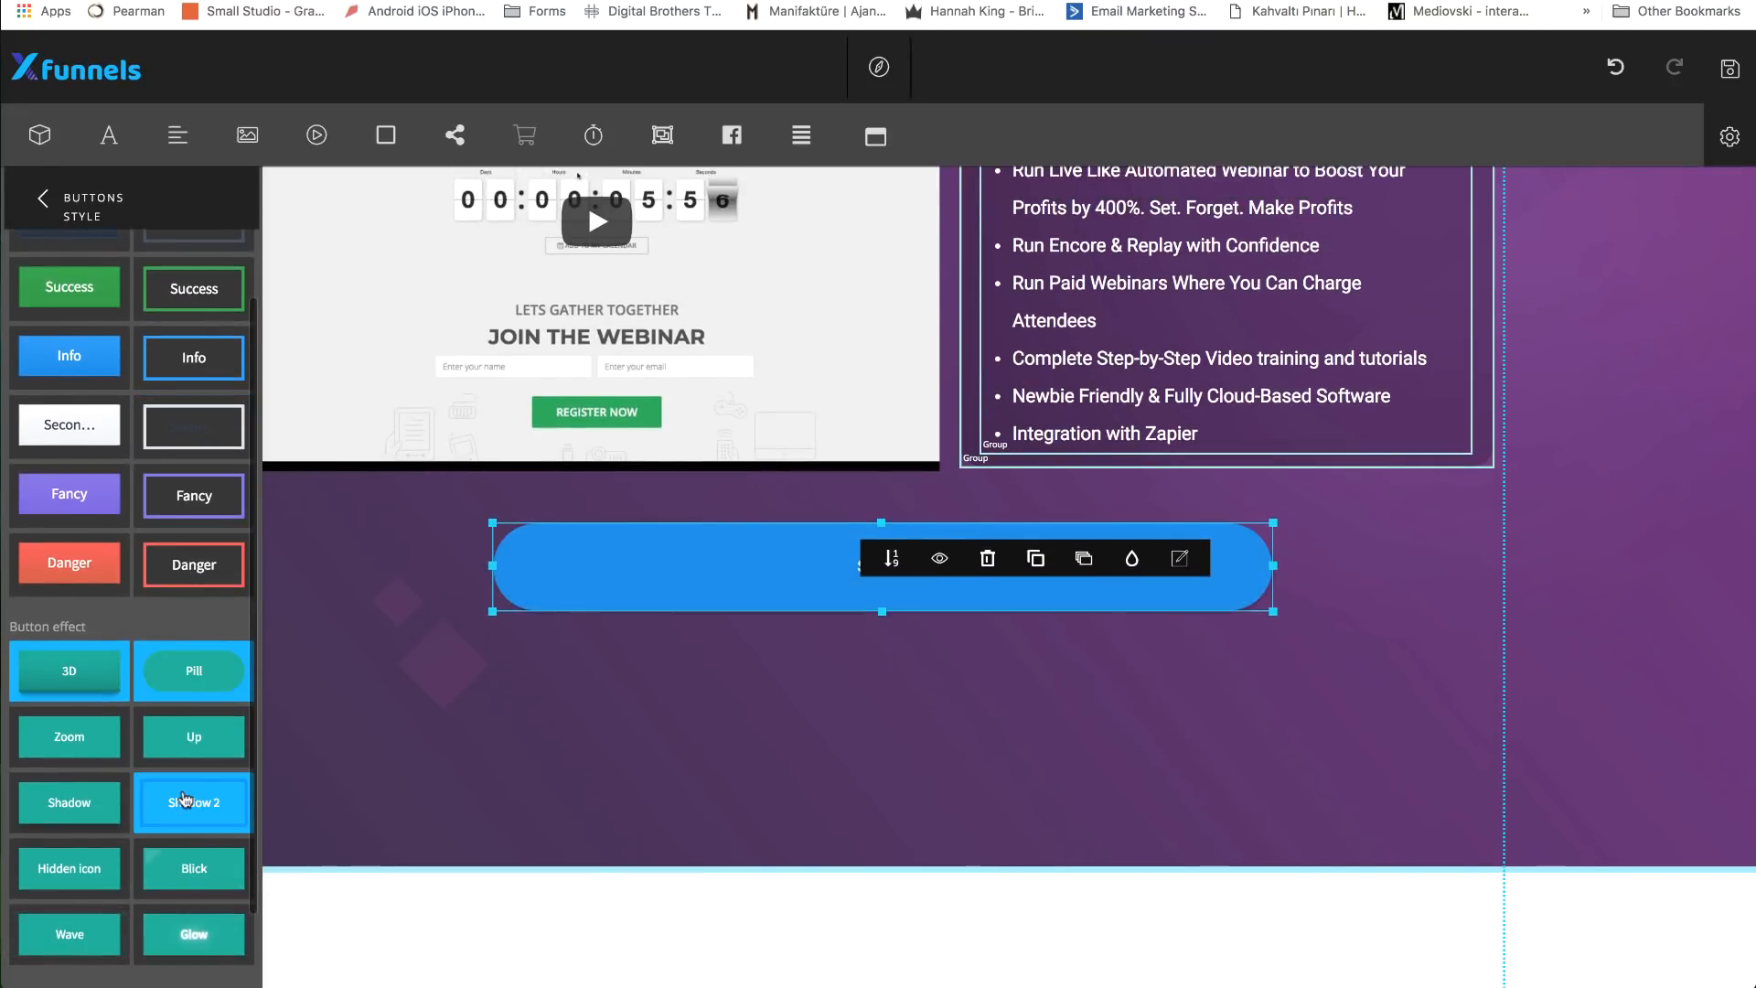
click(184, 798)
scroll(132, 311, up, 2)
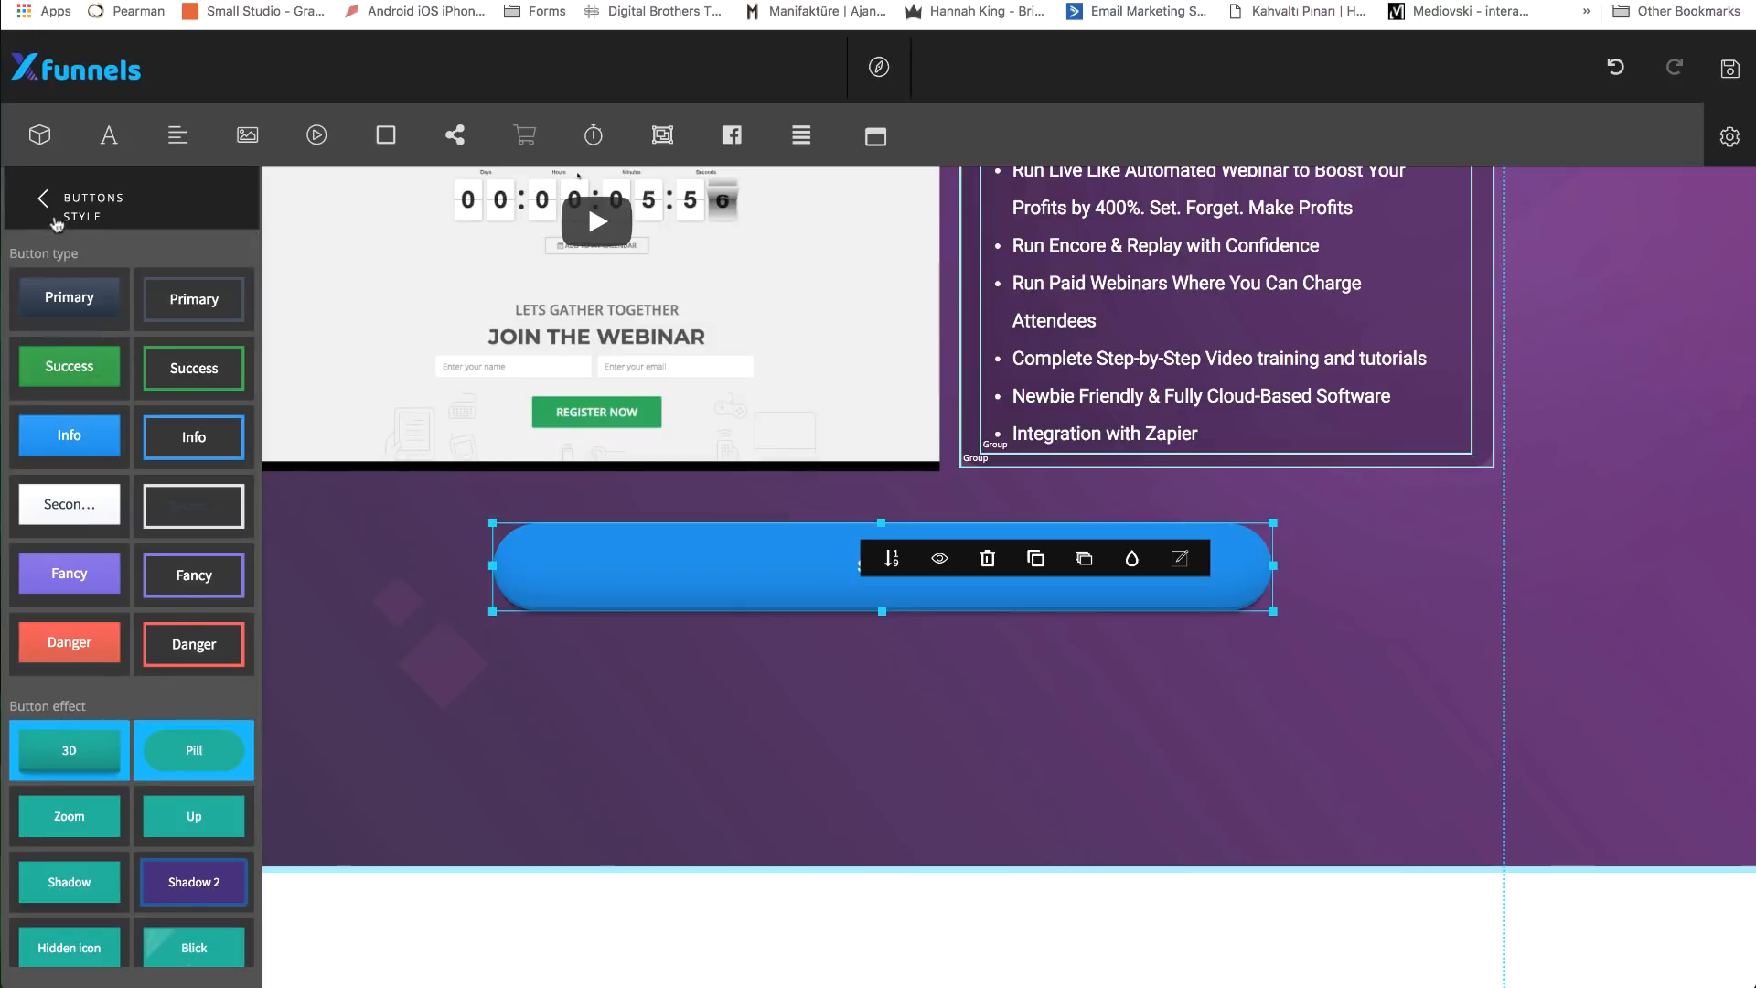
- Try the Button mode in the Submit button's input settings and set its mode to Link
click(1179, 557)
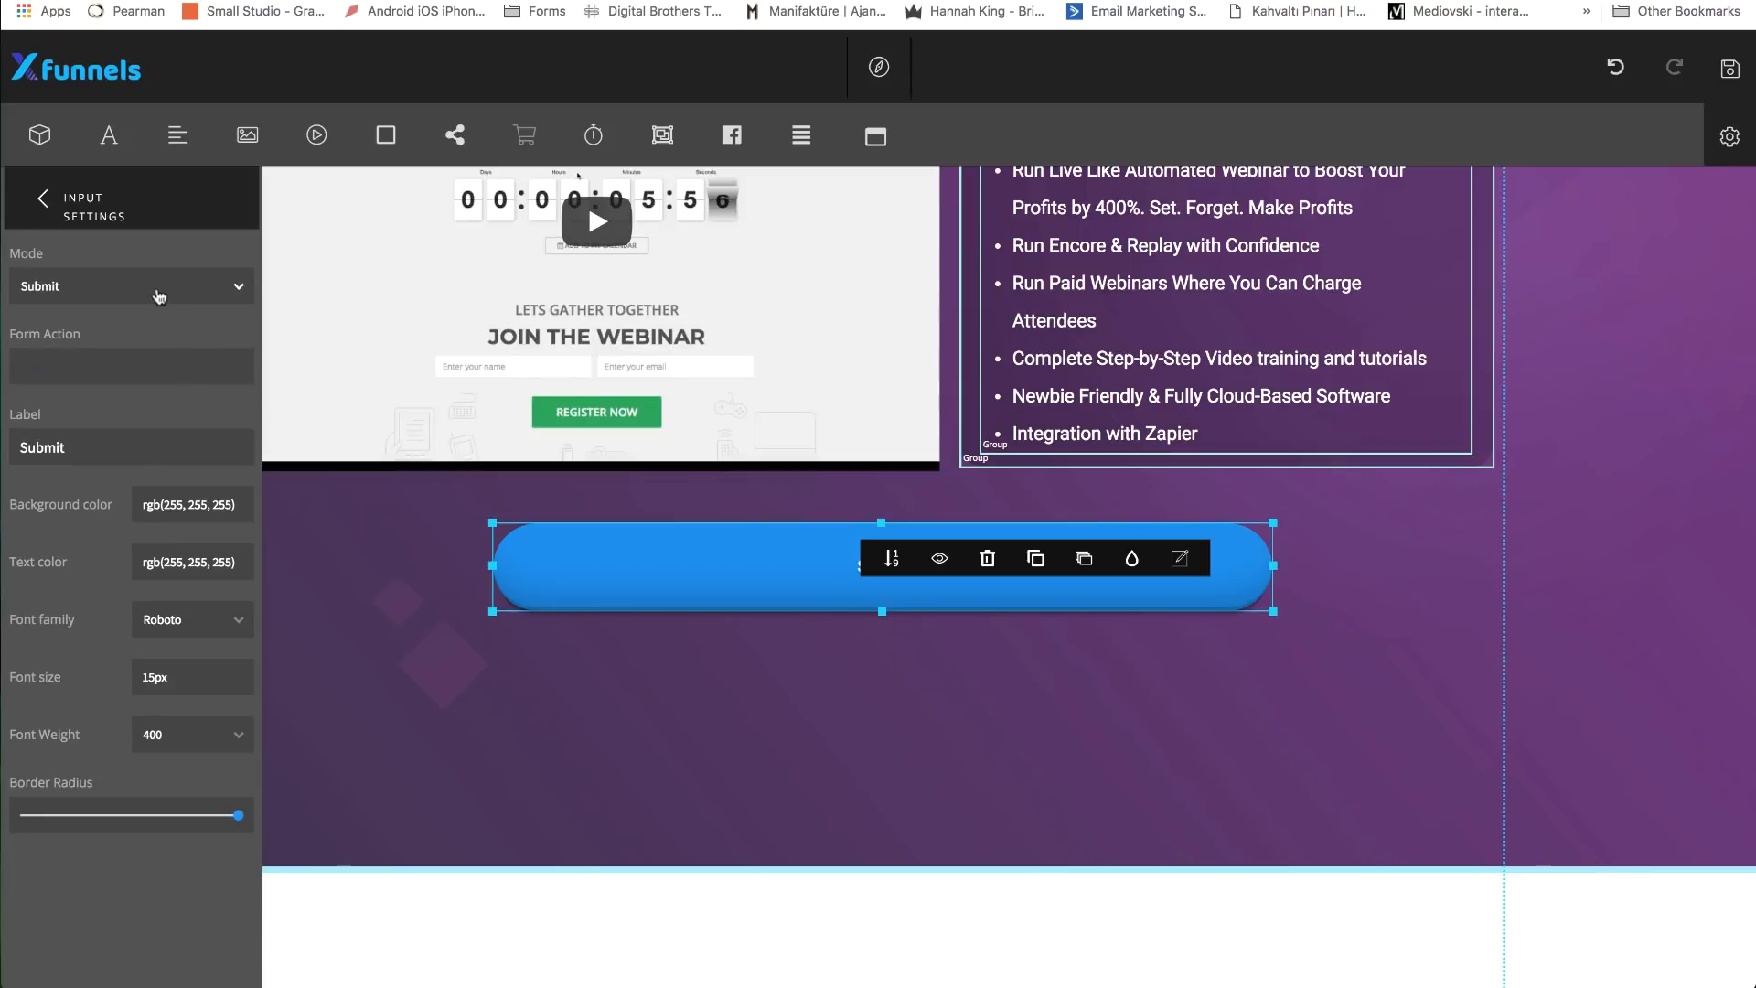
click(199, 285)
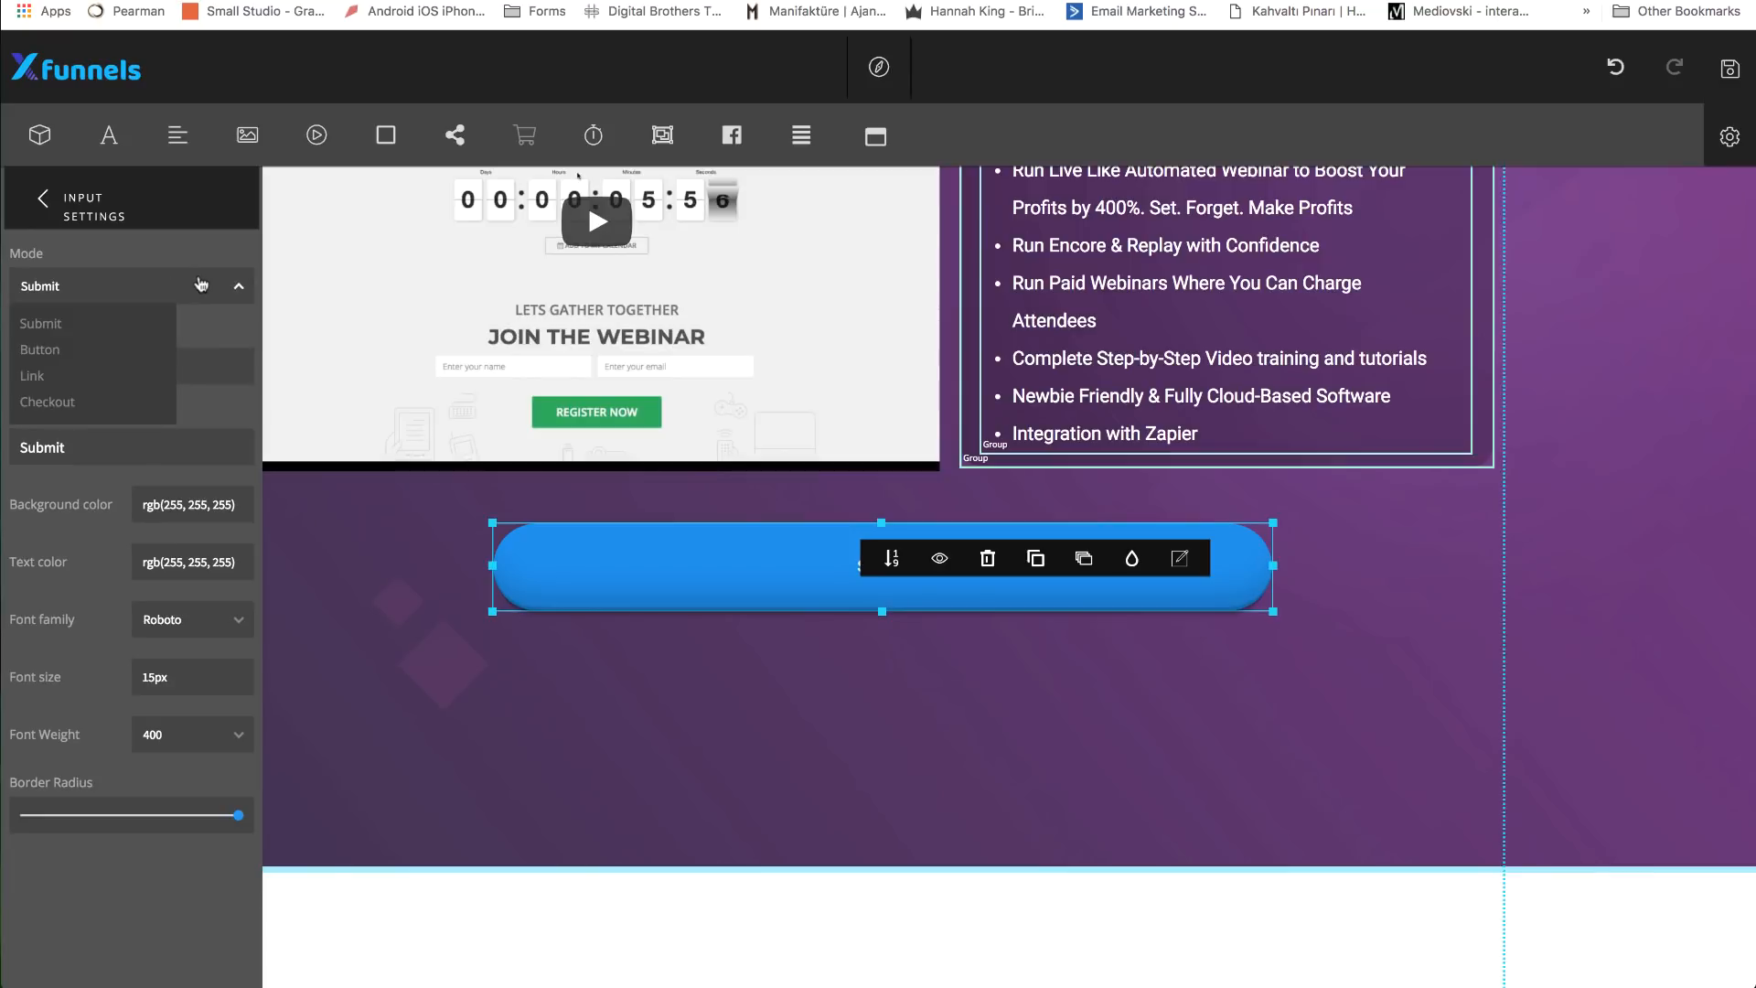
click(40, 350)
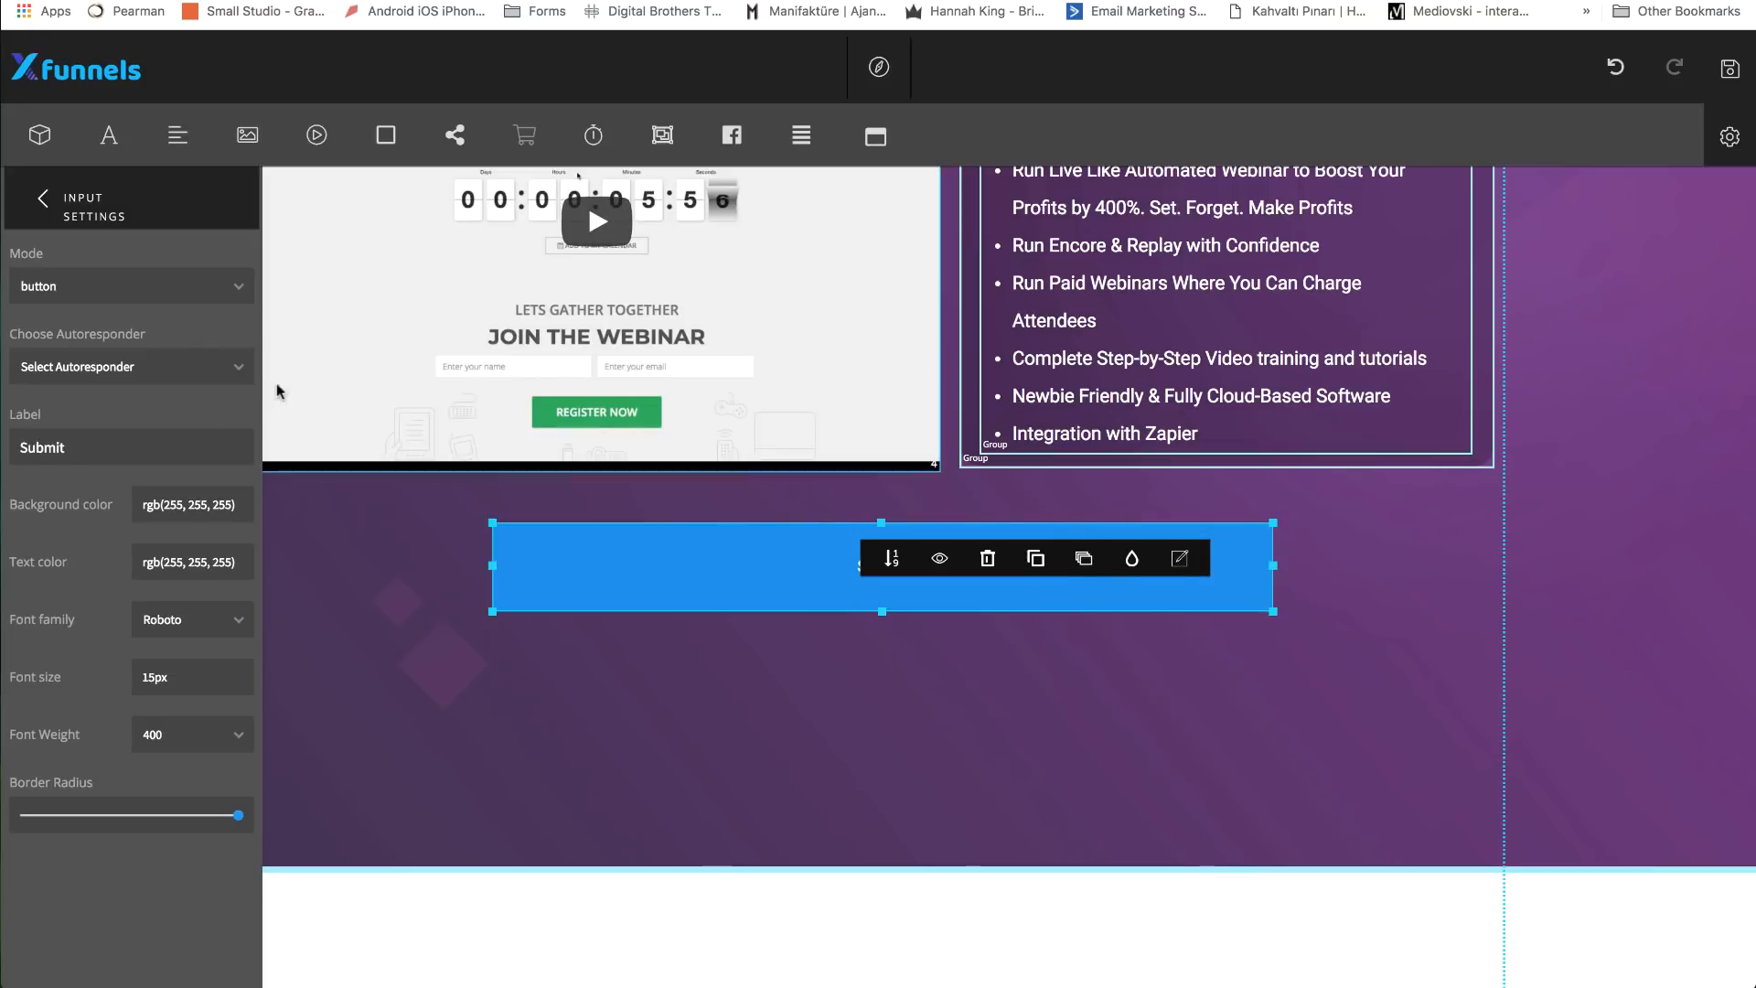
click(167, 288)
click(33, 376)
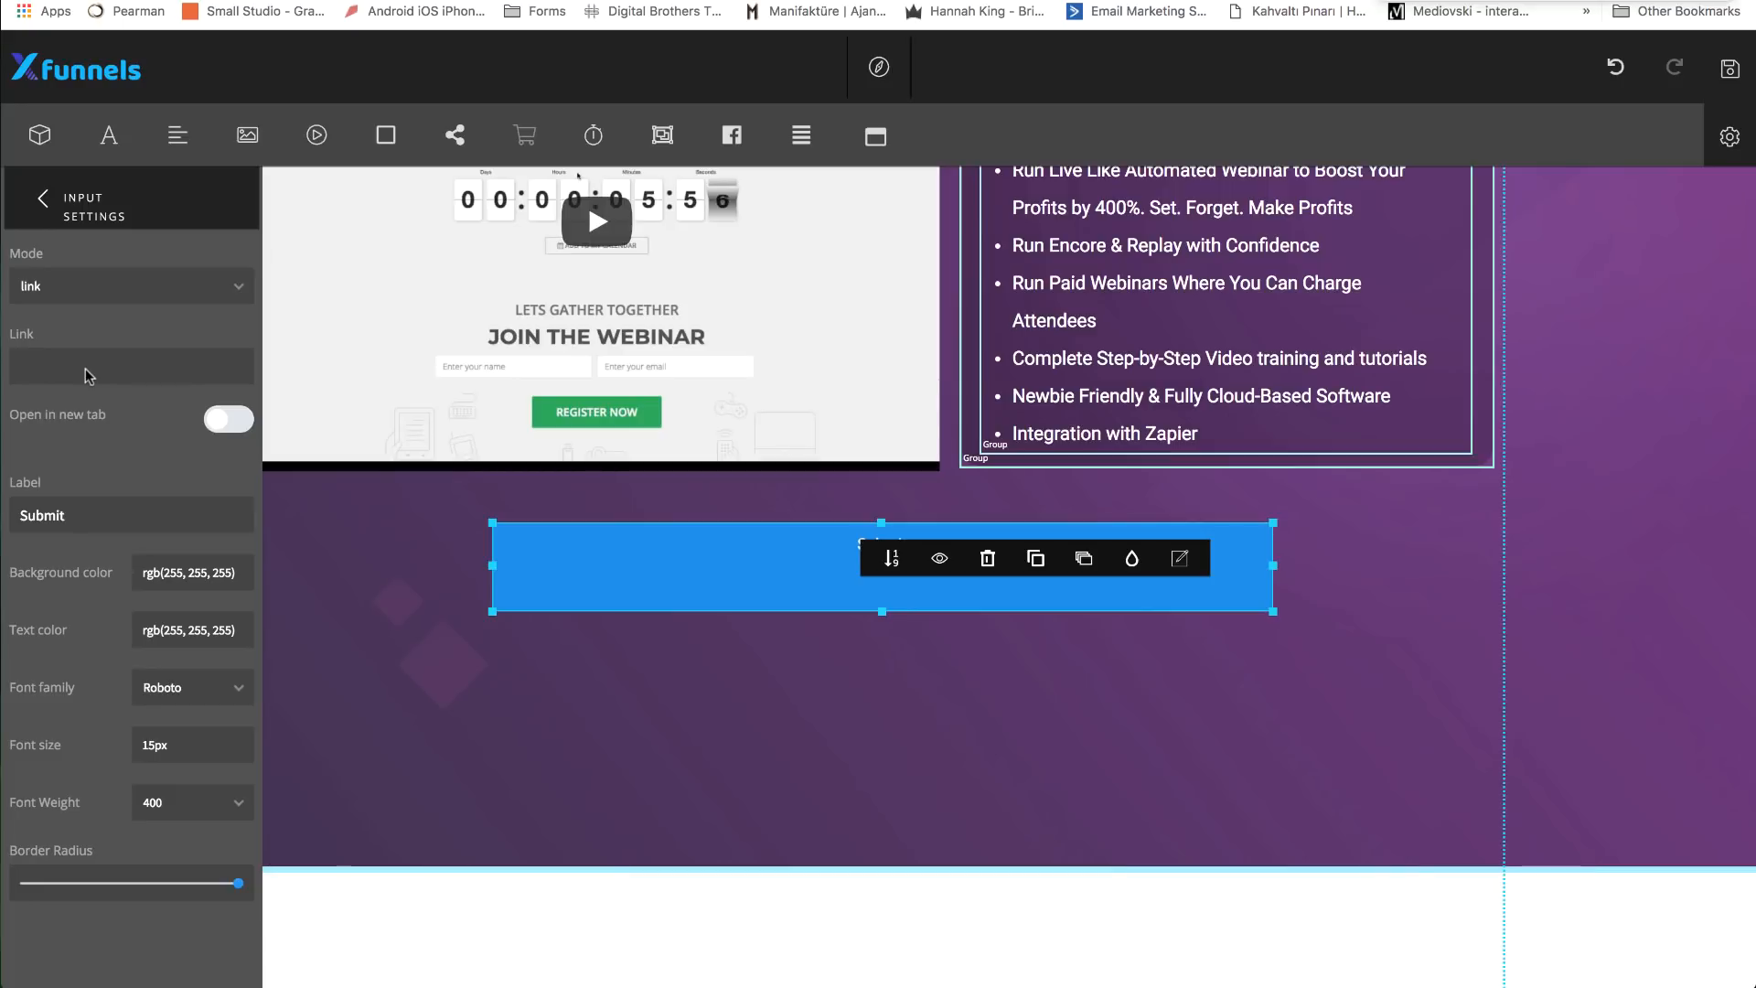
text(//)
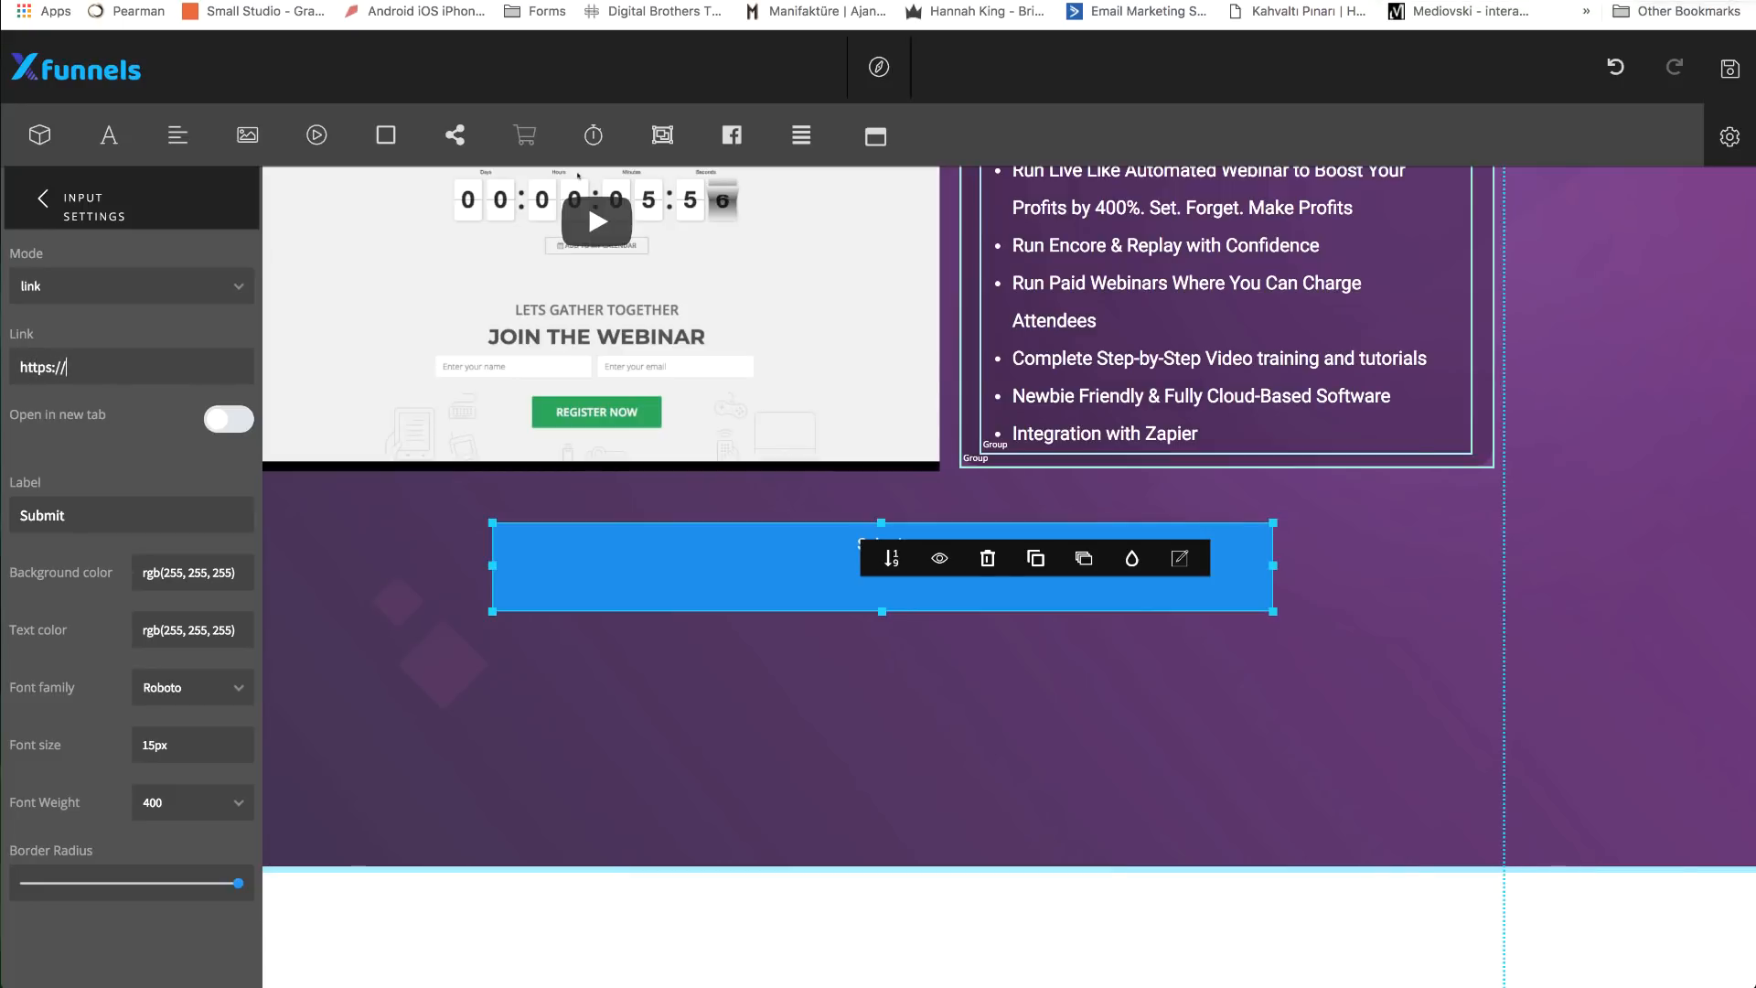
text(google.com)
click(226, 430)
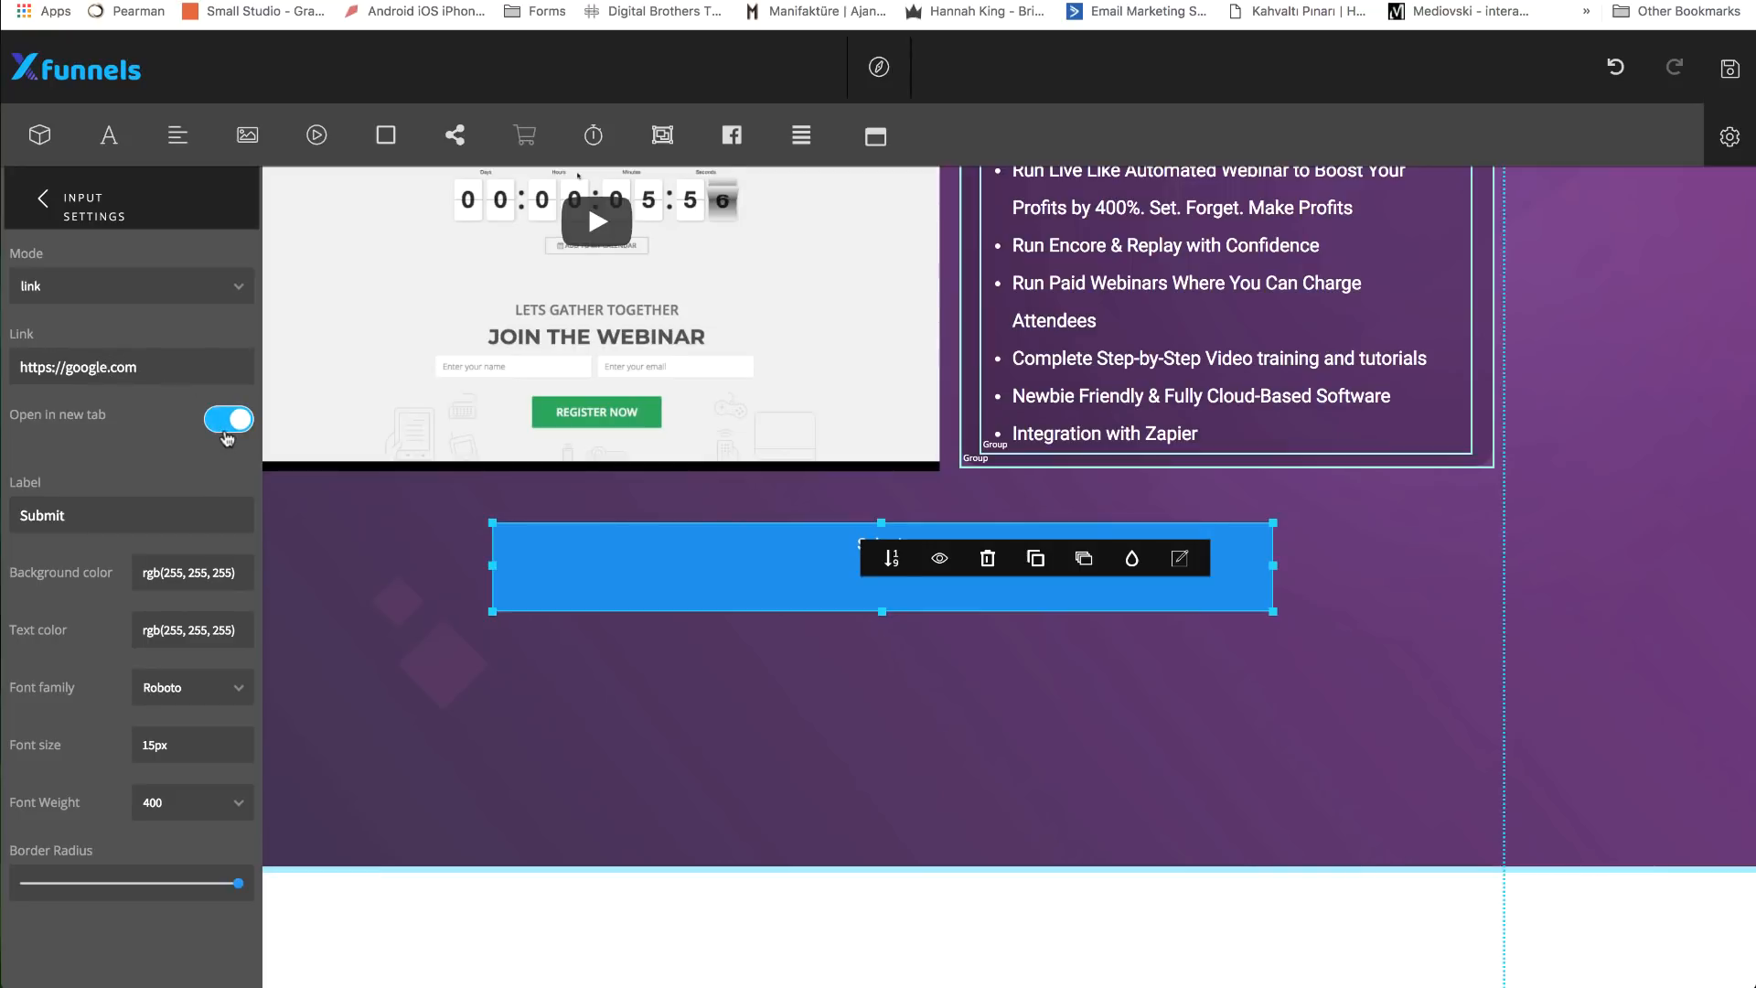
- Replace the button's Submit label with new text starting with "ge"
scroll(107, 475, down, 2)
double_click(103, 499)
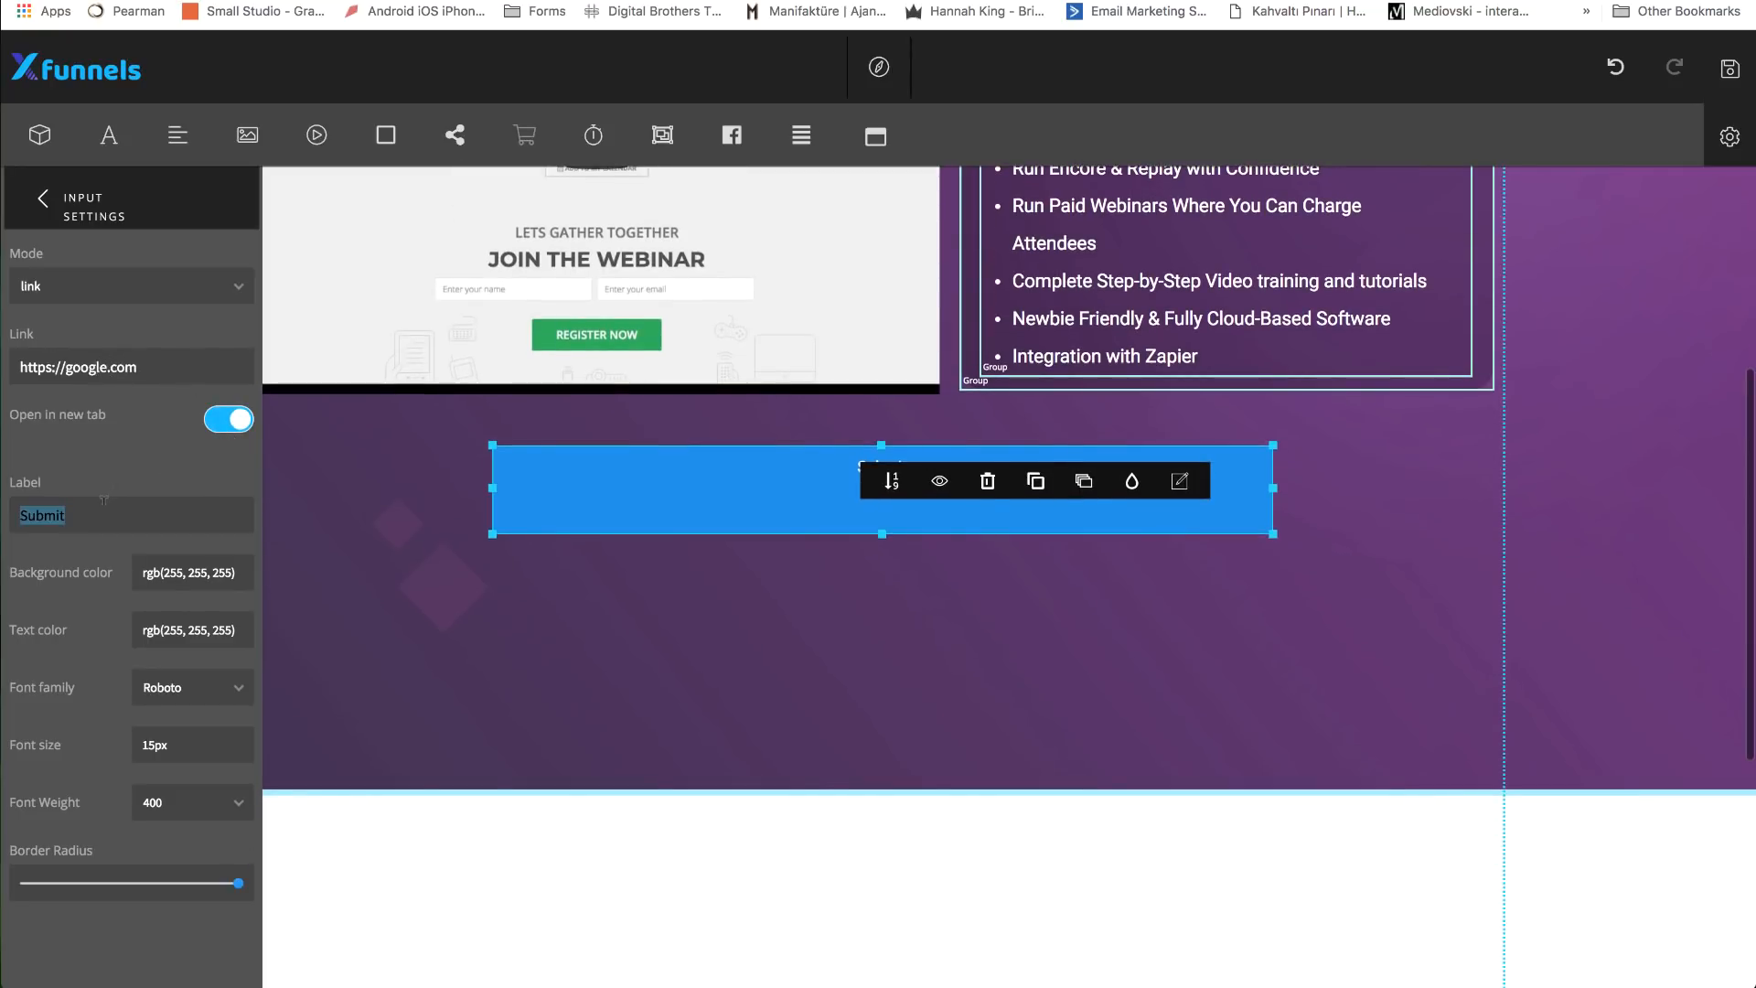
text(ge)
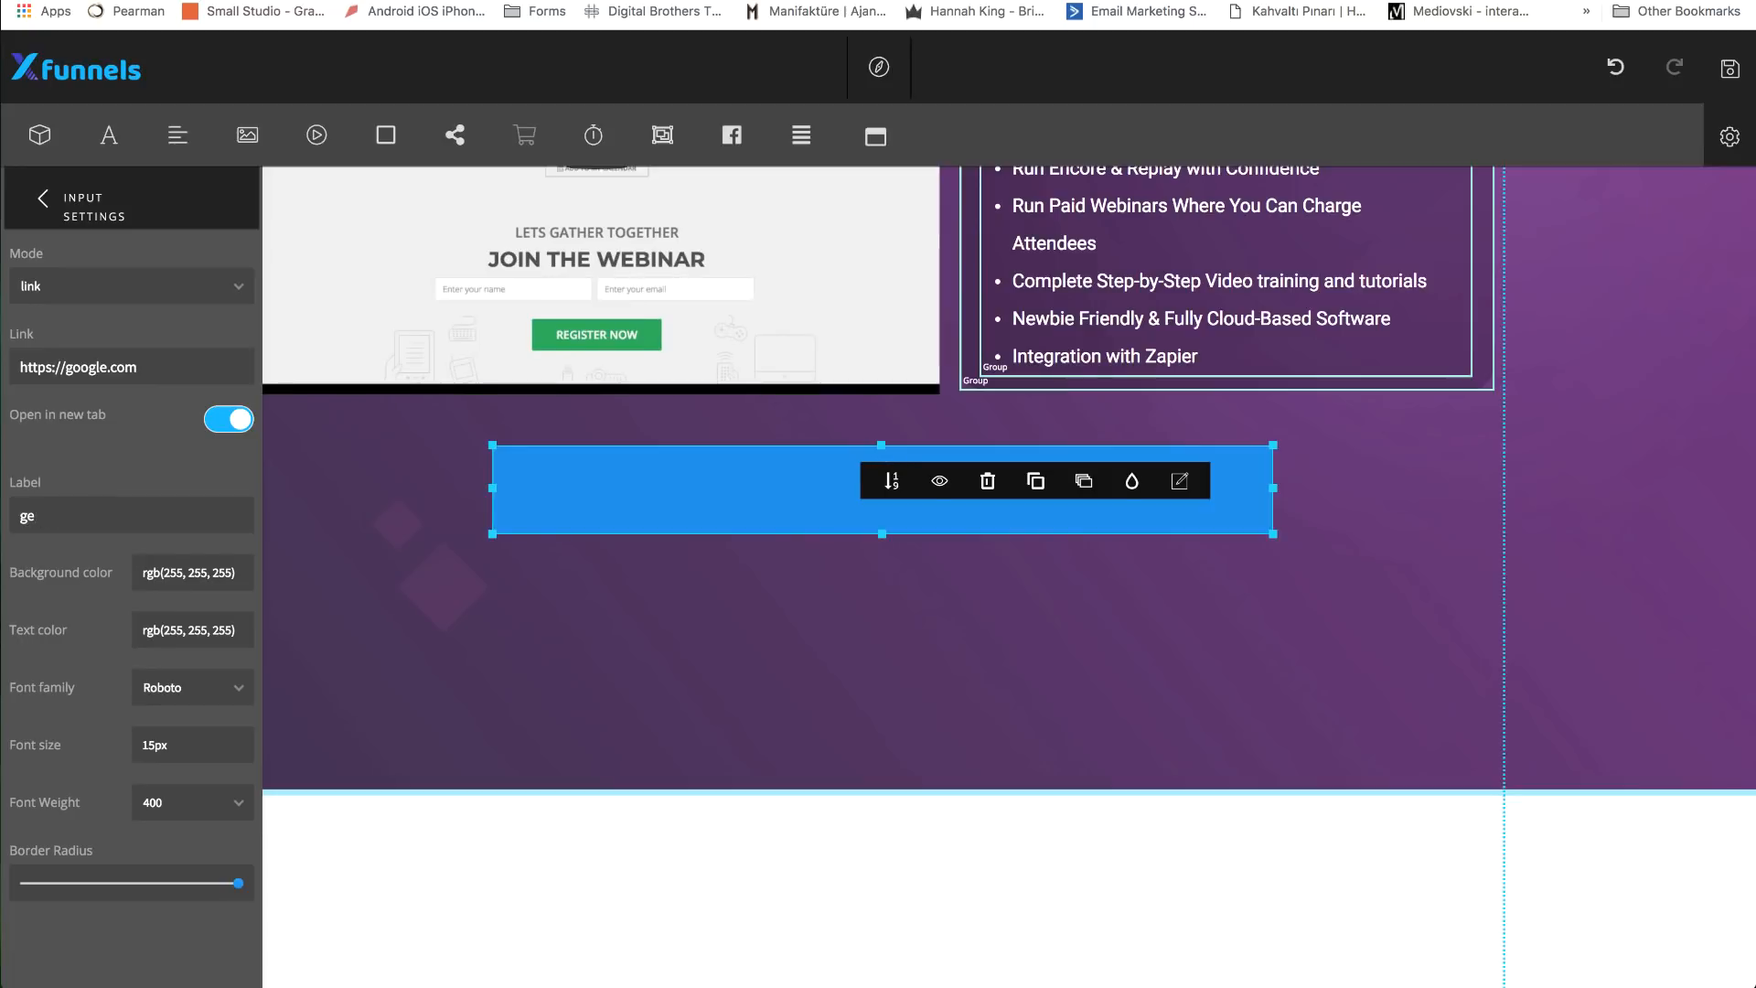
- Label the button below the video "Get Instant Access" and set its font size to 40px
text(t Instant Access)
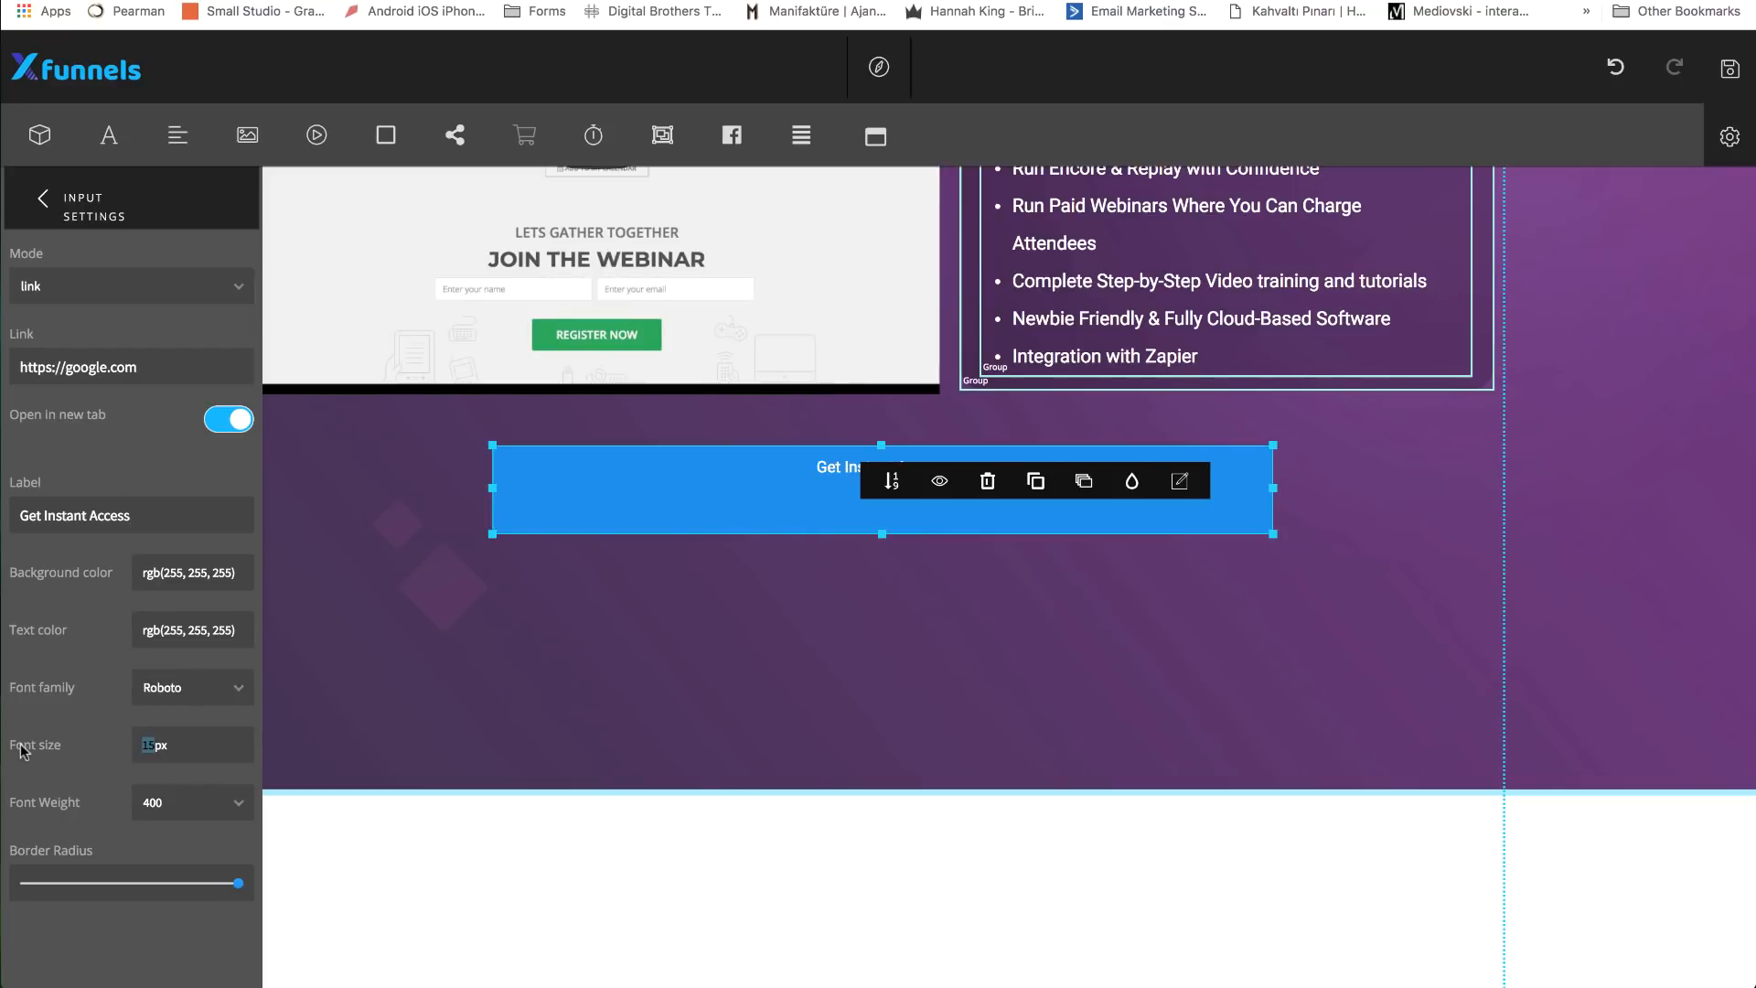
click(143, 746)
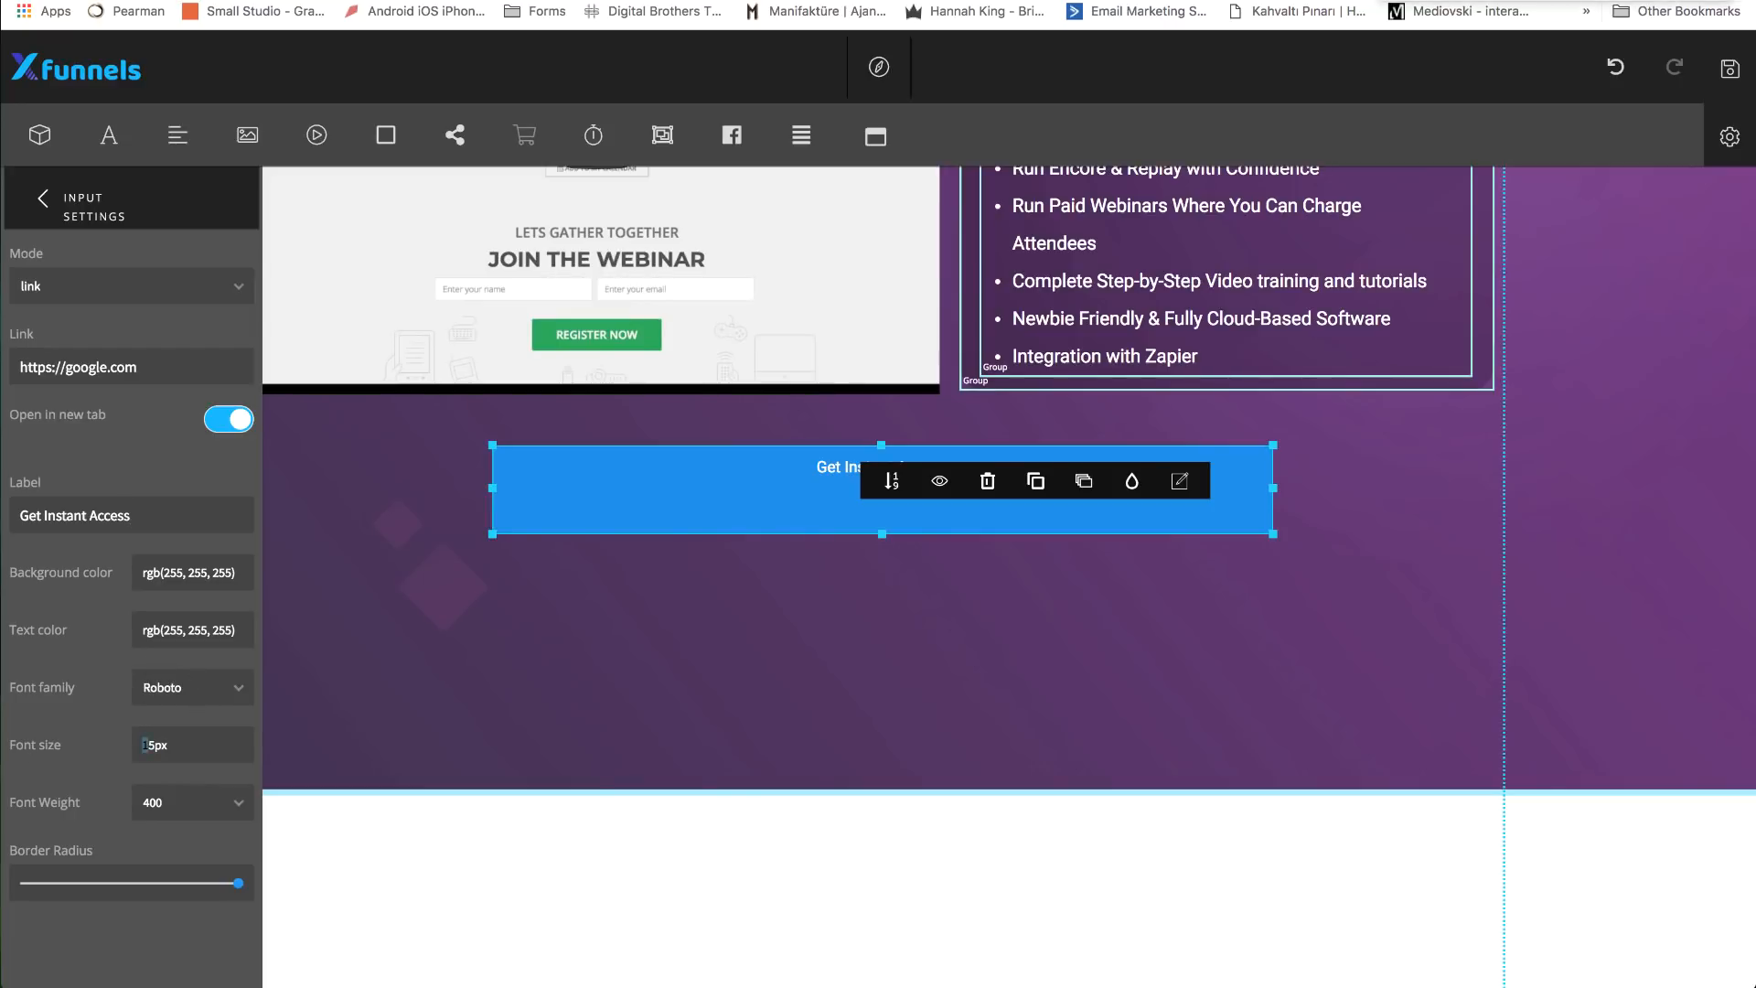
text(30)
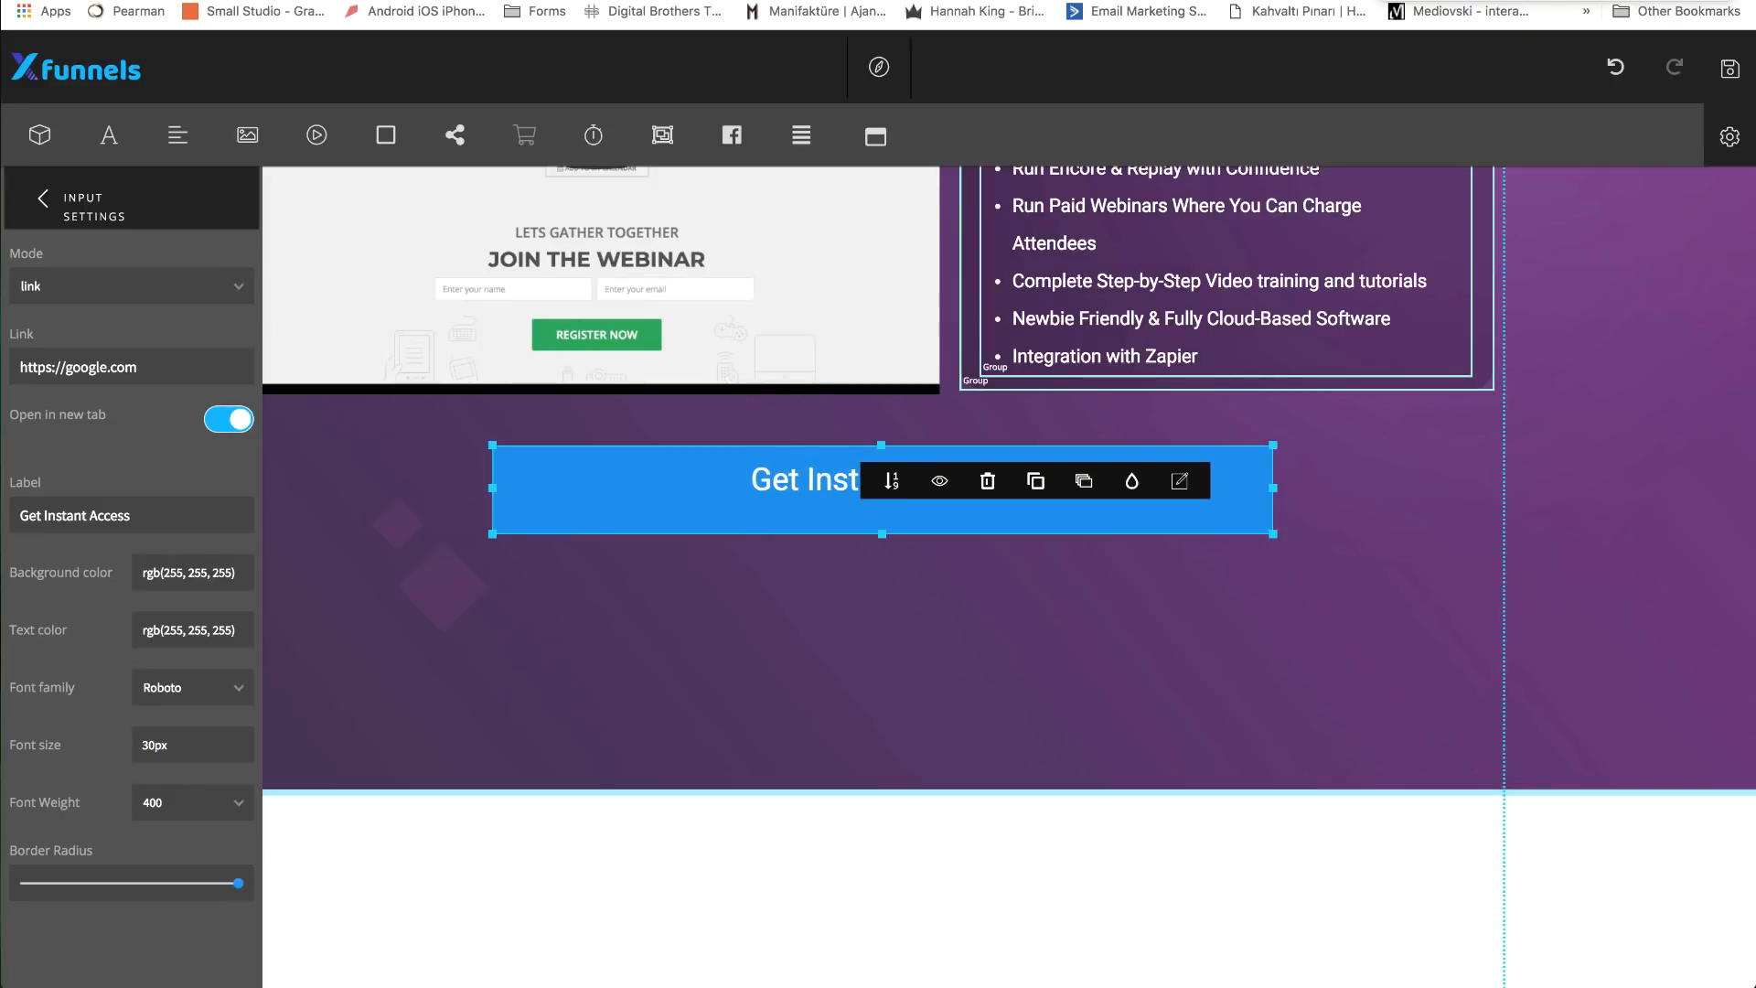
key(BackSpace)
text(5)
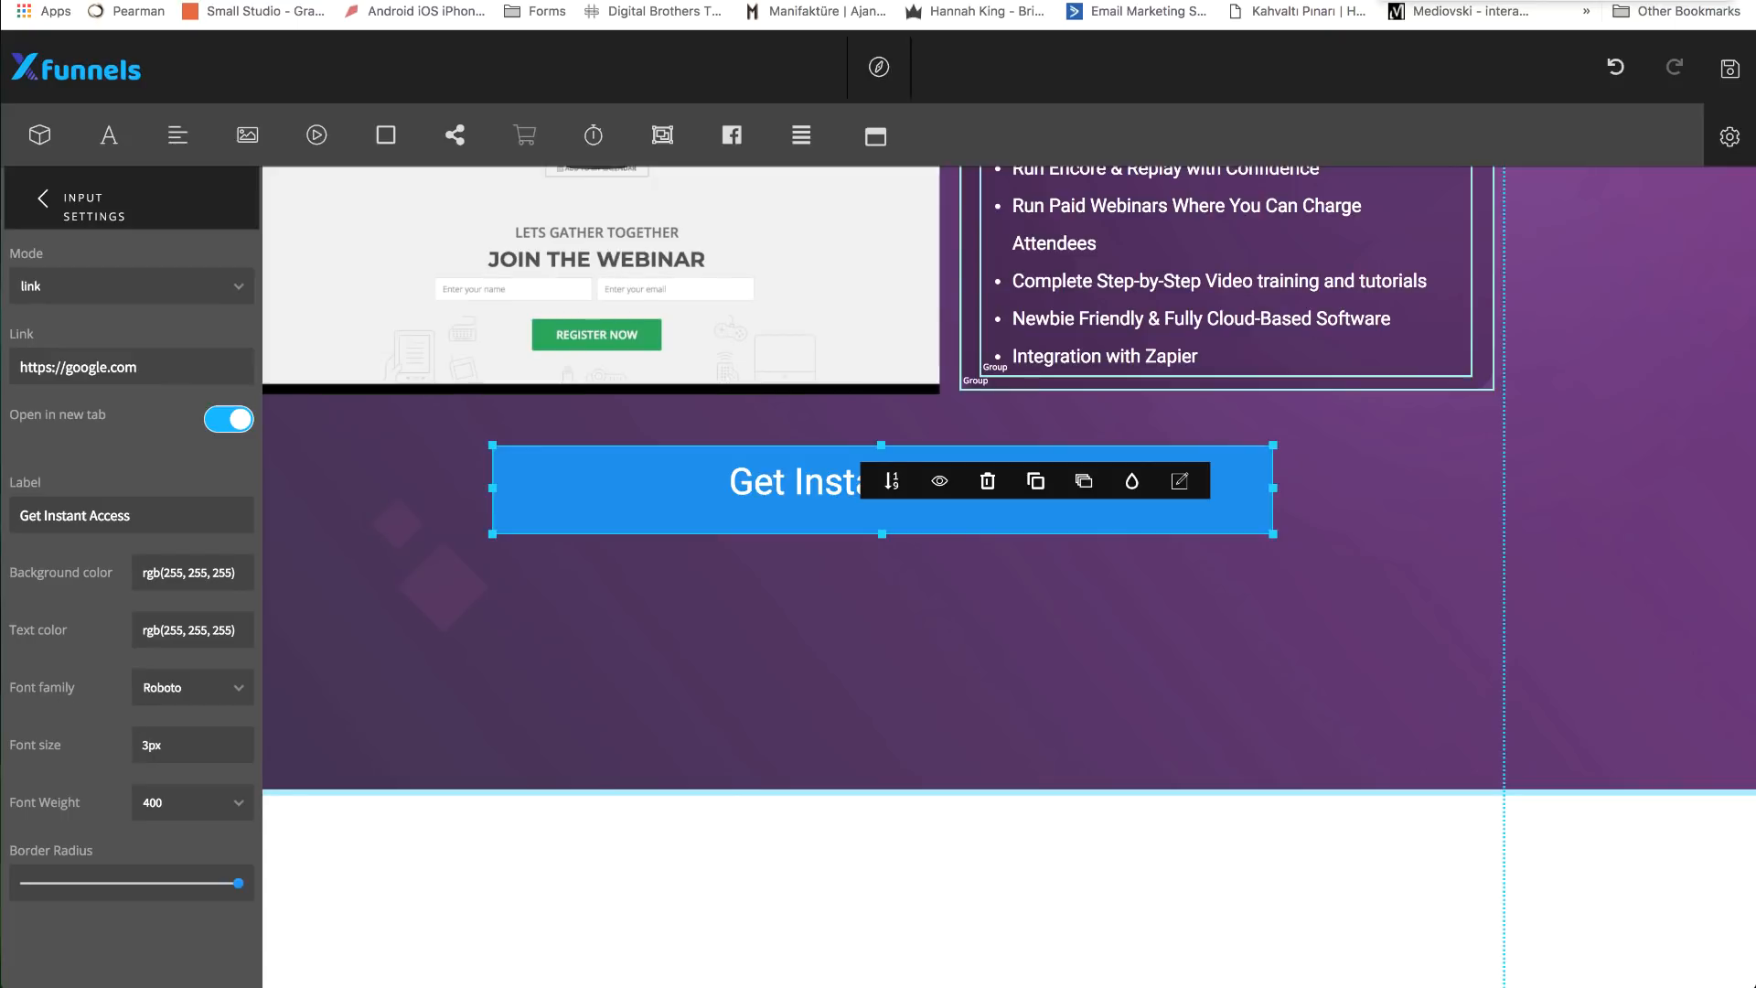
key(BackSpace)
text(40)
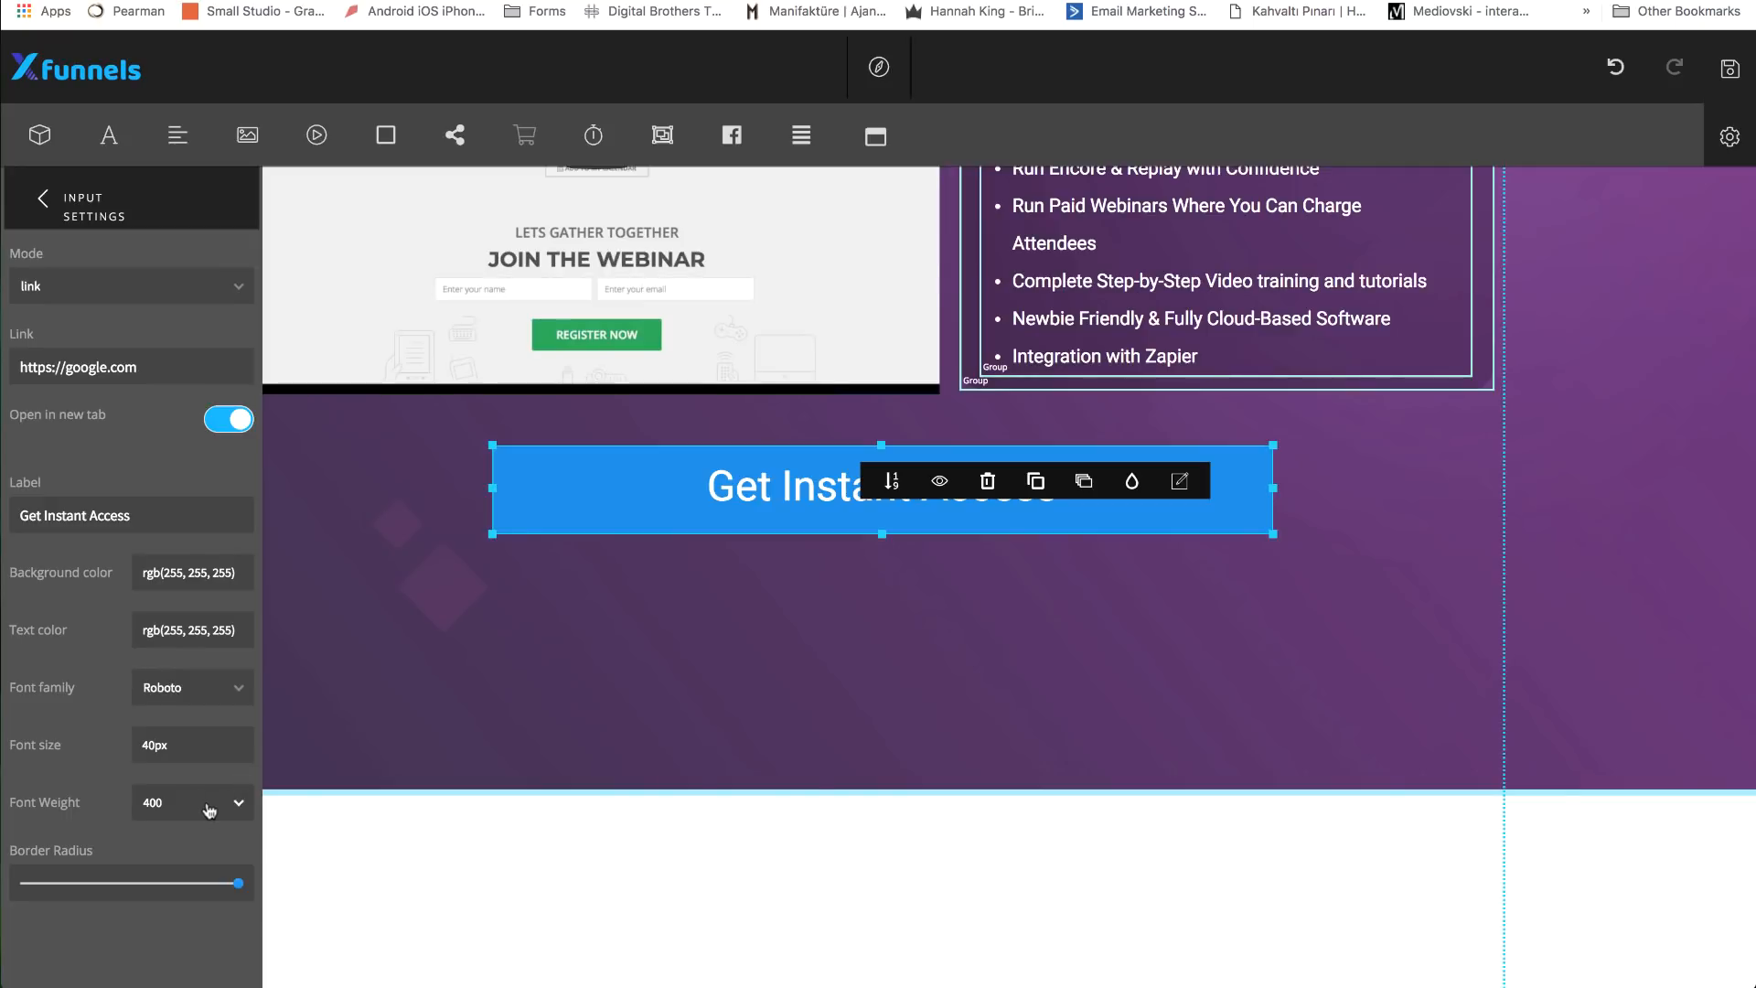
- Set the button label's font weight to 200 and its font family to Montserrat
click(241, 804)
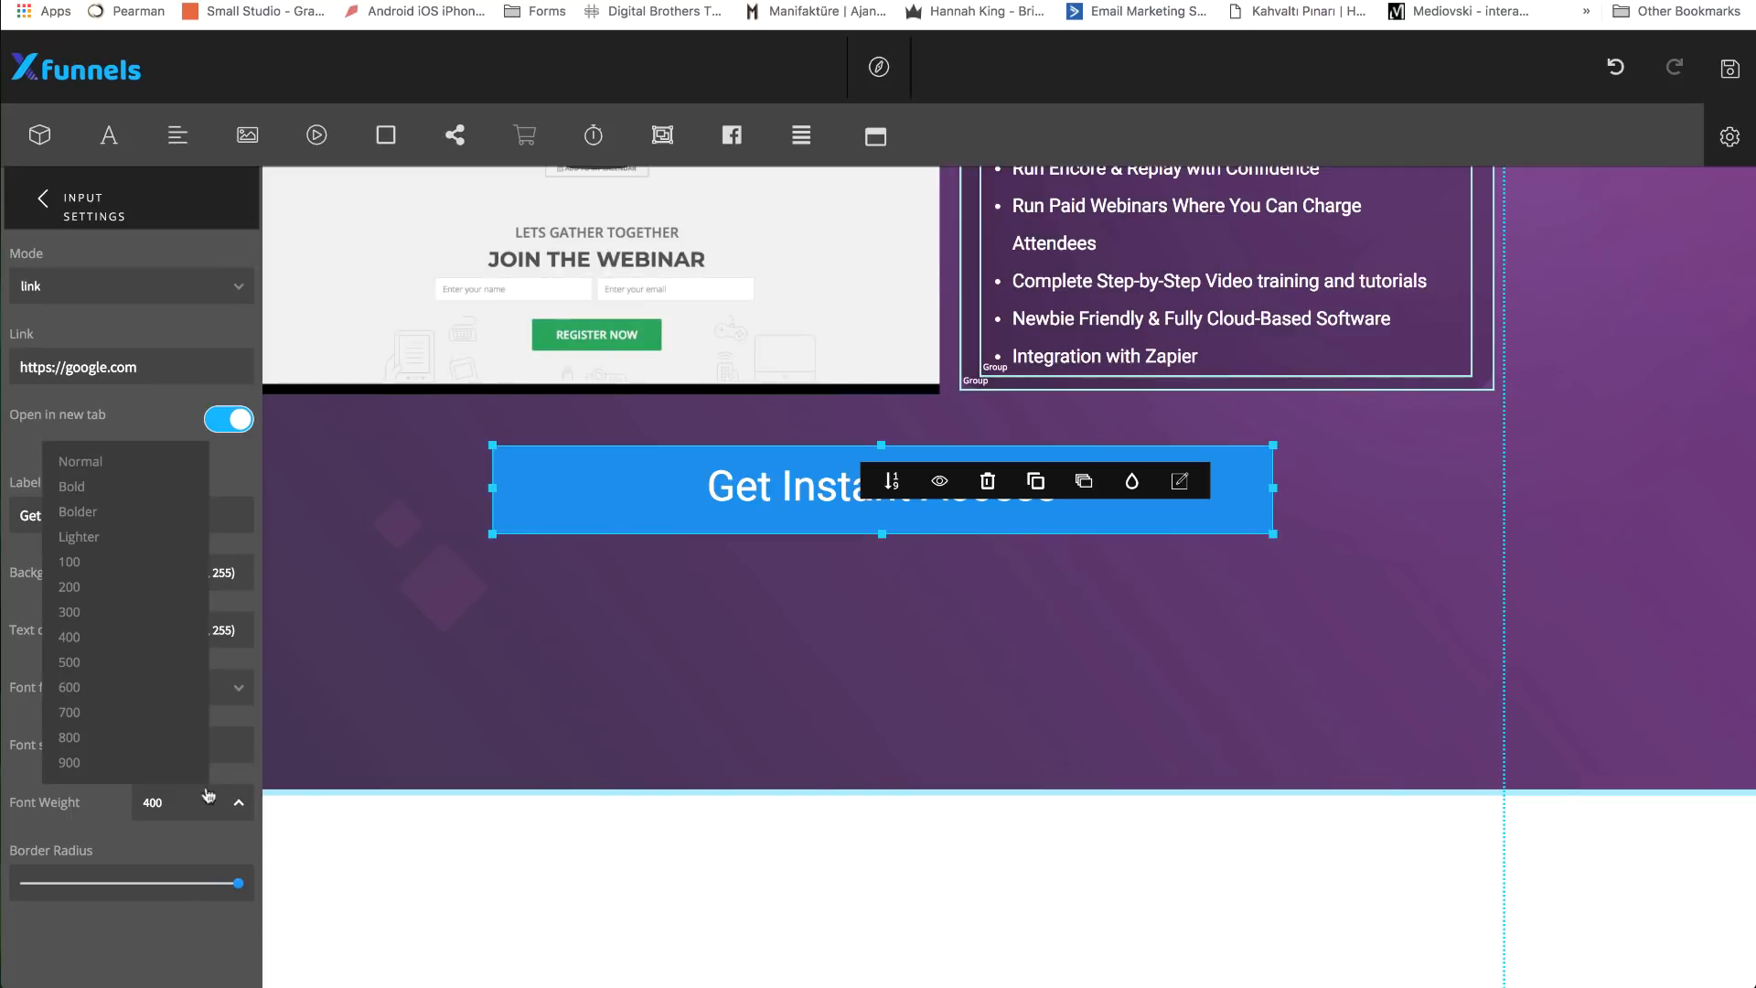
click(100, 594)
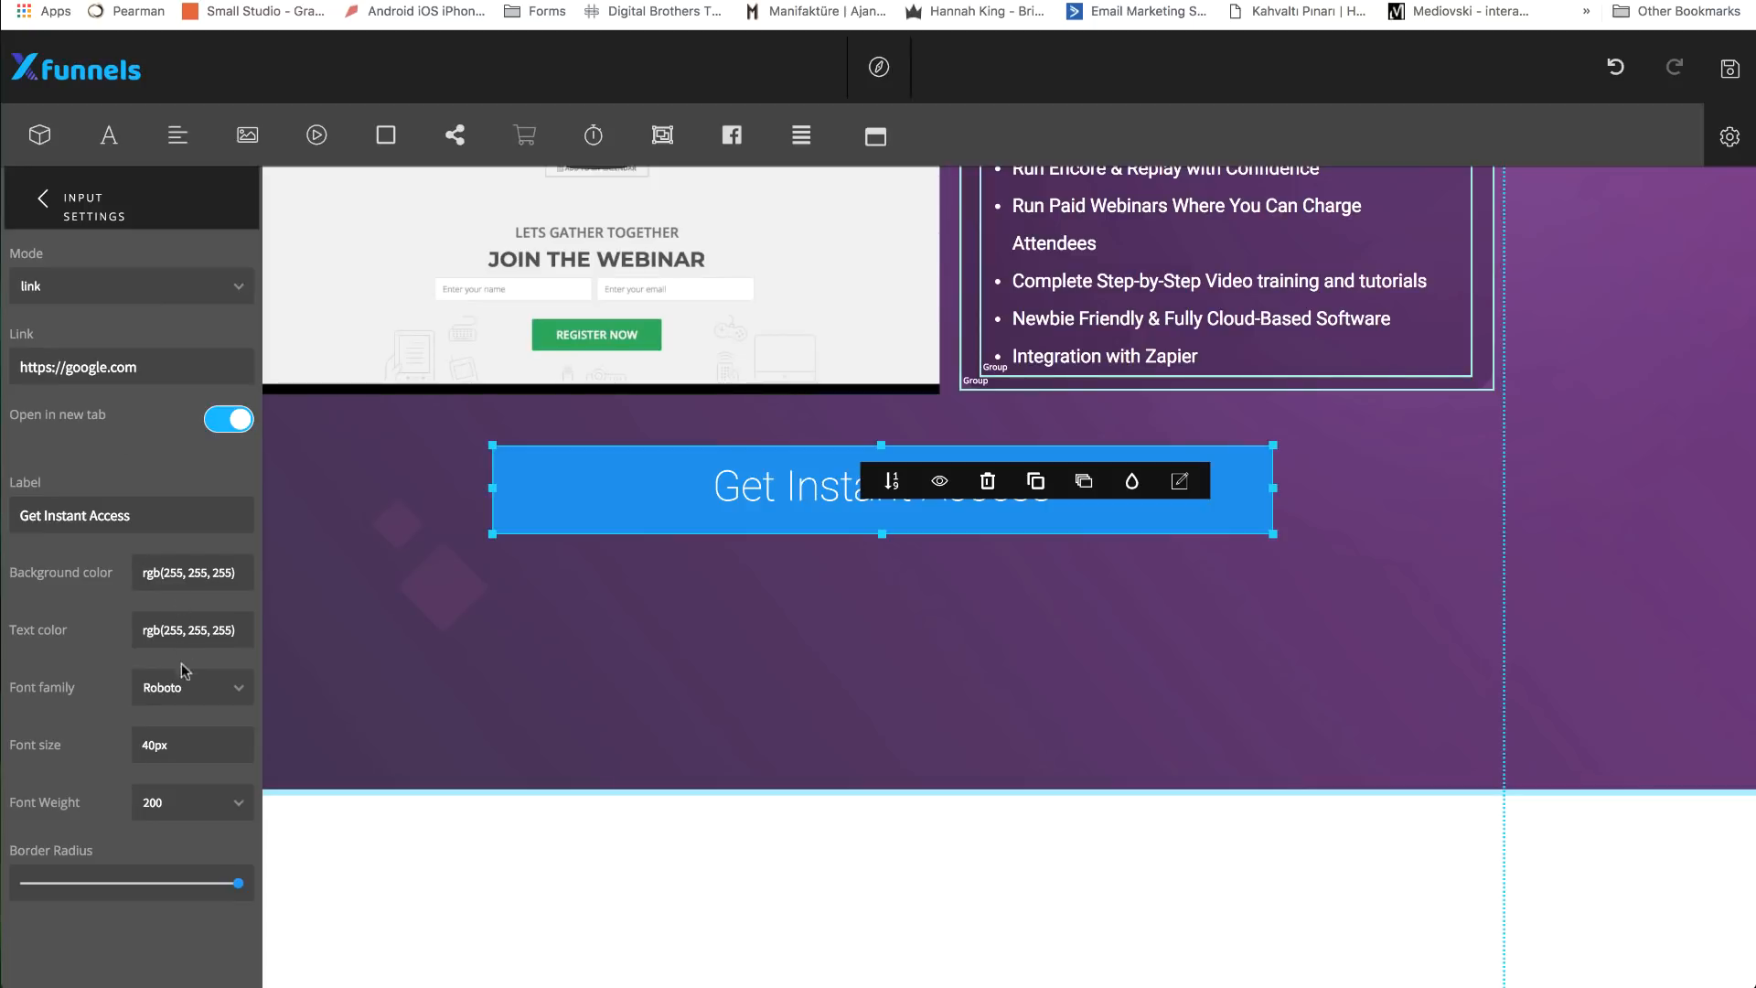
click(235, 693)
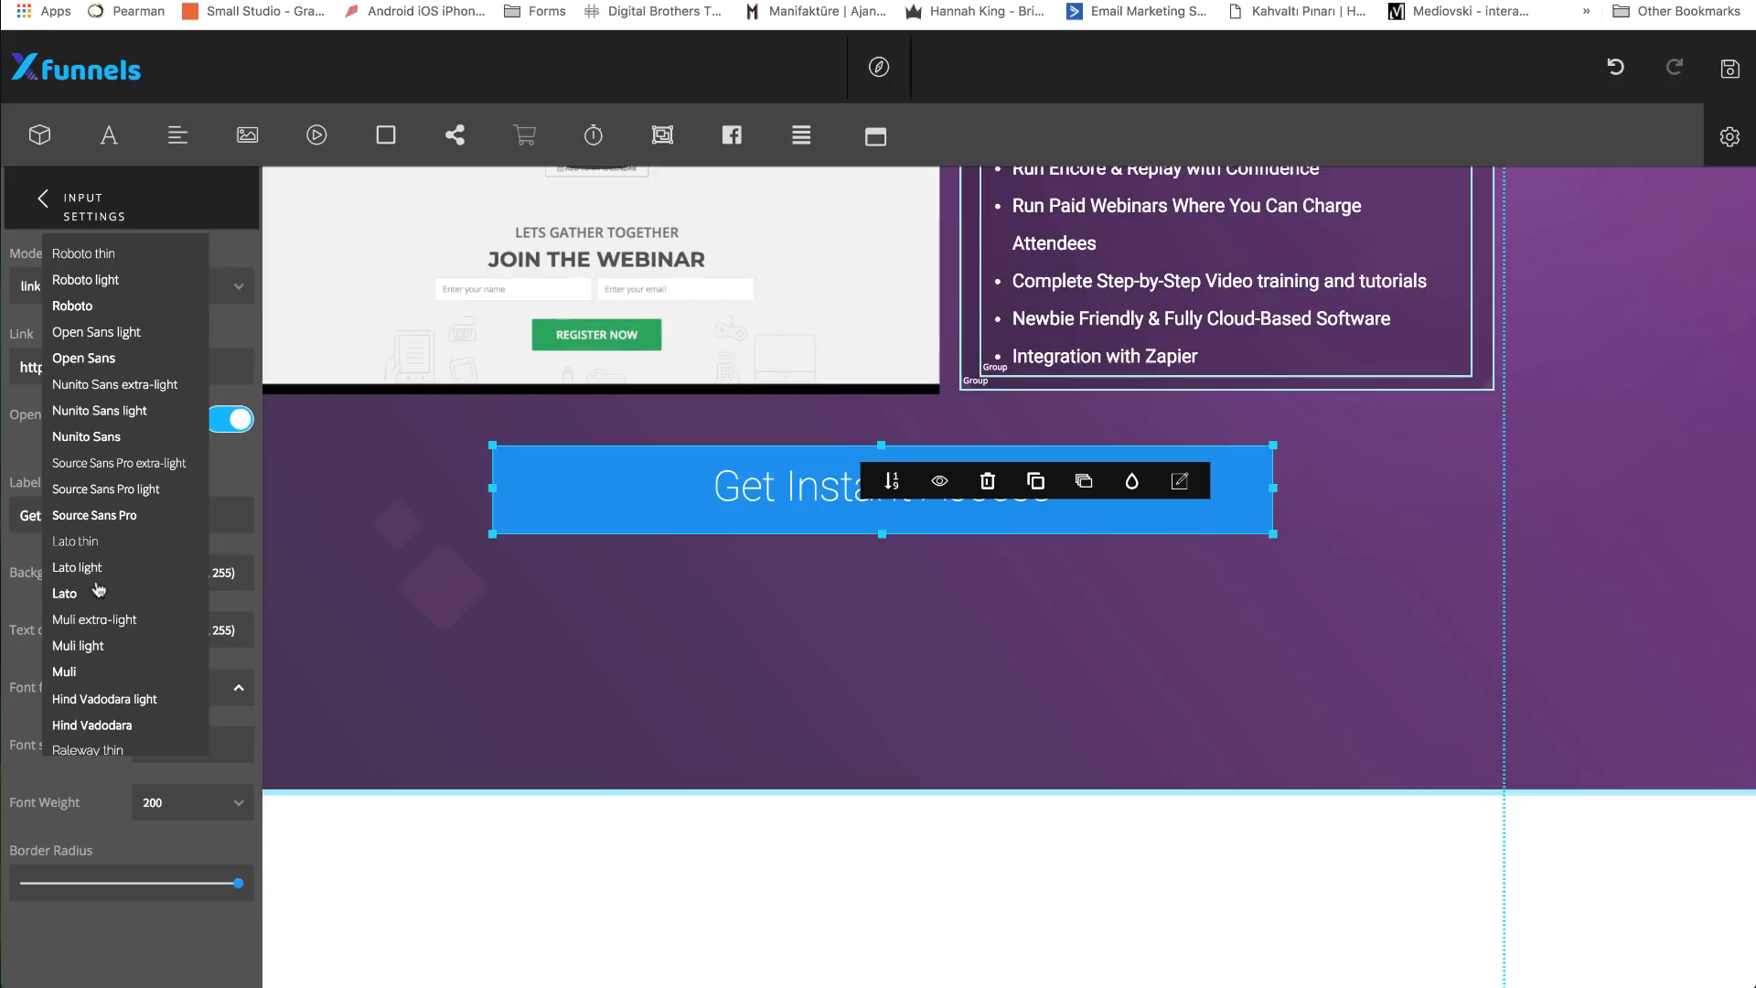
scroll(99, 588, down, 2)
scroll(99, 588, up, 1)
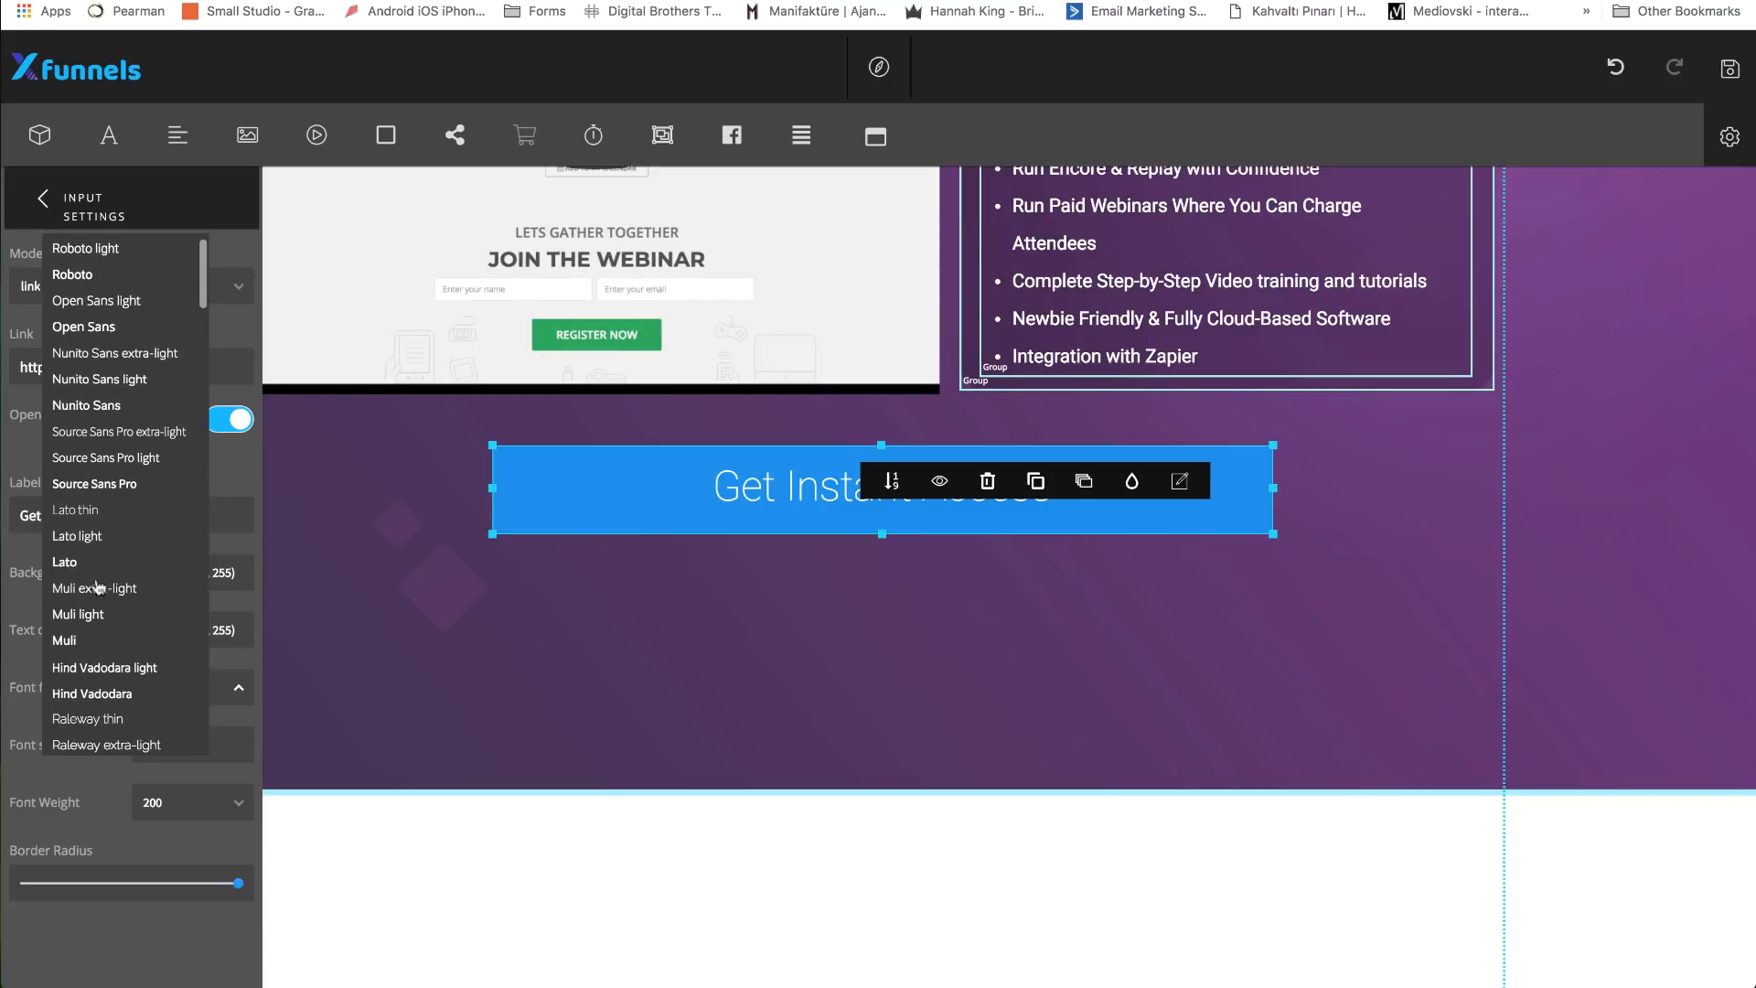
scroll(97, 421, down, 4)
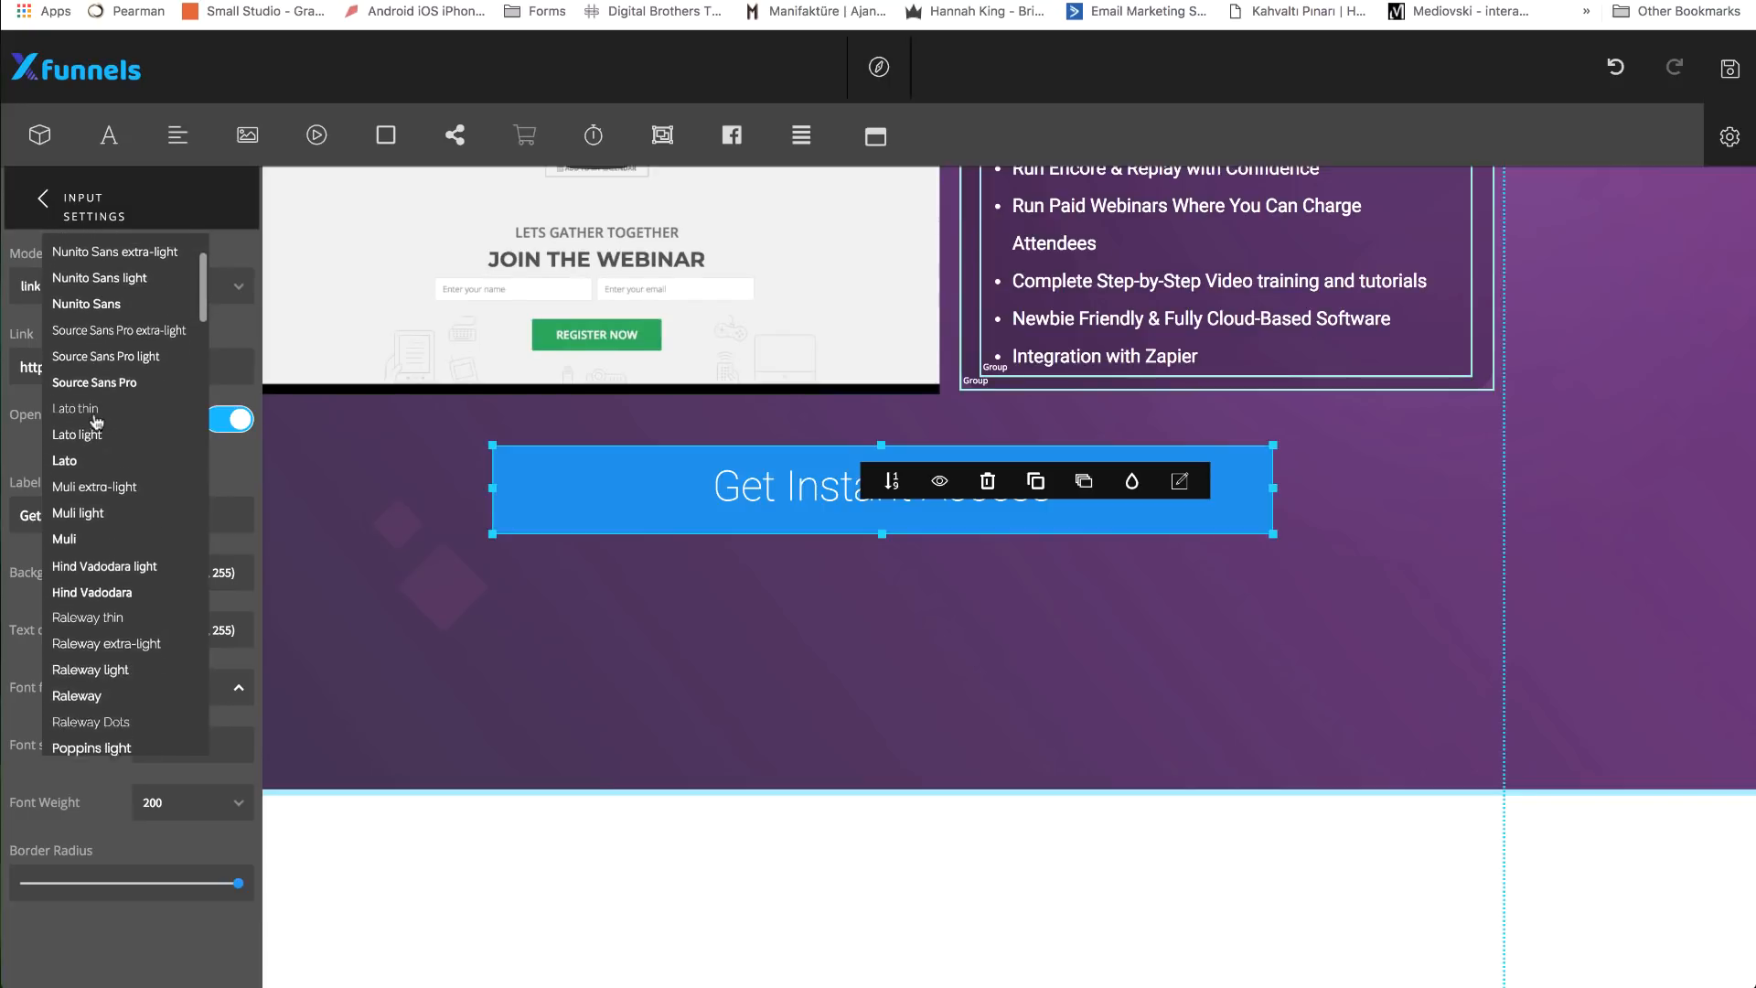
scroll(97, 421, down, 6)
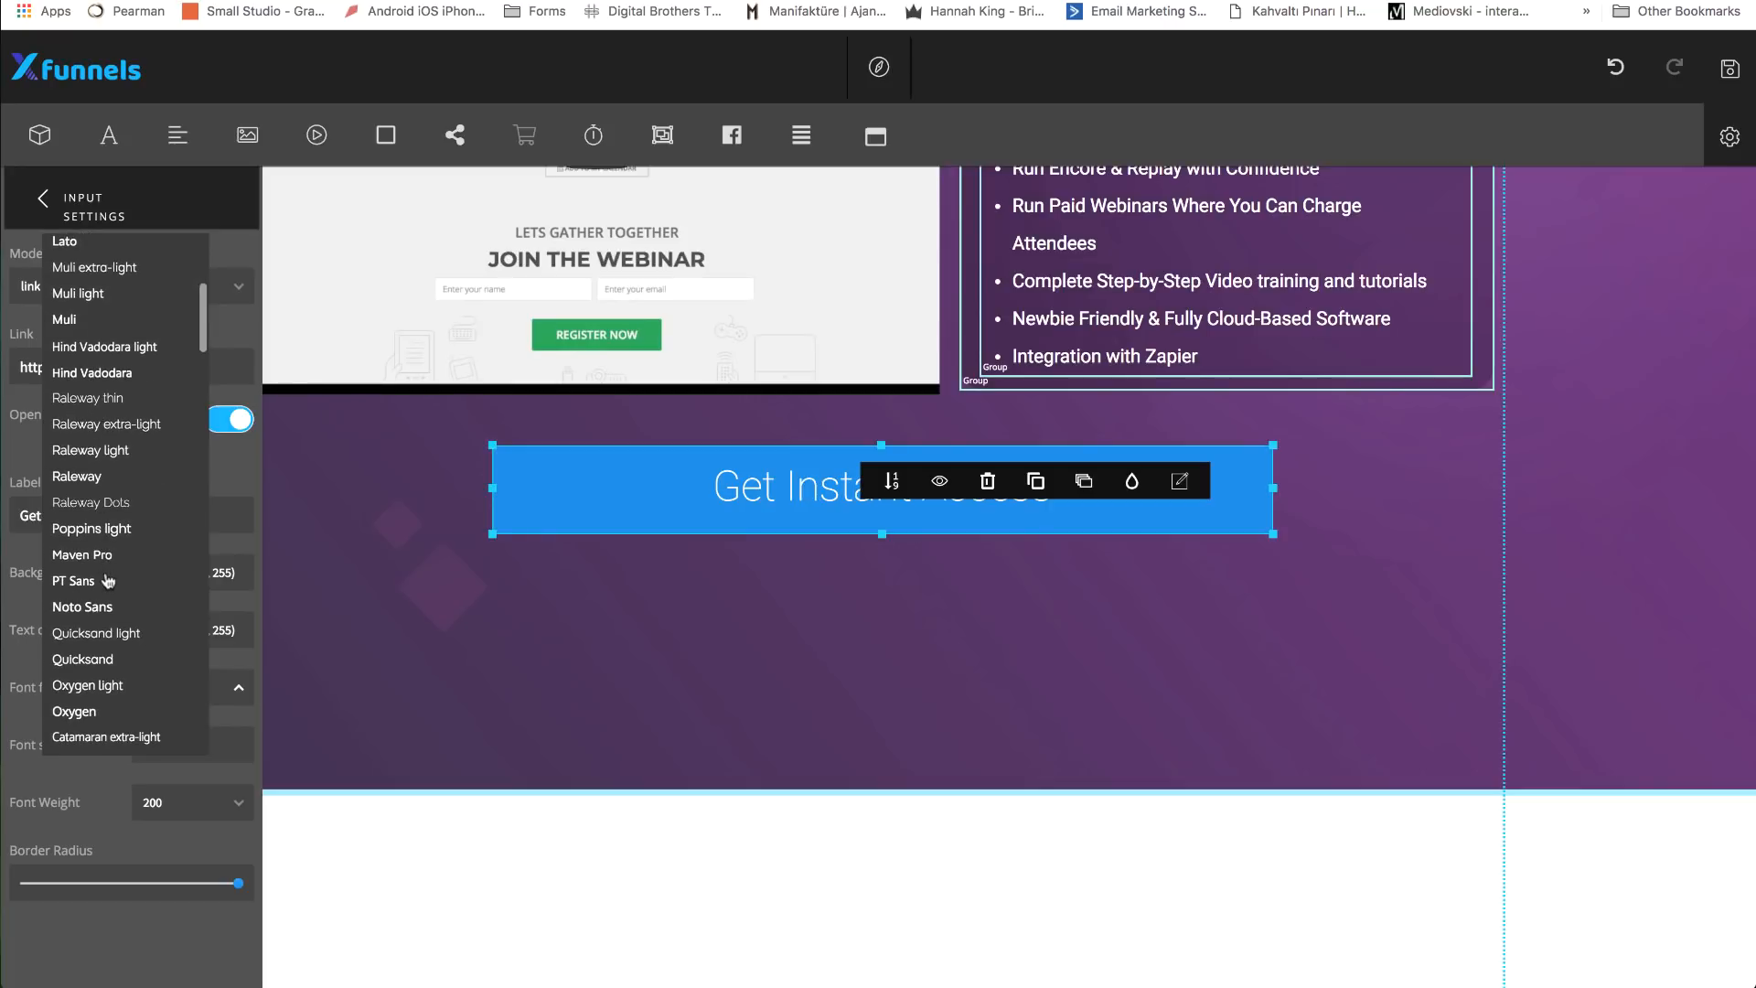
scroll(108, 579, down, 4)
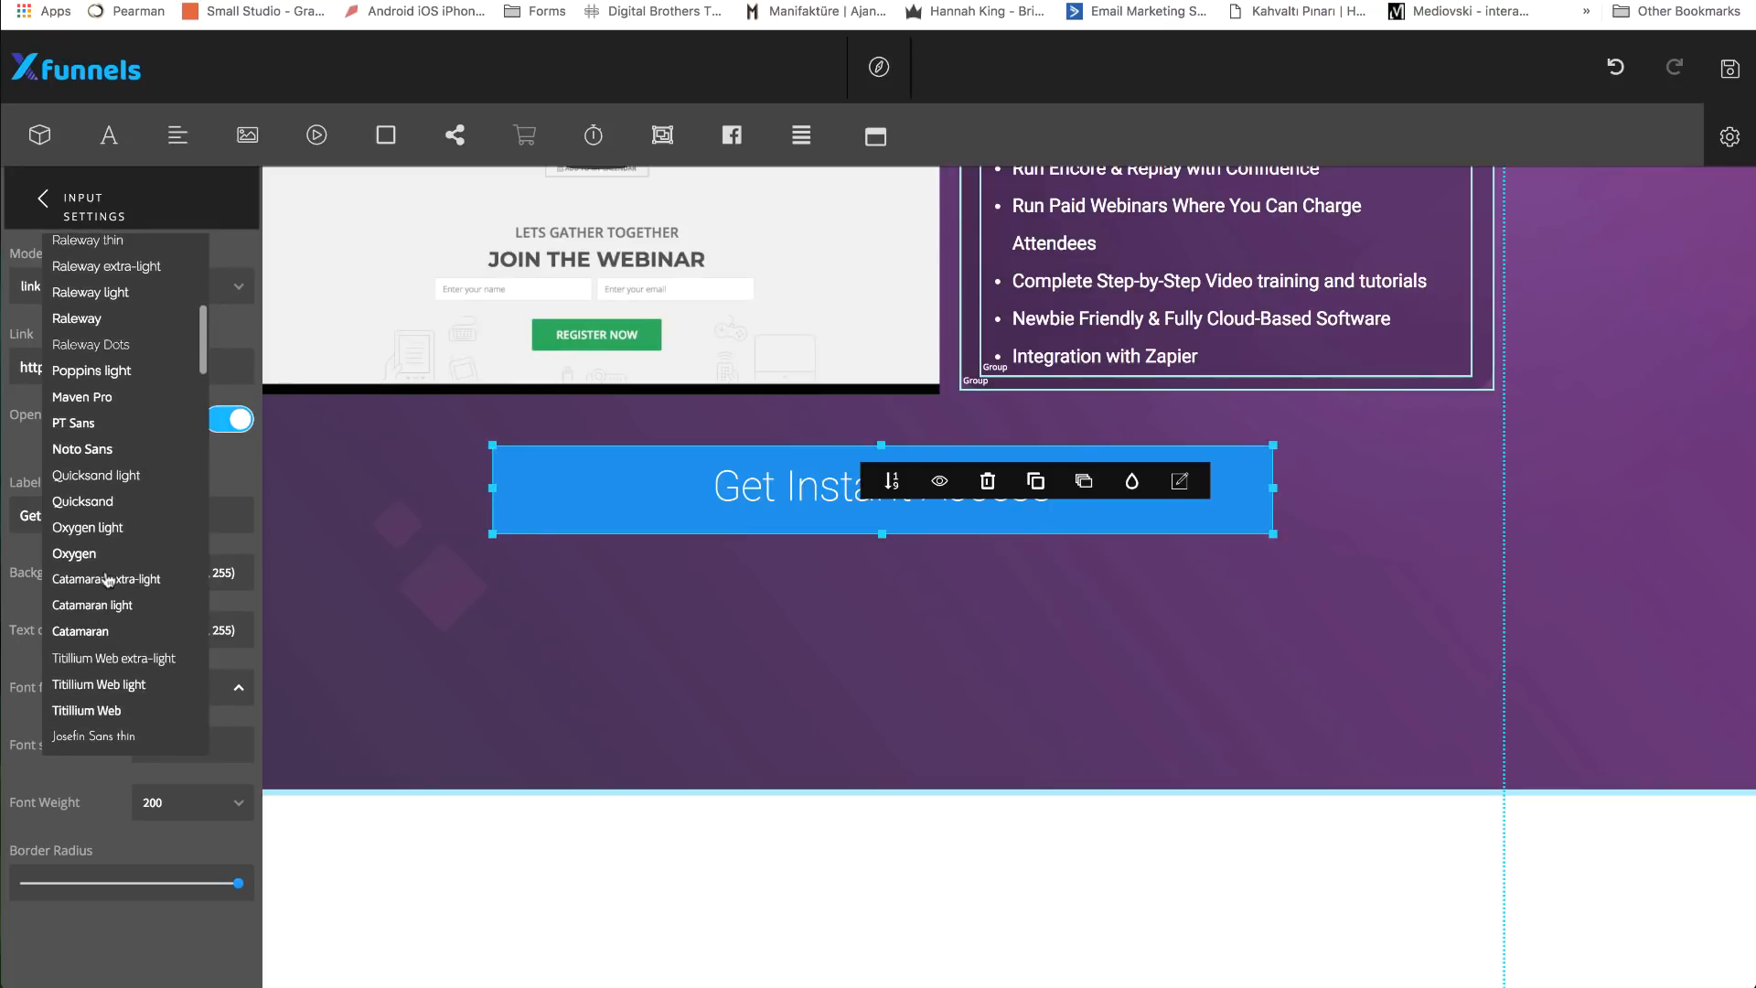
scroll(108, 579, down, 4)
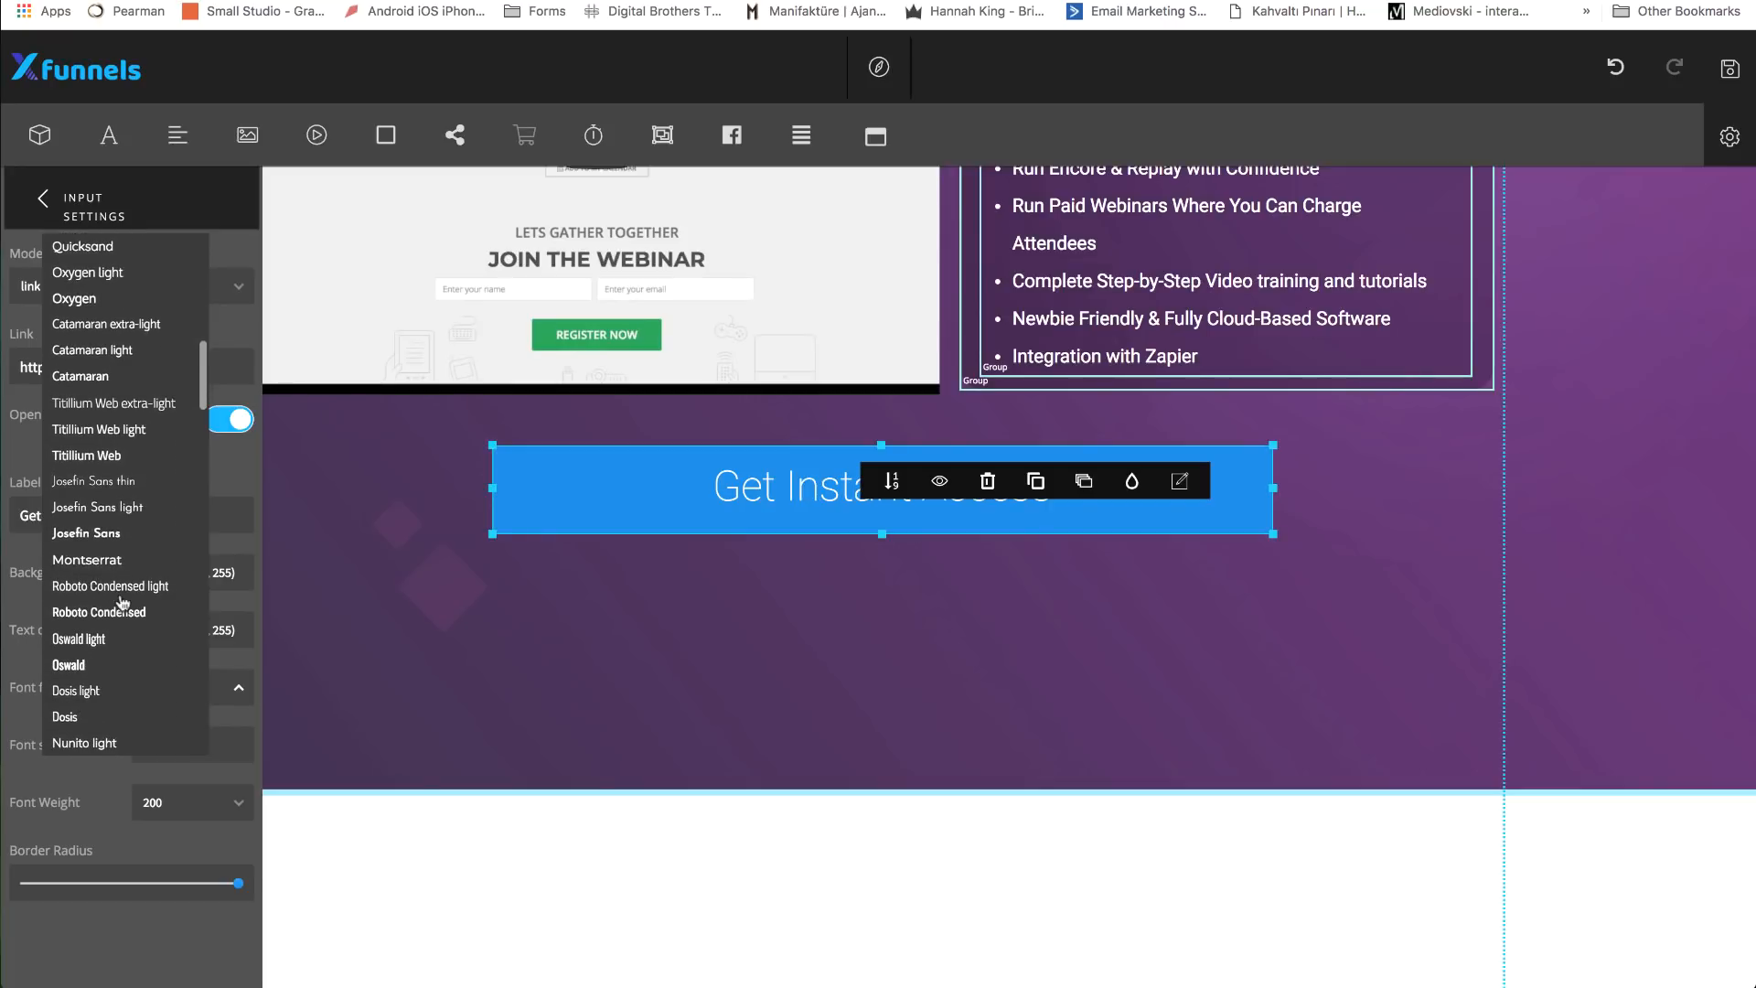
click(108, 564)
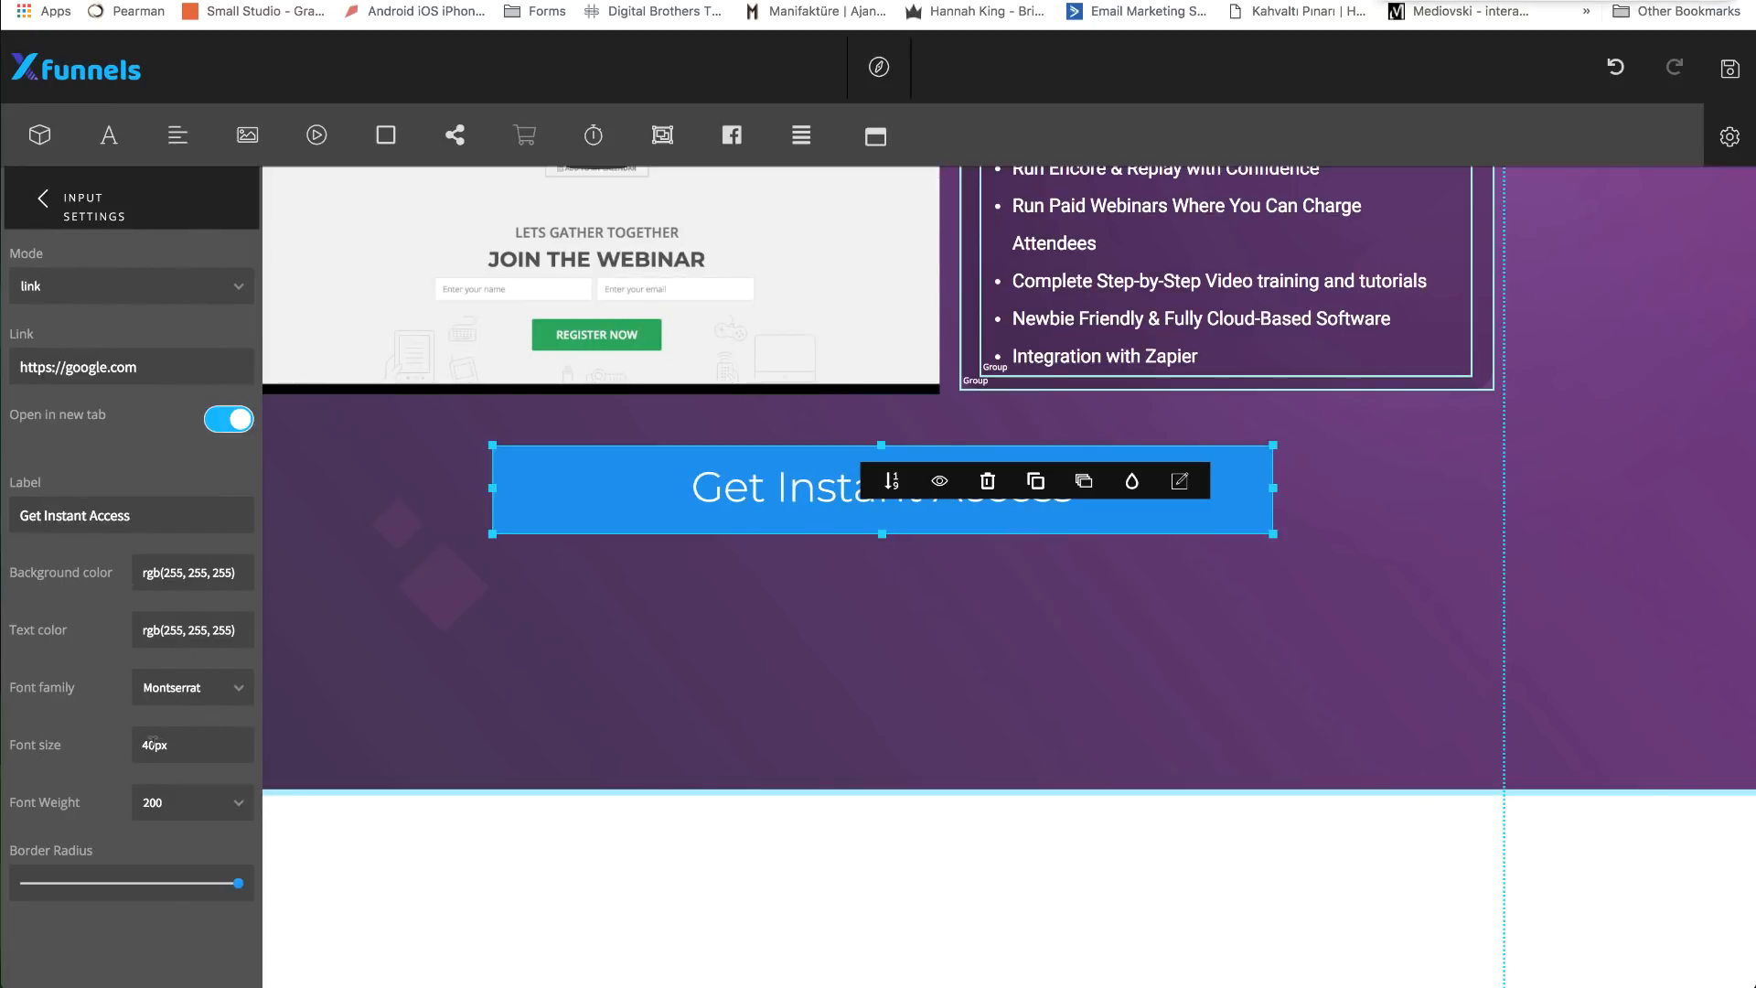
click(42, 198)
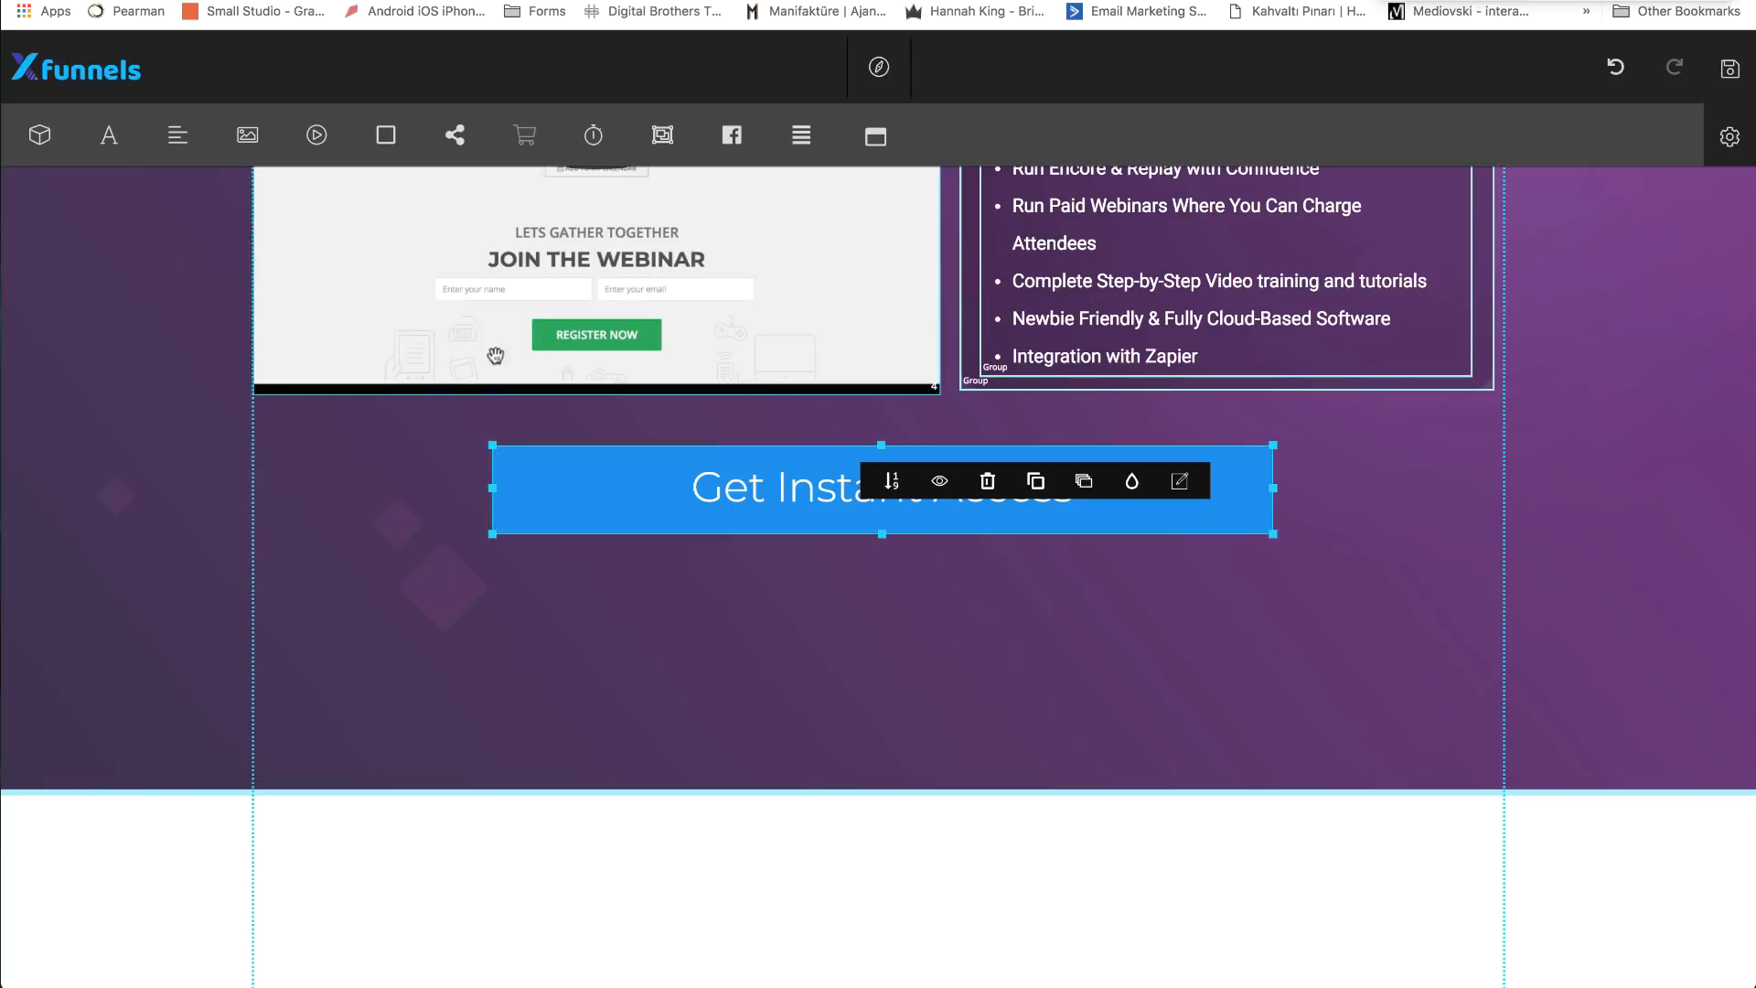
- Give the Get Instant Access button the 3D and Pill effects
click(1134, 485)
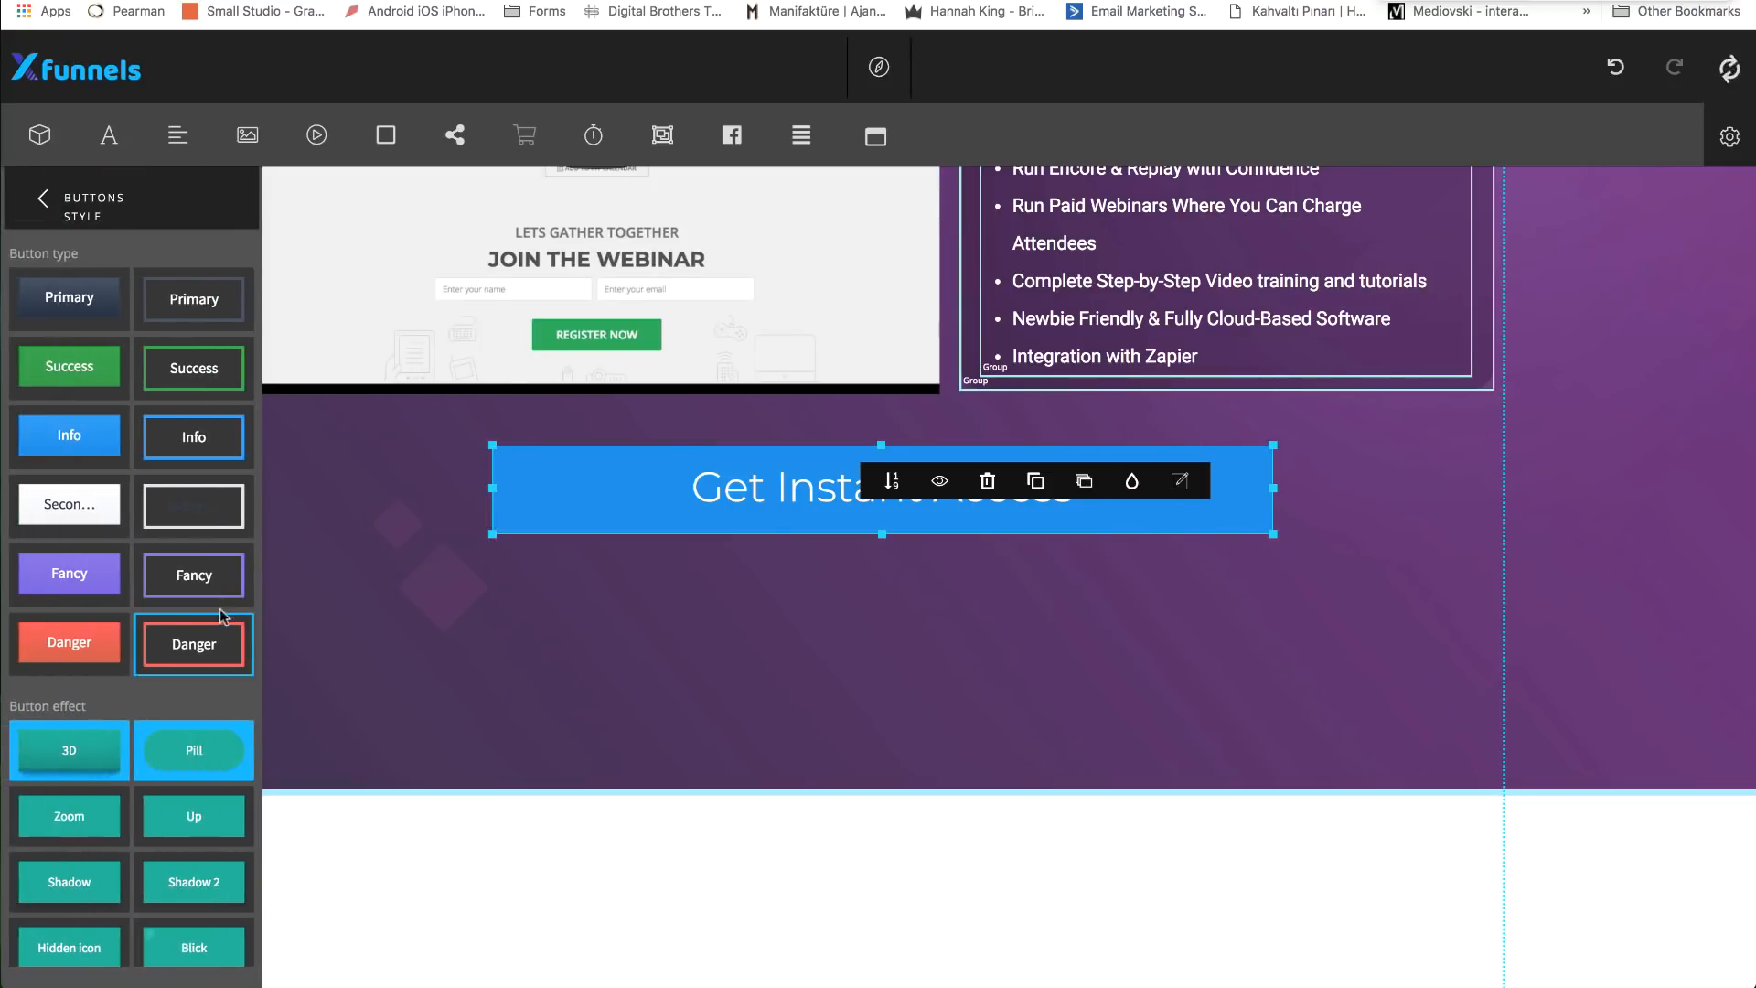
click(99, 759)
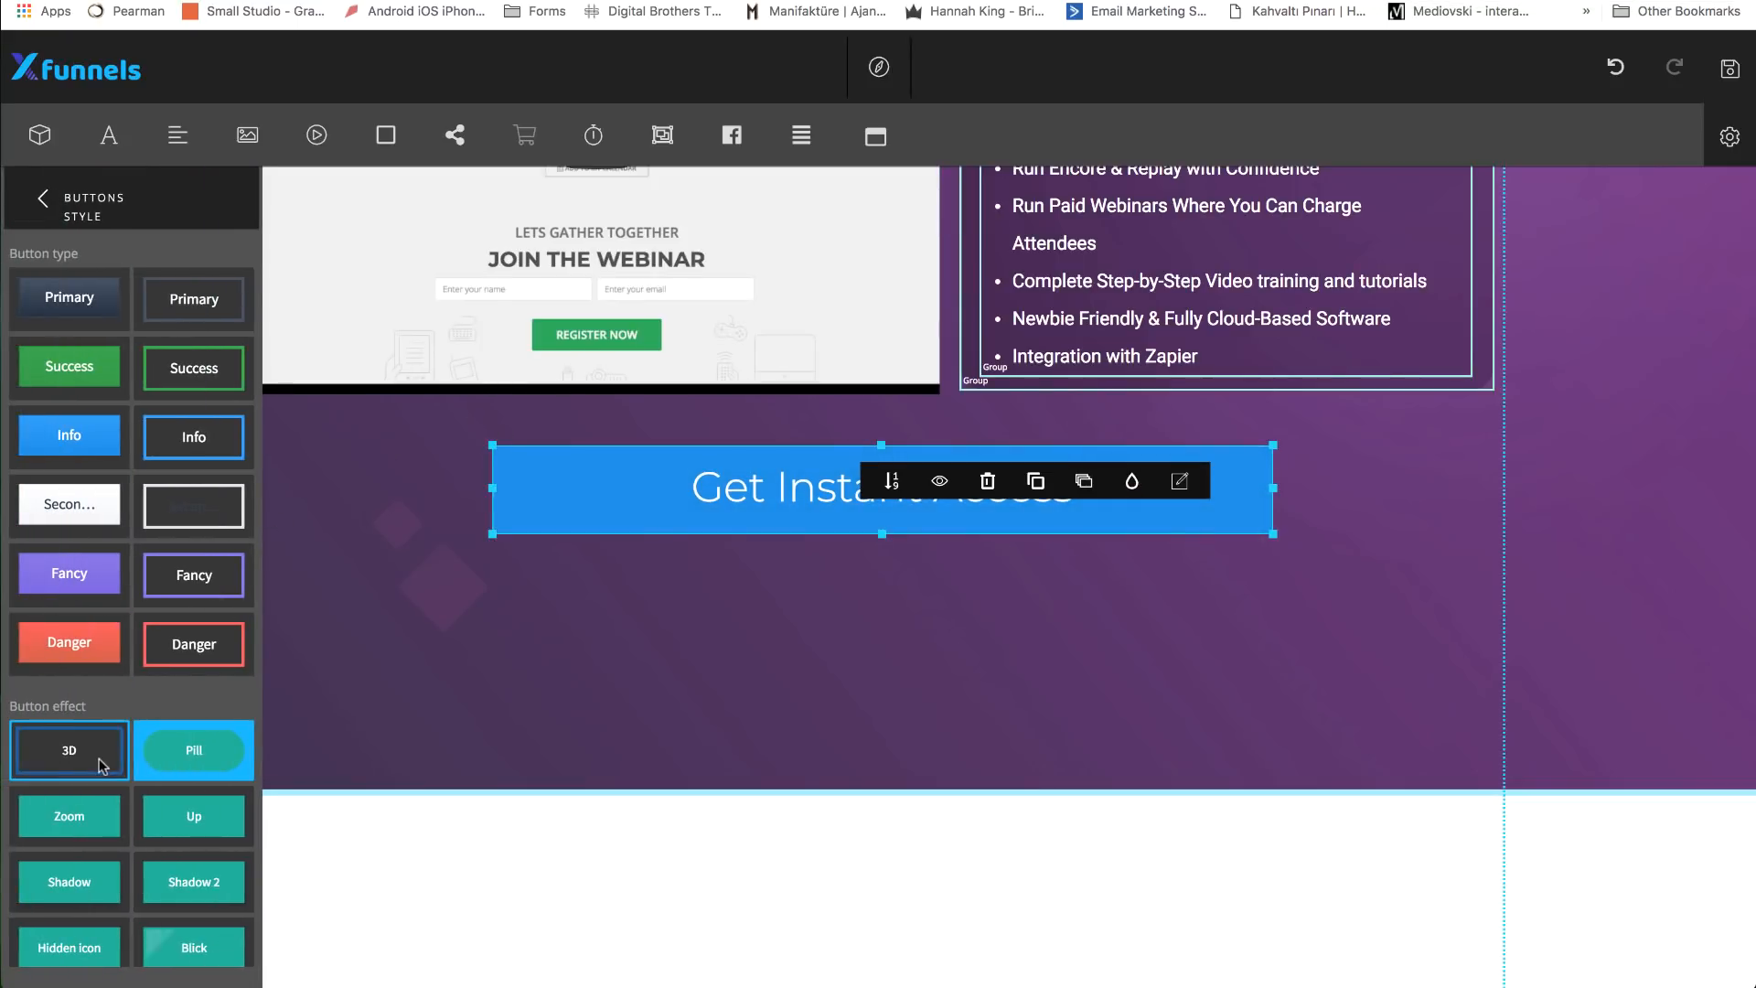
click(169, 736)
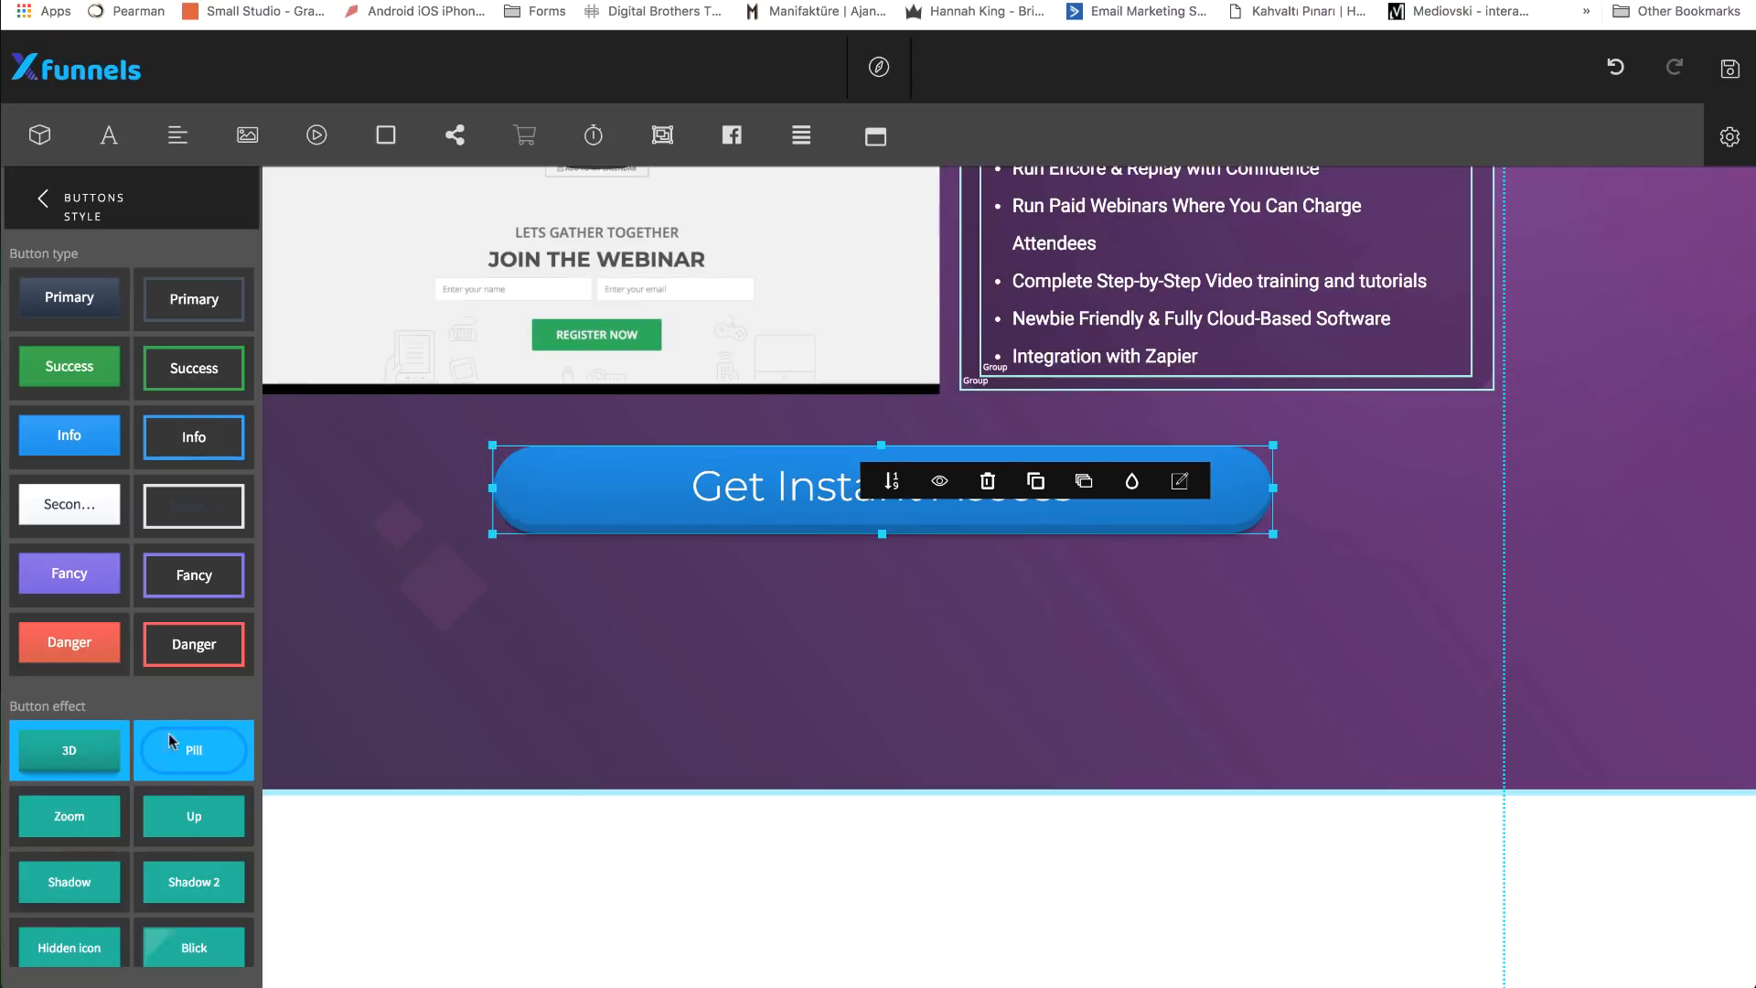
scroll(163, 805, down, 2)
click(218, 721)
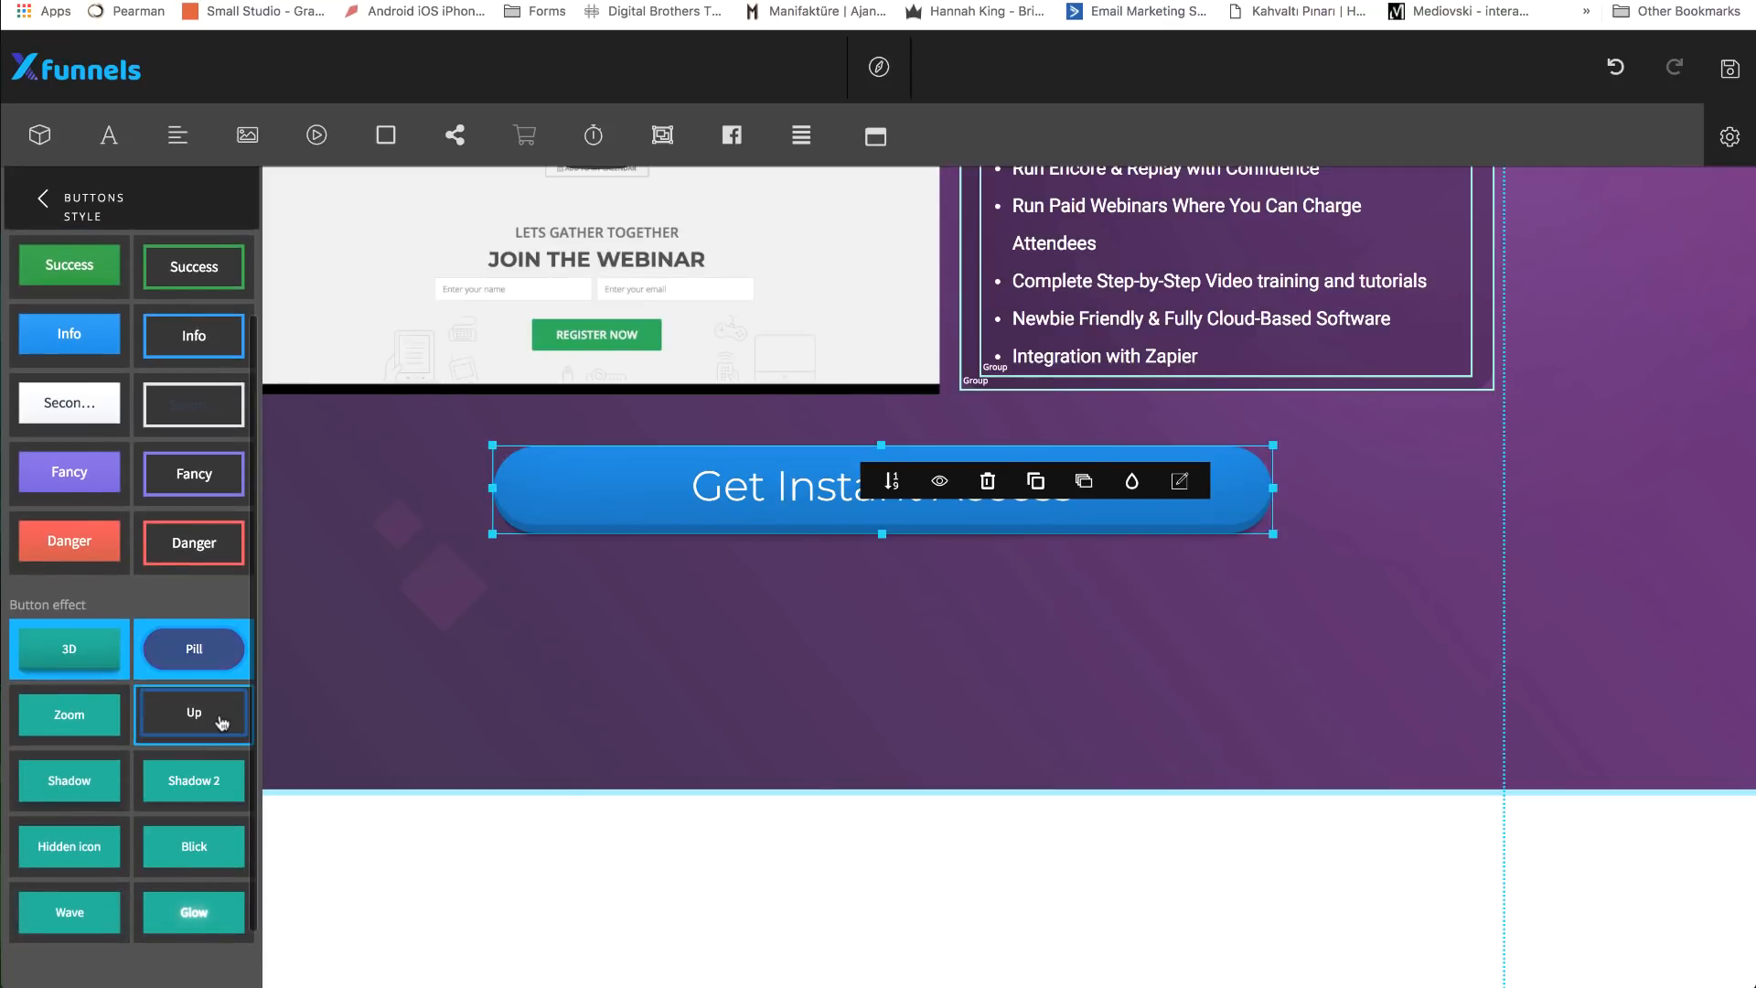
click(220, 719)
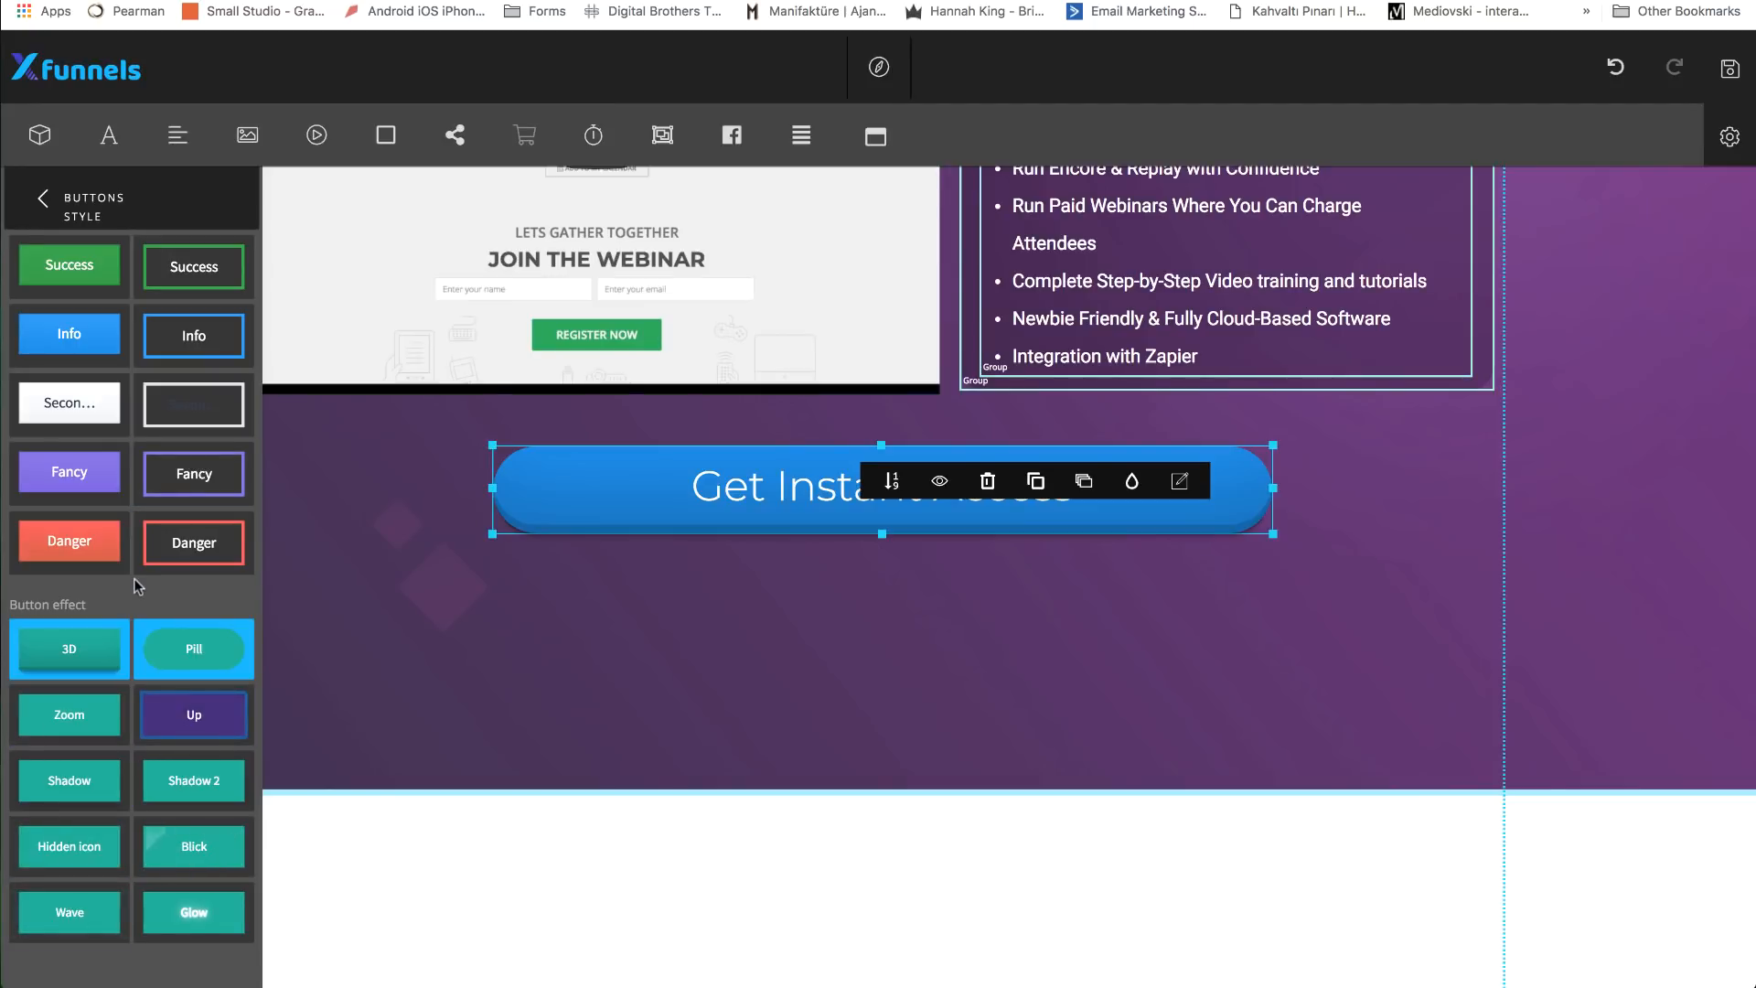
scroll(134, 578, up, 2)
click(62, 208)
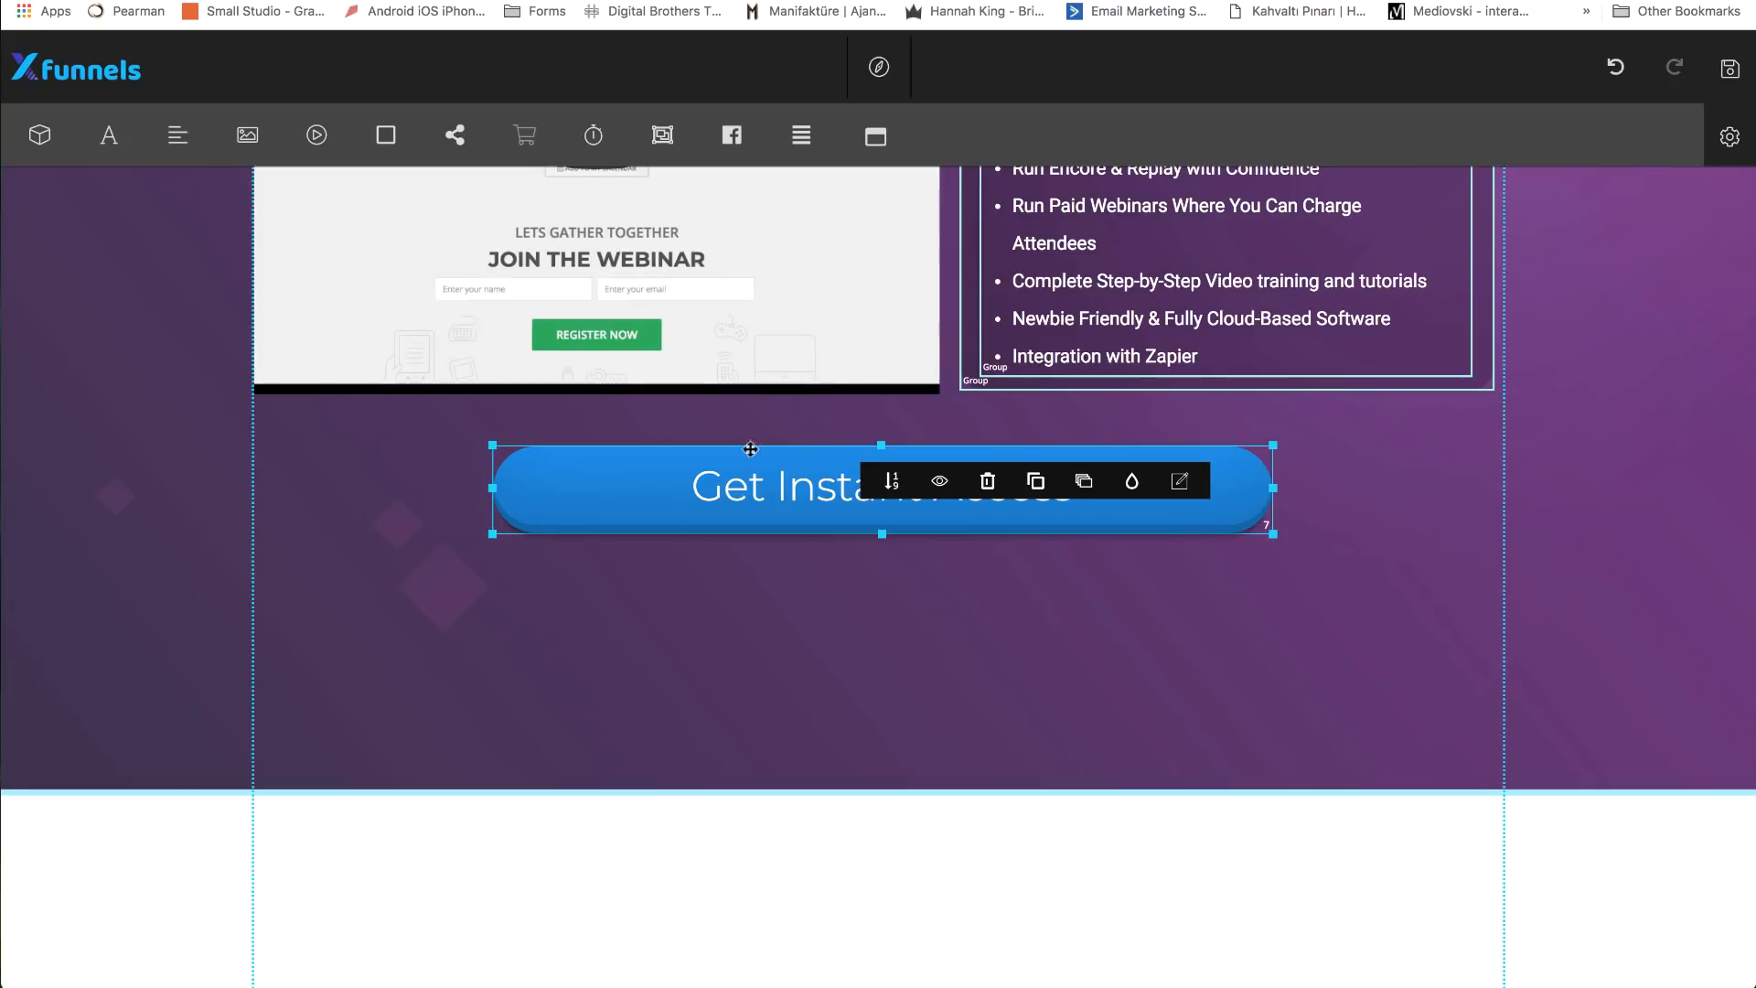
- Change the Get Instant Access button's background color to a bright orange
click(1179, 480)
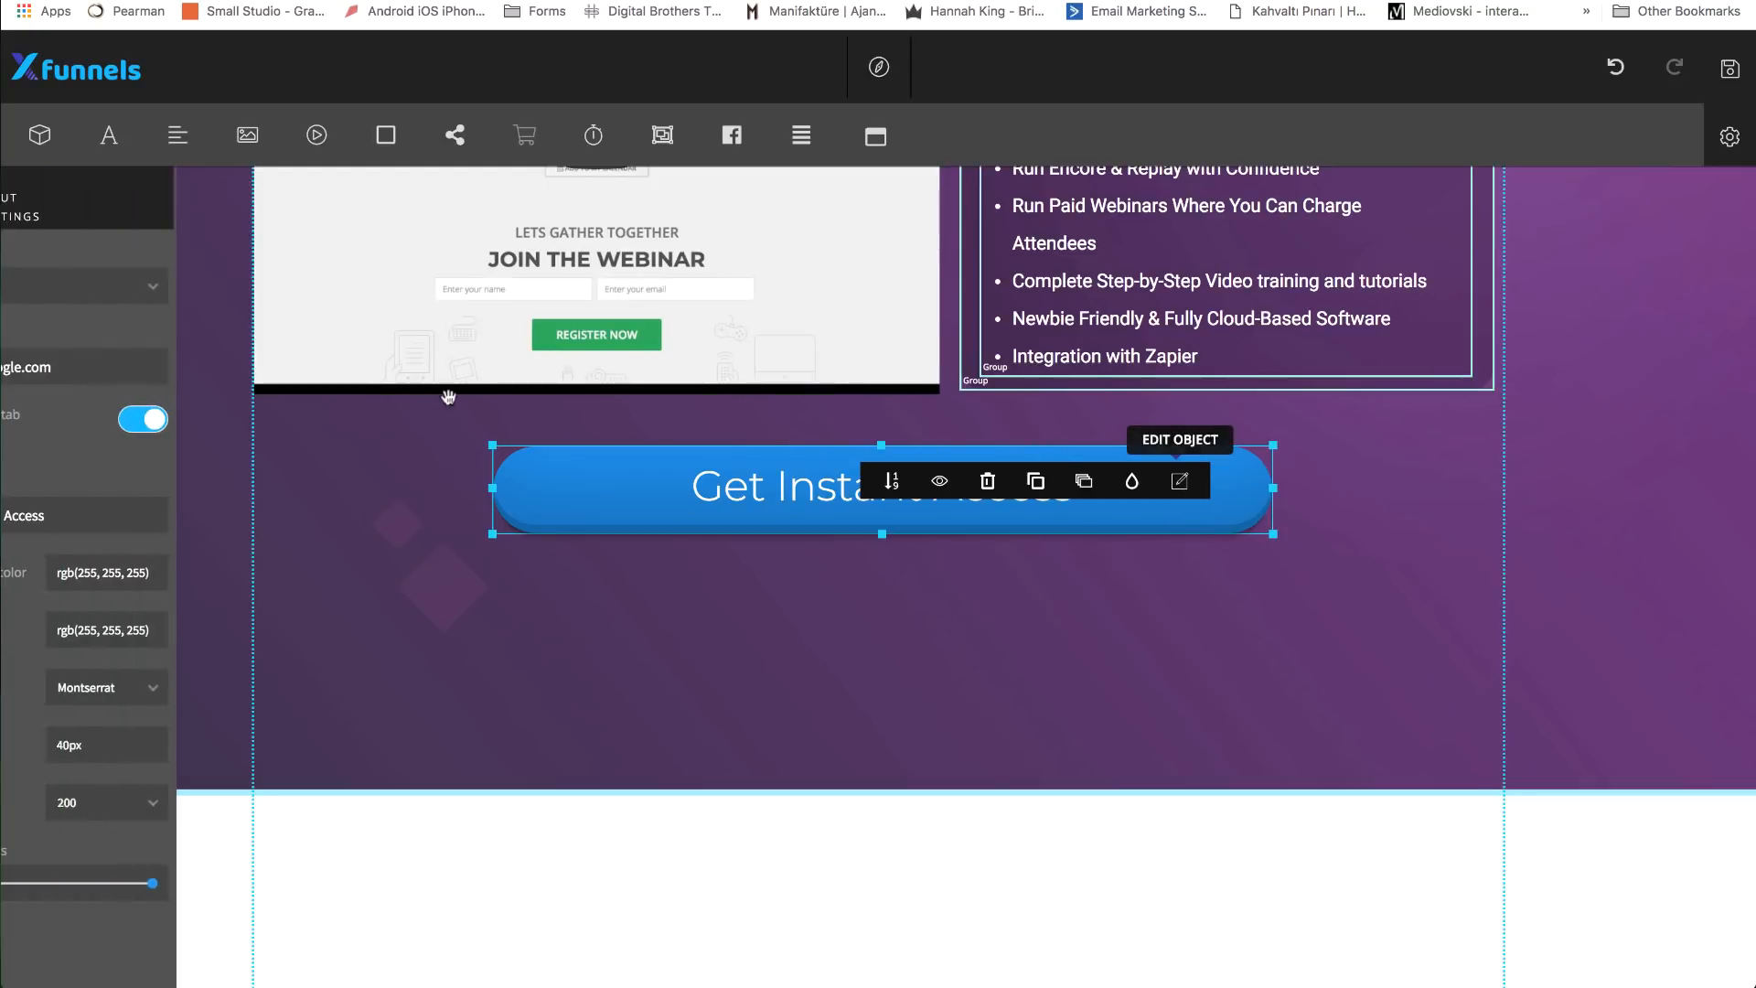
scroll(202, 457, up, 4)
scroll(202, 457, down, 5)
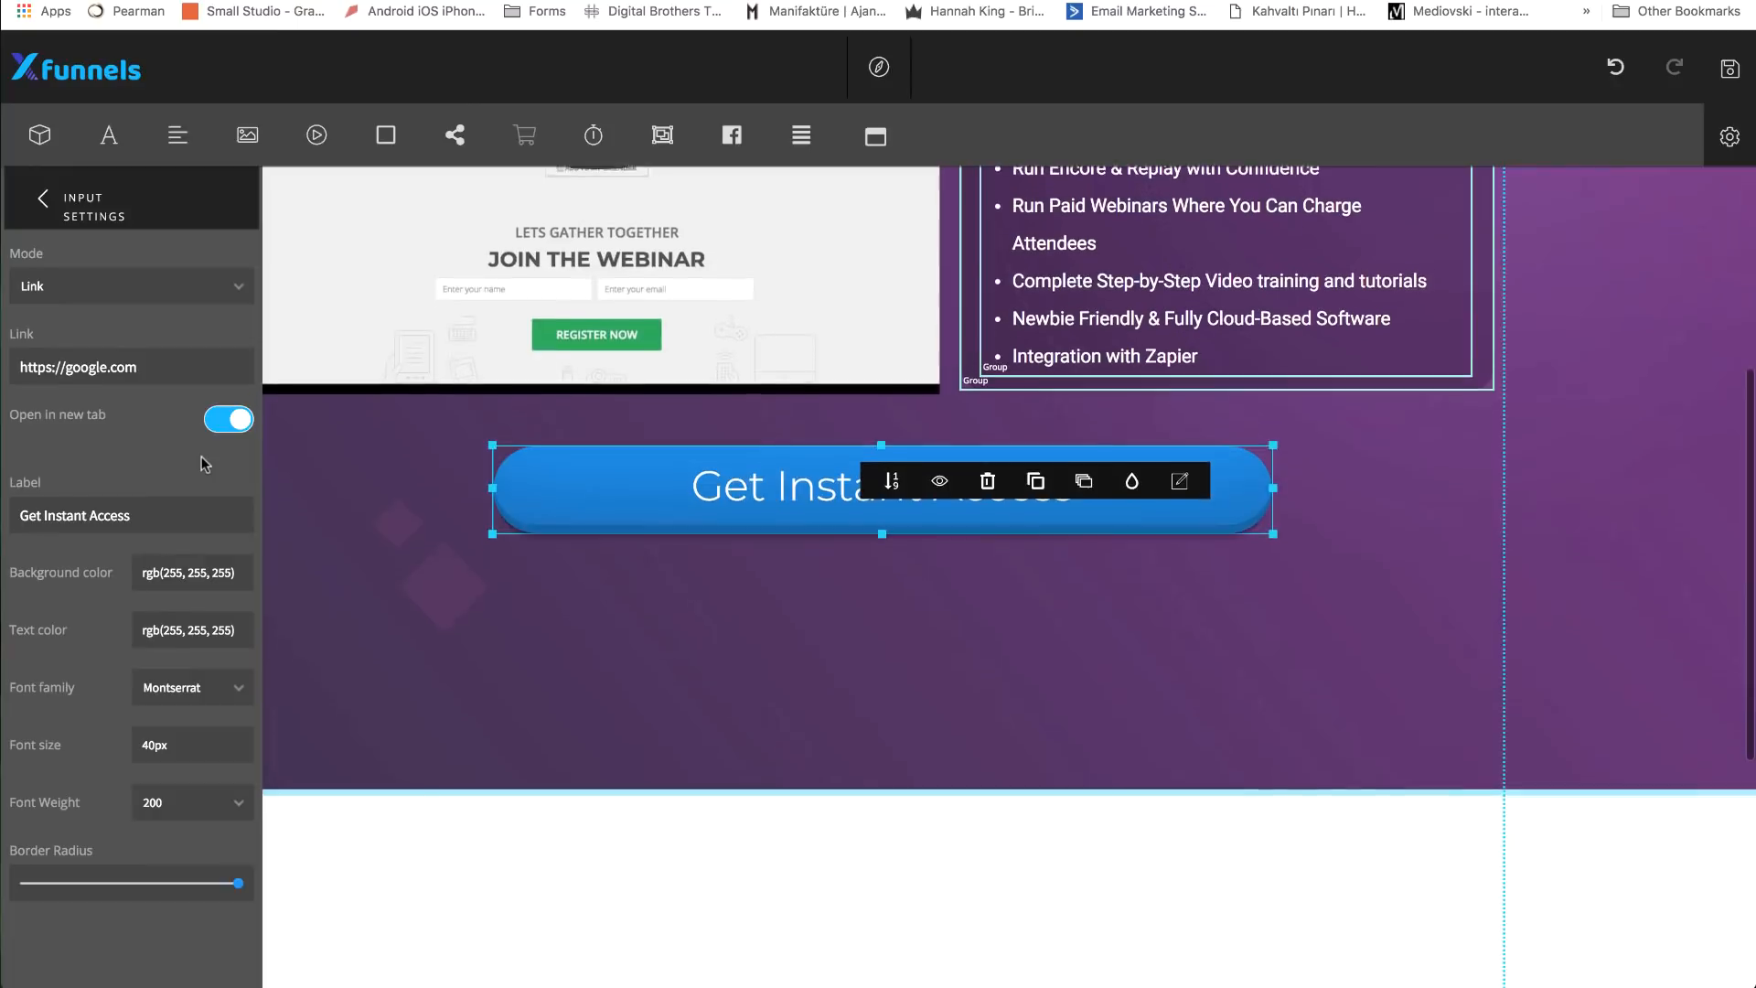
click(199, 573)
drag(225, 625, 222, 685)
click(188, 609)
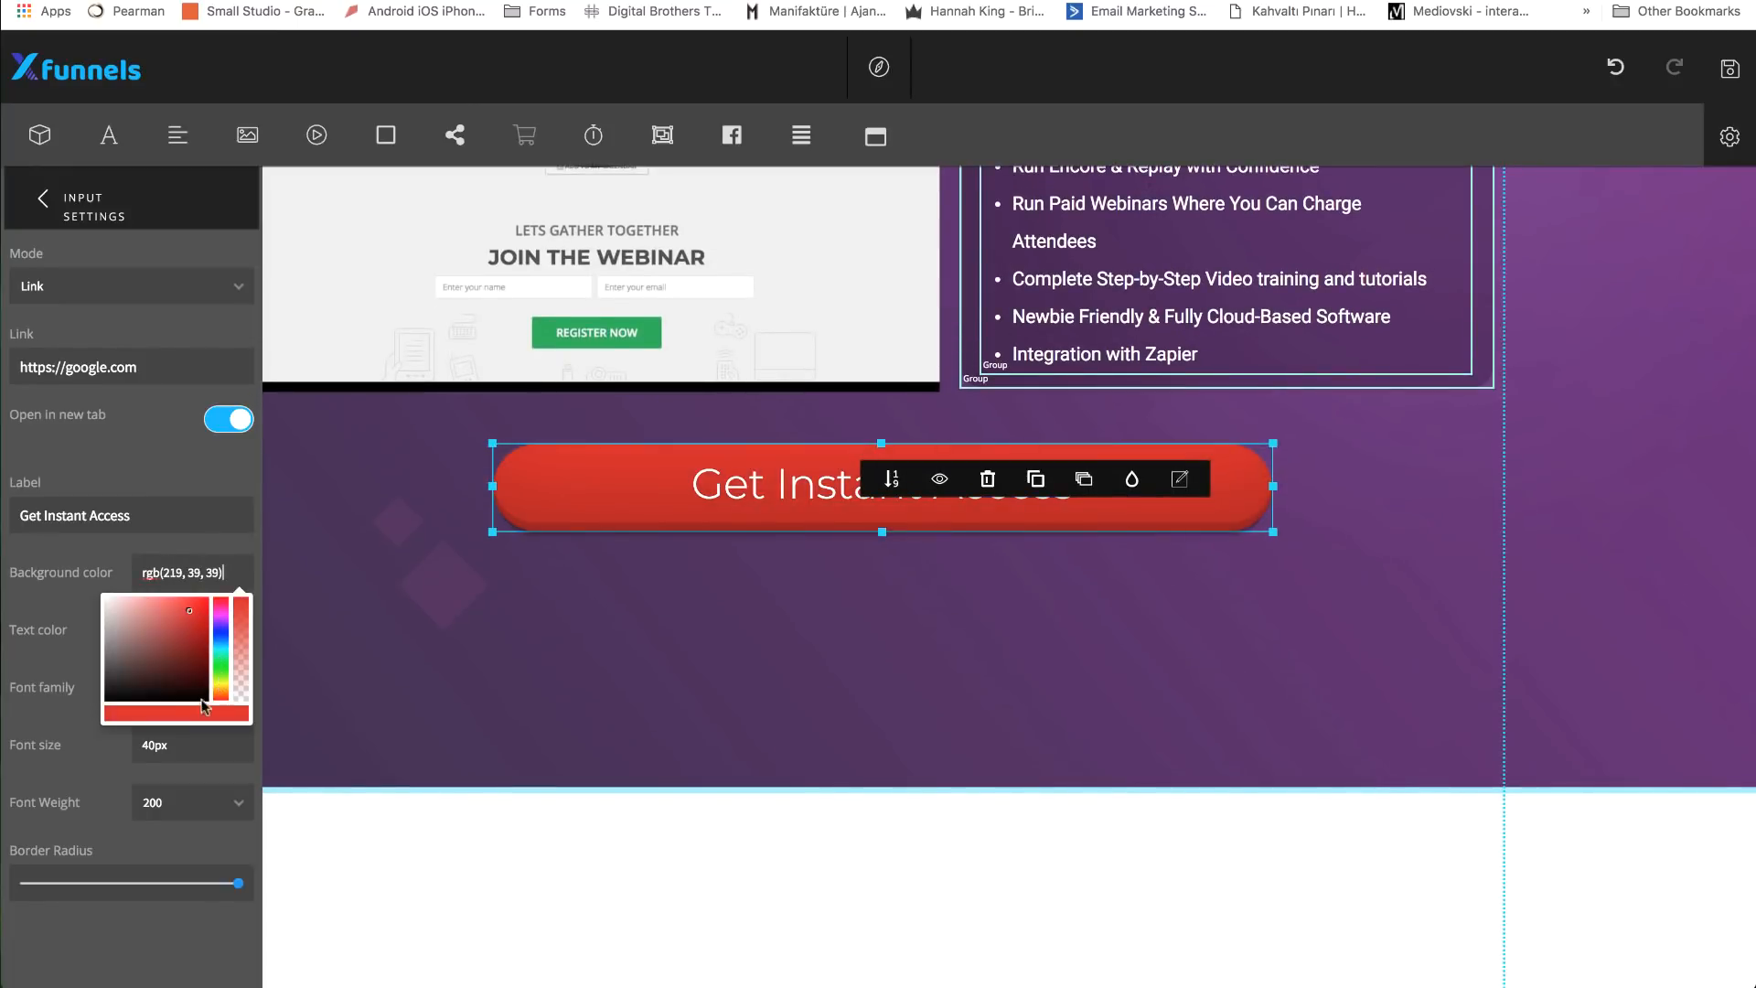
click(221, 684)
drag(222, 685, 221, 692)
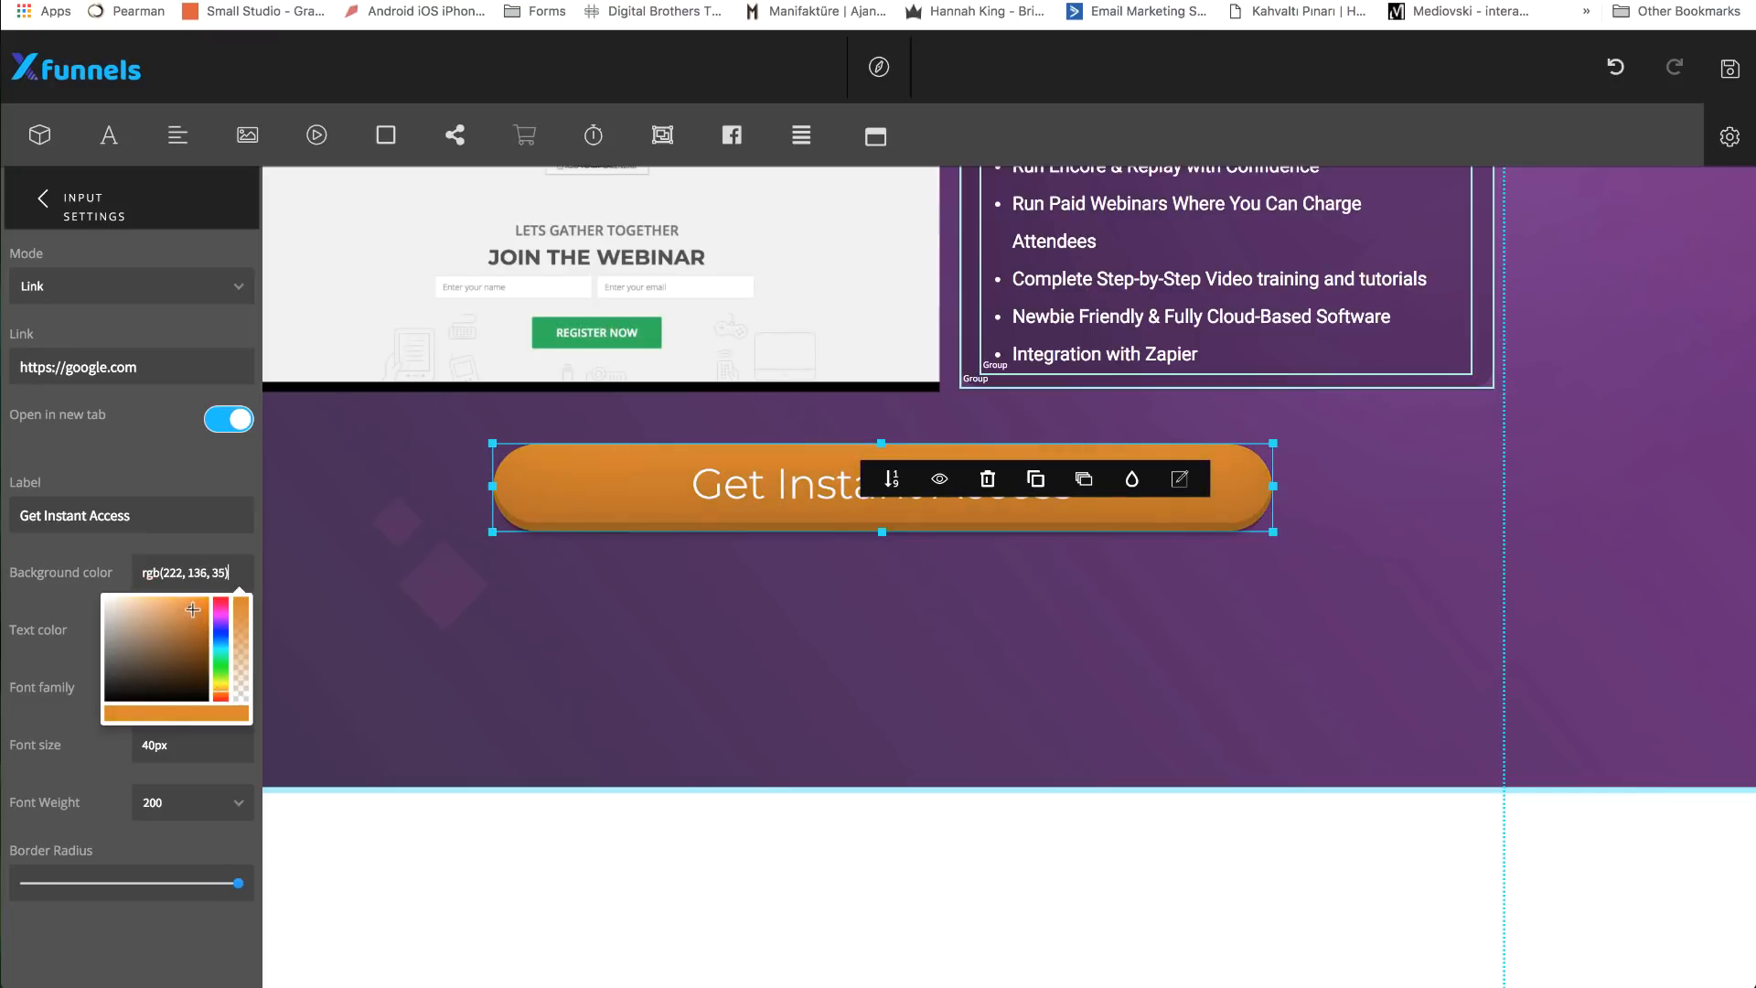
drag(192, 609, 203, 605)
click(43, 198)
click(886, 660)
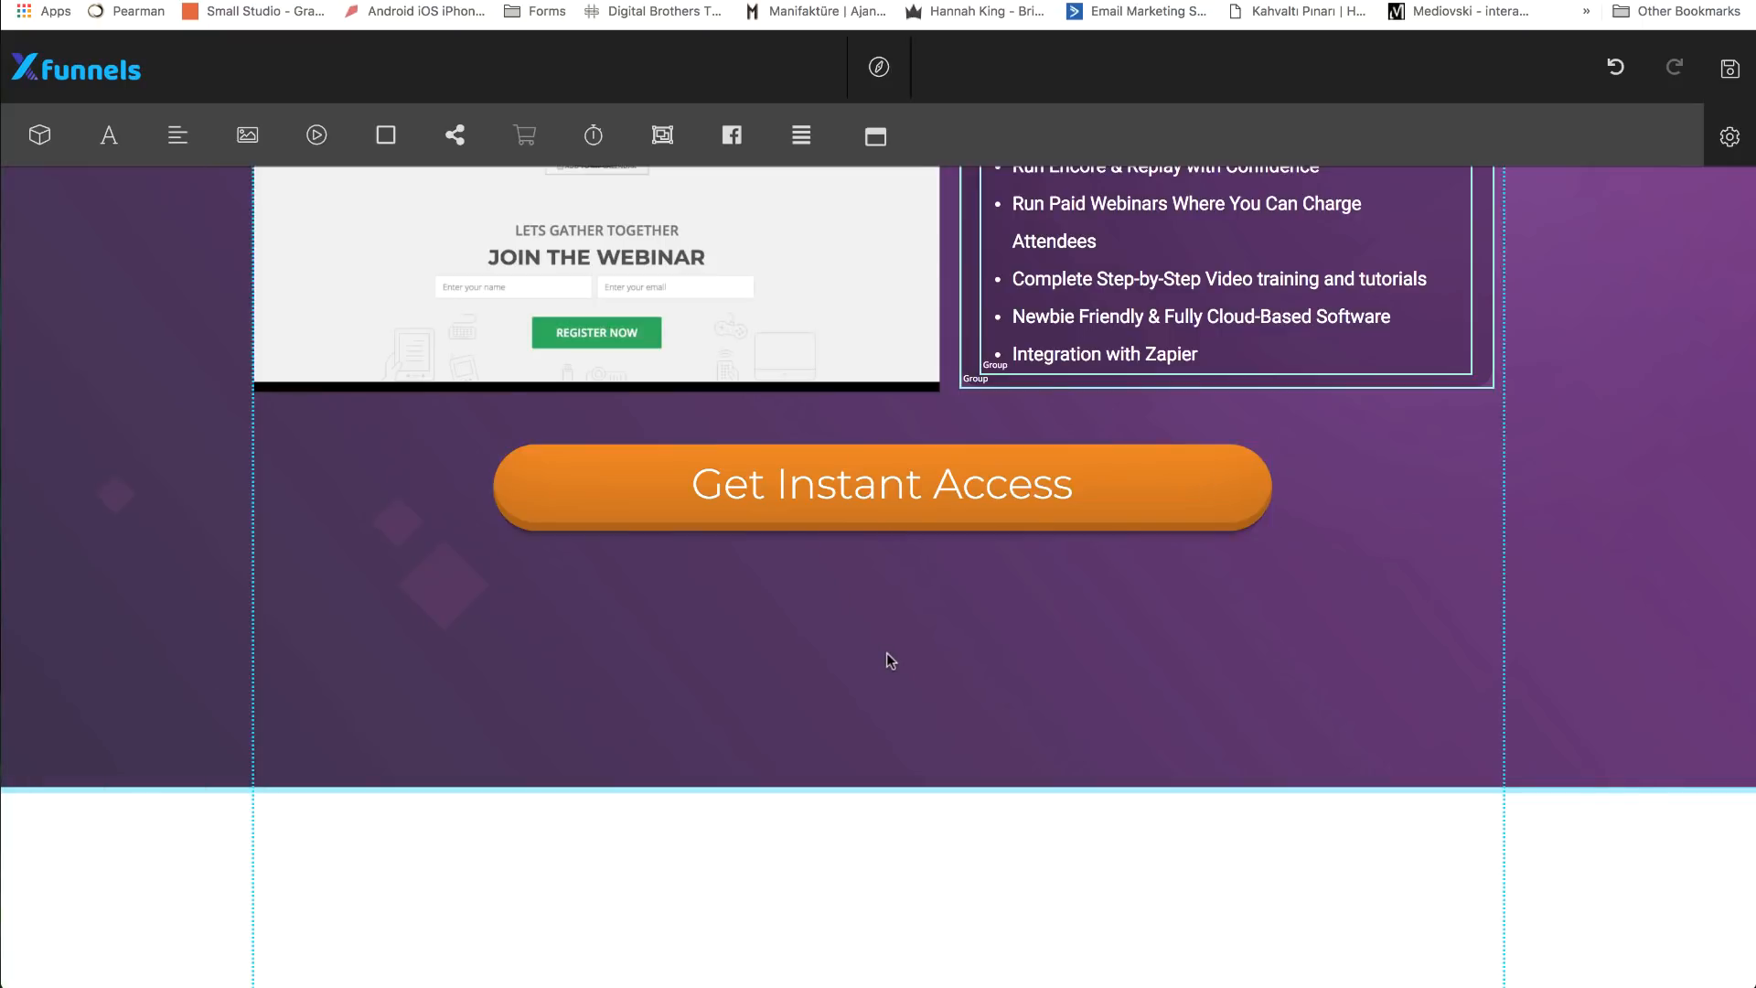
- Move the orange button slightly up and to the left beneath the video and feature list
scroll(886, 652, up, 1)
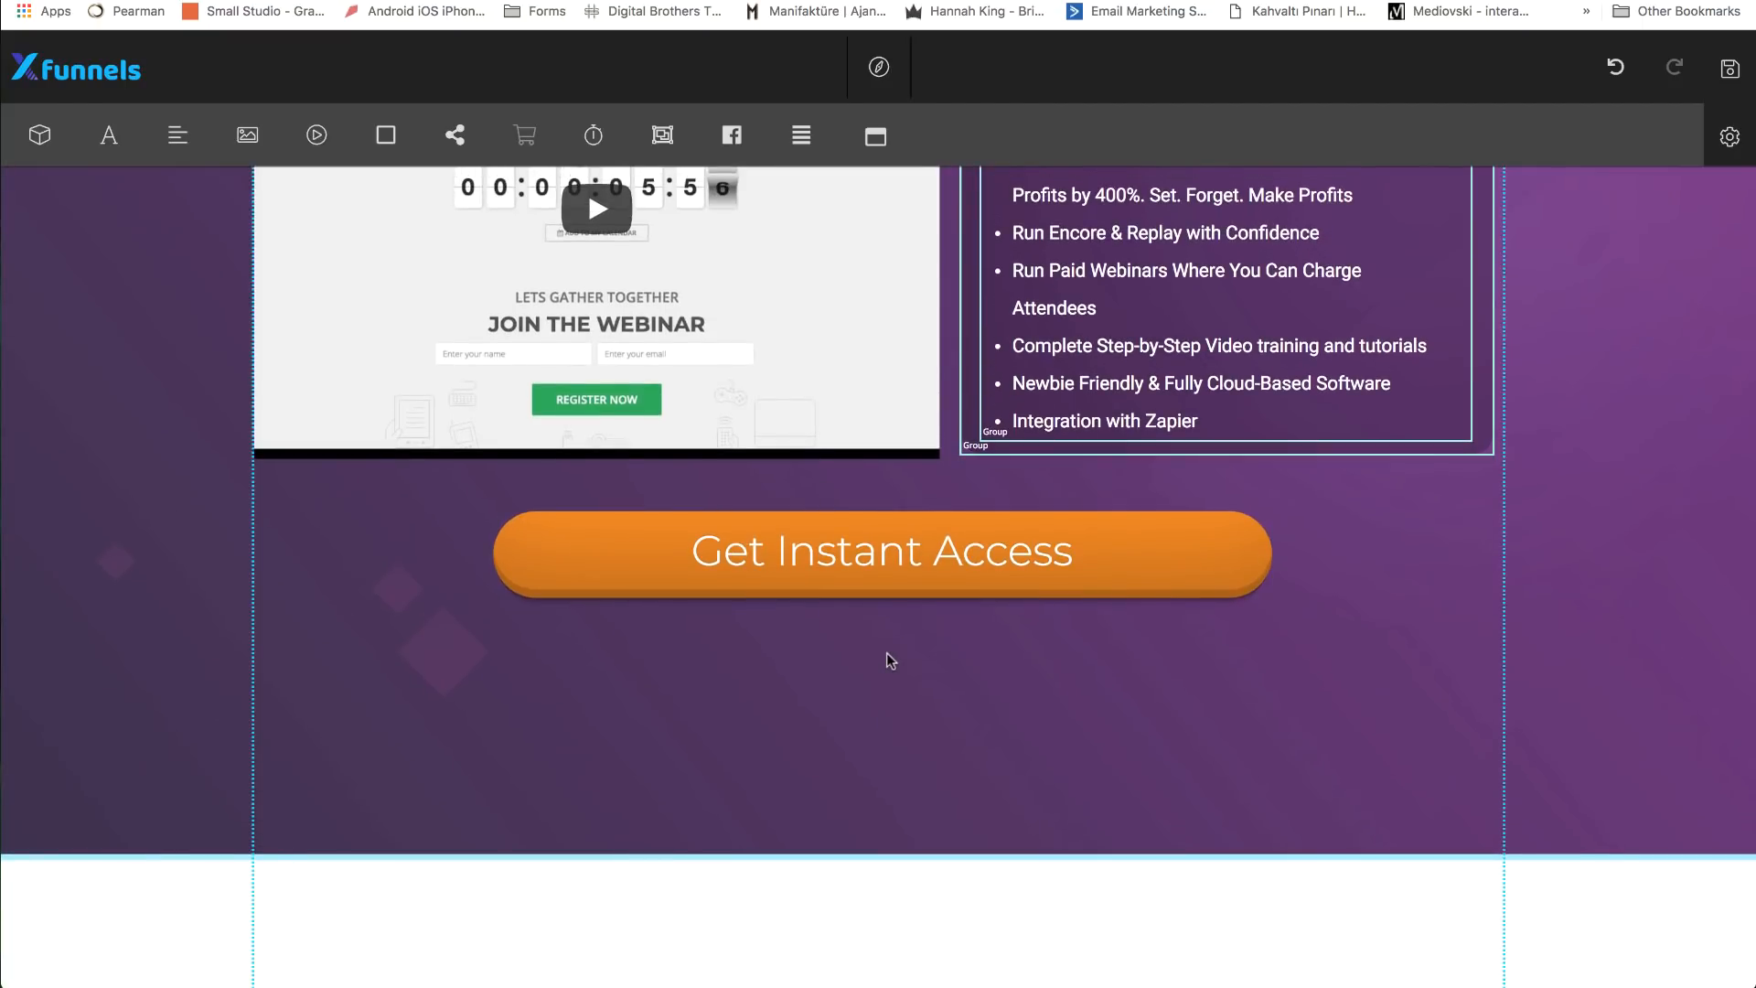
scroll(886, 660, up, 1)
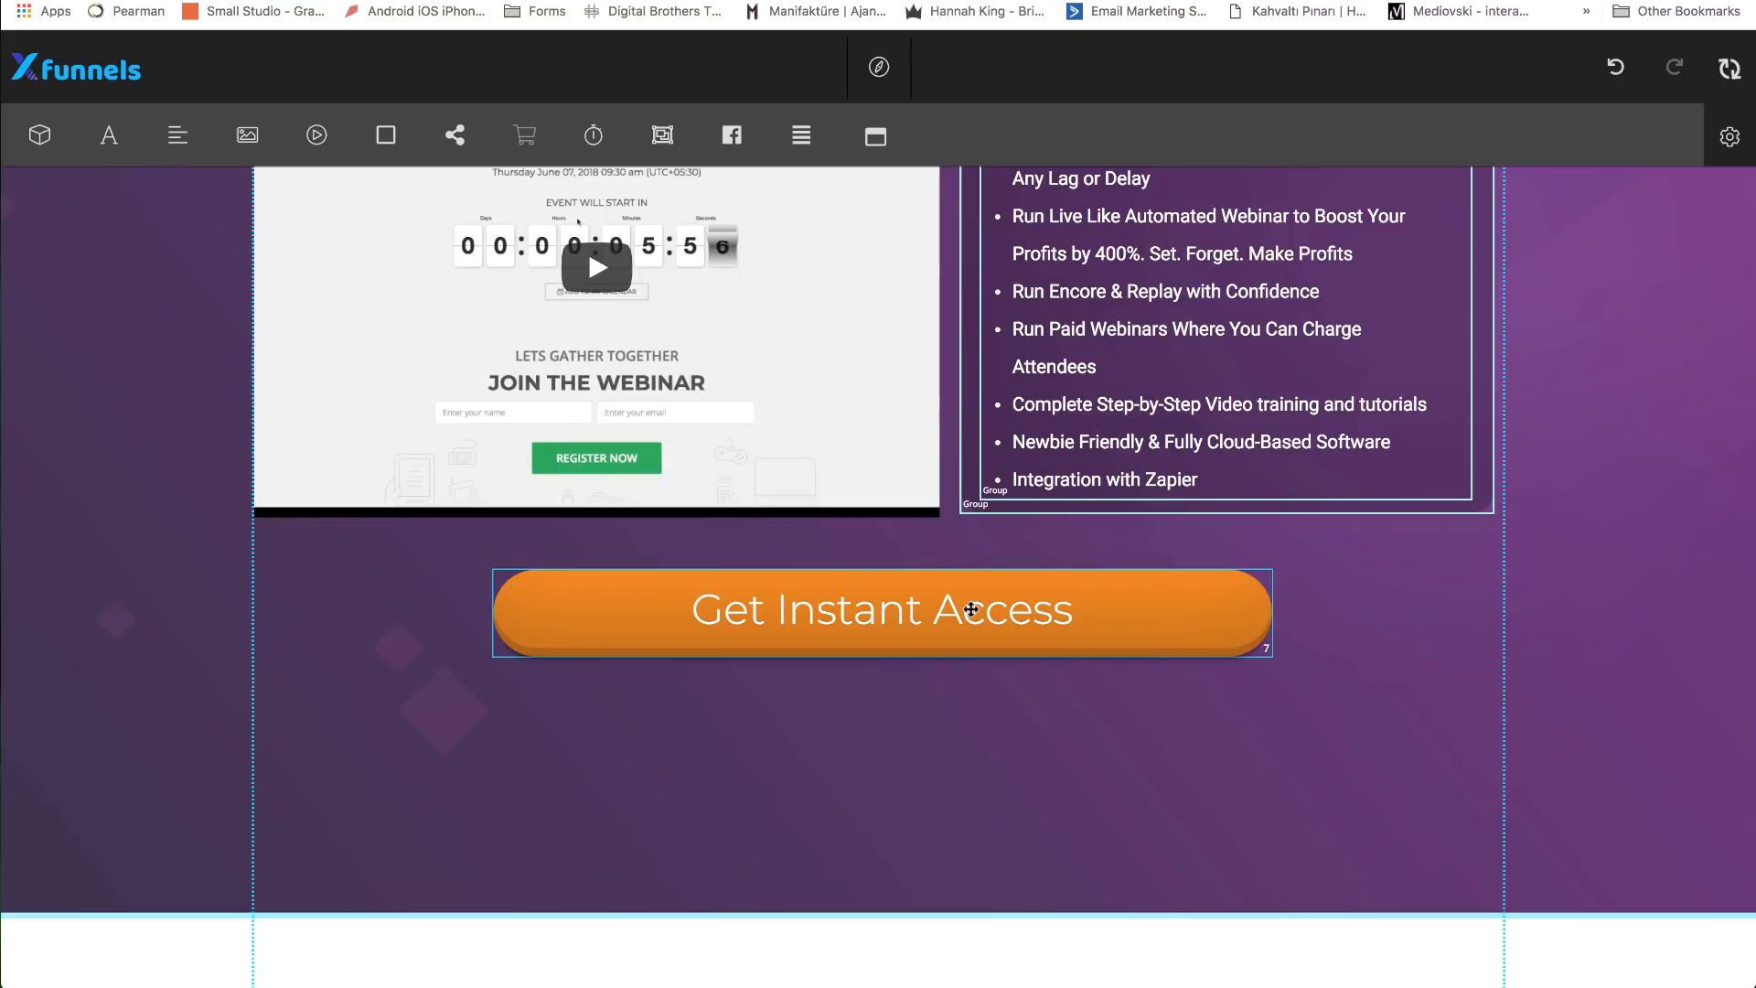
drag(971, 609, 962, 603)
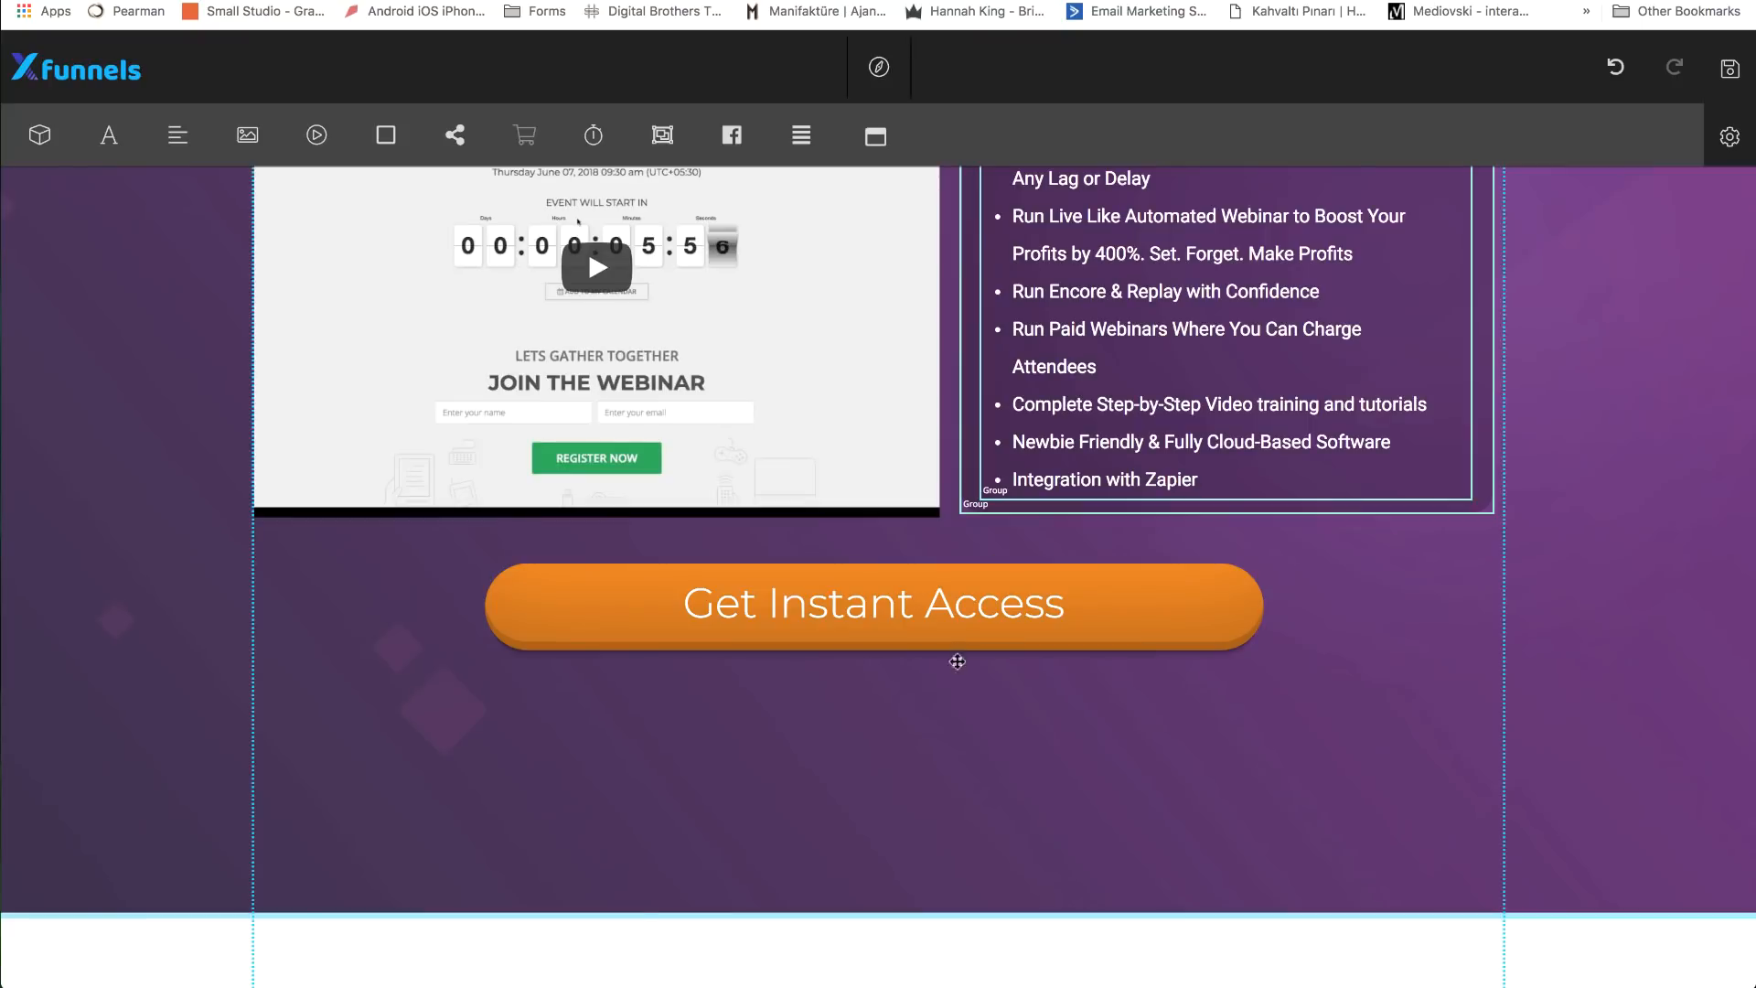
- Change the orange button's label to "Get Instant Access to HQWebinar"
click(970, 622)
click(1267, 568)
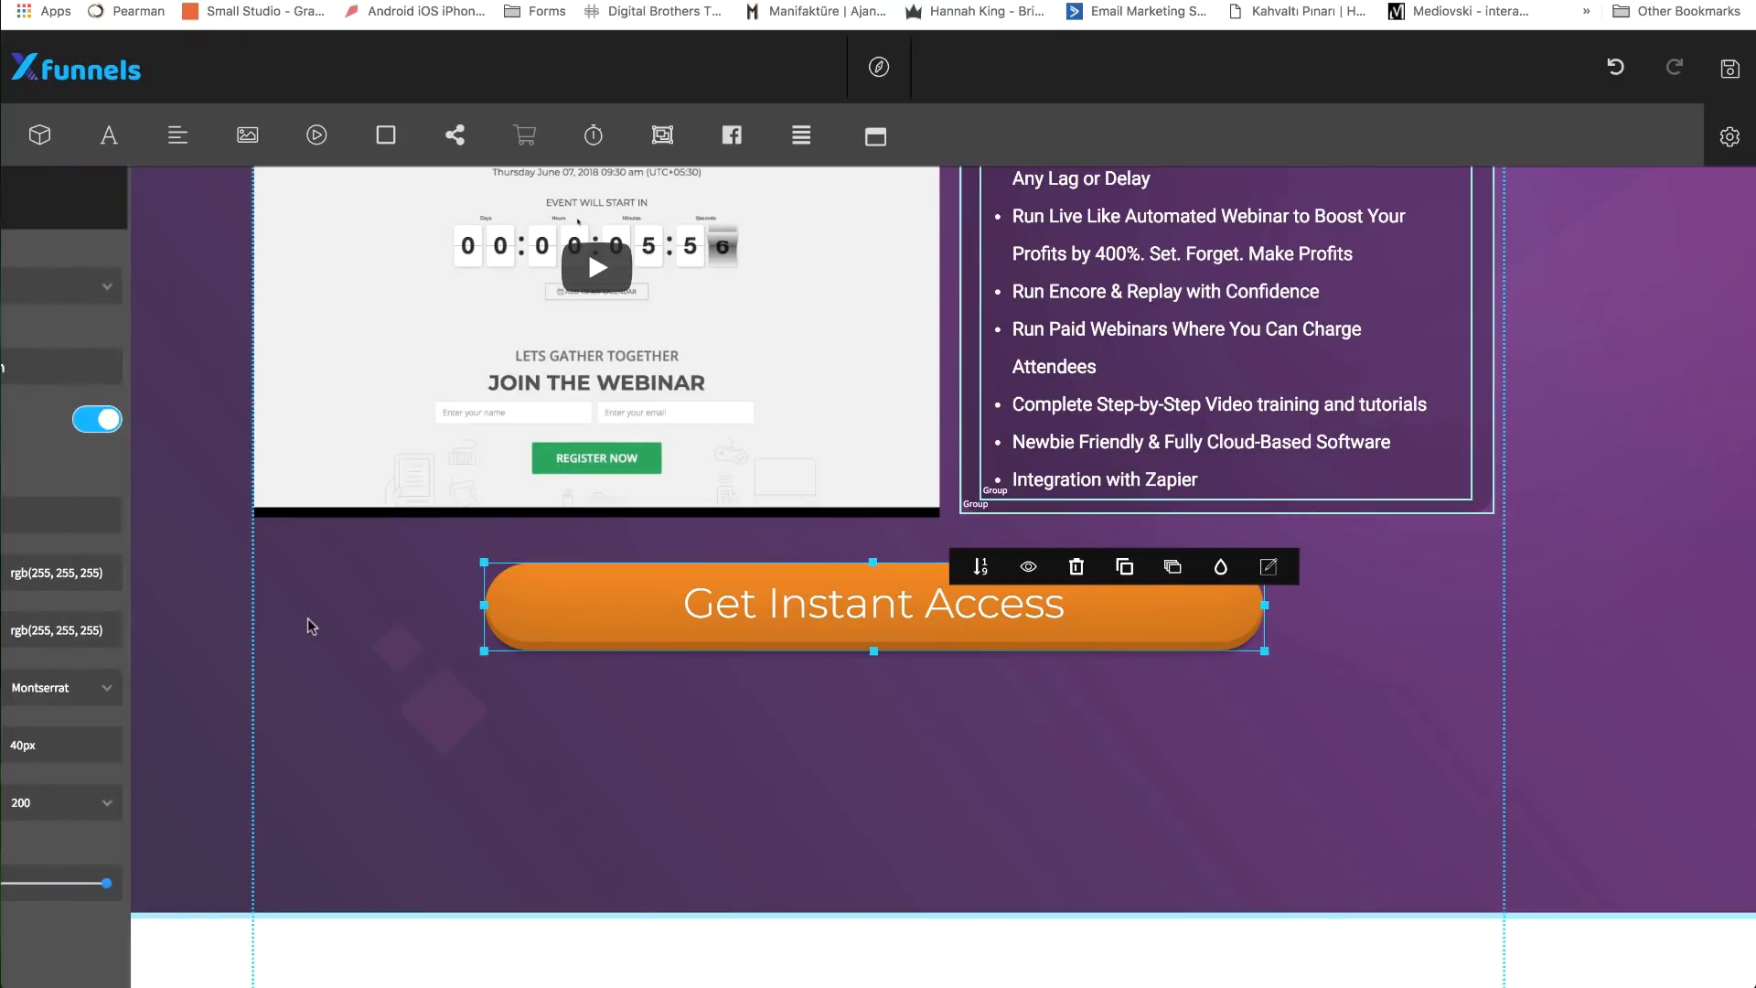
text(t Instant Access t)
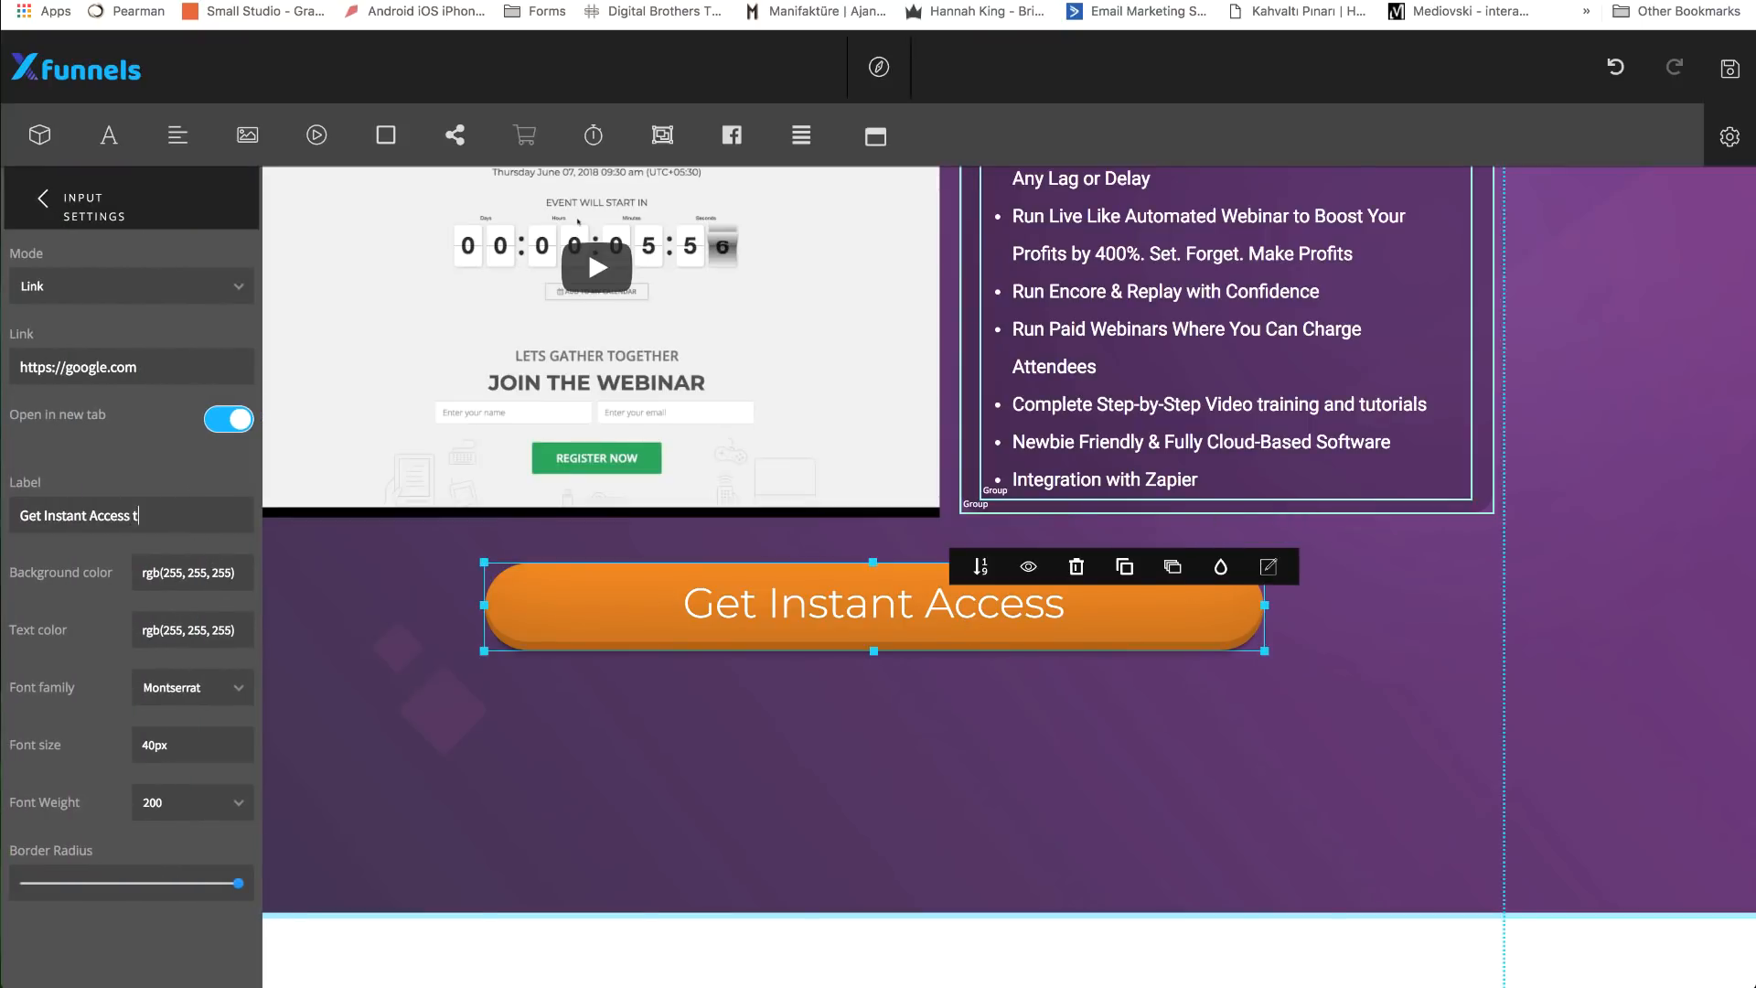
text(o HQWebinat)
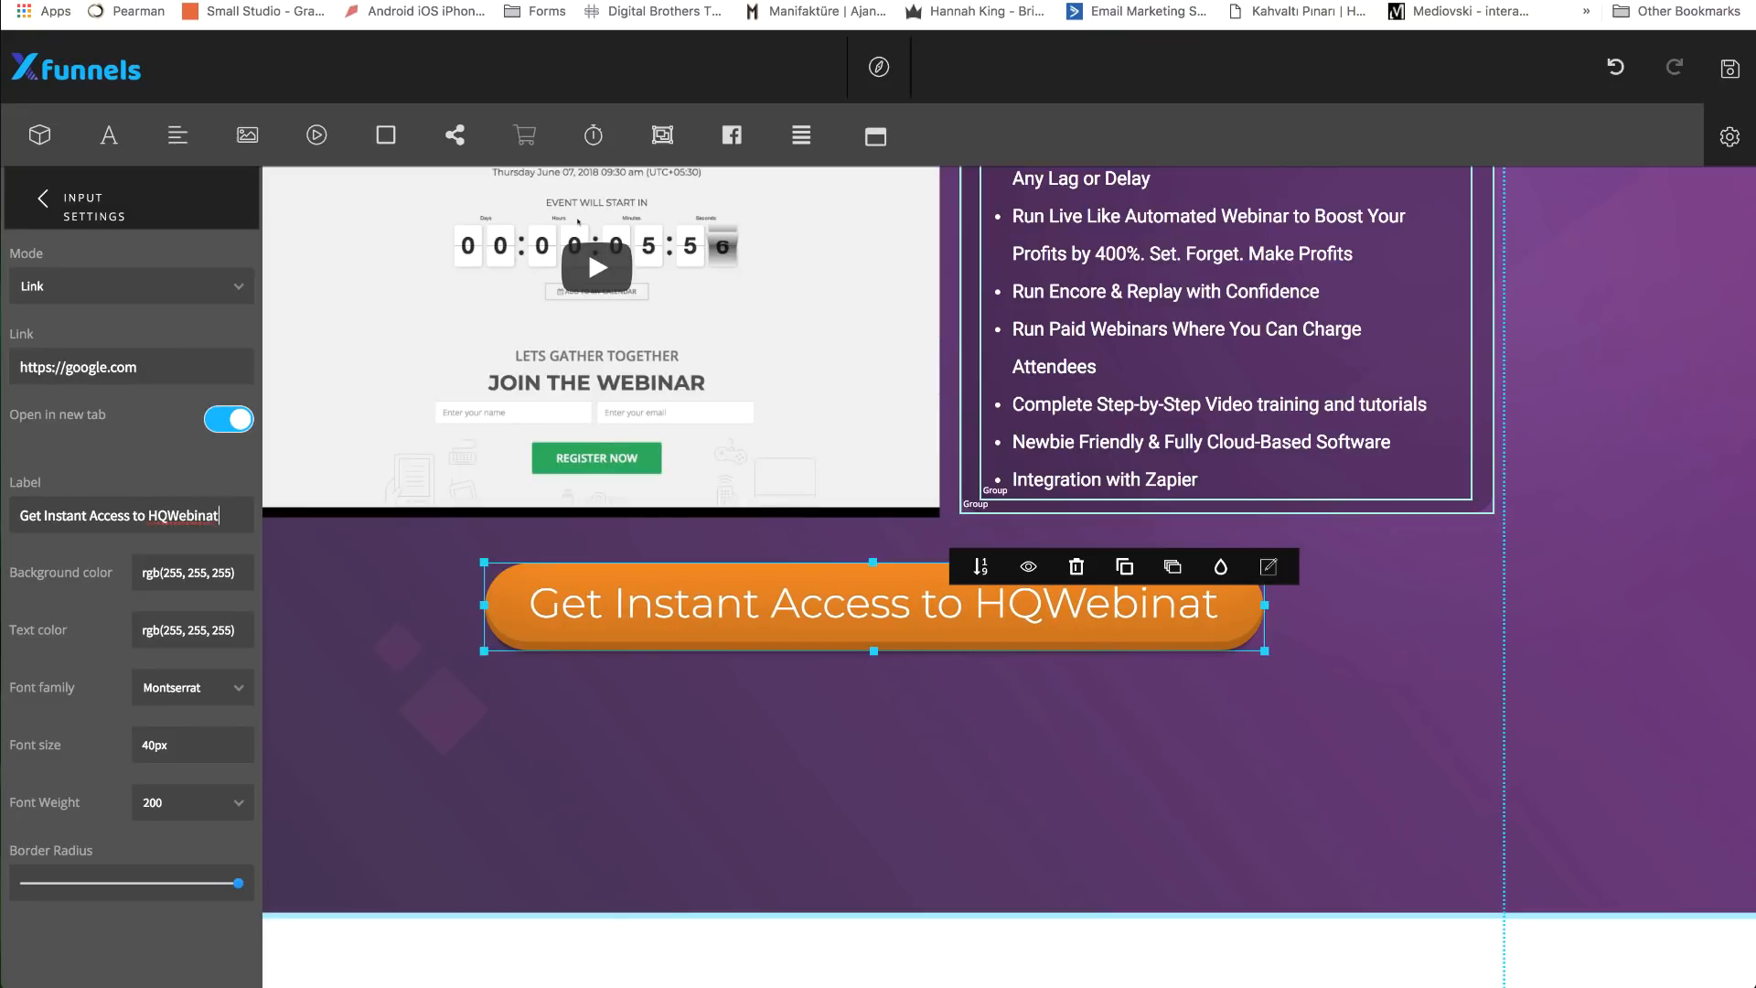
key(BackSpace)
text(r)
- Set the font size of the orange button's label to 30px
key(BackSpace)
key(BackSpace)
text(3)
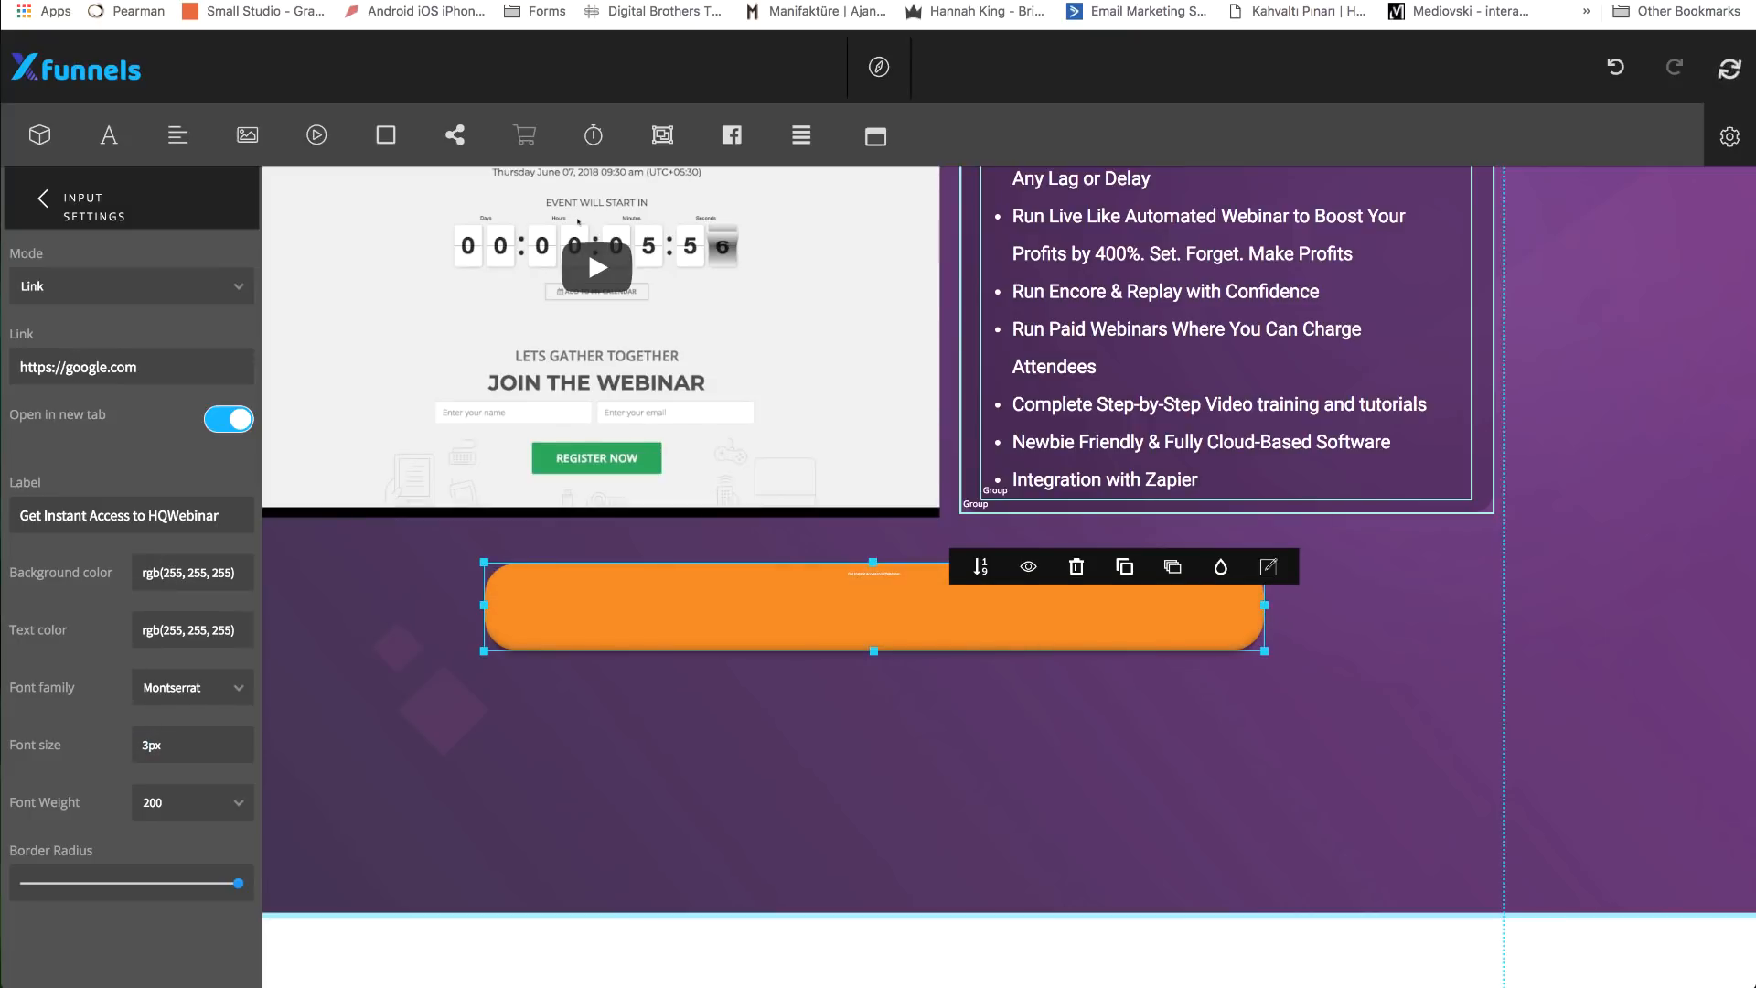
text(0)
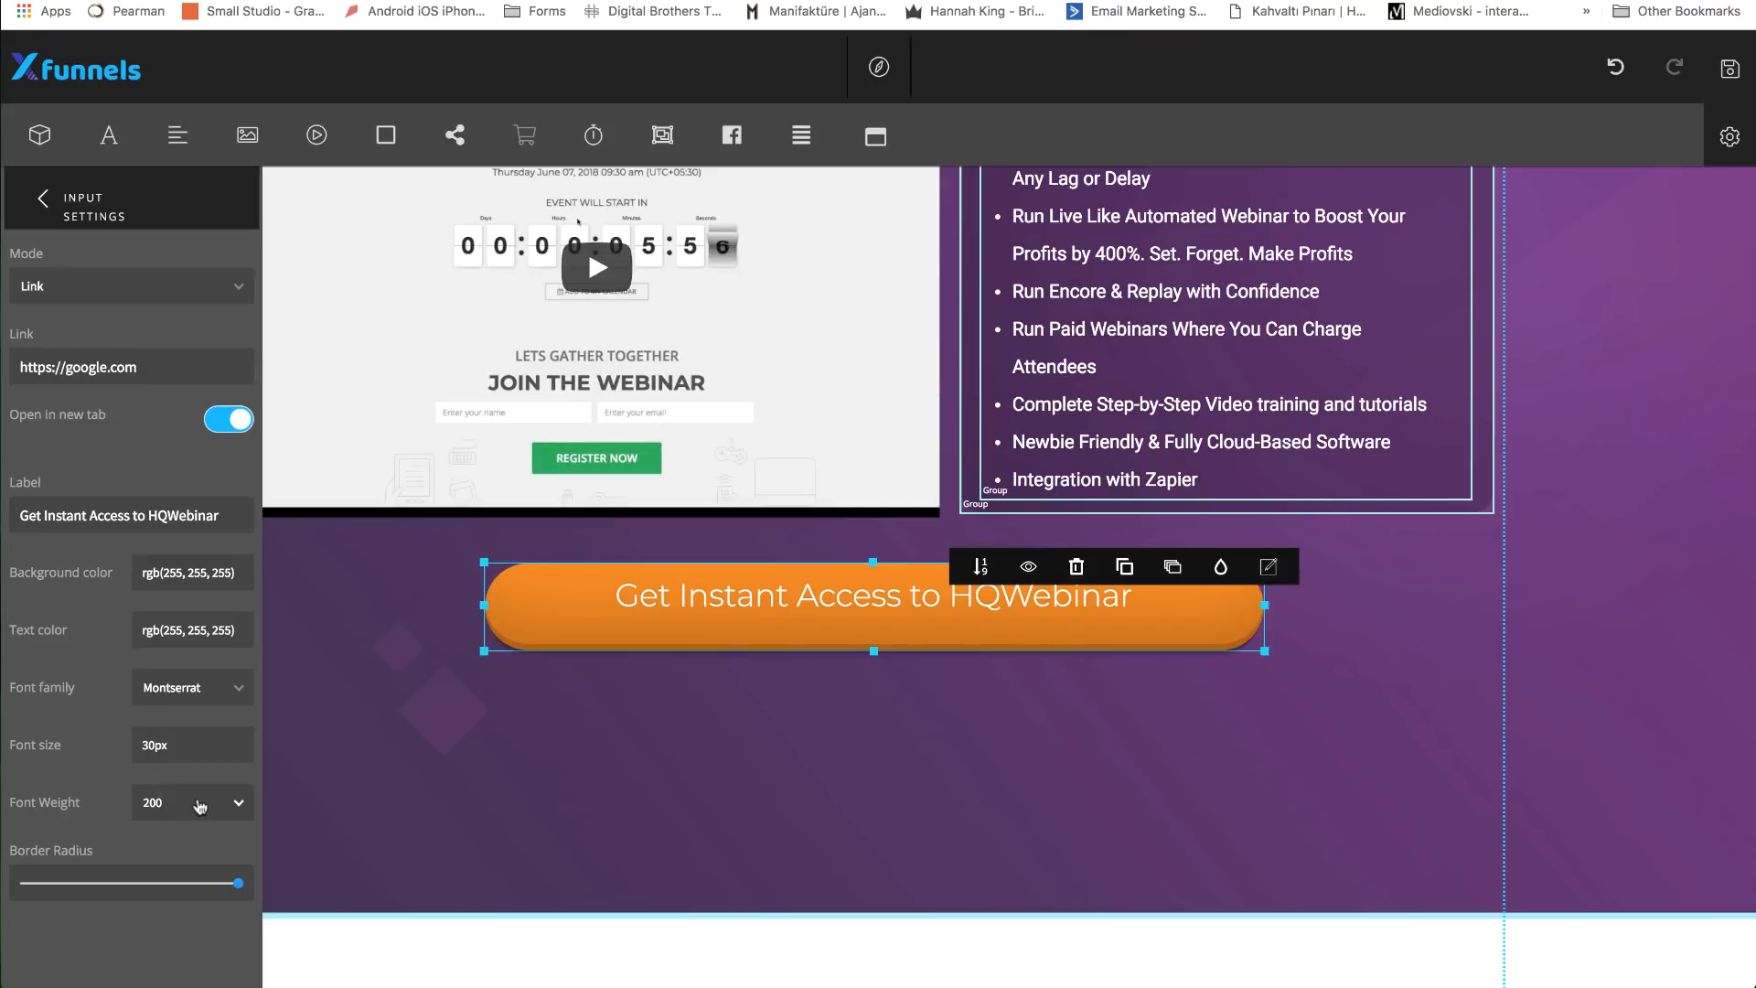
- Set the orange button's label to font weight 400 and its text color to dark purple, rgb(71, 12, 107)
click(229, 807)
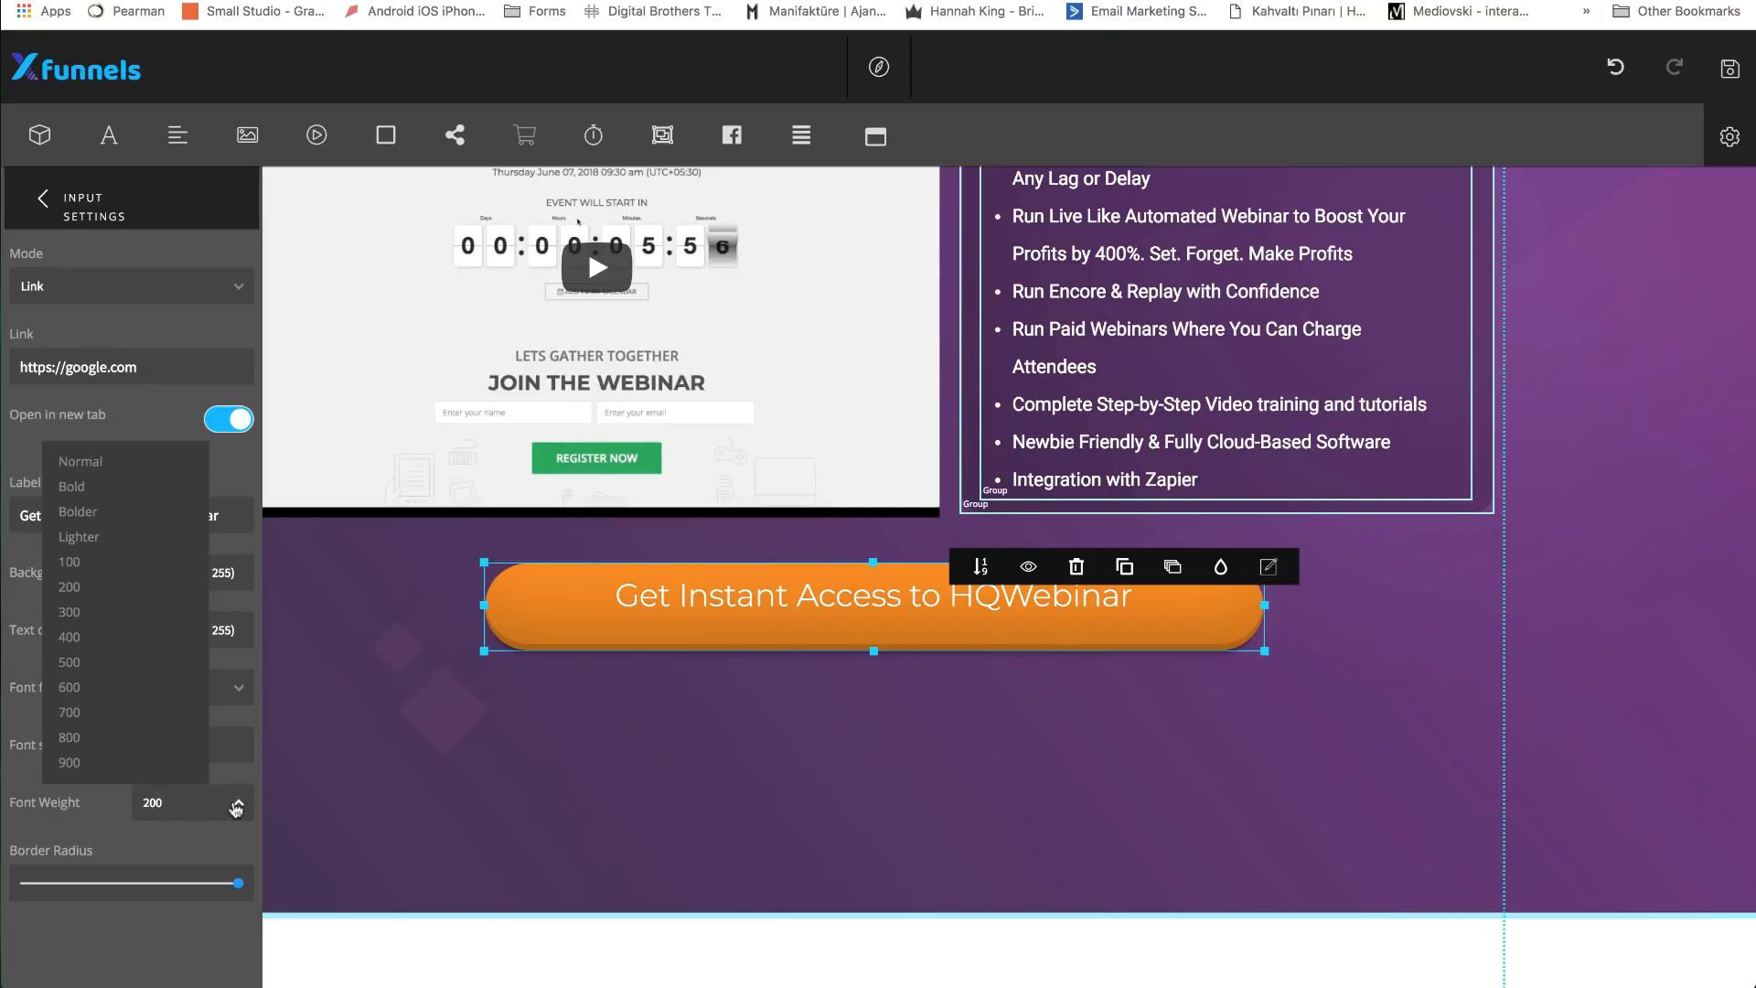
click(97, 637)
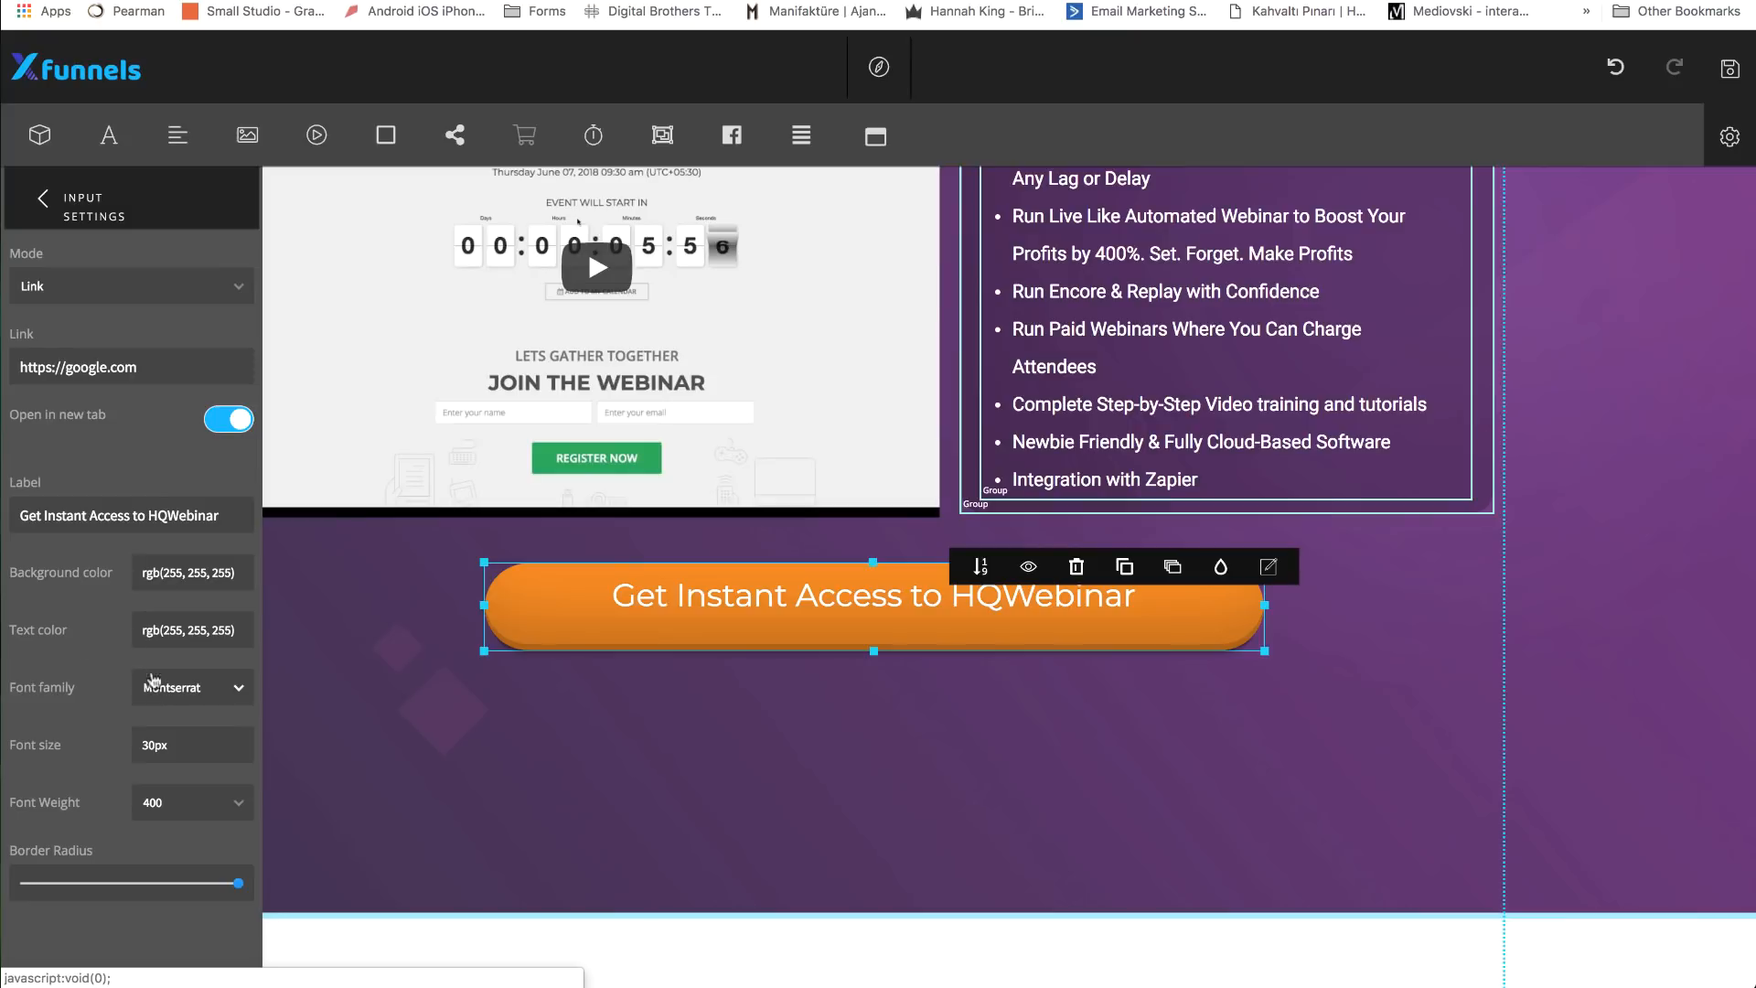
click(200, 616)
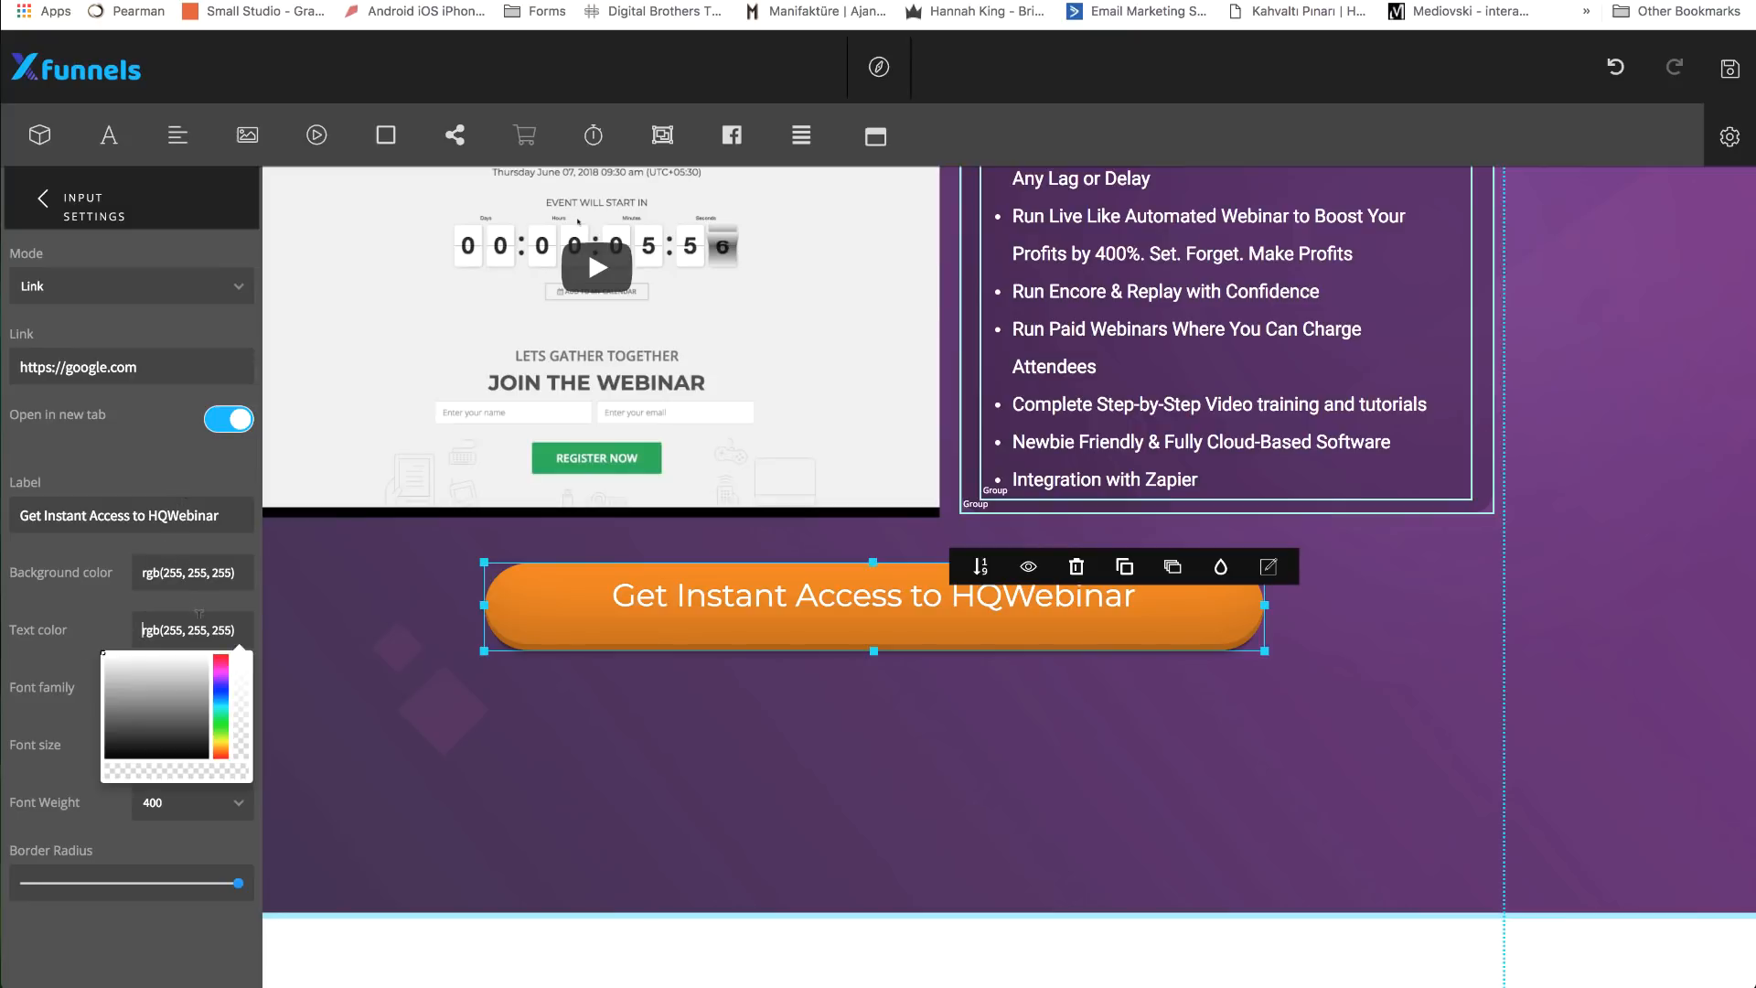
click(227, 678)
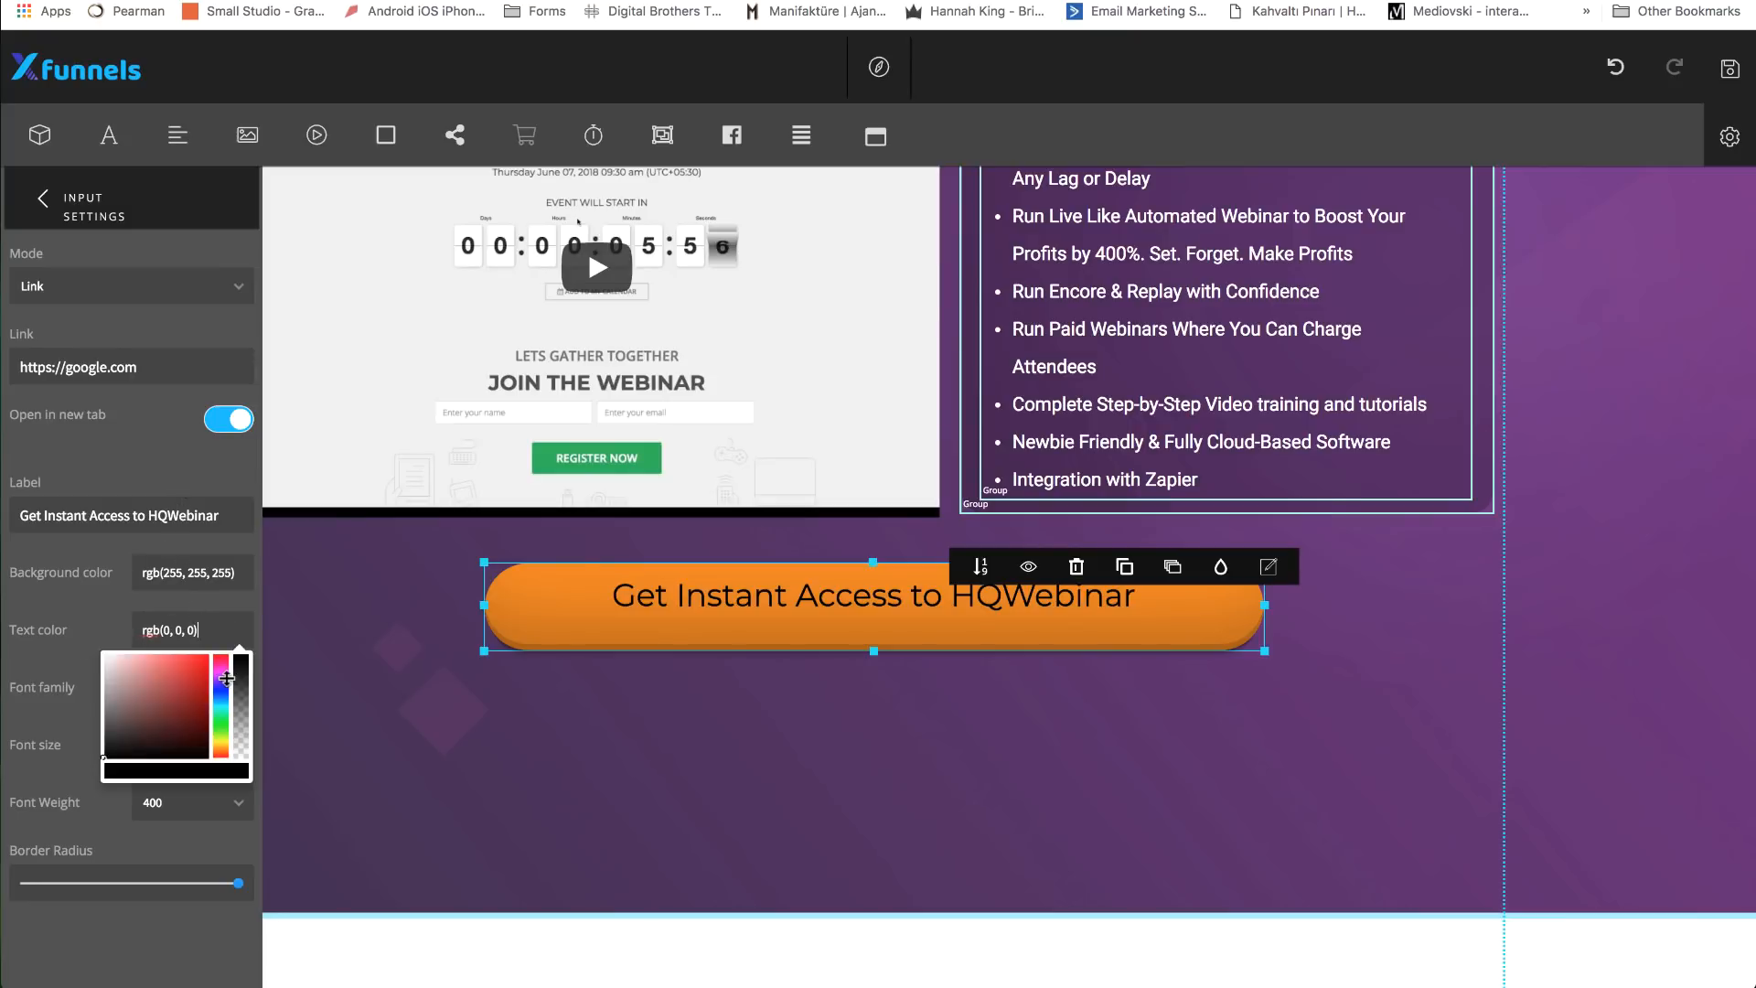
mouse_move(182, 709)
mouse_down()
mouse_move(190, 675)
mouse_move(218, 679)
mouse_move(197, 716)
mouse_up()
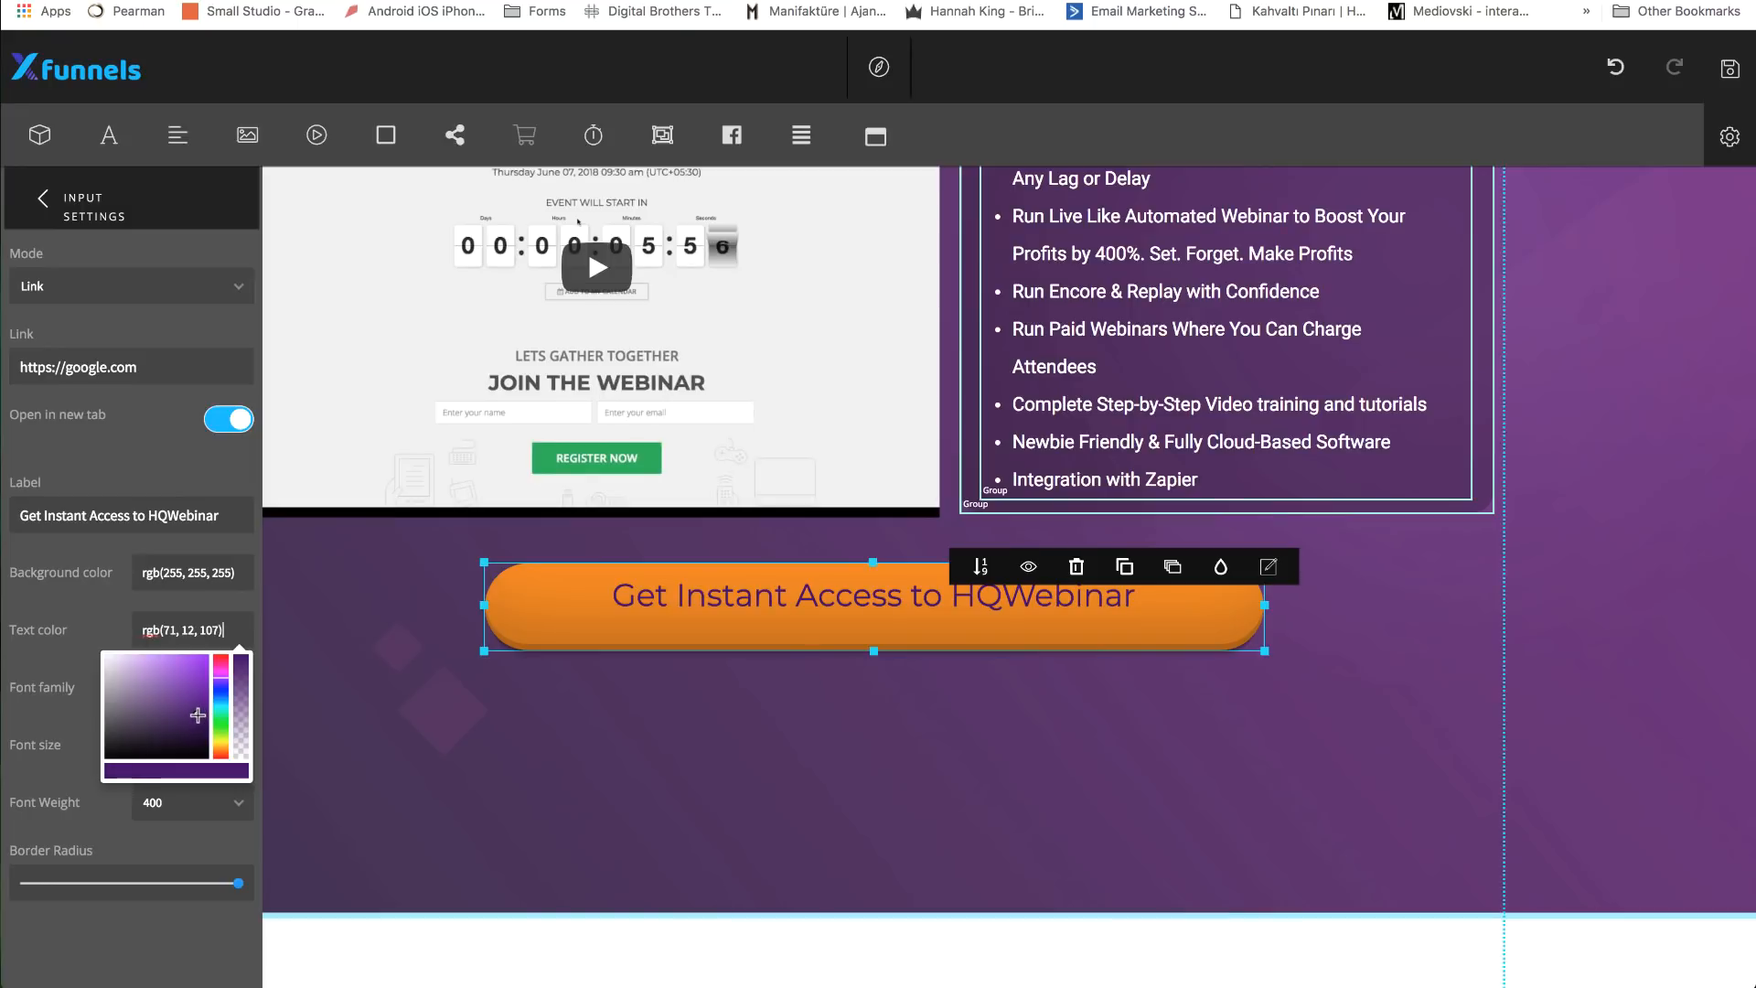
click(146, 447)
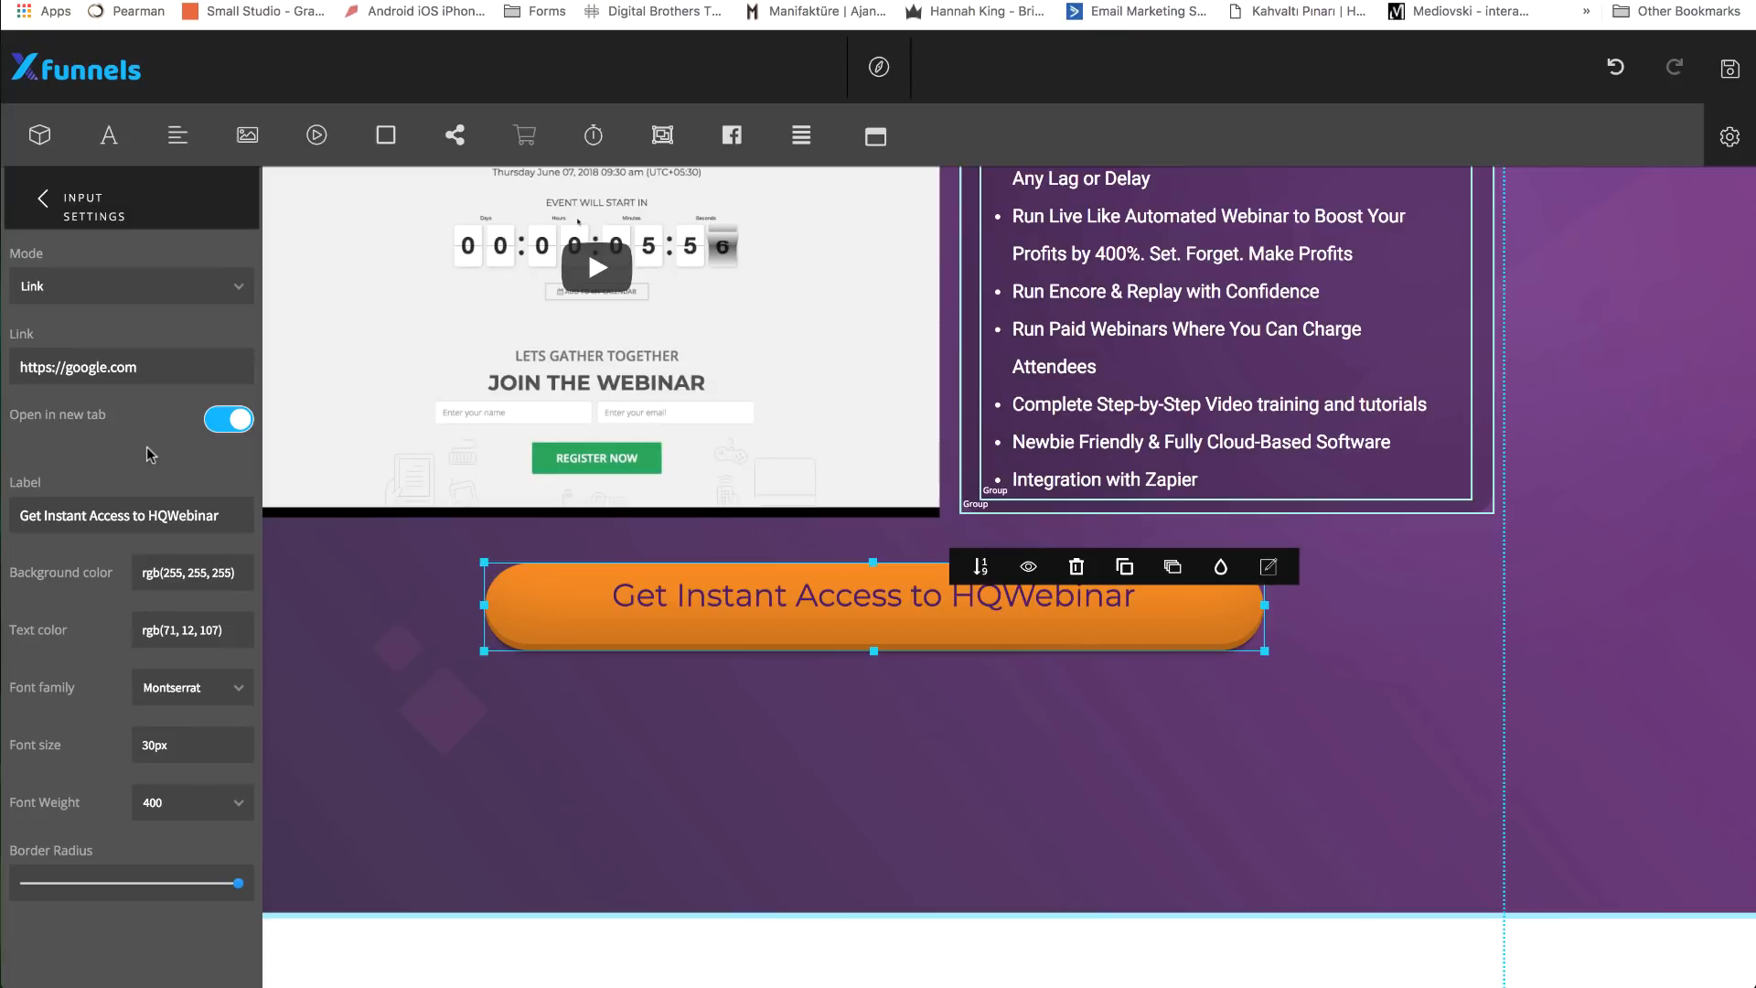
click(43, 198)
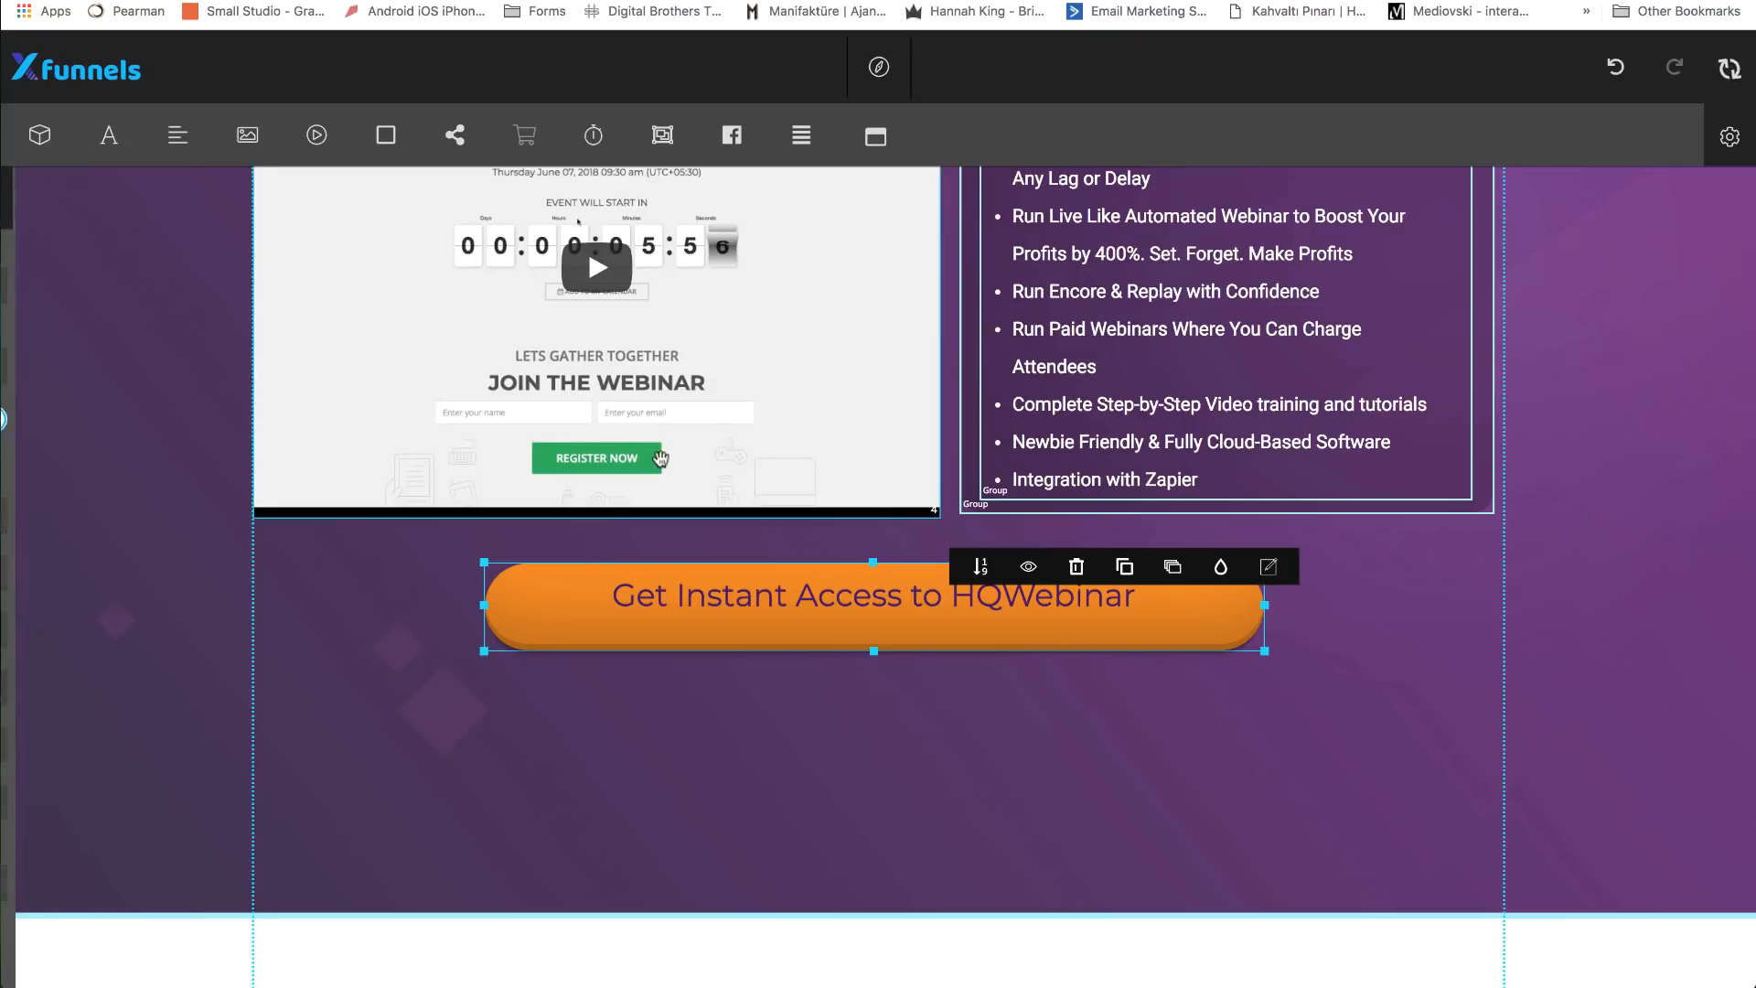
- Reduce the orange button's height slightly, set its label's font size to 35px, and nudge the button slightly down and to the right
drag(873, 651, 874, 639)
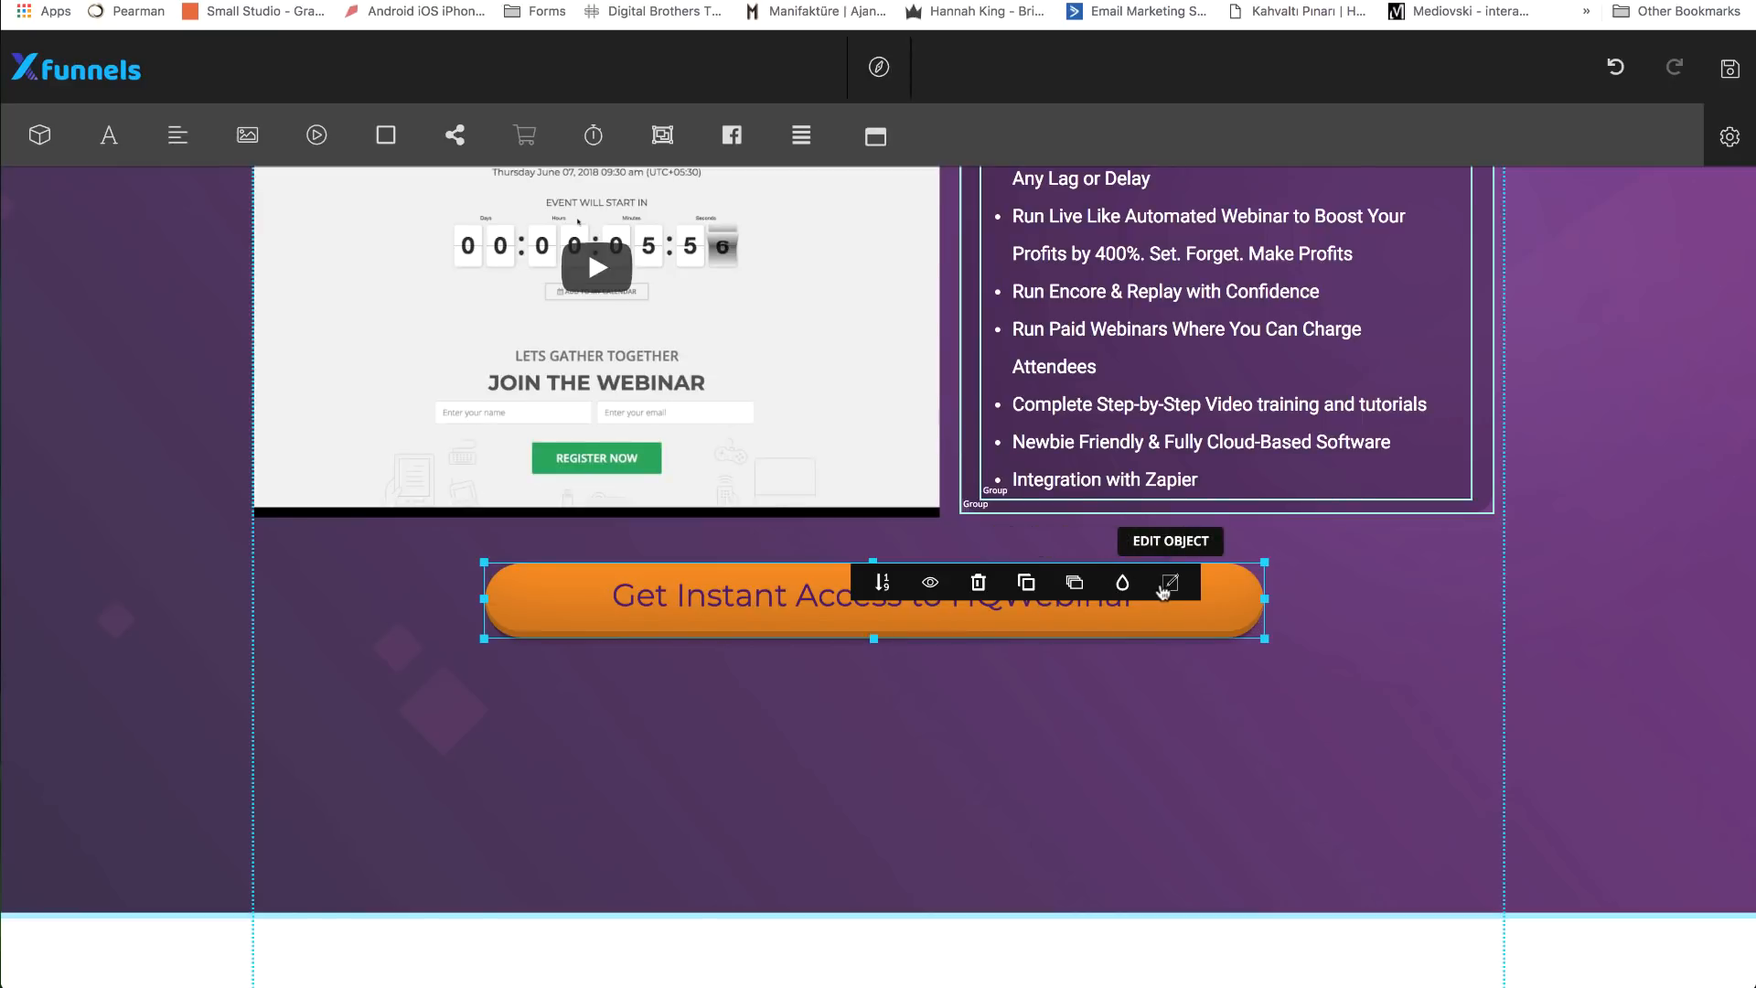
click(1163, 588)
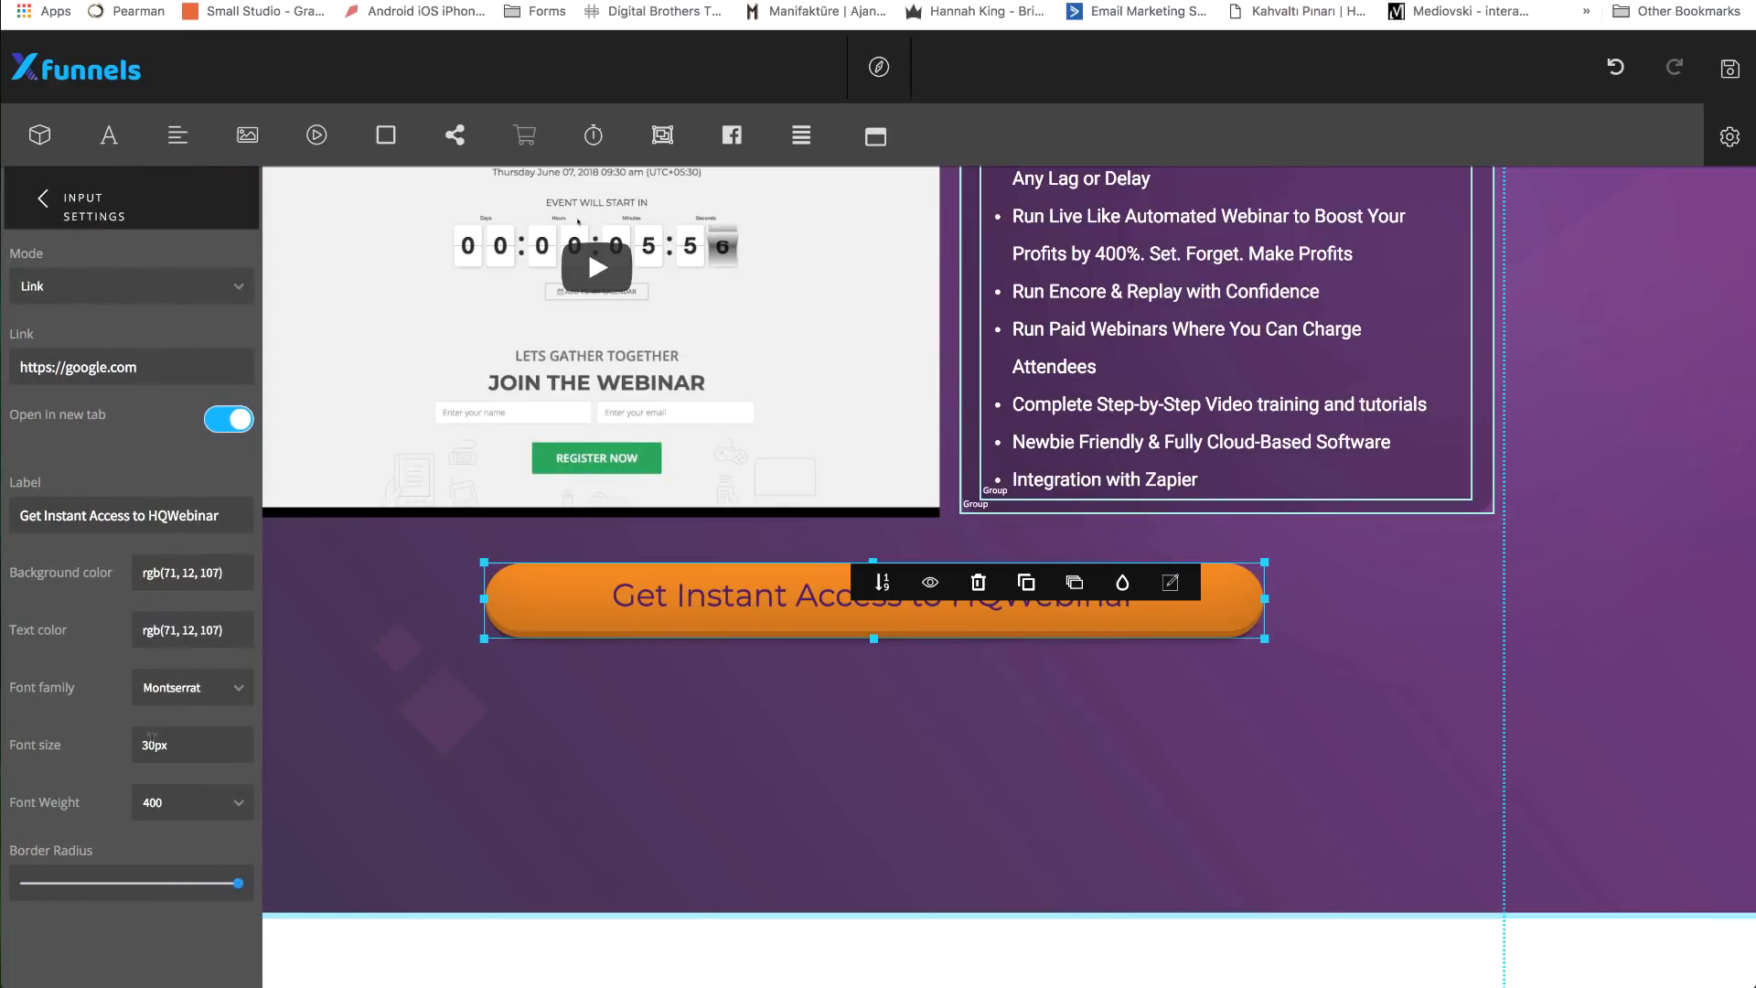
text(5)
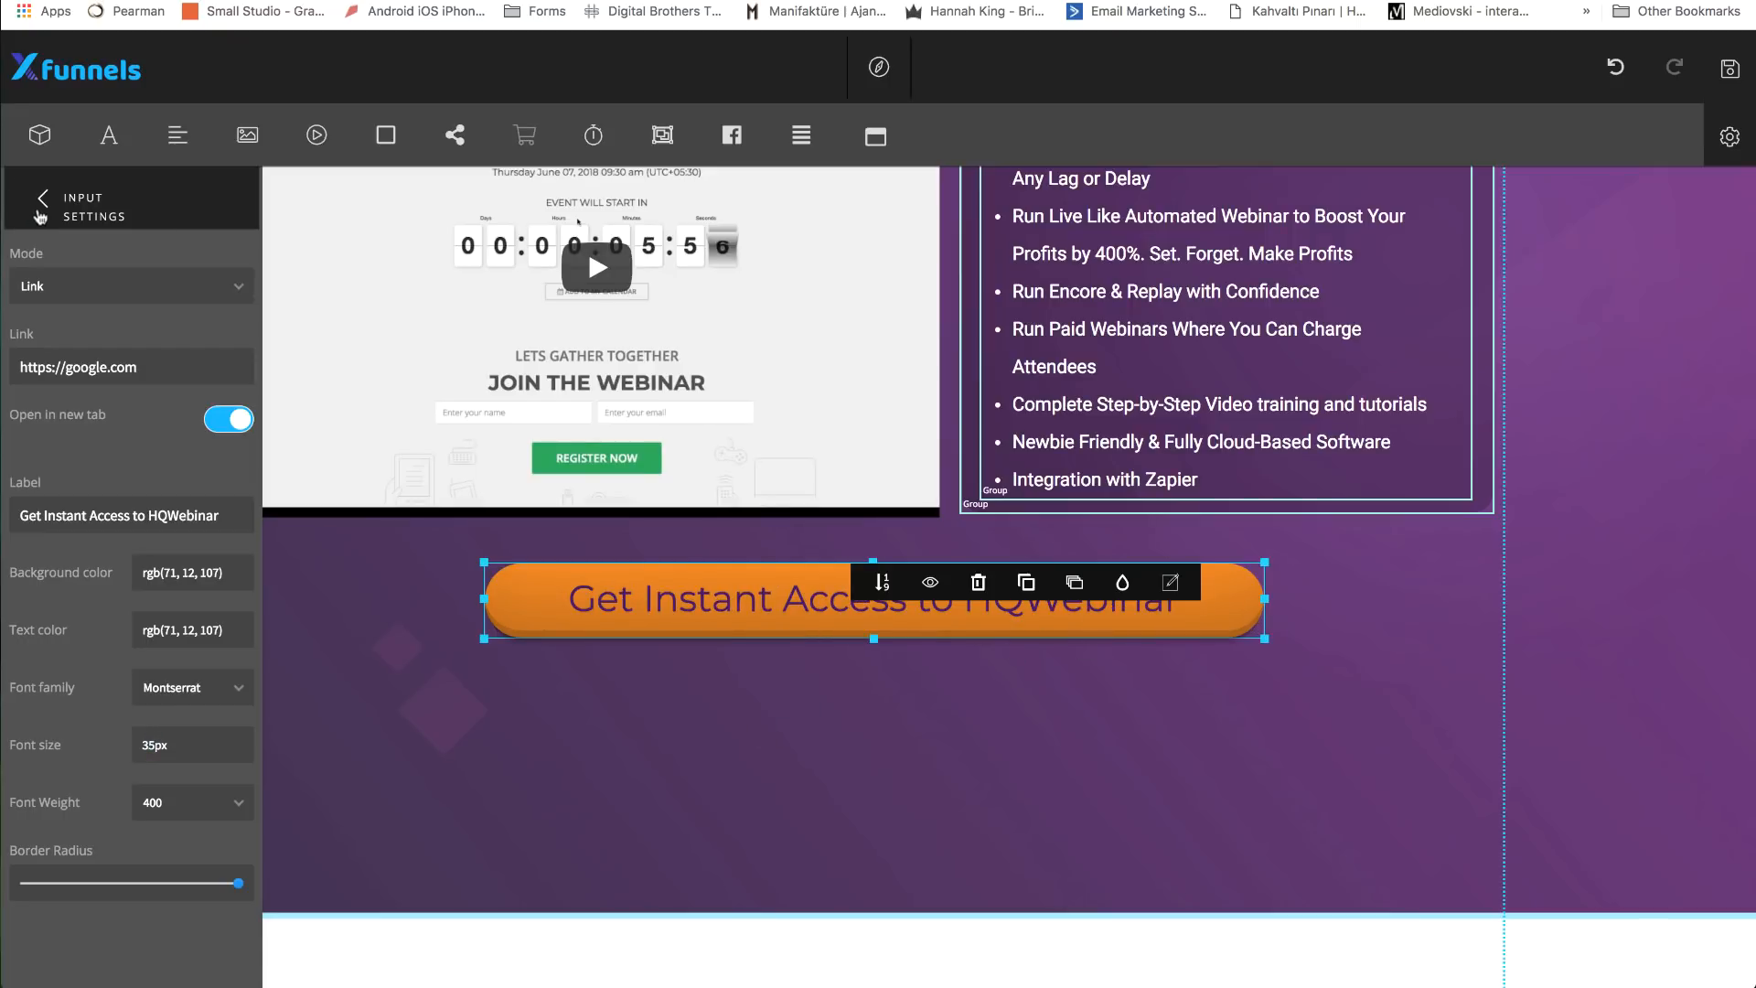
click(39, 214)
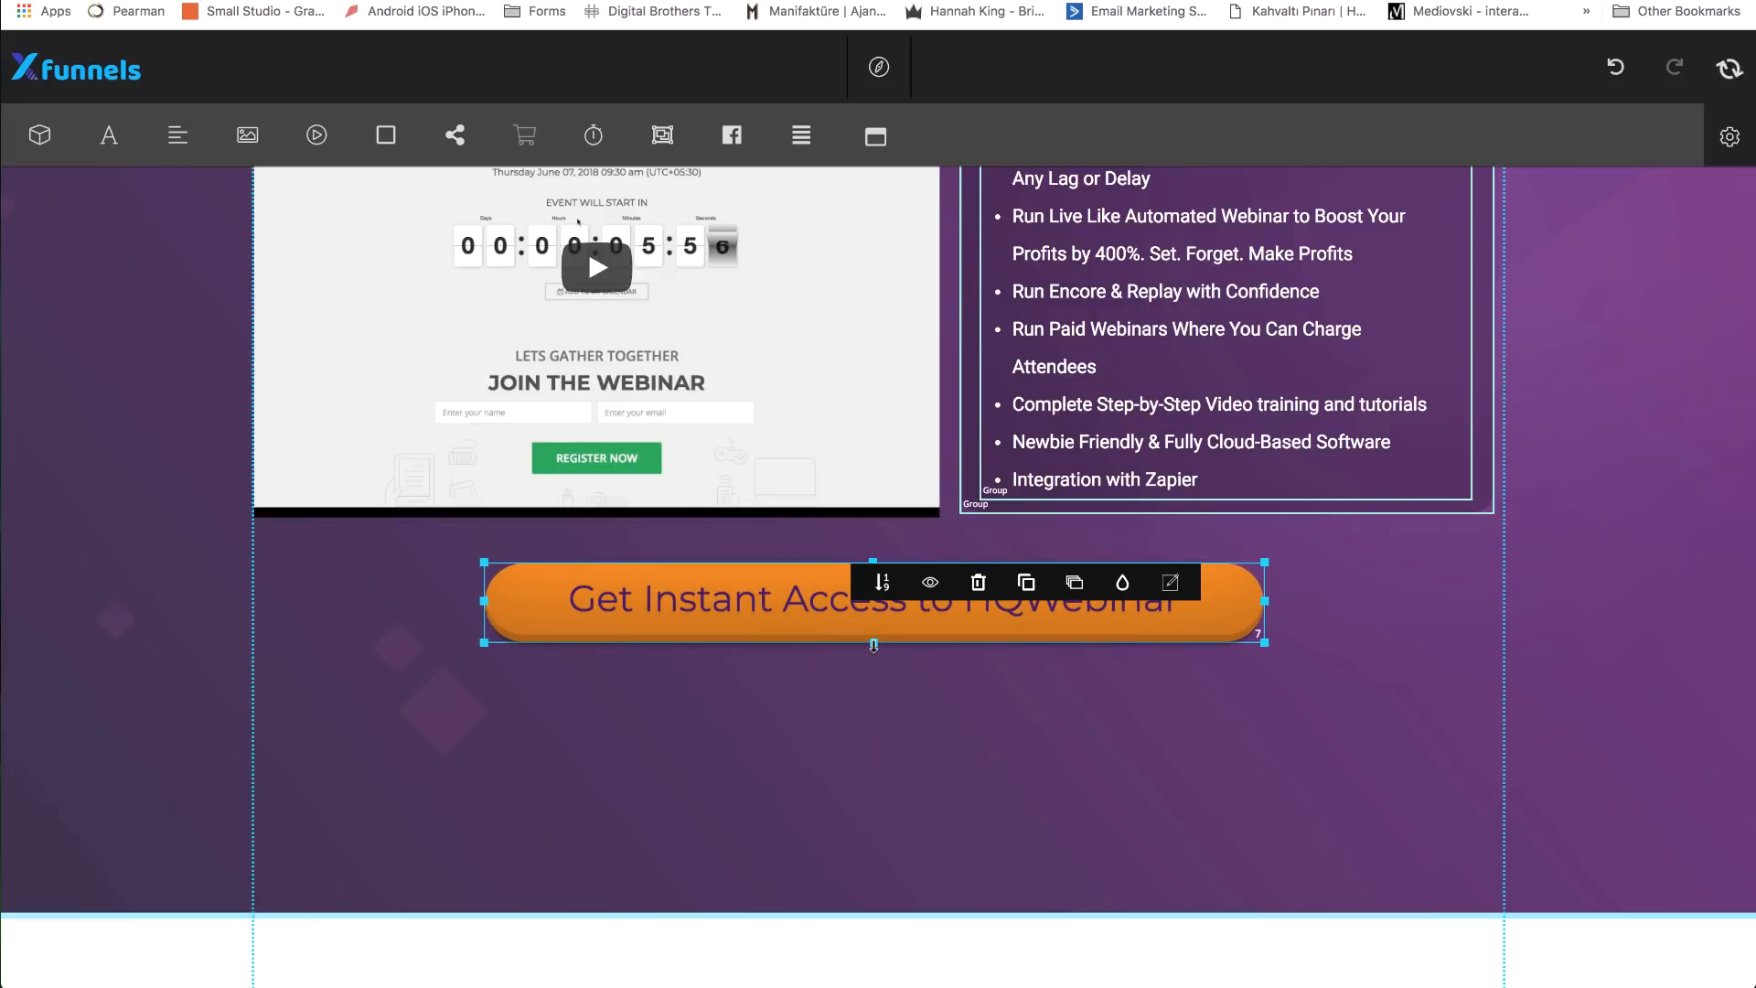
click(1095, 757)
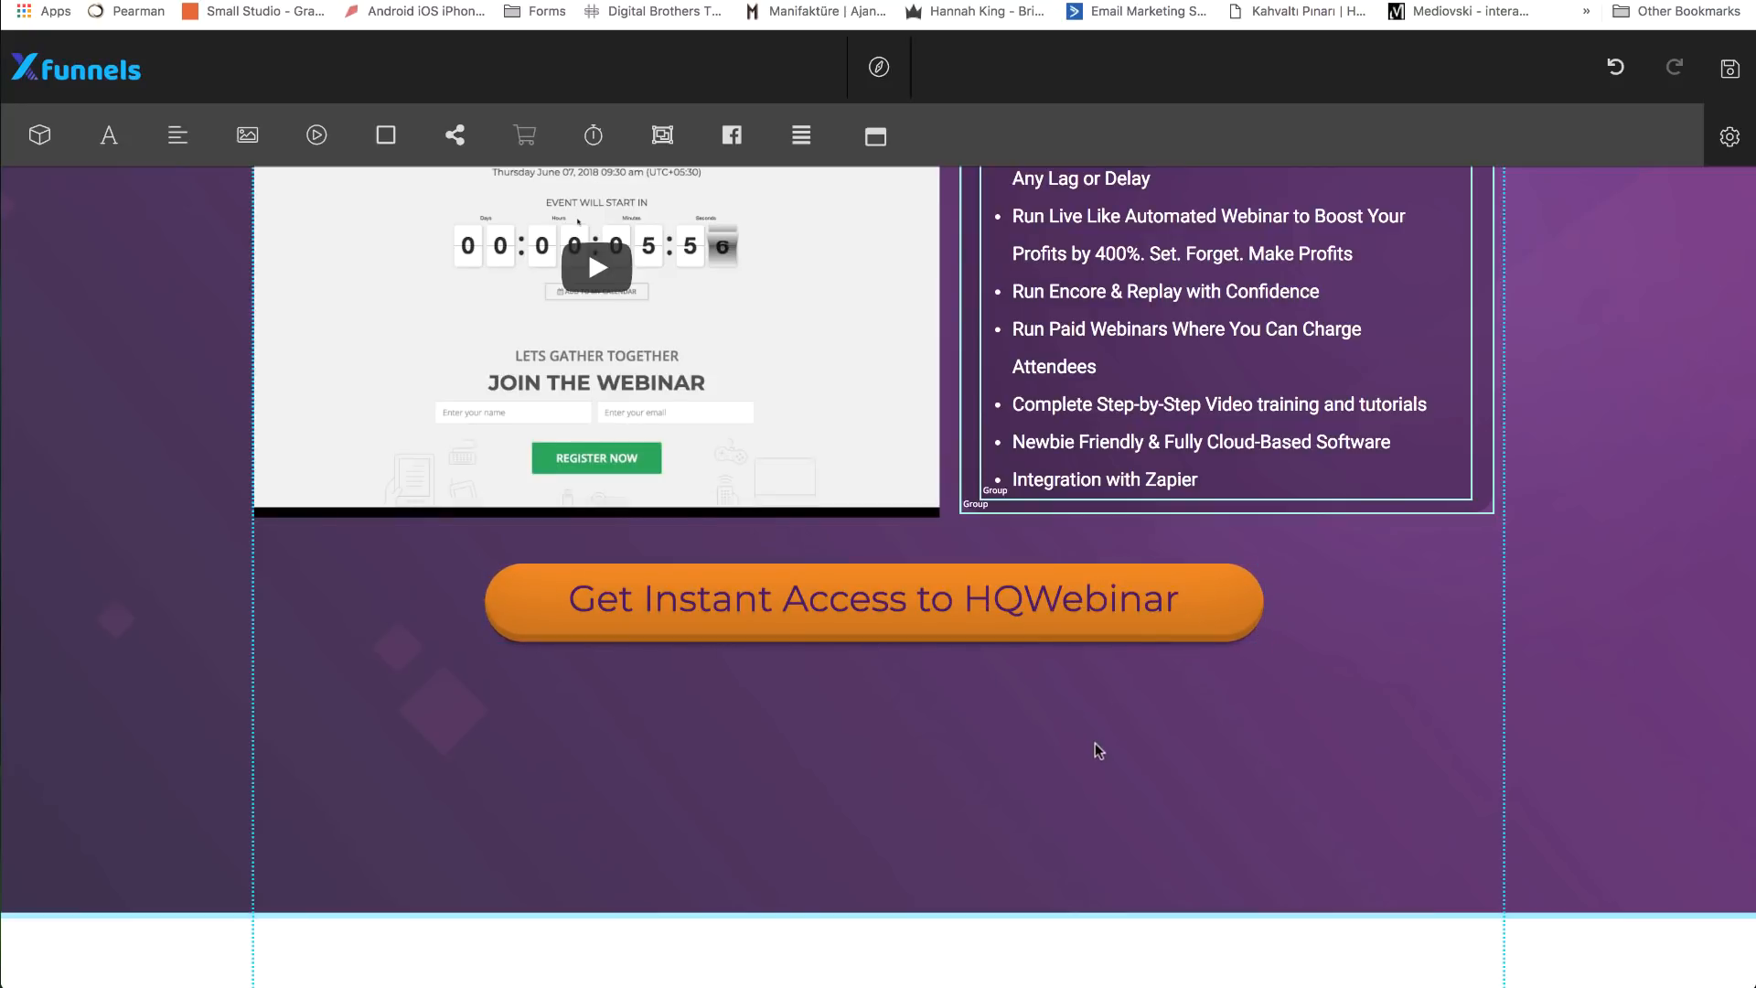
drag(1124, 608, 1127, 611)
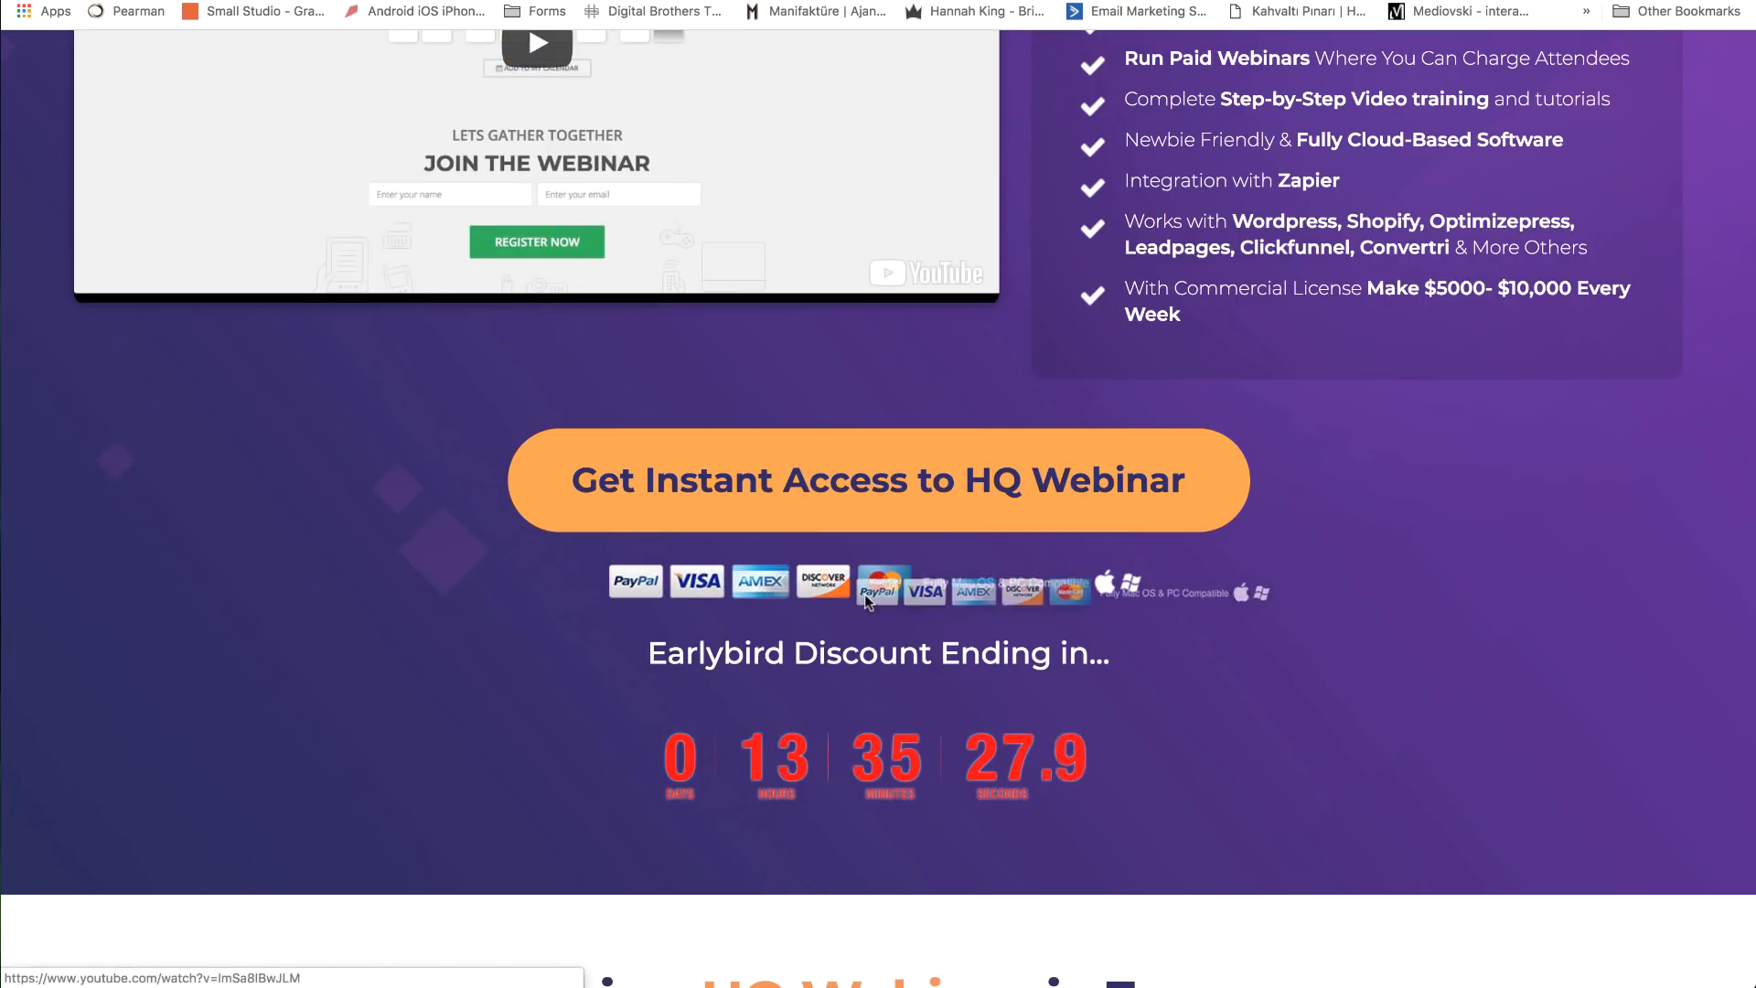
- Save the payment logos image below the reference page's access button to the Desktop as payment.png
drag(864, 594, 863, 590)
right_click(842, 578)
click(868, 612)
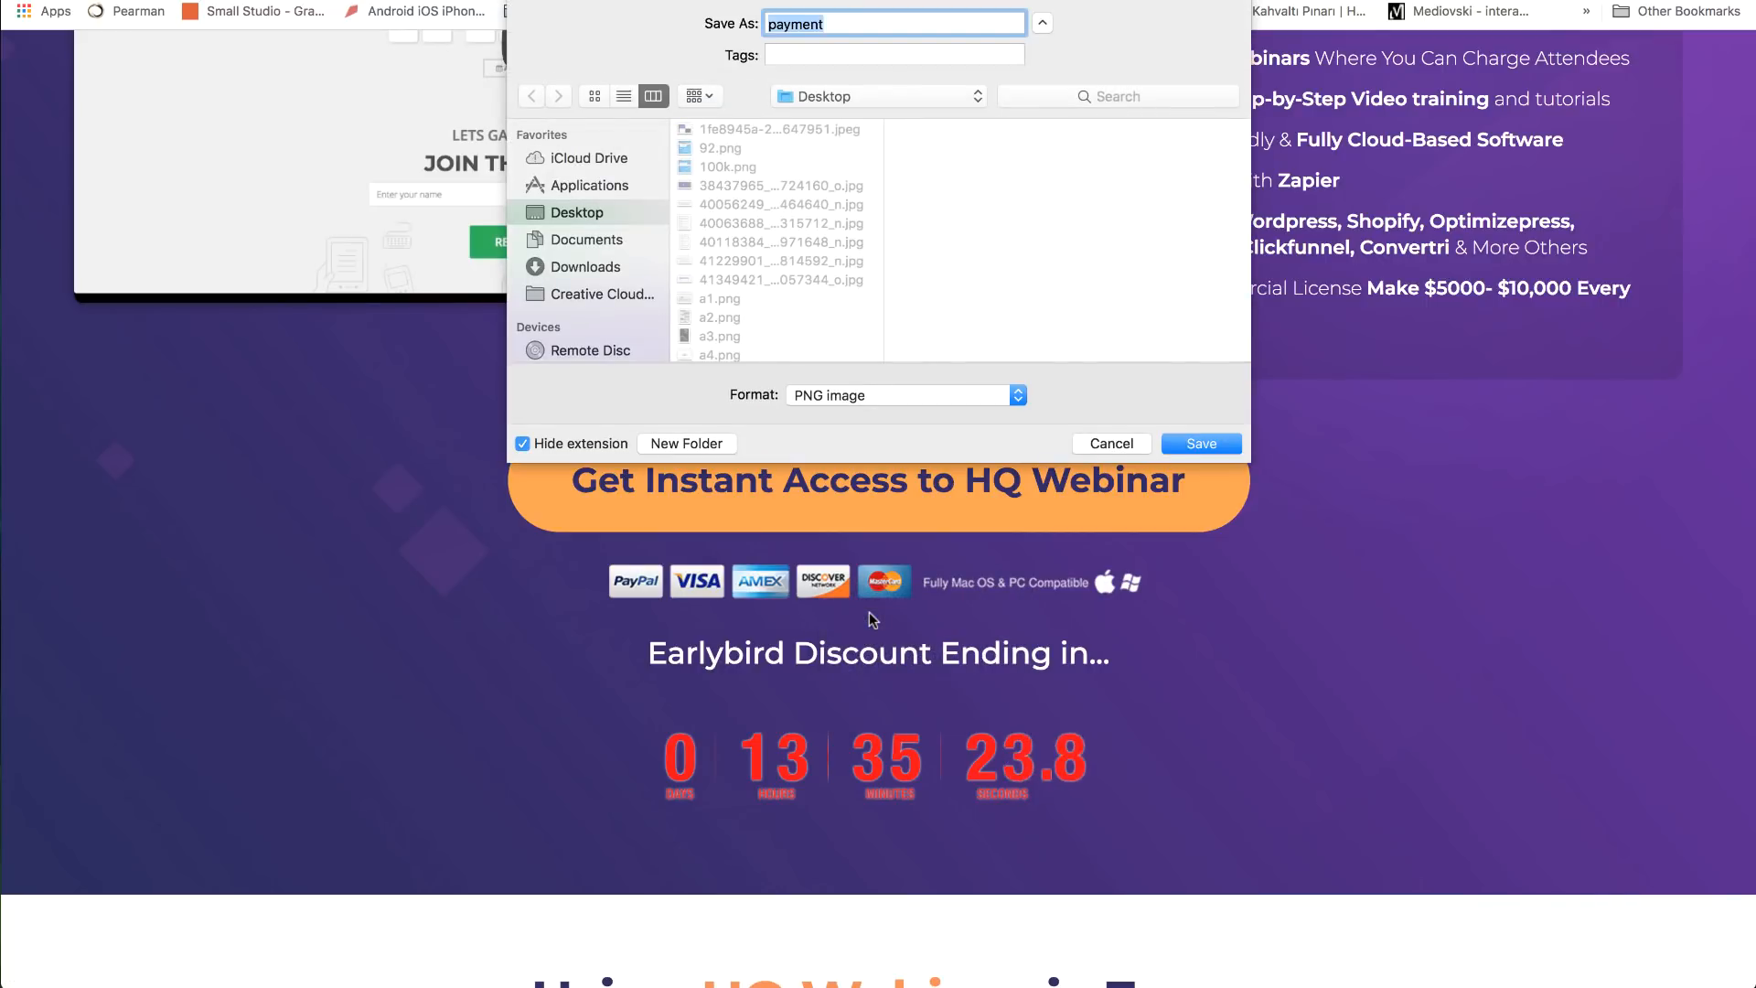
key(Return)
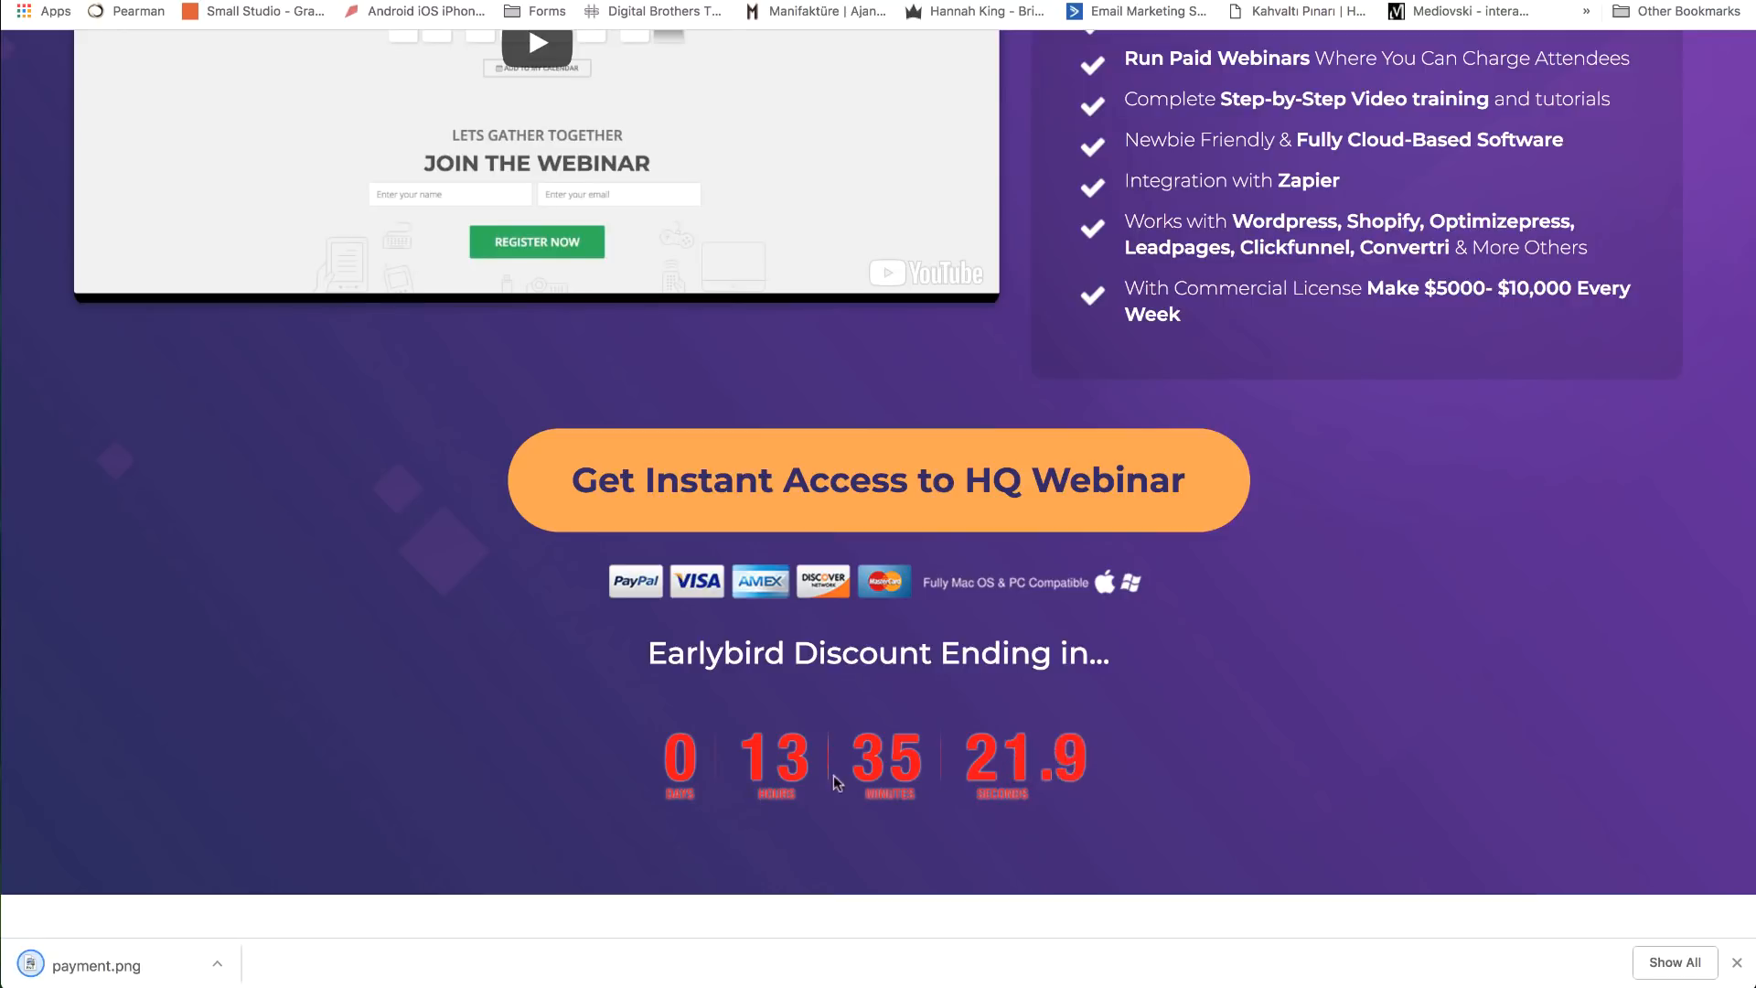
- Return to the Xfunnels editor and upload payment.png from the Desktop as an image to insert
key(ctrl+Tab)
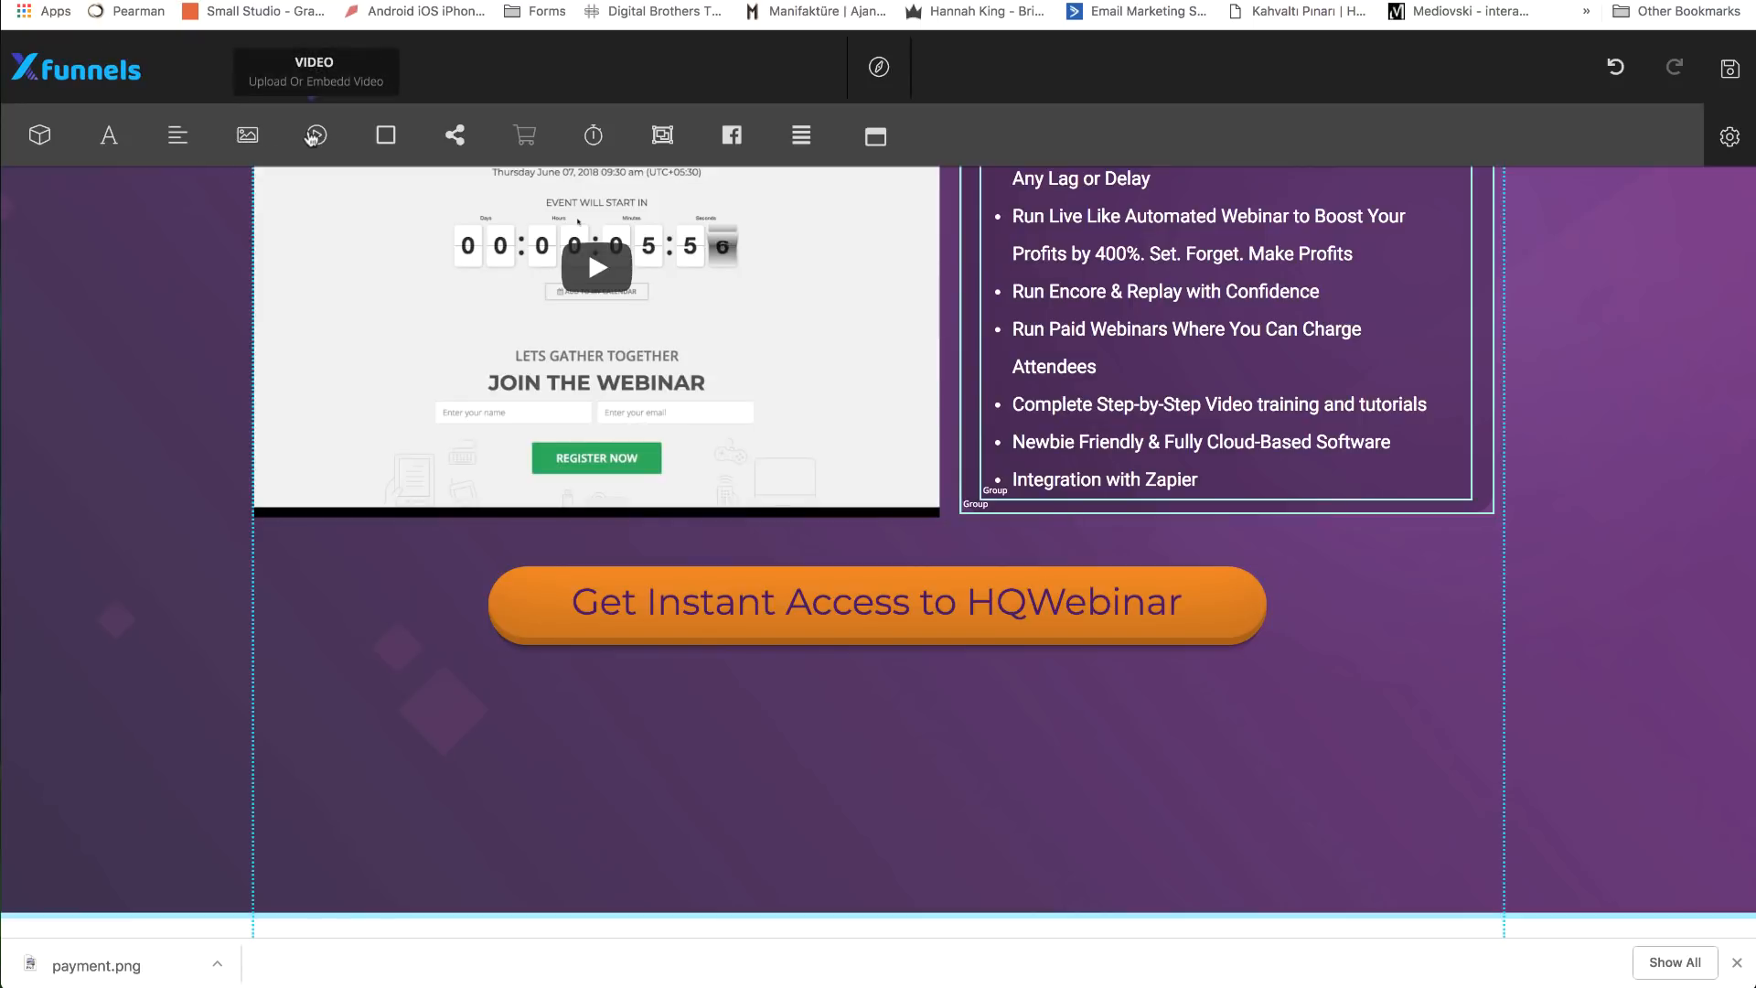
click(246, 136)
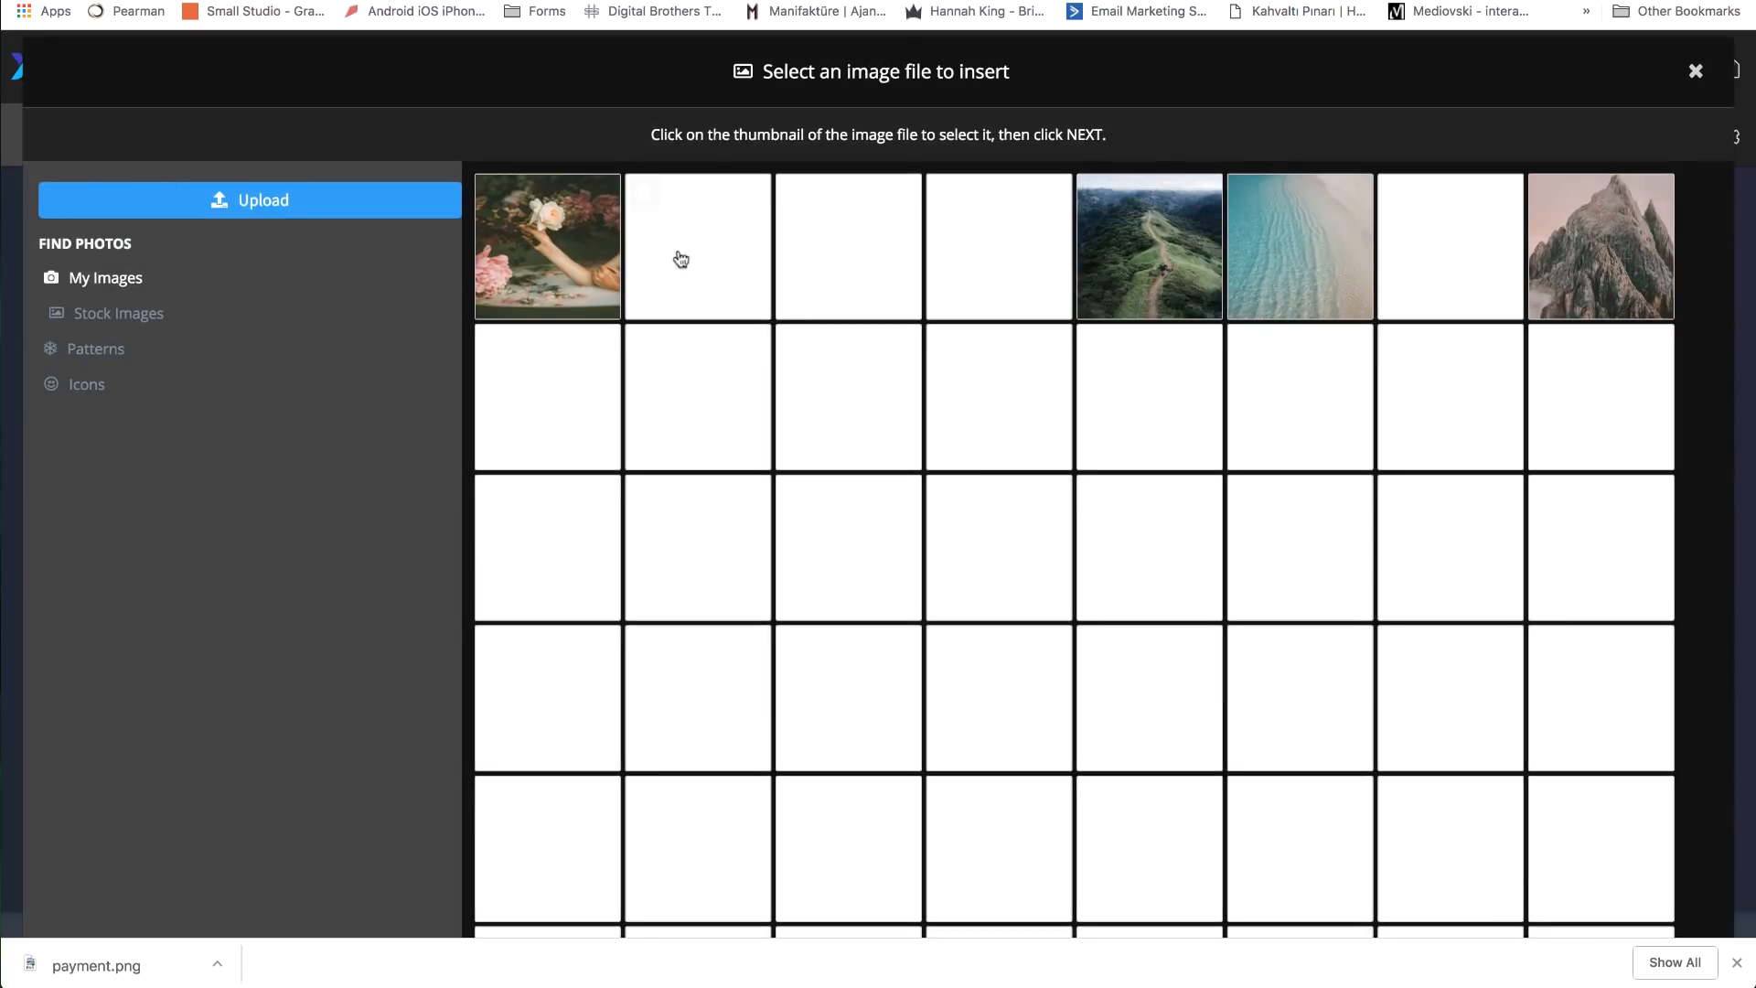
click(241, 203)
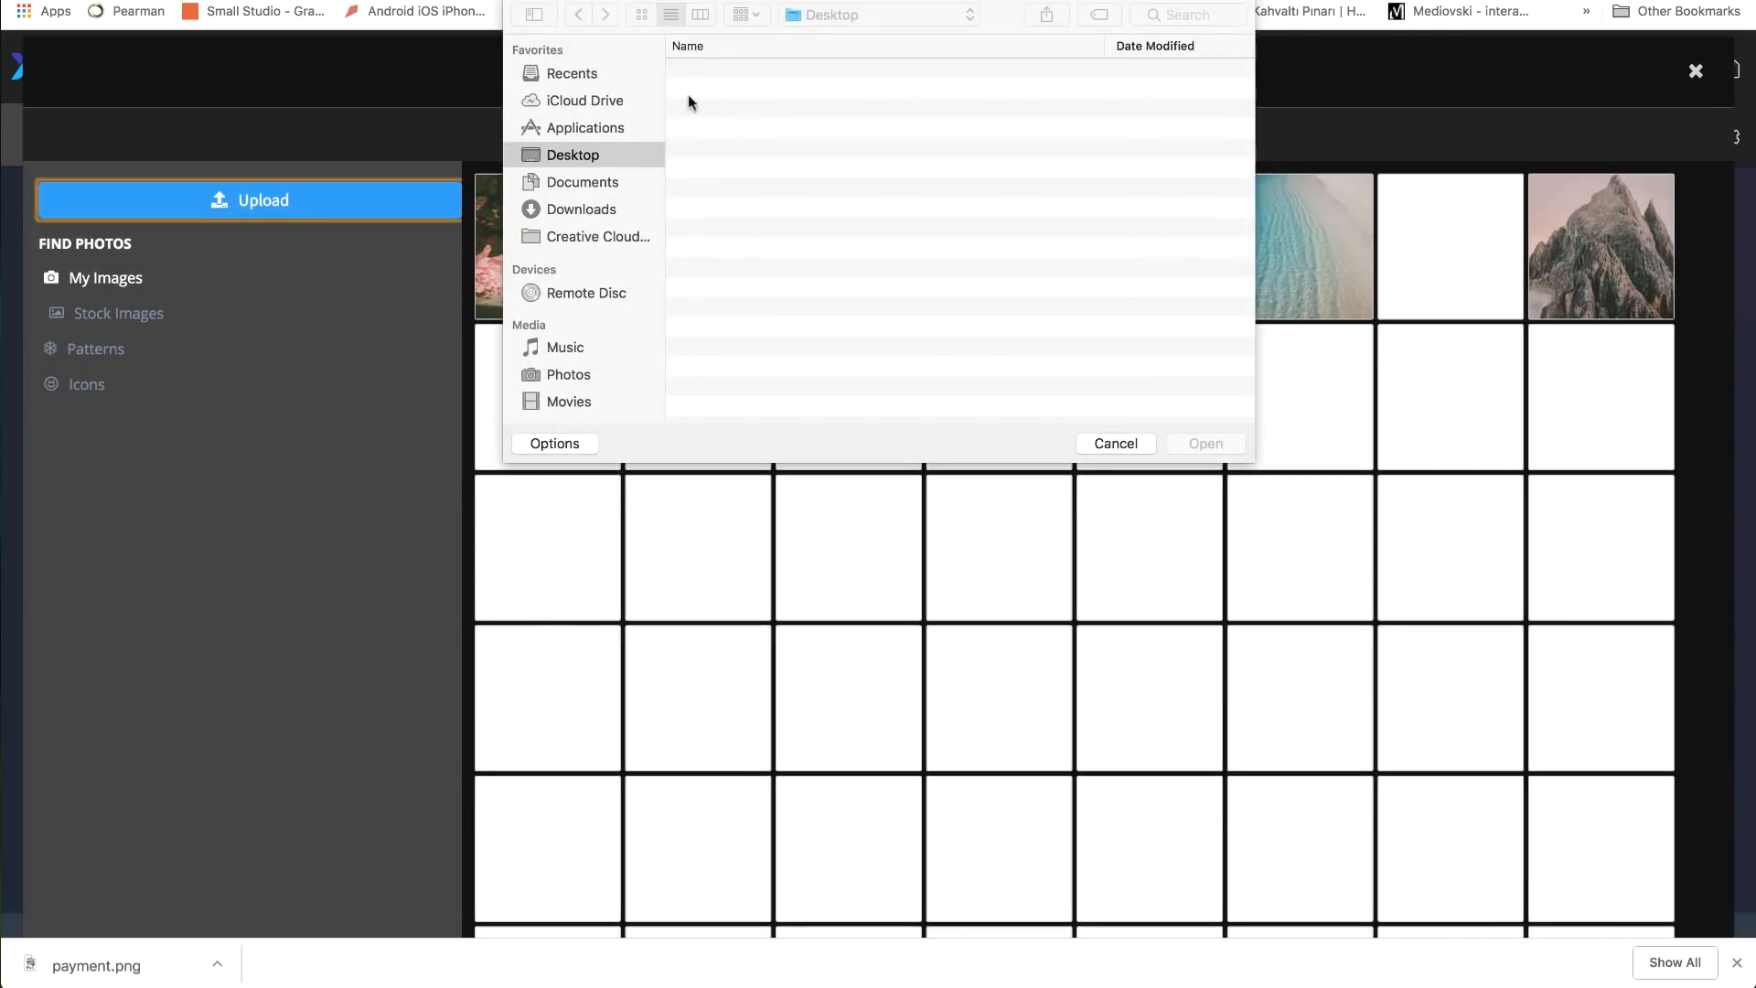
click(762, 72)
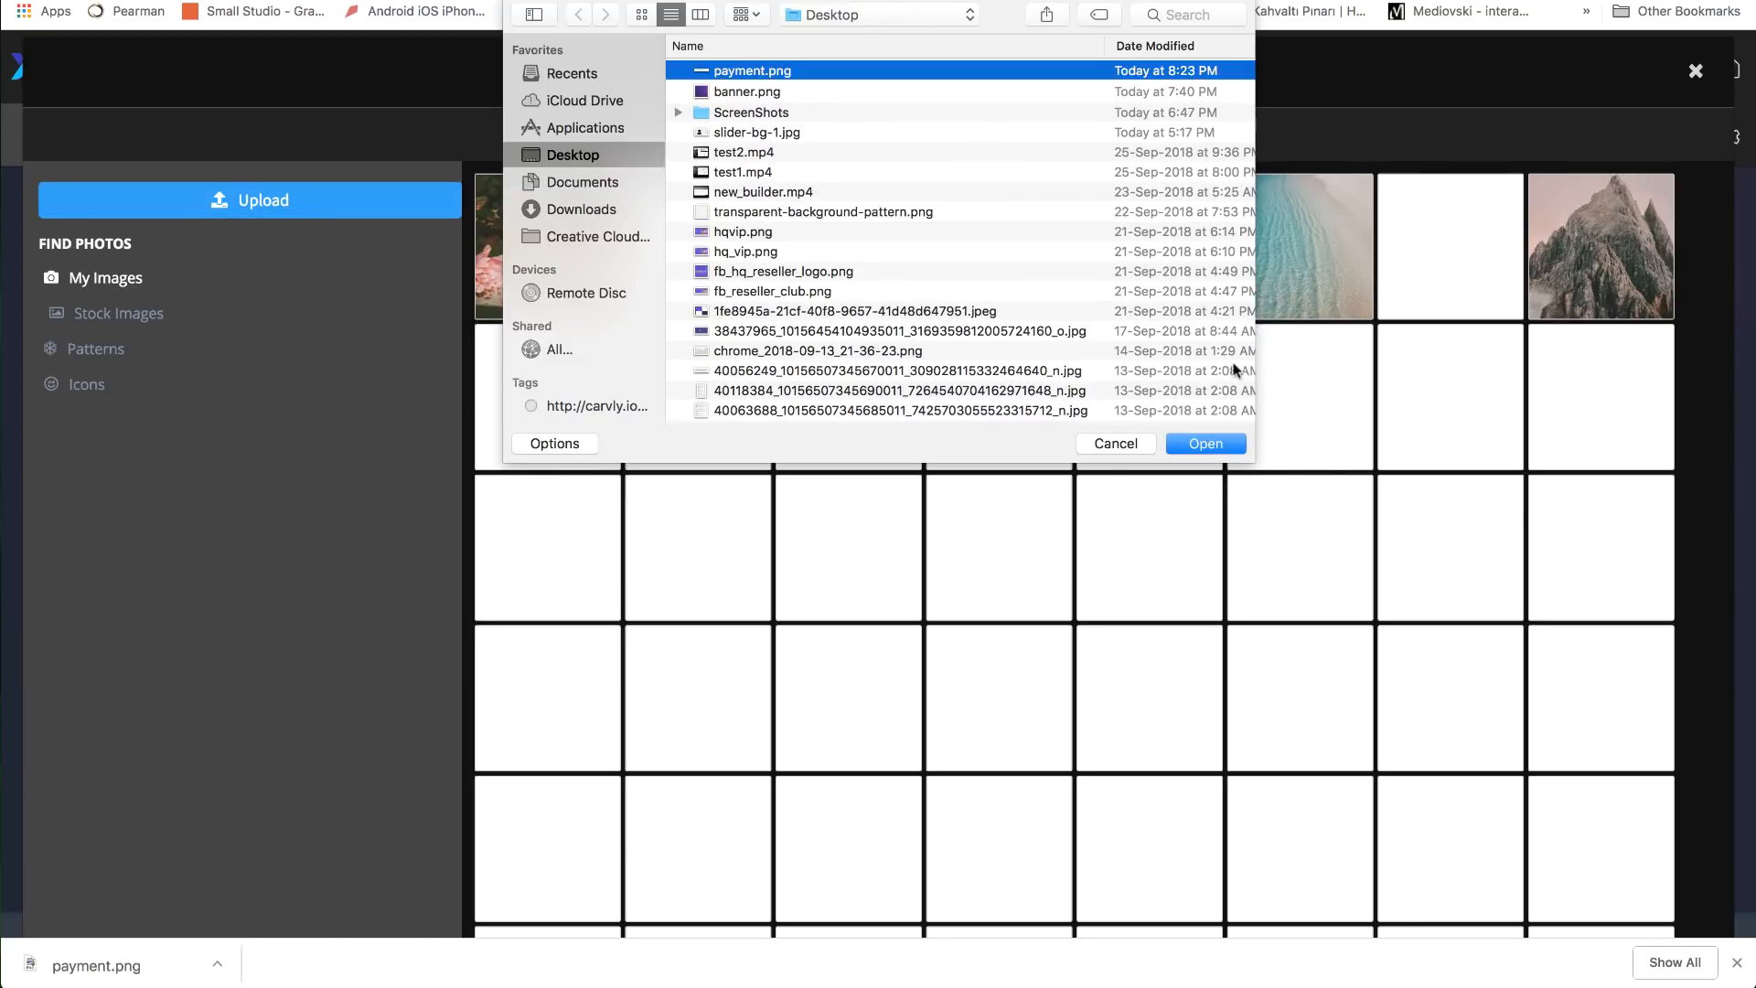
click(1227, 440)
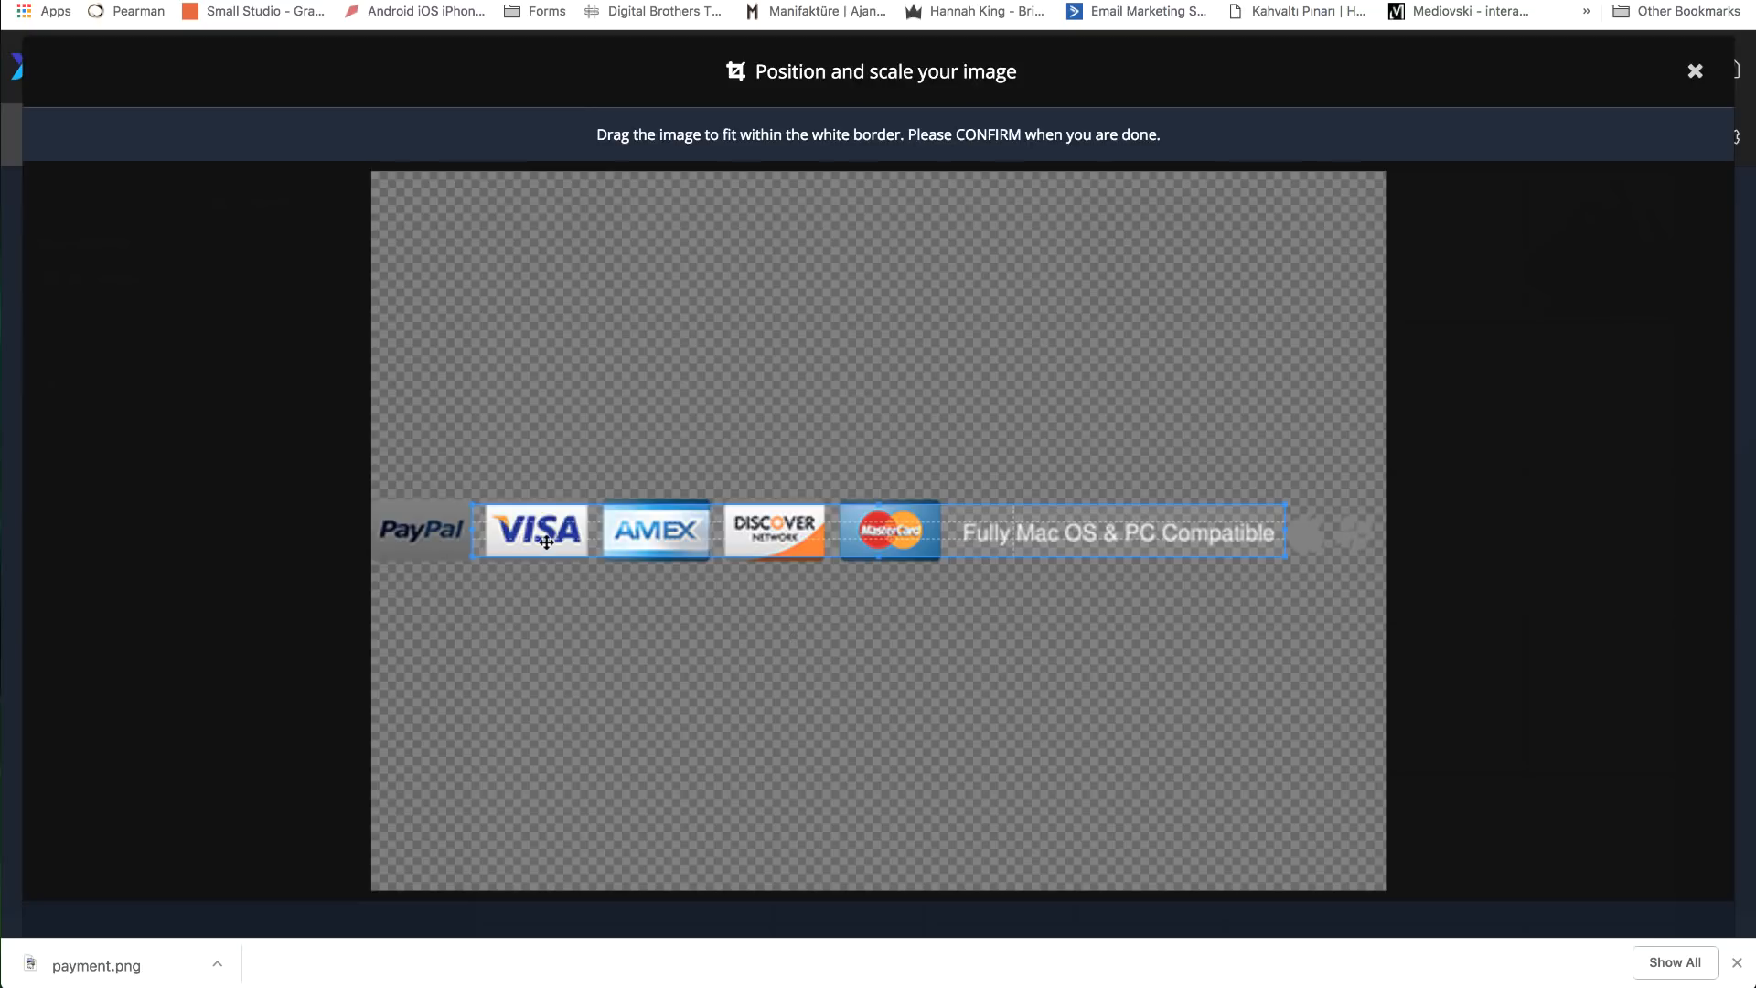
- Extend the crop frame around the whole payment logo strip, including the Apple and Windows icons, and confirm the image
drag(417, 494, 350, 474)
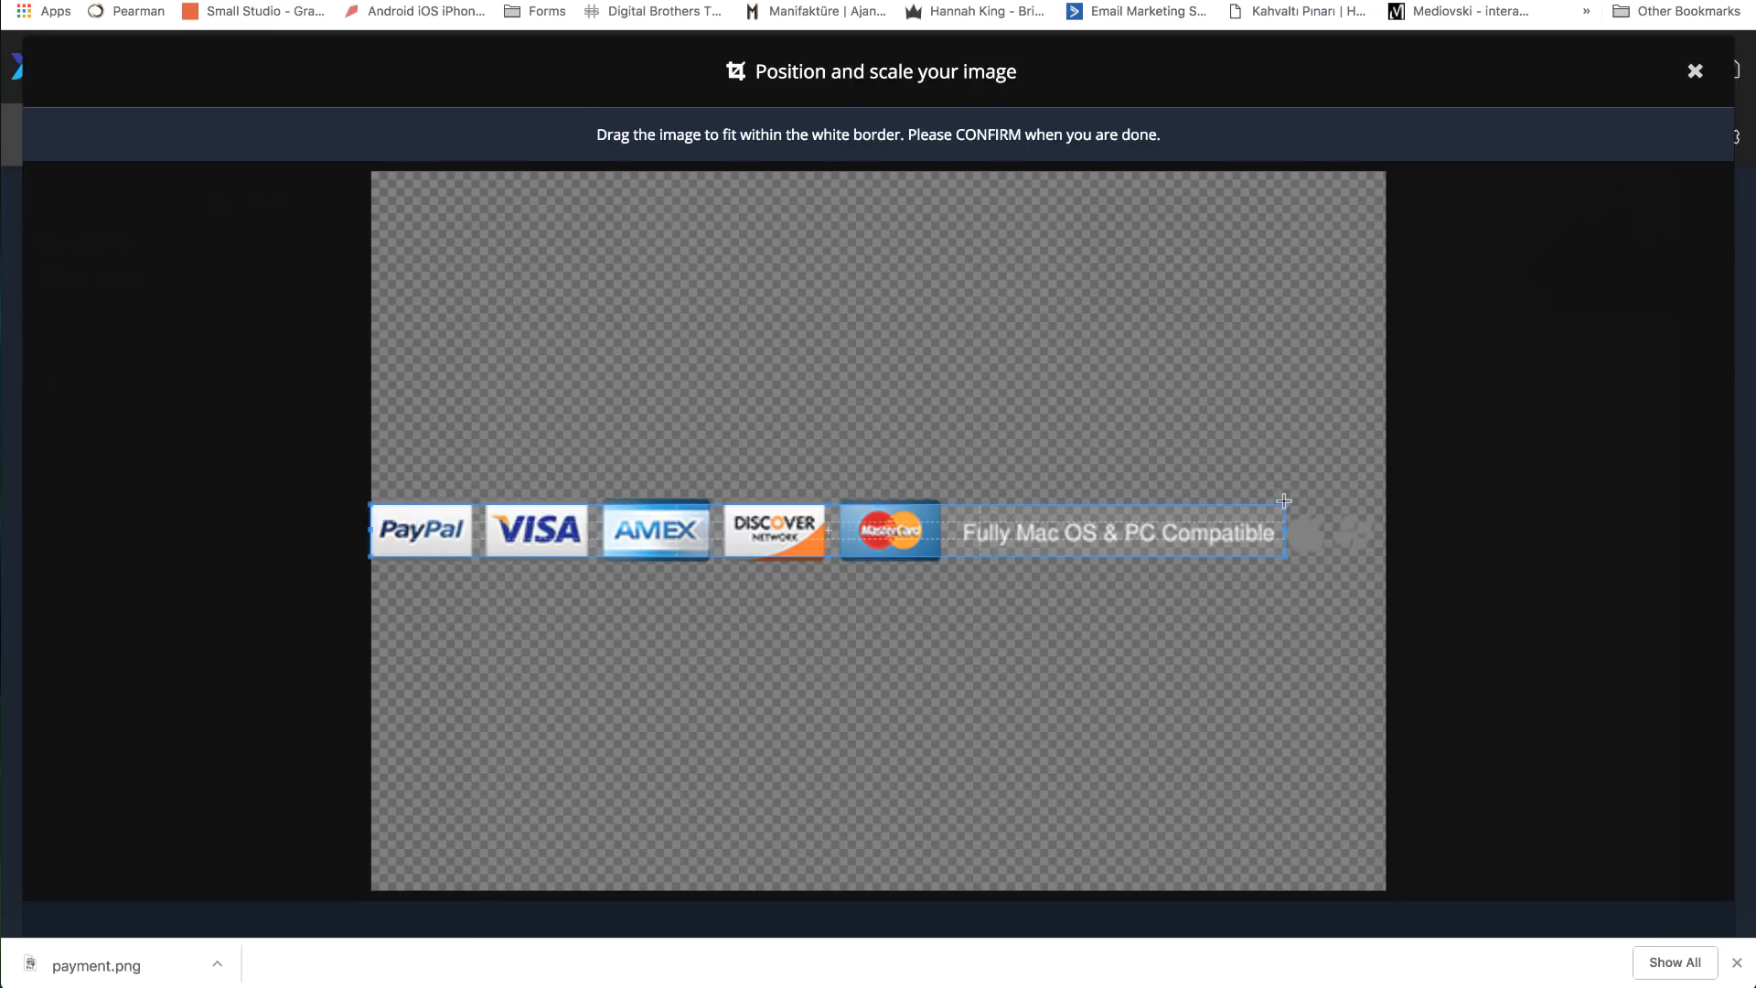
drag(1284, 504, 1395, 493)
drag(1298, 525, 1299, 533)
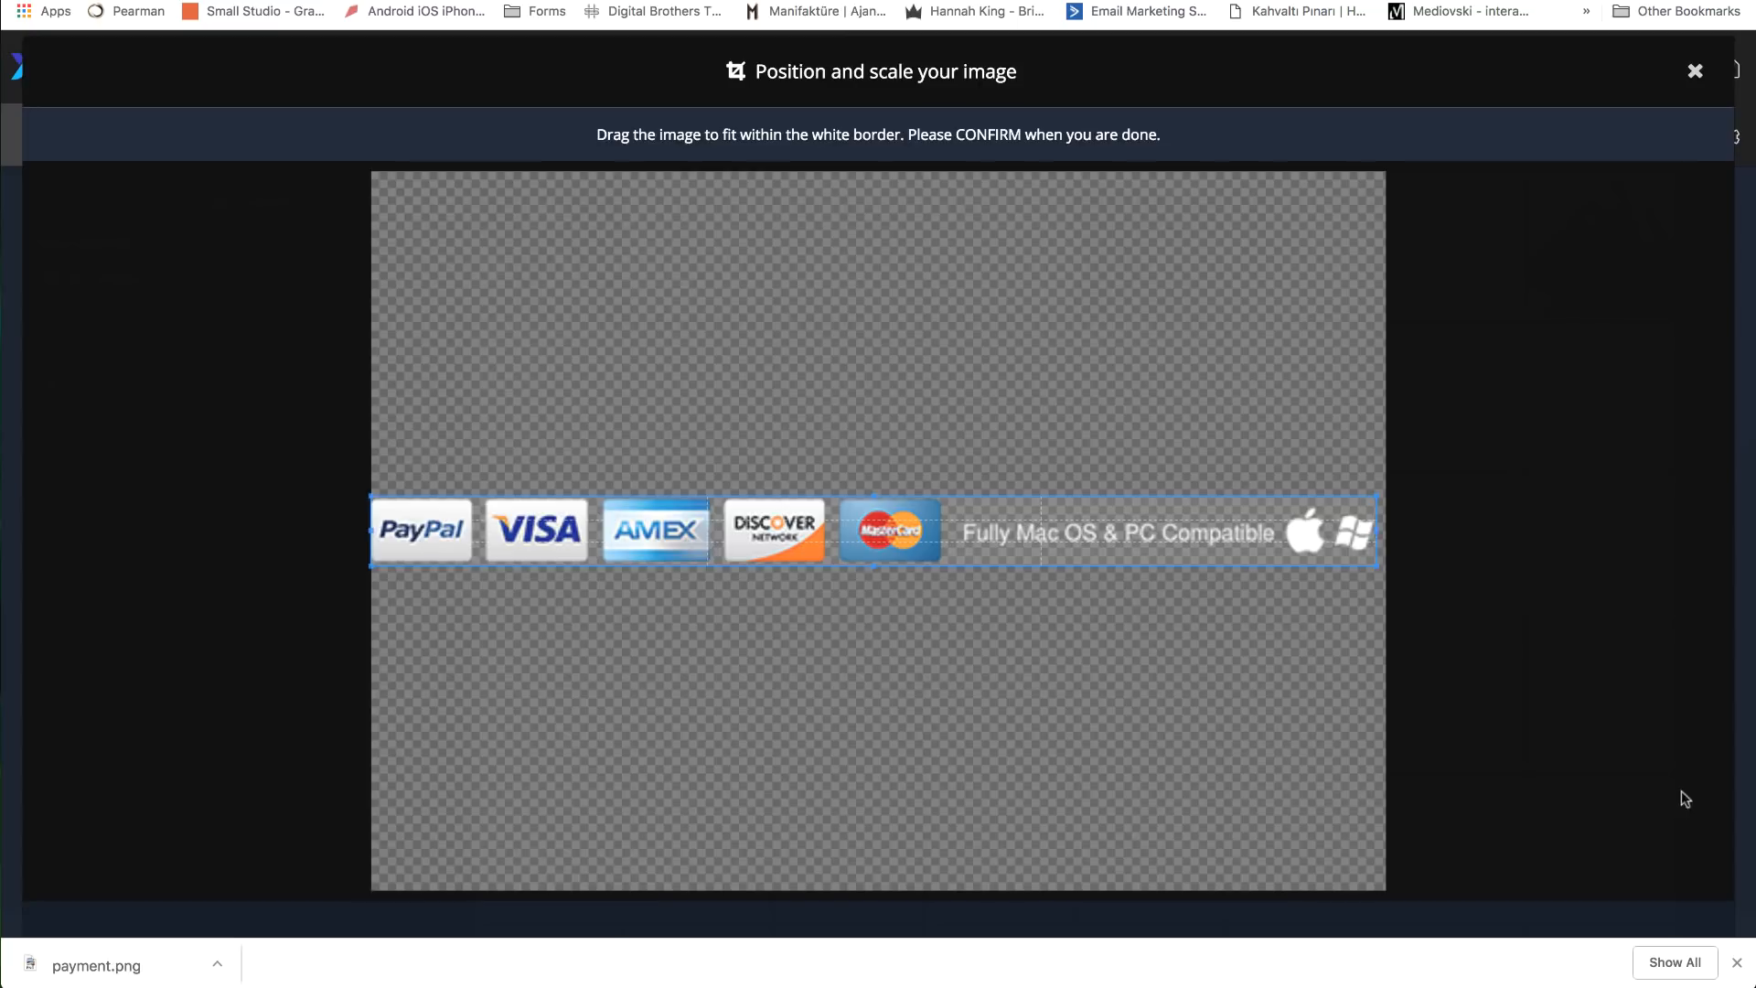
click(1737, 961)
click(1669, 955)
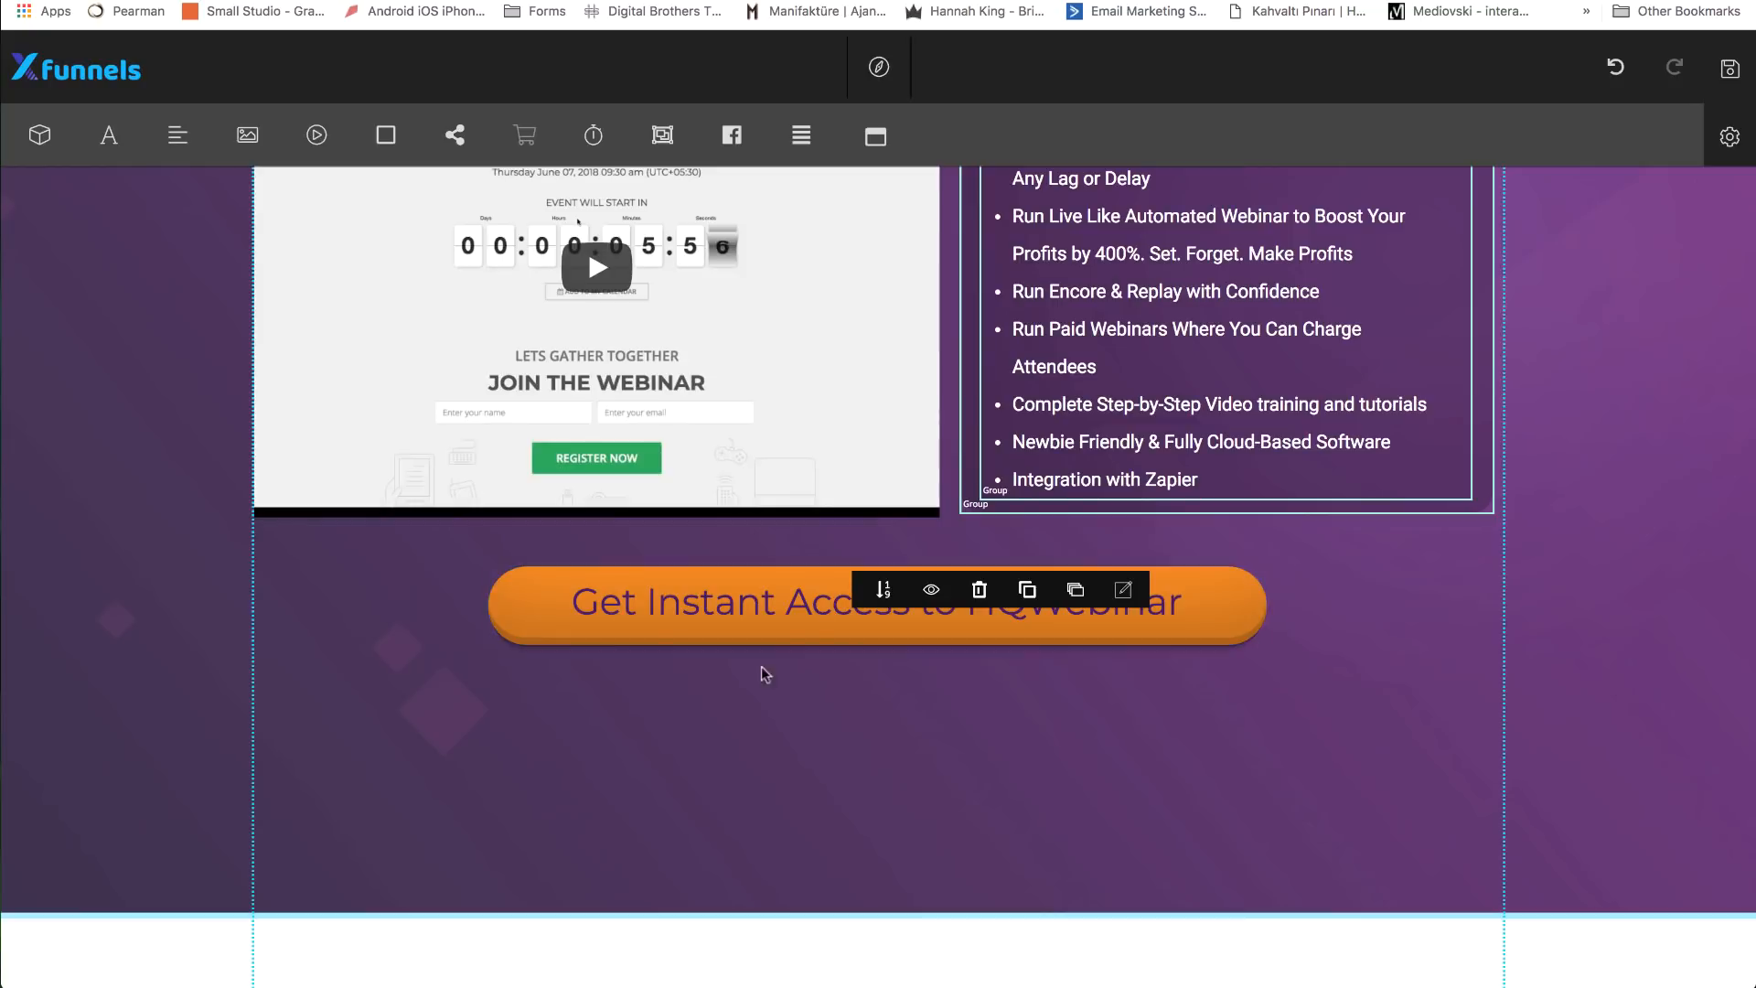
- Open the image library for inserting a picture and reload My Images to find the uploaded payment logos
scroll(768, 750, up, 10)
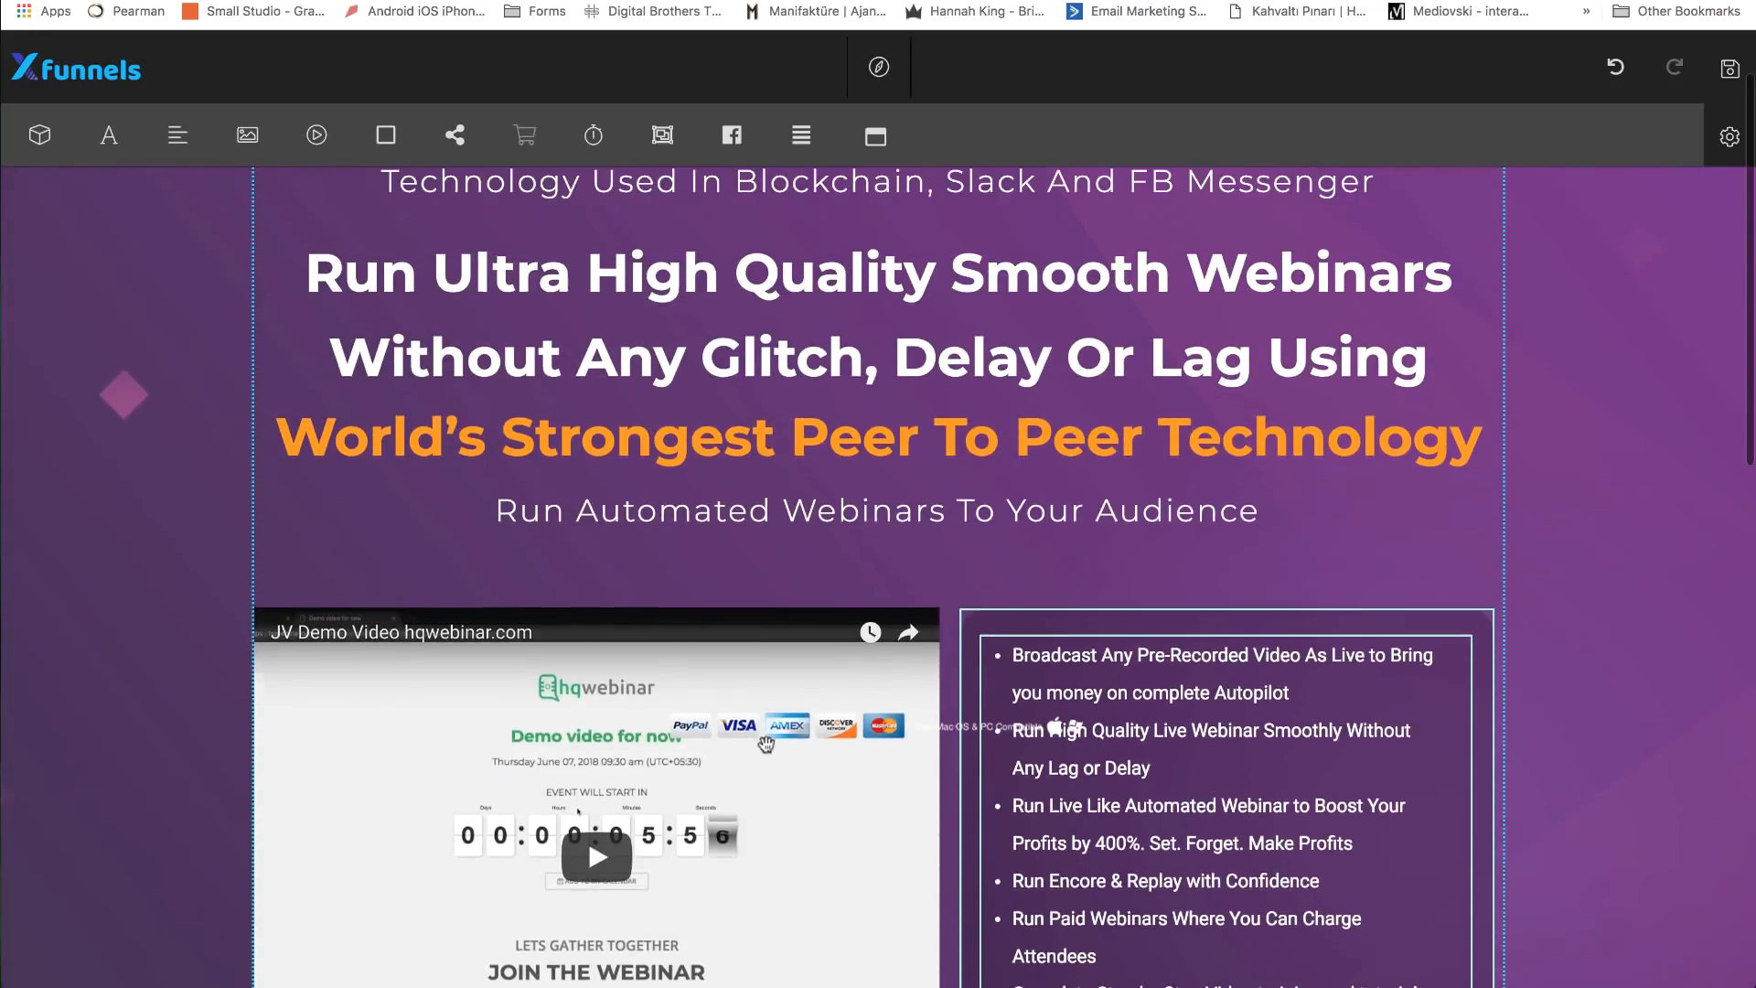
scroll(727, 382, down, 10)
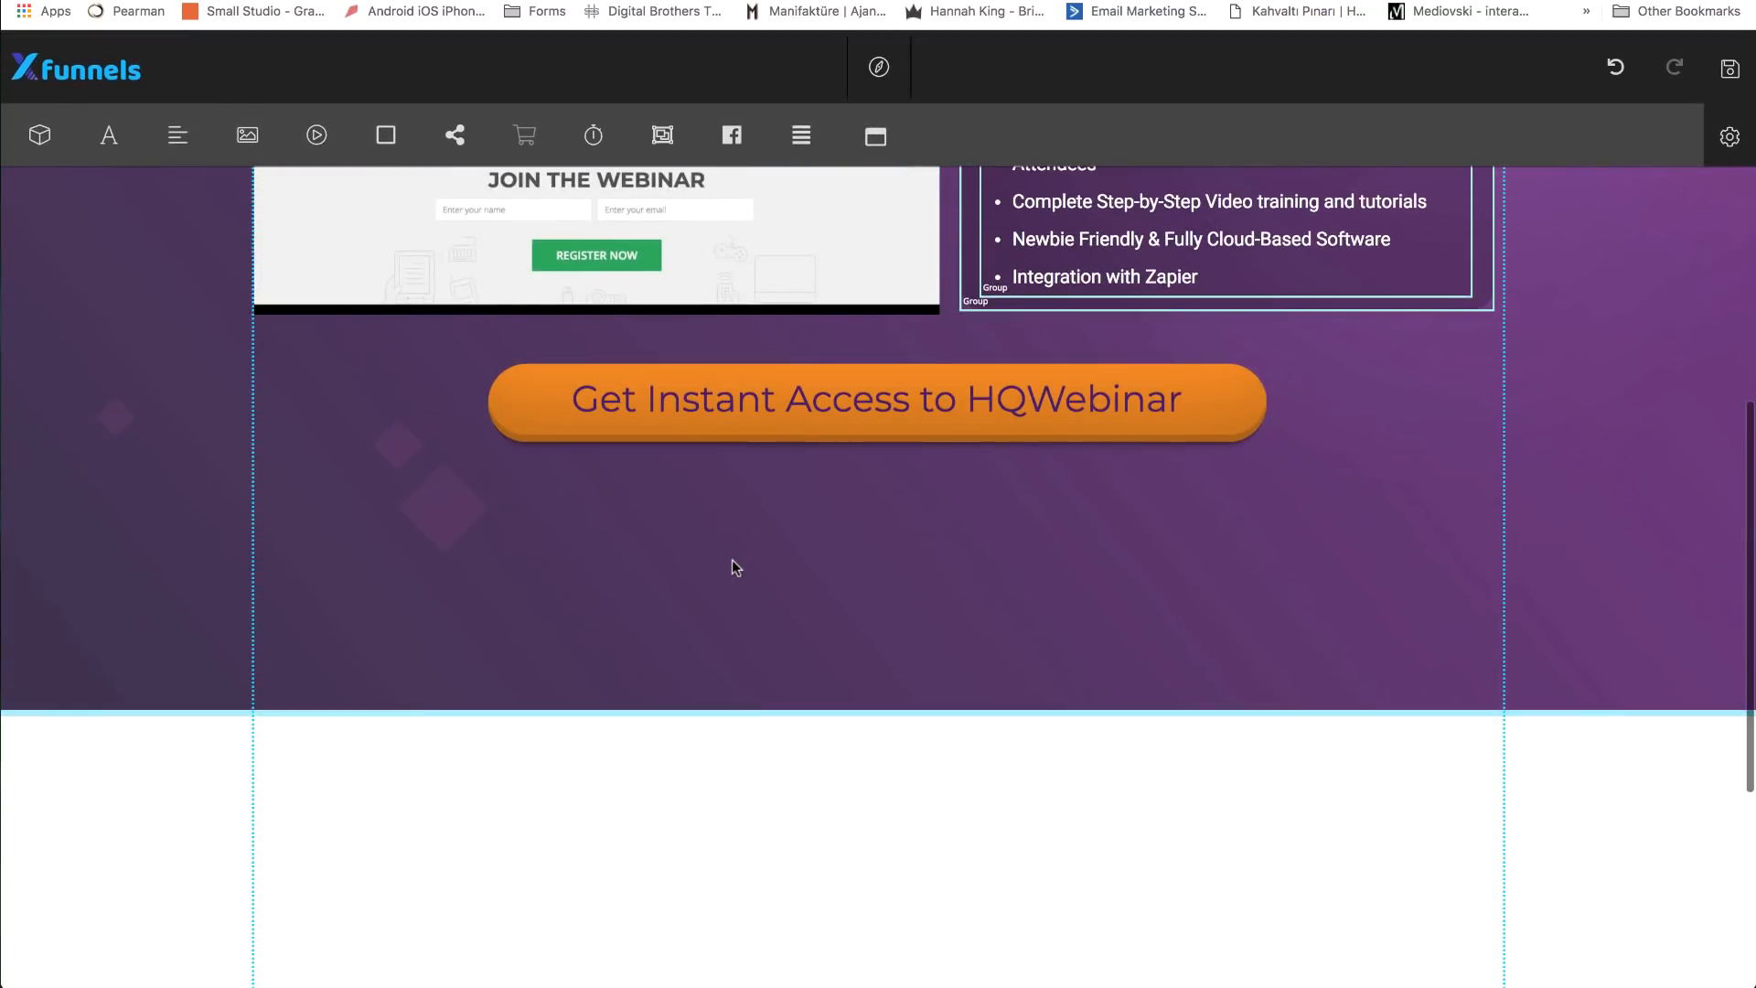
click(247, 137)
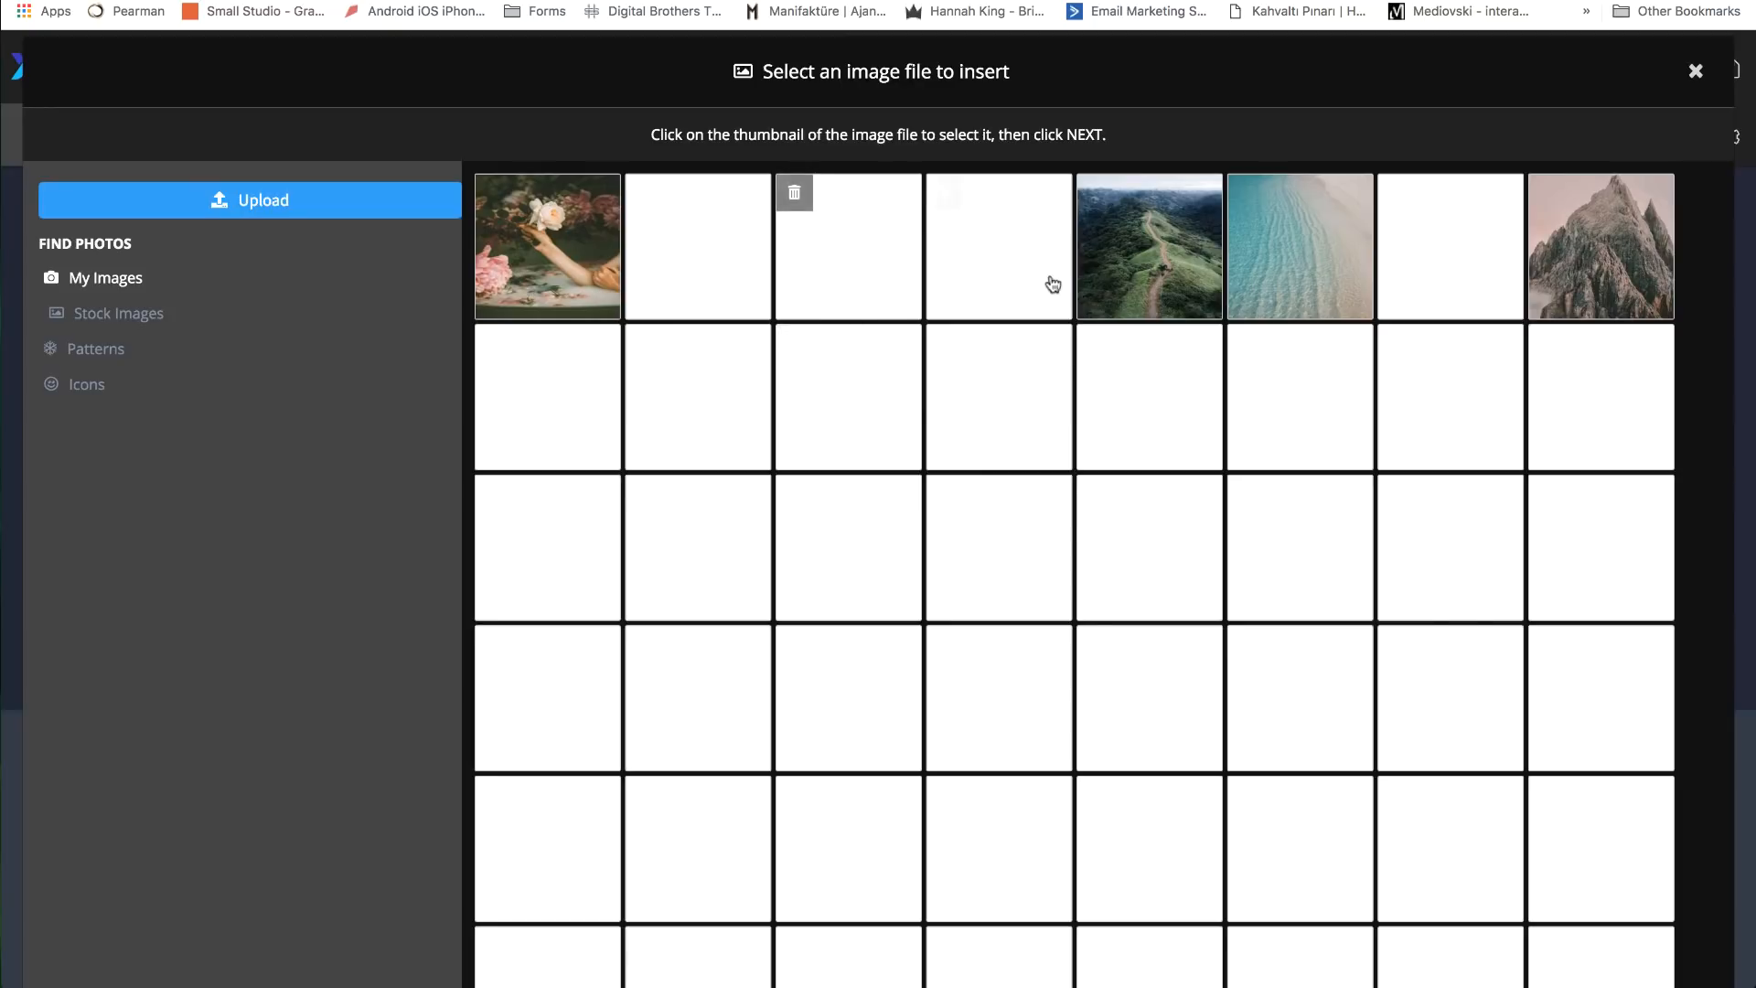
scroll(910, 437, down, 5)
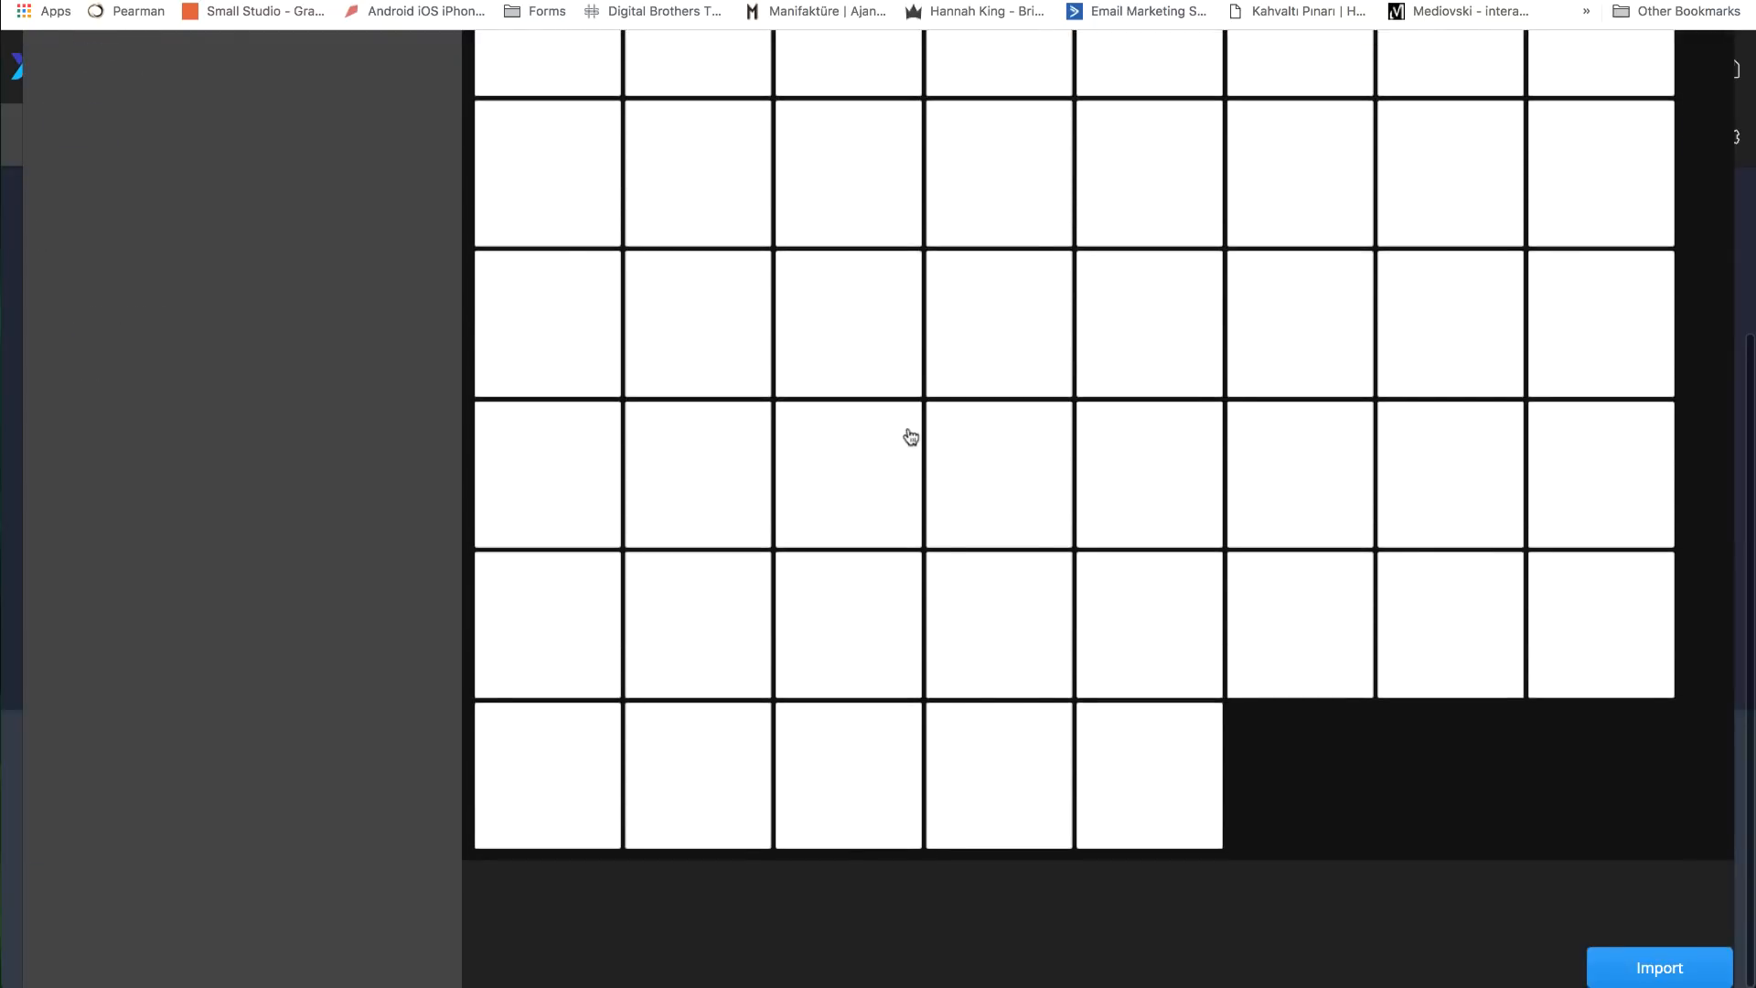
scroll(911, 436, up, 5)
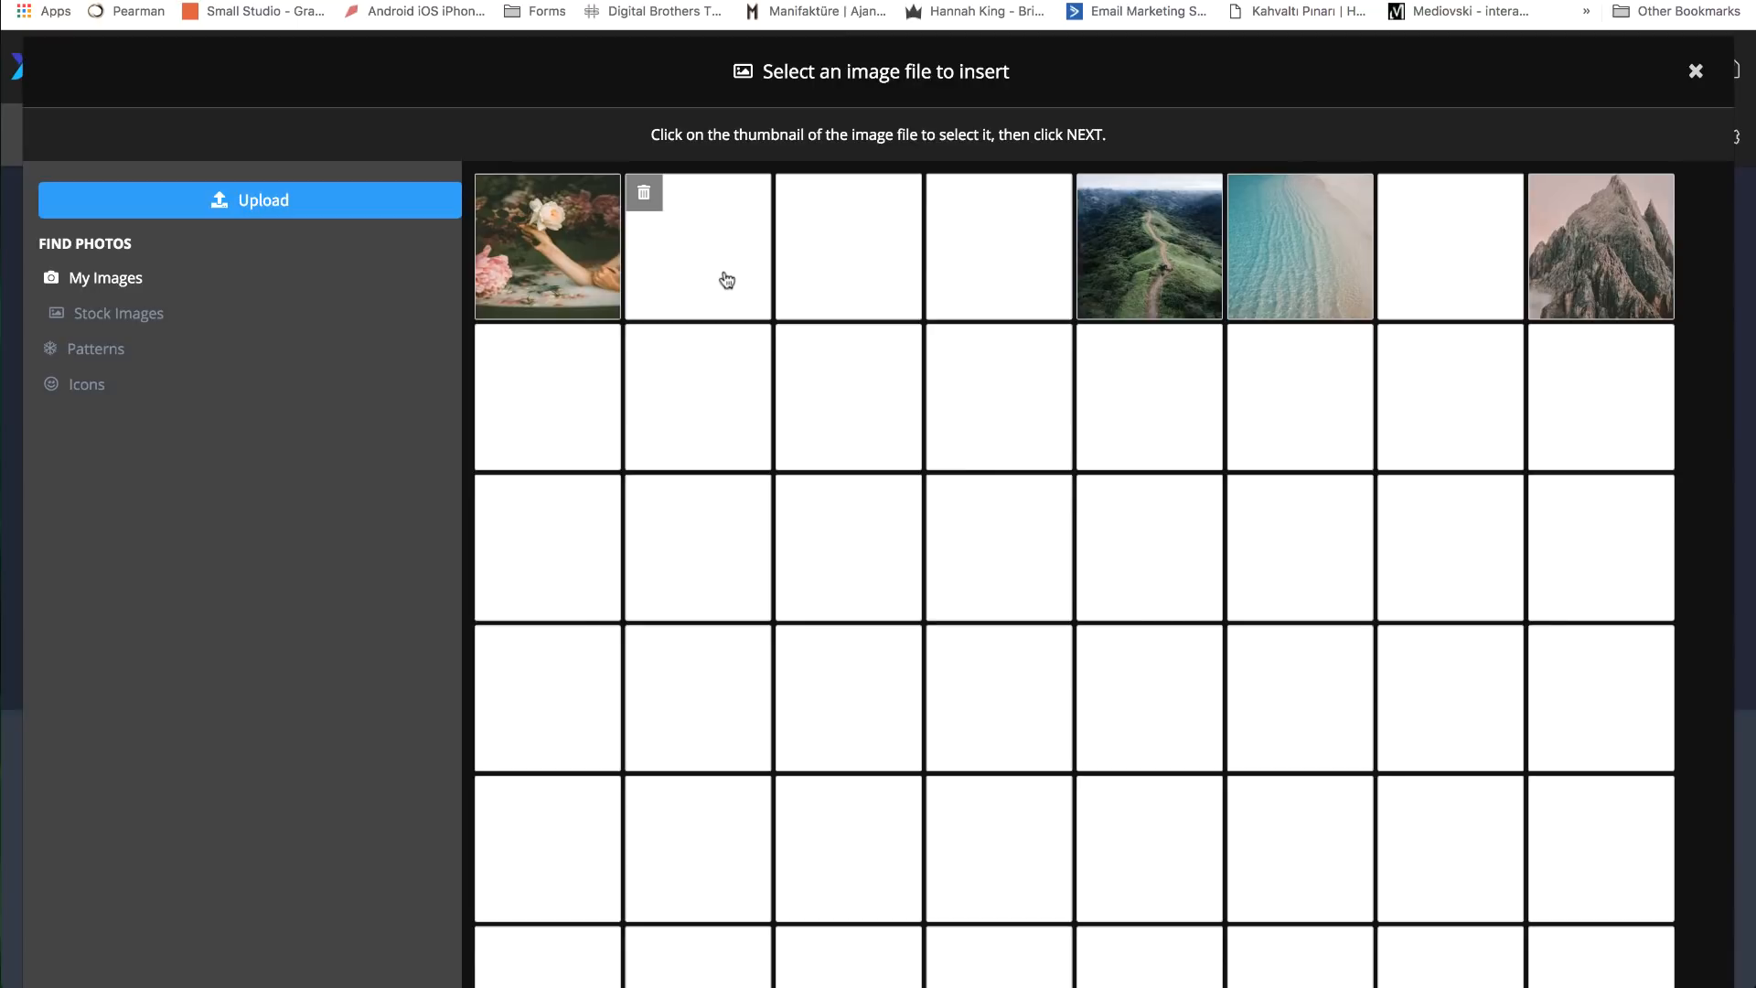
scroll(840, 512, down, 2)
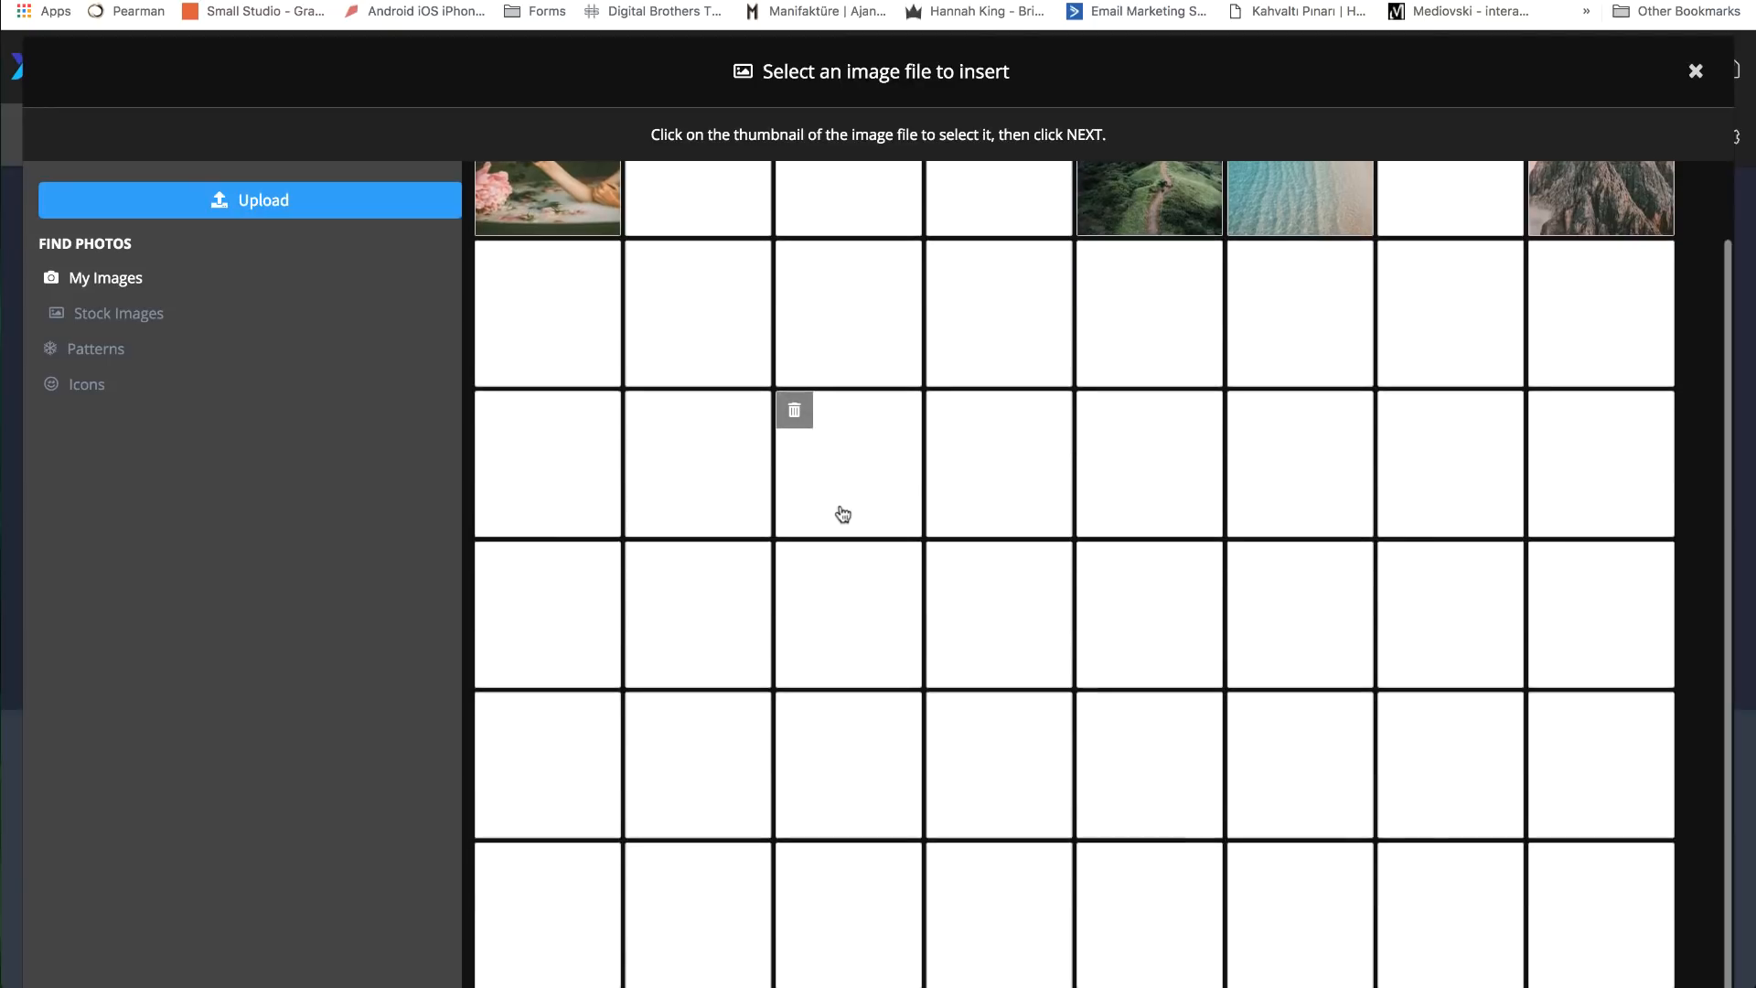
scroll(842, 513, down, 8)
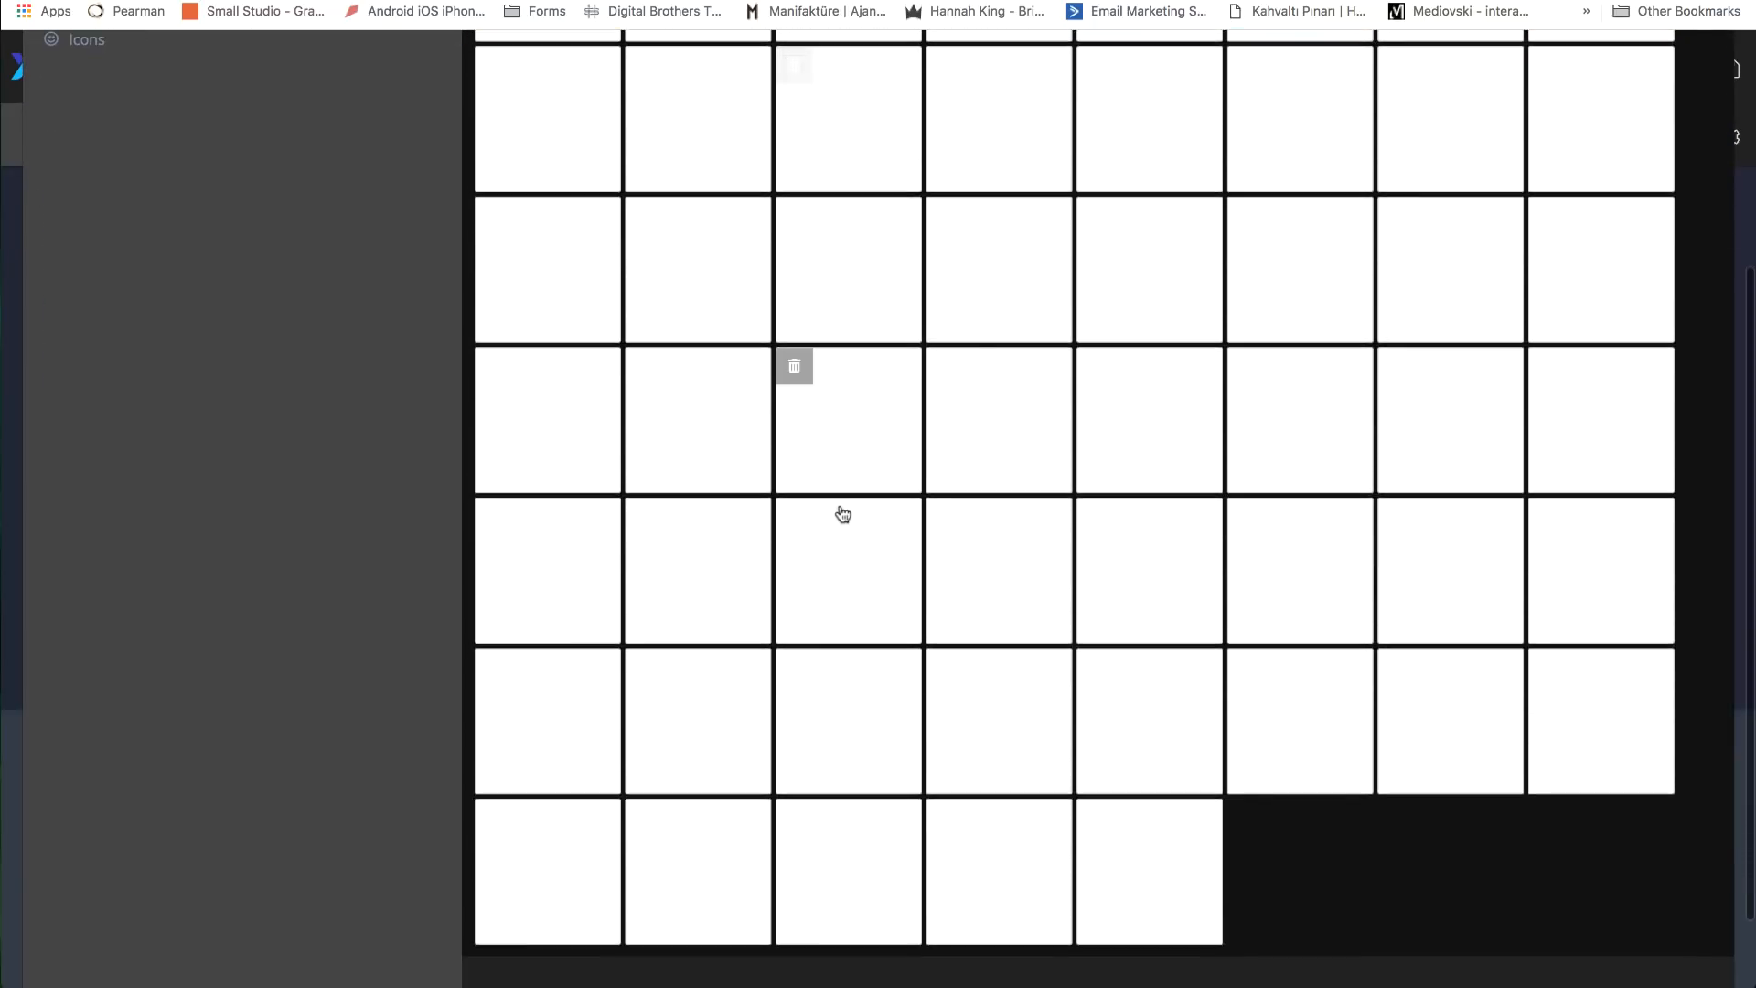
scroll(843, 513, up, 5)
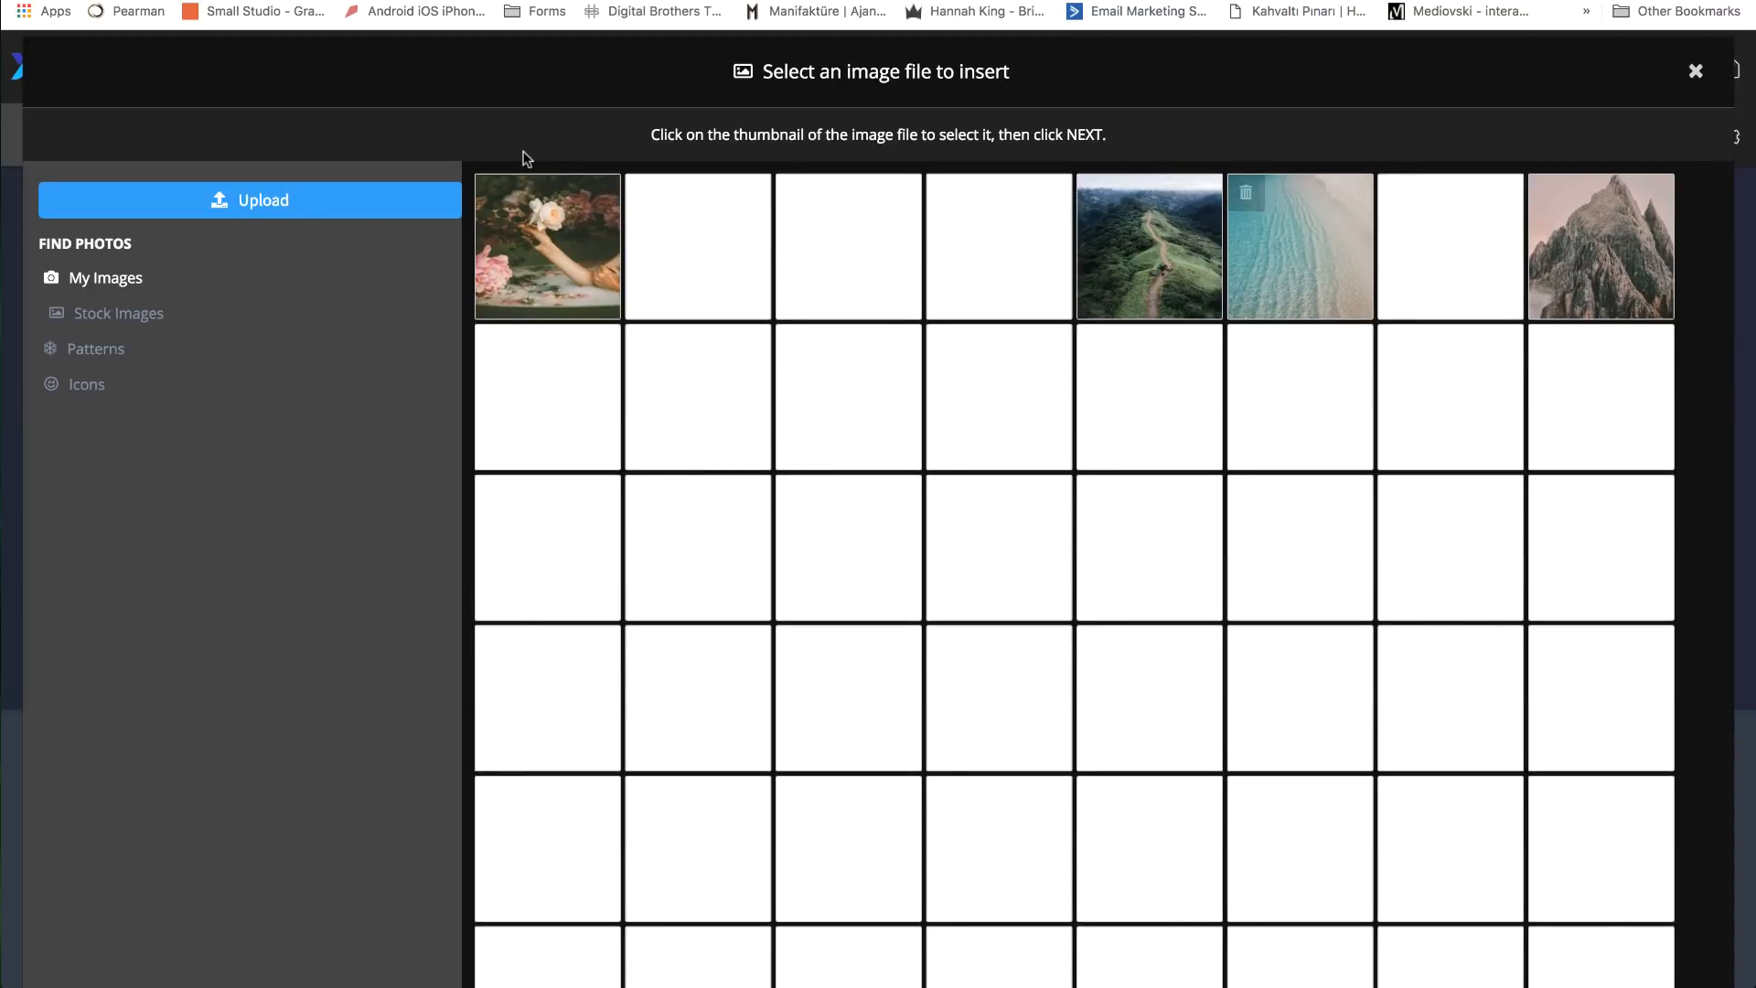
click(118, 283)
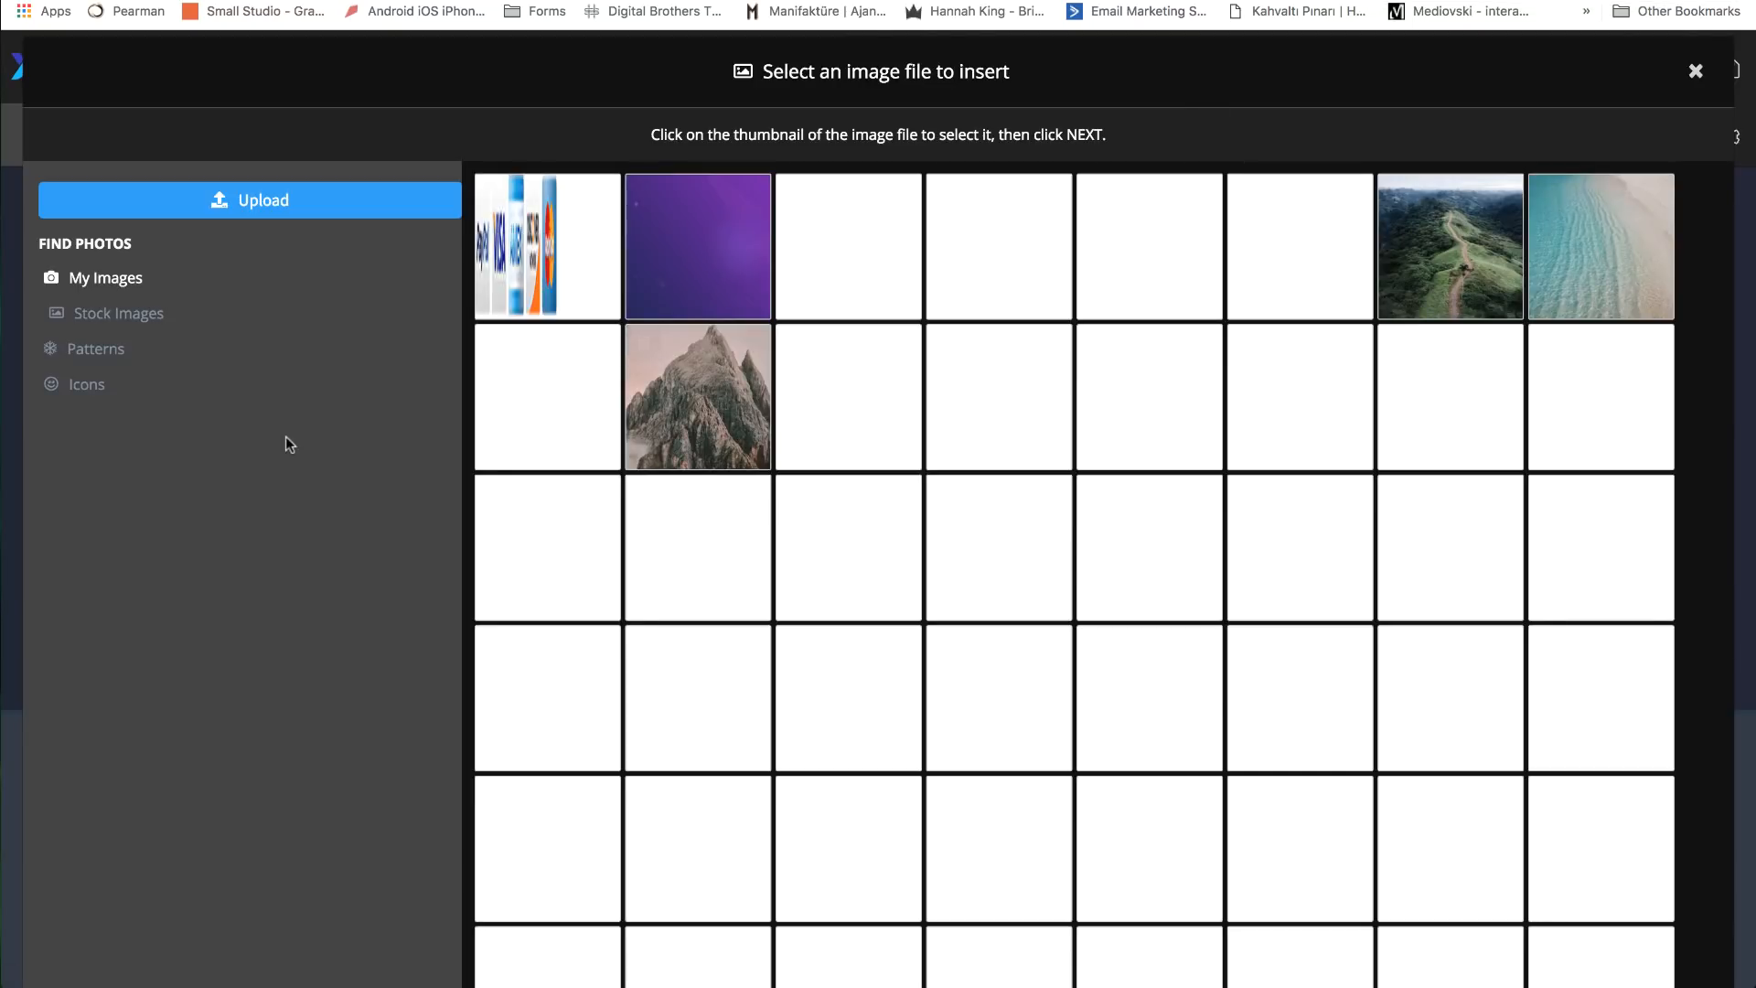
- Select the payment logos thumbnail in My Images and import it onto the page
click(524, 266)
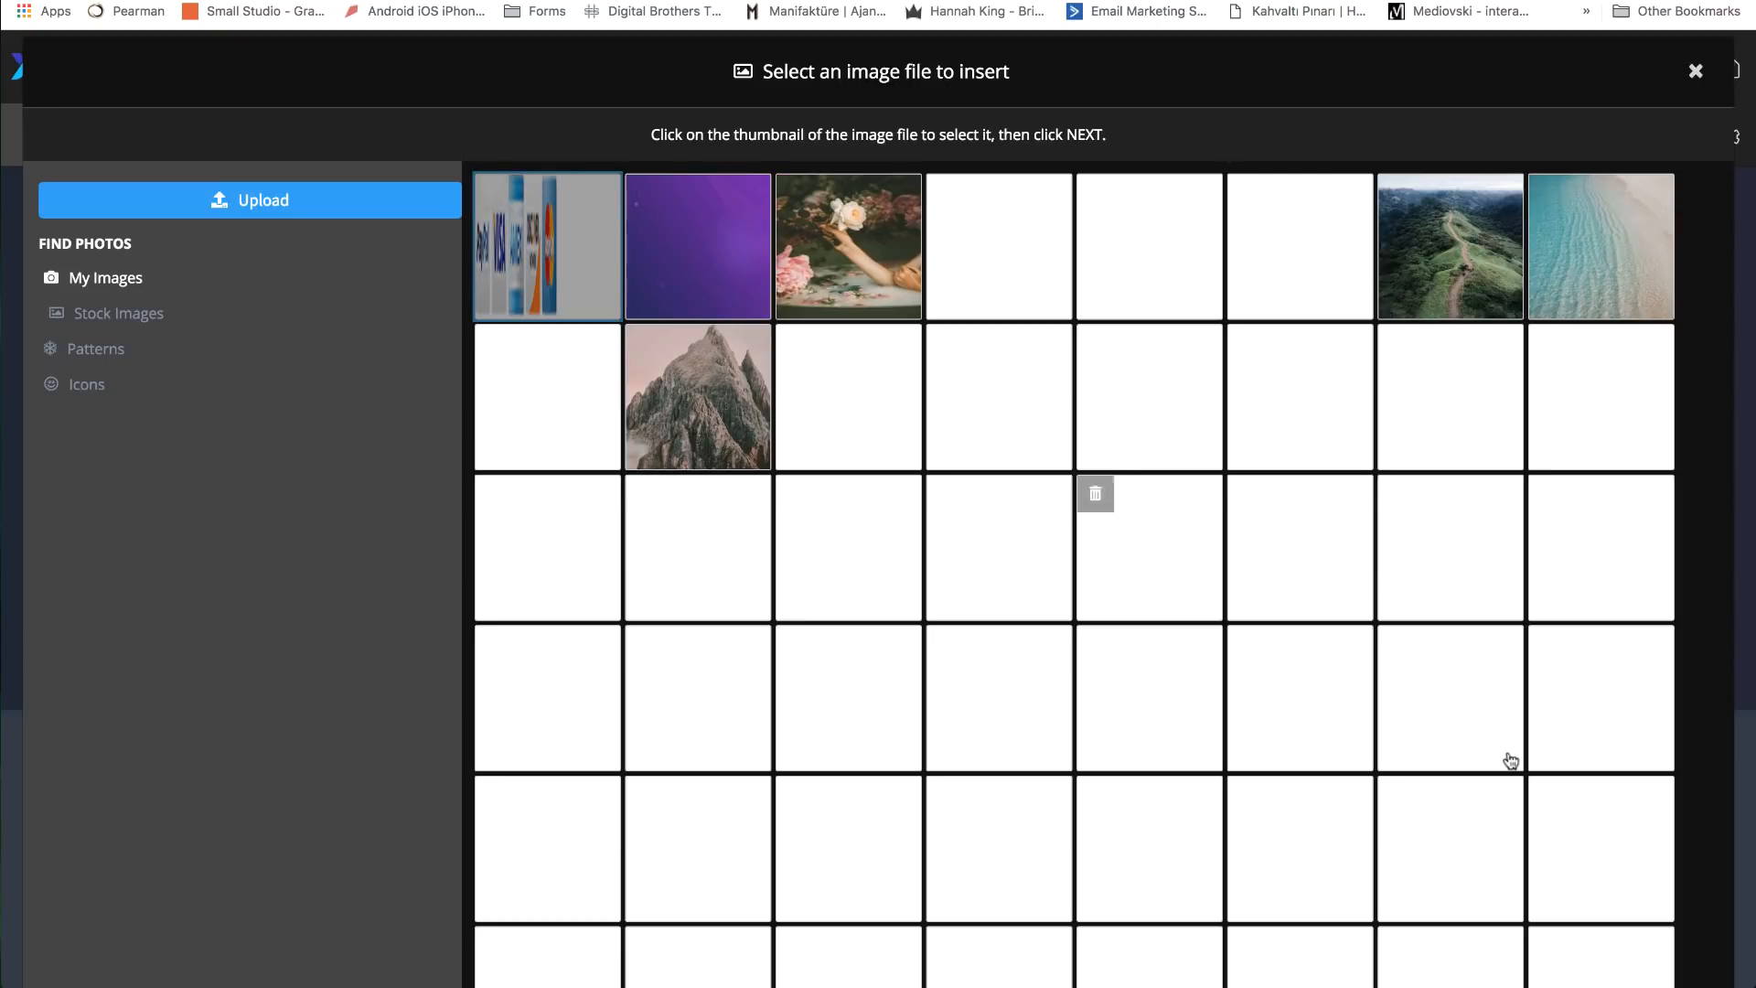
scroll(1514, 732, down, 2)
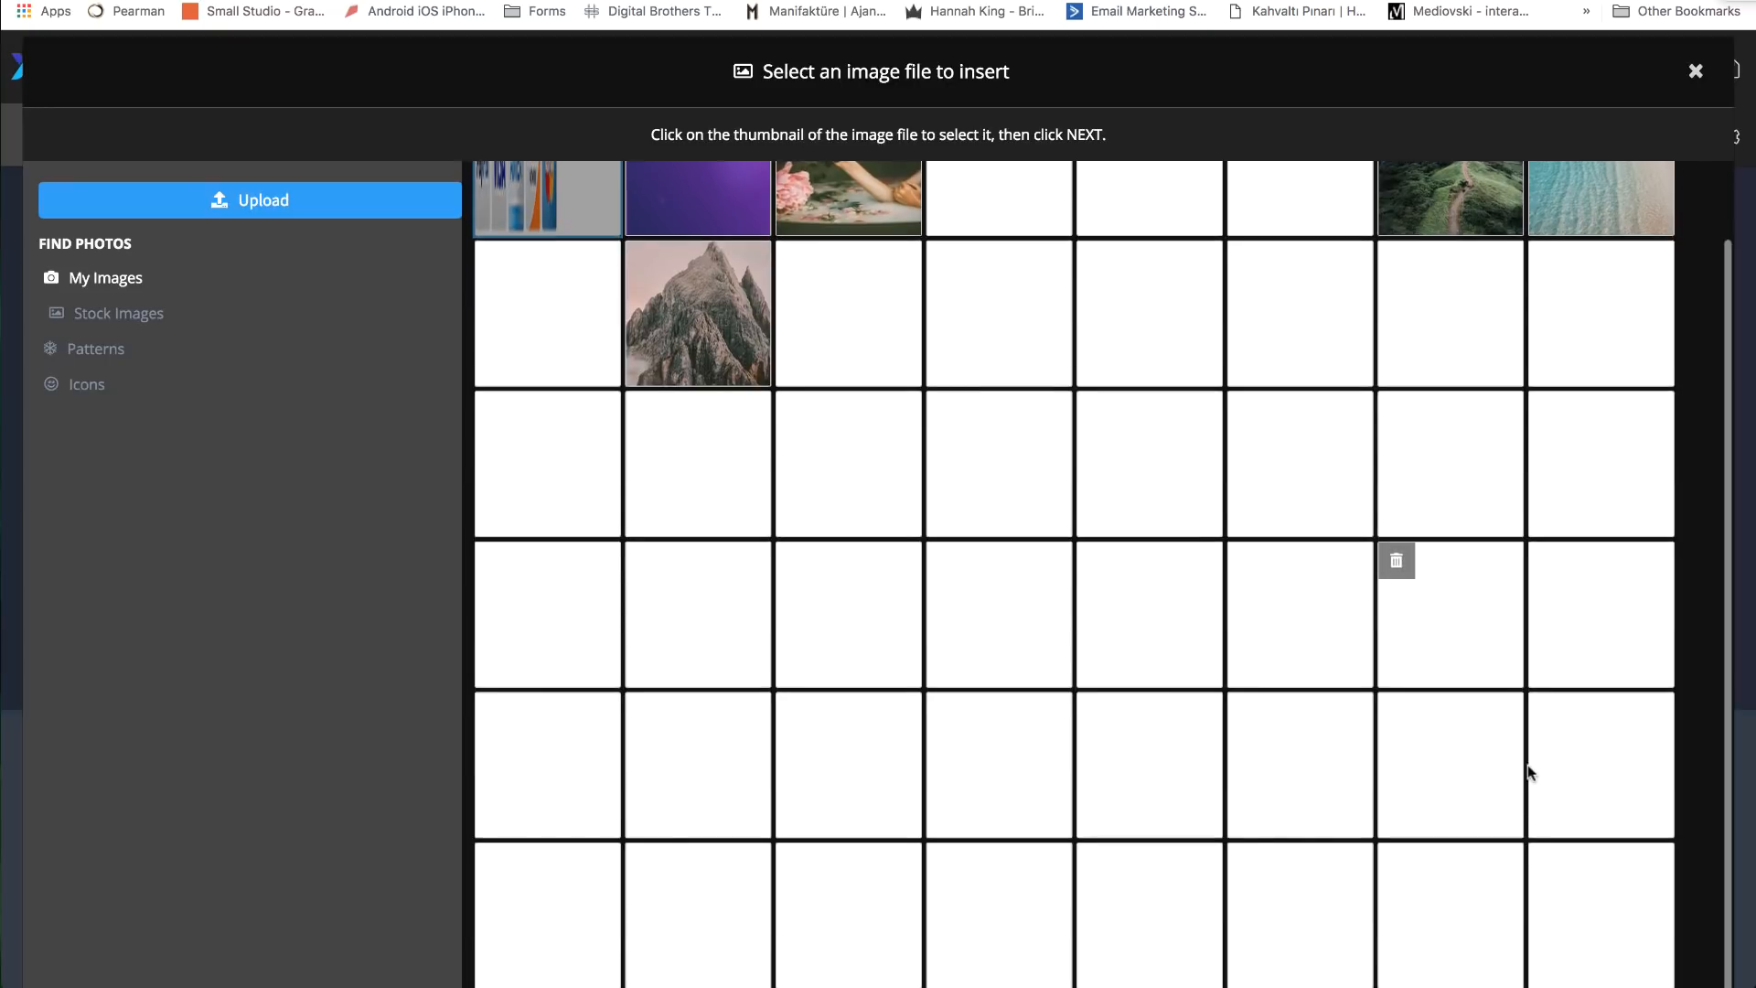
scroll(1527, 773, down, 6)
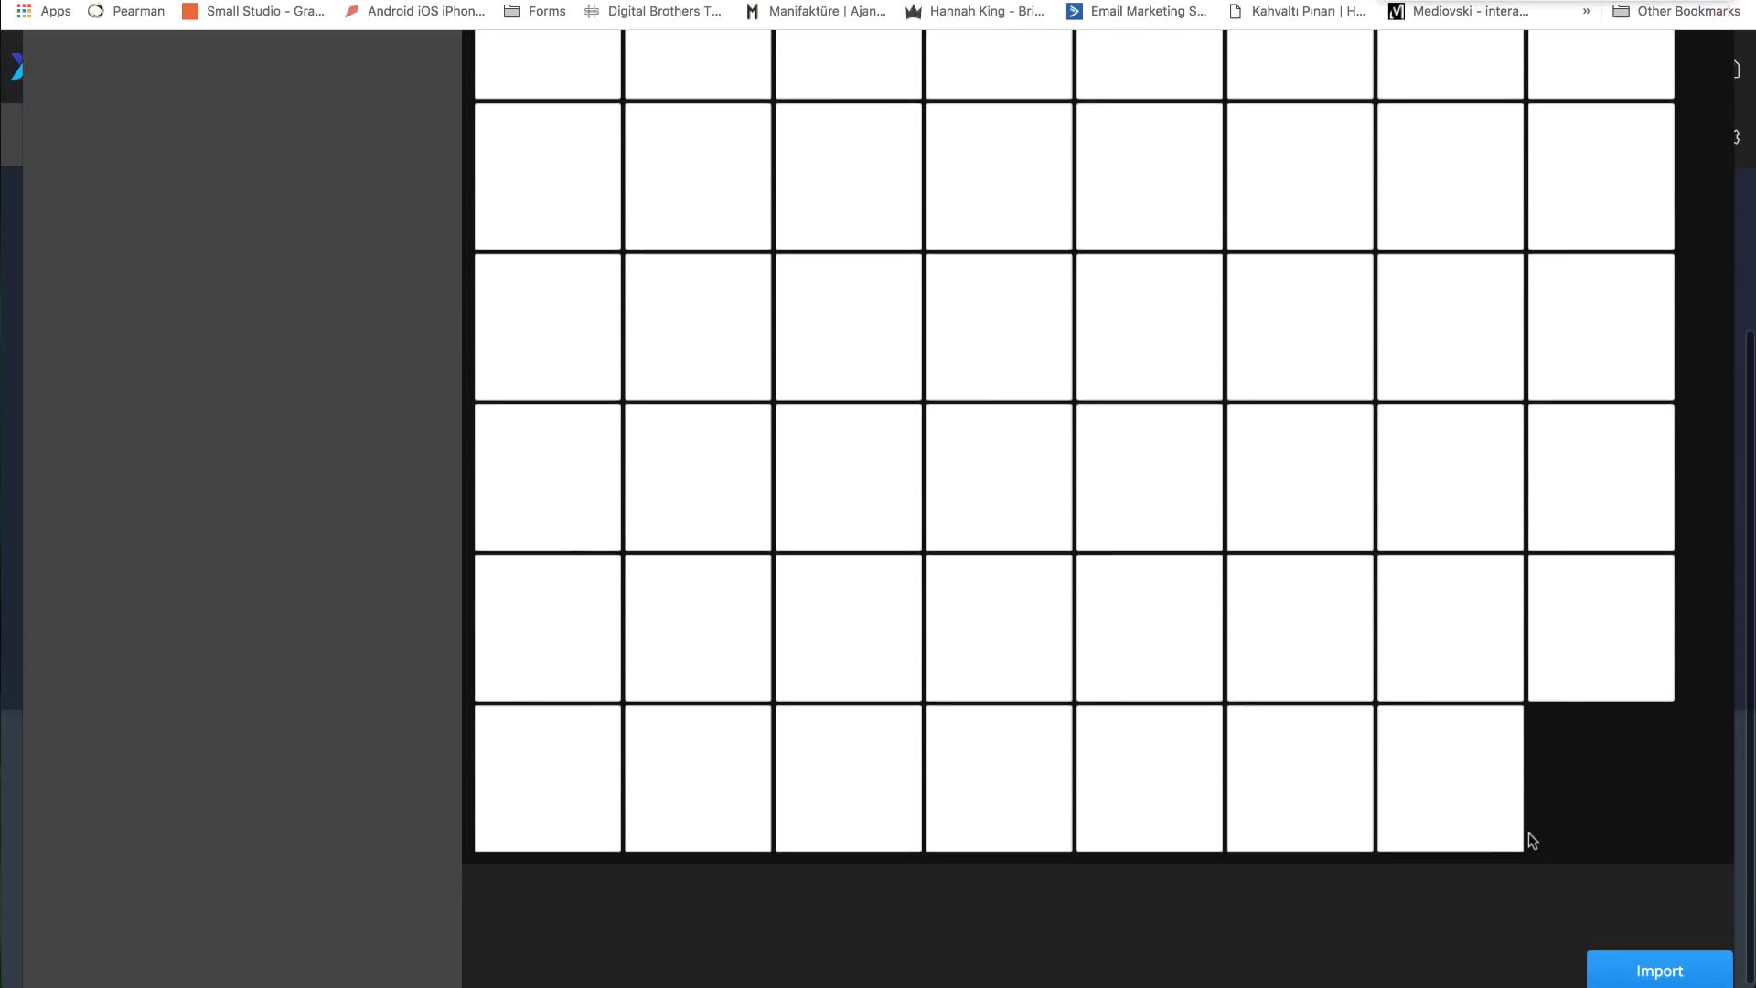
scroll(1573, 788, up, 10)
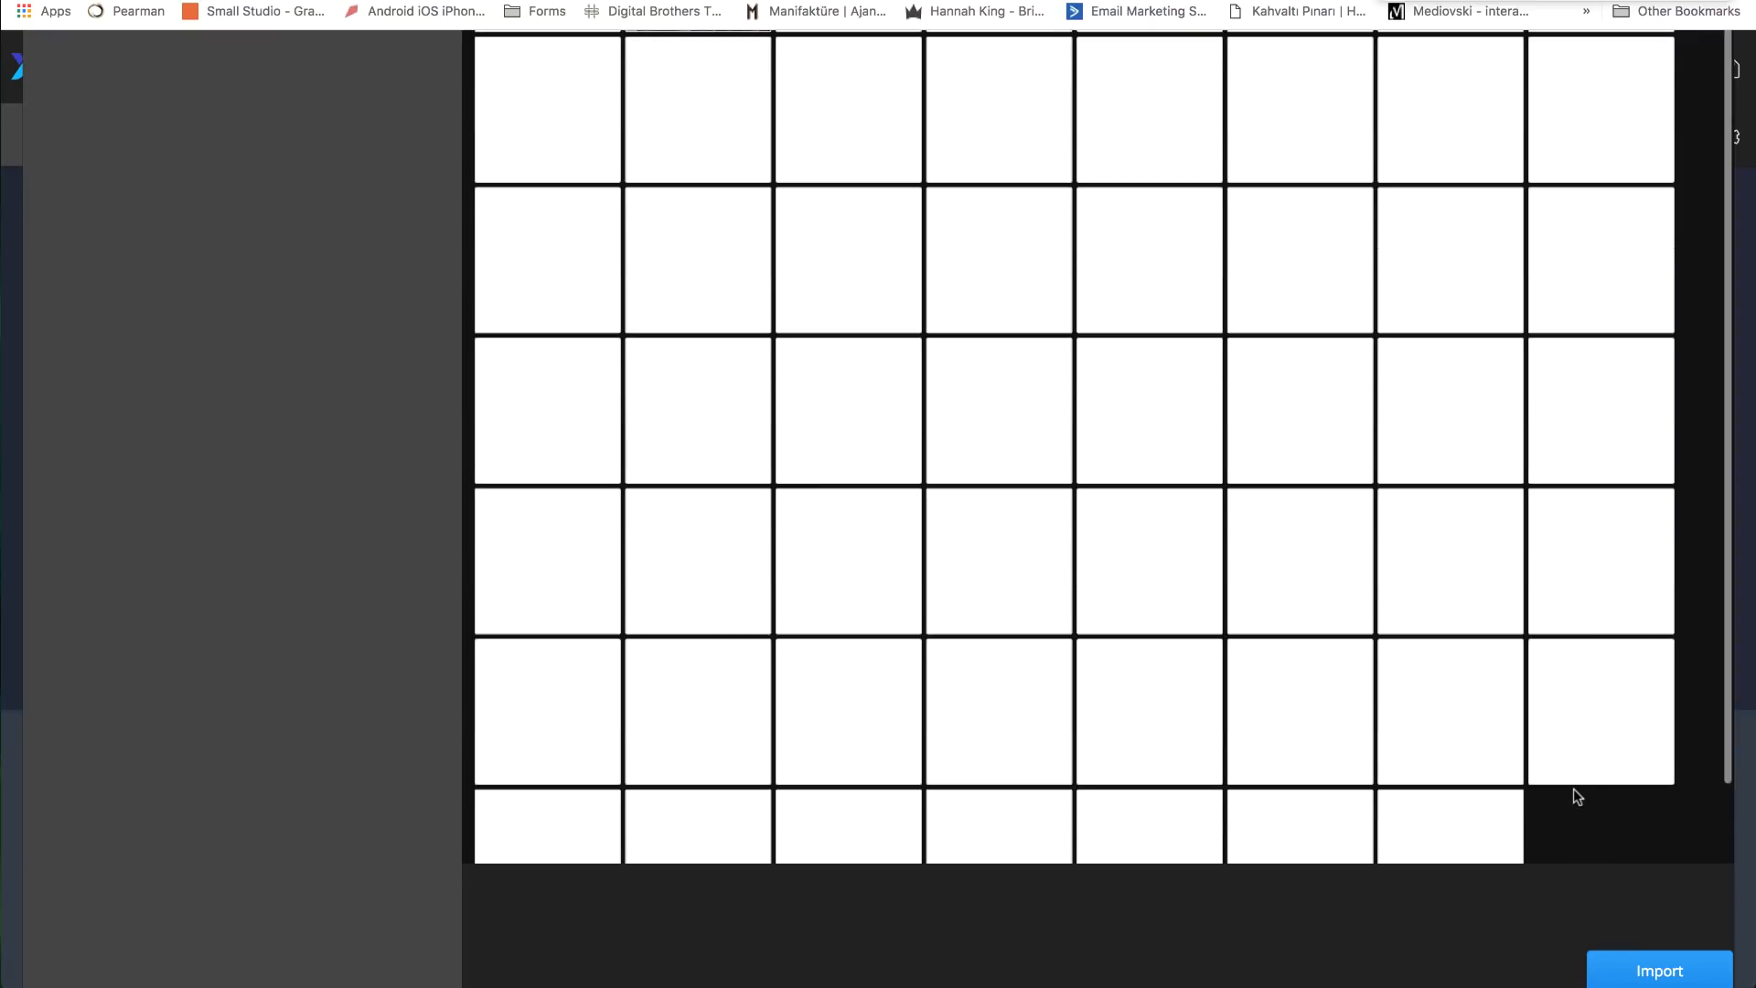
scroll(1575, 796, up, 3)
scroll(1574, 796, down, 10)
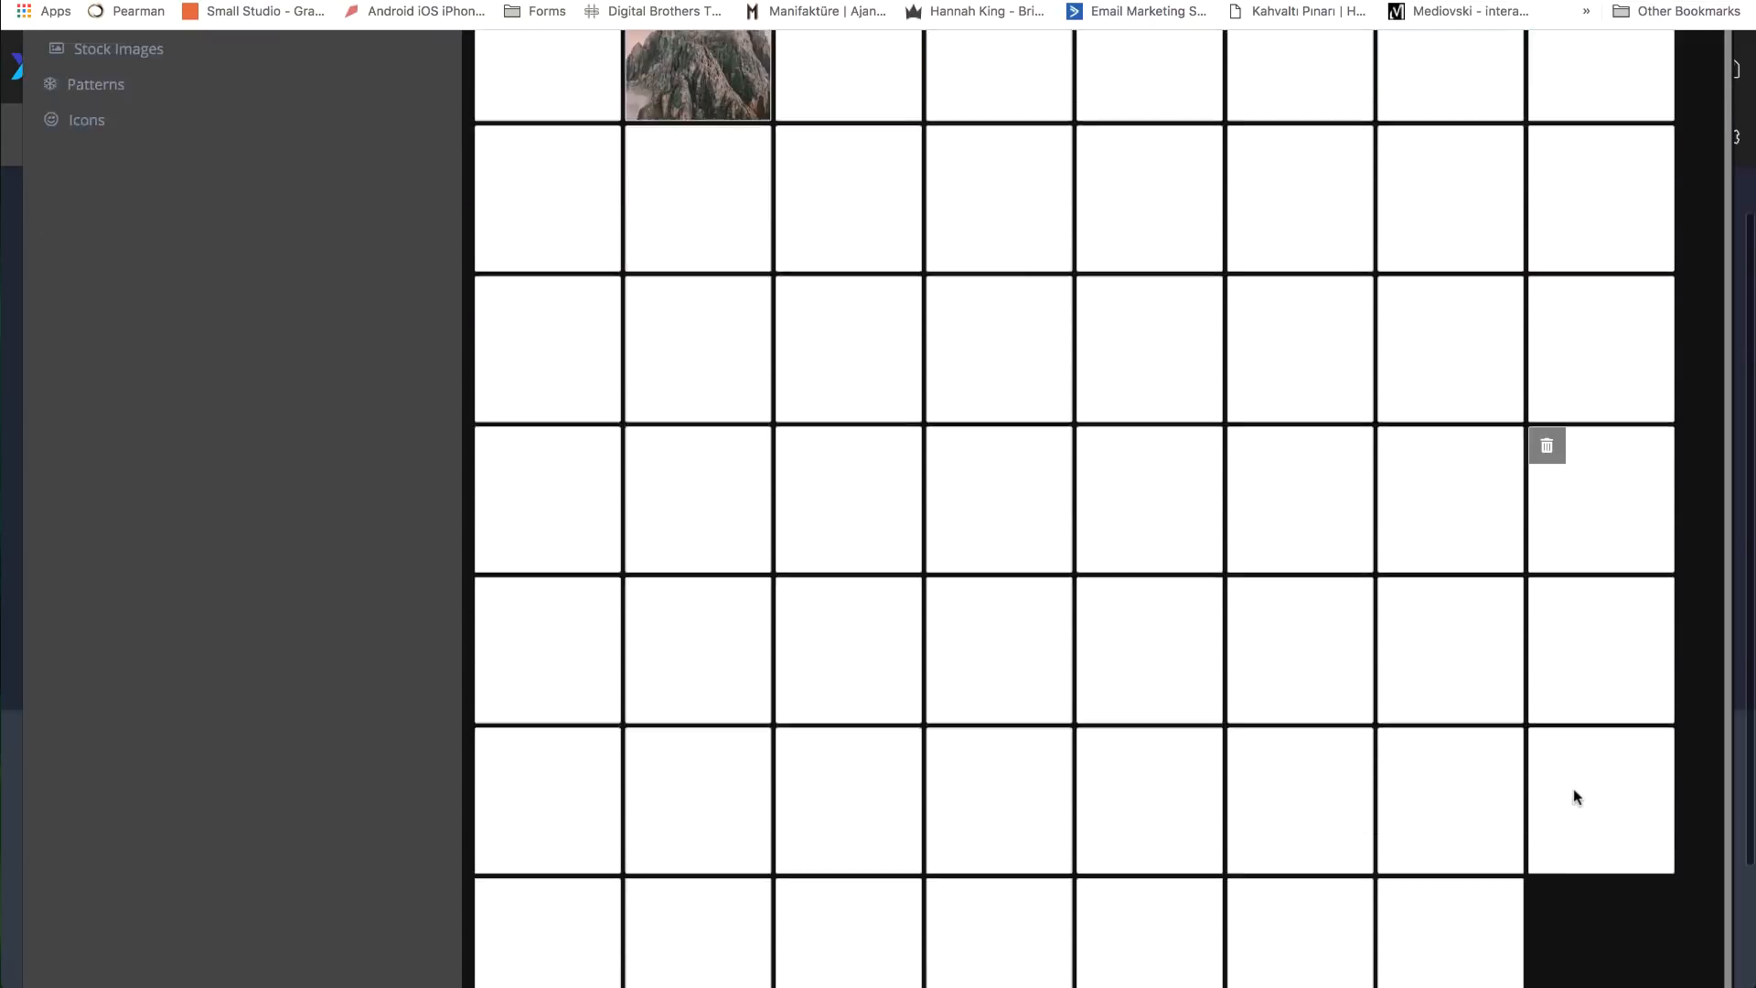
click(1648, 971)
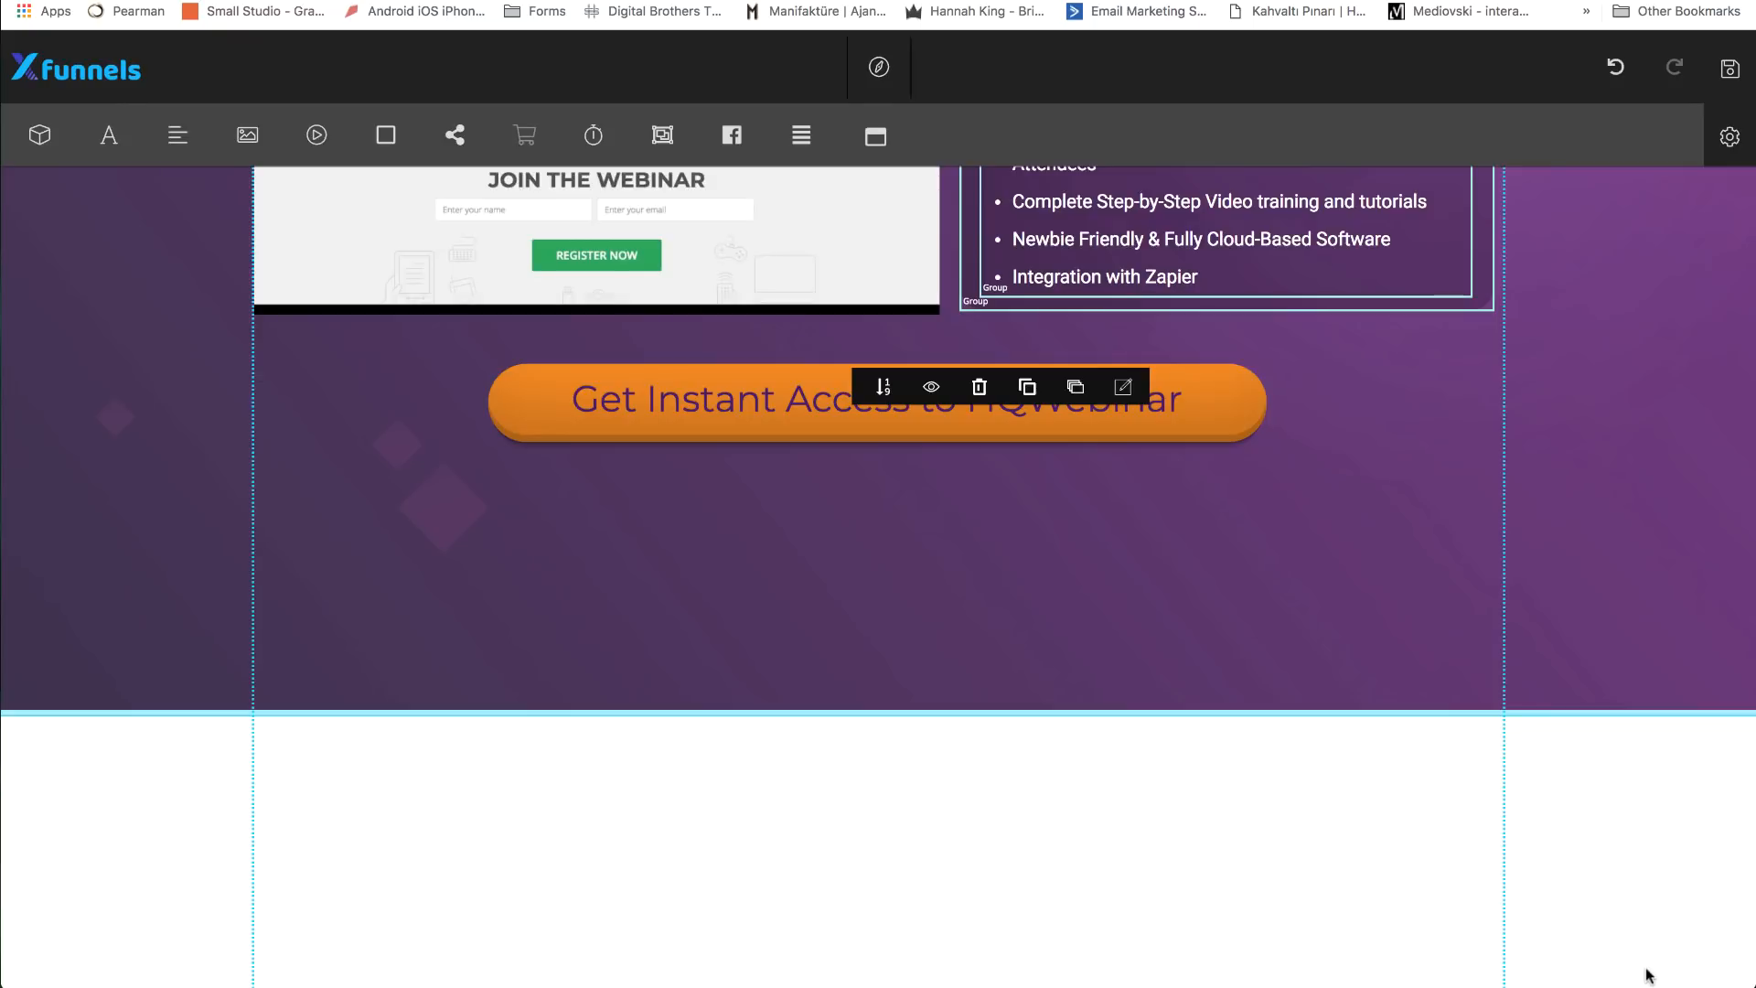
- Move the imported payment logos strip just below the orange button, enlarge it slightly and center it under the button
scroll(1571, 661, up, 6)
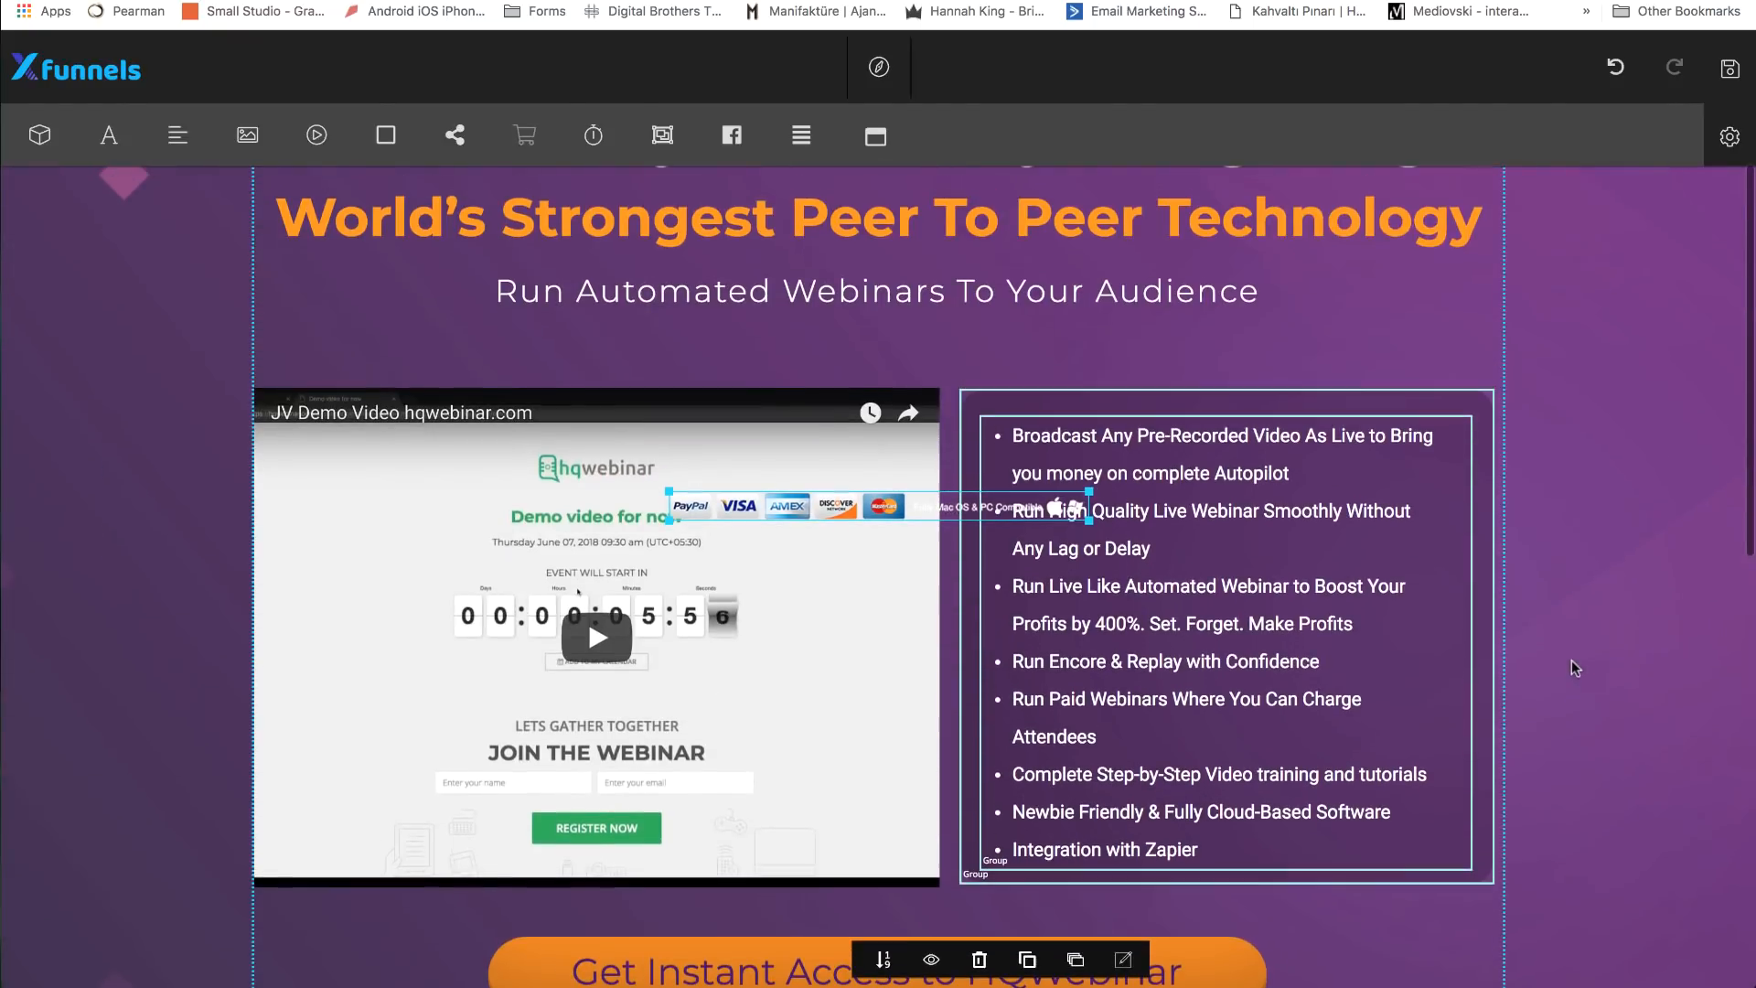
scroll(1294, 311, down, 2)
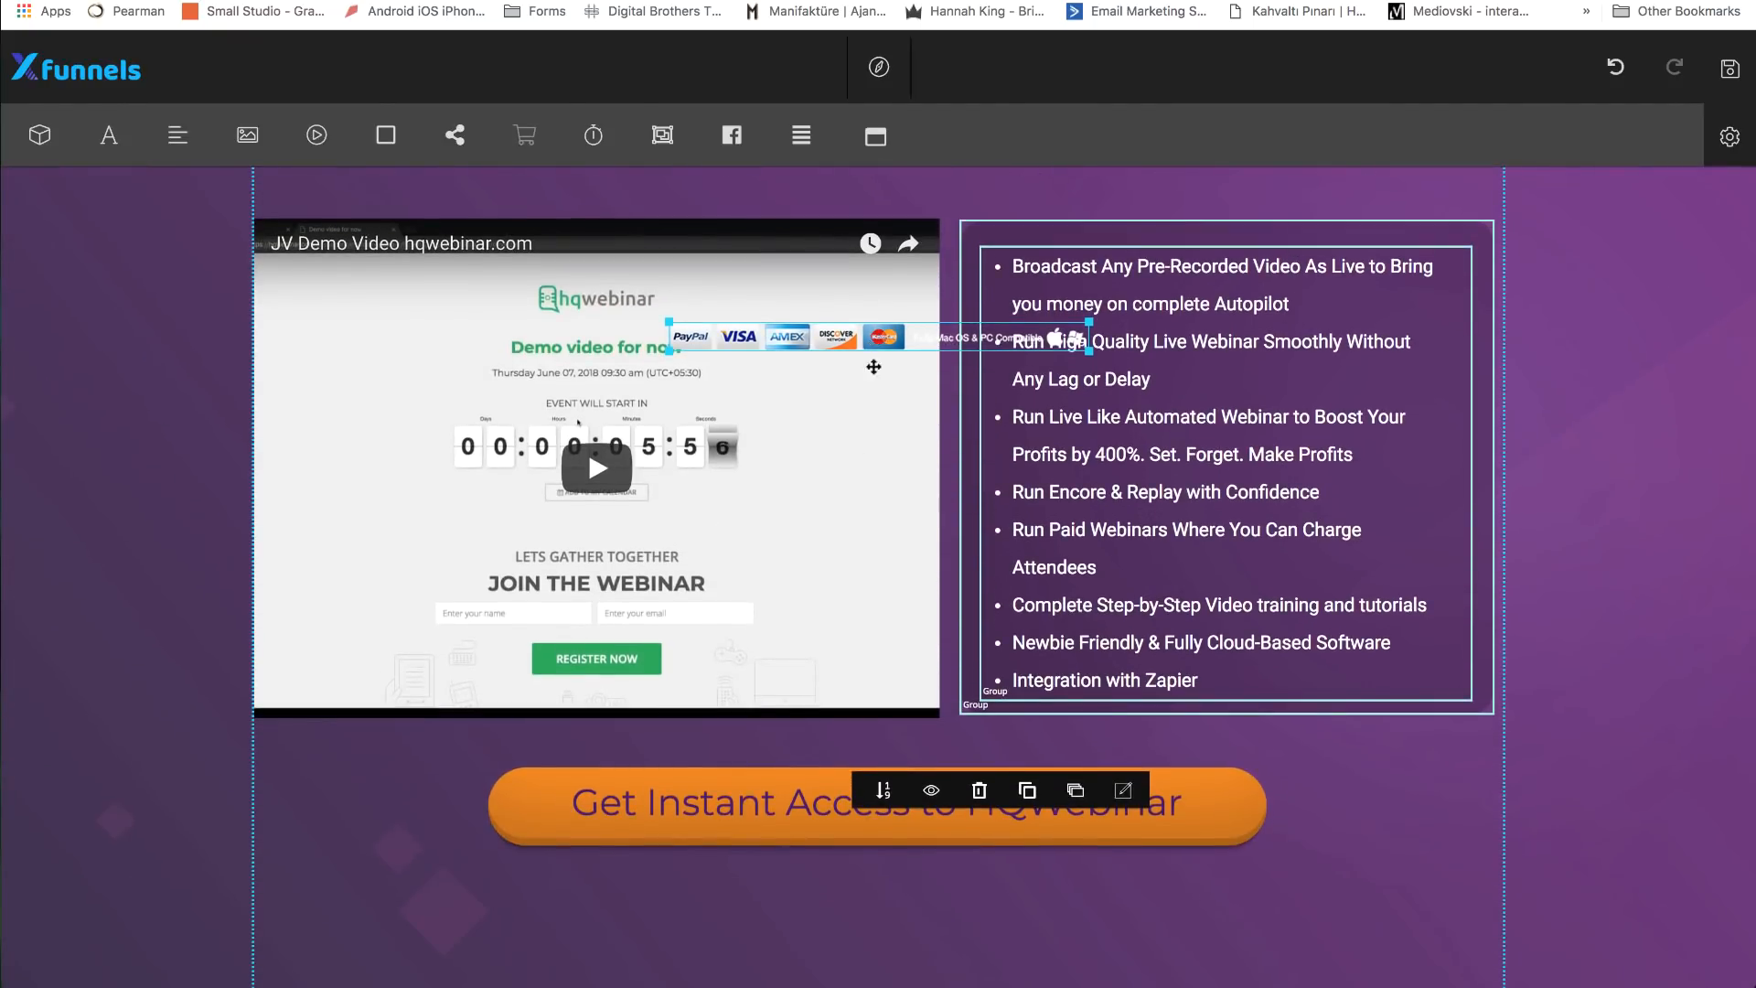
drag(874, 365, 899, 891)
scroll(899, 805, down, 2)
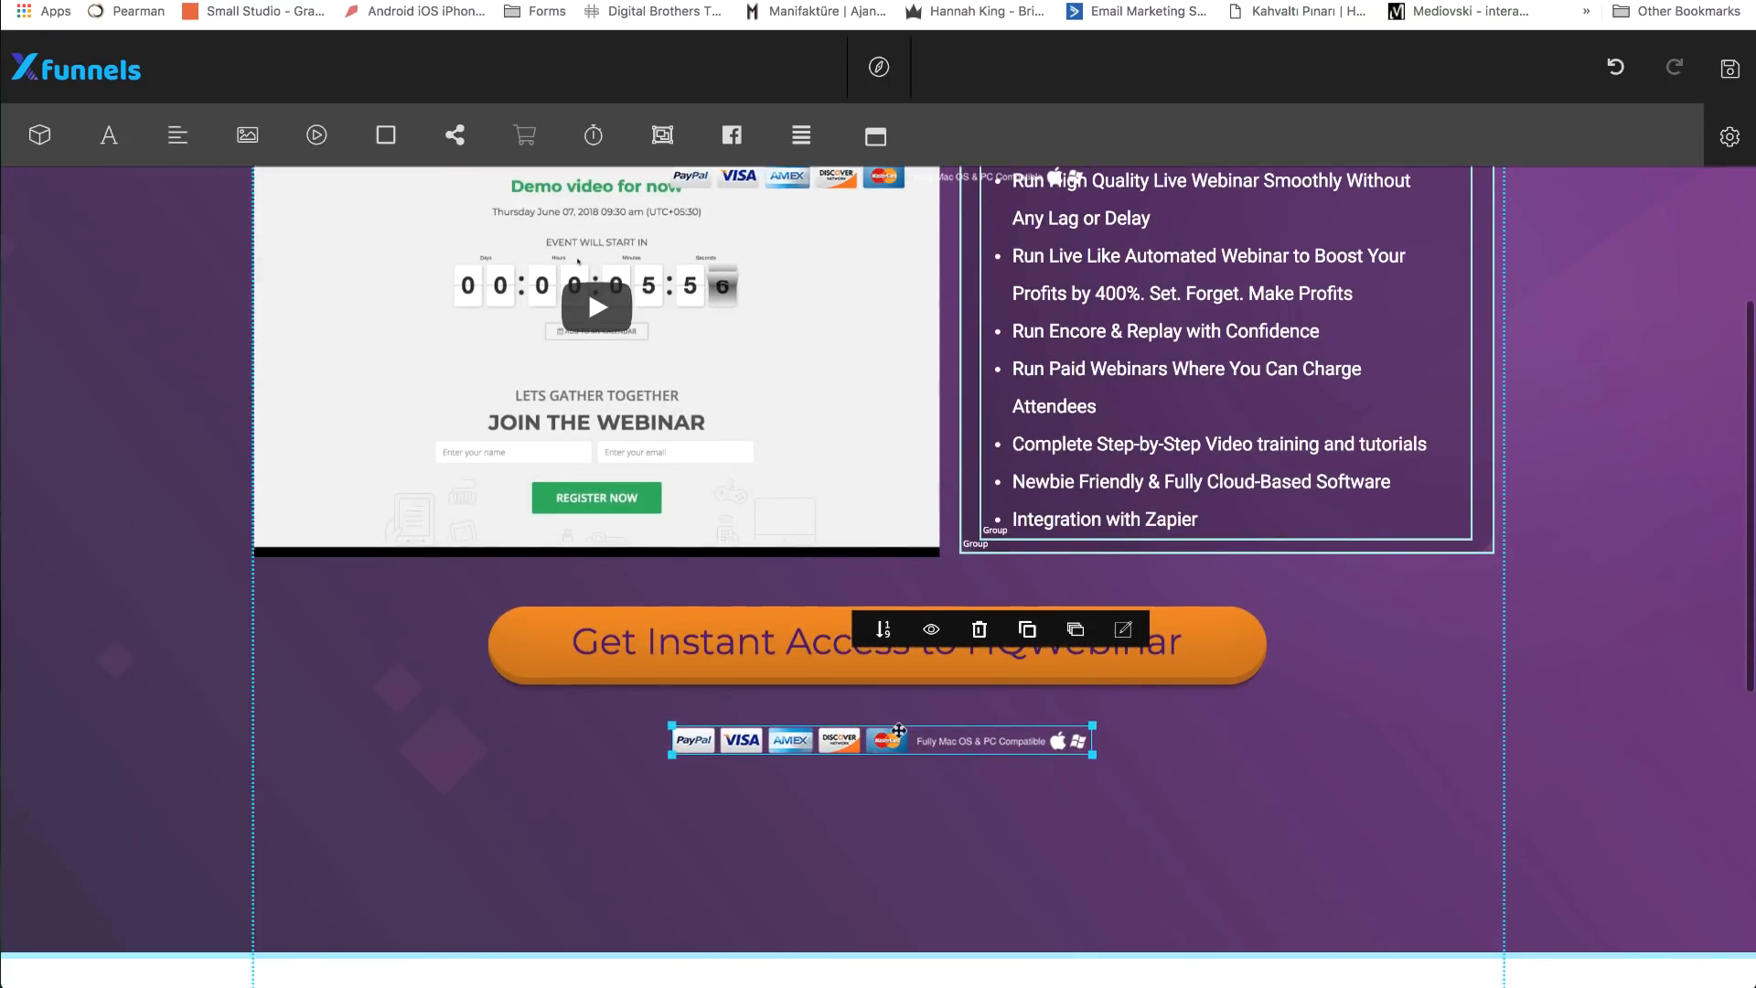
drag(898, 748, 898, 732)
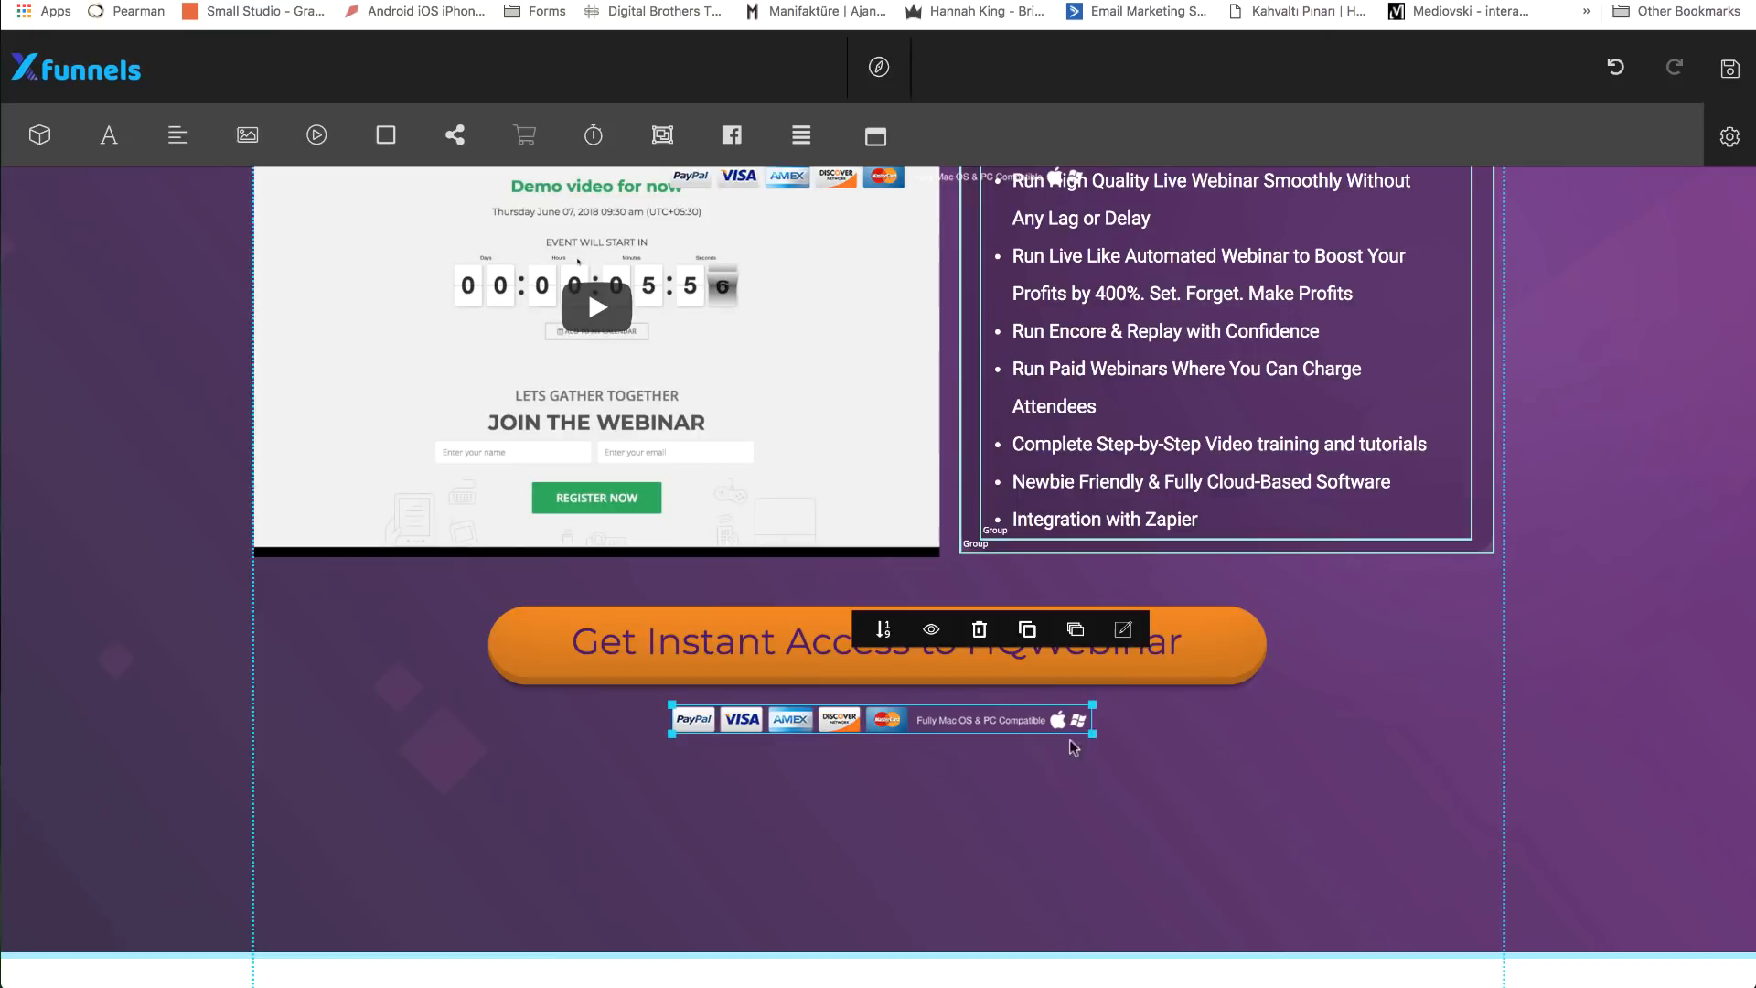
drag(1094, 733, 1049, 763)
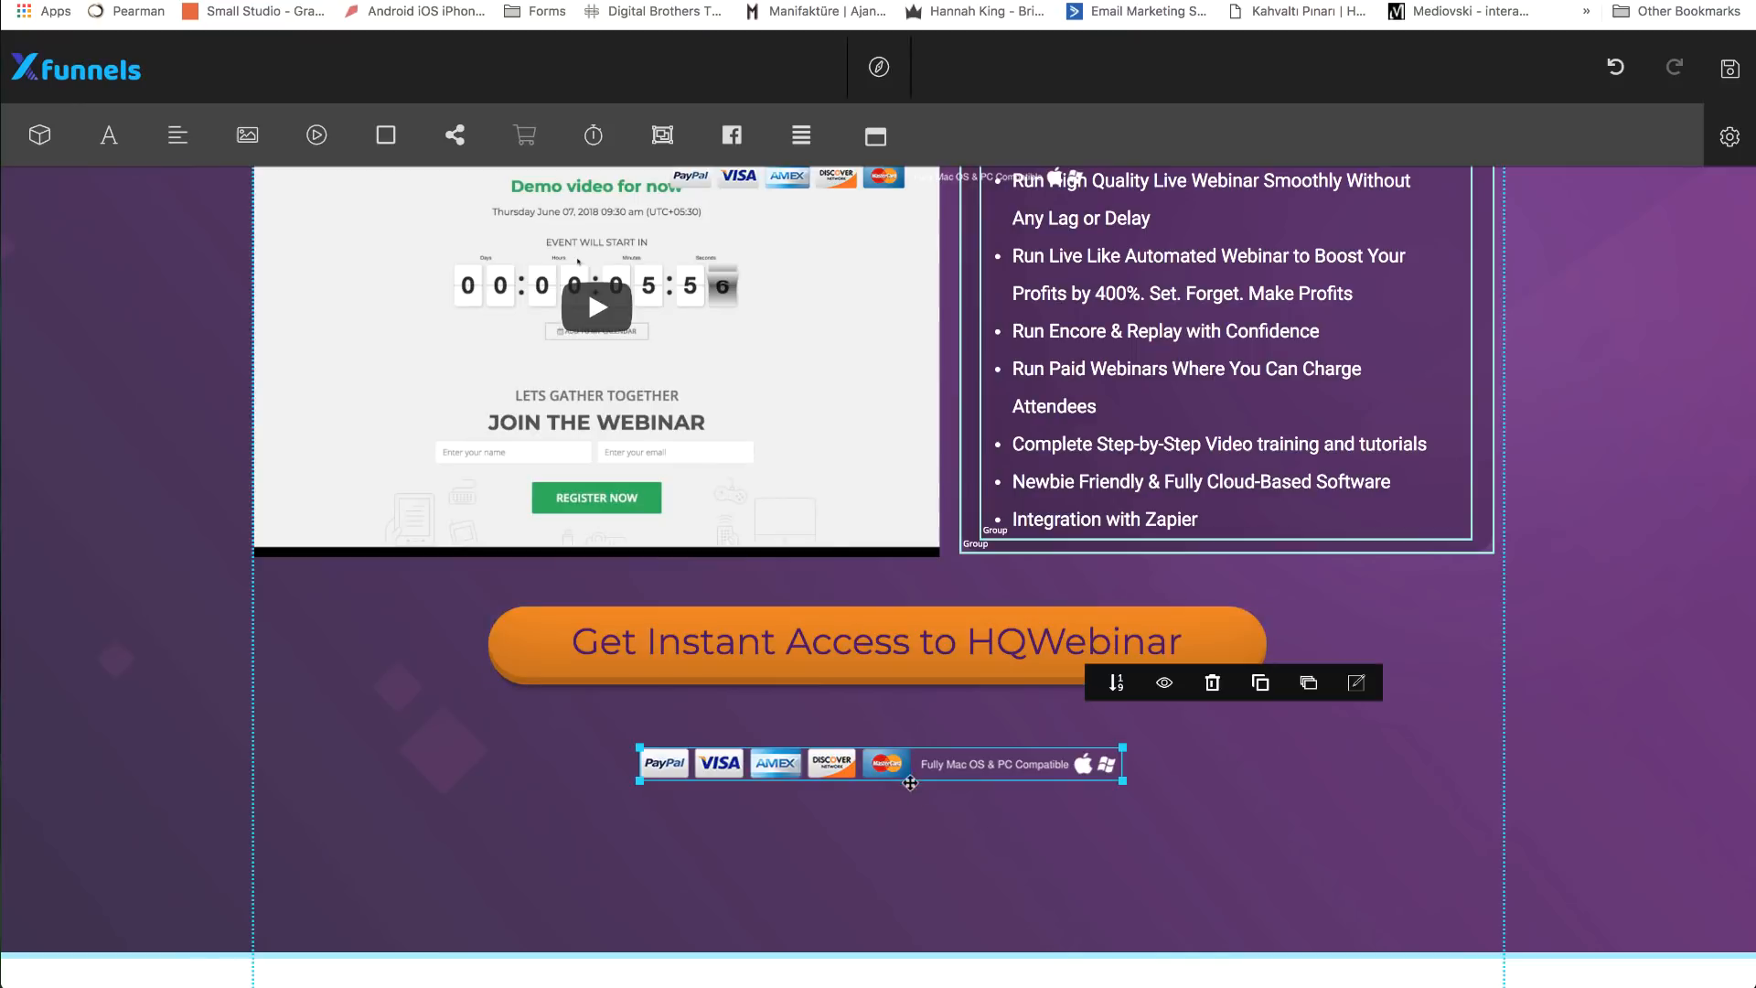
drag(910, 783, 897, 746)
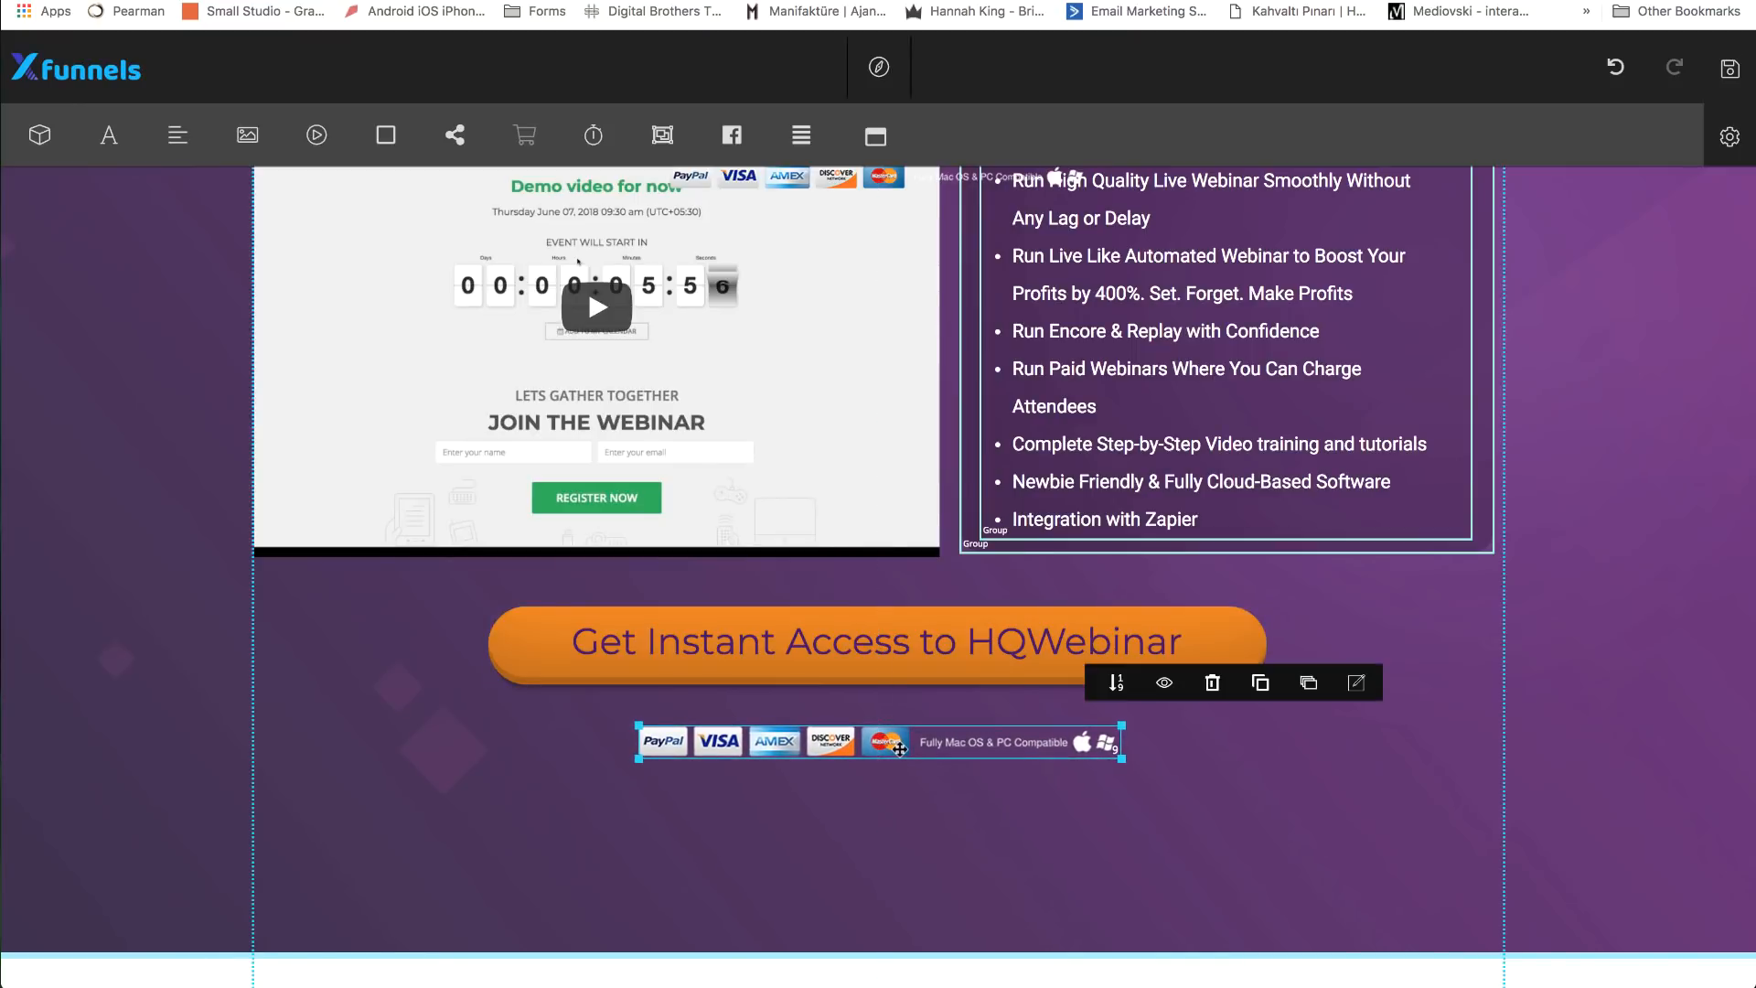
- Add a heading below the payment logos reading "Early Bird Discount is going to be ended in"
drag(112, 138, 811, 831)
double_click(811, 831)
key(super+a)
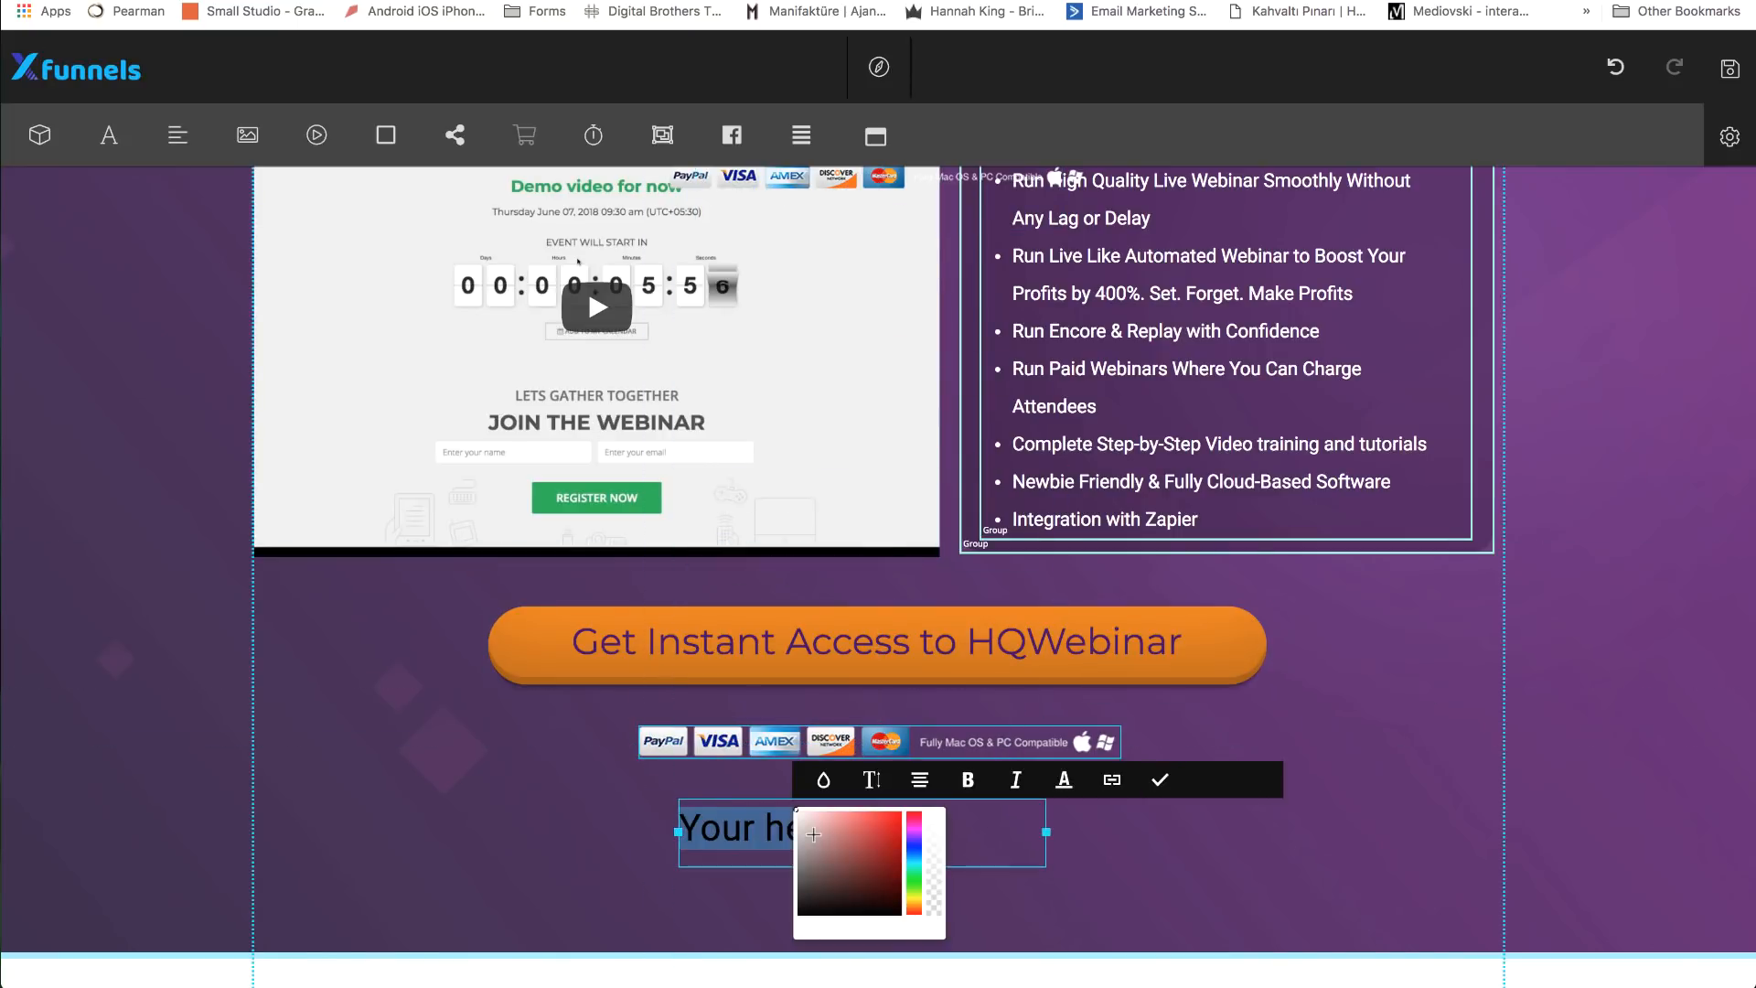
text(Early )
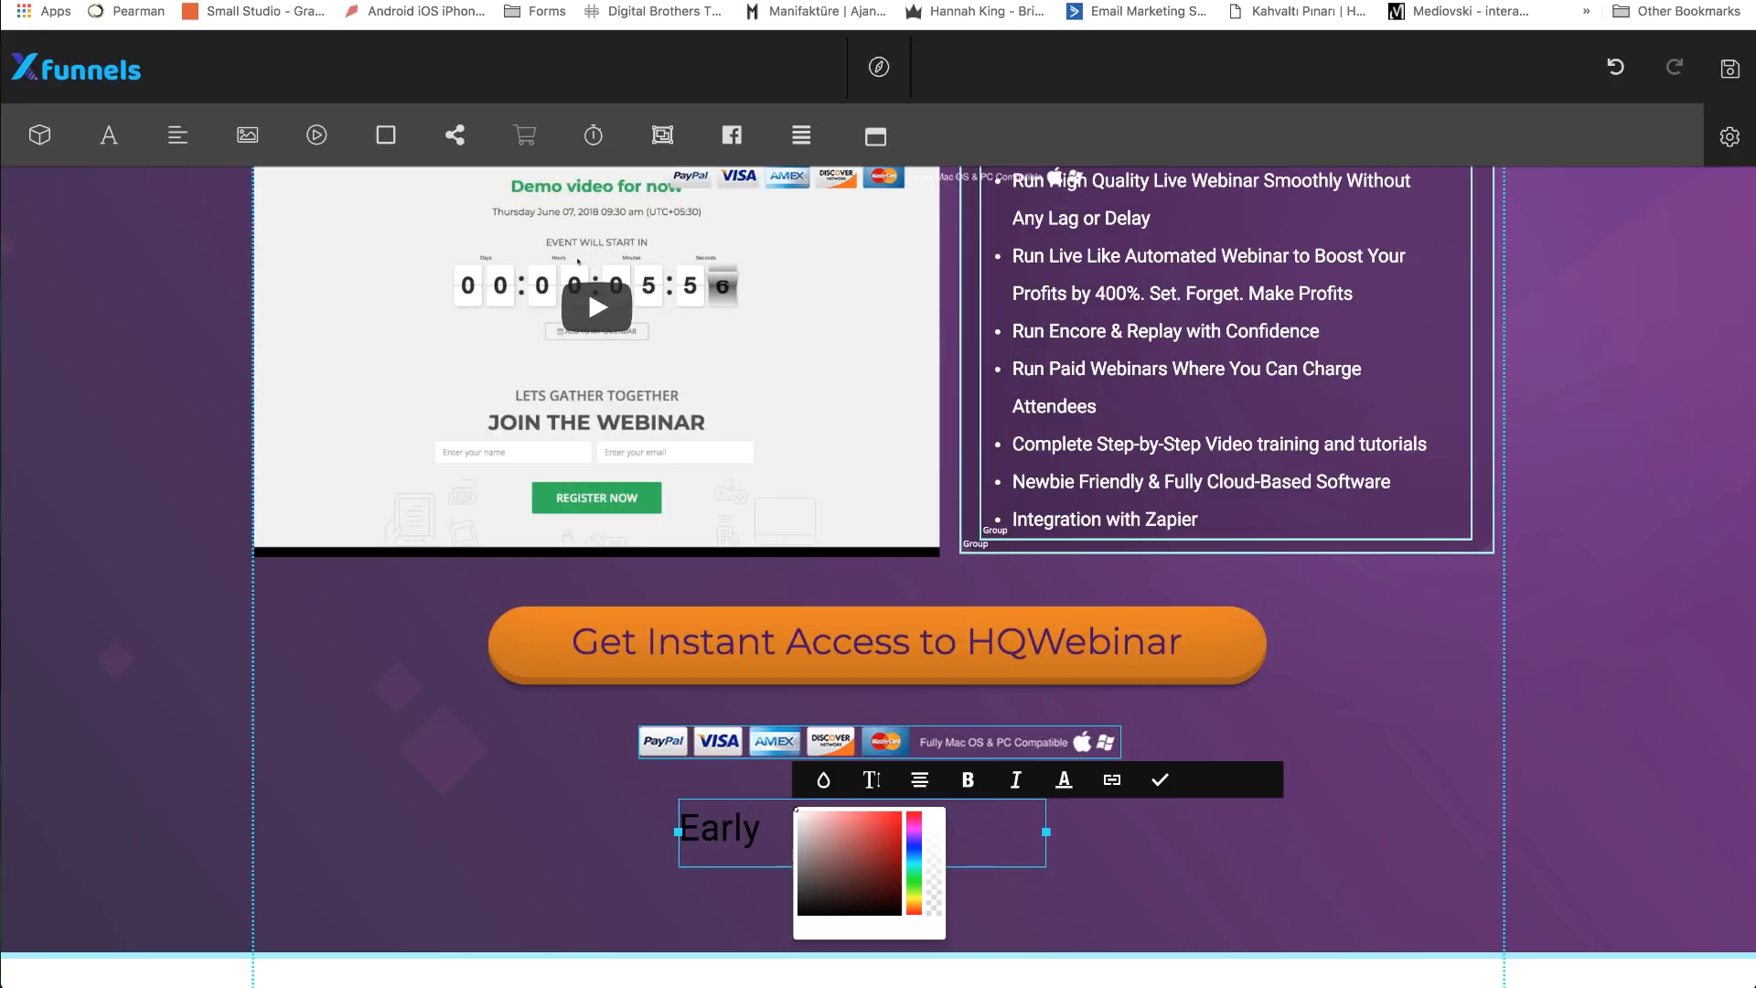
text(Bird Discount is goi)
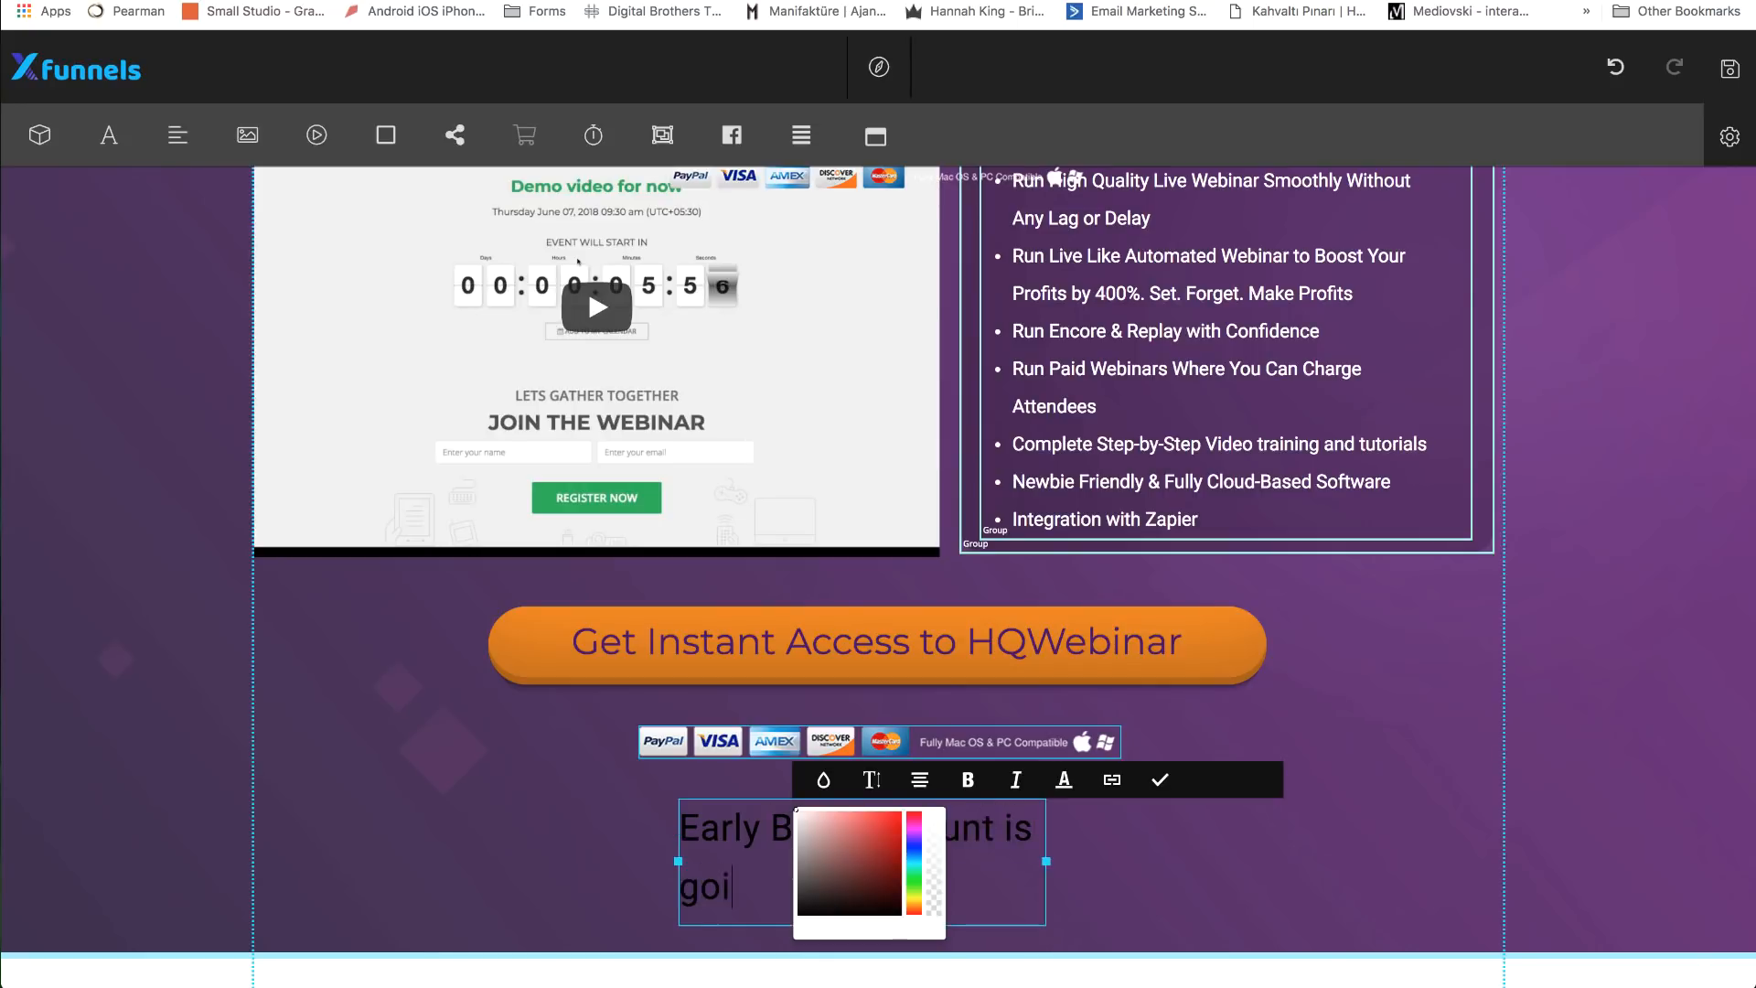
text(ng t...e)
text(d )
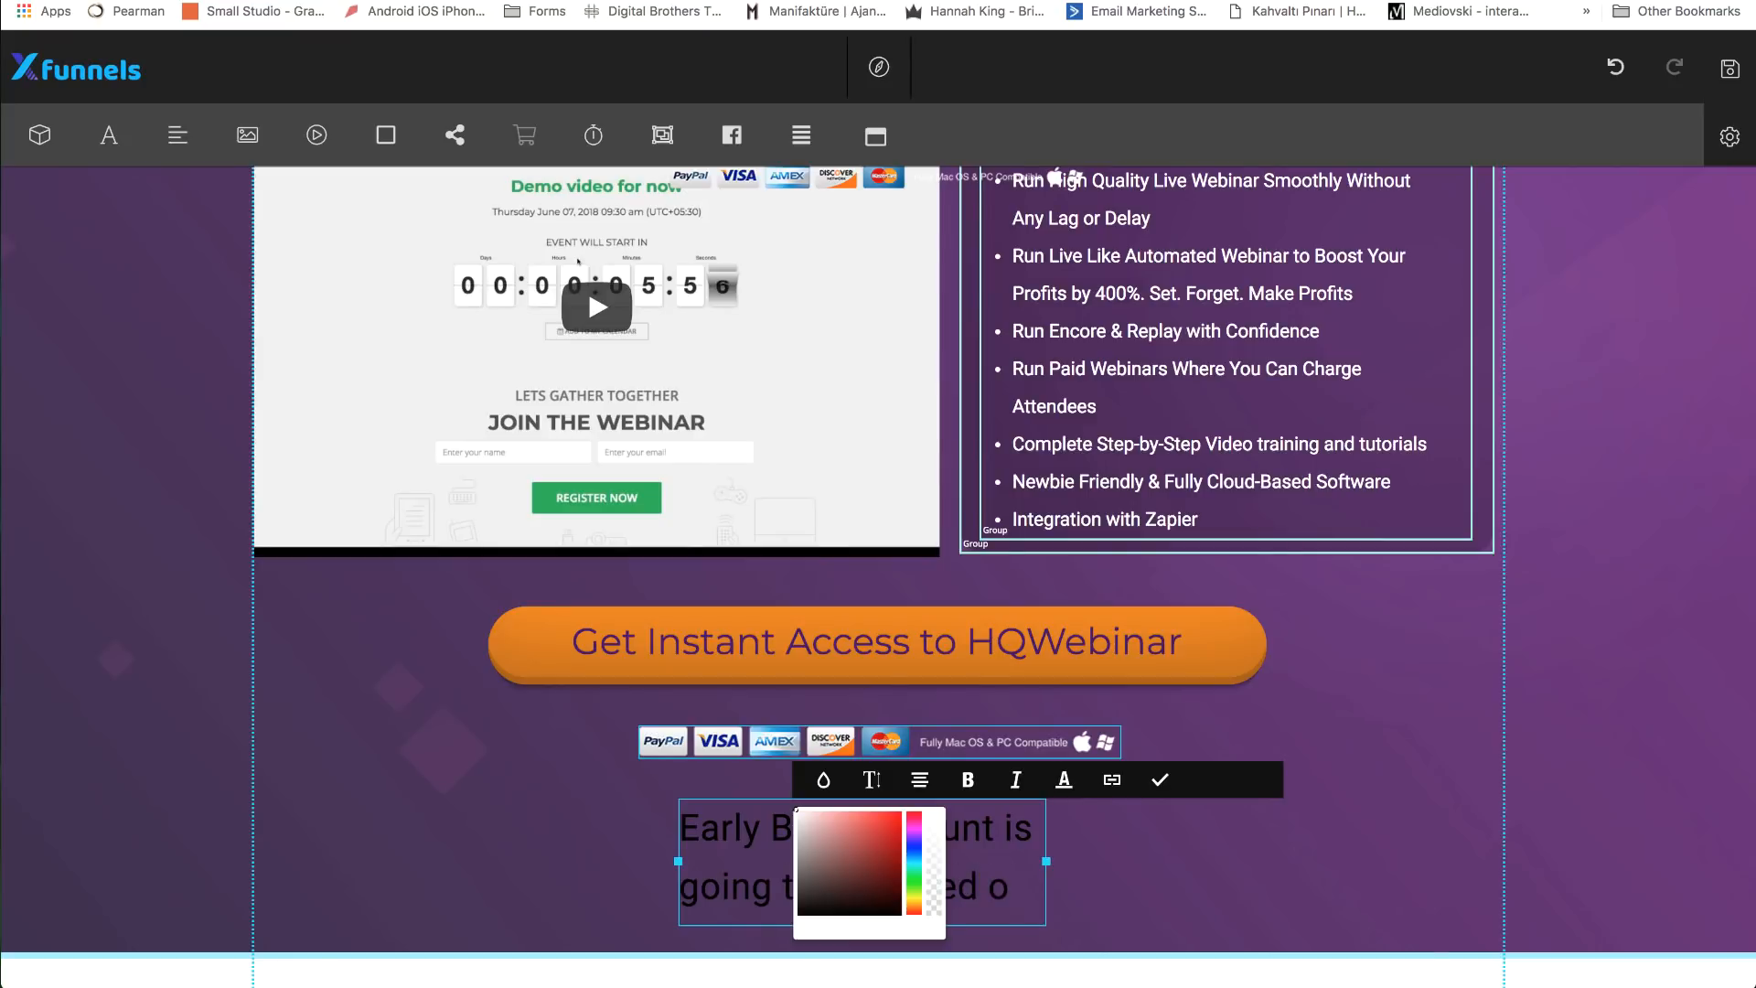
text(o)
key(BackSpace)
text(in)
click(1111, 847)
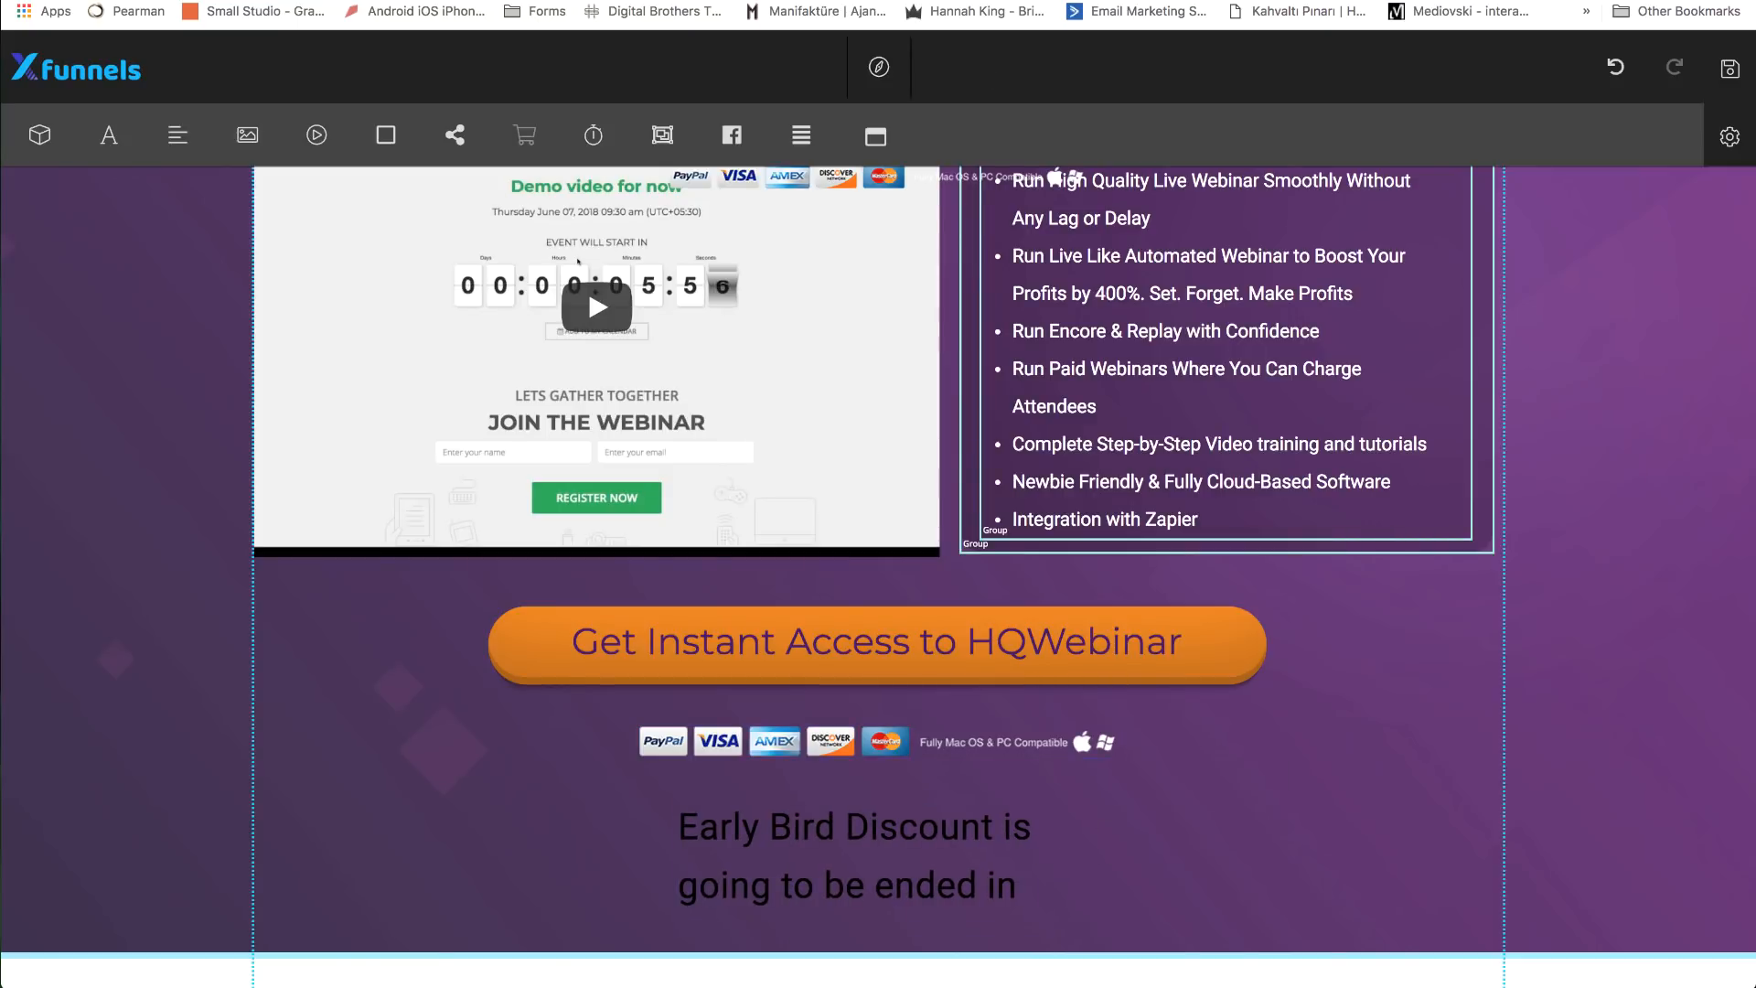
- Check the discount line on the reference page and reword the heading to "Early Bird Discount Ending in"
key(ctrl+Tab)
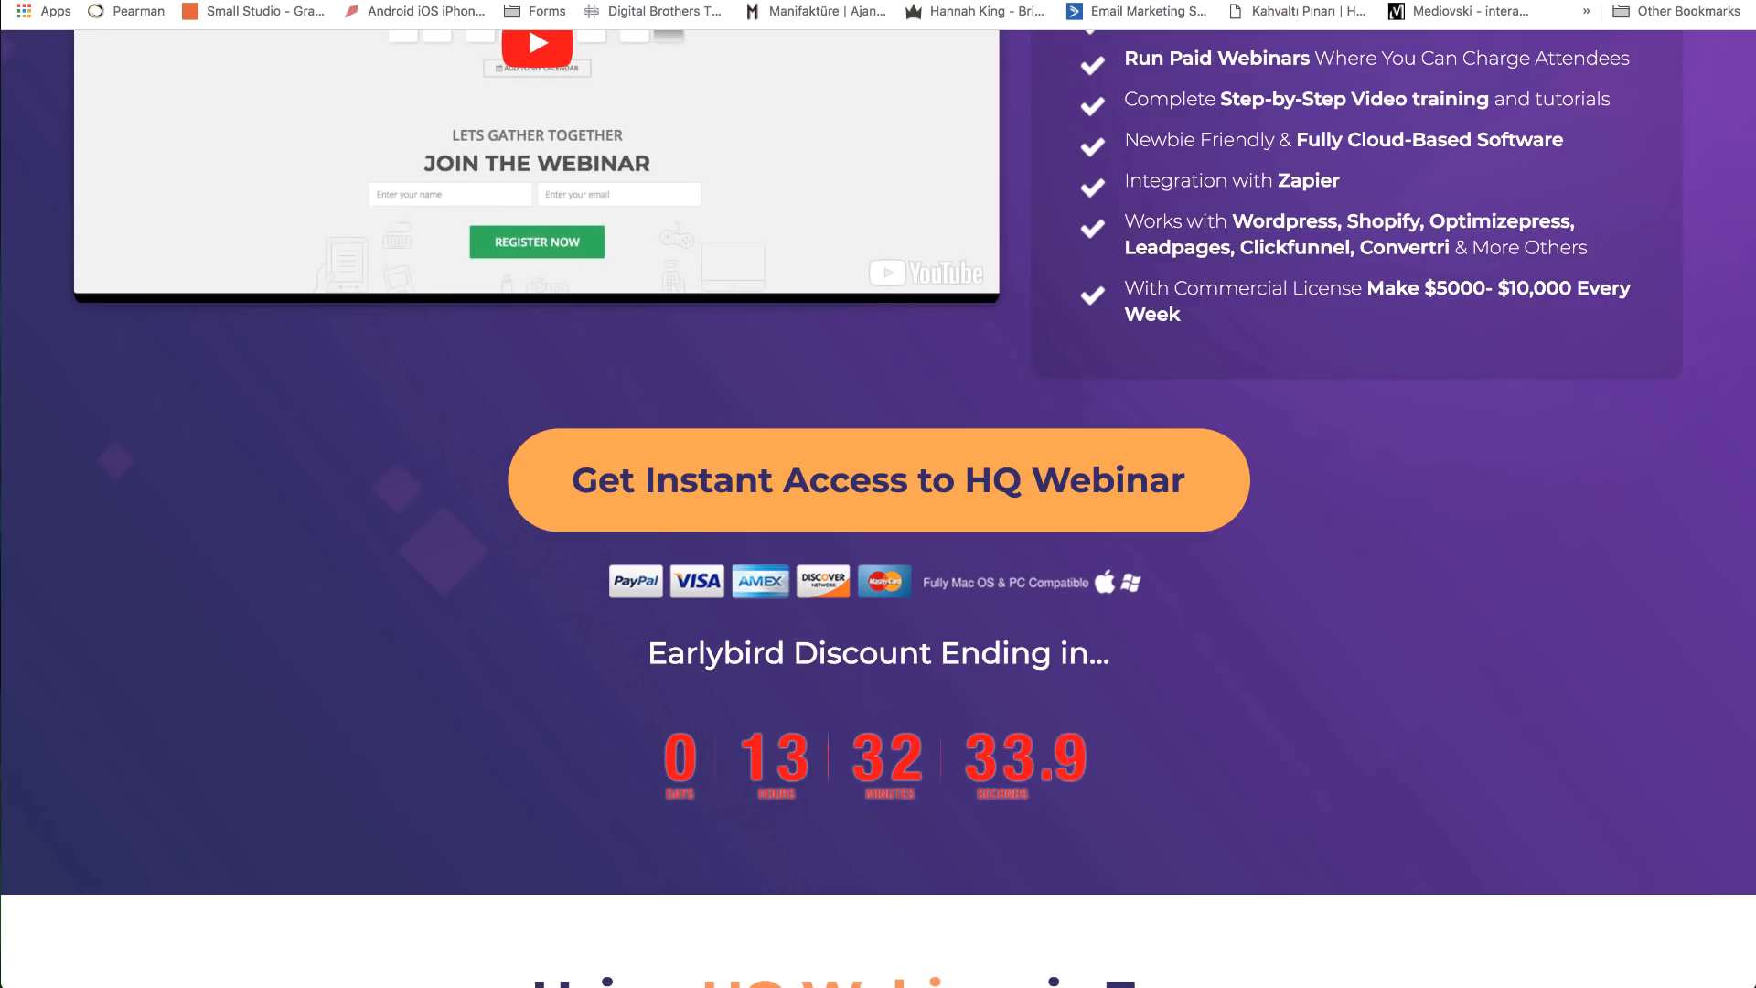
key(ctrl+shift+Tab)
click(894, 834)
click(895, 834)
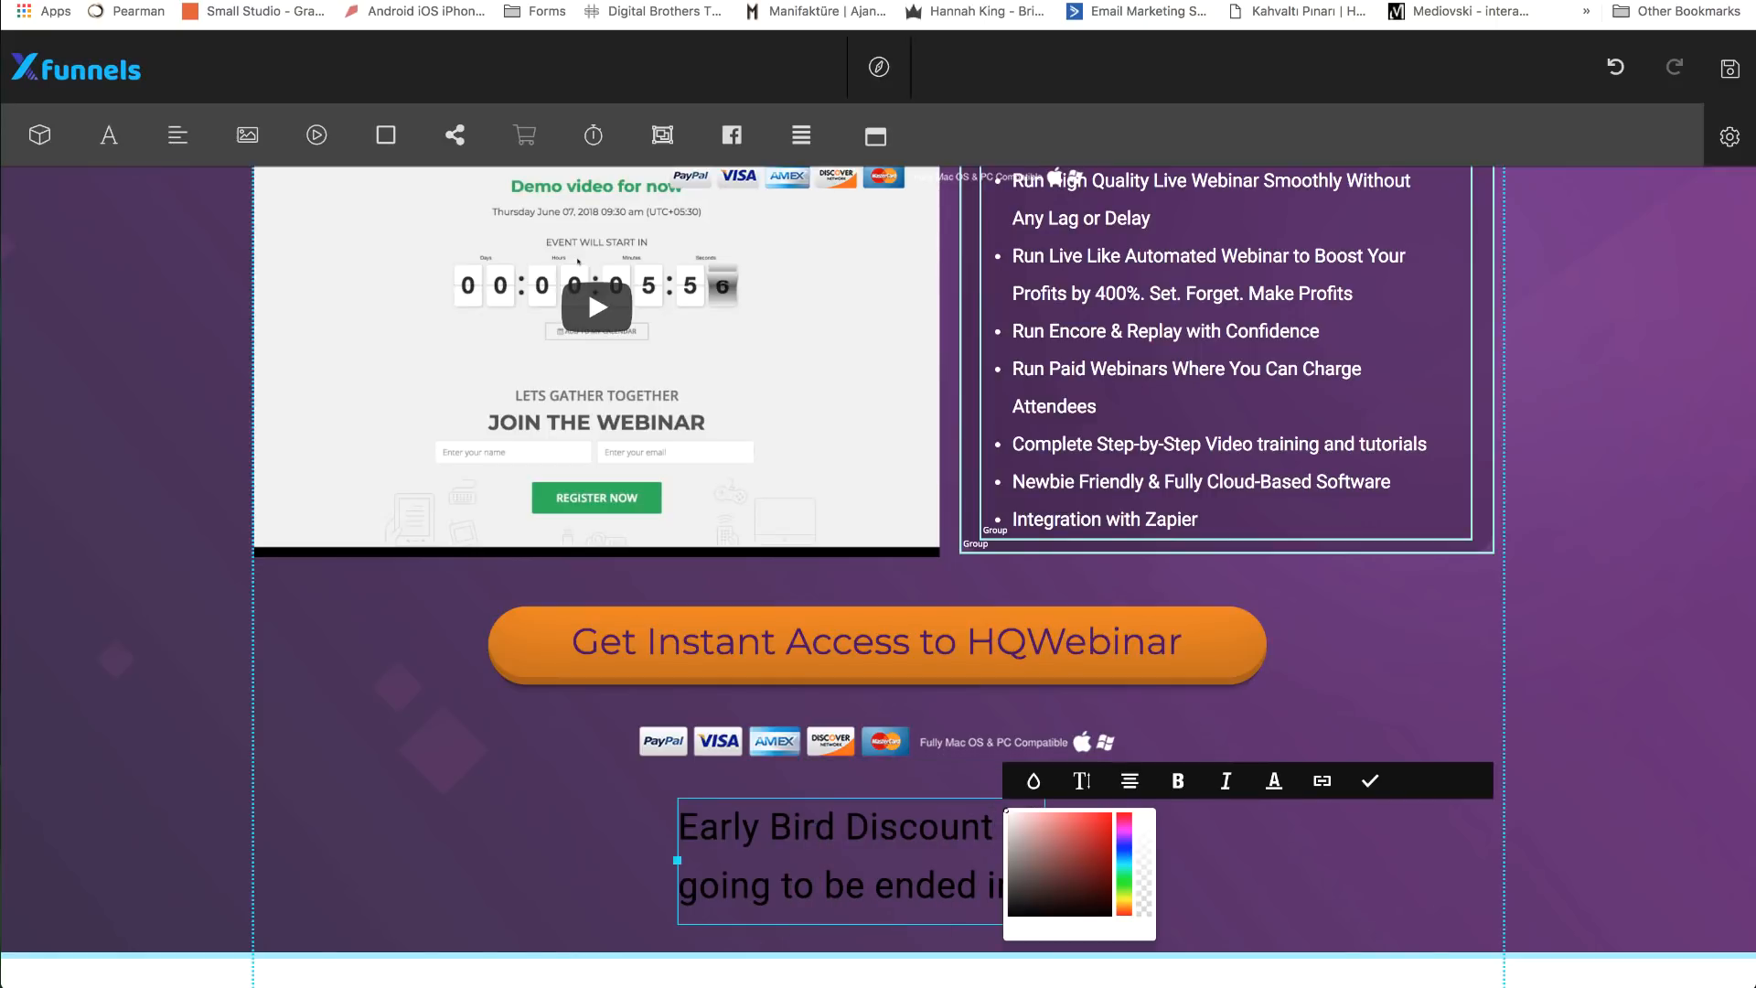
click(700, 885)
key(BackSpace)
key(BackSpace)
key(BackSpace)
key(BackSpace)
key(BackSpace)
key(BackSpace)
key(BackSpace)
key(BackSpace)
key(BackSpace)
key(BackSpace)
key(BackSpace)
key(BackSpace)
key(BackSpace)
key(BackSpace)
key(BackSpace)
key(BackSpace)
key(BackSpace)
key(BackSpace)
key(BackSpace)
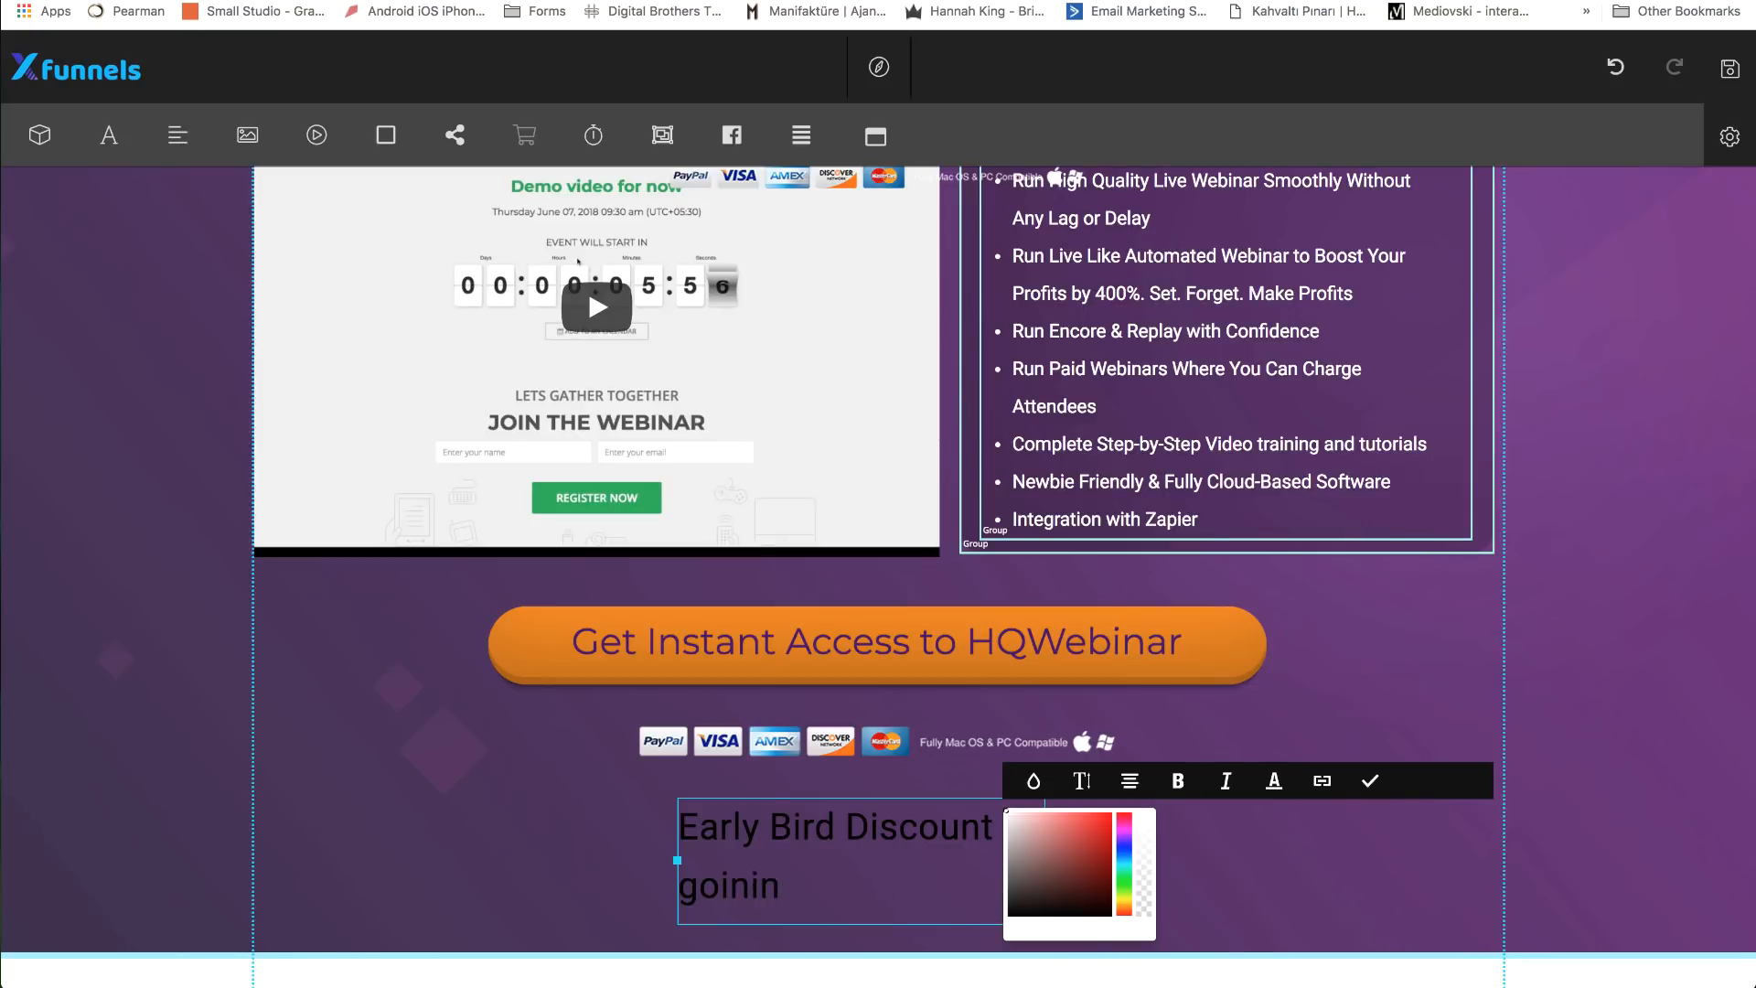
key(Delete)
key(Delete)
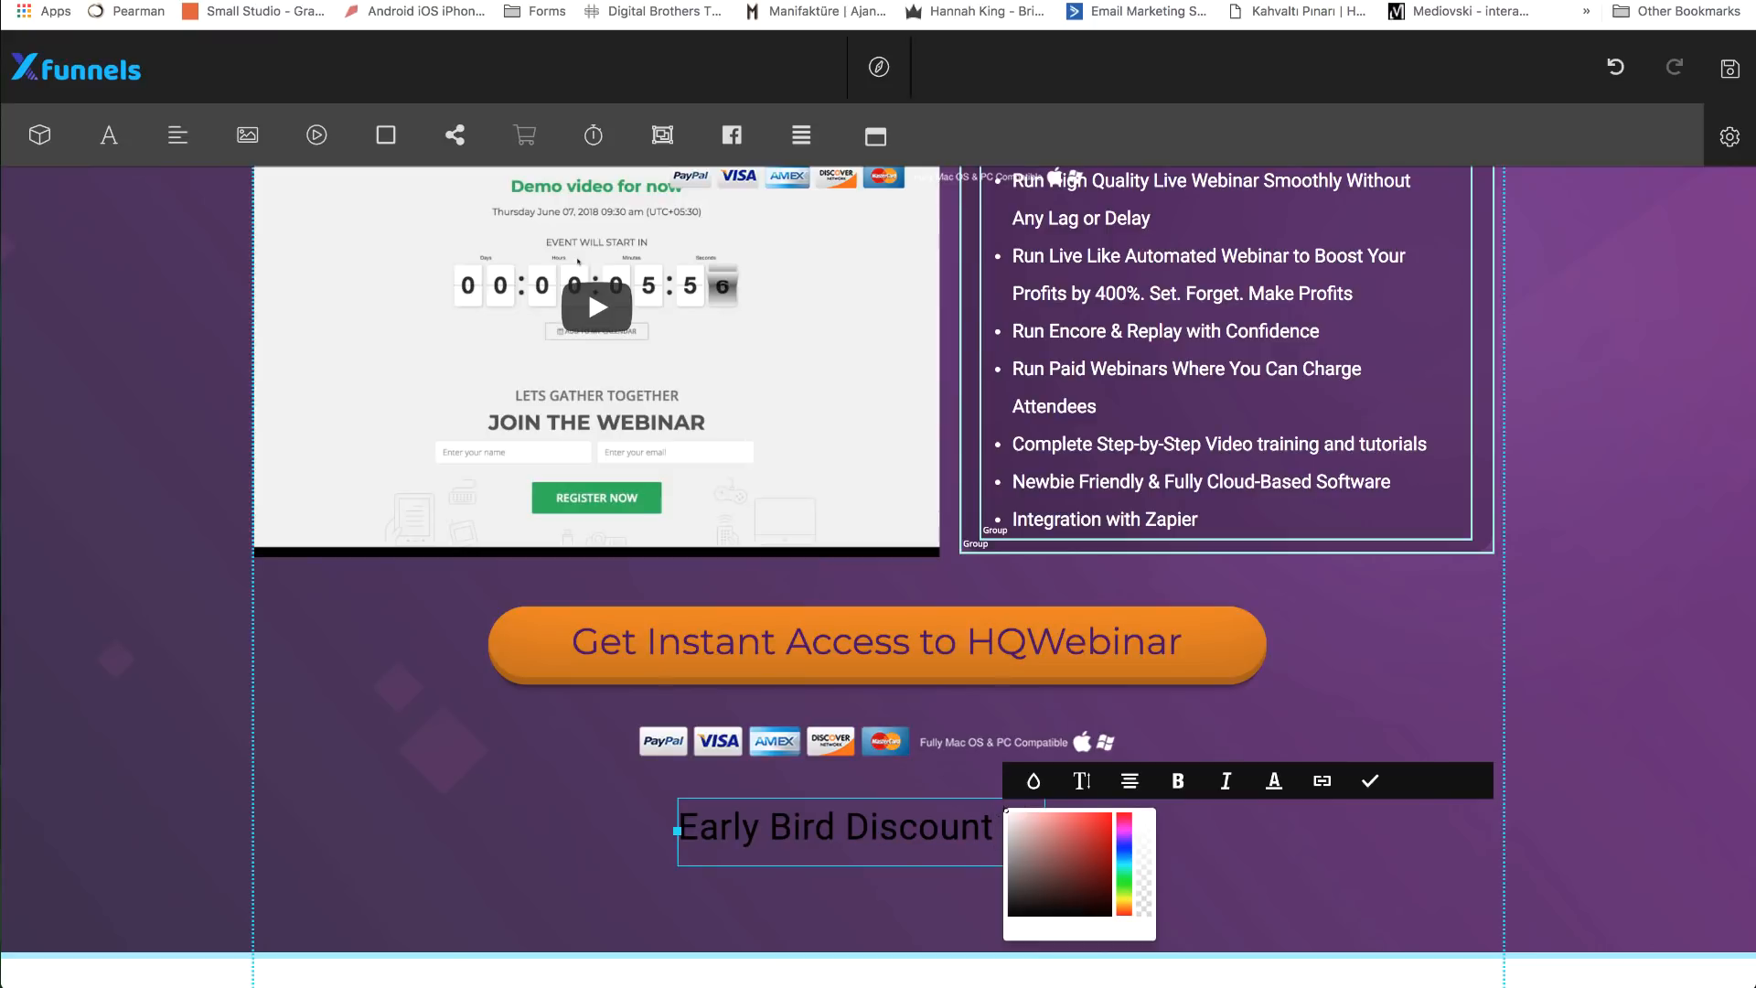
text(ending)
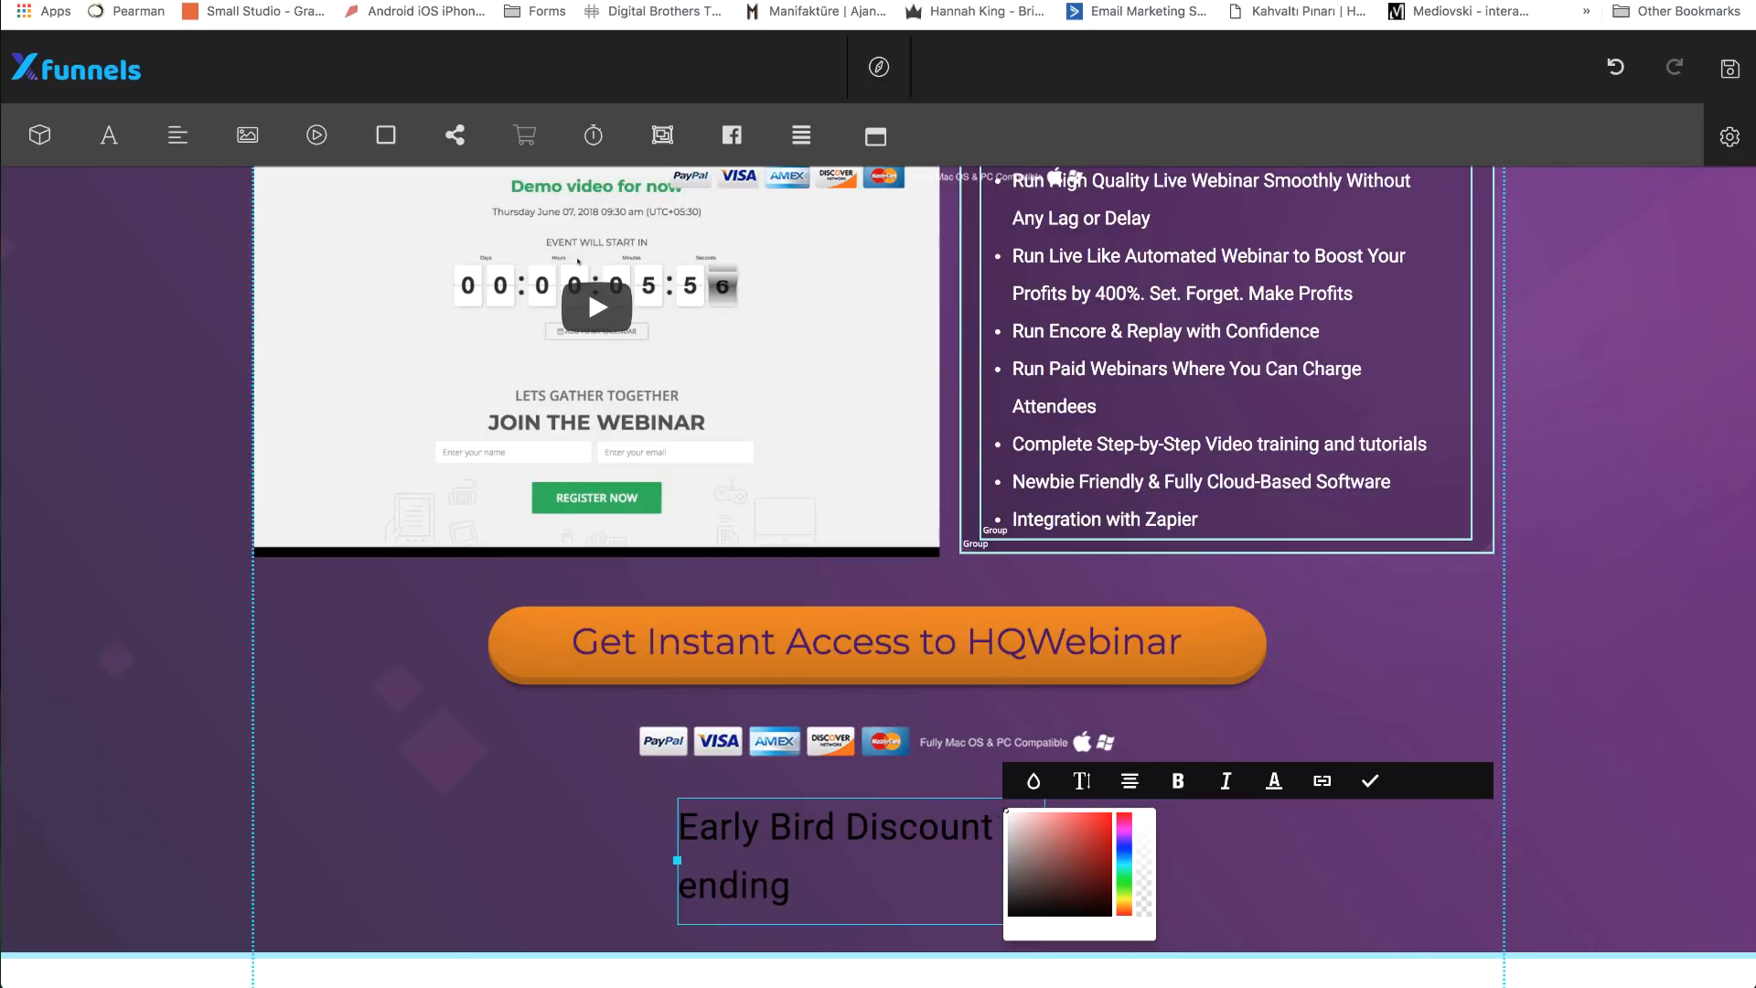
text( in)
key(Home)
key(Delete)
text(E)
click(1402, 816)
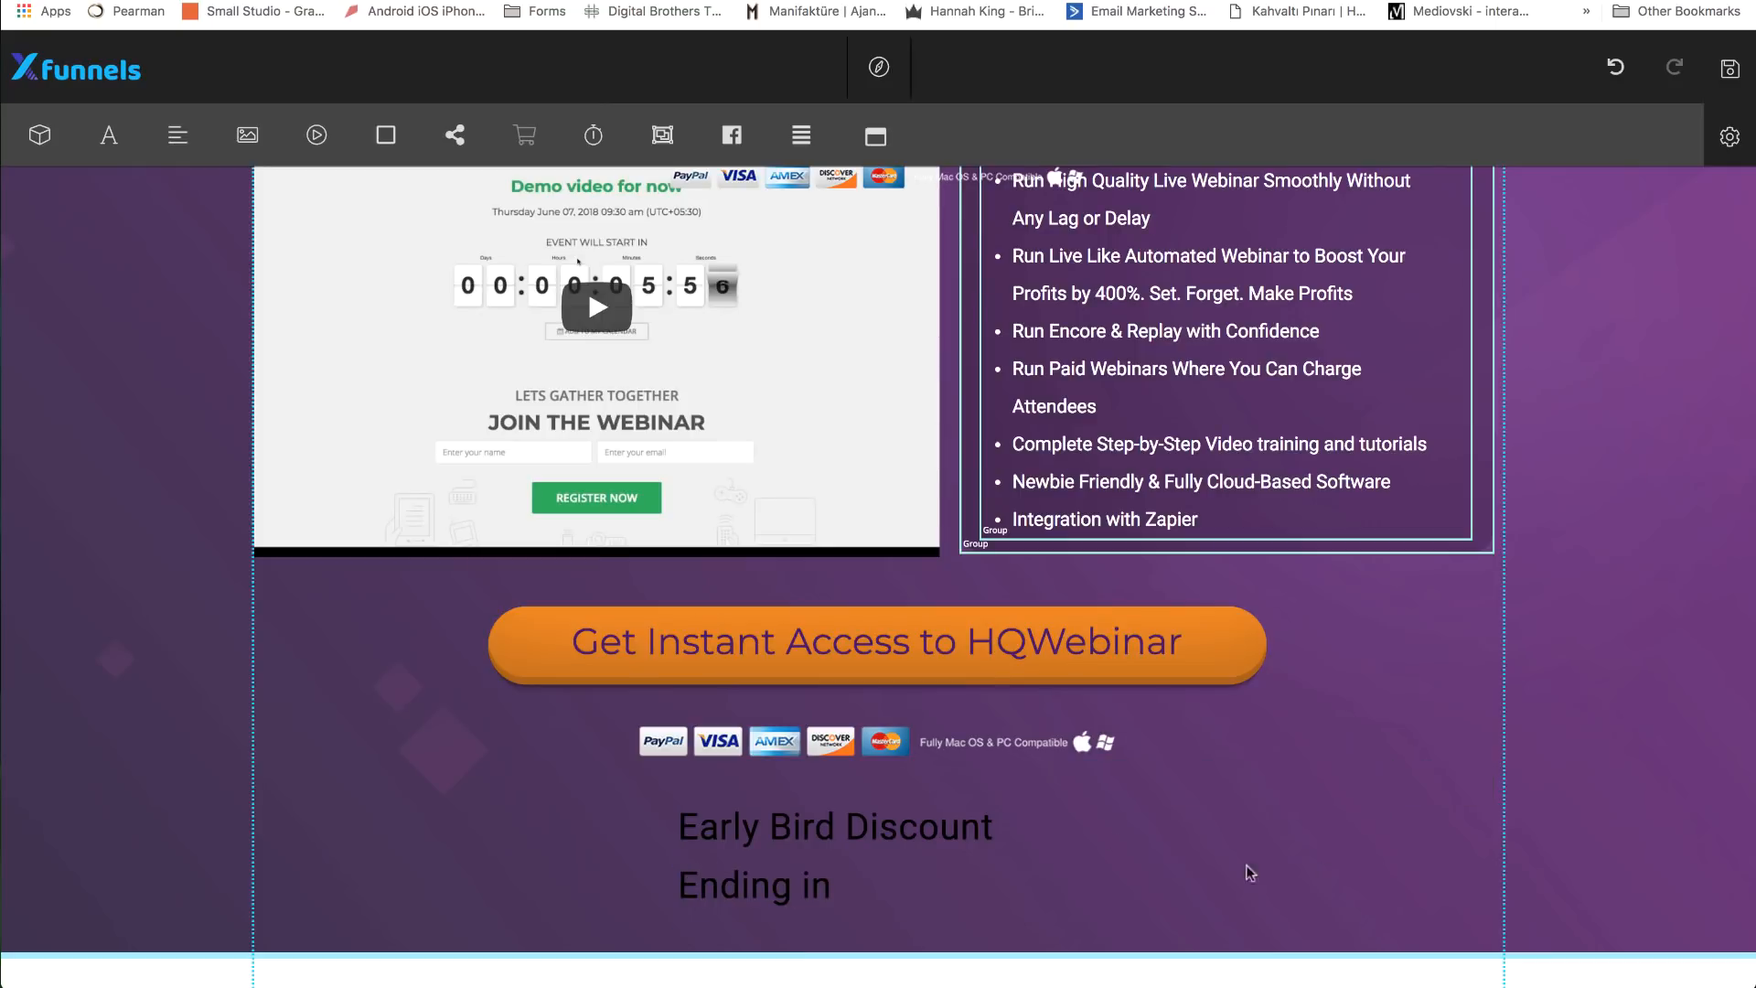
- Widen the discount heading's text box to fit the text on one line and set the text color to white
drag(1047, 860, 1187, 862)
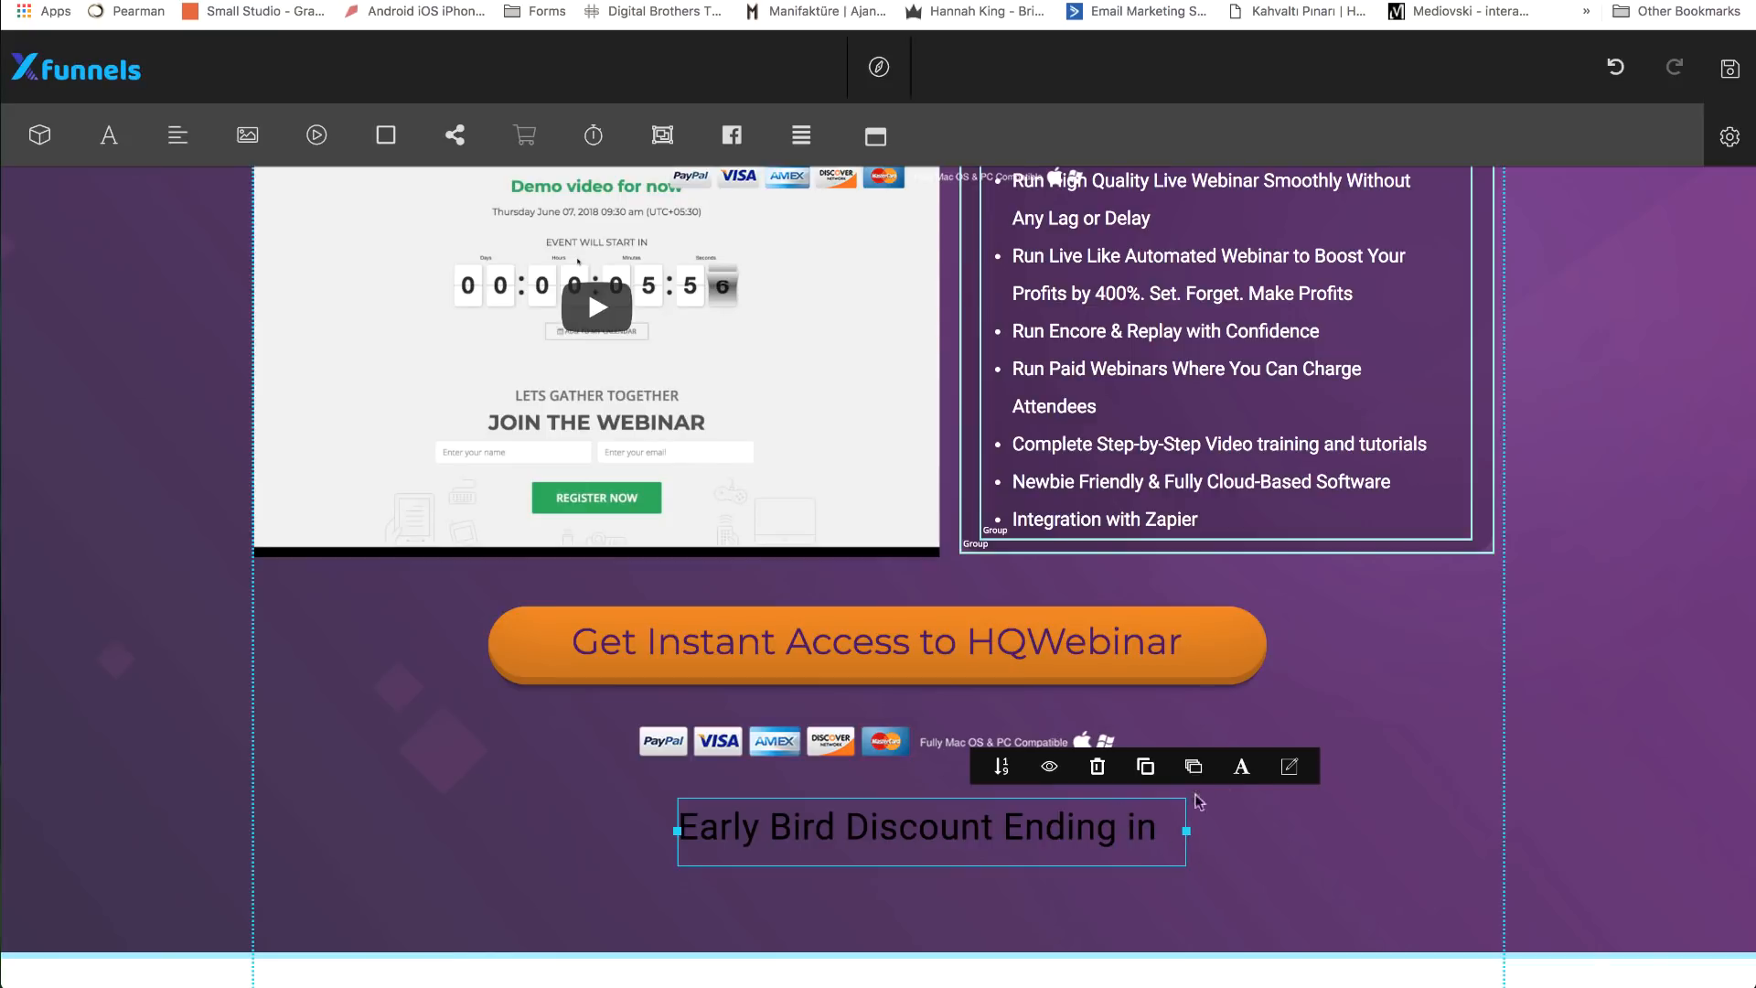
click(1290, 767)
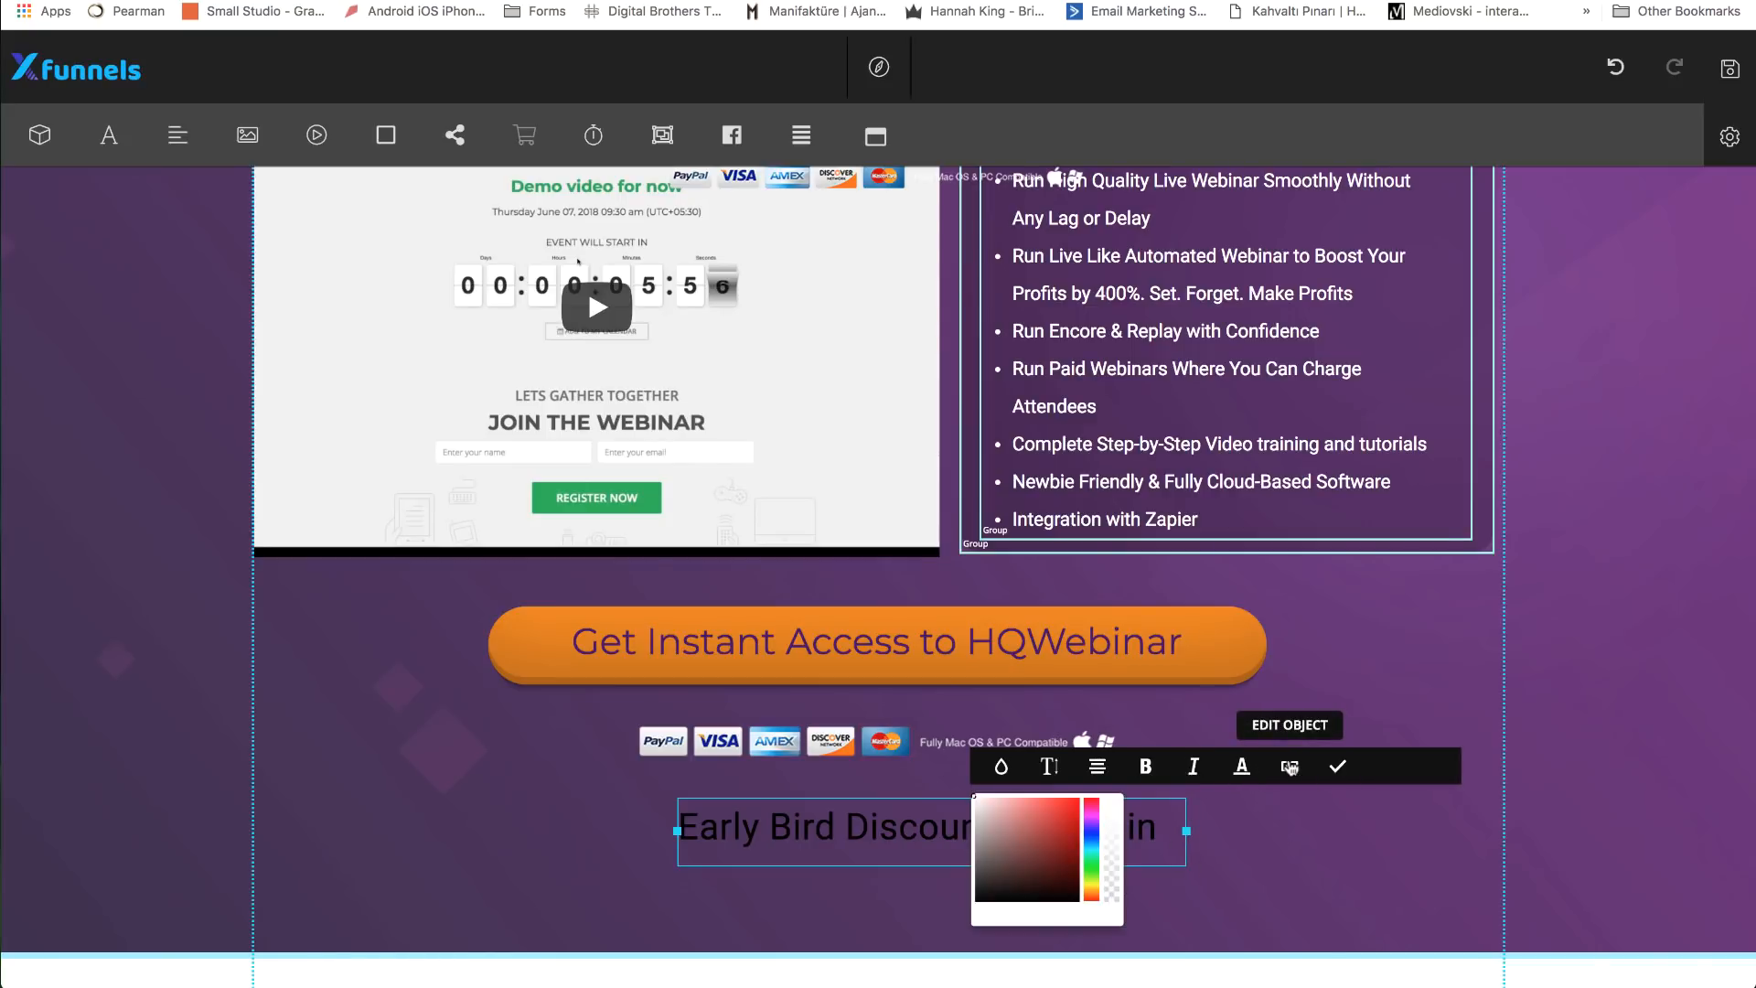
click(1002, 768)
click(1002, 771)
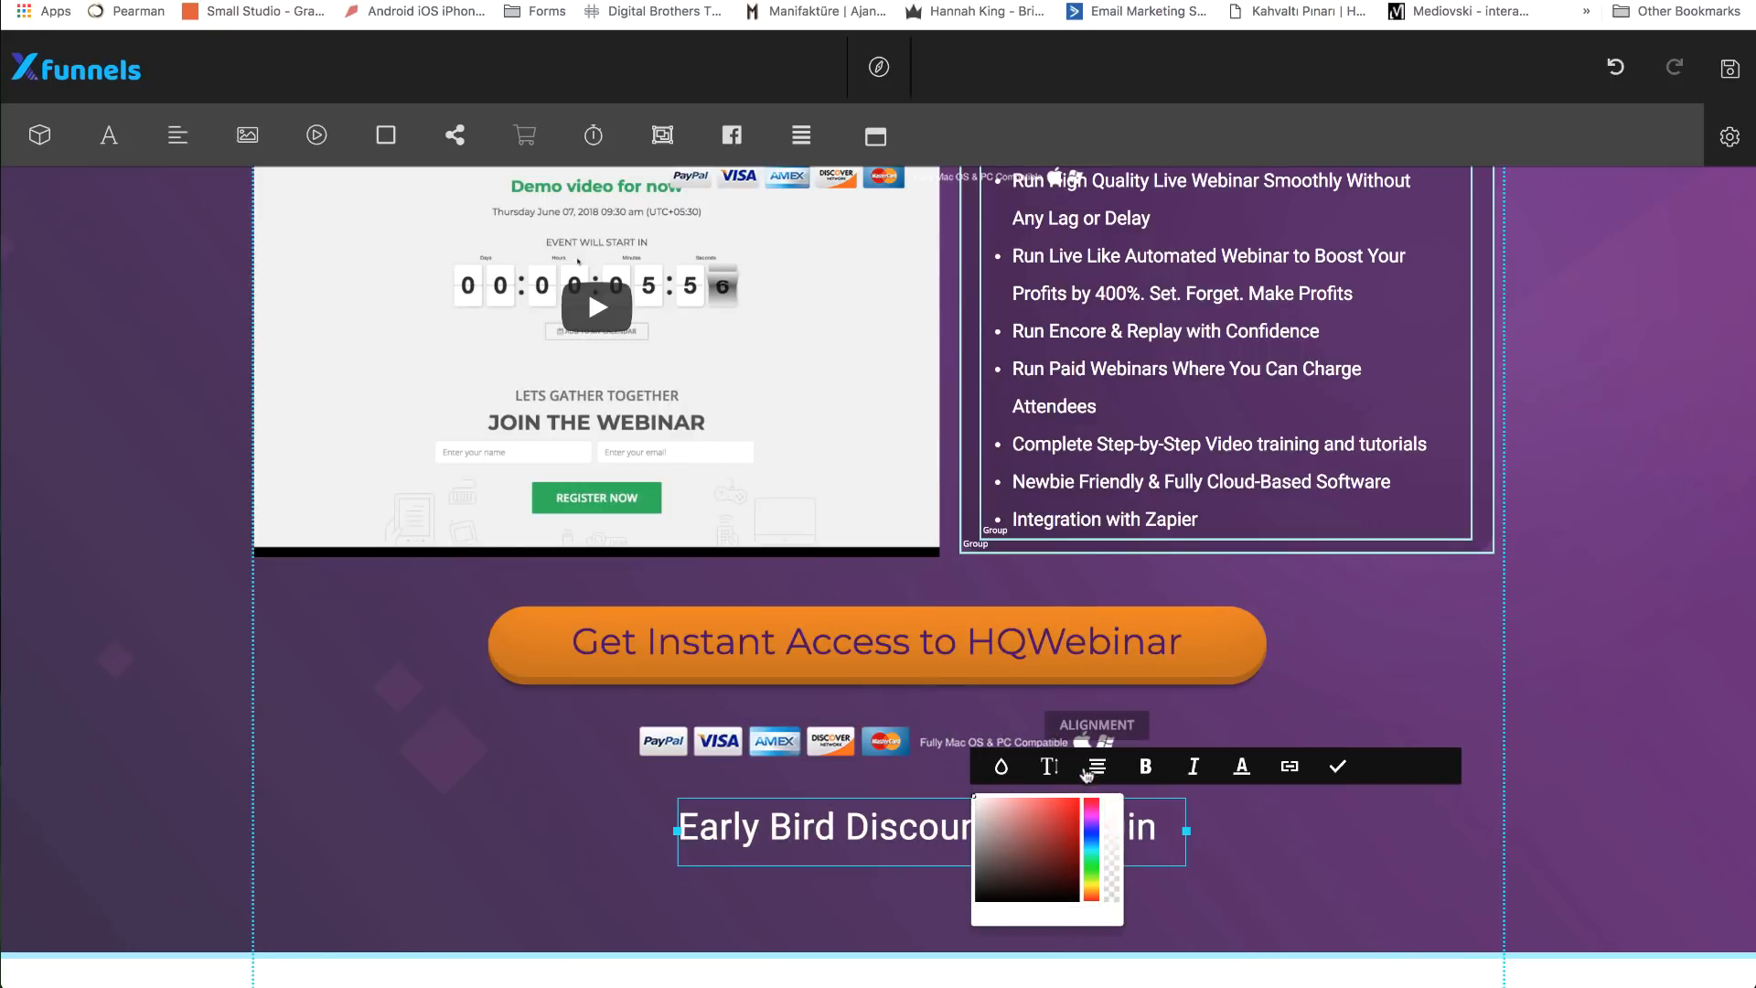
- Reduce the font size of the "Early Bird Discount Ending in" heading to 24 and finish editing the text
click(1057, 771)
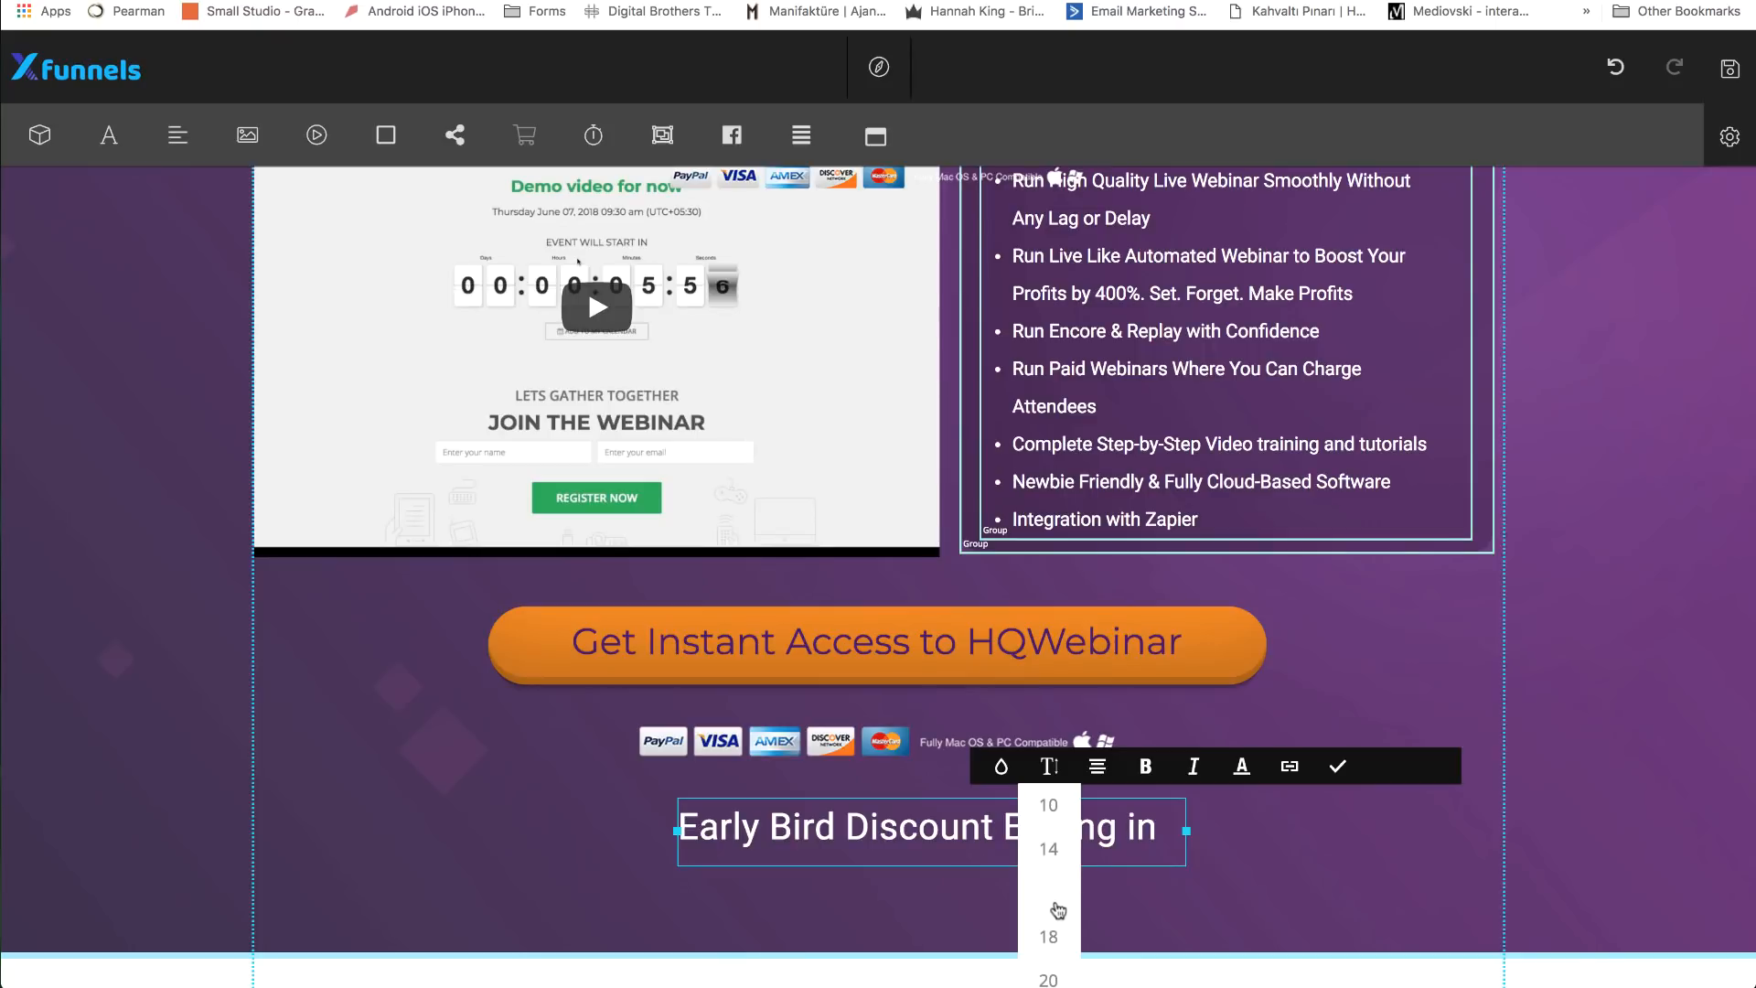
click(1059, 908)
click(1058, 974)
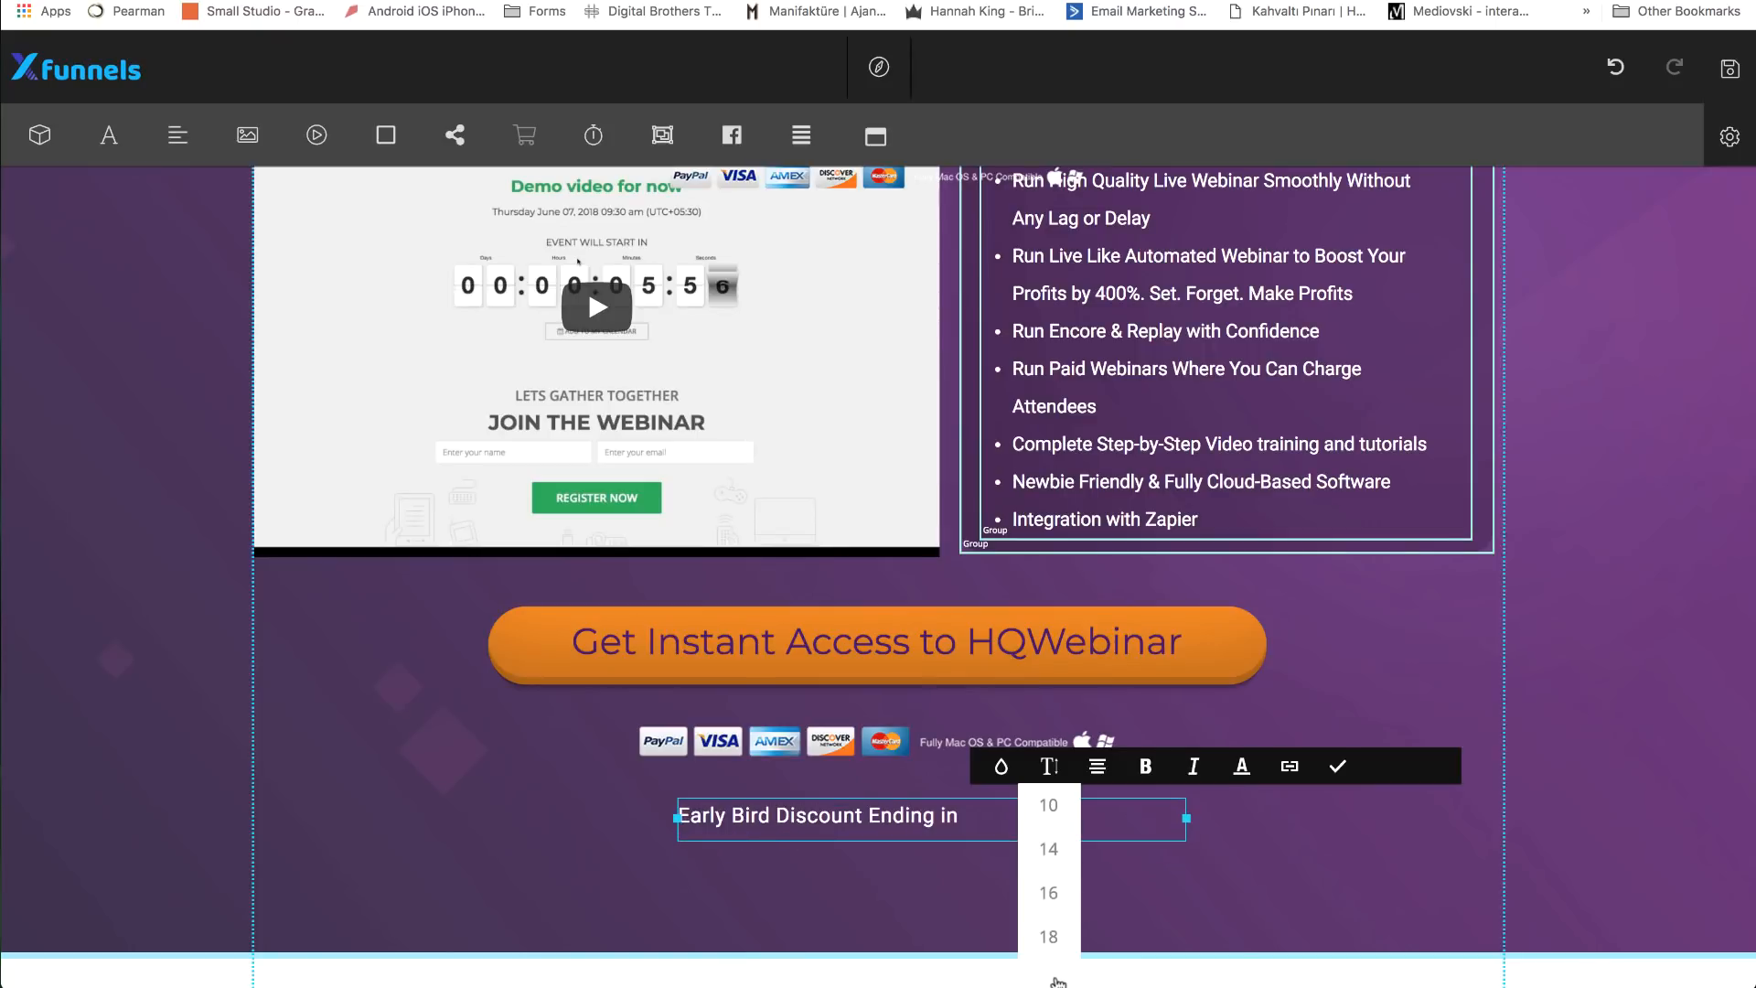
scroll(1060, 891, down, 1)
click(1052, 977)
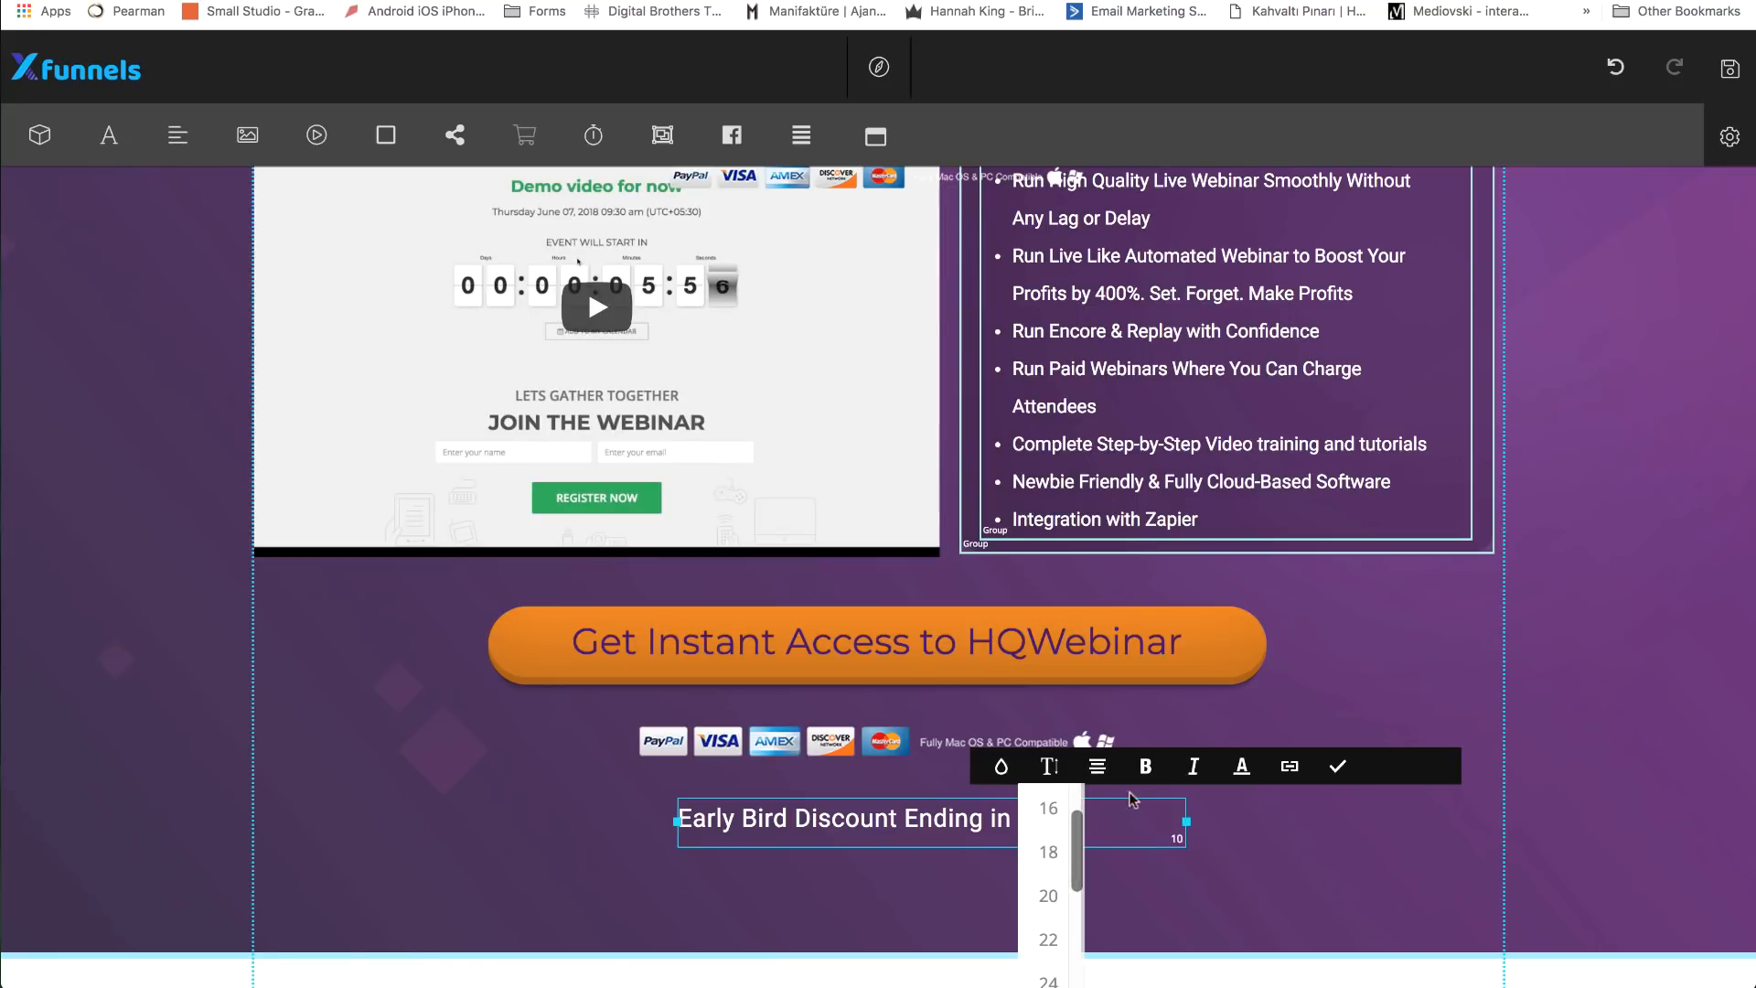
click(1333, 766)
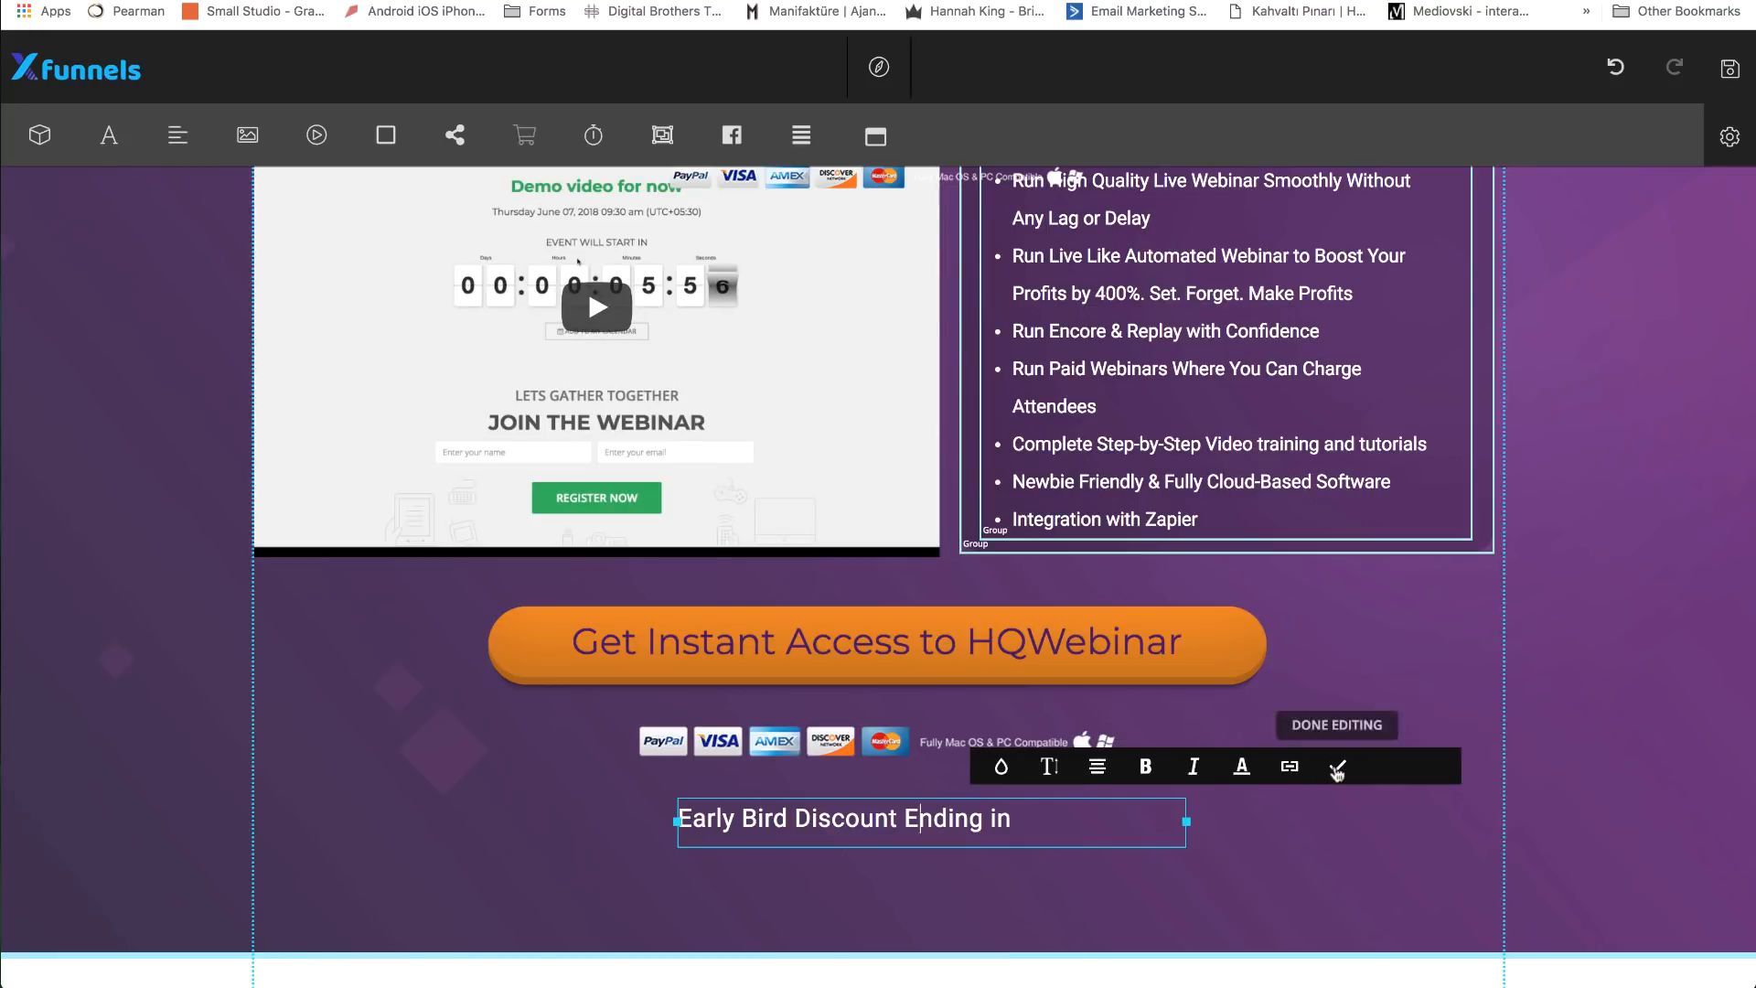
click(1336, 768)
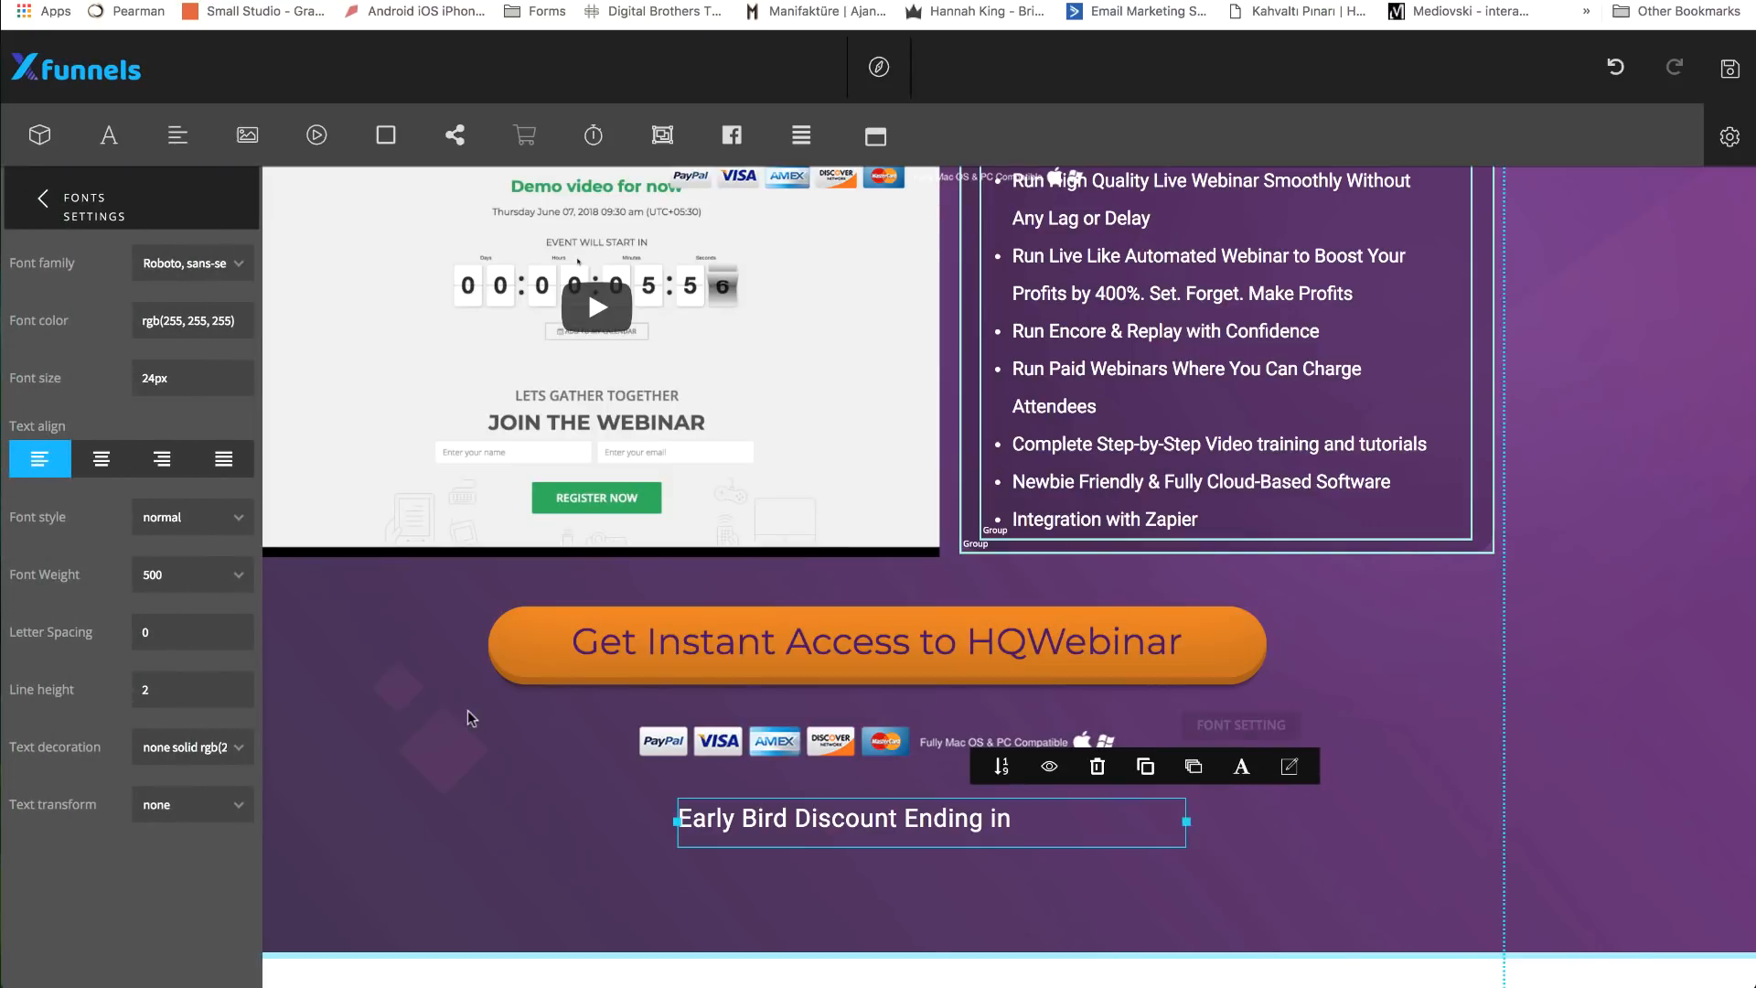
- Change the font family of the early bird discount heading to Montserrat
click(207, 536)
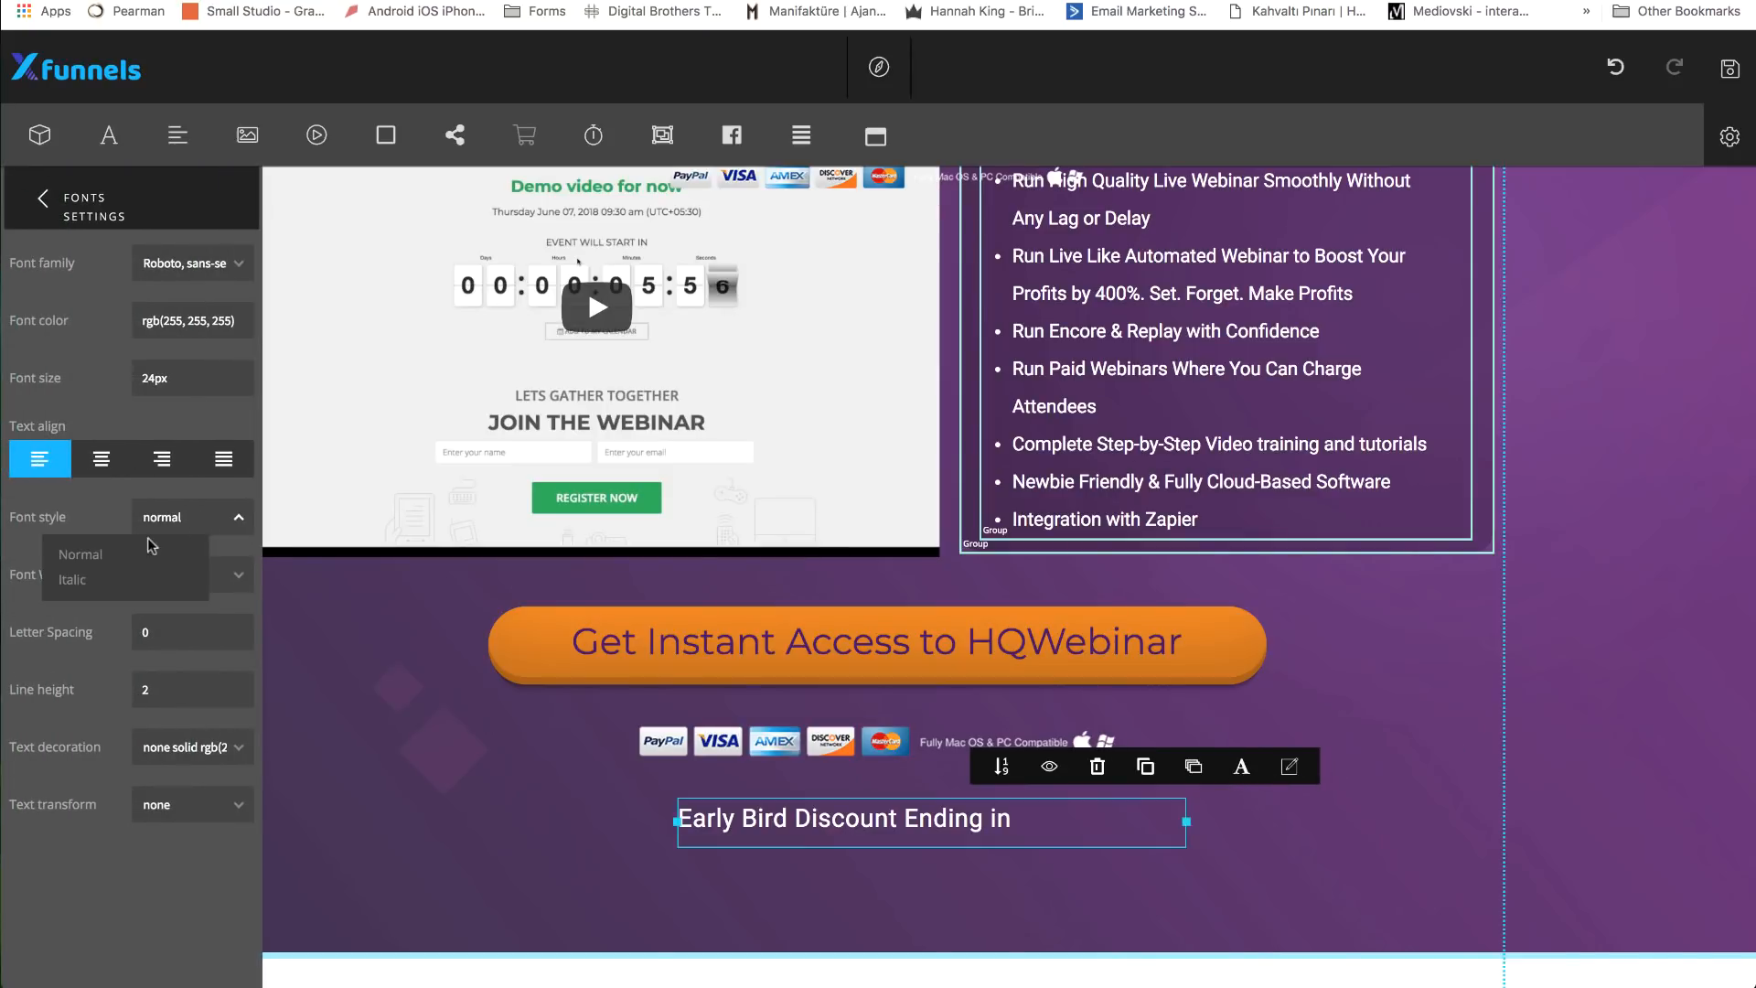
click(224, 265)
scroll(135, 513, down, 5)
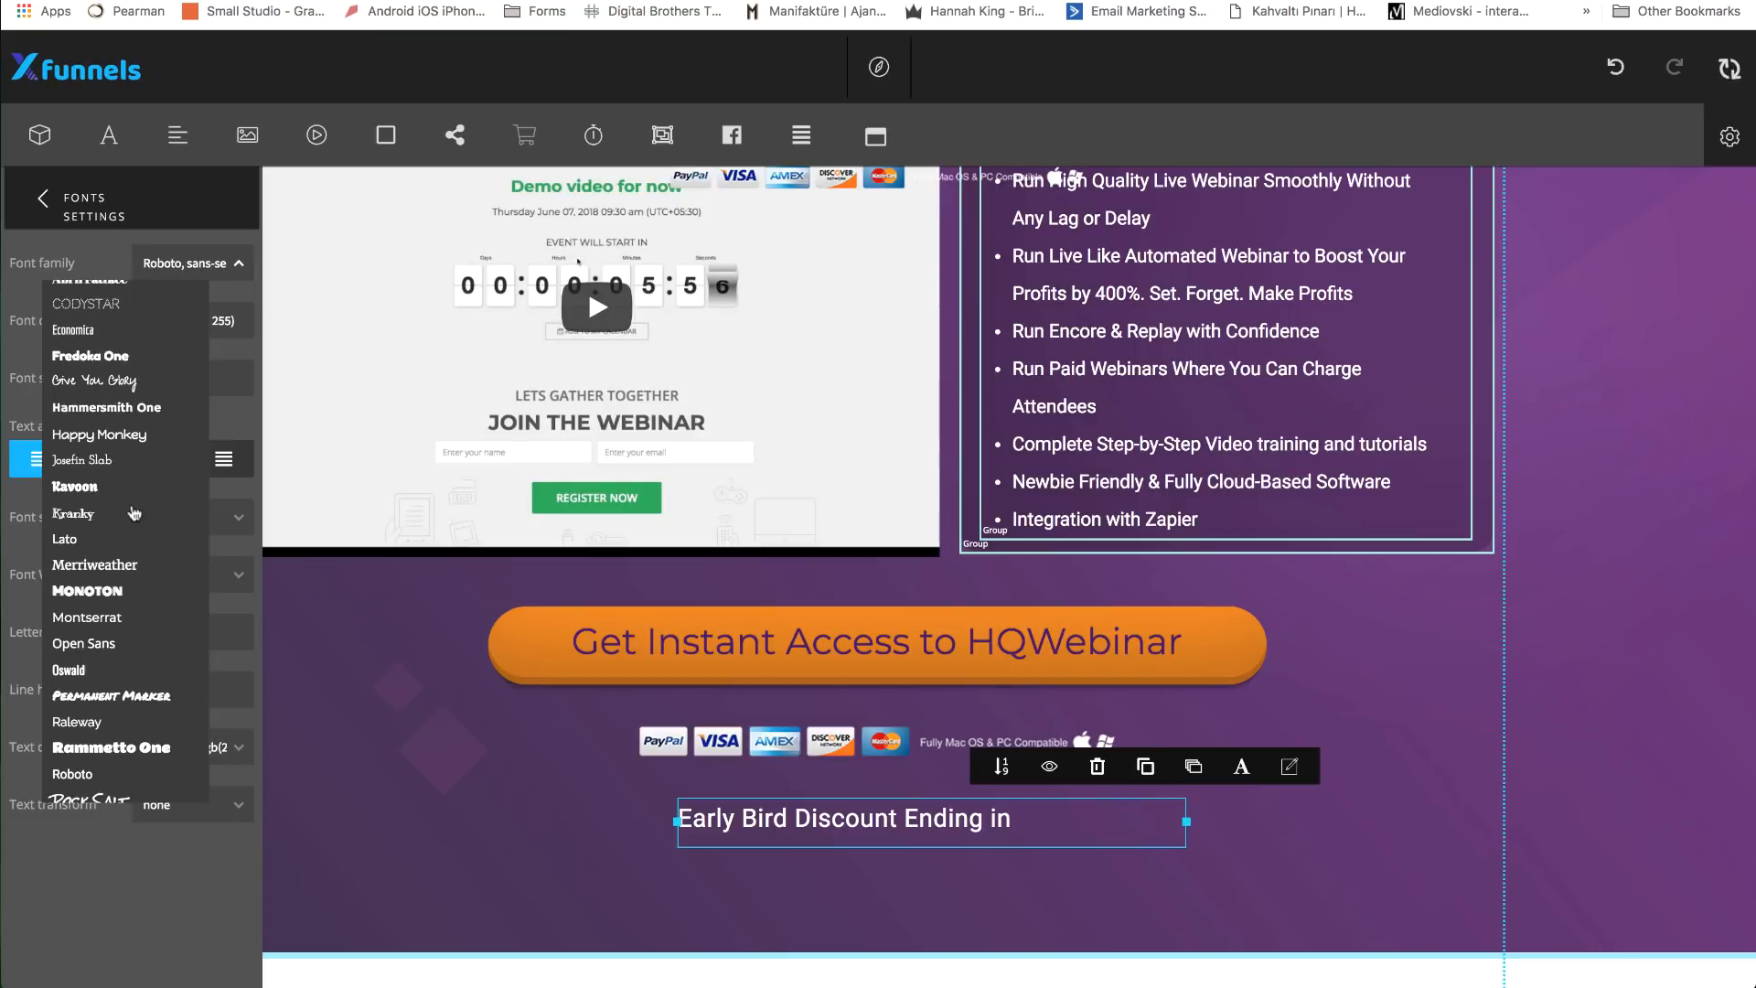
scroll(134, 513, up, 5)
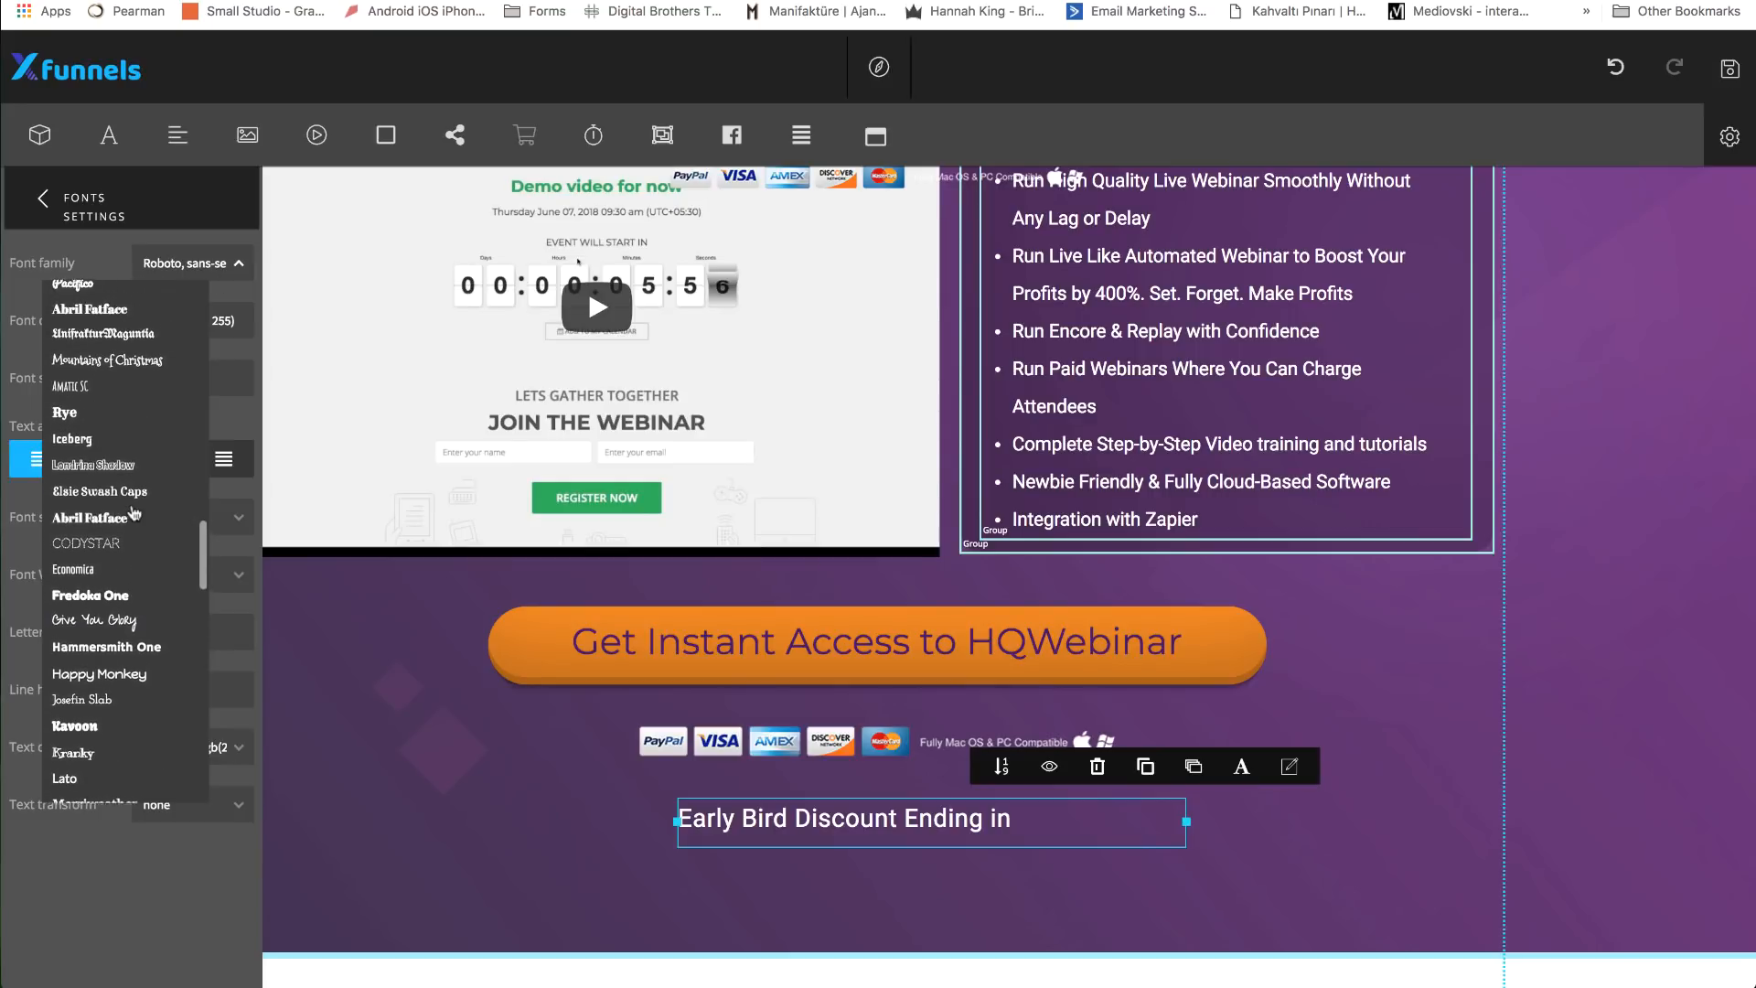
scroll(135, 513, up, 15)
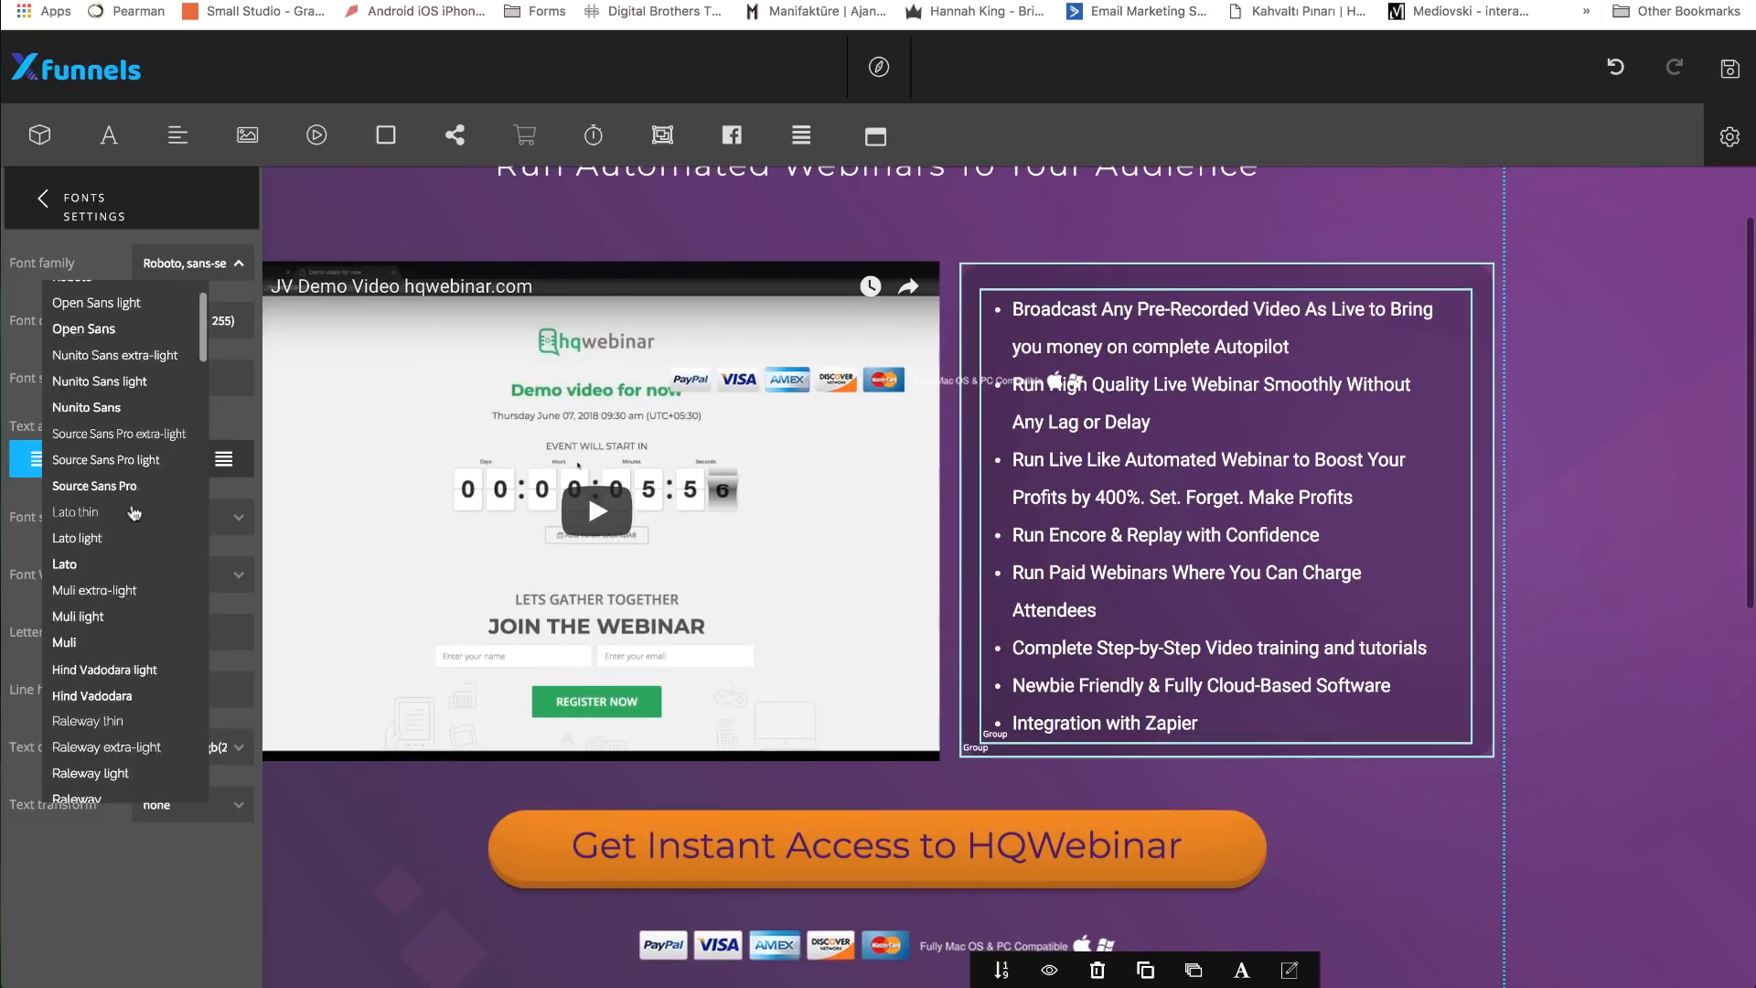
scroll(106, 647, down, 3)
scroll(105, 647, down, 3)
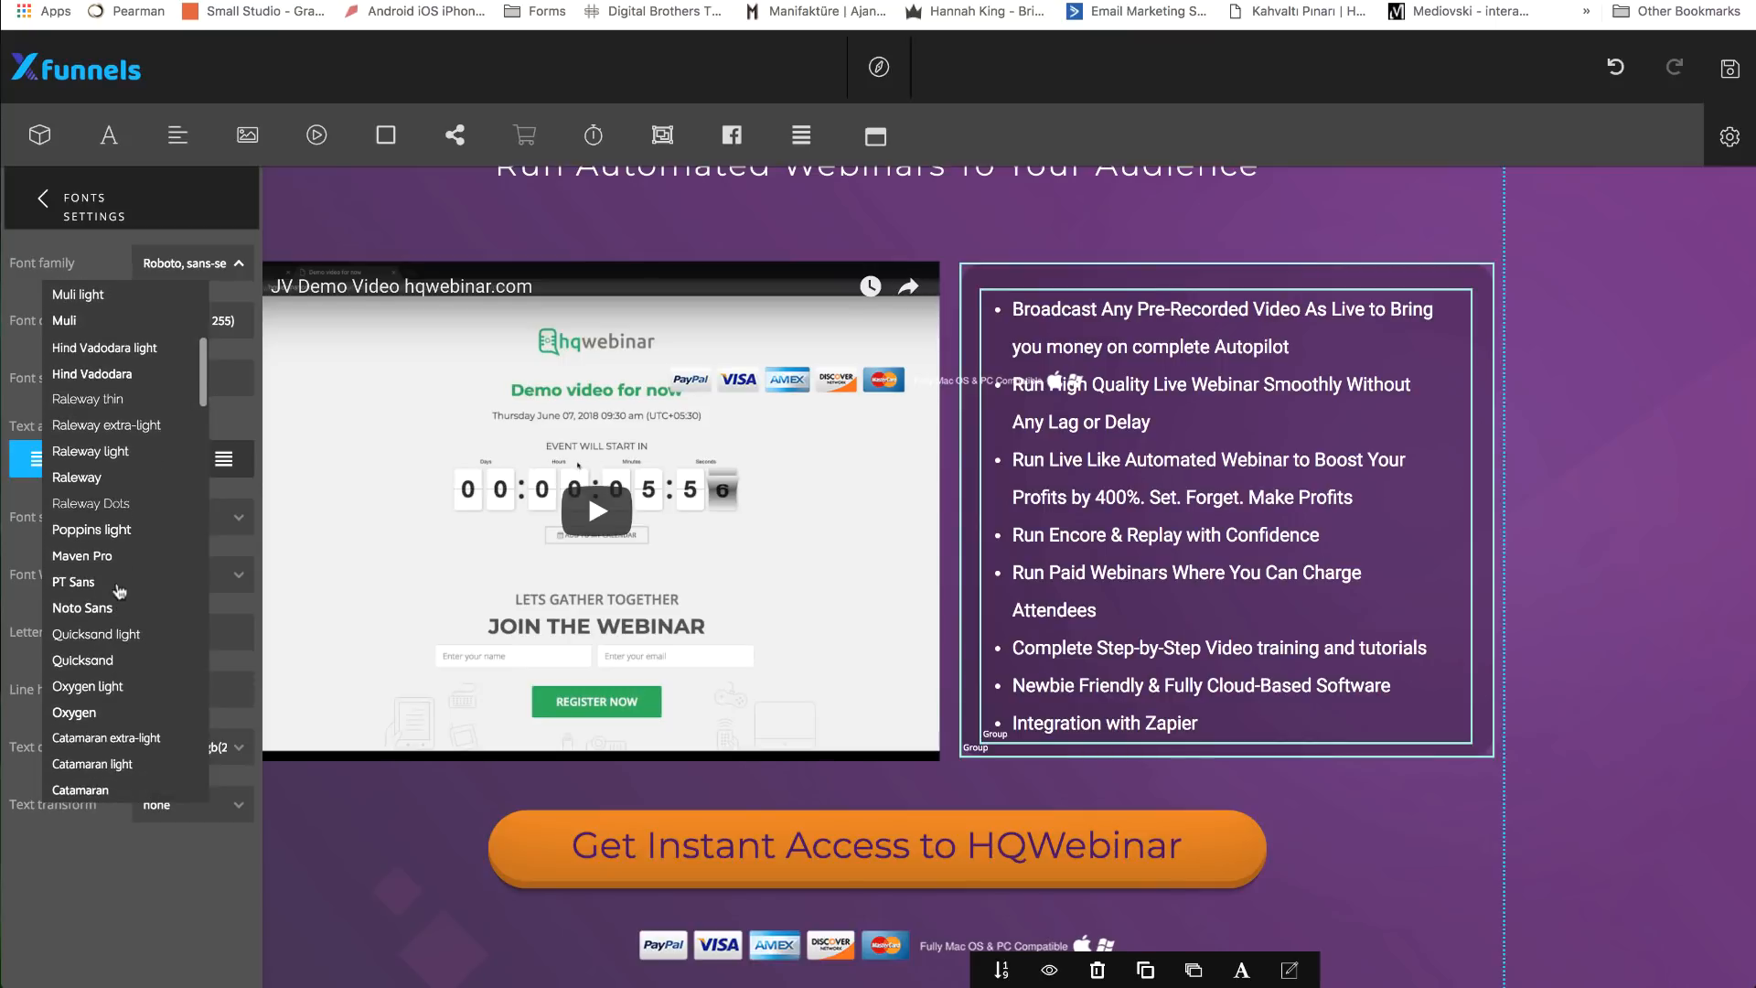
scroll(105, 517, down, 4)
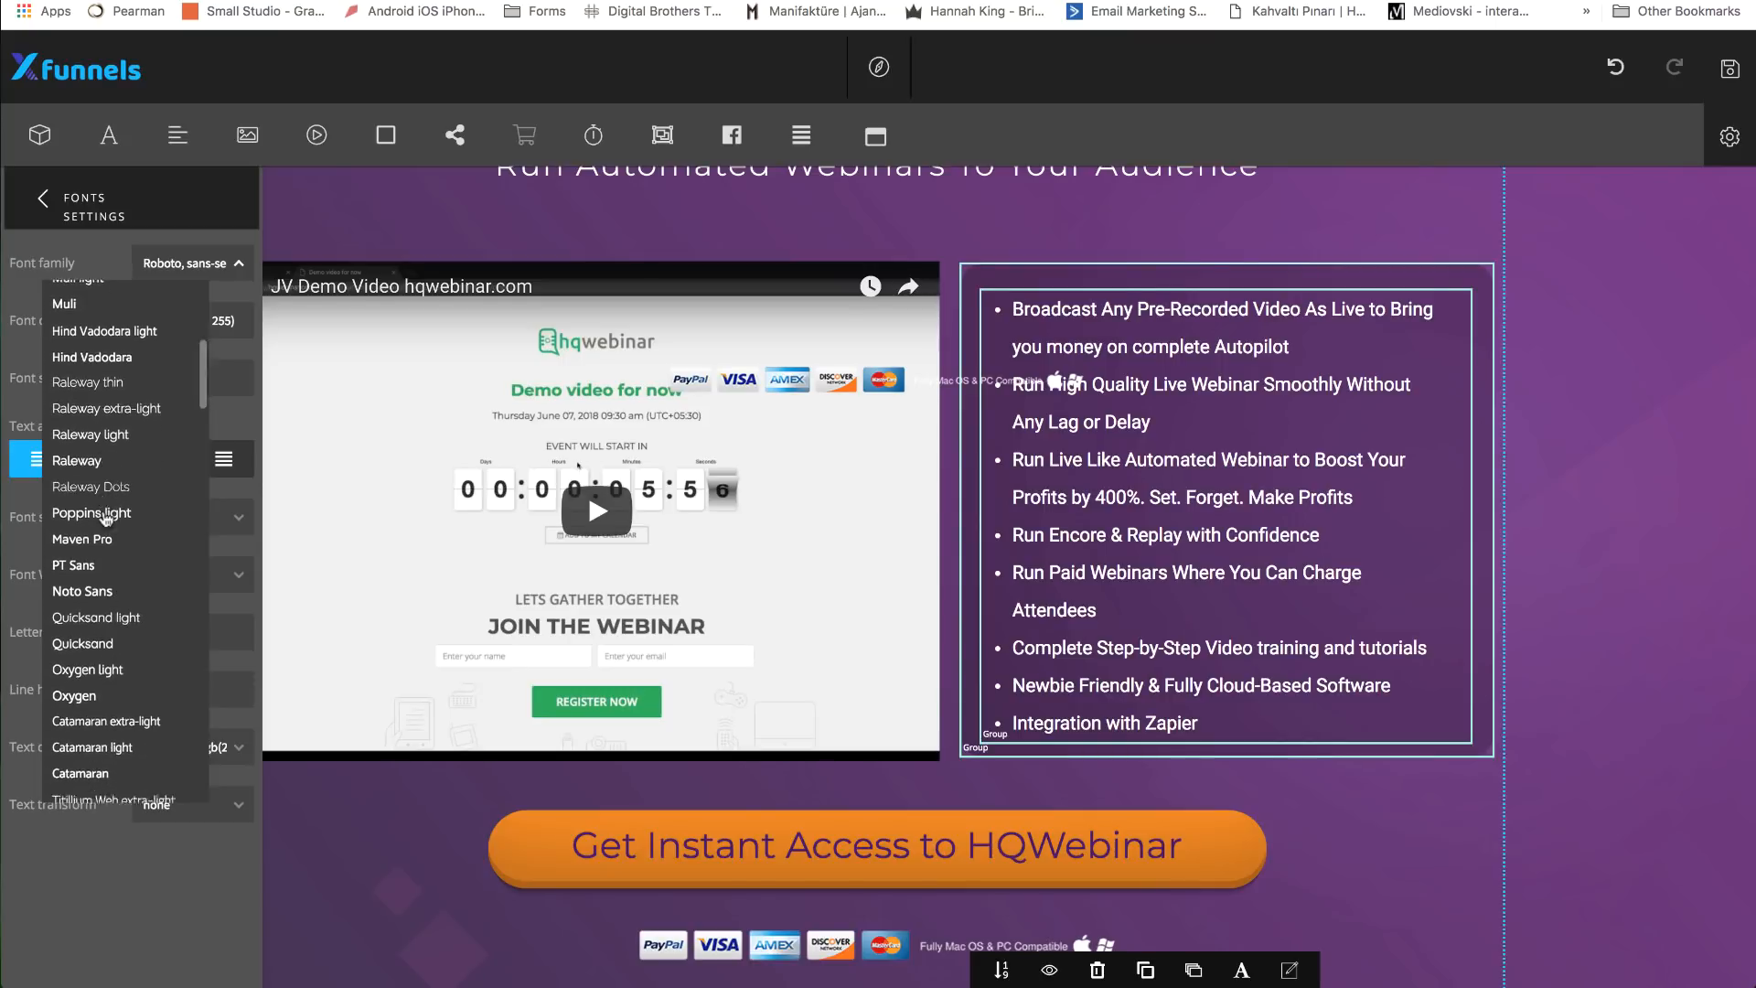
scroll(105, 518, down, 1)
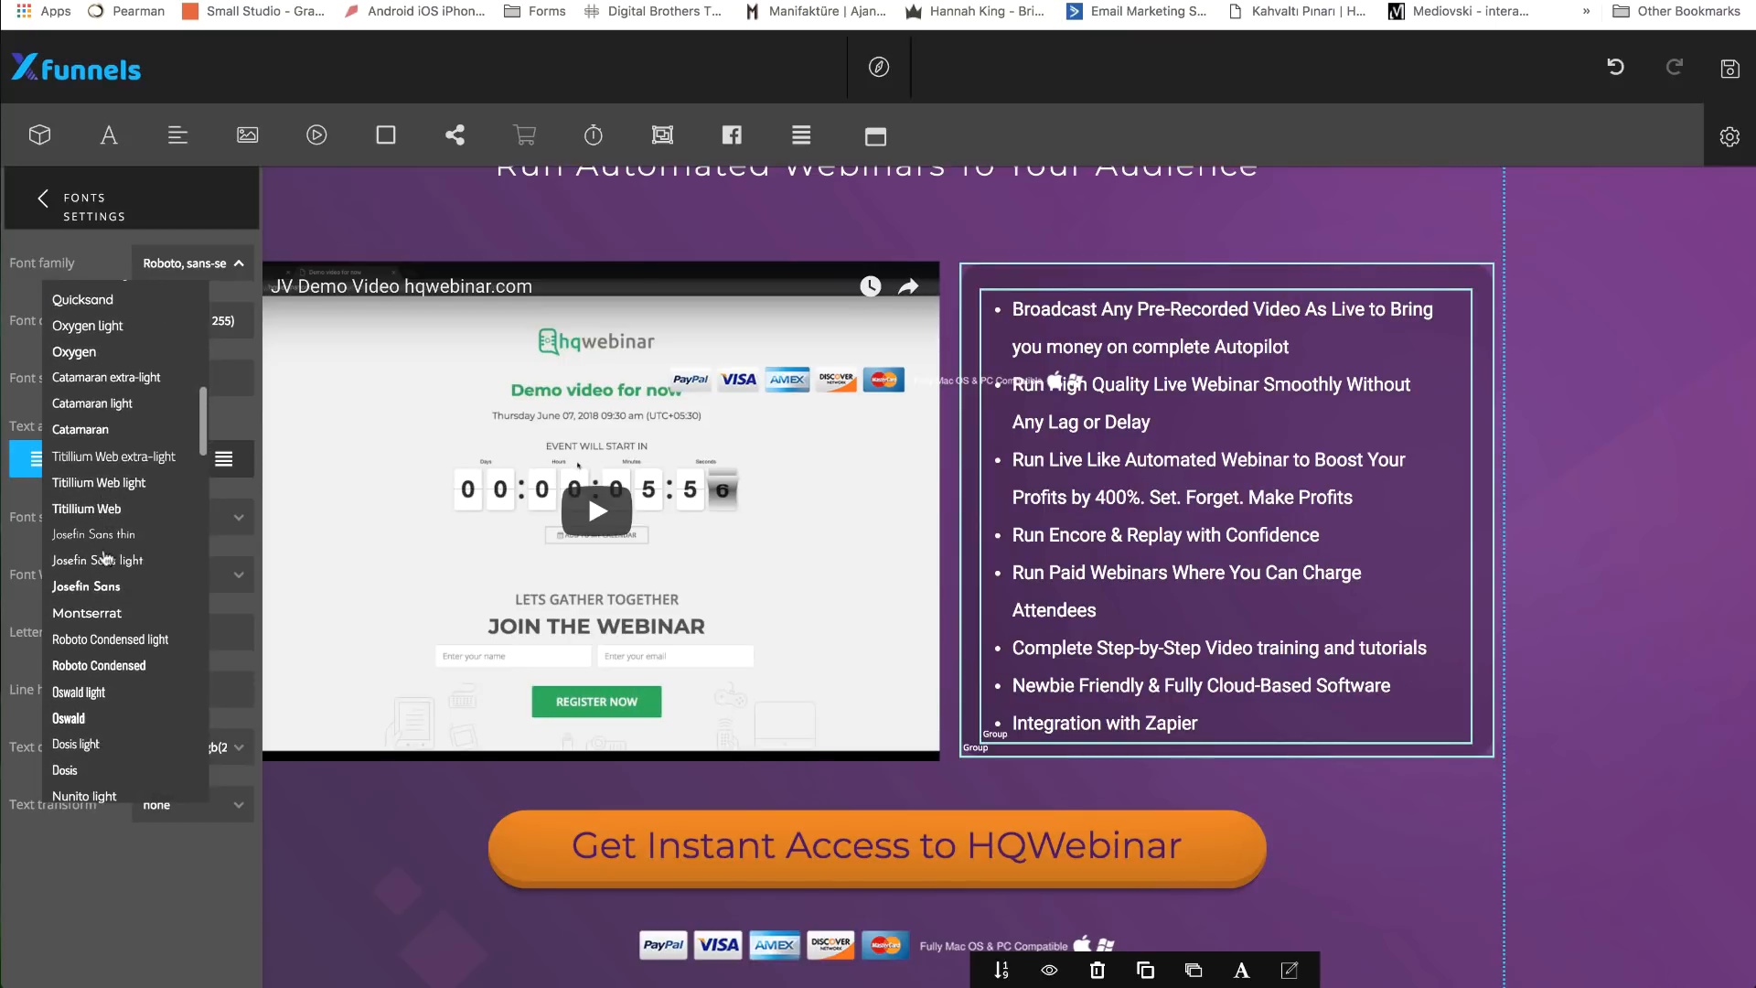
scroll(443, 546, down, 4)
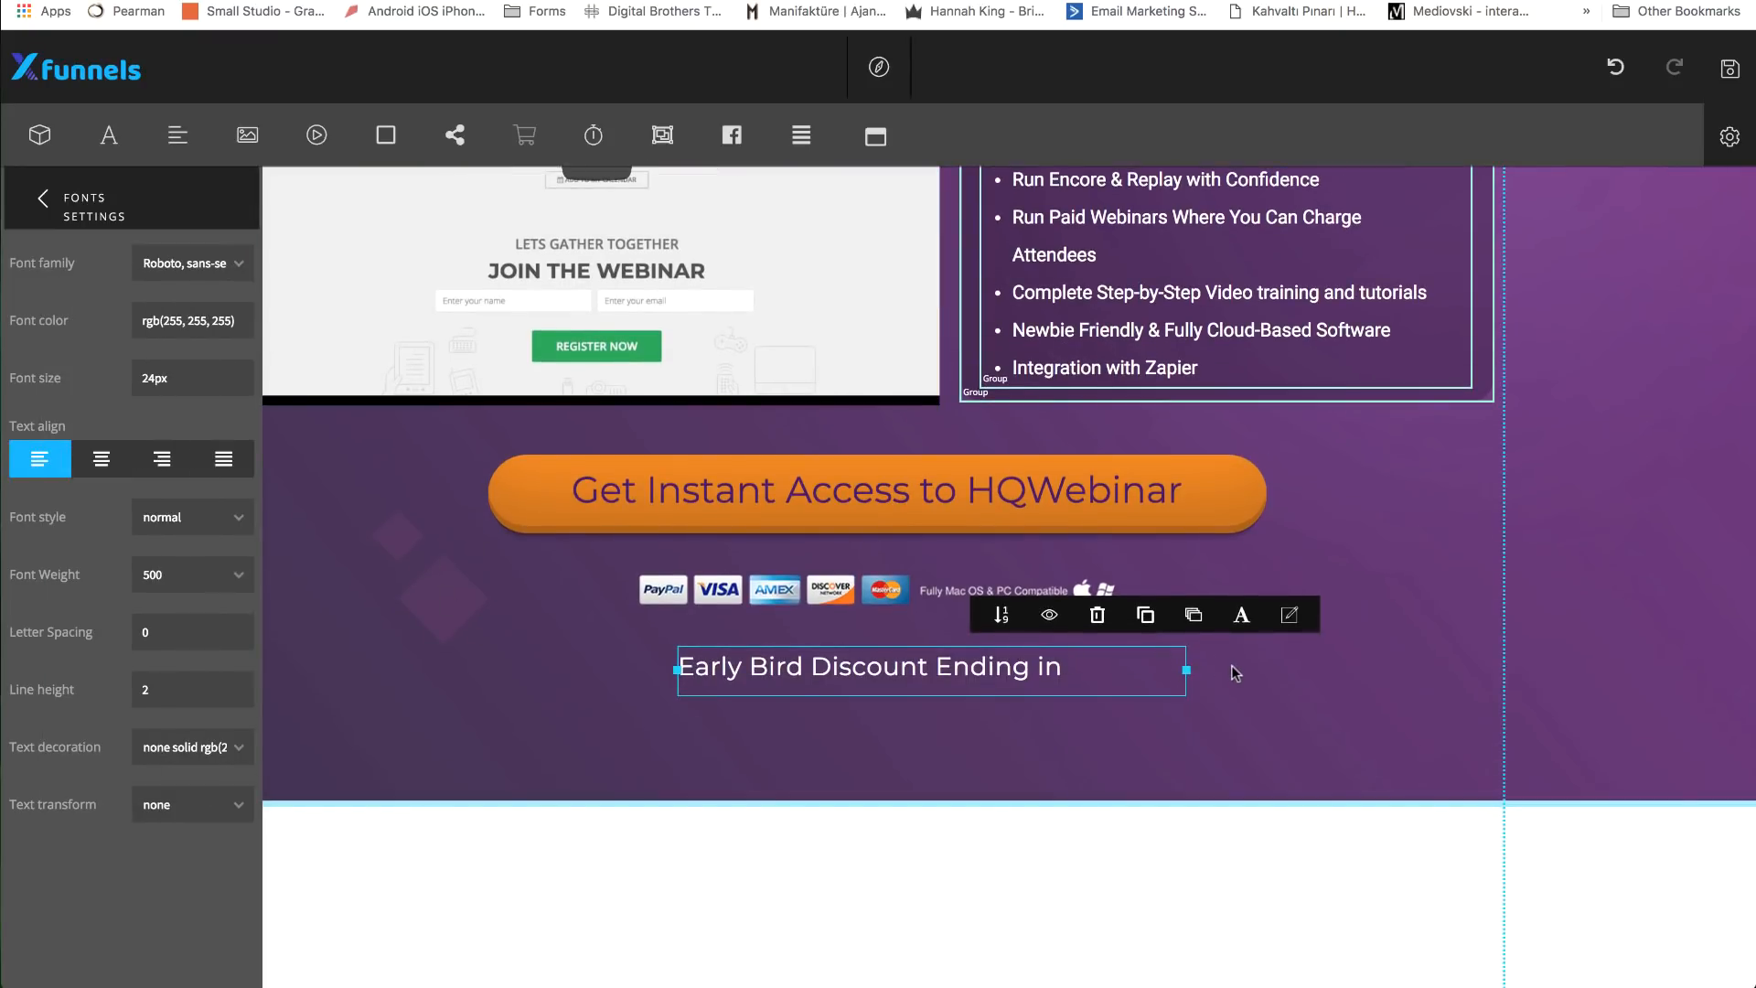
- Narrow the discount heading's box to its text and center it with the button and payment logos, closing up the vertical gaps
drag(1188, 670, 1081, 666)
double_click(993, 673)
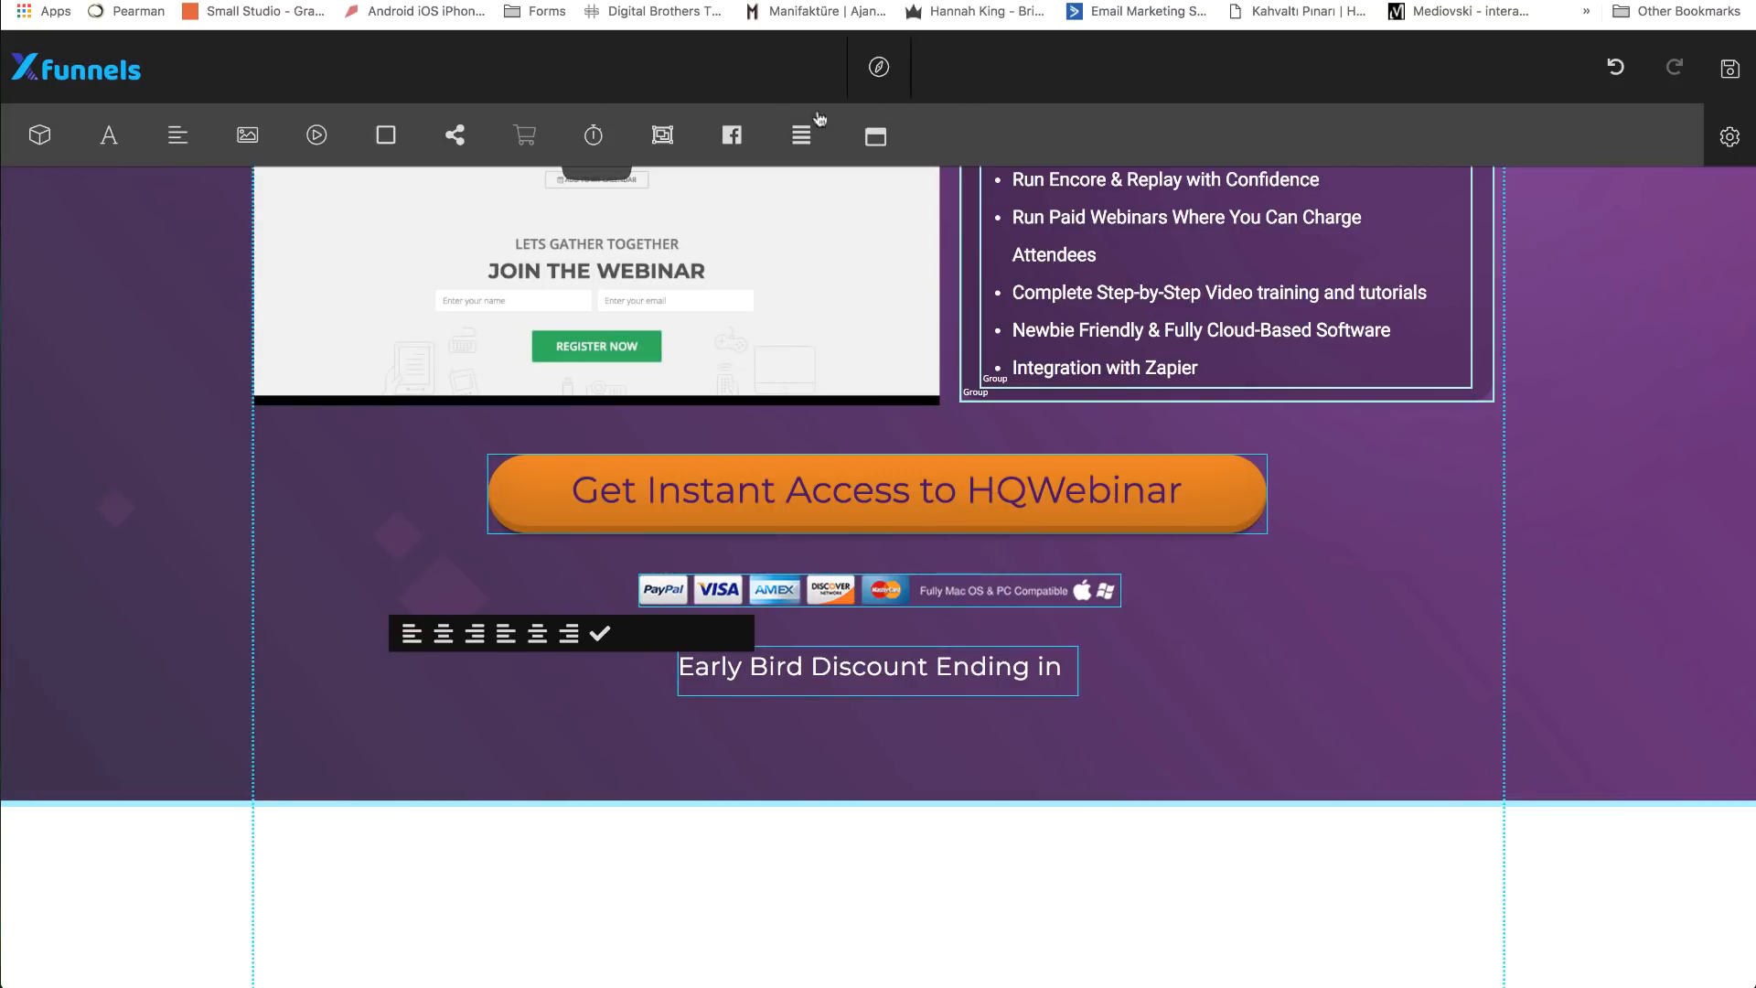
click(798, 137)
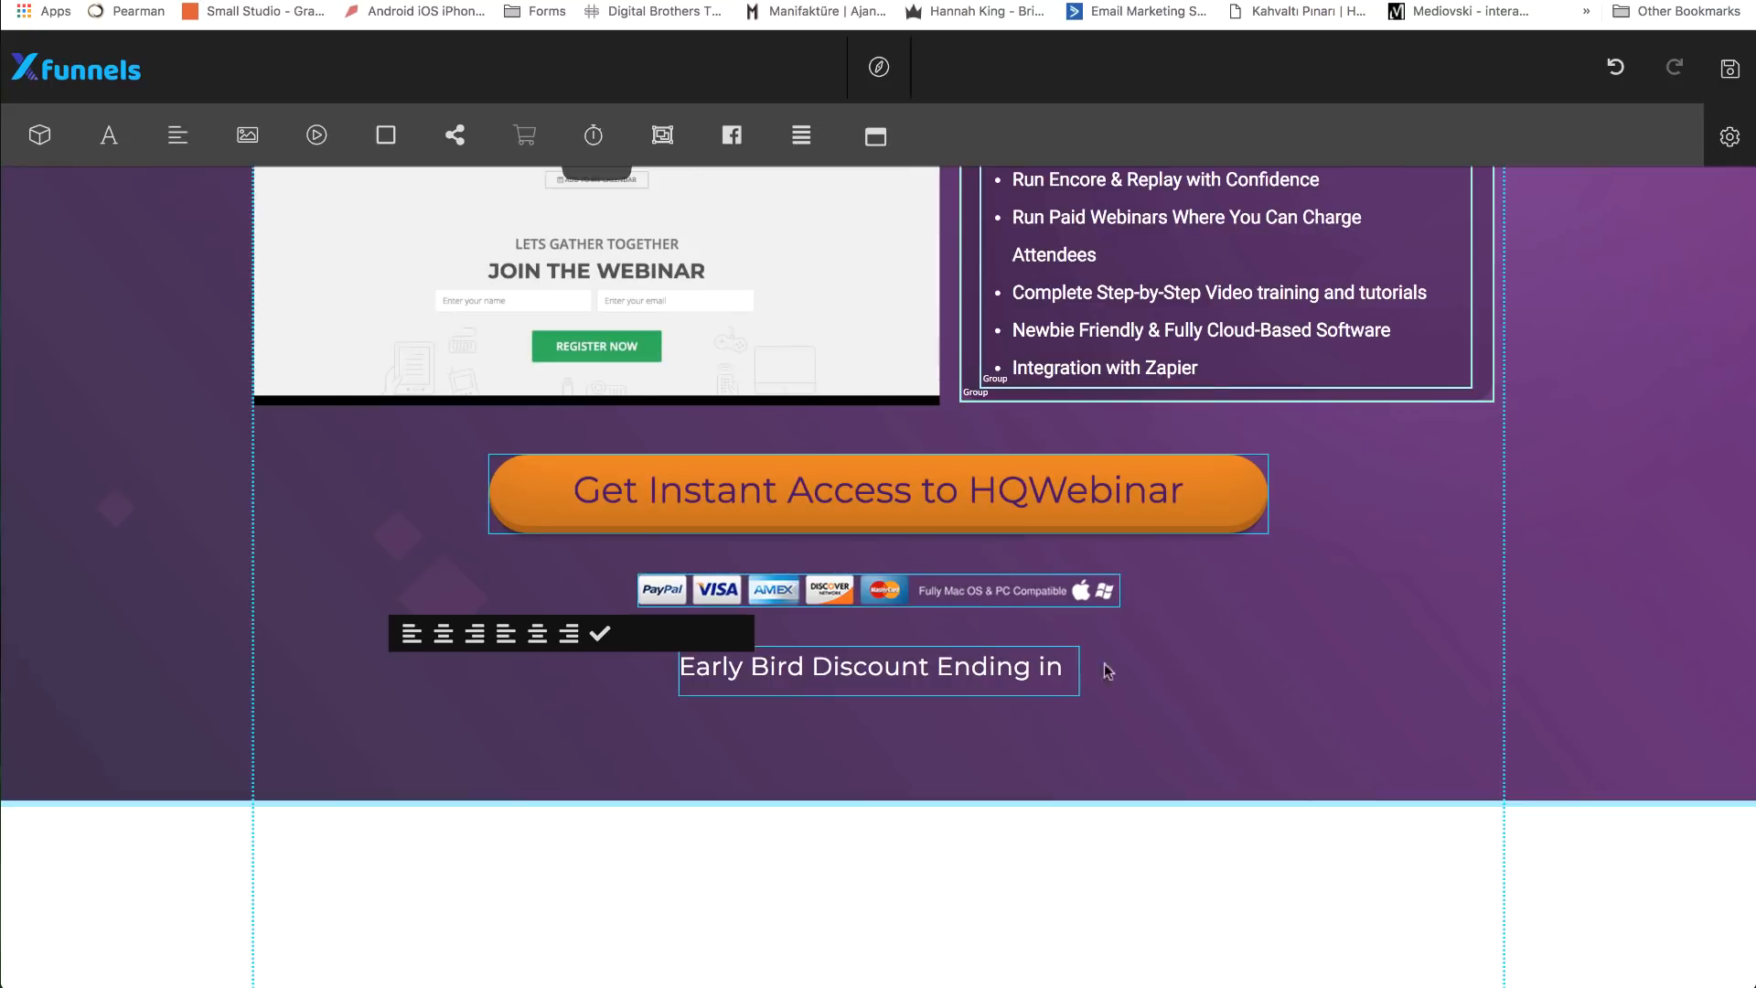
click(1141, 705)
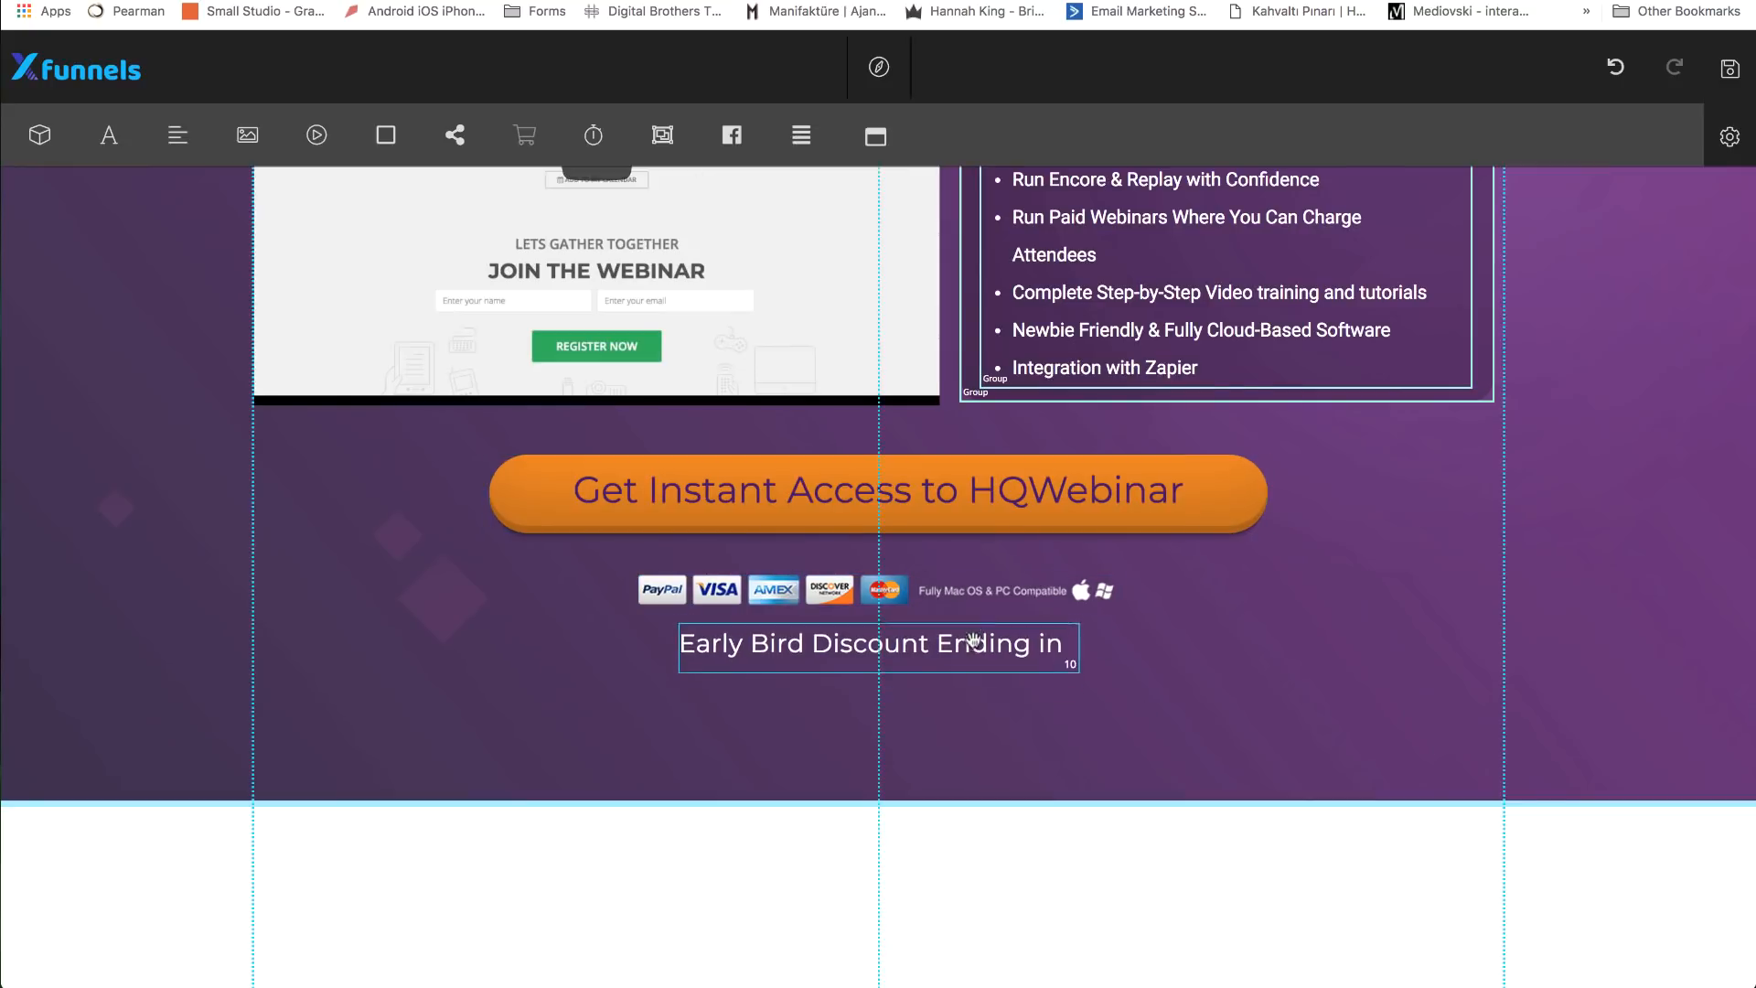
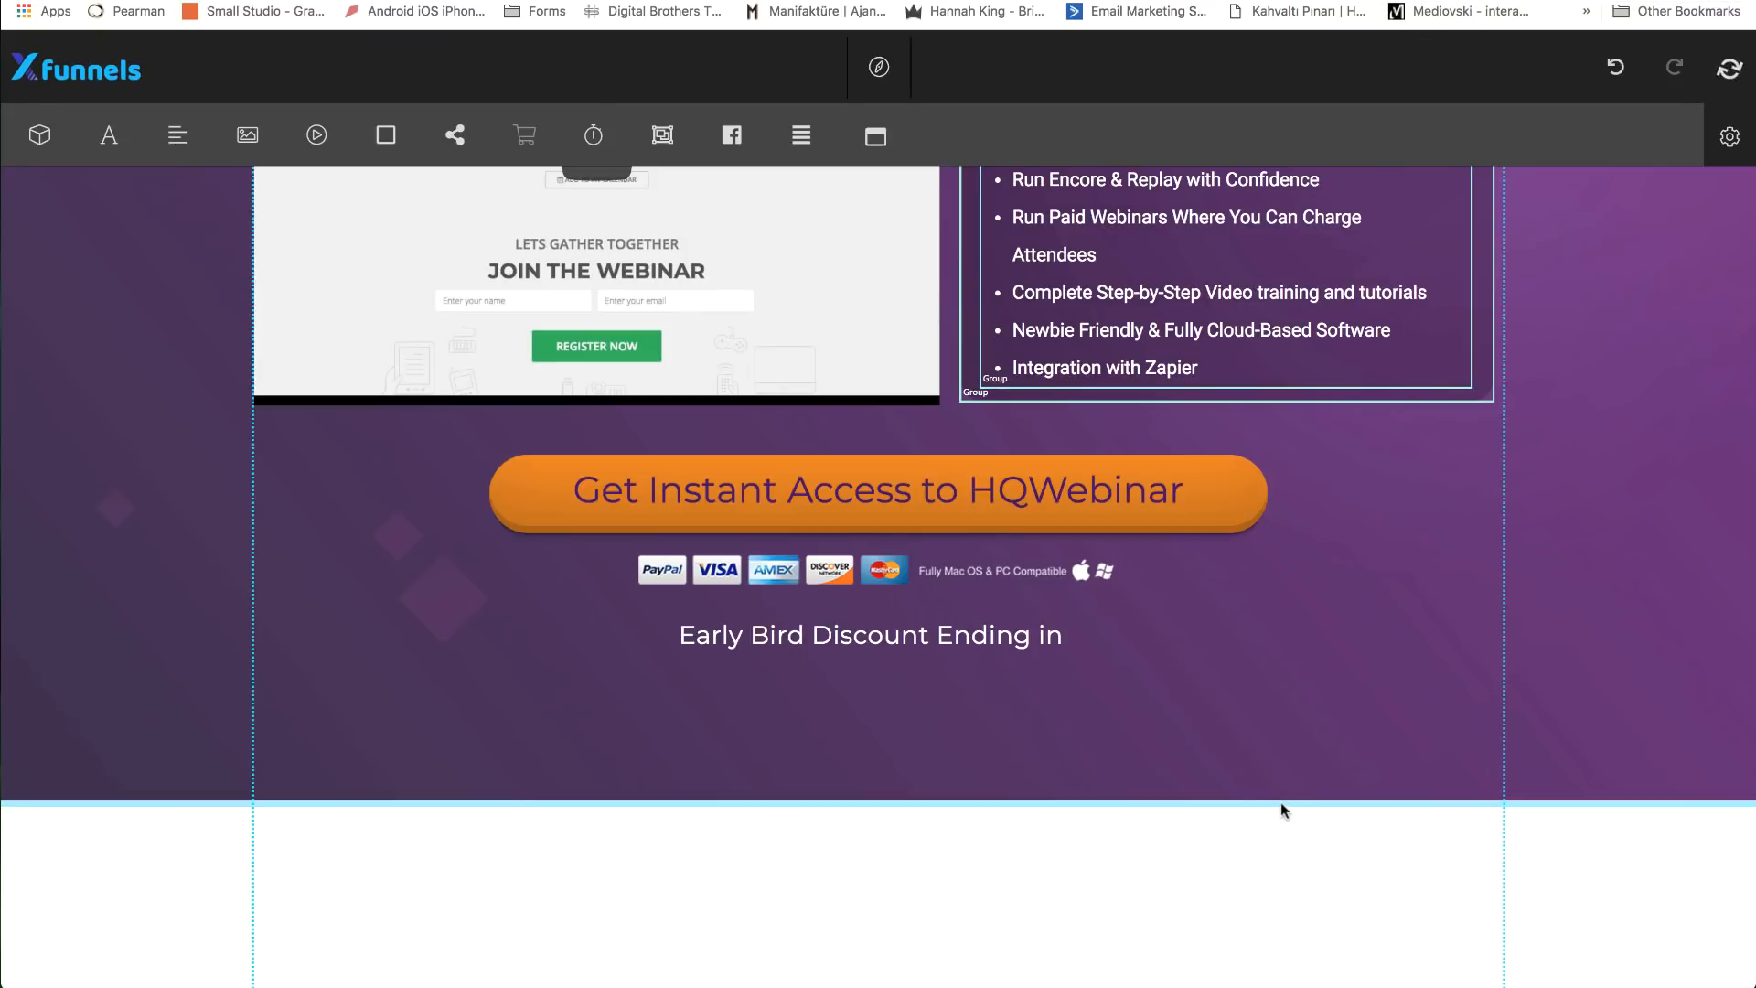
- Extend the purple section downward and place a countdown timer below the early bird discount heading
drag(1286, 803, 1285, 909)
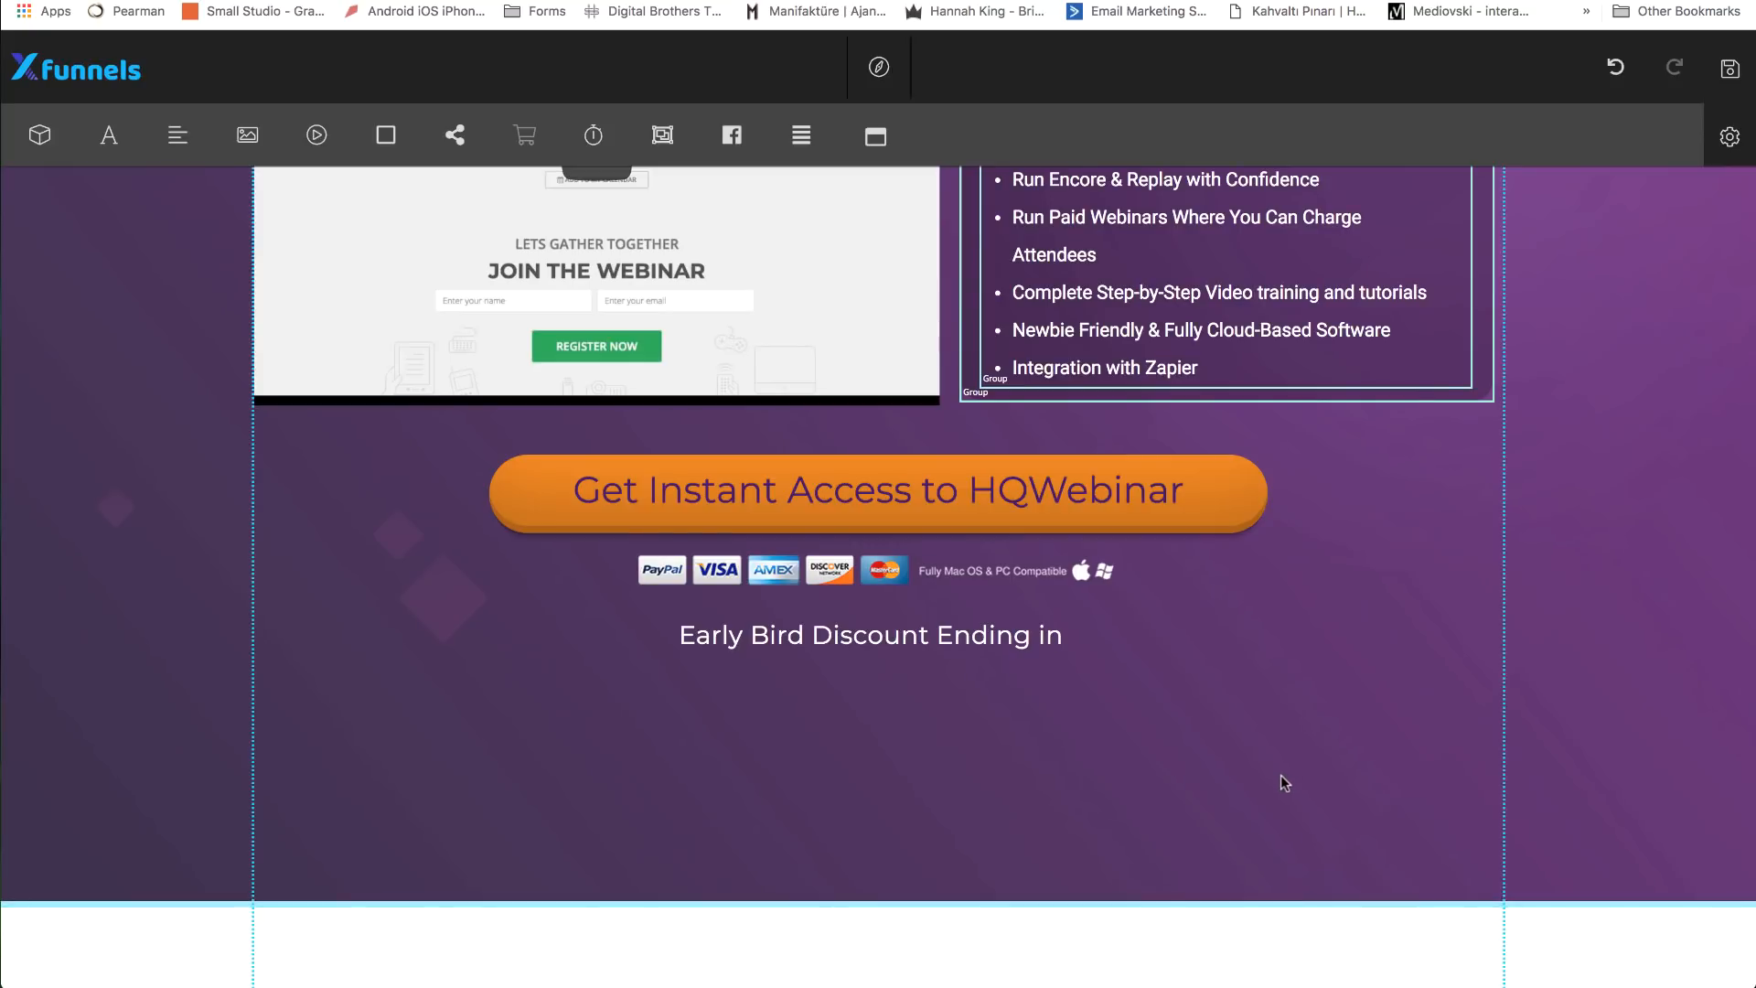
click(593, 137)
drag(974, 197, 971, 832)
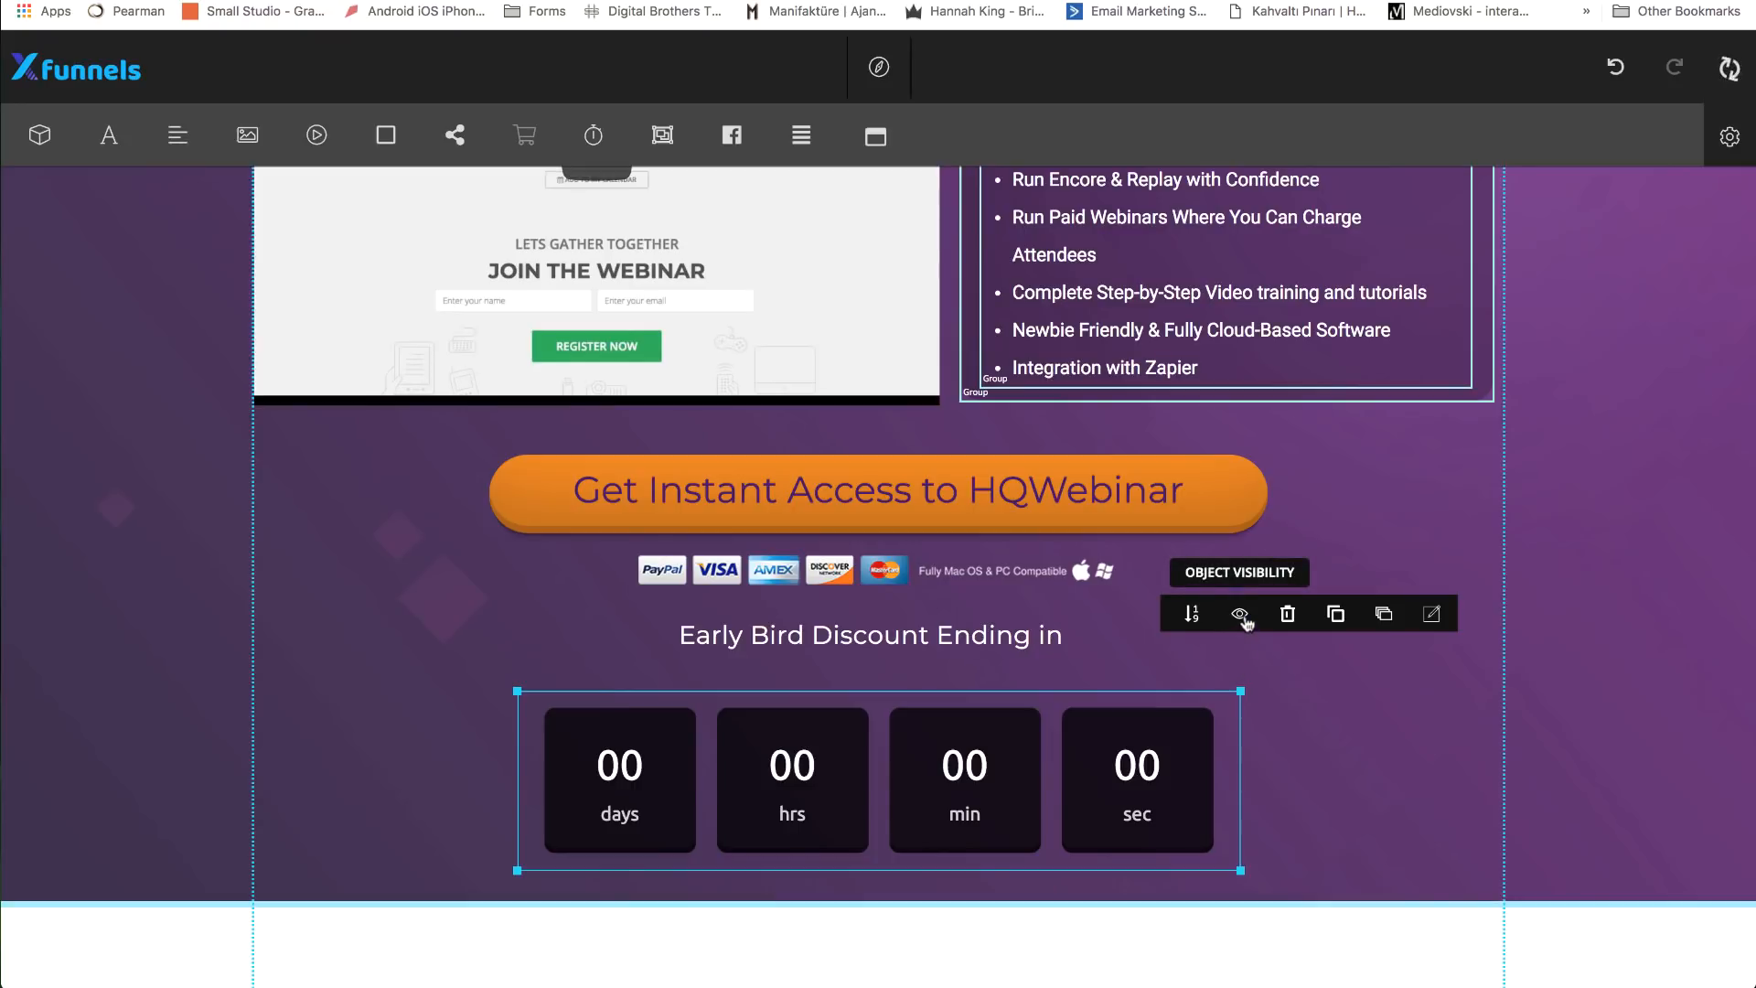
click(1432, 615)
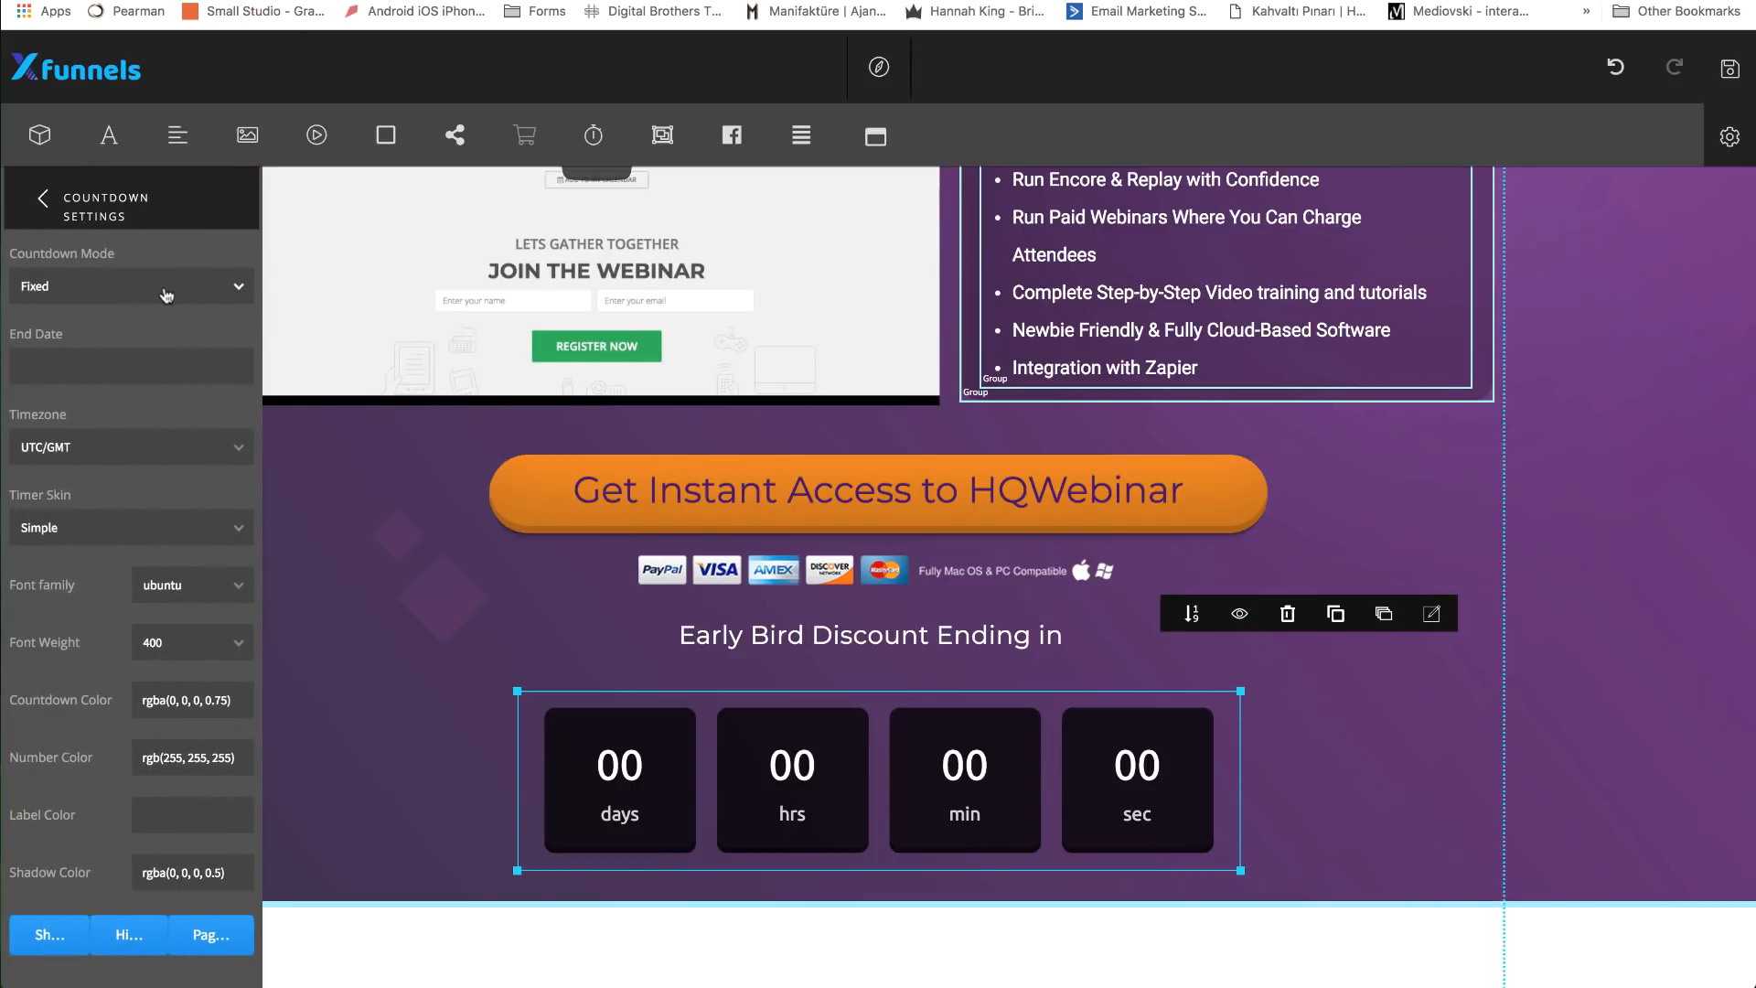
click(245, 288)
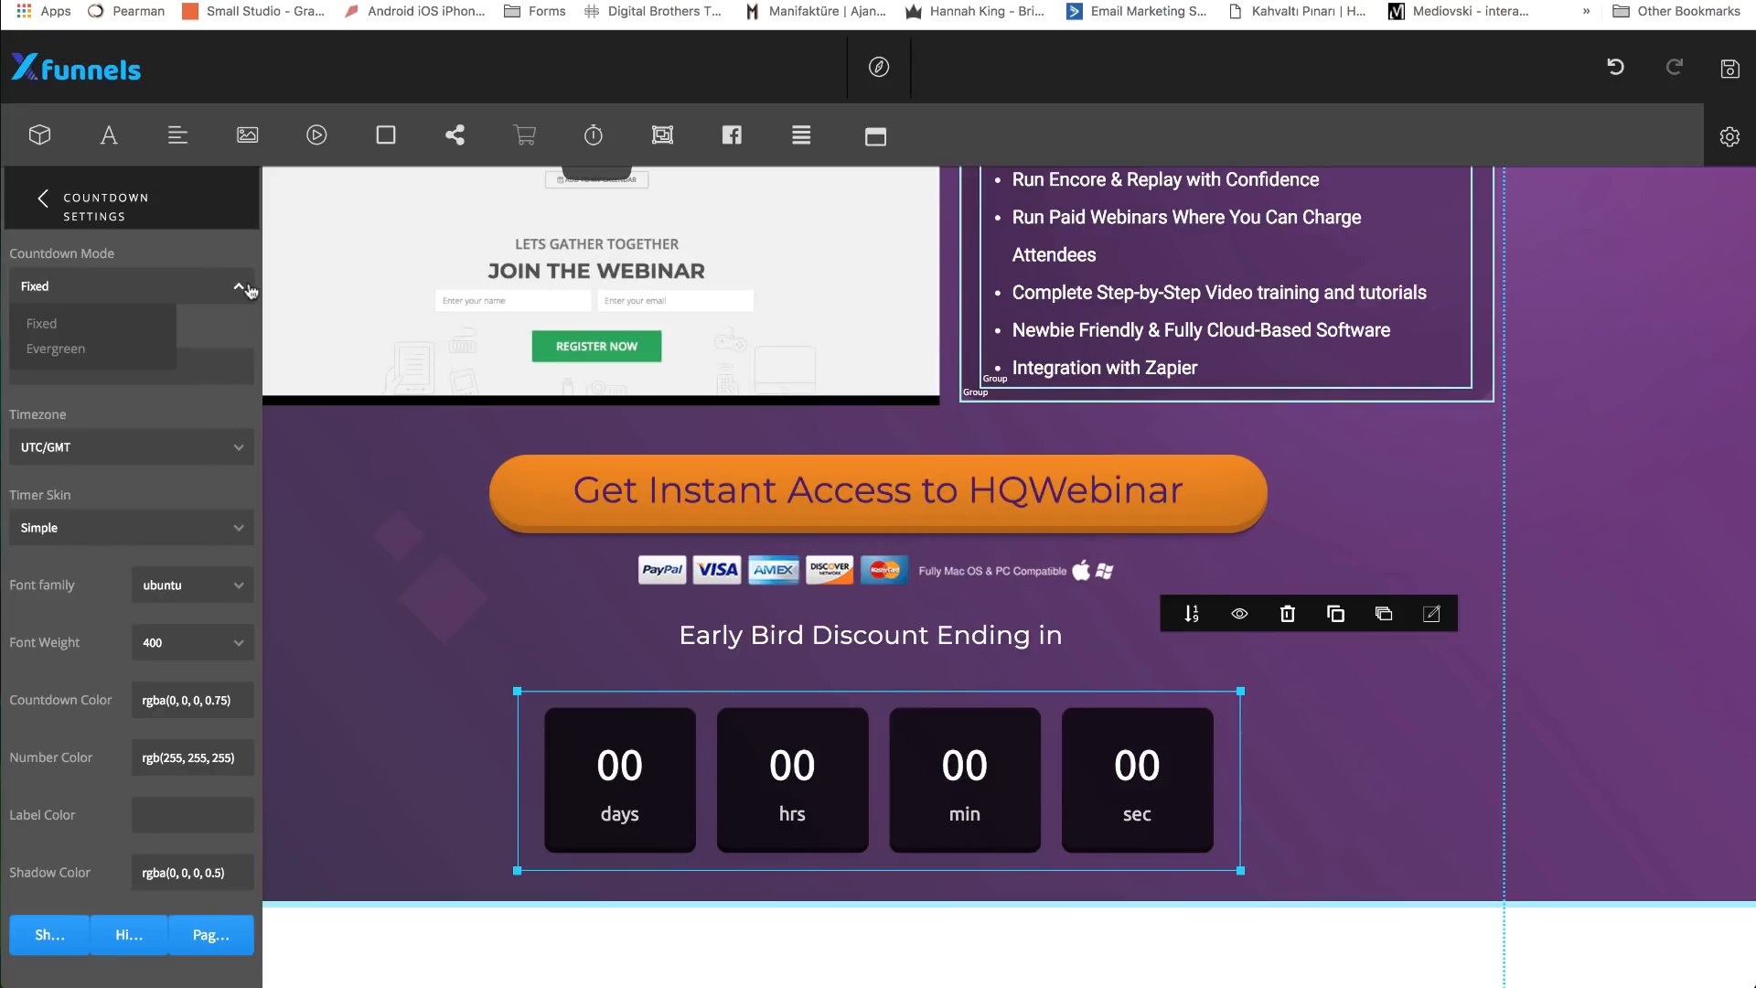
click(42, 324)
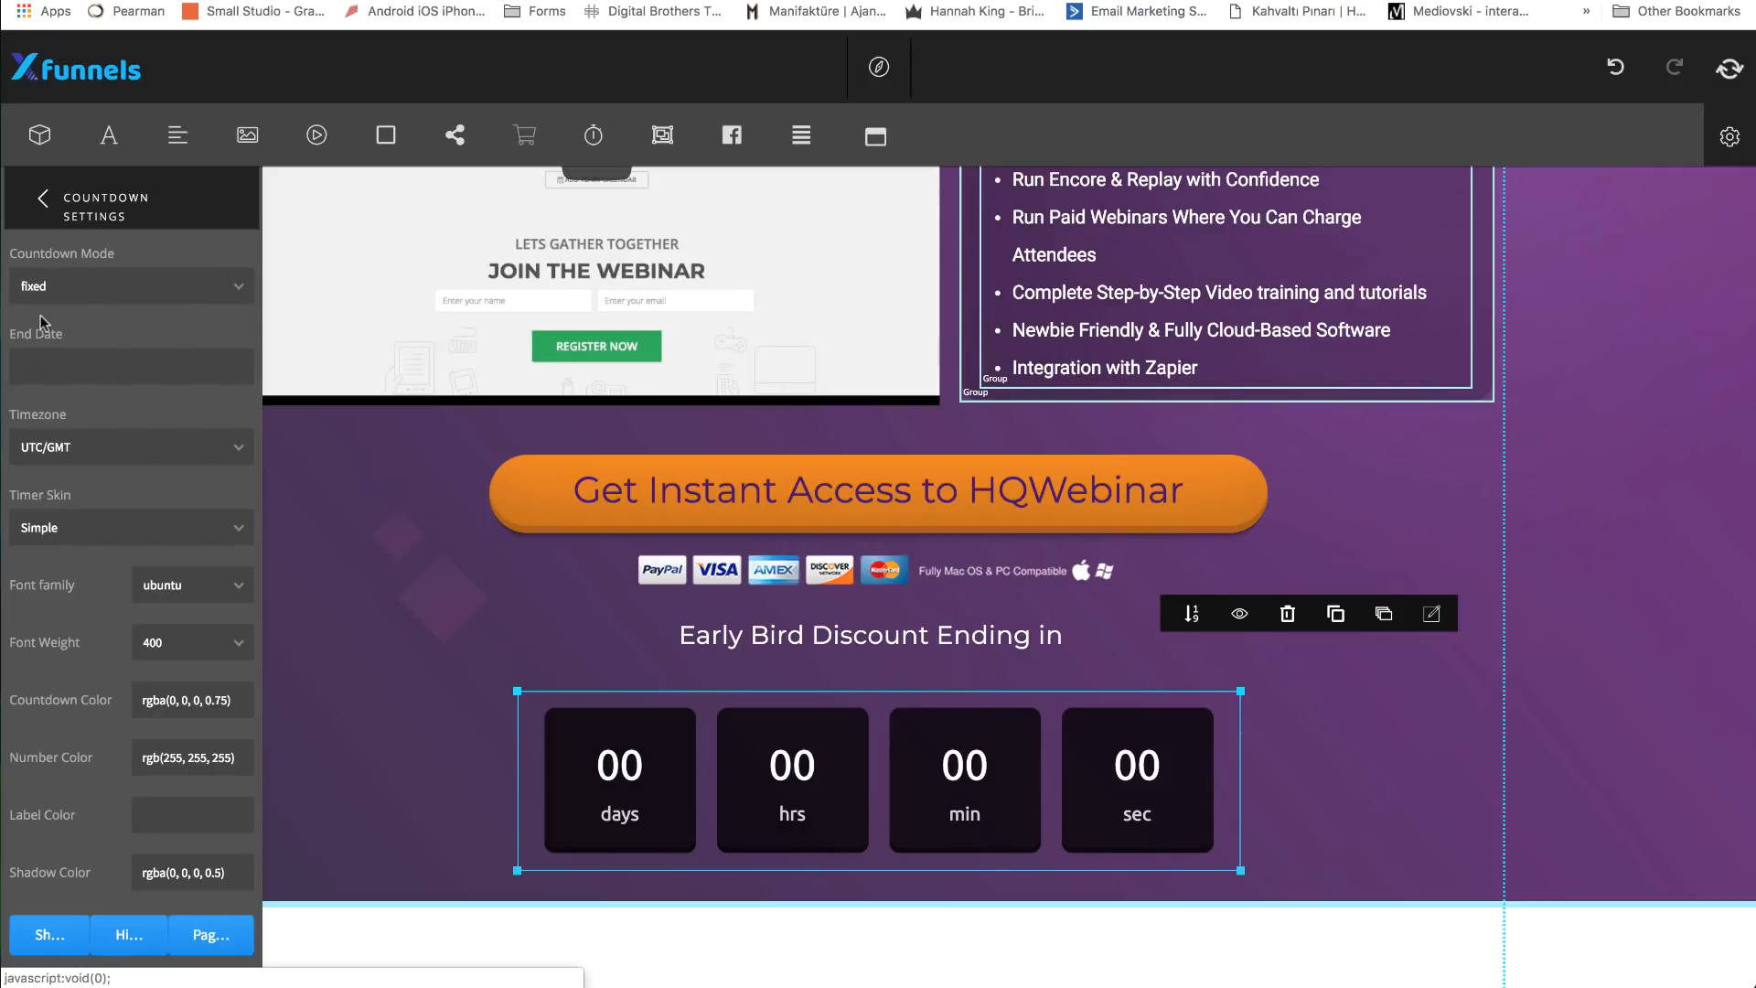
click(95, 374)
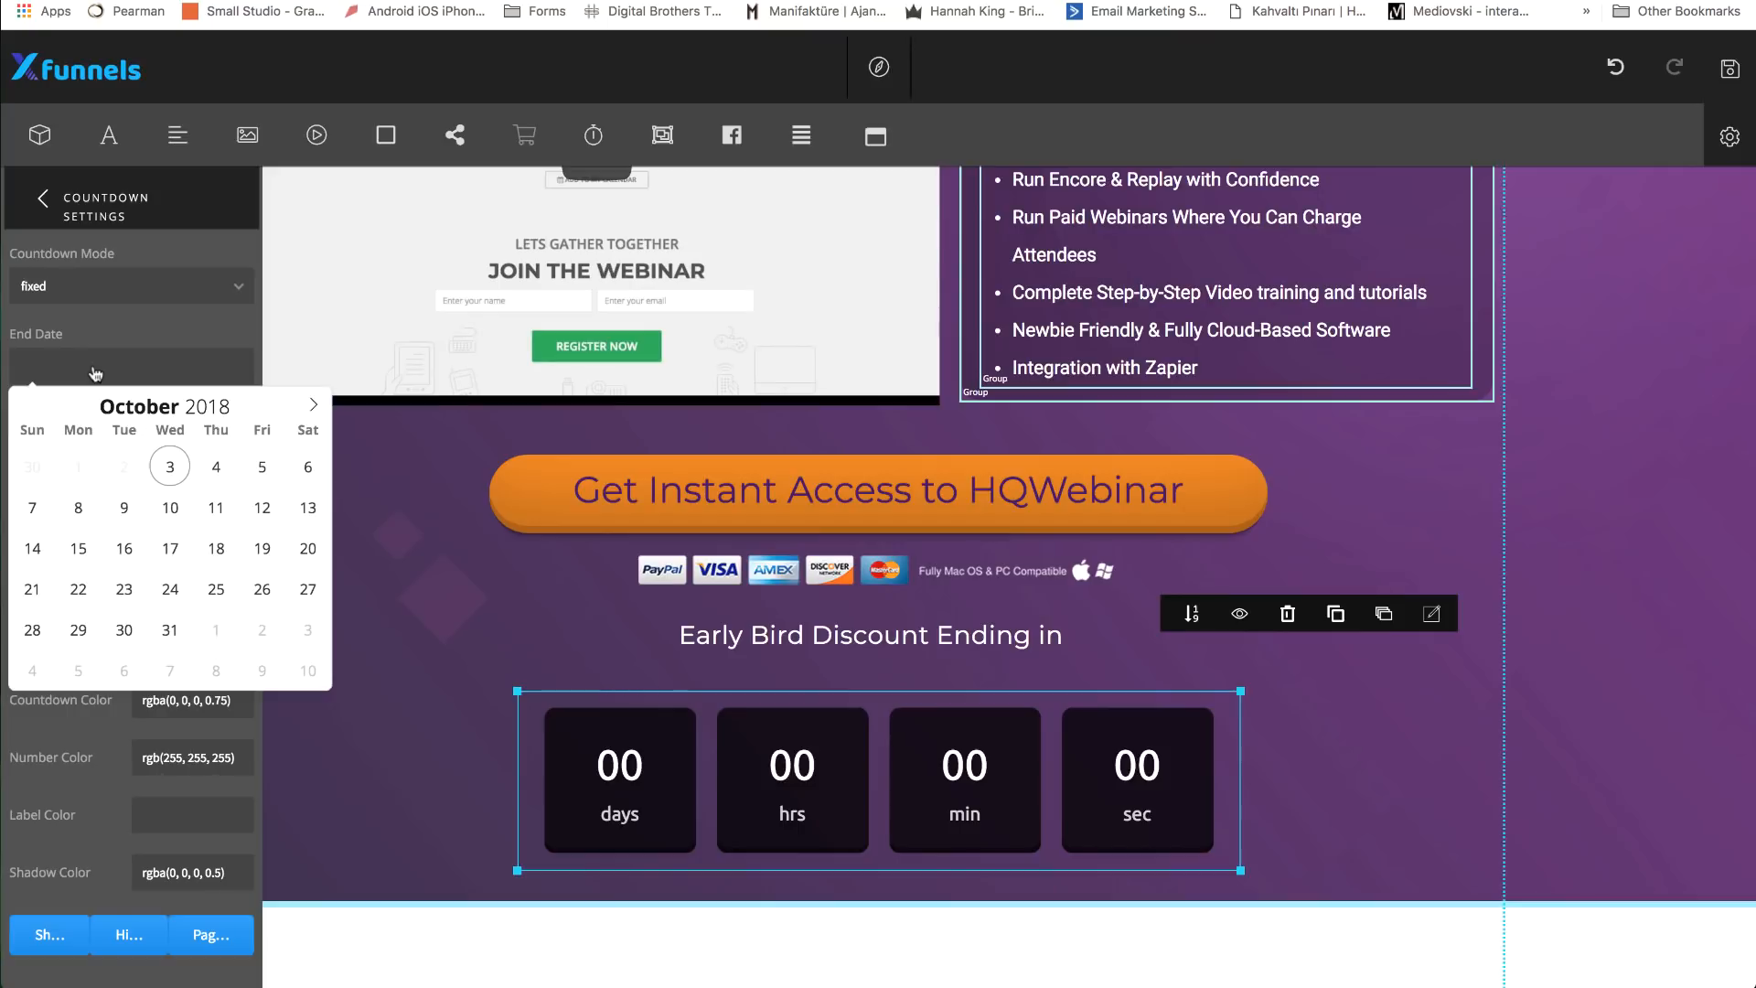
click(170, 466)
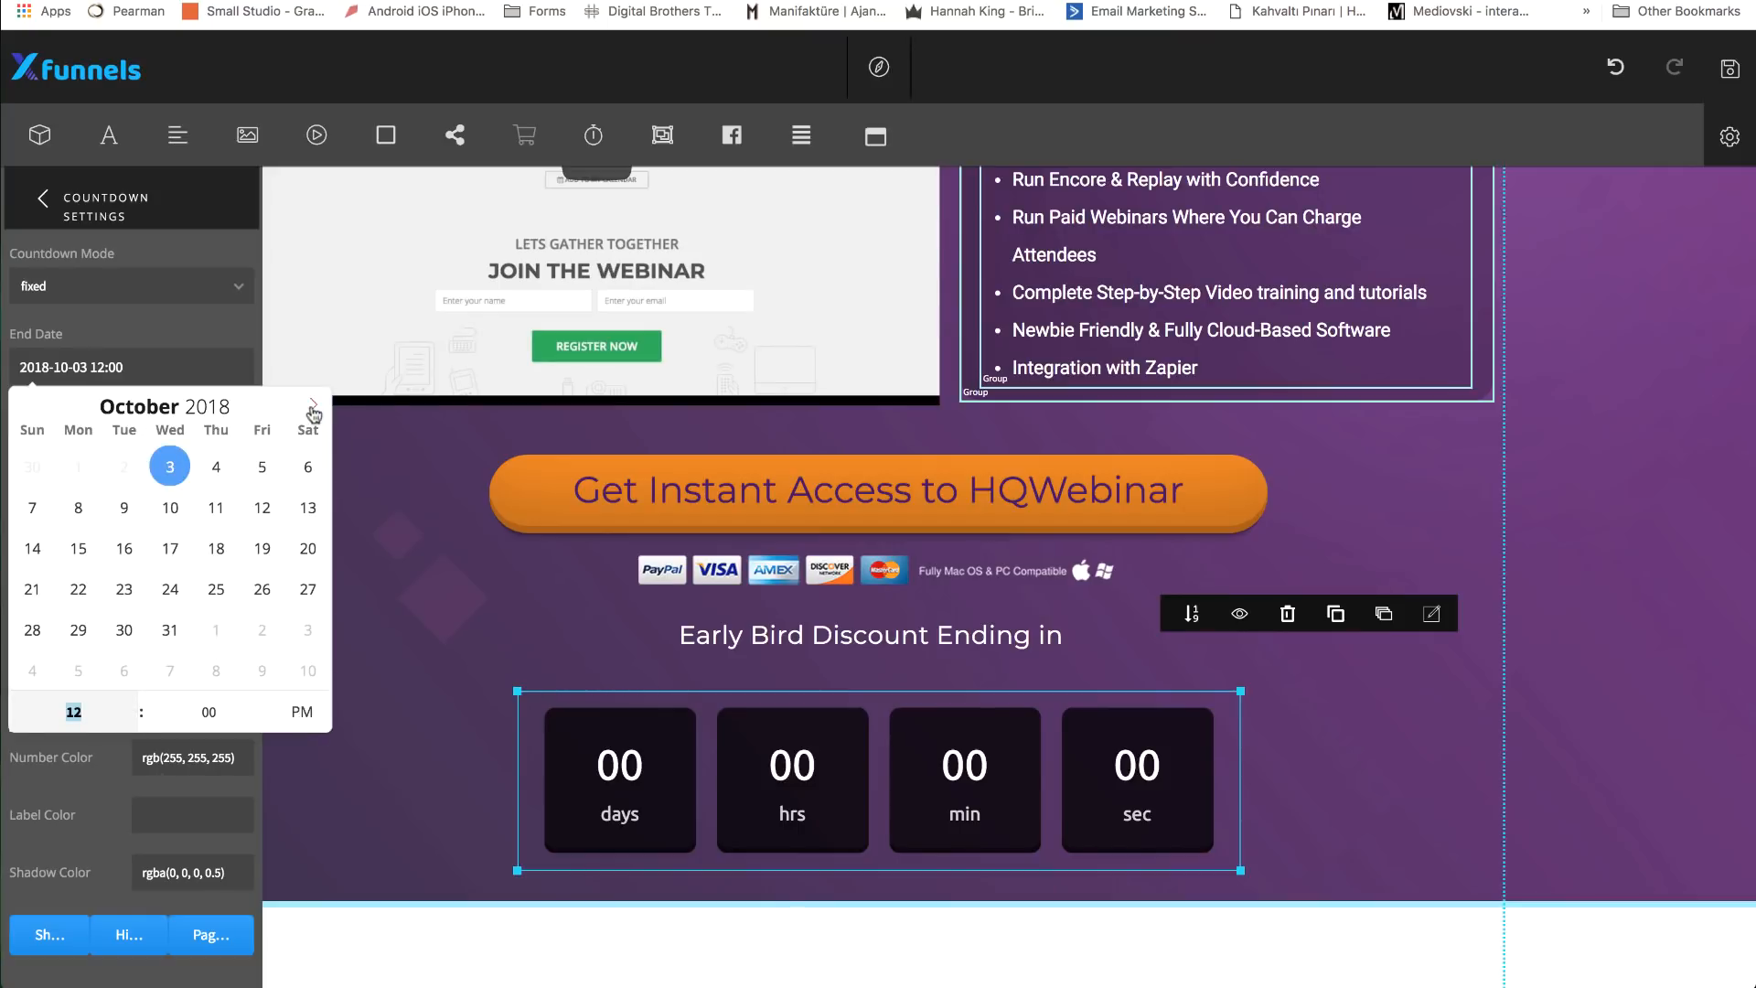
click(302, 711)
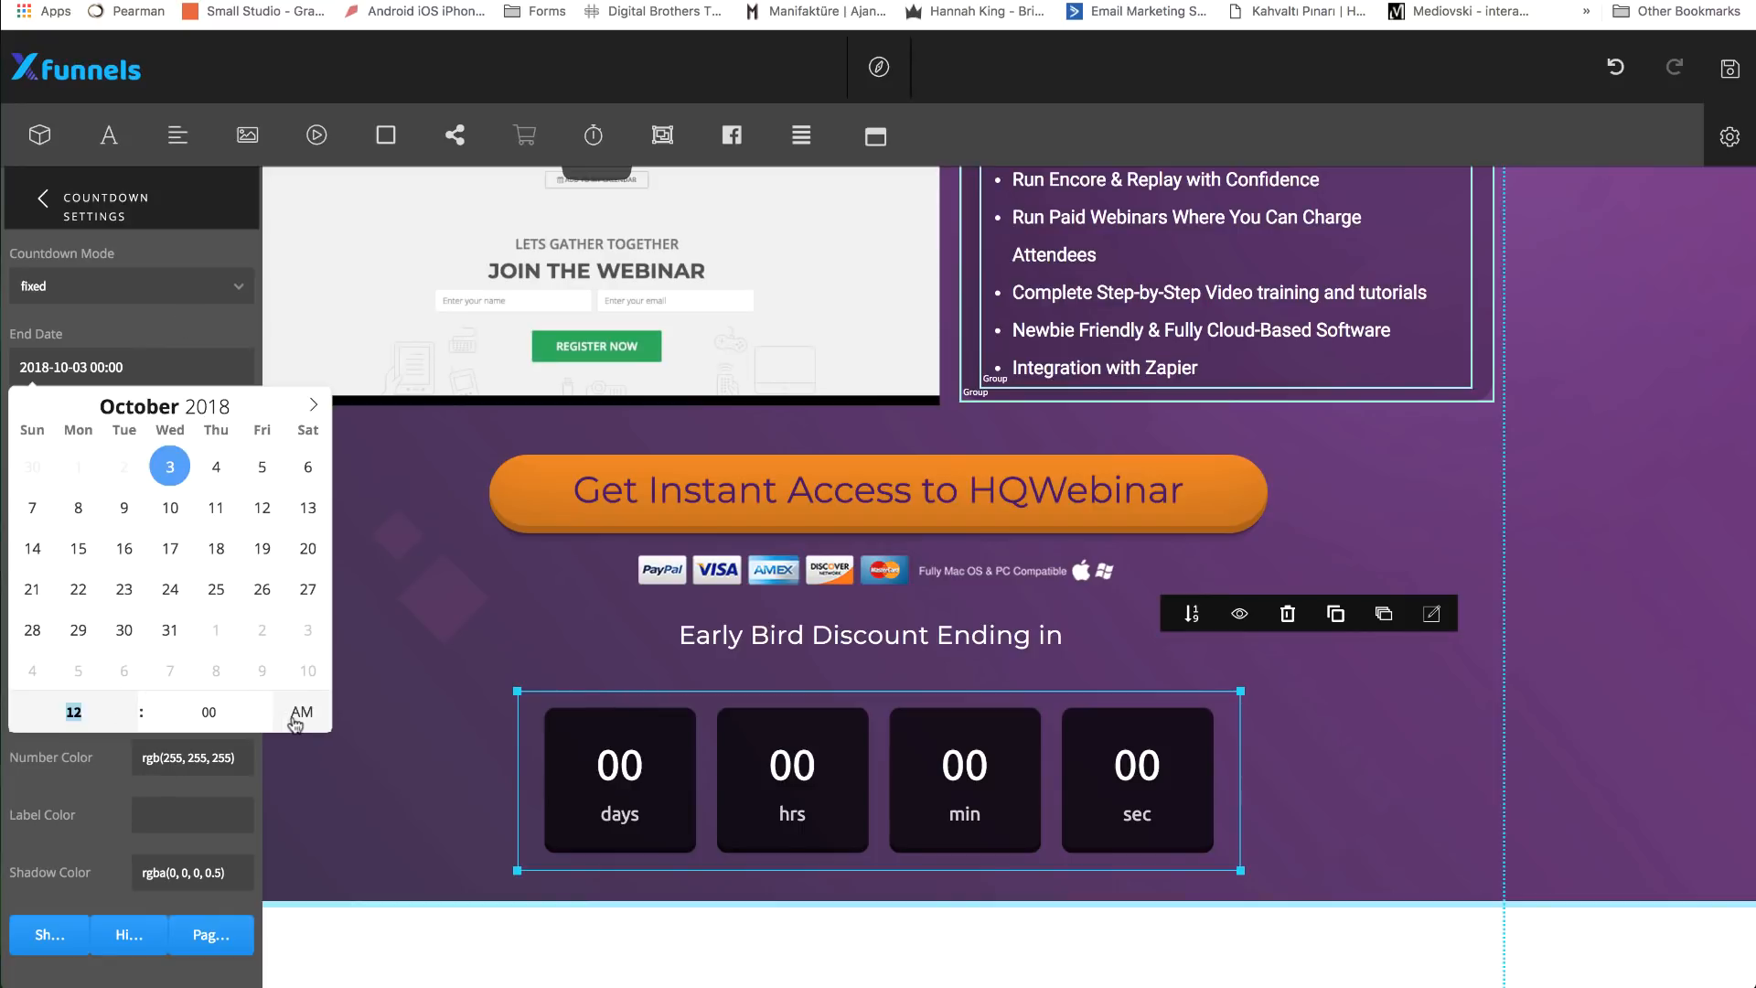
click(204, 471)
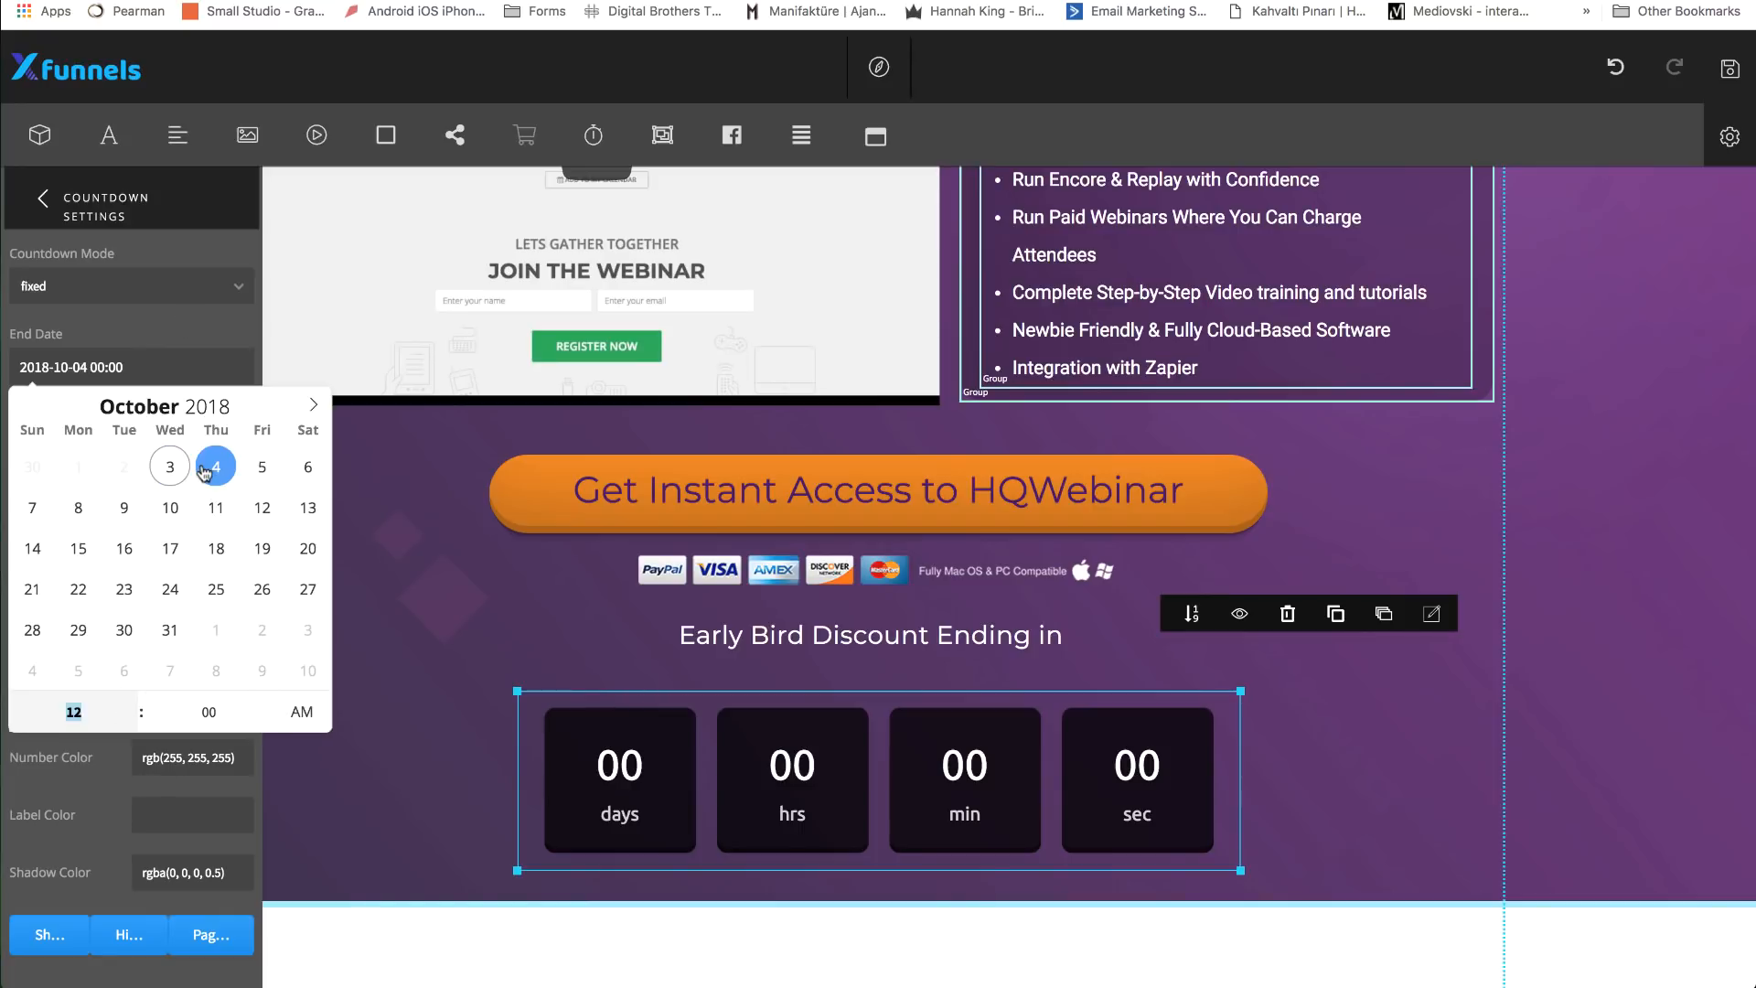
click(191, 325)
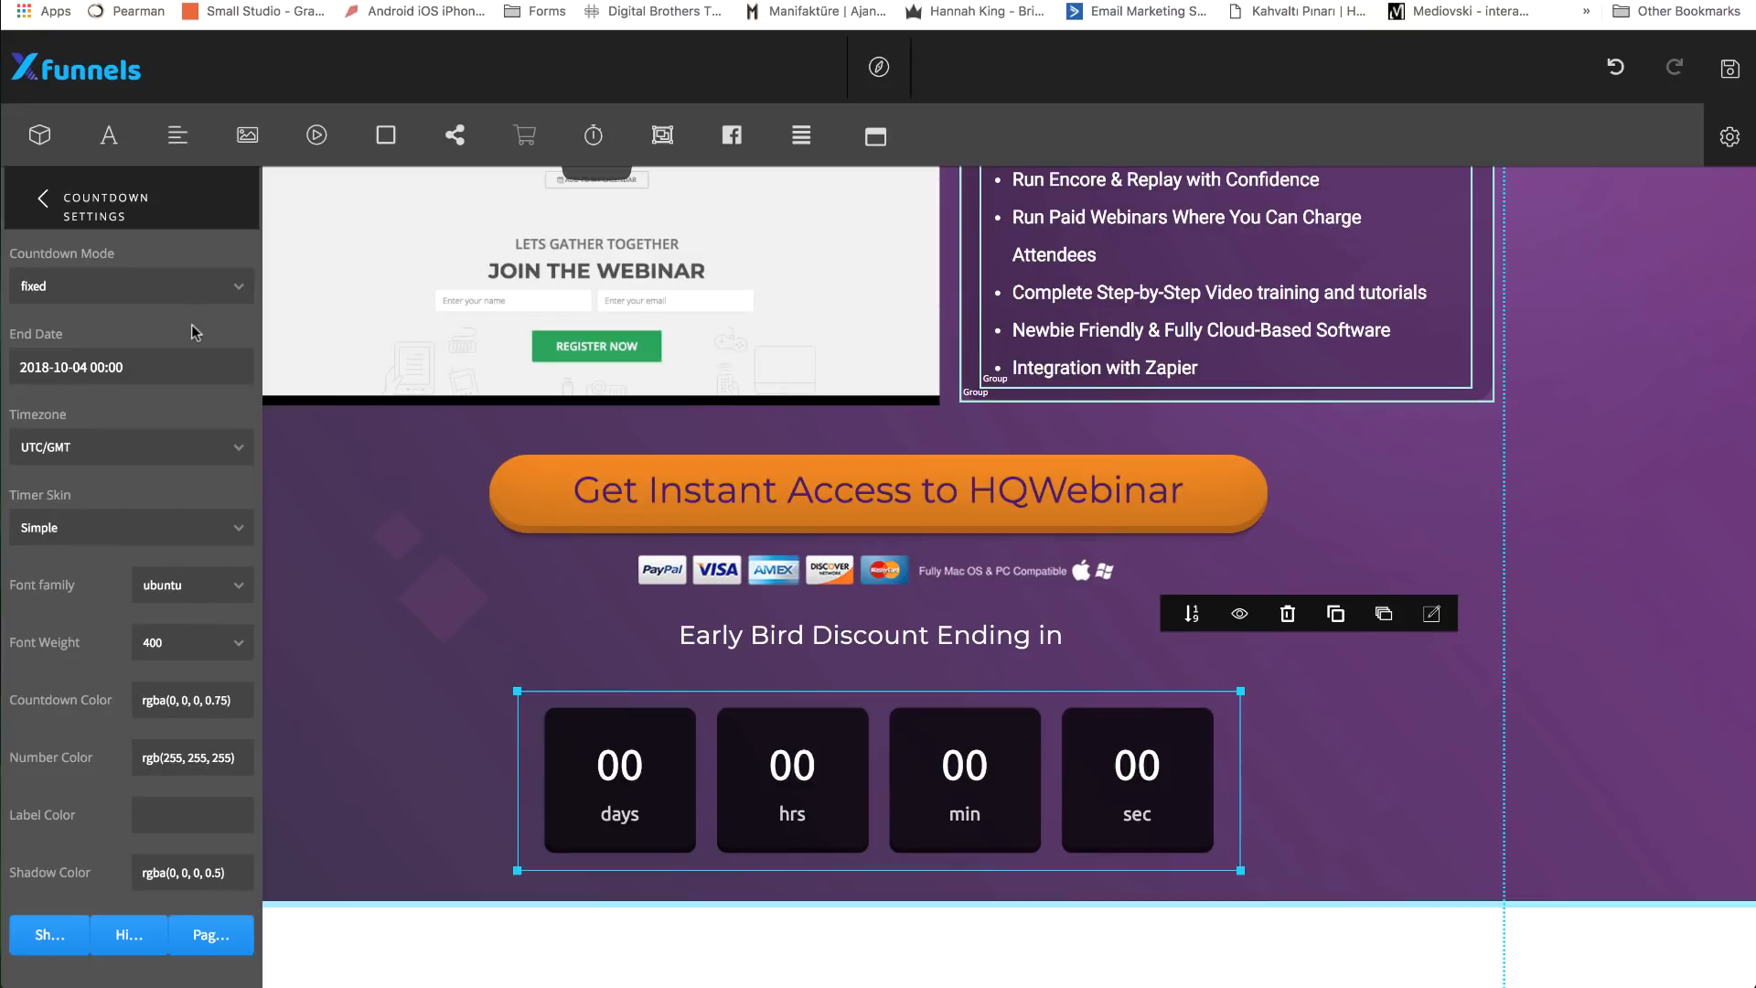
- Set the countdown timer's timezone to (GMT+05:30) India Standard Time
click(241, 451)
scroll(82, 740, down, 10)
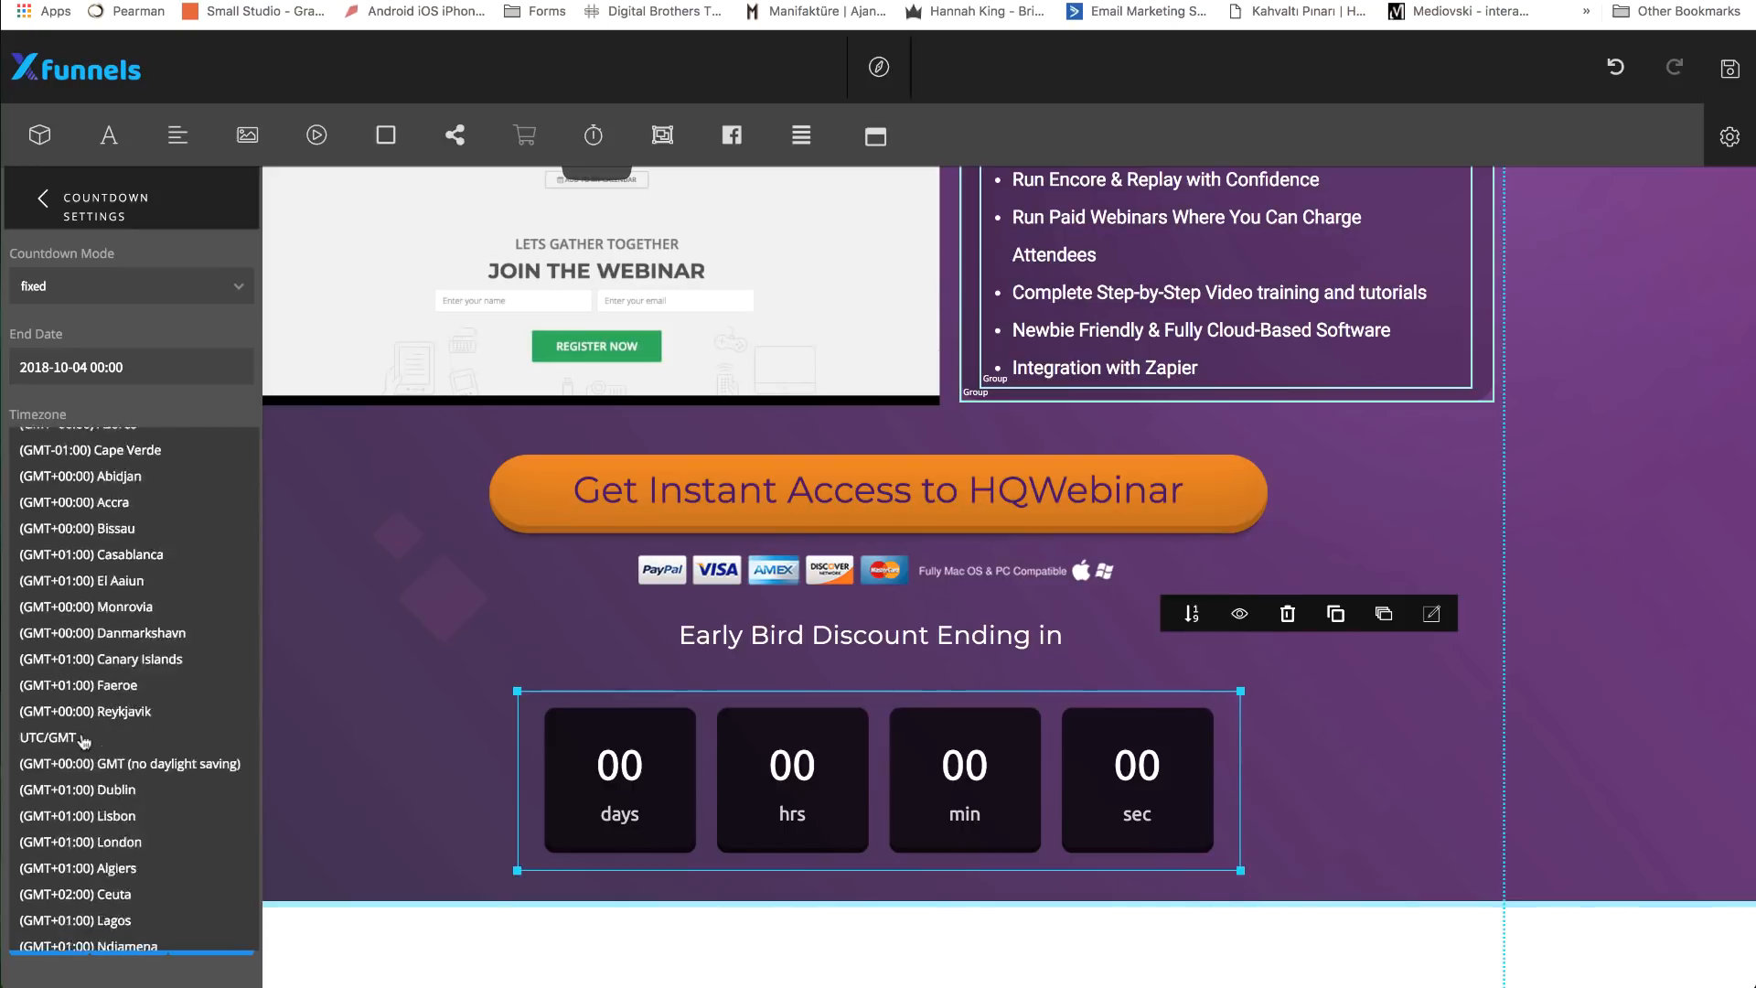
scroll(82, 741, down, 10)
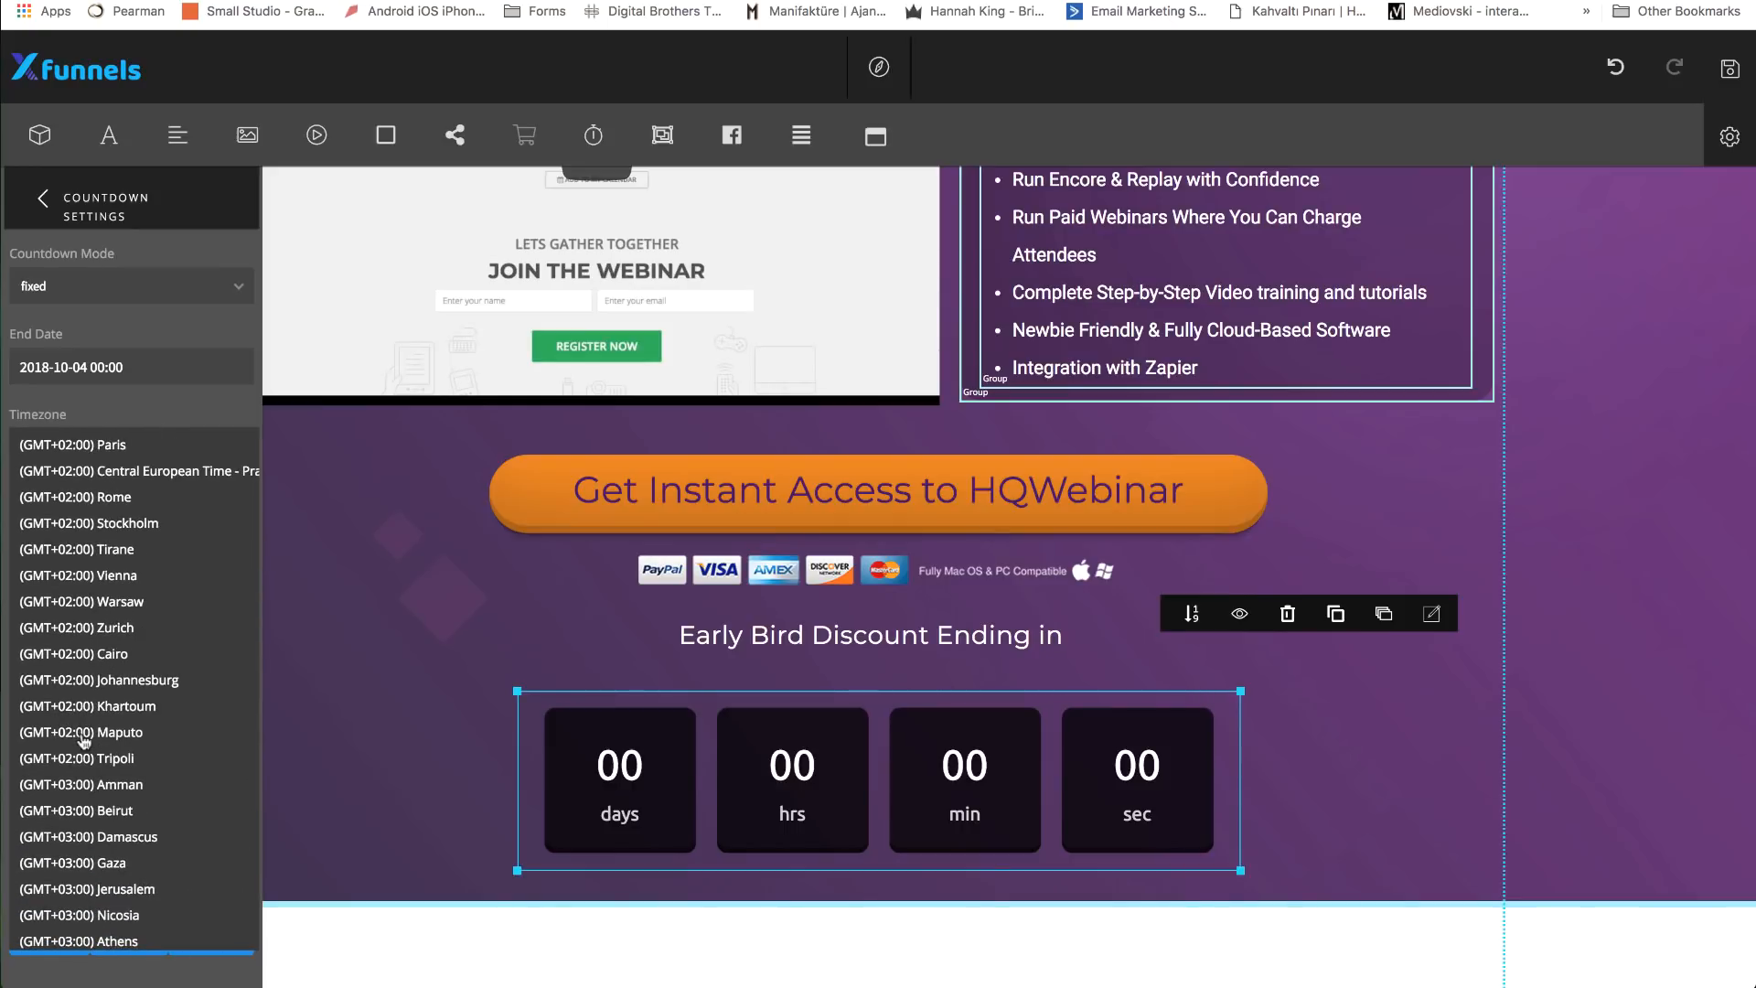
scroll(84, 741, down, 5)
scroll(84, 741, down, 10)
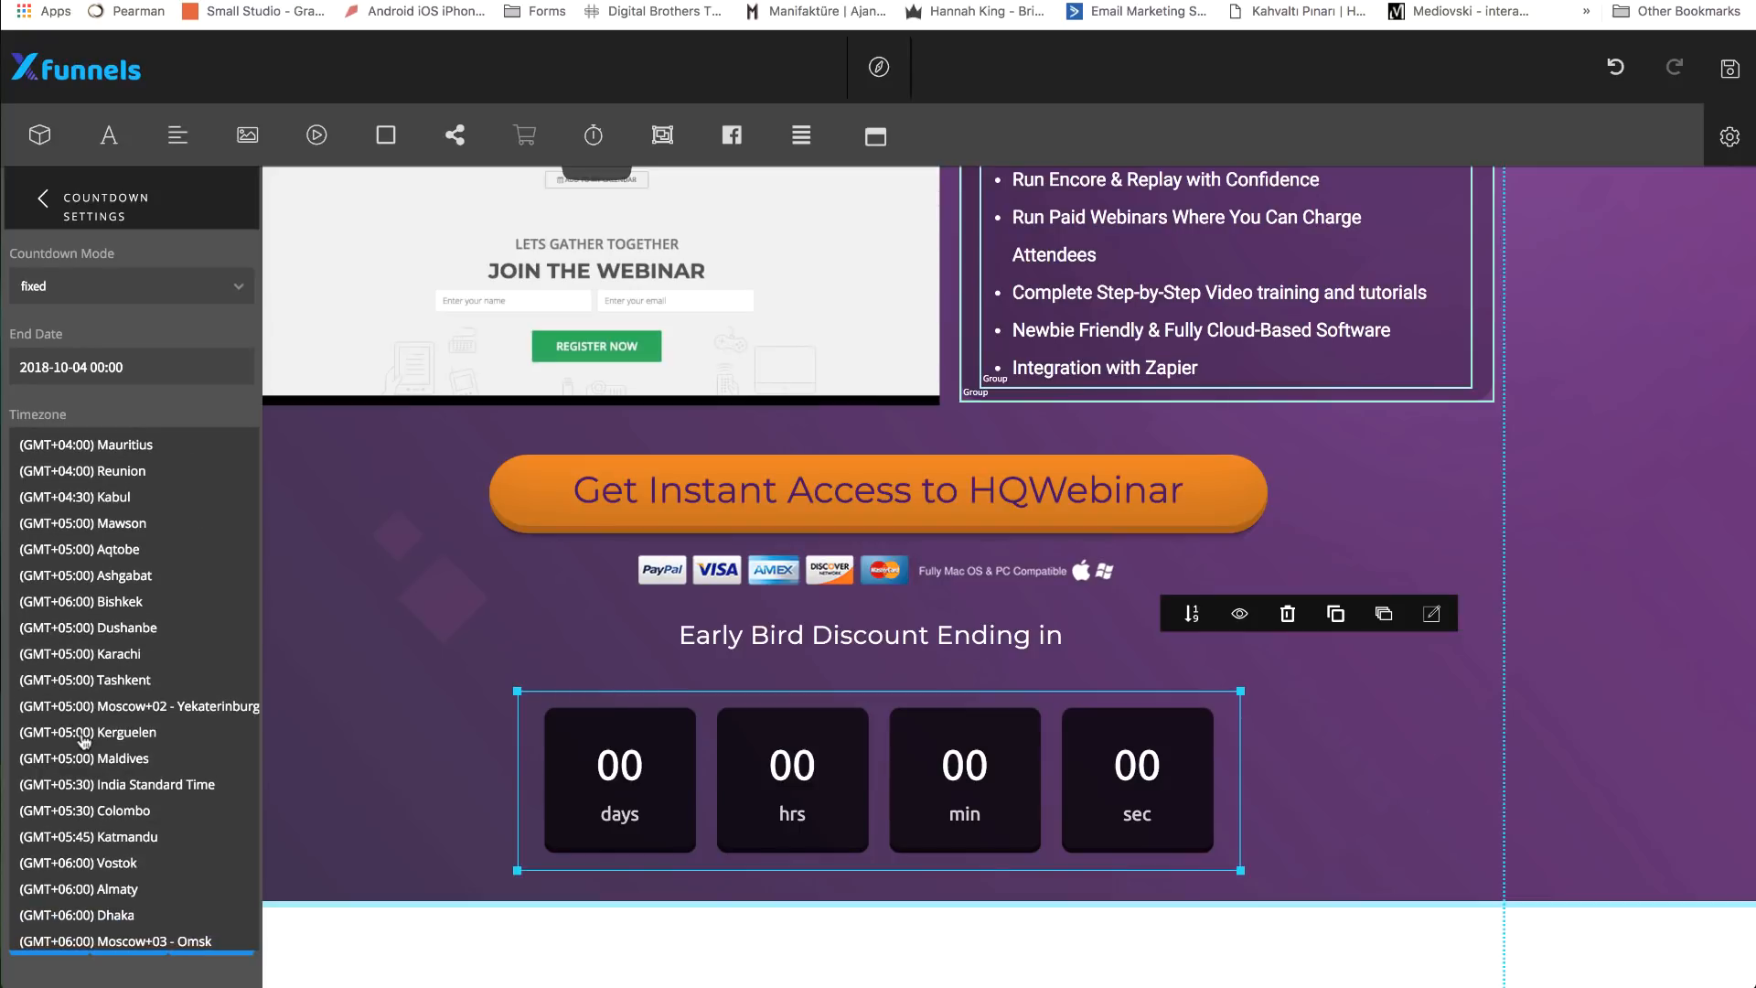
click(115, 786)
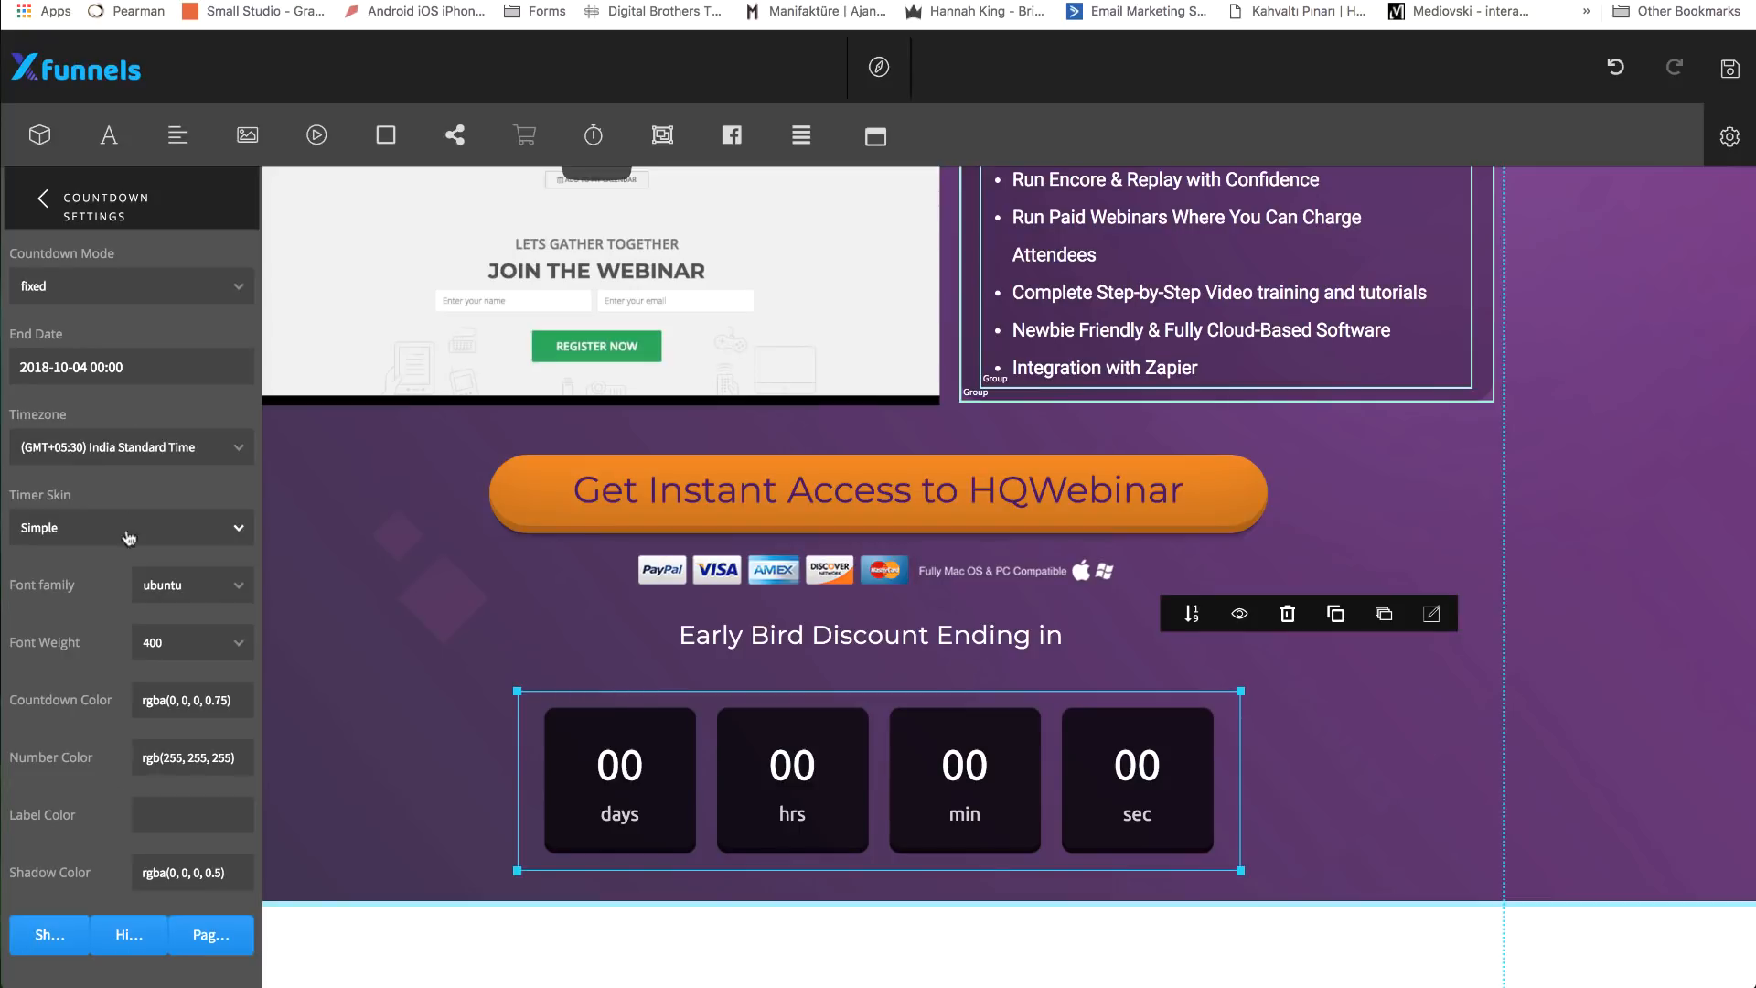
- Try the Circular timer skin on the countdown and switch it back to Simple
click(236, 527)
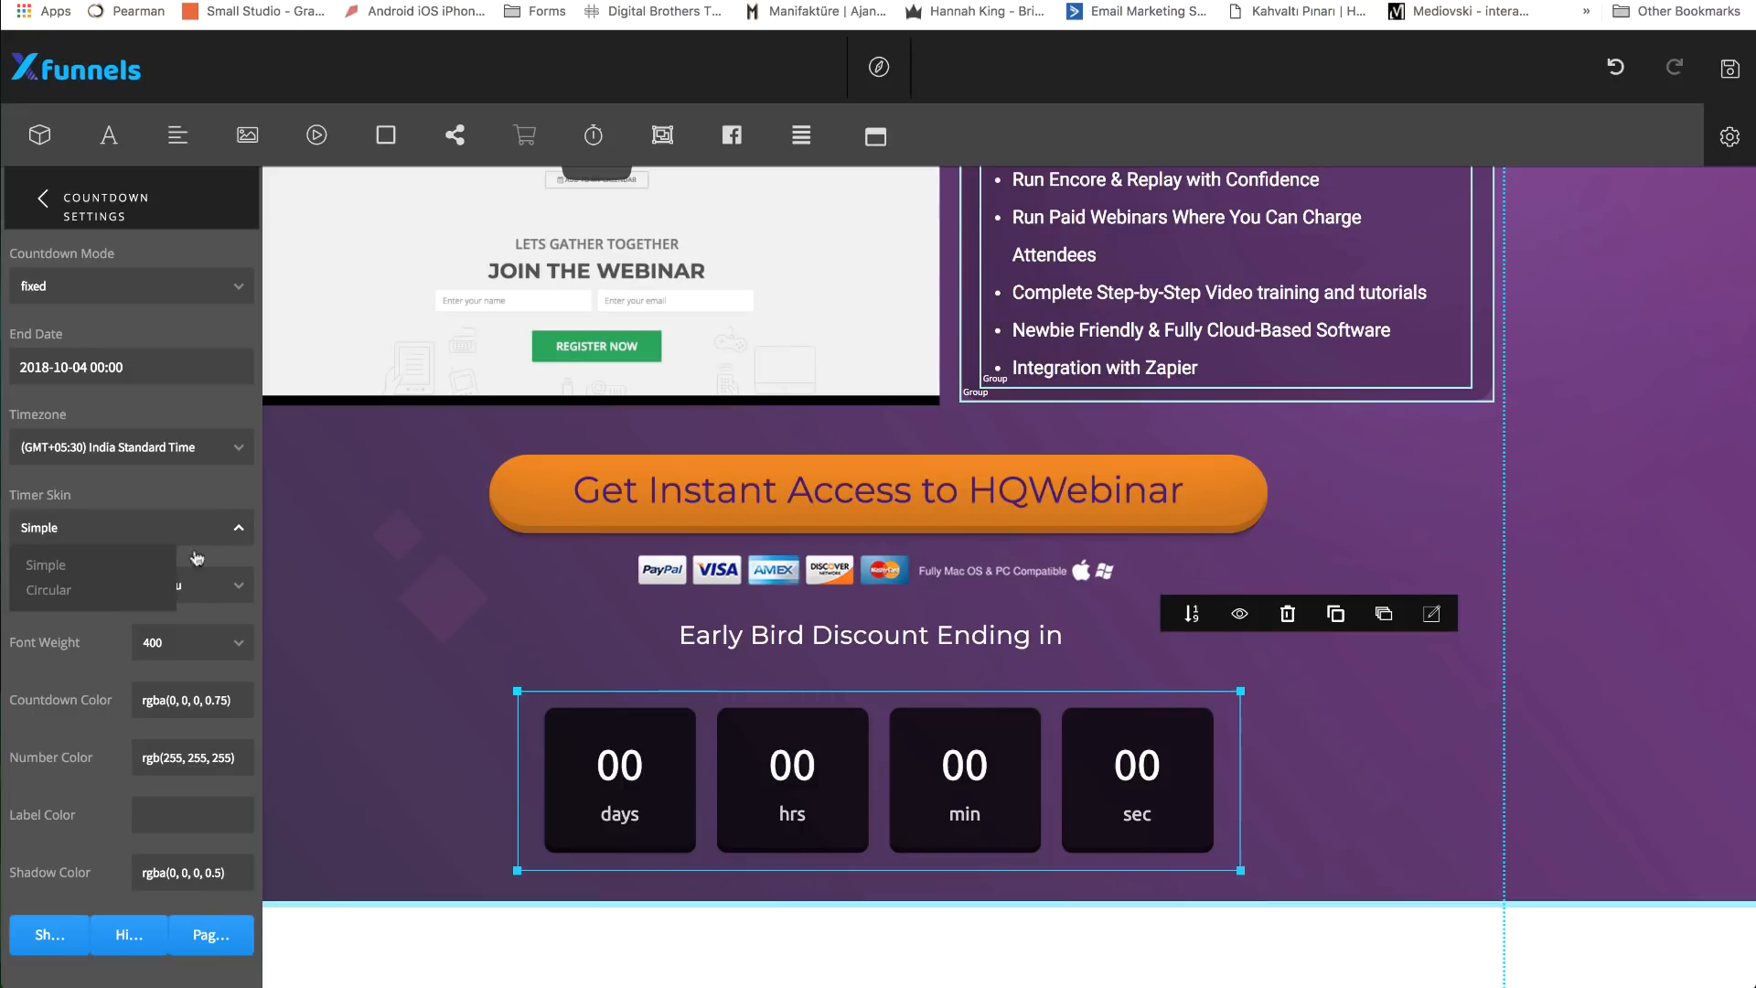
click(62, 589)
click(243, 535)
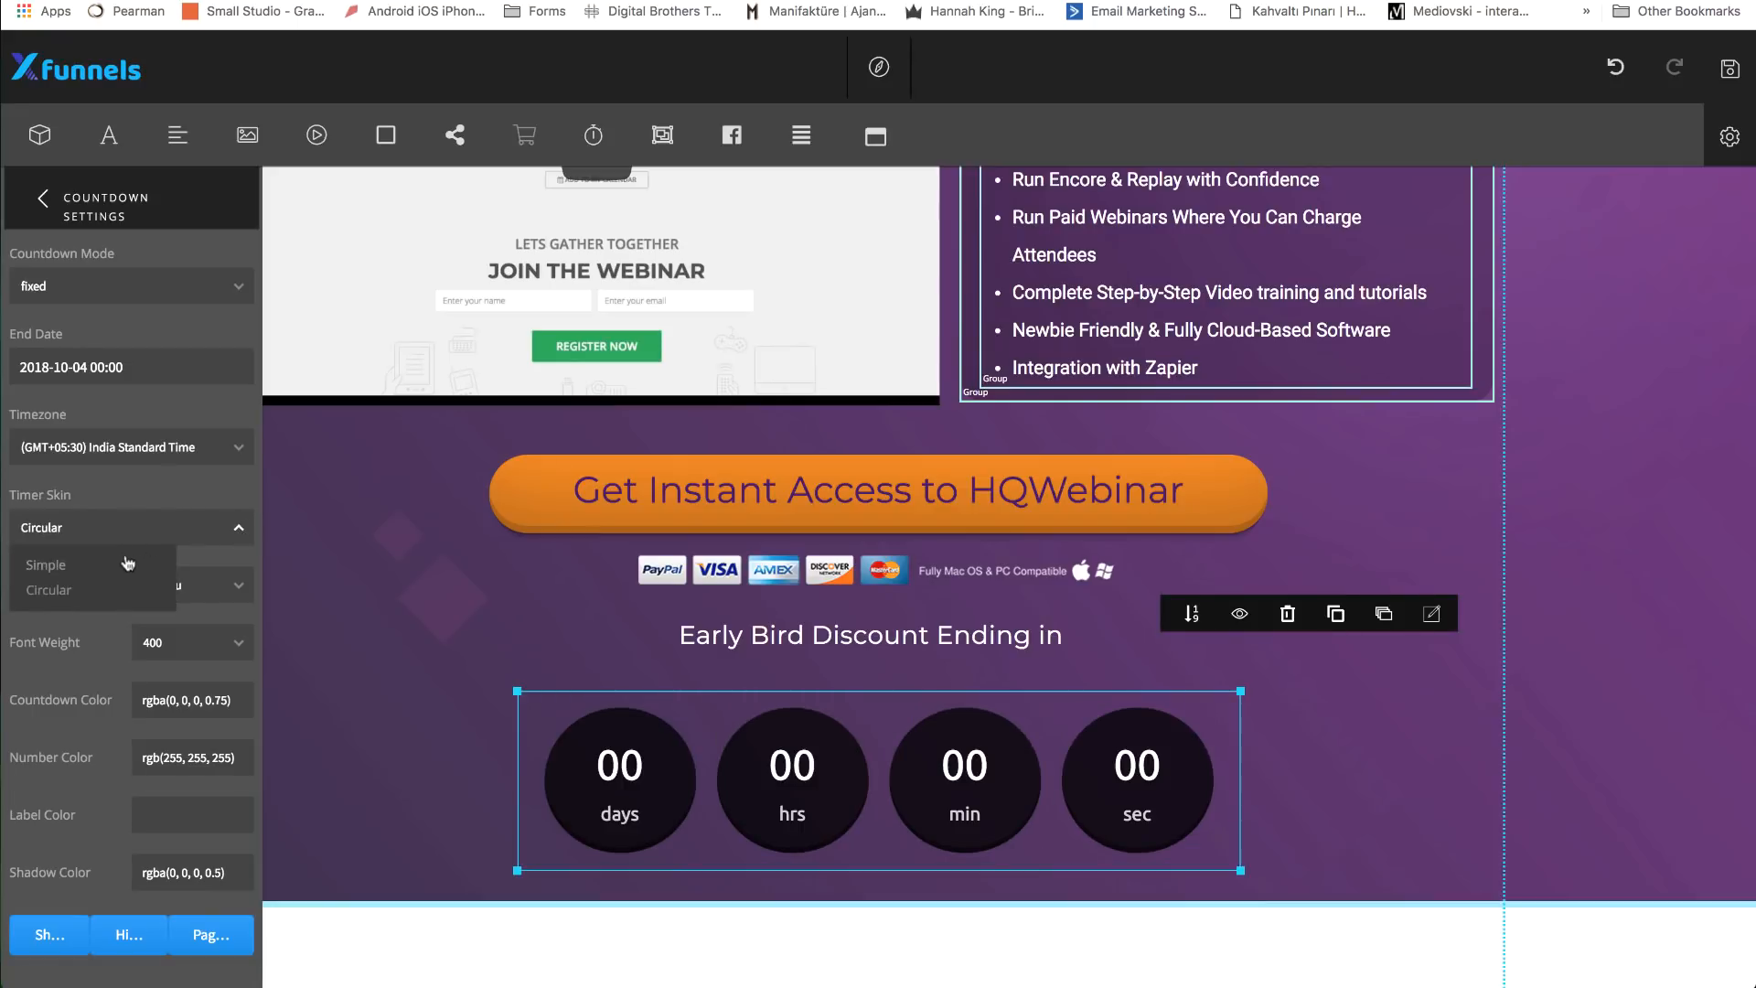
click(58, 565)
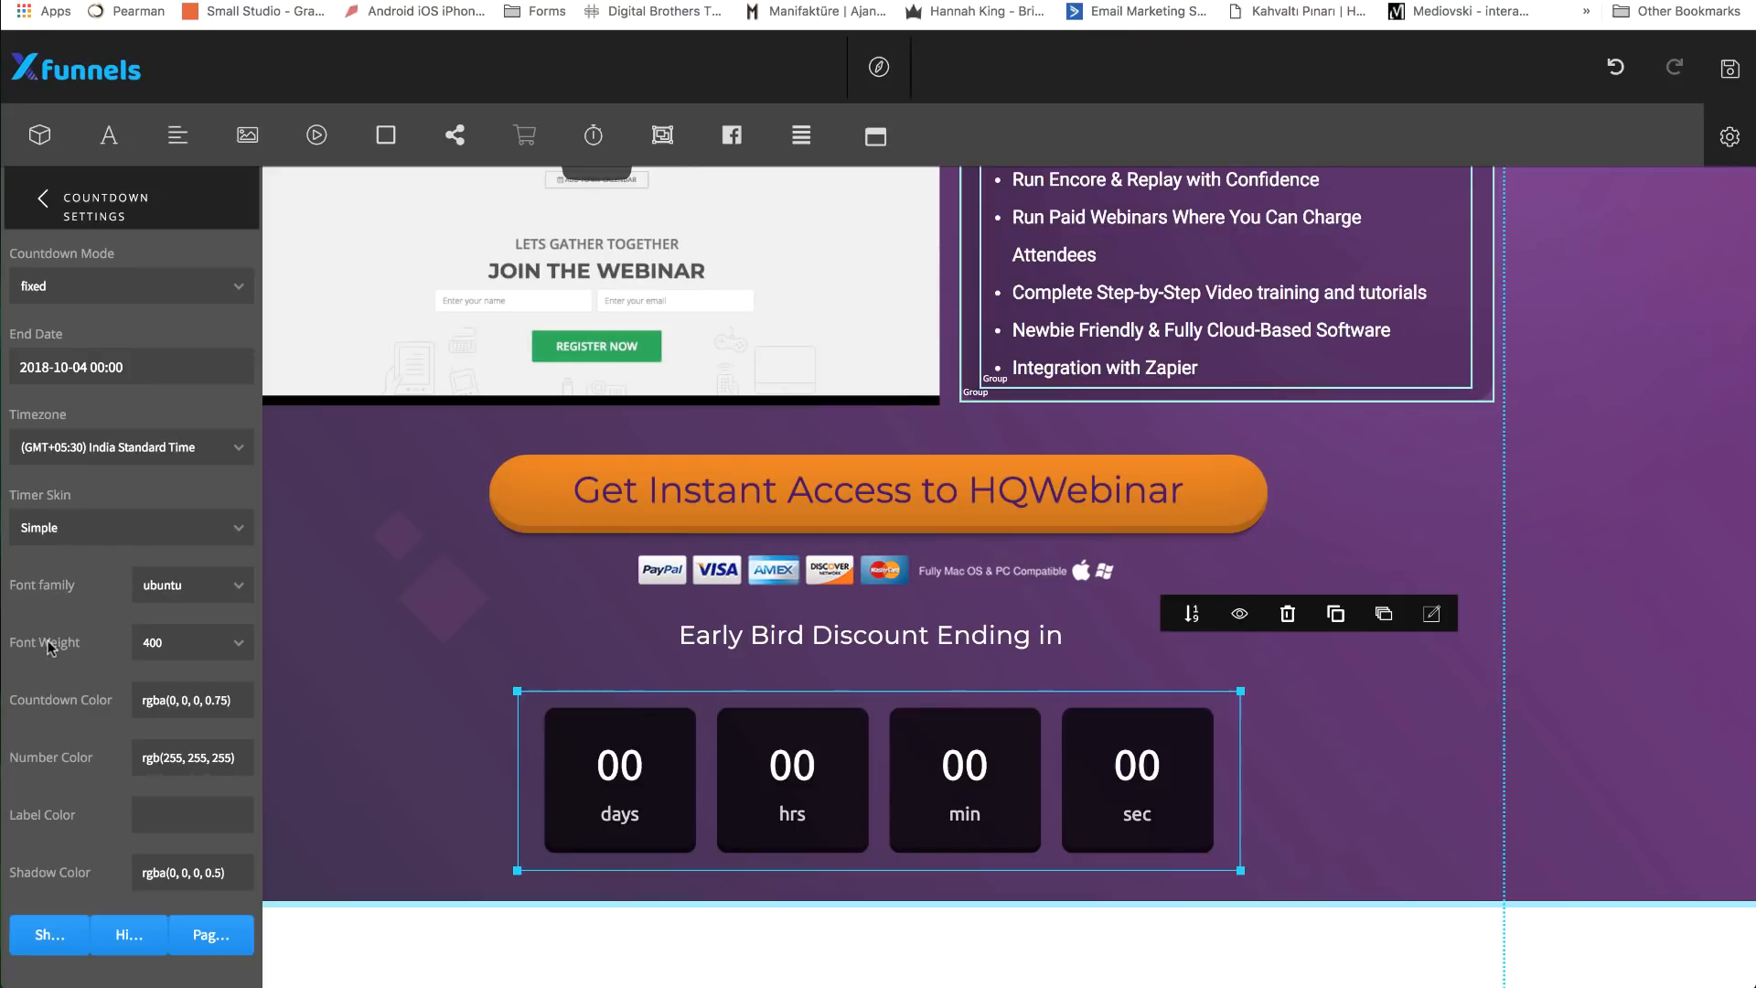
scroll(55, 651, down, 3)
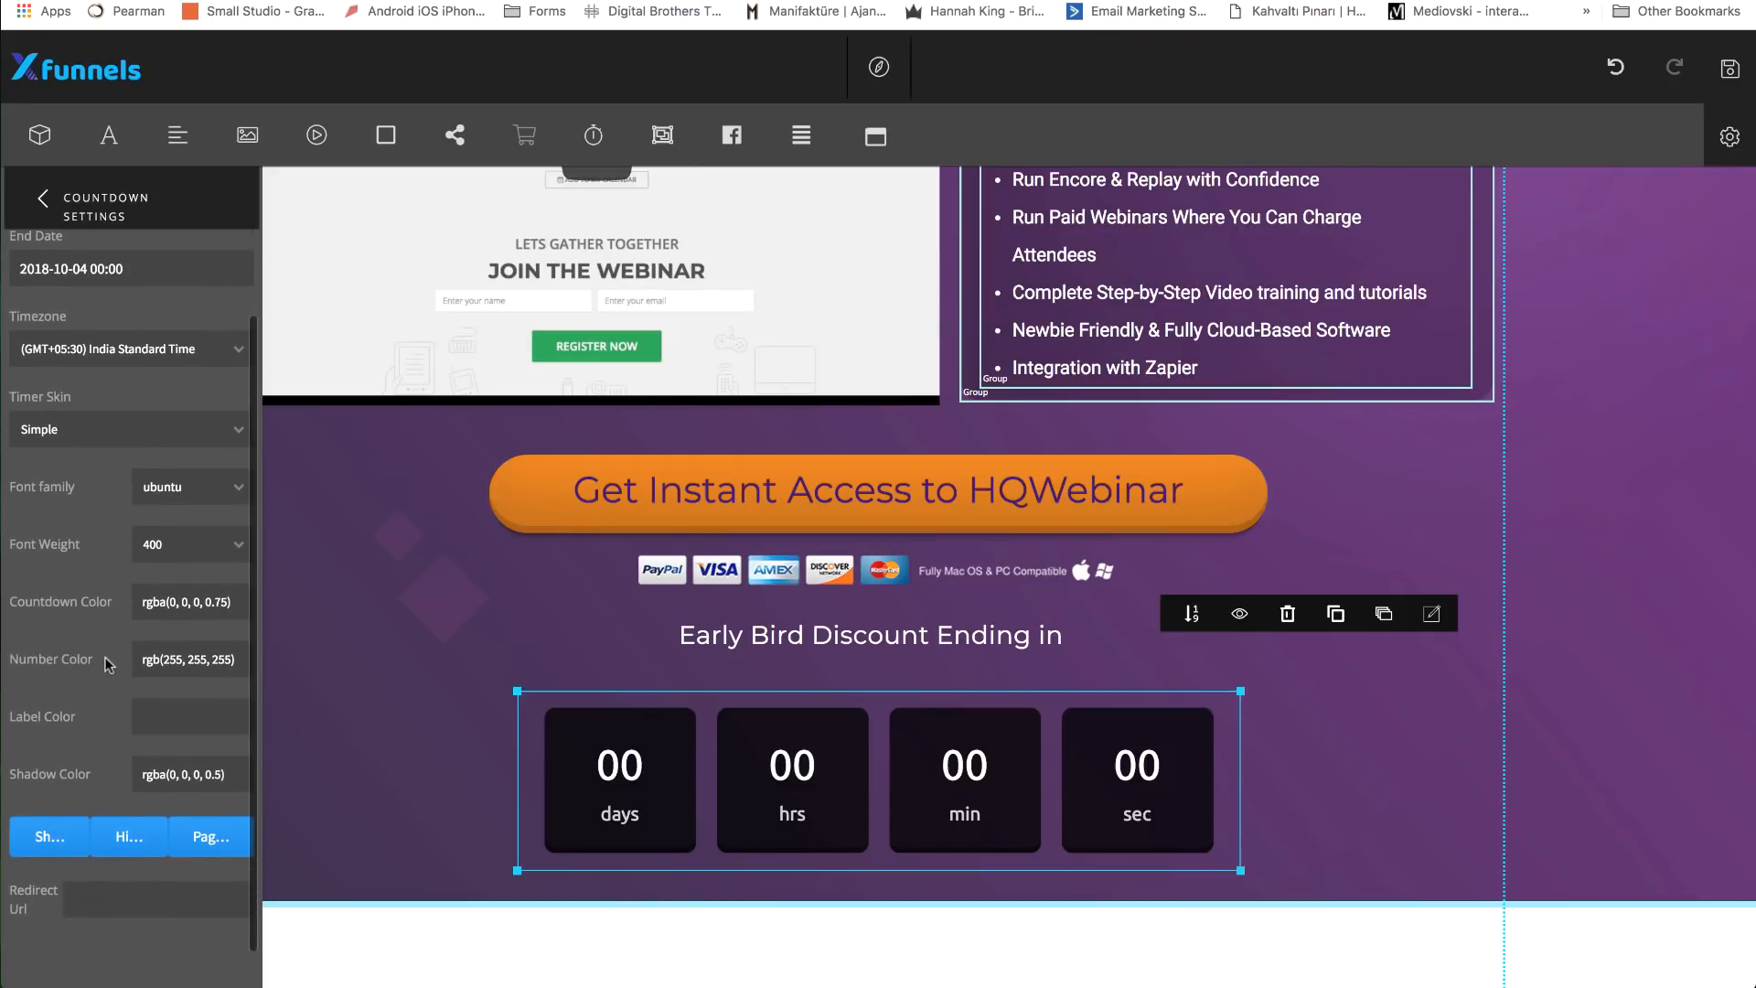
- Make the countdown timer's background and shadow fully transparent by setting Countdown Color and Shadow Color to rgba(0, 0, 0, 0)
click(206, 600)
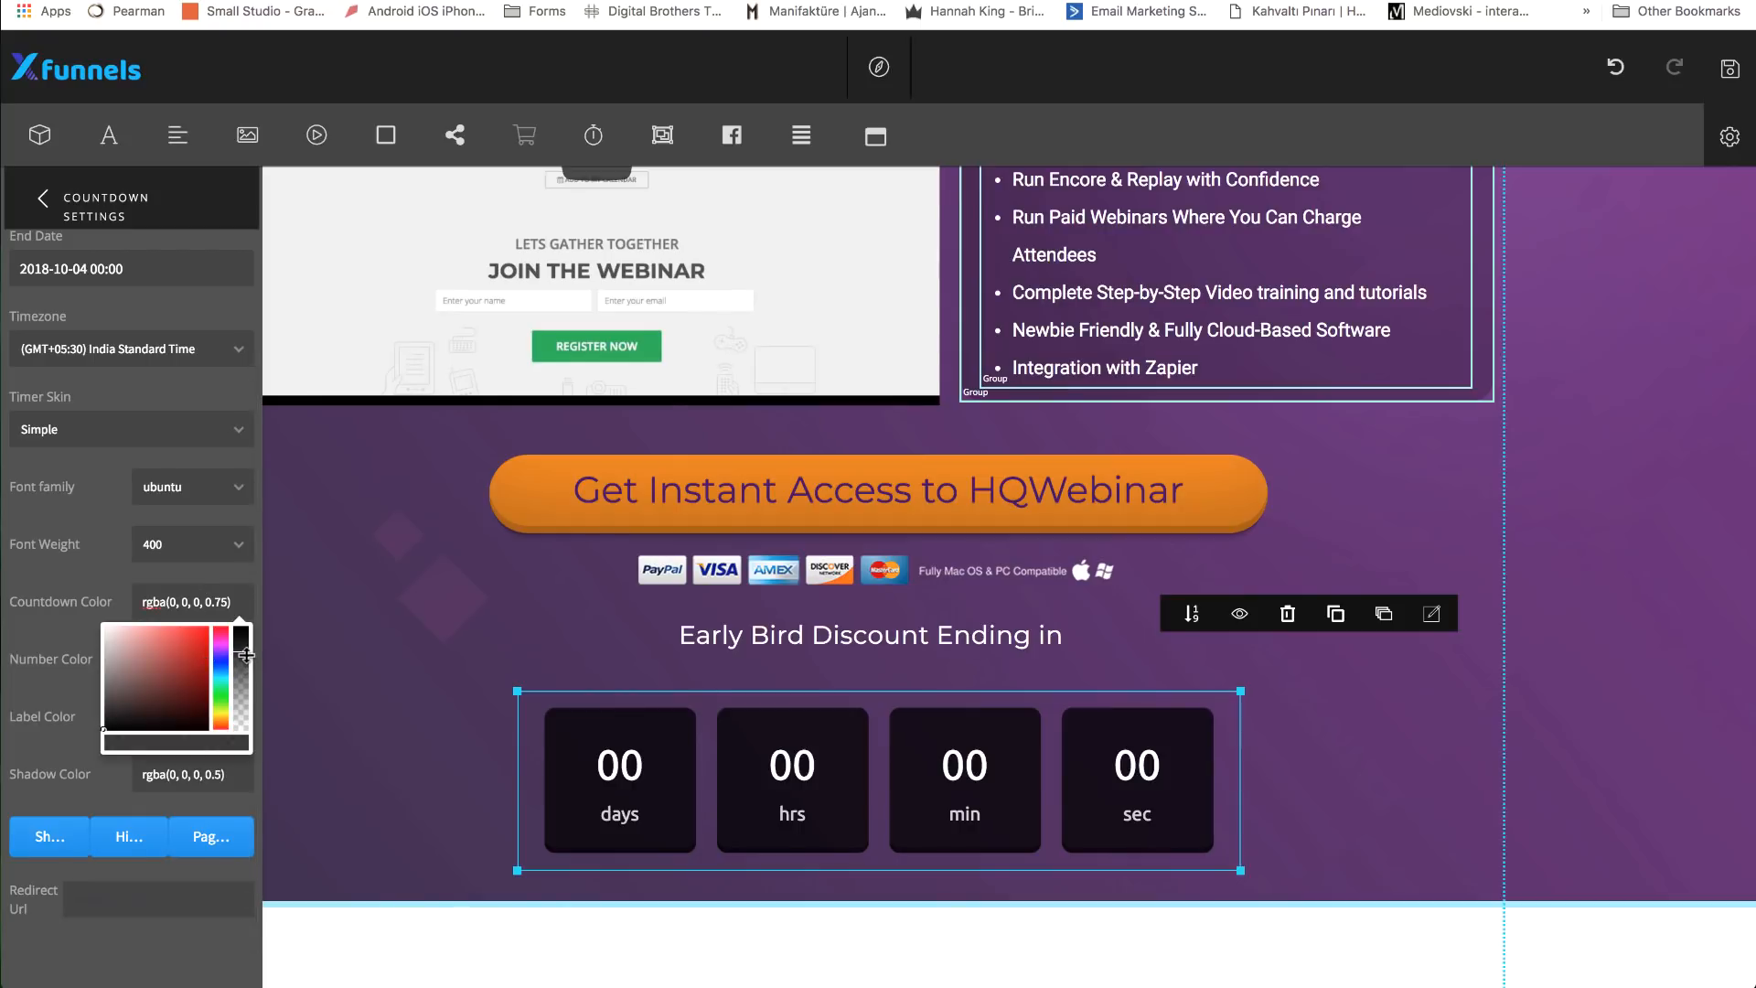
drag(245, 654, 249, 729)
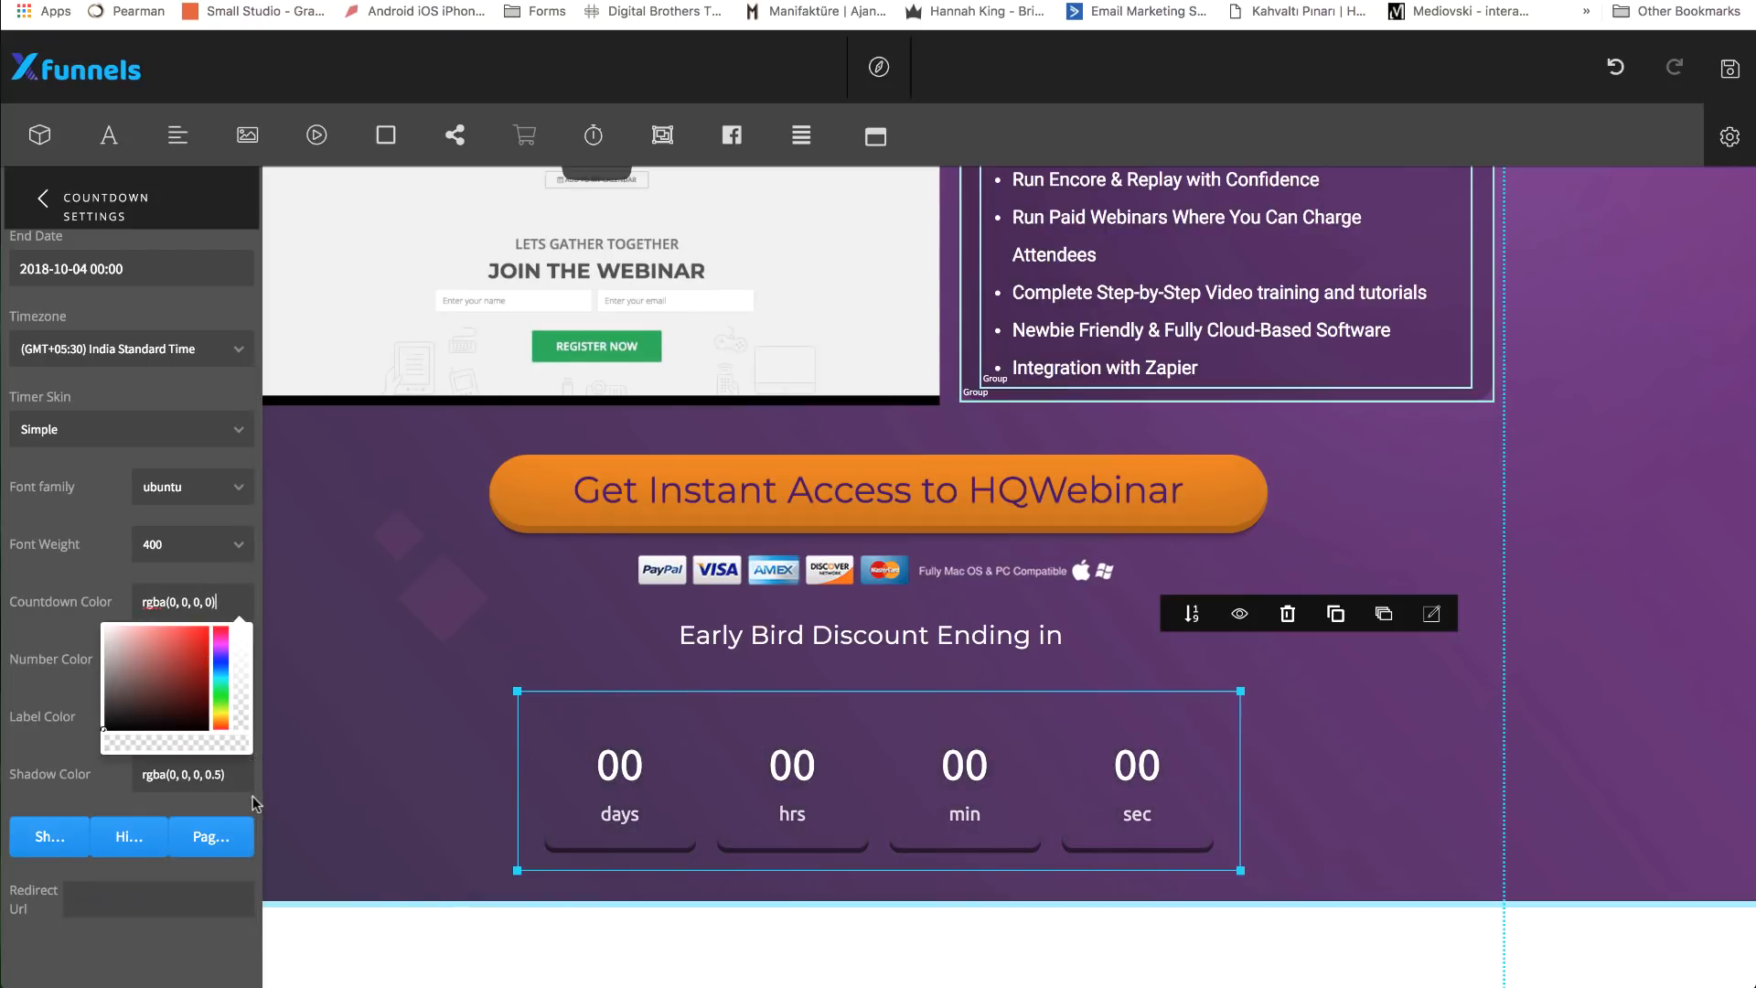
click(81, 582)
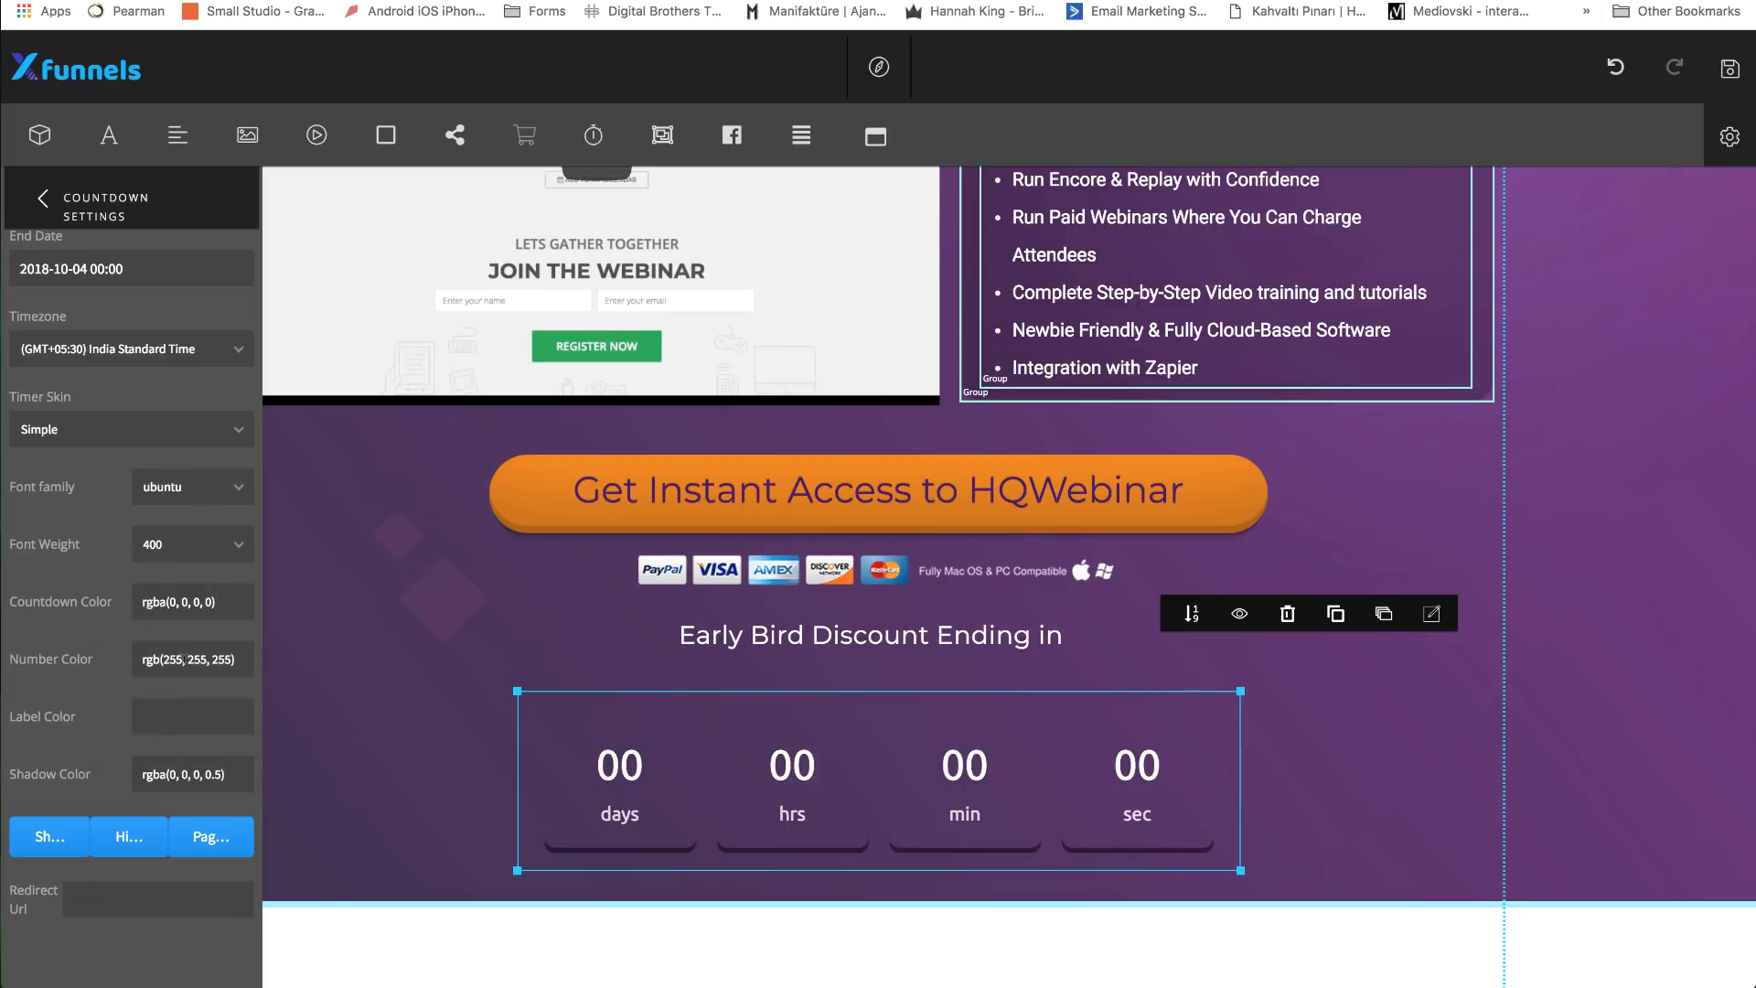
click(199, 774)
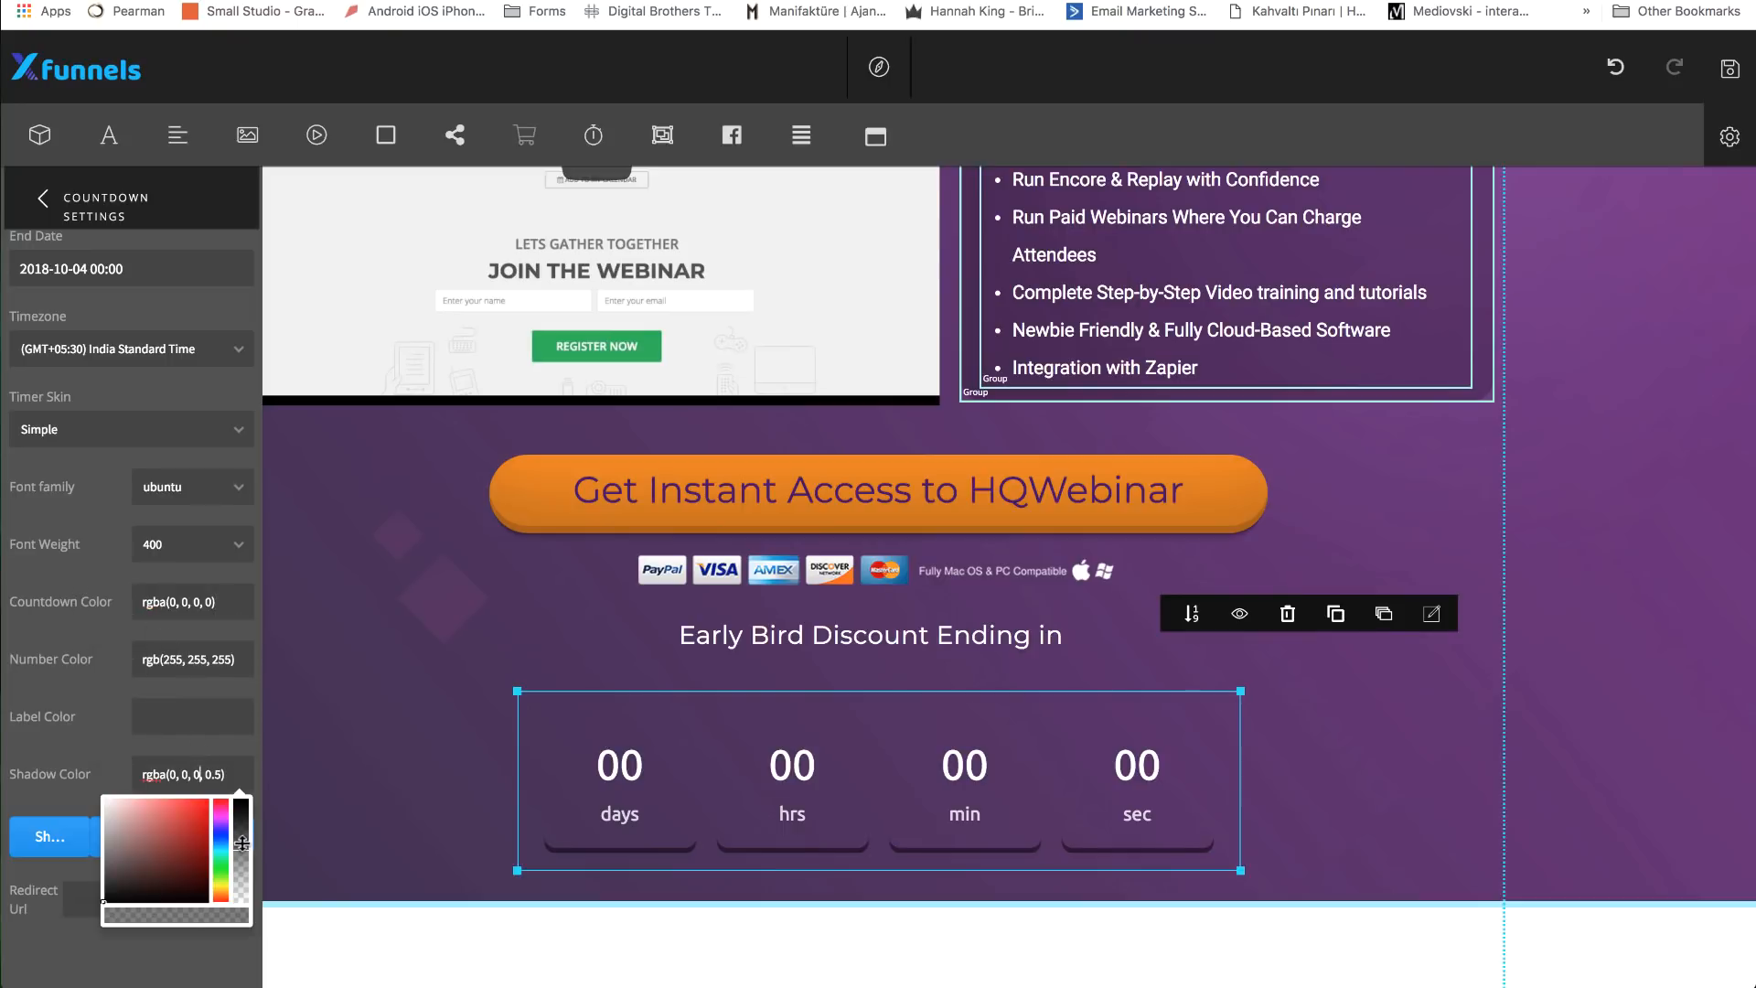
drag(242, 843, 238, 961)
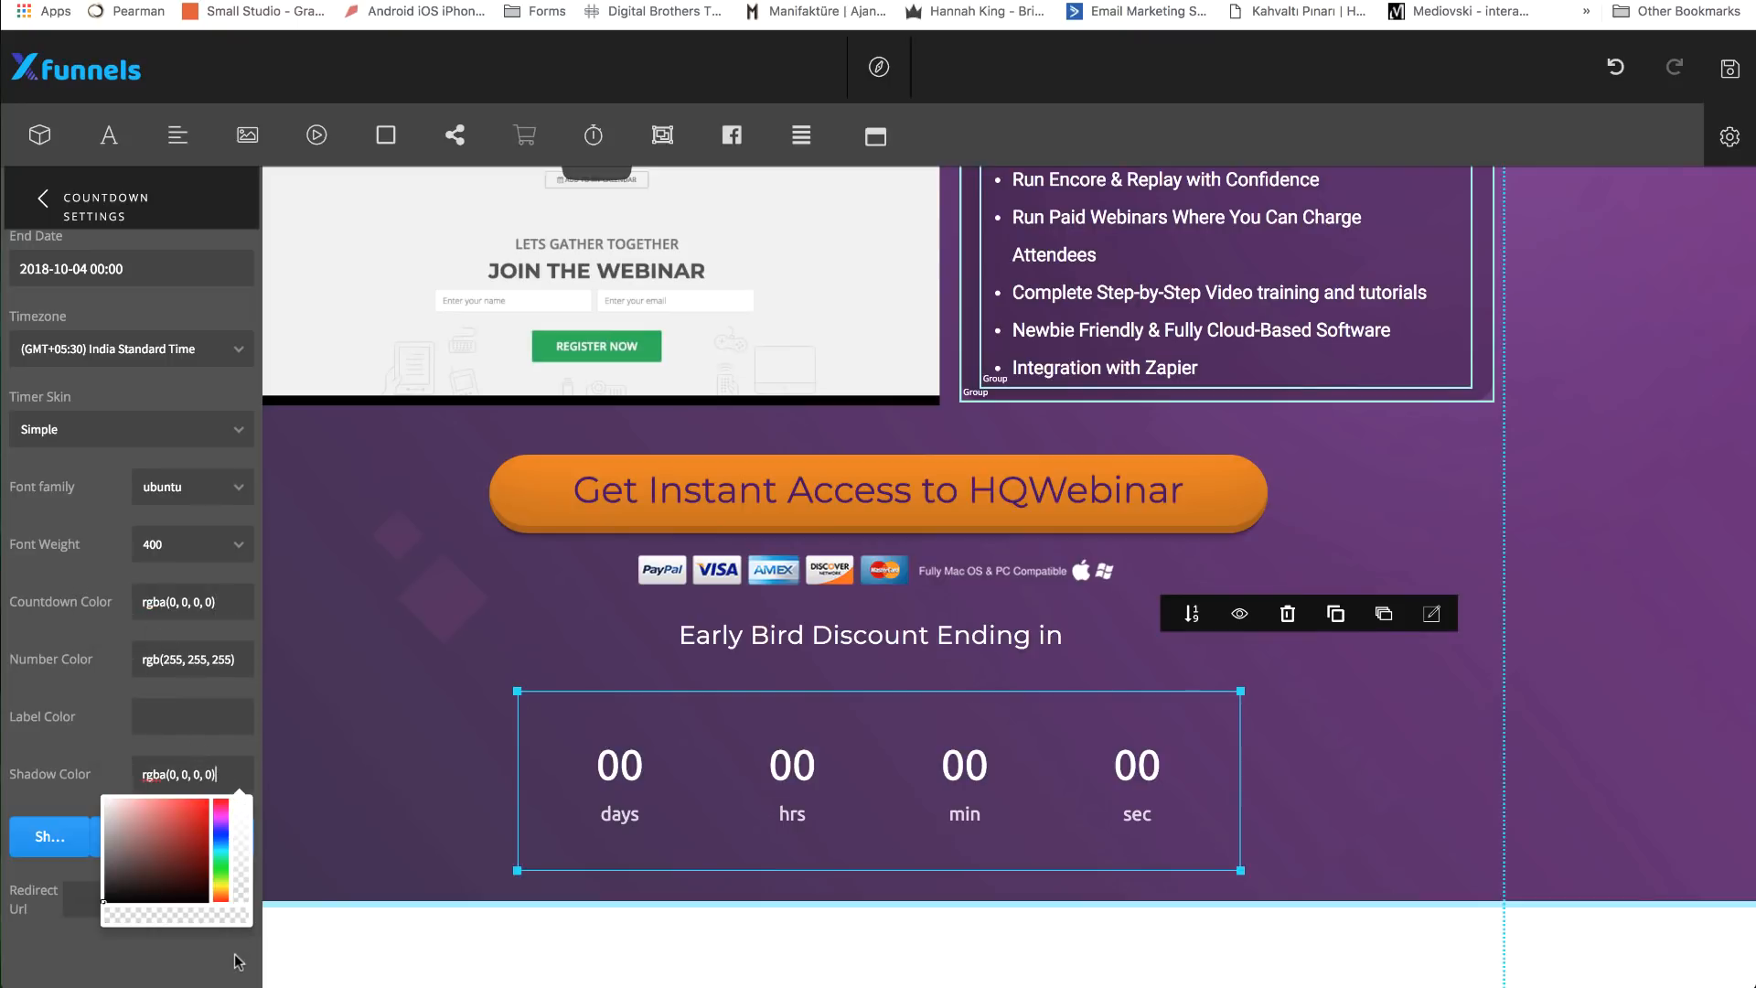
click(69, 646)
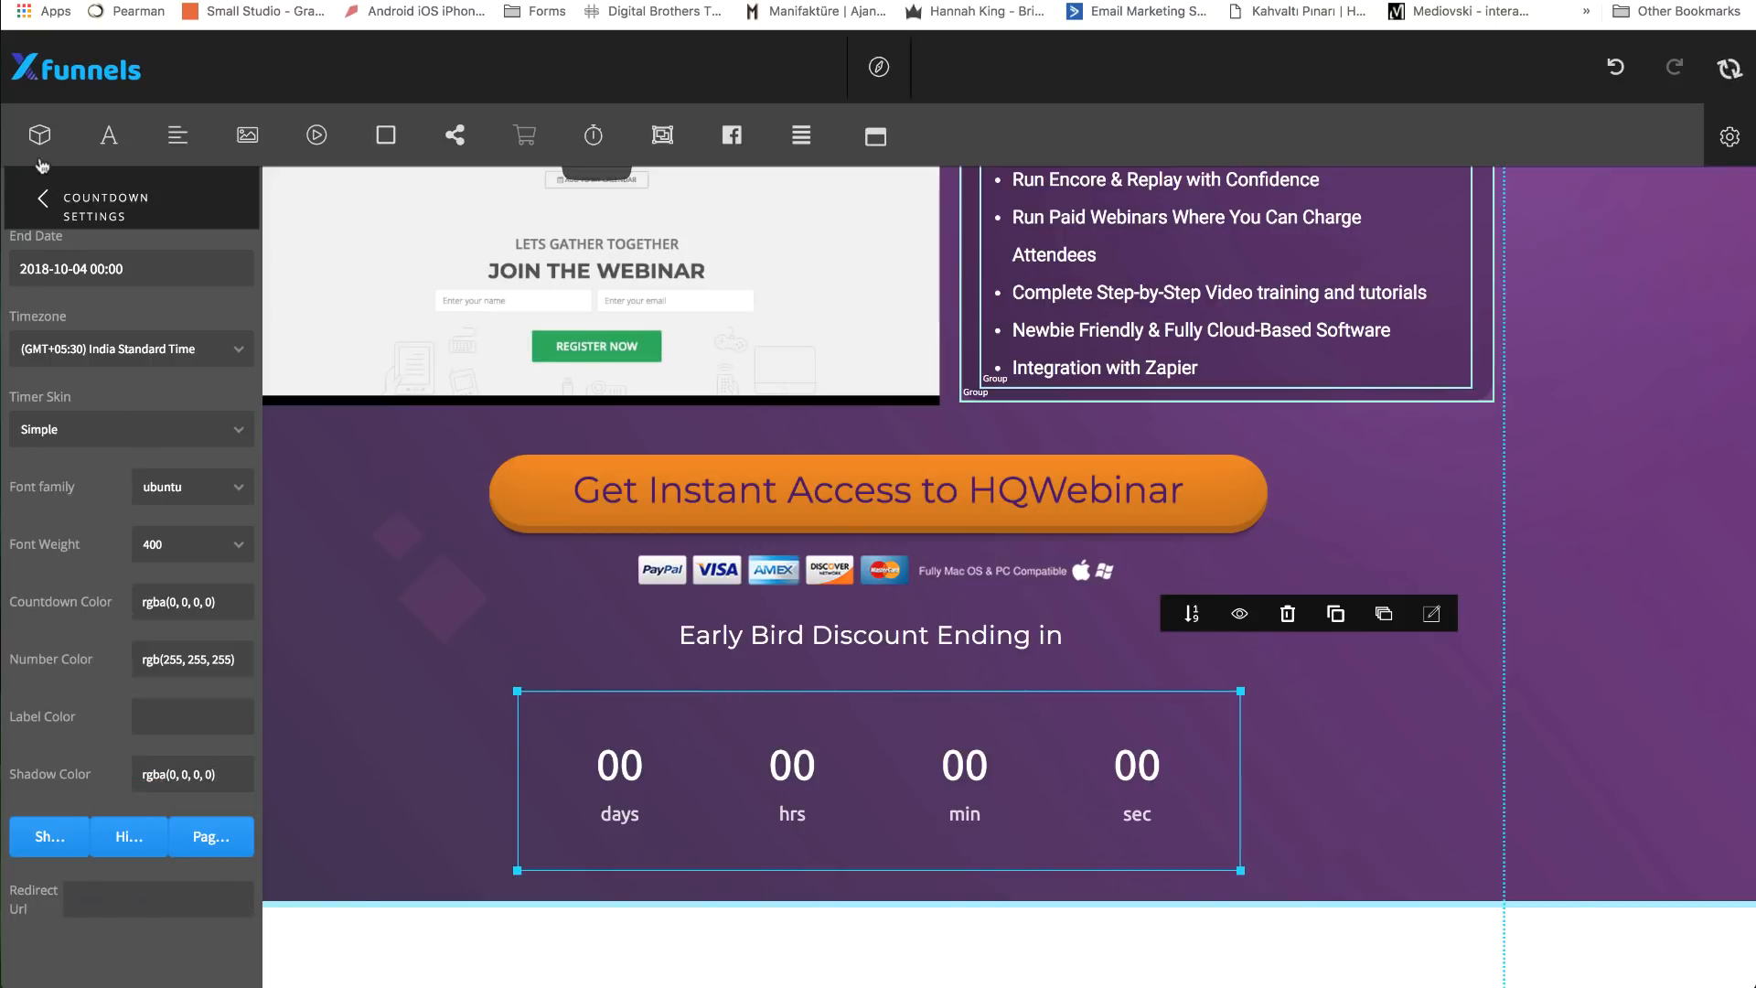
click(55, 201)
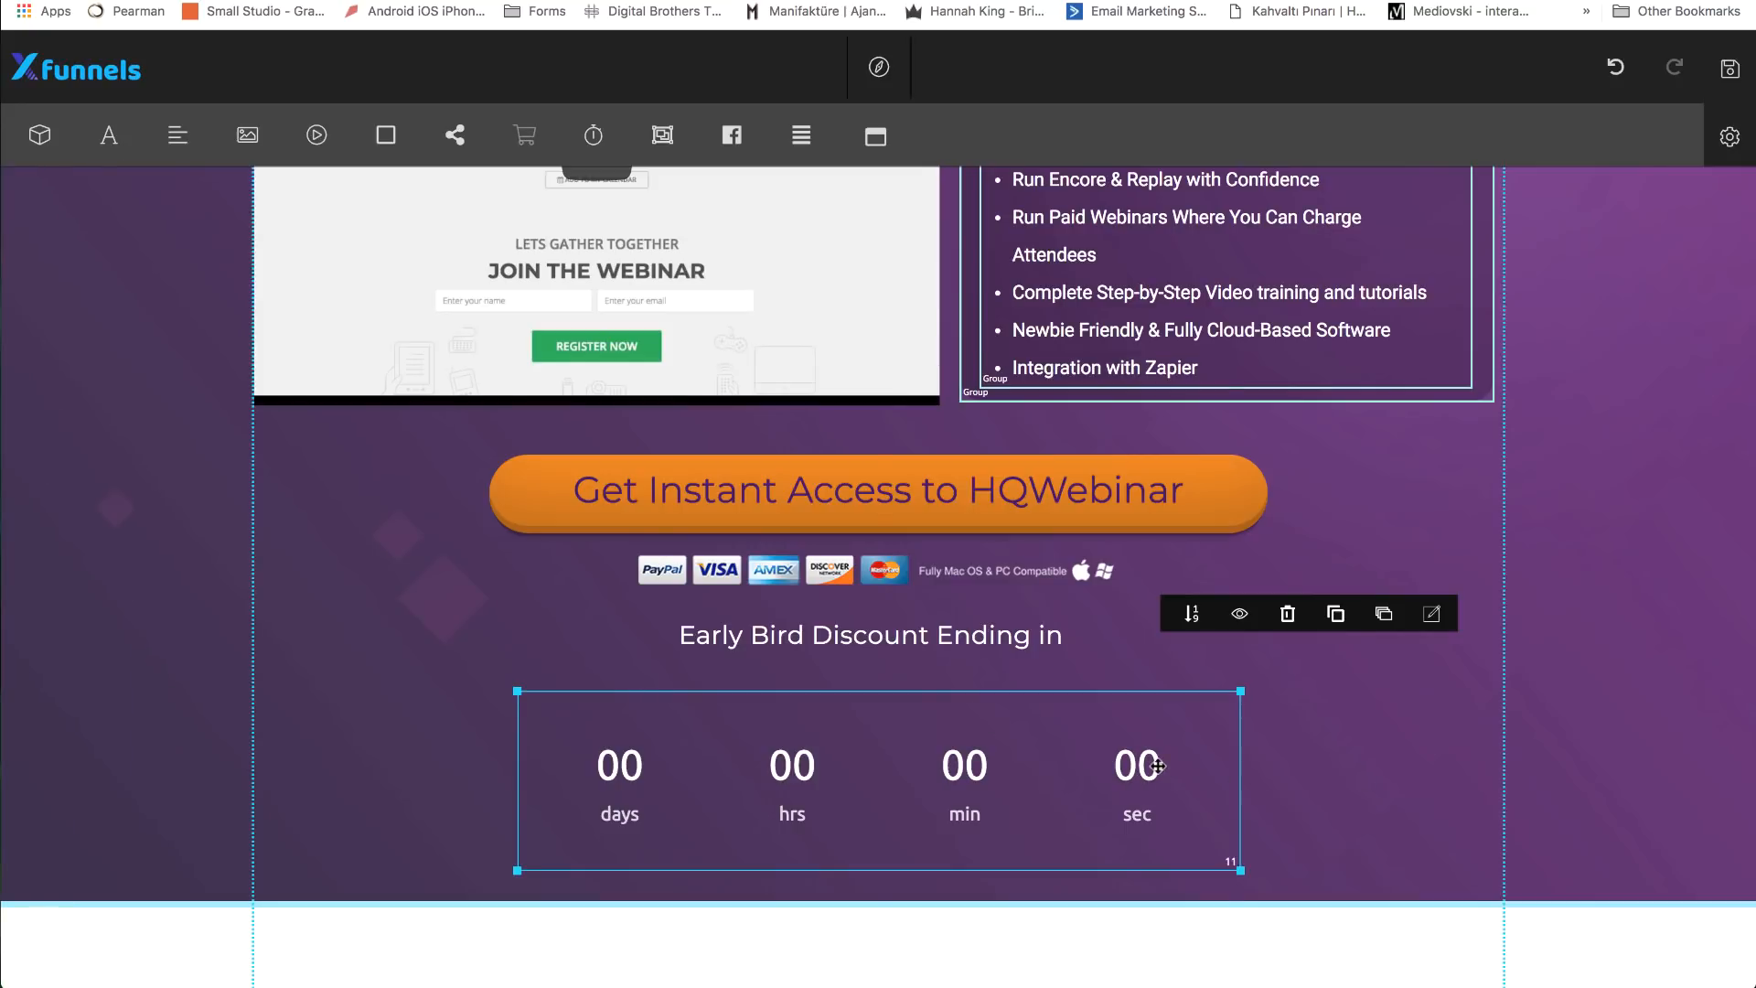
- Move the countdown timer slightly closer to the early bird heading and set its font family to Montserrat
drag(1158, 765, 1152, 755)
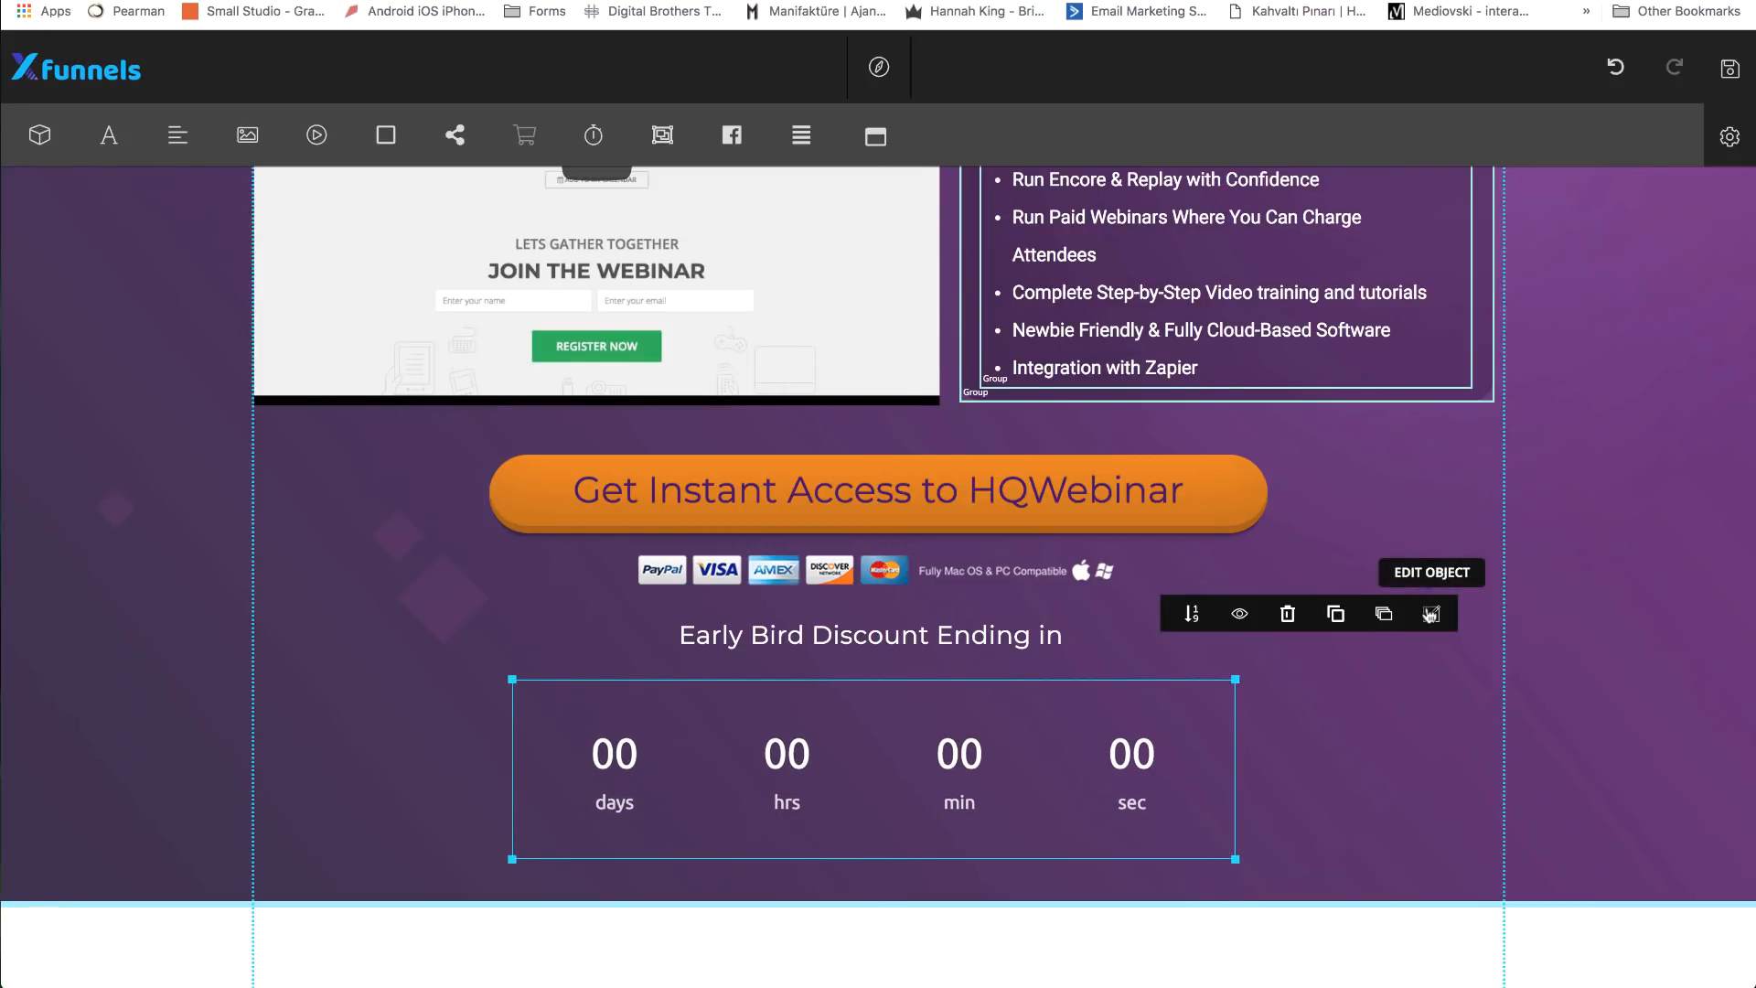
click(1431, 614)
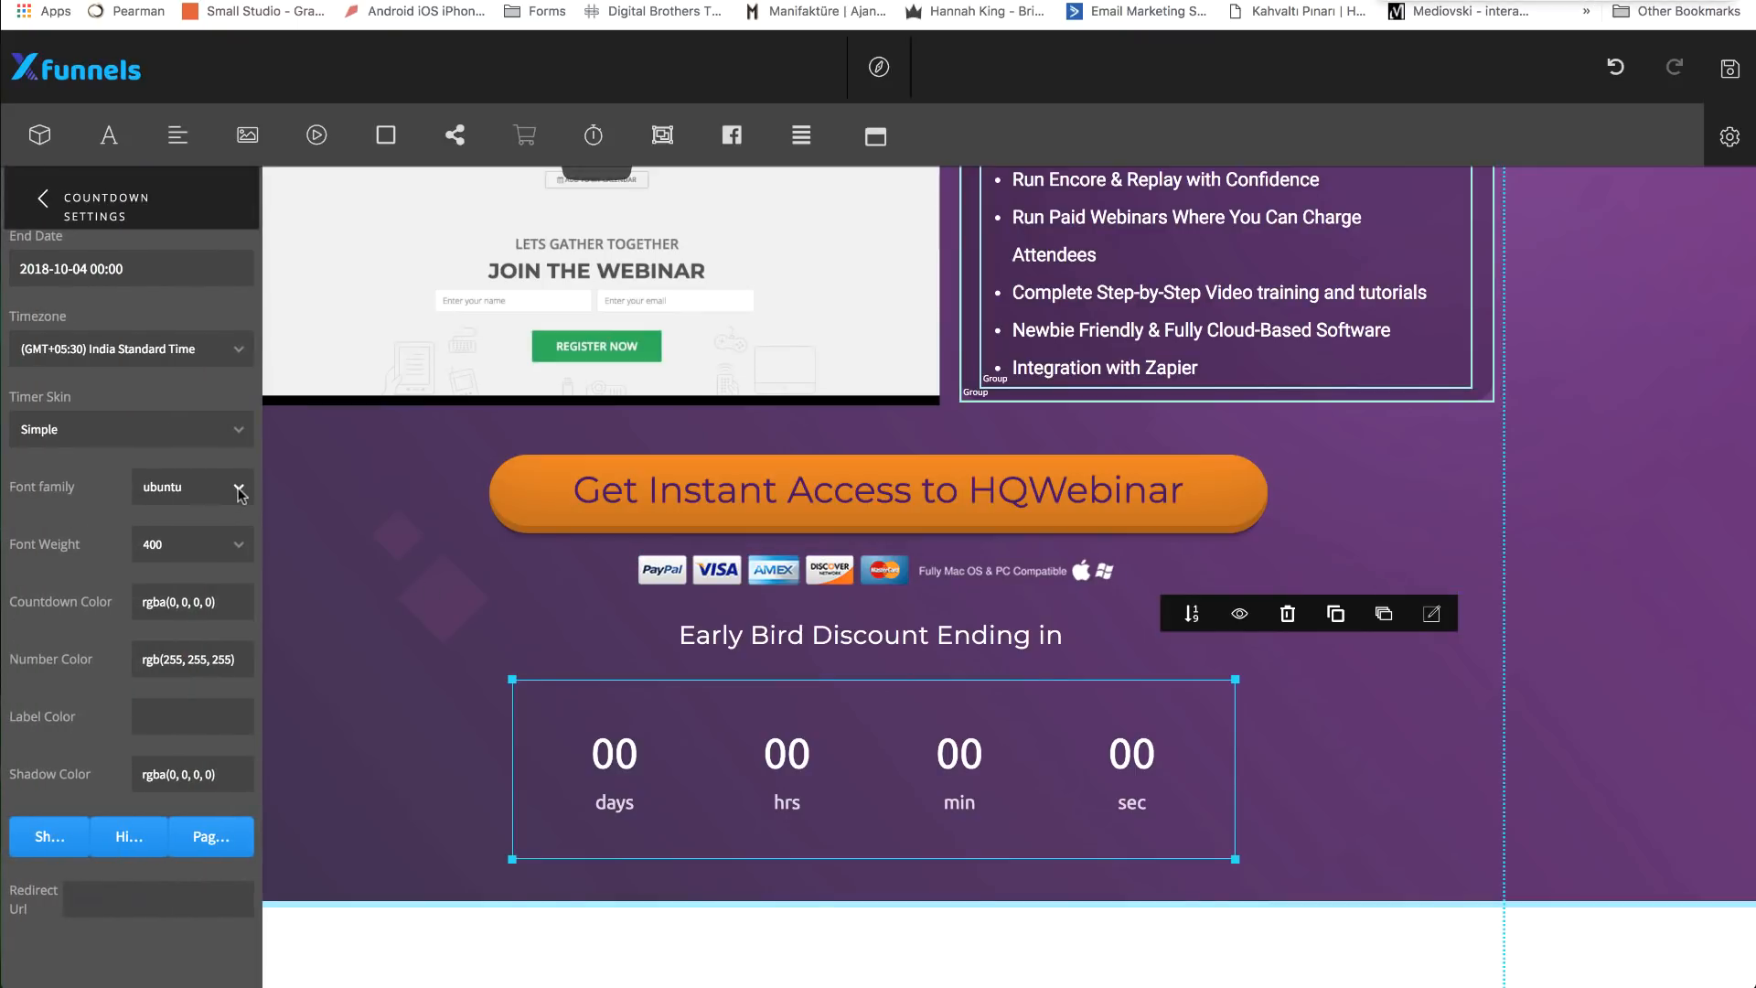
click(240, 494)
scroll(130, 548, down, 10)
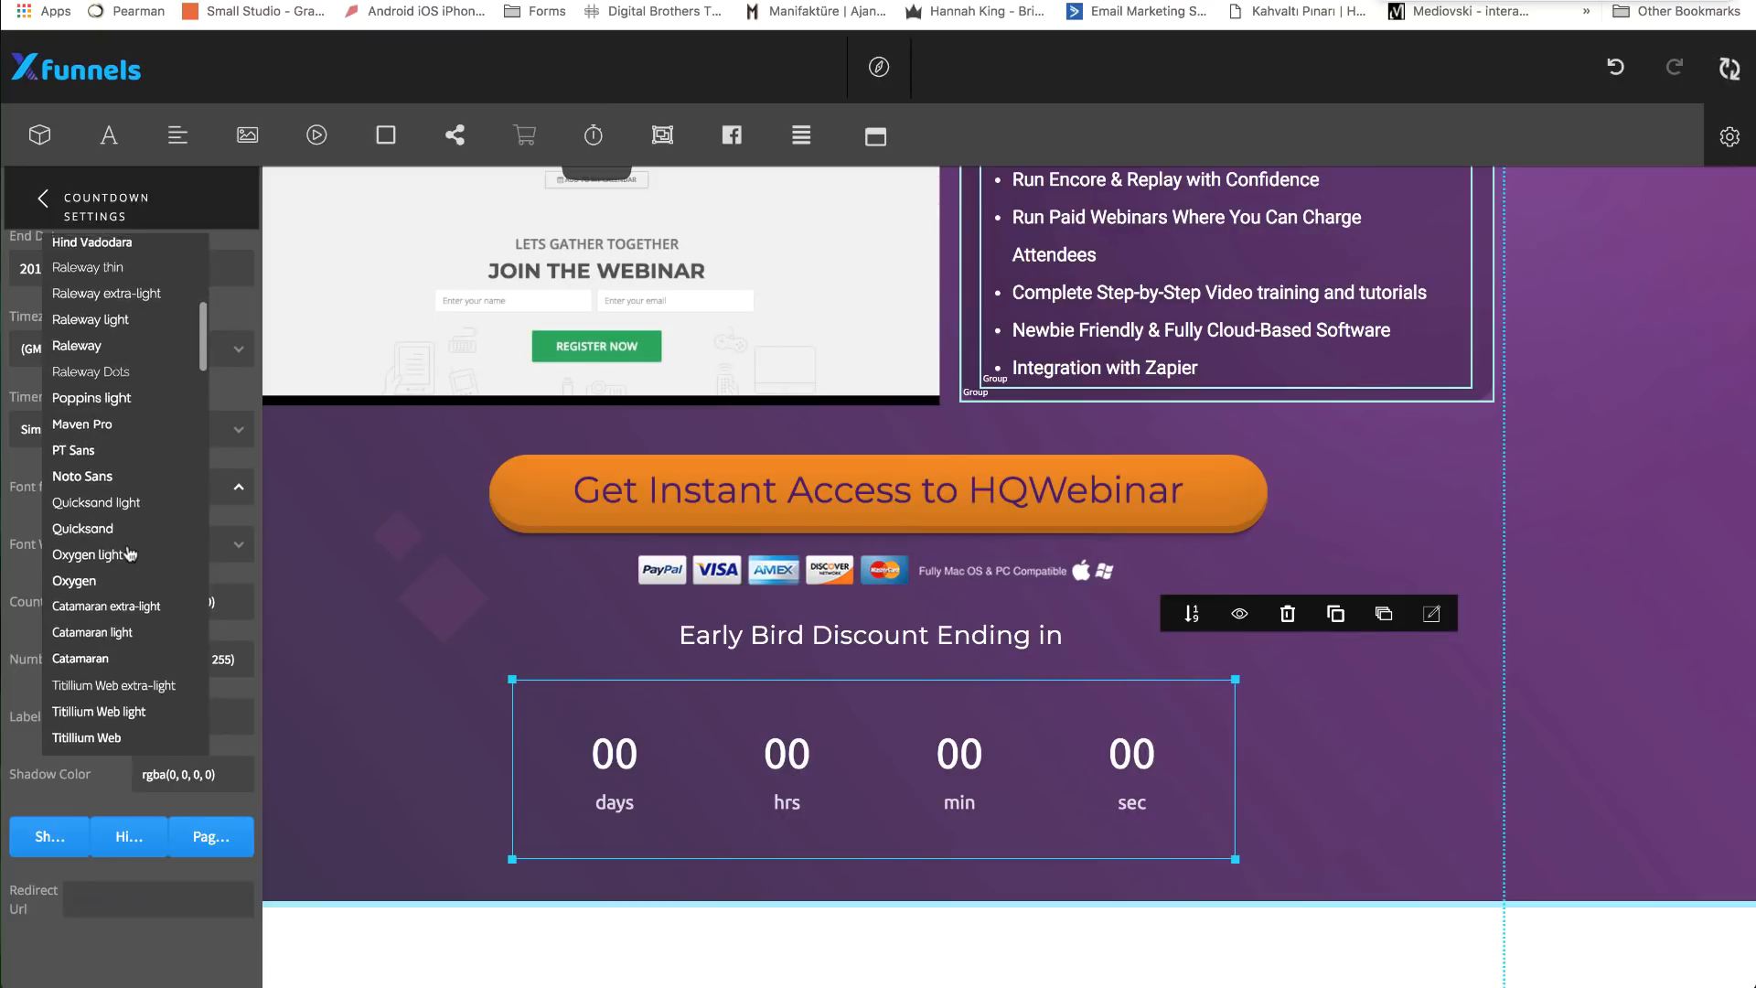
scroll(130, 553, down, 5)
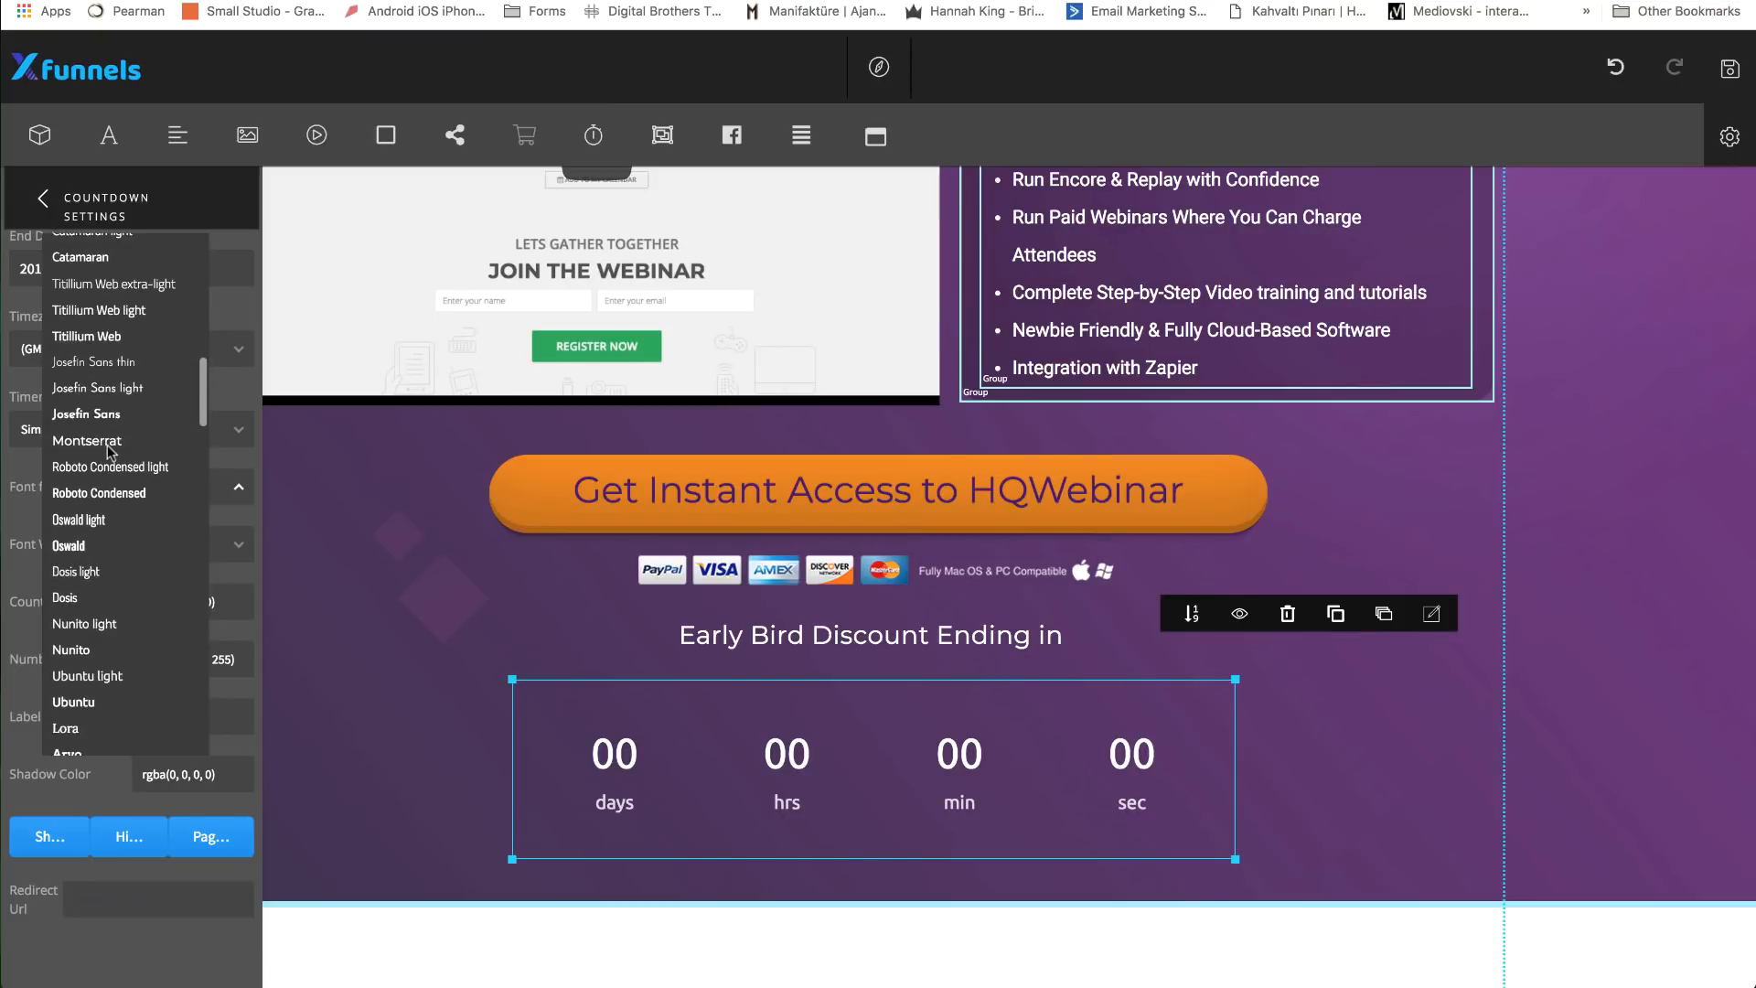
click(87, 441)
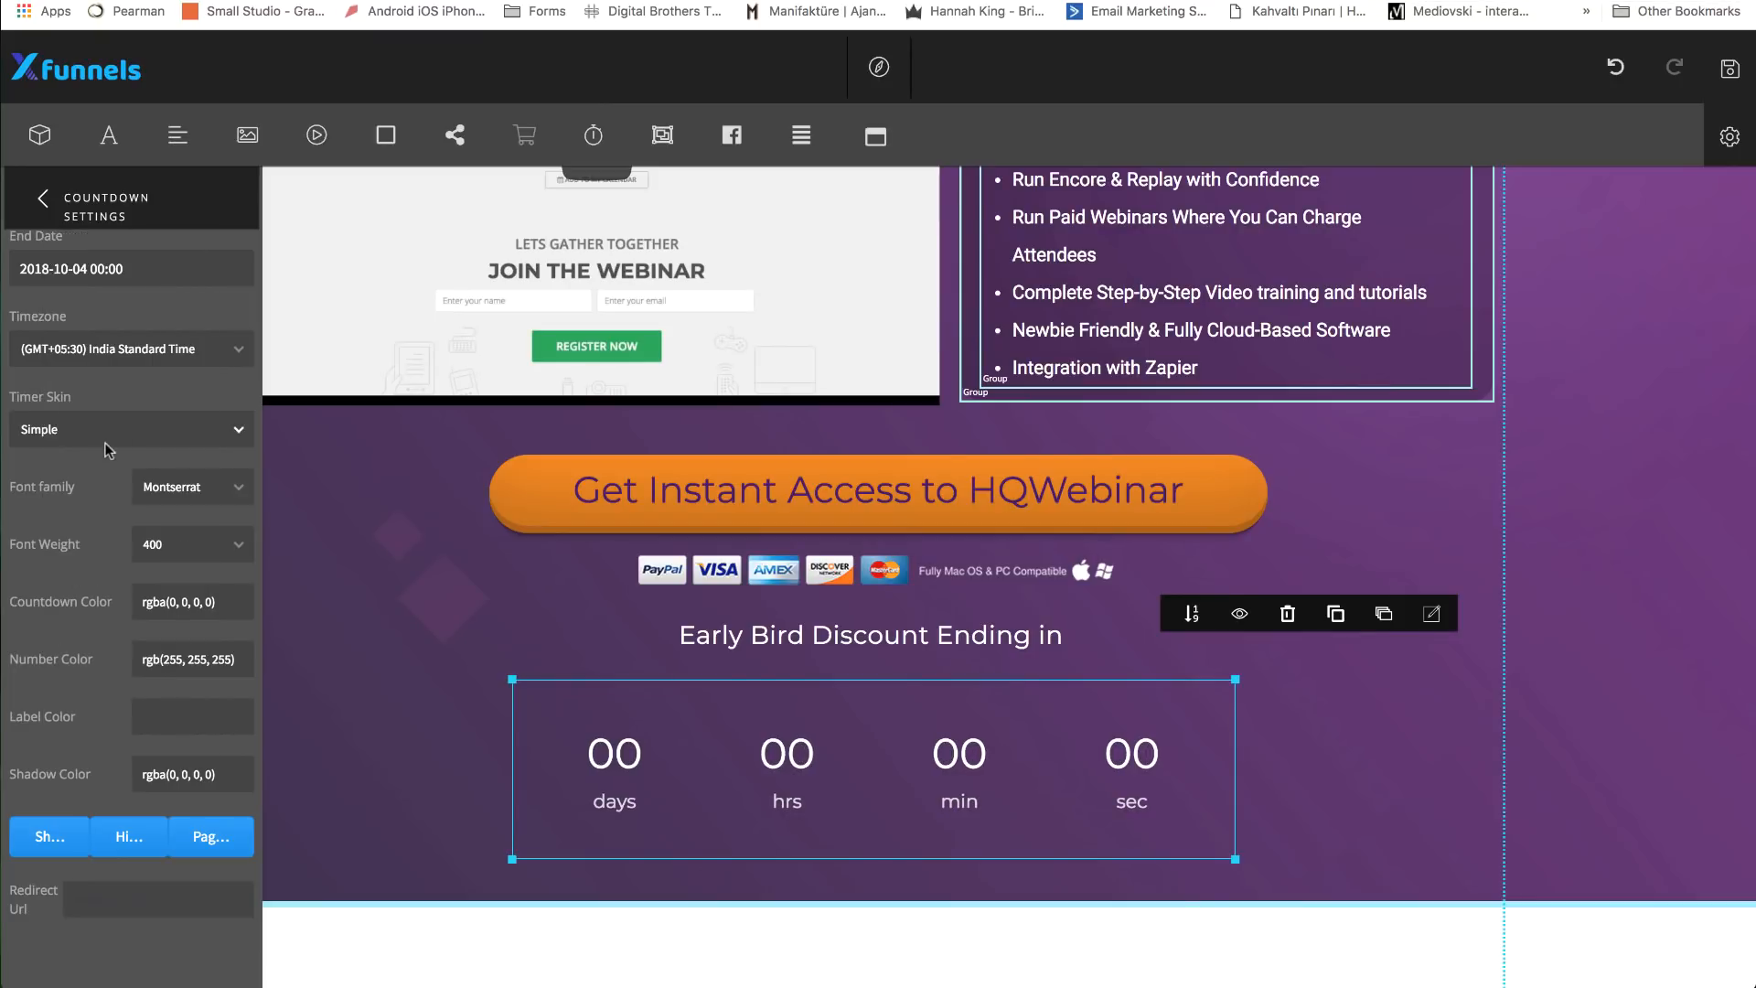
- Set the countdown timer's font weight to 700
click(227, 550)
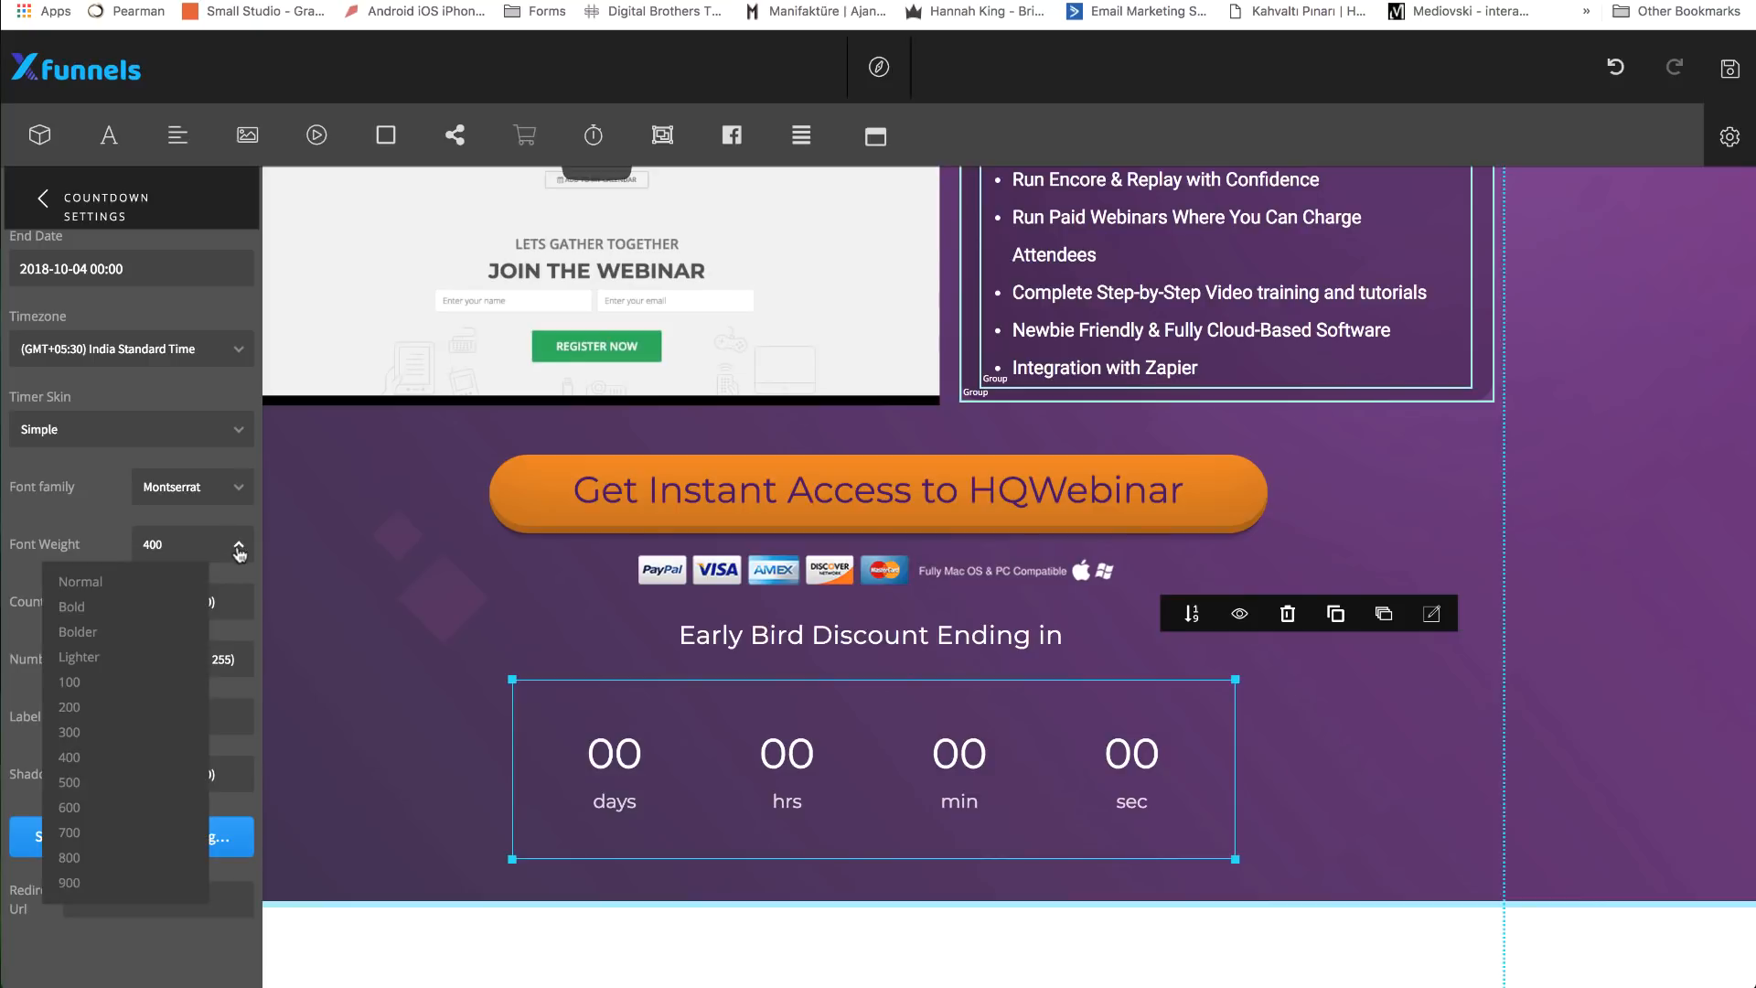
click(81, 835)
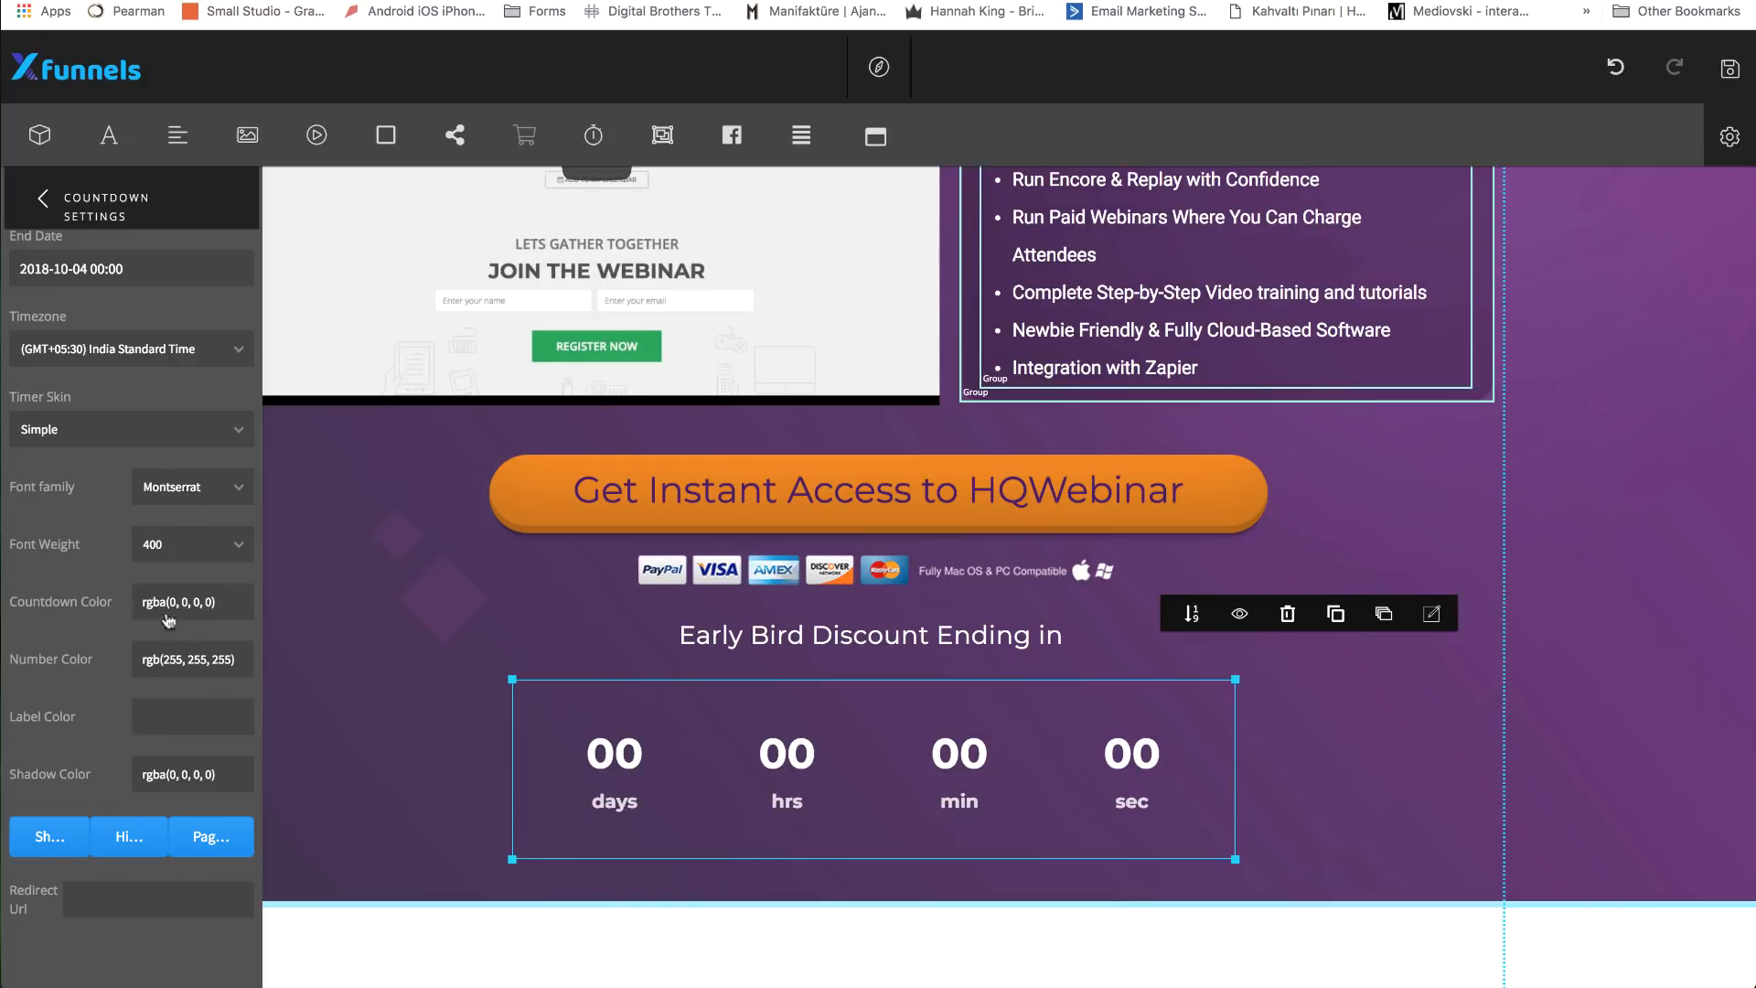
click(53, 209)
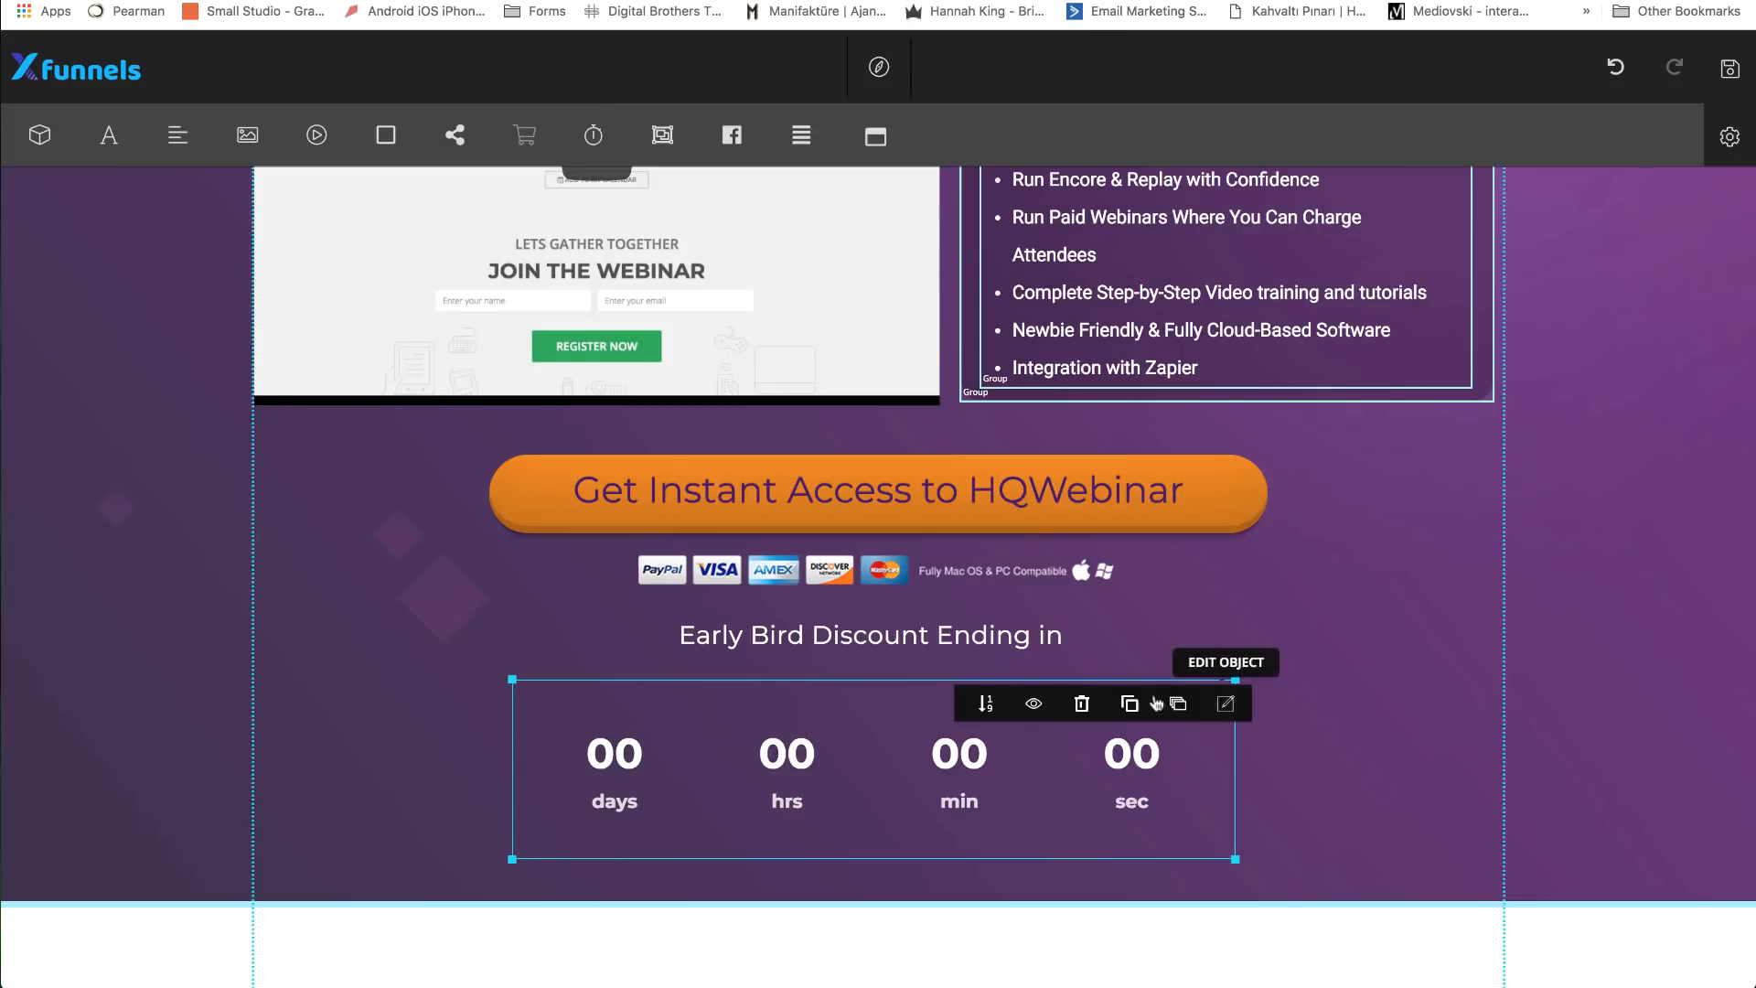
- Choose a lighter font weight than 700 for the countdown timer and center the timer horizontally on the page
click(1225, 703)
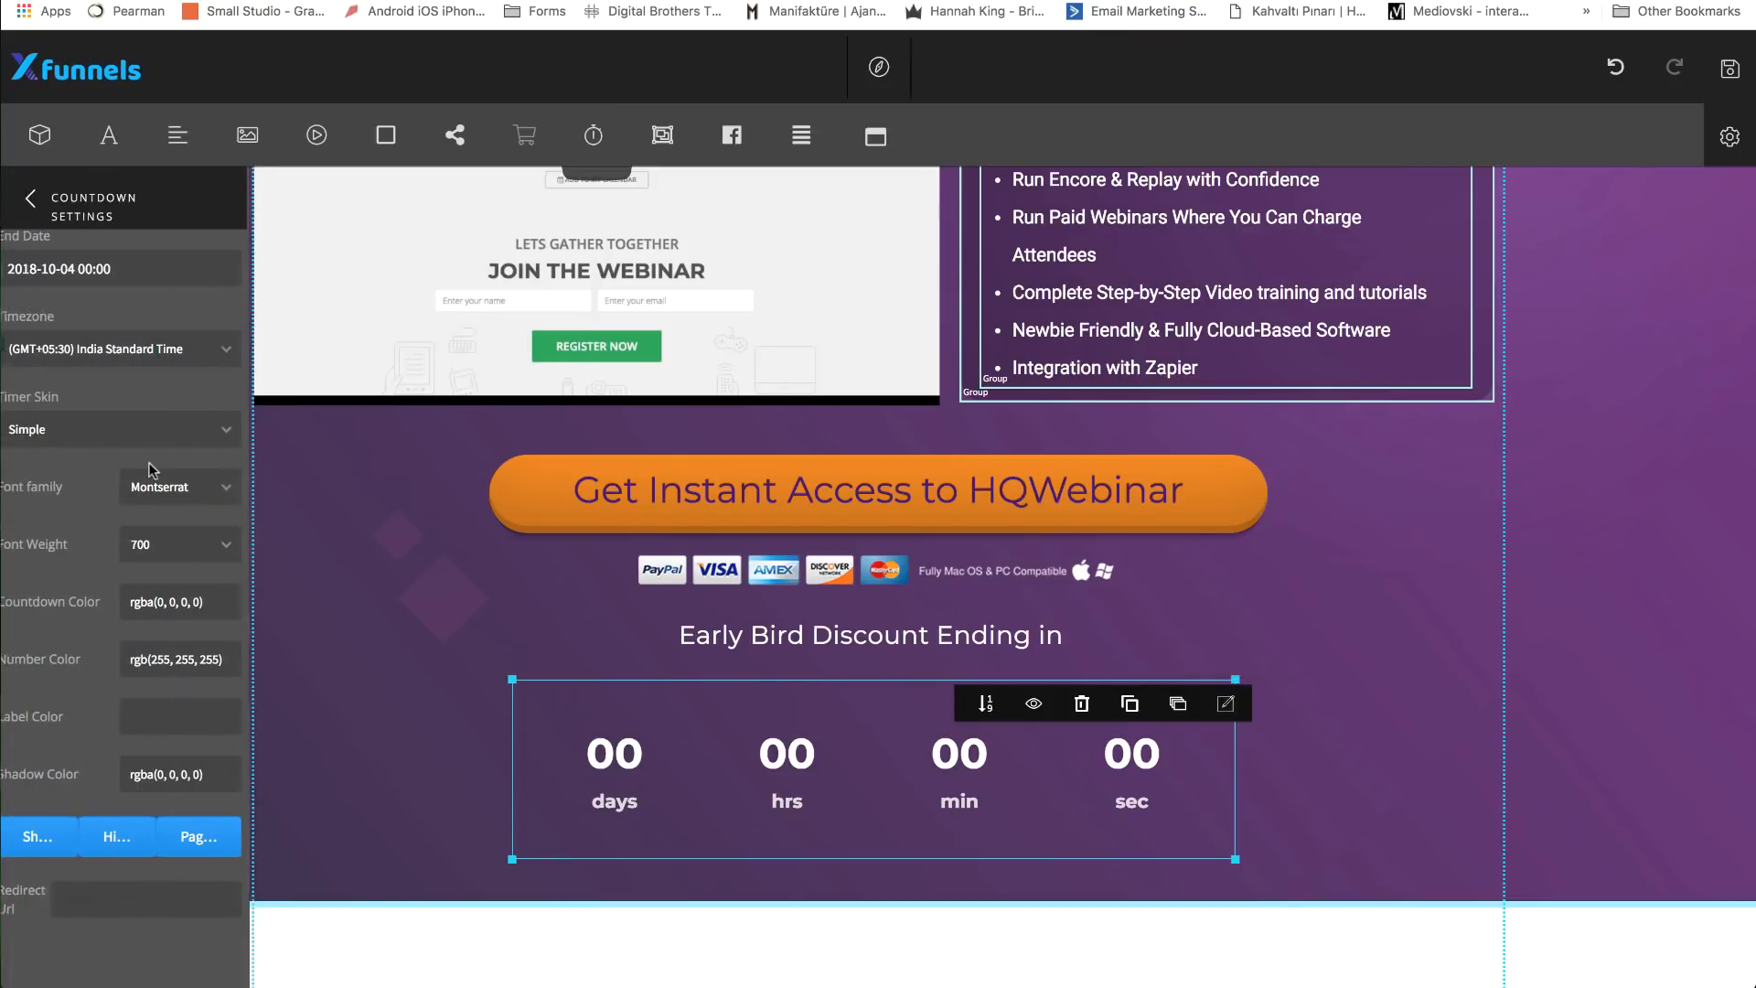
click(234, 547)
click(87, 769)
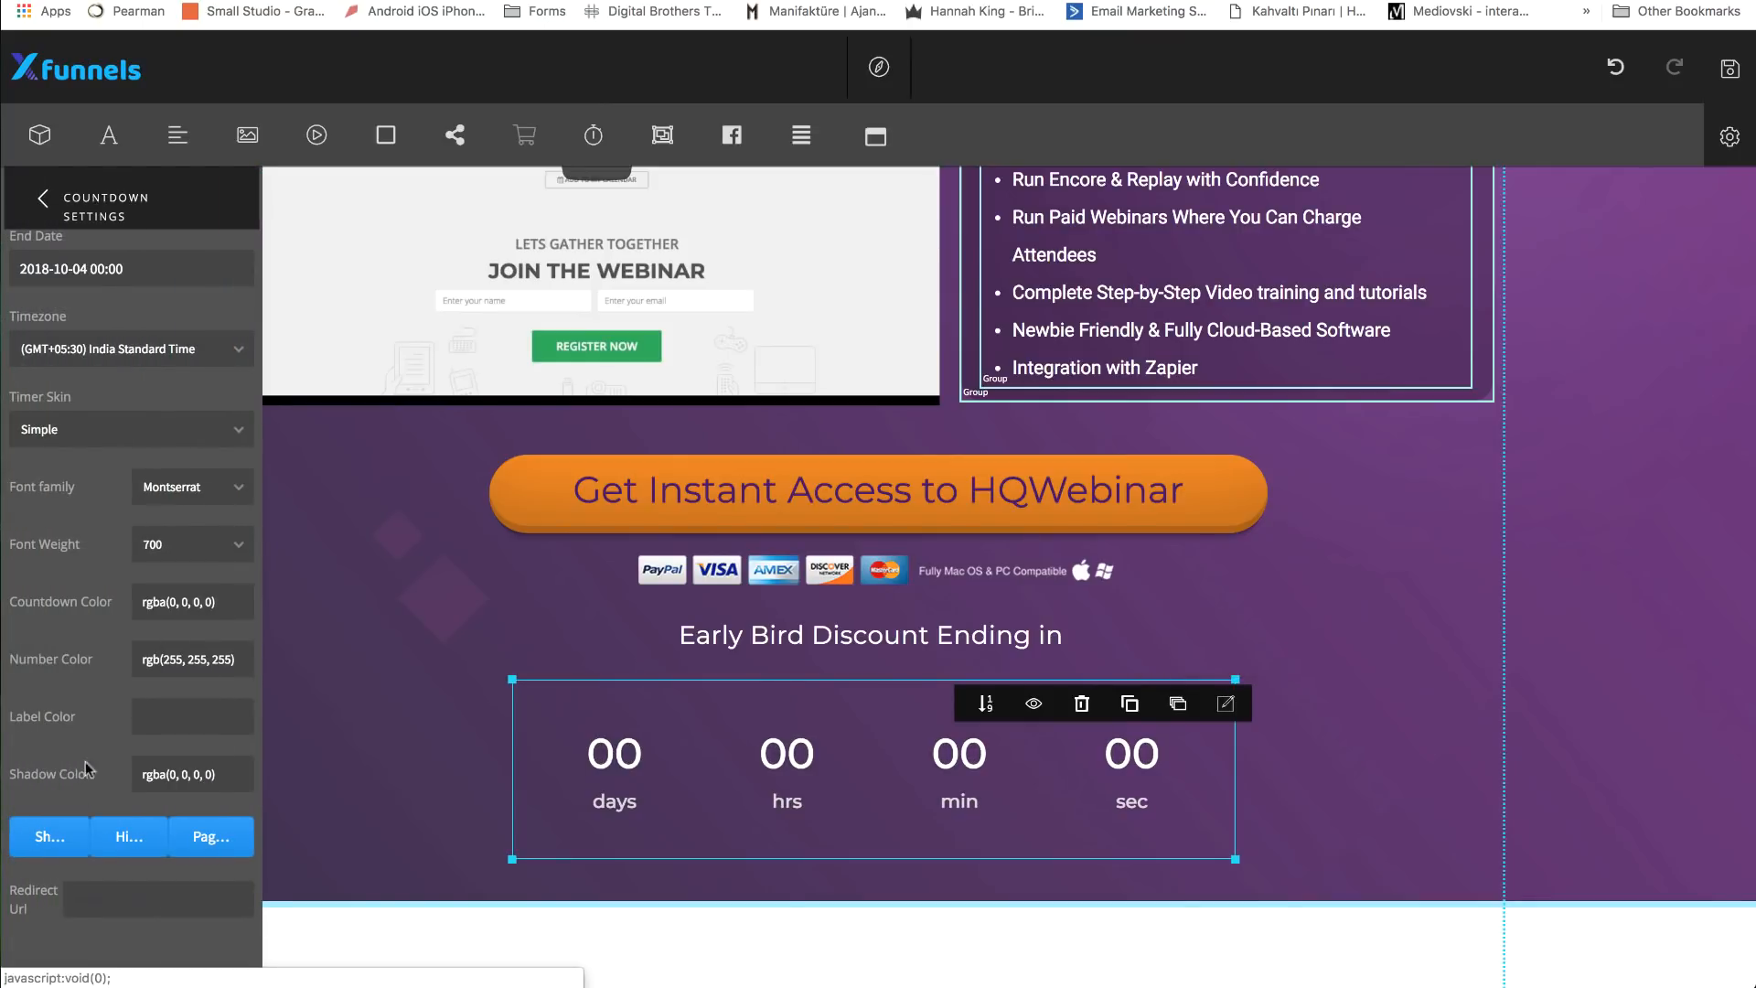
click(38, 201)
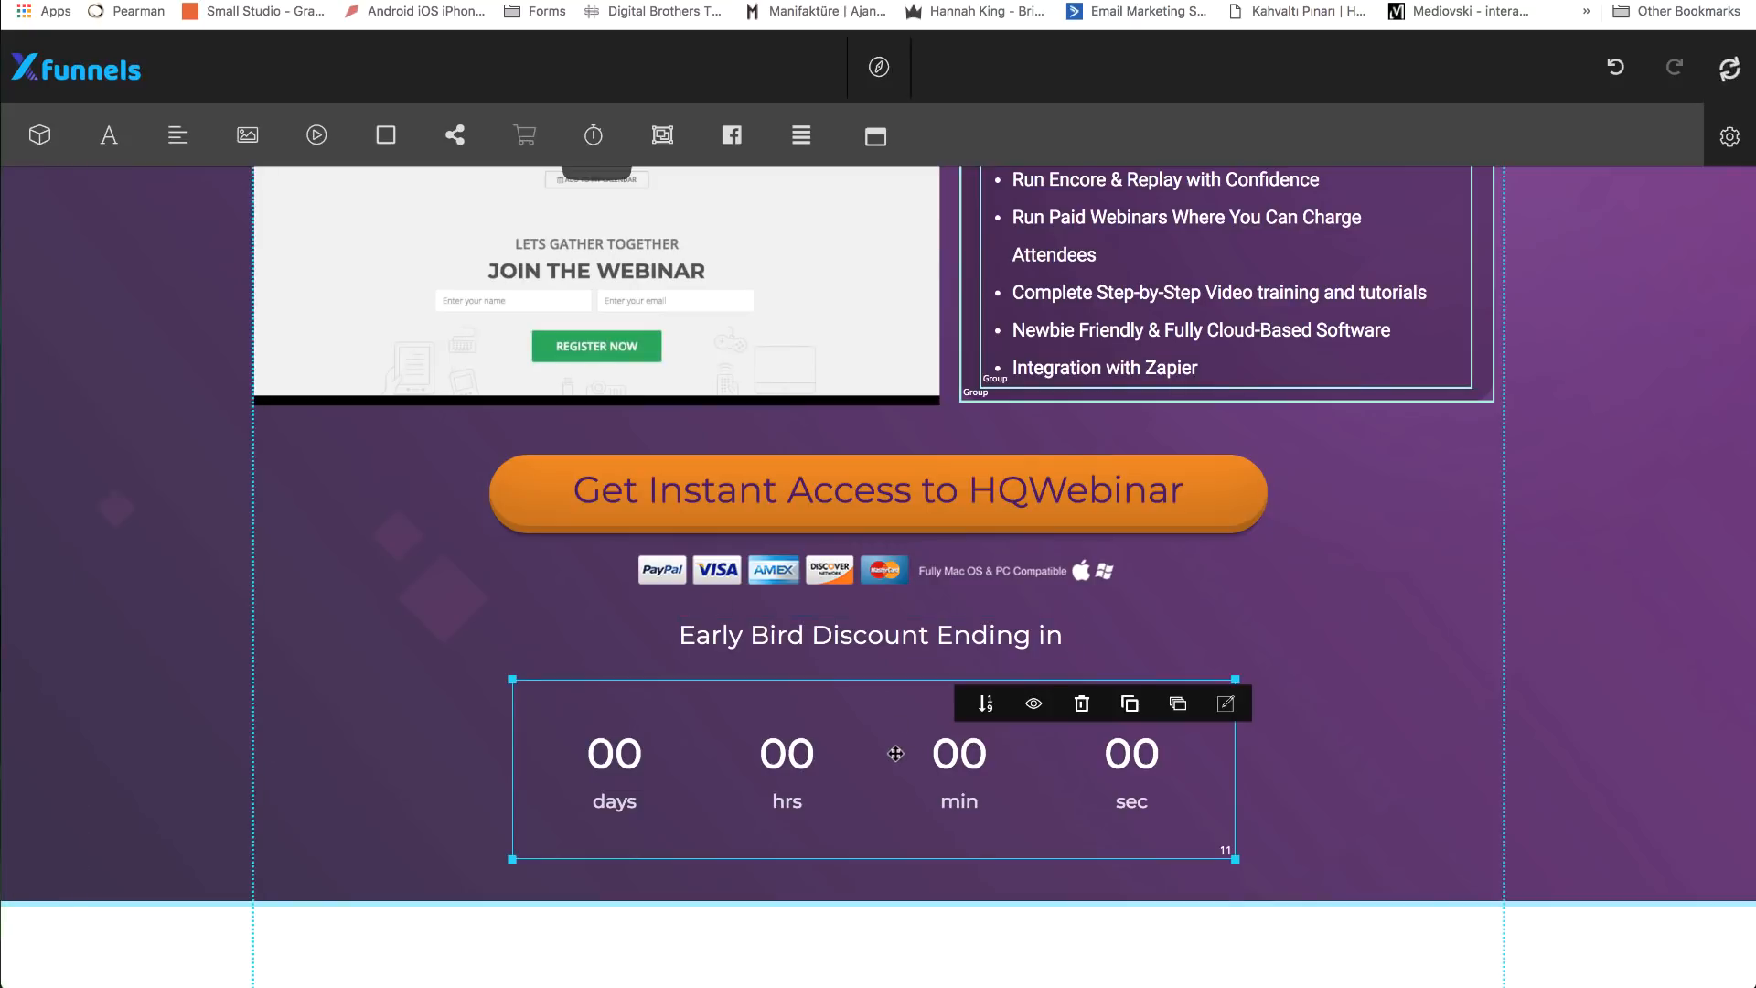
click(799, 137)
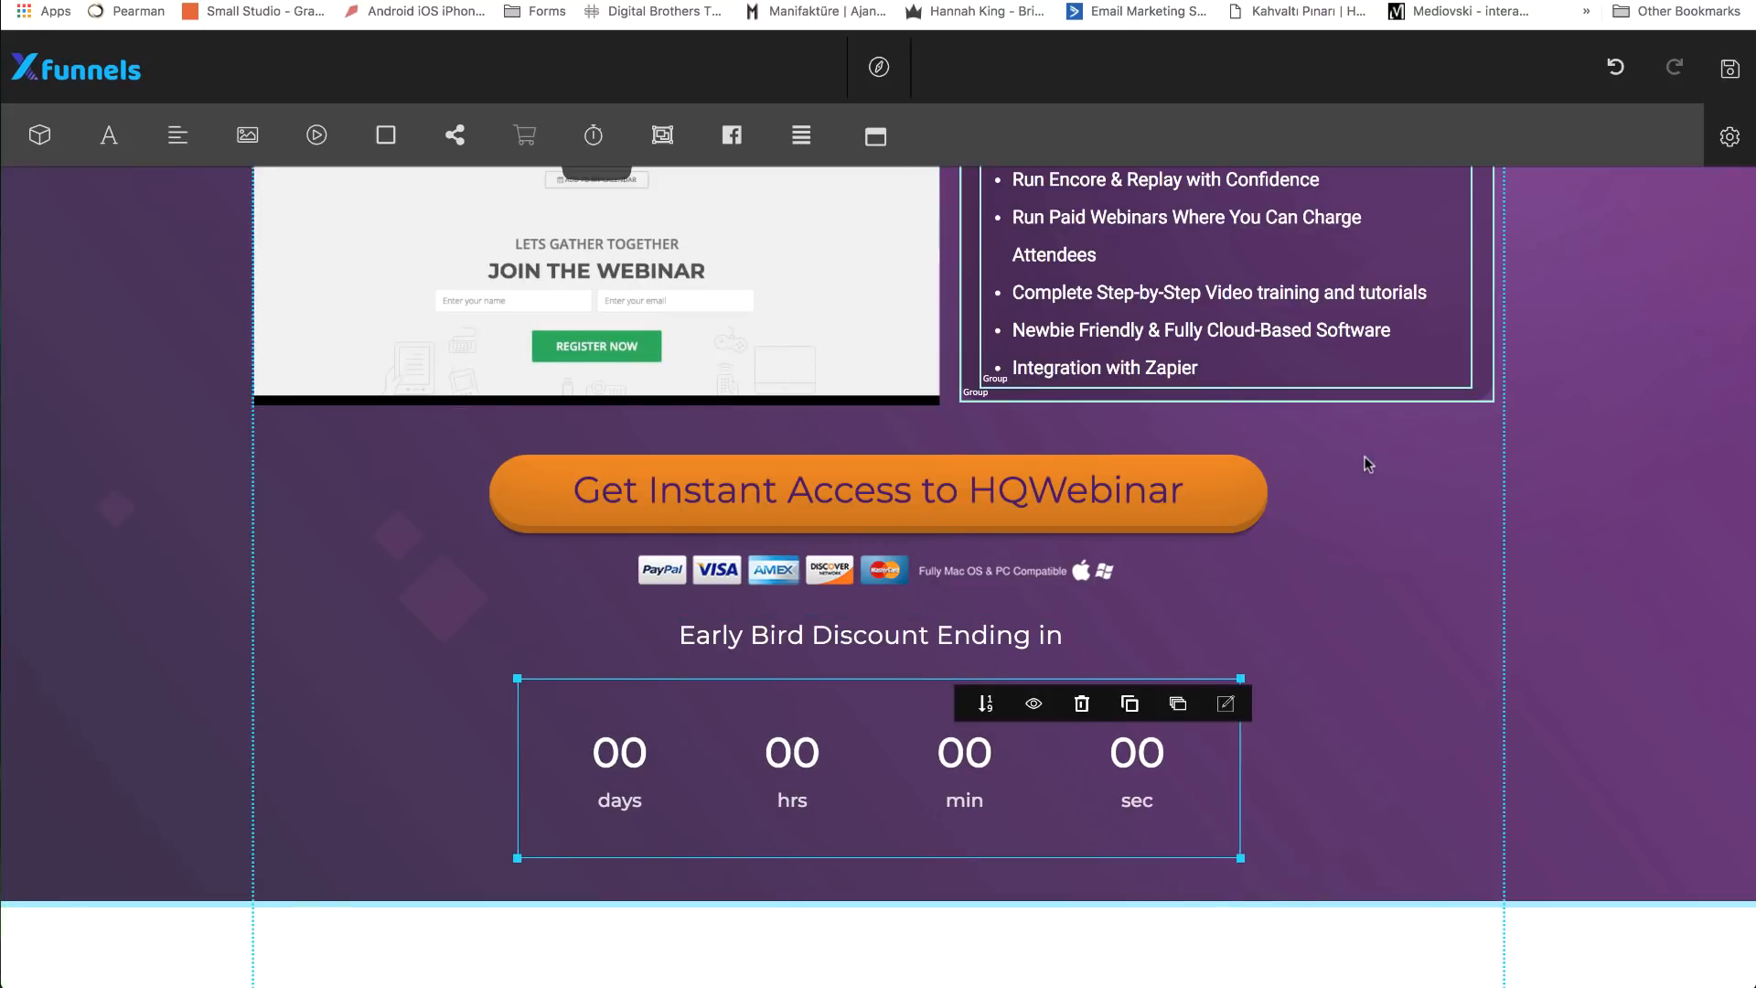
- Select the access button, payment logos, discount heading and countdown together, shift them slightly down and center them horizontally
drag(1367, 464, 951, 732)
click(792, 137)
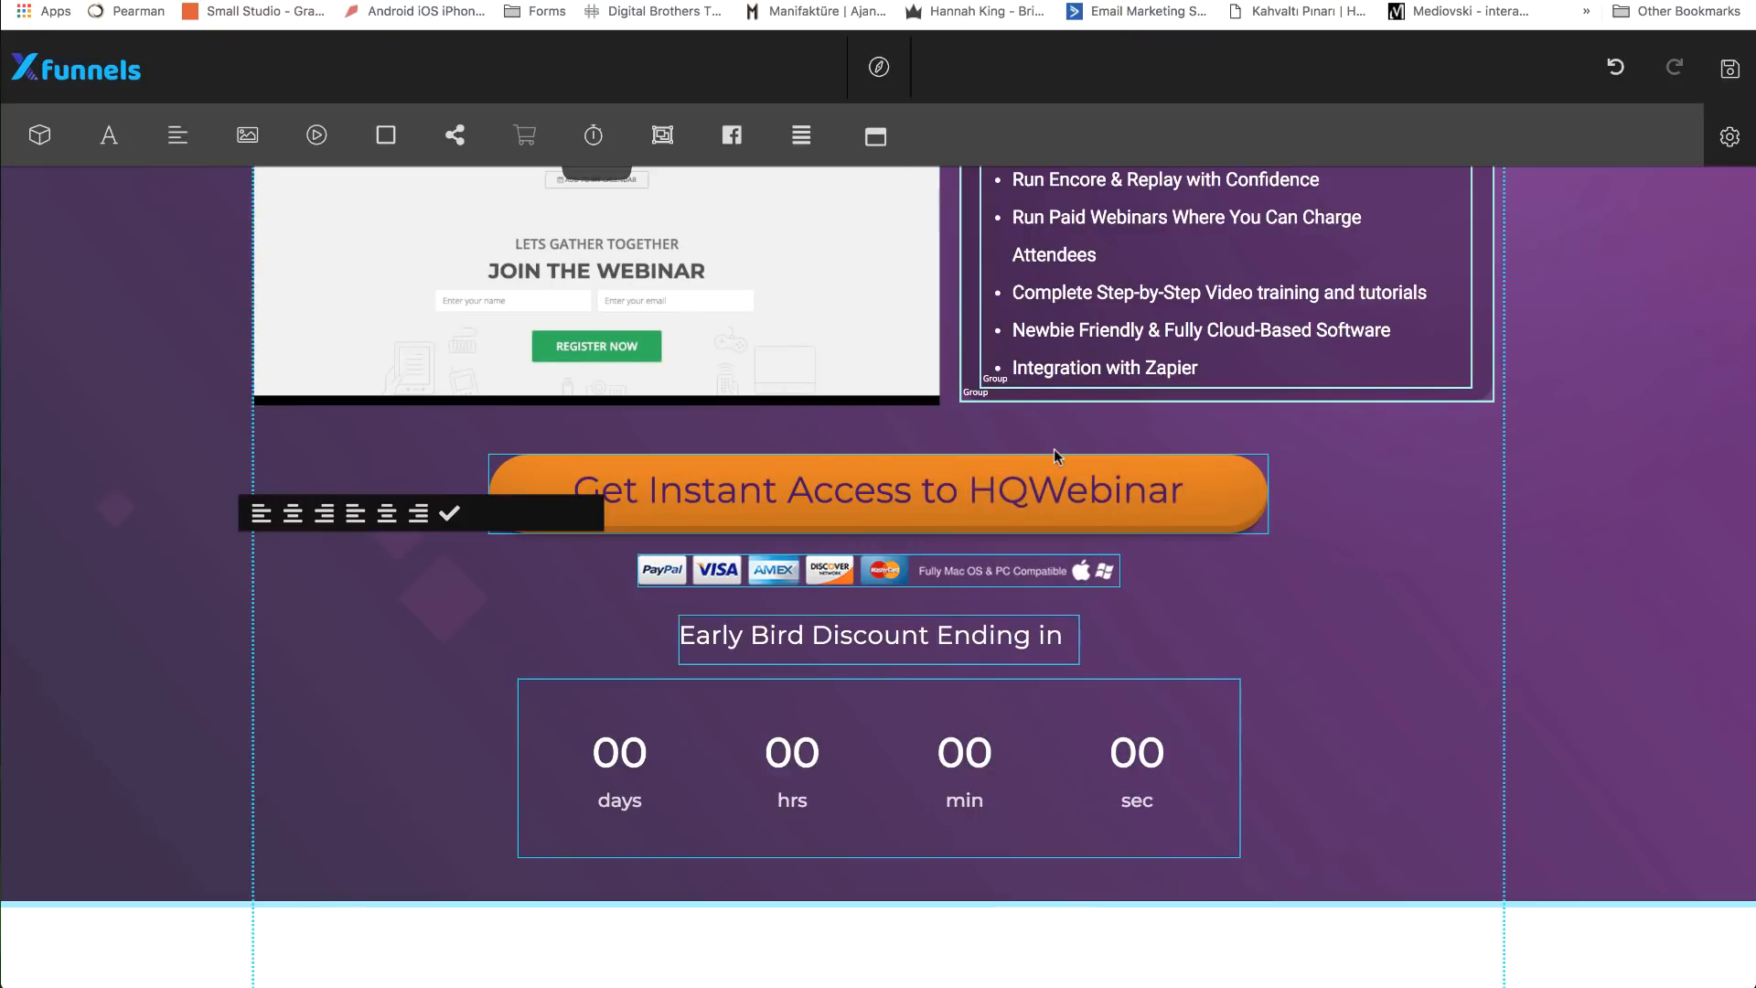
click(1273, 556)
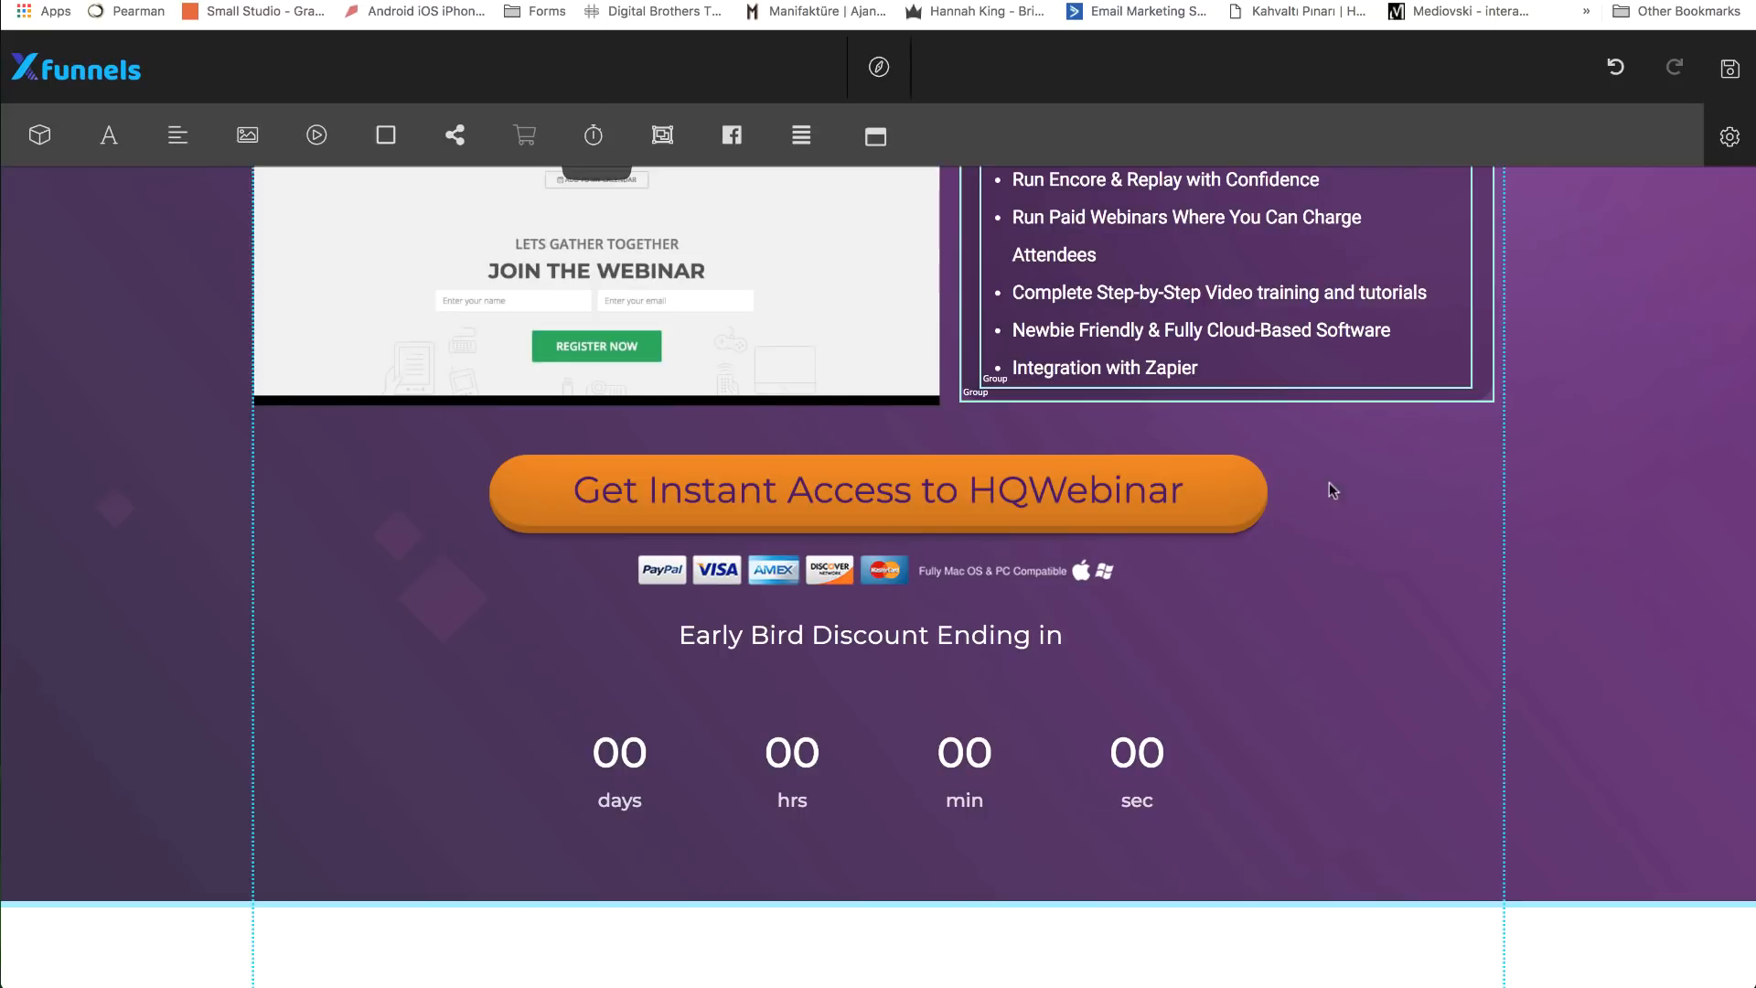
drag(1350, 469, 943, 833)
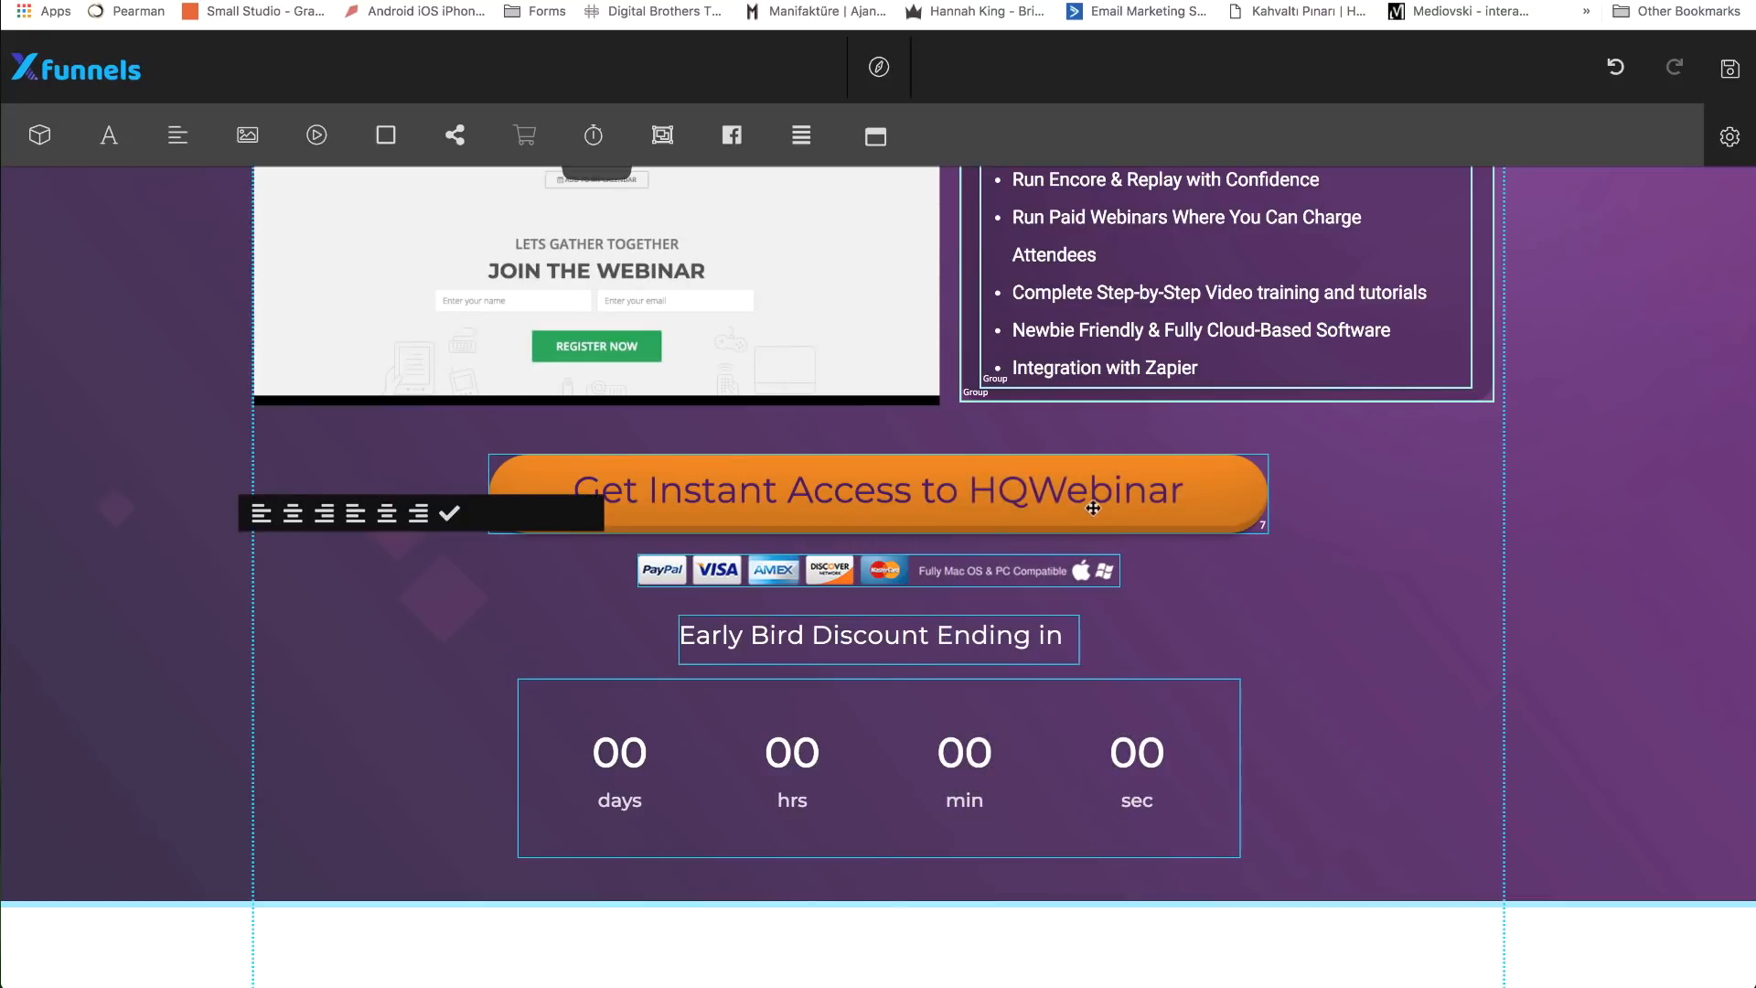
drag(1092, 501, 1528, 505)
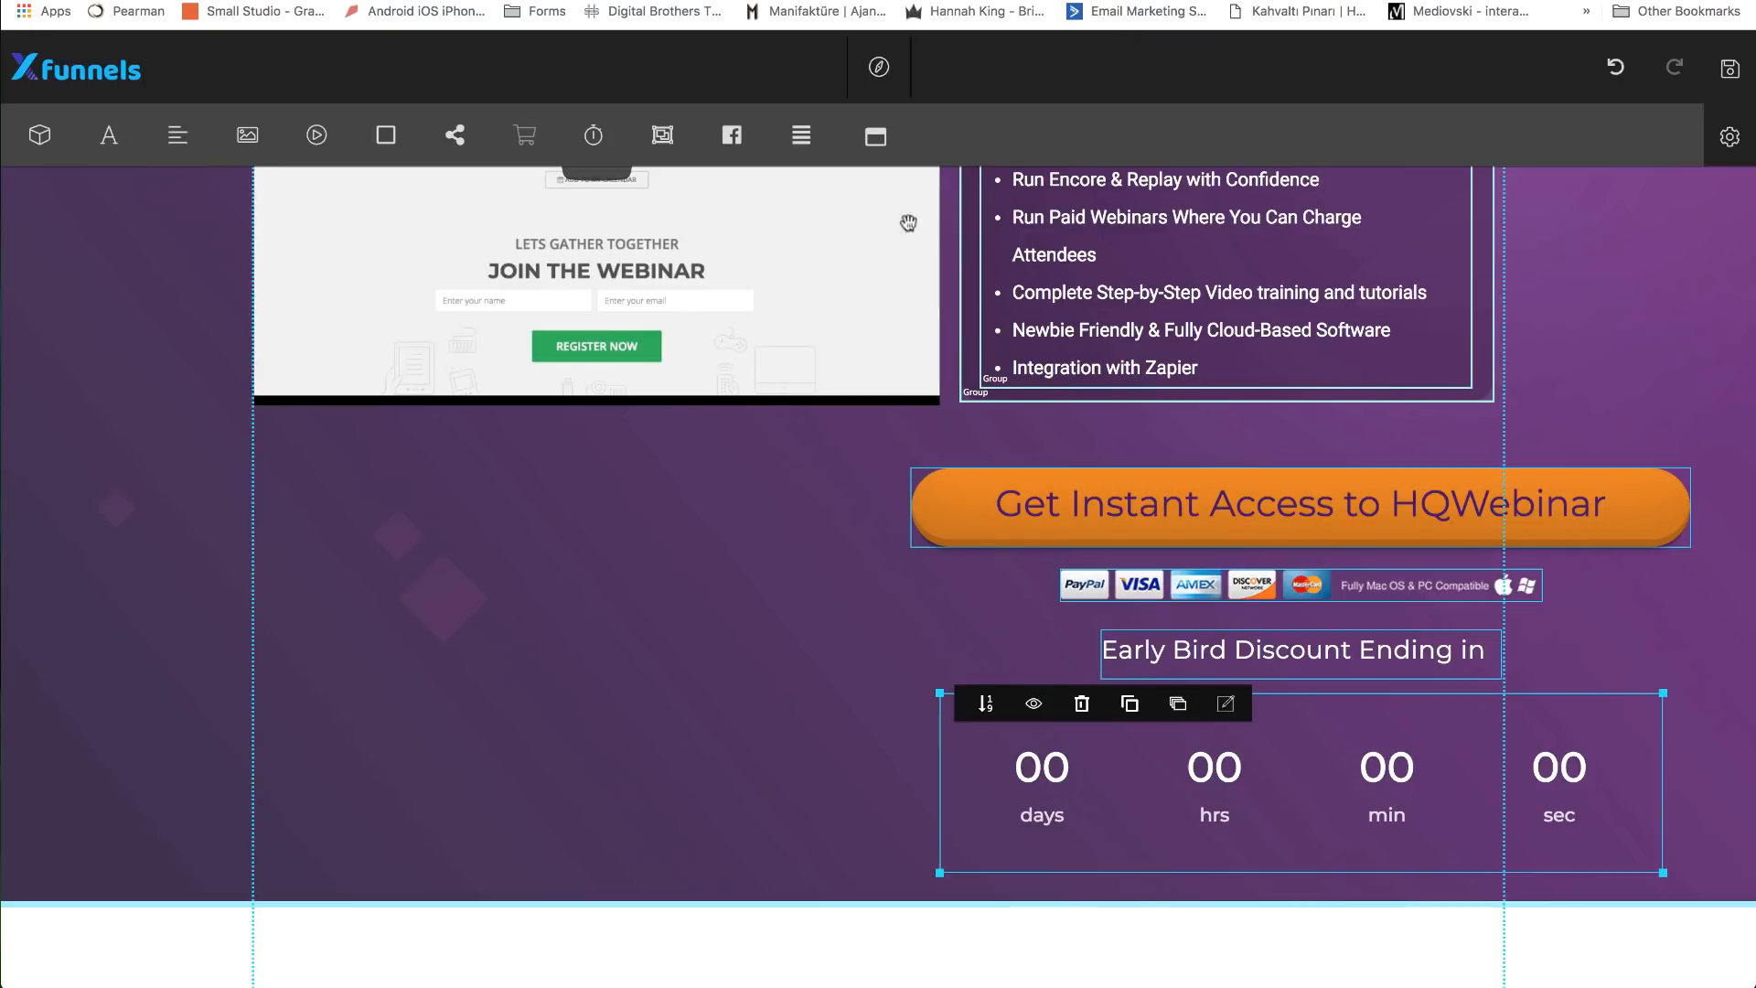
click(797, 151)
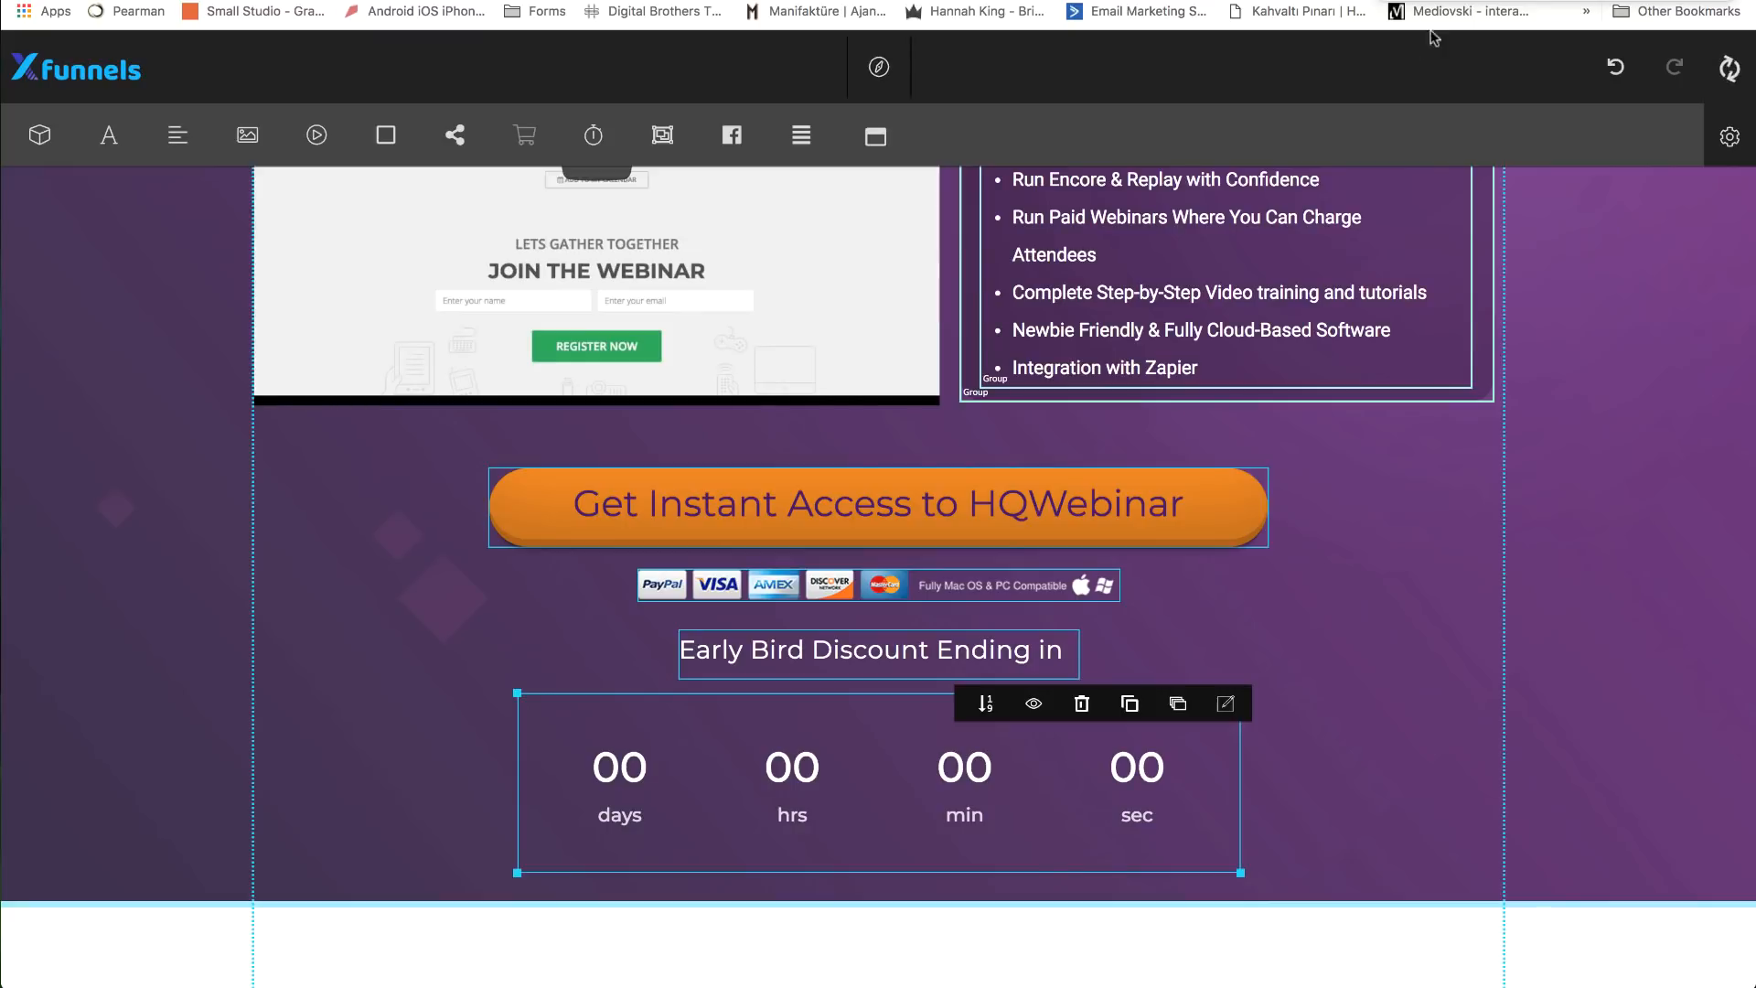
click(1354, 679)
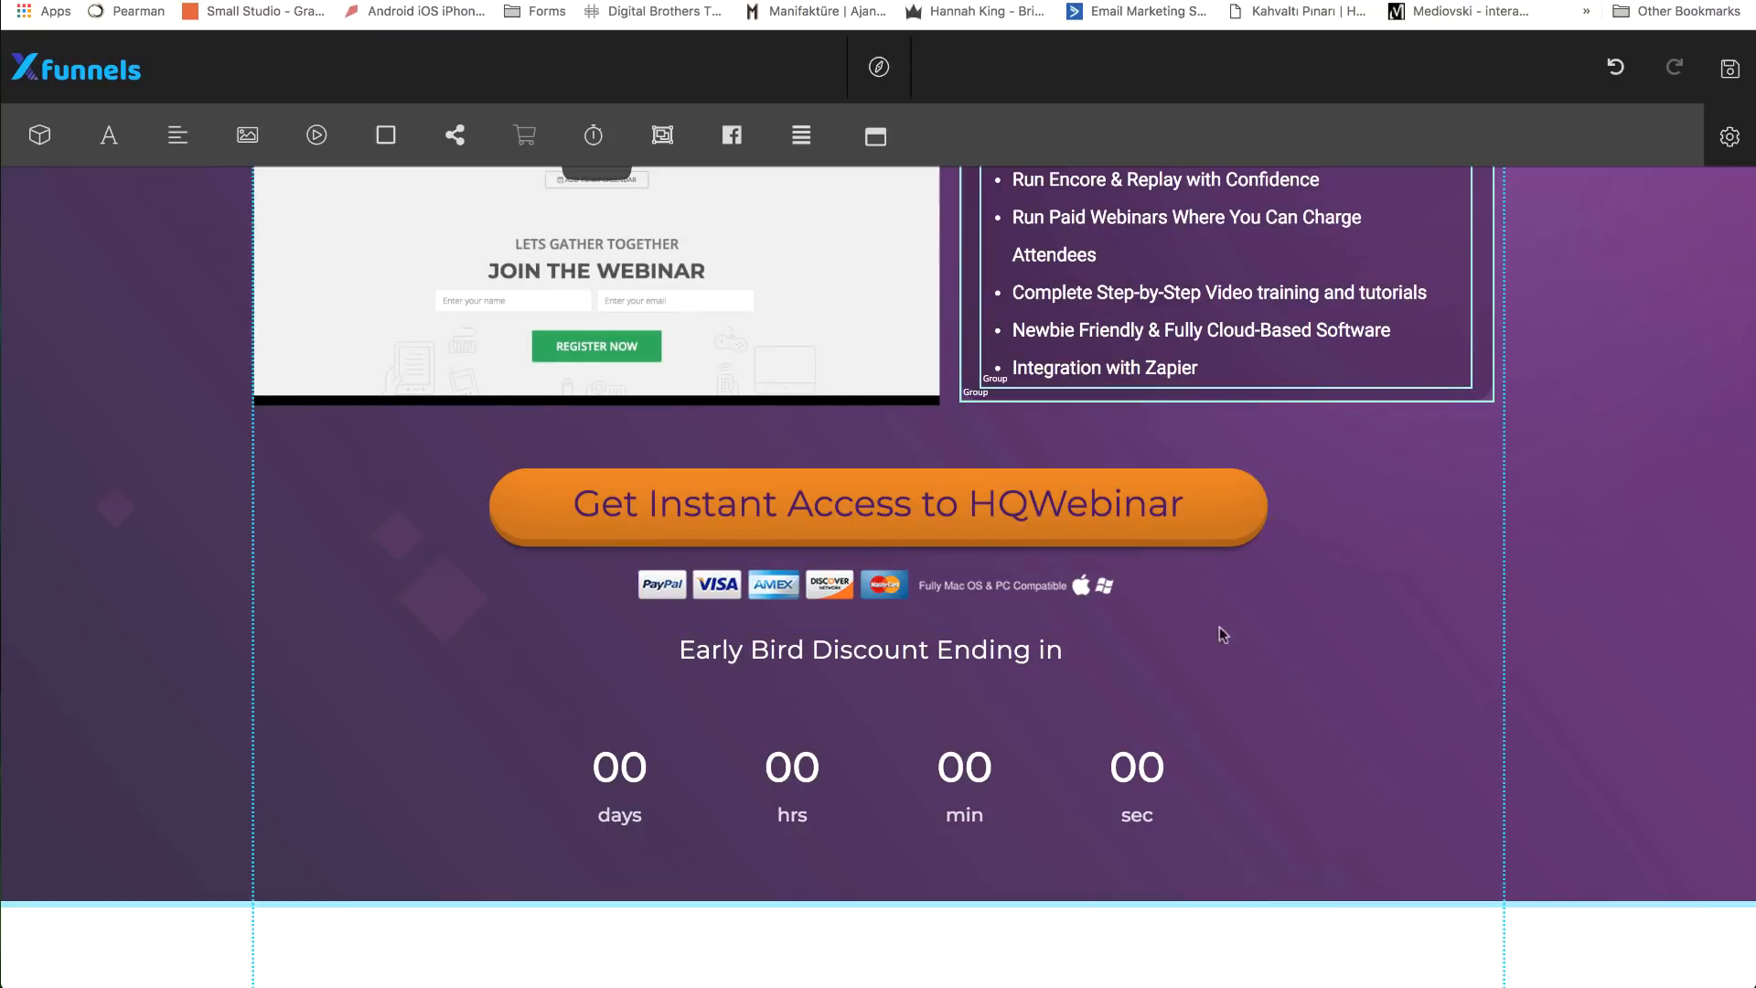
- Look over the page layout from the video section down to the countdown and save the page
scroll(1468, 586, up, 10)
scroll(1469, 604, down, 20)
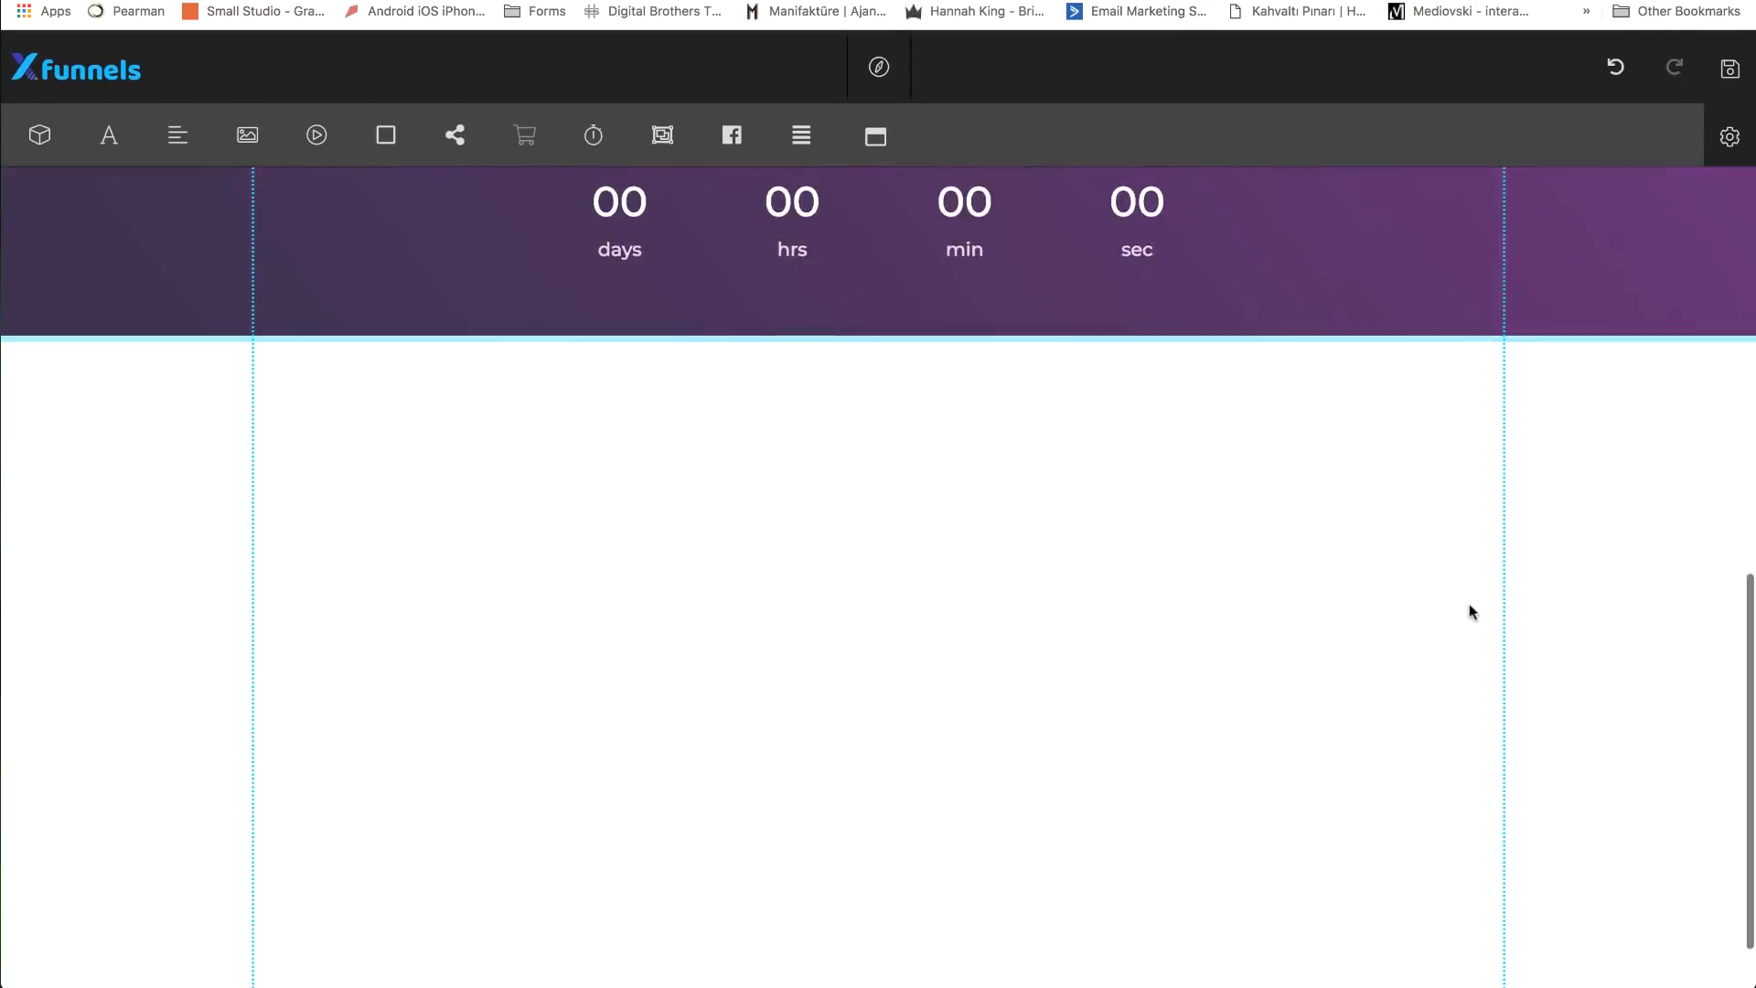
scroll(1469, 608, up, 10)
scroll(1469, 608, down, 8)
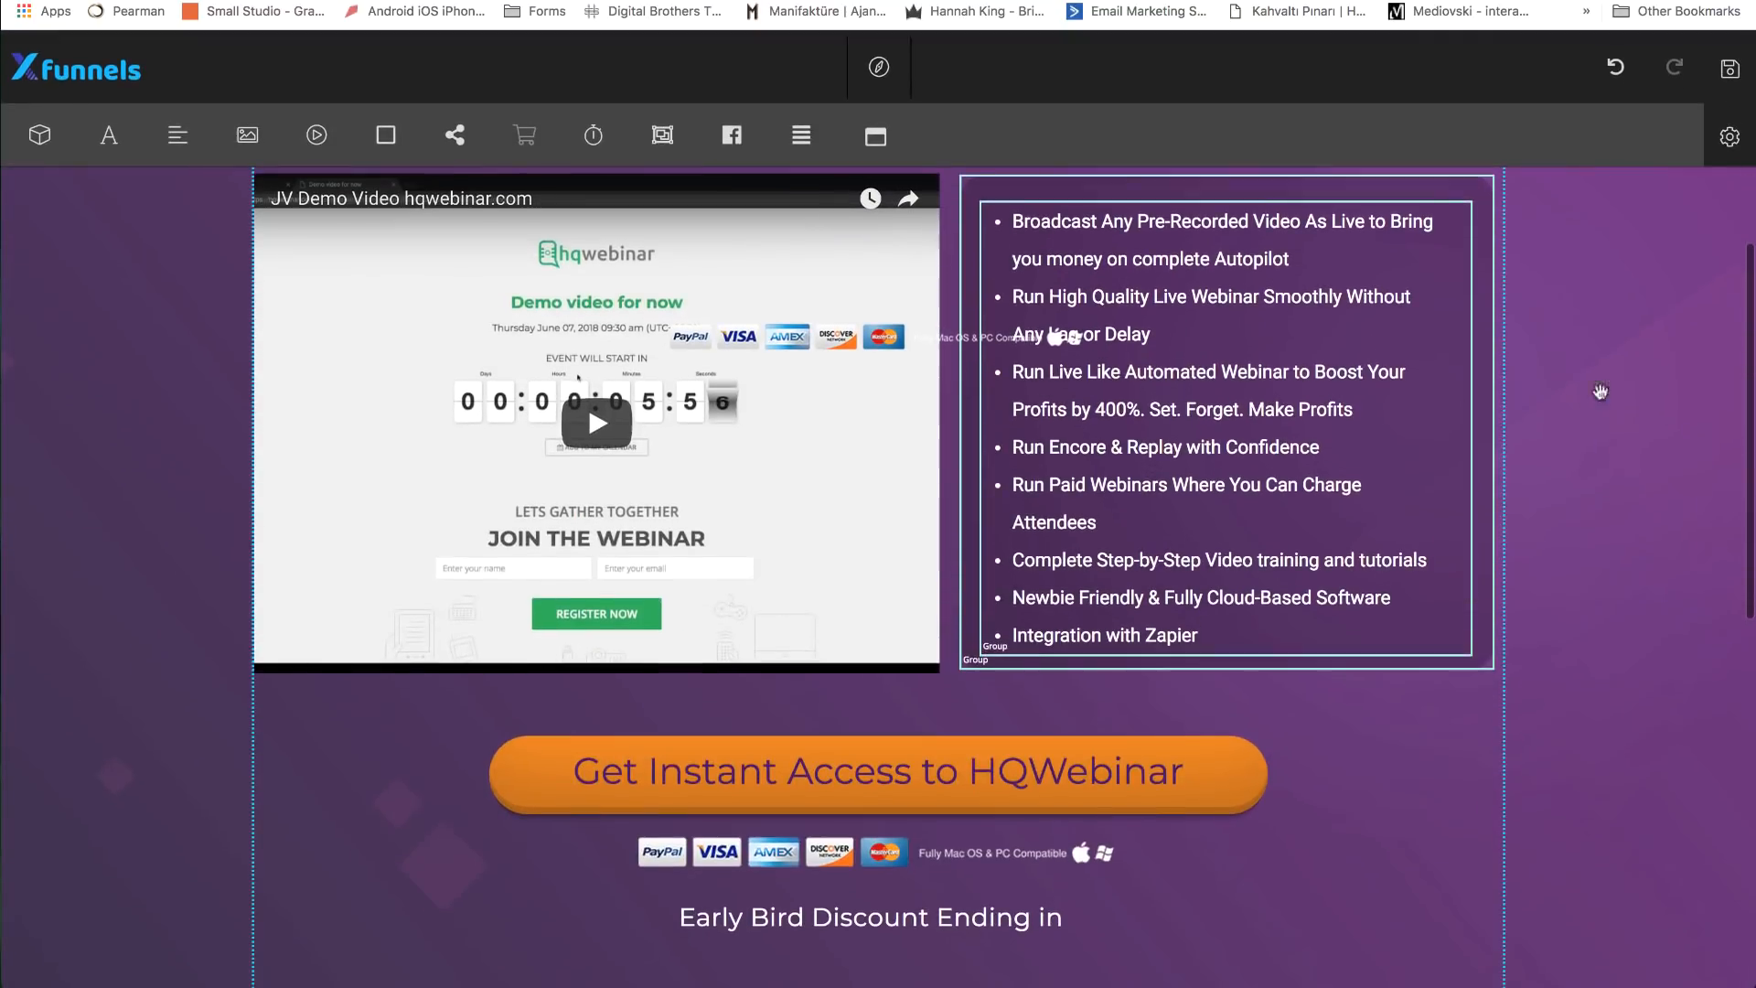
click(1730, 70)
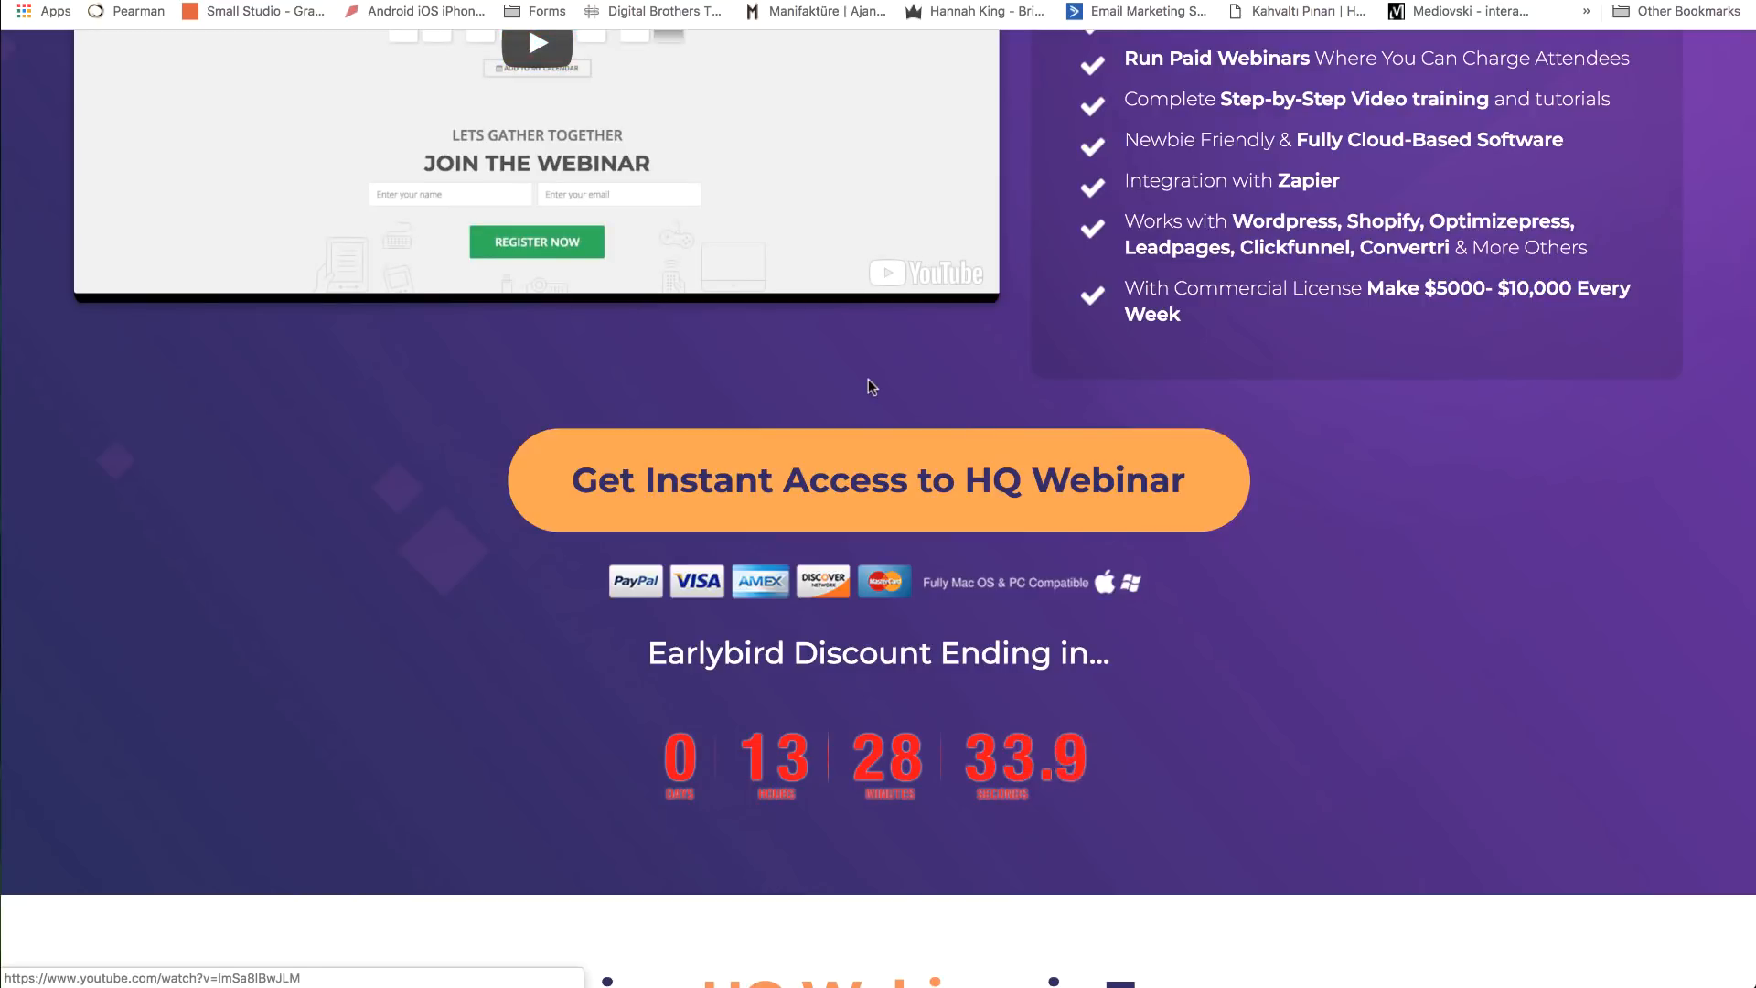
- Duplicate the page preview tab to check the page at desktop width and compare it with the original HQ Webinar page
key(super+shift+m)
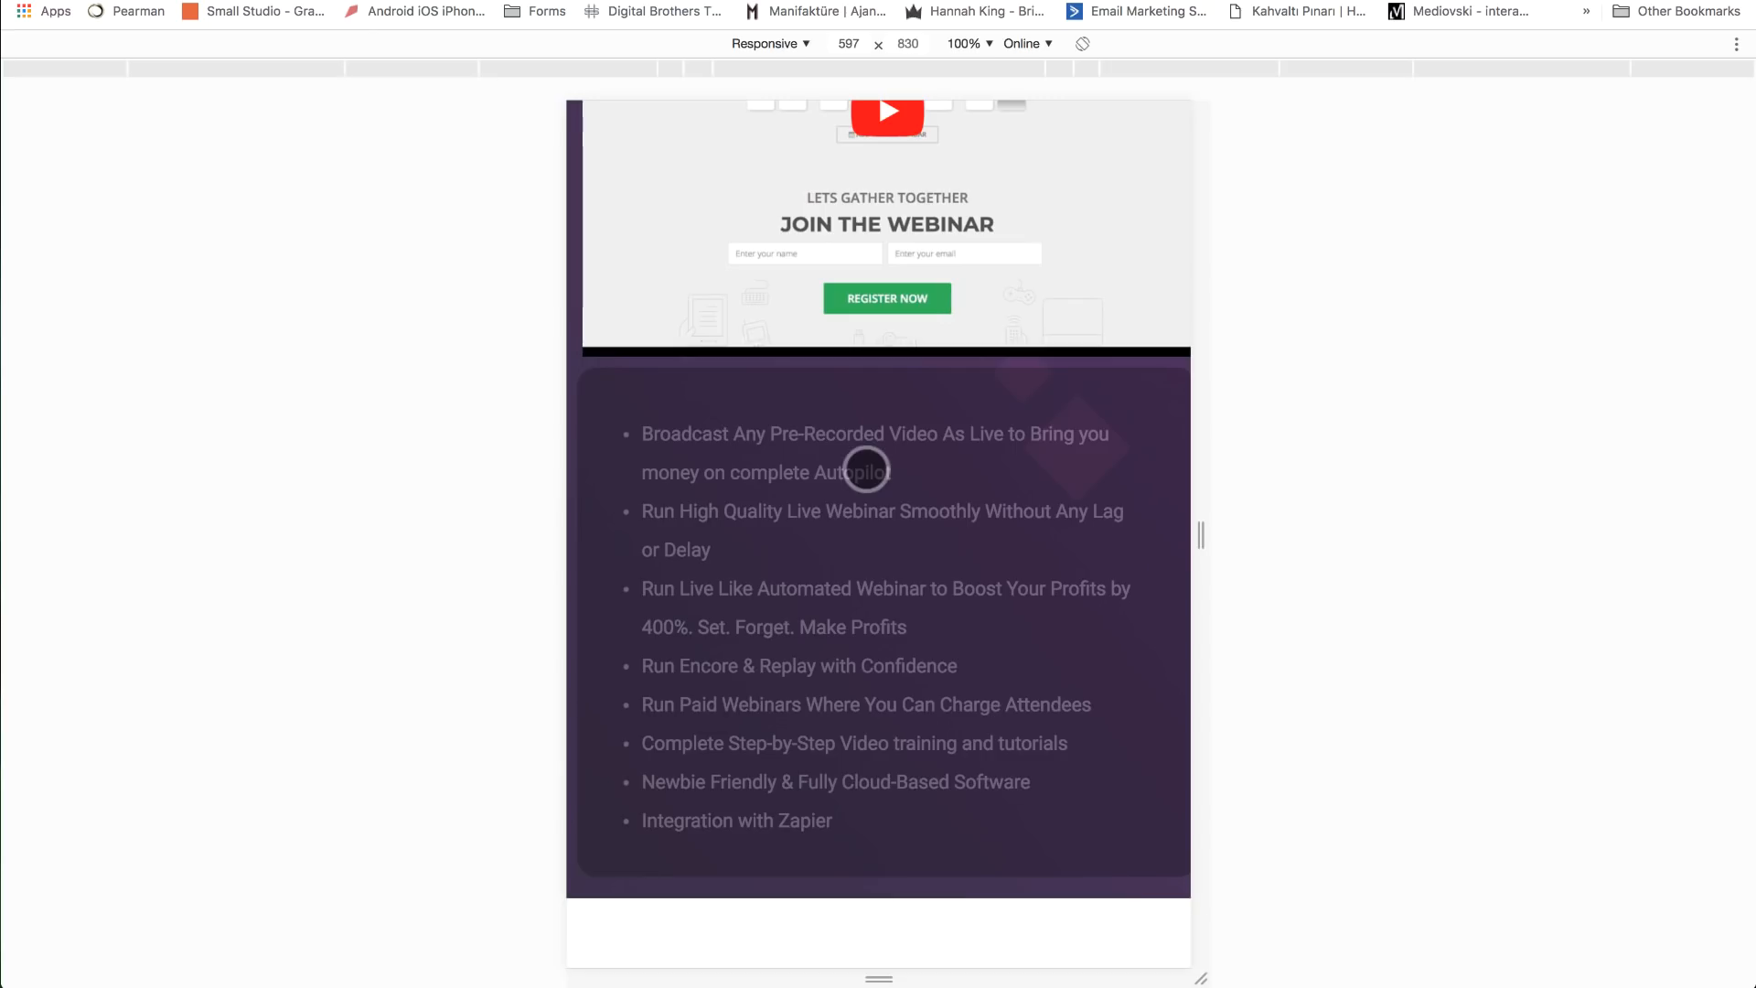
right_click(1216, 2)
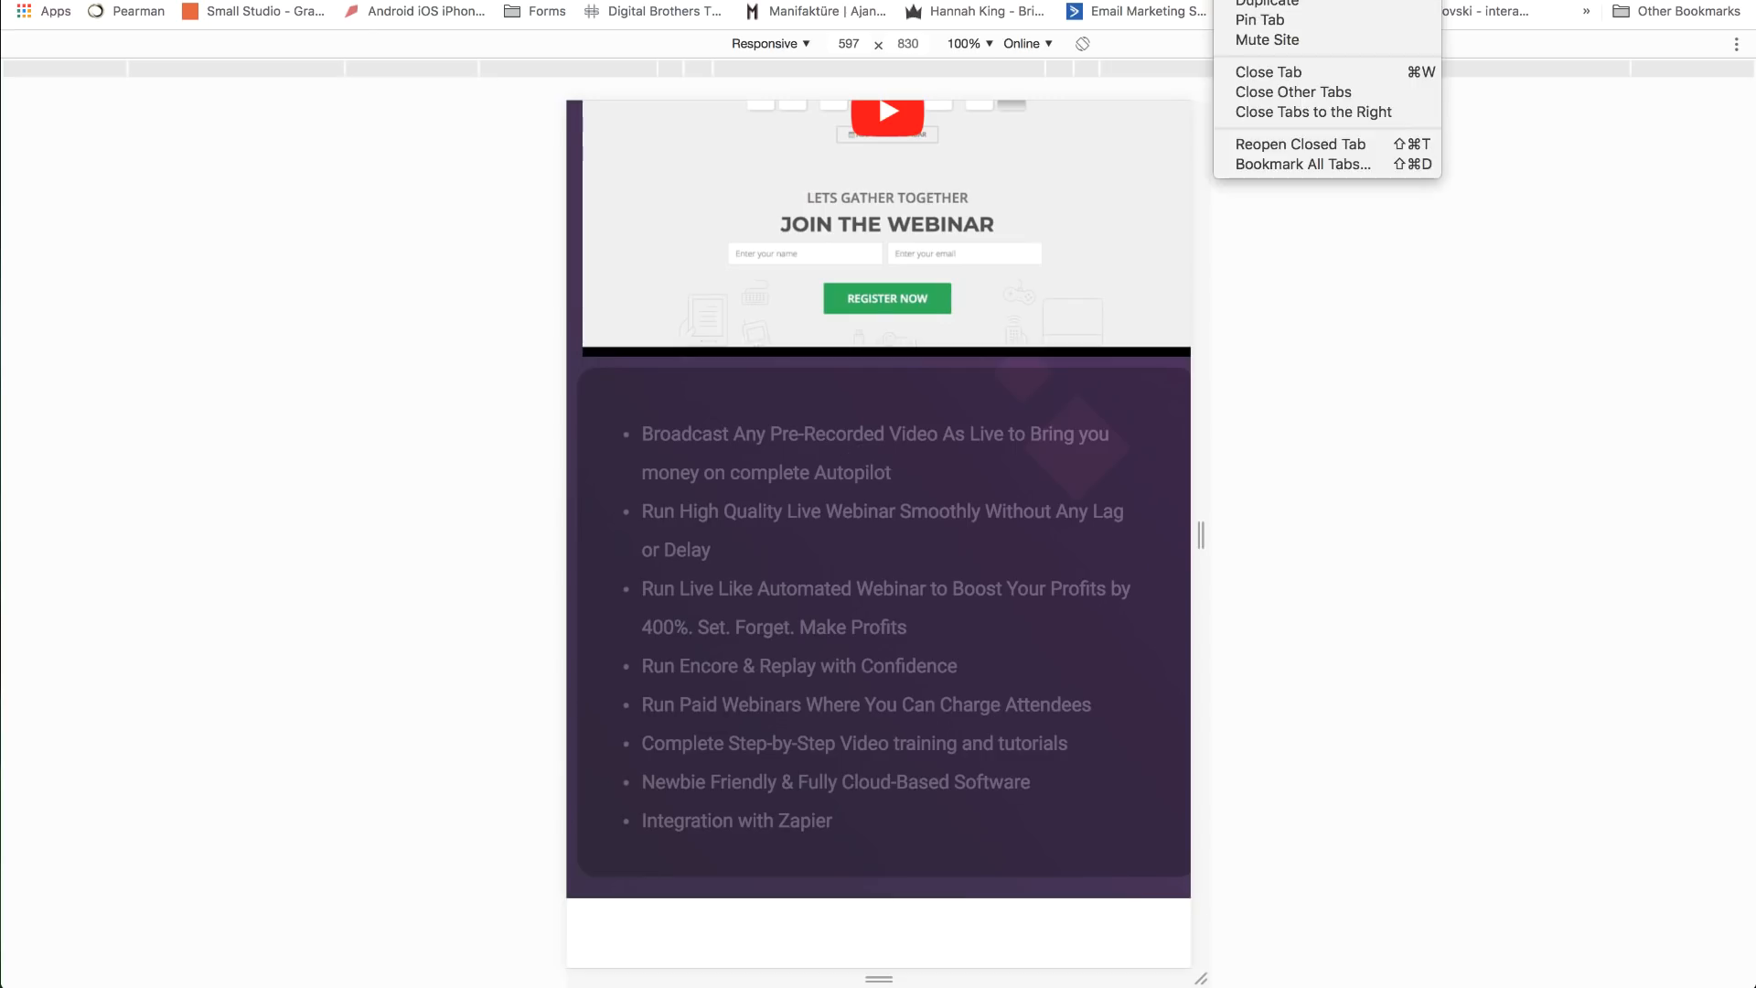
click(1271, 3)
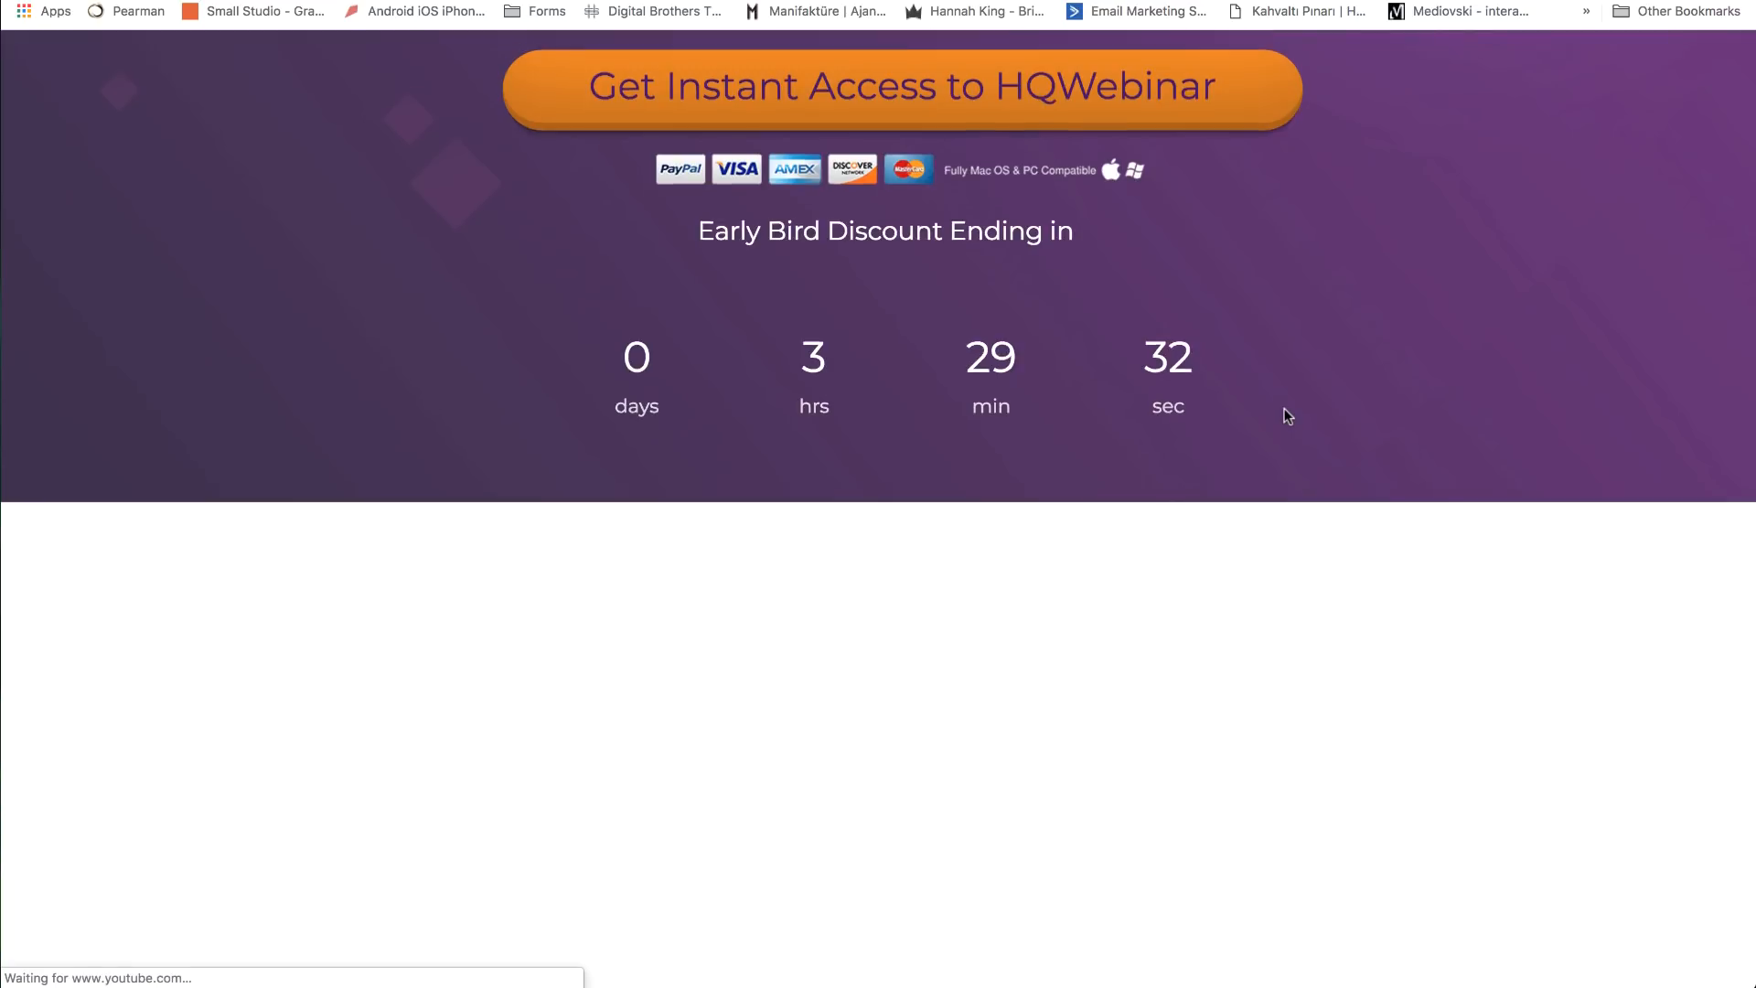
scroll(1284, 408, up, 10)
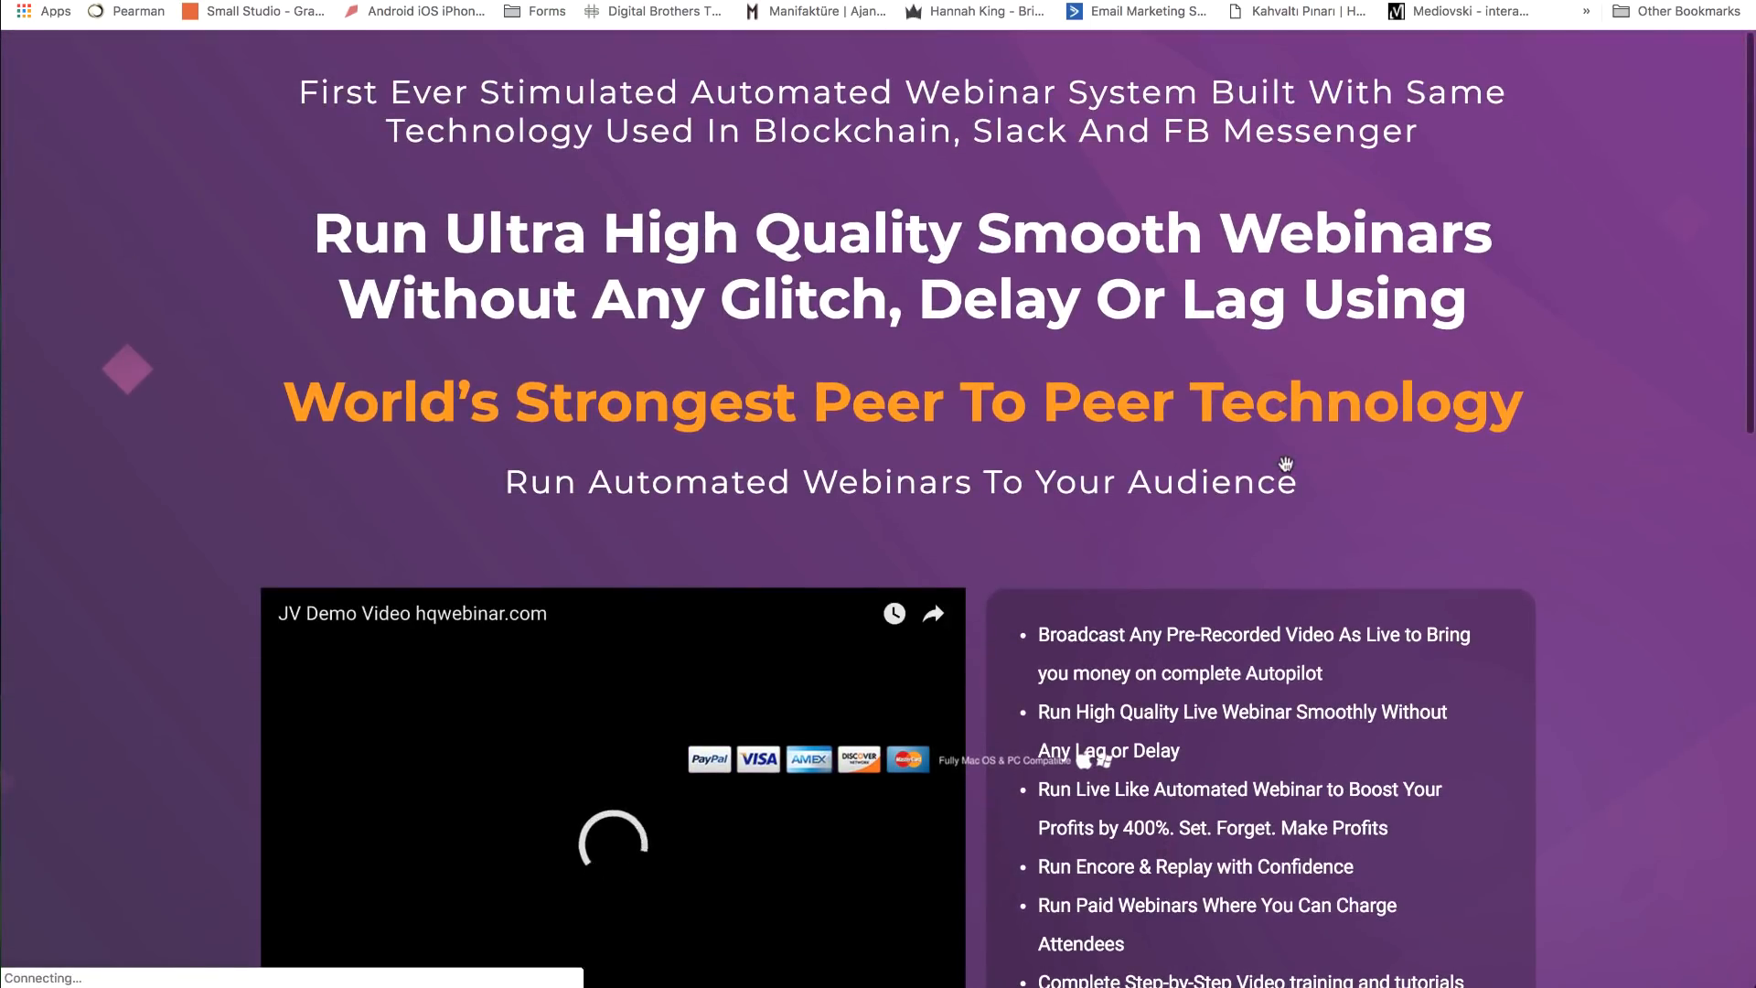
scroll(1286, 471, down, 3)
scroll(1286, 470, down, 5)
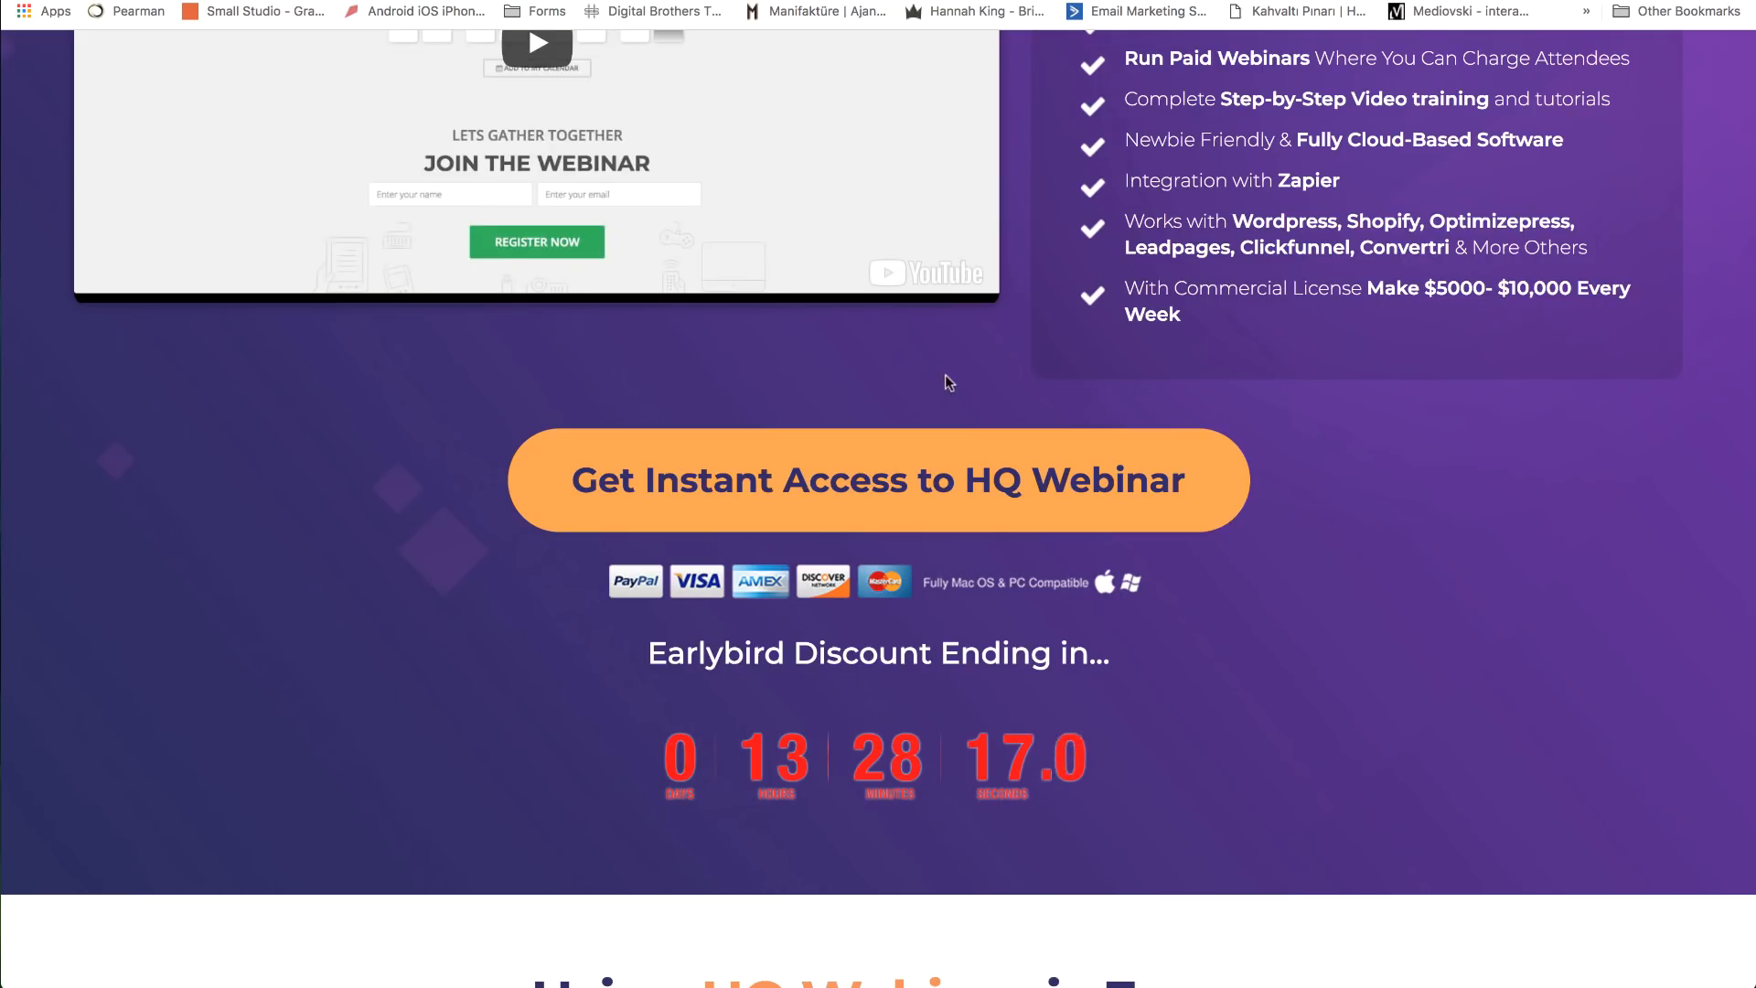
scroll(946, 382, up, 3)
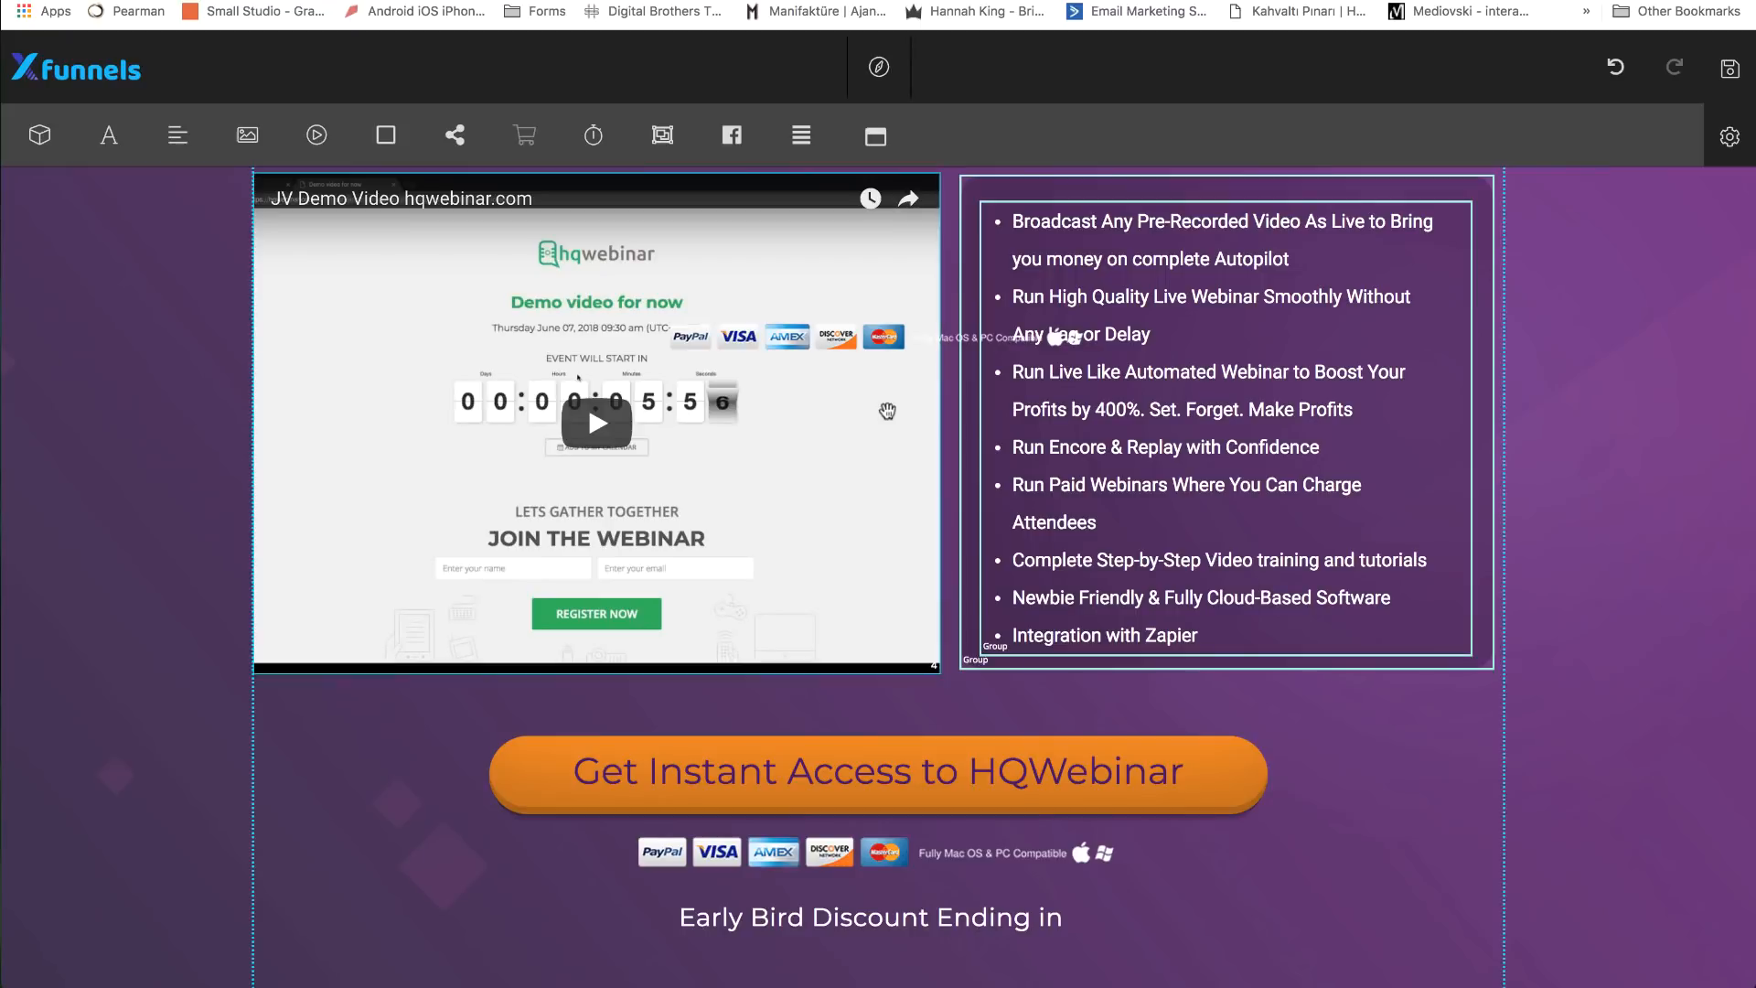
- Delete the stray payment logos image overlapping the video and bullet list, and save the page
click(969, 337)
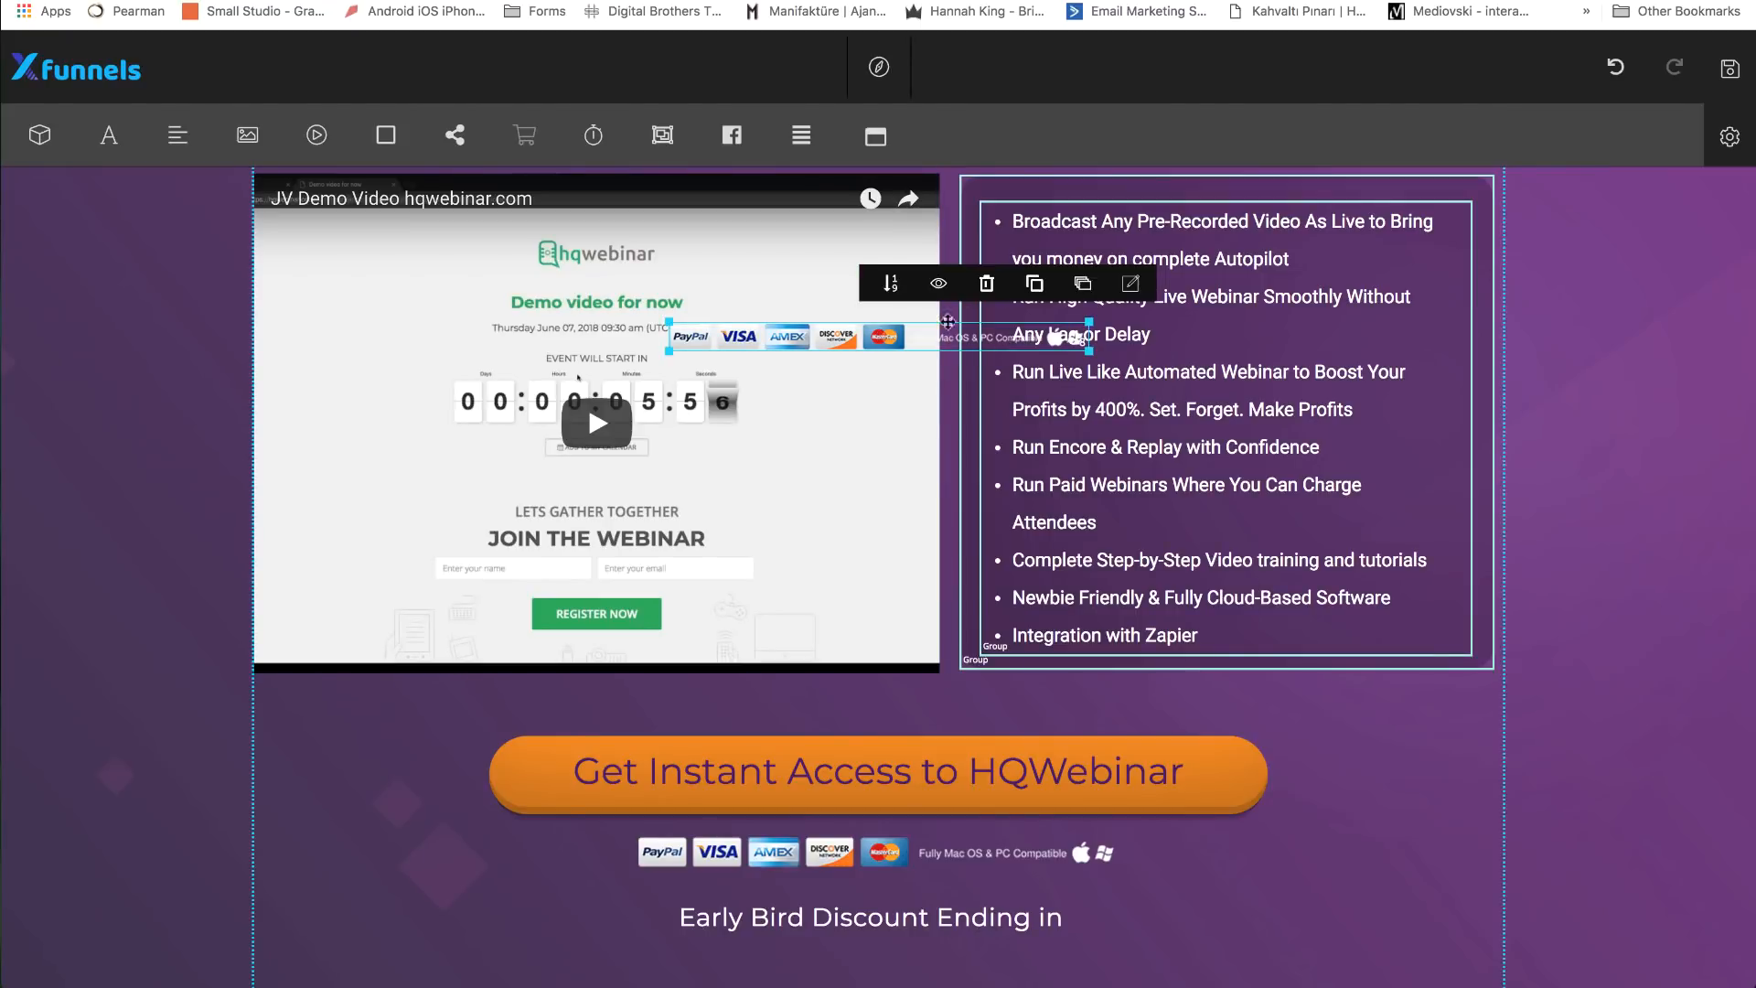
click(987, 284)
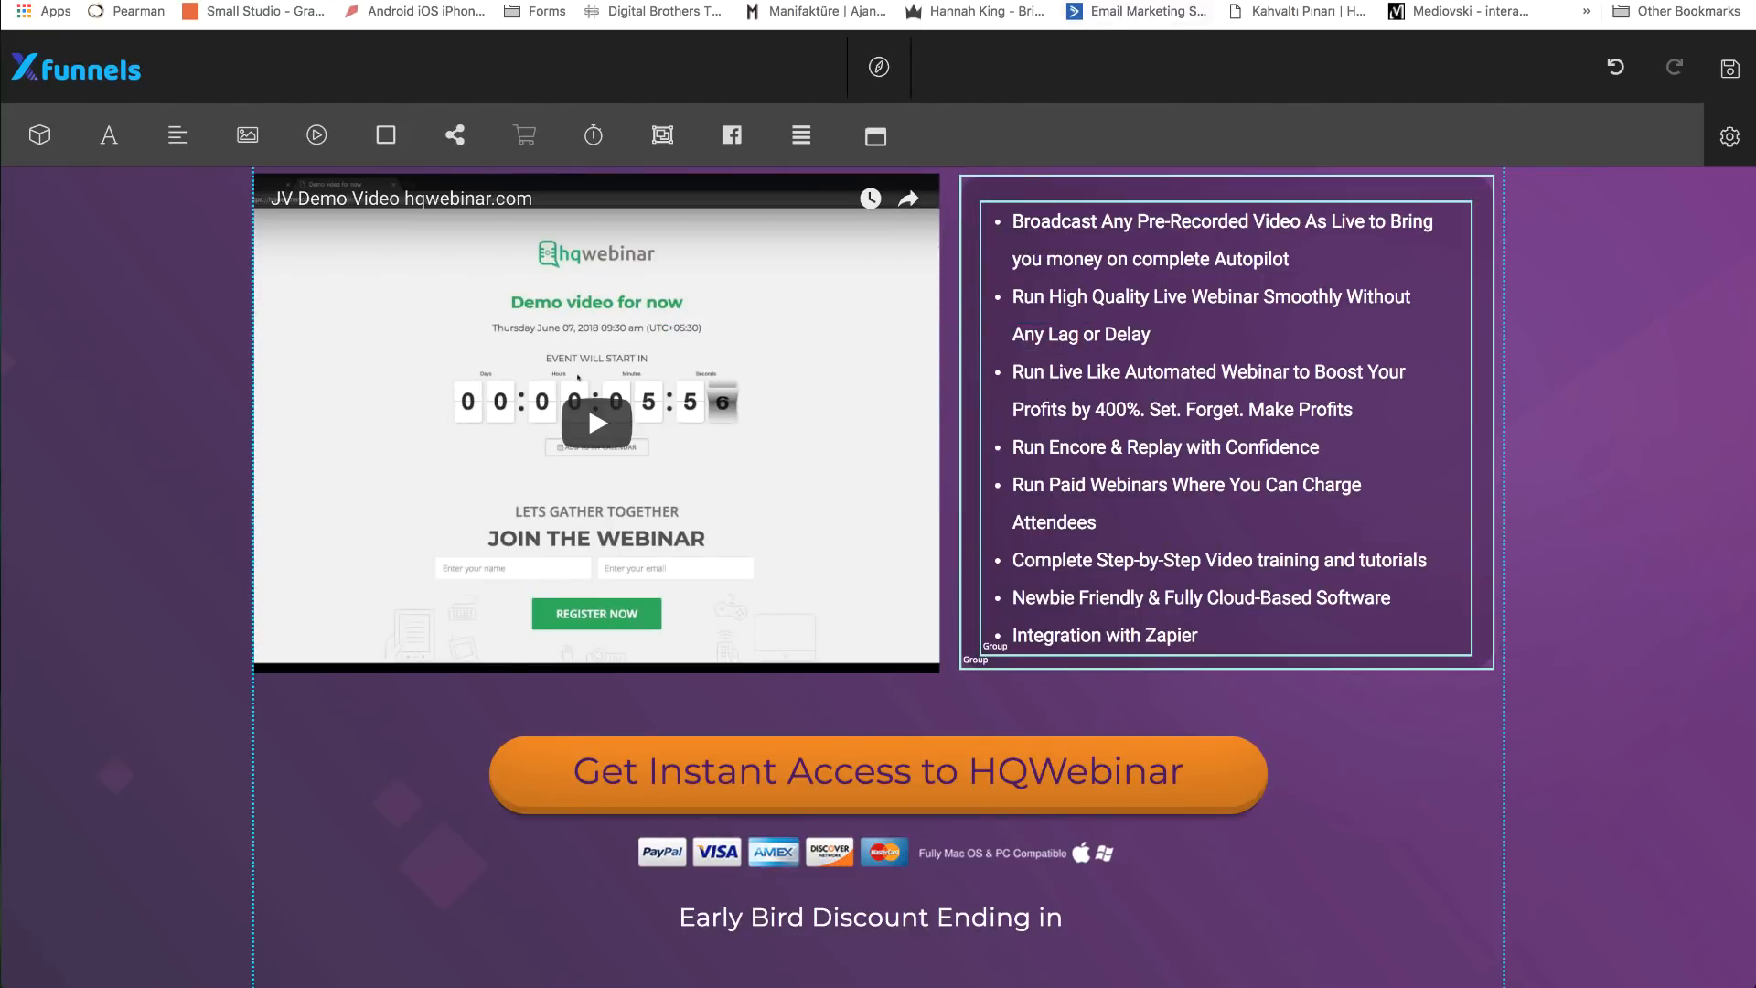
click(1729, 69)
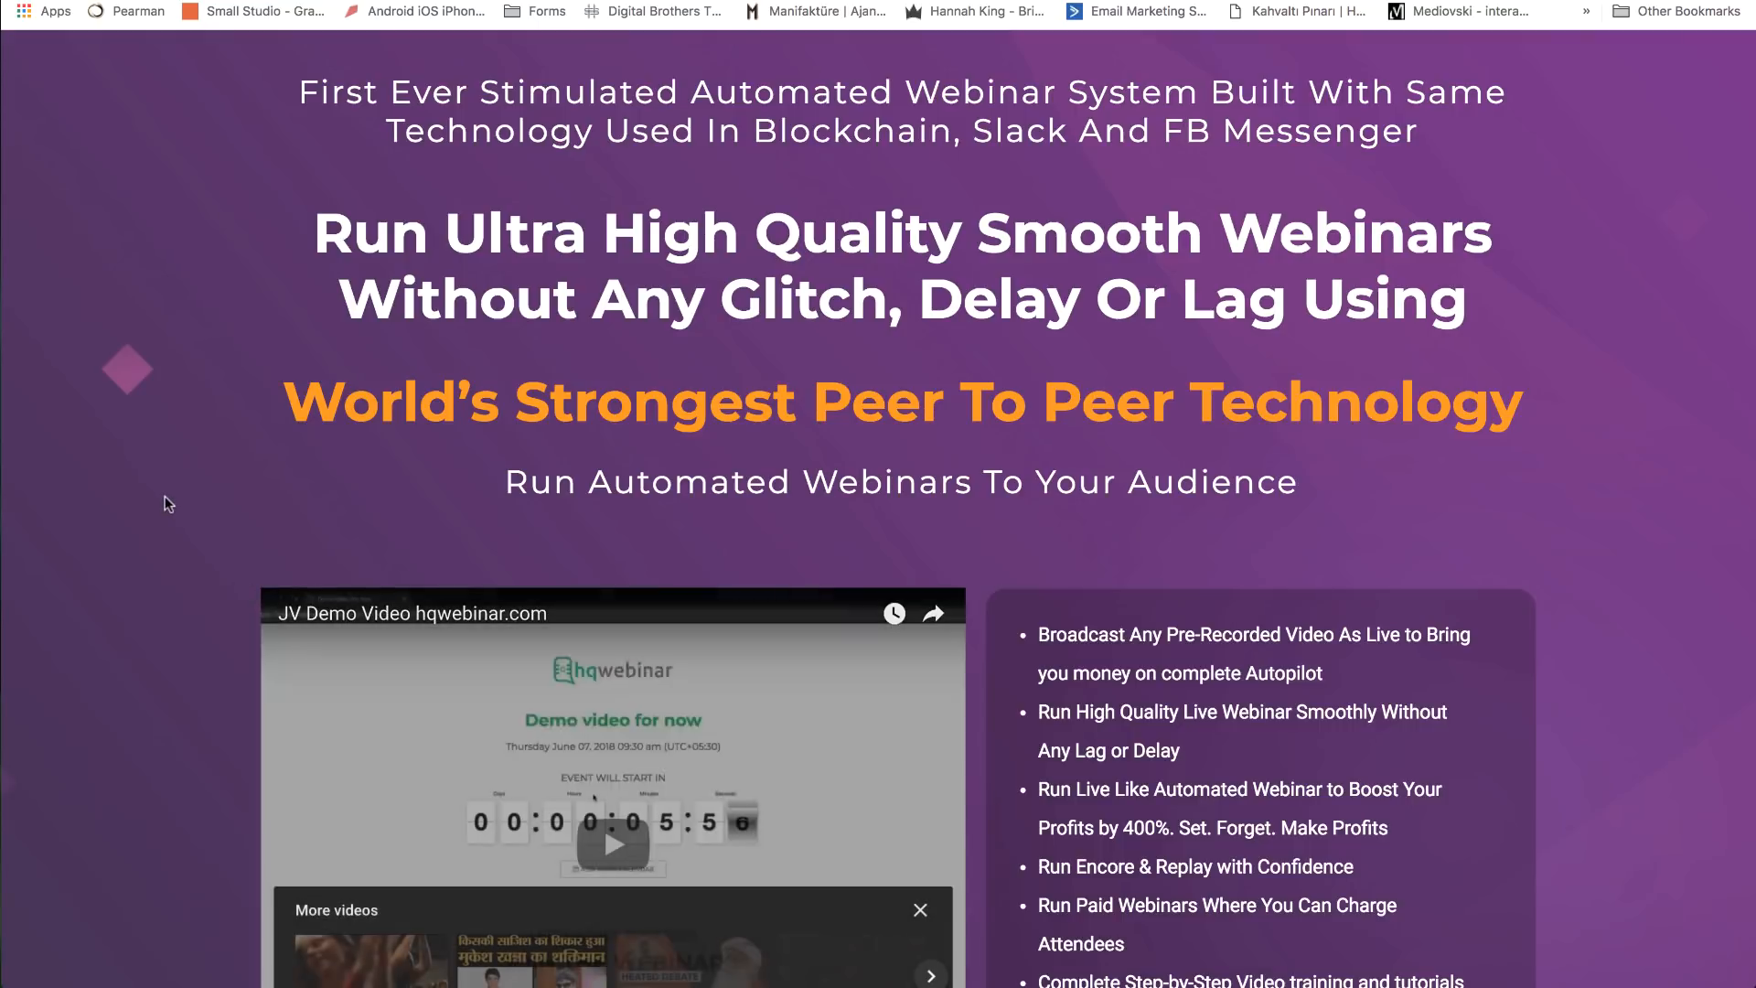
- Look over the desktop preview down to the countdown, test the access button's link and return to the preview
scroll(165, 498, down, 3)
scroll(165, 502, down, 6)
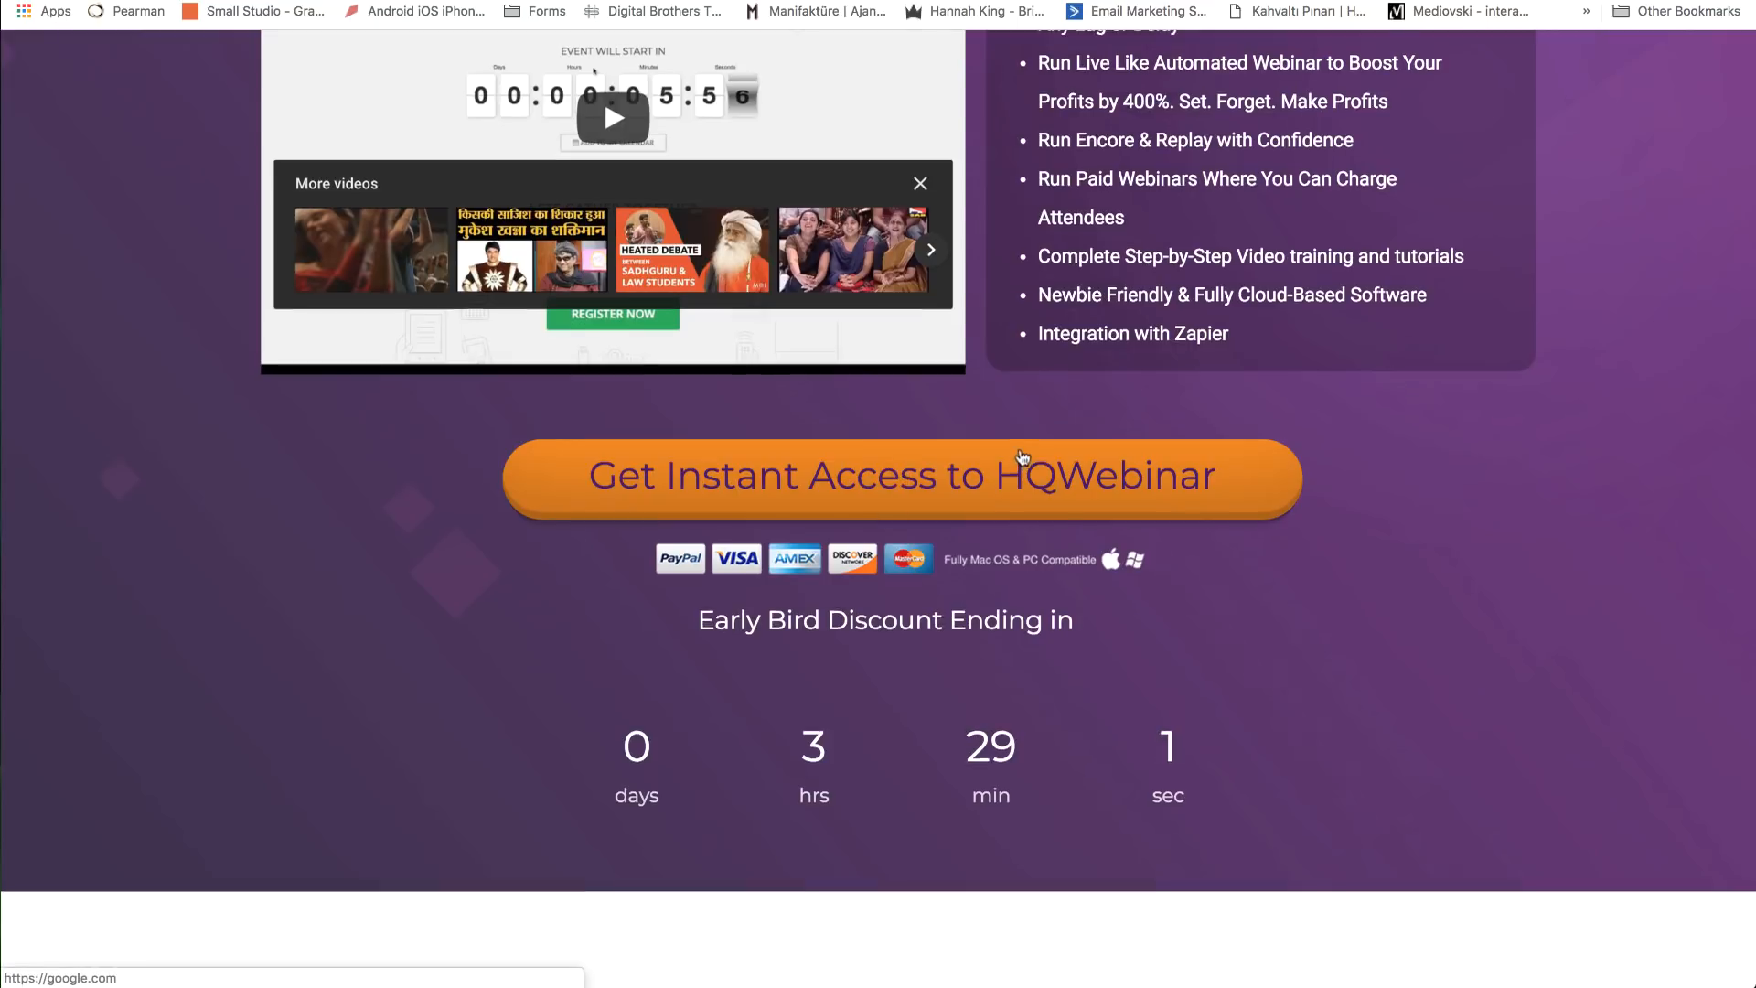
scroll(1010, 459, up, 4)
click(885, 896)
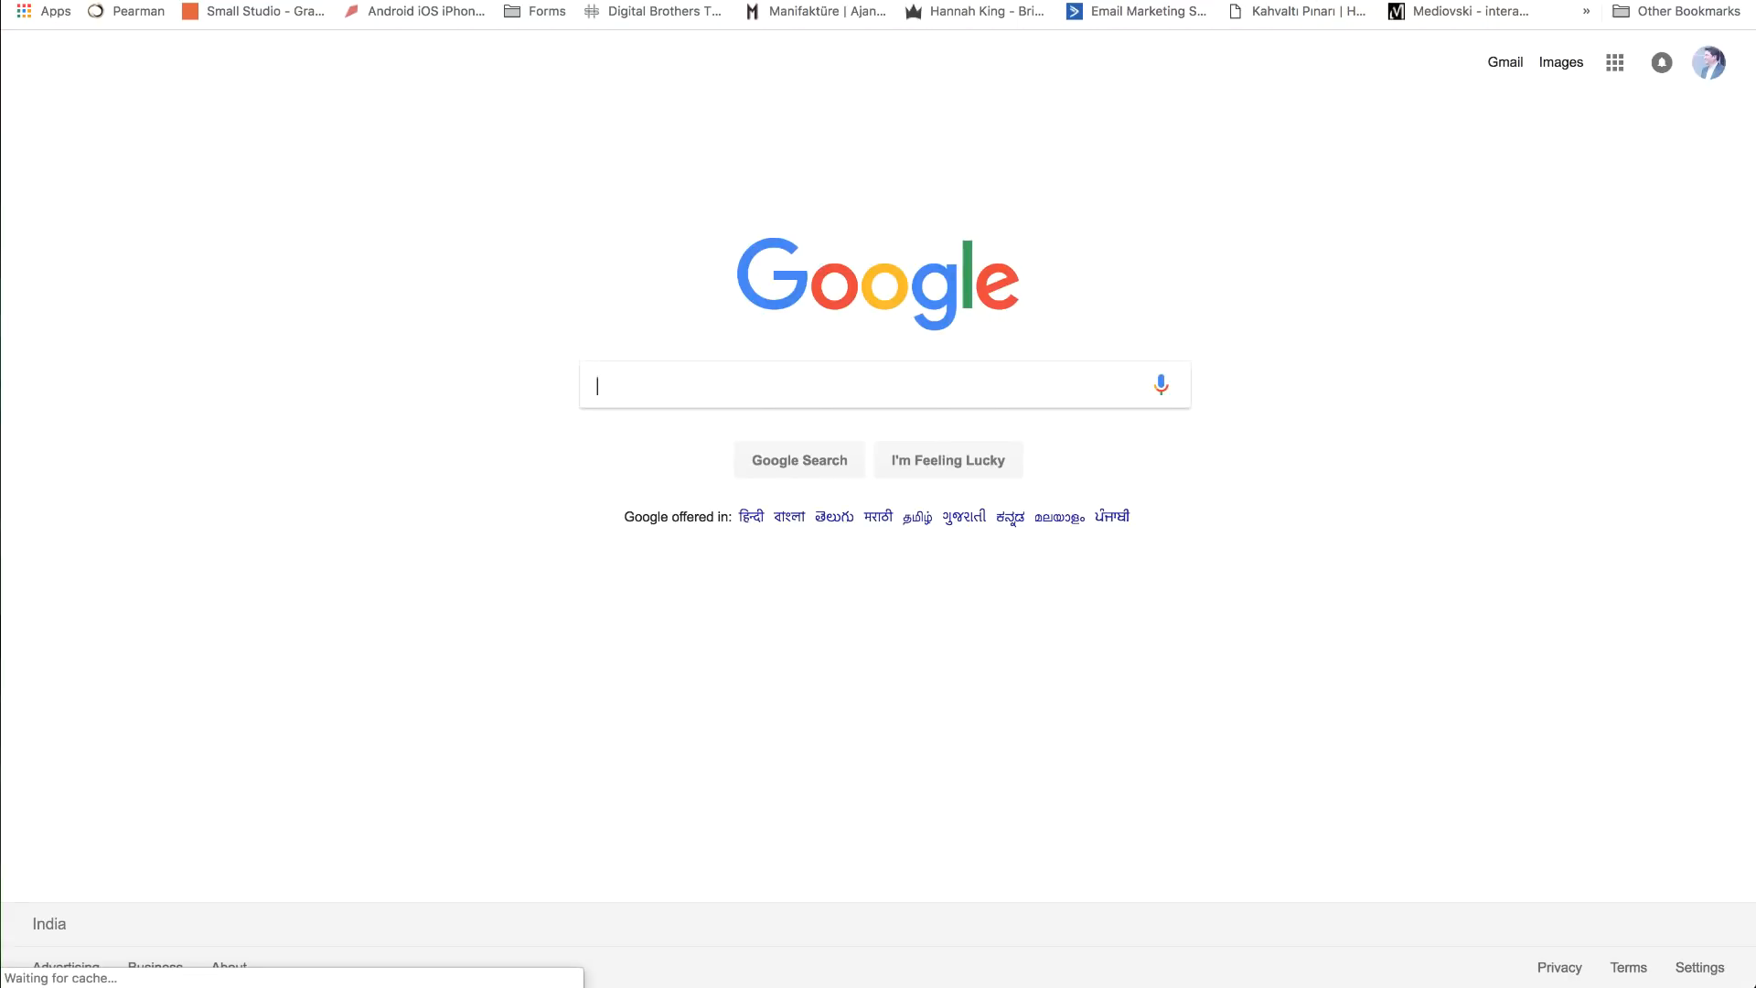
key(super+bracketleft)
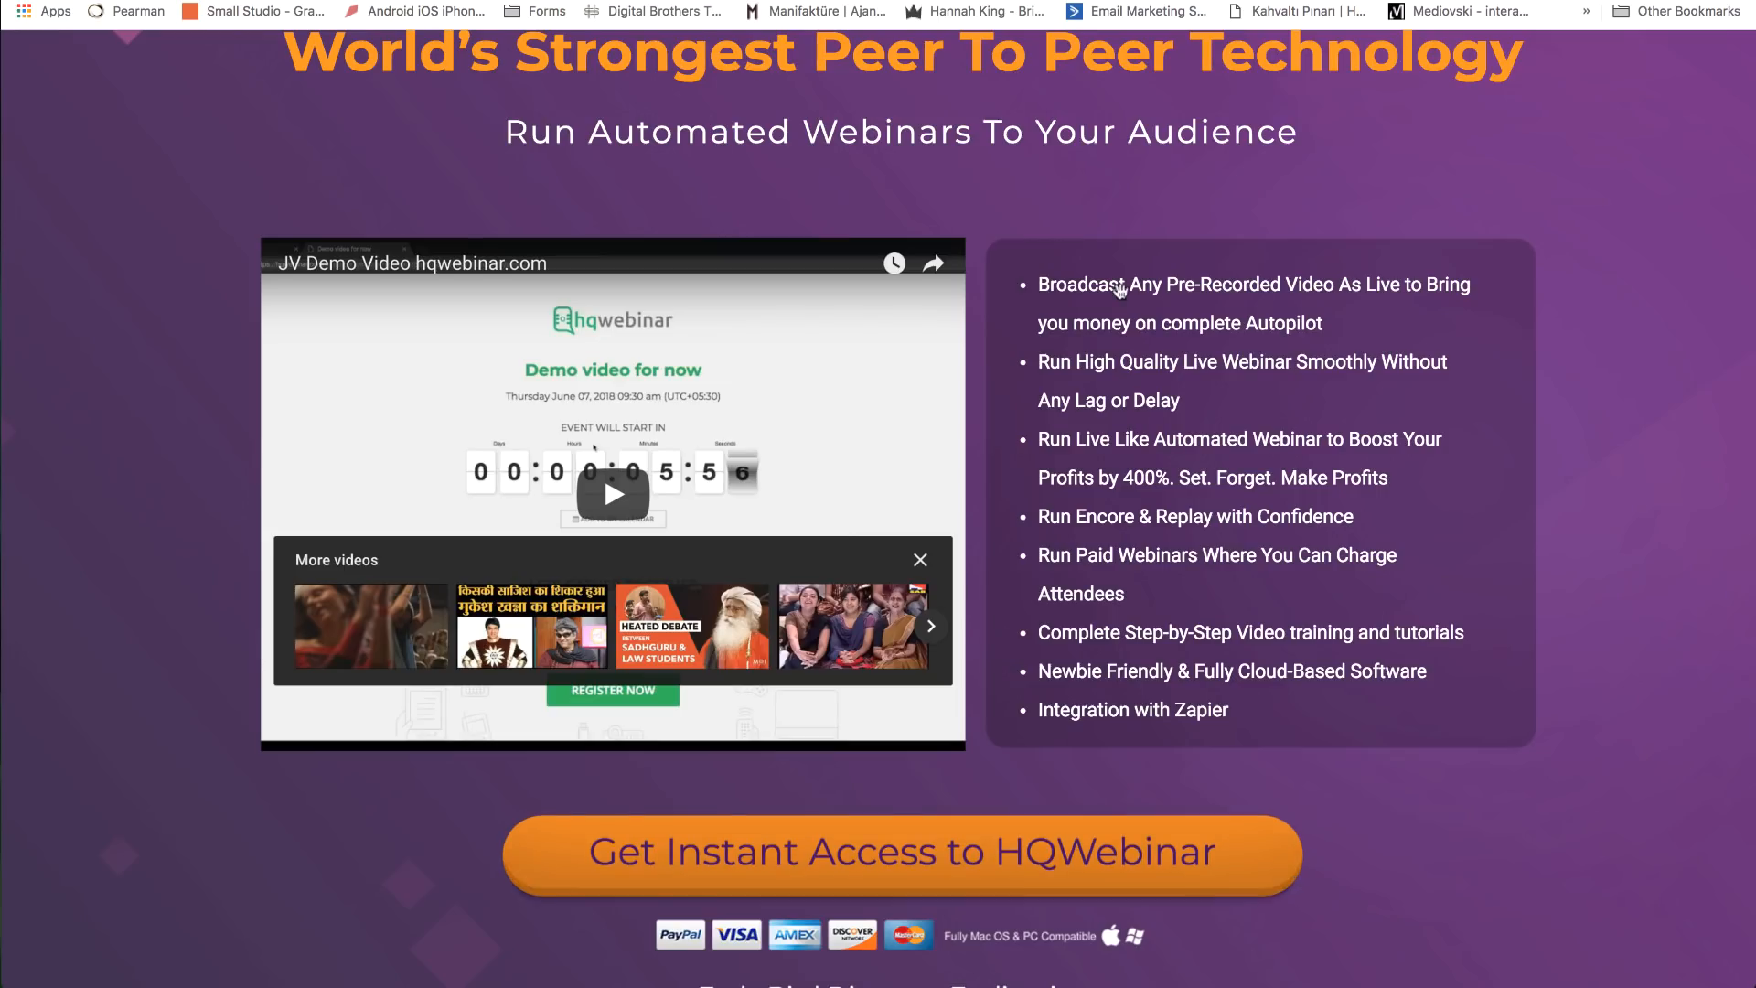
- Review the desktop preview from the opening headline down to the countdown timer
scroll(1119, 291, up, 4)
scroll(1120, 290, down, 8)
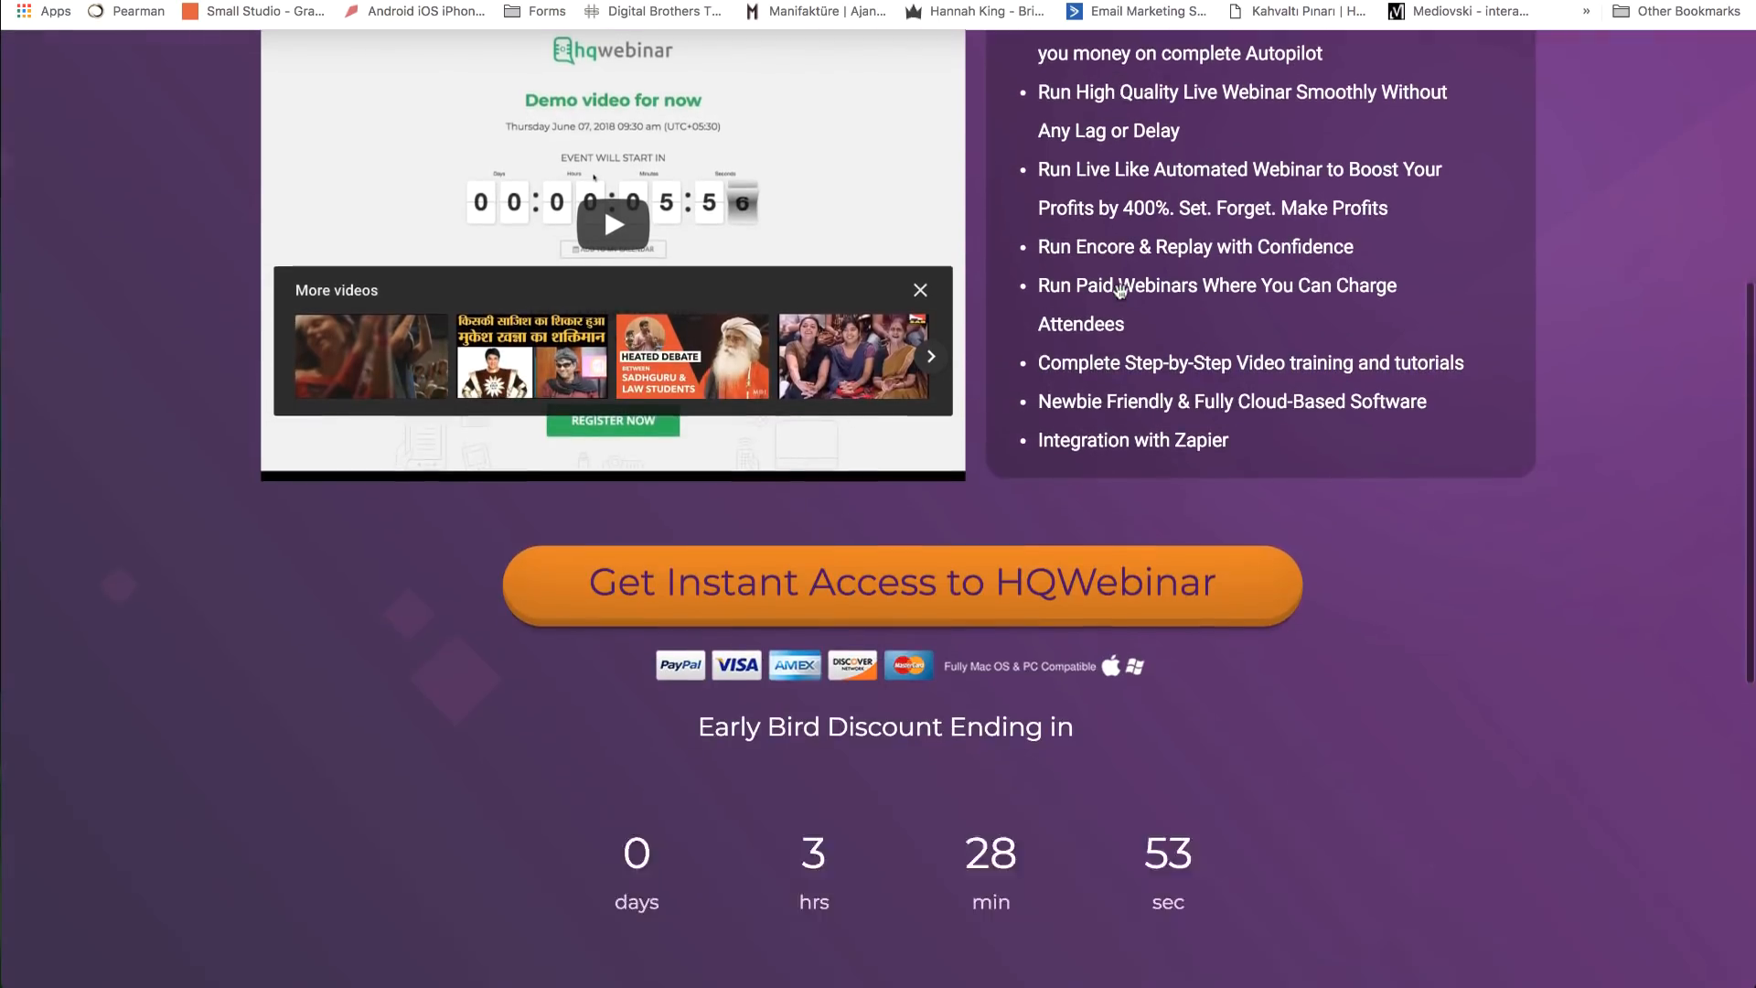
scroll(1120, 291, up, 8)
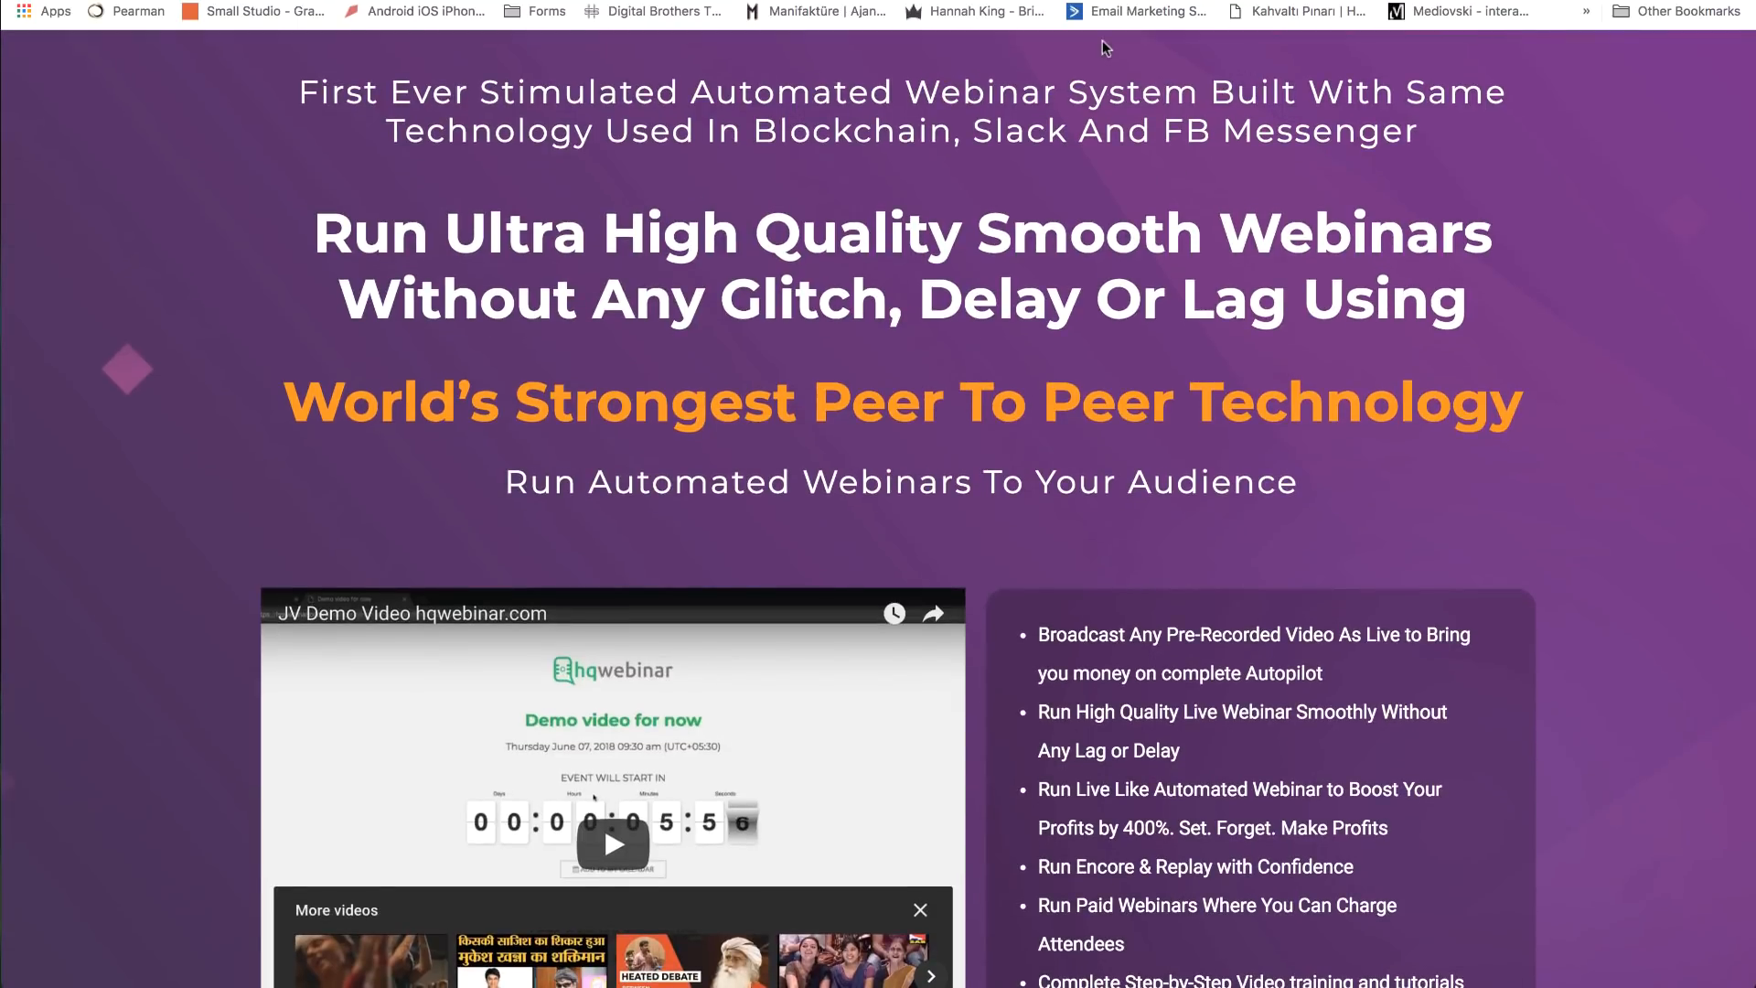
scroll(960, 271, down, 5)
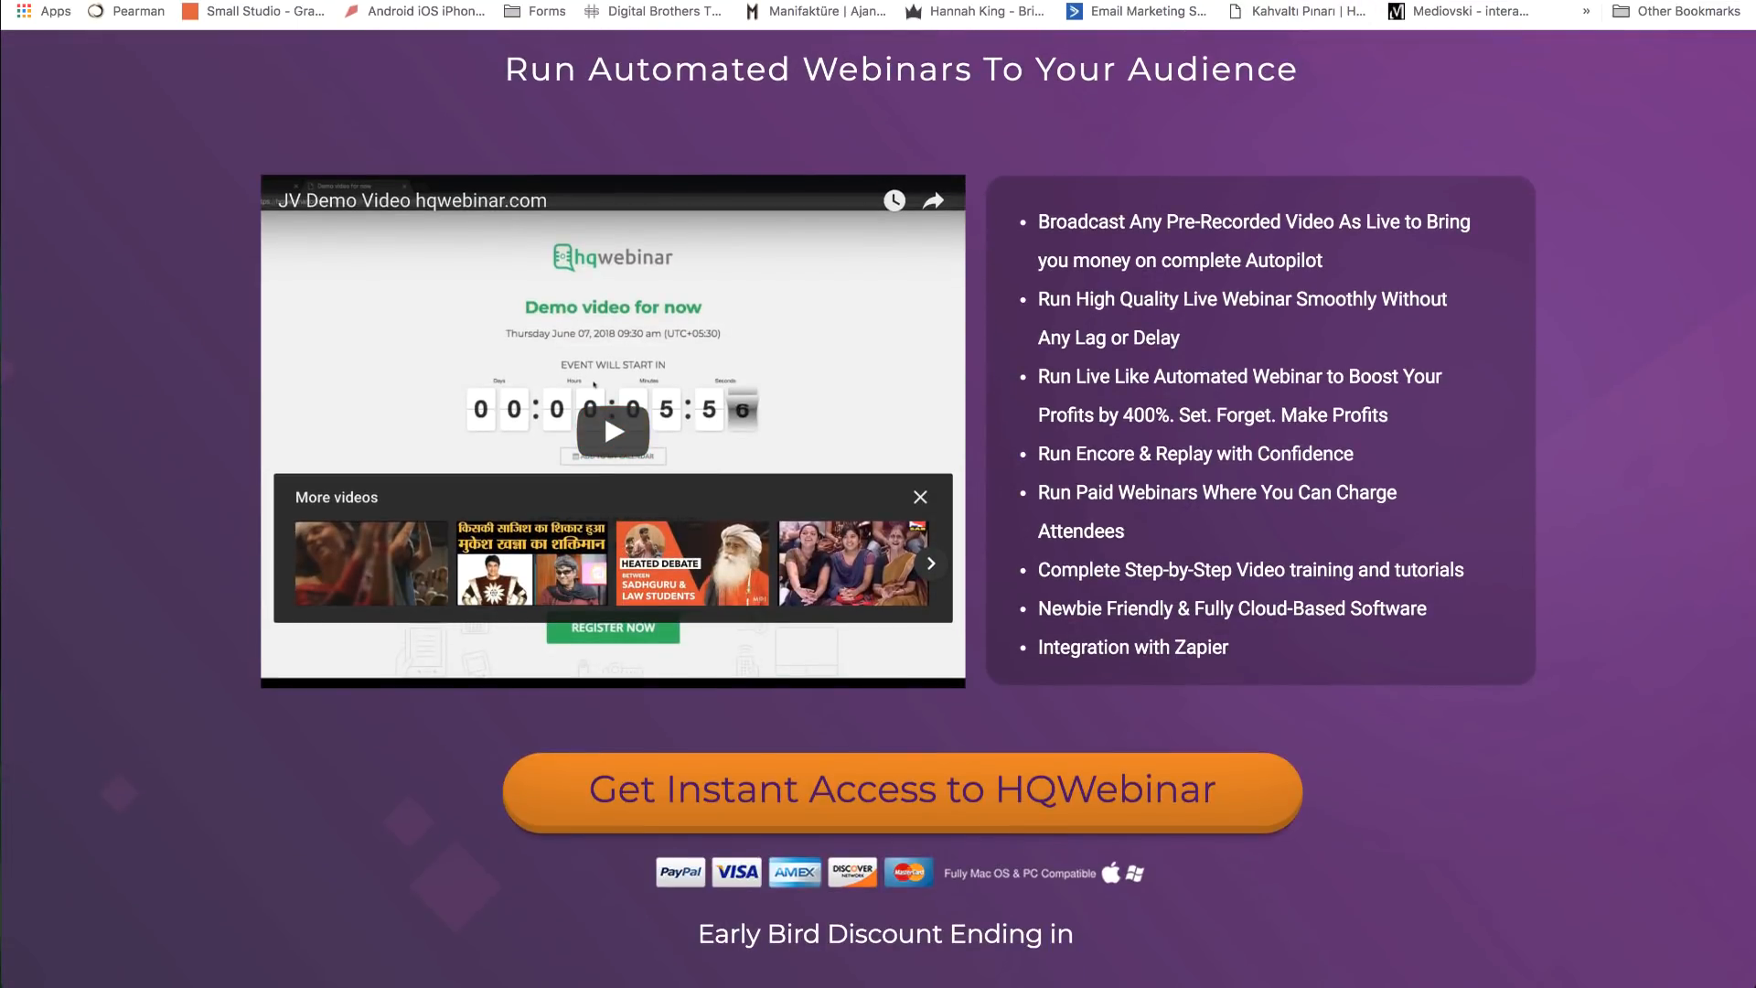
scroll(878, 494, down, 4)
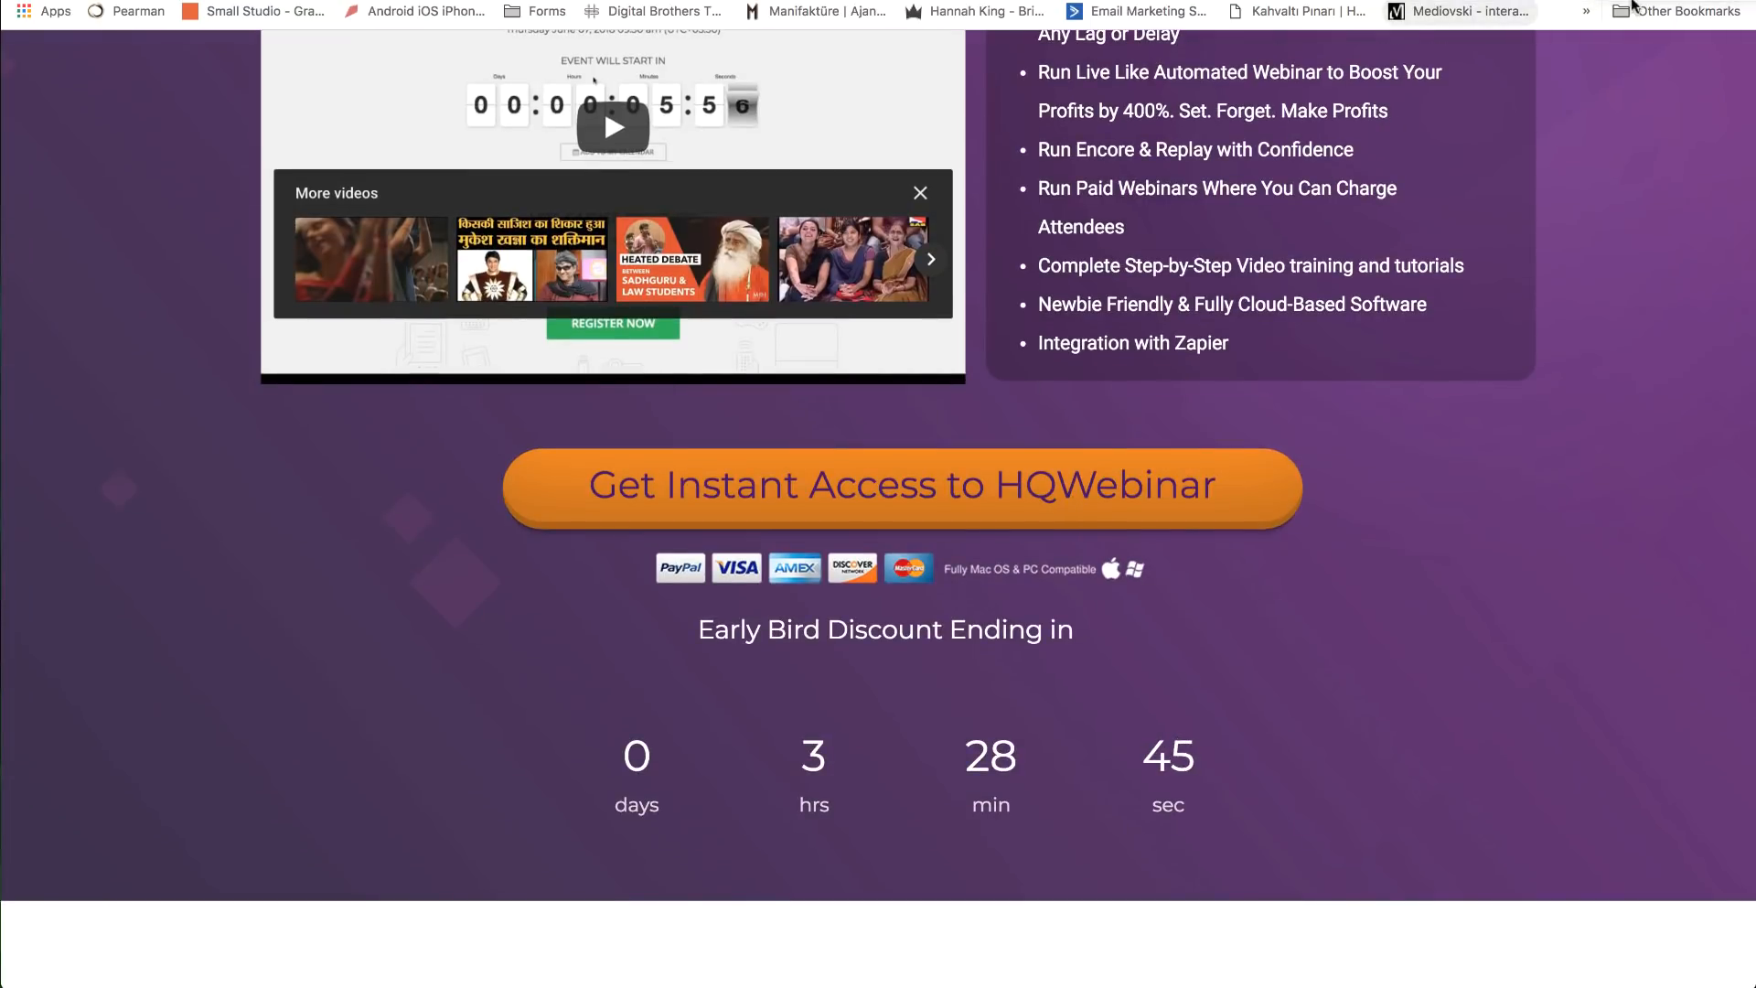
scroll(986, 353, up, 9)
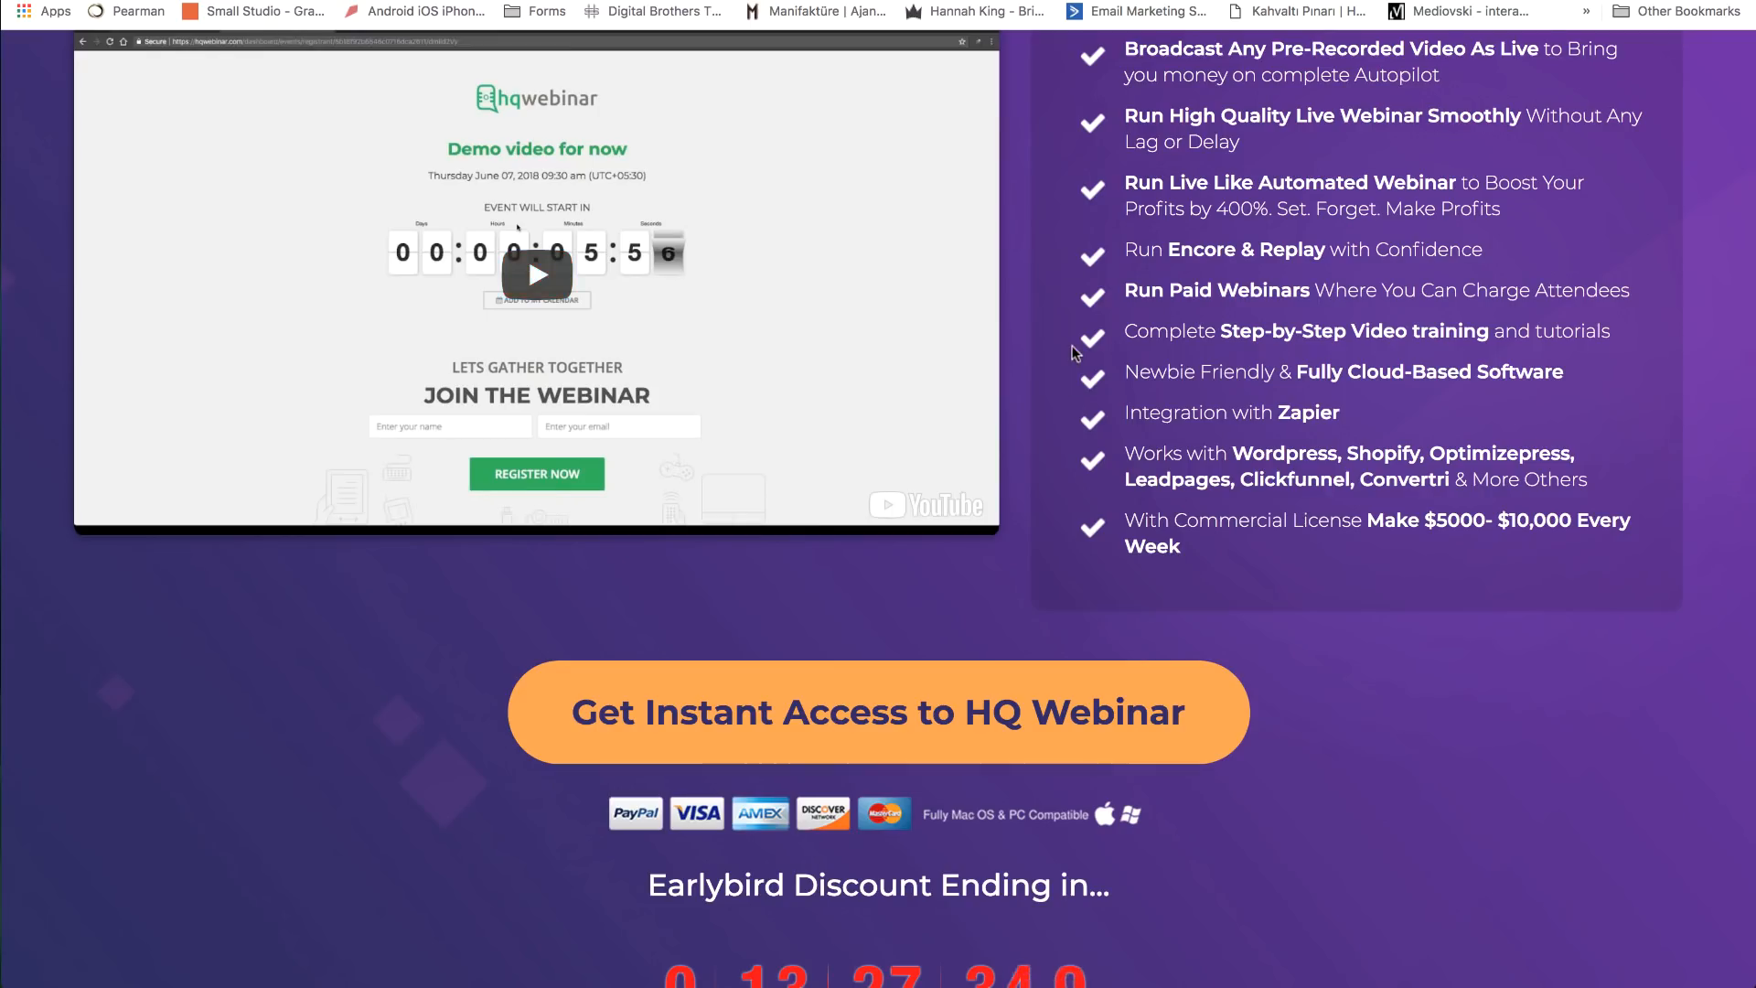
- Compare the original HQ Webinar page with the preview, covering the headline, video, bullet list and call-to-action area
scroll(1072, 341, up, 5)
scroll(1072, 341, down, 1)
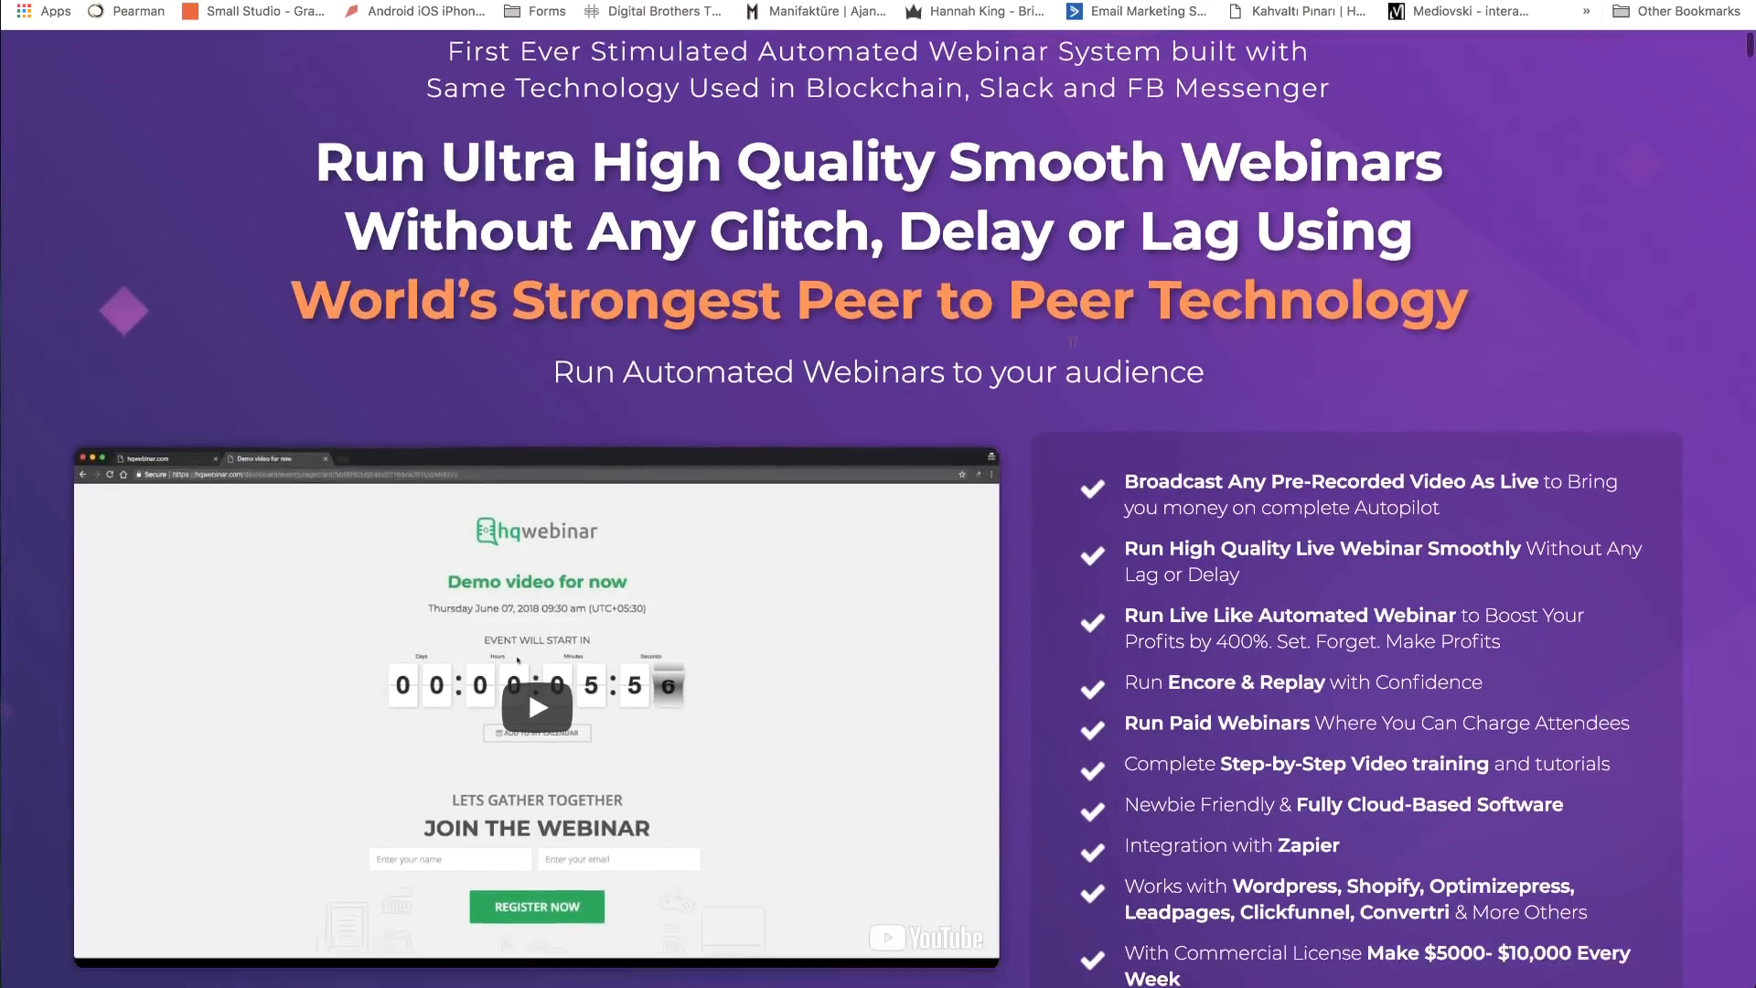
scroll(1072, 341, down, 9)
scroll(1072, 342, up, 9)
scroll(1074, 353, down, 5)
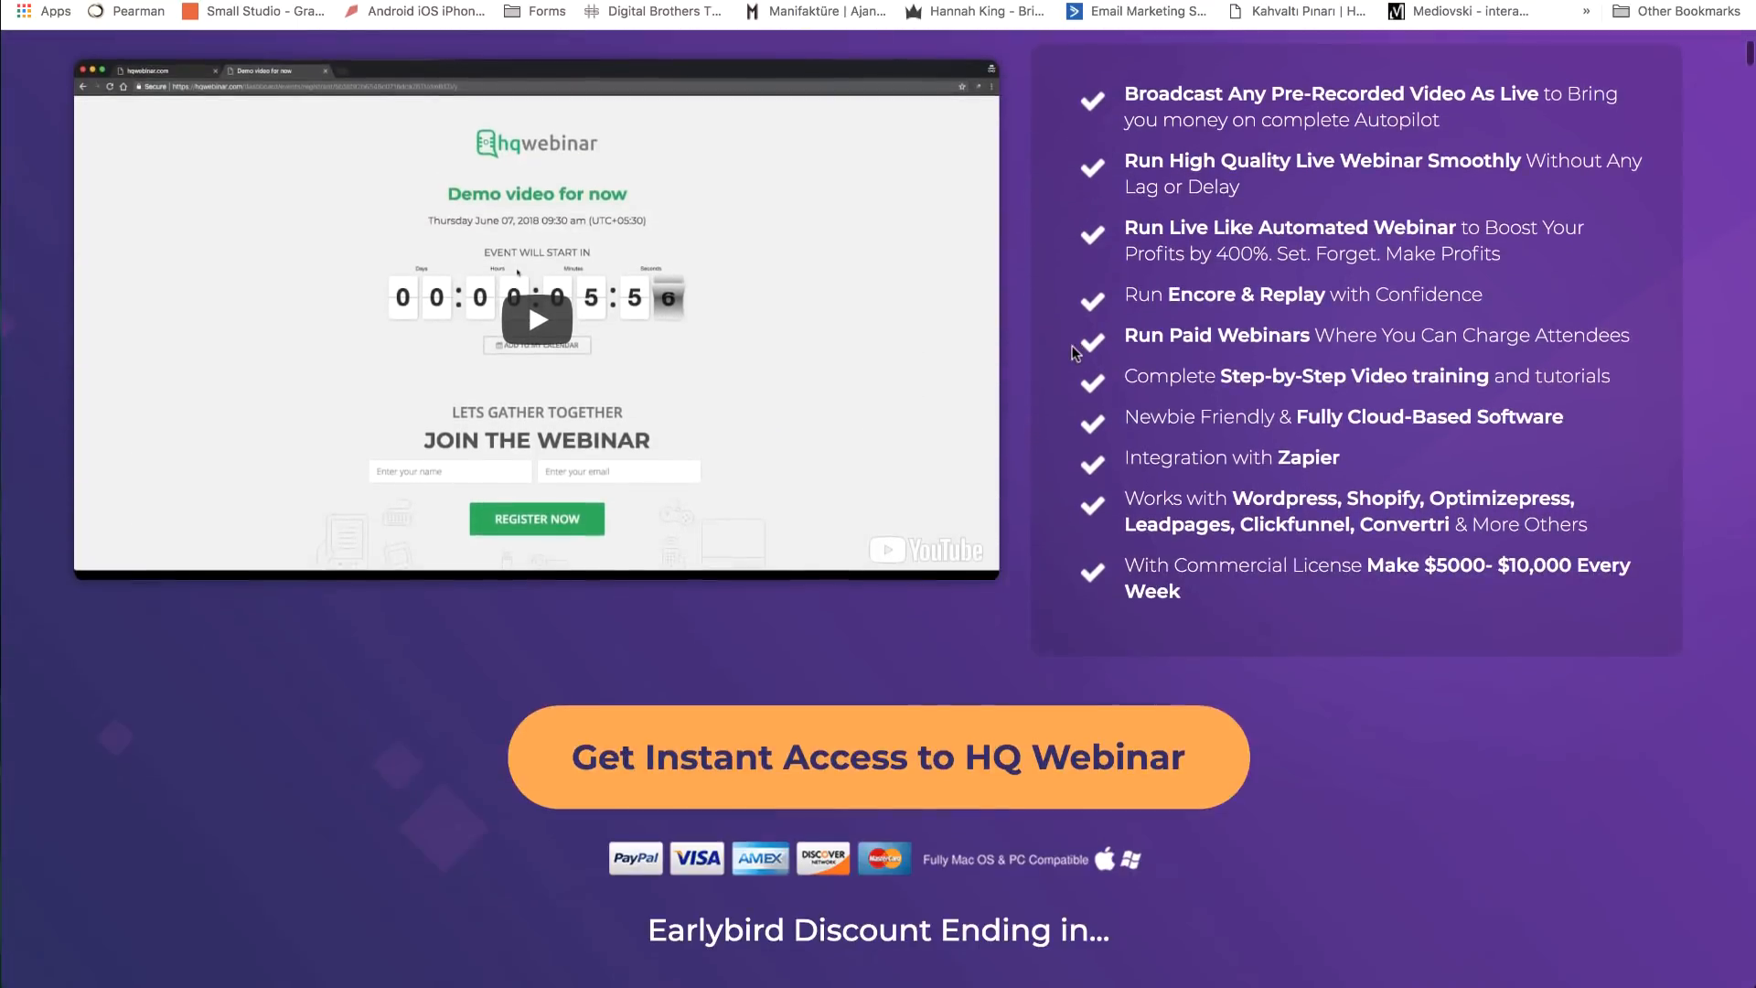
scroll(1075, 352, up, 5)
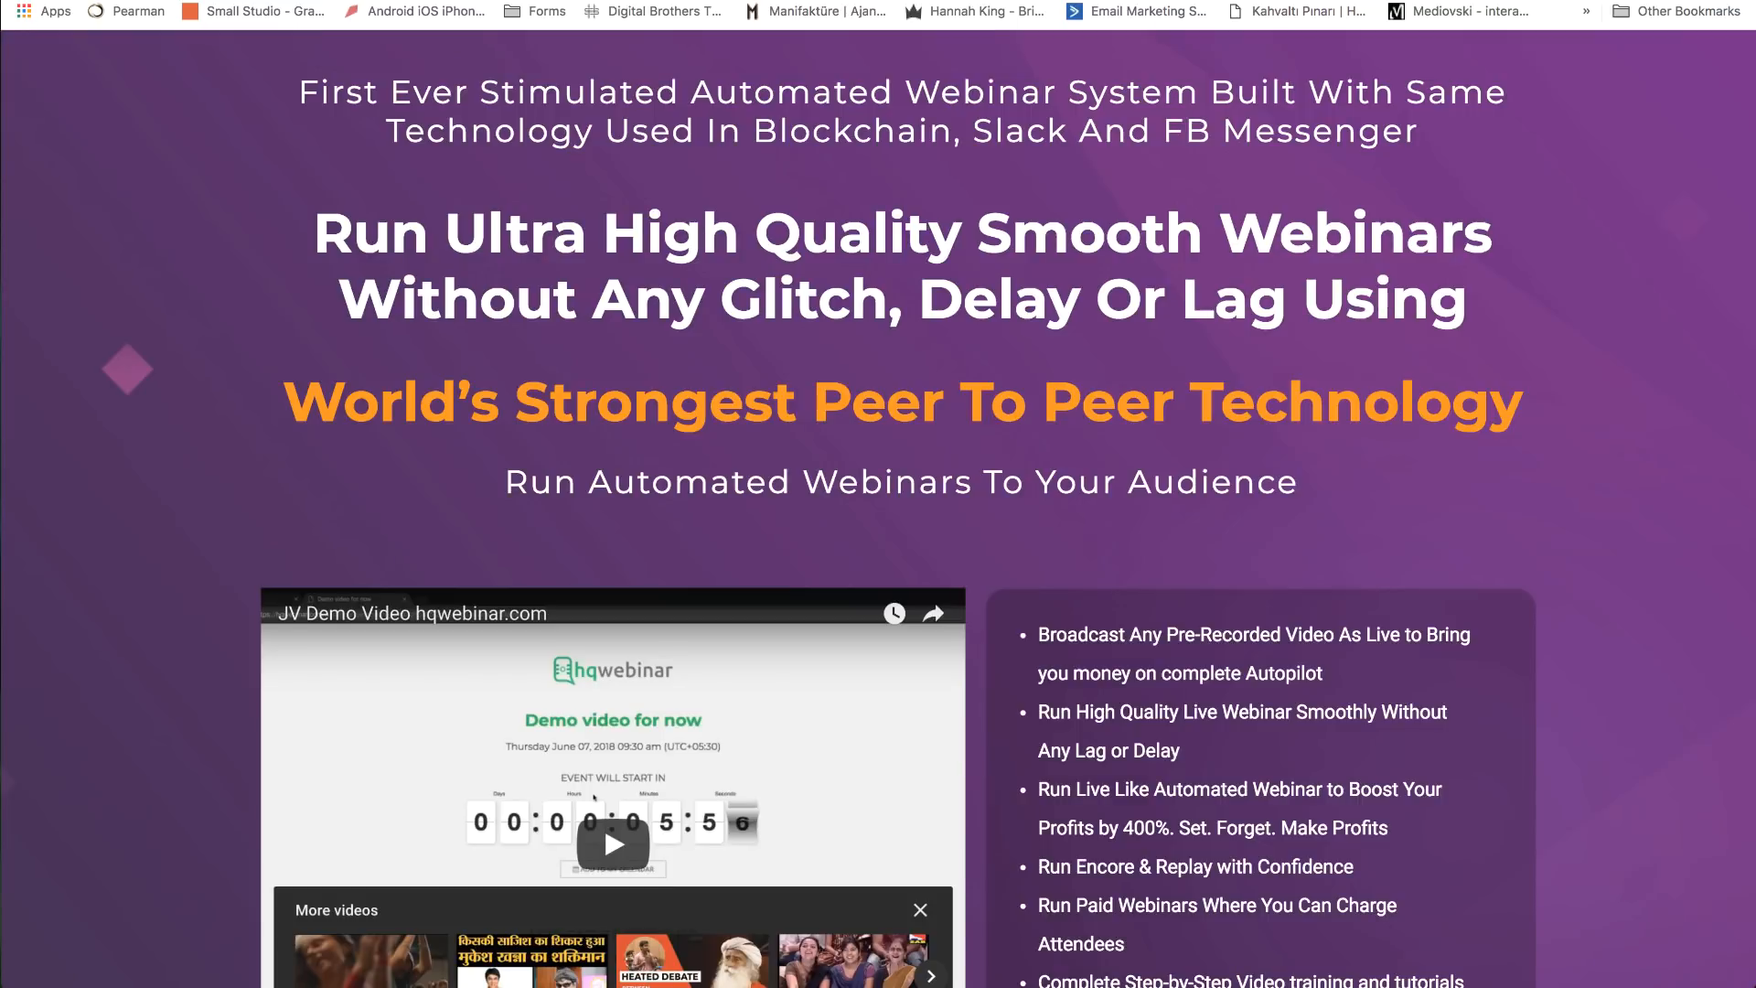
scroll(1052, 256, down, 7)
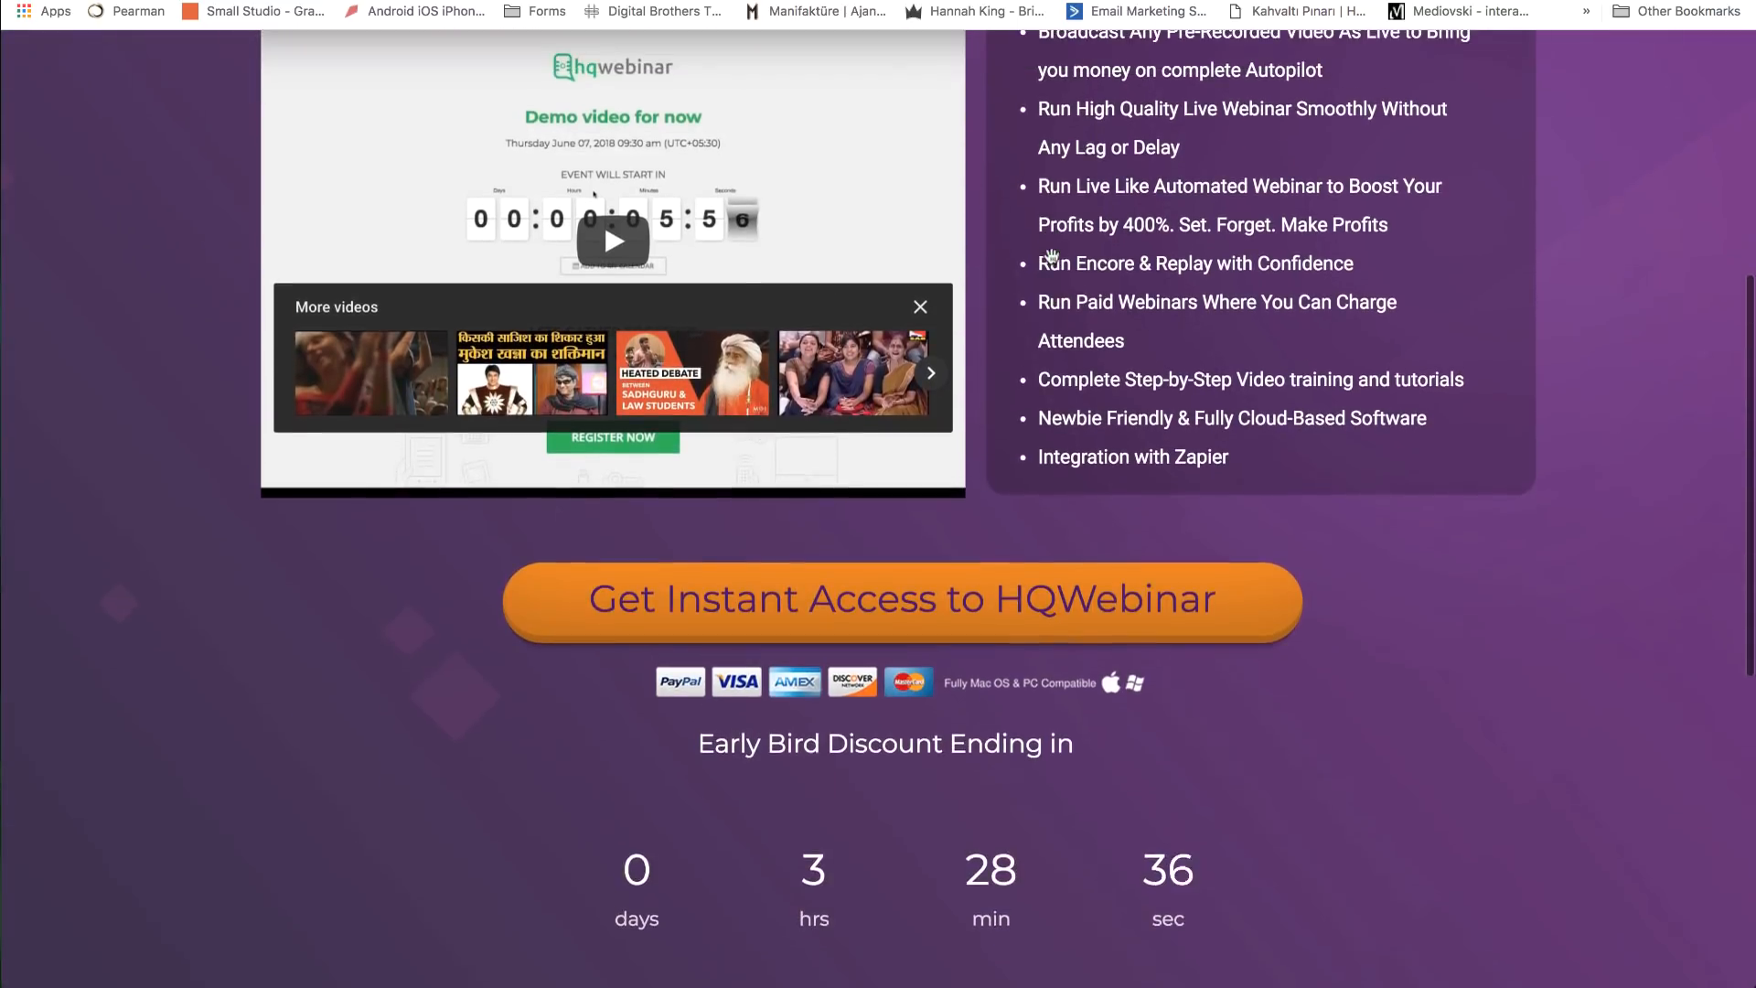
scroll(1051, 256, up, 8)
scroll(1052, 256, down, 5)
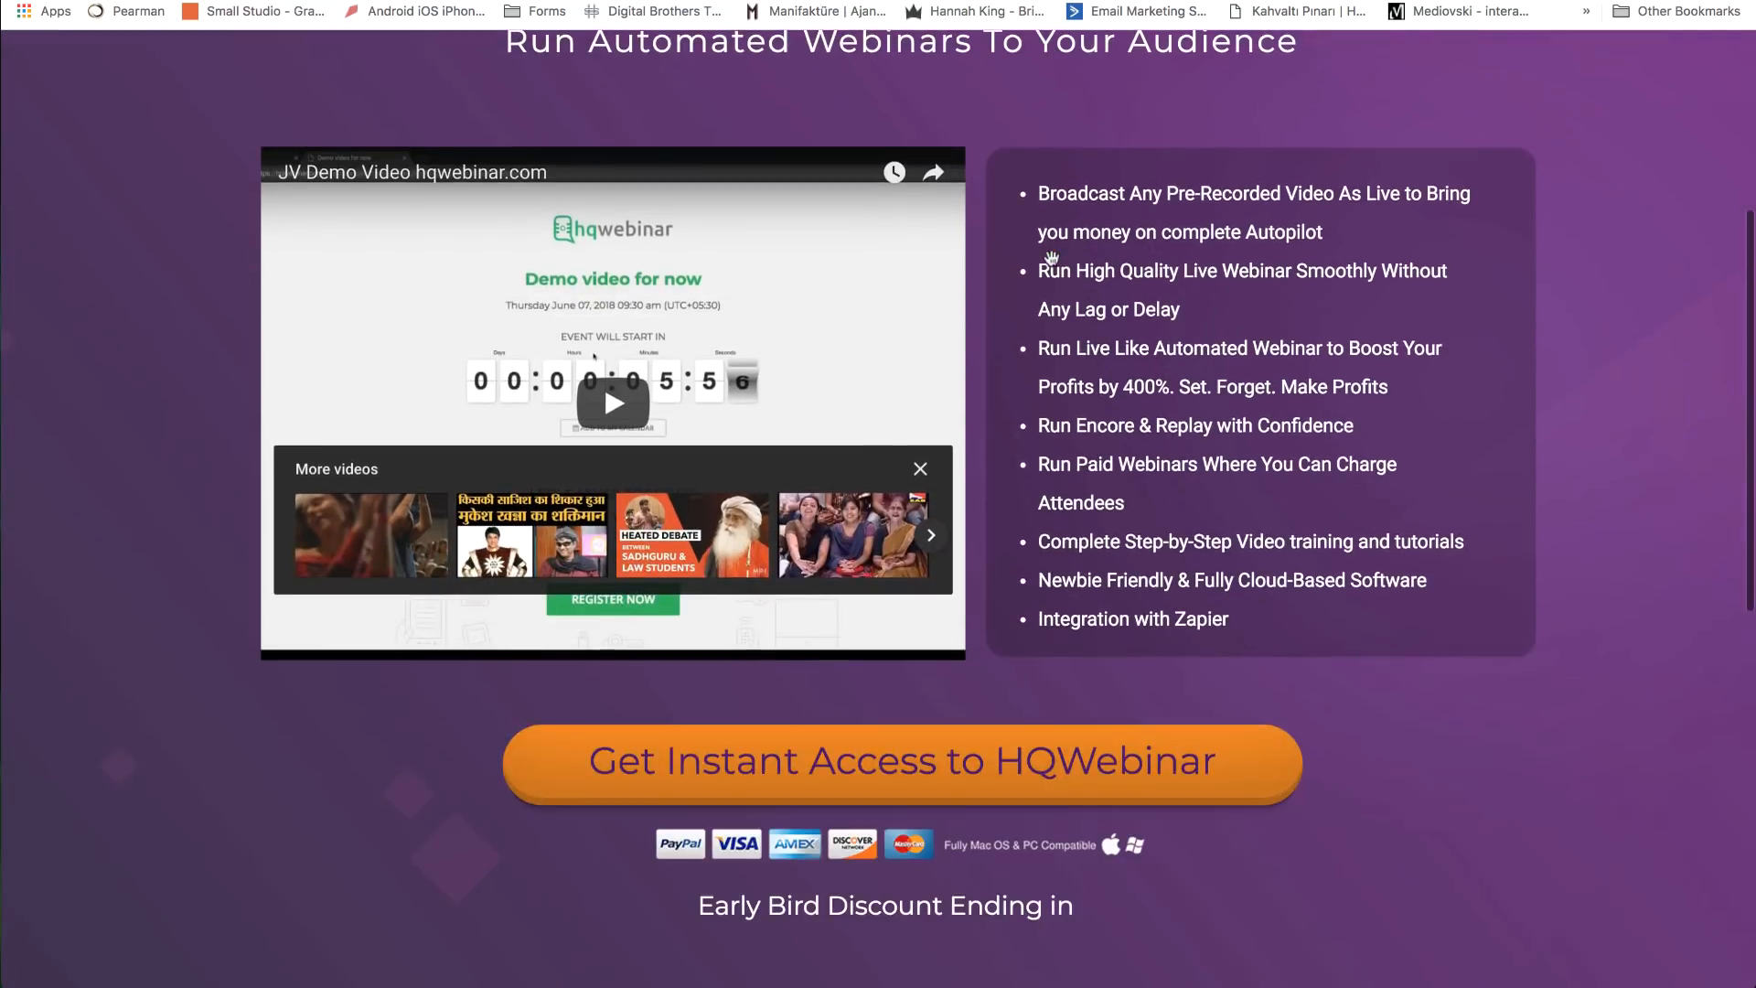
scroll(1052, 258, down, 4)
scroll(1051, 258, up, 10)
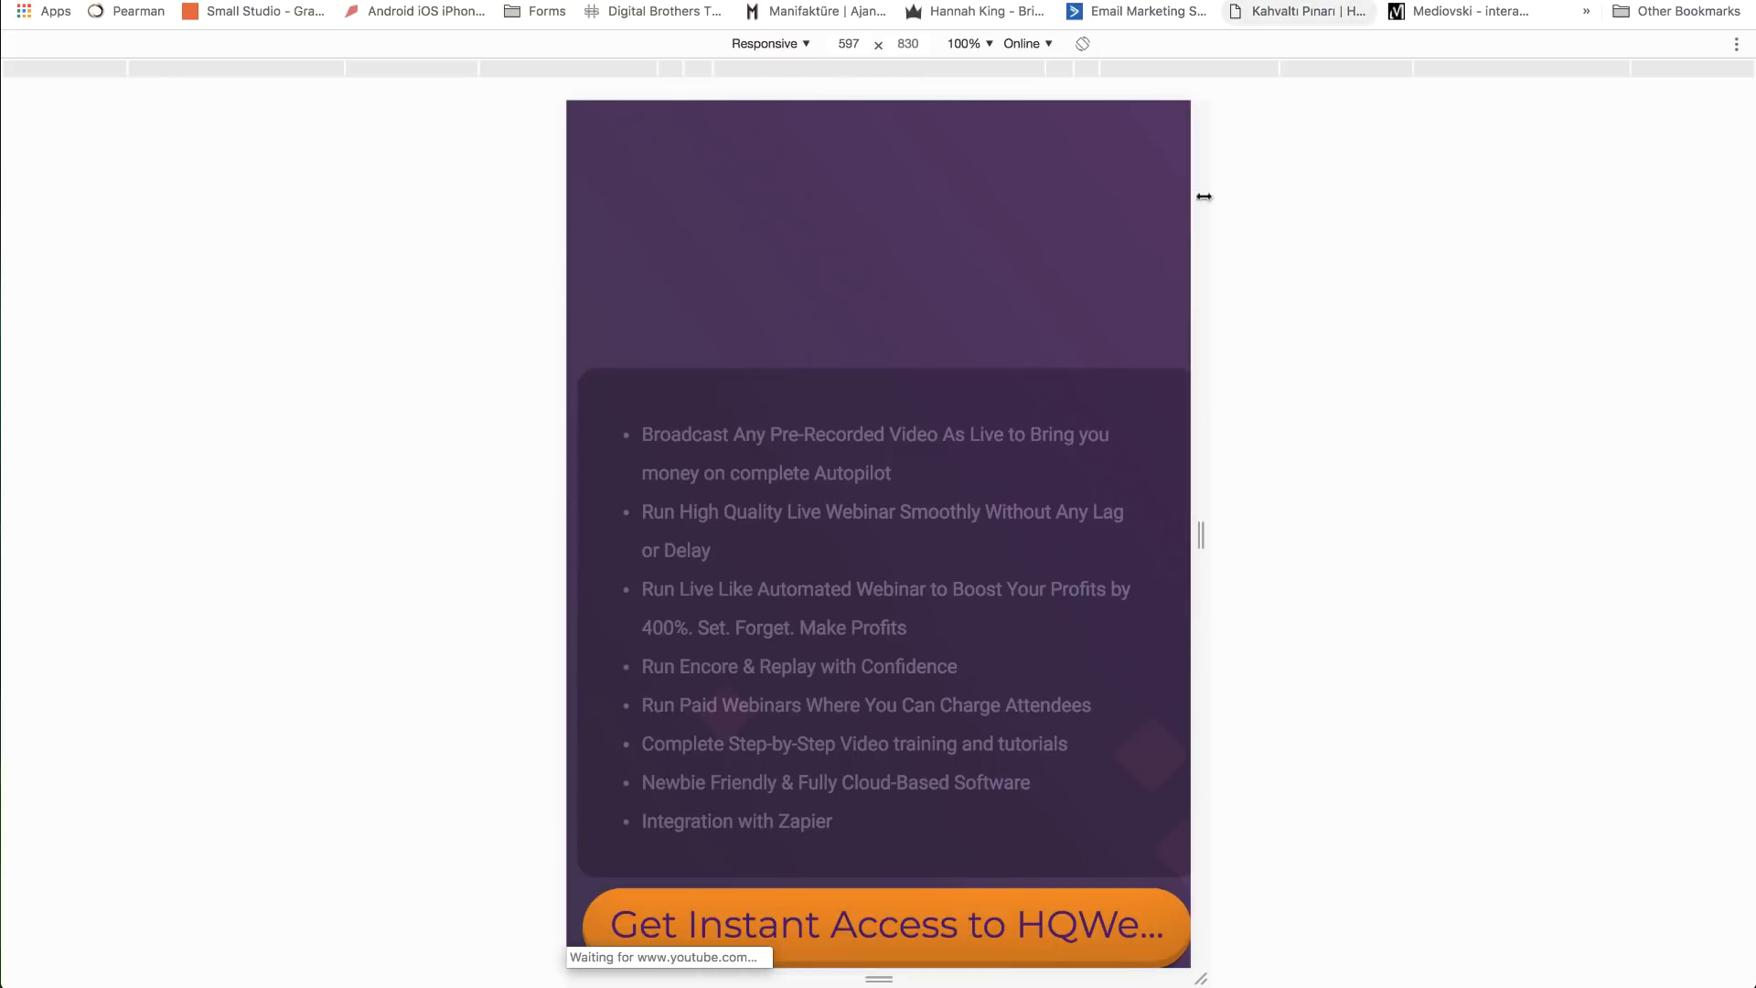
- Examine the preview in the 597 × 830 responsive view, from the headline through the video and bullets to the countdown
scroll(946, 378, up, 15)
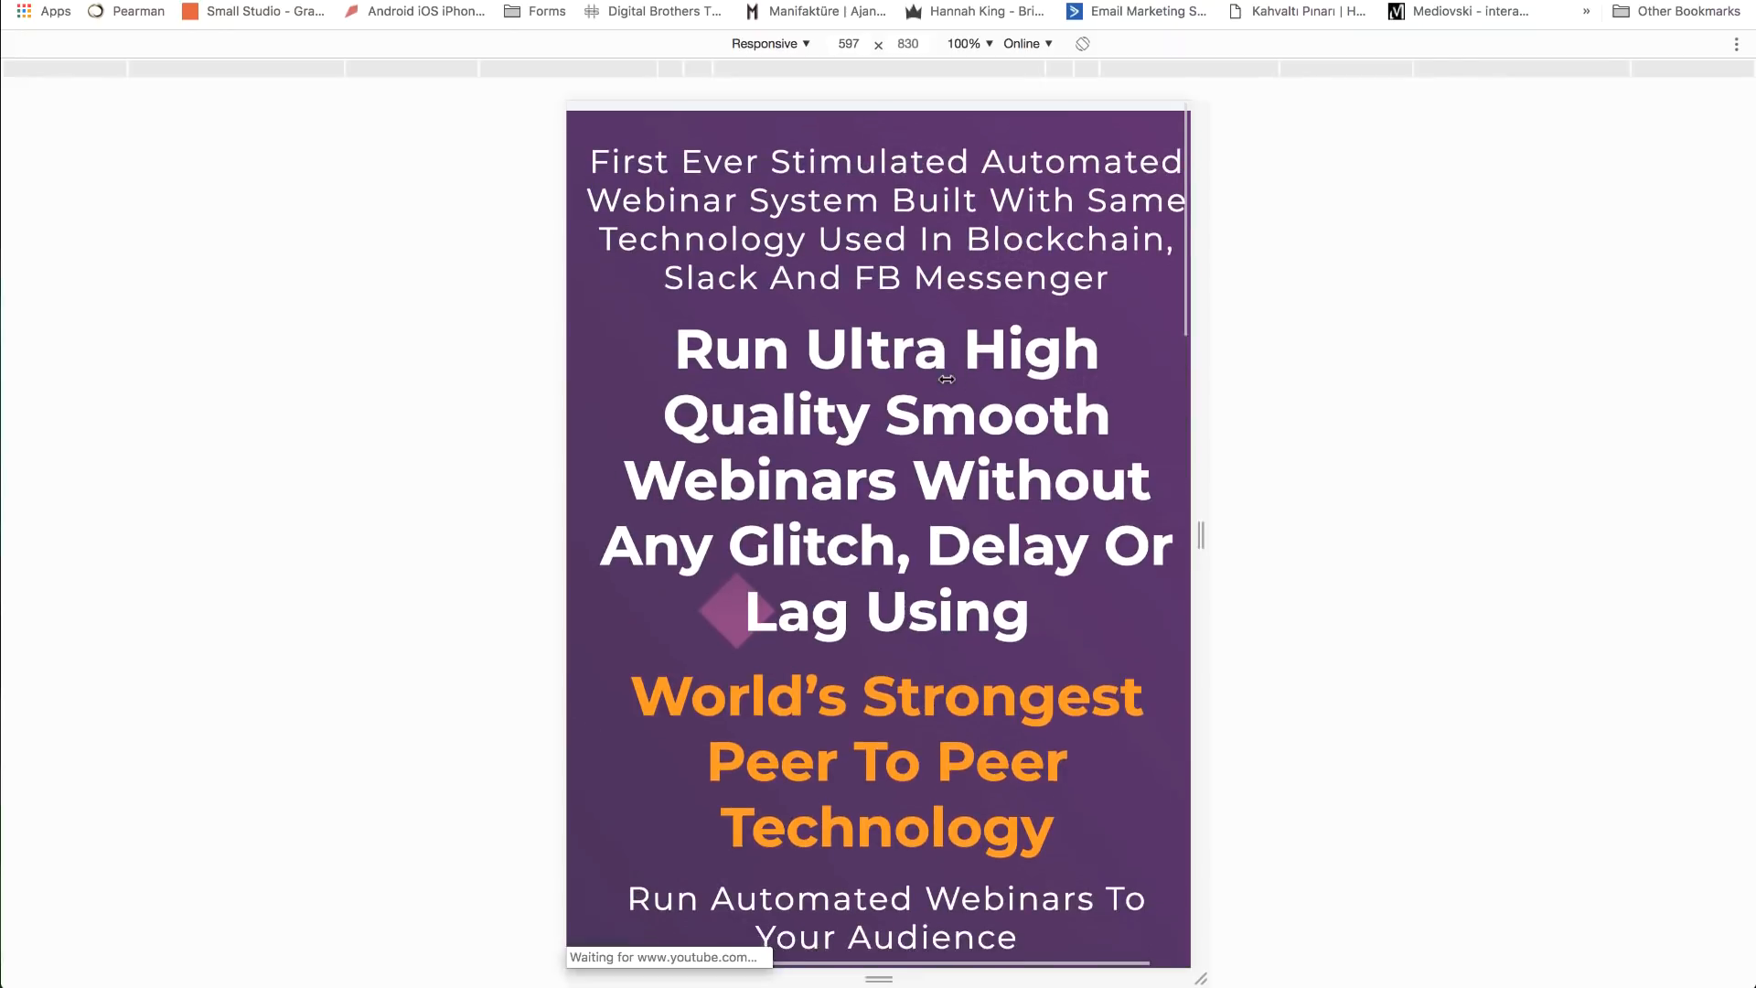
scroll(856, 347, down, 10)
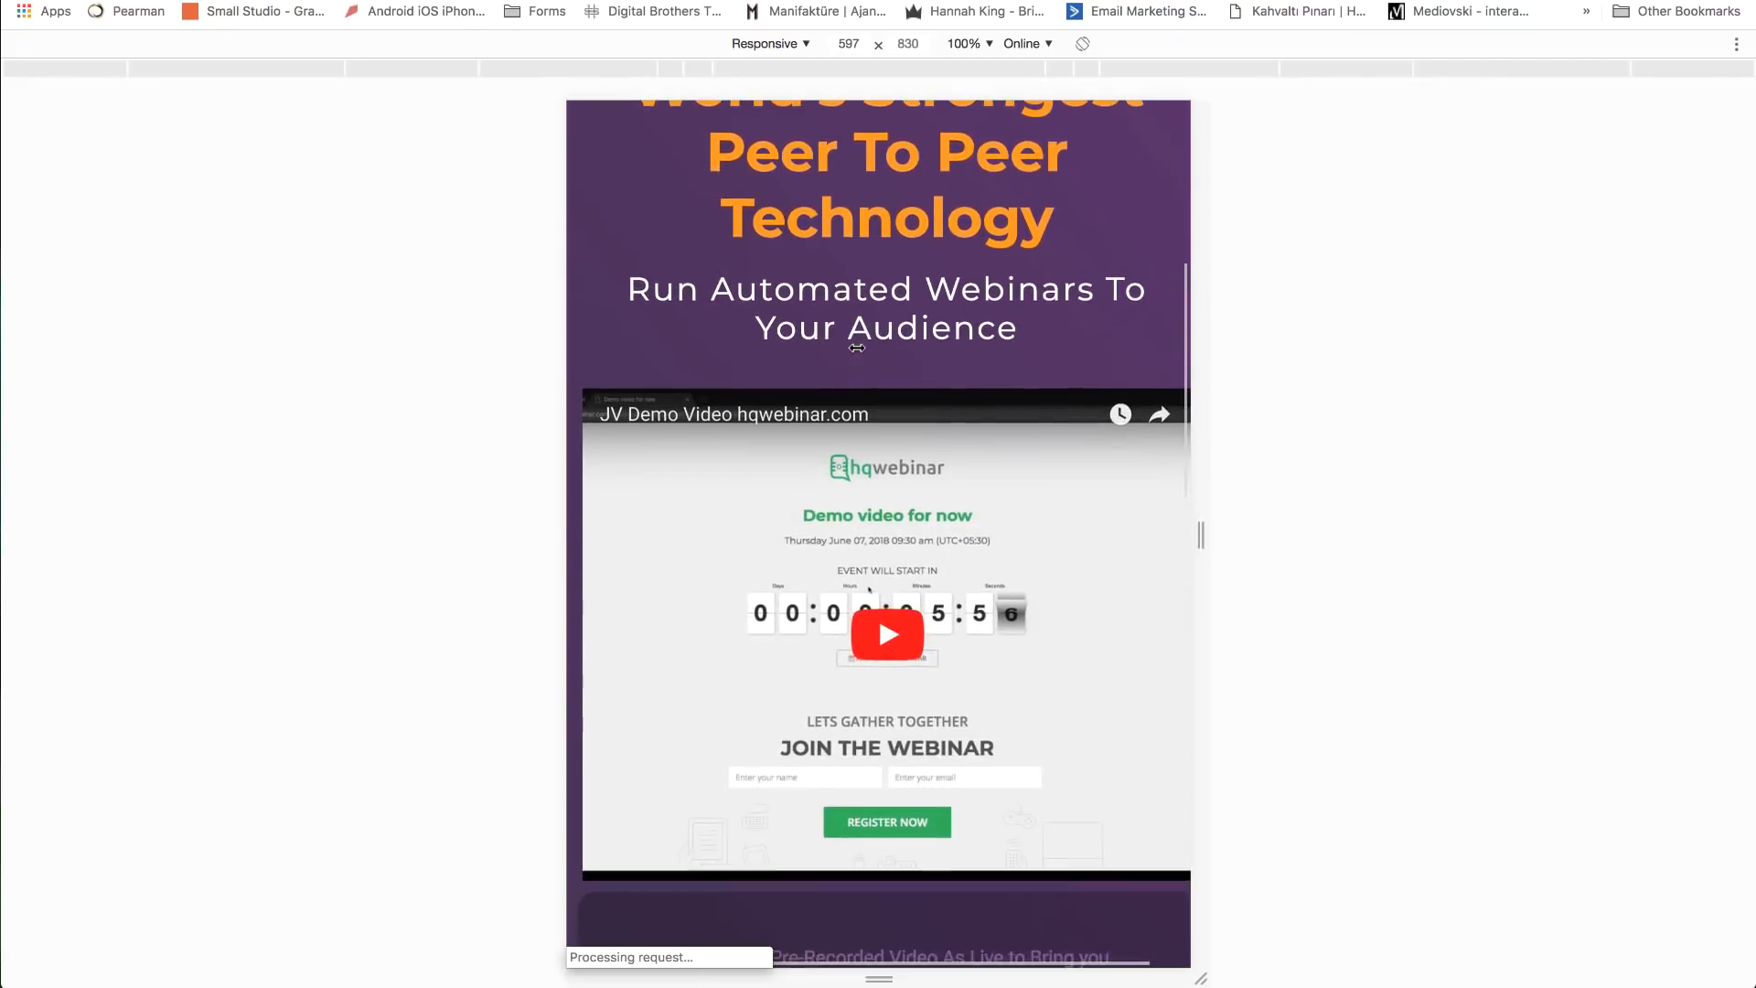
scroll(857, 348, down, 5)
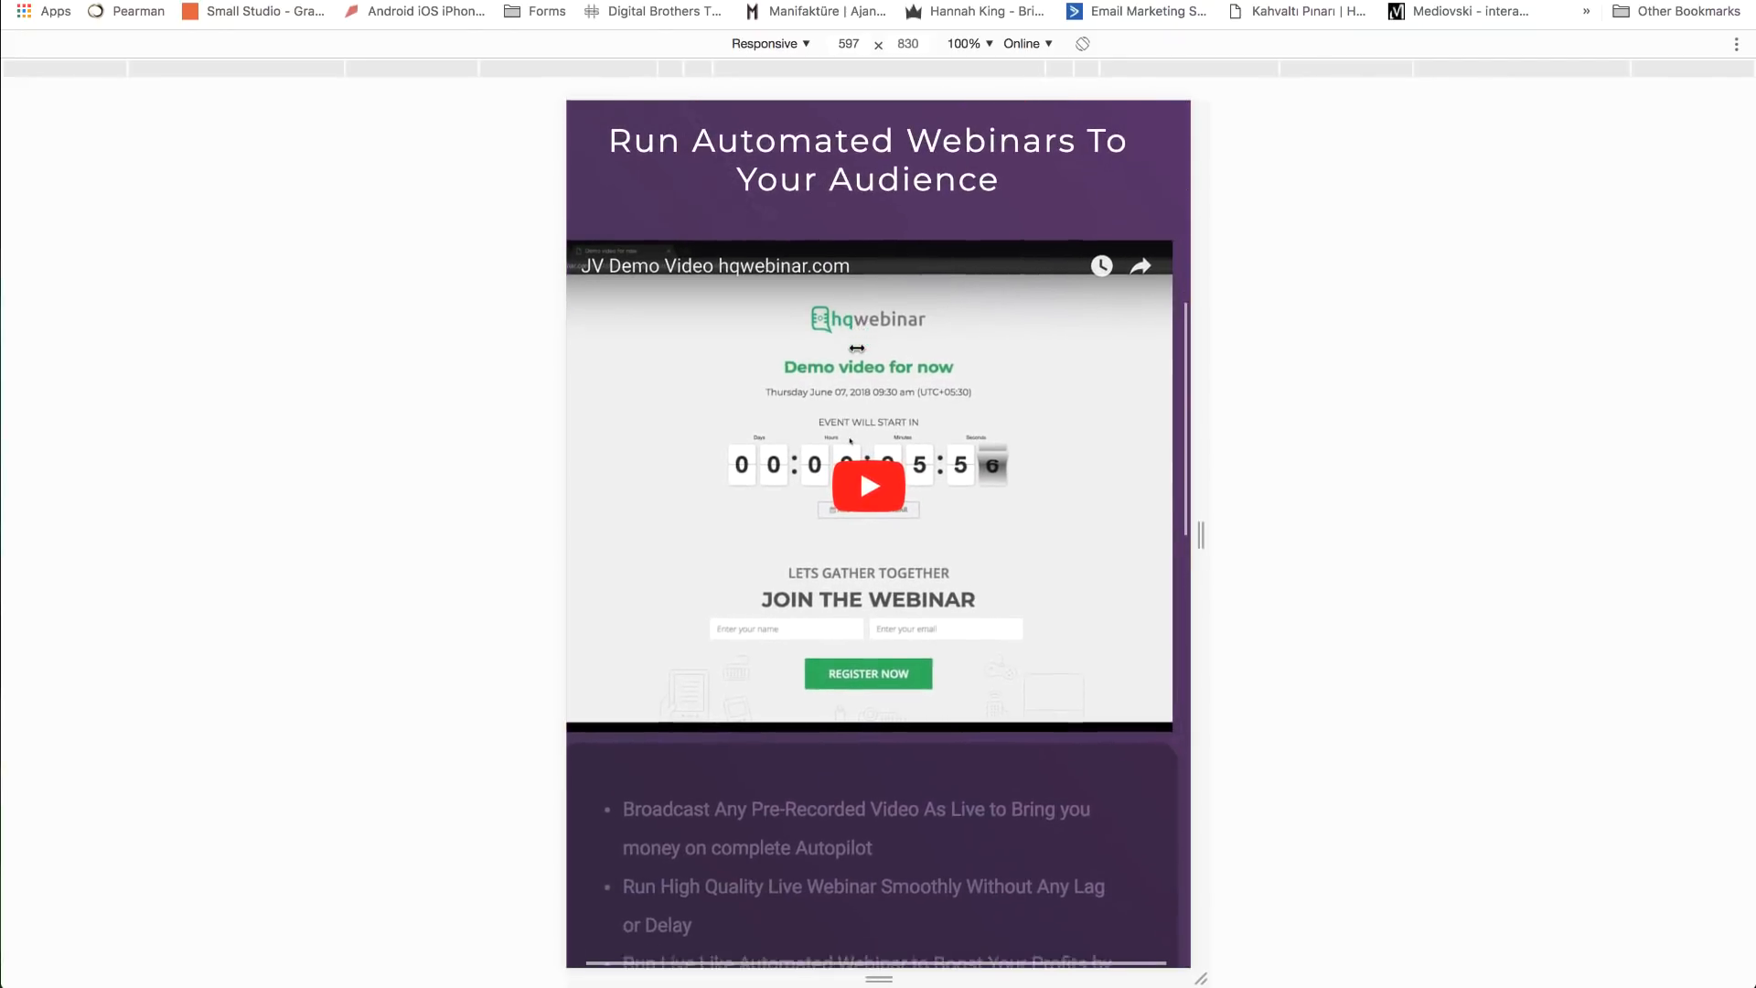
scroll(857, 347, down, 8)
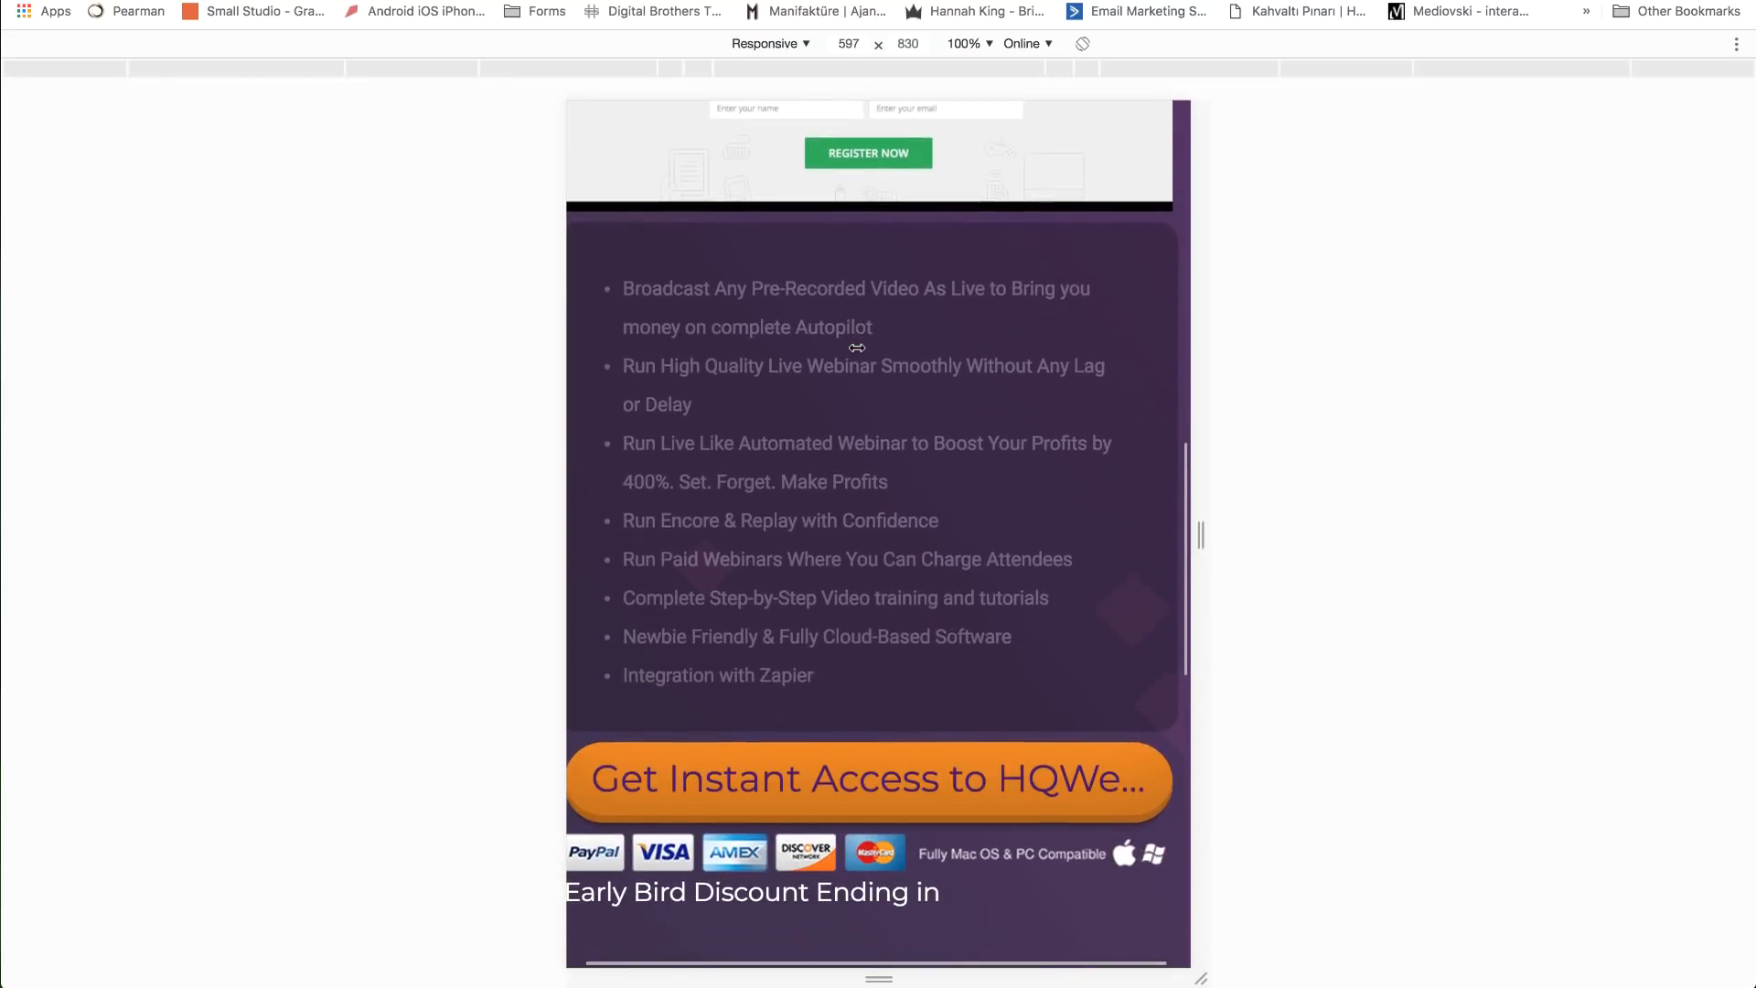
scroll(857, 348, down, 7)
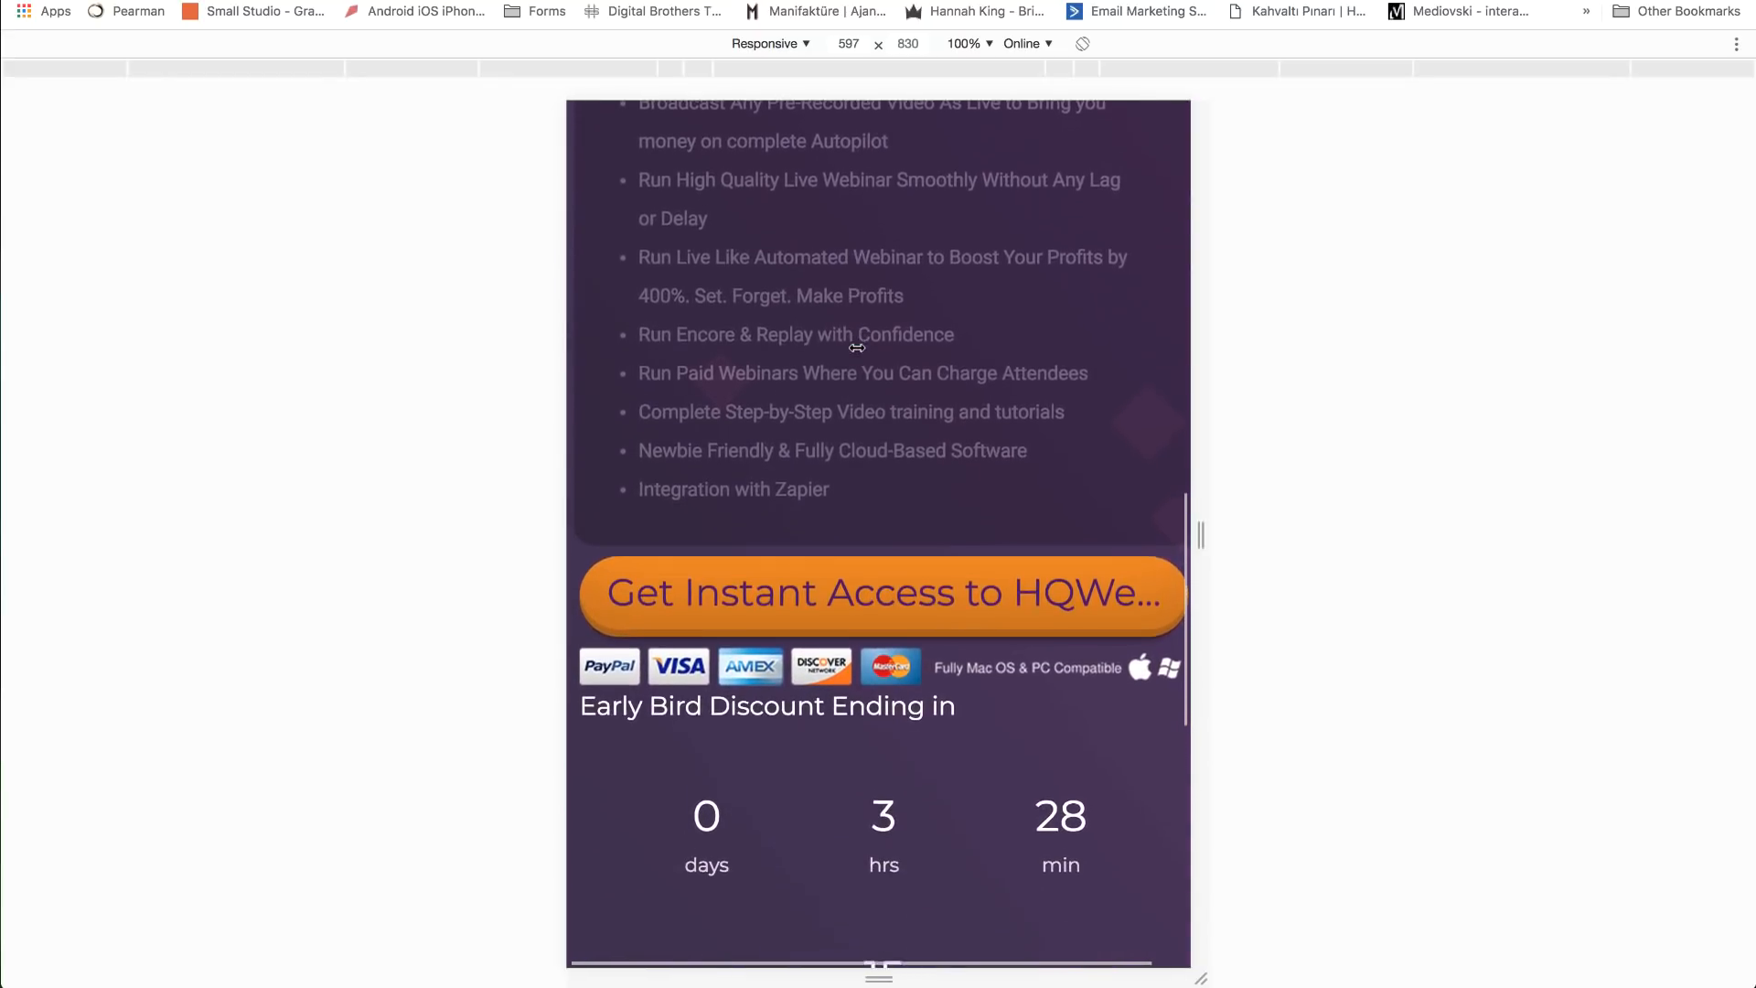
scroll(857, 347, down, 2)
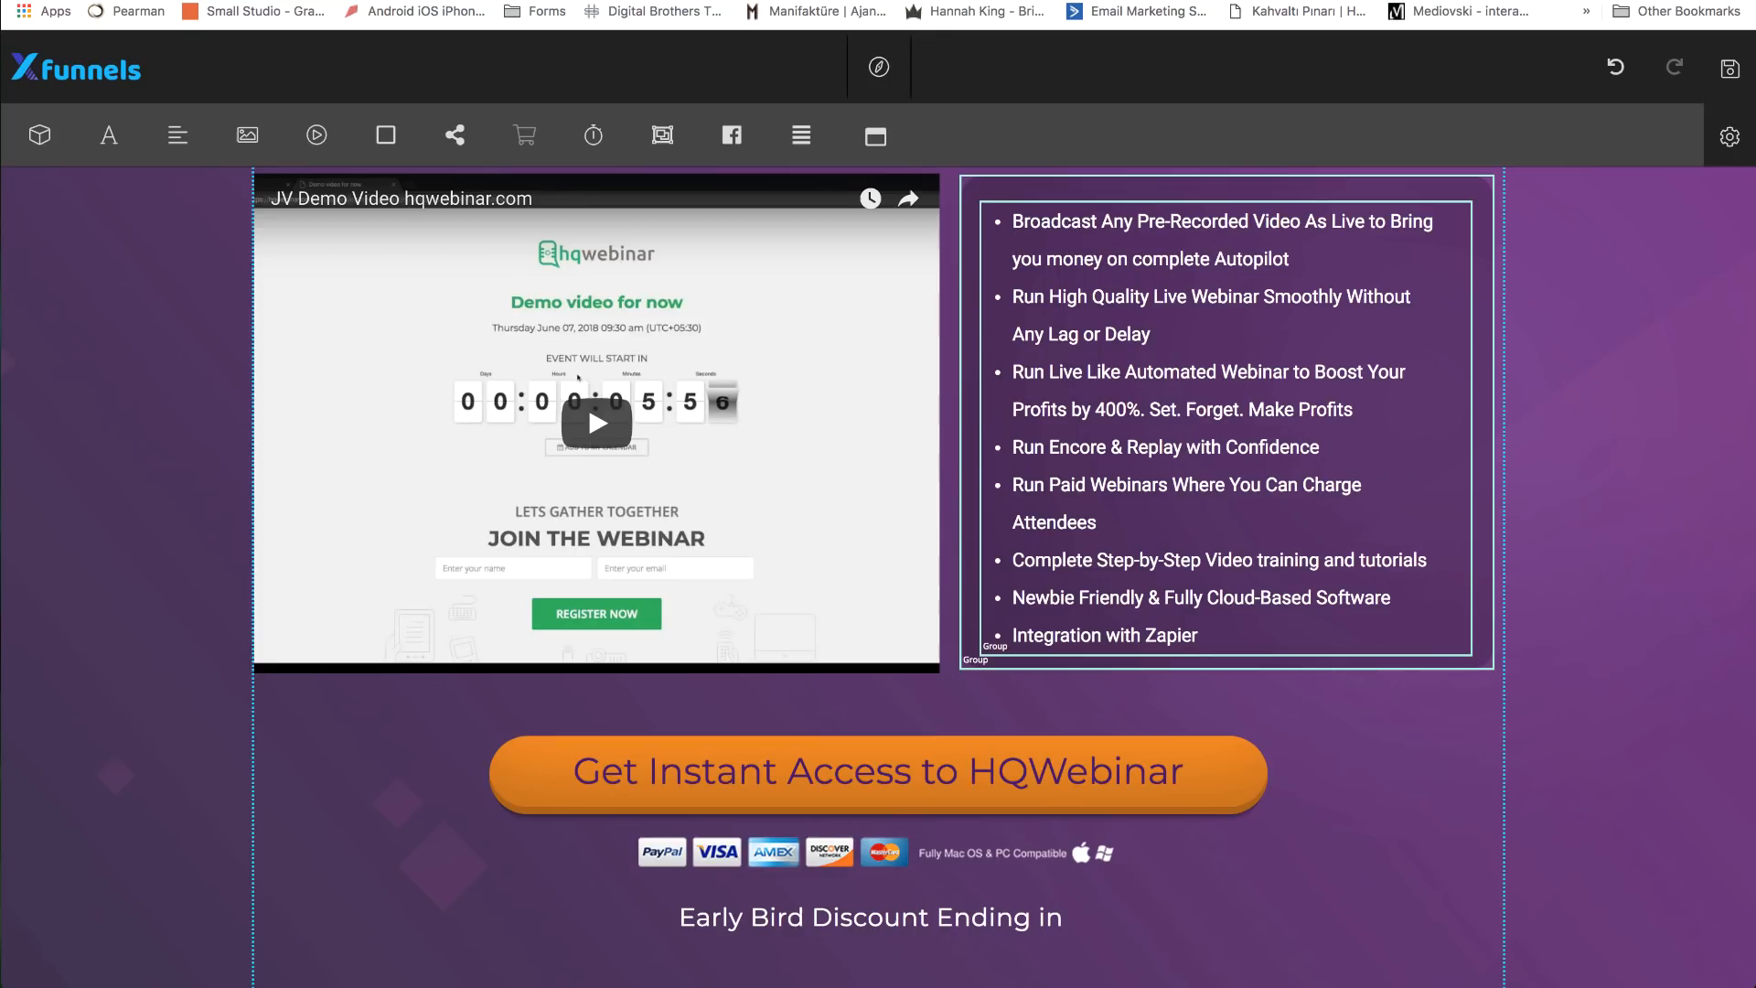
- Widen the "Early Bird Discount Ending in" text box on both sides to span the full content width
click(776, 914)
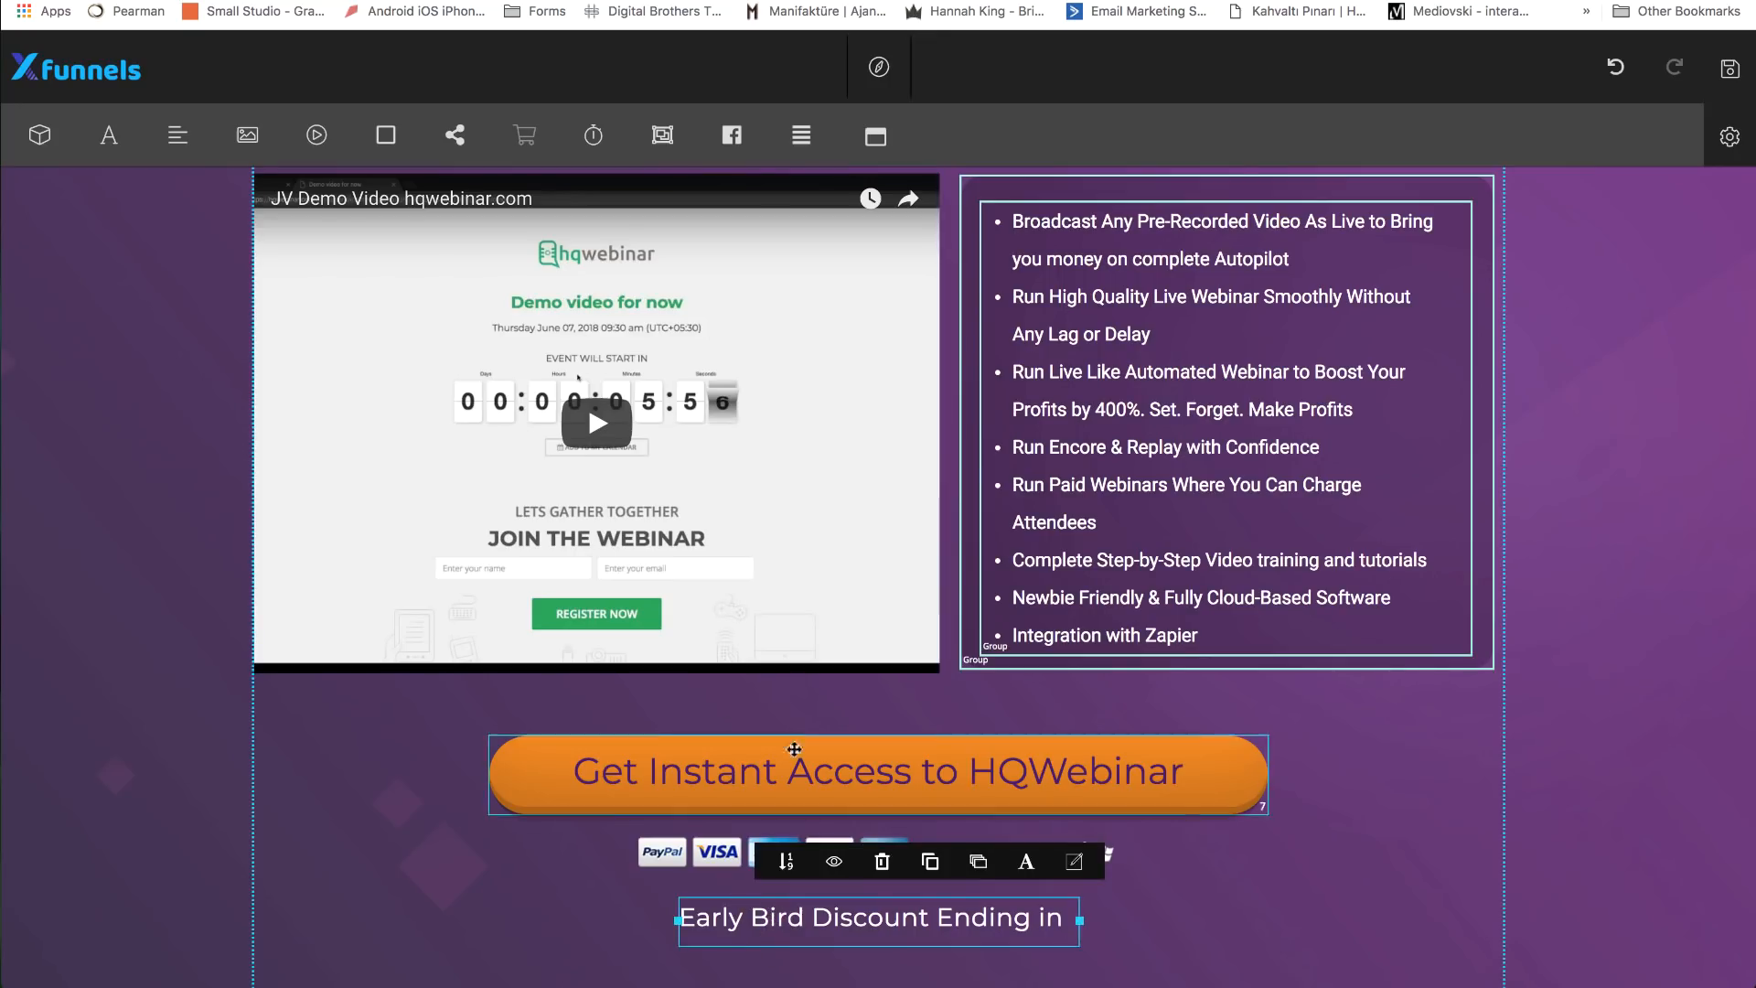
scroll(792, 750, down, 3)
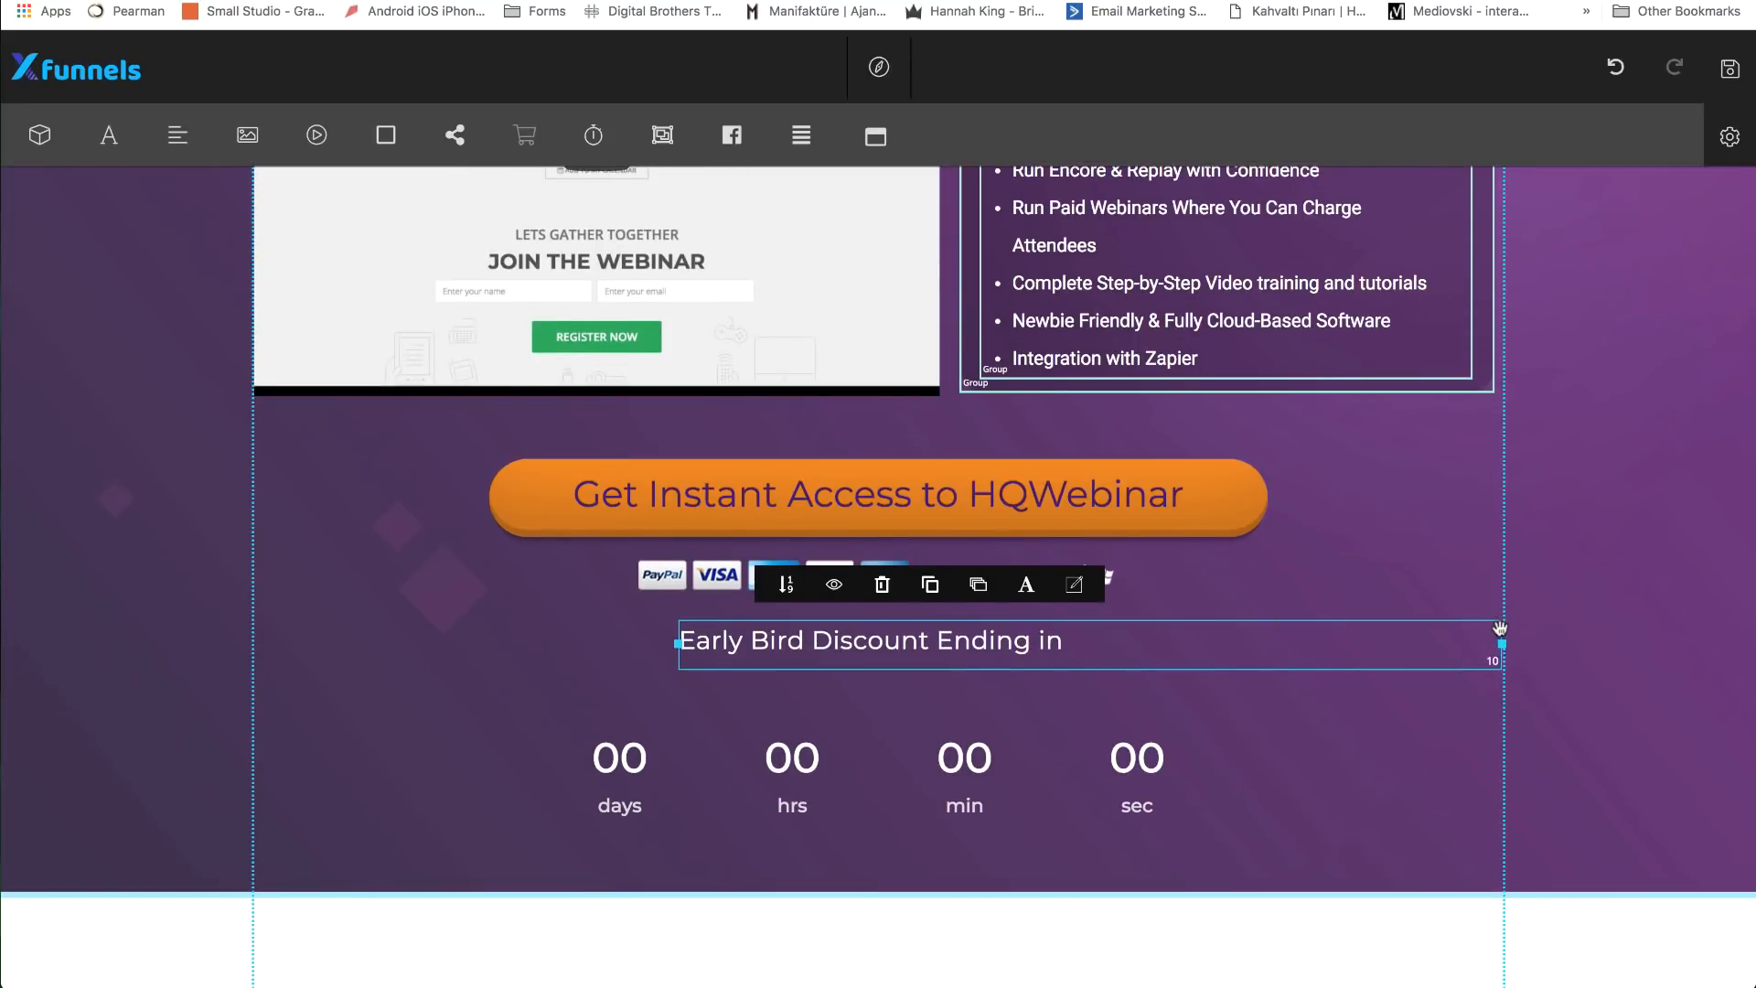
click(1500, 629)
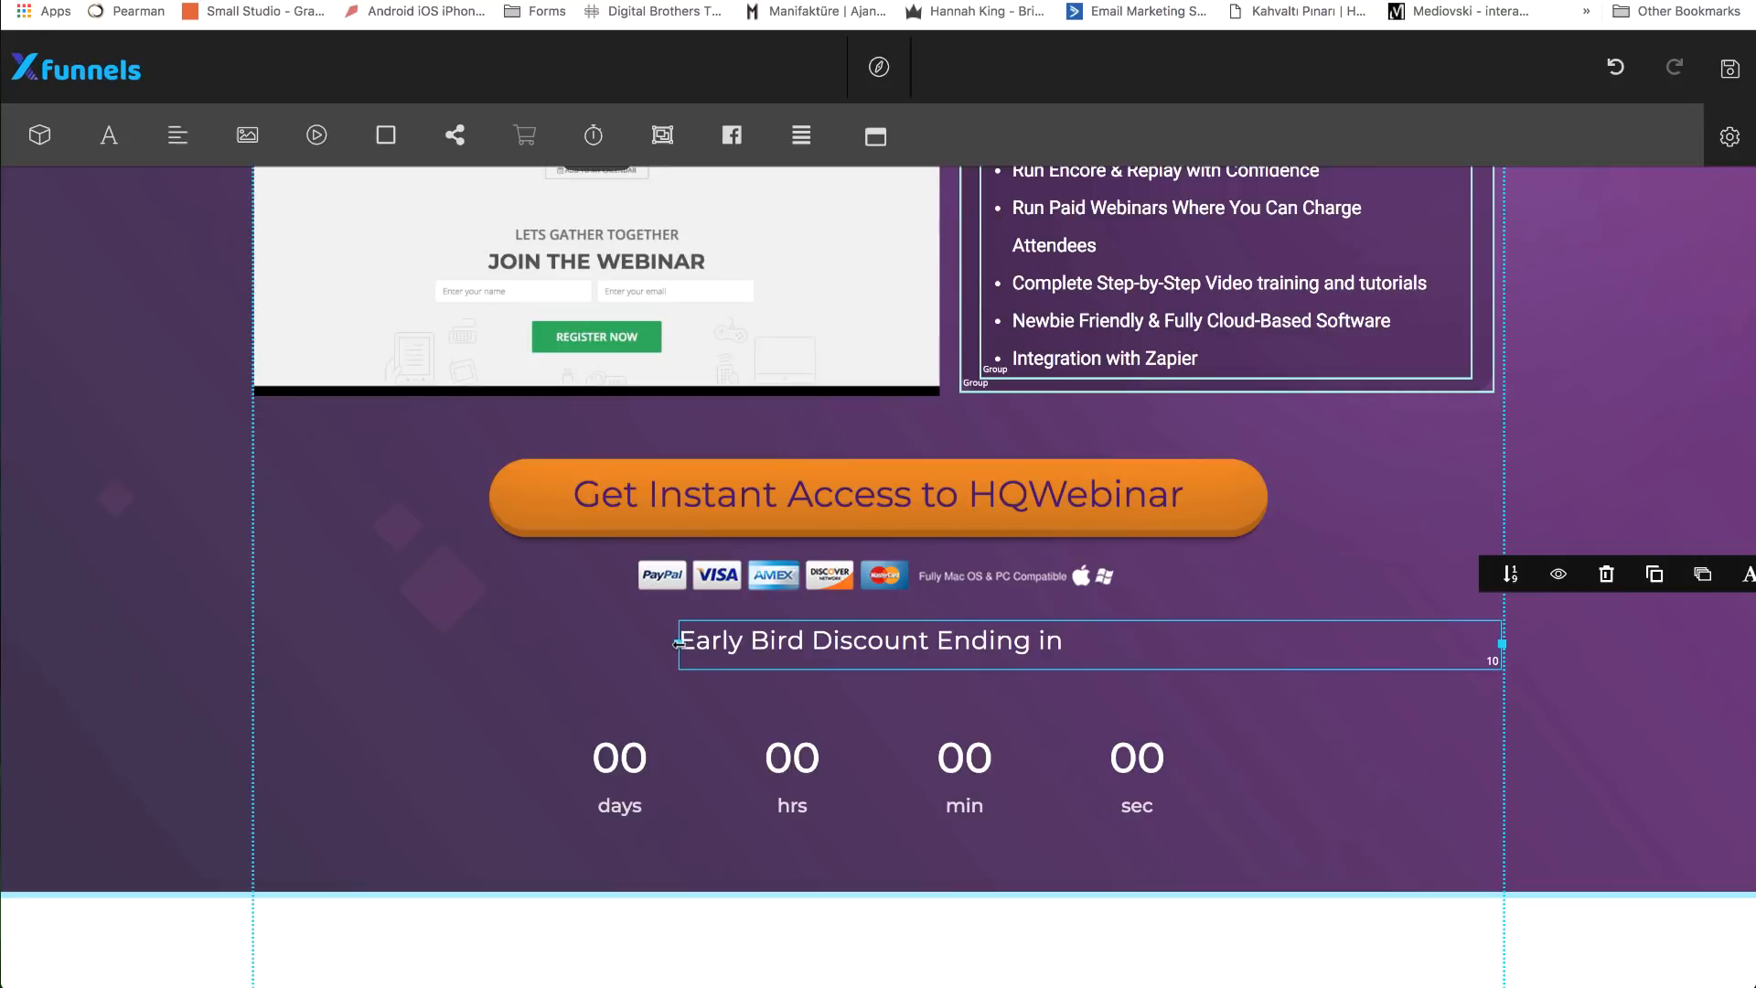
drag(679, 643, 263, 624)
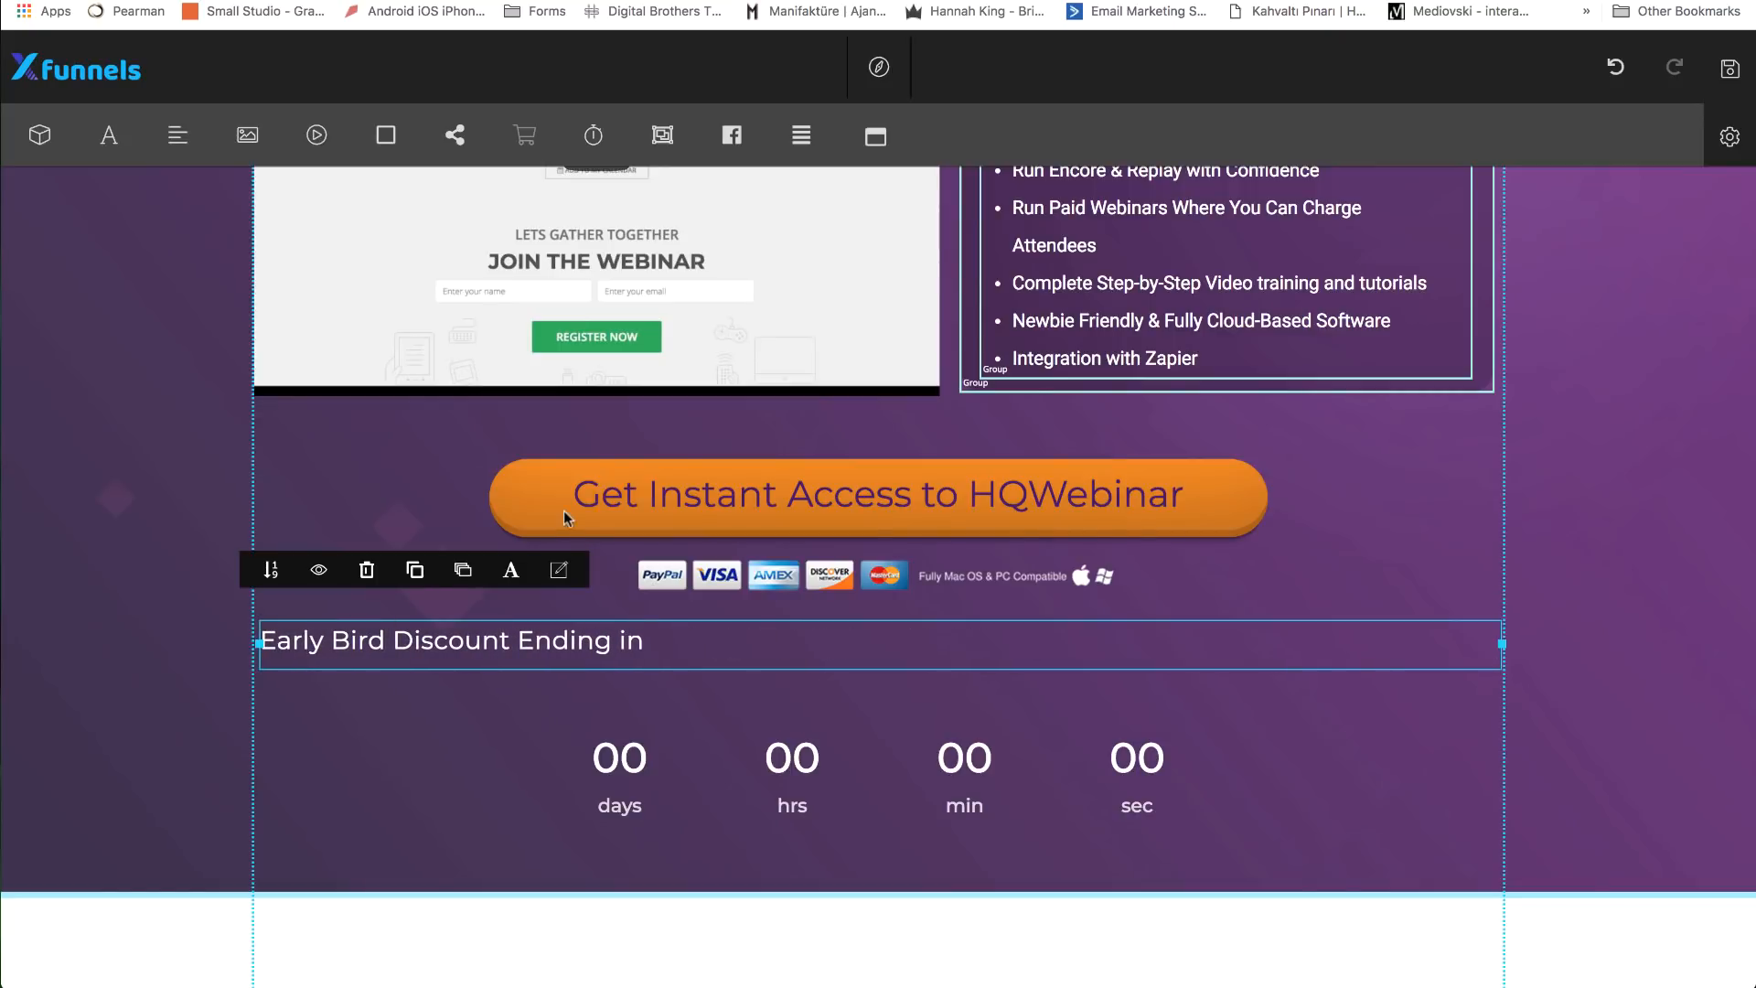
- Center-align the "Early Bird Discount Ending in" text within its box and save the page
click(559, 572)
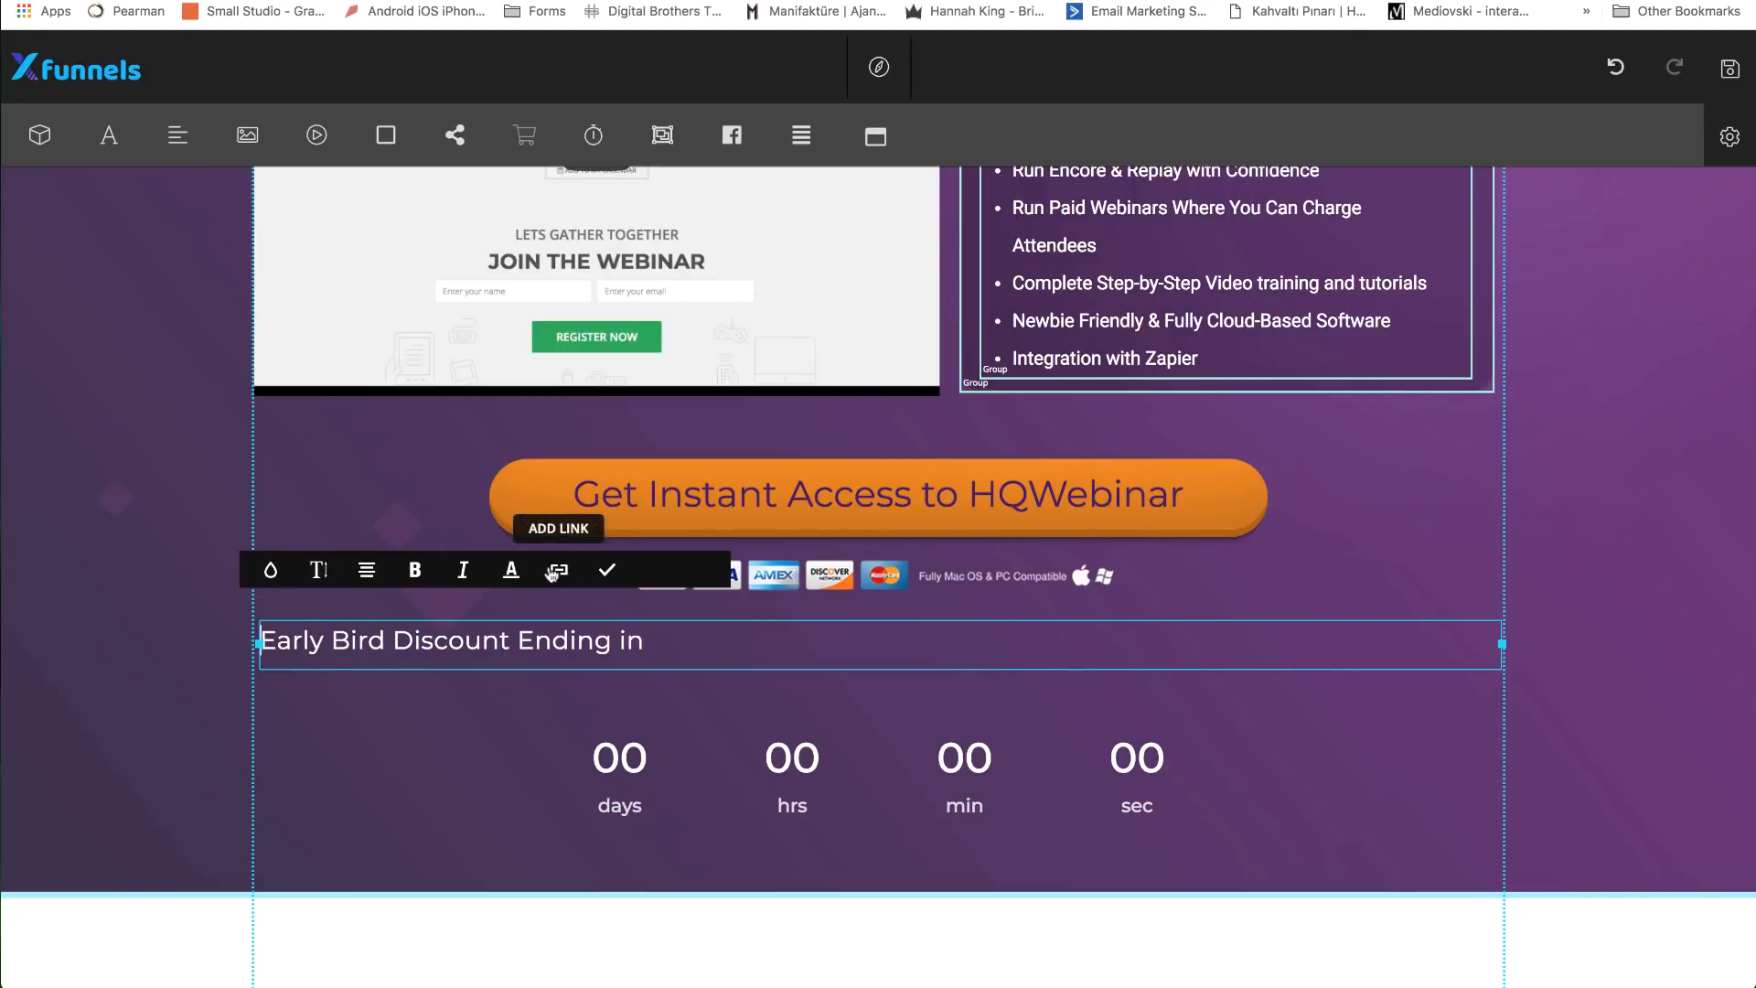
click(369, 573)
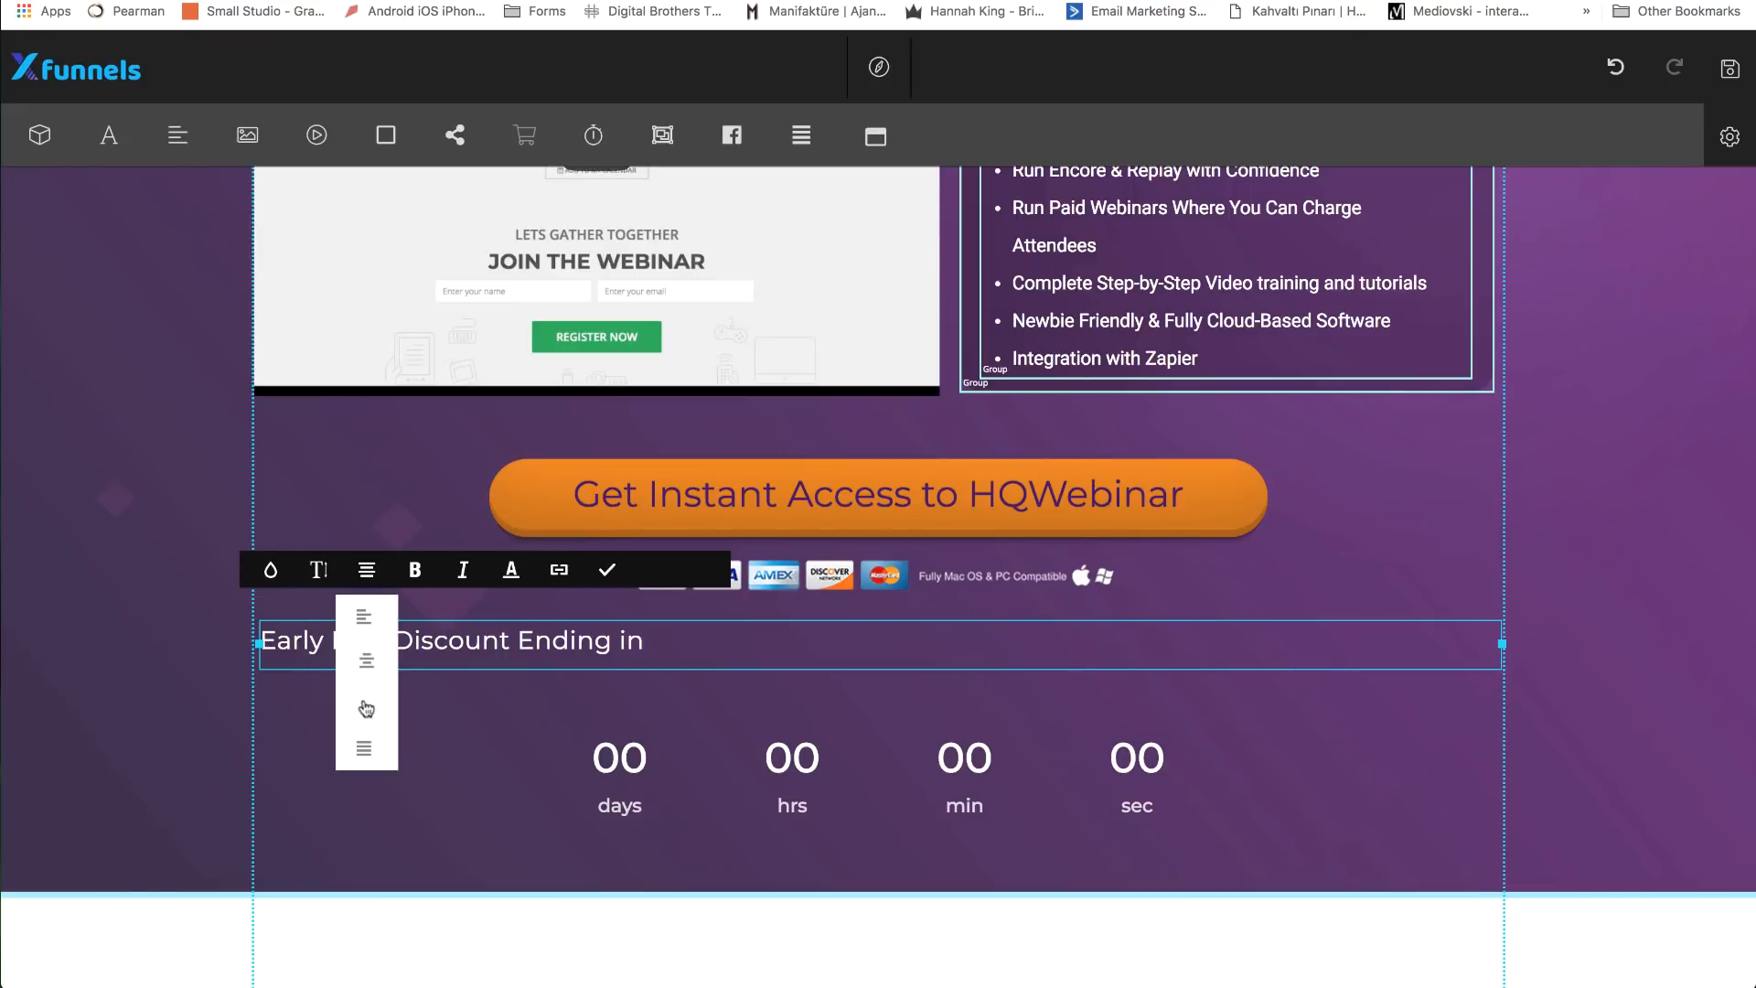
click(375, 670)
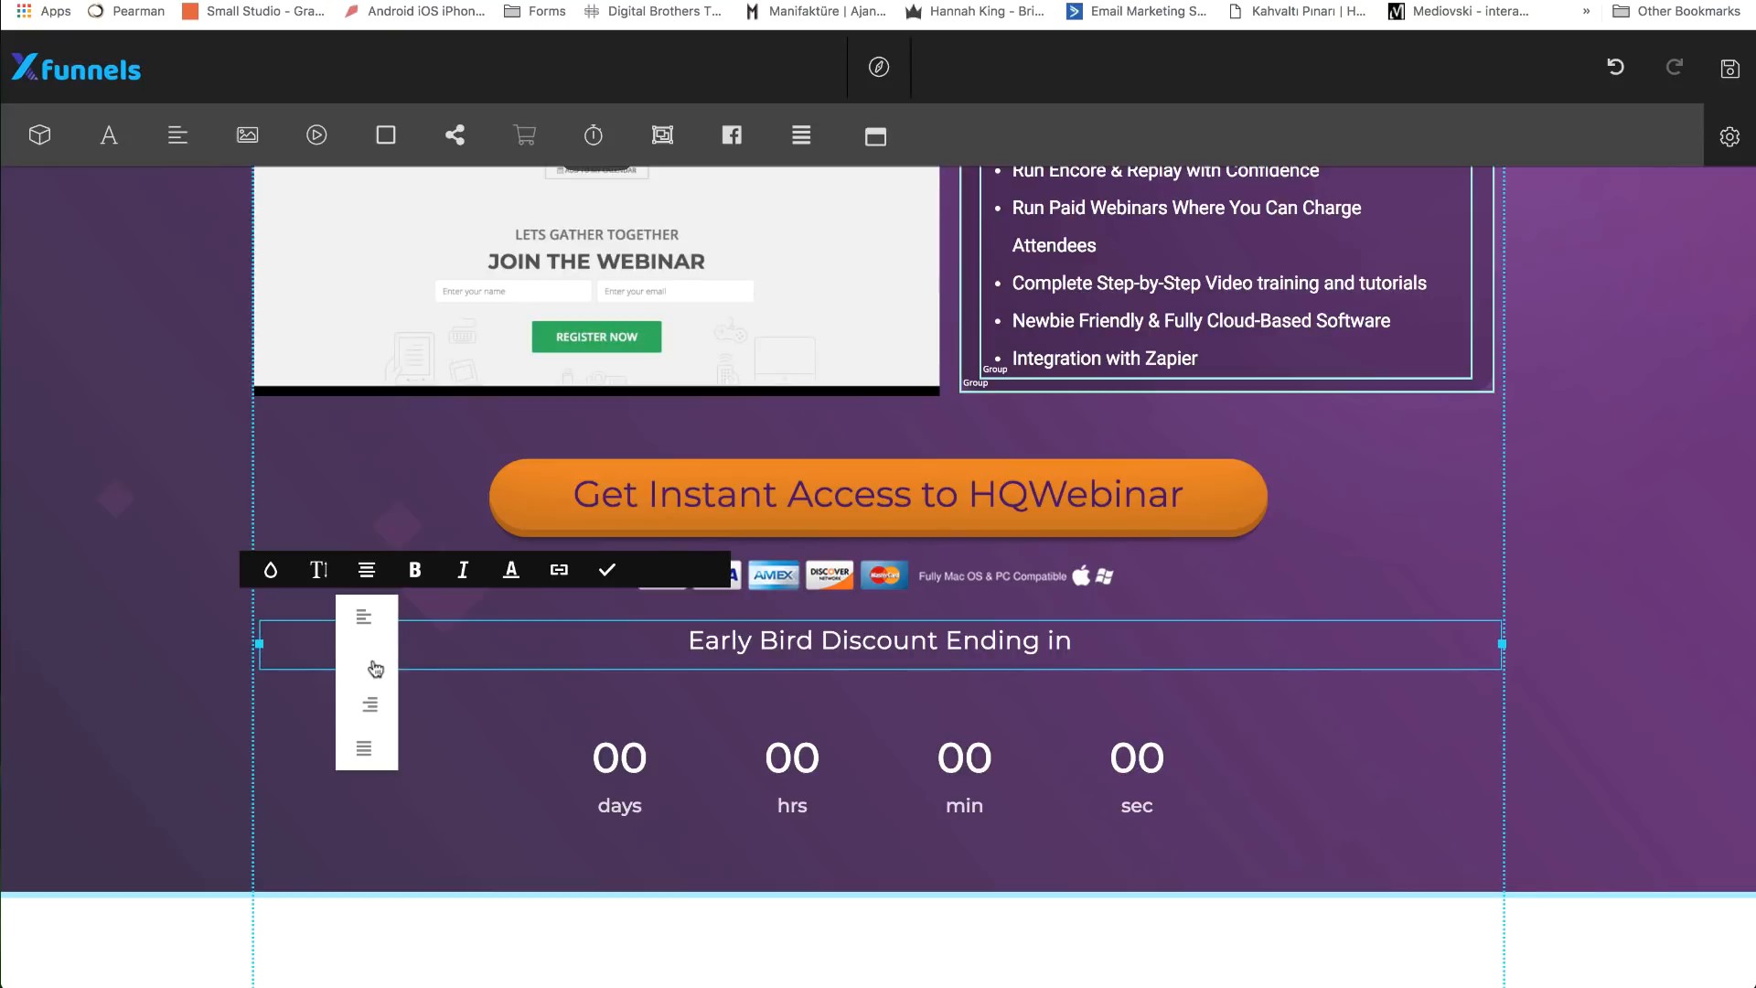
click(606, 571)
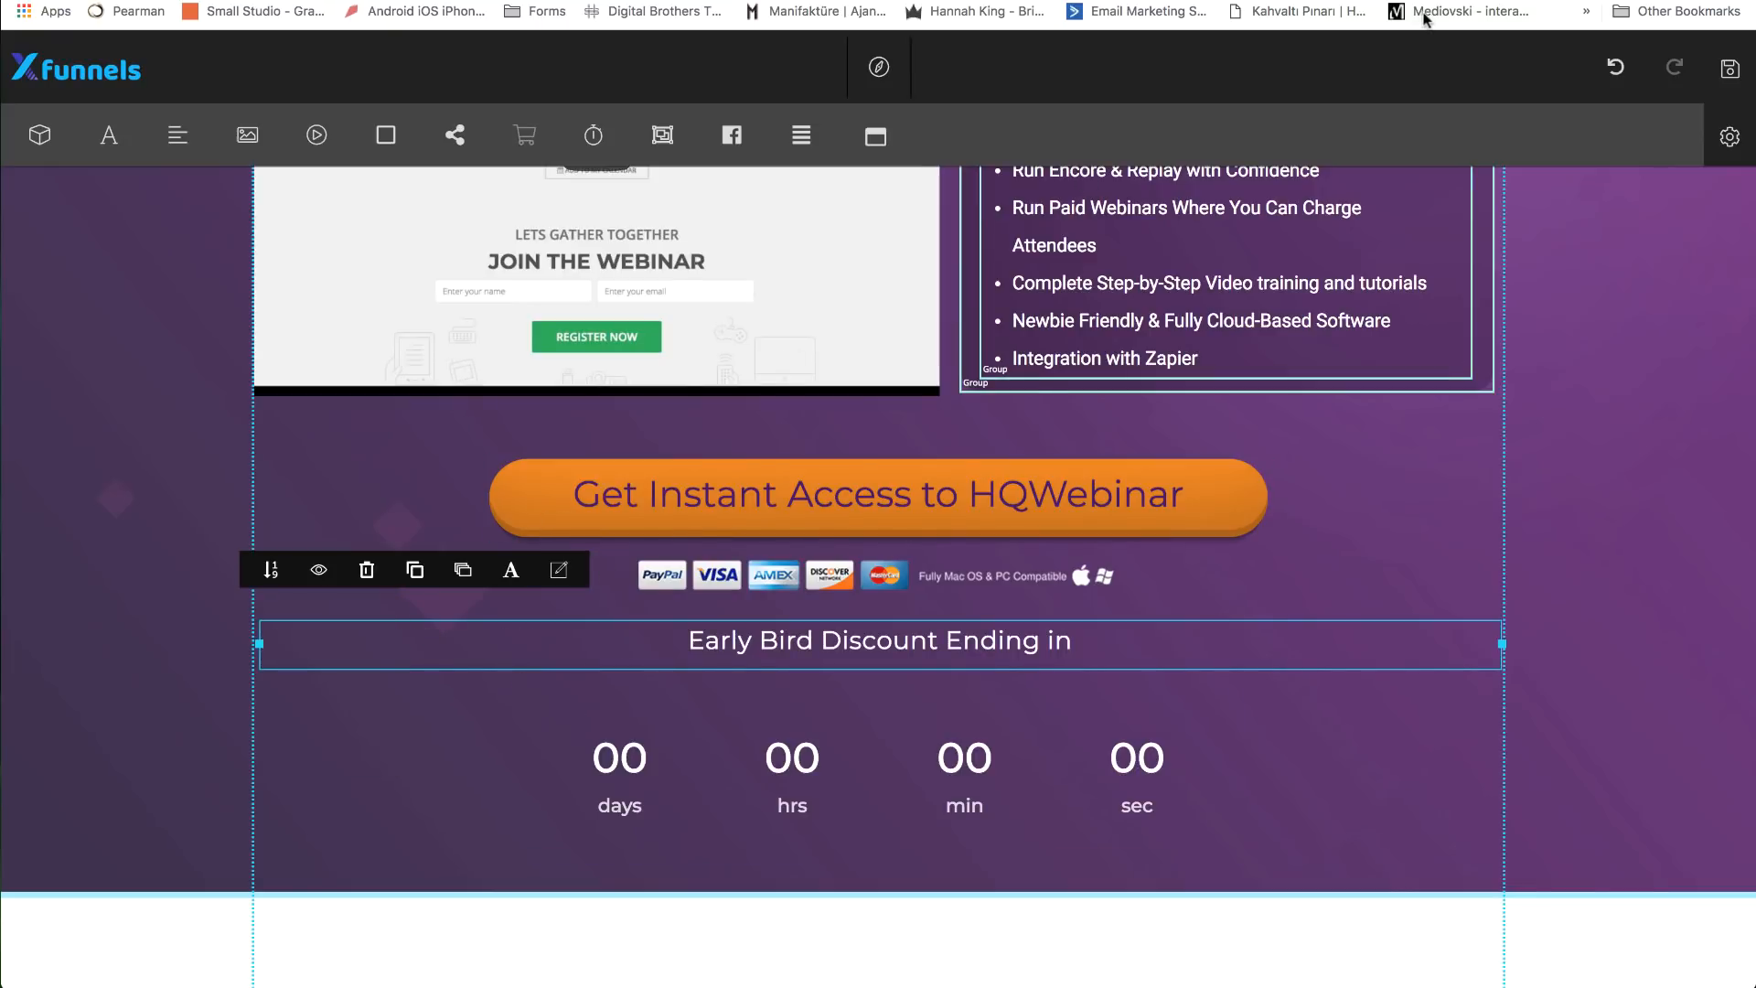
click(1730, 68)
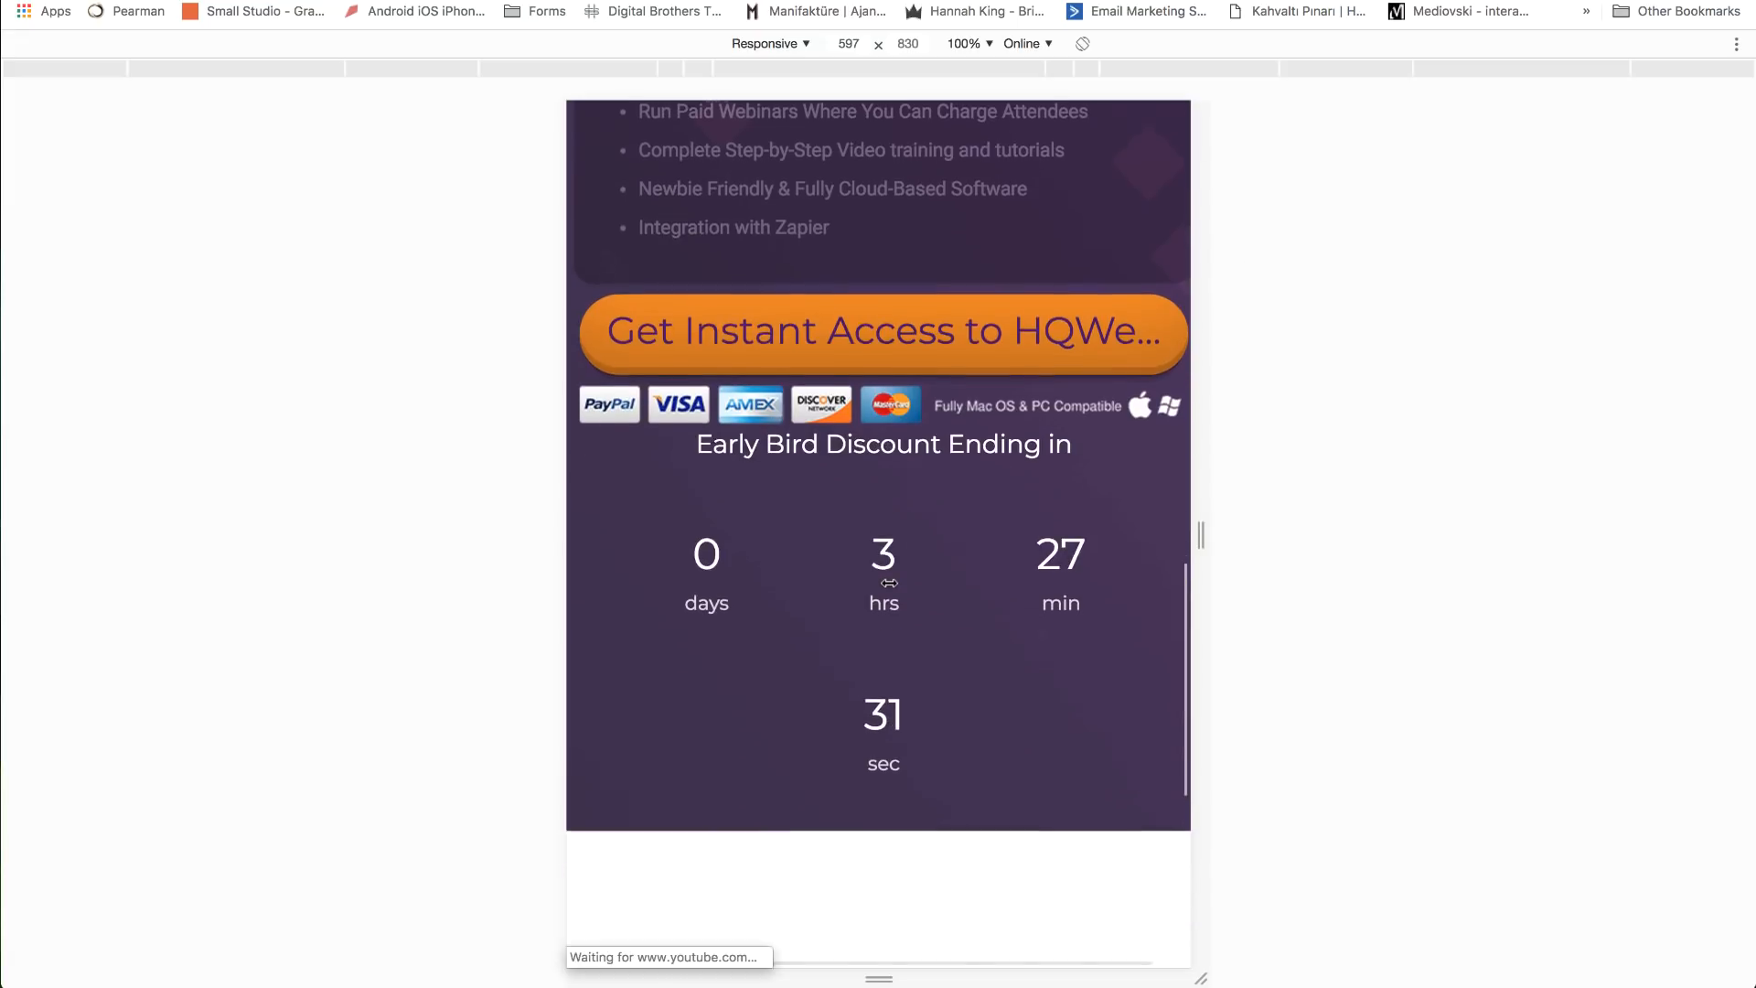
- Recheck the page in the responsive preview up to the headline, and return to the page editor
scroll(888, 586, up, 20)
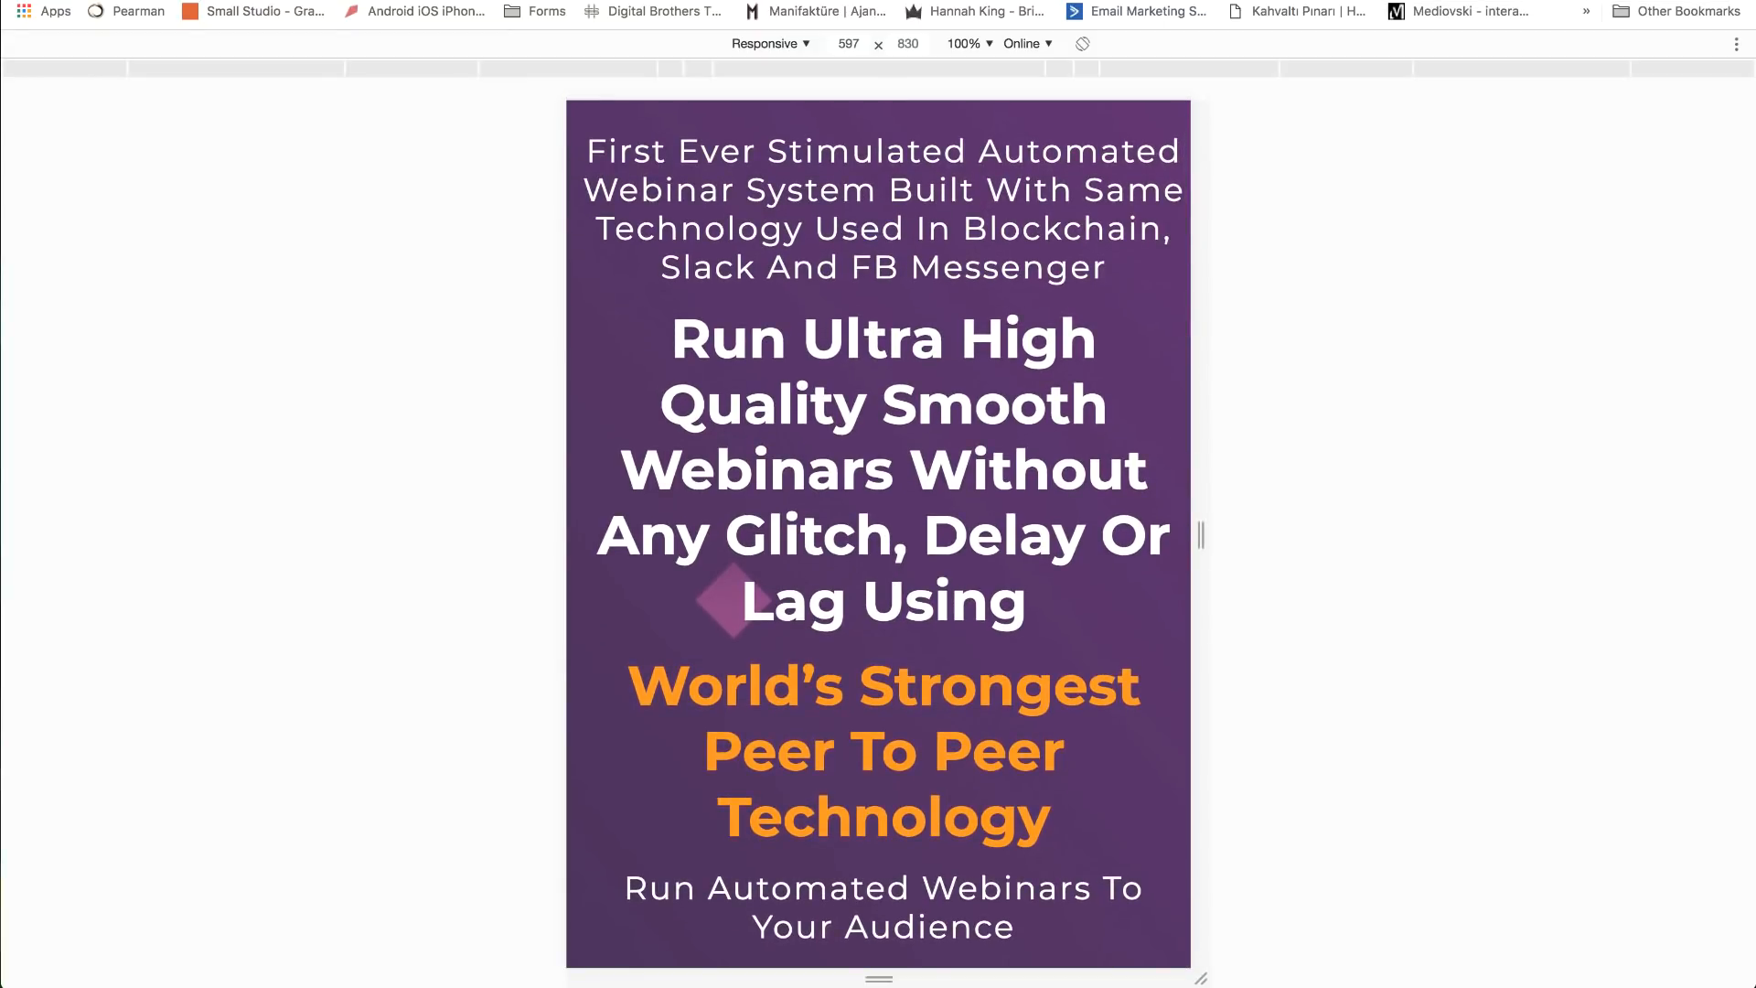
key(super+shift+m)
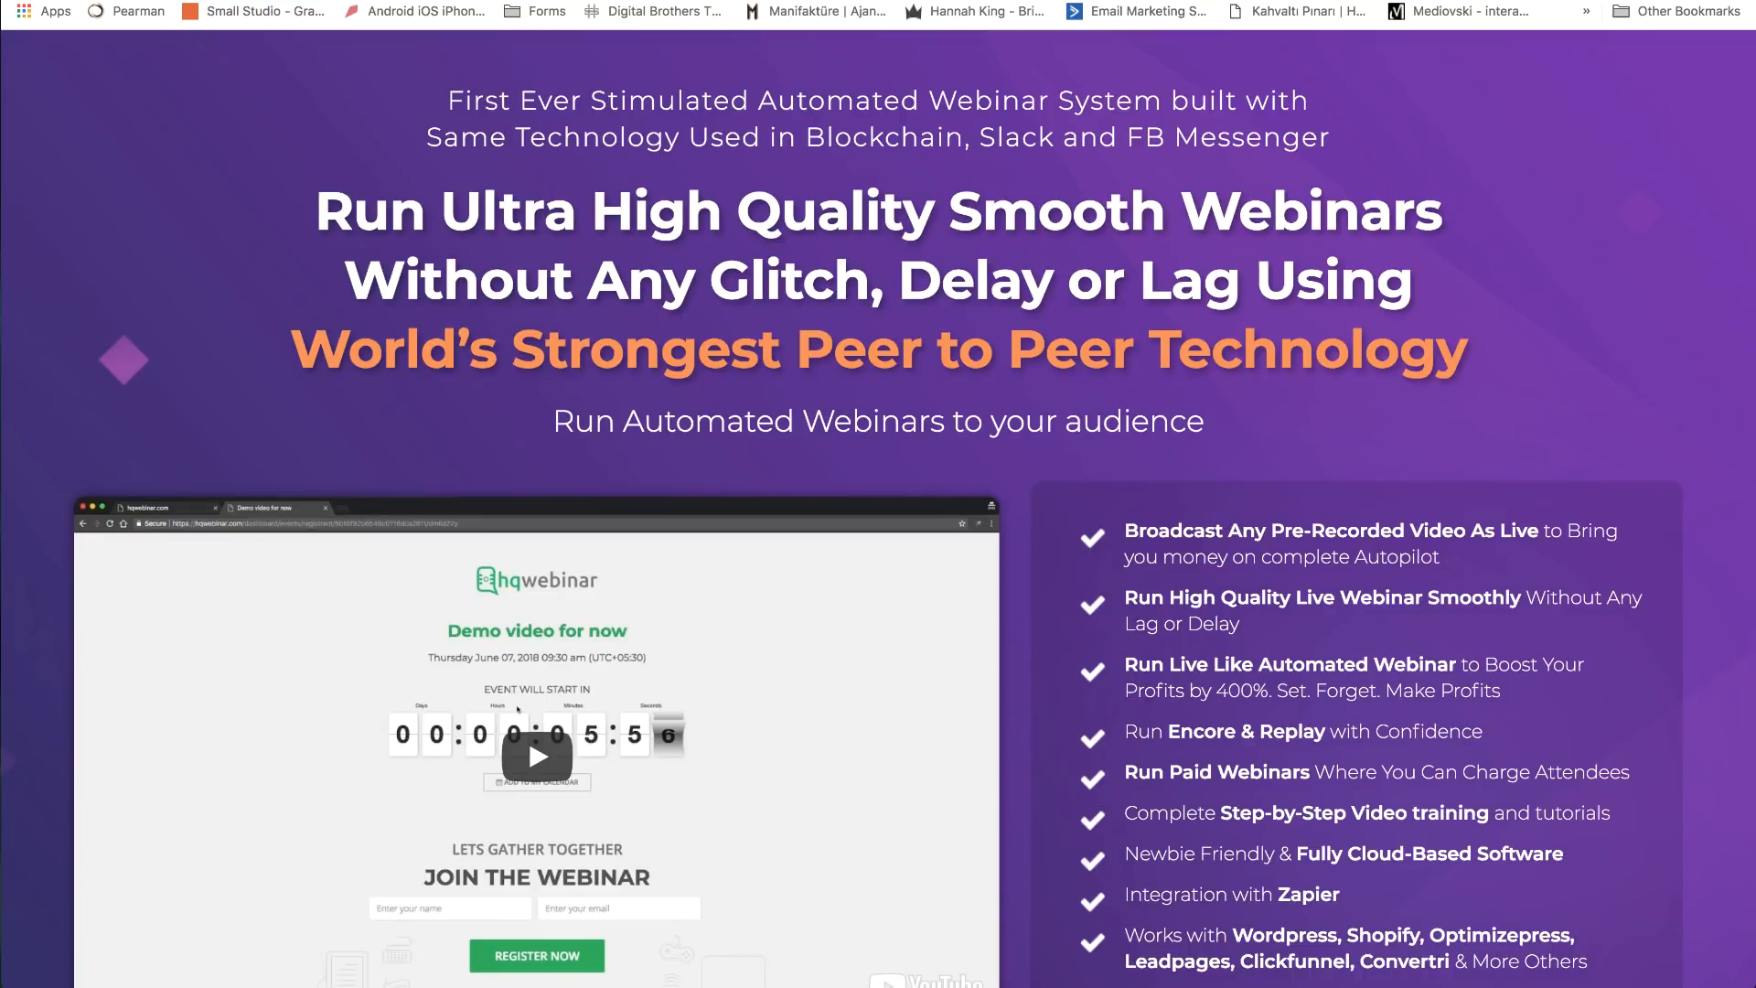
key(super+w)
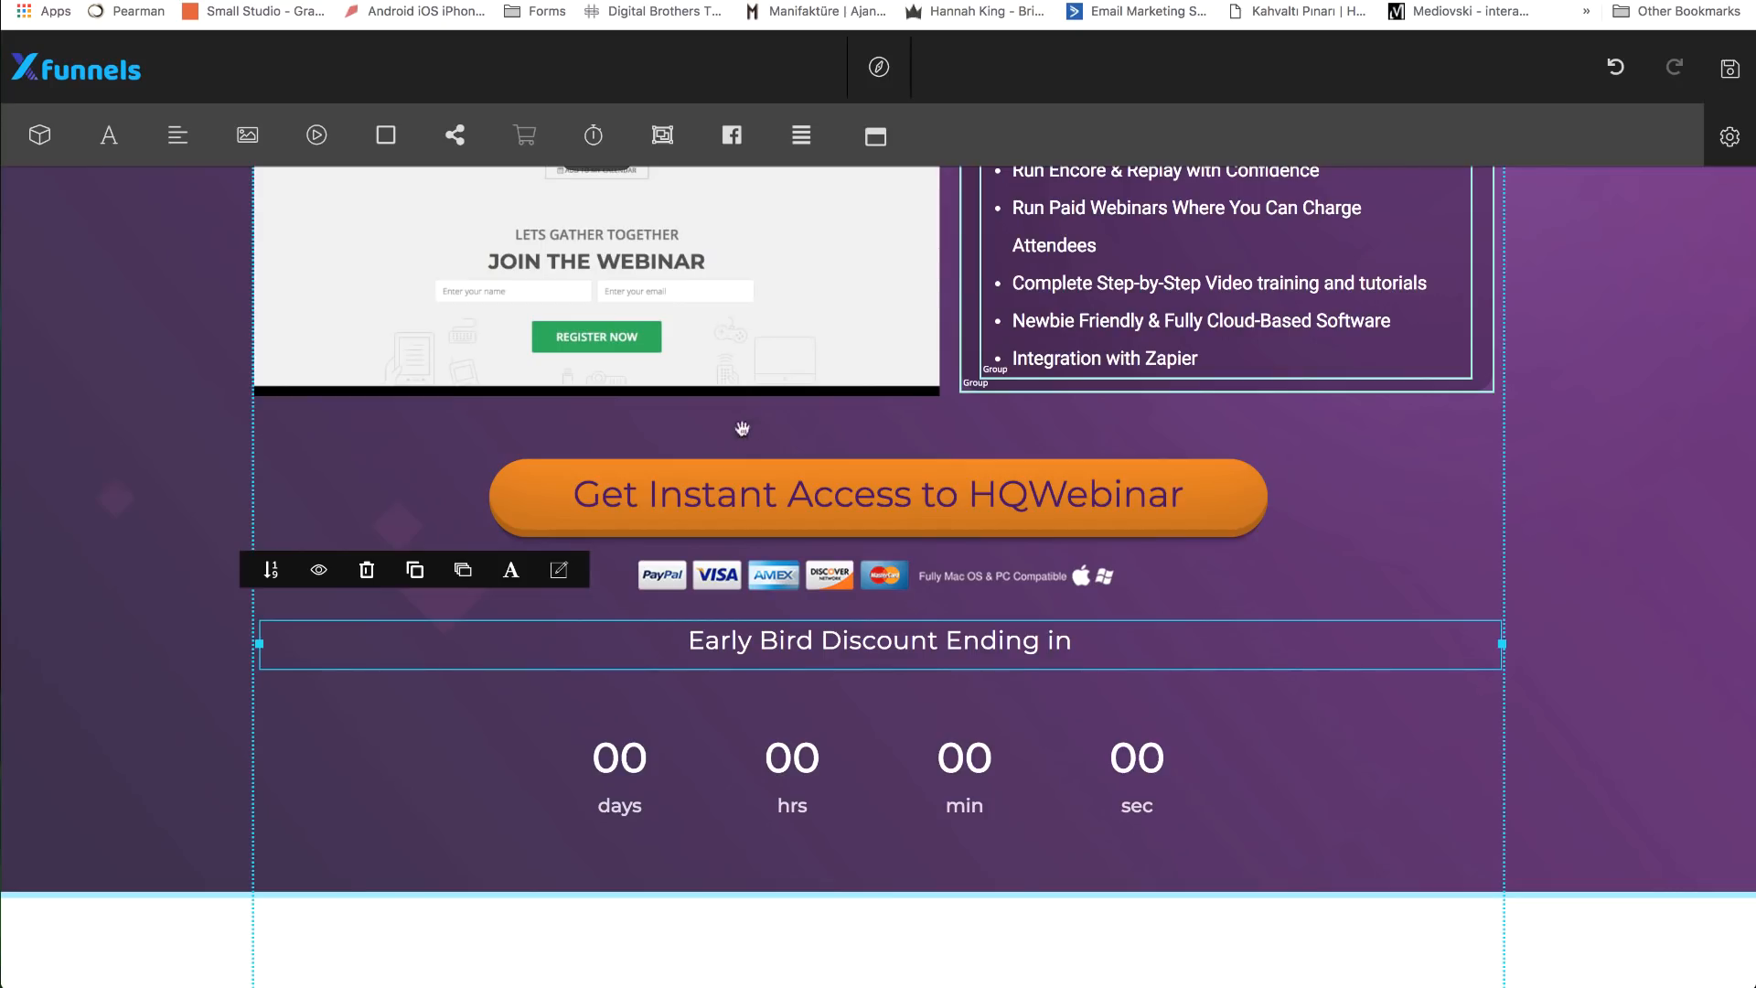
- Review the page layout in the editor from the headline through the video, bullets and button to the countdown
scroll(1604, 490, up, 10)
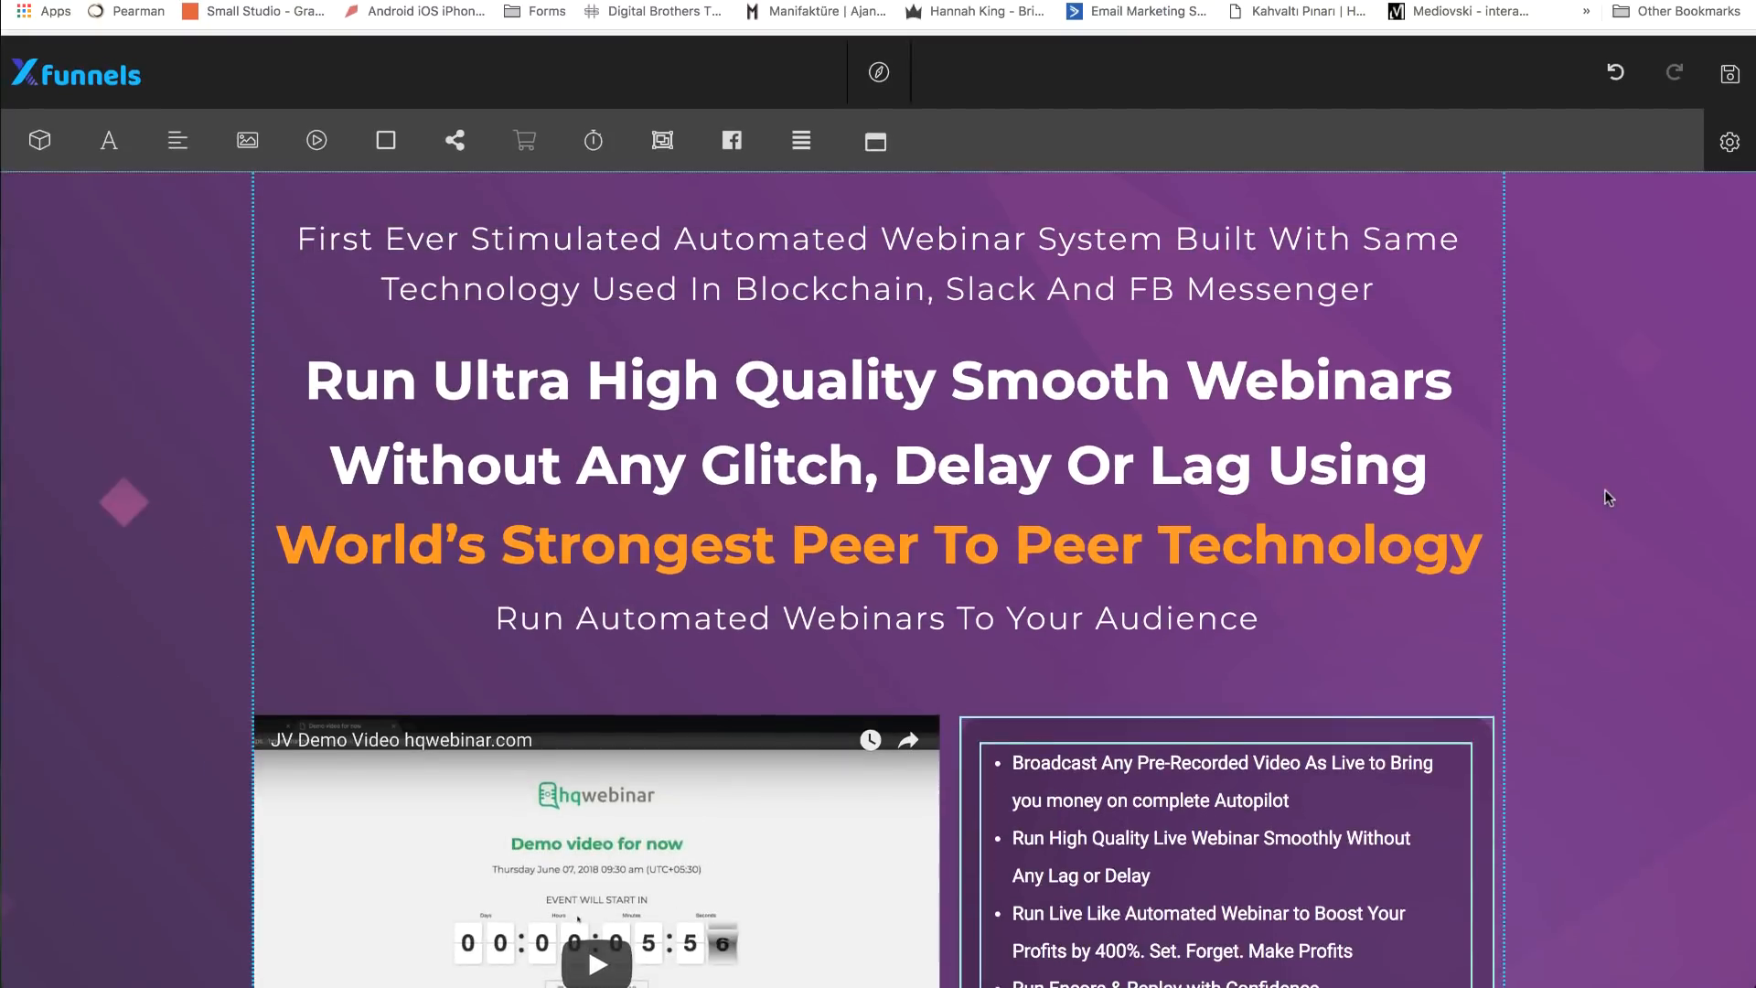
scroll(1605, 490, down, 5)
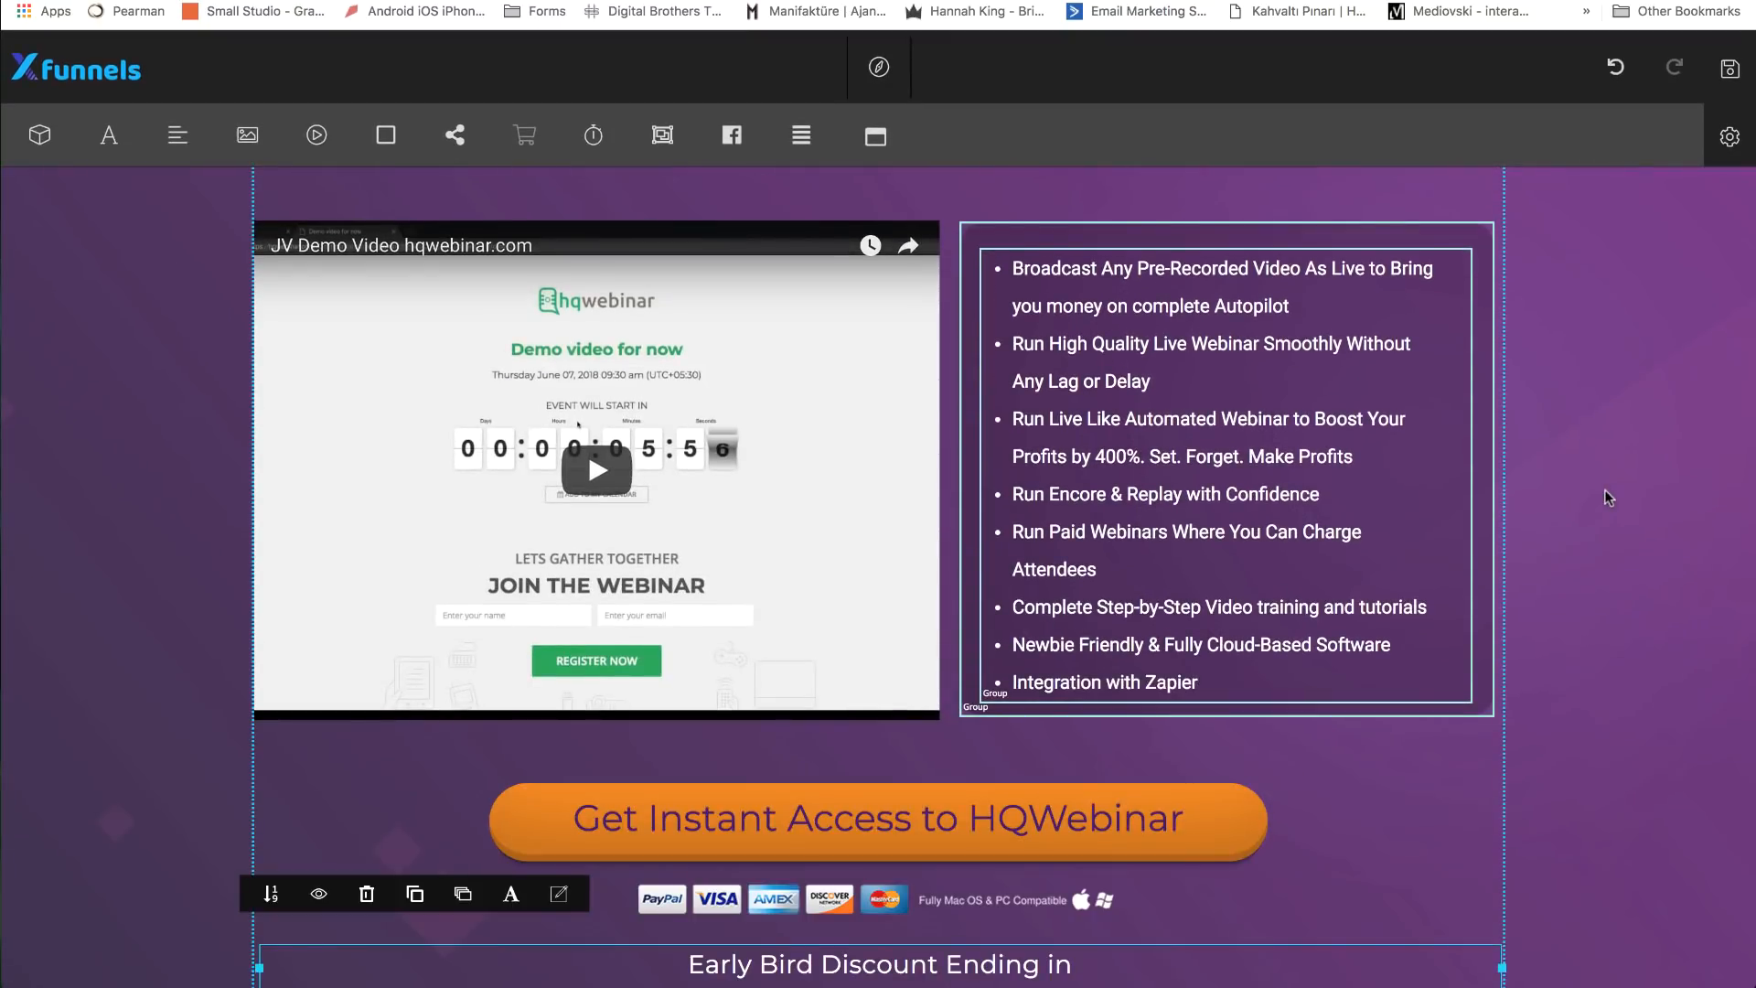
scroll(1605, 492, down, 4)
scroll(1605, 492, up, 2)
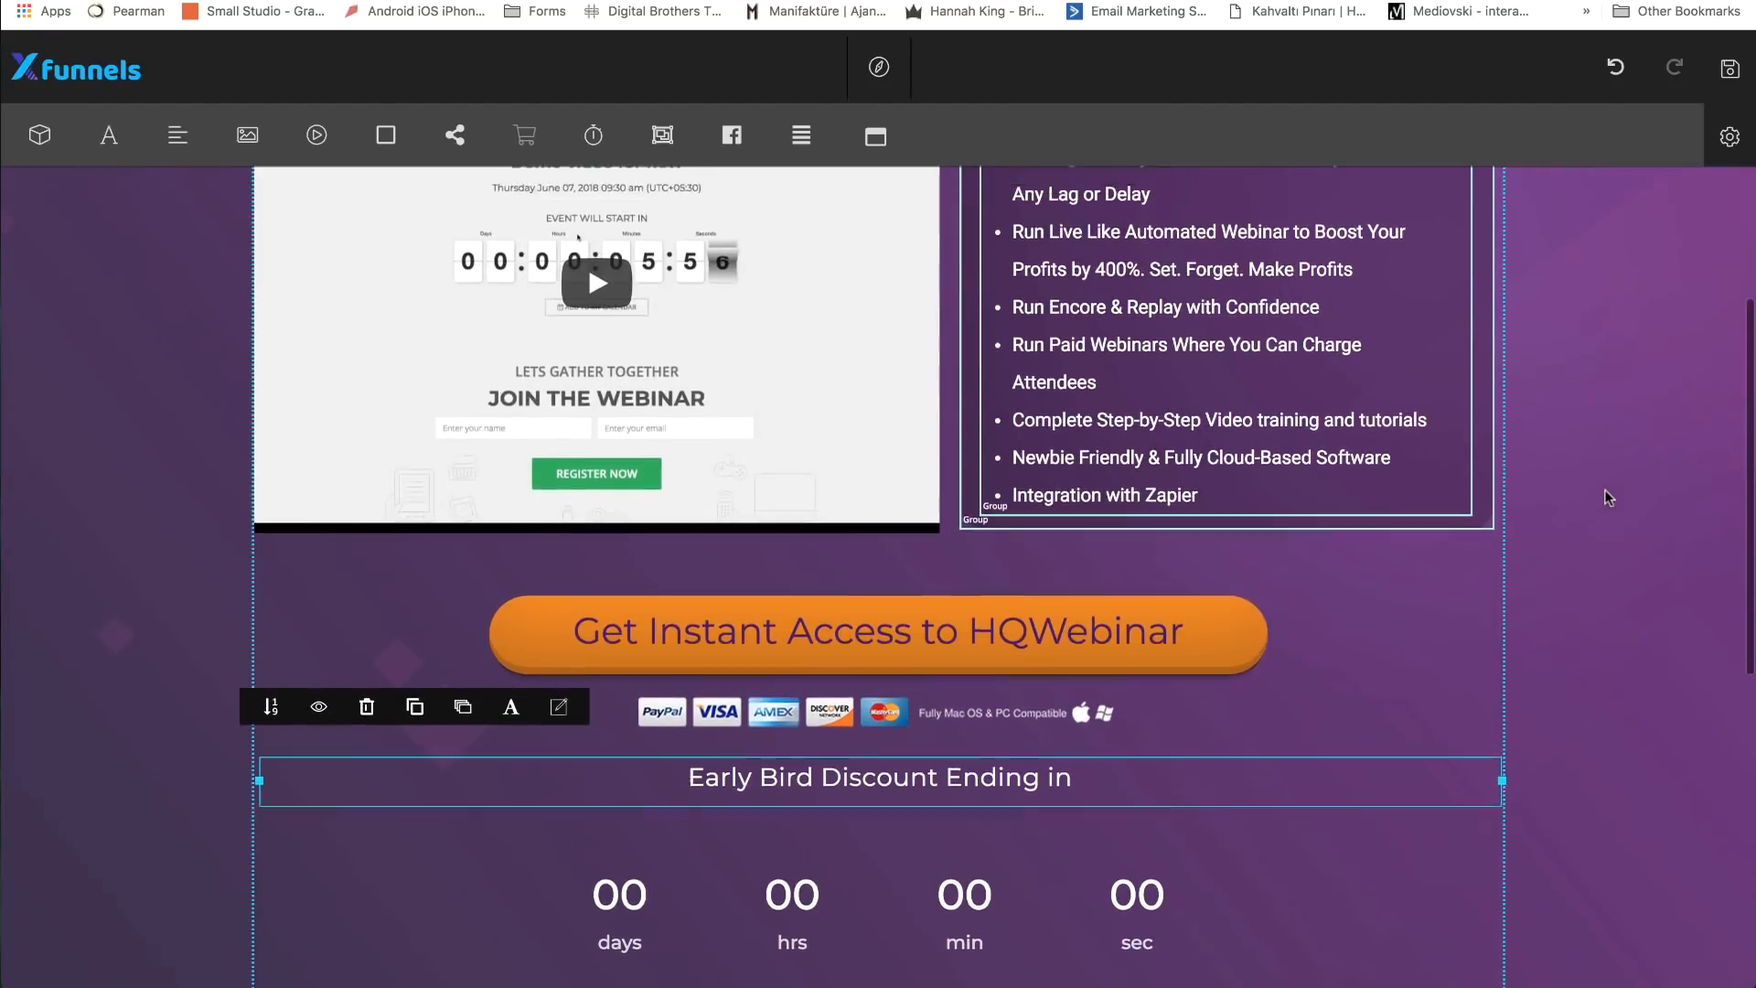
scroll(1604, 490, up, 8)
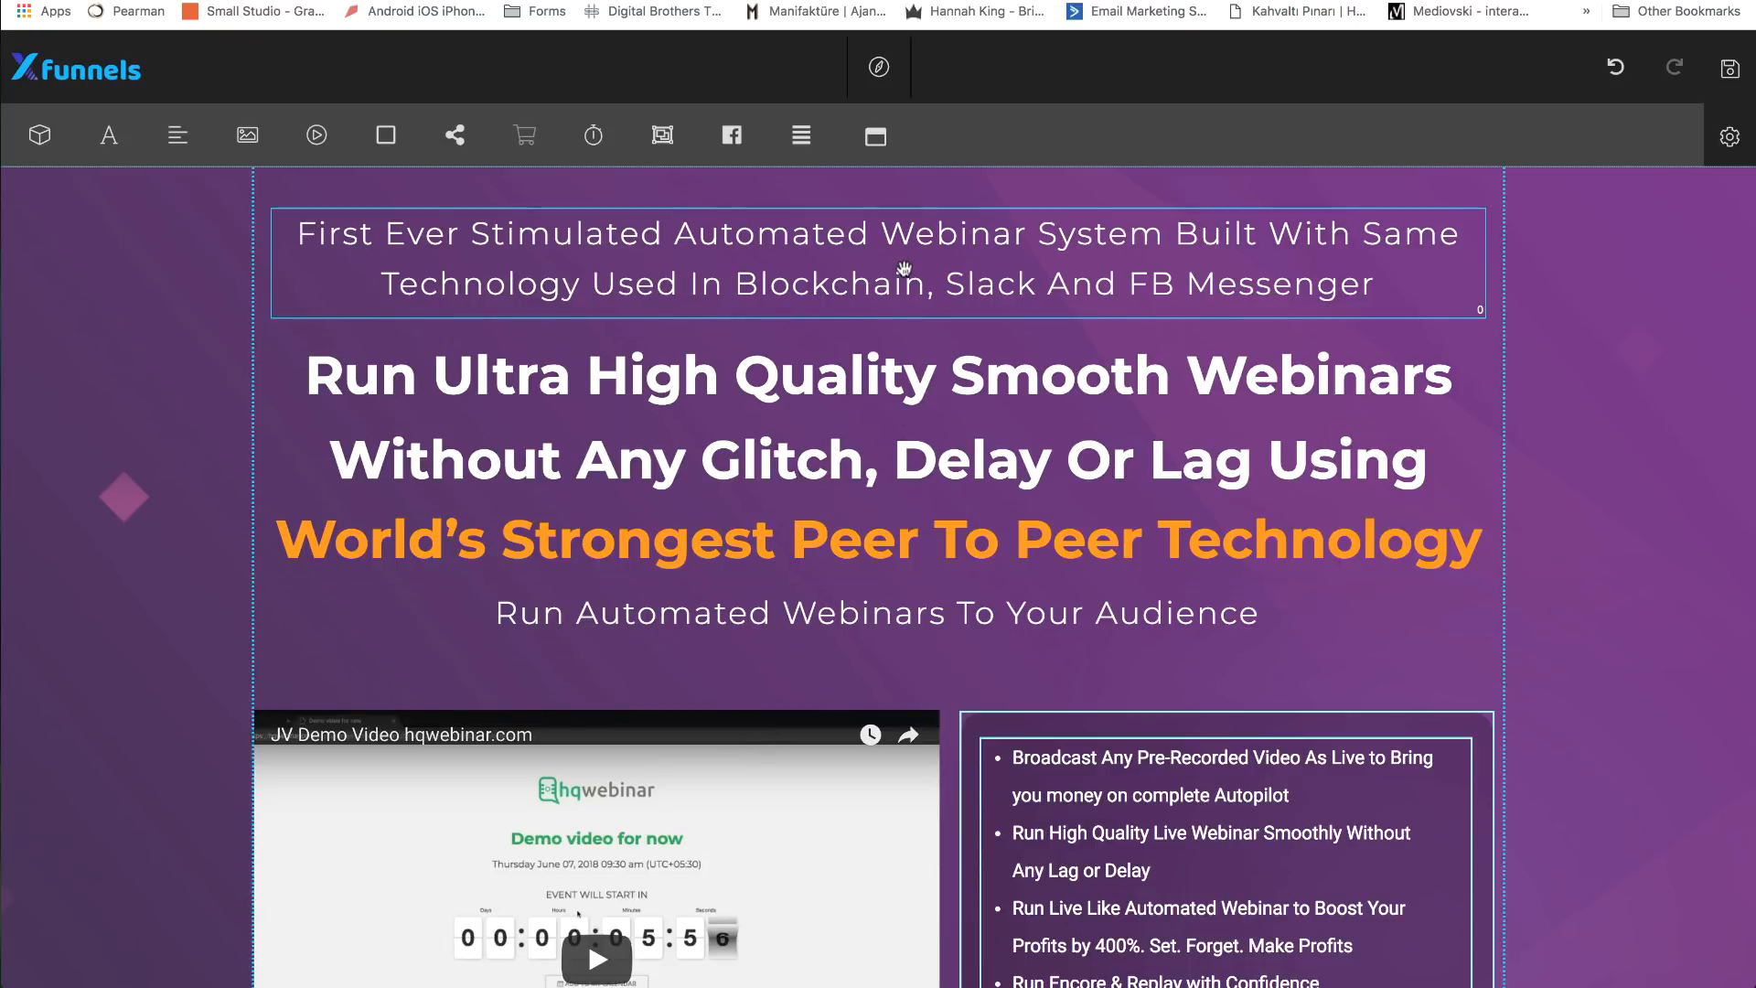
scroll(1588, 465, down, 5)
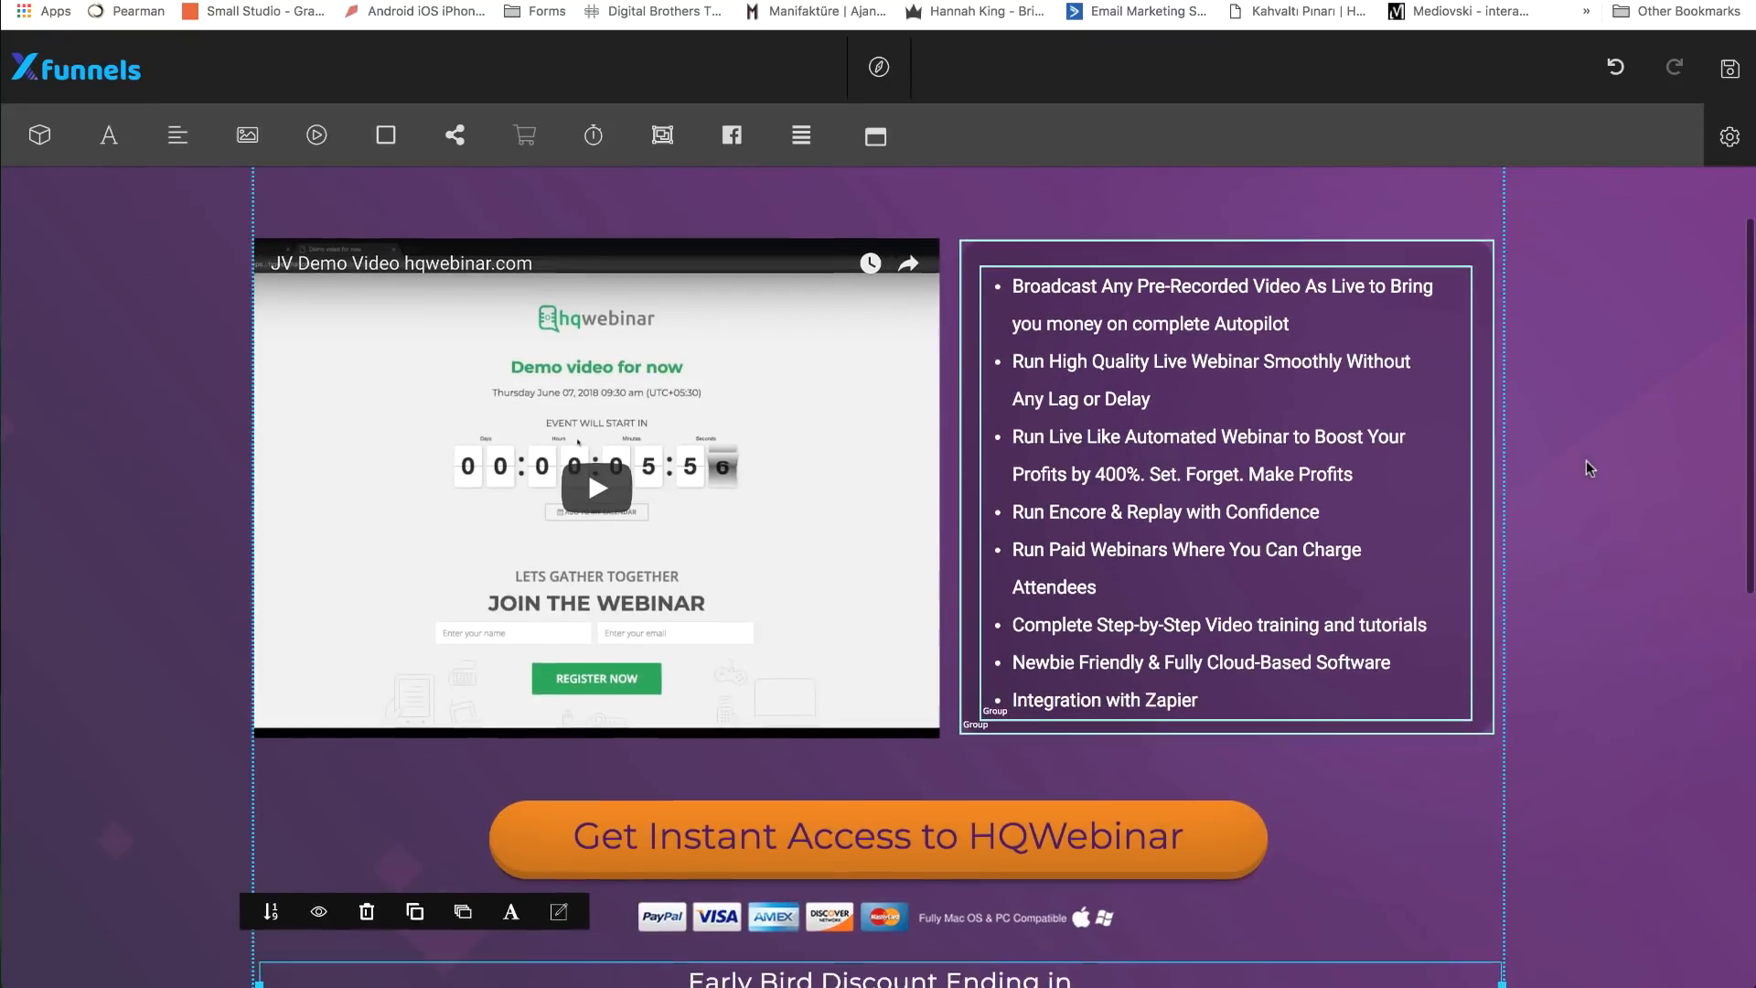
scroll(1586, 459, down, 3)
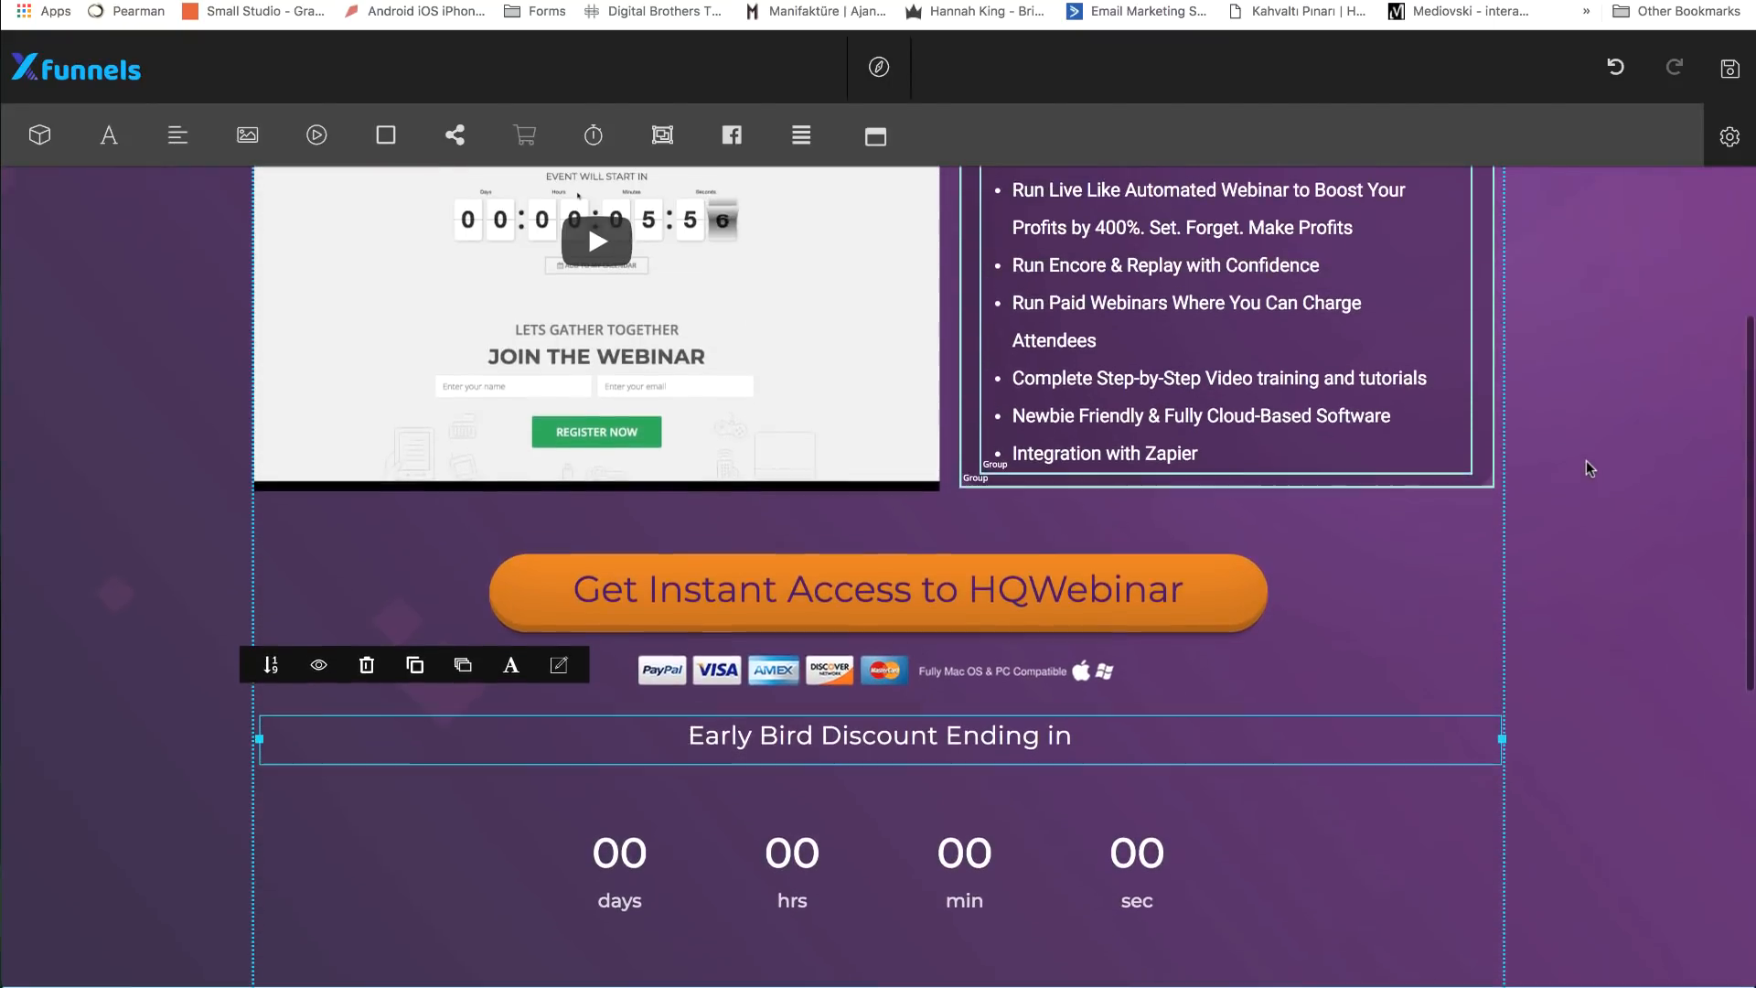
scroll(1586, 459, up, 2)
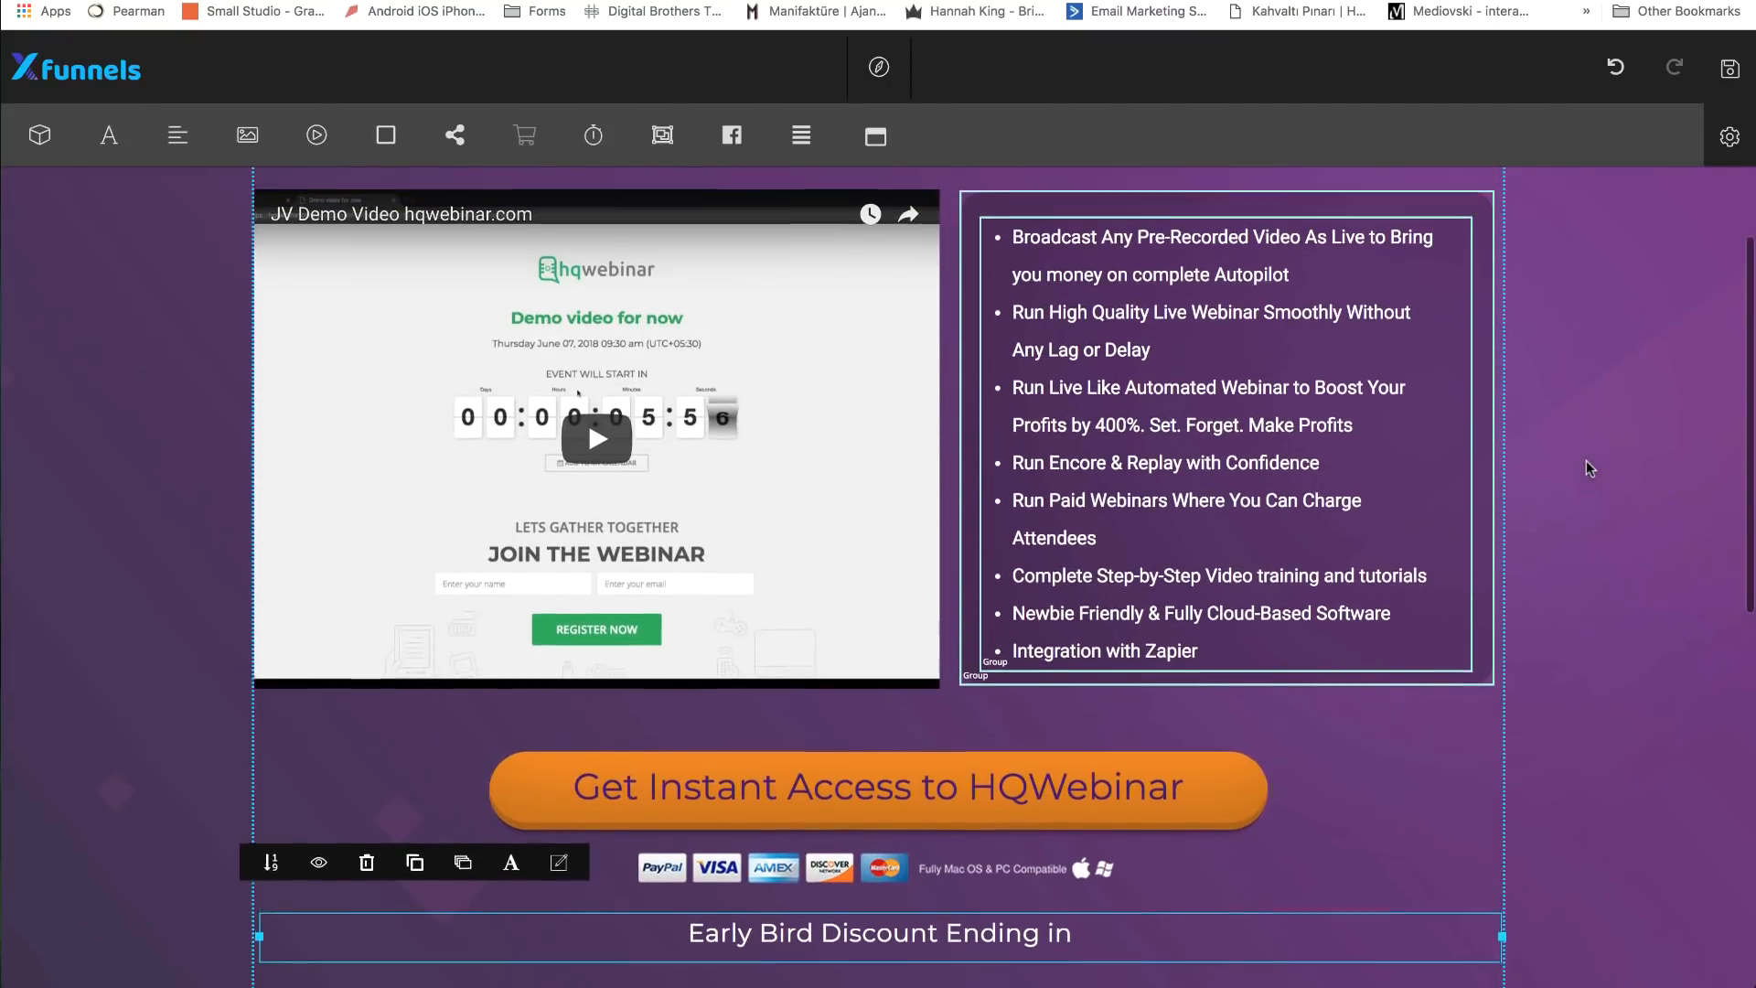
scroll(1585, 459, up, 2)
scroll(1585, 459, down, 4)
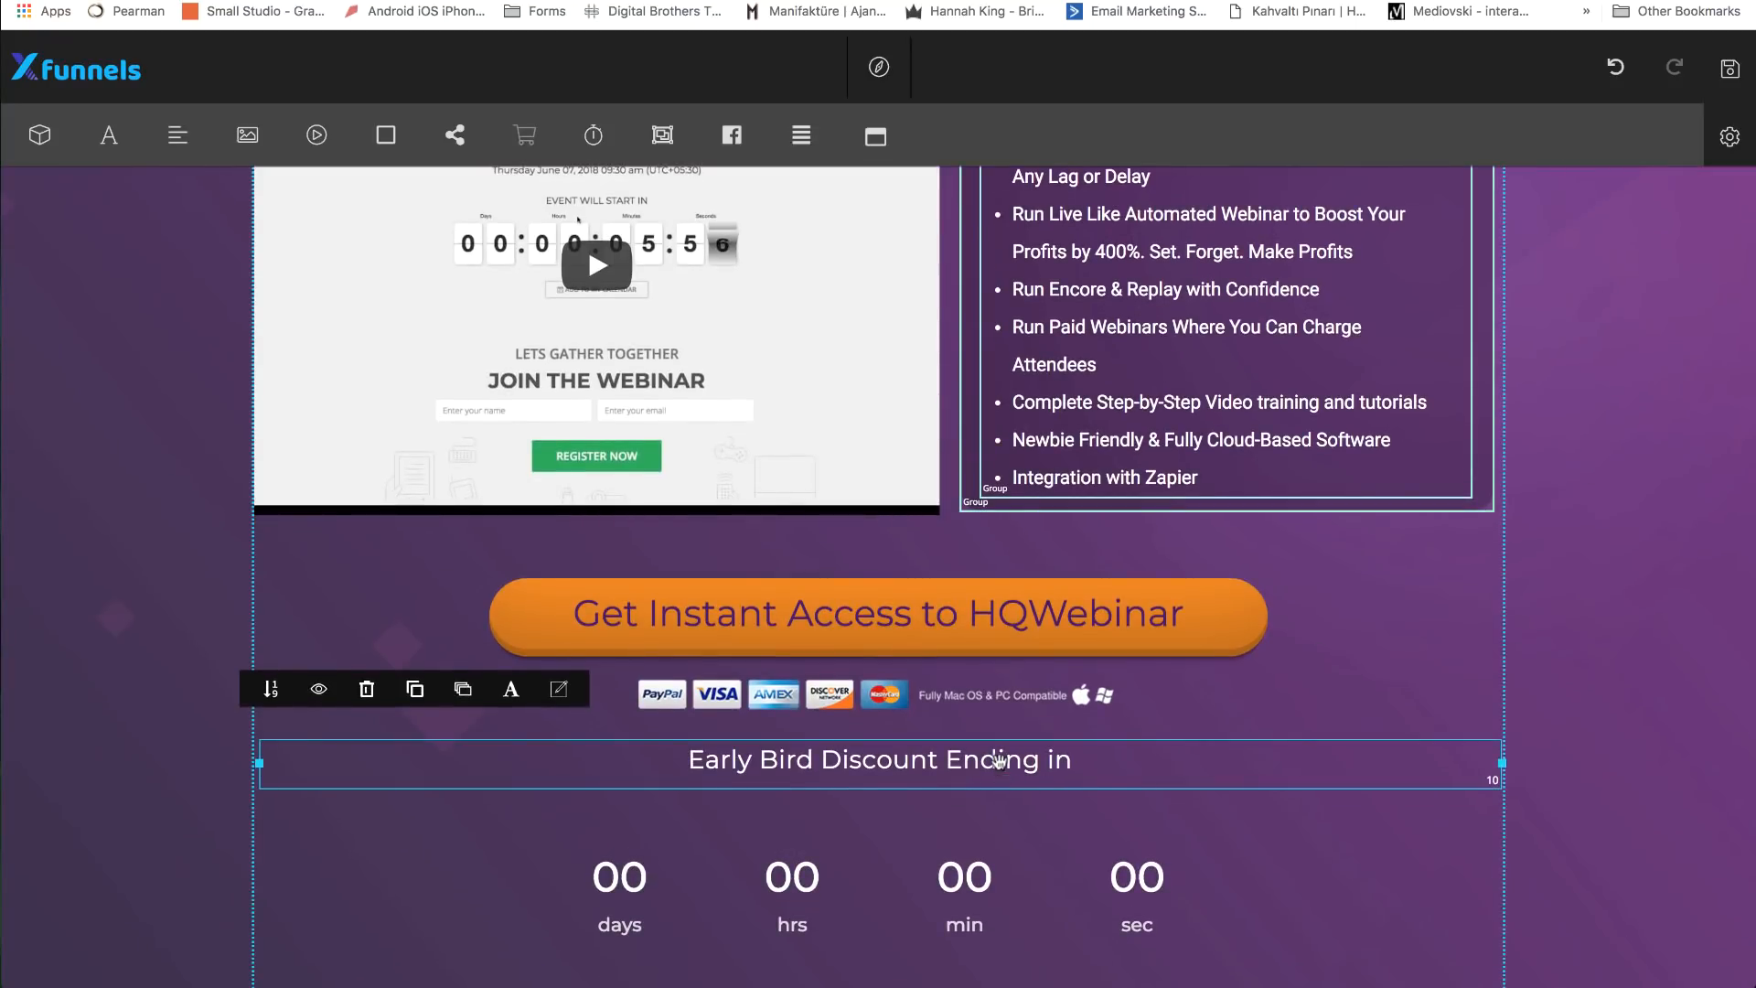
- Move the "Early Bird Discount Ending in" text box slightly lower, away from the payment icons
drag(1000, 761, 1003, 795)
click(1128, 754)
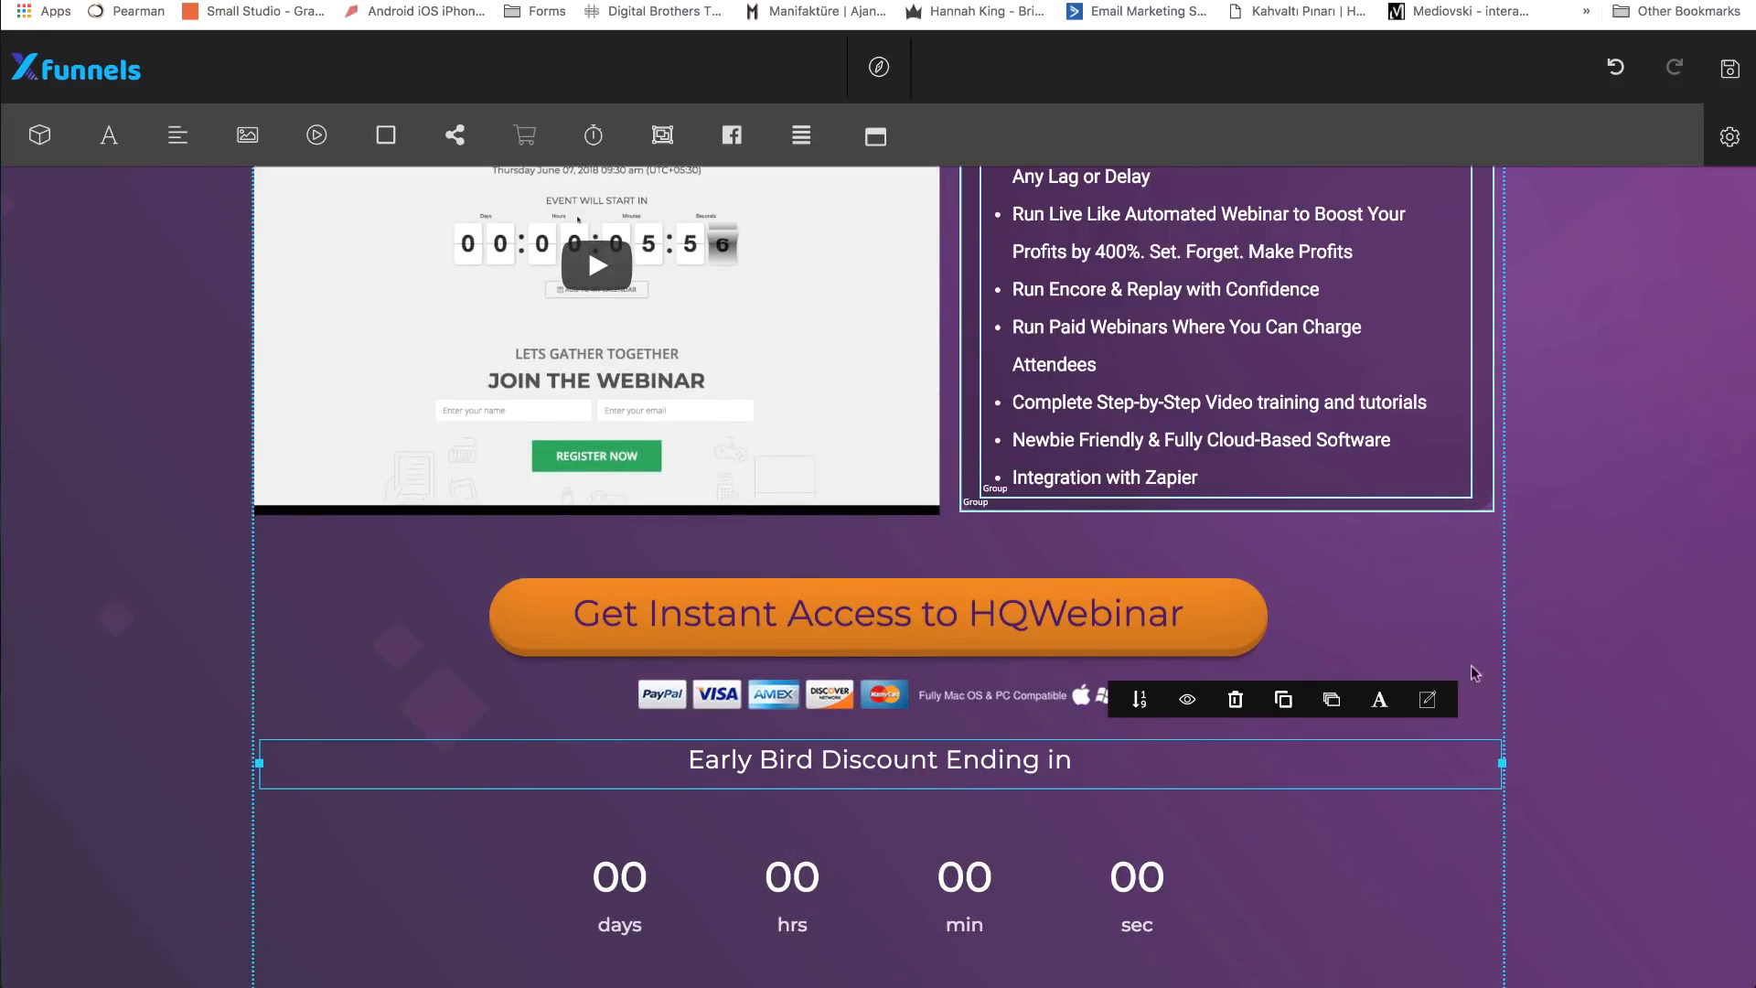
click(1133, 781)
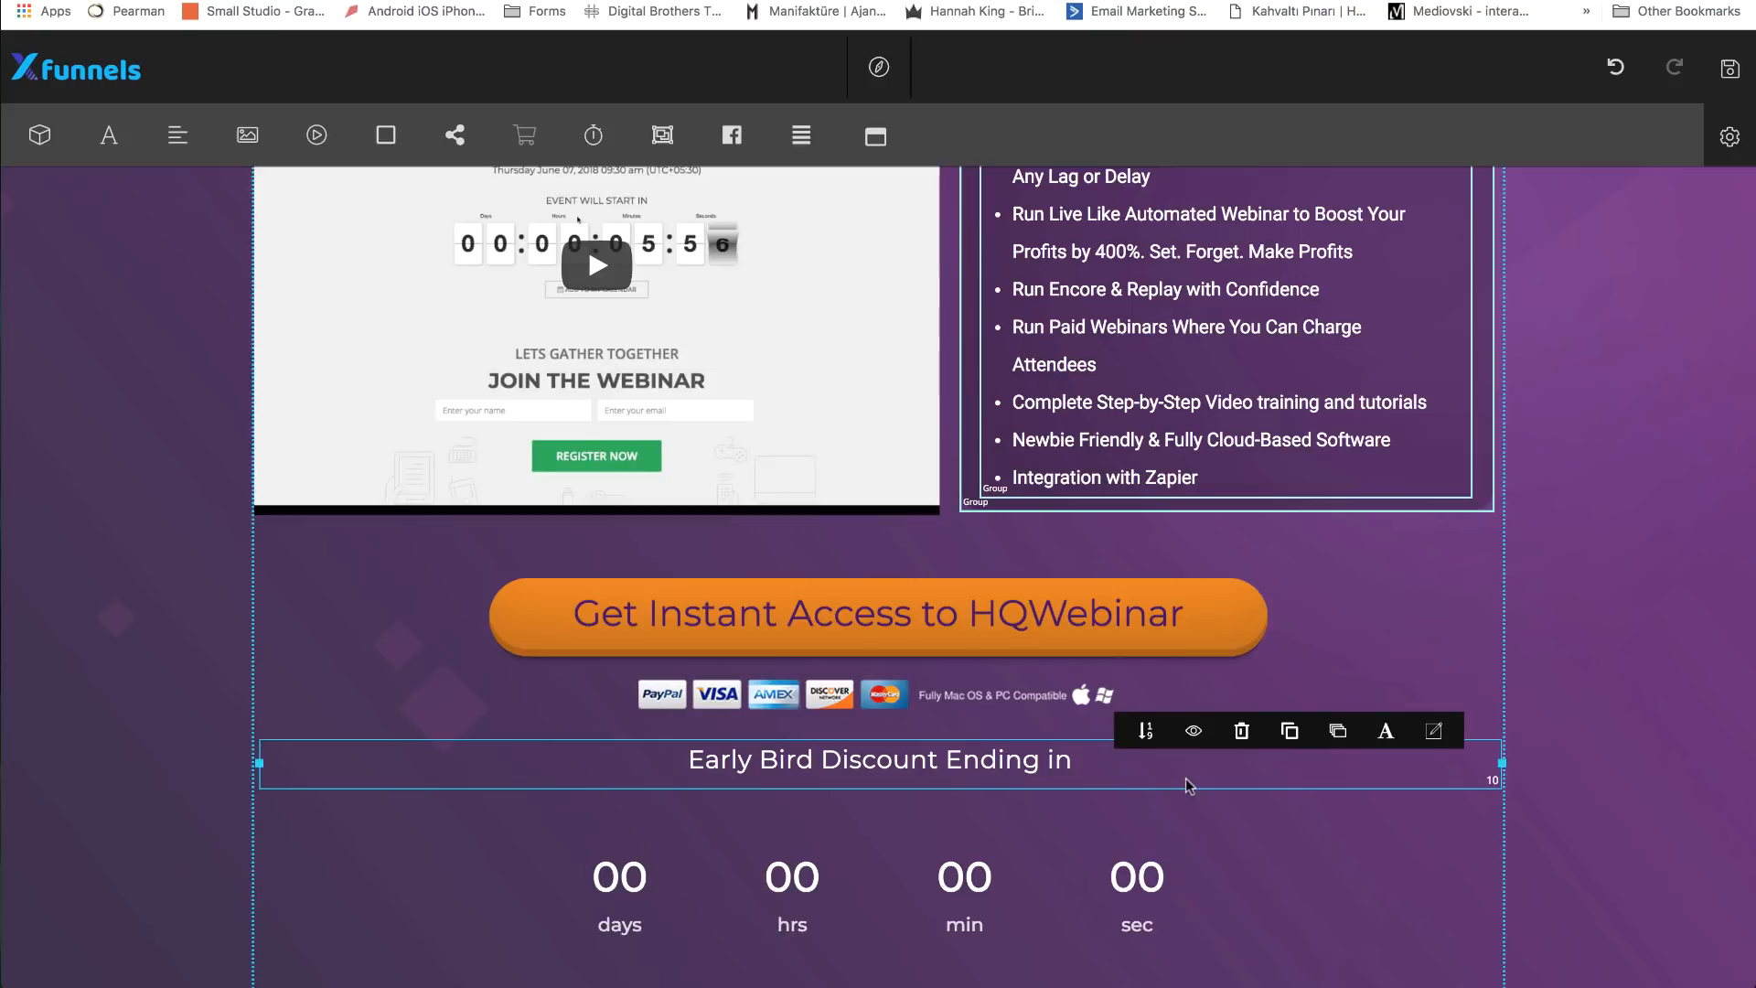
drag(1206, 781, 1206, 811)
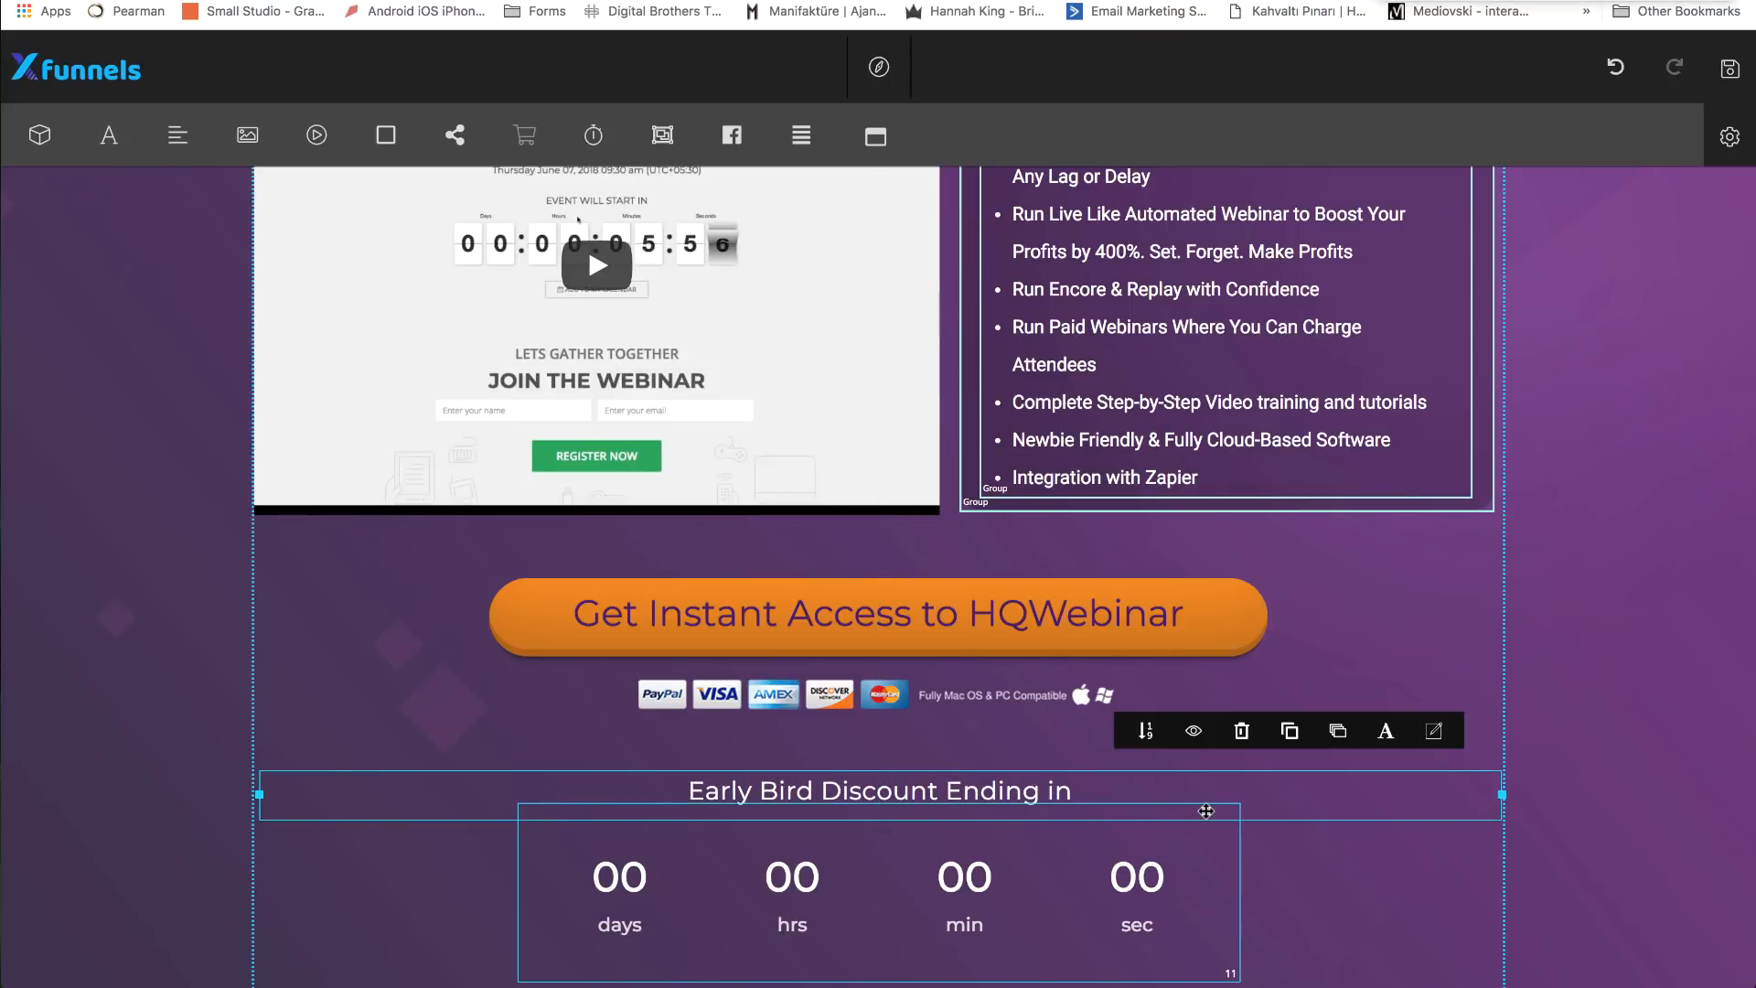
- Space the payment icons and countdown timer farther down around the "Early Bird Discount Ending in" text, and save the page
scroll(1169, 872, down, 3)
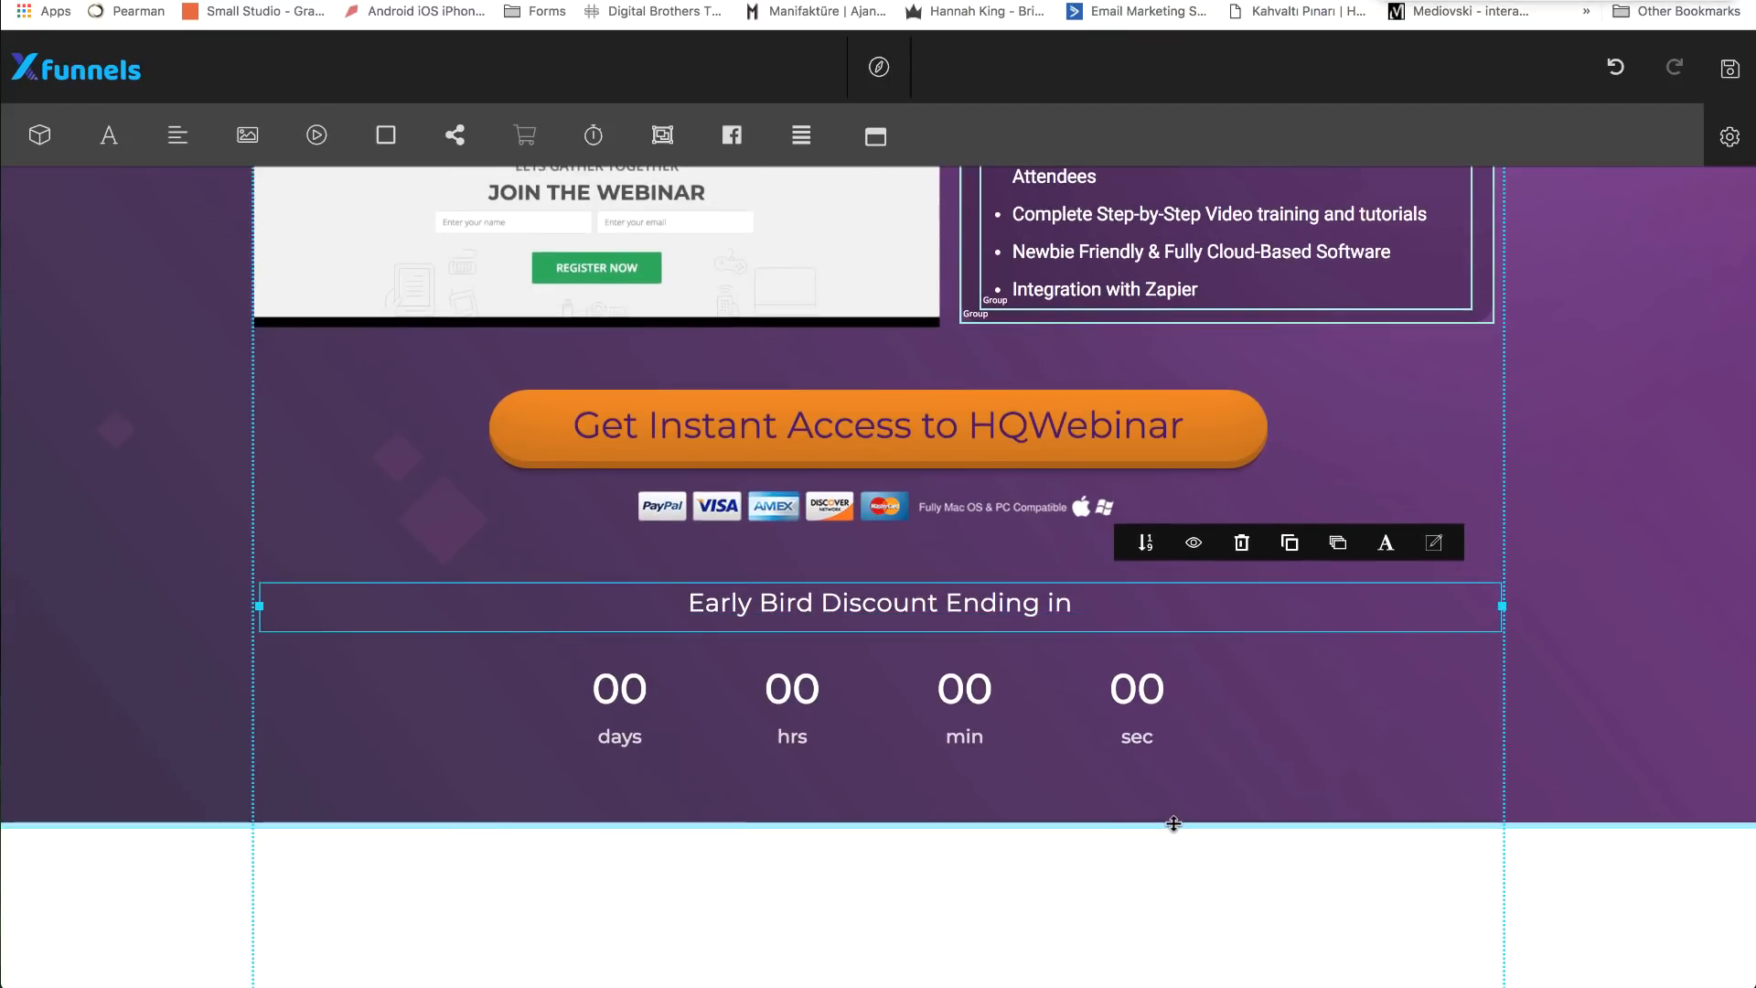
drag(1166, 705, 1159, 749)
drag(1154, 608, 1158, 605)
drag(1089, 514, 1088, 534)
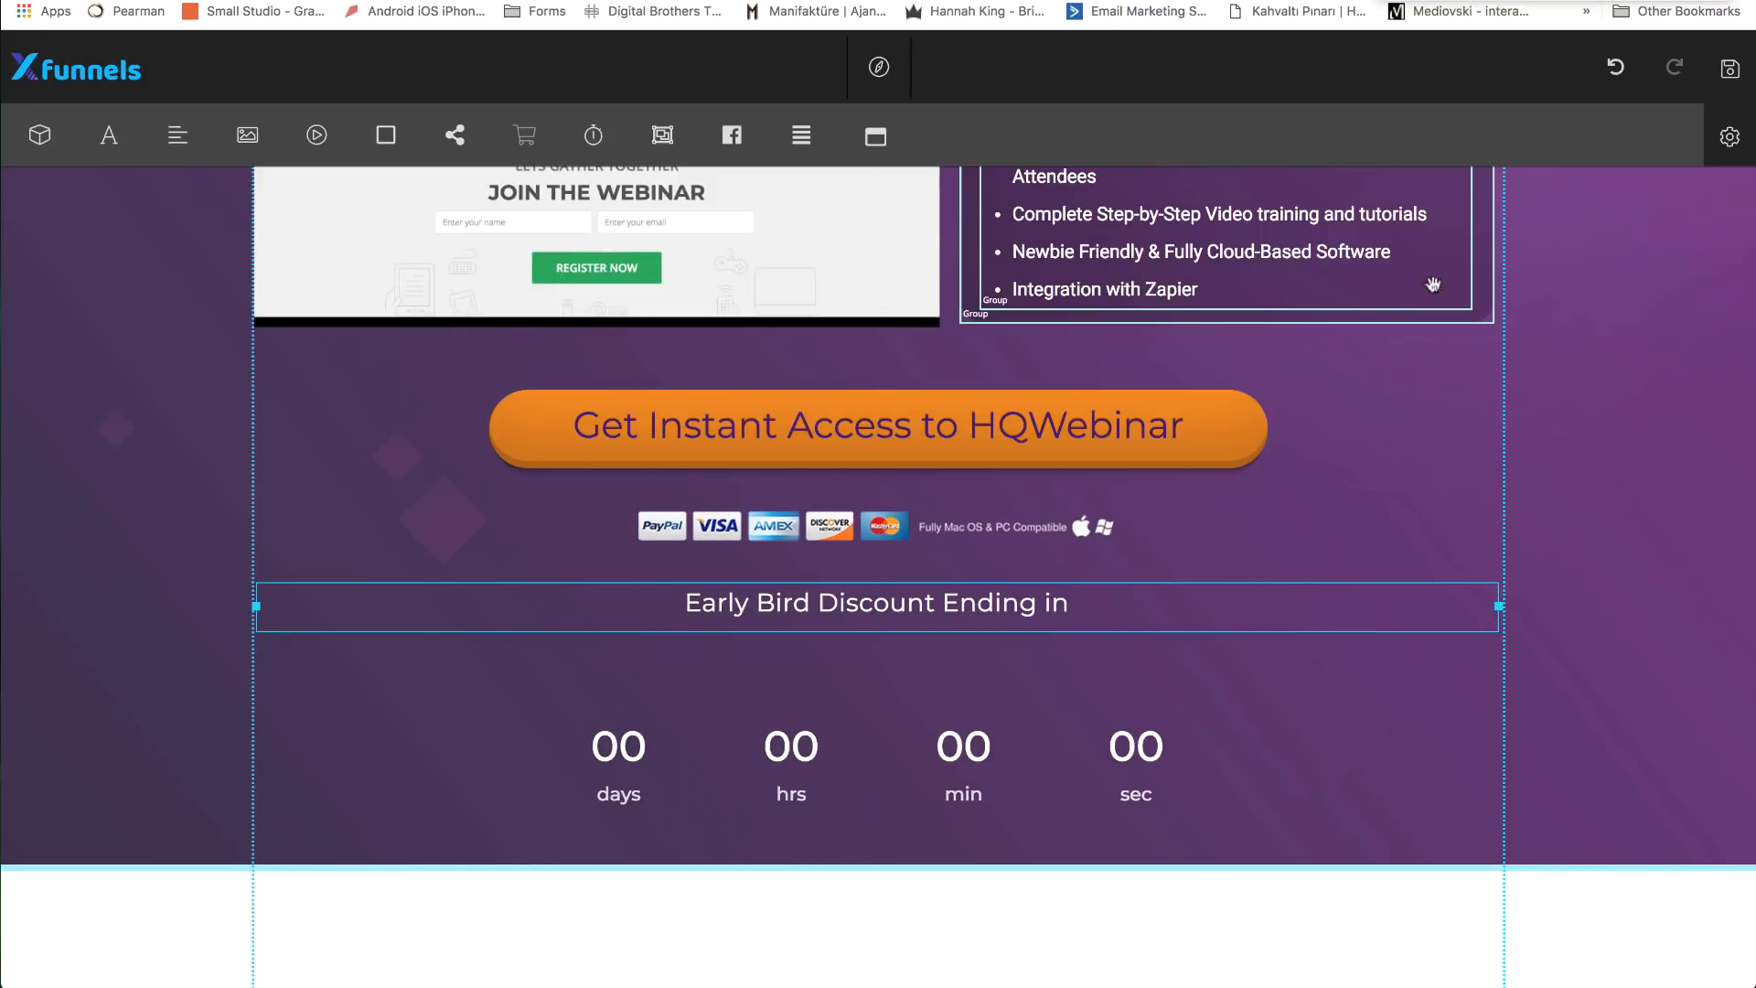
click(1729, 69)
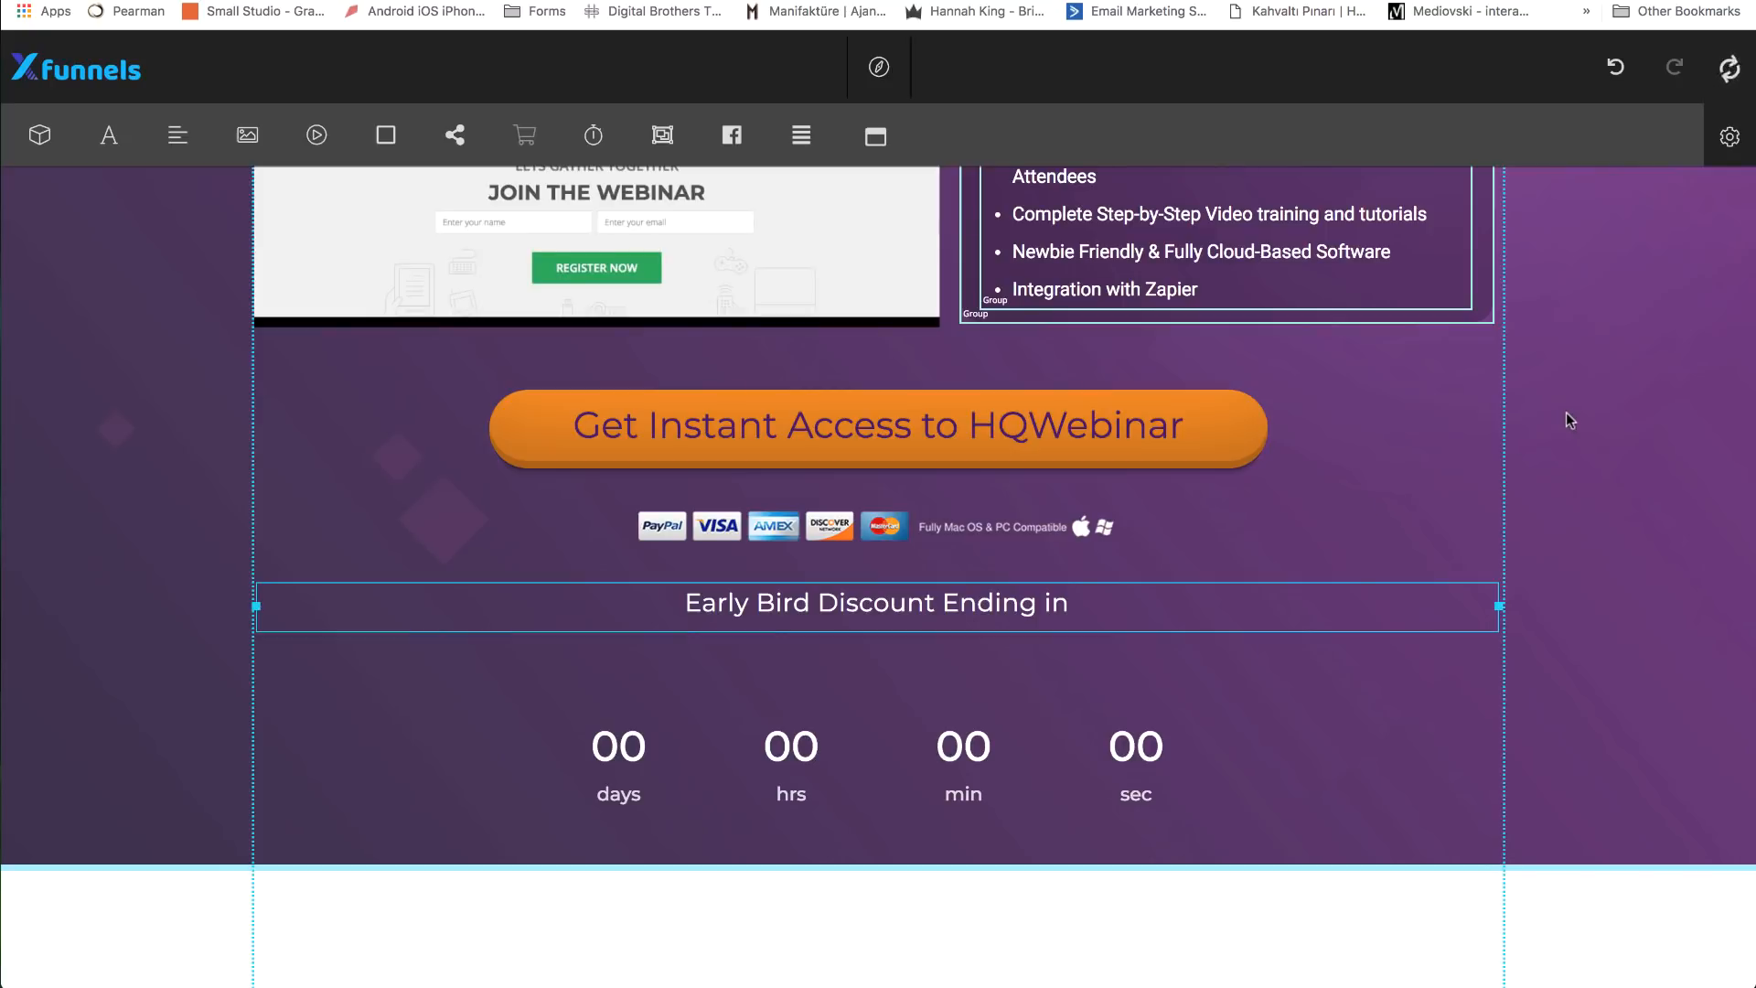
- Examine the updated page in the desktop-width preview, from the headline through the video and bullets to the payment icons and discount text
scroll(1679, 376, up, 10)
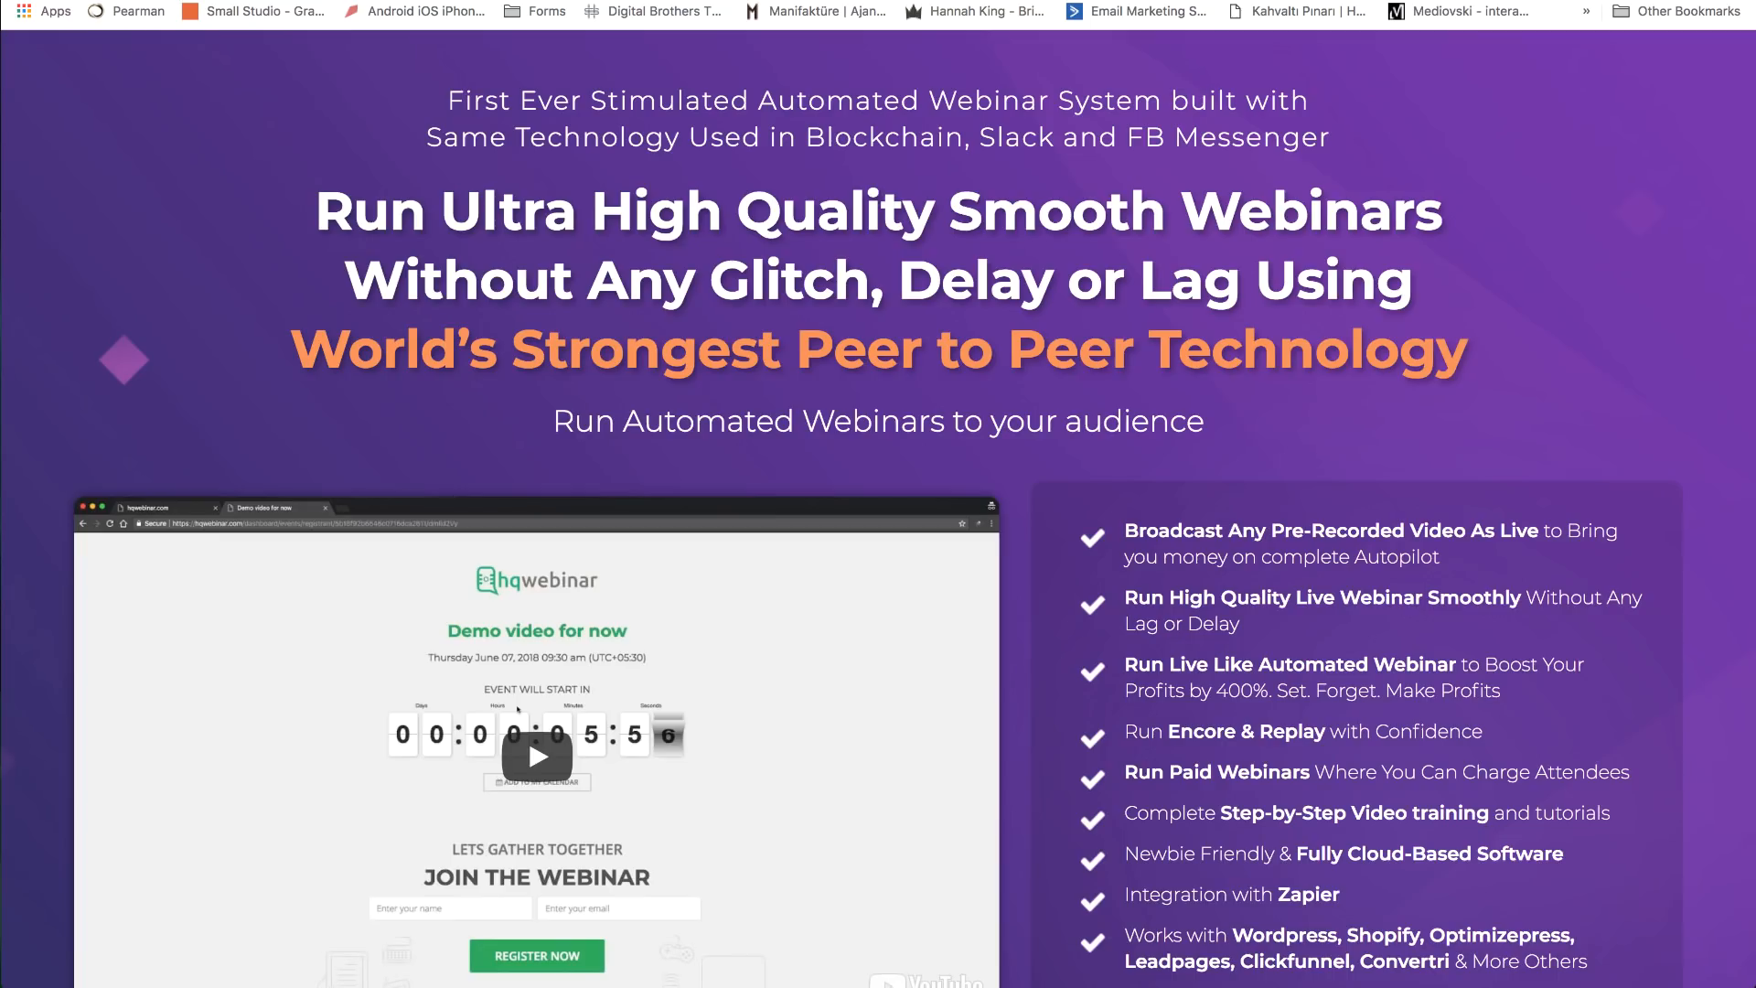
key(super+shift+m)
key(super+shift+m)
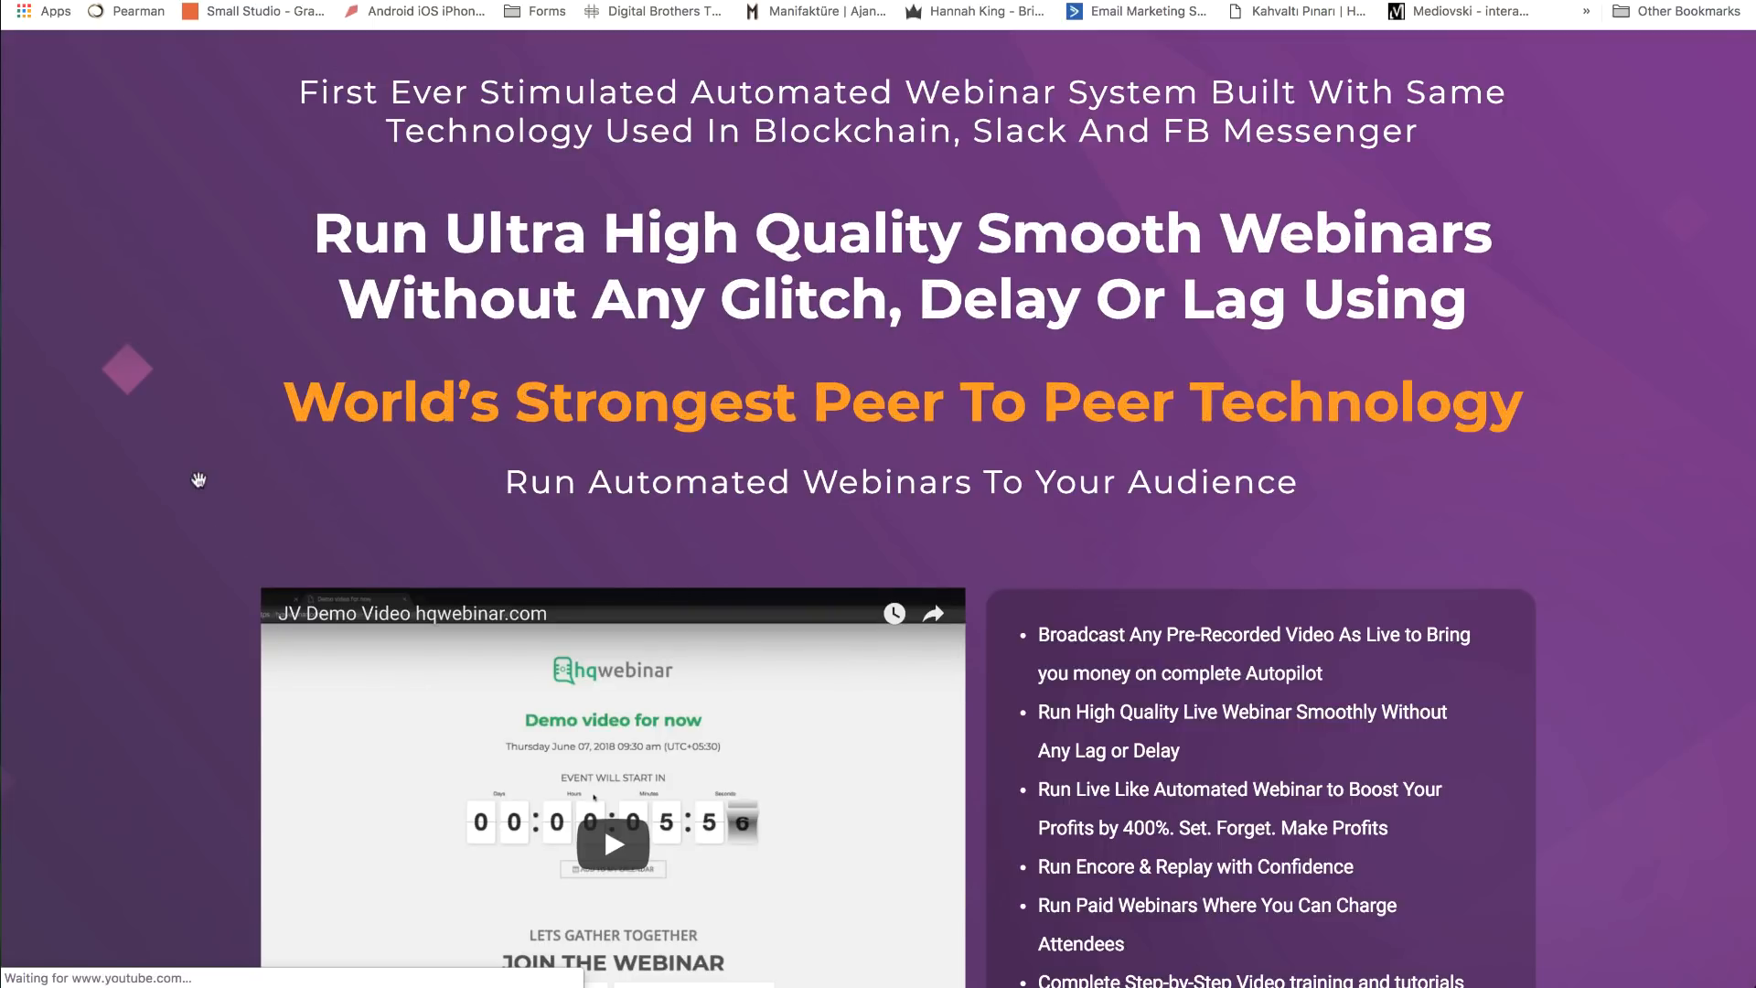
scroll(197, 479, down, 10)
scroll(200, 483, up, 5)
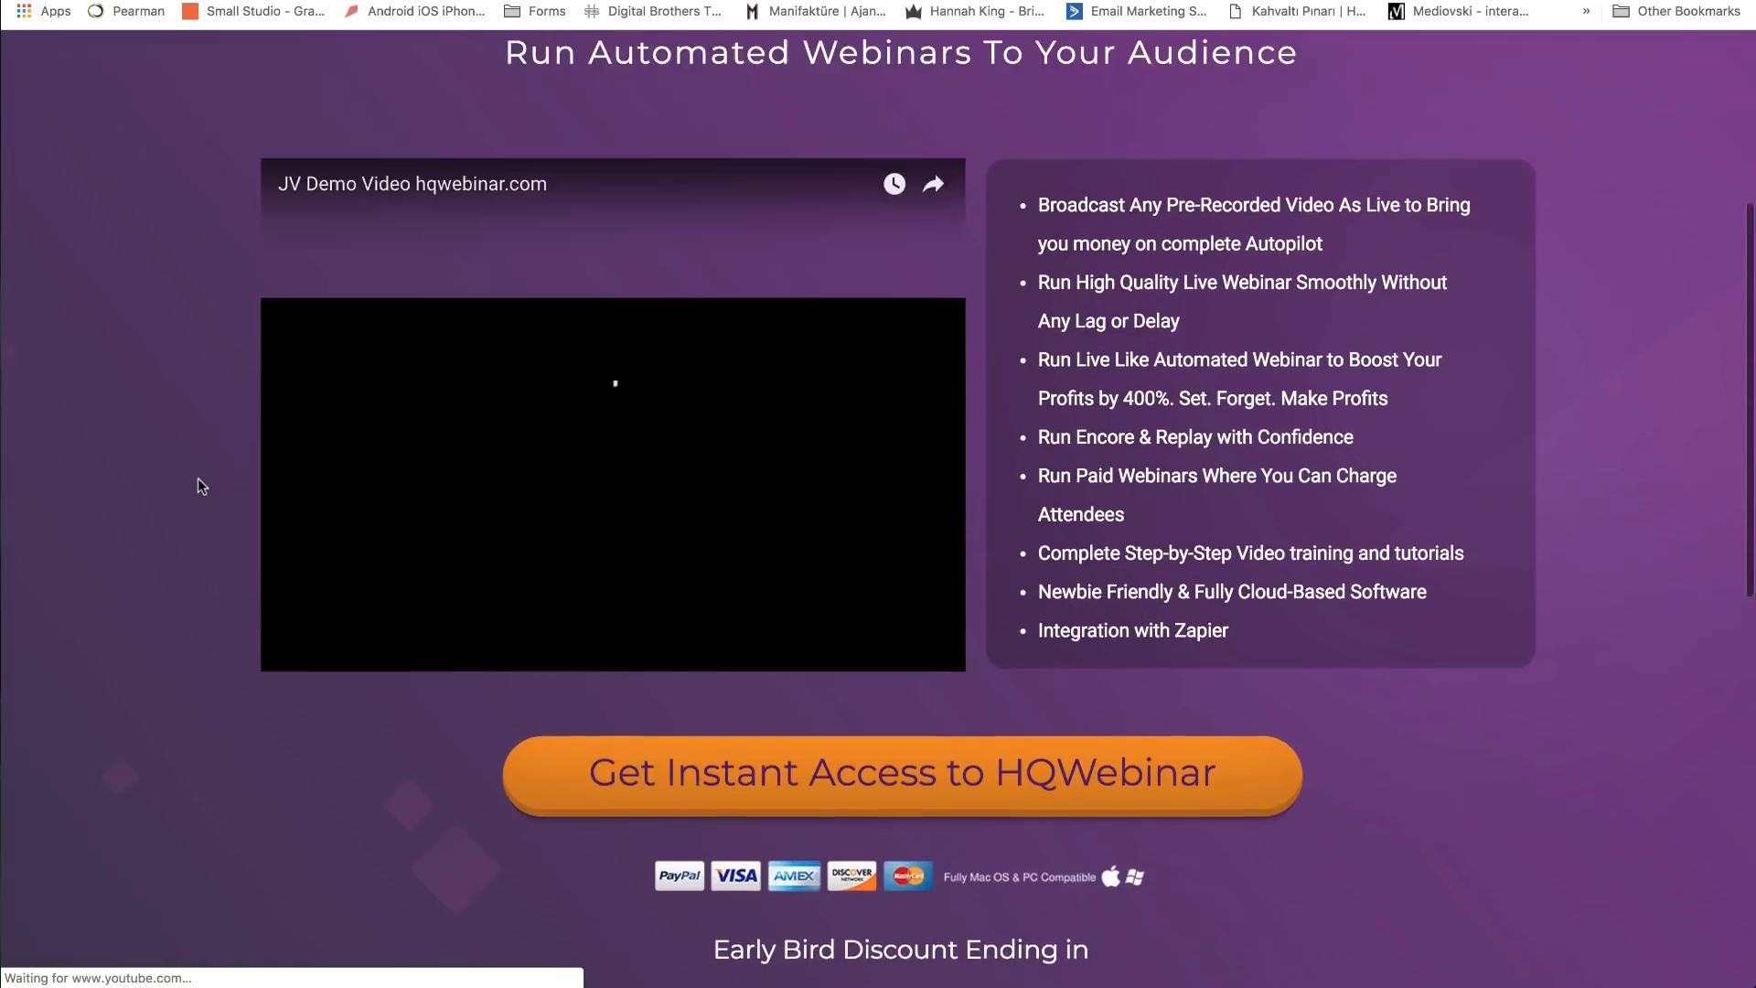
scroll(198, 478, up, 5)
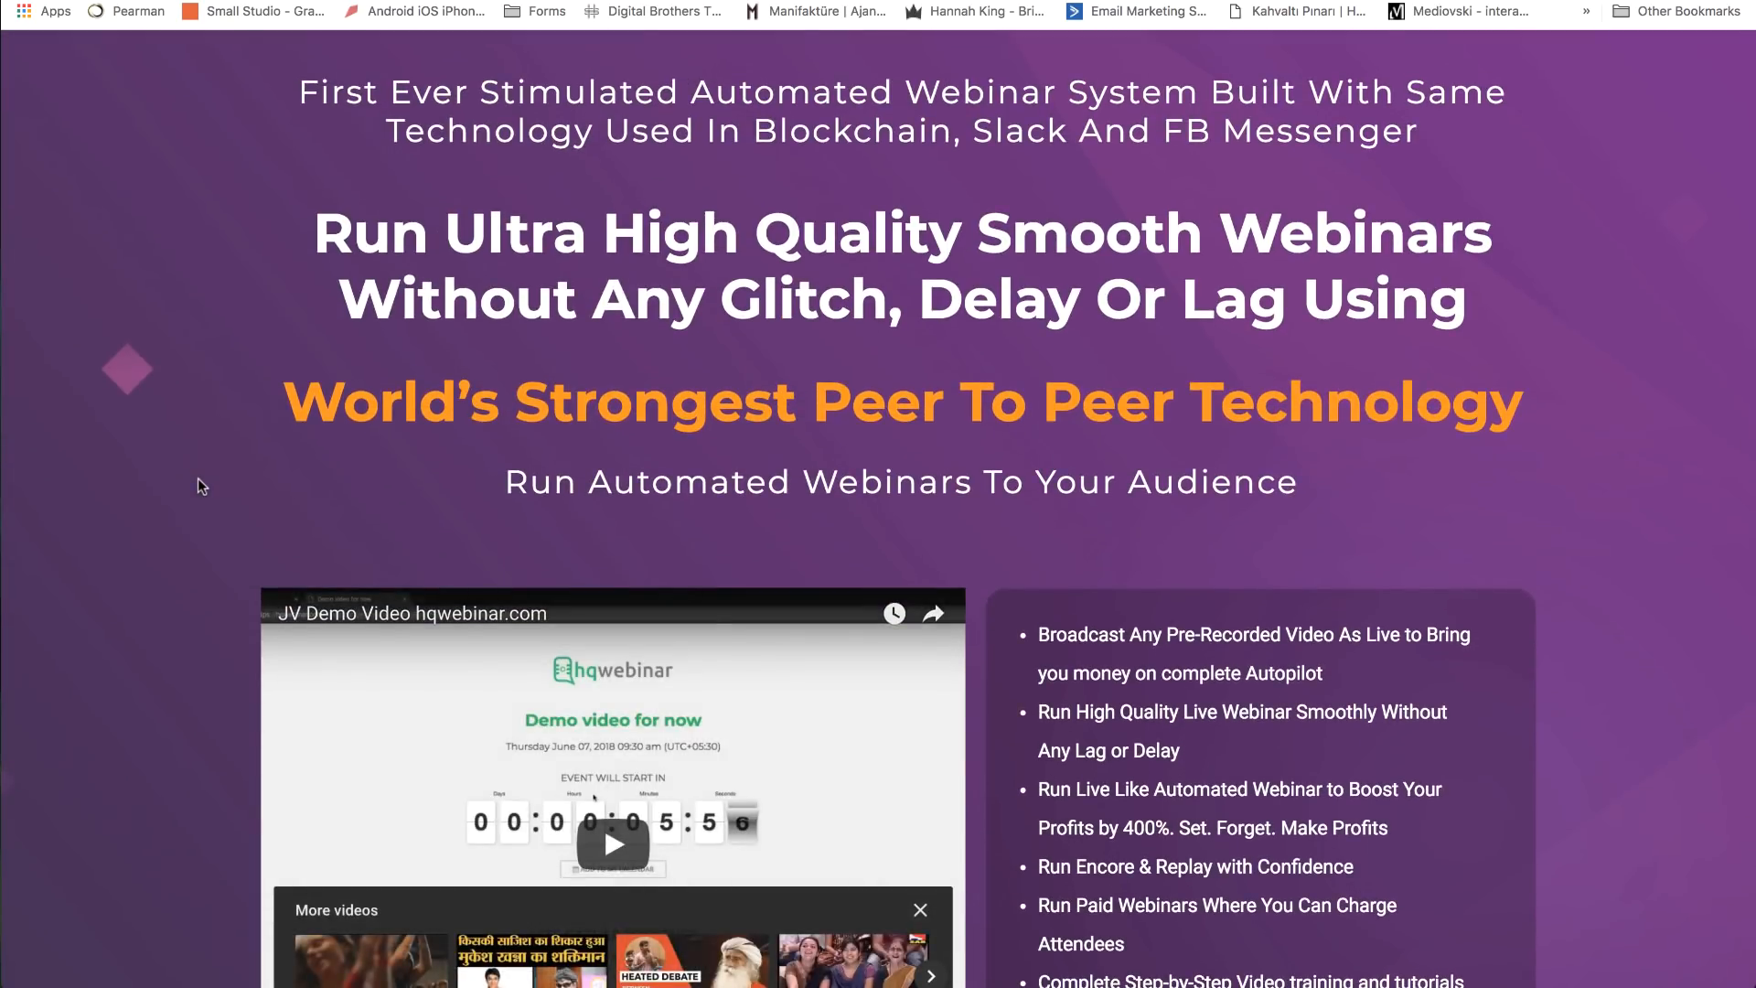
scroll(198, 478, down, 7)
scroll(197, 477, up, 6)
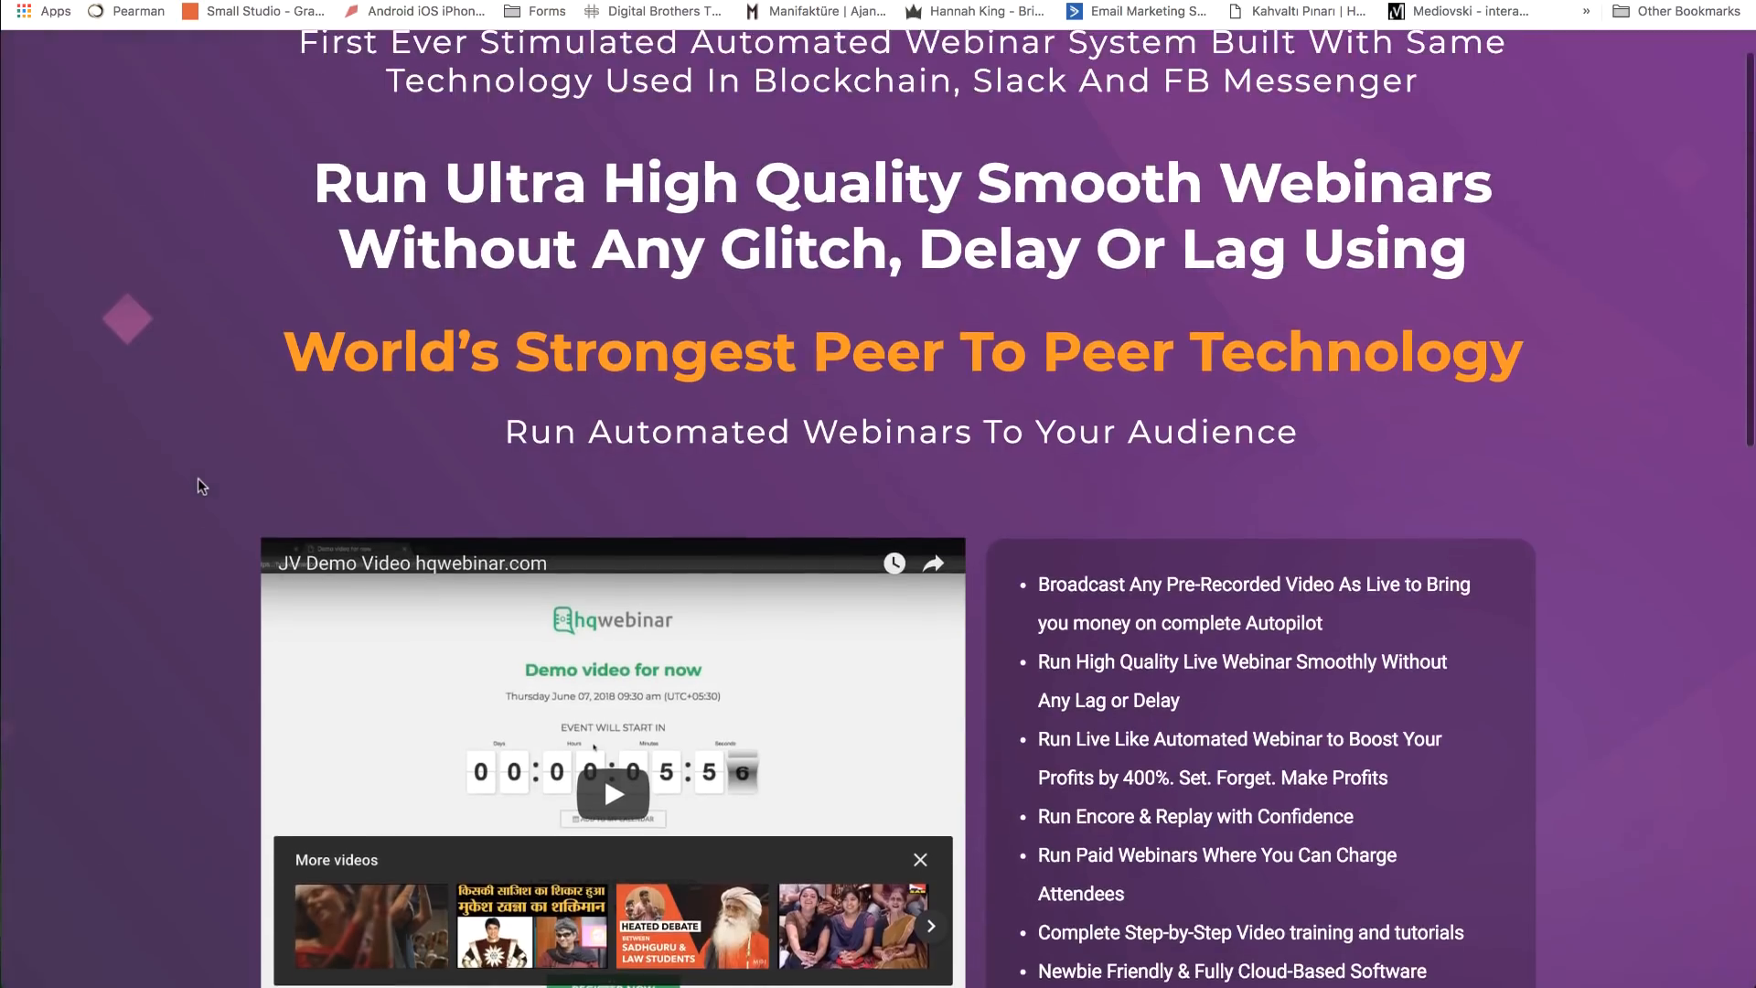
scroll(197, 478, down, 9)
scroll(198, 477, up, 10)
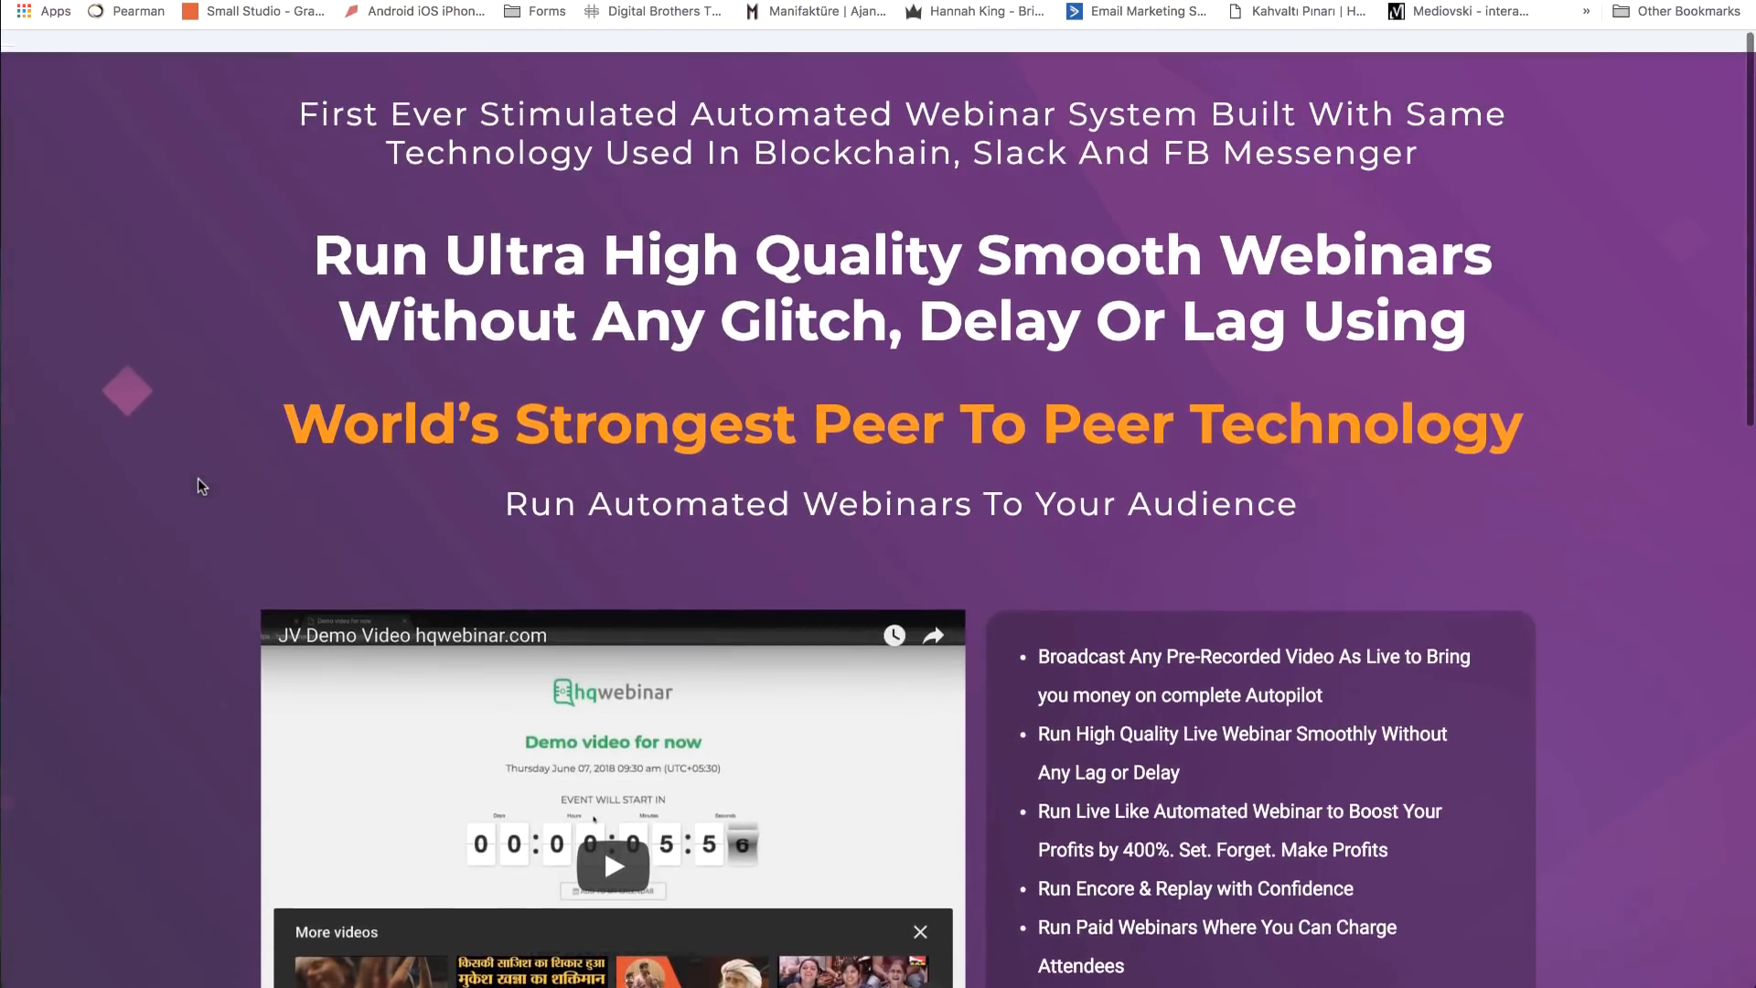
scroll(198, 477, down, 1)
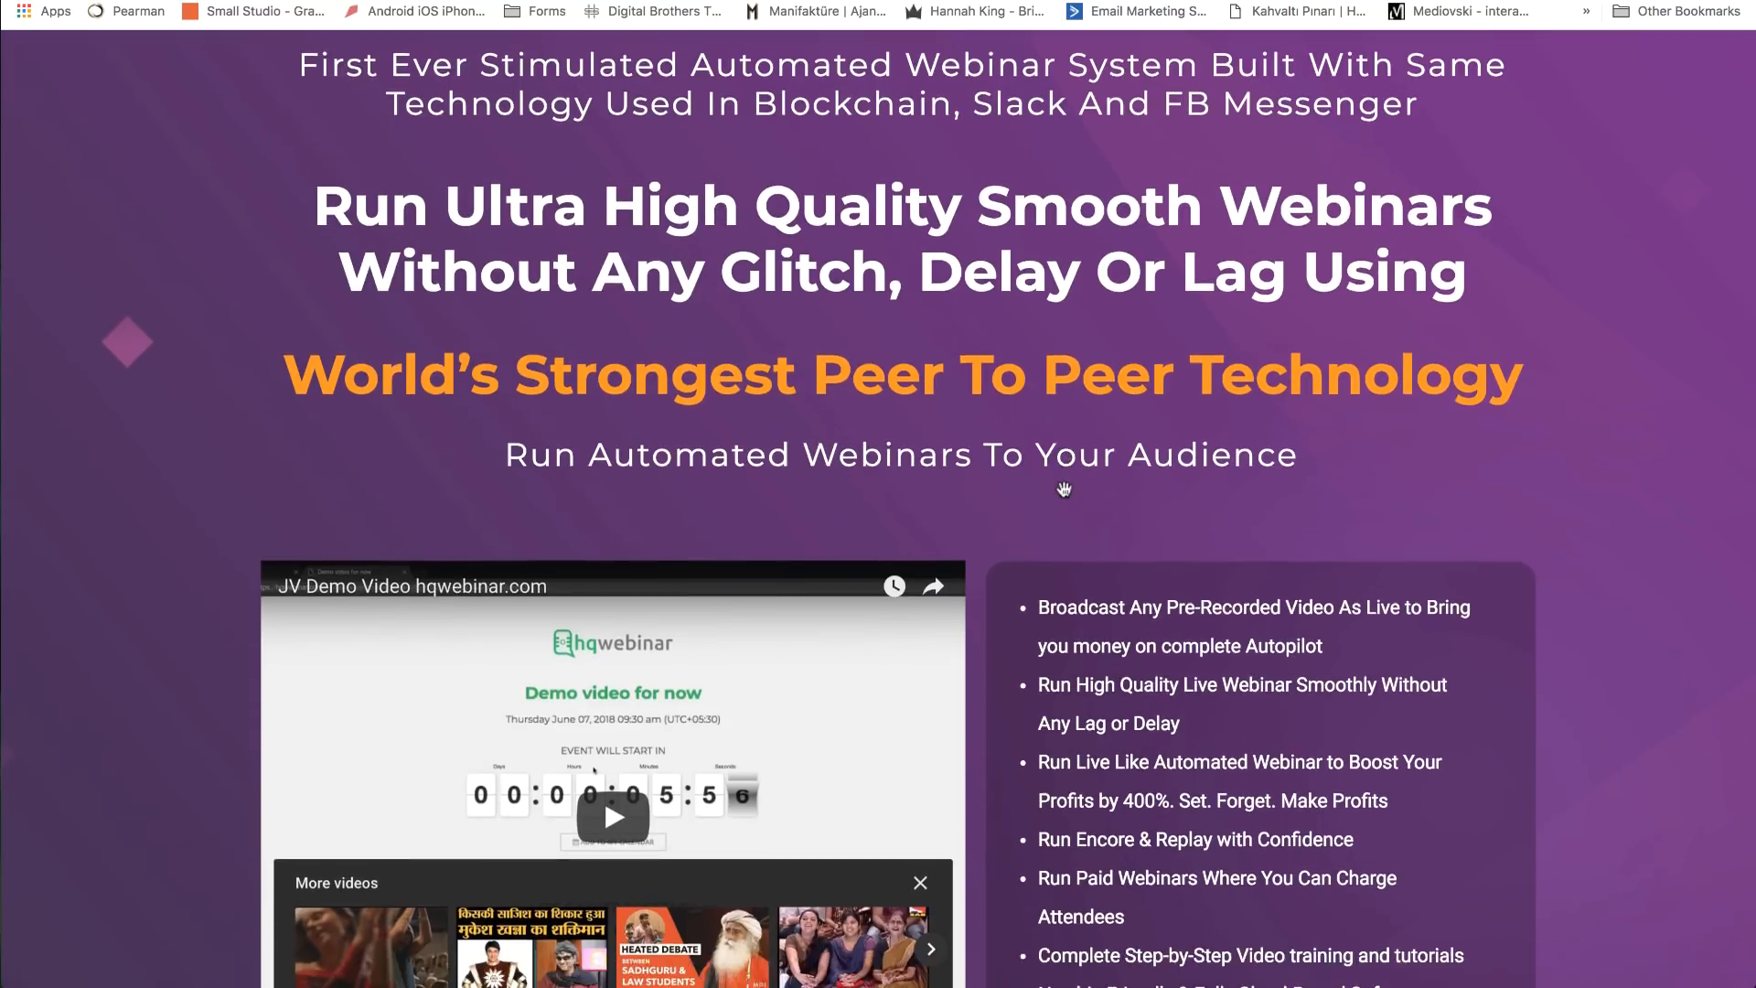
scroll(1067, 495, down, 7)
scroll(1067, 495, up, 7)
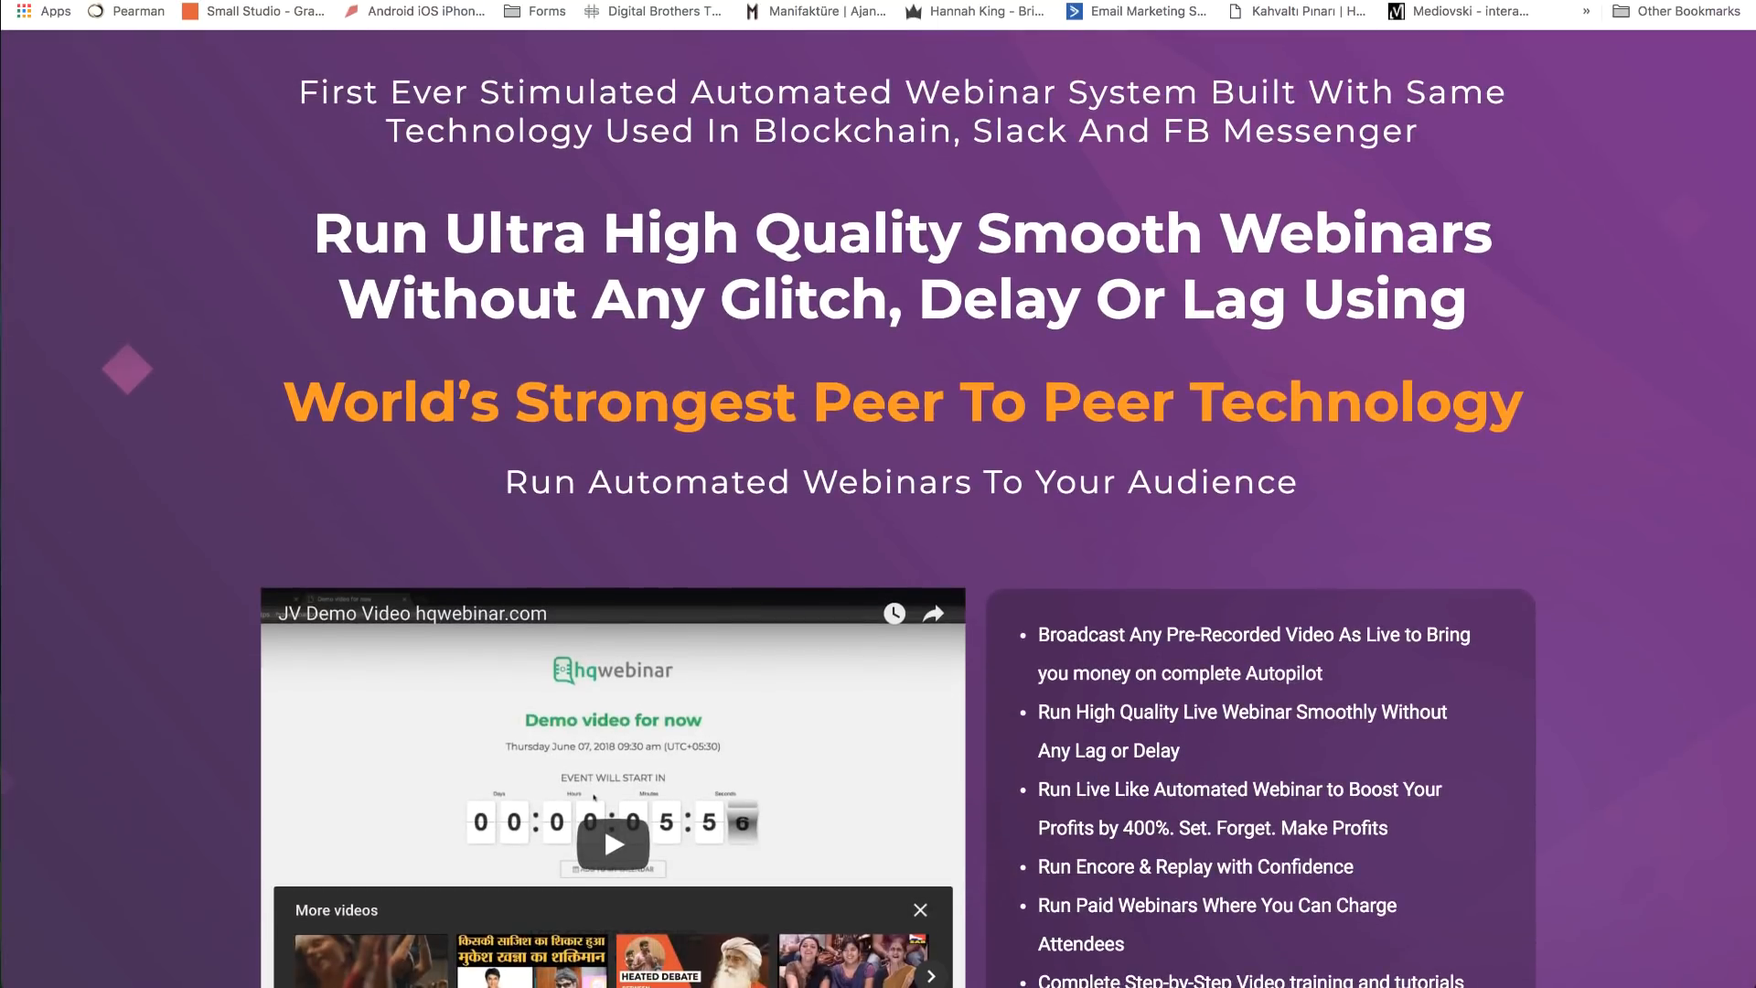
- Return to the funnels dashboard and move the Order Form page to first place in sales funnel 1
key(super+shift+m)
key(super+shift+m)
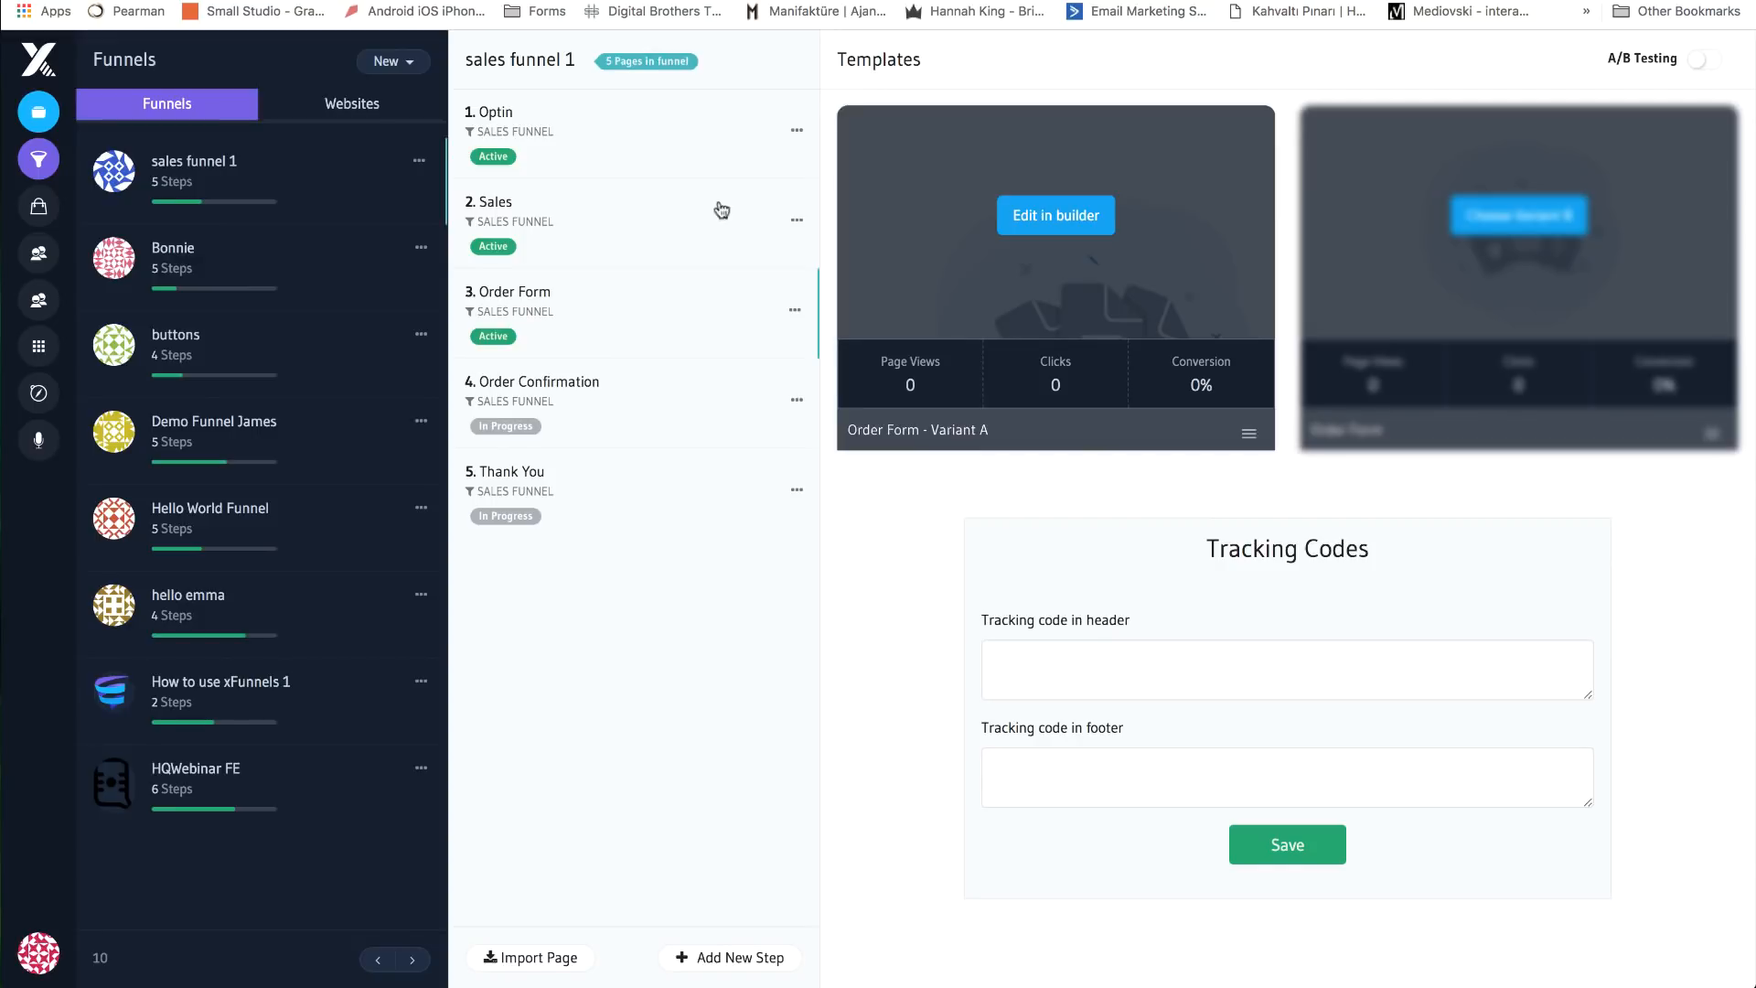
drag(599, 305, 604, 122)
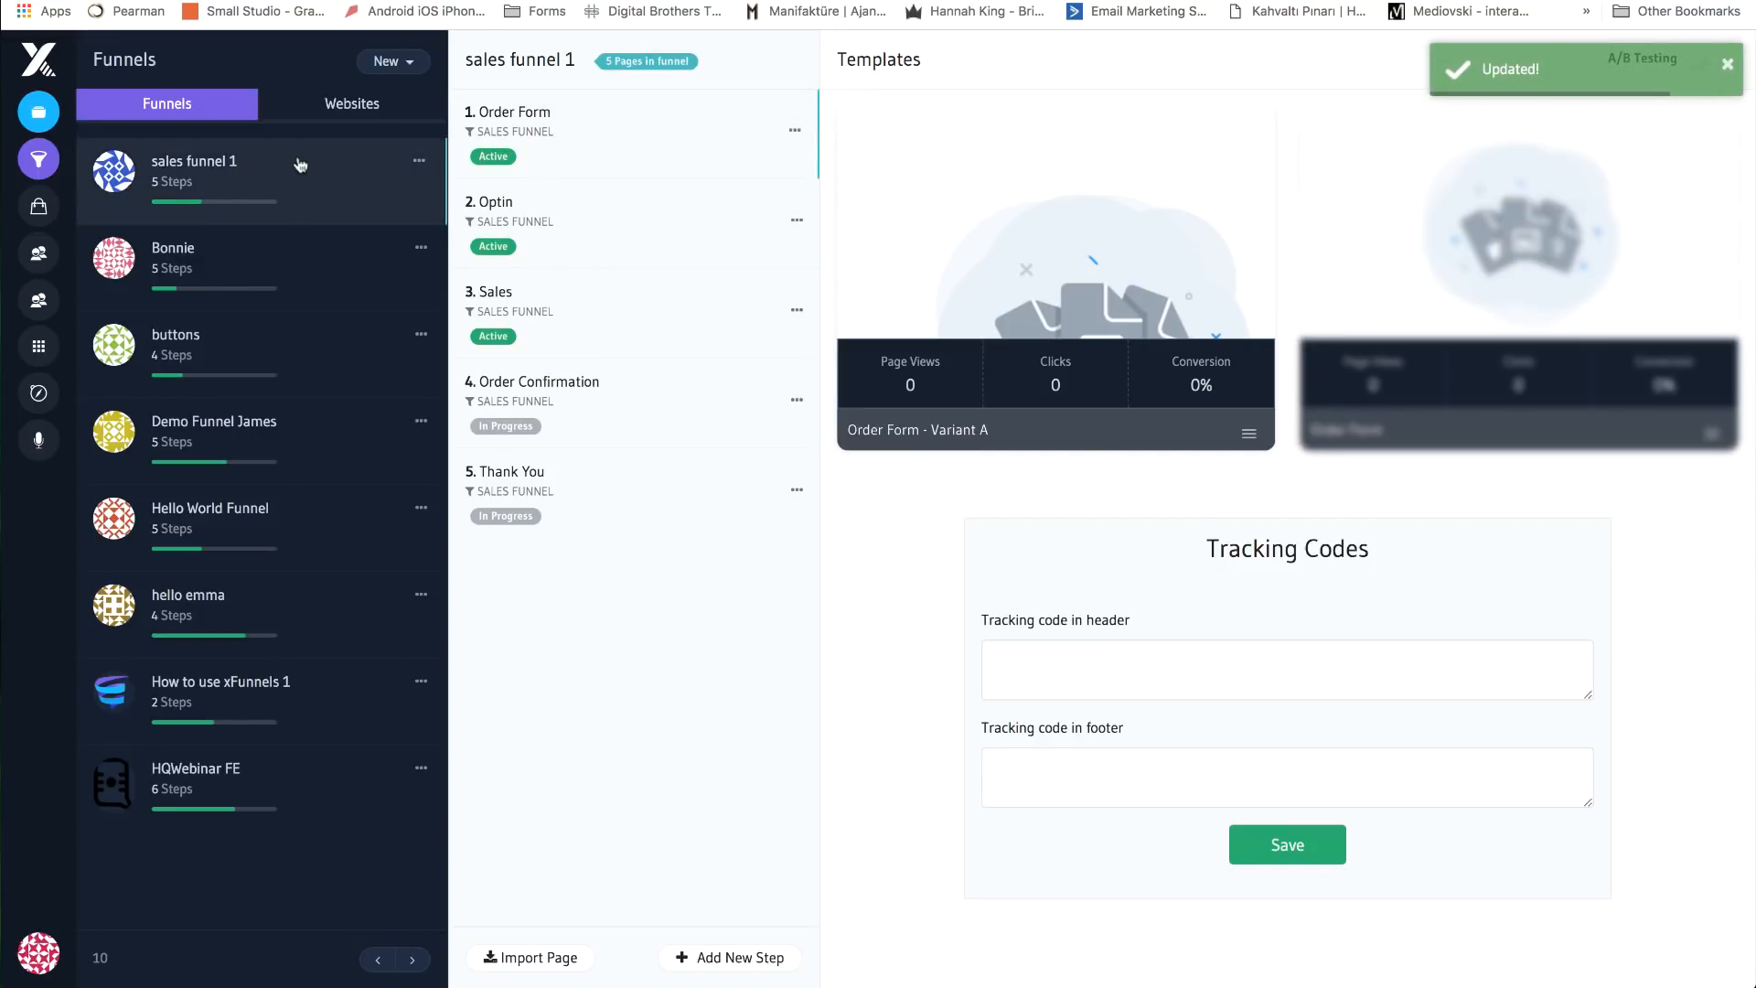
- Open the funnel information of sales funnel 1 and enter the owner's first name followed by "responsivedemo" as the subdomain
click(268, 171)
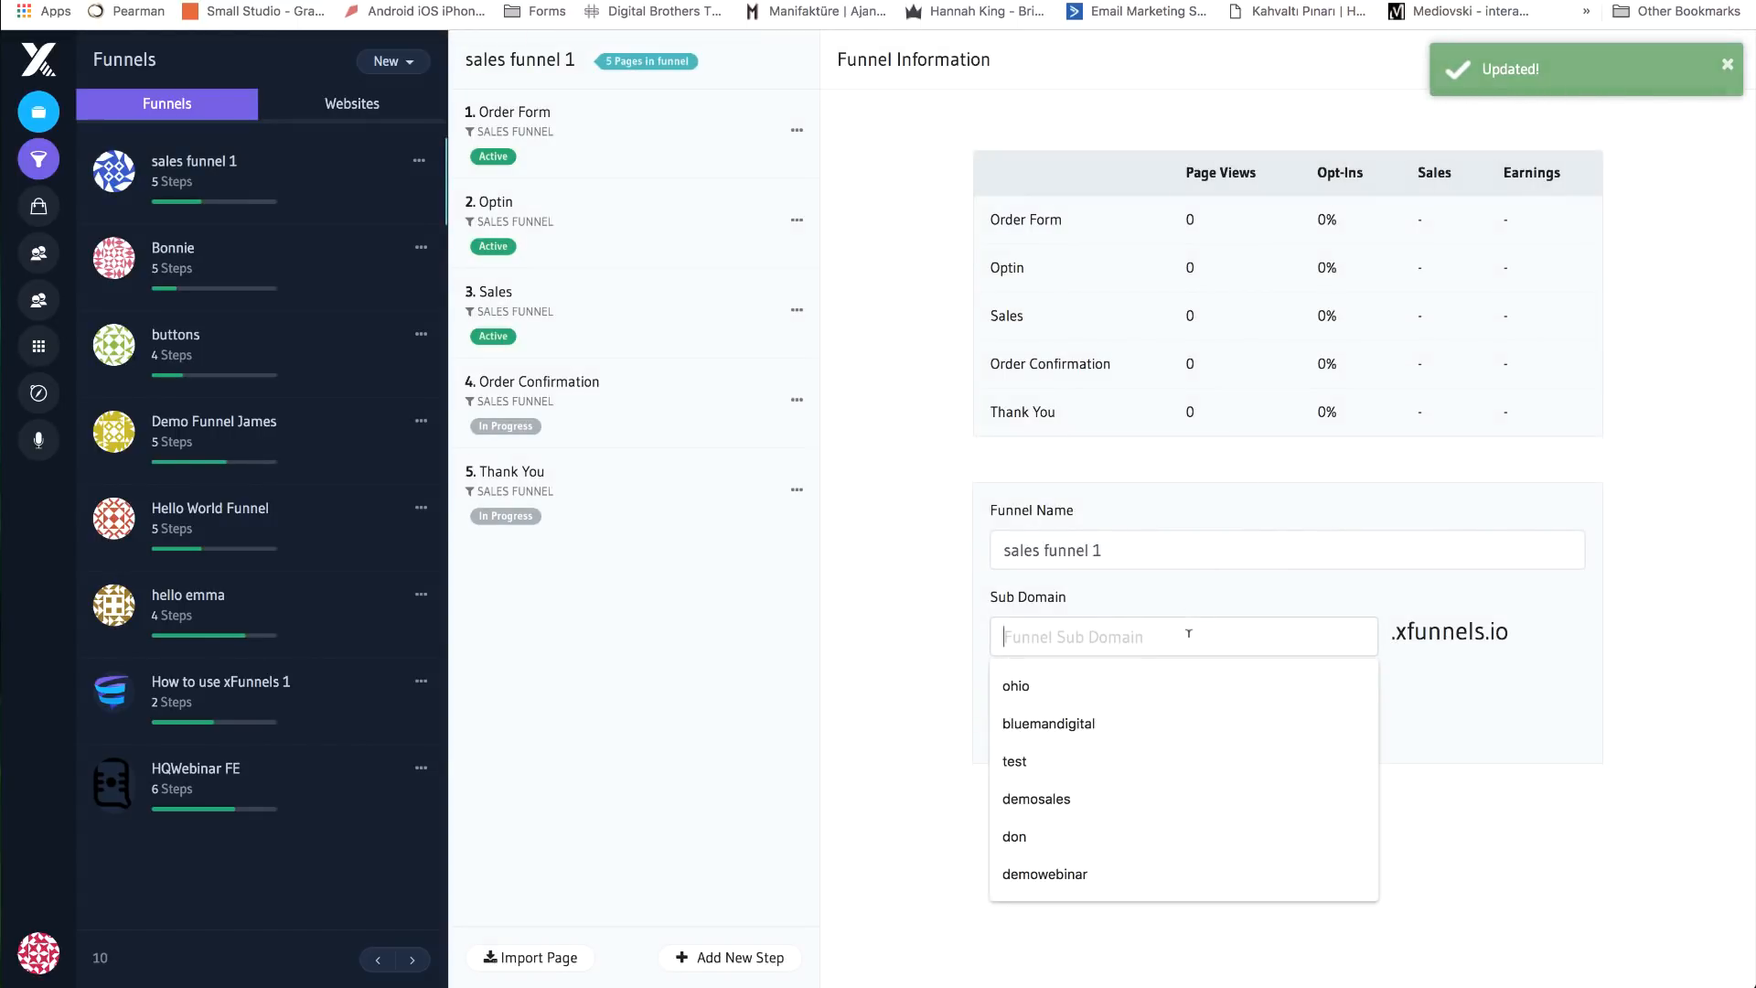
click(1189, 633)
text(maddy)
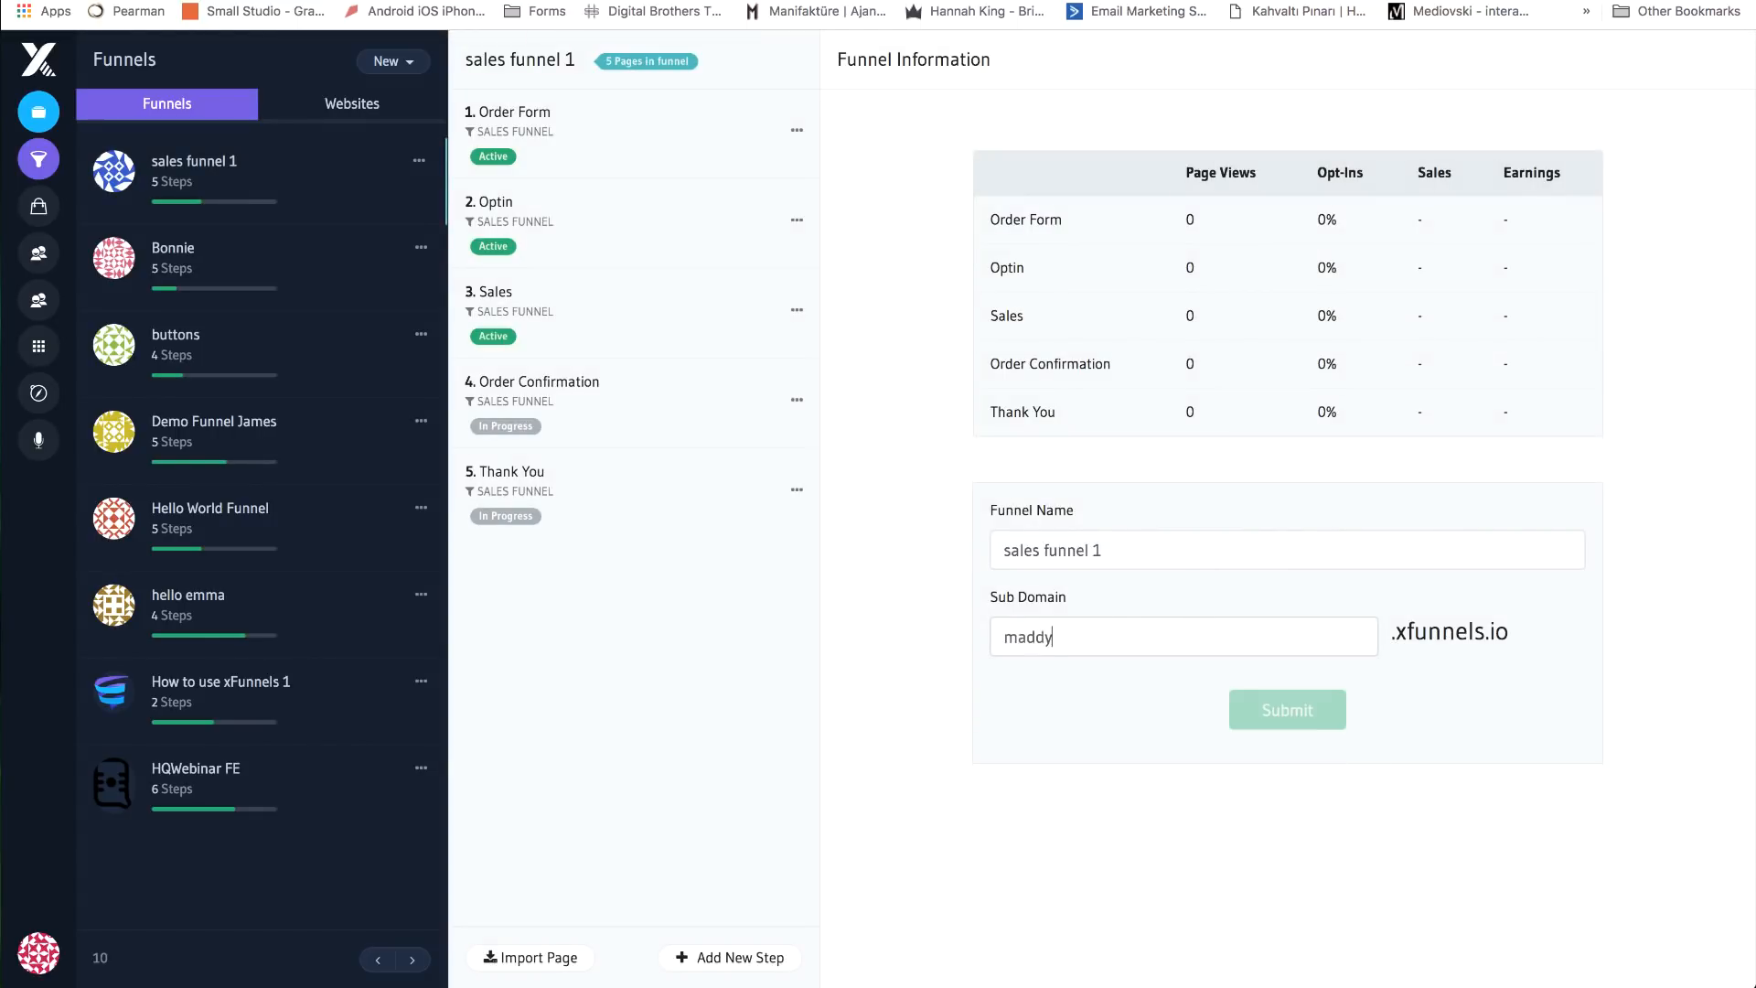
text(responsivedemo)
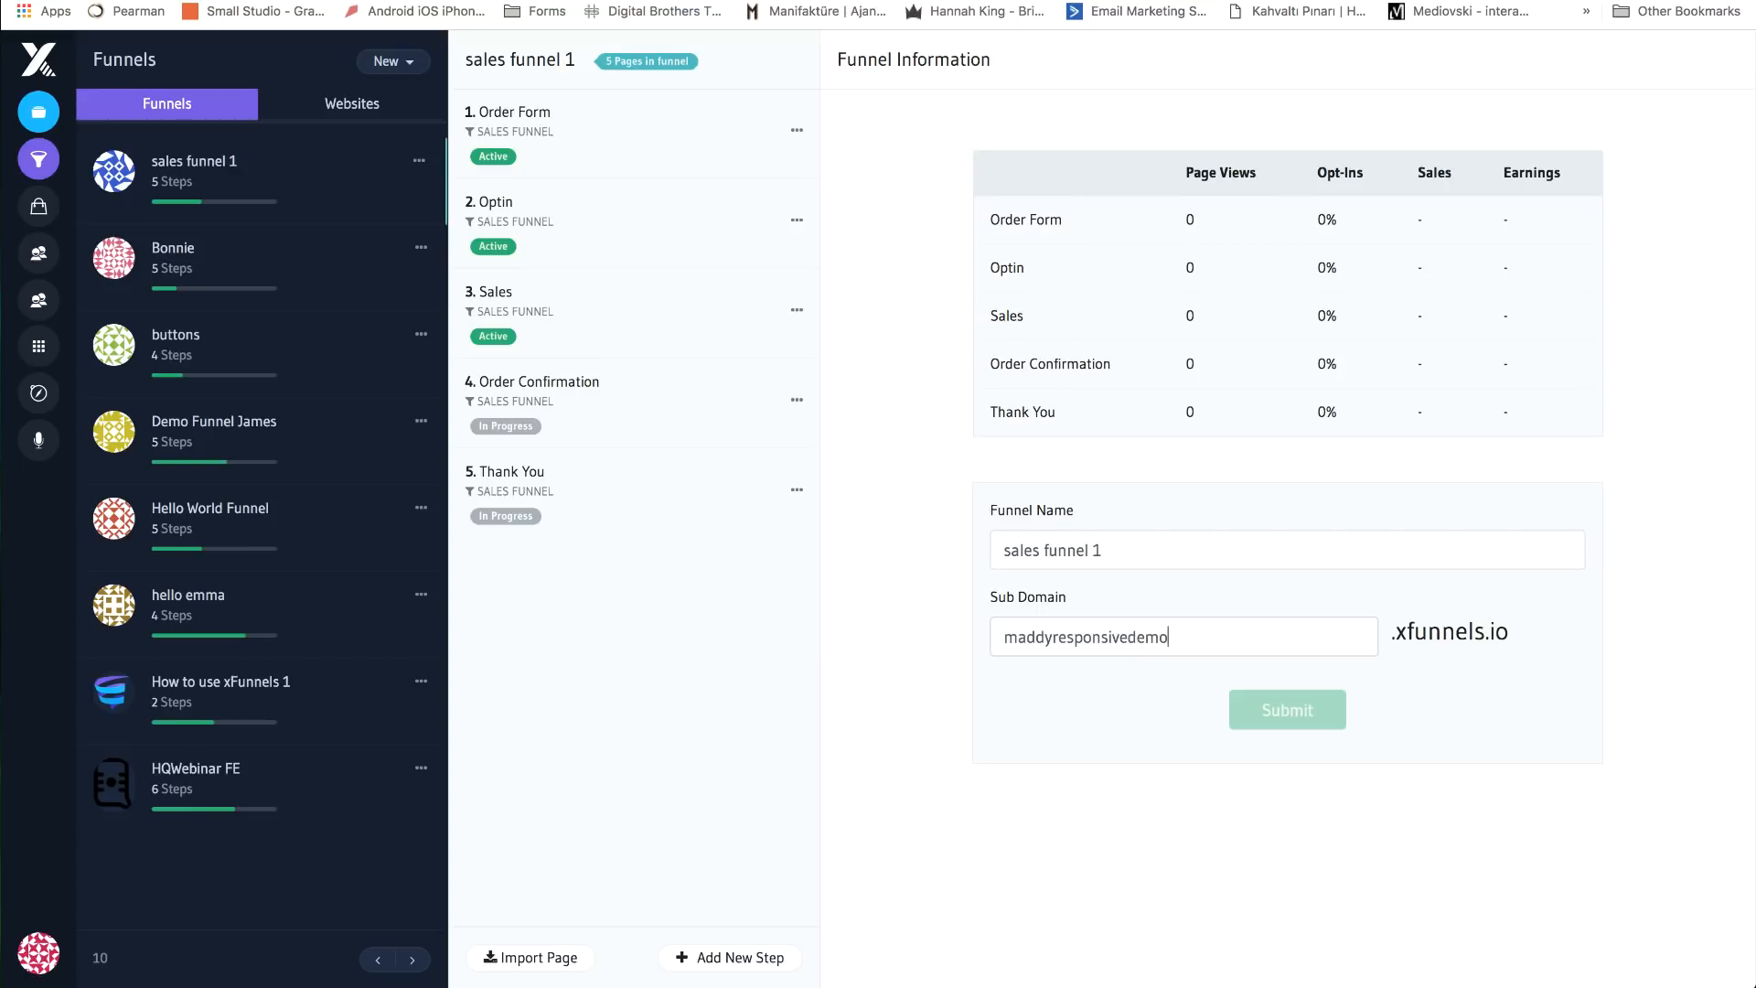